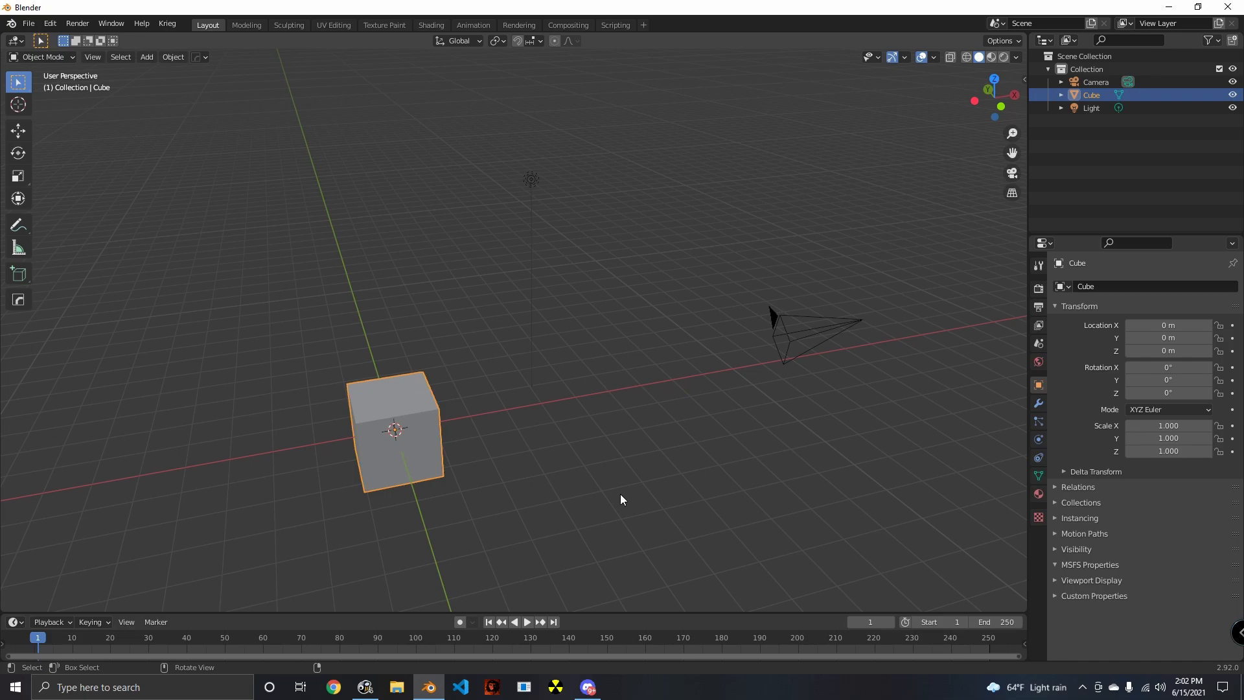
- Enter Edit Mode on the default cube and deselect all of its geometry
{"action": "middle_click_drag", "start_coordinate": [620, 499], "coordinate": [491, 485]}
{"action": "middle_click_drag", "start_coordinate": [420, 465], "coordinate": [688, 433]}
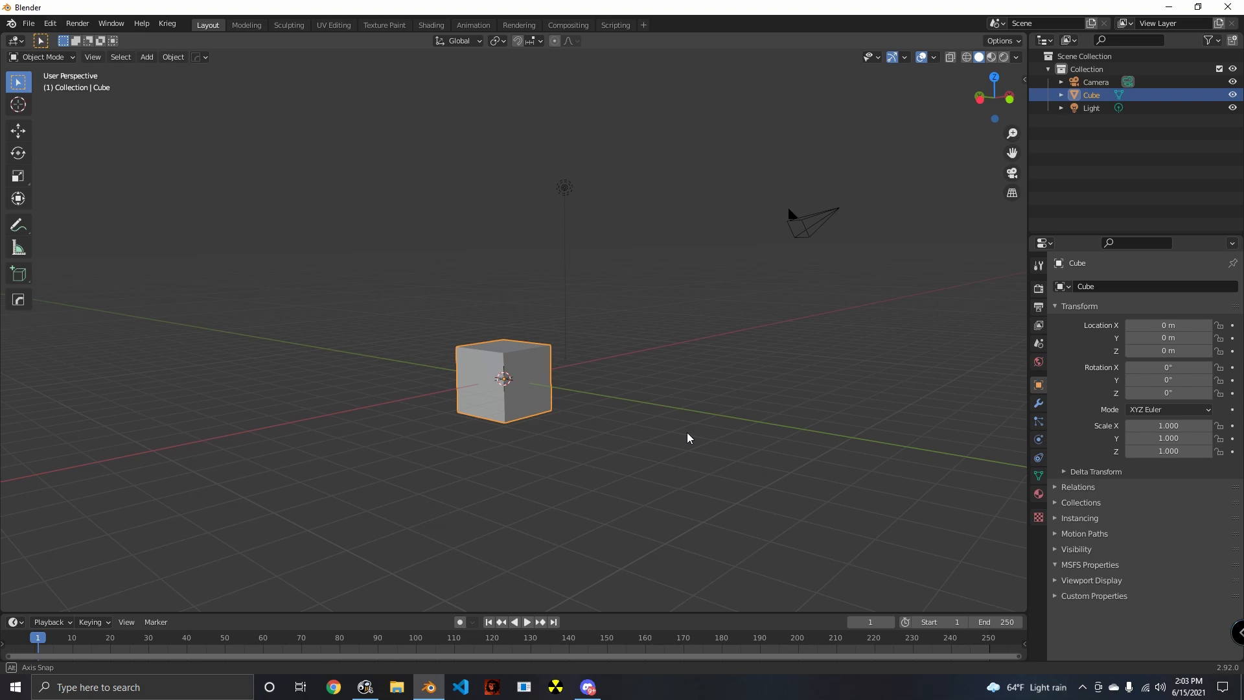
{"action": "middle_click_drag", "start_coordinate": [686, 433], "coordinate": [592, 413]}
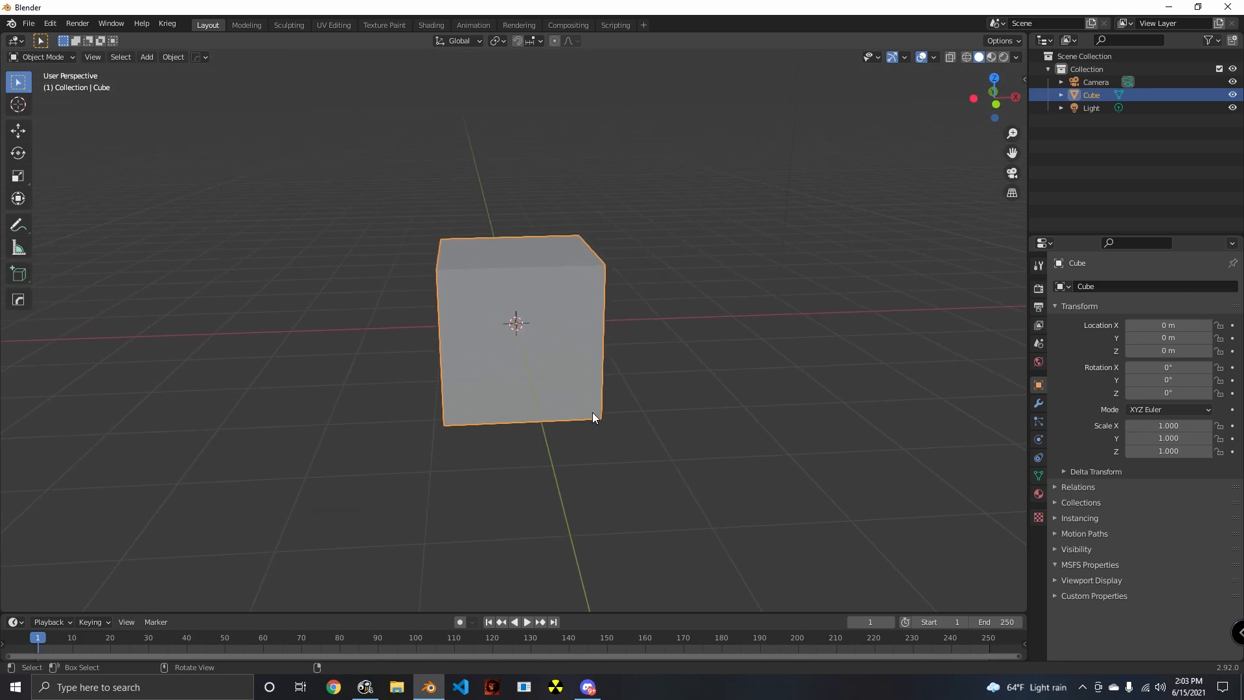
{"action": "scroll", "coordinate": [592, 417], "scroll_direction": "down", "scroll_amount": 5}
{"action": "middle_click_drag", "start_coordinate": [661, 445], "coordinate": [673, 476]}
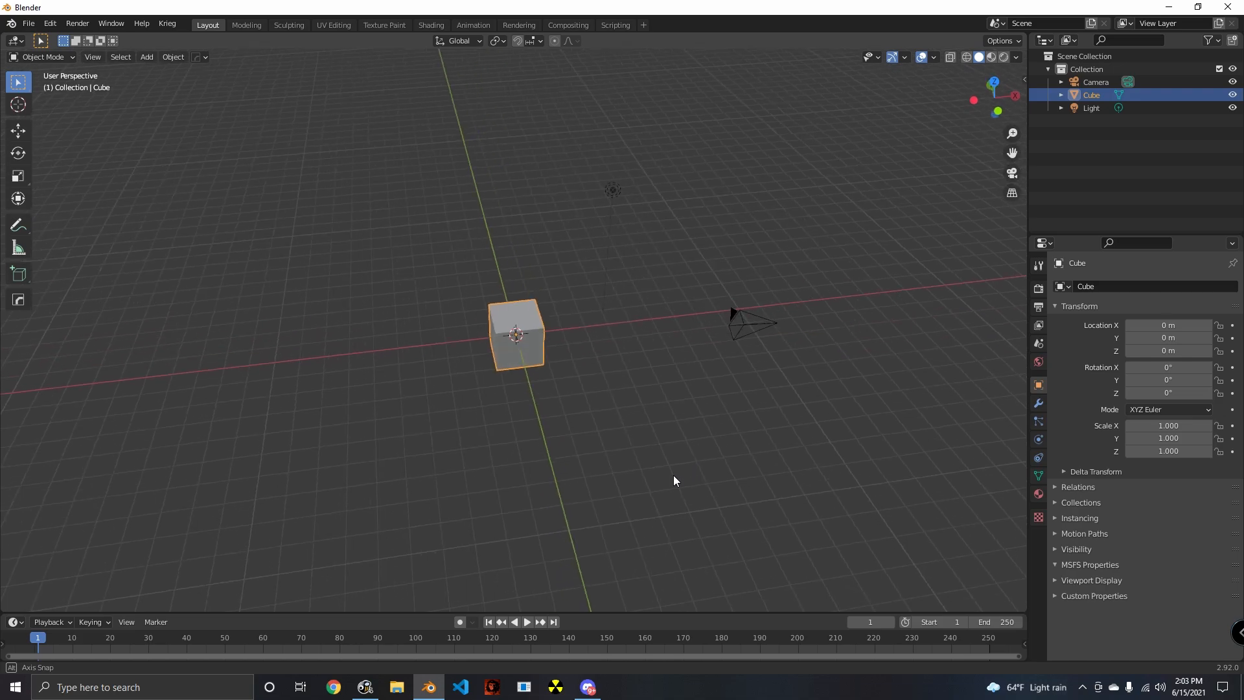
{"action": "scroll", "coordinate": [674, 476], "scroll_direction": "up", "scroll_amount": 4}
{"action": "middle_click_drag", "start_coordinate": [582, 431], "coordinate": [511, 431]}
{"action": "scroll", "coordinate": [576, 417], "scroll_direction": "up", "scroll_amount": 2}
{"action": "scroll", "coordinate": [569, 386], "scroll_direction": "down", "scroll_amount": 4}
{"action": "scroll", "coordinate": [503, 429], "scroll_direction": "up", "scroll_amount": 3}
{"action": "key", "text": "Tab"}
{"action": "key", "text": "alt+a"}
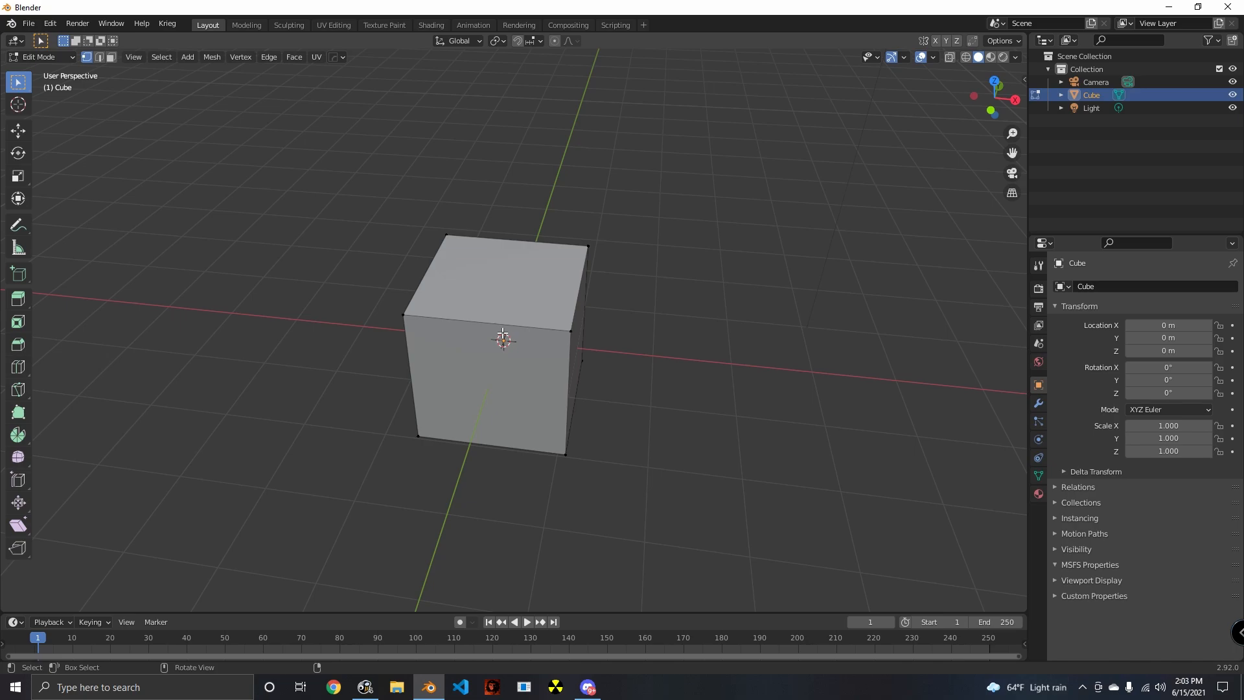
{"action": "key", "text": "ctrl+r"}
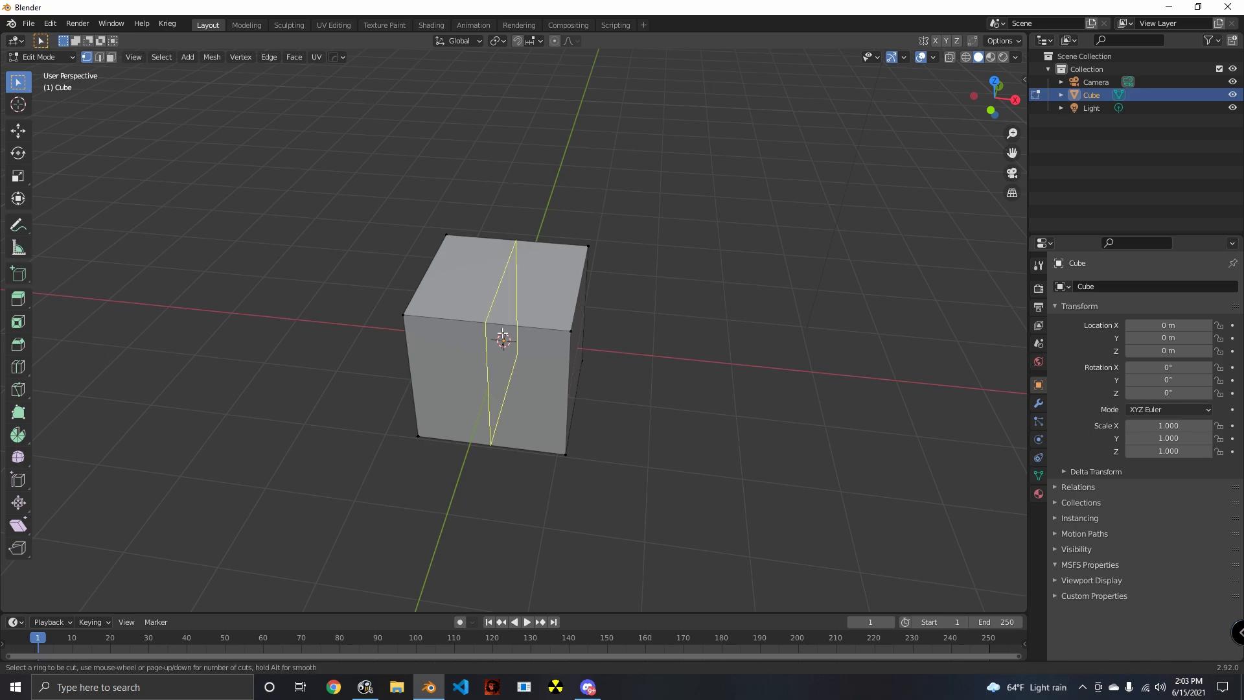
{"action": "key", "text": "Escape"}
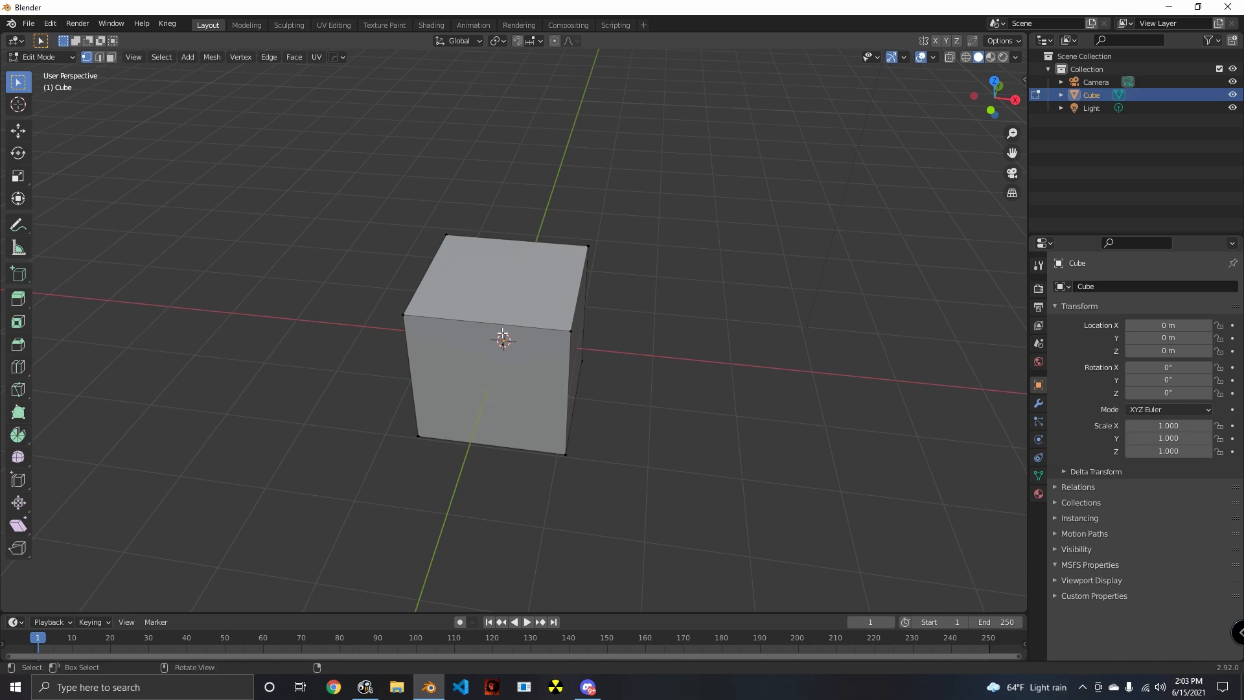
{"action": "key", "text": "ctrl+e"}
{"action": "key", "text": "ctrl+e"}
{"action": "key", "text": "ctrl+v"}
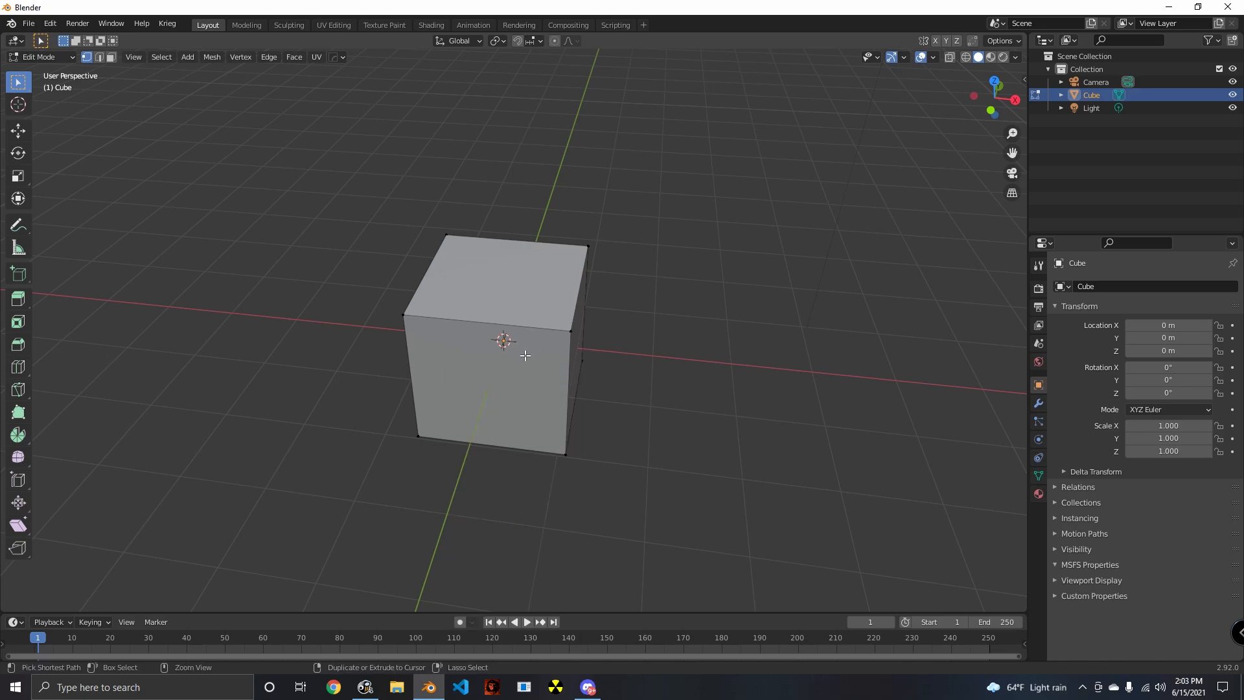
{"action": "key", "text": "ctrl+f"}
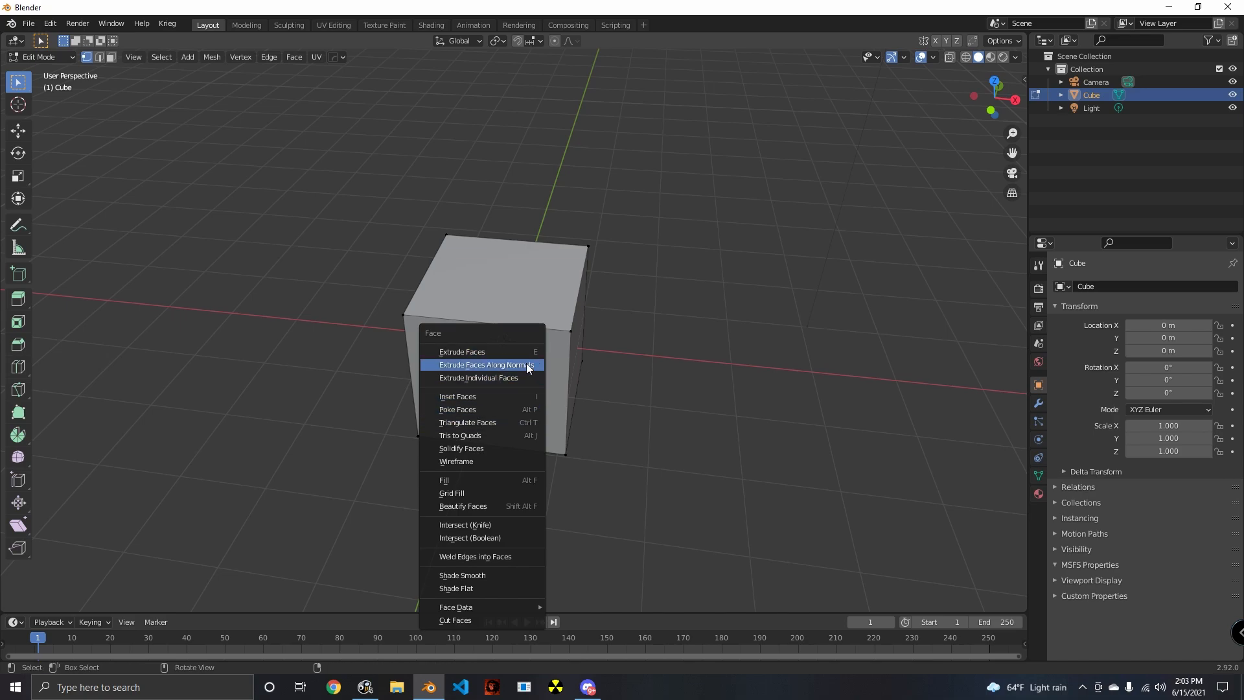
{"action": "key", "text": "Escape"}
- Add a single vertical loop cut to the cube and slide it toward the negative X side by a factor of about 0.56
{"action": "key", "text": "ctrl+e"}
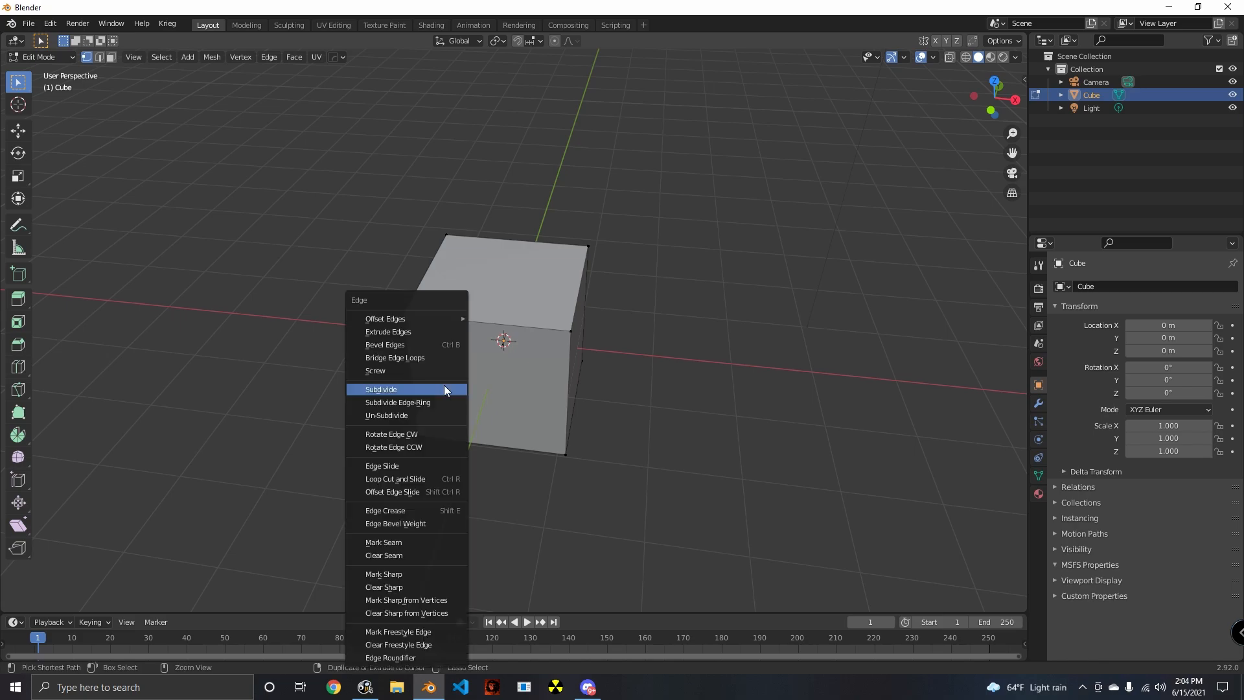
{"action": "left_click", "coordinate": [410, 478]}
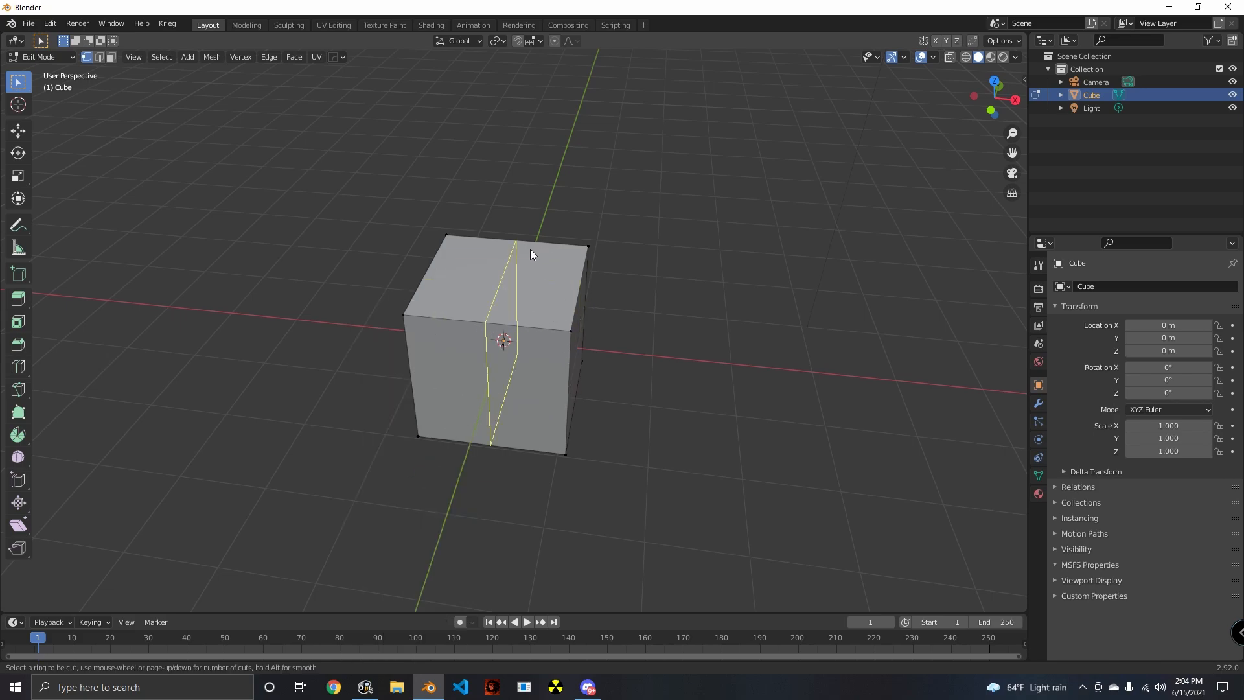
{"action": "left_click", "coordinate": [495, 325]}
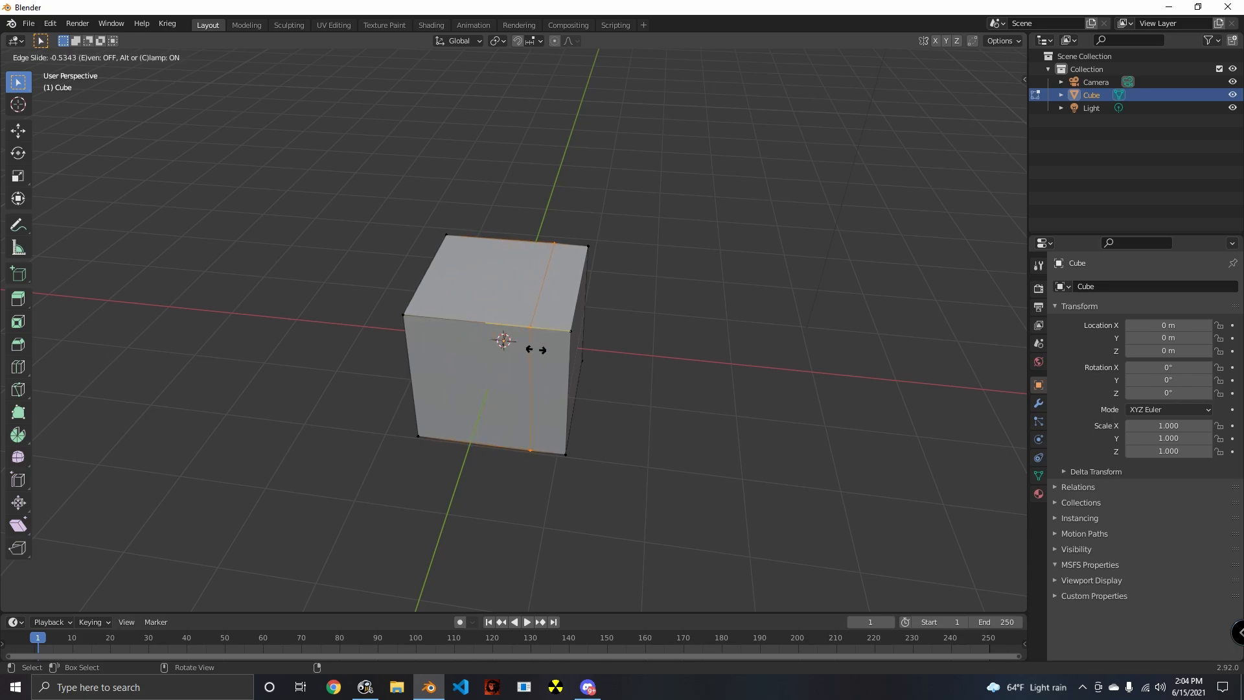
{"action": "left_click", "coordinate": [444, 334]}
- Examine the cube's new loop cut from several angles and distances with nothing selected
{"action": "middle_click_drag", "start_coordinate": [485, 376], "coordinate": [514, 290]}
{"action": "scroll", "coordinate": [525, 348], "scroll_direction": "up", "scroll_amount": 2}
{"action": "scroll", "coordinate": [537, 372], "scroll_direction": "up", "scroll_amount": 3}
{"action": "scroll", "coordinate": [537, 371], "scroll_direction": "down", "scroll_amount": 5}
{"action": "left_click", "coordinate": [516, 320]}
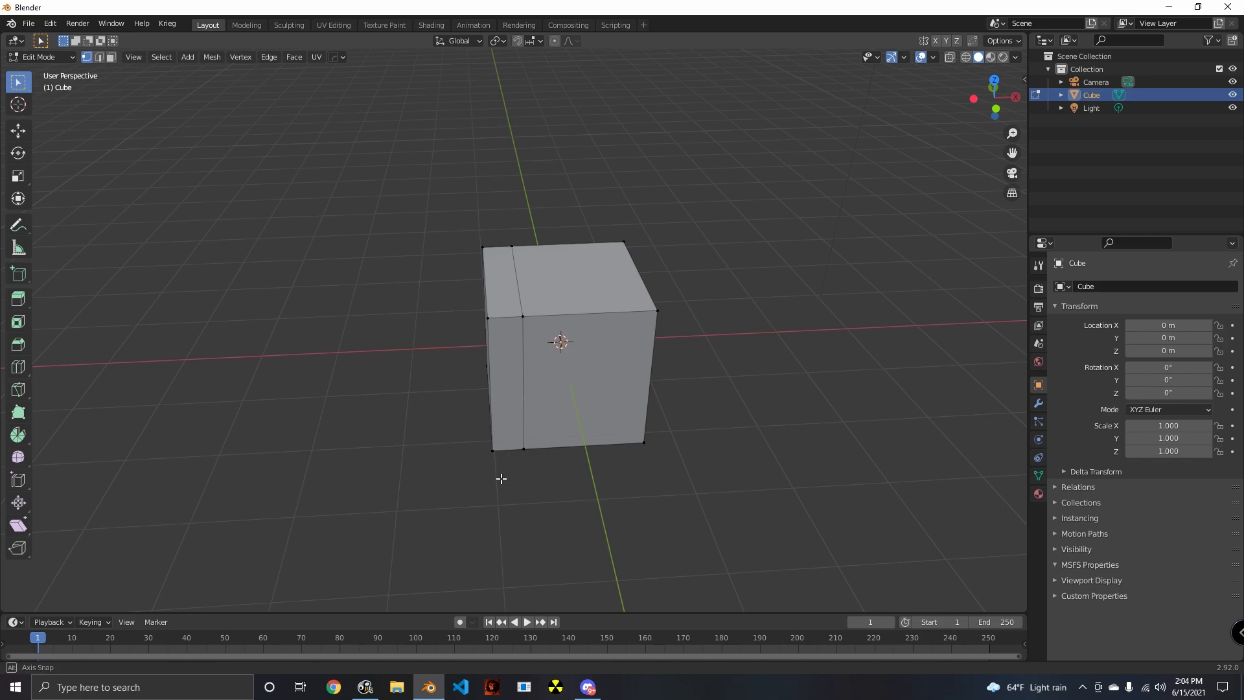
{"action": "middle_click_drag", "start_coordinate": [501, 478], "coordinate": [504, 351]}
{"action": "middle_click_drag", "start_coordinate": [540, 388], "coordinate": [534, 444]}
{"action": "middle_click_drag", "start_coordinate": [520, 278], "coordinate": [534, 411]}
{"action": "scroll", "coordinate": [542, 355], "scroll_direction": "down", "scroll_amount": 5}
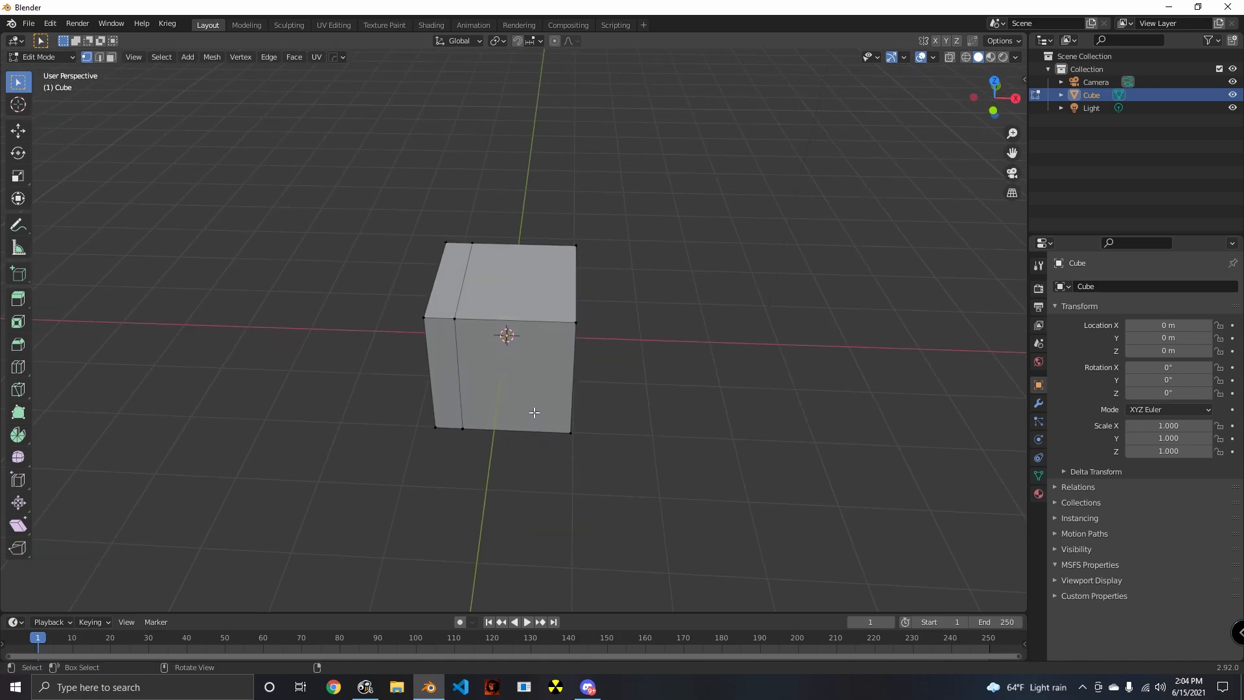
{"action": "scroll", "coordinate": [531, 413], "scroll_direction": "up", "scroll_amount": 2}
- Undo the loop cut on the cube
{"action": "key", "text": "ctrl+z"}
{"action": "key", "text": "ctrl+z"}
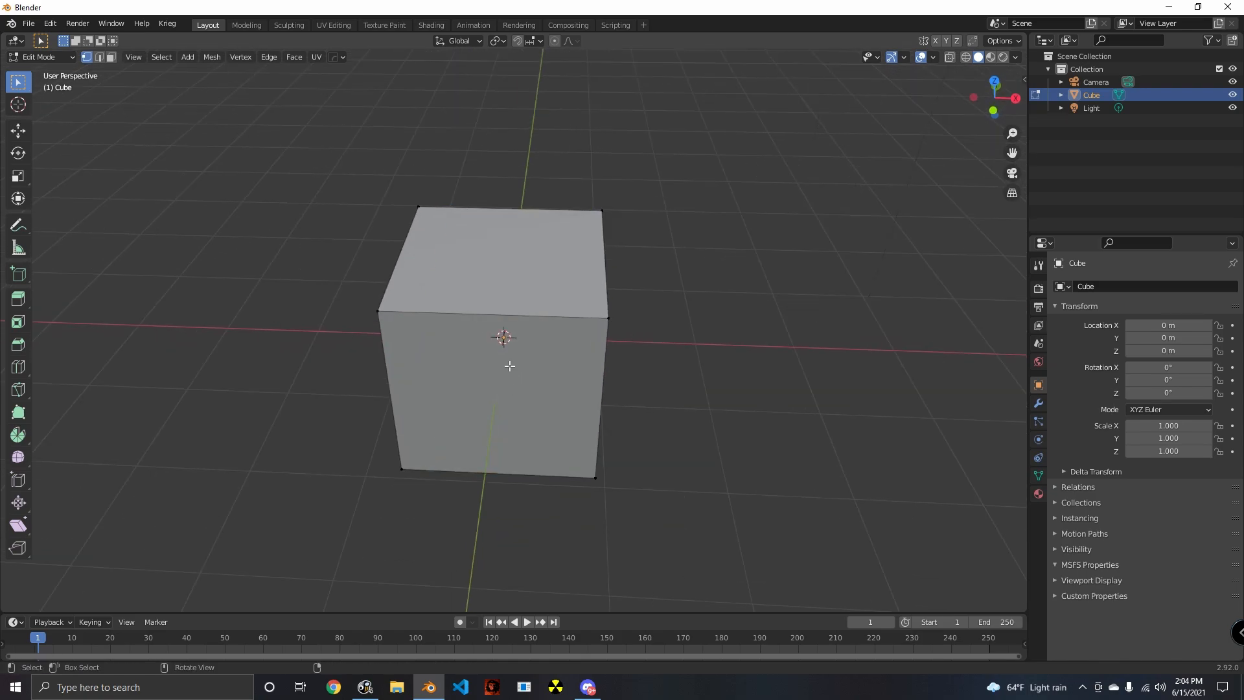
- Try a vertical loop cut on the cube with varying numbers of cuts, up to 32 and back to 1
{"action": "middle_click_drag", "start_coordinate": [508, 361], "coordinate": [525, 404]}
{"action": "scroll", "coordinate": [510, 379], "scroll_direction": "down", "scroll_amount": 3}
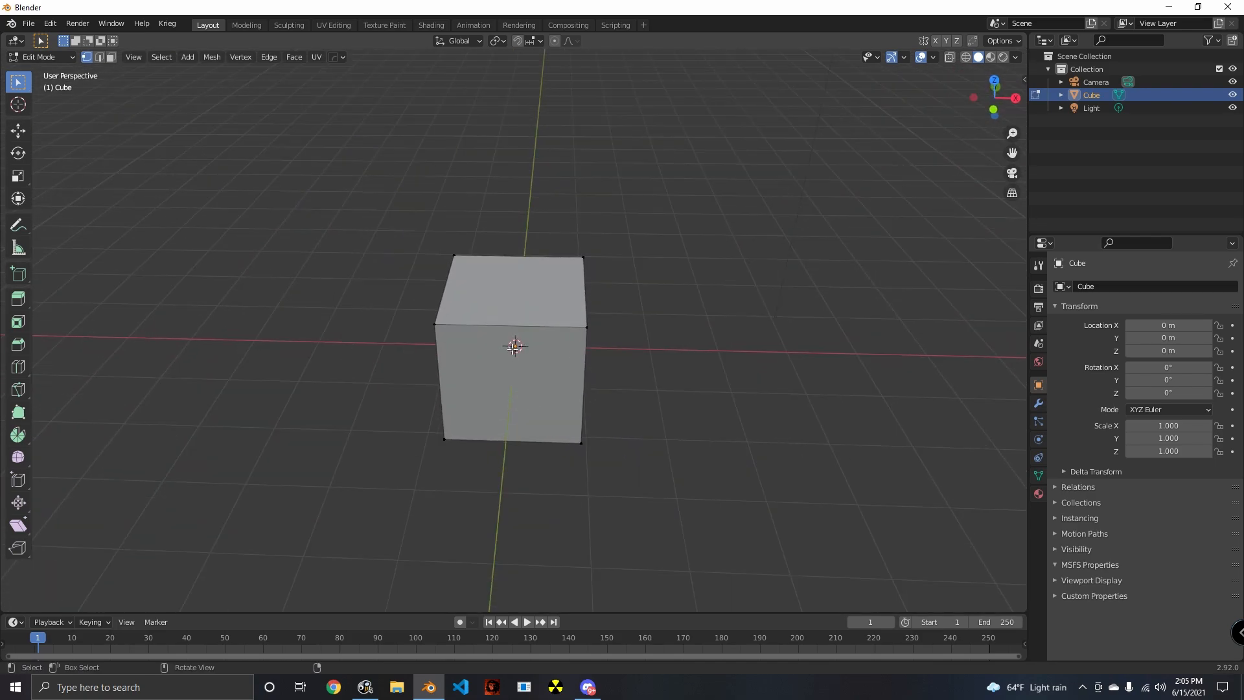
{"action": "key", "text": "ctrl+r"}
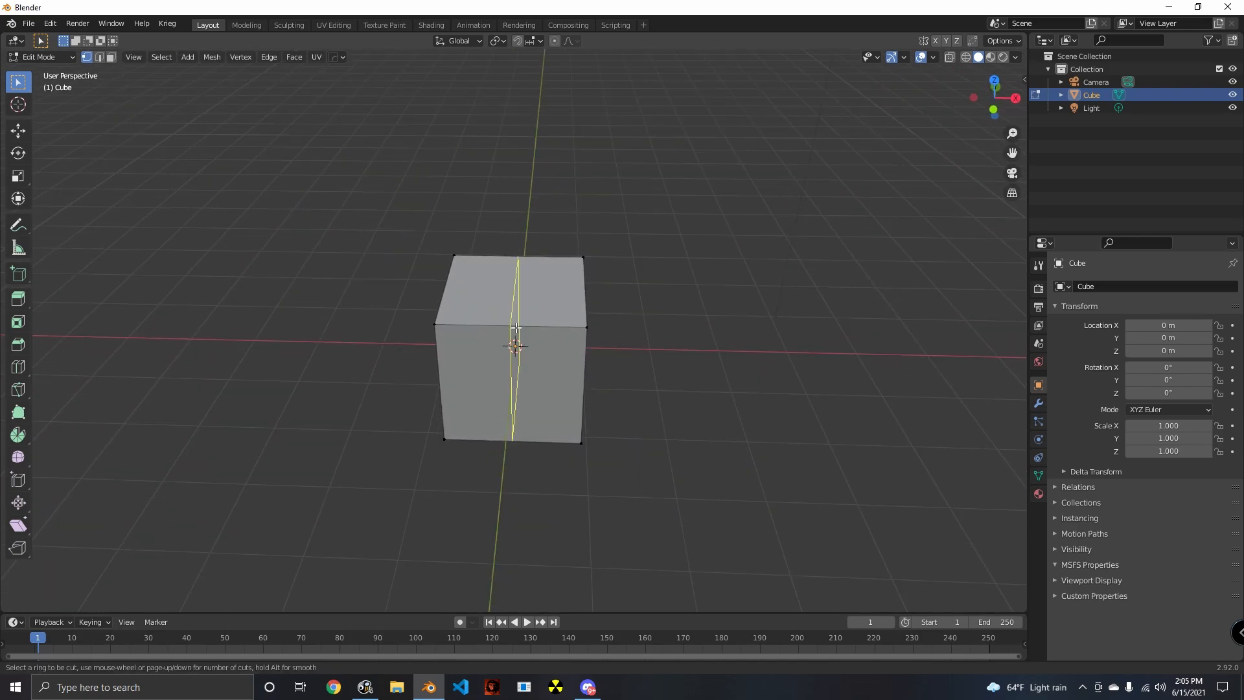
{"action": "scroll", "coordinate": [516, 327], "scroll_direction": "up", "scroll_amount": 2}
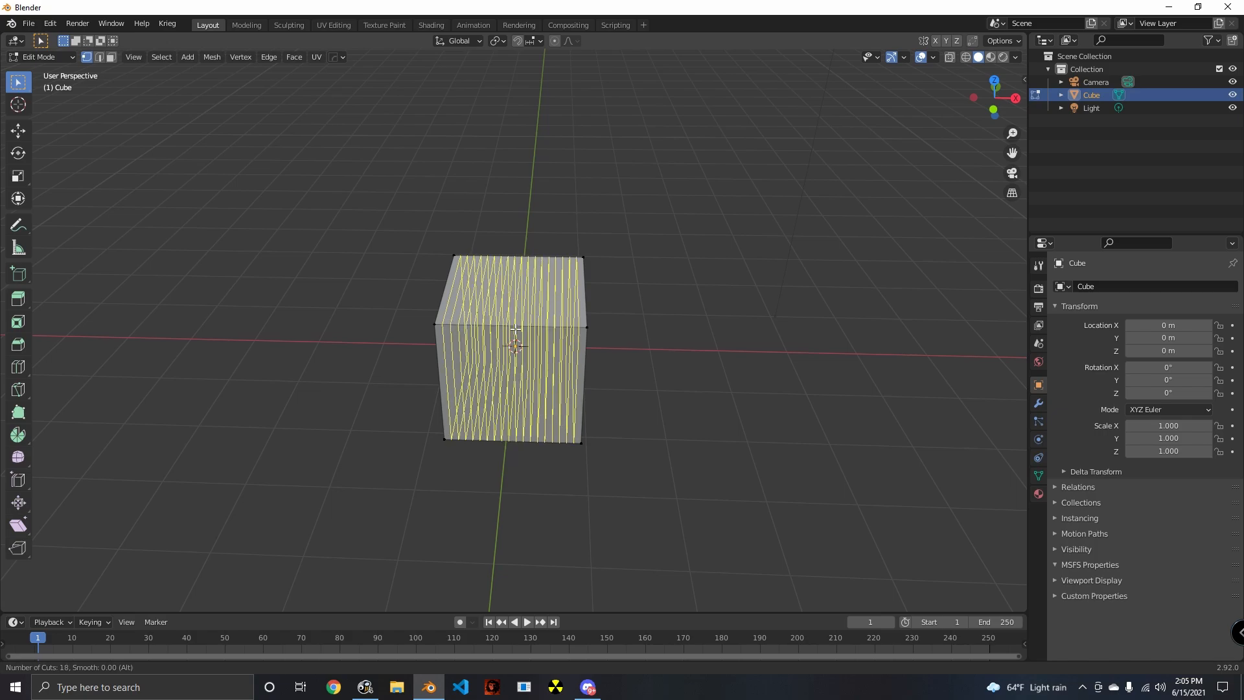
{"action": "scroll", "coordinate": [514, 329], "scroll_direction": "down", "scroll_amount": 7}
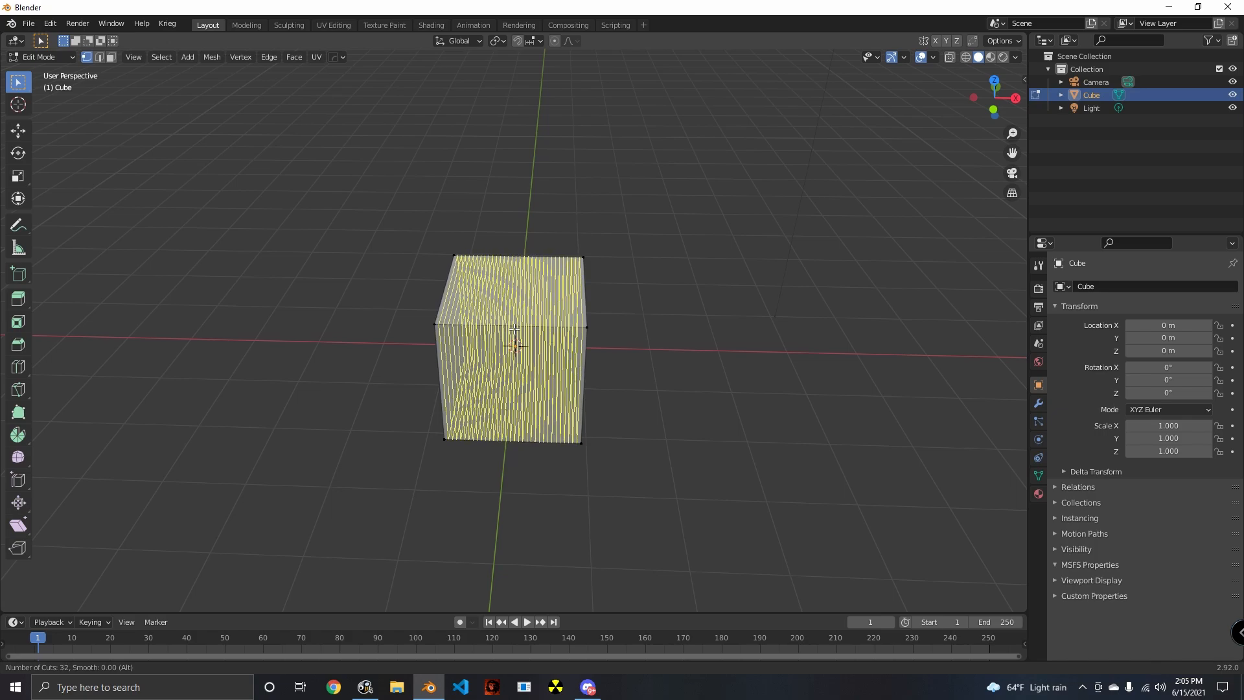
{"action": "scroll", "coordinate": [514, 329], "scroll_direction": "down", "scroll_amount": 11}
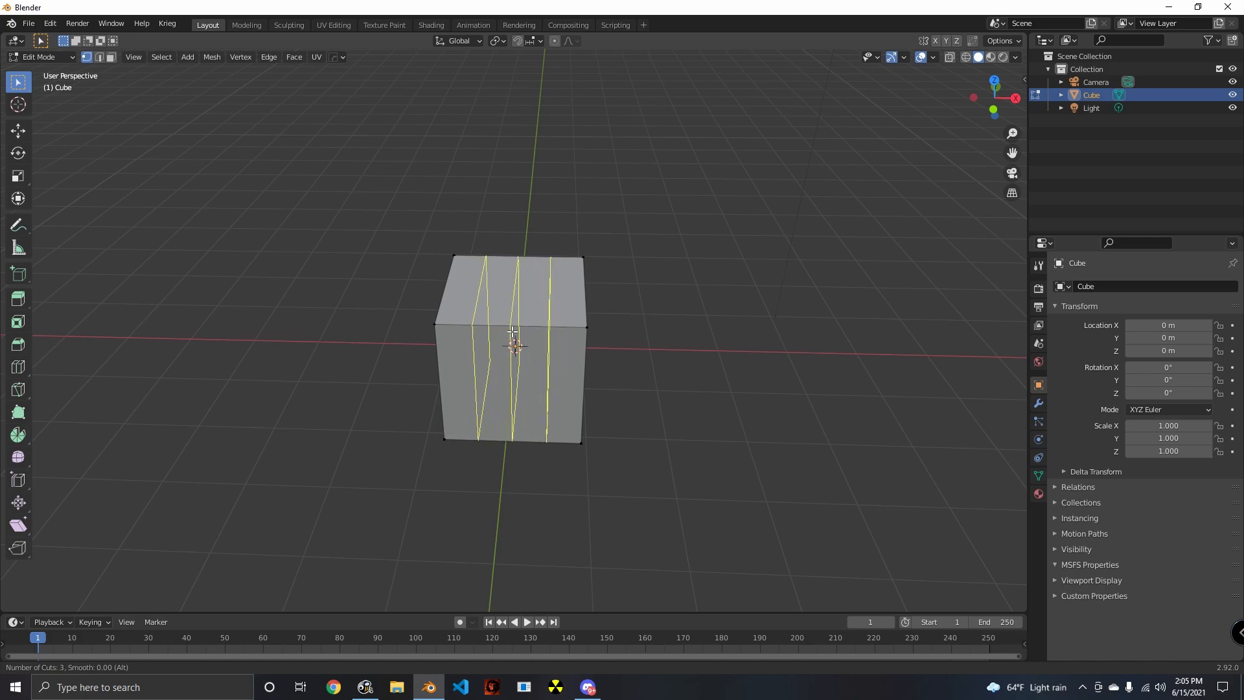
{"action": "scroll", "coordinate": [512, 333], "scroll_direction": "down", "scroll_amount": 4}
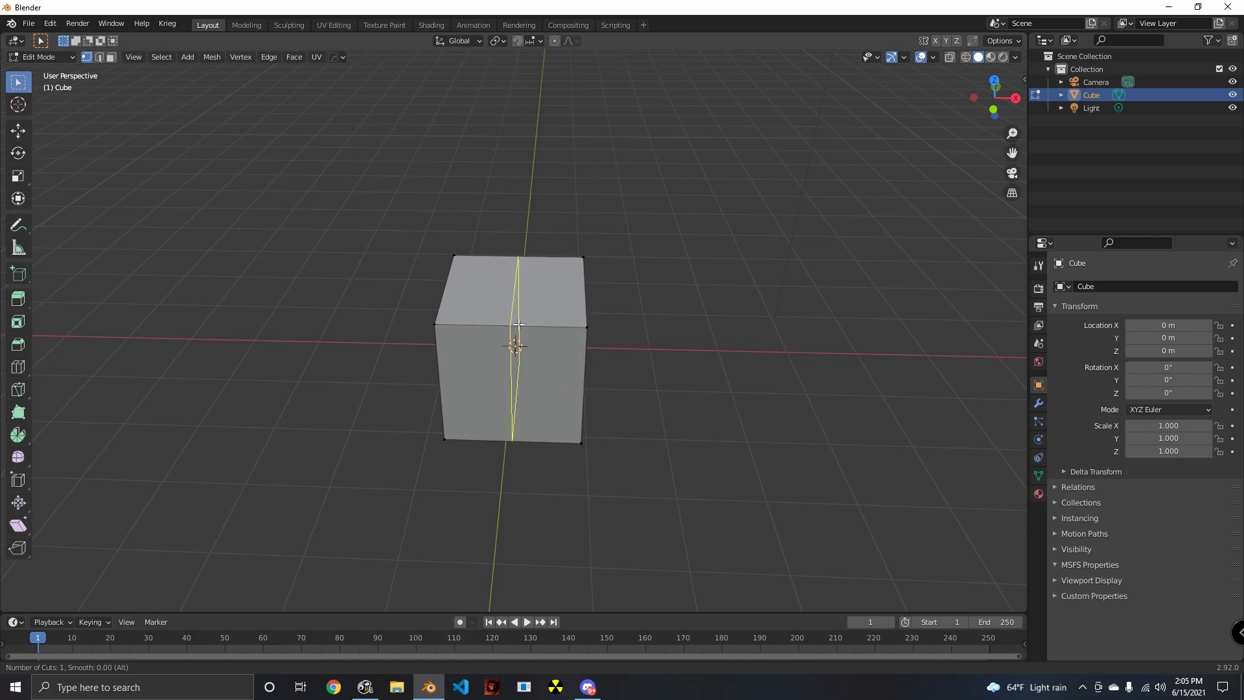
{"action": "key", "text": "Escape"}
- Flip both the tool settings bar and the header of the 3D viewport to the bottom edge
{"action": "middle_click_drag", "start_coordinate": [675, 392], "coordinate": [514, 444]}
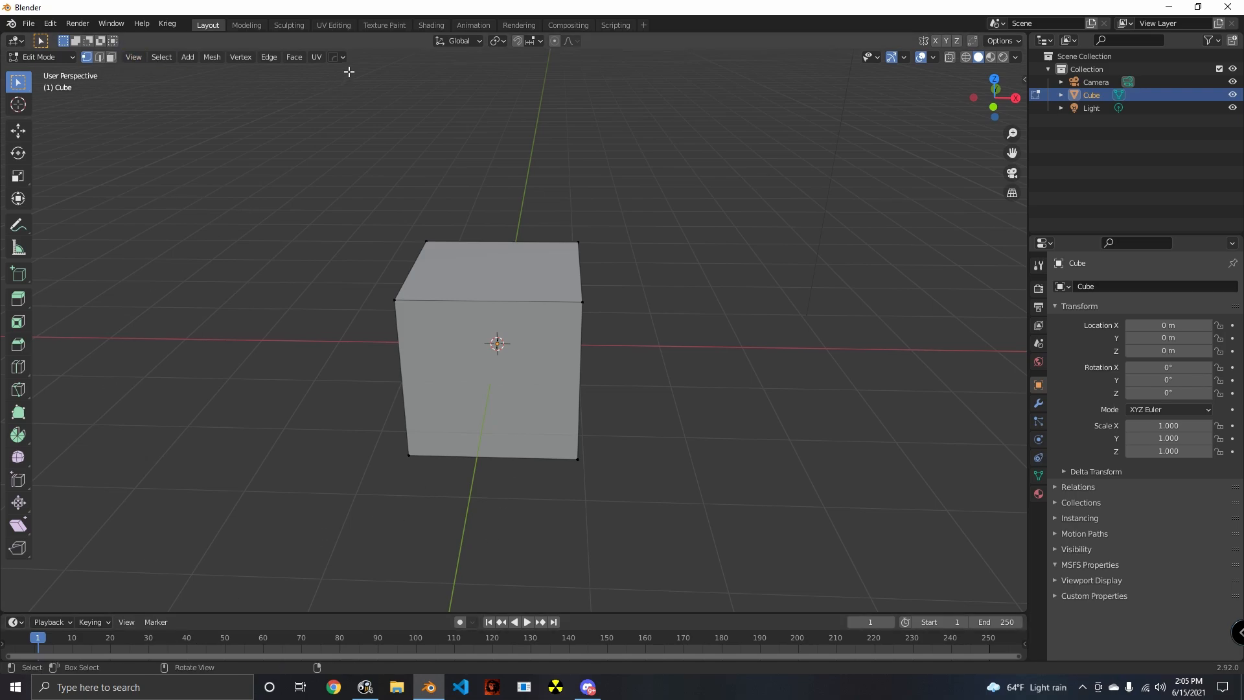
{"action": "right_click", "coordinate": [361, 46]}
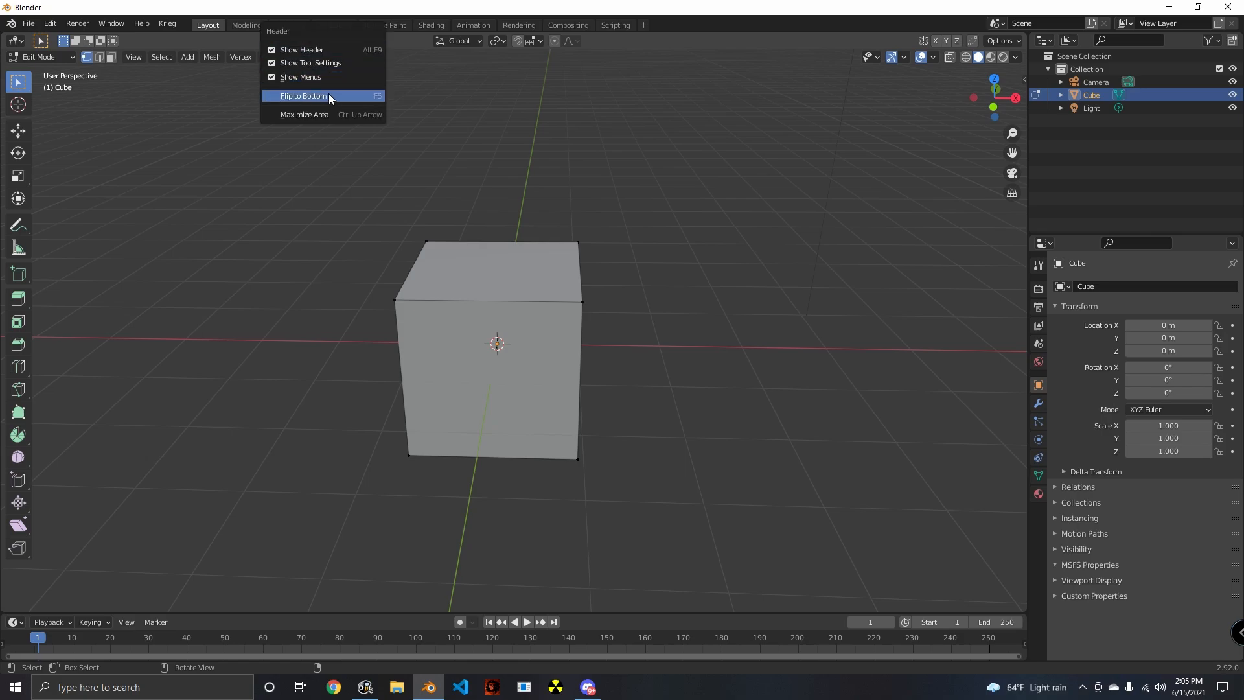
{"action": "left_click", "coordinate": [329, 93]}
{"action": "right_click", "coordinate": [352, 43]}
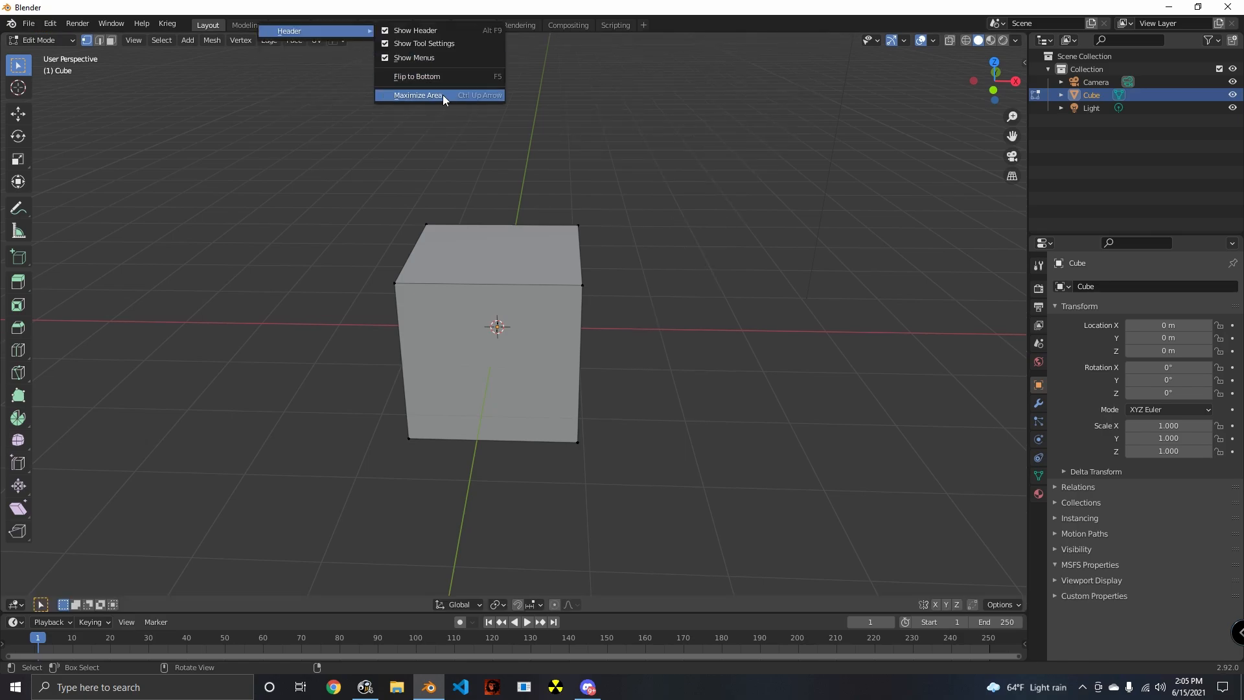
{"action": "left_click", "coordinate": [416, 79]}
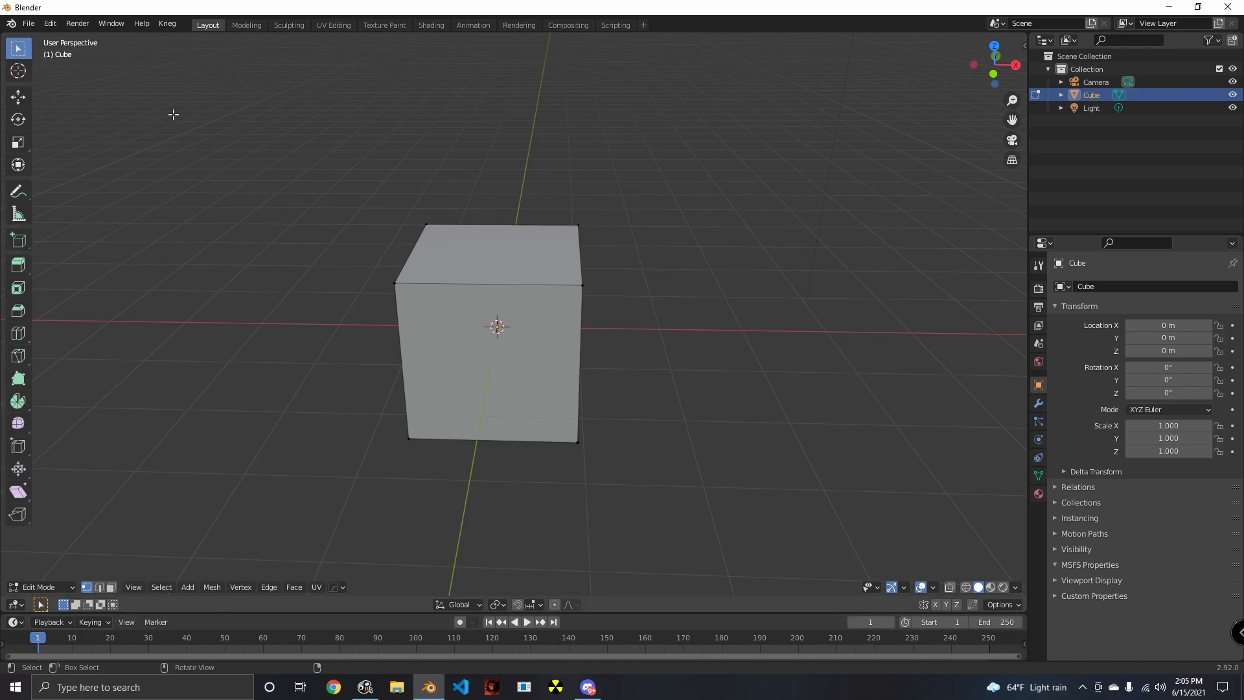
- Switch to face selection and inset the cube's front face with a thickness of about 0.26 m
{"action": "left_click", "coordinate": [115, 590]}
{"action": "middle_click_drag", "start_coordinate": [620, 503], "coordinate": [580, 414]}
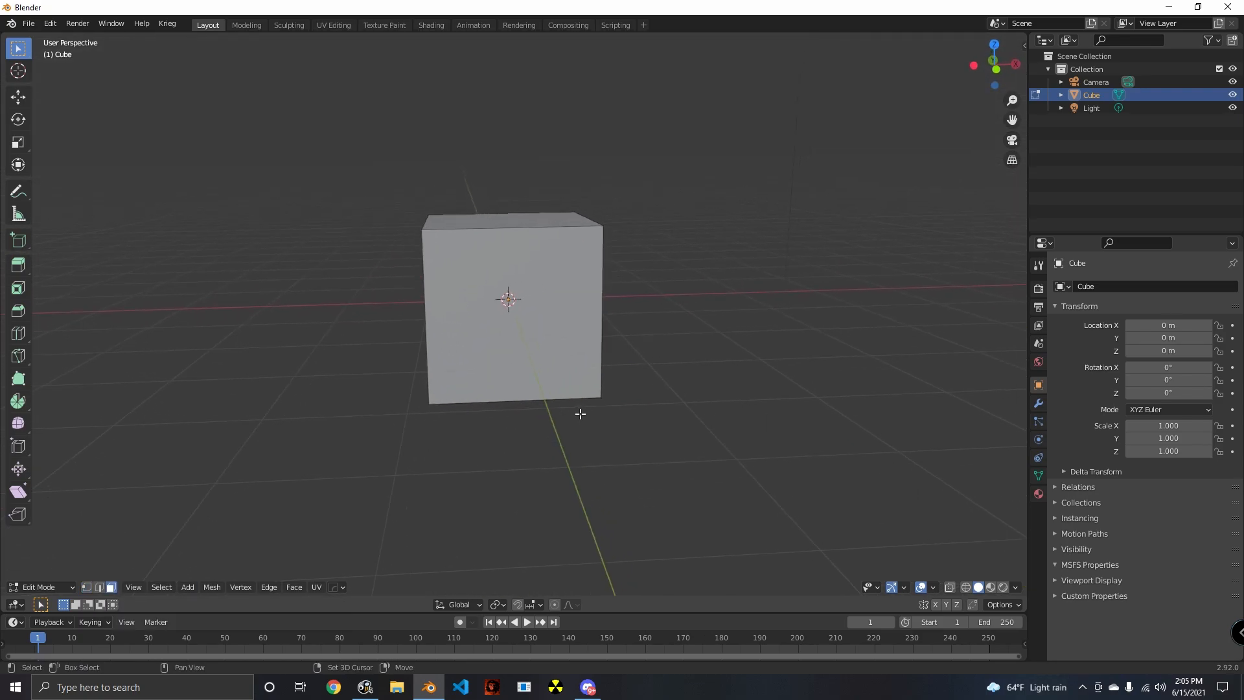
{"action": "left_click", "coordinate": [548, 350]}
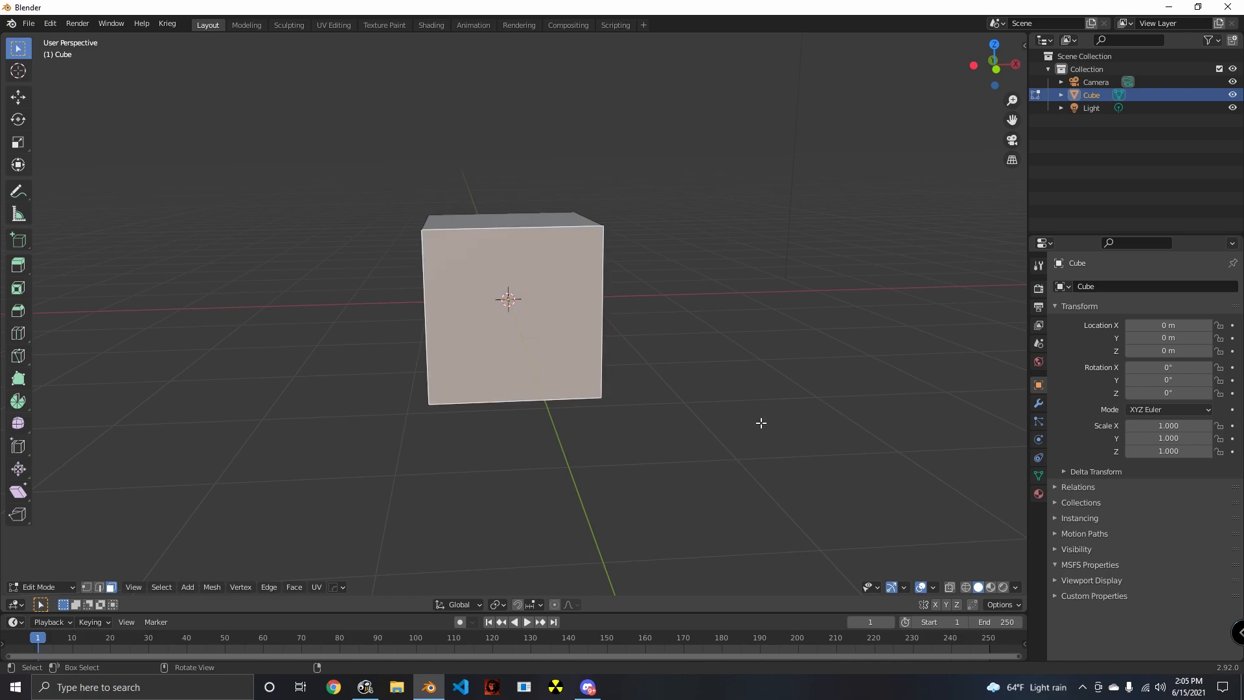
{"action": "key", "text": "i"}
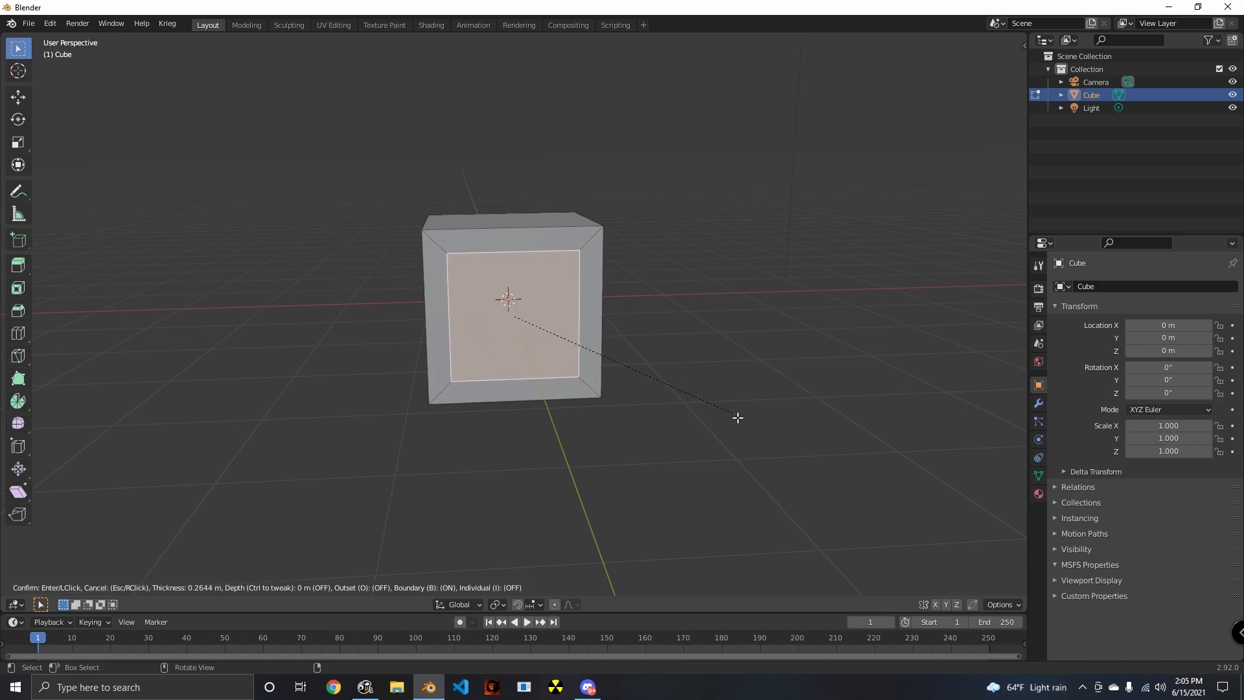
{"action": "left_click", "coordinate": [738, 417]}
- Extrude the inset face along the Y axis through the cube and out past its back side
{"action": "middle_click_drag", "start_coordinate": [737, 417], "coordinate": [708, 477]}
{"action": "key", "text": "g"}
{"action": "key", "text": "y"}
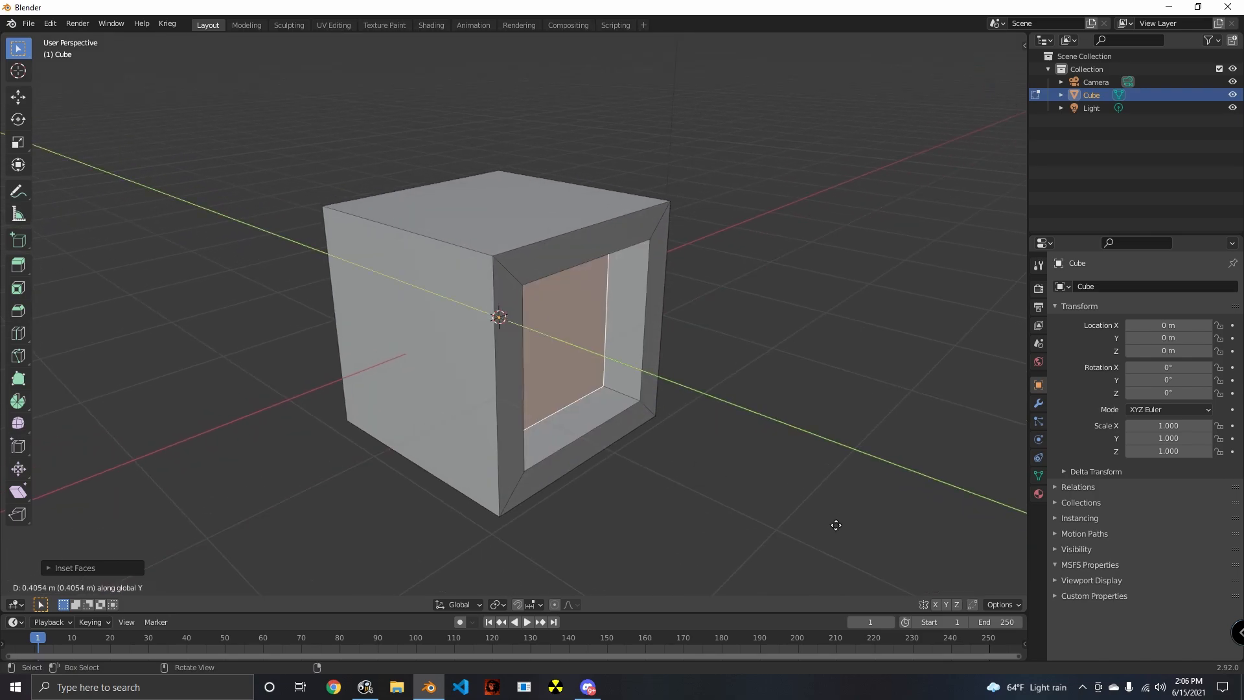
{"action": "left_click", "coordinate": [676, 475]}
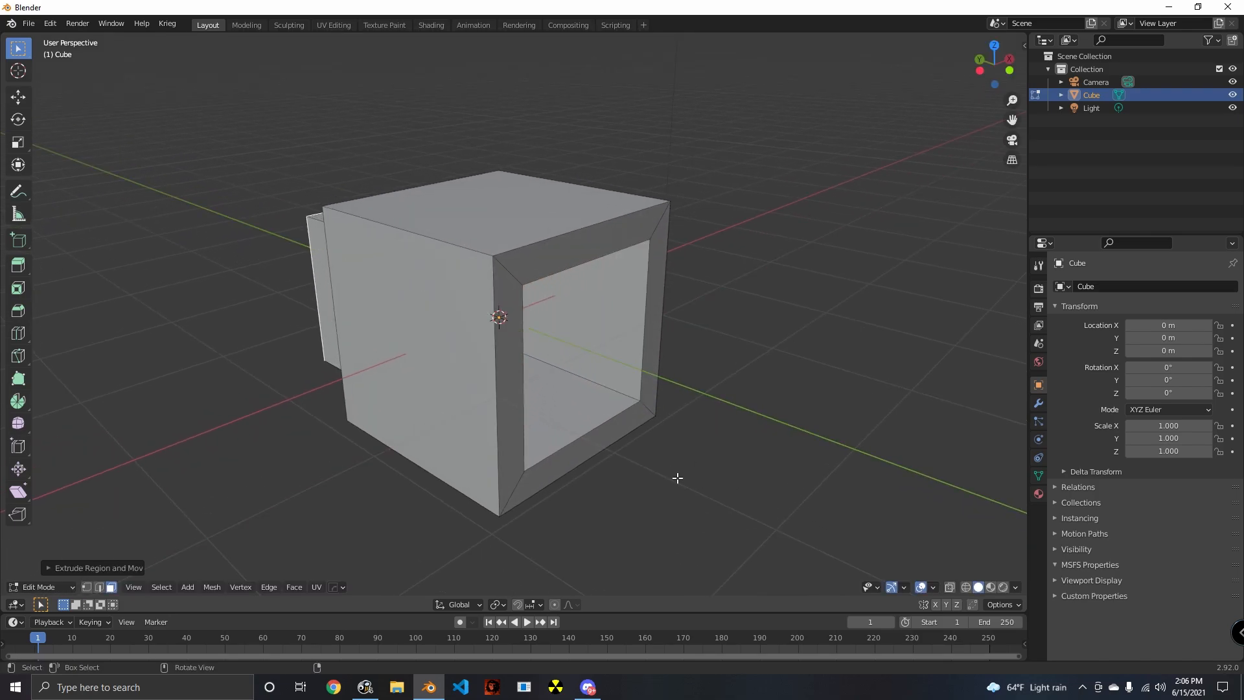
- Undo the extrusion and the inset on the cube
{"action": "middle_click_drag", "start_coordinate": [674, 477], "coordinate": [666, 444]}
{"action": "key", "text": "ctrl+z"}
{"action": "key", "text": "ctrl+z"}
{"action": "scroll", "coordinate": [665, 444], "scroll_direction": "down", "scroll_amount": 7}
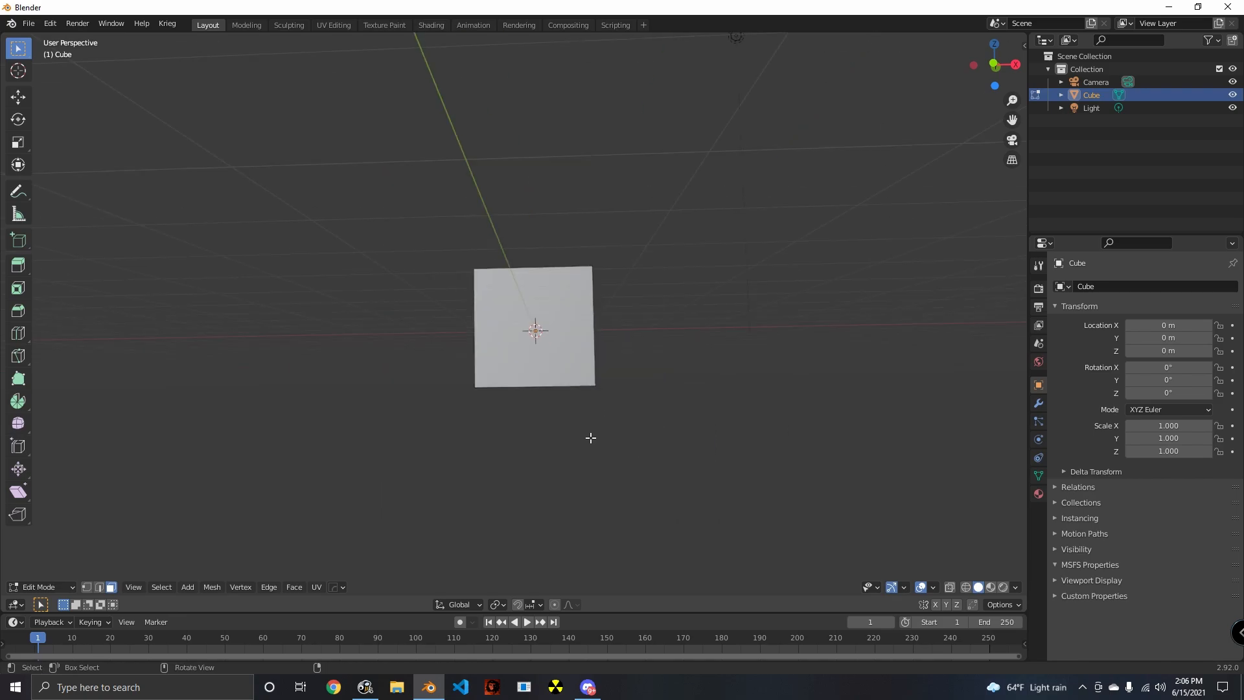
- Try a single-segment bevel about 0.155 m wide on the cube's upper edge on the negative X side, using edge selection
{"action": "middle_click_drag", "start_coordinate": [589, 436], "coordinate": [443, 493]}
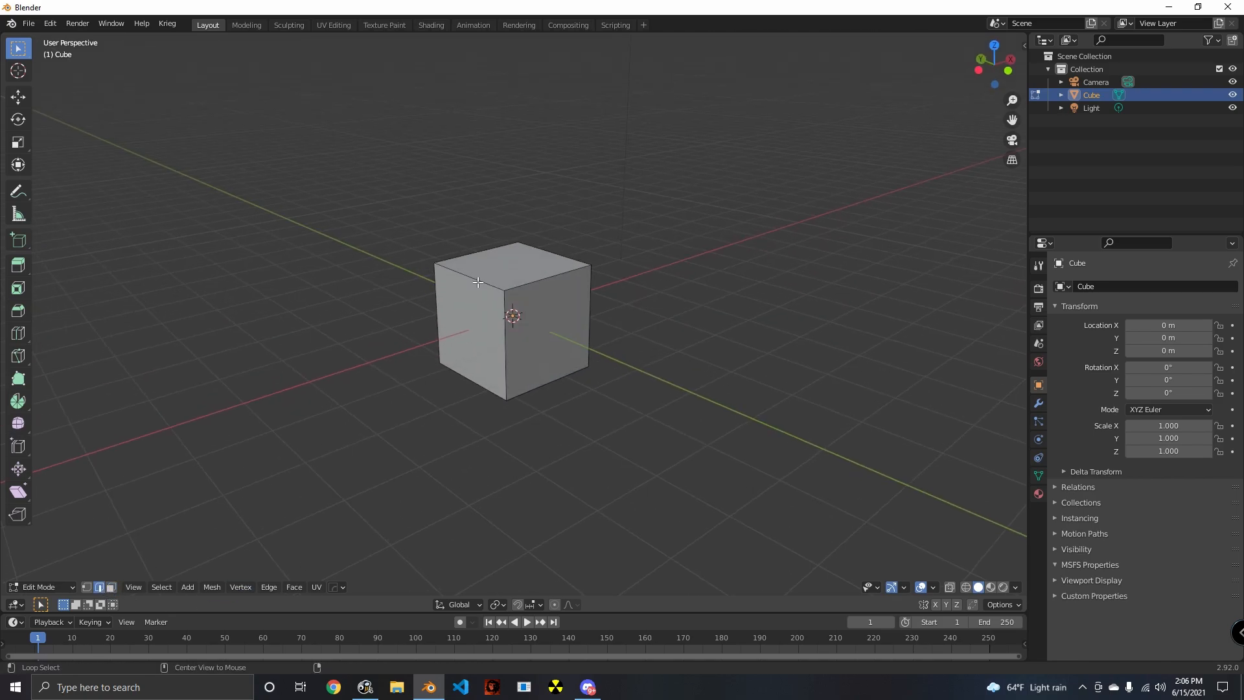
{"action": "middle_click_drag", "start_coordinate": [640, 443], "coordinate": [569, 449]}
{"action": "scroll", "coordinate": [616, 499], "scroll_direction": "up", "scroll_amount": 4}
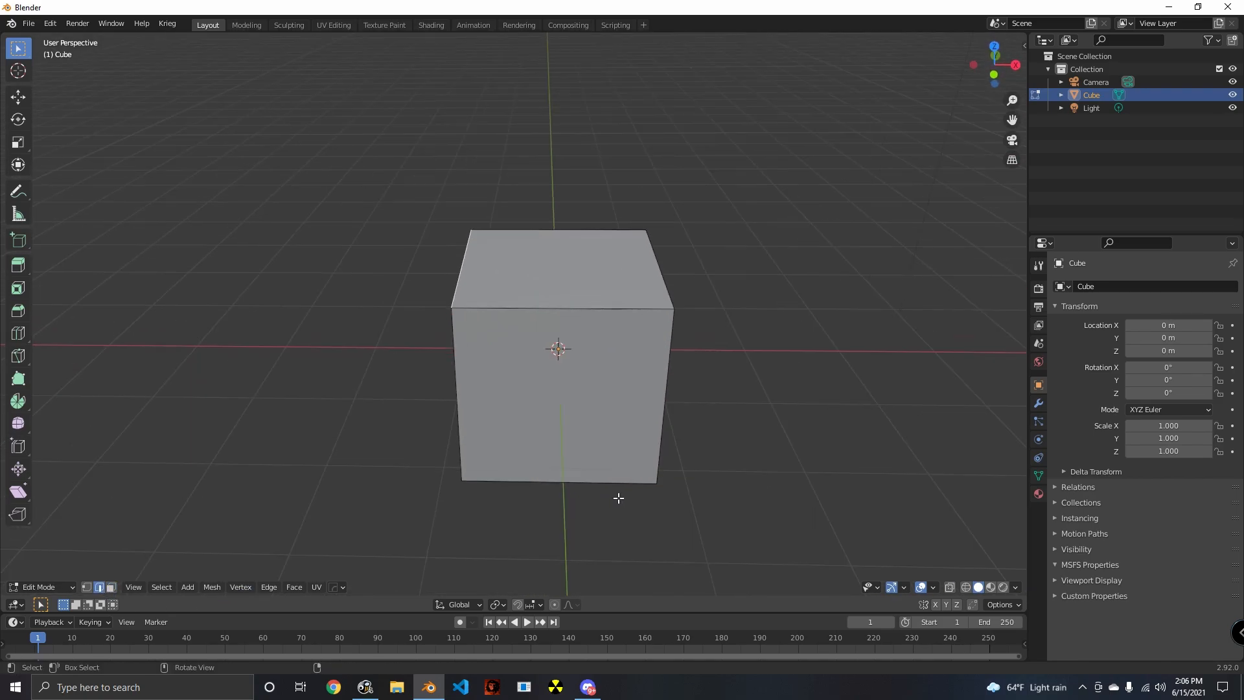
{"action": "middle_click_drag", "start_coordinate": [617, 499], "coordinate": [475, 281]}
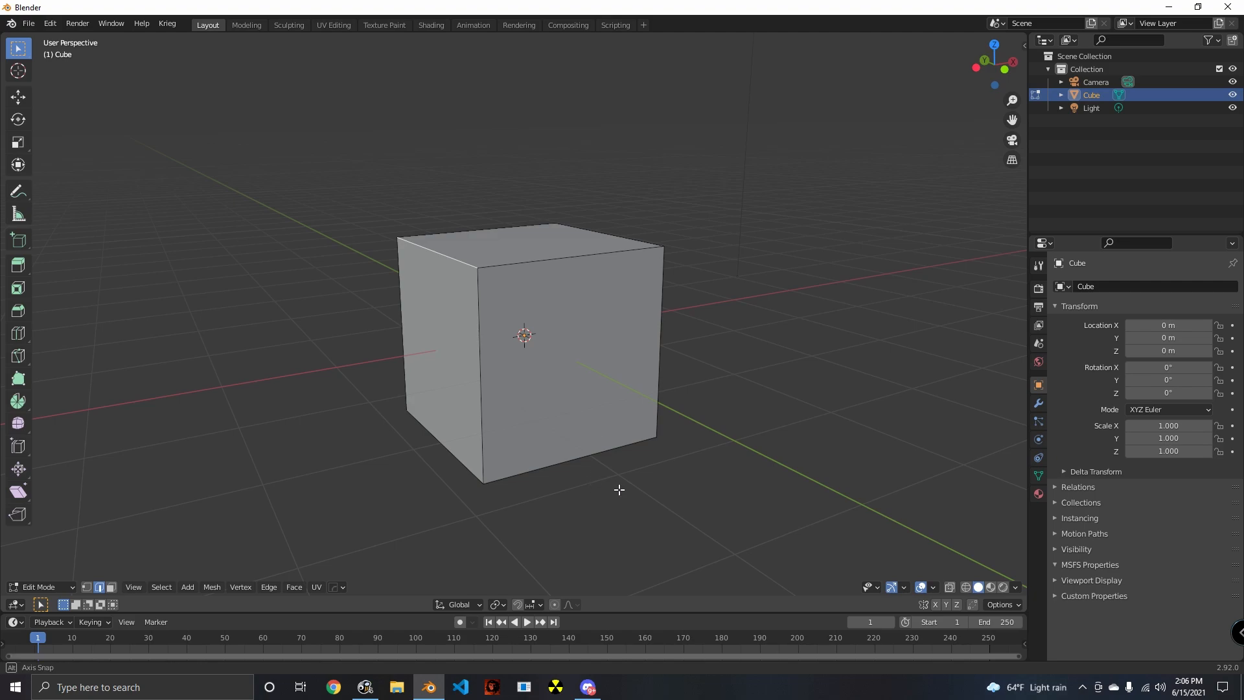
{"action": "middle_click_drag", "start_coordinate": [616, 491], "coordinate": [635, 519]}
{"action": "key", "text": "ctrl+b"}
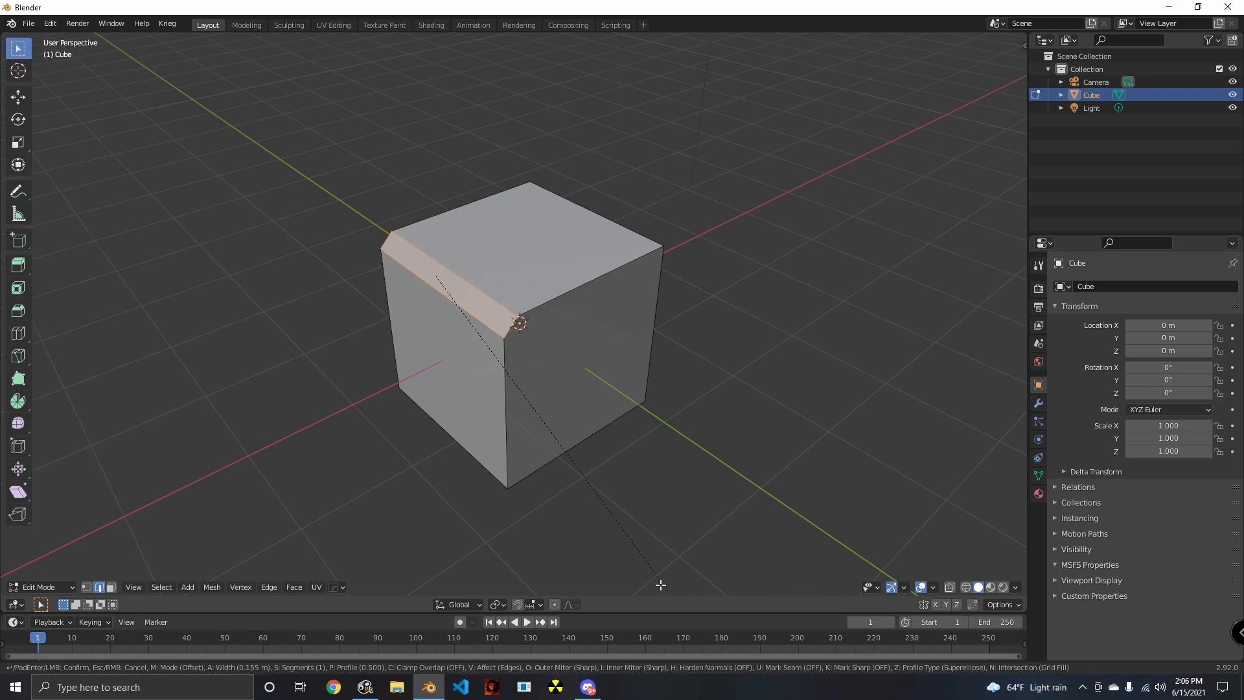
{"action": "key", "text": "Escape"}
- Try bevelling several cube edges at once, raising the bevel to three segments and returning it to one
{"action": "middle_click_drag", "start_coordinate": [775, 593], "coordinate": [526, 461]}
{"action": "middle_click_drag", "start_coordinate": [611, 499], "coordinate": [630, 516]}
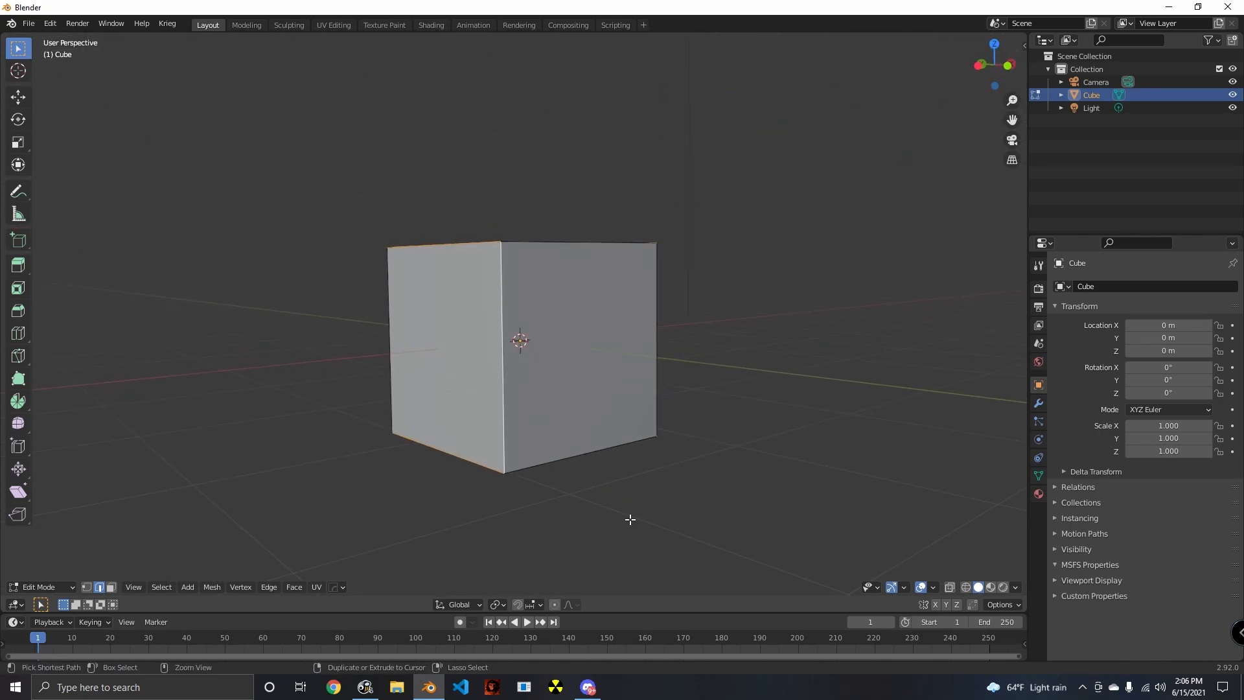
{"action": "key", "text": "ctrl+b"}
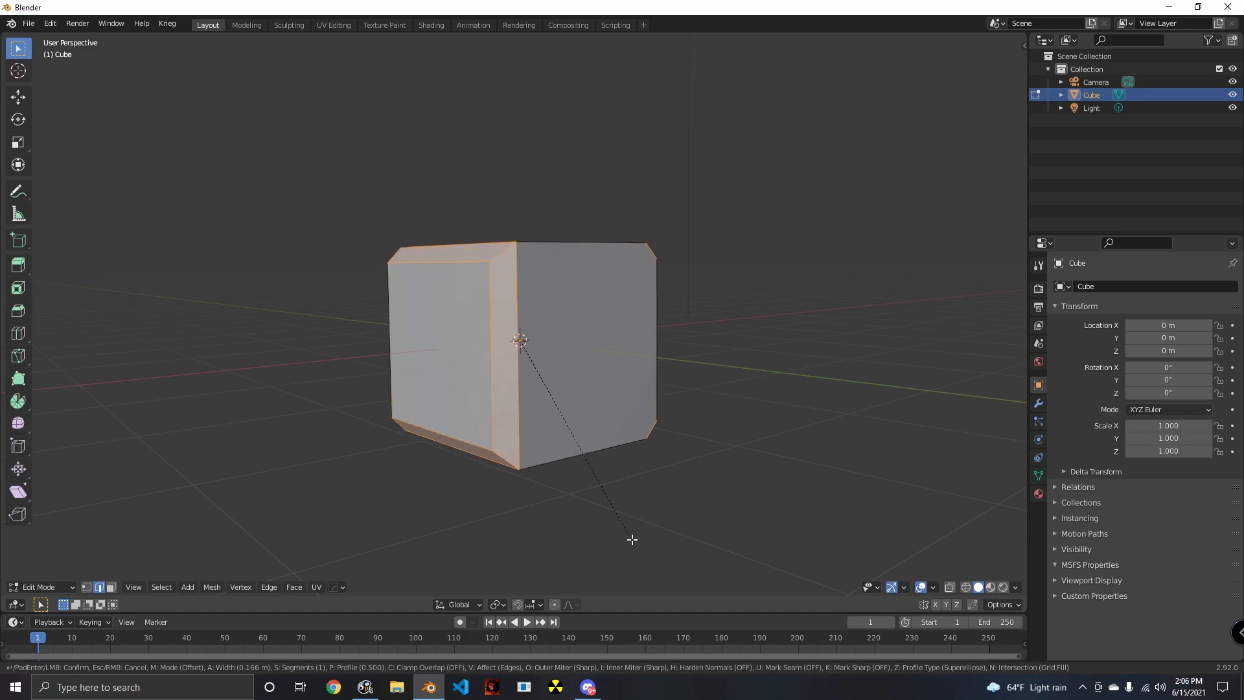
{"action": "scroll", "coordinate": [691, 560], "scroll_direction": "up", "scroll_amount": 1}
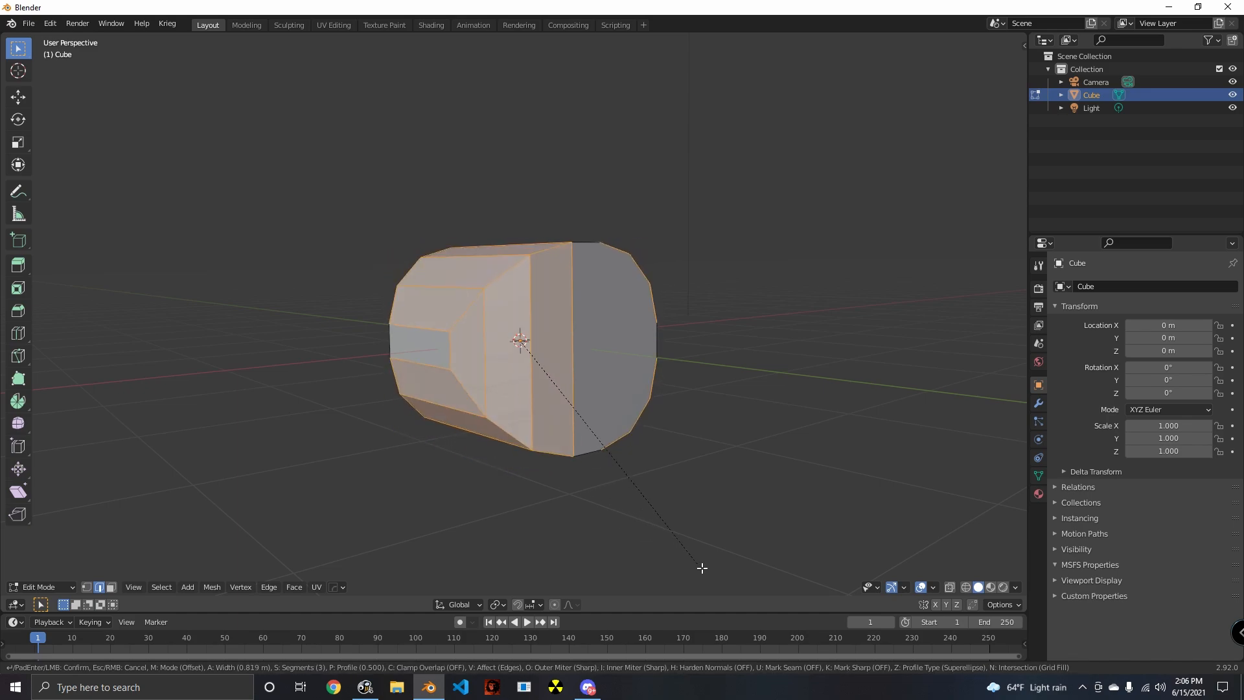
{"action": "scroll", "coordinate": [717, 577], "scroll_direction": "down", "scroll_amount": 1}
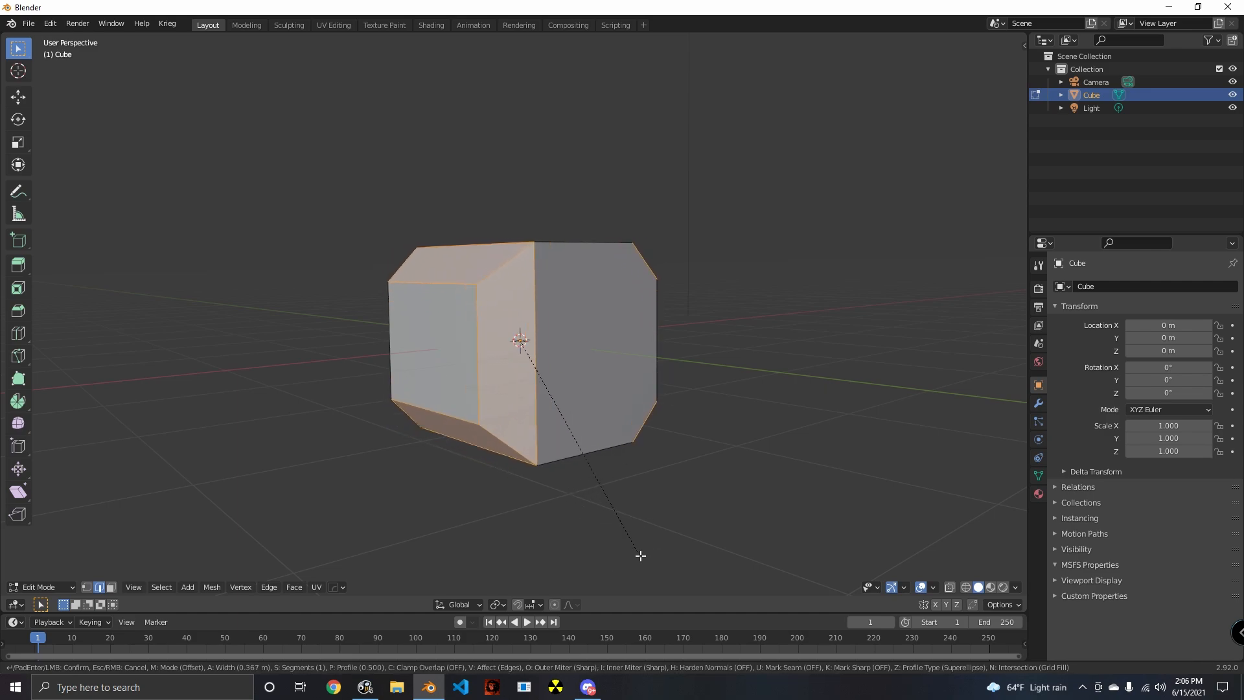
{"action": "key", "text": "Escape"}
- Select the cube's four edges running along Y and bevel them with one segment about 0.67 m wide
{"action": "middle_click_drag", "start_coordinate": [517, 522], "coordinate": [420, 393]}
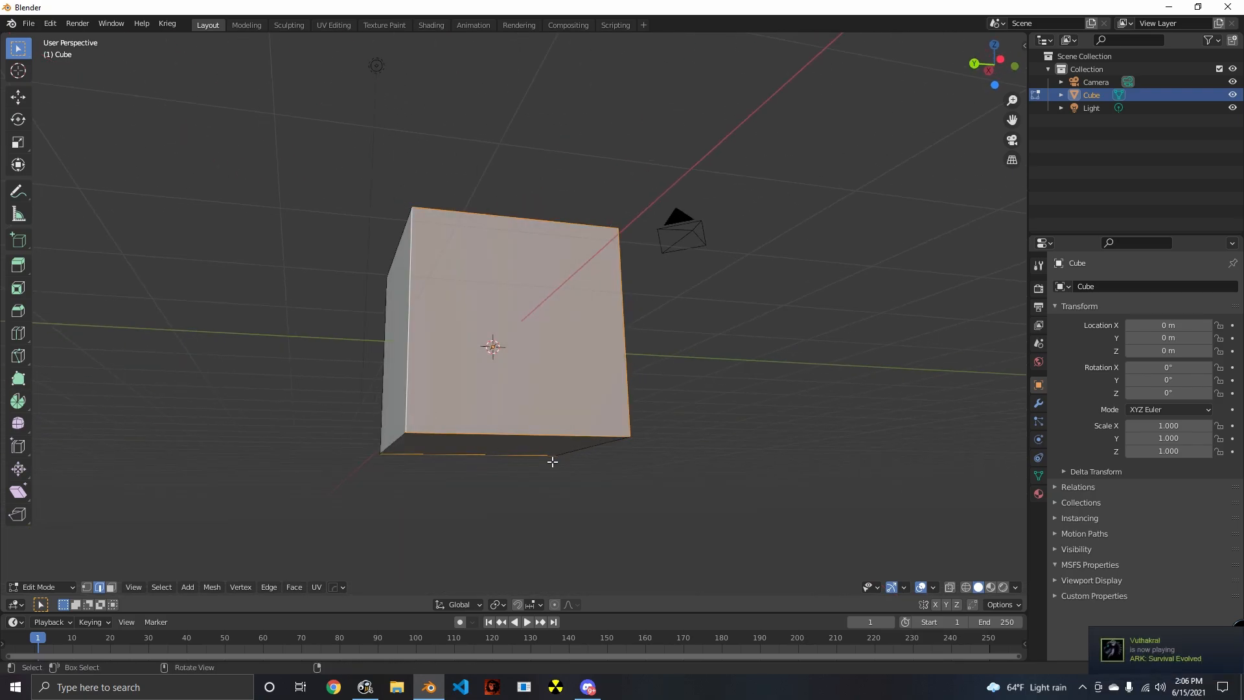
{"action": "middle_click_drag", "start_coordinate": [552, 461], "coordinate": [464, 480]}
{"action": "middle_click_drag", "start_coordinate": [408, 547], "coordinate": [666, 556]}
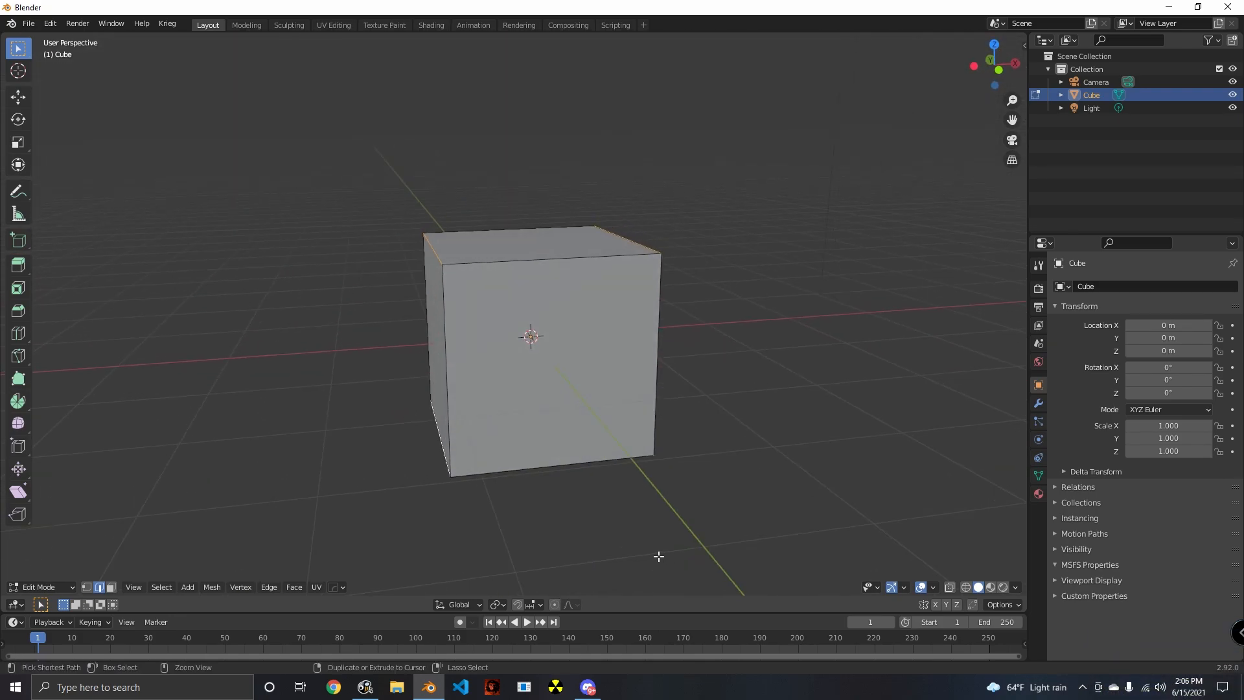
{"action": "key", "text": "ctrl+b"}
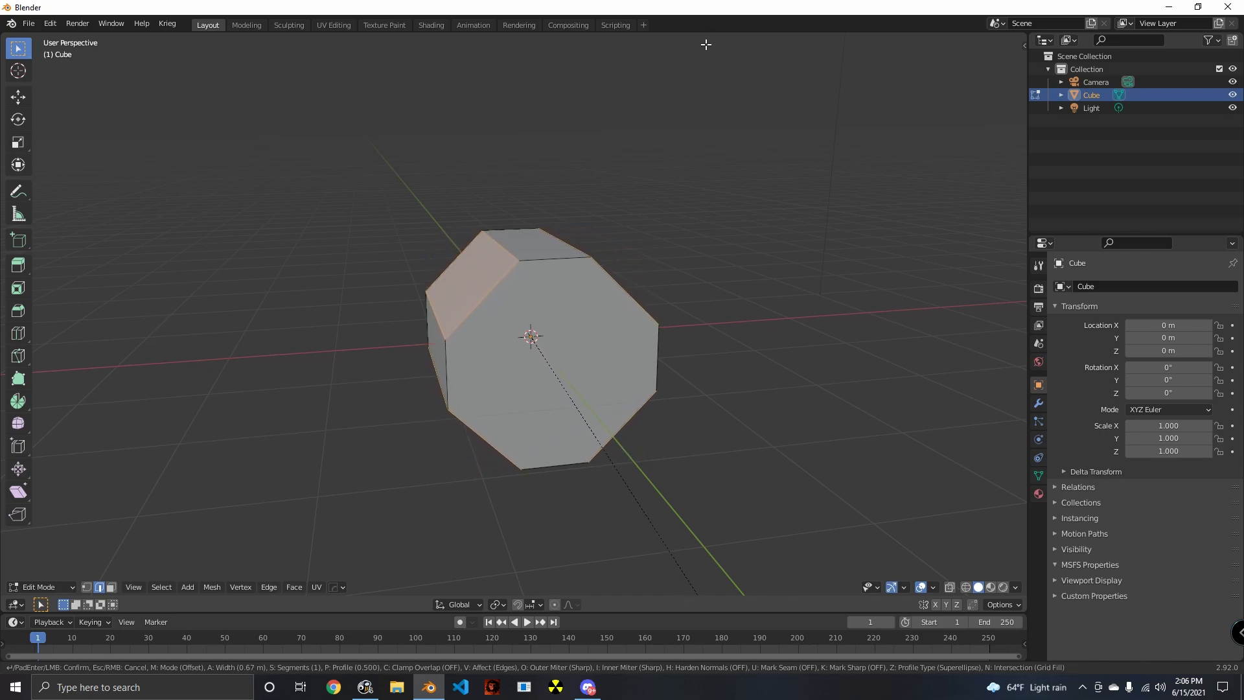
{"action": "left_click", "coordinate": [698, 42]}
- Try insetting only the front octagonal face in face selection, and undo that inset
{"action": "middle_click_drag", "start_coordinate": [745, 221], "coordinate": [683, 183]}
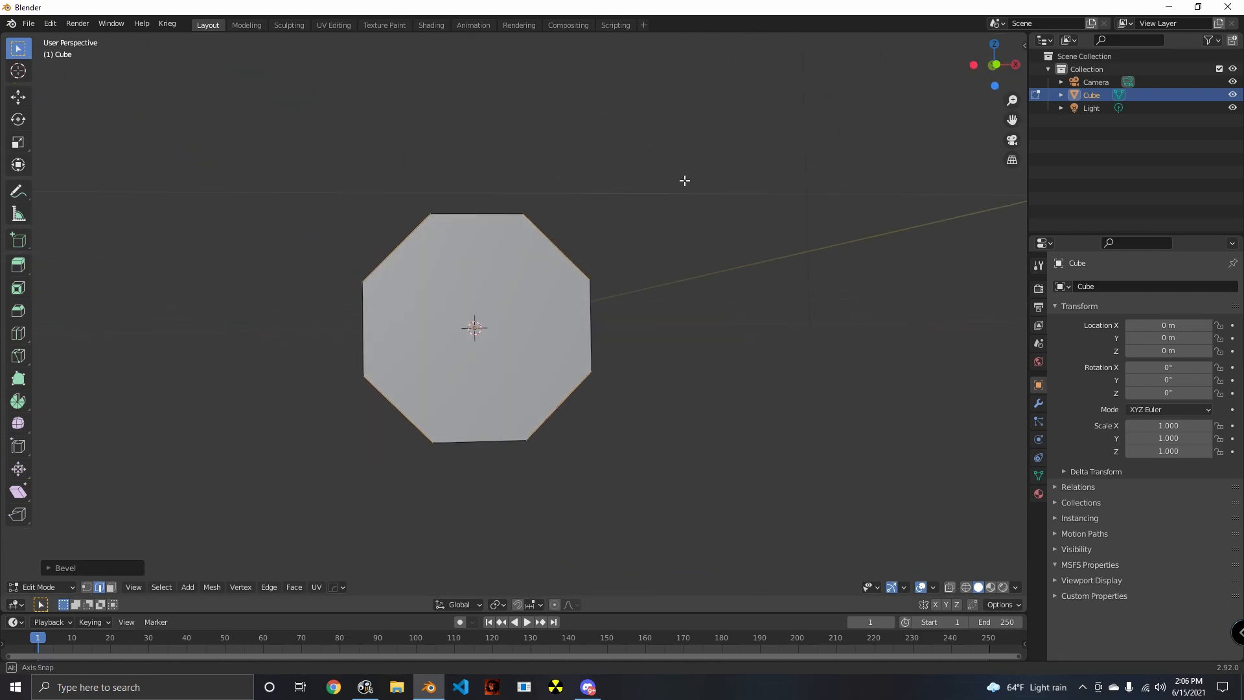
{"action": "left_click", "coordinate": [465, 343]}
{"action": "middle_click_drag", "start_coordinate": [473, 363], "coordinate": [767, 460]}
{"action": "key", "text": "i"}
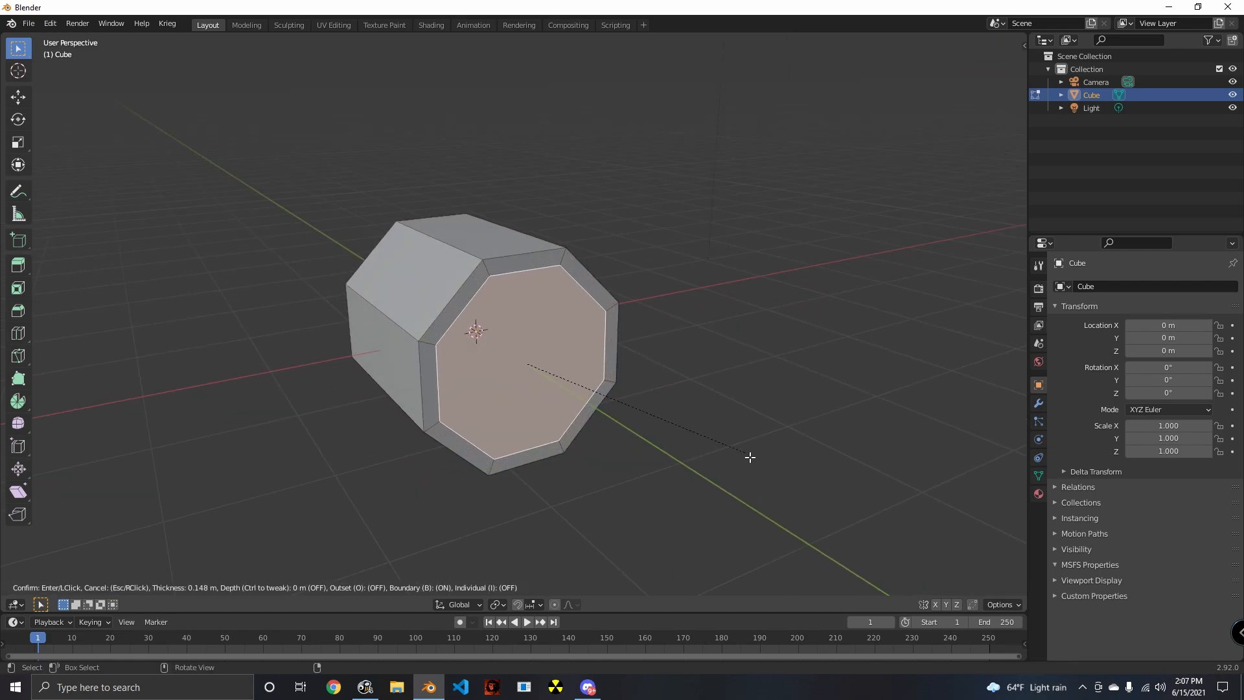
{"action": "left_click", "coordinate": [738, 455]}
{"action": "middle_click_drag", "start_coordinate": [542, 452], "coordinate": [508, 453]}
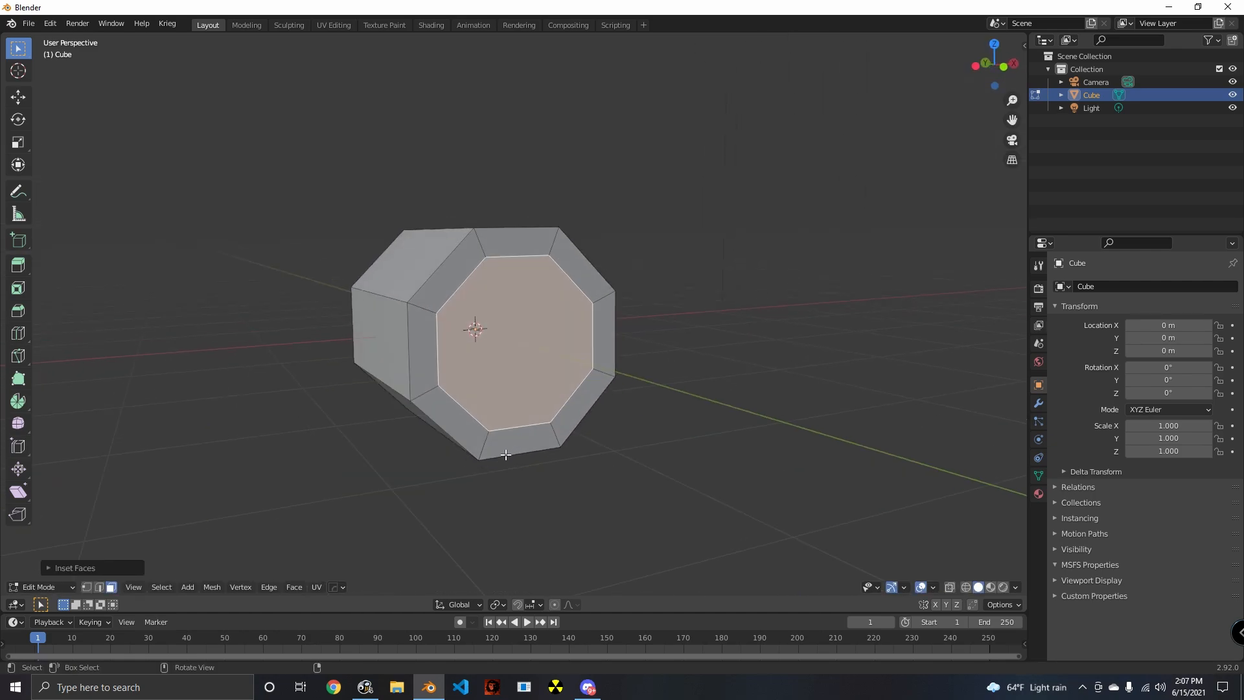
{"action": "key", "text": "ctrl+z"}
- Inset both octagonal end faces together by about 0.27 m and delete the resulting inner faces
{"action": "middle_click_drag", "start_coordinate": [422, 441], "coordinate": [700, 489]}
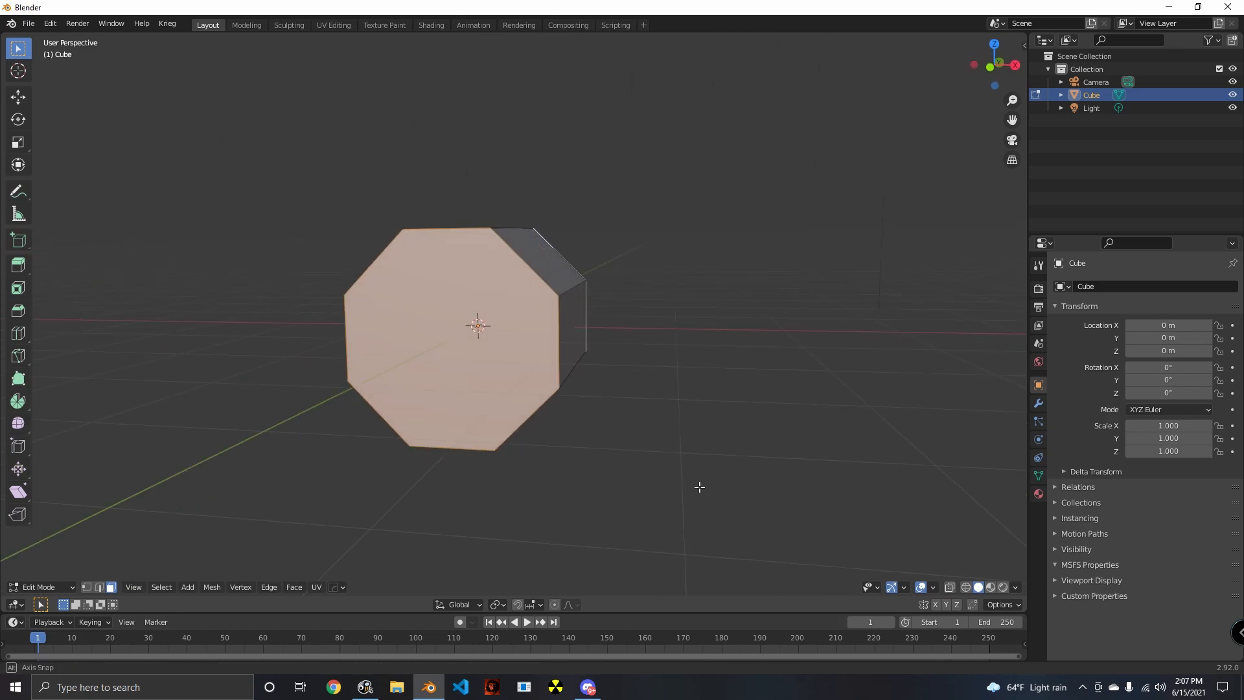
{"action": "key", "text": "i"}
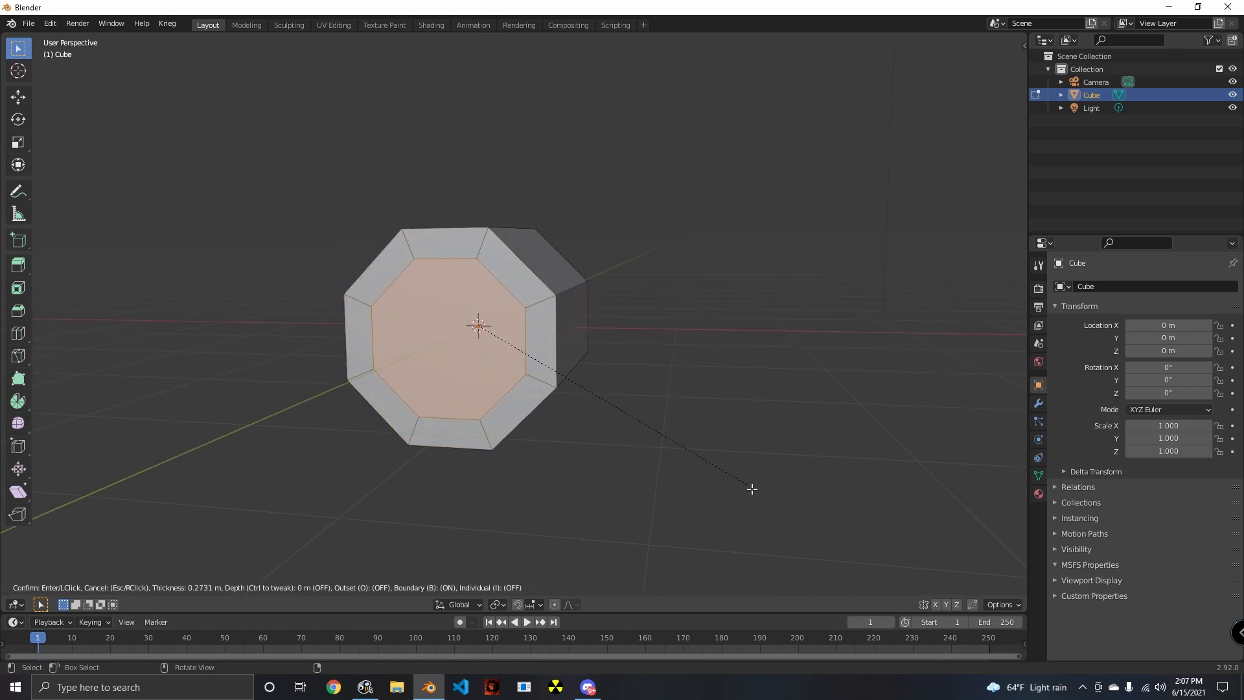
{"action": "left_click", "coordinate": [752, 488]}
{"action": "middle_click_drag", "start_coordinate": [567, 477], "coordinate": [643, 480]}
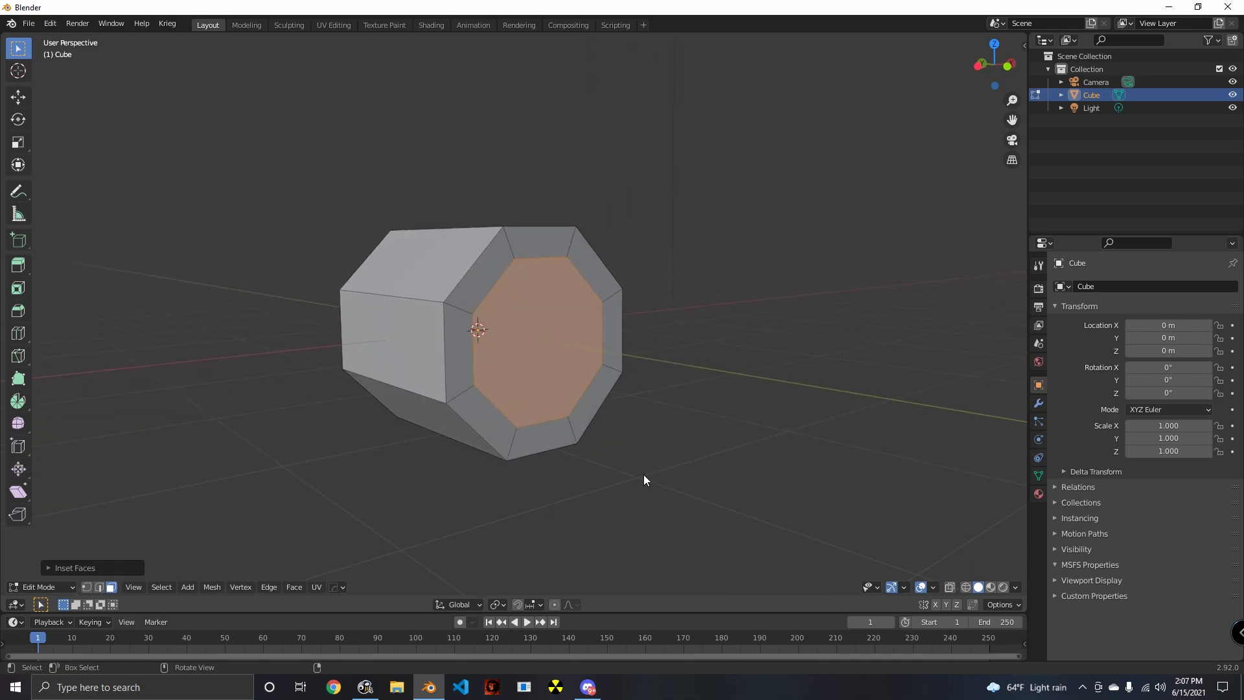
{"action": "key", "text": "x"}
{"action": "left_click", "coordinate": [626, 497]}
- Switch to vertex selection and select the inner edge loop around the front opening
{"action": "middle_click_drag", "start_coordinate": [722, 478], "coordinate": [387, 302]}
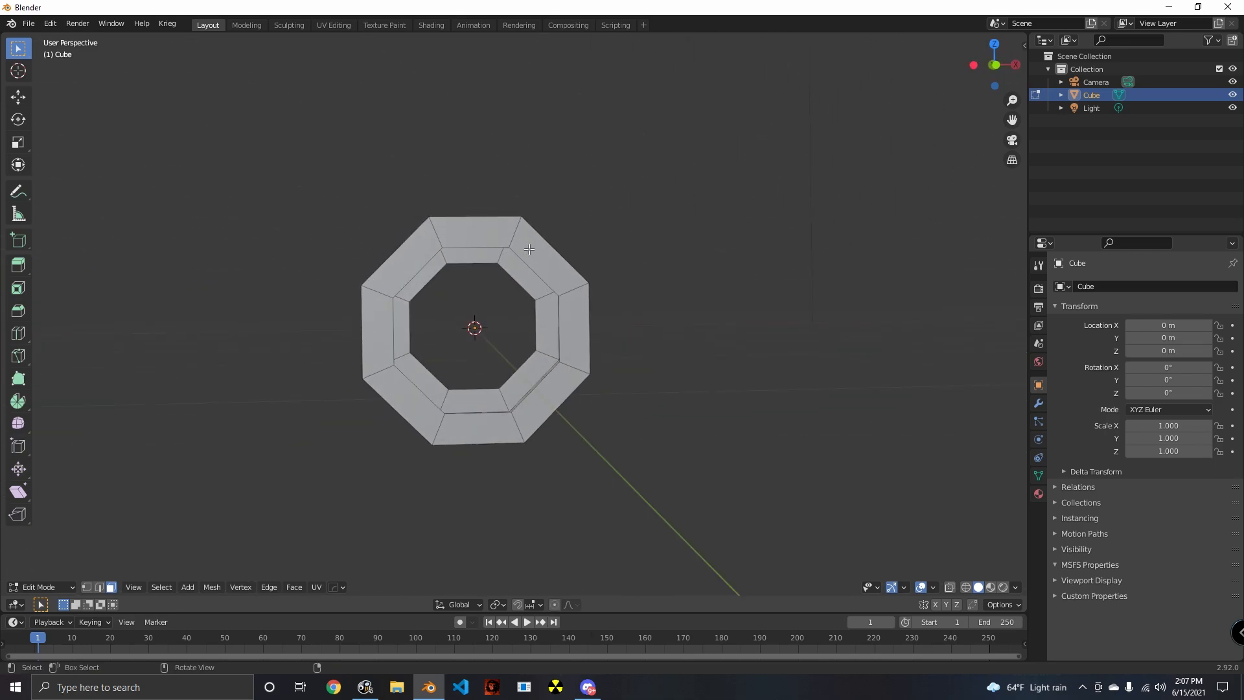
{"action": "middle_click_drag", "start_coordinate": [439, 422], "coordinate": [446, 385]}
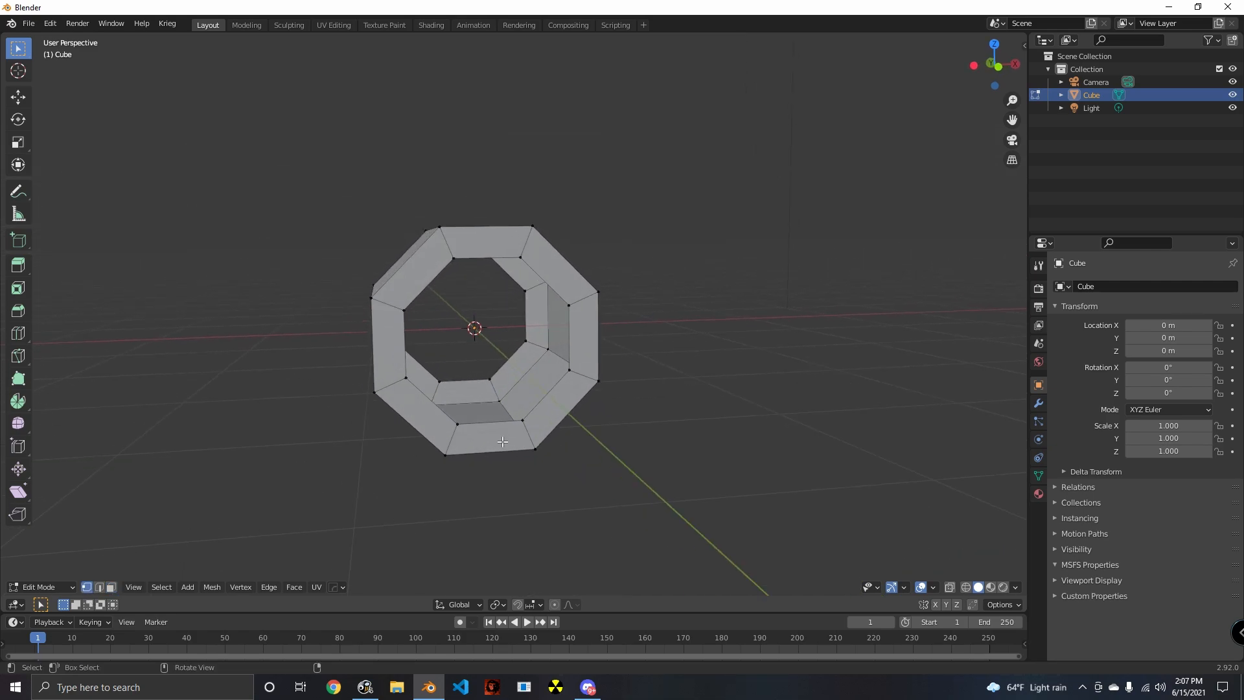
{"action": "middle_click_drag", "start_coordinate": [558, 468], "coordinate": [595, 464]}
{"action": "scroll", "coordinate": [523, 464], "scroll_direction": "up", "scroll_amount": 2}
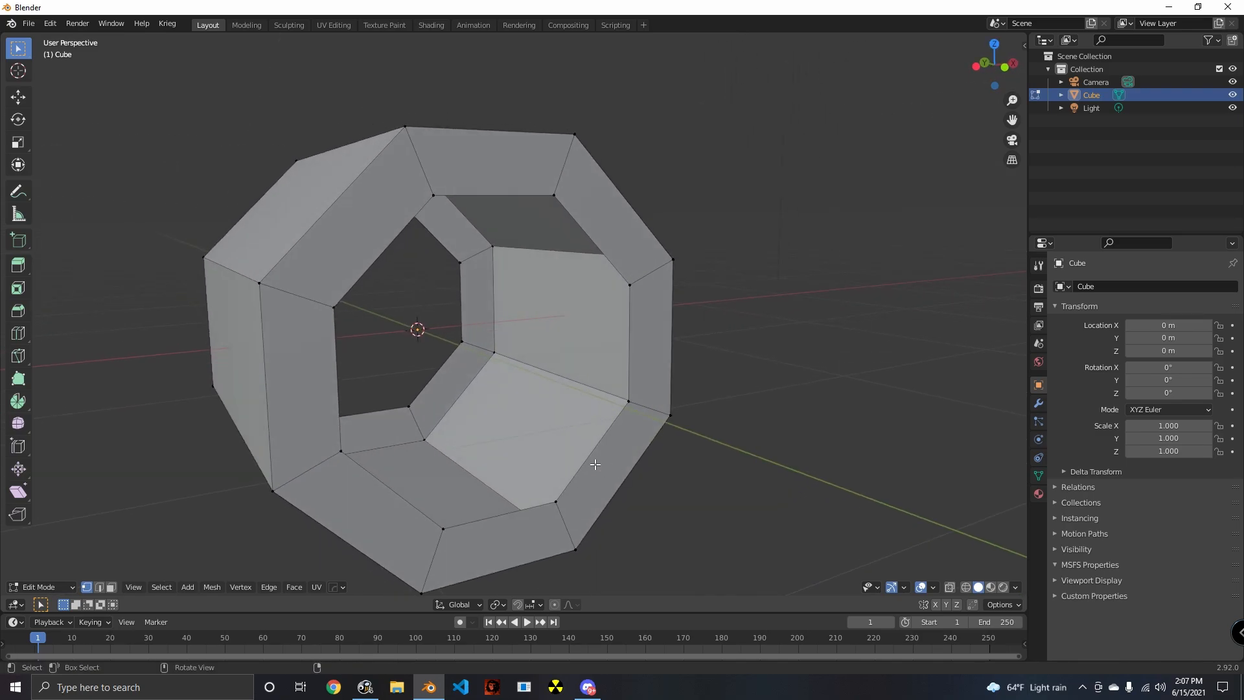
{"action": "left_click", "coordinate": [593, 464], "text": "alt"}
{"action": "scroll", "coordinate": [608, 481], "scroll_direction": "up", "scroll_amount": 1}
{"action": "middle_click_drag", "start_coordinate": [608, 481], "coordinate": [570, 459]}
{"action": "scroll", "coordinate": [610, 481], "scroll_direction": "down", "scroll_amount": 2}
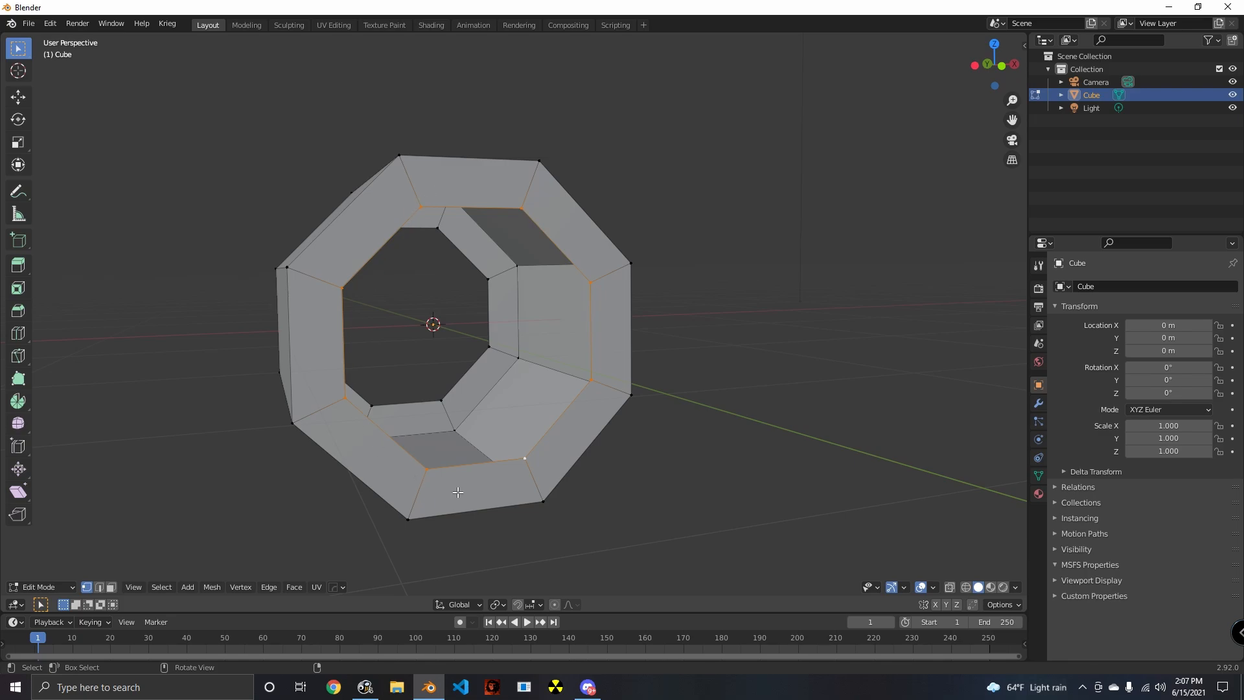
- Reselect the inner edge loops so that both the front and back openings are selected together
{"action": "middle_click_drag", "start_coordinate": [440, 441], "coordinate": [488, 402]}
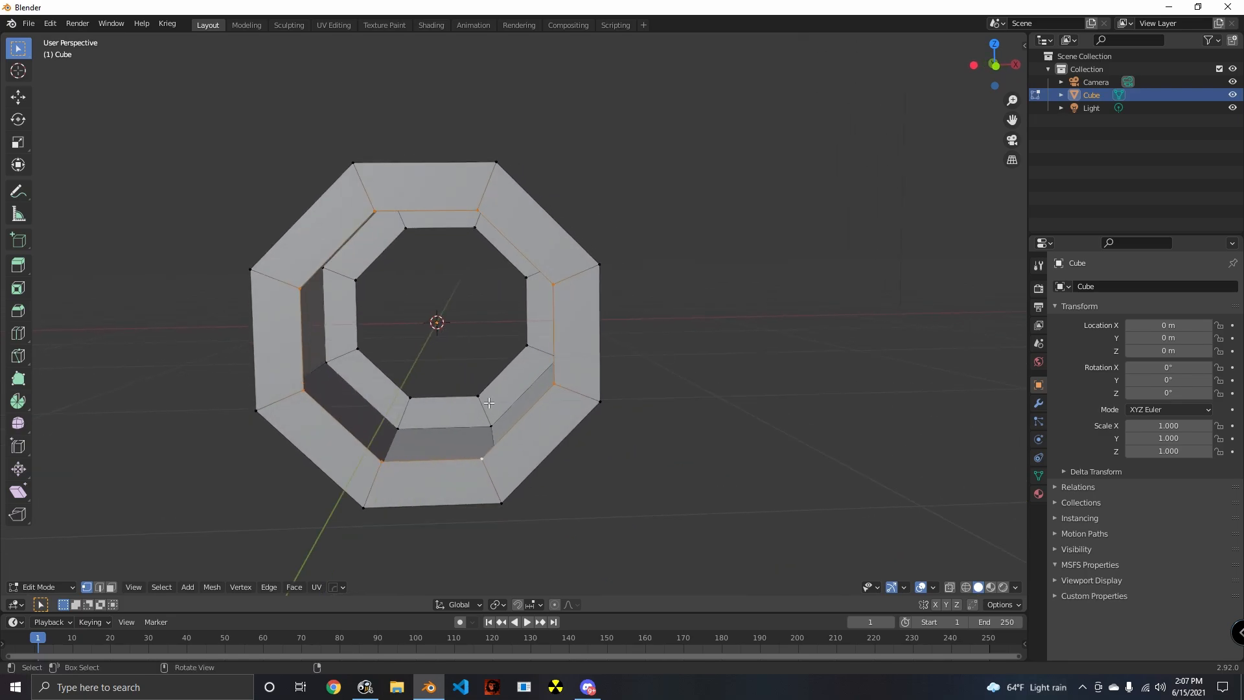
{"action": "left_click", "coordinate": [498, 386], "text": "alt+shift"}
{"action": "middle_click_drag", "start_coordinate": [517, 506], "coordinate": [589, 470]}
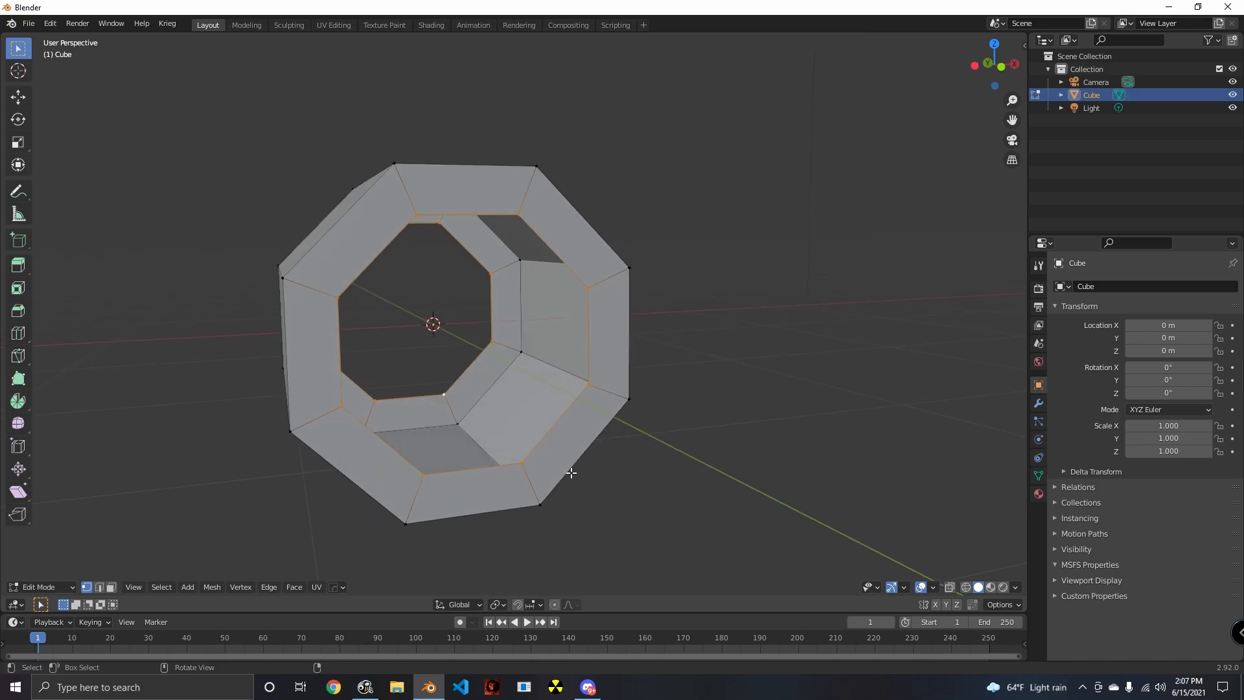
{"action": "left_click", "coordinate": [567, 421], "text": "alt"}
{"action": "middle_click_drag", "start_coordinate": [610, 540], "coordinate": [586, 520]}
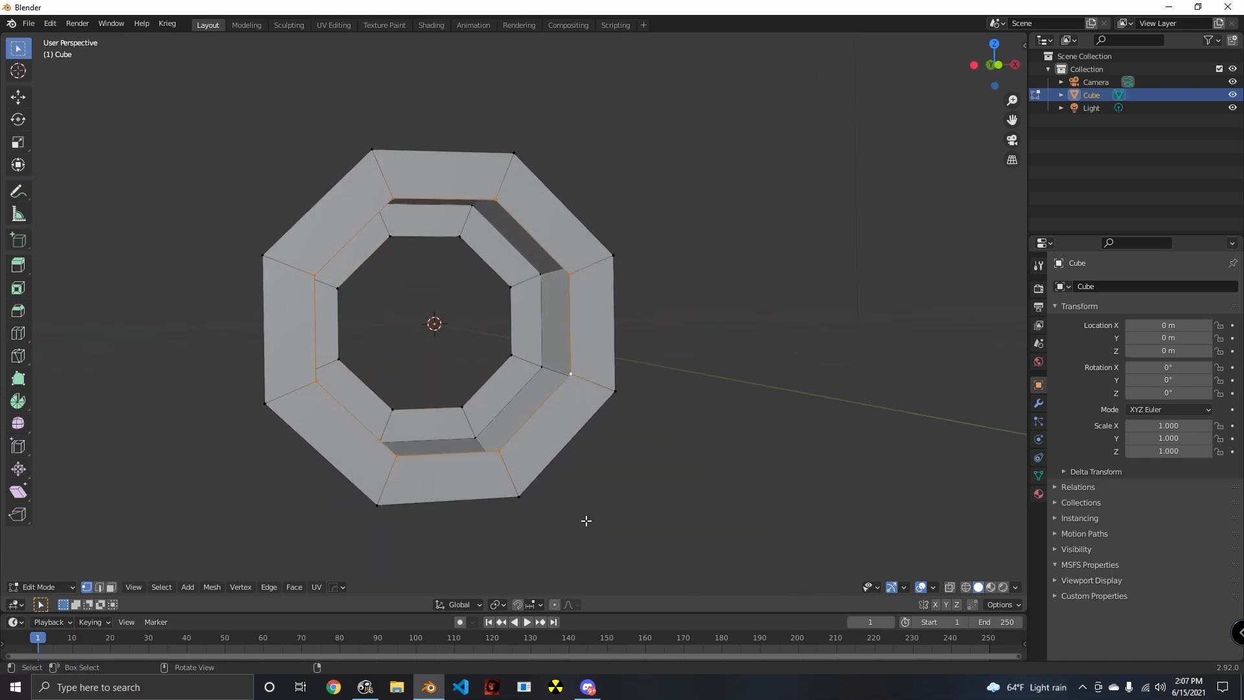
{"action": "left_click", "coordinate": [484, 392], "text": "alt+shift"}
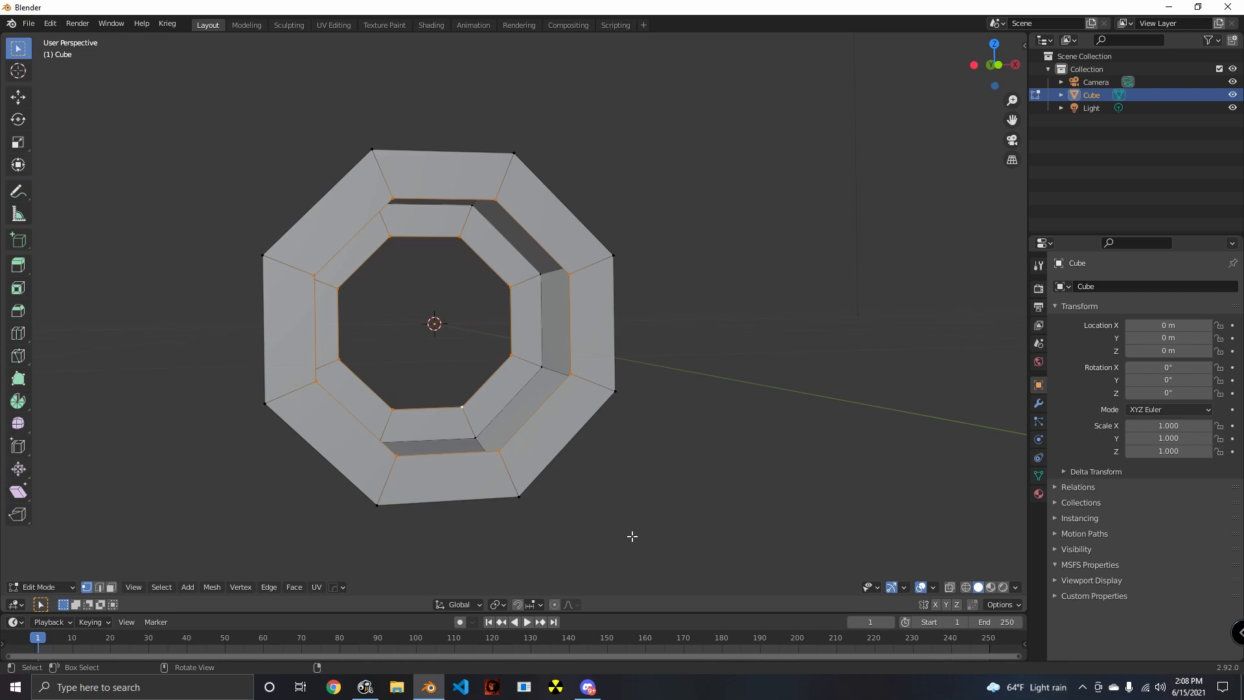
- Bridge the two selected edge loops to form the inner walls of the hollow octagonal shape
{"action": "middle_click_drag", "start_coordinate": [607, 528], "coordinate": [675, 547]}
{"action": "key", "text": "ctrl"}
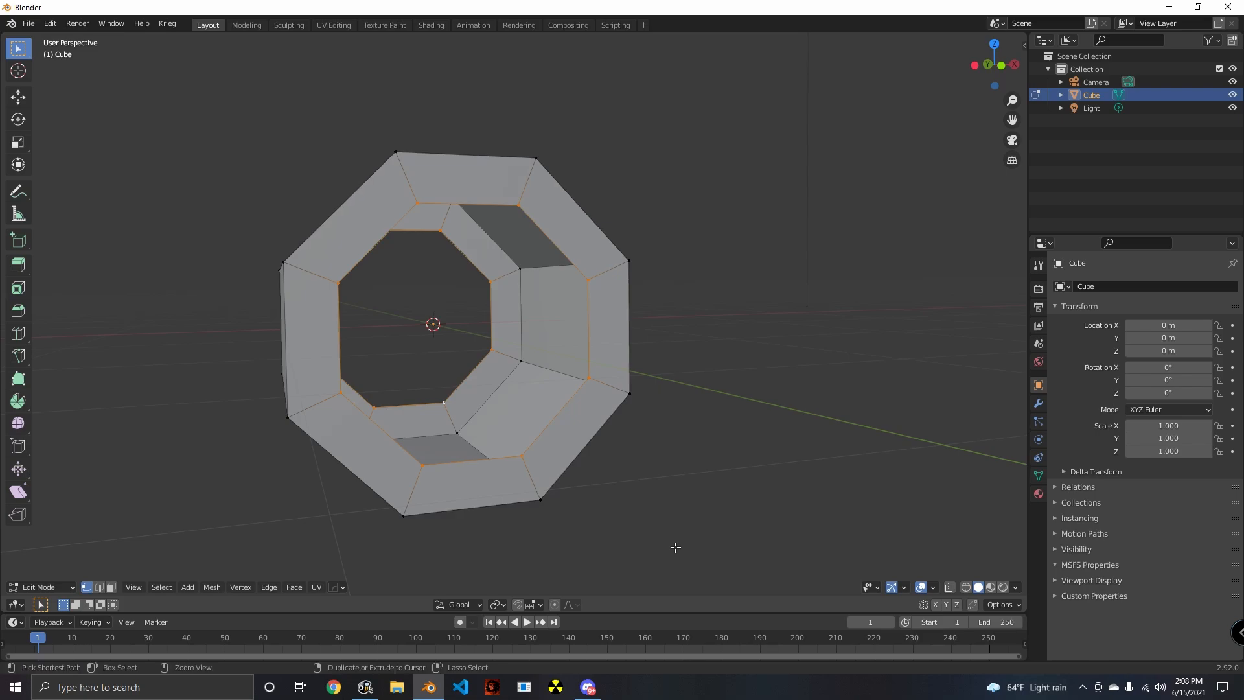
{"action": "key", "text": "ctrl+e"}
{"action": "mouse_move", "coordinate": [648, 319]}
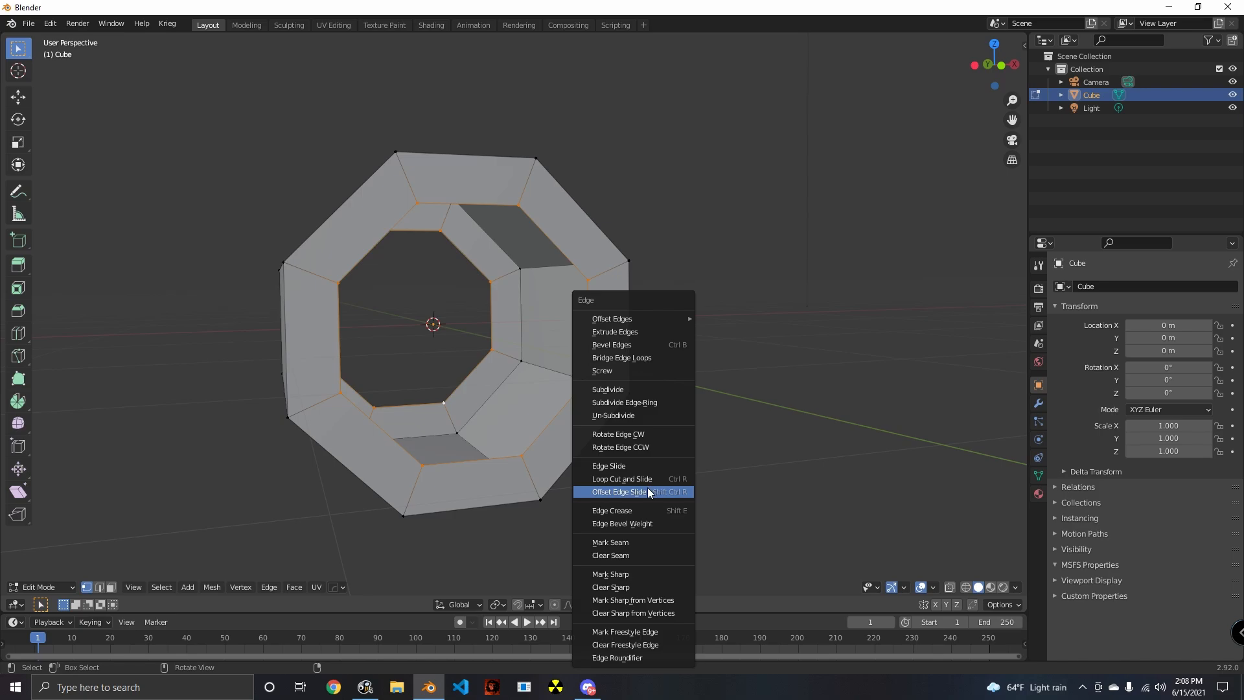
{"action": "left_click", "coordinate": [621, 361]}
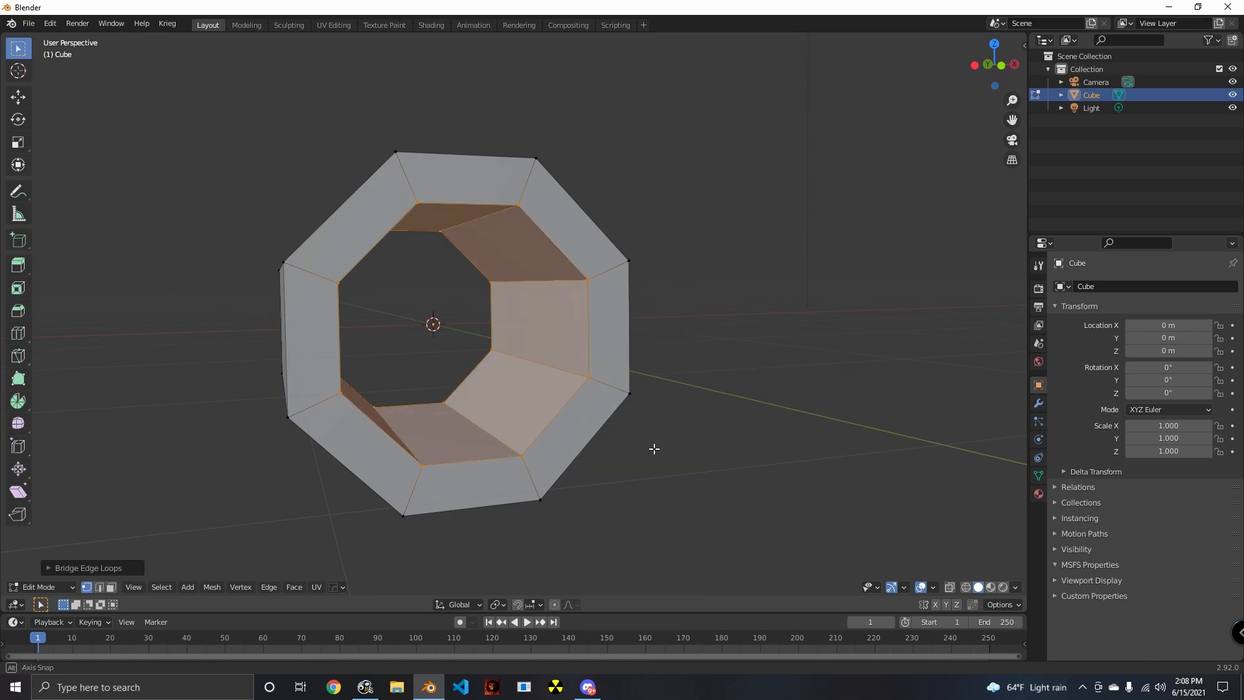
- Examine the bridged inner walls of the octagonal tube and clear the selection
{"action": "middle_click_drag", "start_coordinate": [652, 447], "coordinate": [646, 383]}
{"action": "scroll", "coordinate": [688, 503], "scroll_direction": "up", "scroll_amount": 4}
{"action": "scroll", "coordinate": [636, 402], "scroll_direction": "down", "scroll_amount": 4}
{"action": "scroll", "coordinate": [570, 433], "scroll_direction": "up", "scroll_amount": 3}
{"action": "key", "text": "alt+a"}
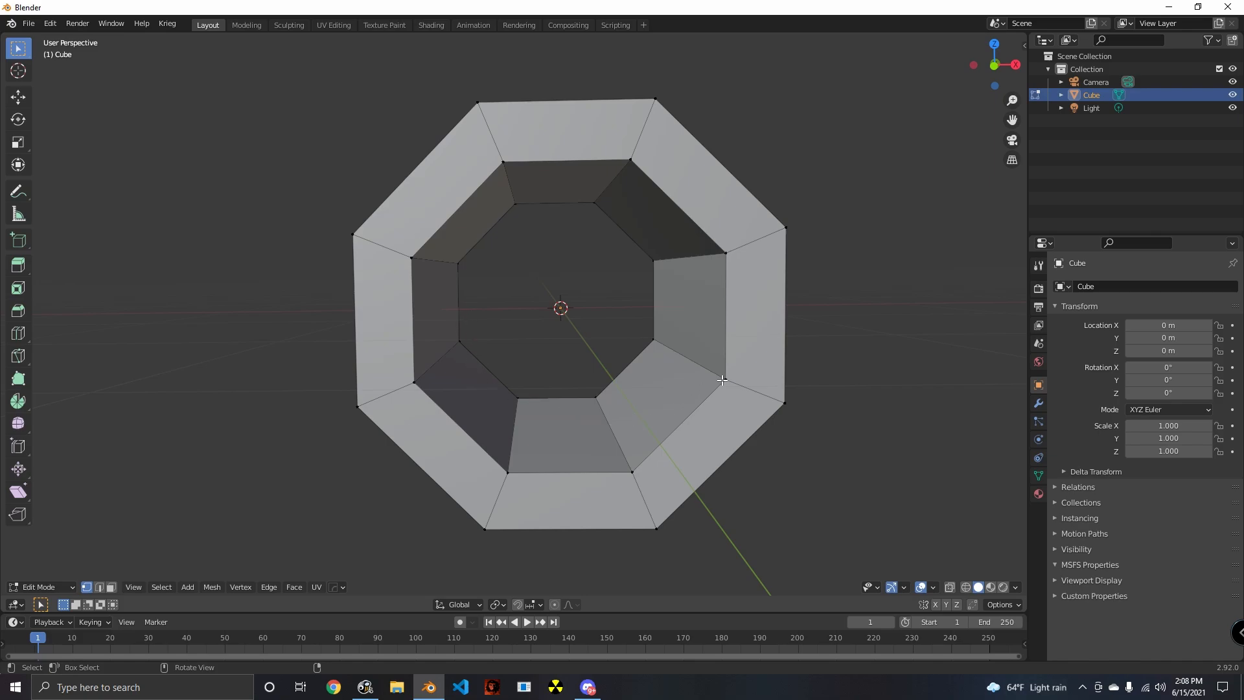
- Select both the outer and inner edge loops around the tube's front end
{"action": "middle_click_drag", "start_coordinate": [657, 418], "coordinate": [717, 445]}
{"action": "scroll", "coordinate": [648, 450], "scroll_direction": "down", "scroll_amount": 4}
{"action": "middle_click_drag", "start_coordinate": [521, 451], "coordinate": [481, 449]}
{"action": "scroll", "coordinate": [620, 482], "scroll_direction": "up", "scroll_amount": 2}
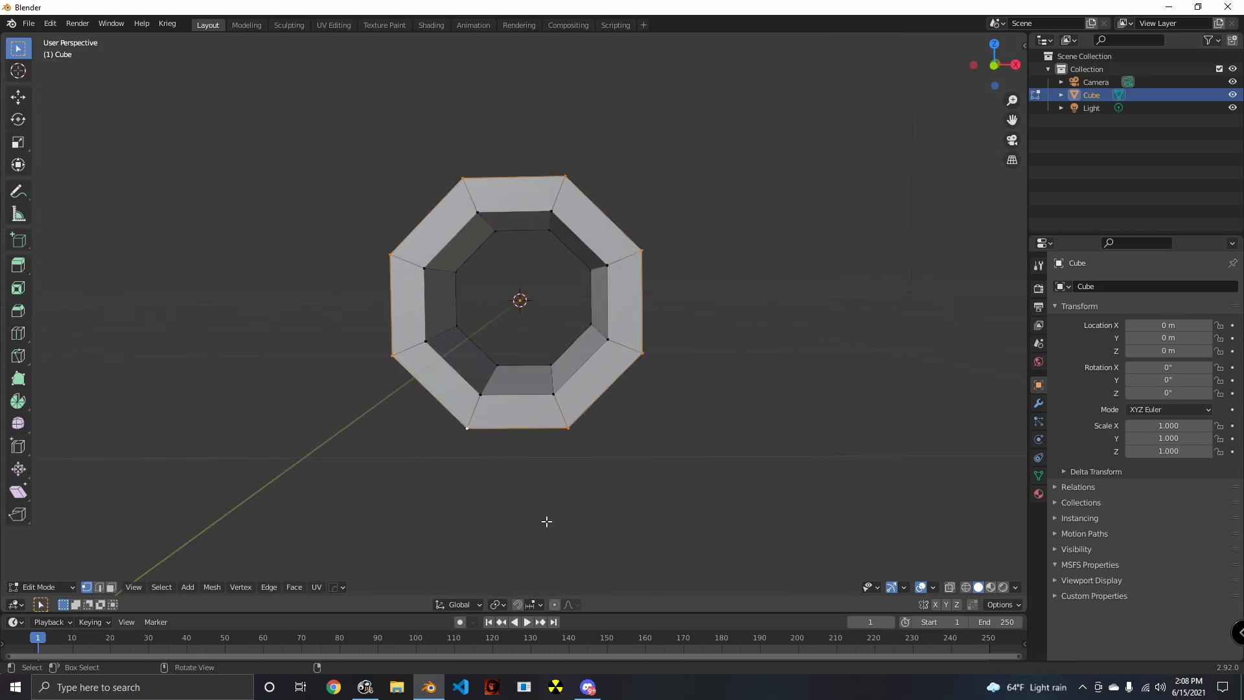
{"action": "middle_click_drag", "start_coordinate": [546, 522], "coordinate": [519, 450]}
{"action": "scroll", "coordinate": [689, 468], "scroll_direction": "up", "scroll_amount": 2}
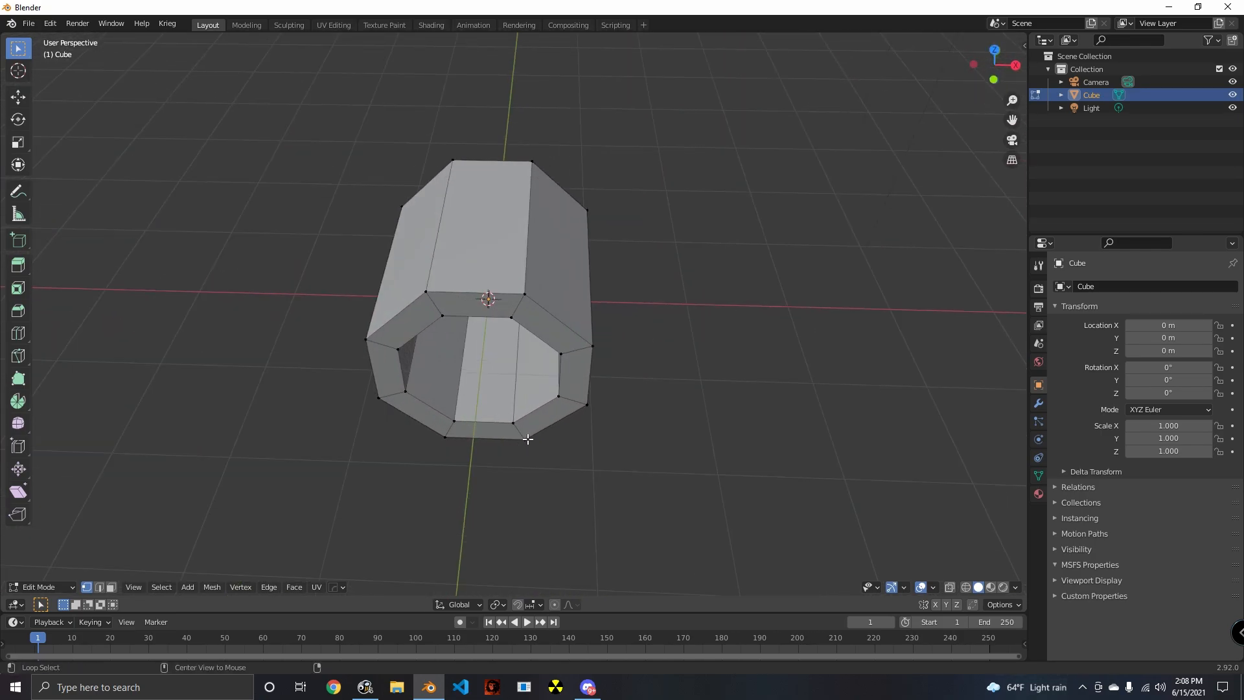
{"action": "left_click", "coordinate": [589, 399], "text": "alt"}
{"action": "middle_click_drag", "start_coordinate": [547, 408], "coordinate": [599, 433]}
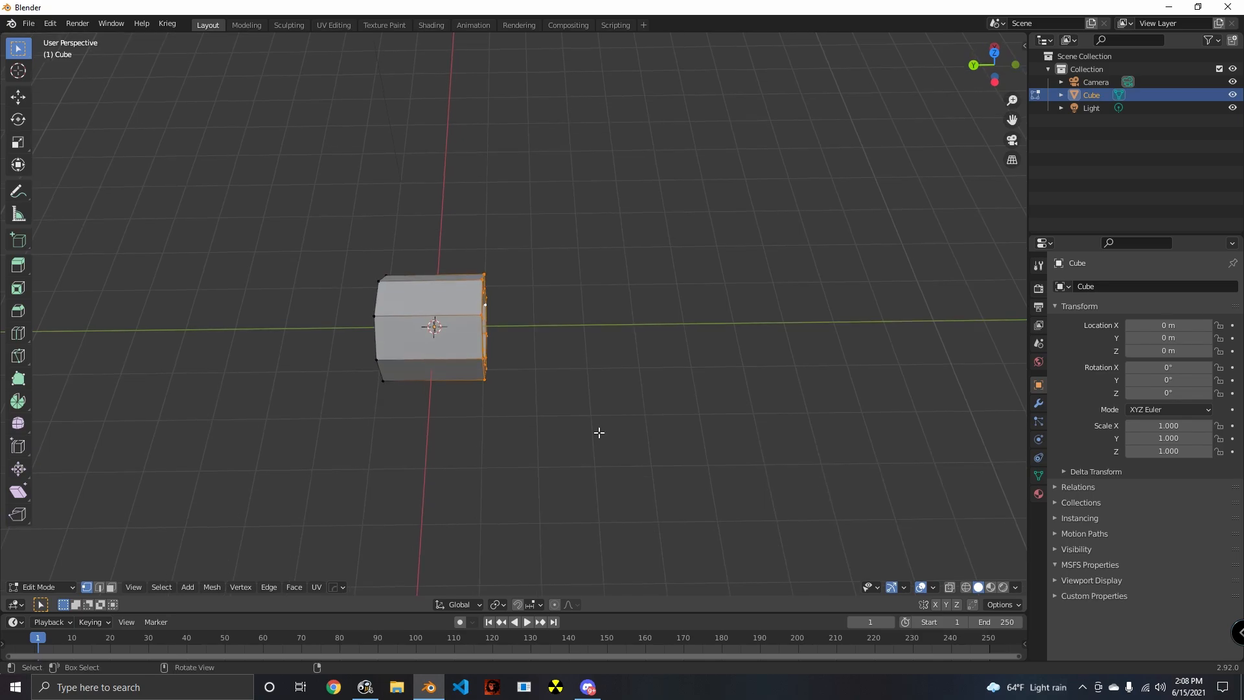
{"action": "key", "text": "g"}
{"action": "key", "text": "x"}
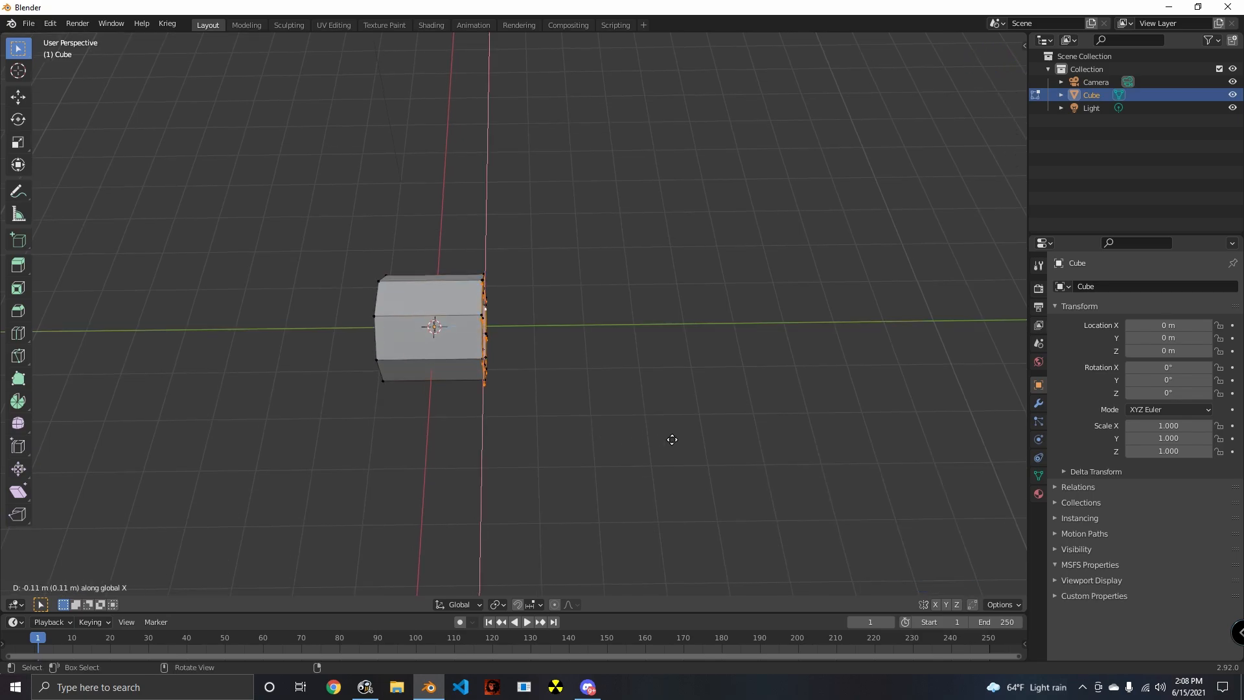
{"action": "right_click", "coordinate": [671, 439]}
{"action": "key", "text": "ctrl+z"}
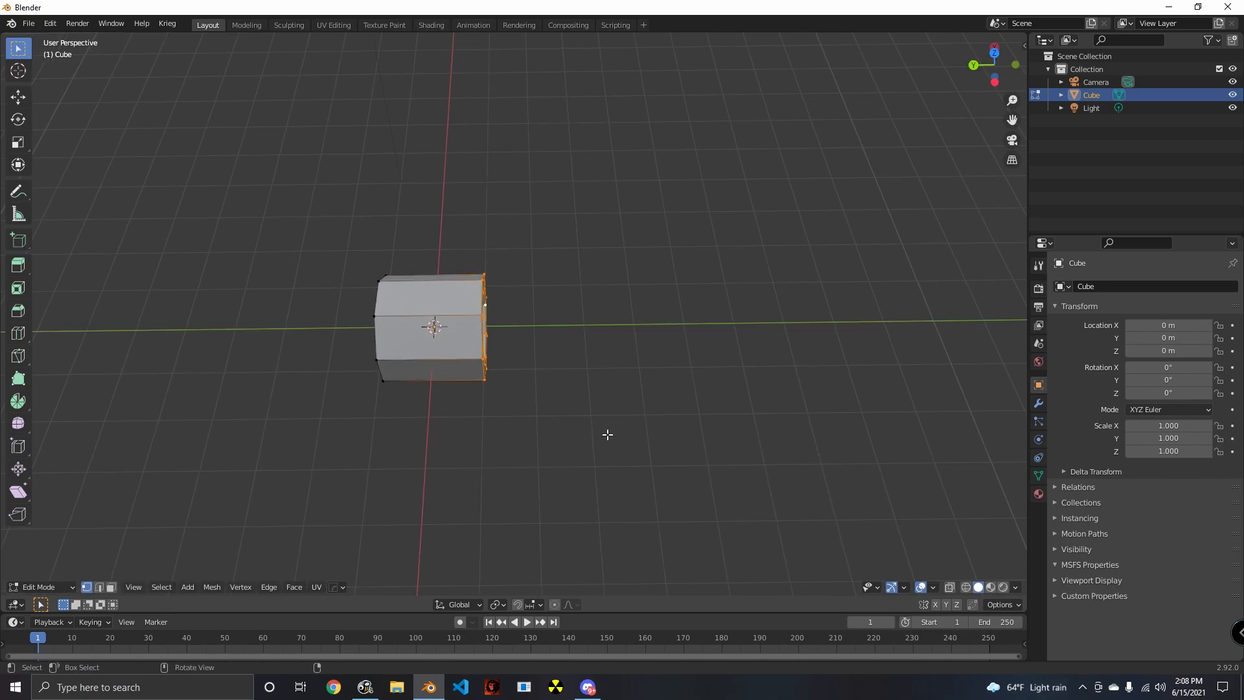
- Lengthen the tube by moving the selected front-end loops about 2.09 m in the negative Y direction
{"action": "key", "text": "e"}
{"action": "key", "text": "x"}
{"action": "key", "text": "y"}
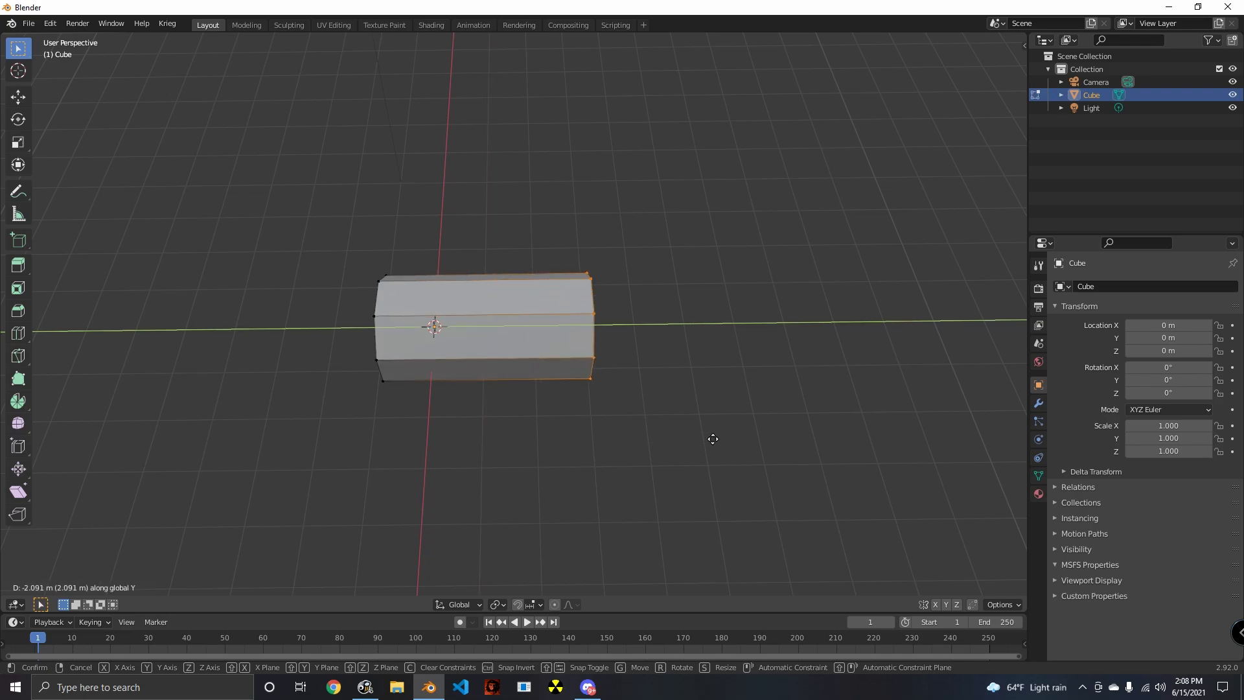
{"action": "left_click", "coordinate": [713, 437]}
- Inspect the lengthened octagonal tube from the side, from both ends and through its opening
{"action": "middle_click_drag", "start_coordinate": [708, 436], "coordinate": [623, 461]}
{"action": "middle_click_drag", "start_coordinate": [580, 452], "coordinate": [646, 507]}
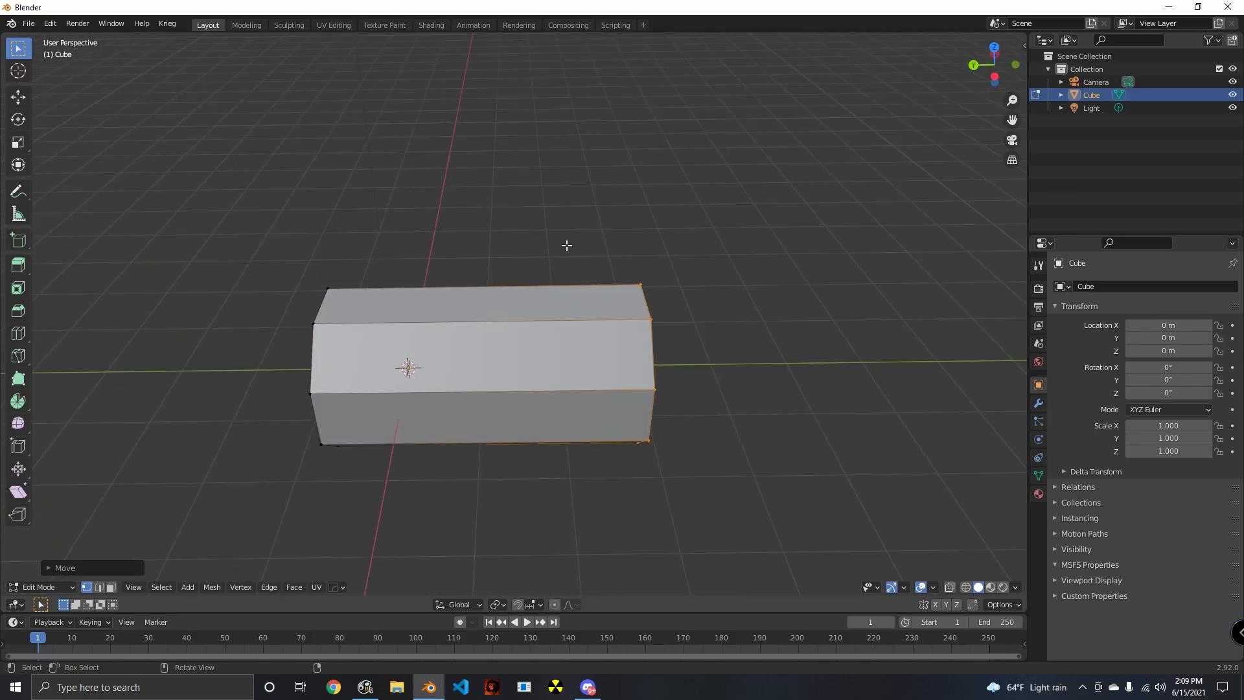
{"action": "middle_click_drag", "start_coordinate": [675, 368], "coordinate": [541, 423]}
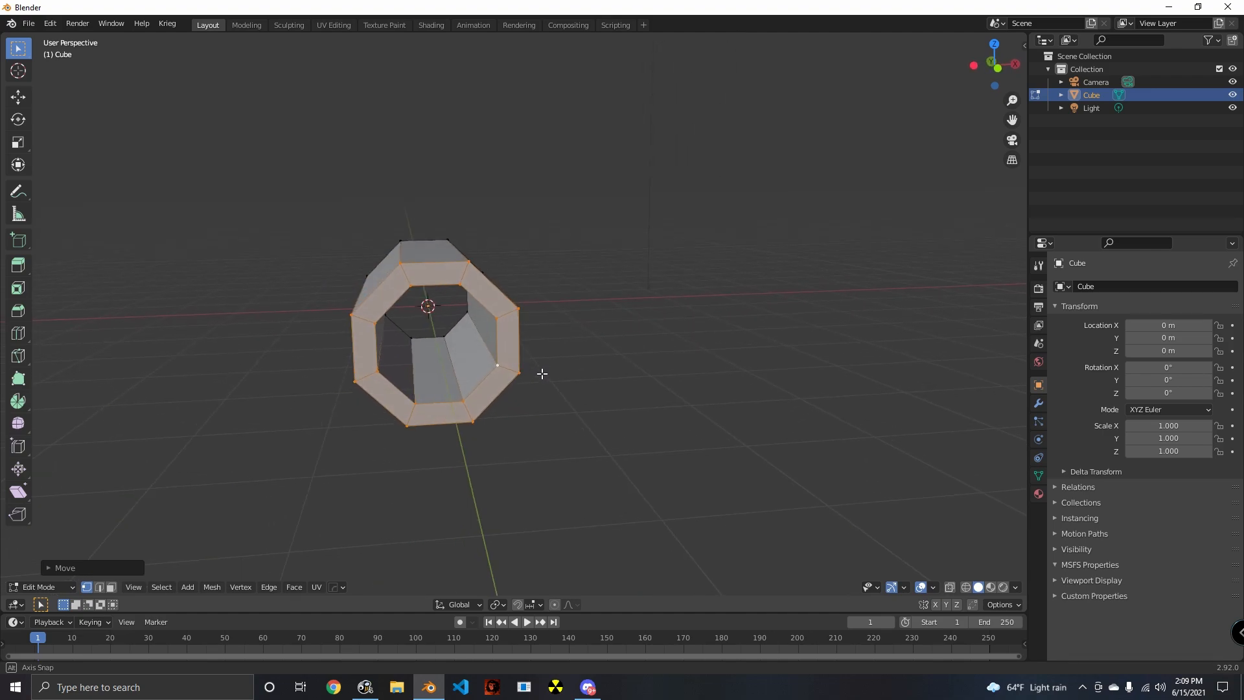
{"action": "middle_click_drag", "start_coordinate": [541, 378], "coordinate": [814, 358]}
{"action": "scroll", "coordinate": [624, 395], "scroll_direction": "up", "scroll_amount": 6}
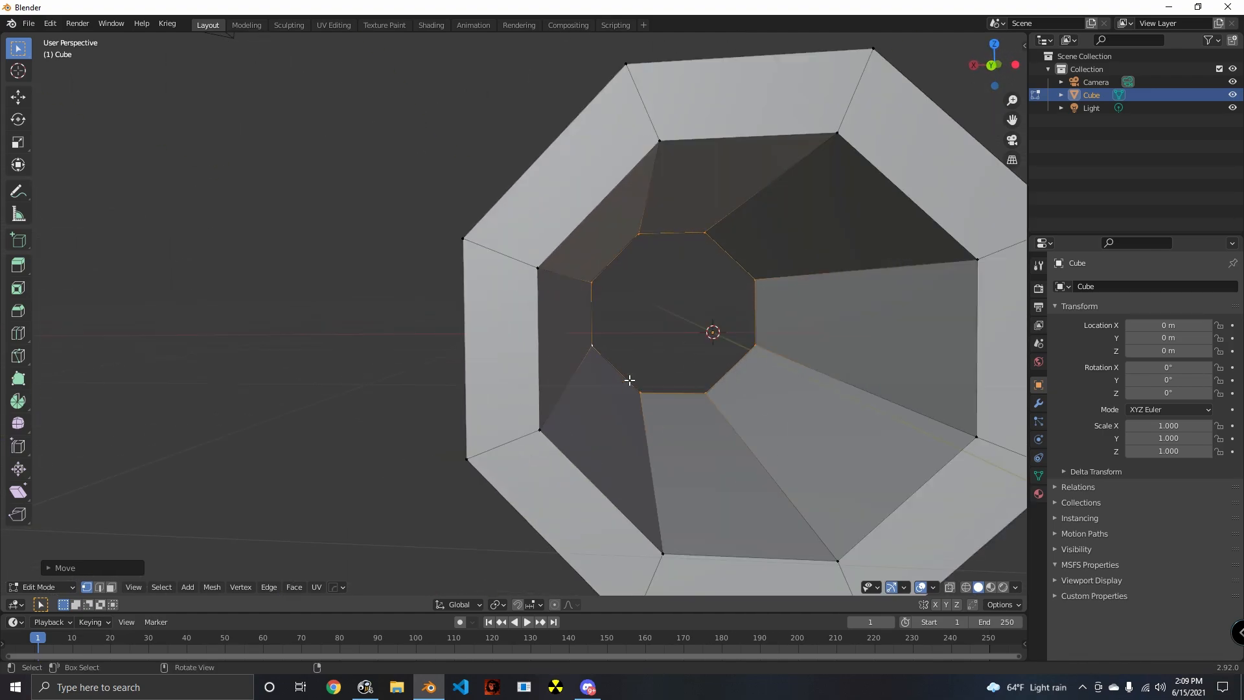
{"action": "scroll", "coordinate": [624, 400], "scroll_direction": "down", "scroll_amount": 6}
{"action": "middle_click_drag", "start_coordinate": [655, 408], "coordinate": [385, 421]}
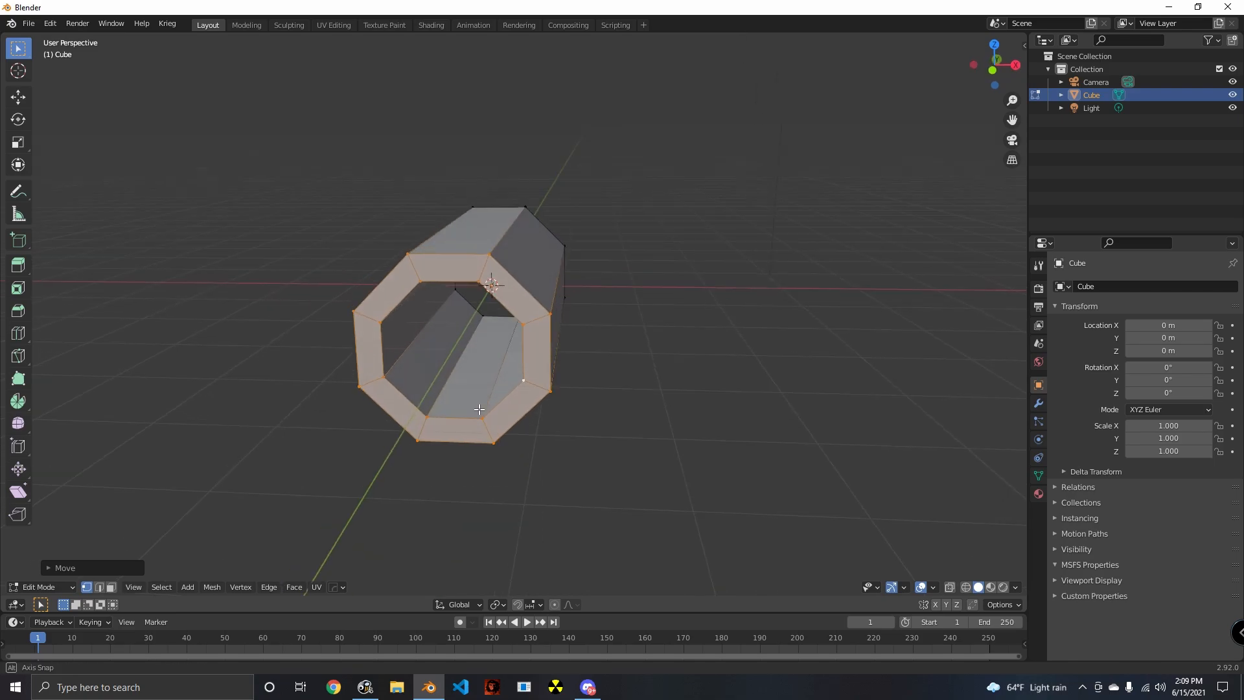
- Duplicate the selected front-end ring and move the copy along the X axis, well clear of the tube
{"action": "middle_click_drag", "start_coordinate": [479, 409], "coordinate": [491, 502]}
{"action": "scroll", "coordinate": [465, 325], "scroll_direction": "up", "scroll_amount": 4}
{"action": "scroll", "coordinate": [437, 300], "scroll_direction": "down", "scroll_amount": 3}
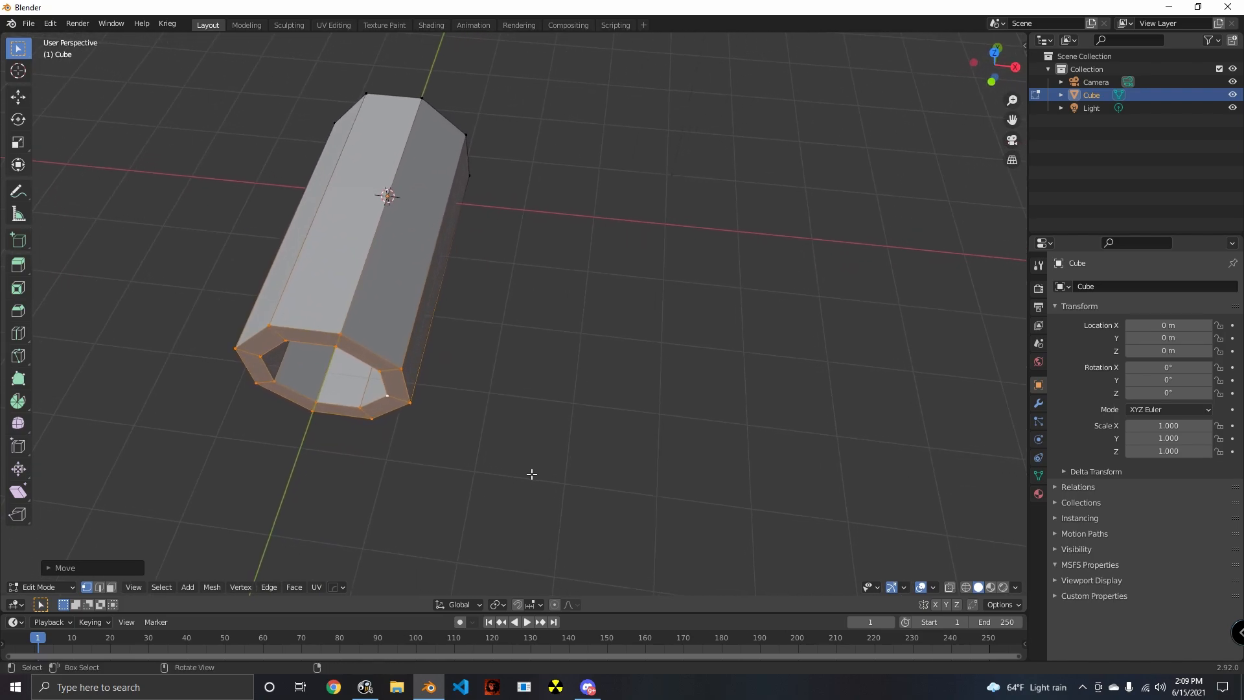
{"action": "key", "text": "e"}
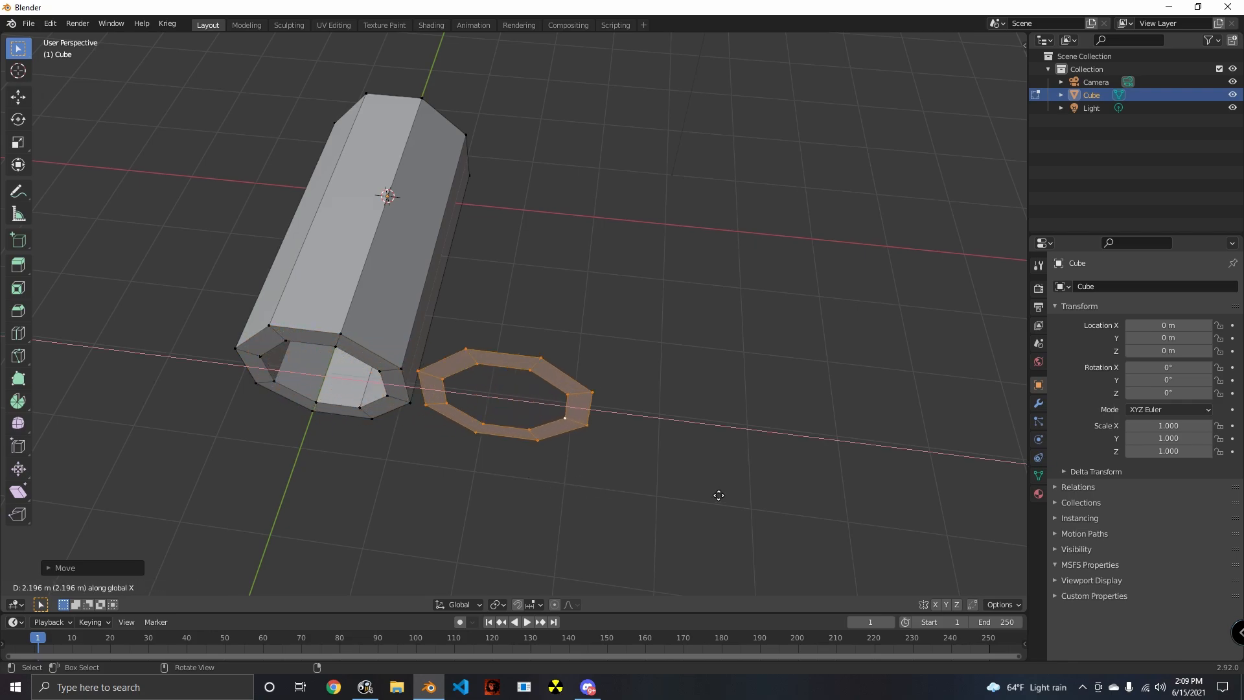
{"action": "left_click", "coordinate": [823, 499]}
- Rotate the duplicated ring 90 degrees around the global Z axis
{"action": "key", "text": "r"}
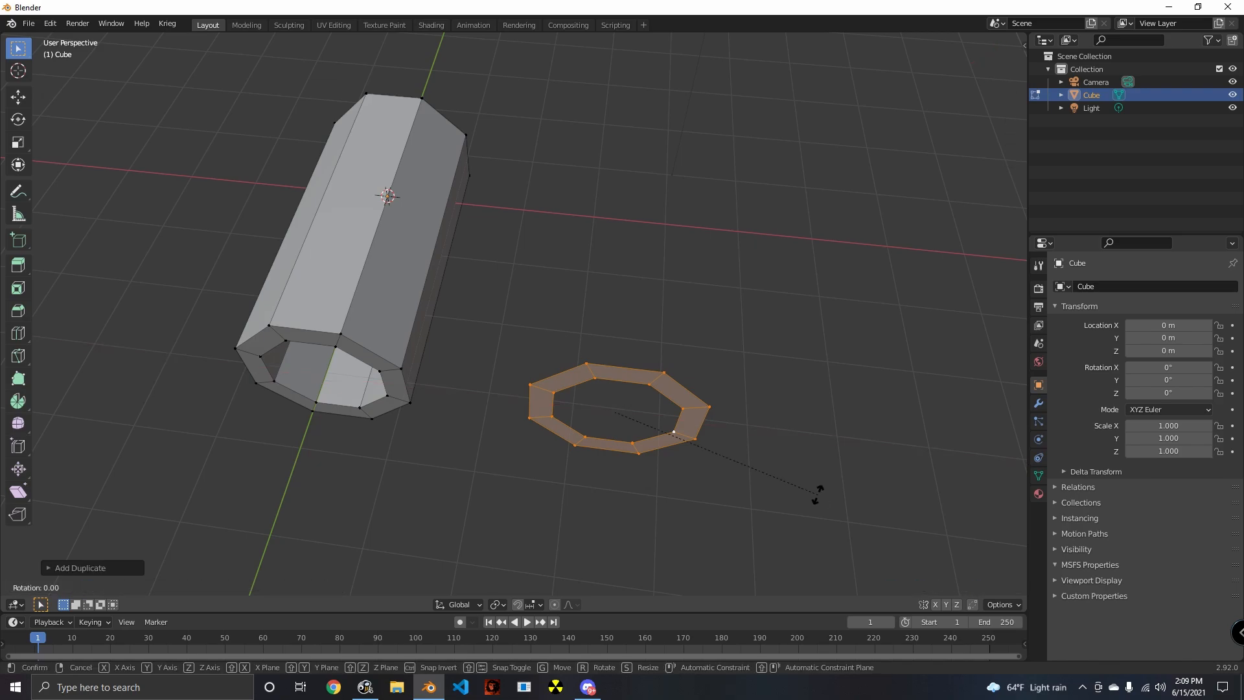
{"action": "key", "text": "z"}
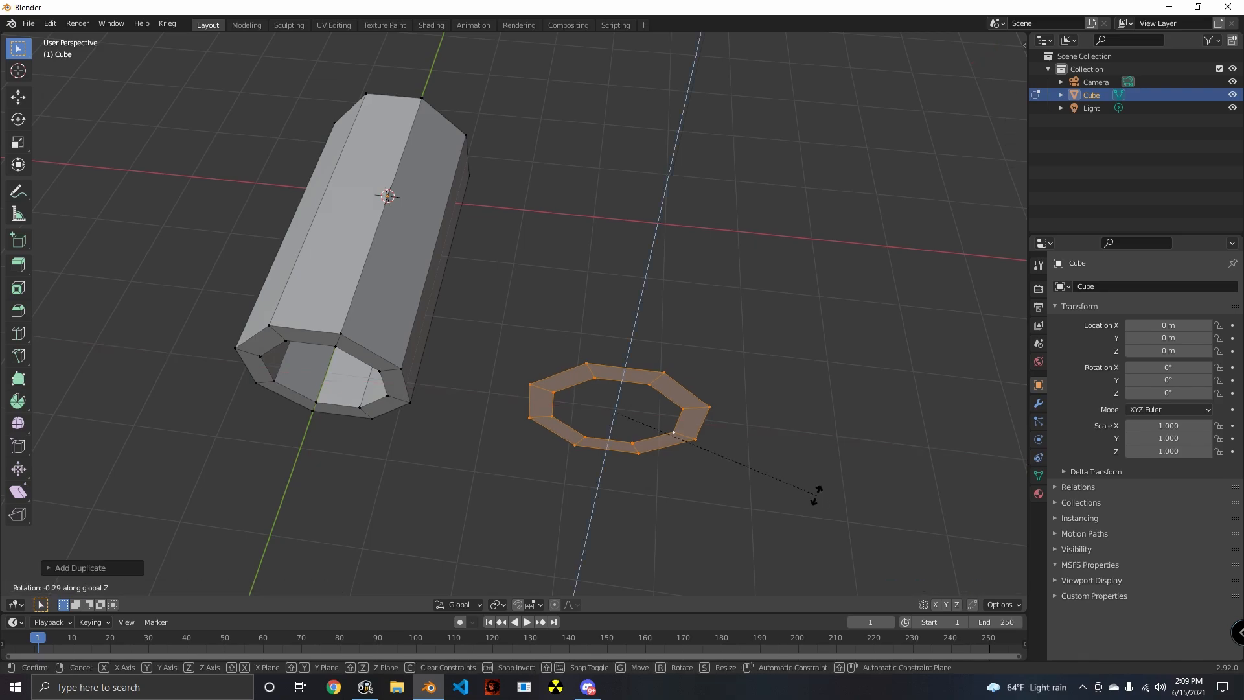
{"action": "type", "text": "90"}
{"action": "key", "text": "Return"}
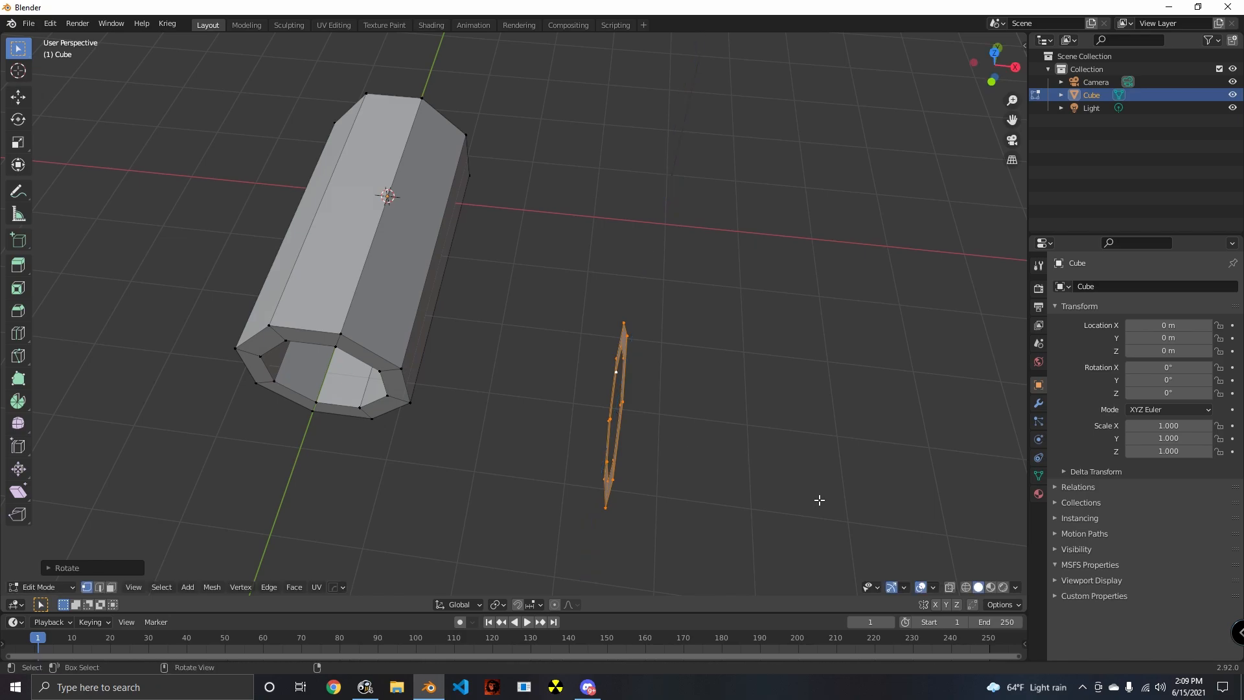
{"action": "middle_click_drag", "start_coordinate": [465, 506], "coordinate": [624, 563]}
{"action": "middle_click_drag", "start_coordinate": [508, 583], "coordinate": [727, 495]}
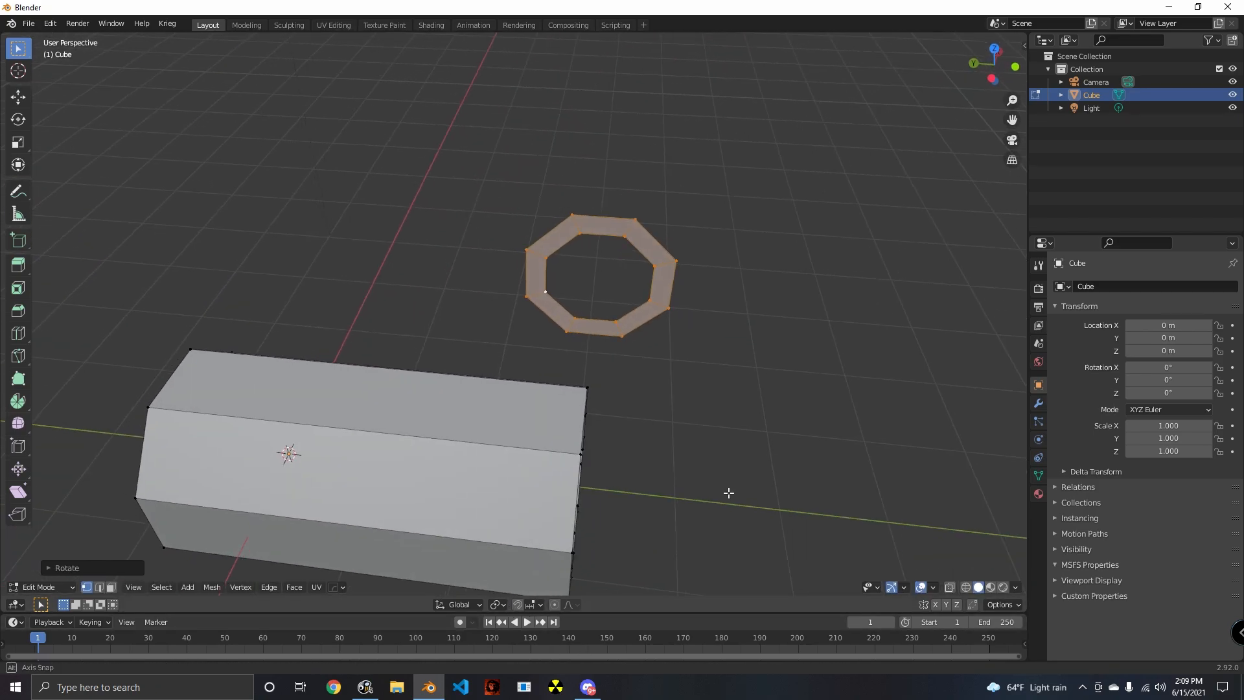
- Set the snapping target to Vertex and turn snapping on
{"action": "left_click", "coordinate": [532, 605]}
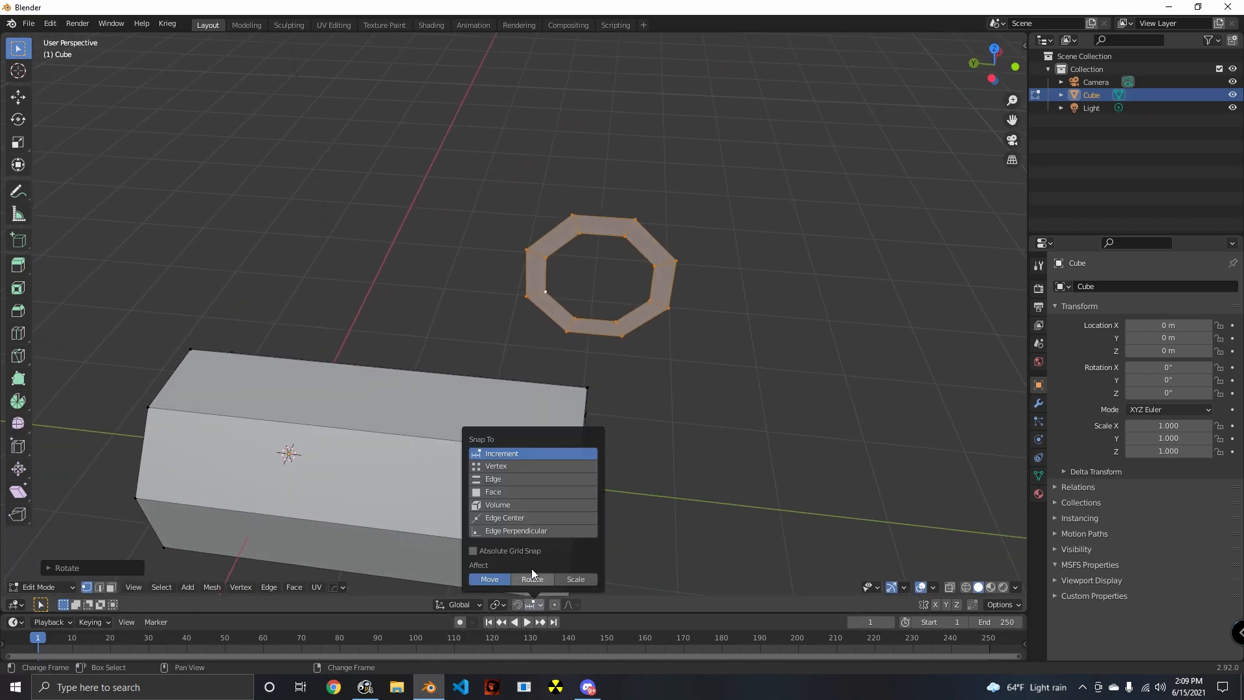
{"action": "left_click", "coordinate": [499, 466]}
{"action": "left_click", "coordinate": [517, 604]}
- Reposition the rotated ring along X and Y, using vertex snapping to align it with the tube's front end
{"action": "middle_click_drag", "start_coordinate": [765, 480], "coordinate": [652, 427]}
{"action": "key", "text": "g"}
{"action": "key", "text": "x"}
{"action": "left_click", "coordinate": [661, 461]}
{"action": "key", "text": "g"}
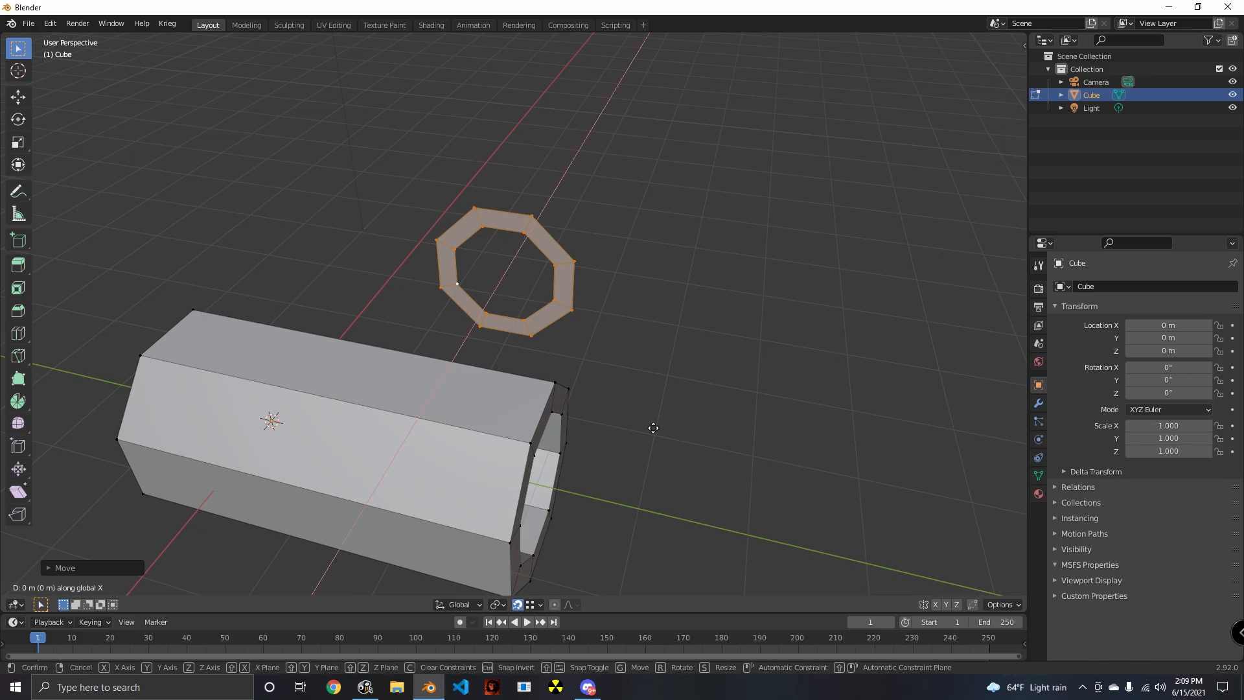
{"action": "key", "text": "y"}
{"action": "left_click", "coordinate": [578, 450]}
{"action": "mouse_move", "coordinate": [578, 451]}
{"action": "middle_mouse_down"}
{"action": "mouse_move", "coordinate": [672, 417]}
{"action": "mouse_move", "coordinate": [666, 367]}
{"action": "mouse_move", "coordinate": [647, 358]}
{"action": "mouse_move", "coordinate": [469, 402]}
{"action": "mouse_move", "coordinate": [500, 453]}
{"action": "mouse_move", "coordinate": [483, 469]}
{"action": "mouse_move", "coordinate": [564, 478]}
{"action": "mouse_move", "coordinate": [597, 458]}
{"action": "middle_mouse_up"}
{"action": "scroll", "coordinate": [597, 458], "scroll_direction": "up", "scroll_amount": 1}
- Try to snap pairs of inner front-end vertices along Y to the matching vertices of the duplicated ring
{"action": "key", "text": "alt+a"}
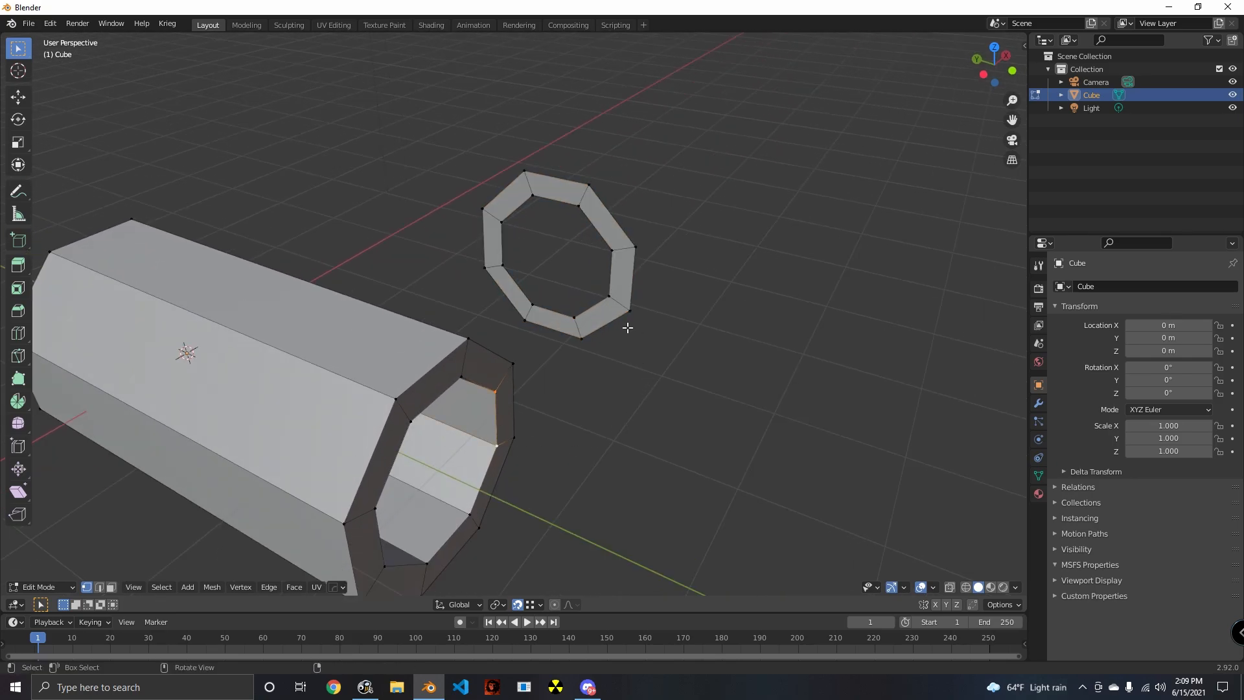
{"action": "key", "text": "g"}
{"action": "key", "text": "y"}
{"action": "left_click", "coordinate": [620, 260]}
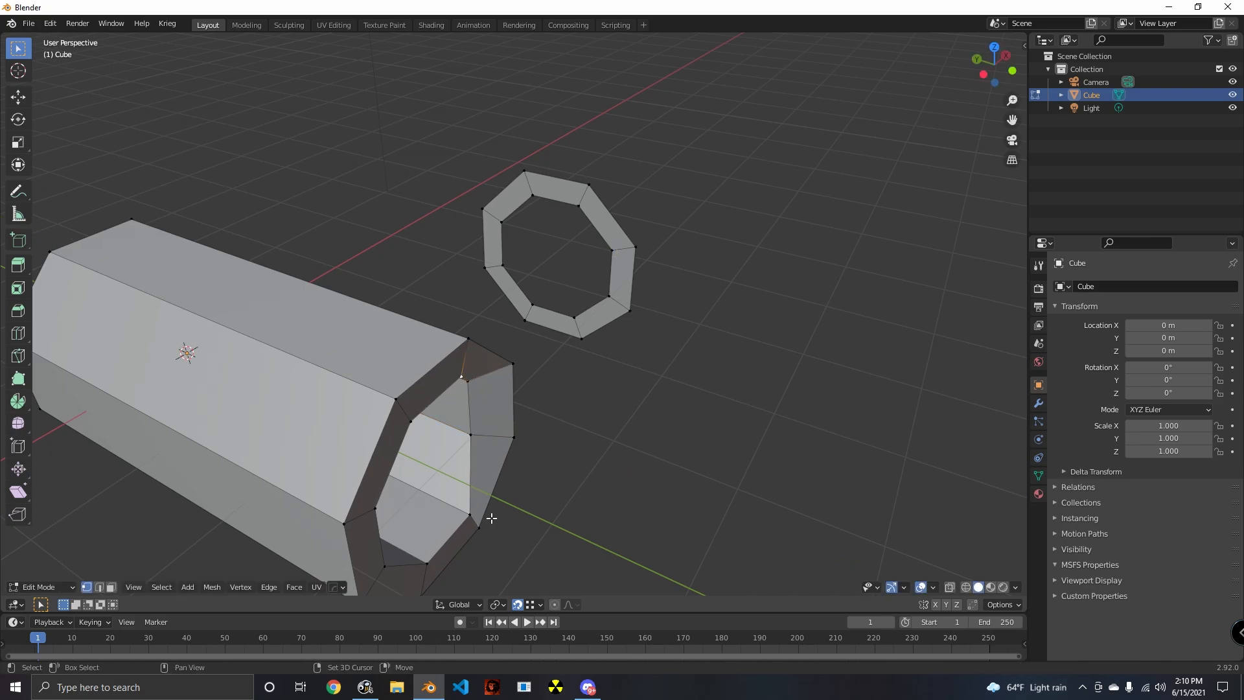
{"action": "key", "text": "g"}
{"action": "key", "text": "y"}
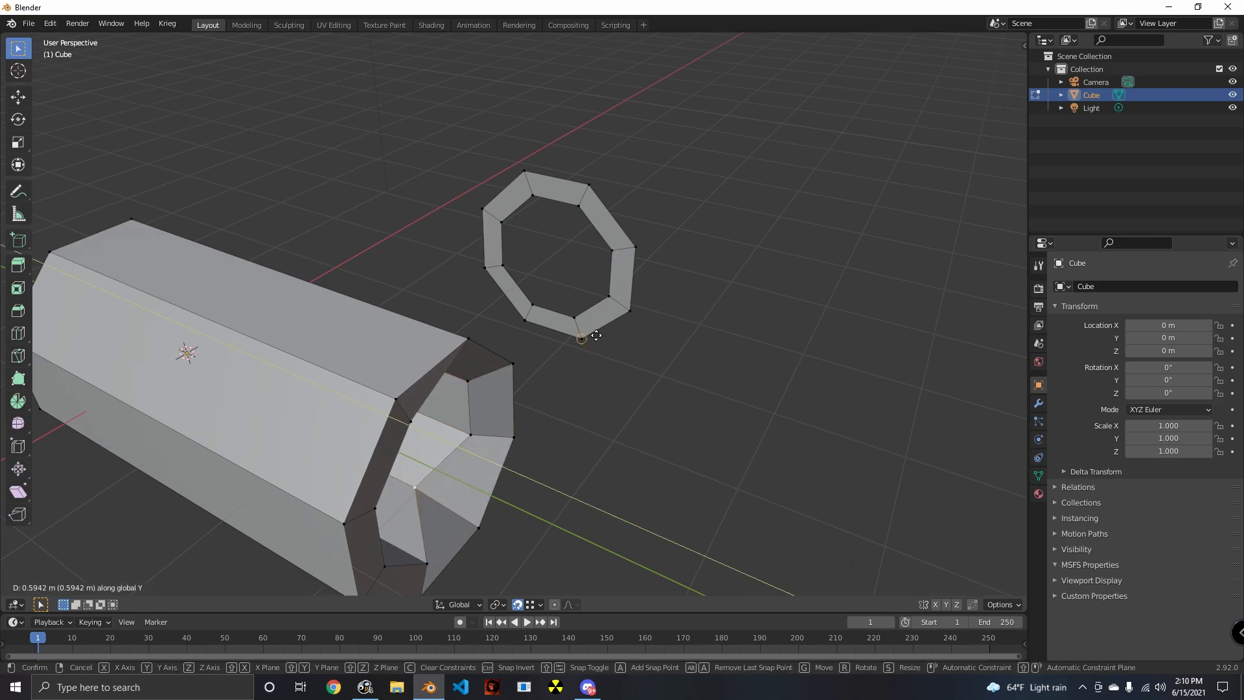
{"action": "left_click", "coordinate": [573, 326]}
- Select the outer vertex pair on the tube end's side nearest the ring and snap it along Y to the ring's matching outer vertex
{"action": "middle_click_drag", "start_coordinate": [574, 458], "coordinate": [504, 357]}
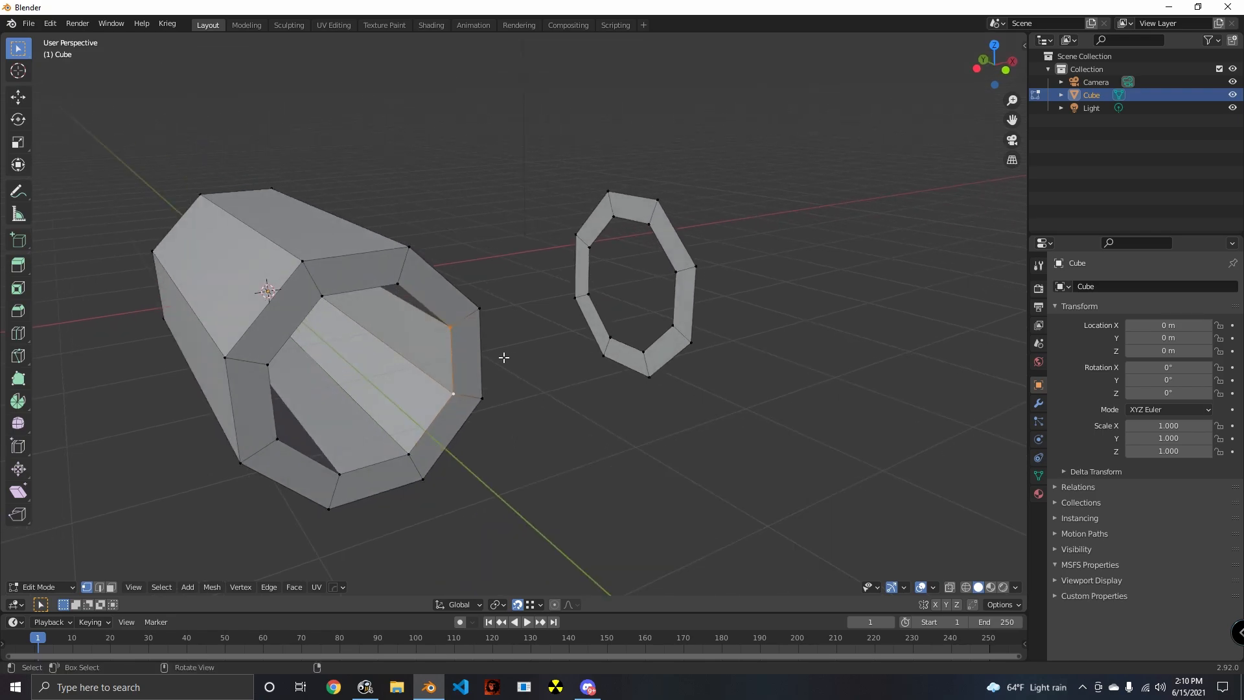
{"action": "middle_click_drag", "start_coordinate": [517, 442], "coordinate": [536, 461]}
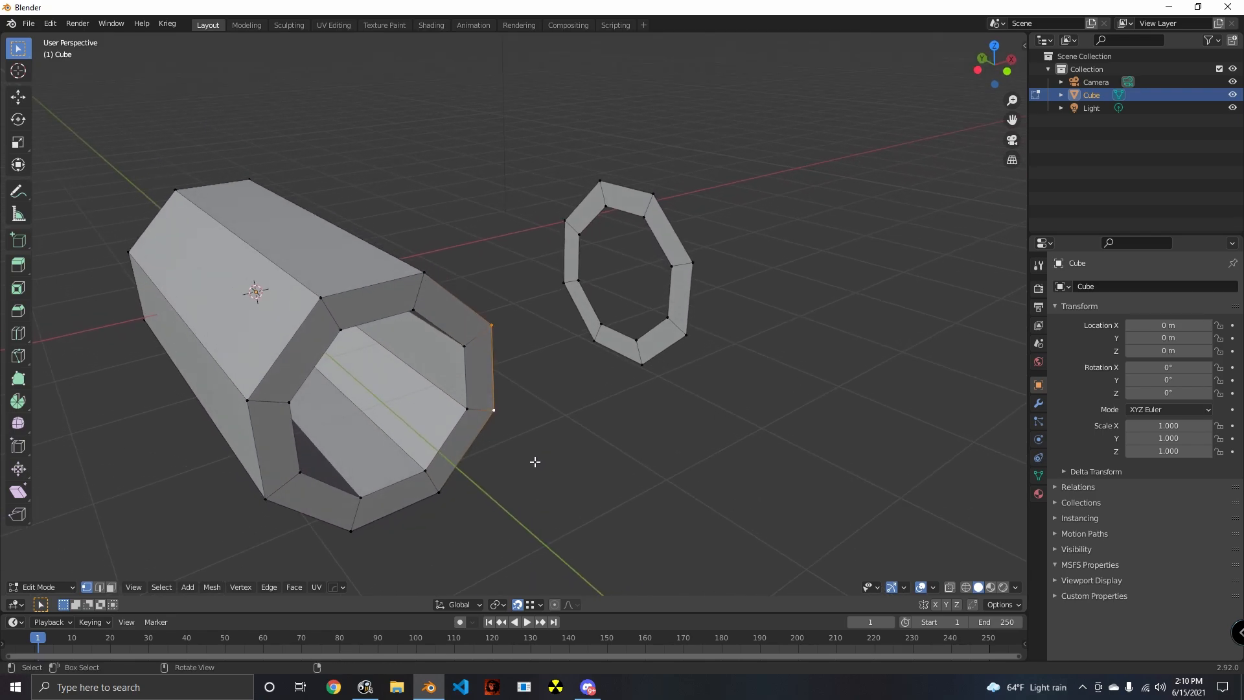
{"action": "key", "text": "g"}
{"action": "key", "text": "y"}
{"action": "left_click", "coordinate": [568, 232]}
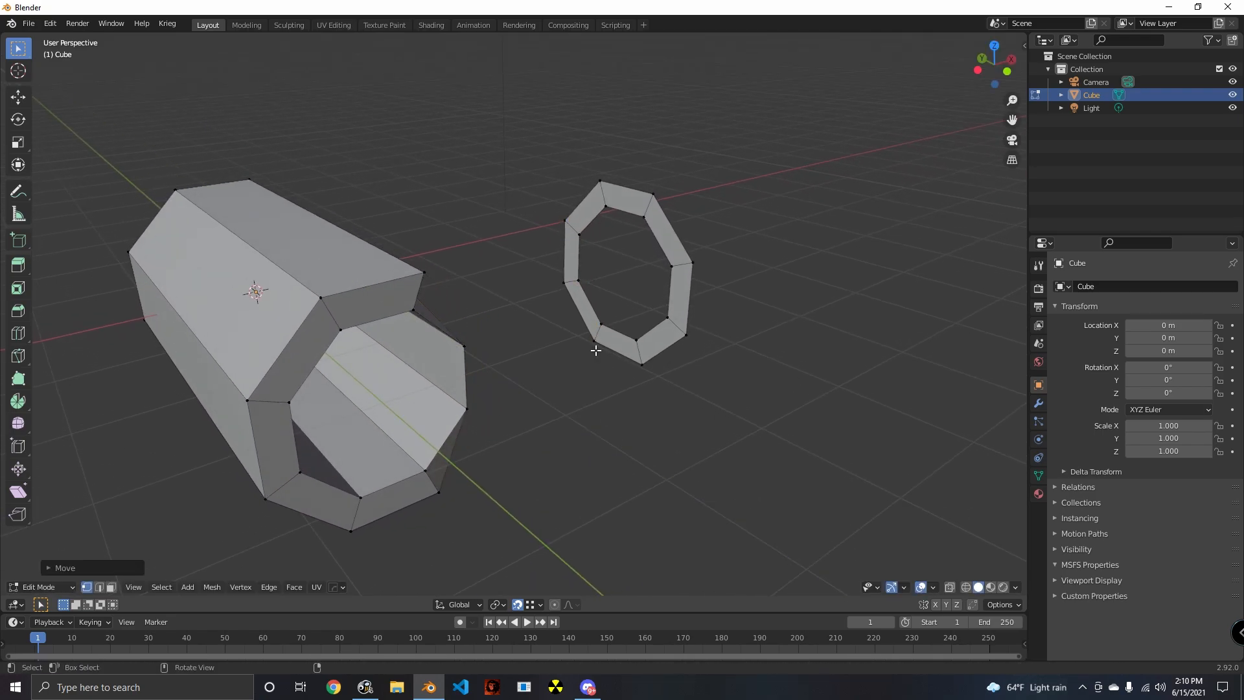
- Select the inner vertex pair on the same near side and snap it about 1.73 m along Y to the ring's inner vertex
{"action": "middle_click_drag", "start_coordinate": [594, 347], "coordinate": [398, 355]}
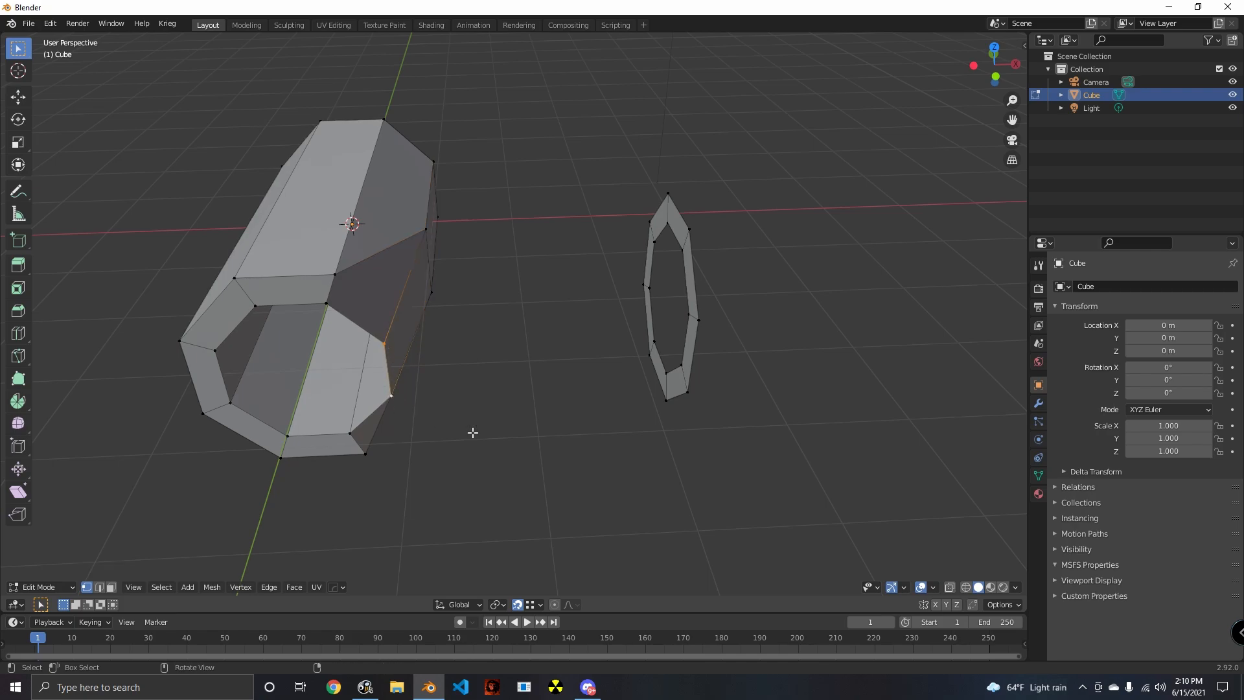
{"action": "middle_click_drag", "start_coordinate": [472, 433], "coordinate": [568, 382]}
{"action": "key", "text": "g"}
{"action": "key", "text": "y"}
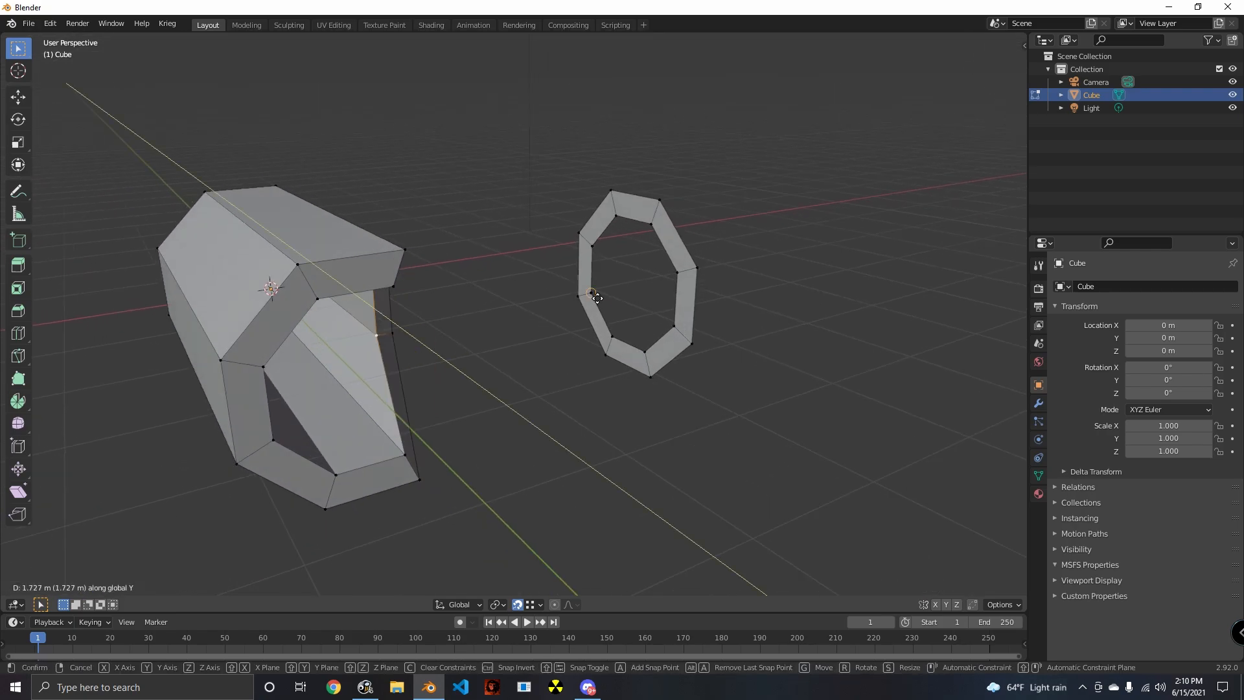
{"action": "left_click", "coordinate": [598, 256]}
- Snap the near-side upper and lower outer vertices of the tube end about 1.29 m along Y to the ring's matching outer vertex
{"action": "middle_click_drag", "start_coordinate": [598, 256], "coordinate": [344, 244]}
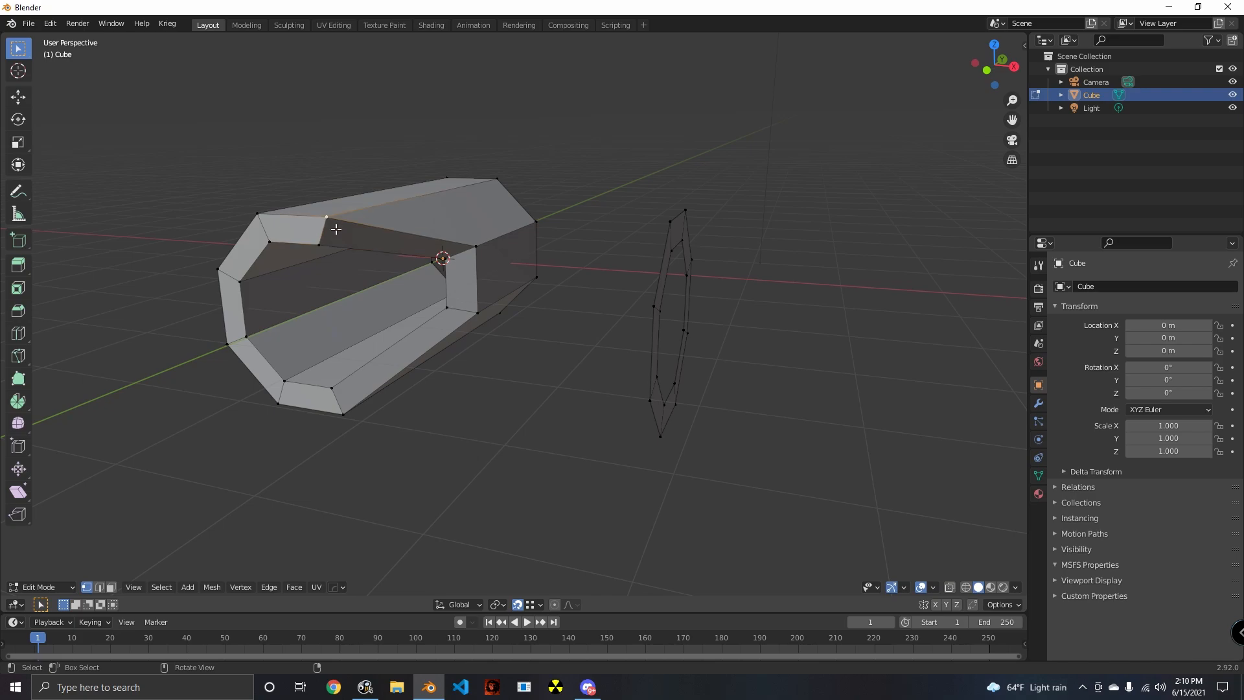
{"action": "left_click", "coordinate": [350, 434], "text": "shift"}
{"action": "middle_click_drag", "start_coordinate": [414, 448], "coordinate": [505, 458]}
{"action": "key", "text": "g"}
{"action": "key", "text": "y"}
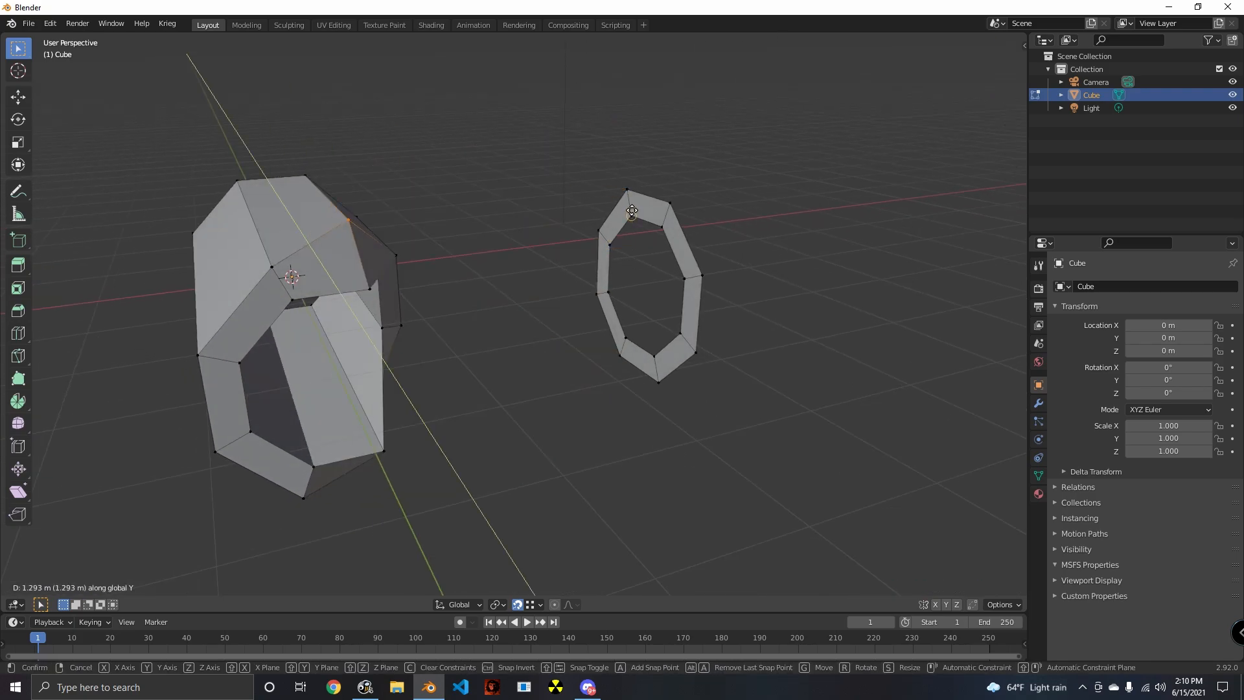
{"action": "left_click", "coordinate": [632, 195]}
- Snap the near-side upper and lower inner vertices of the tube end about 1.29 m along Y to the ring's inner vertex
{"action": "middle_click_drag", "start_coordinate": [632, 194], "coordinate": [334, 249]}
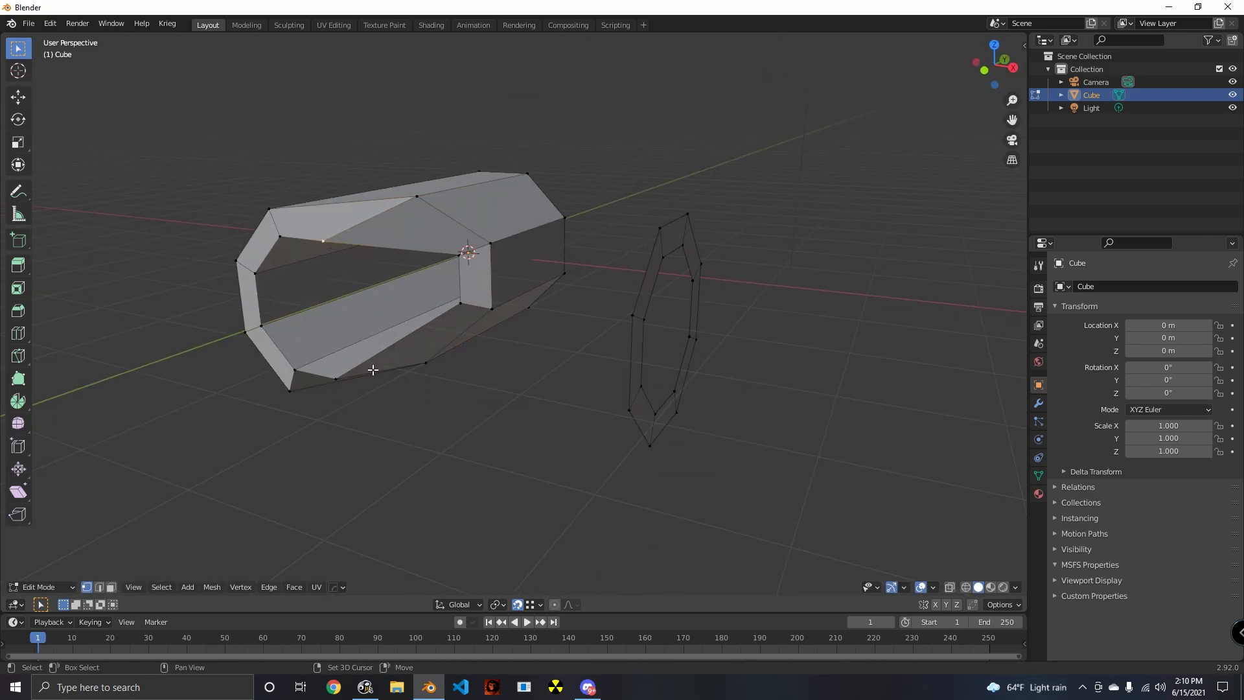
{"action": "middle_click_drag", "start_coordinate": [360, 394], "coordinate": [603, 344]}
{"action": "key", "text": "g"}
{"action": "key", "text": "y"}
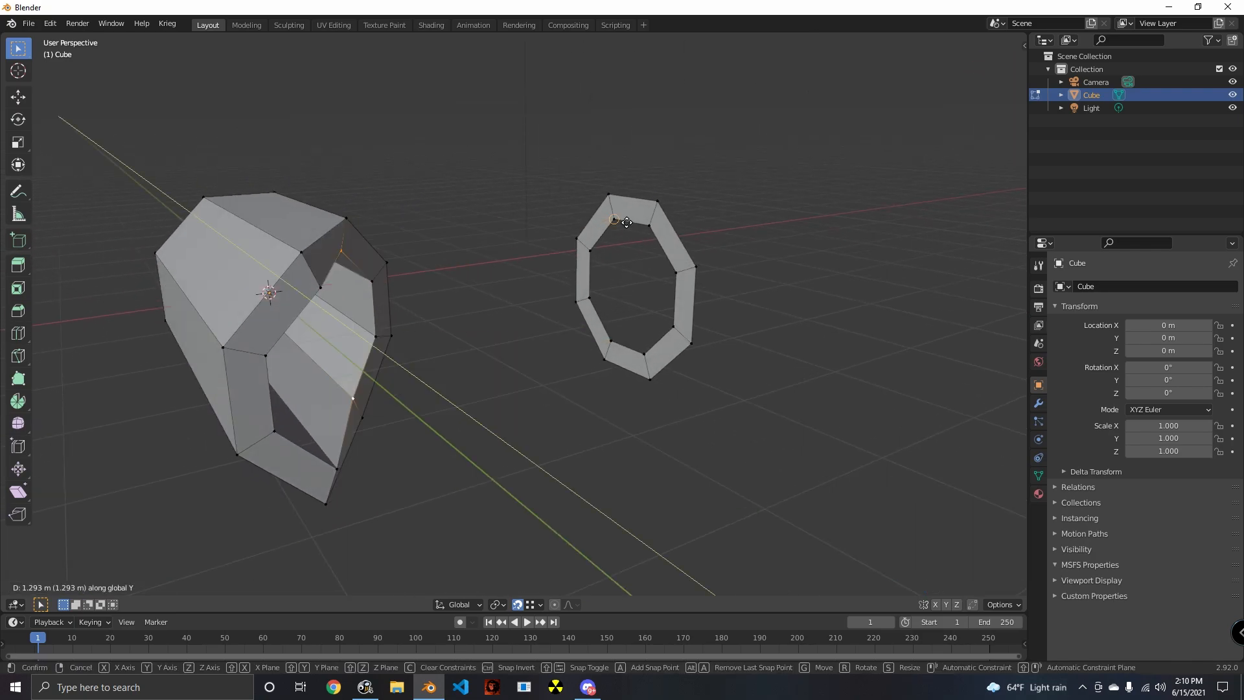
{"action": "left_click", "coordinate": [629, 221]}
- Snap the far-side upper and lower vertices along Y to the ring, the inner pair about 0.71 m and the outer pair about 0.59 m
{"action": "middle_click_drag", "start_coordinate": [629, 221], "coordinate": [297, 261]}
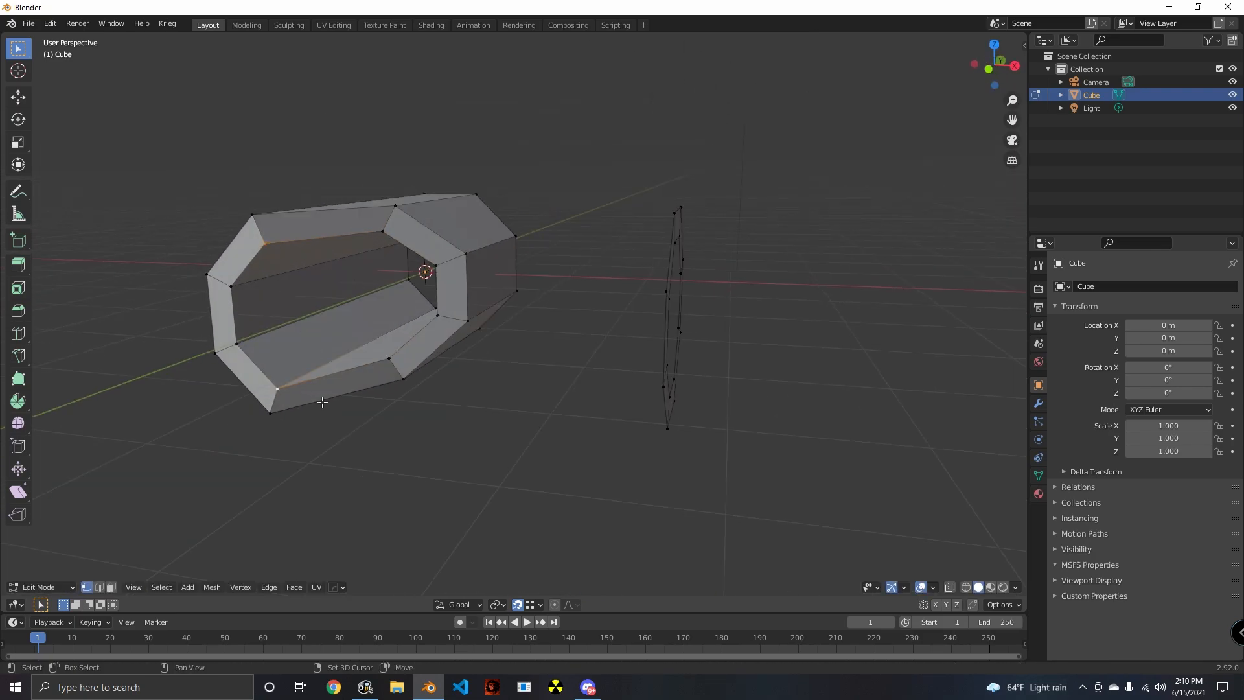
{"action": "middle_click_drag", "start_coordinate": [322, 402], "coordinate": [497, 445]}
{"action": "key", "text": "g"}
{"action": "key", "text": "y"}
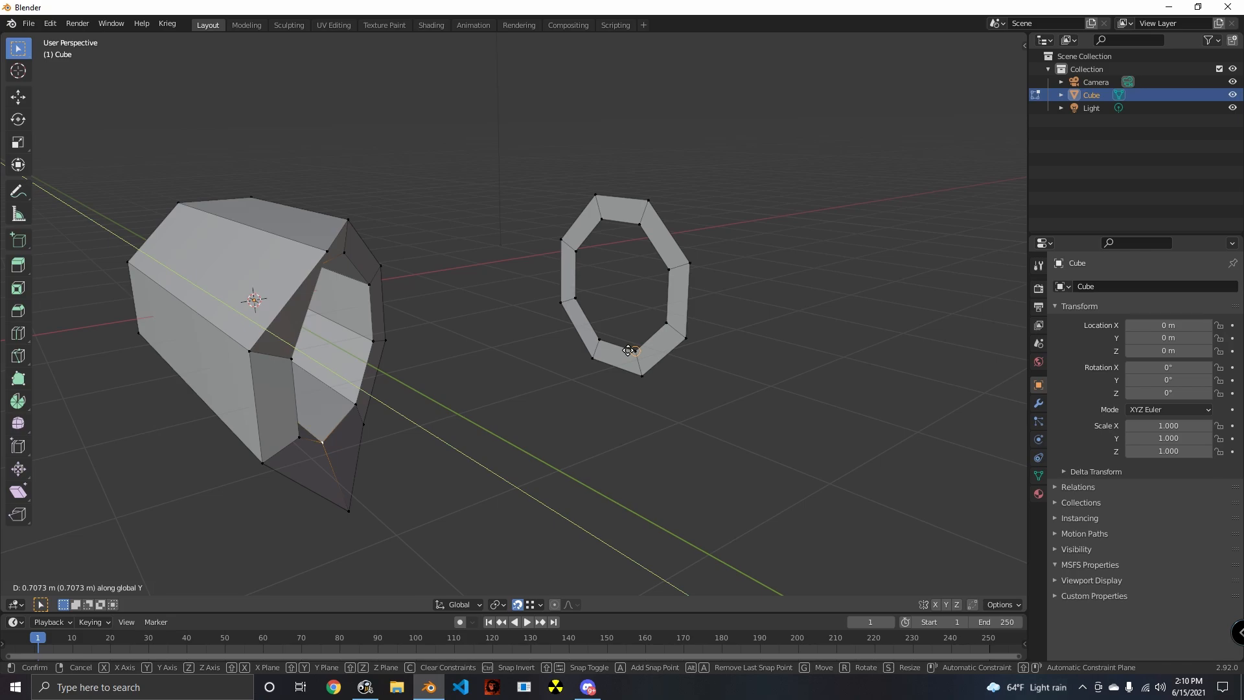
{"action": "left_click", "coordinate": [628, 350]}
{"action": "middle_click_drag", "start_coordinate": [629, 350], "coordinate": [643, 392]}
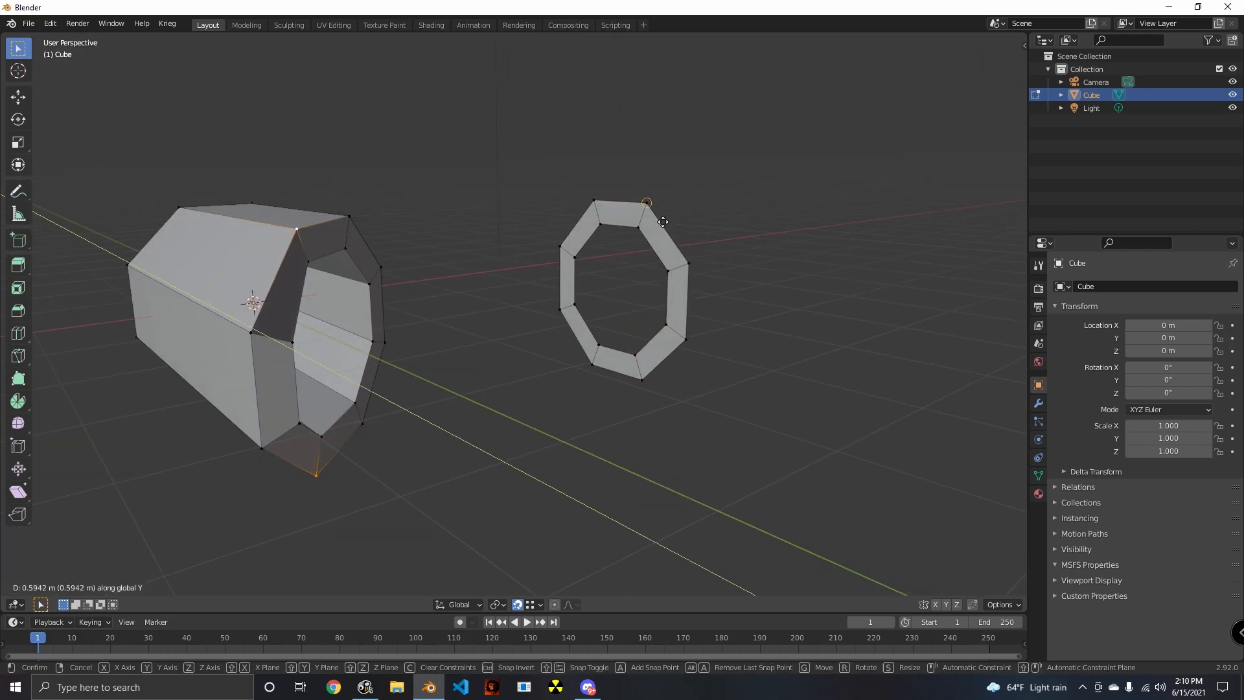
- Select the far side's remaining inner vertex pair and snap it along Y to the ring's matching inner vertex
{"action": "middle_click_drag", "start_coordinate": [592, 361], "coordinate": [275, 298]}
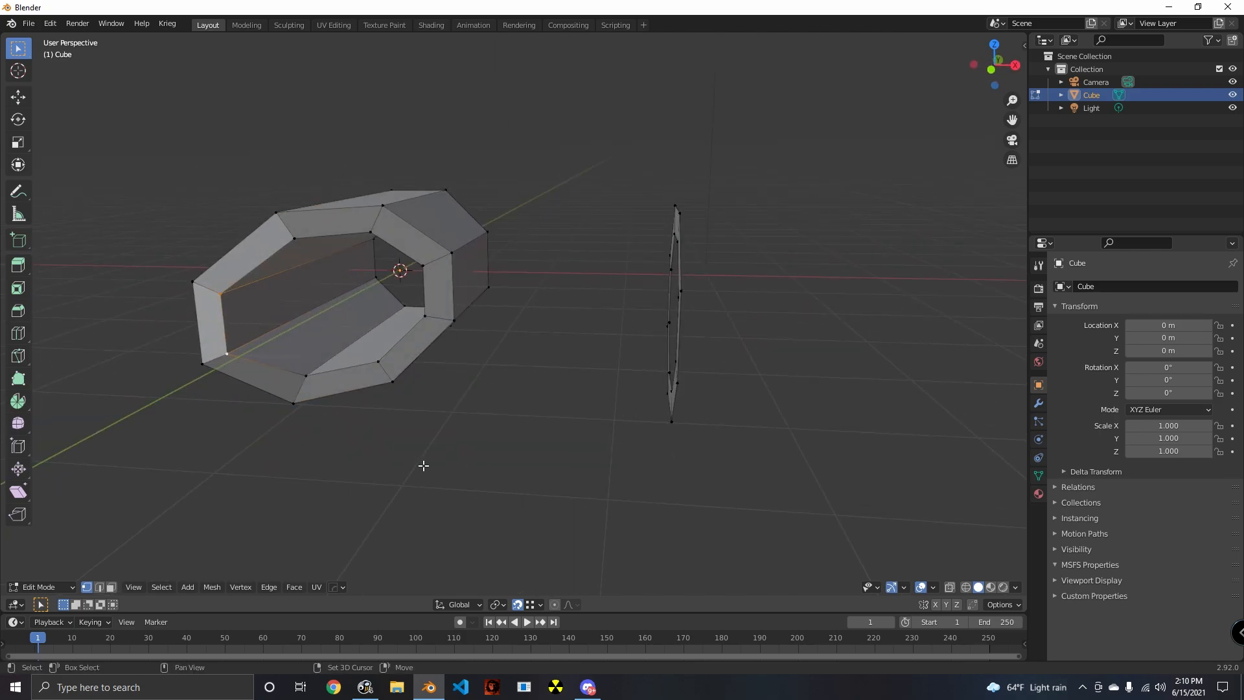
{"action": "middle_click_drag", "start_coordinate": [423, 465], "coordinate": [591, 420]}
{"action": "key", "text": "g"}
{"action": "key", "text": "y"}
{"action": "left_click", "coordinate": [678, 267]}
- Delete the duplicated reference ring beside the tube
{"action": "middle_click_drag", "start_coordinate": [689, 314], "coordinate": [647, 455]}
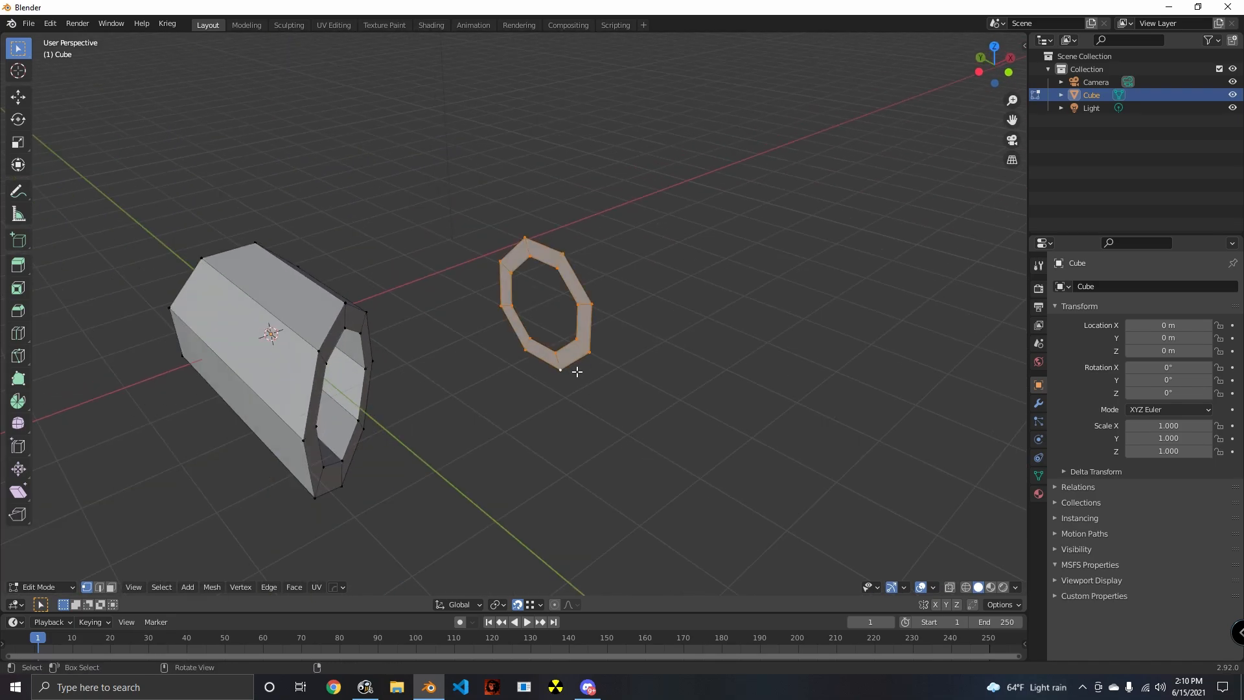
{"action": "key", "text": "x"}
{"action": "left_click", "coordinate": [575, 368]}
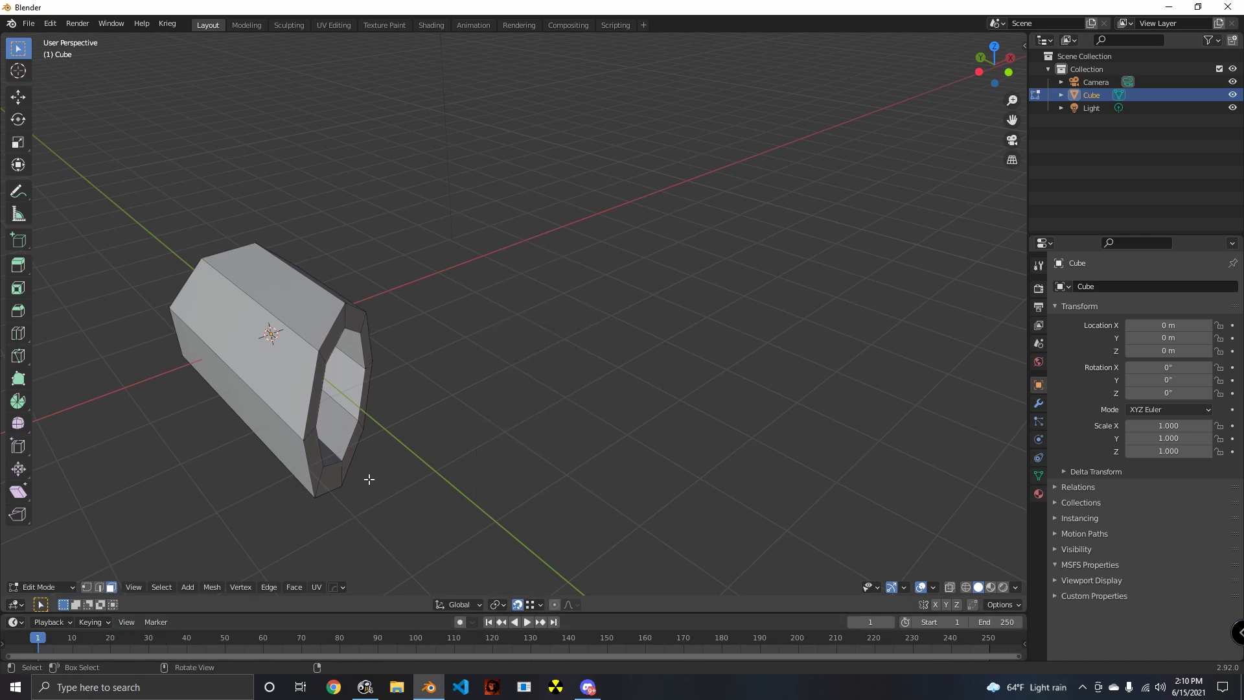
- Select the ring of faces on the tube's mitred end and extrude it along the X axis into a second arm
{"action": "left_click", "coordinate": [347, 476], "text": "alt"}
{"action": "middle_click_drag", "start_coordinate": [364, 489], "coordinate": [496, 452]}
{"action": "key", "text": "e"}
{"action": "key", "text": "x"}
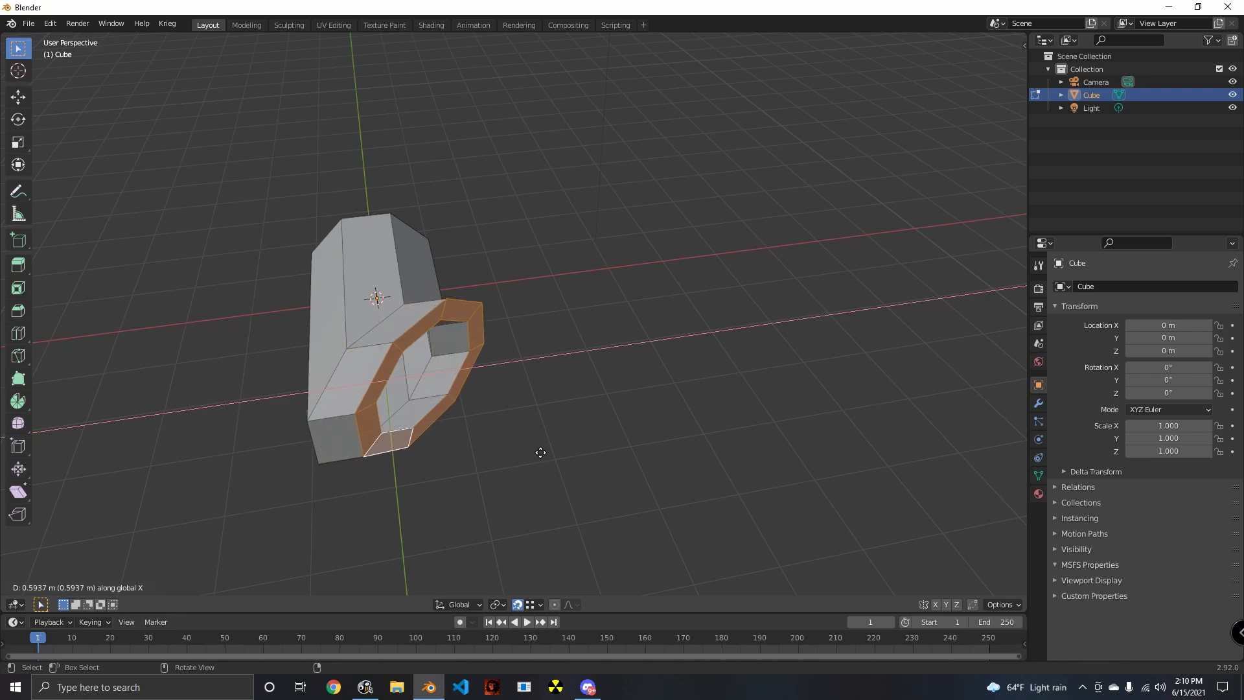
{"action": "left_click", "coordinate": [843, 384]}
{"action": "middle_click_drag", "start_coordinate": [843, 385], "coordinate": [633, 464]}
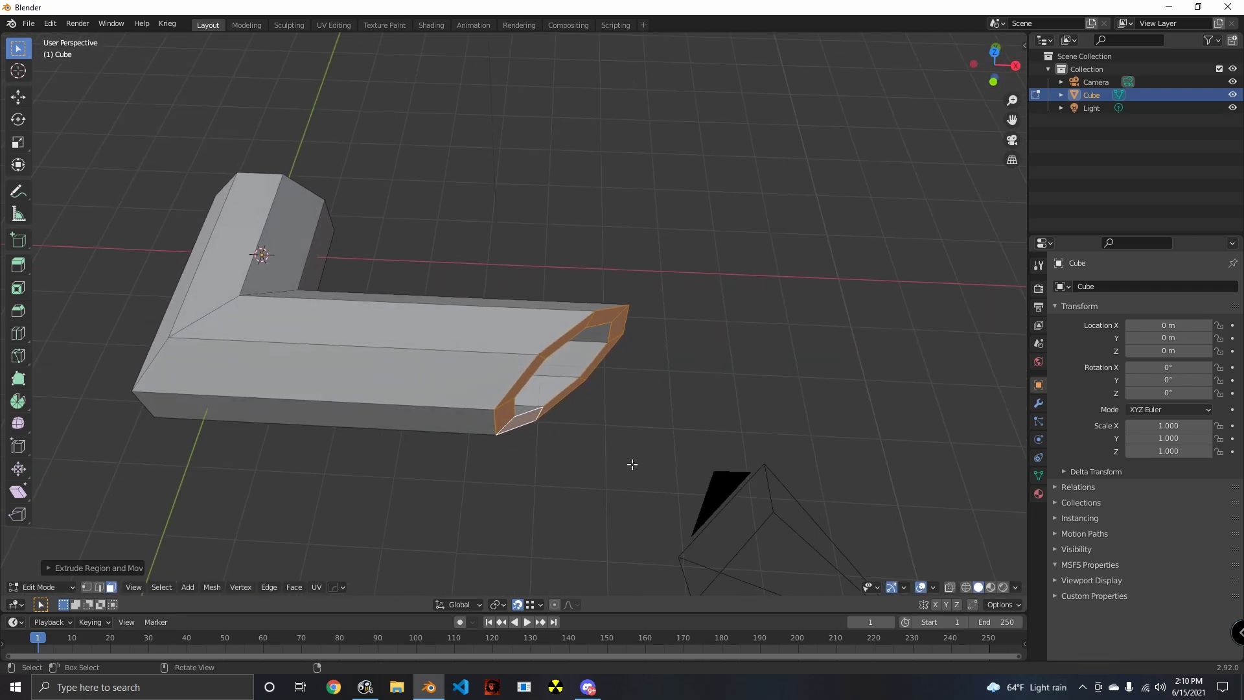
- Flatten the second arm's slanted end by scaling its faces to 0 along X
{"action": "key", "text": "s"}
{"action": "key", "text": "x"}
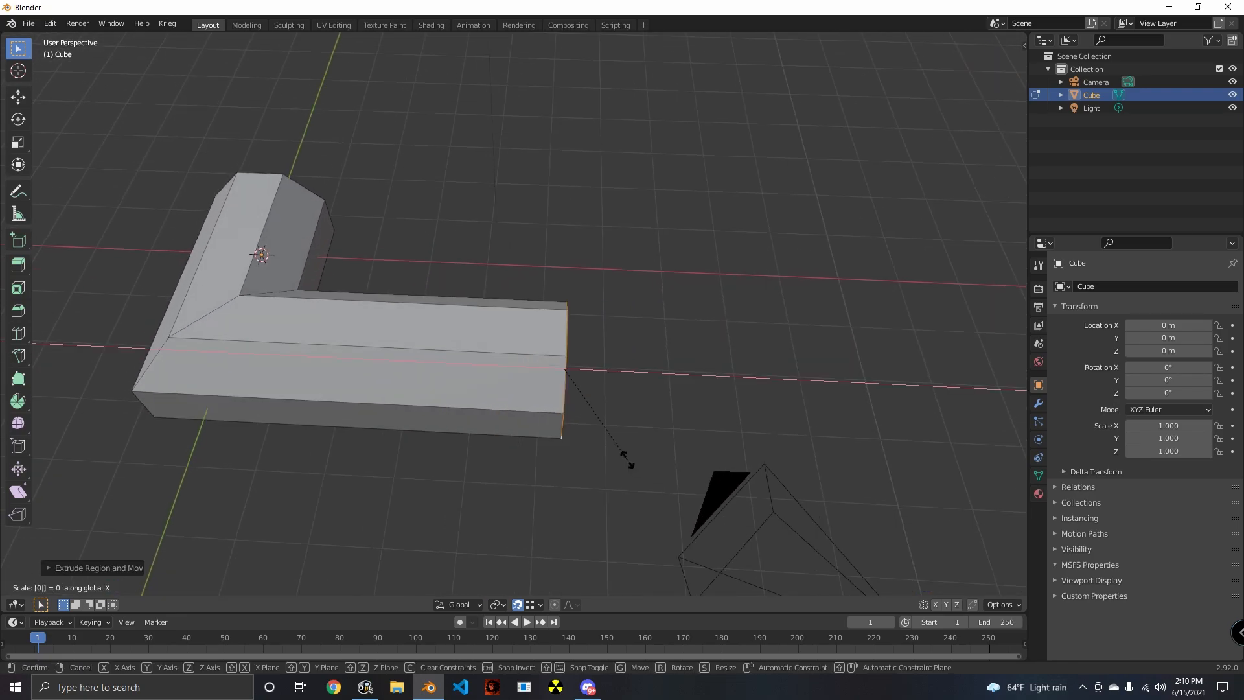
{"action": "key", "text": "Return"}
- Adjust the second arm's length by moving its flattened end faces along X
{"action": "middle_click_drag", "start_coordinate": [627, 459], "coordinate": [773, 487]}
{"action": "key", "text": "g"}
{"action": "key", "text": "x"}
{"action": "left_click", "coordinate": [706, 475]}
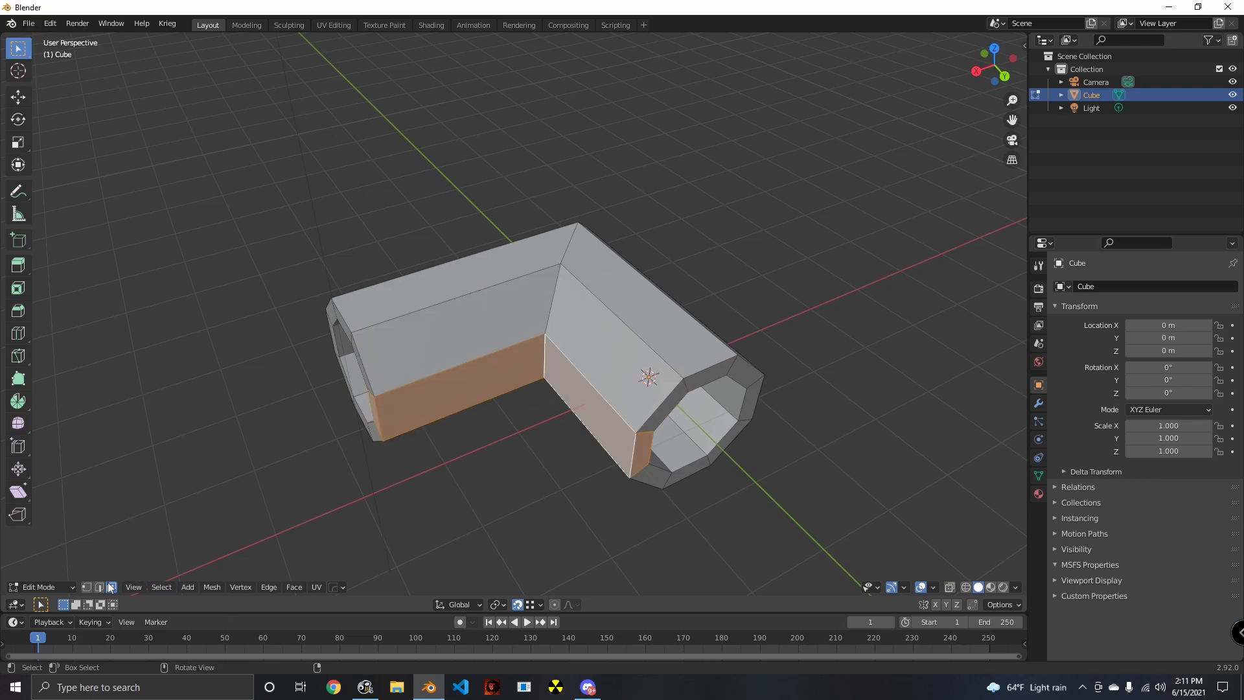
- Try a single-segment bevel on the outer edge loop at the pipe's corner, then undo it
{"action": "middle_click_drag", "start_coordinate": [552, 320], "coordinate": [585, 346]}
{"action": "key", "text": "ctrl+b"}
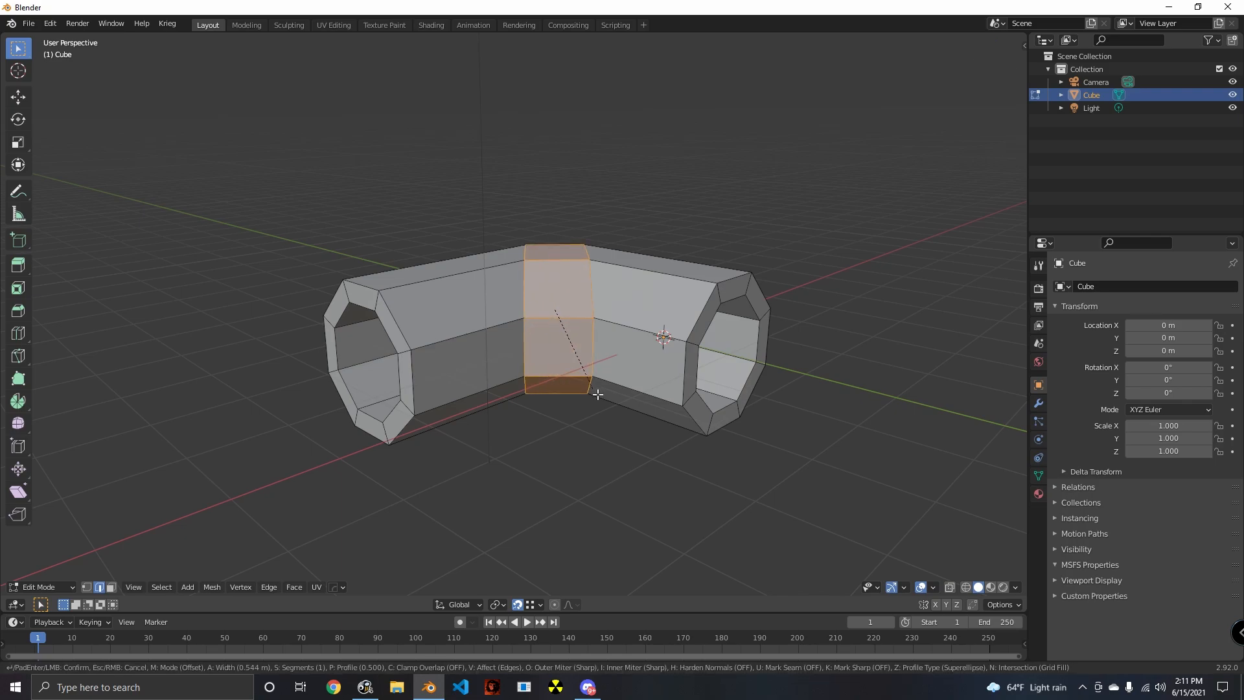
{"action": "left_click", "coordinate": [598, 454]}
{"action": "middle_click_drag", "start_coordinate": [499, 449], "coordinate": [772, 445]}
{"action": "key", "text": "ctrl+z"}
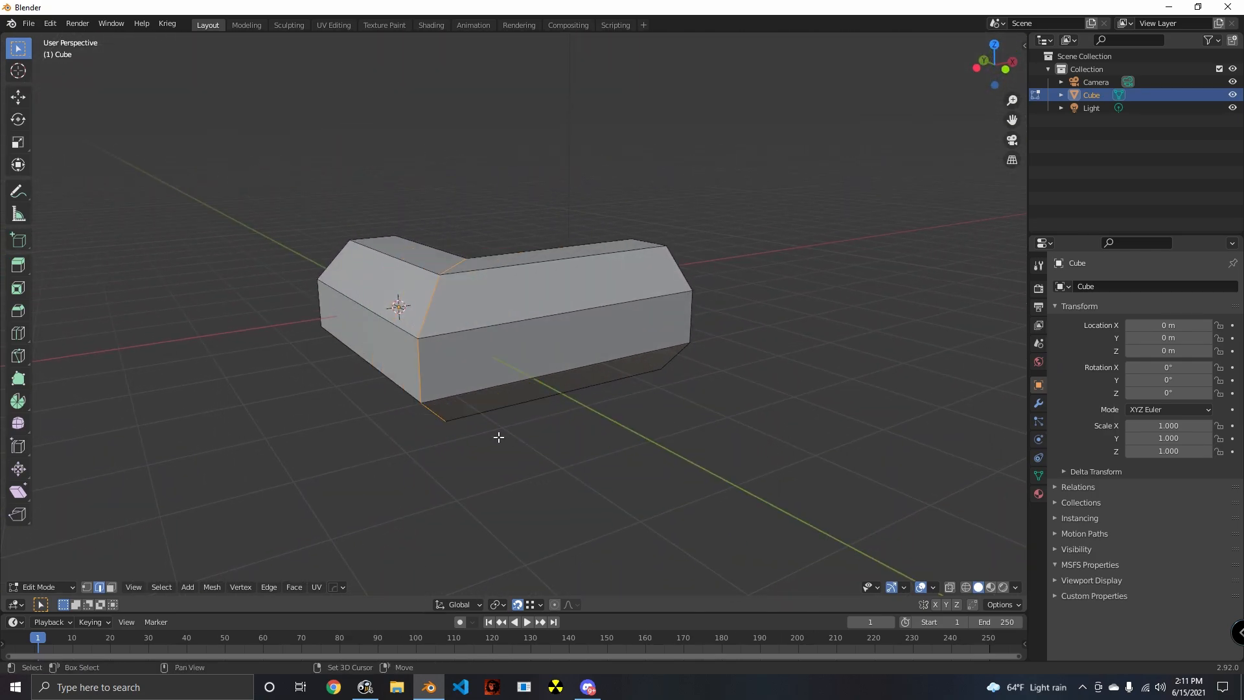
- Add the inner edge loop at the pipe's corner to the selection and try a six-segment bevel across the bend
{"action": "scroll", "coordinate": [658, 445], "scroll_direction": "up", "scroll_amount": 2}
{"action": "mouse_move", "coordinate": [498, 437]}
{"action": "middle_mouse_down", "text": "shift"}
{"action": "mouse_move", "coordinate": [658, 444]}
{"action": "mouse_move", "coordinate": [492, 417]}
{"action": "middle_mouse_up", "text": "shift"}
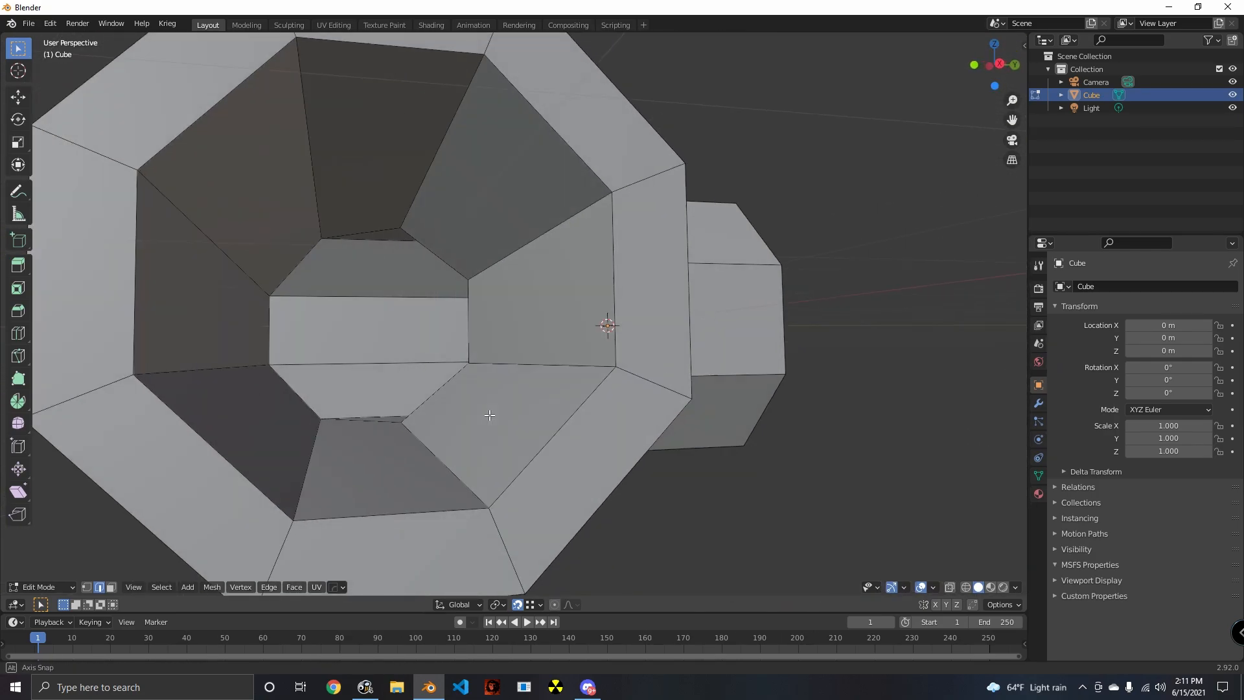
{"action": "left_click", "coordinate": [363, 428], "text": "alt"}
{"action": "scroll", "coordinate": [364, 439], "scroll_direction": "down", "scroll_amount": 6}
{"action": "middle_click_drag", "start_coordinate": [508, 459], "coordinate": [543, 489]}
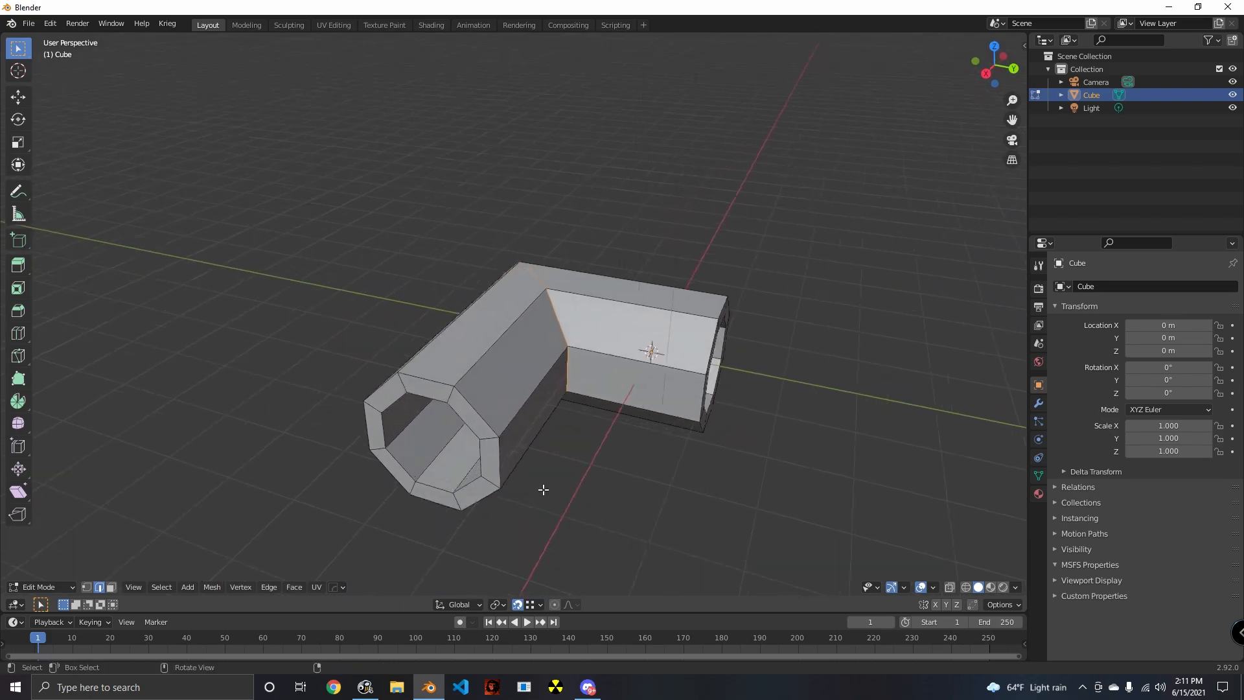
{"action": "scroll", "coordinate": [542, 490], "scroll_direction": "up", "scroll_amount": 1}
{"action": "key", "text": "ctrl+b"}
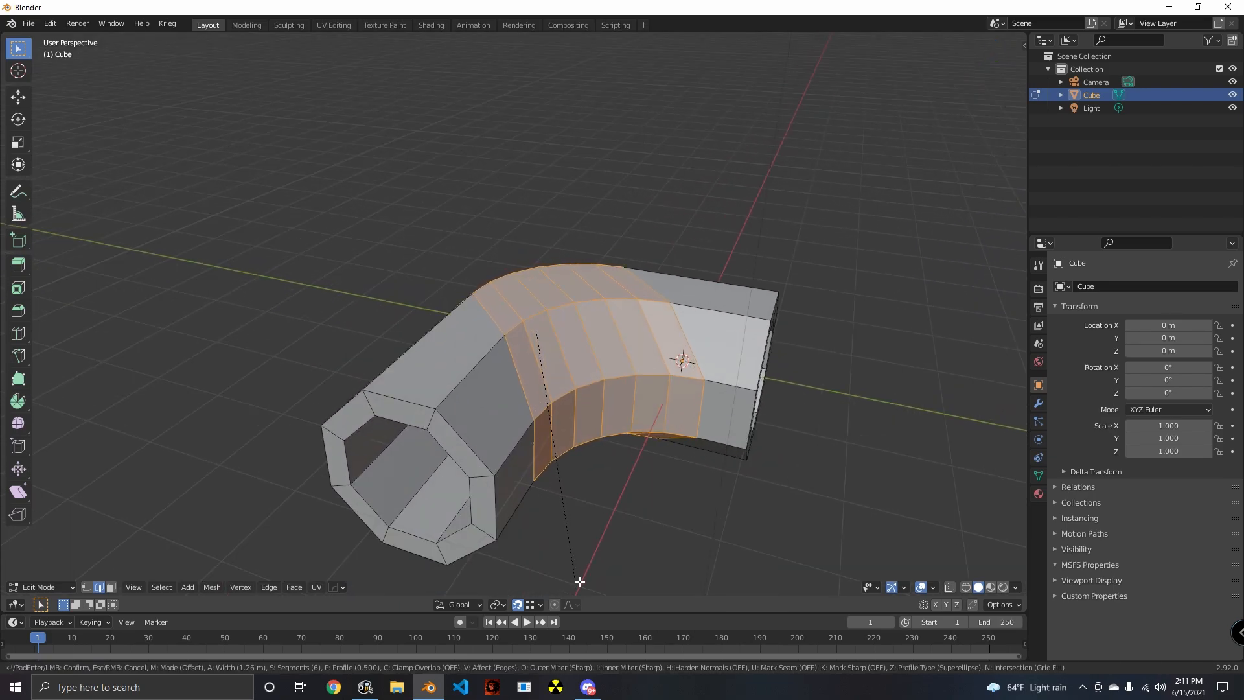
{"action": "left_click", "coordinate": [580, 594]}
- Undo the six-segment bevel on the pipe's corner and clear the edge selection
{"action": "middle_click_drag", "start_coordinate": [408, 485], "coordinate": [755, 489]}
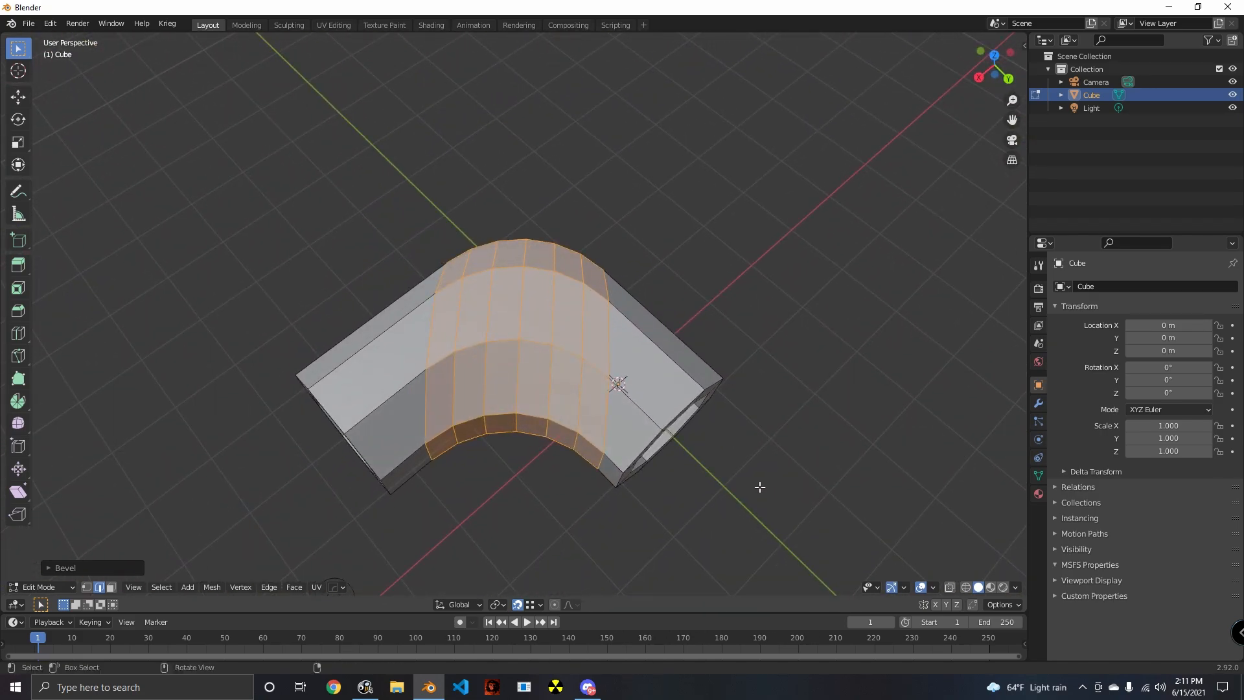
{"action": "scroll", "coordinate": [751, 490], "scroll_direction": "up", "scroll_amount": 5}
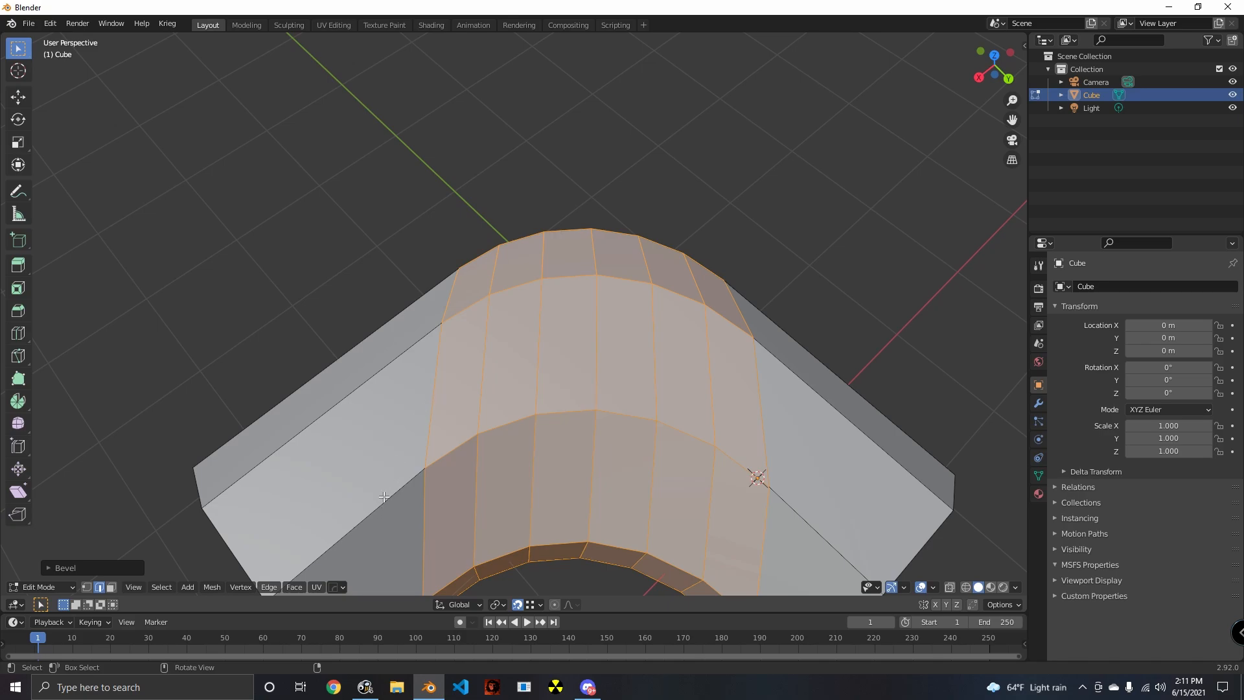
{"action": "middle_click_drag", "start_coordinate": [383, 496], "coordinate": [628, 438]}
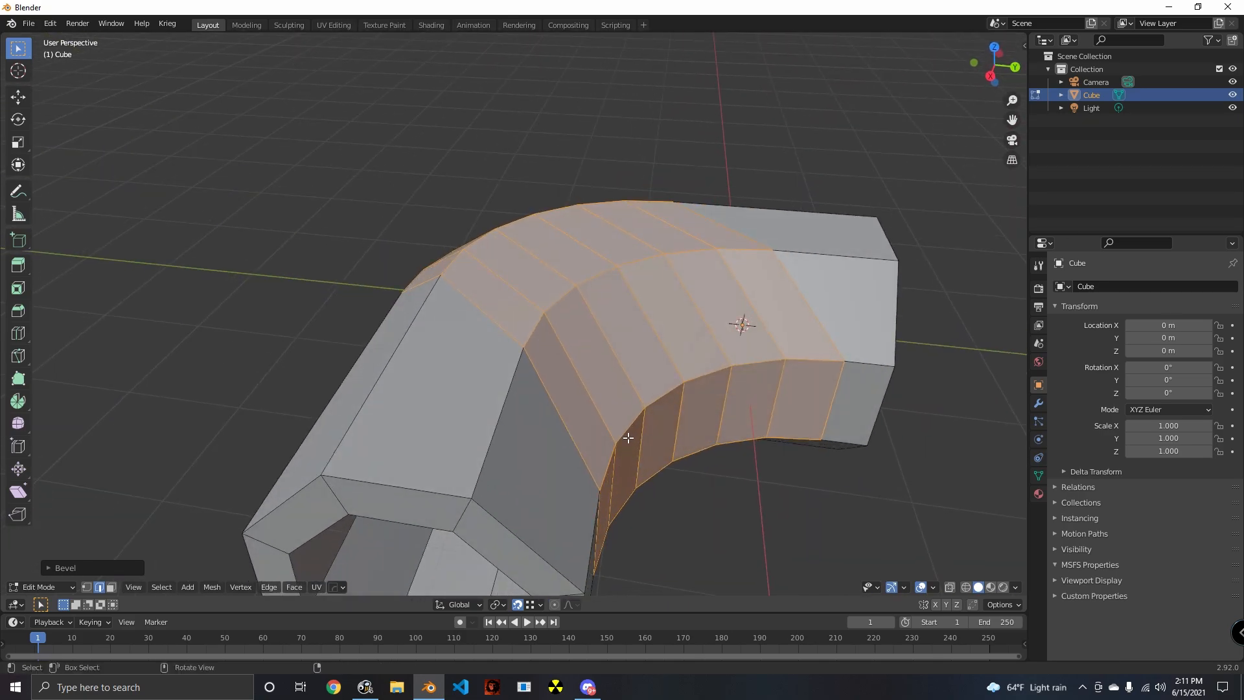
{"action": "scroll", "coordinate": [628, 438], "scroll_direction": "down", "scroll_amount": 4}
{"action": "key", "text": "ctrl+z"}
{"action": "middle_click_drag", "start_coordinate": [483, 448], "coordinate": [764, 392]}
{"action": "scroll", "coordinate": [639, 383], "scroll_direction": "up", "scroll_amount": 4}
{"action": "middle_click_drag", "start_coordinate": [639, 383], "coordinate": [716, 411]}
{"action": "scroll", "coordinate": [717, 410], "scroll_direction": "down", "scroll_amount": 5}
{"action": "middle_click_drag", "start_coordinate": [659, 457], "coordinate": [576, 547]}
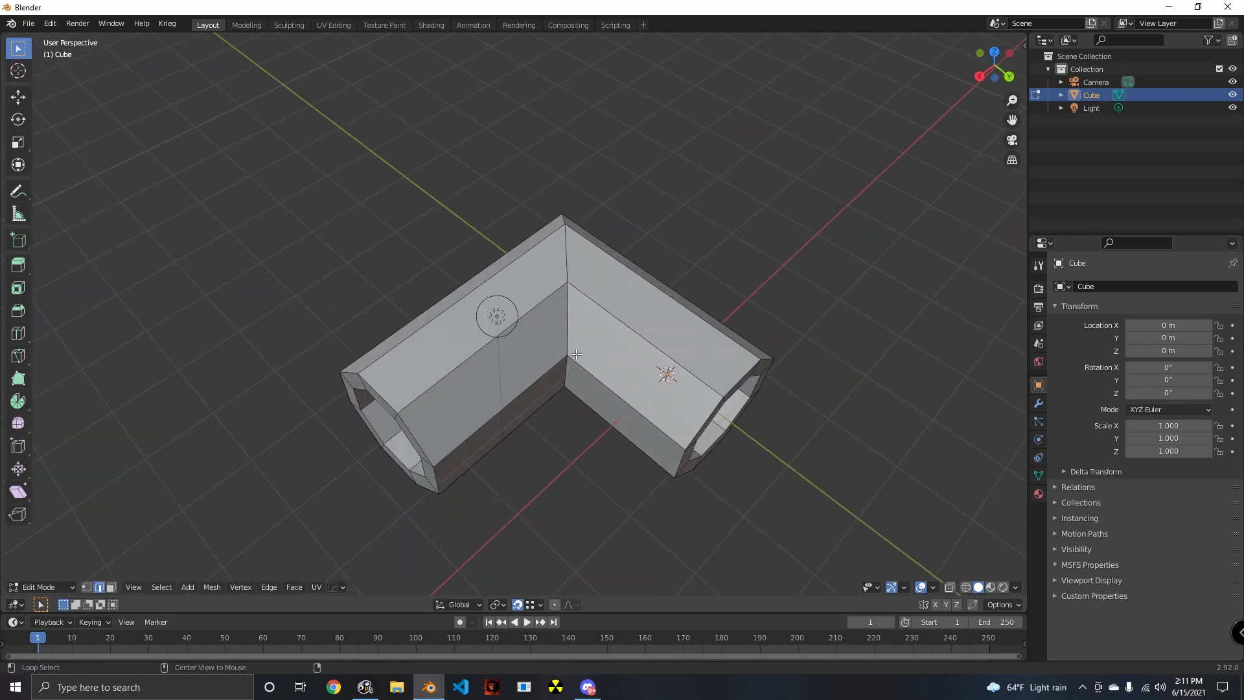
{"action": "middle_click_drag", "start_coordinate": [618, 467], "coordinate": [734, 459]}
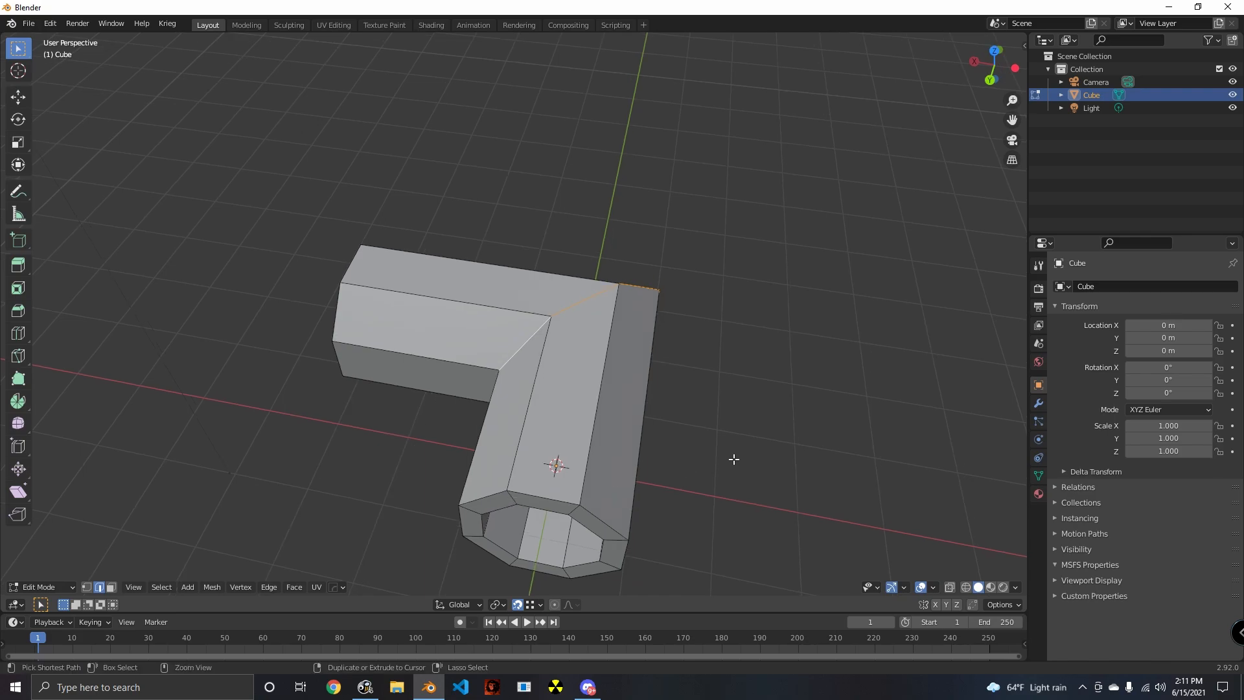
{"action": "key", "text": "Escape"}
{"action": "middle_click_drag", "start_coordinate": [630, 484], "coordinate": [633, 452]}
{"action": "key", "text": "alt+a"}
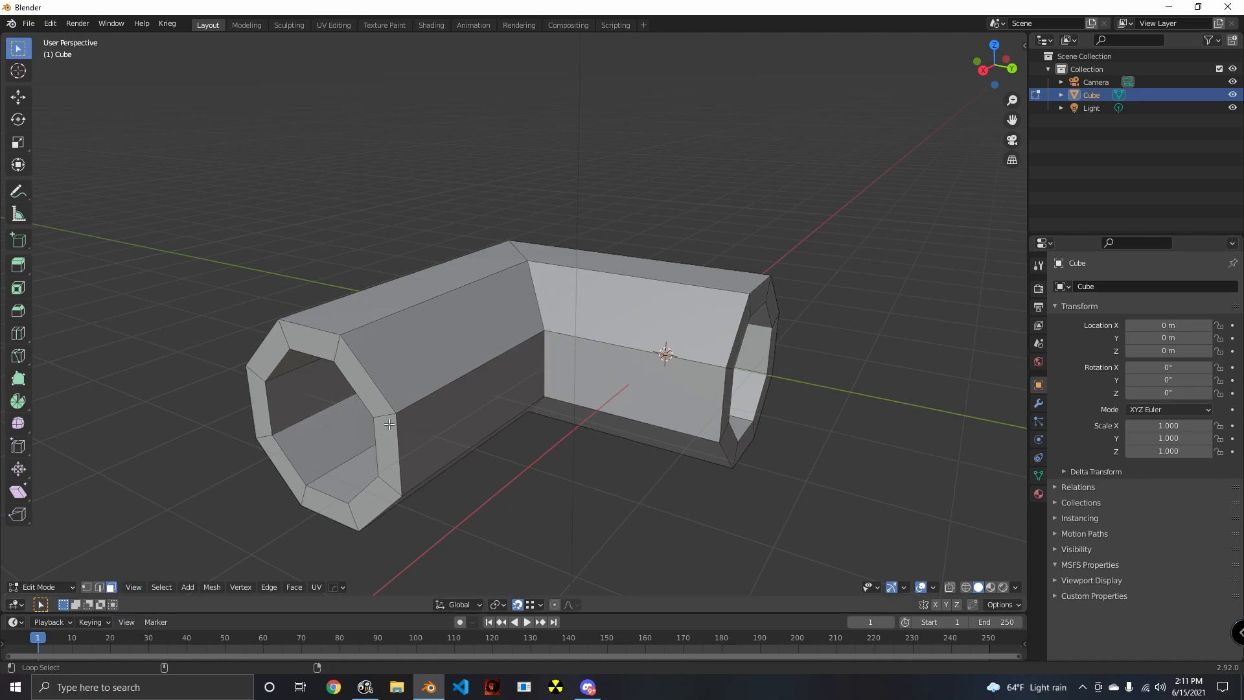
- Select all the pipe's faces except the end ring of the Y-axis arm and delete them
{"action": "key", "text": "ctrl+KP_Add"}
{"action": "key", "text": "ctrl+KP_Add"}
{"action": "middle_click_drag", "start_coordinate": [582, 441], "coordinate": [562, 384]}
{"action": "left_click", "coordinate": [572, 370], "text": "alt+shift"}
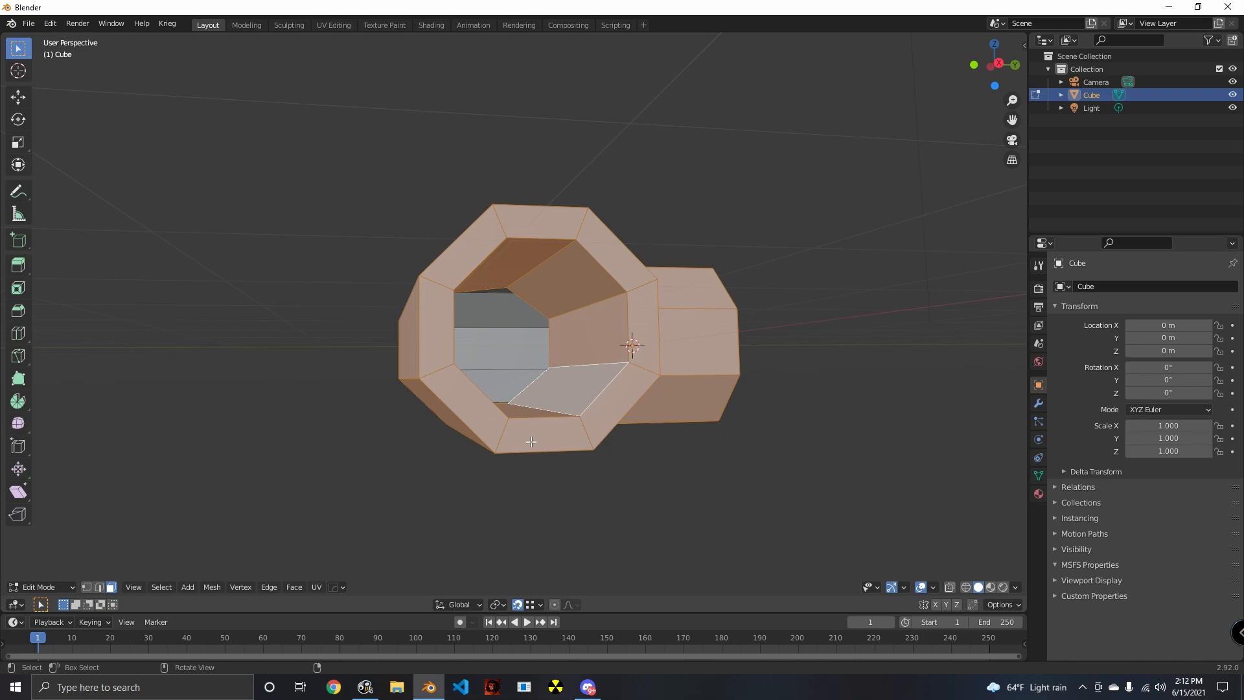
{"action": "middle_click_drag", "start_coordinate": [531, 441], "coordinate": [499, 444]}
{"action": "left_click", "coordinate": [480, 368], "text": "alt+shift"}
{"action": "key", "text": "x"}
{"action": "left_click", "coordinate": [480, 368]}
{"action": "middle_click_drag", "start_coordinate": [667, 446], "coordinate": [819, 499]}
{"action": "left_click", "coordinate": [506, 382], "text": "alt"}
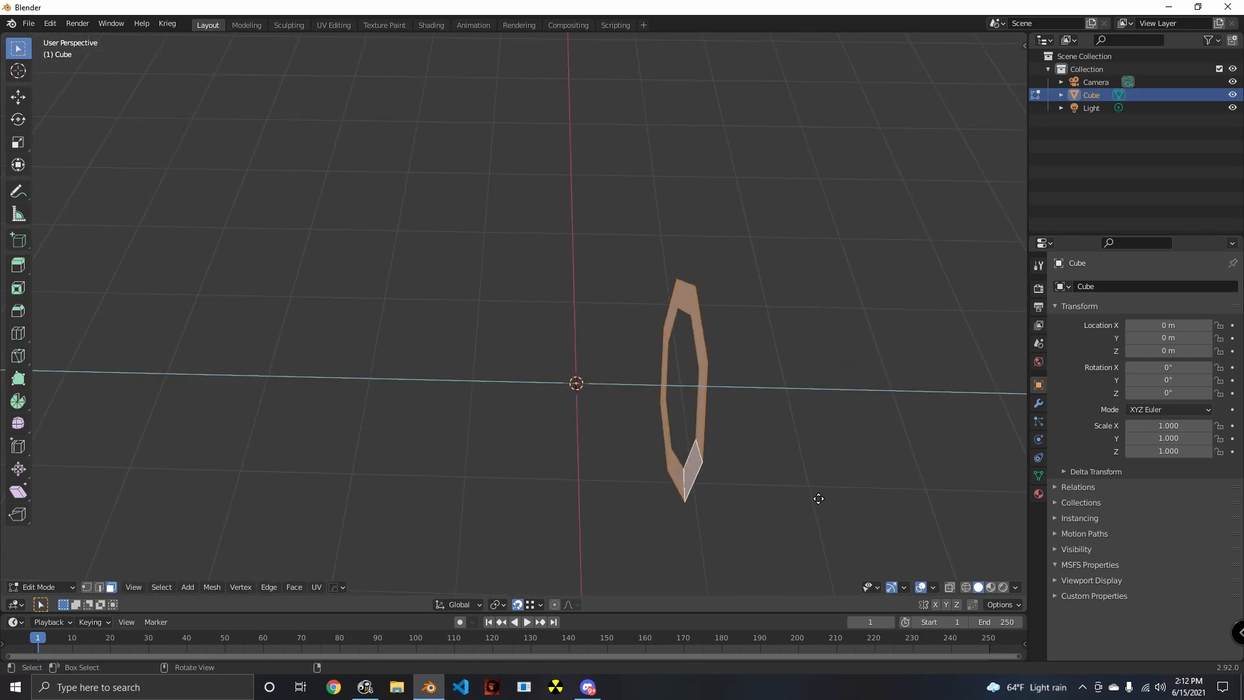
- Extrude the remaining octagonal ring along the Y axis into a long straight tube
{"action": "key", "text": "g"}
{"action": "key", "text": "x"}
{"action": "key", "text": "y"}
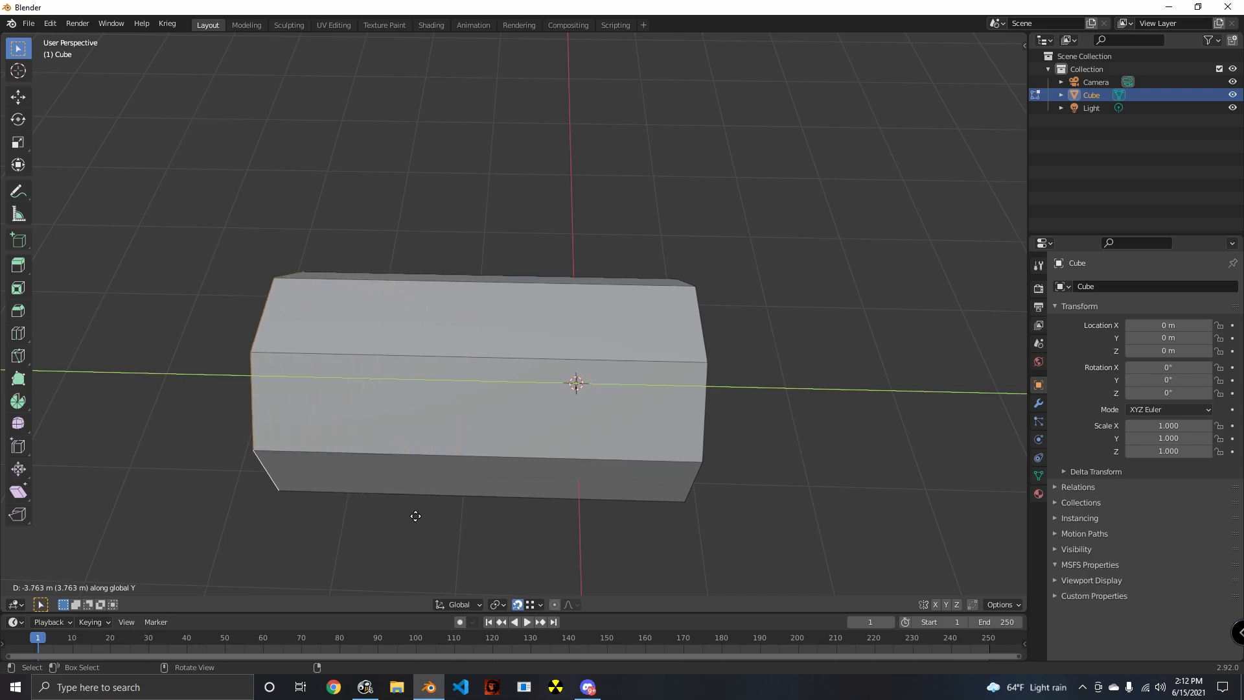
{"action": "left_click", "coordinate": [297, 489]}
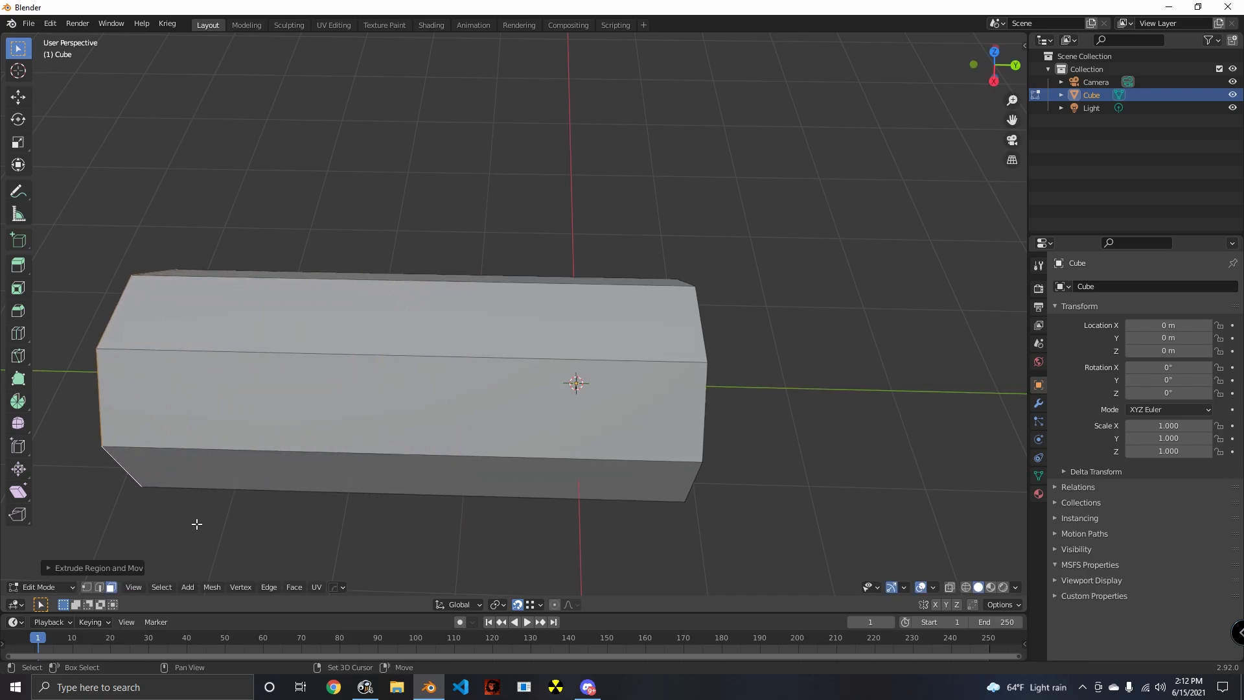
{"action": "middle_click_drag", "start_coordinate": [195, 520], "coordinate": [497, 372]}
{"action": "left_click", "coordinate": [497, 348], "text": "alt"}
{"action": "key", "text": "alt+x"}
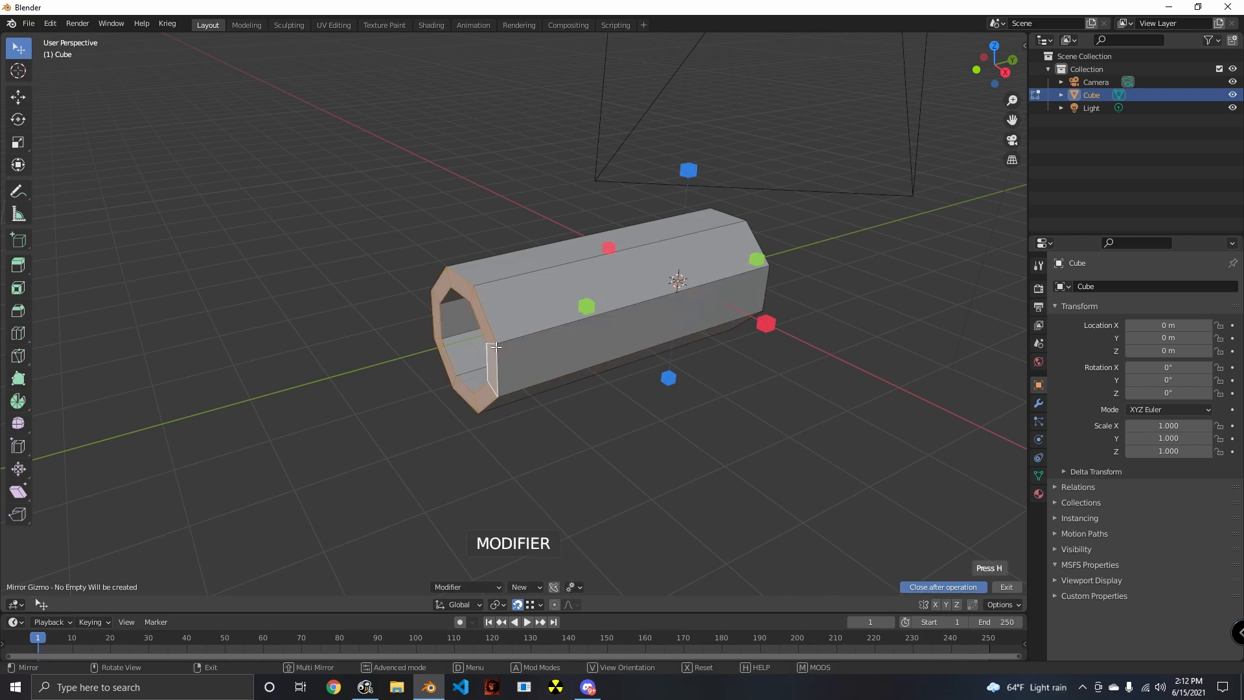
{"action": "key", "text": "Escape"}
{"action": "middle_click_drag", "start_coordinate": [480, 495], "coordinate": [515, 464], "text": "shift"}
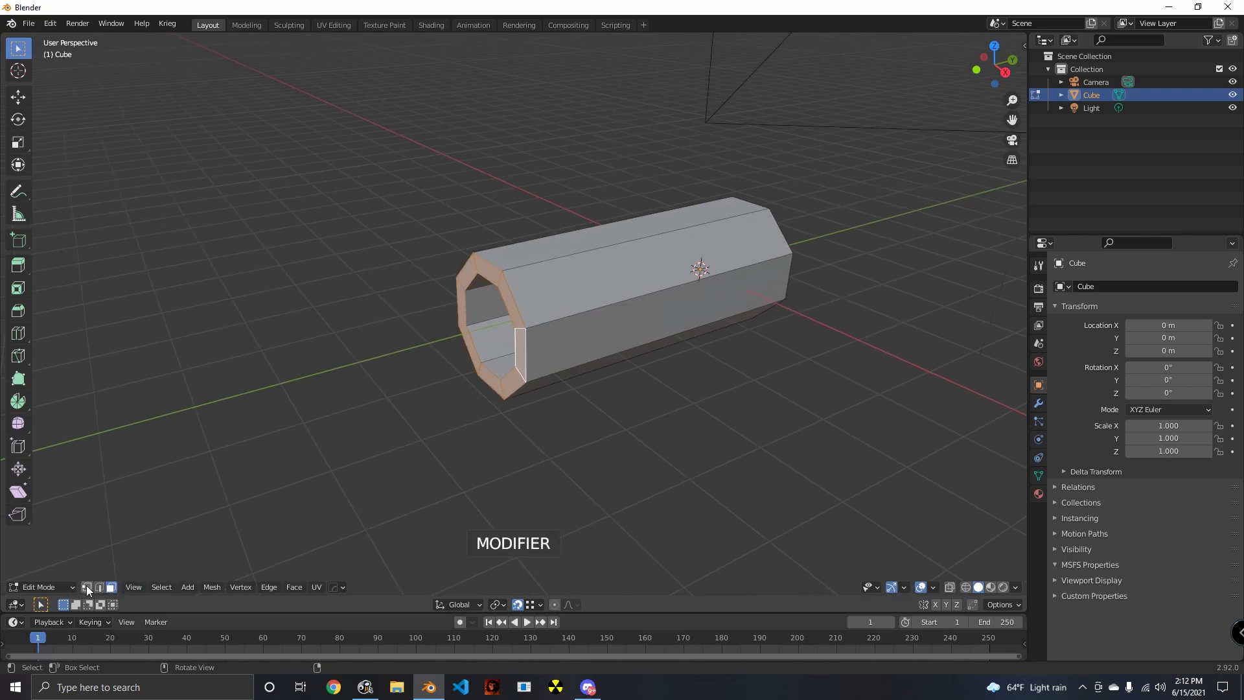
- Select the lower outer corner vertex at the tube's open end and snap the 3D cursor to it
{"action": "left_click", "coordinate": [87, 586]}
{"action": "left_click", "coordinate": [526, 388]}
{"action": "middle_click_drag", "start_coordinate": [528, 391], "coordinate": [586, 483]}
{"action": "scroll", "coordinate": [655, 469], "scroll_direction": "up", "scroll_amount": 2}
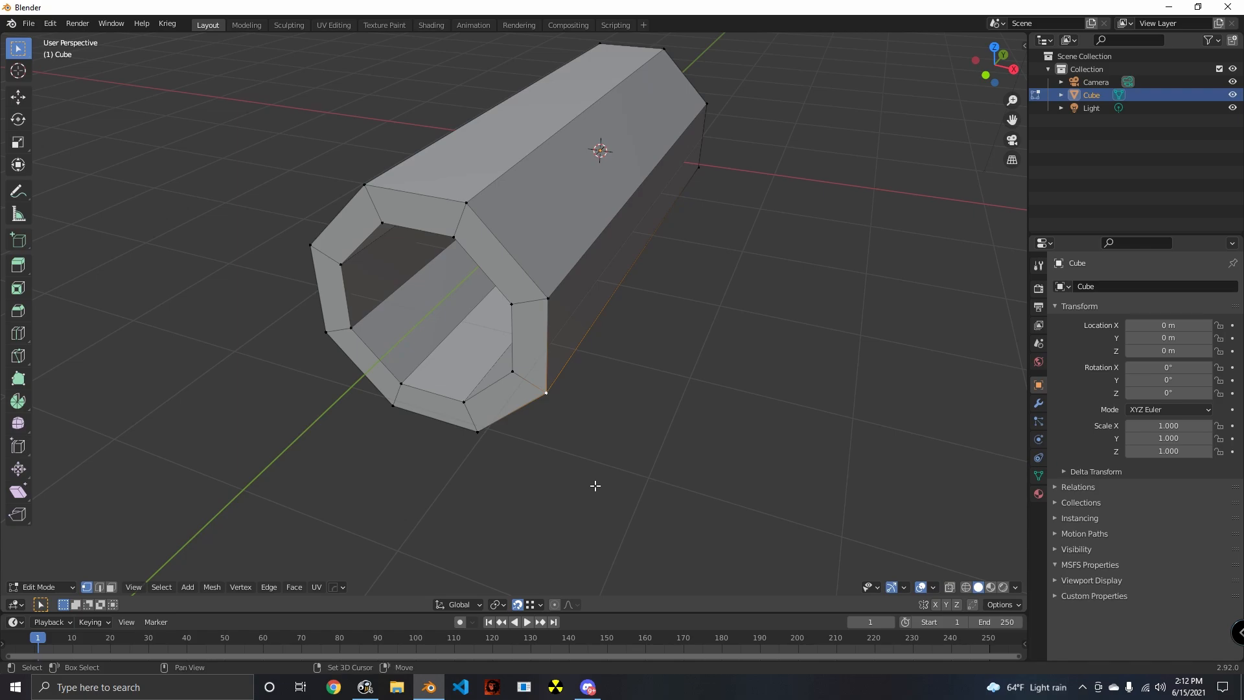
{"action": "key", "text": "shift+s"}
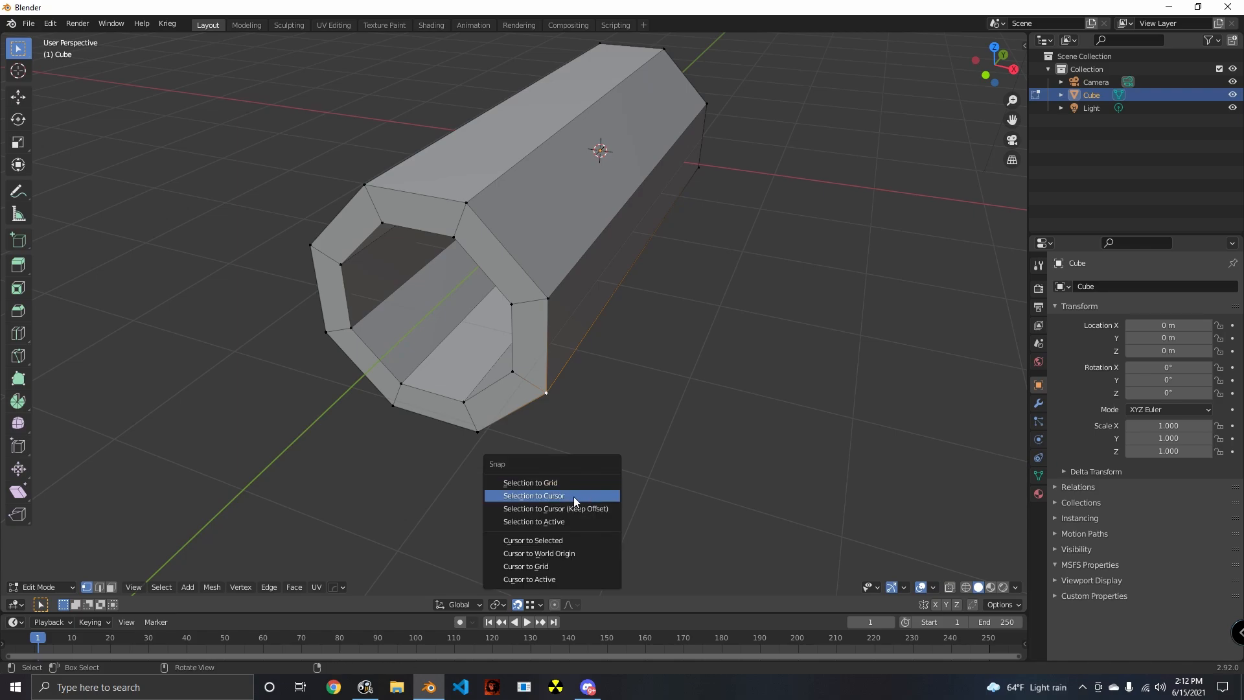
{"action": "left_click", "coordinate": [557, 540]}
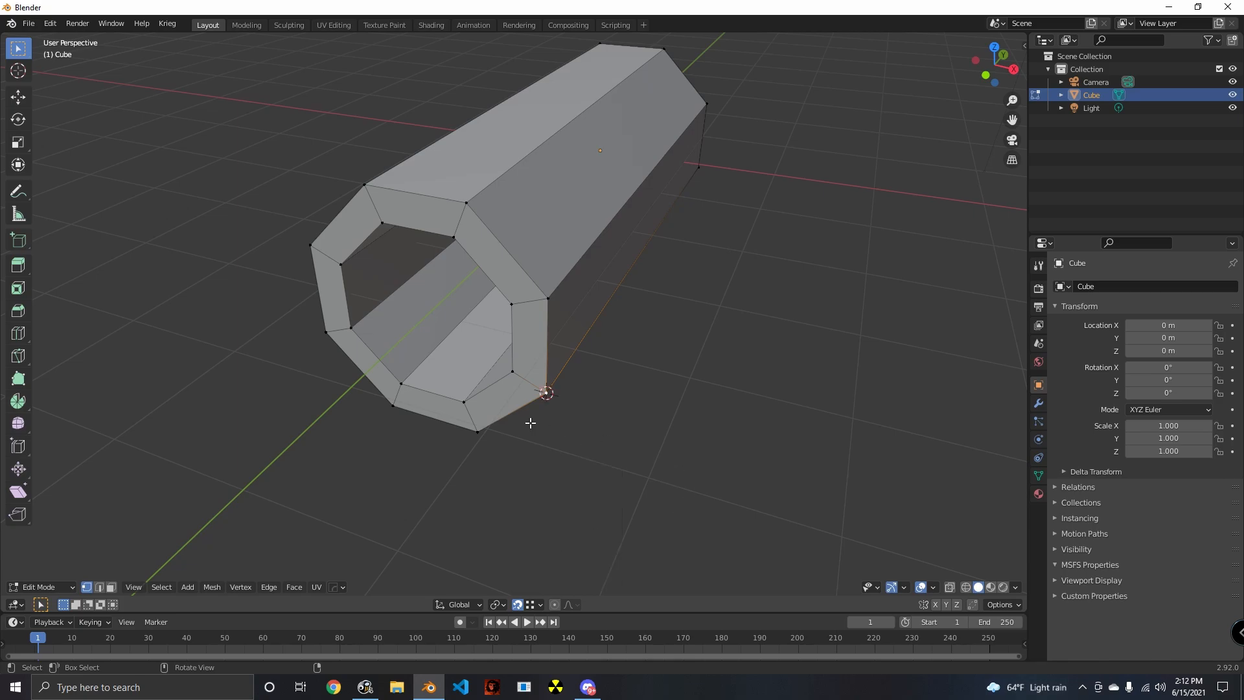
{"action": "middle_click_drag", "start_coordinate": [531, 423], "coordinate": [544, 388]}
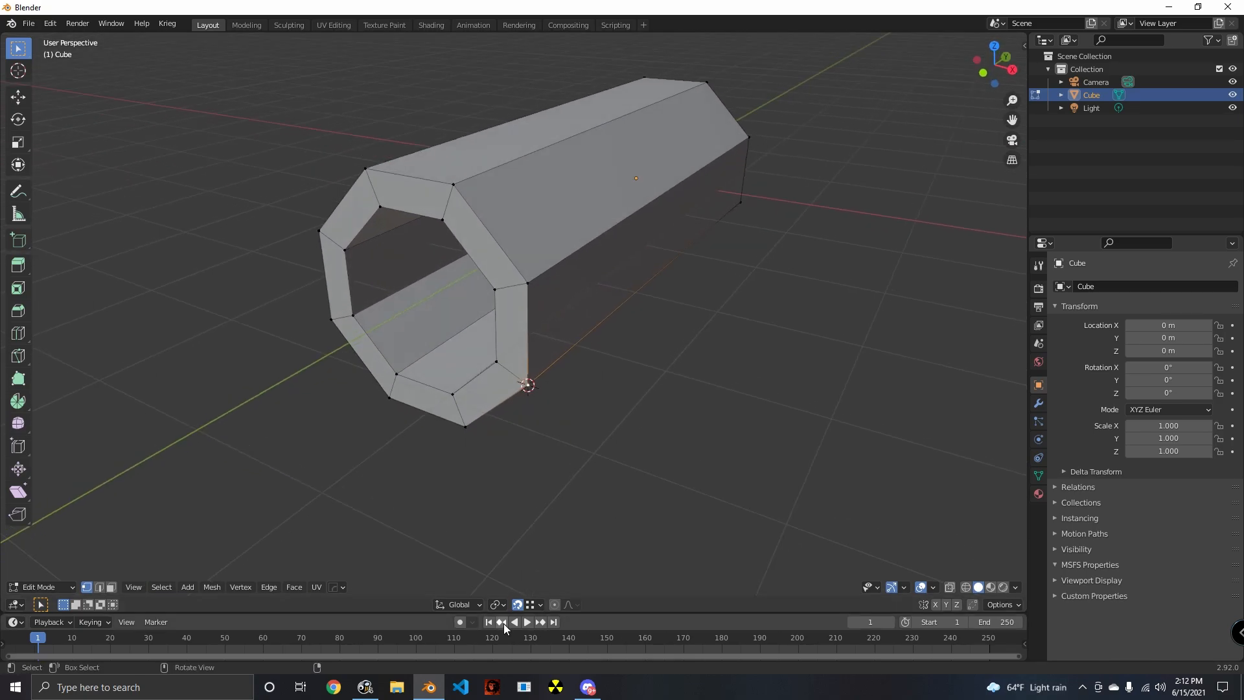
{"action": "left_click", "coordinate": [496, 604]}
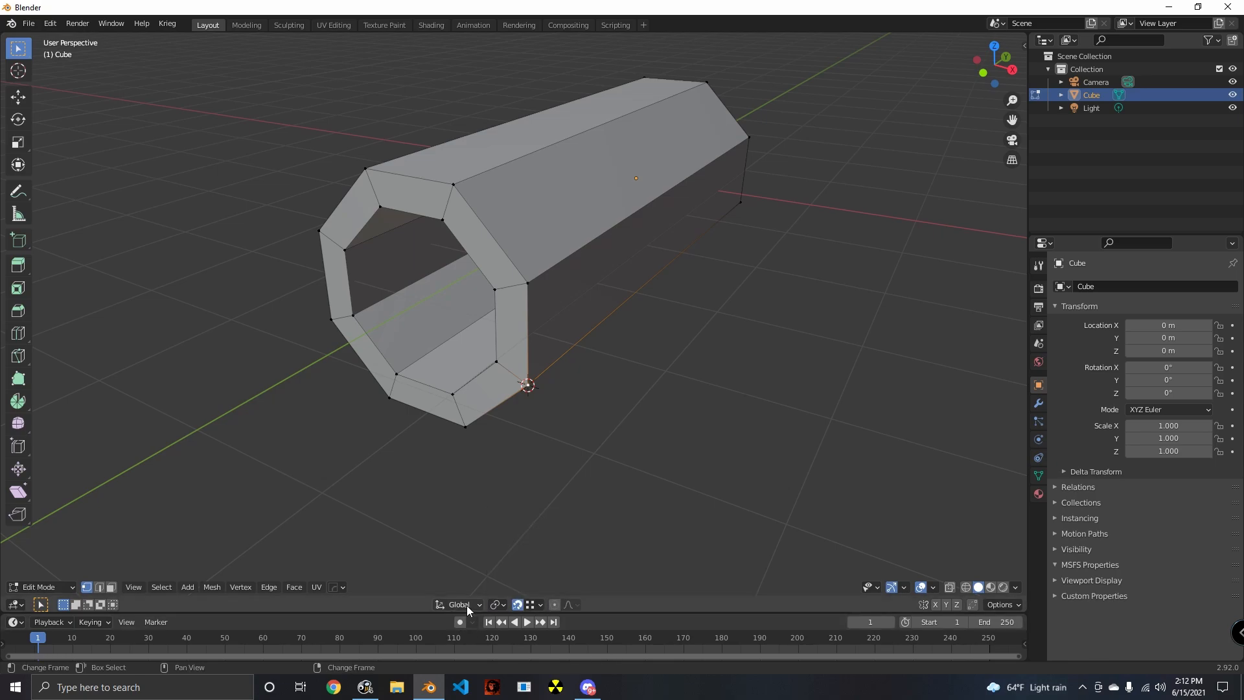
{"action": "left_click", "coordinate": [499, 605]}
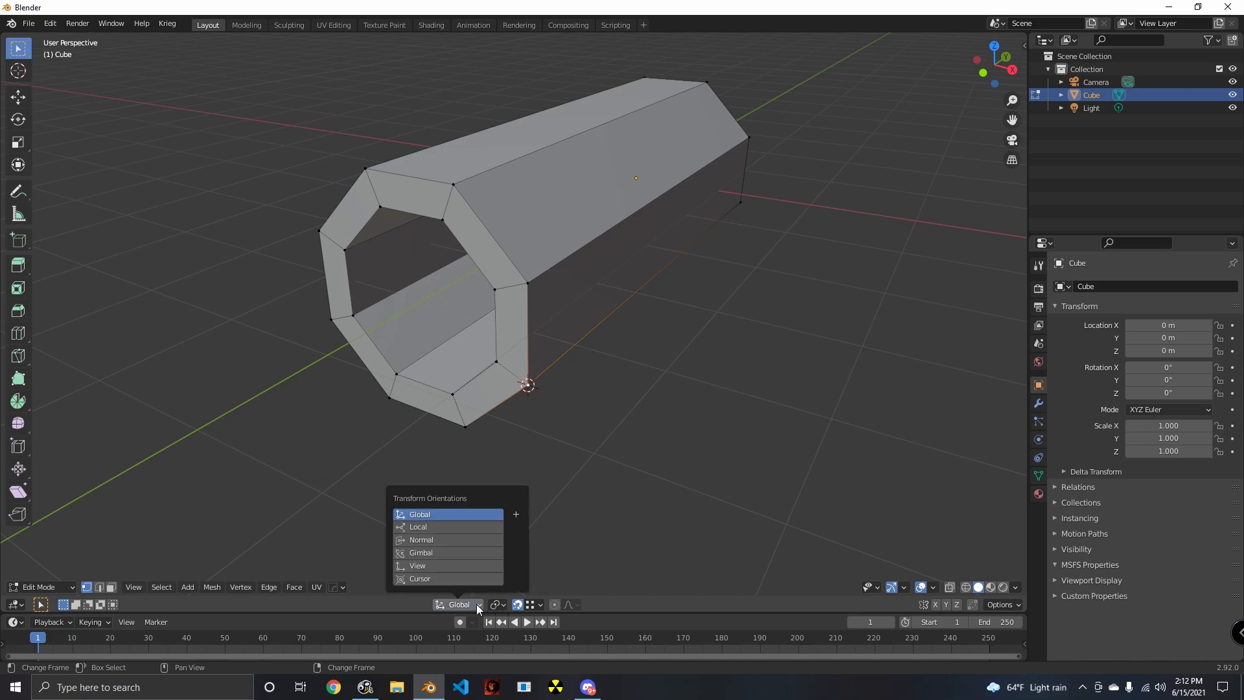
{"action": "left_click", "coordinate": [476, 605]}
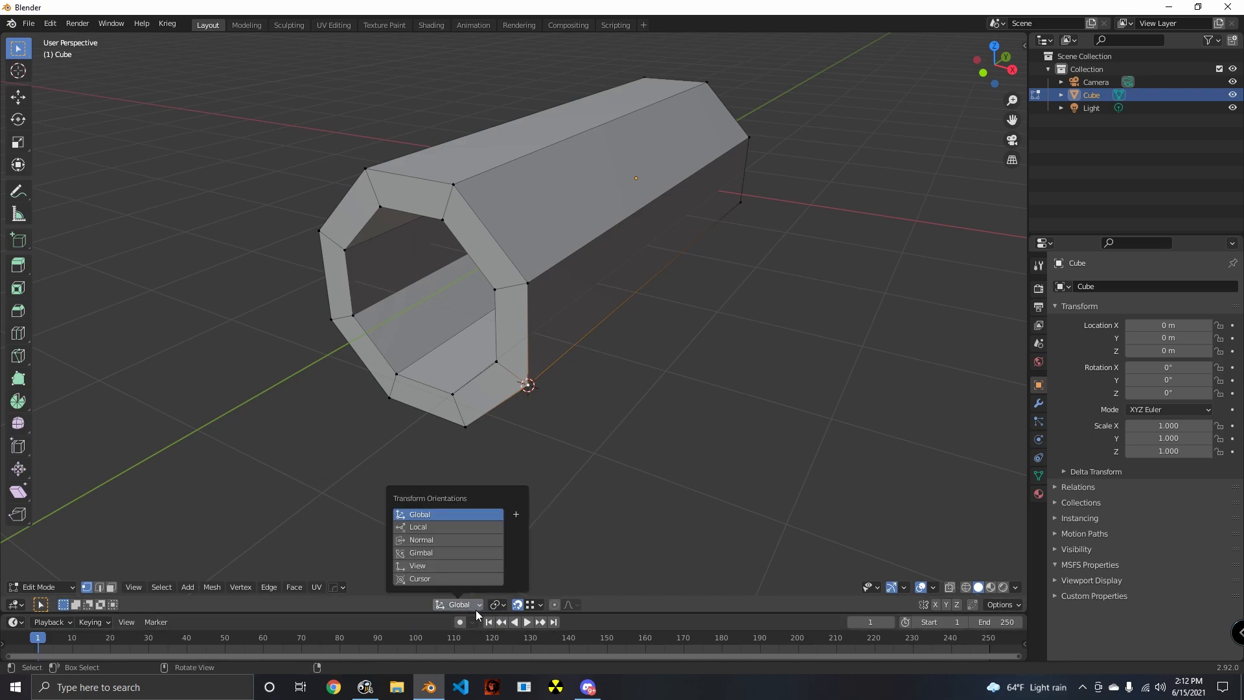
{"action": "left_click", "coordinate": [460, 605]}
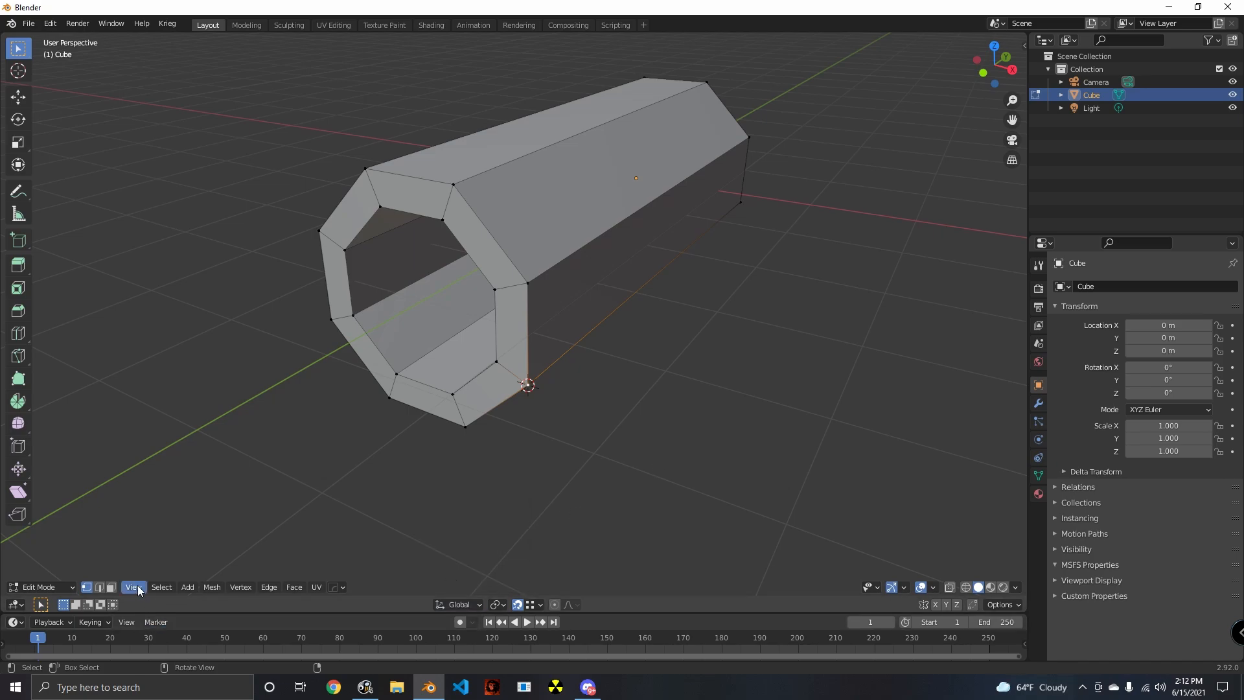
- Create a custom transform orientation from the tube's upper slanted face, keeping the name Face
{"action": "left_click", "coordinate": [111, 587]}
{"action": "left_click", "coordinate": [558, 213]}
{"action": "middle_click_drag", "start_coordinate": [557, 212], "coordinate": [664, 302]}
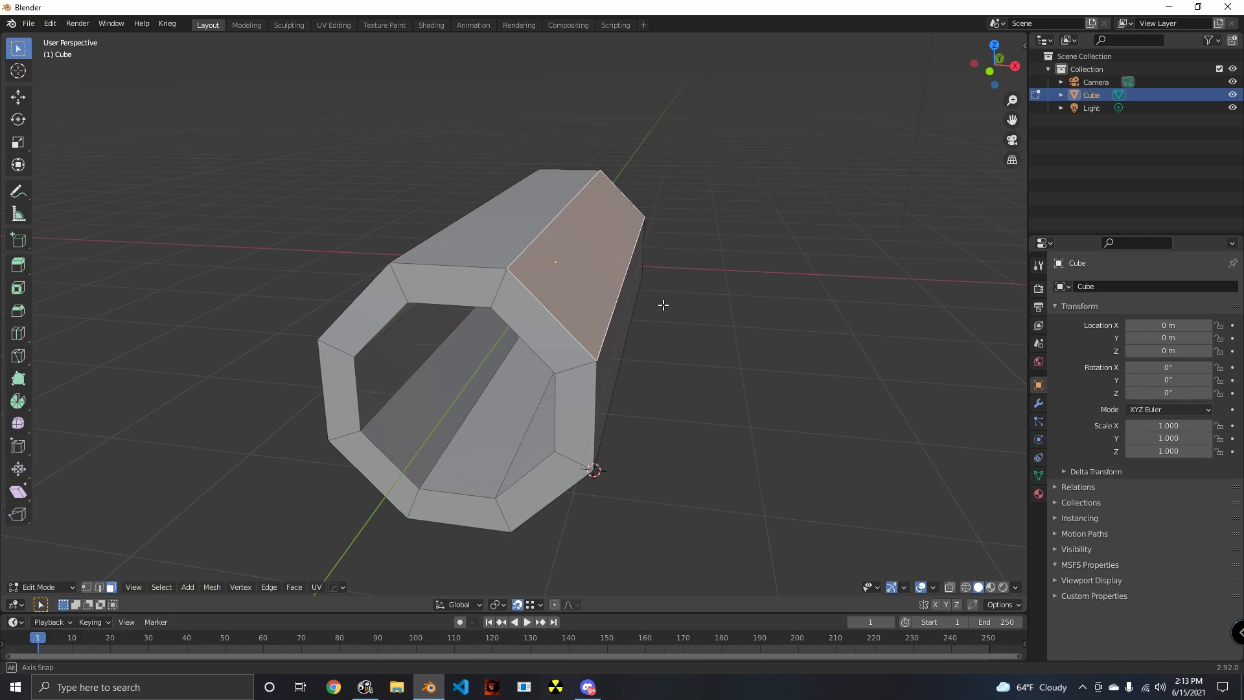
{"action": "left_click", "coordinate": [476, 604]}
{"action": "left_click", "coordinate": [516, 514]}
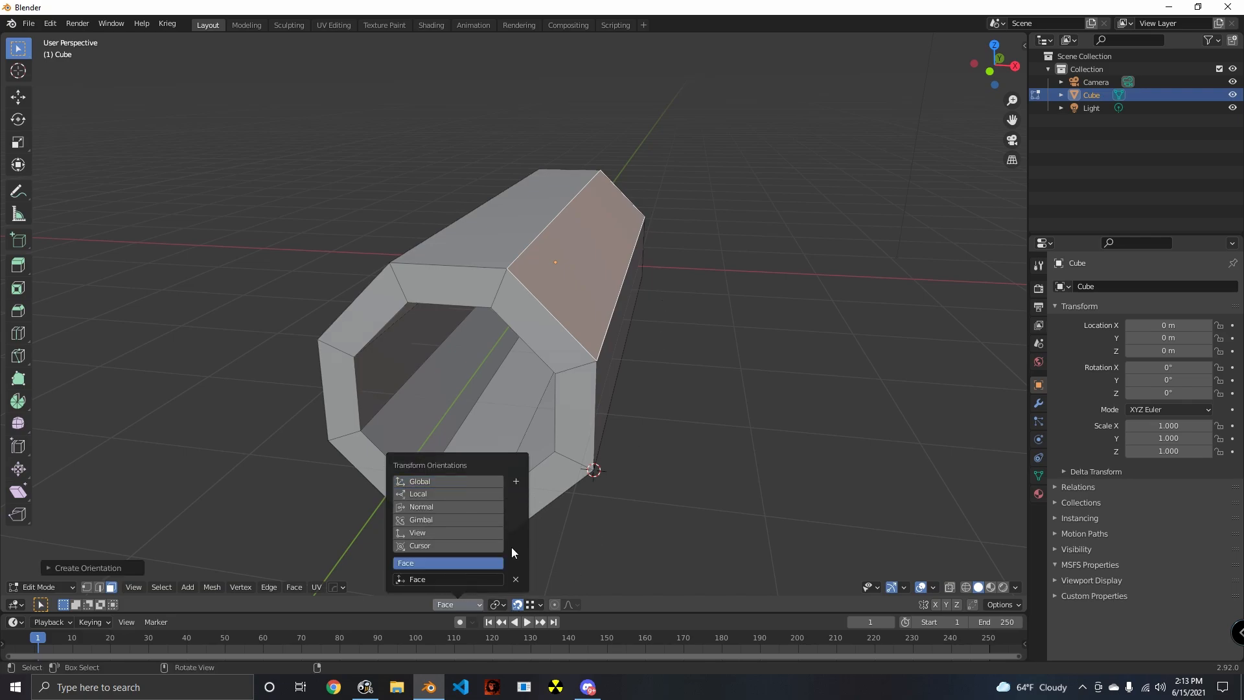
{"action": "left_click", "coordinate": [434, 578]}
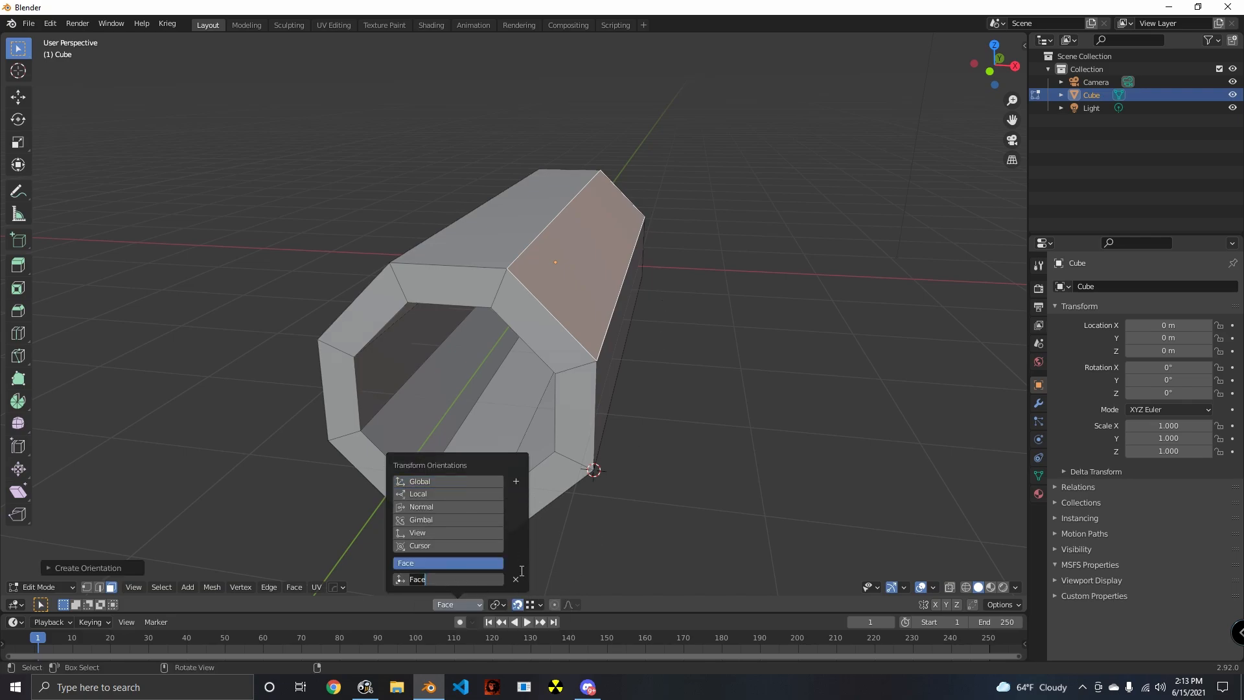
{"action": "key", "text": "Return"}
- Enable the Move object gizmo in the viewport so it shows on the selected slanted face
{"action": "middle_click_drag", "start_coordinate": [725, 451], "coordinate": [663, 451]}
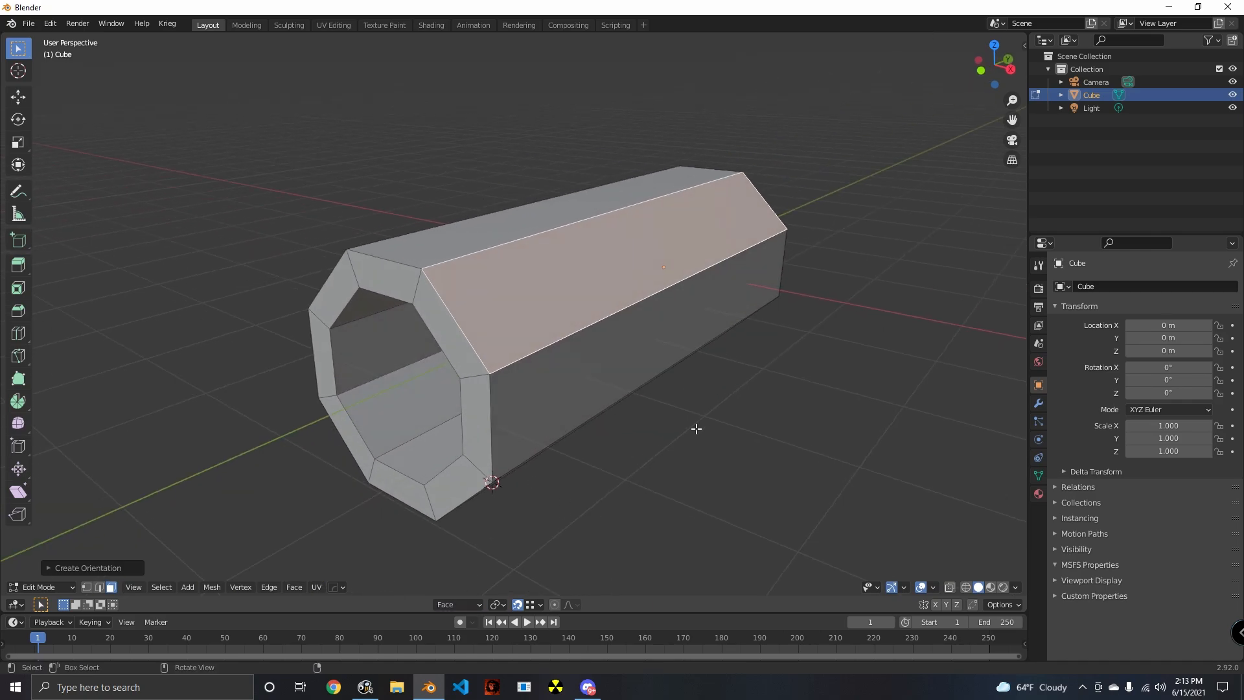
{"action": "middle_click_drag", "start_coordinate": [544, 359], "coordinate": [548, 393]}
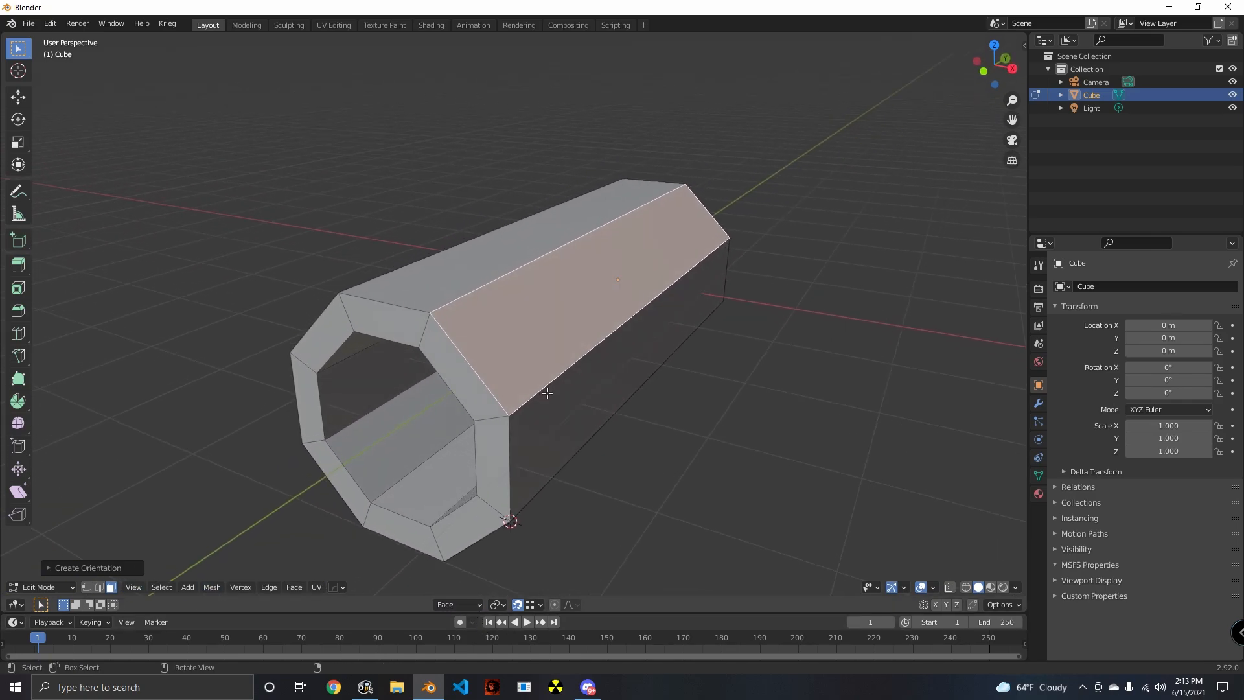
{"action": "left_click", "coordinate": [934, 587]}
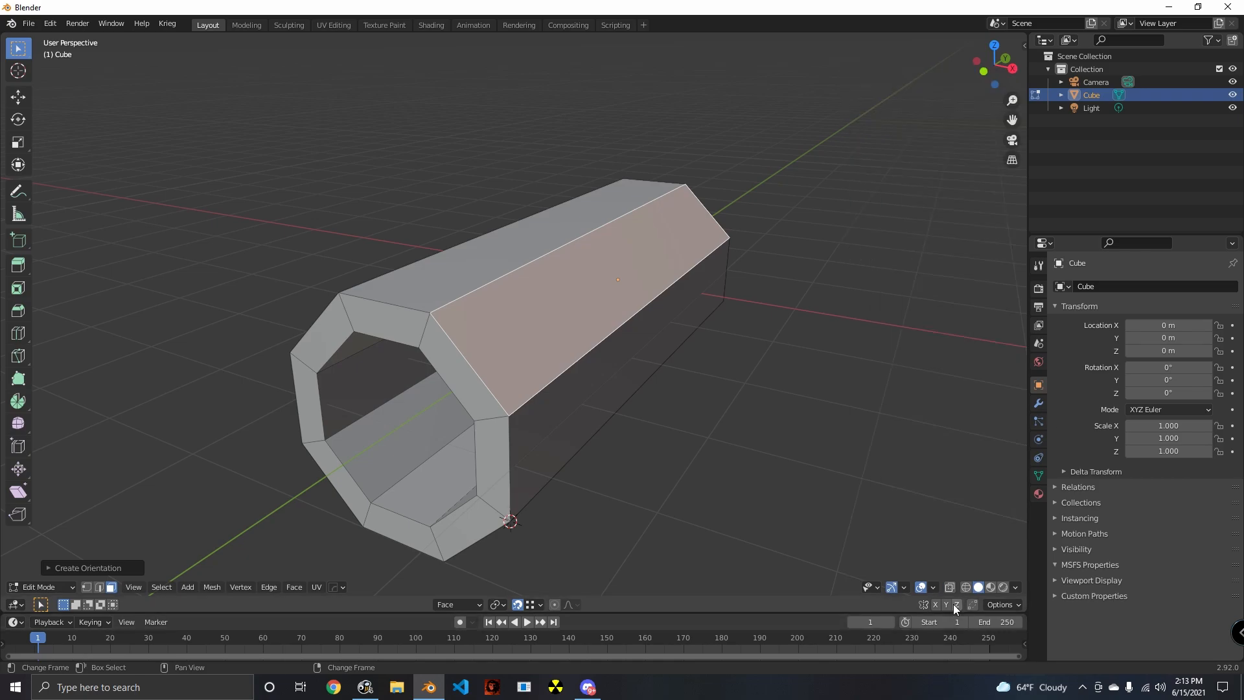
{"action": "left_click", "coordinate": [904, 587]}
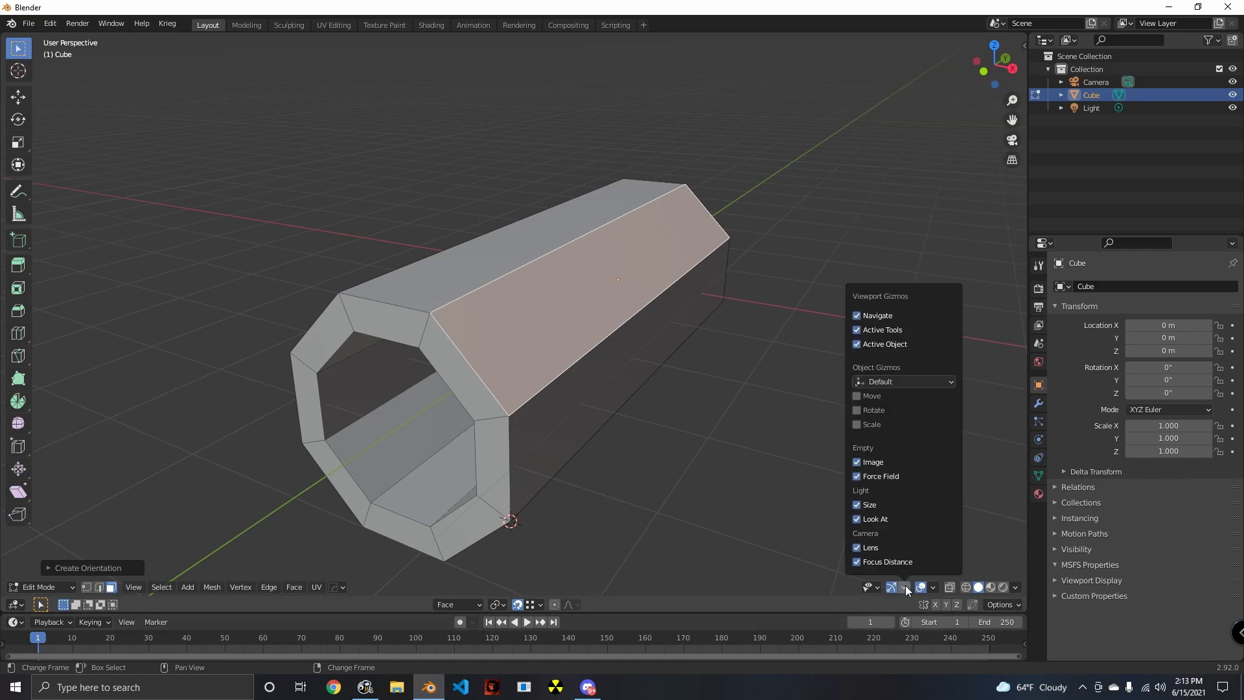
{"action": "left_click", "coordinate": [857, 396]}
{"action": "middle_click_drag", "start_coordinate": [641, 444], "coordinate": [691, 407]}
{"action": "middle_click_drag", "start_coordinate": [686, 494], "coordinate": [751, 496]}
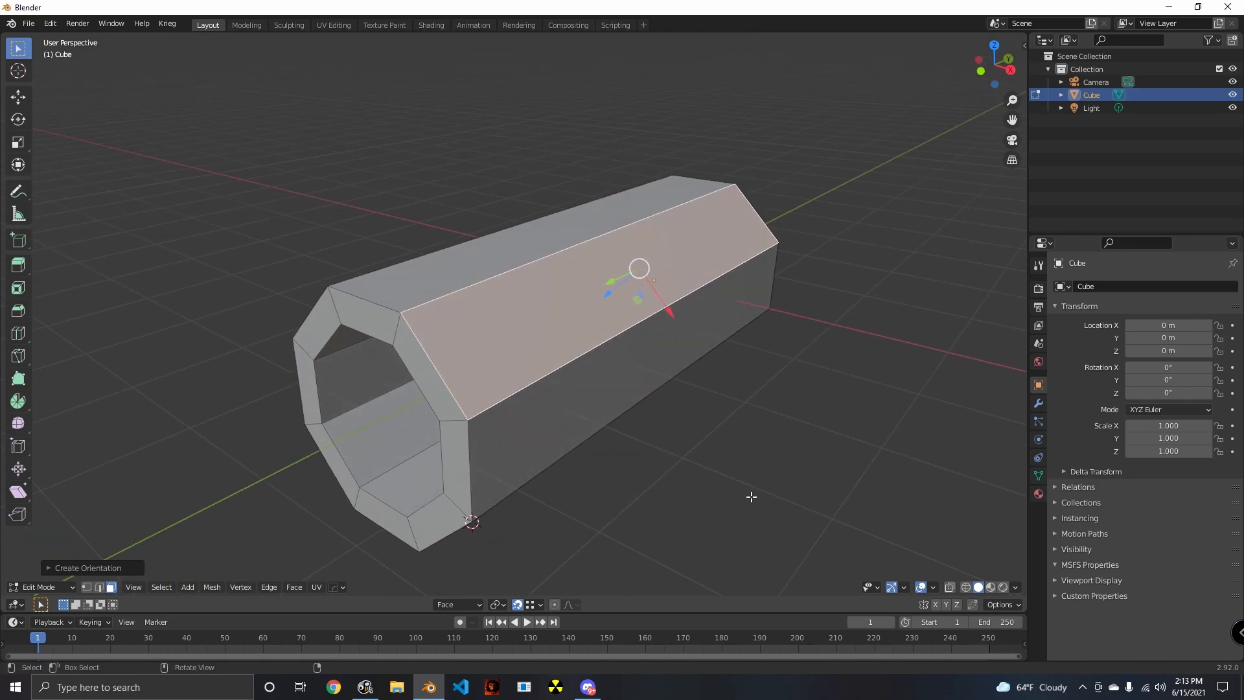
- Try scaling the slanted face and nudging it along the custom orientation's X axis
{"action": "key", "text": "s"}
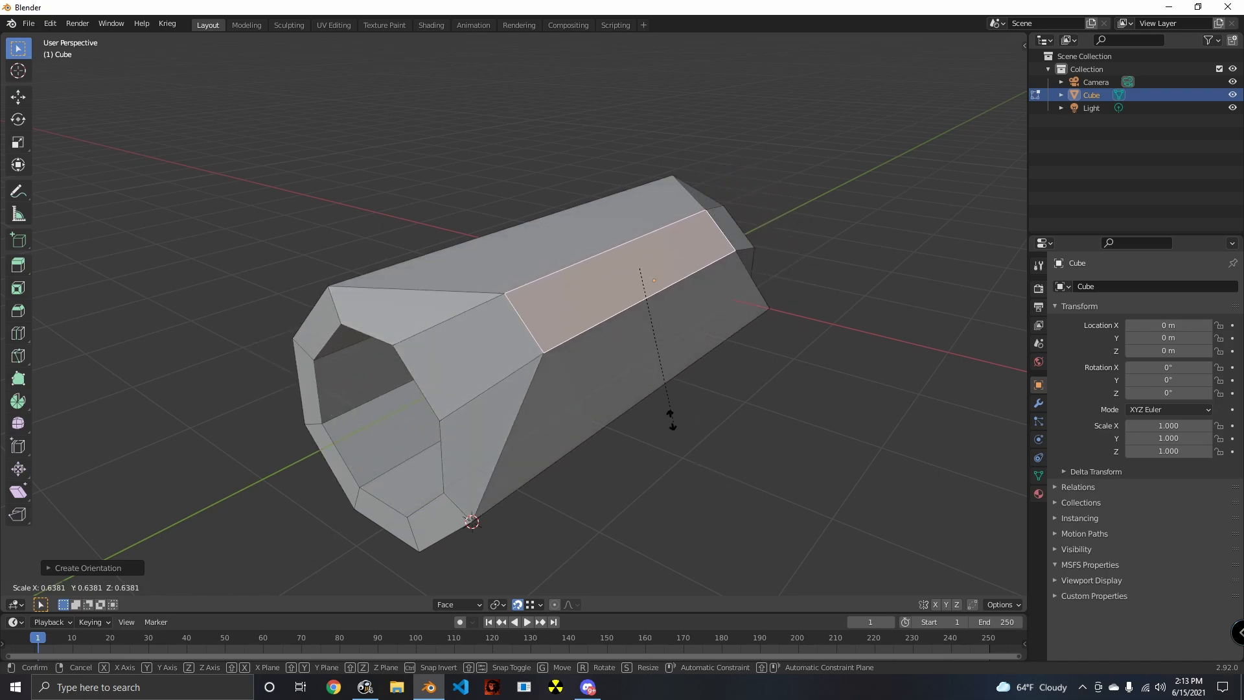
{"action": "right_click", "coordinate": [838, 496]}
{"action": "mouse_move", "coordinate": [675, 316]}
{"action": "left_mouse_down"}
{"action": "mouse_move", "coordinate": [708, 348]}
{"action": "mouse_move", "coordinate": [564, 236]}
{"action": "mouse_move", "coordinate": [636, 339]}
{"action": "mouse_move", "coordinate": [674, 326]}
{"action": "left_mouse_up"}
{"action": "middle_click_drag", "start_coordinate": [706, 482], "coordinate": [742, 448]}
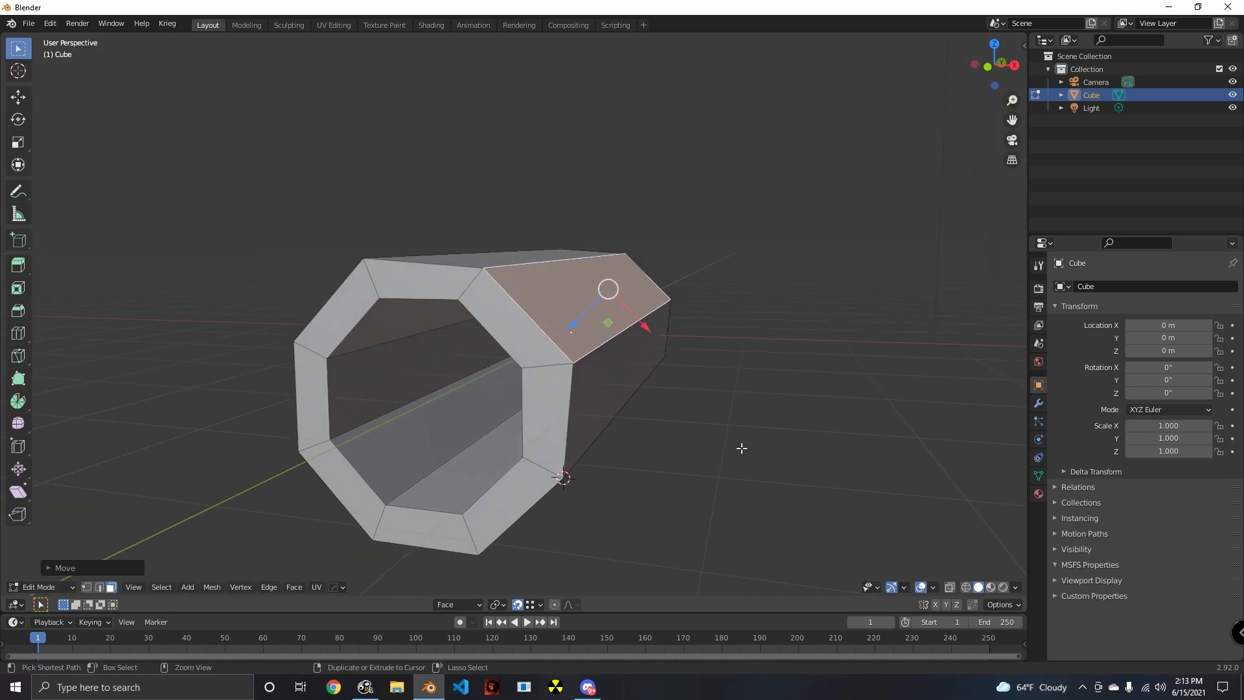
- Extrude the tube's top face along the X axis of the custom Face orientation
{"action": "left_click", "coordinate": [86, 587]}
{"action": "middle_click_drag", "start_coordinate": [493, 454], "coordinate": [385, 485]}
{"action": "key", "text": "alt+a"}
{"action": "left_click", "coordinate": [109, 587]}
{"action": "left_click", "coordinate": [486, 239]}
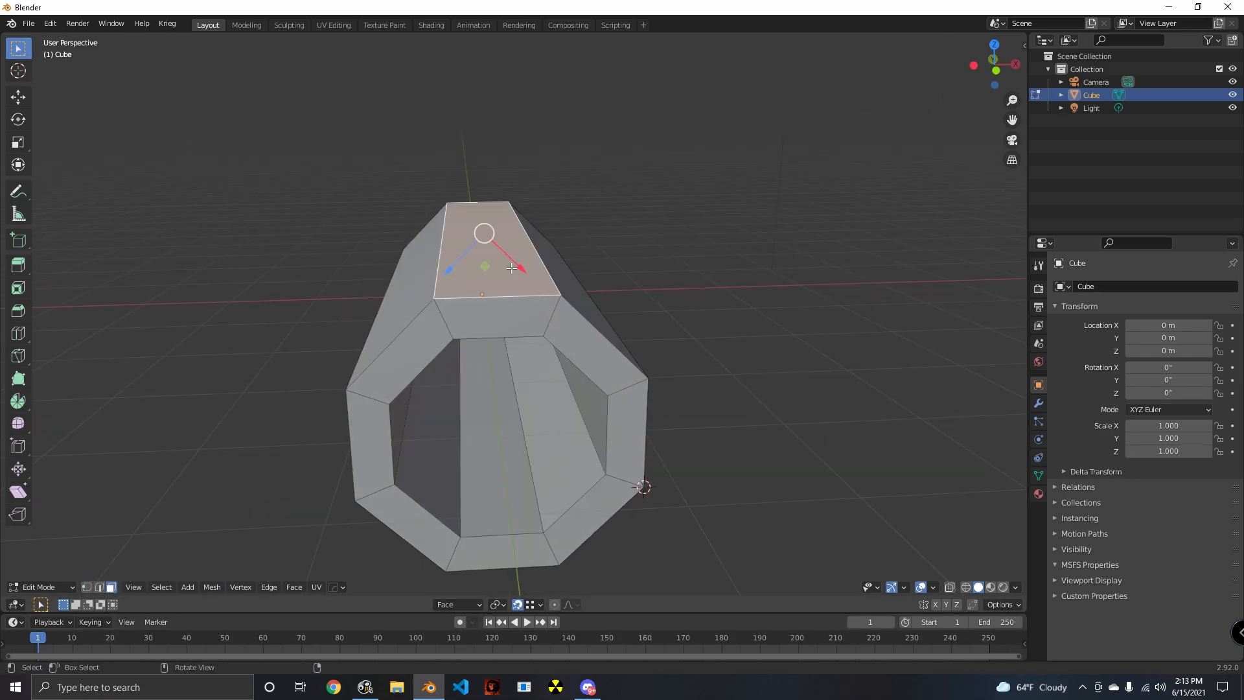
{"action": "middle_click_drag", "start_coordinate": [492, 246], "coordinate": [575, 453]}
{"action": "left_click", "coordinate": [574, 401], "text": "shift"}
{"action": "middle_click_drag", "start_coordinate": [702, 480], "coordinate": [561, 366]}
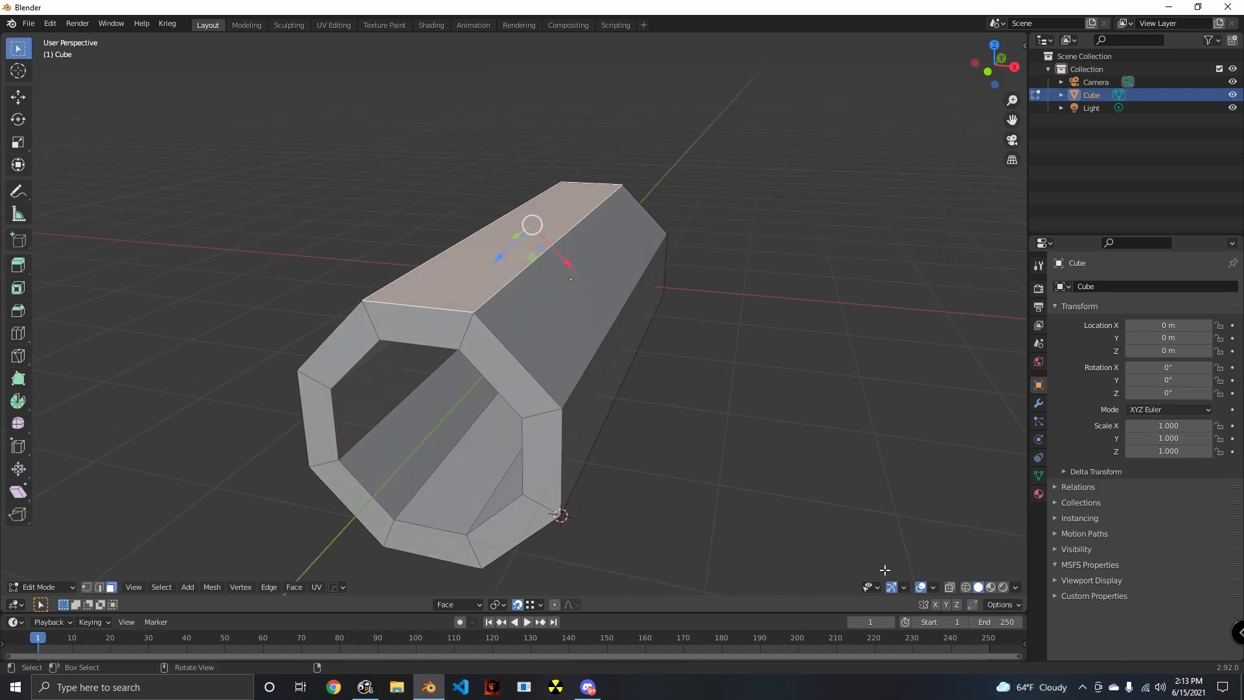
{"action": "key", "text": "e"}
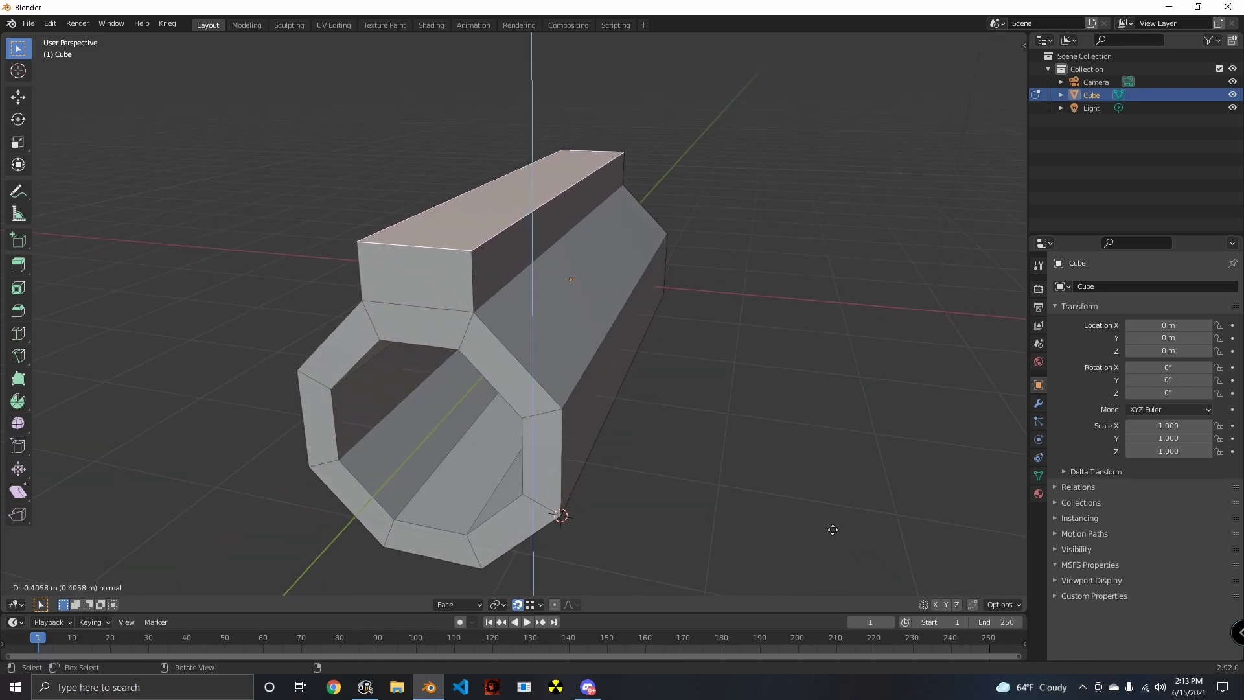
{"action": "key", "text": "x"}
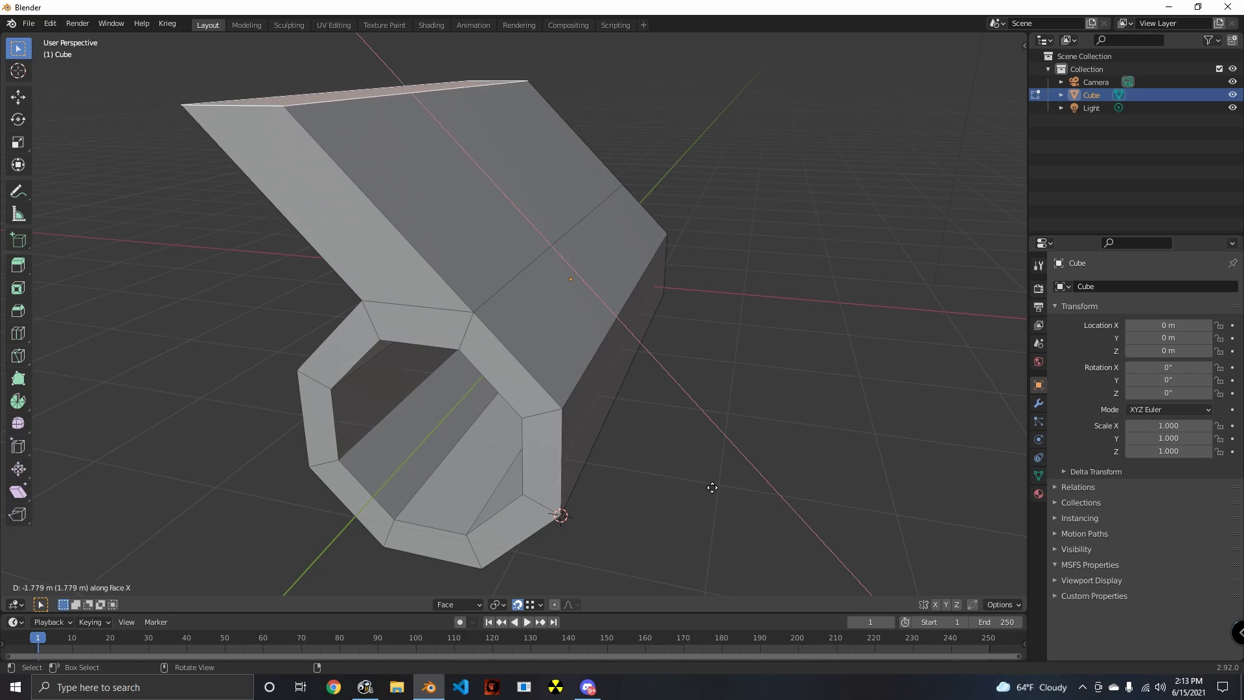
{"action": "left_click", "coordinate": [698, 489]}
- Undo the top face's extrusion and clear the selection
{"action": "middle_click_drag", "start_coordinate": [703, 503], "coordinate": [650, 363]}
{"action": "scroll", "coordinate": [654, 389], "scroll_direction": "down", "scroll_amount": 4}
{"action": "middle_click_drag", "start_coordinate": [659, 417], "coordinate": [797, 367]}
{"action": "scroll", "coordinate": [635, 445], "scroll_direction": "up", "scroll_amount": 4}
{"action": "middle_click_drag", "start_coordinate": [558, 453], "coordinate": [732, 364]}
{"action": "scroll", "coordinate": [639, 397], "scroll_direction": "down", "scroll_amount": 4}
{"action": "left_click", "coordinate": [639, 397]}
{"action": "scroll", "coordinate": [642, 437], "scroll_direction": "up", "scroll_amount": 3}
{"action": "middle_click_drag", "start_coordinate": [642, 437], "coordinate": [584, 484]}
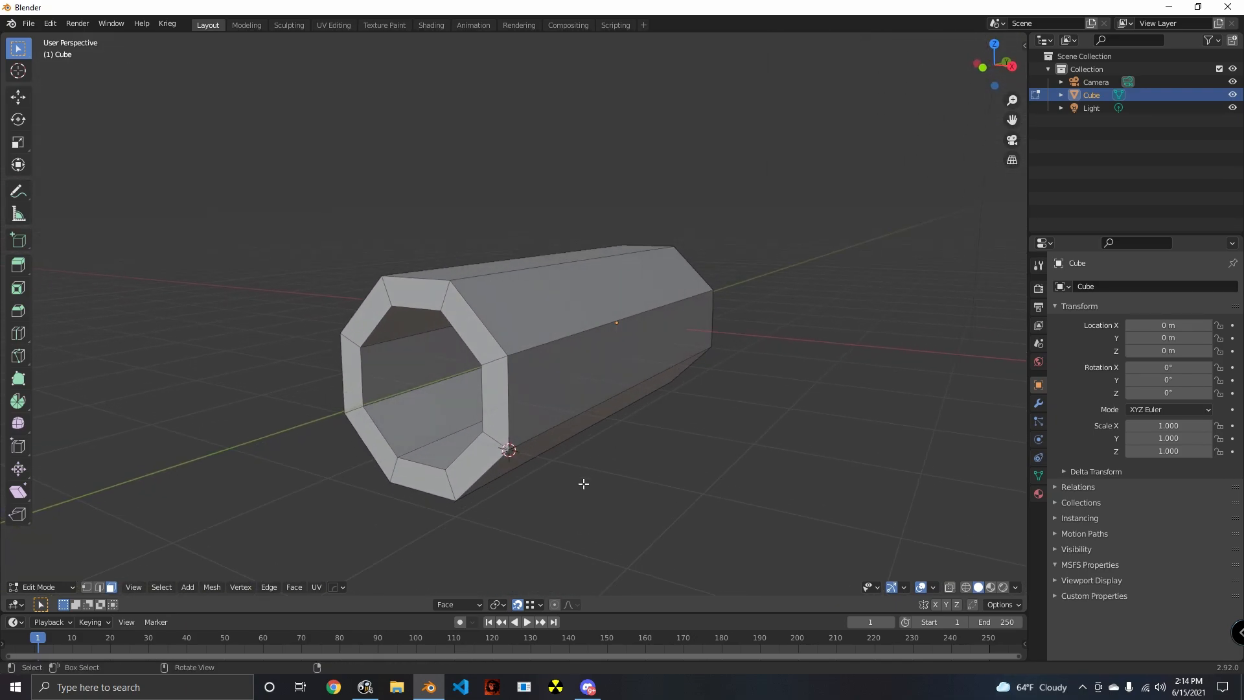
- Set the transform orientation to Global and the pivot point to the 3D Cursor
{"action": "left_click", "coordinate": [468, 605]}
{"action": "left_click", "coordinate": [449, 481]}
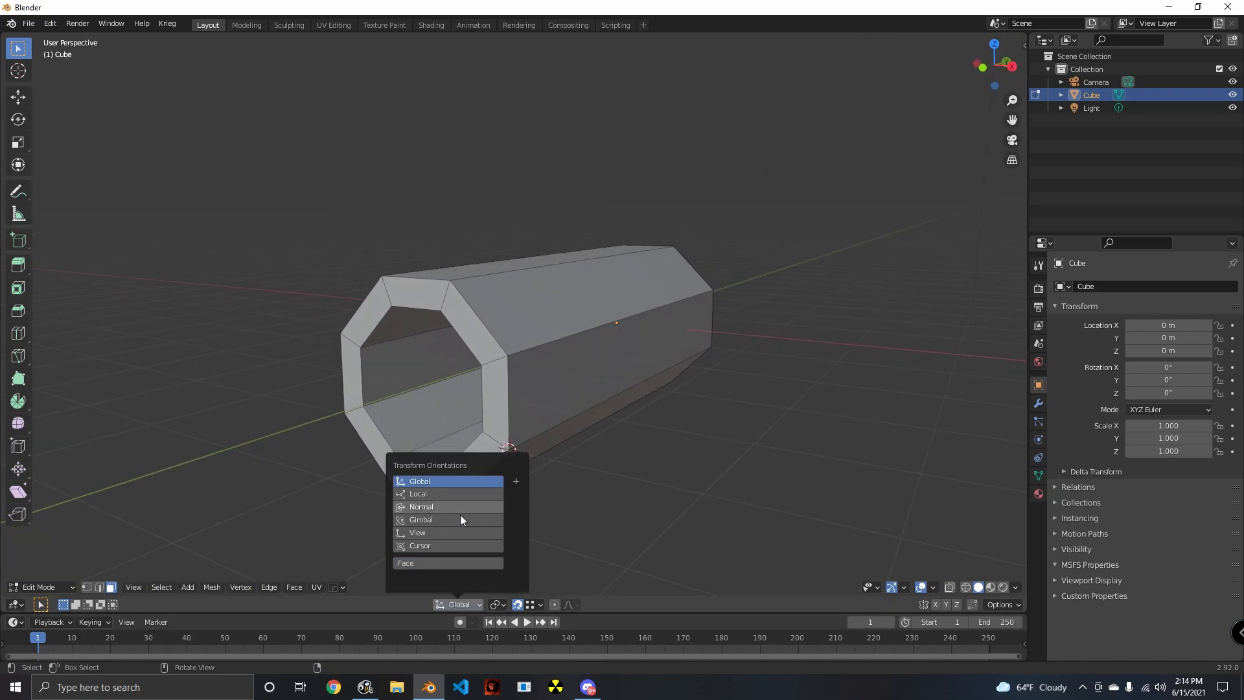
{"action": "left_click", "coordinate": [497, 604]}
{"action": "left_click", "coordinate": [523, 576]}
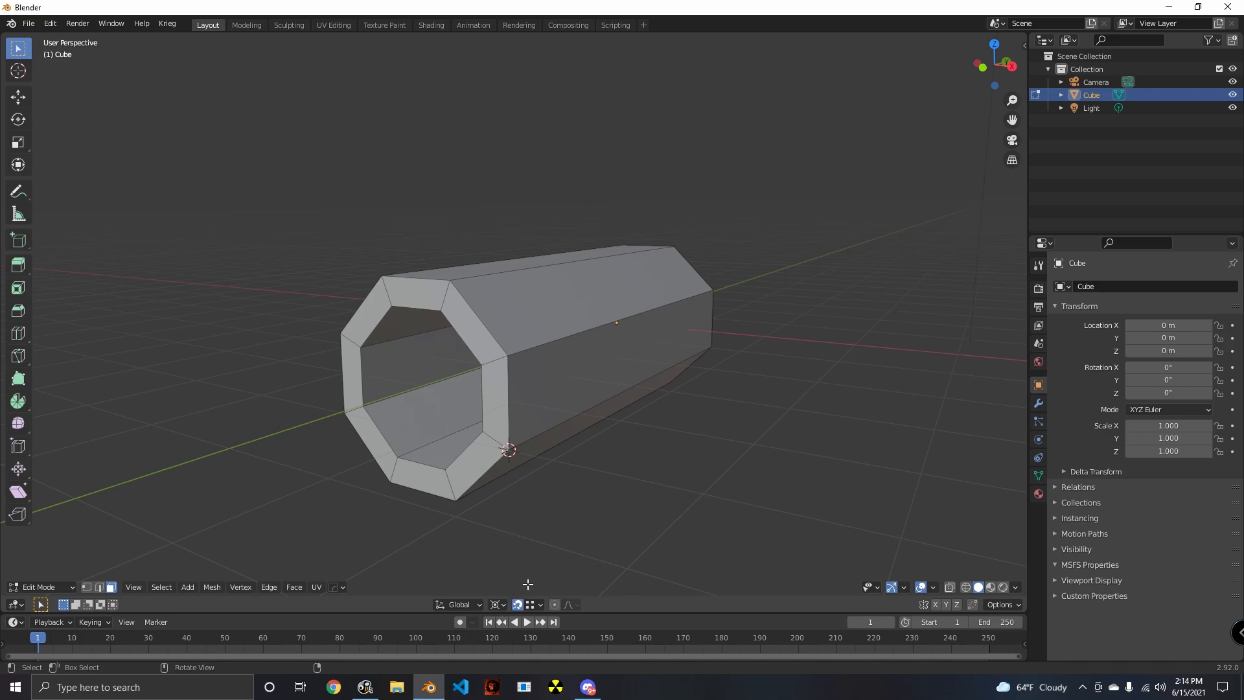
- Duplicate the inner and outer edge loops at the tube's open end and rotate the copy 22.5° about the global Z axis
{"action": "mouse_move", "coordinate": [498, 453]}
{"action": "middle_mouse_down"}
{"action": "mouse_move", "coordinate": [514, 434]}
{"action": "mouse_move", "coordinate": [581, 447]}
{"action": "mouse_move", "coordinate": [487, 435]}
{"action": "middle_mouse_up"}
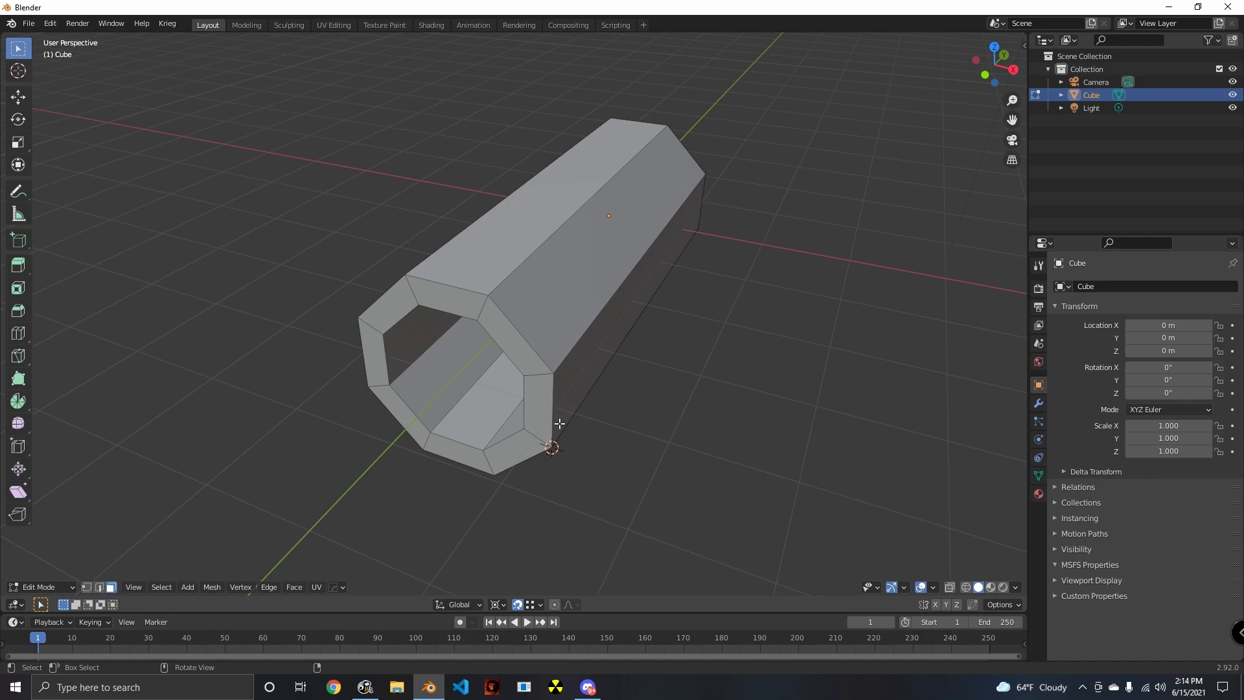
{"action": "left_click", "coordinate": [98, 586]}
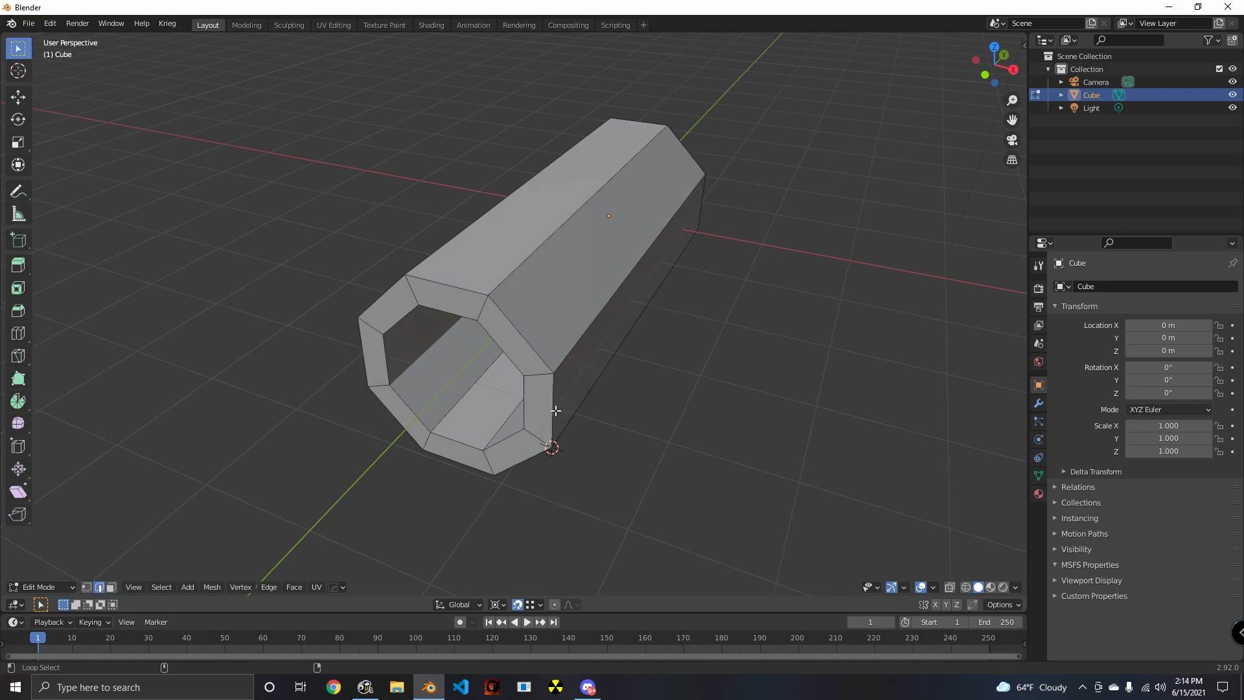
{"action": "left_click", "coordinate": [555, 410], "text": "alt"}
{"action": "middle_click_drag", "start_coordinate": [572, 503], "coordinate": [641, 487]}
{"action": "key", "text": "g"}
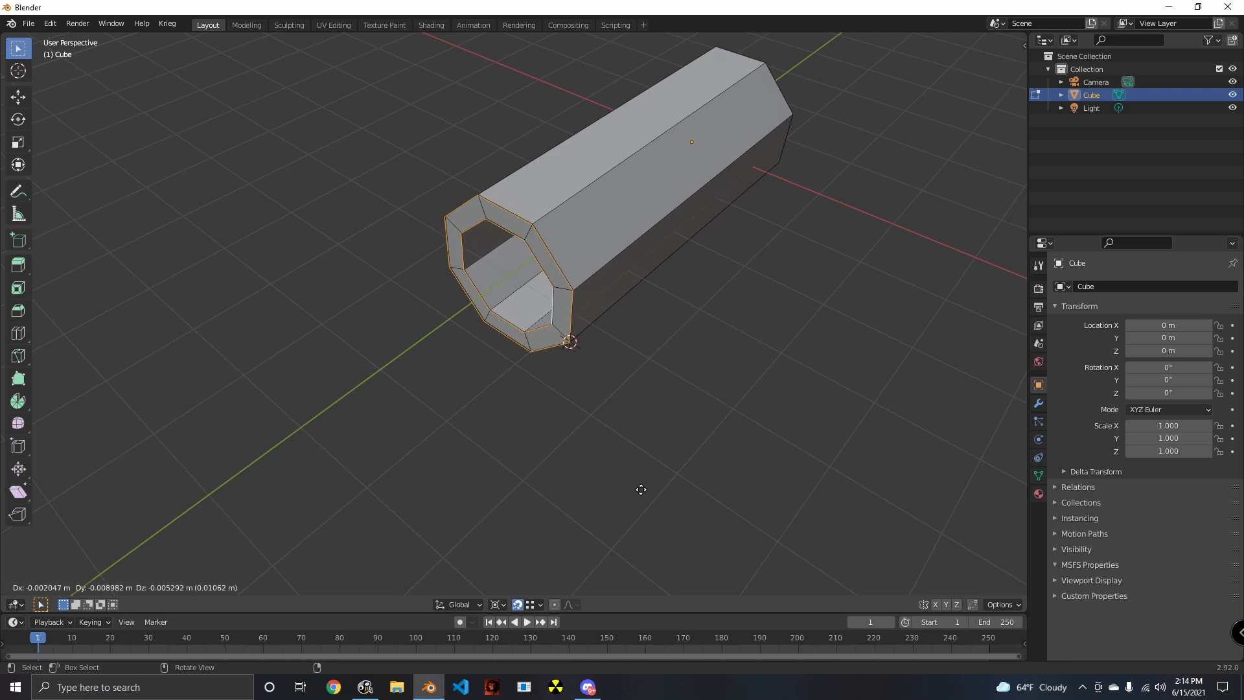
{"action": "key", "text": "r"}
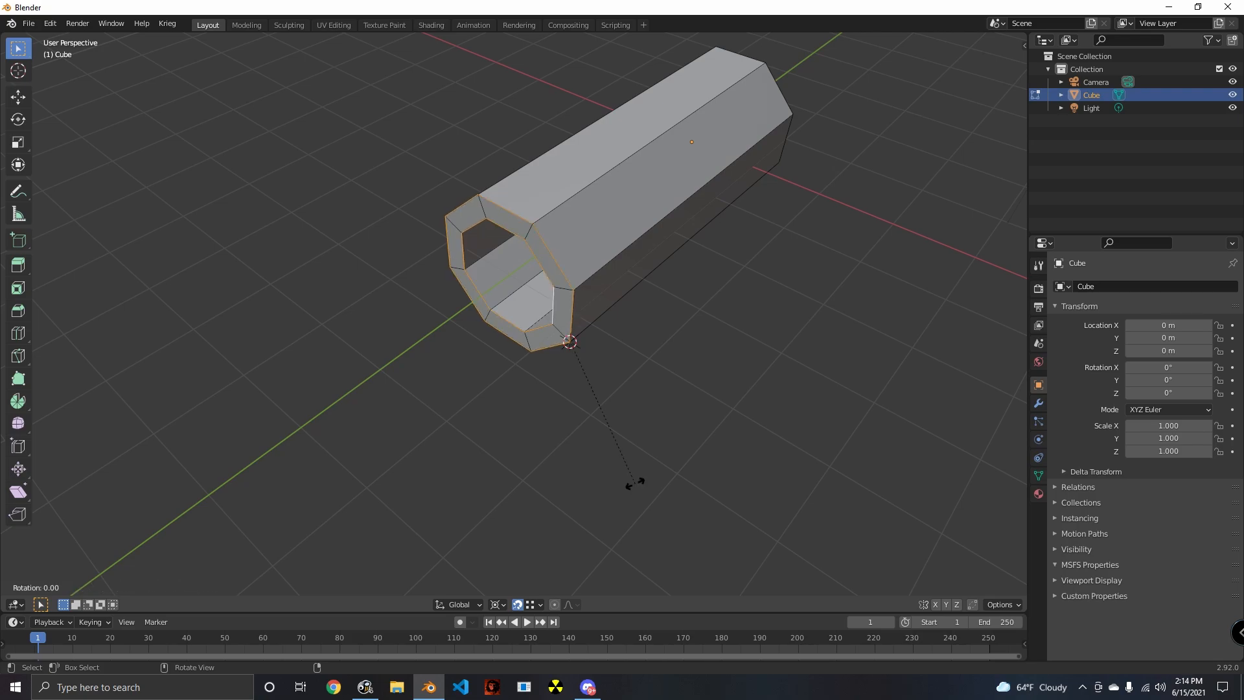
{"action": "key", "text": "z"}
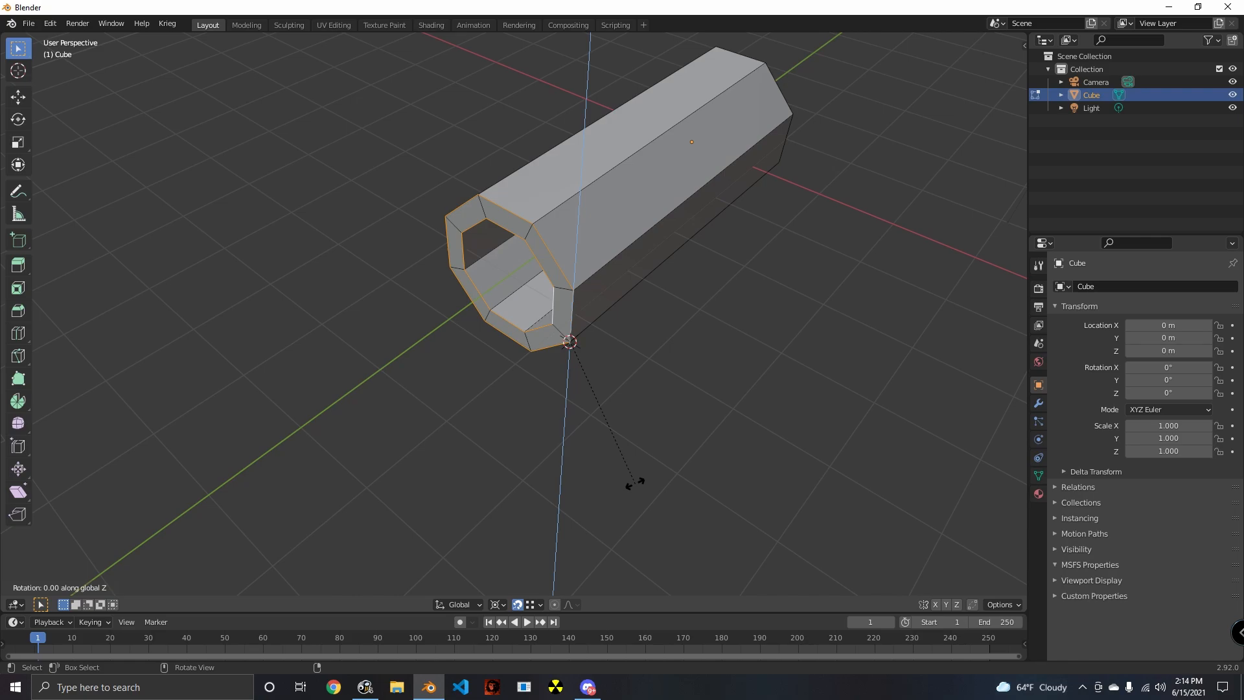
{"action": "type", "text": "22.5"}
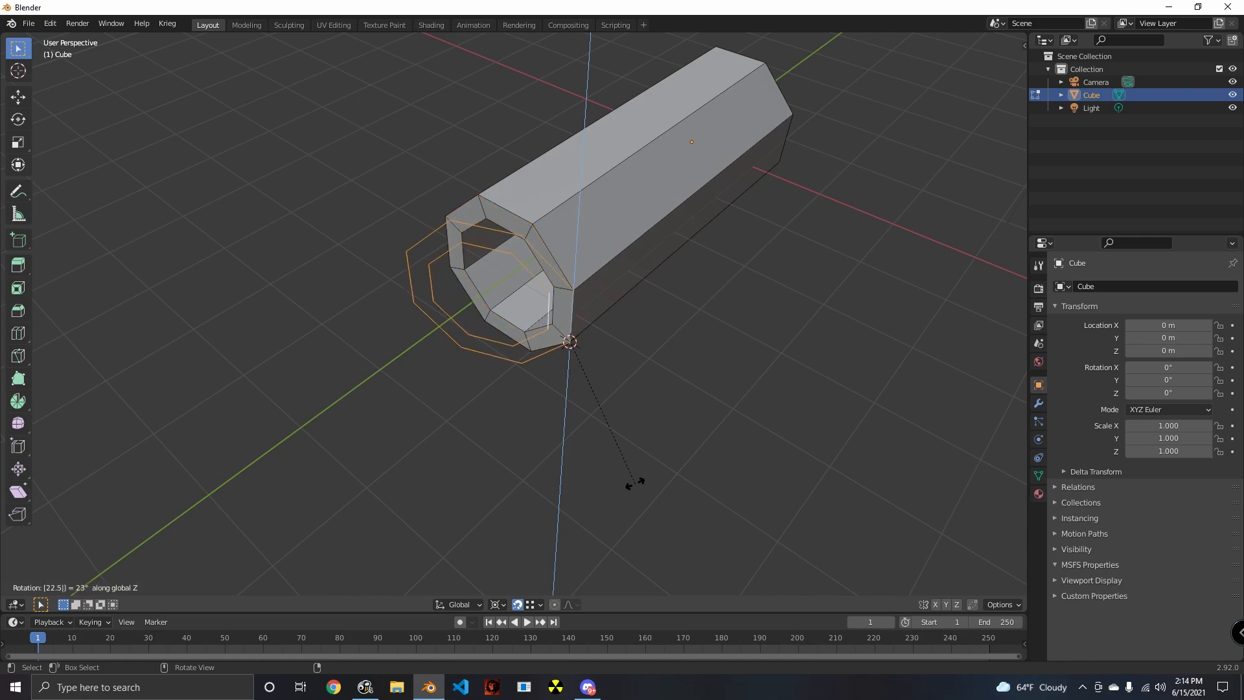
{"action": "key", "text": "Return"}
- Duplicate the rotated pair of edge loops and turn the new copy a further 22.5° about the global Z axis
{"action": "key", "text": "shift+r"}
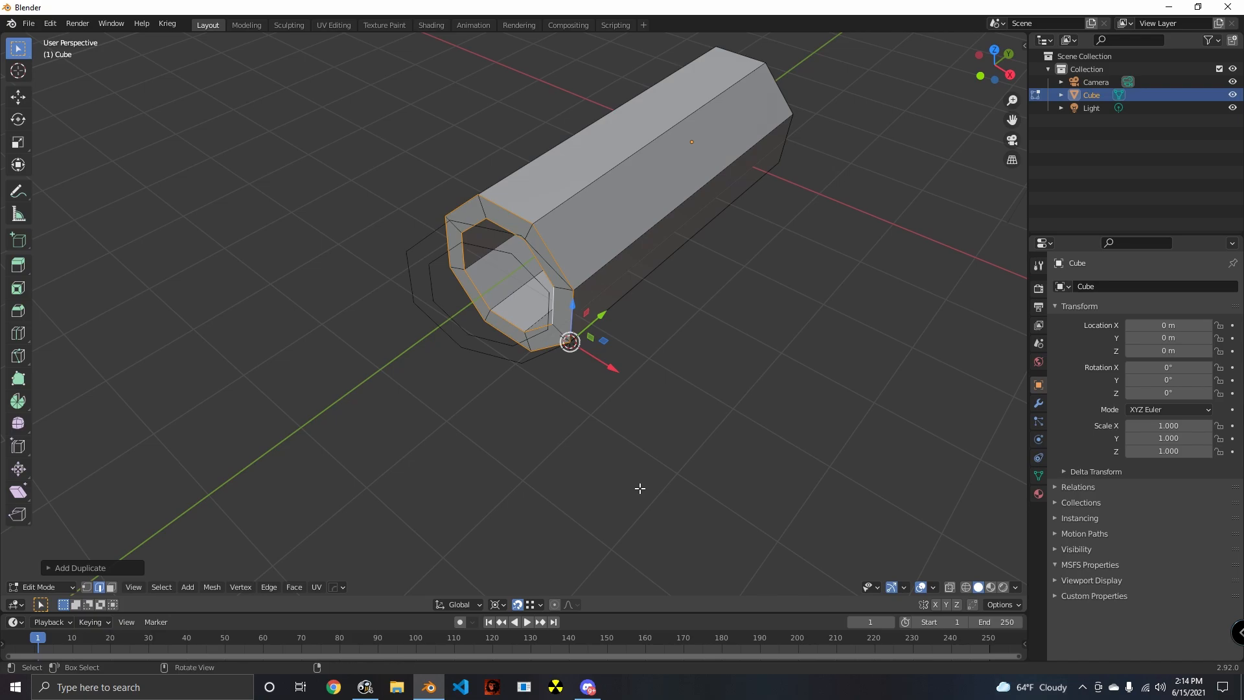
{"action": "key", "text": "alt+a"}
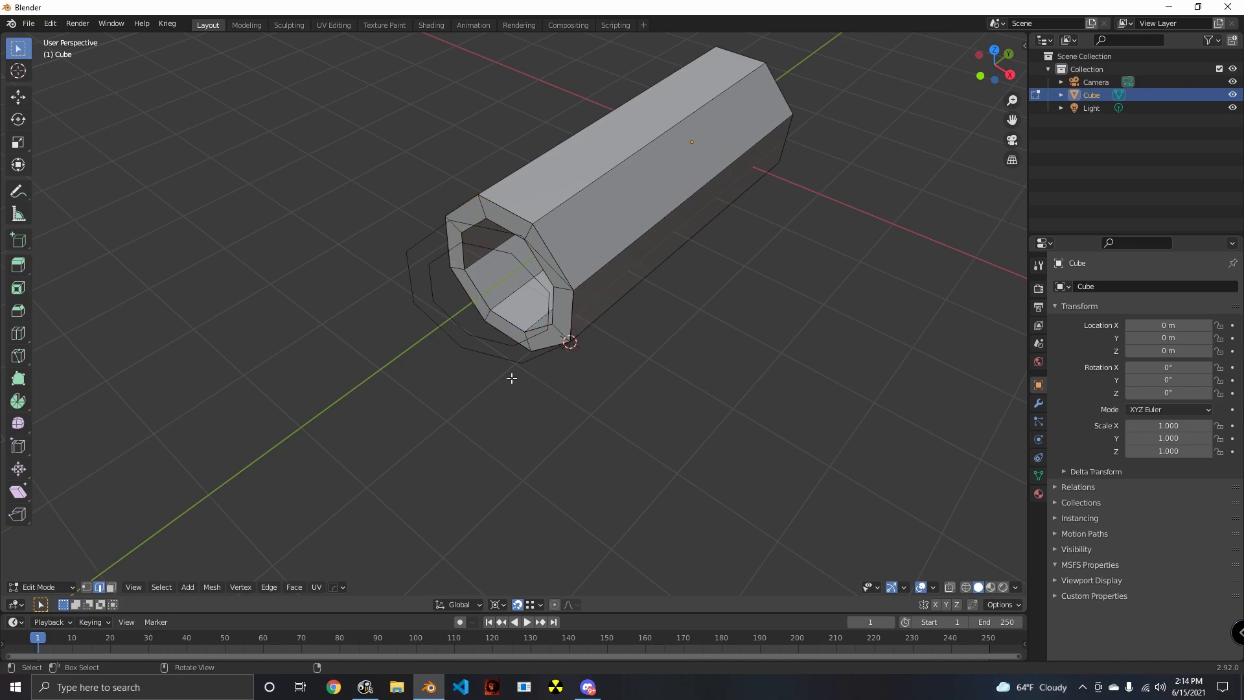
{"action": "left_click", "coordinate": [499, 360], "text": "alt"}
{"action": "left_click", "coordinate": [488, 347], "text": "alt+shift"}
{"action": "type", "text": "r"}
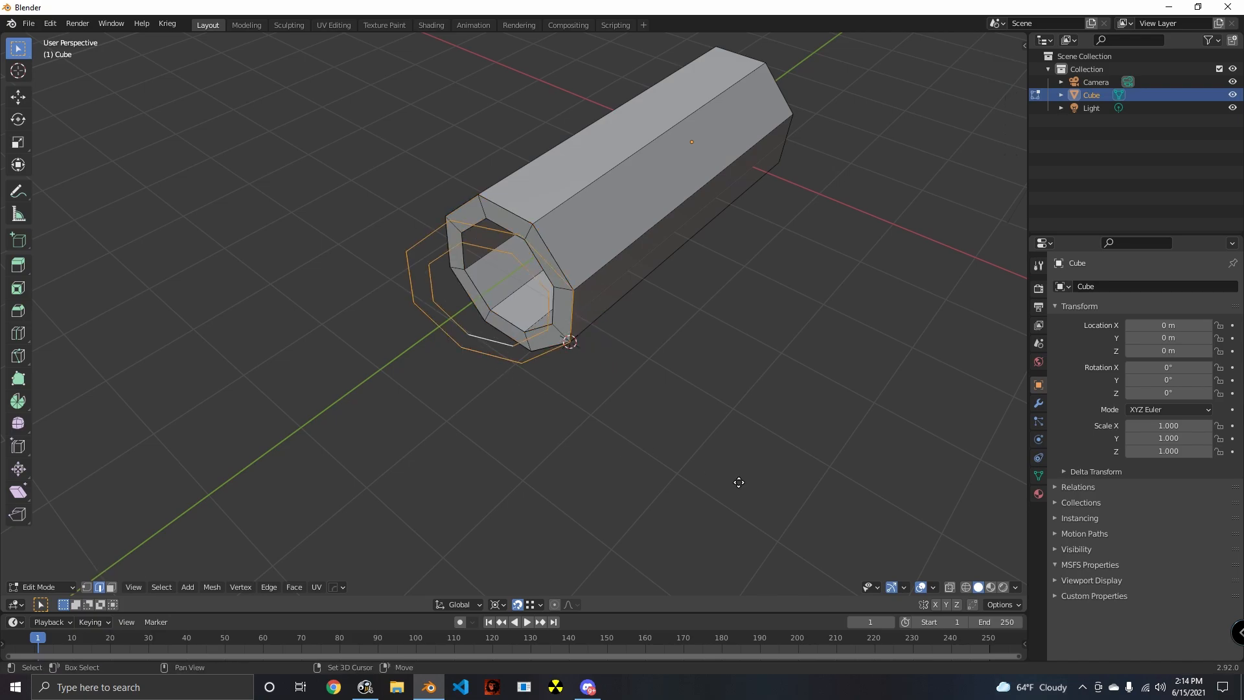
{"action": "type", "text": "22.5"}
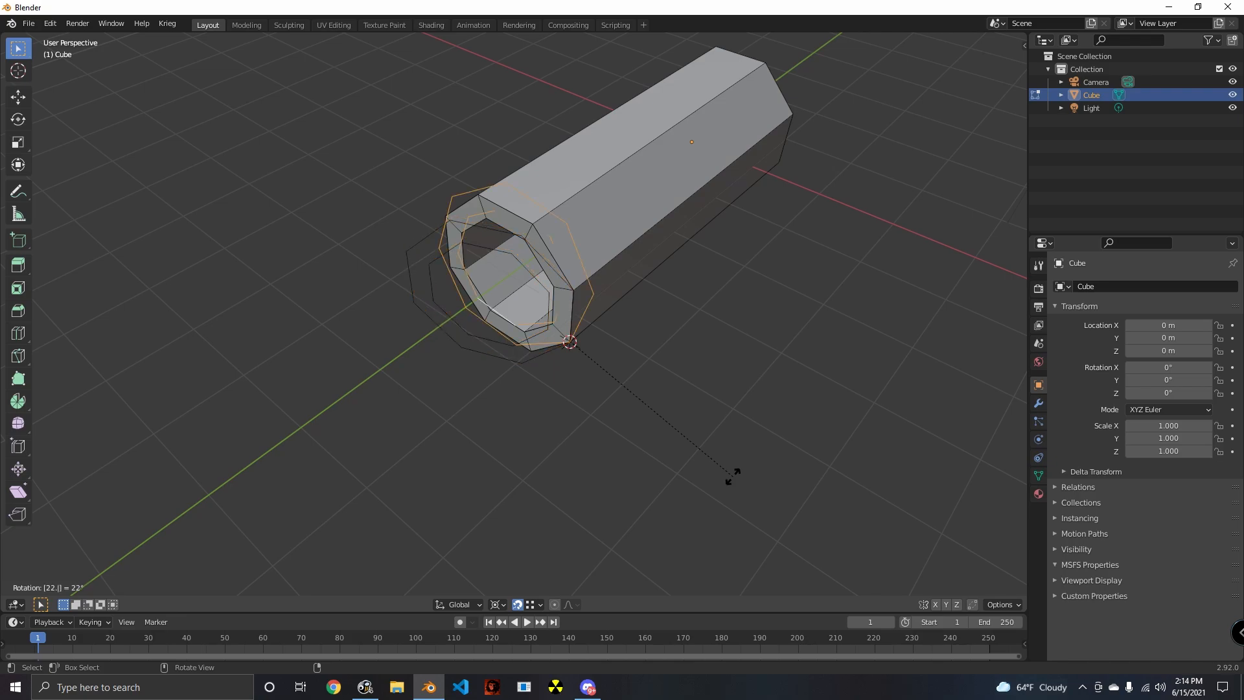
{"action": "key", "text": "minus"}
{"action": "key", "text": "z"}
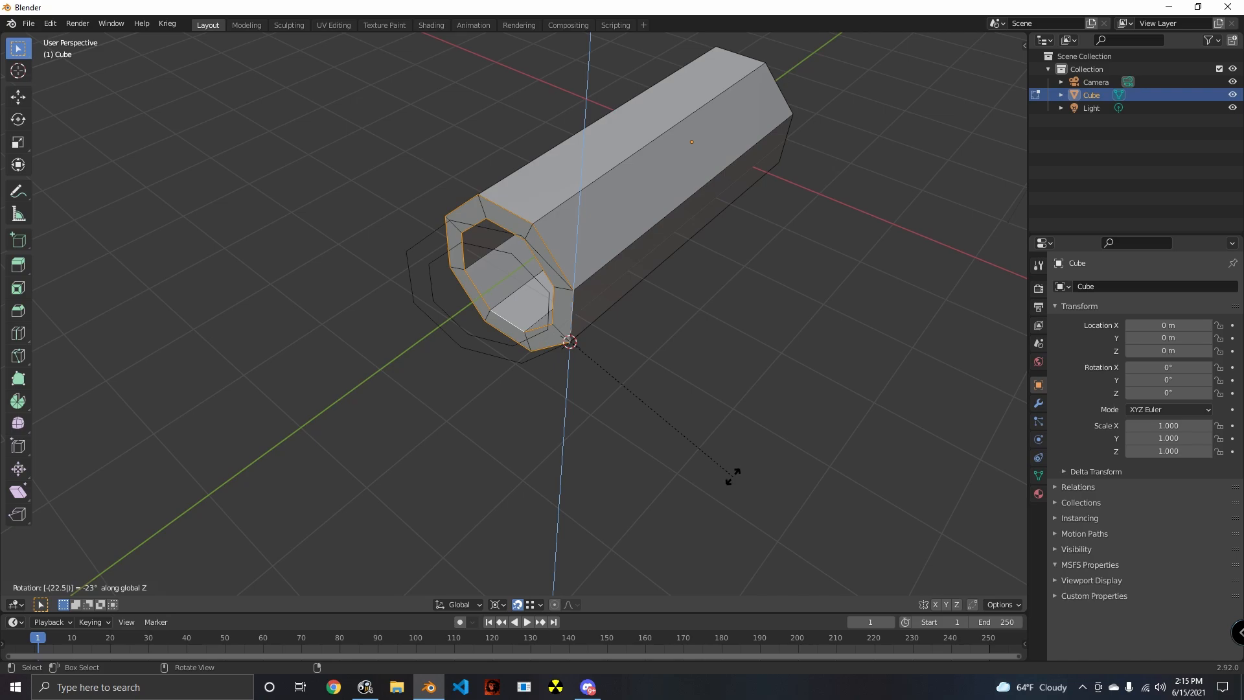
{"action": "key", "text": "minus"}
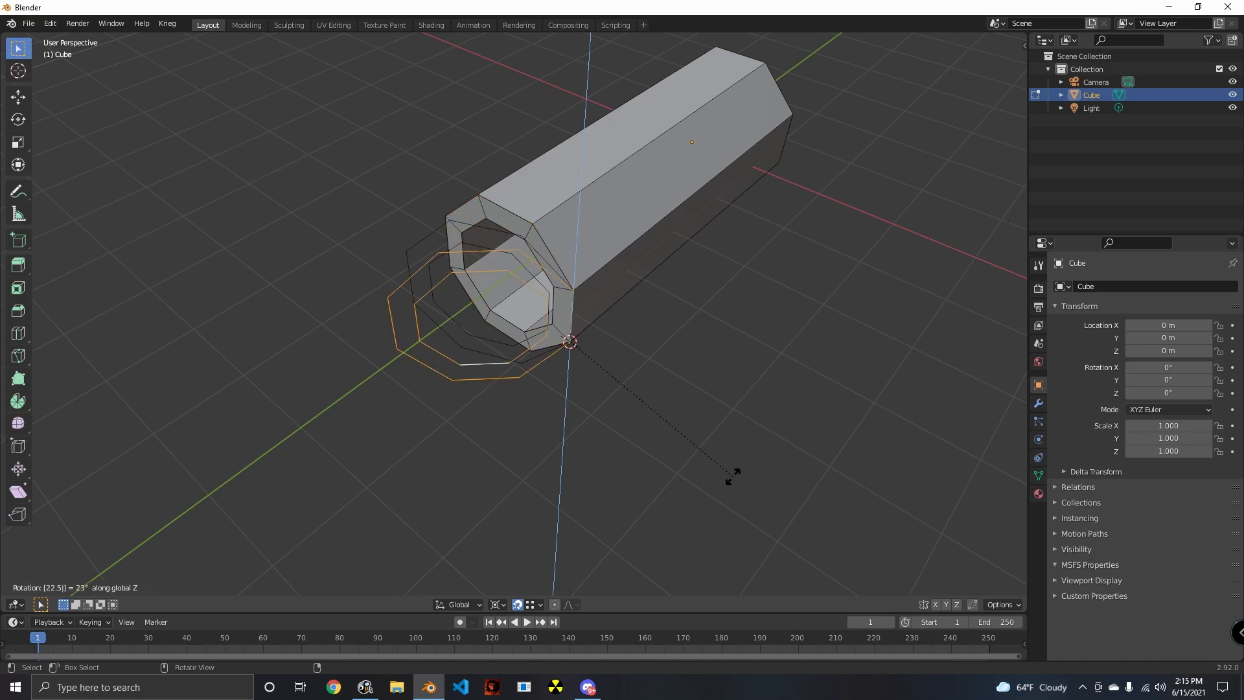
{"action": "key", "text": "Return"}
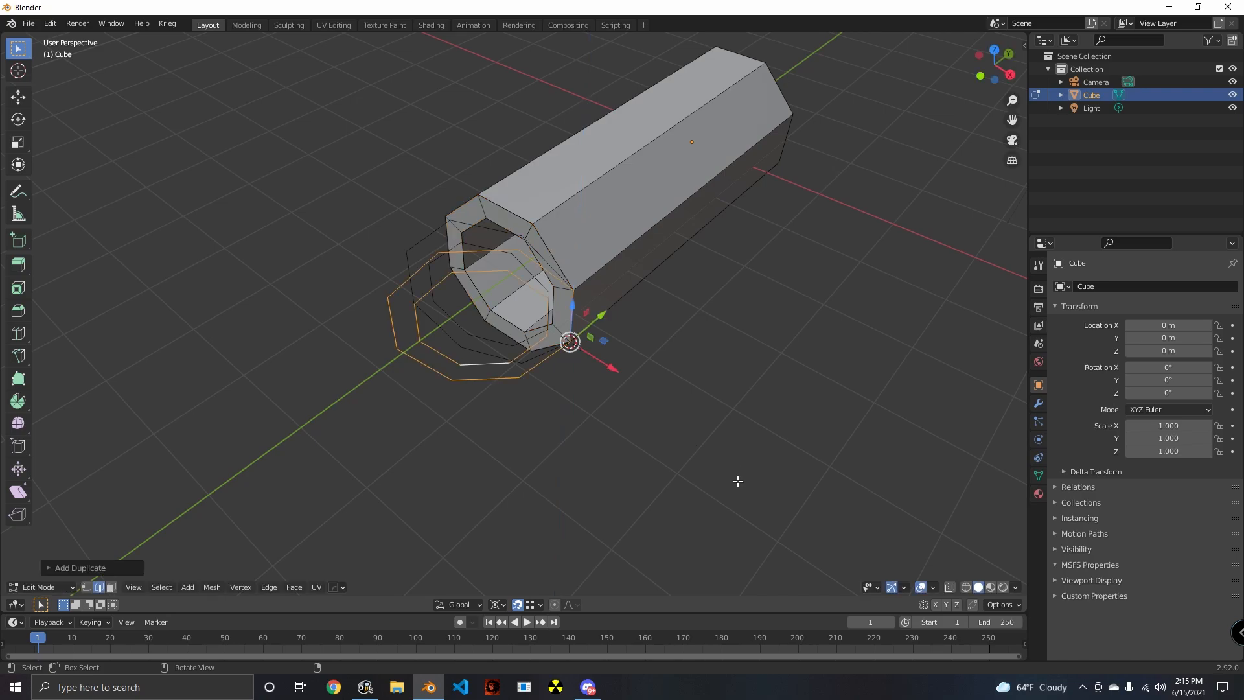
- Add two more copies of the edge loops, each rotated by the same 22.5° increment about the global Z axis
{"action": "key", "text": "r"}
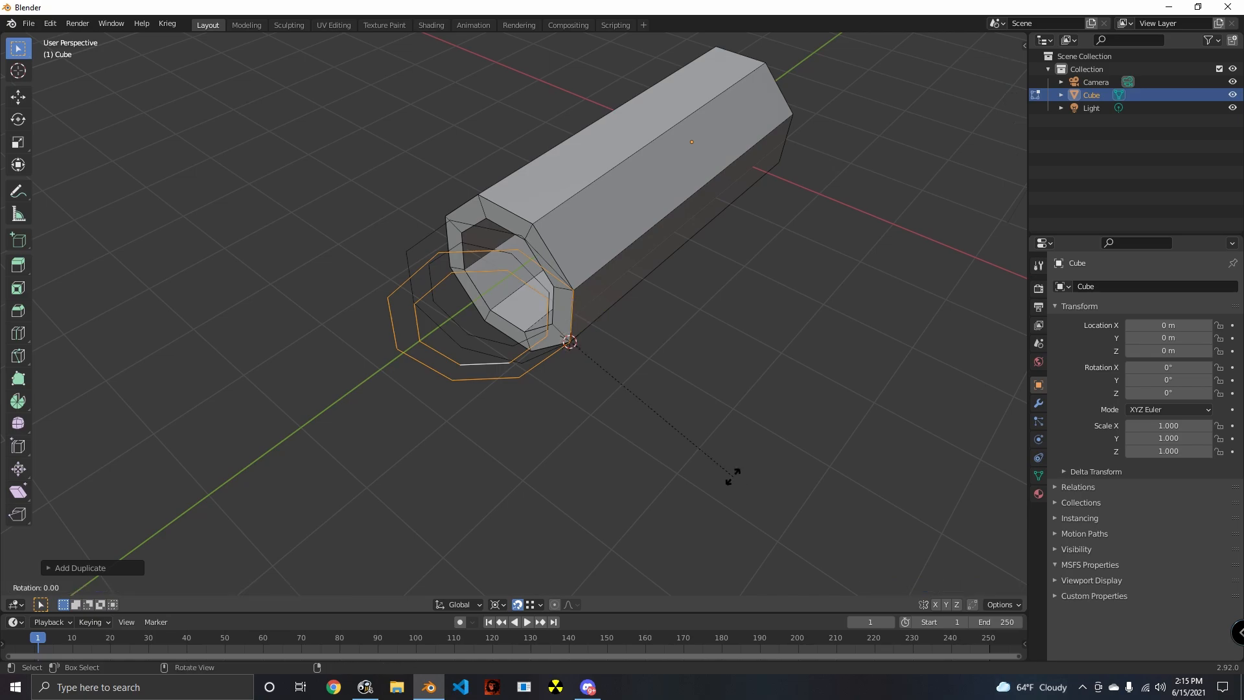
{"action": "type", "text": "z"}
{"action": "type", "text": "22"}
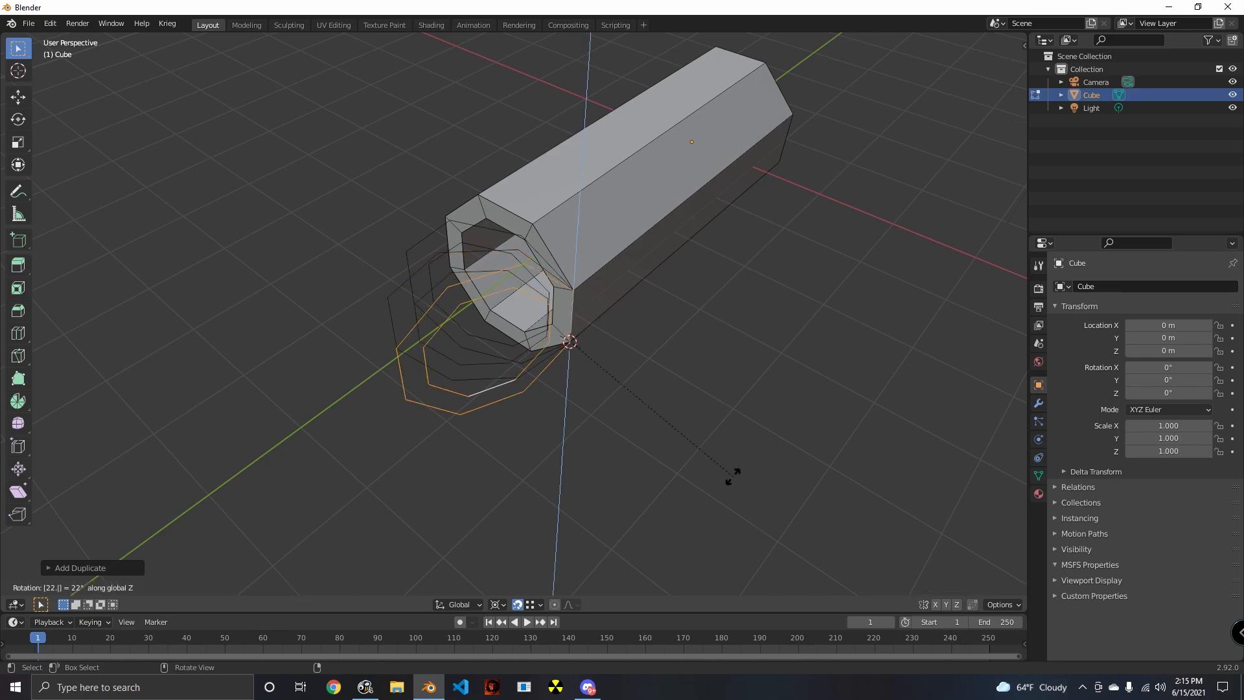
{"action": "key", "text": "Return"}
{"action": "key", "text": "r"}
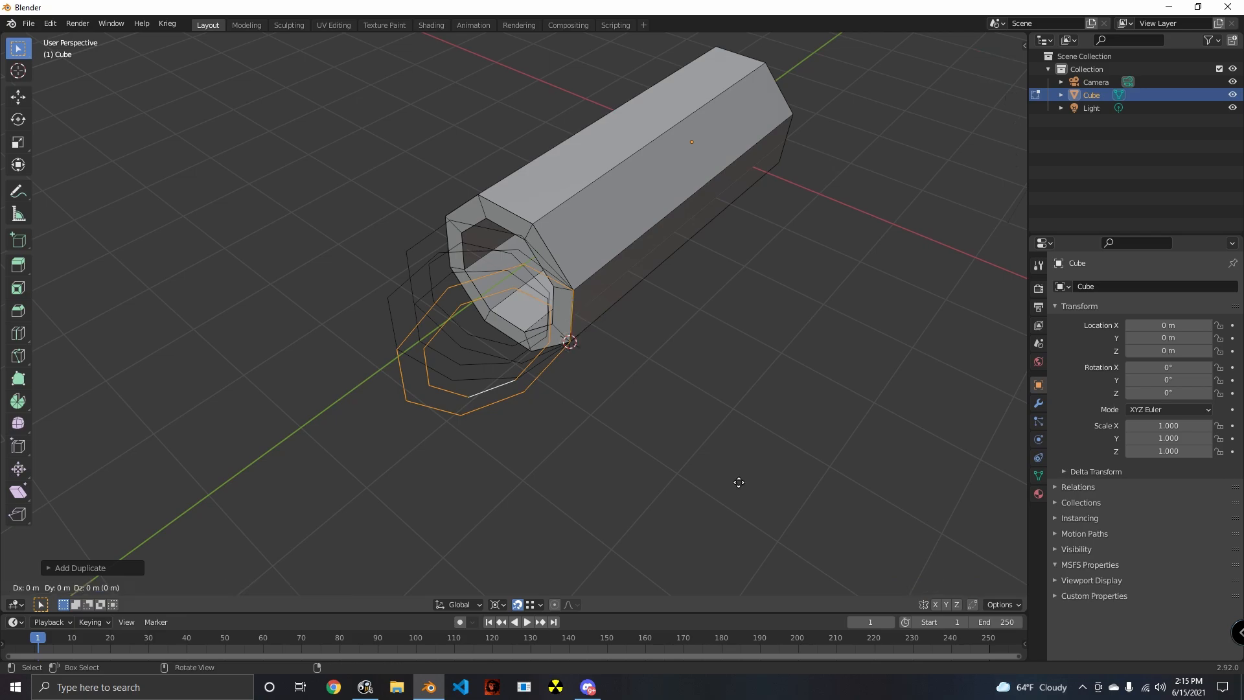
{"action": "type", "text": "z22."}
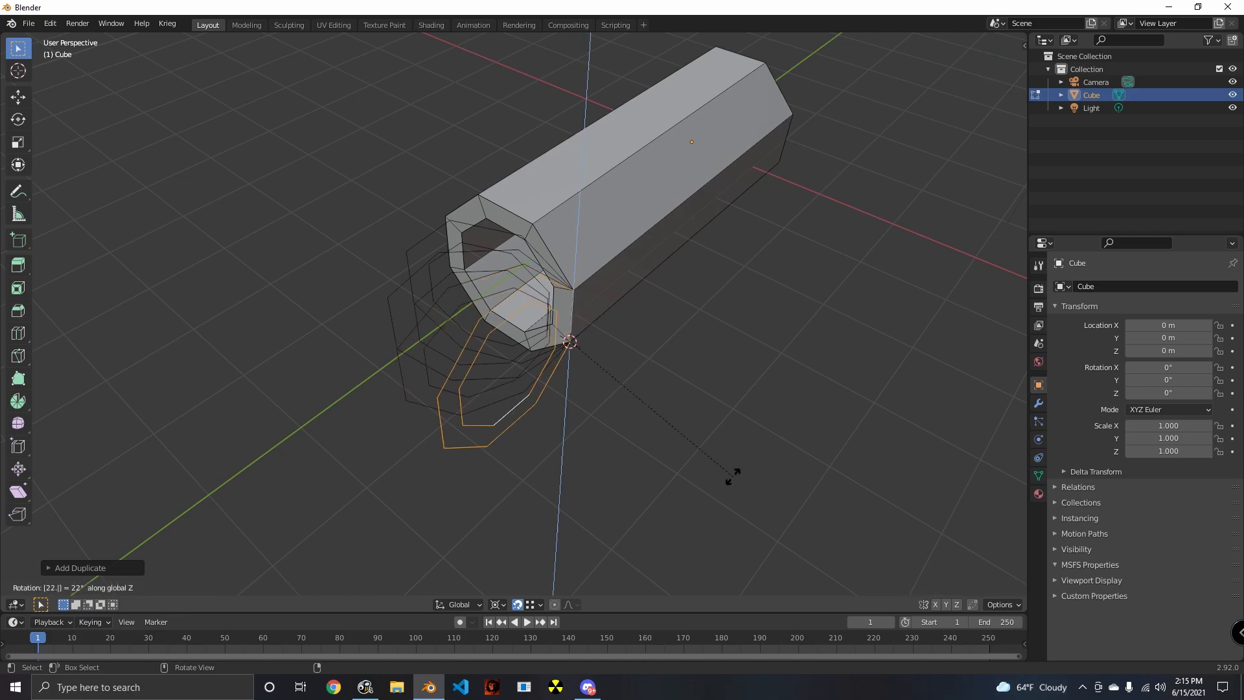
{"action": "key", "text": "Return"}
- Delete the ring of wall faces at the tube's open end
{"action": "middle_click_drag", "start_coordinate": [737, 480], "coordinate": [616, 508]}
{"action": "left_click", "coordinate": [111, 587]}
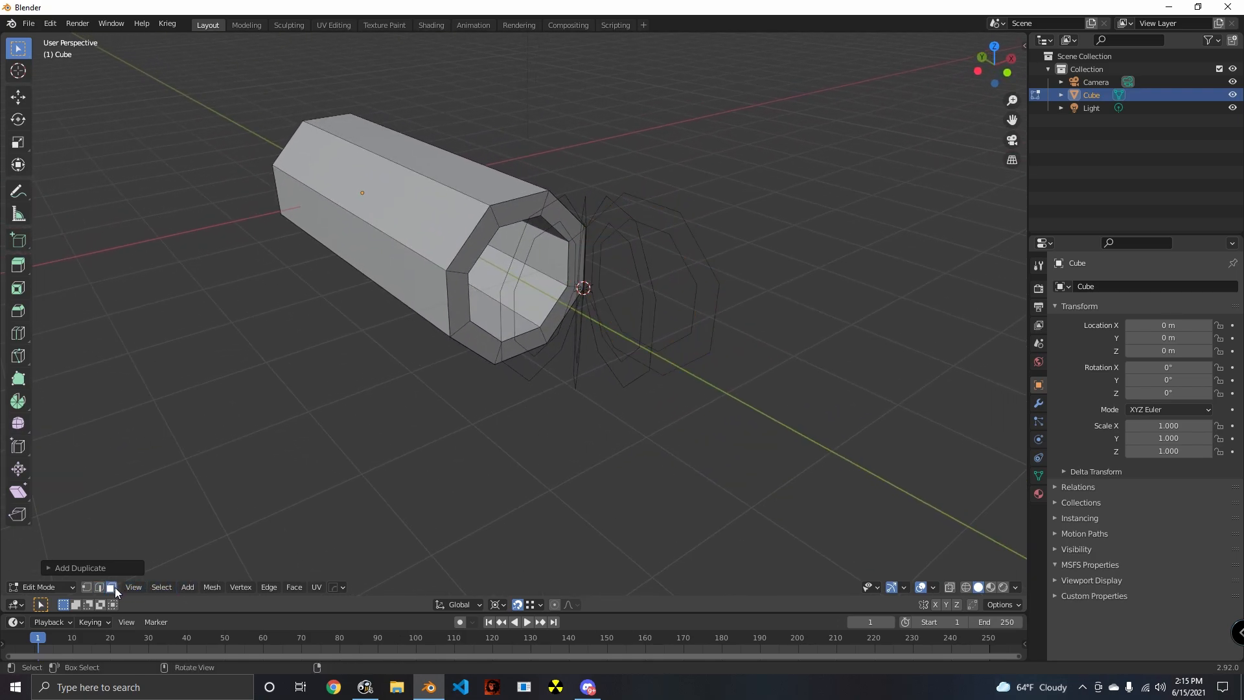
{"action": "left_click", "coordinate": [461, 270], "text": "alt"}
{"action": "key", "text": "x"}
{"action": "left_click", "coordinate": [461, 268]}
- Switch to vertex selection with wireframe display at the tube corner beside the 3D cursor
{"action": "scroll", "coordinate": [379, 344], "scroll_direction": "up", "scroll_amount": 3}
{"action": "middle_click_drag", "start_coordinate": [459, 280], "coordinate": [397, 353], "text": "shift"}
{"action": "middle_click_drag", "start_coordinate": [424, 424], "coordinate": [402, 456], "text": "shift"}
{"action": "middle_click_drag", "start_coordinate": [402, 459], "coordinate": [441, 466]}
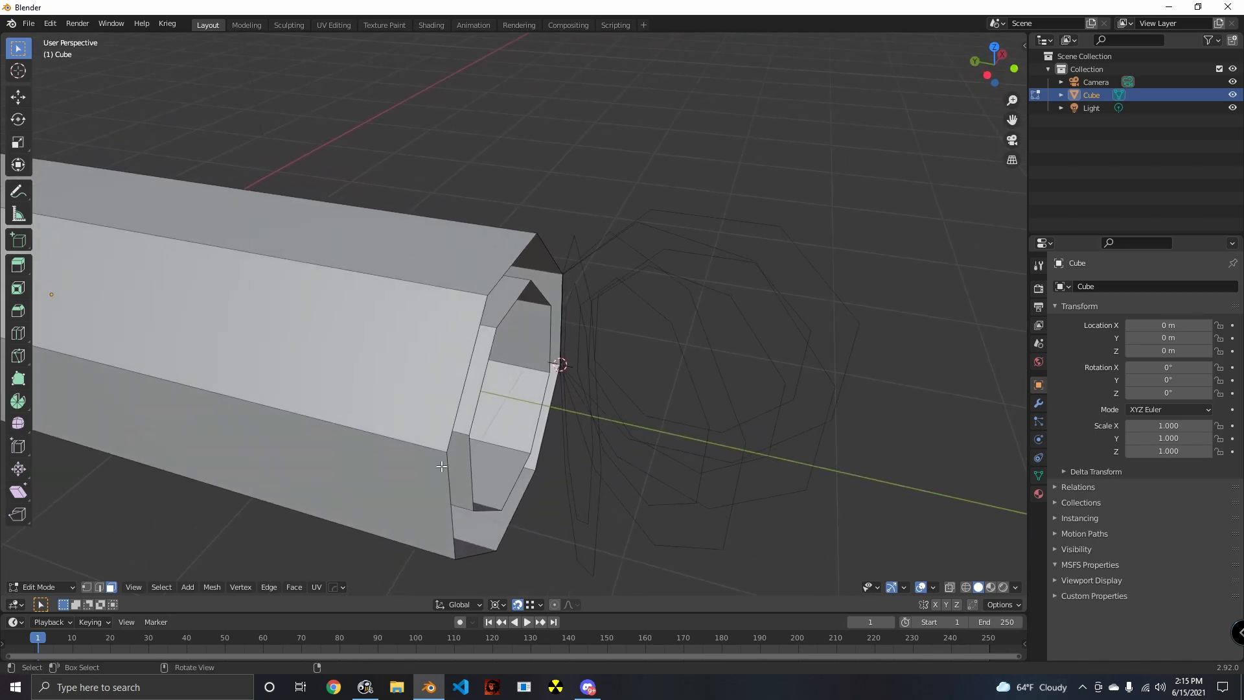
{"action": "left_click", "coordinate": [86, 587]}
{"action": "middle_click_drag", "start_coordinate": [505, 324], "coordinate": [565, 350]}
- Try to pick the stacked vertices individually at the corner directly above the 3D cursor
{"action": "left_click", "coordinate": [570, 350]}
{"action": "left_click", "coordinate": [553, 348]}
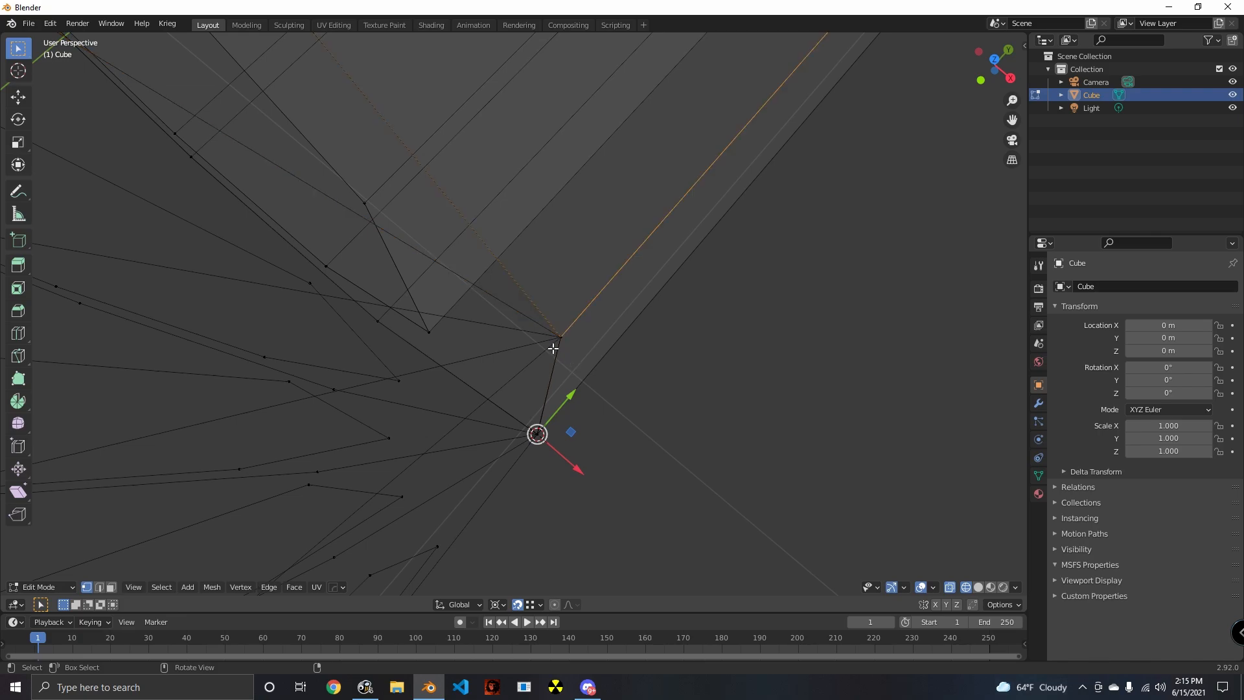
{"action": "left_click", "coordinate": [561, 346]}
{"action": "left_click", "coordinate": [571, 338]}
{"action": "left_click", "coordinate": [571, 340]}
{"action": "left_click", "coordinate": [572, 343]}
{"action": "left_click", "coordinate": [577, 346]}
{"action": "left_click", "coordinate": [566, 350]}
{"action": "left_click", "coordinate": [550, 348]}
{"action": "left_click", "coordinate": [551, 354]}
{"action": "left_click", "coordinate": [557, 356]}
{"action": "left_click", "coordinate": [546, 349]}
{"action": "left_click", "coordinate": [571, 357]}
{"action": "left_click", "coordinate": [575, 346]}
{"action": "left_click", "coordinate": [530, 348]}
{"action": "left_click", "coordinate": [572, 343]}
{"action": "middle_click_drag", "start_coordinate": [609, 438], "coordinate": [589, 439]}
{"action": "left_click", "coordinate": [616, 441]}
- Circle-select all stacked vertices at both ends of the vertical outer edge that passes through the 3D cursor
{"action": "key", "text": "c"}
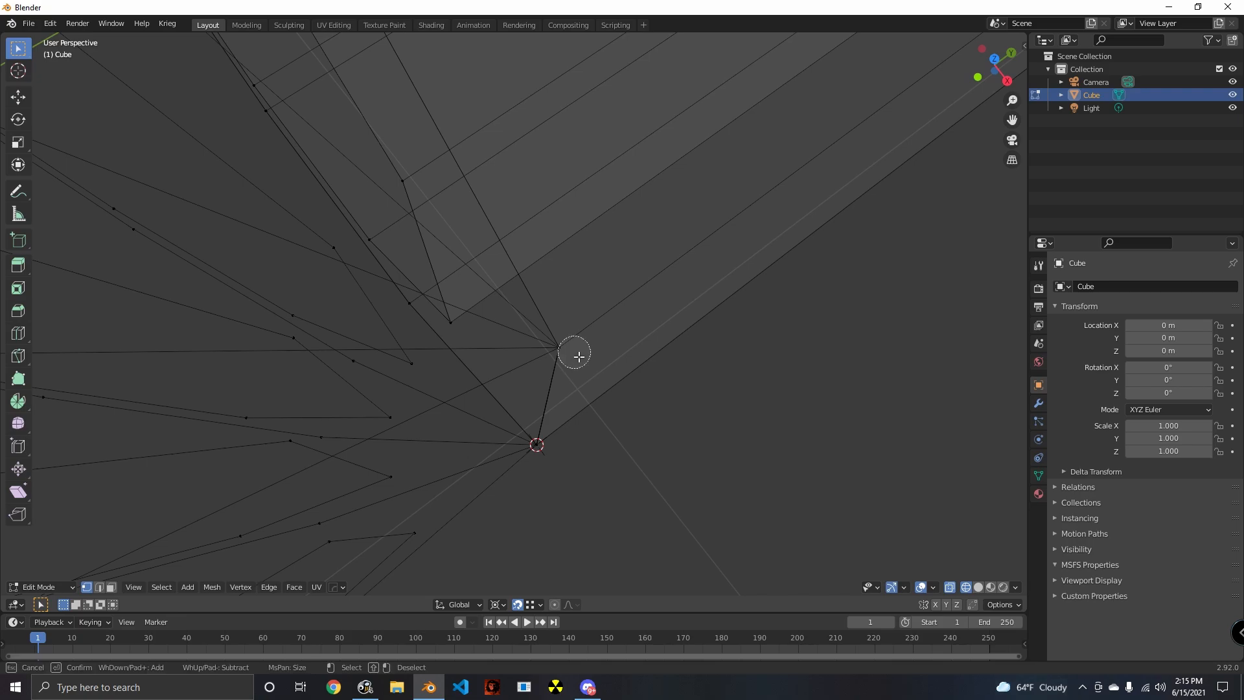
{"action": "left_click", "coordinate": [572, 349]}
{"action": "left_click", "coordinate": [548, 440]}
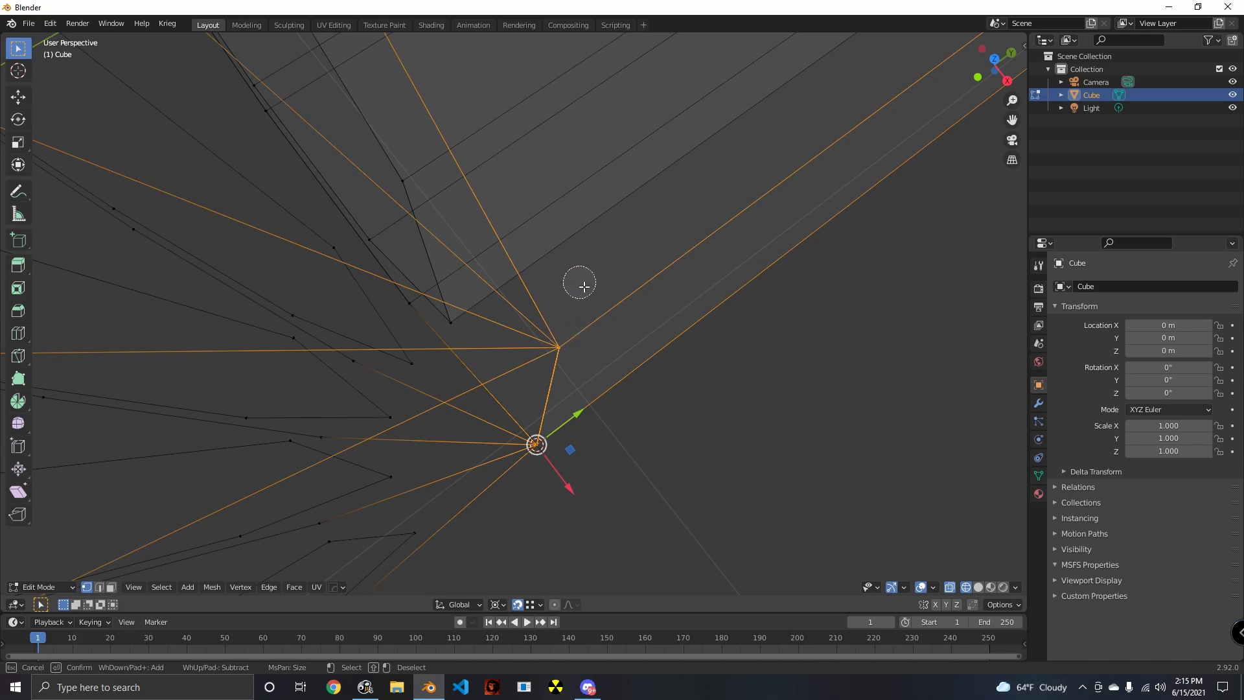
{"action": "key", "text": "Escape"}
- Check the selected stacked corner vertices in solid and wireframe shading
{"action": "key", "text": "shift+z"}
{"action": "key", "text": "shift+z"}
{"action": "key", "text": "shift+z"}
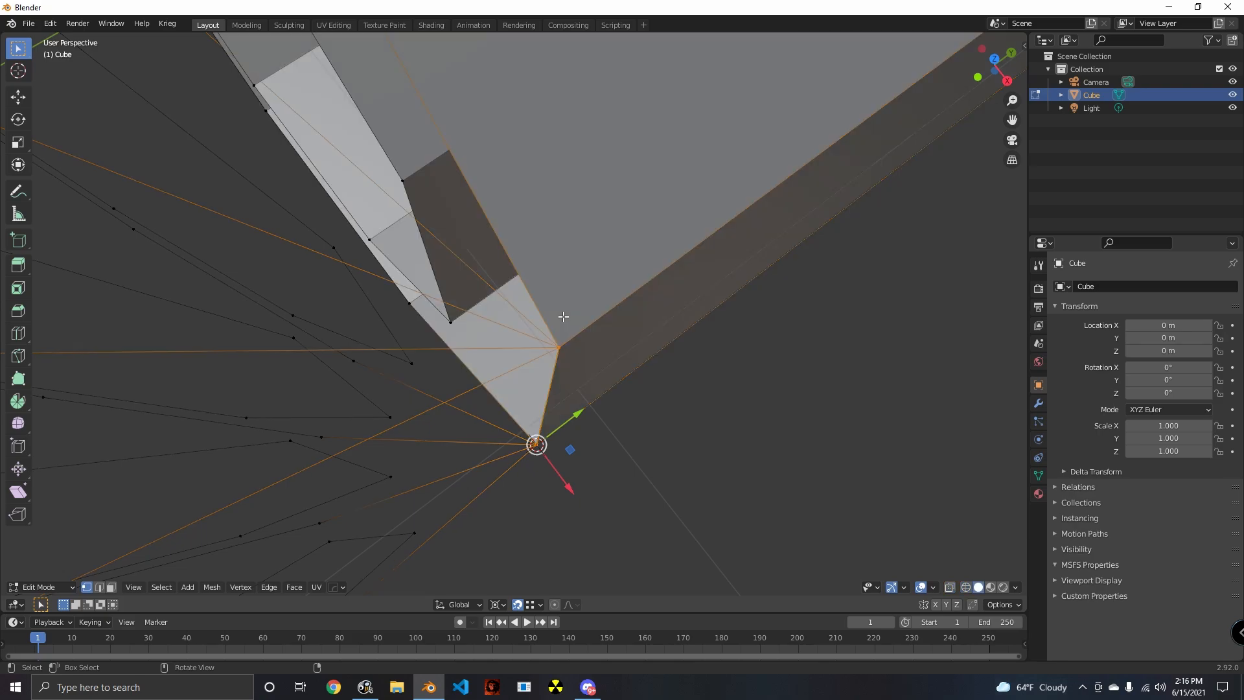
{"action": "key", "text": "shift+z"}
{"action": "key", "text": "c"}
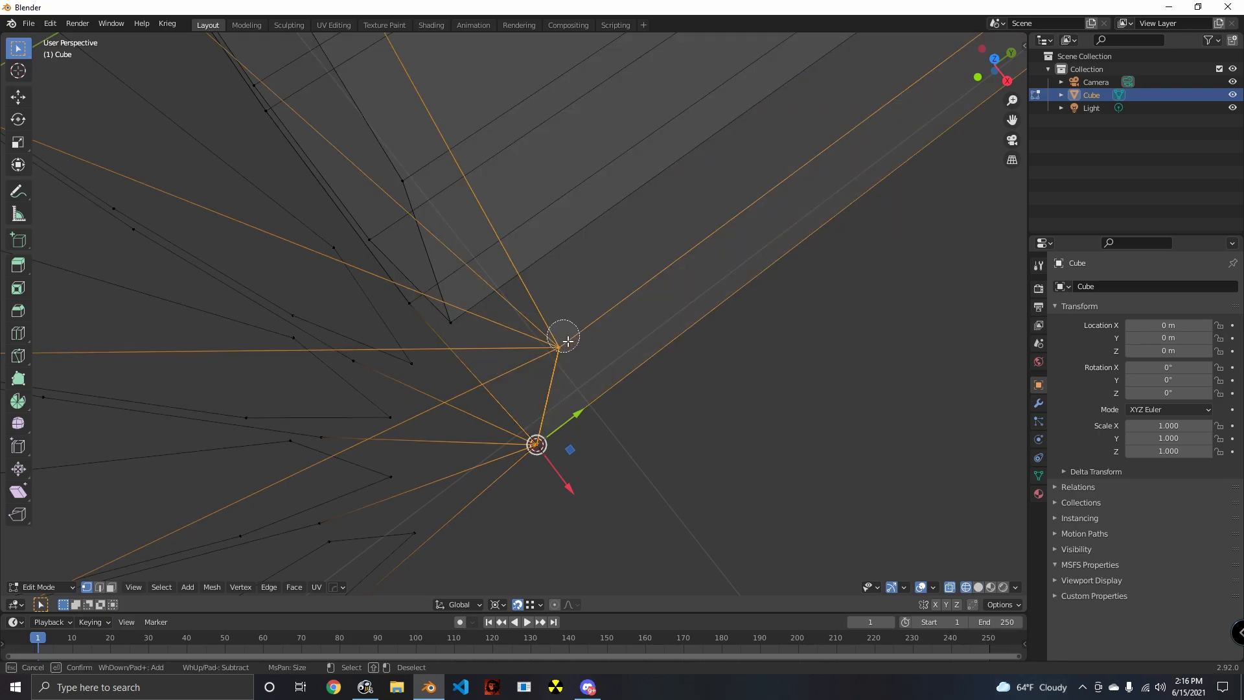
{"action": "key", "text": "Escape"}
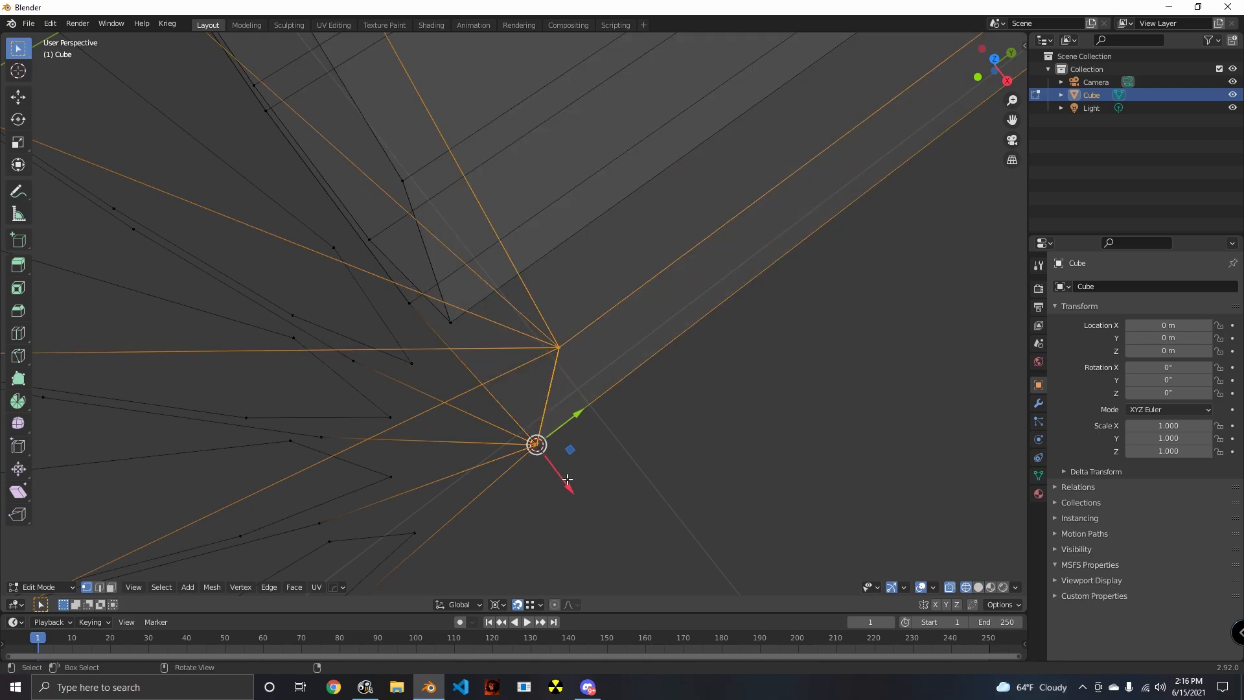
{"action": "key", "text": "c"}
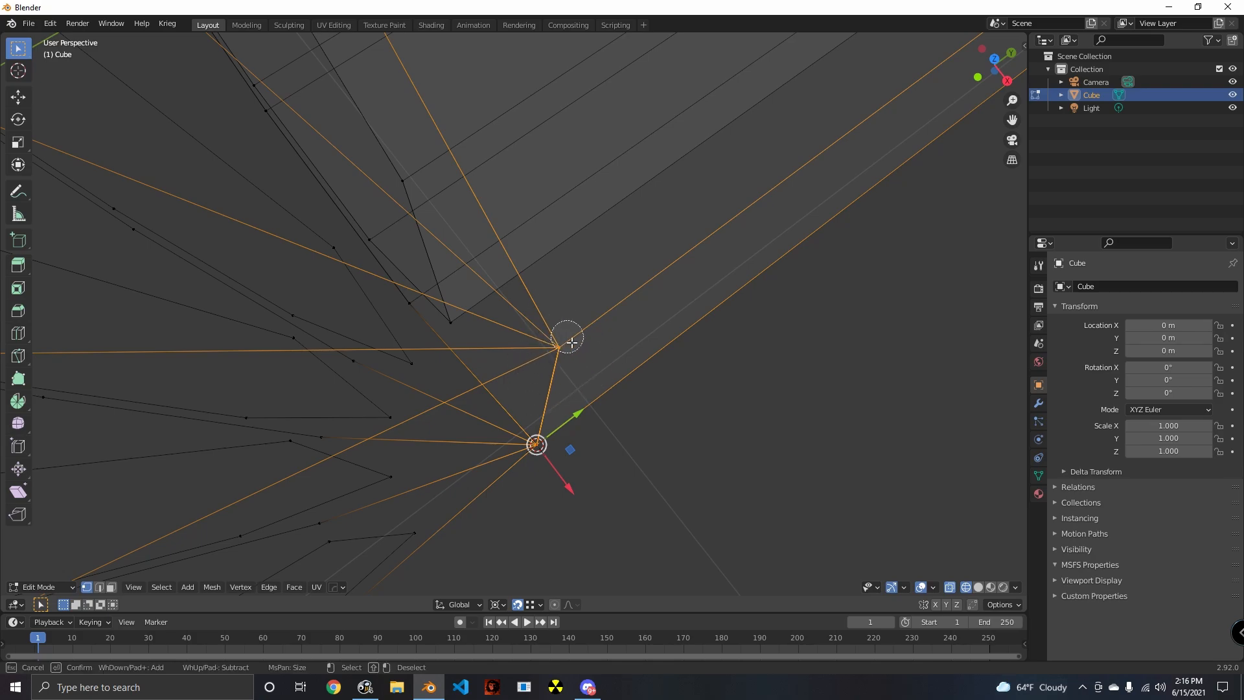
{"action": "key", "text": "Escape"}
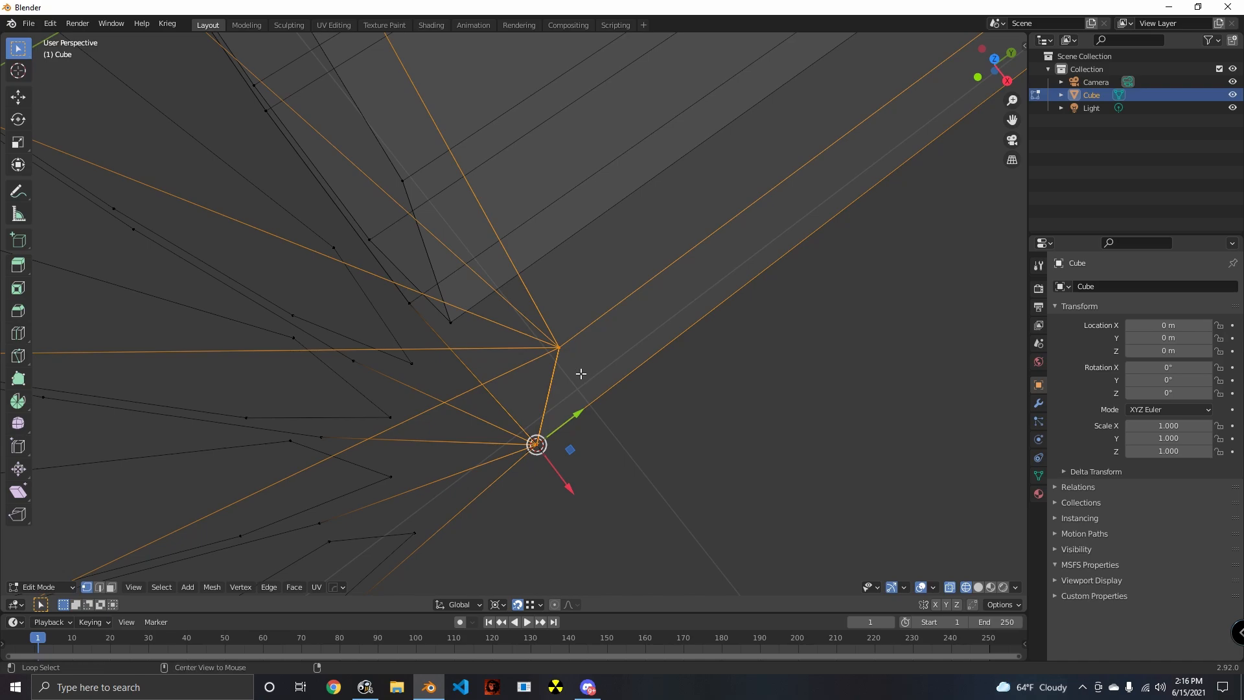
- Merge the selected stacked corner vertices at the 3D cursor by distance and return the viewport to solid shading
{"action": "key", "text": "alt+m"}
{"action": "key", "text": "m"}
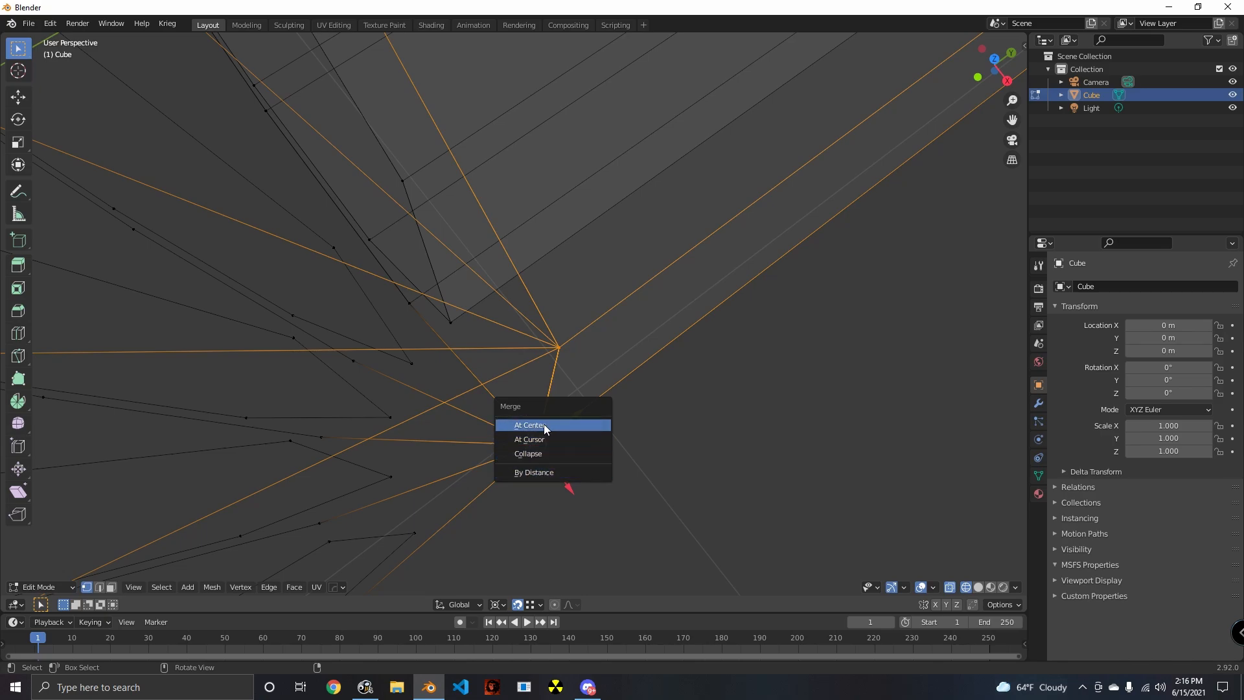
{"action": "left_click", "coordinate": [546, 477]}
{"action": "middle_click_drag", "start_coordinate": [595, 483], "coordinate": [605, 449]}
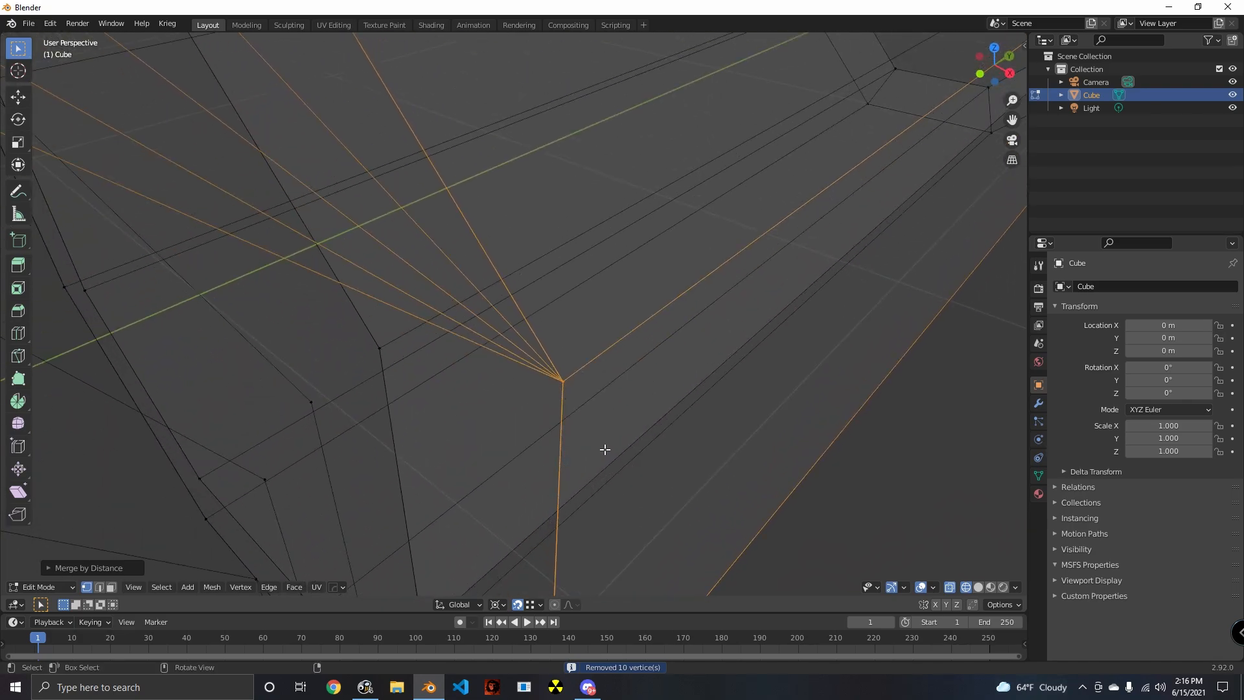
{"action": "scroll", "coordinate": [605, 449], "scroll_direction": "down", "scroll_amount": 3}
{"action": "left_click", "coordinate": [547, 349]}
{"action": "scroll", "coordinate": [583, 442], "scroll_direction": "down", "scroll_amount": 2}
{"action": "middle_click_drag", "start_coordinate": [567, 486], "coordinate": [687, 449], "text": "shift"}
{"action": "left_click", "coordinate": [531, 421]}
{"action": "key", "text": "shift+z"}
{"action": "scroll", "coordinate": [676, 463], "scroll_direction": "down", "scroll_amount": 5}
{"action": "left_click", "coordinate": [575, 445]}
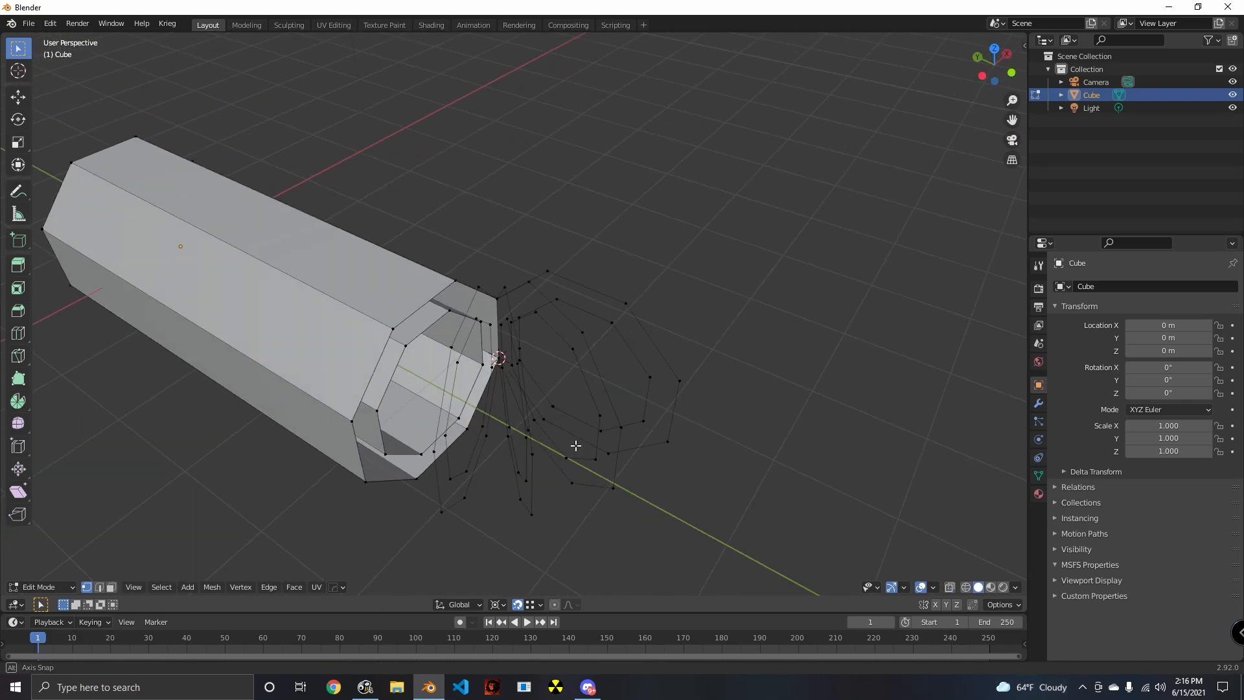
- Bridge the tube's inner end loop to the first rotated inner loop of the bend
{"action": "scroll", "coordinate": [576, 444], "scroll_direction": "up", "scroll_amount": 3}
{"action": "middle_click_drag", "start_coordinate": [595, 439], "coordinate": [533, 444]}
{"action": "left_click", "coordinate": [686, 430], "text": "alt"}
{"action": "left_click", "coordinate": [422, 445], "text": "alt+shift"}
{"action": "key", "text": "ctrl+e"}
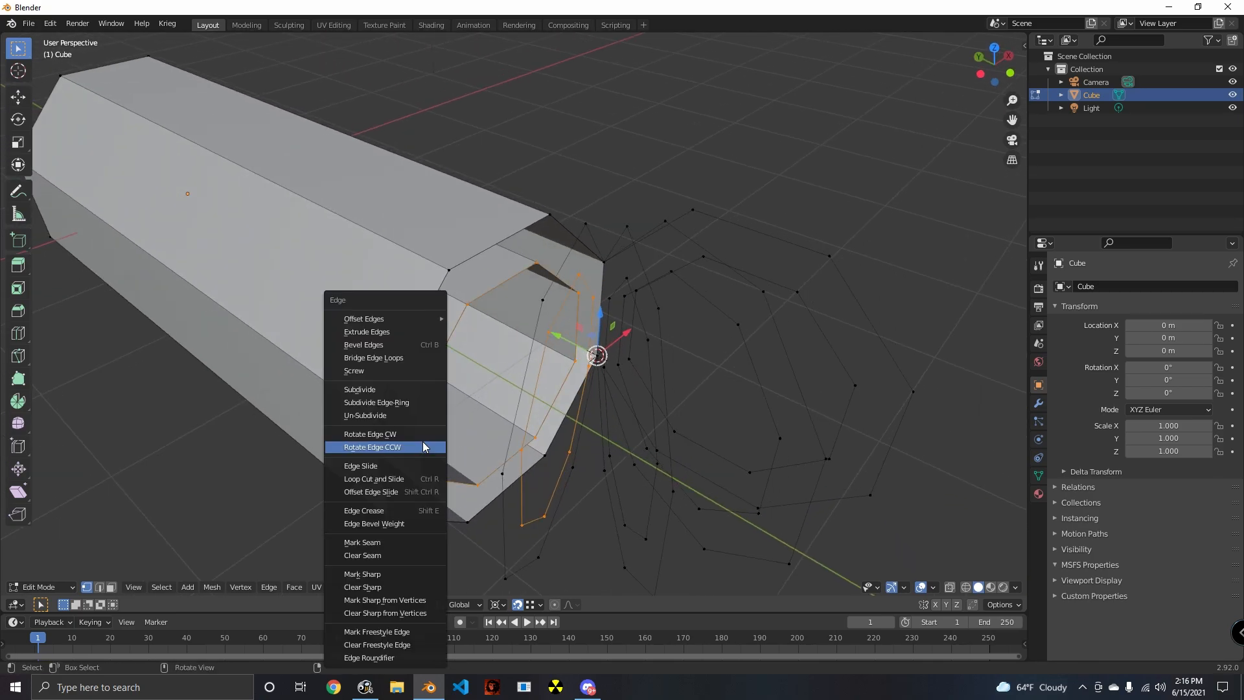
{"action": "left_click", "coordinate": [392, 362]}
{"action": "middle_click_drag", "start_coordinate": [393, 365], "coordinate": [541, 465]}
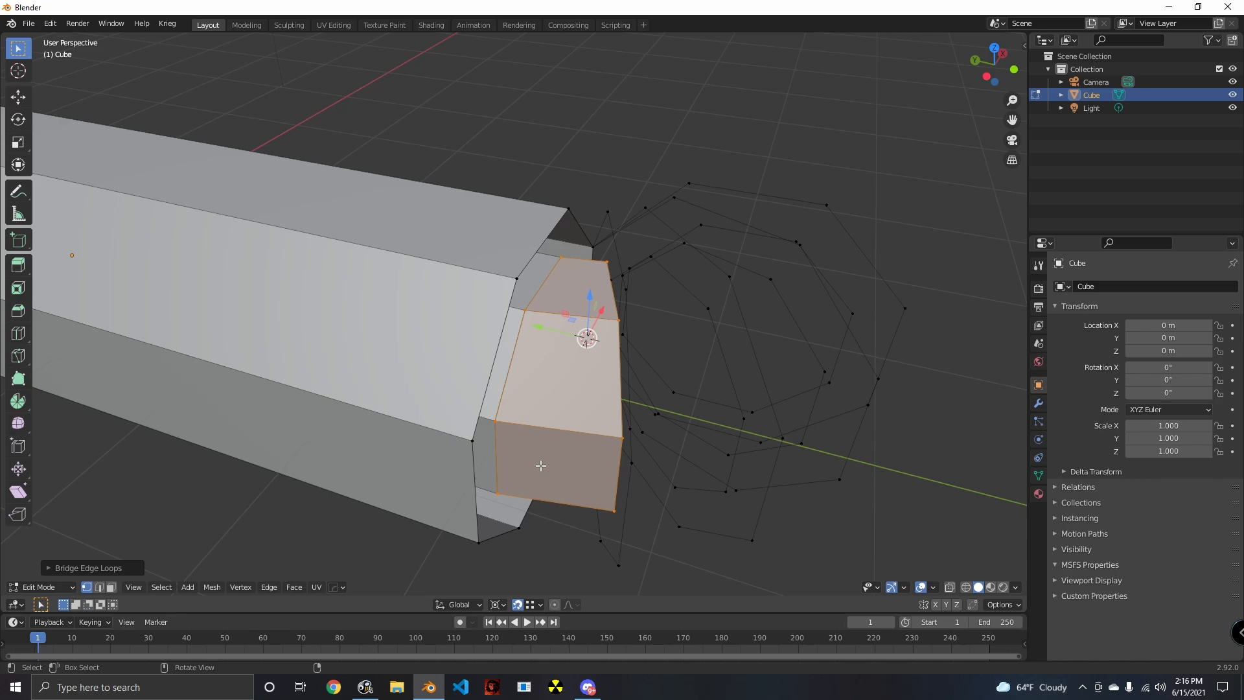
- Bridge the first rotated inner edge loop to the second one around the 3D cursor
{"action": "left_click", "coordinate": [503, 409], "text": "alt+shift"}
{"action": "middle_click_drag", "start_coordinate": [702, 494], "coordinate": [469, 492]}
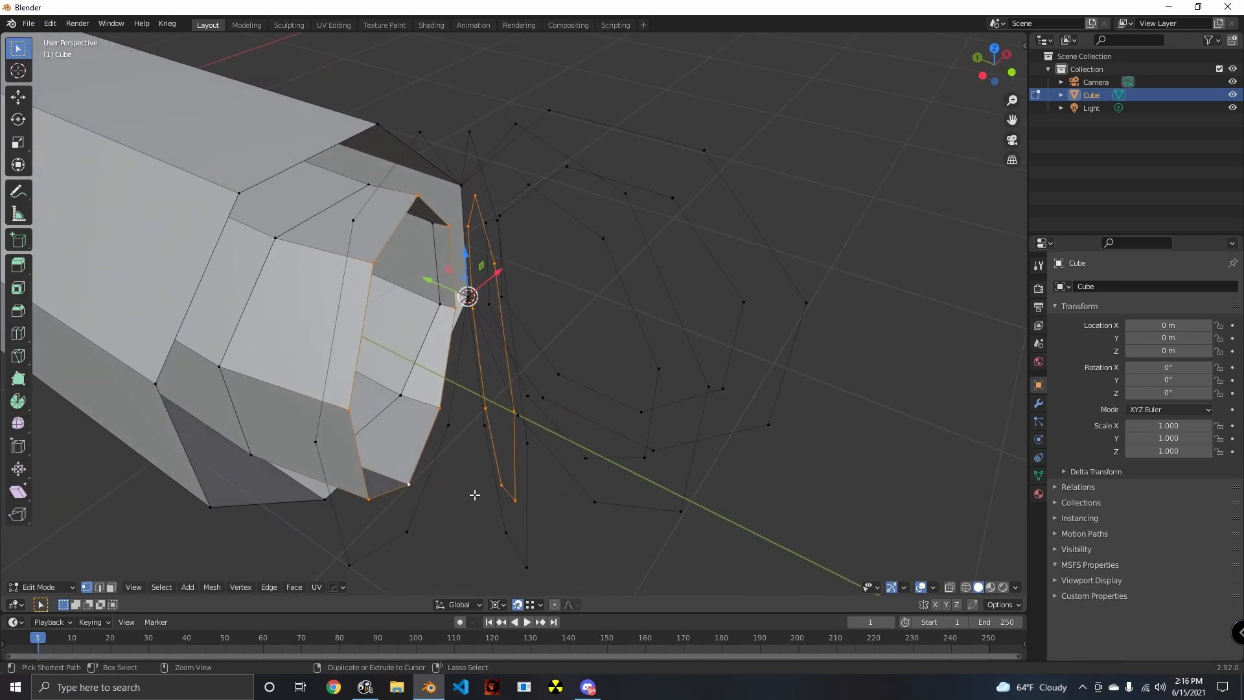
{"action": "key", "text": "ctrl+e"}
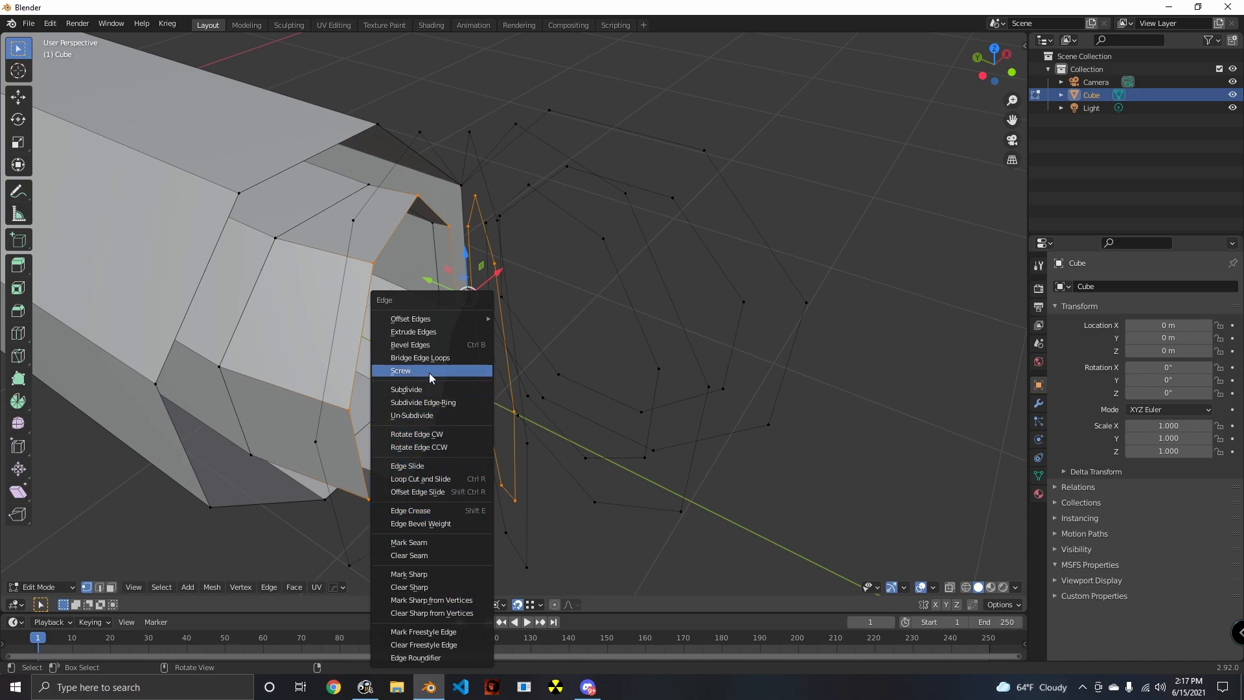
{"action": "left_click", "coordinate": [420, 358]}
{"action": "middle_click_drag", "start_coordinate": [467, 428], "coordinate": [484, 446]}
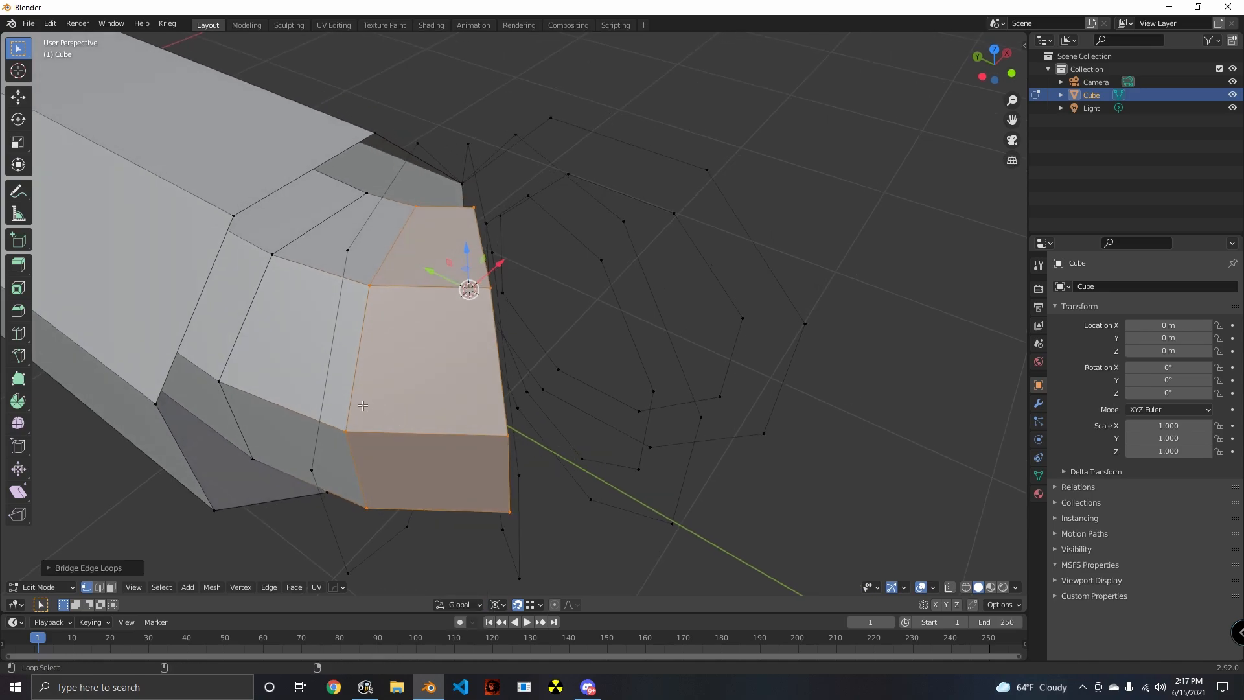
- Bridge the second rotated inner edge loop to the third one along the bend
{"action": "left_click", "coordinate": [509, 464], "text": "alt"}
{"action": "middle_click_drag", "start_coordinate": [555, 464], "coordinate": [574, 436]}
{"action": "left_click", "coordinate": [560, 466], "text": "alt+shift"}
{"action": "key", "text": "ctrl+e"}
{"action": "left_click", "coordinate": [484, 353]}
{"action": "key", "text": "ctrl+z"}
- Bridge the third rotated inner edge loop to the last one, completing the bend's inner wall
{"action": "left_click", "coordinate": [577, 462], "text": "alt+shift"}
{"action": "key", "text": "ctrl+e"}
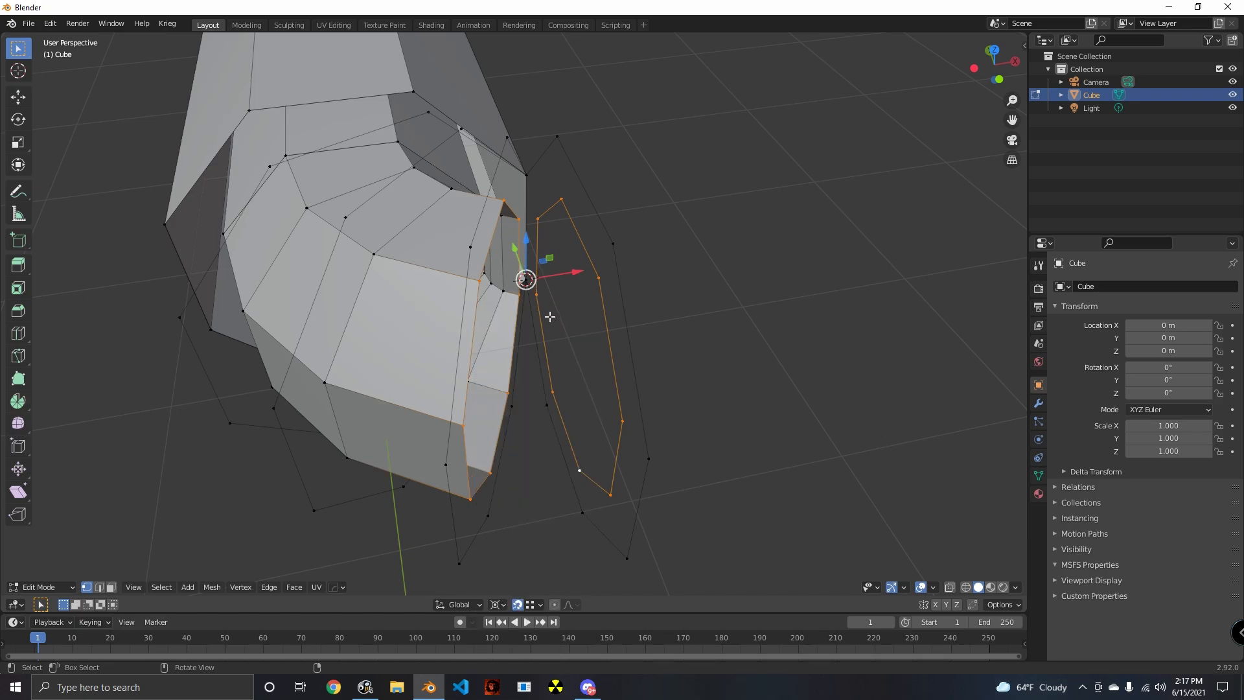
{"action": "key", "text": "ctrl+e"}
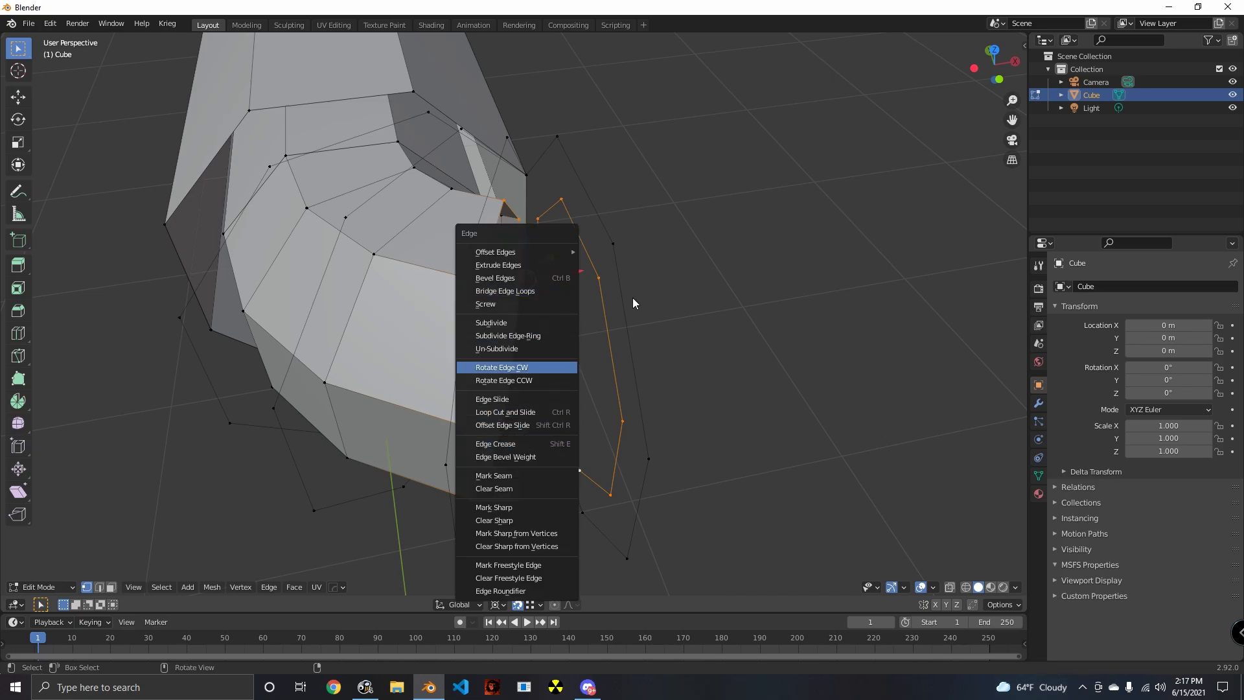
{"action": "key", "text": "ctrl+e"}
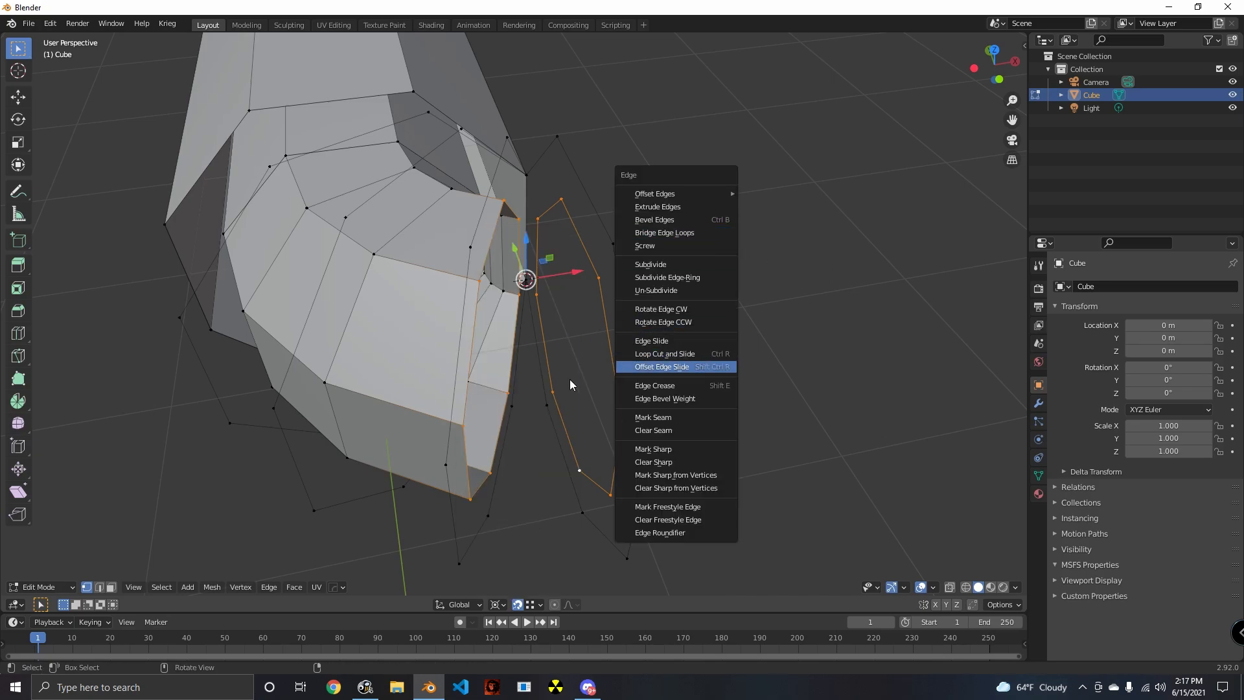
{"action": "key", "text": "ctrl+e"}
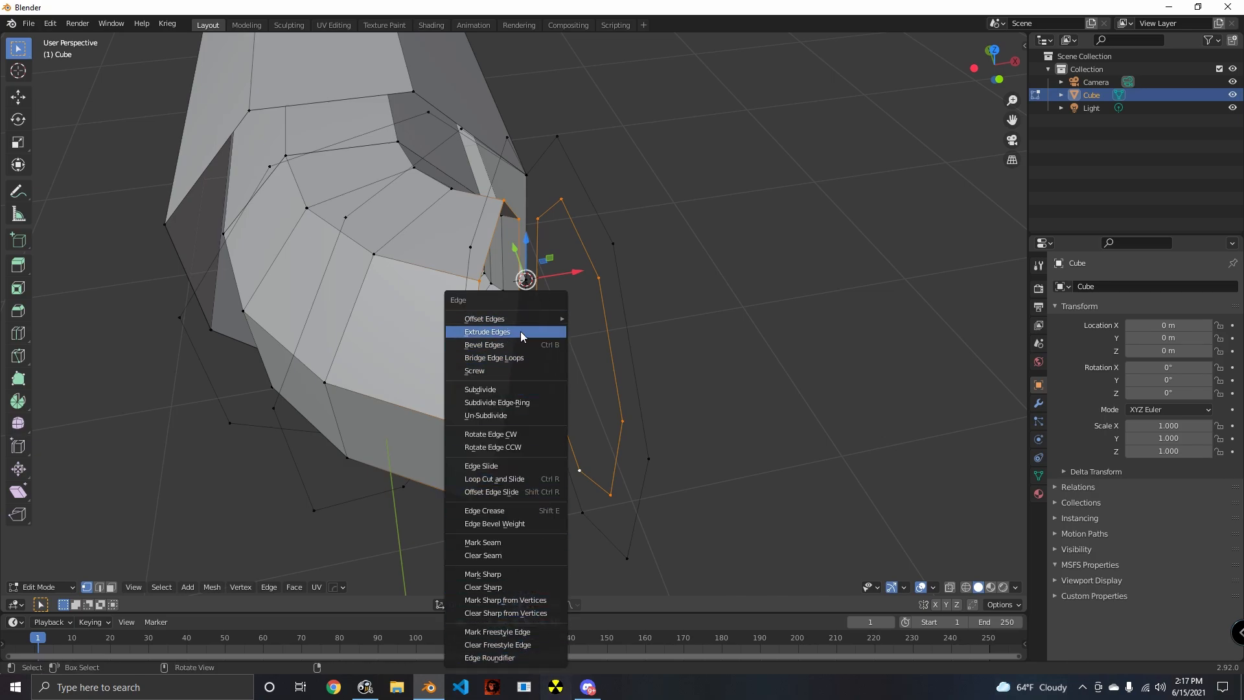
{"action": "left_click", "coordinate": [503, 331]}
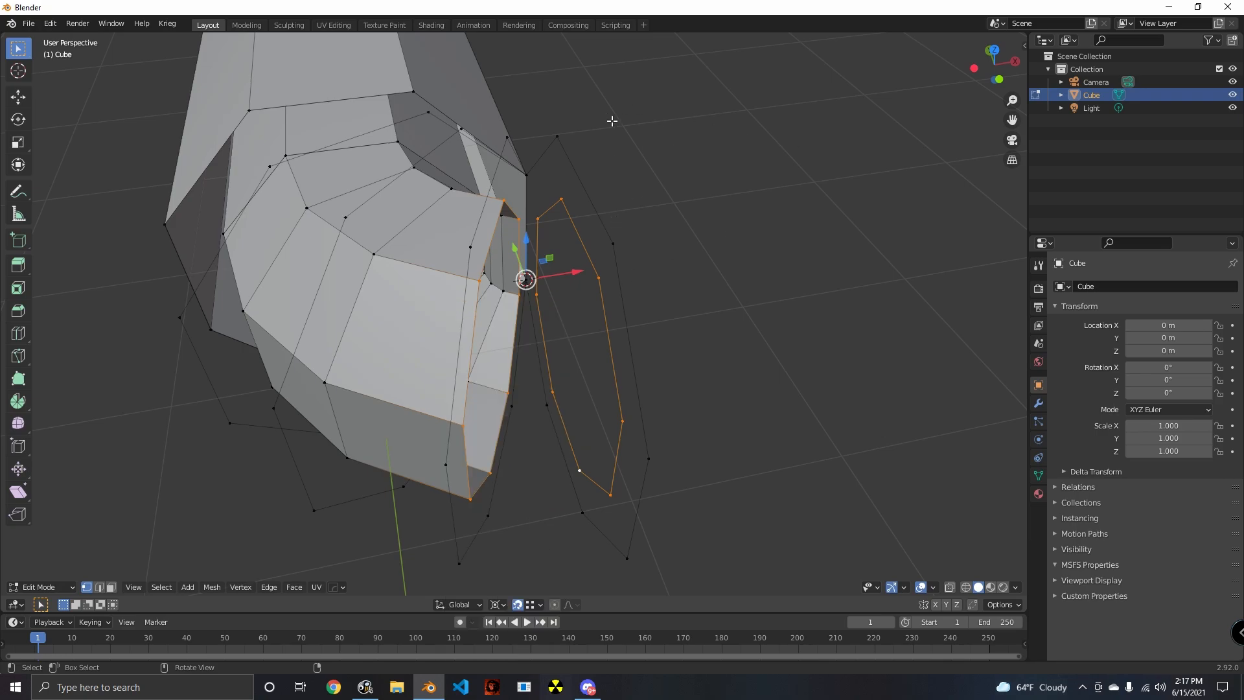
{"action": "key", "text": "ctrl+e"}
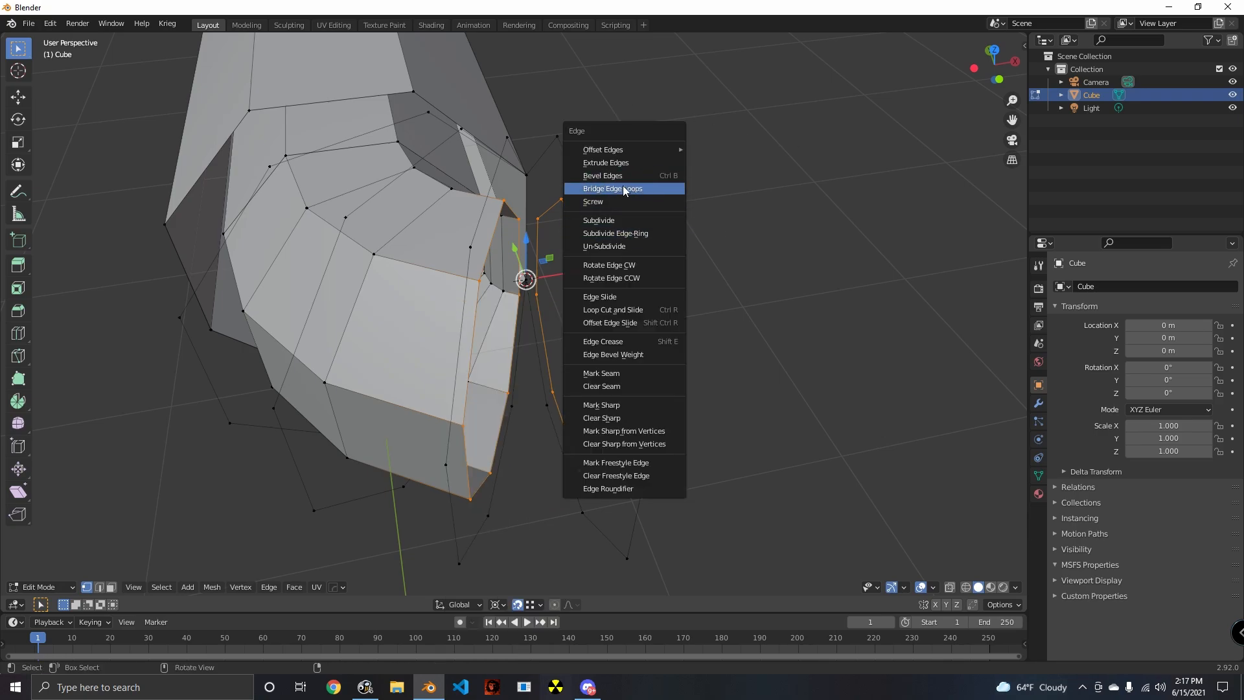
{"action": "left_click", "coordinate": [634, 195]}
- Try to select the tube's outer end loop and its neighbouring rotated outer loop
{"action": "middle_click_drag", "start_coordinate": [623, 255], "coordinate": [417, 234]}
{"action": "left_click", "coordinate": [396, 239], "text": "alt"}
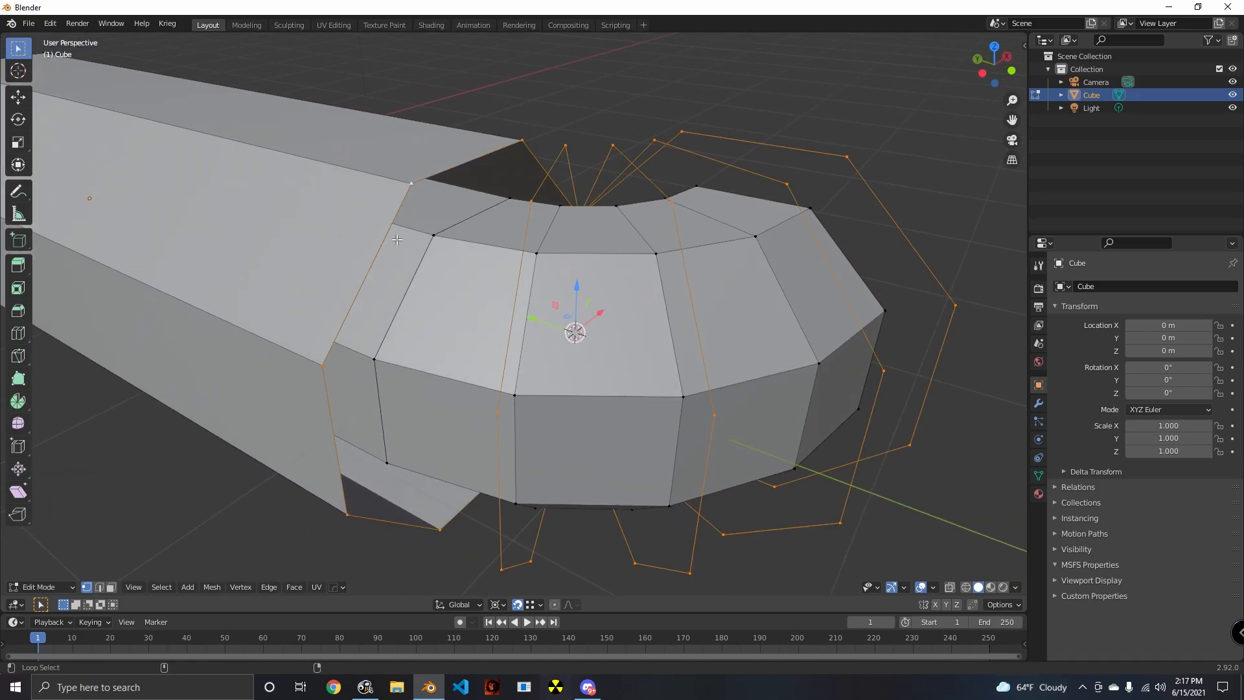
{"action": "left_click", "coordinate": [510, 263]}
{"action": "left_click", "coordinate": [395, 224], "text": "alt"}
{"action": "left_click", "coordinate": [508, 264]}
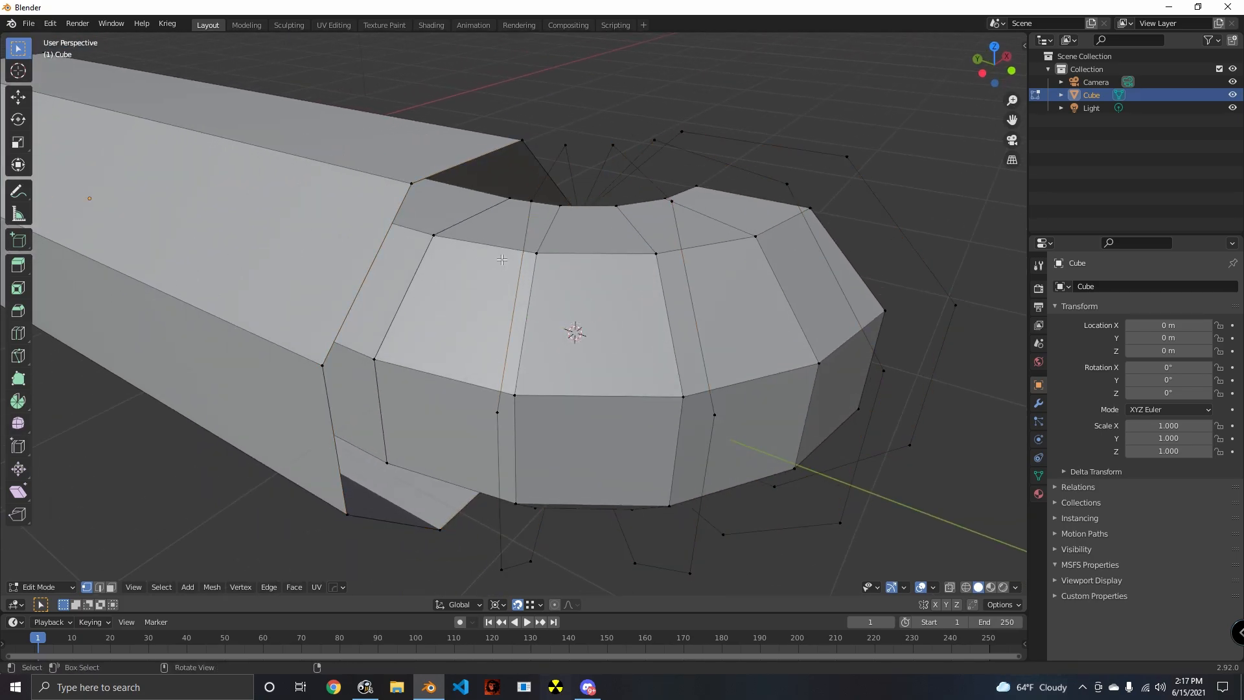
- Fill the gaps between the outer loops with faces around the merged pivot edge to close the bend's outer wall
{"action": "middle_click_drag", "start_coordinate": [508, 266], "coordinate": [615, 311]}
{"action": "left_click", "coordinate": [555, 285], "text": "alt"}
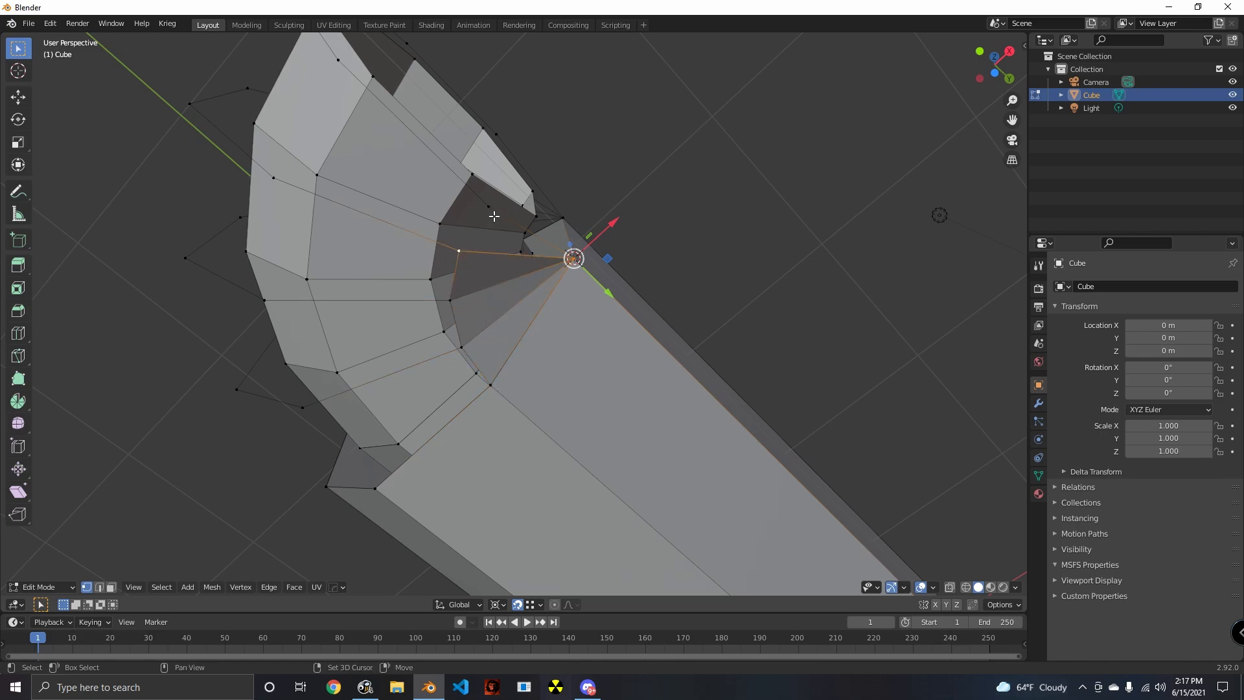
{"action": "left_click", "coordinate": [574, 259]}
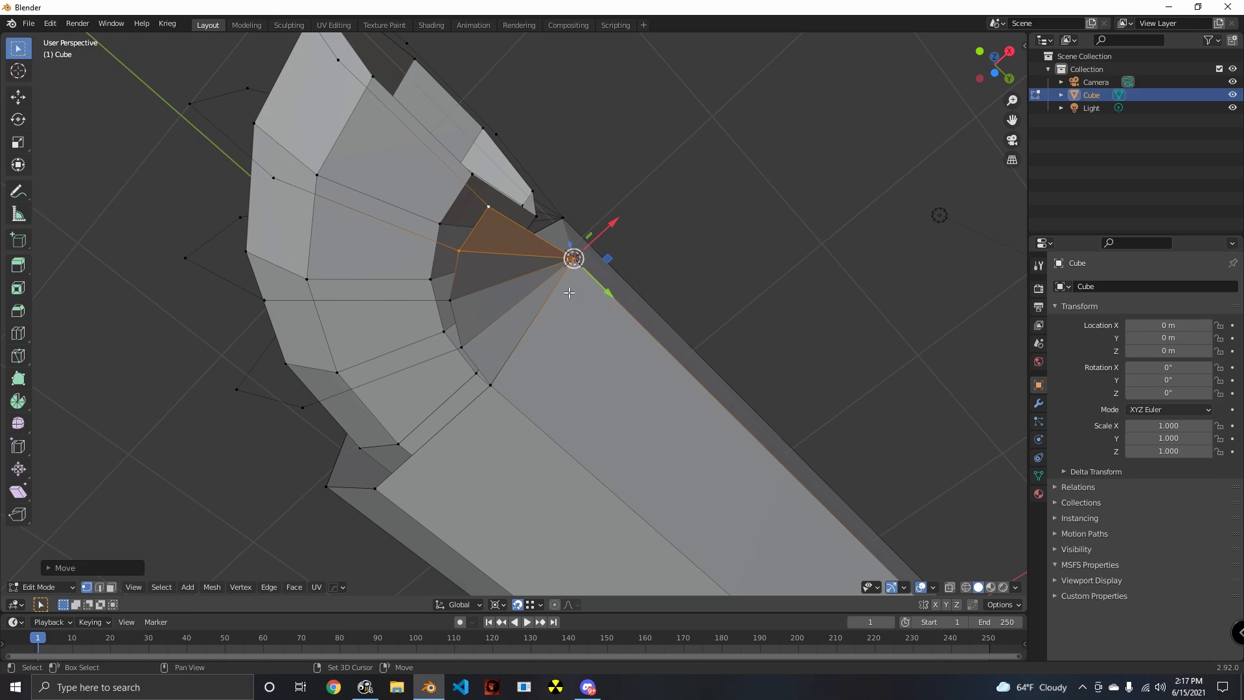
{"action": "mouse_move", "coordinate": [569, 293]}
{"action": "middle_mouse_down"}
{"action": "mouse_move", "coordinate": [531, 337]}
{"action": "mouse_move", "coordinate": [403, 364]}
{"action": "mouse_move", "coordinate": [436, 408]}
{"action": "mouse_move", "coordinate": [504, 422]}
{"action": "mouse_move", "coordinate": [461, 414]}
{"action": "mouse_move", "coordinate": [527, 472]}
{"action": "mouse_move", "coordinate": [541, 370]}
{"action": "mouse_move", "coordinate": [574, 316]}
{"action": "middle_mouse_up"}
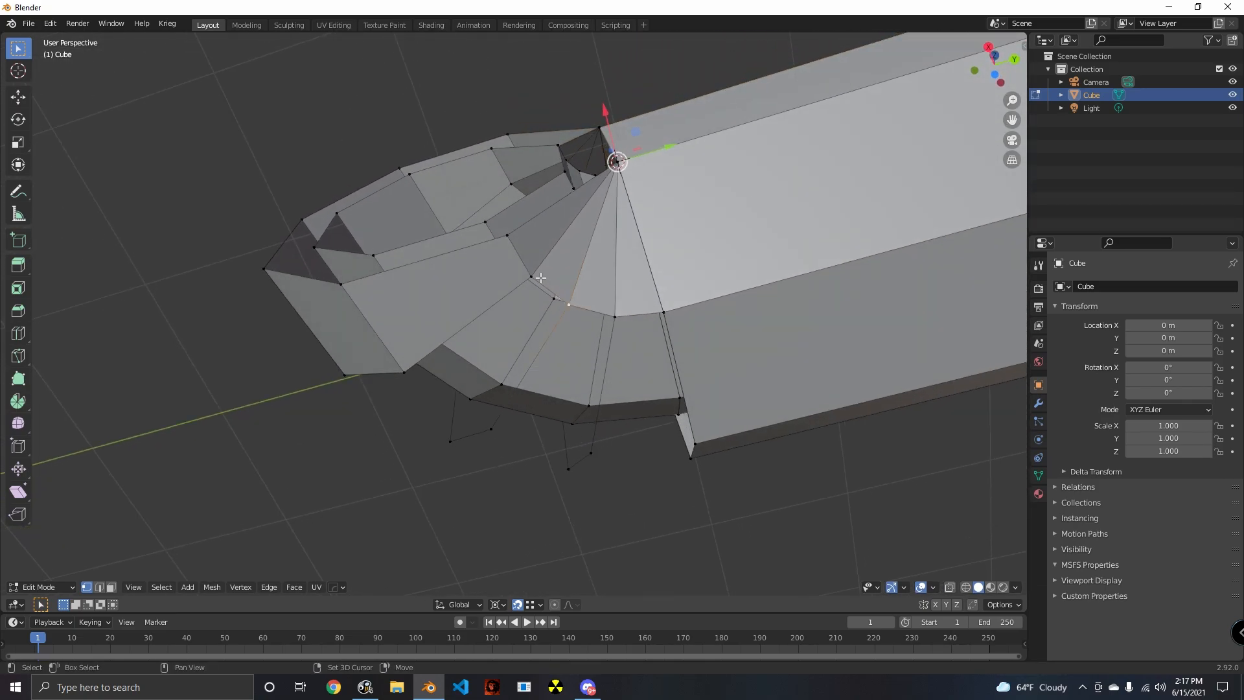
{"action": "middle_click_drag", "start_coordinate": [540, 277], "coordinate": [547, 381]}
{"action": "middle_click_drag", "start_coordinate": [598, 437], "coordinate": [581, 388]}
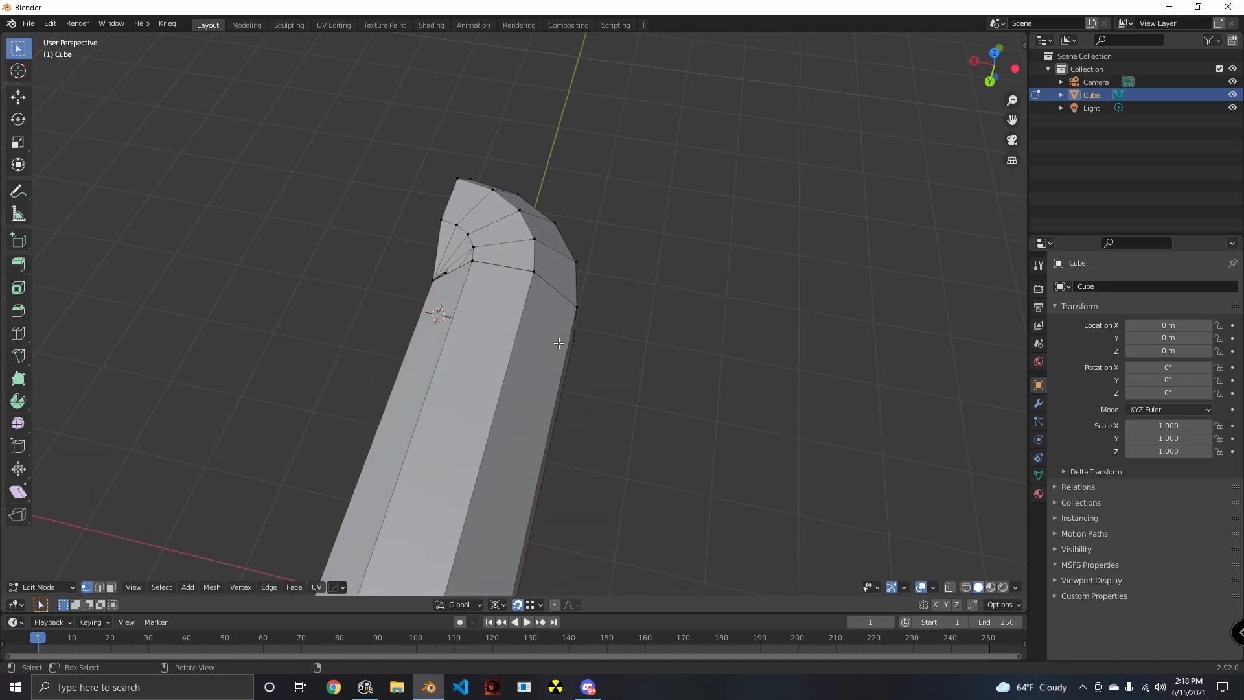
- Select the entire mesh and merge its overlapping vertices by distance
{"action": "middle_click_drag", "start_coordinate": [559, 344], "coordinate": [414, 351]}
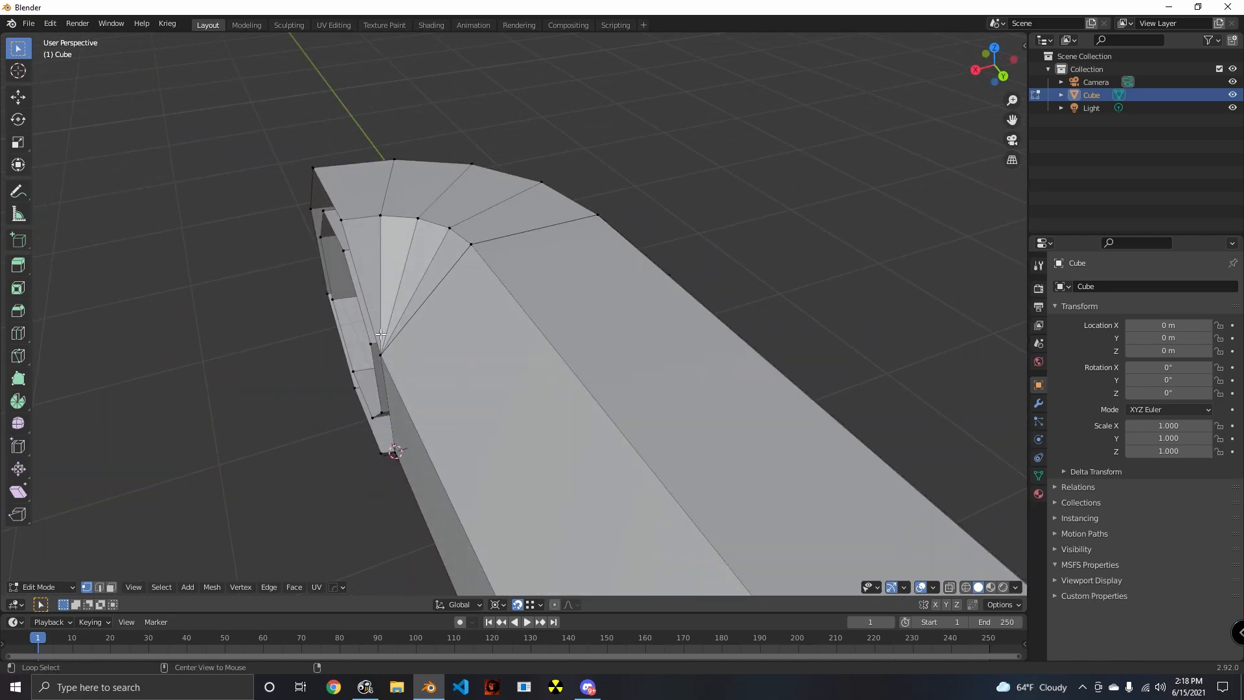
{"action": "middle_click_drag", "start_coordinate": [418, 400], "coordinate": [622, 364]}
{"action": "left_click", "coordinate": [651, 214]}
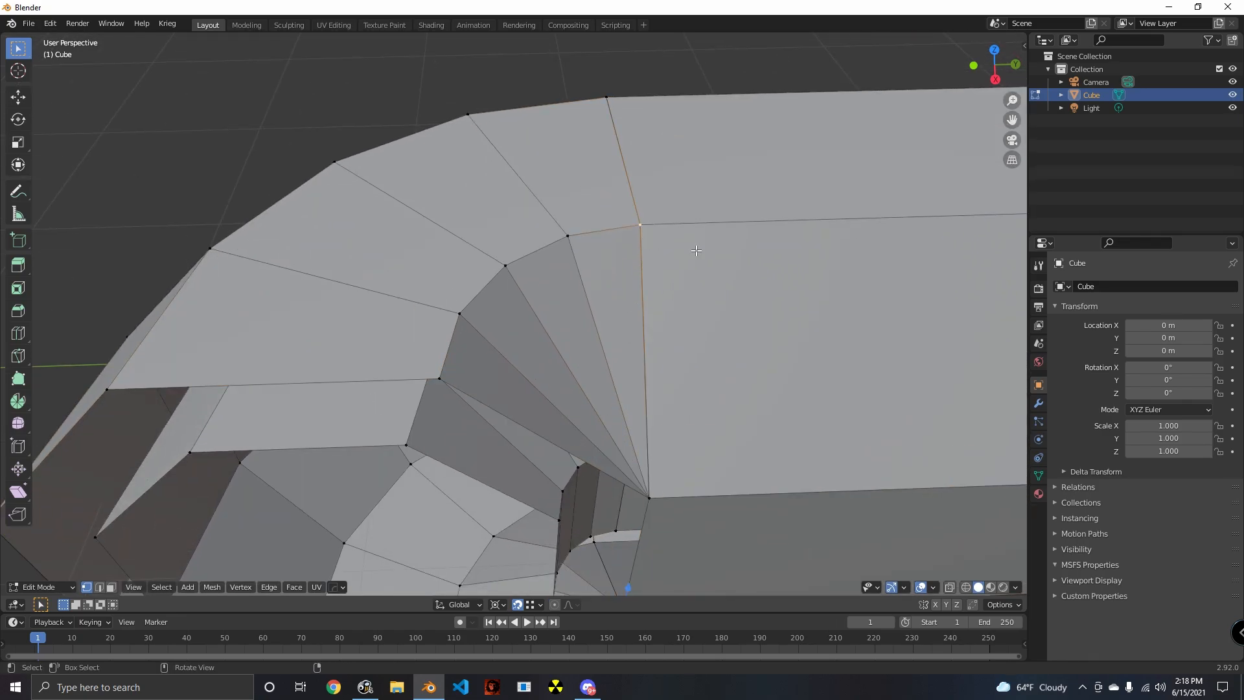
{"action": "scroll", "coordinate": [696, 250], "scroll_direction": "down", "scroll_amount": 5}
{"action": "middle_click_drag", "start_coordinate": [658, 297], "coordinate": [539, 331]}
{"action": "scroll", "coordinate": [539, 331], "scroll_direction": "up", "scroll_amount": 5}
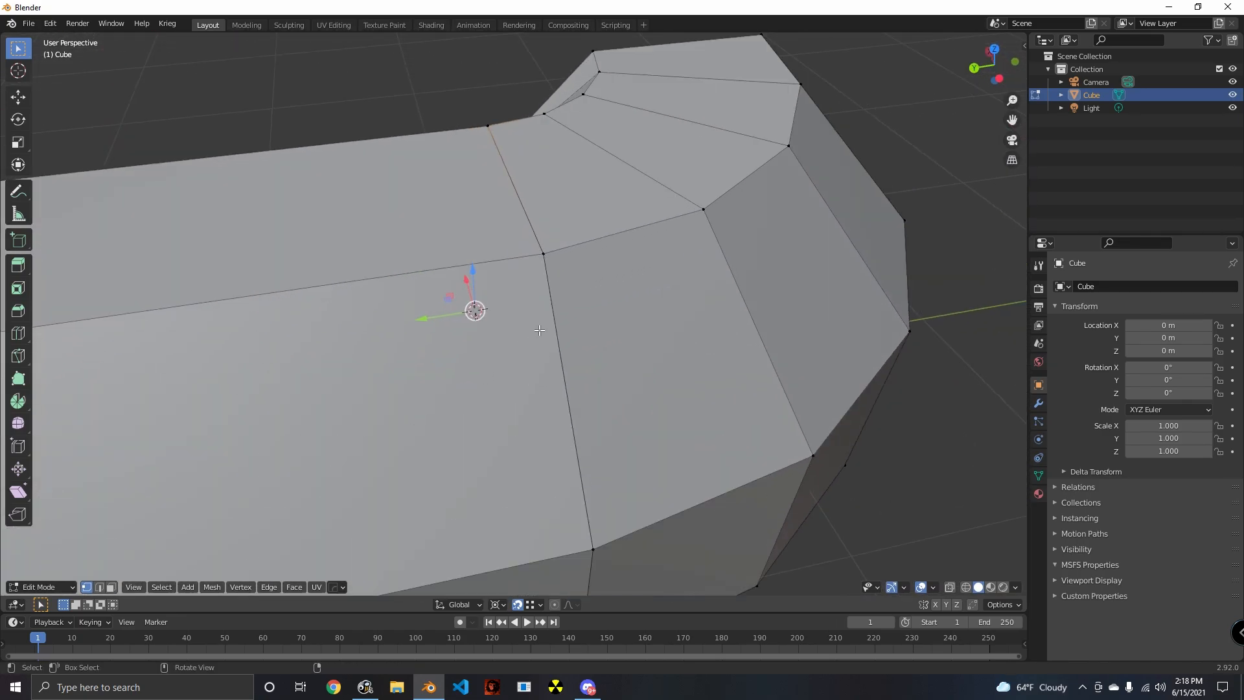
{"action": "middle_click_drag", "start_coordinate": [527, 205], "coordinate": [654, 335]}
{"action": "key", "text": "a"}
{"action": "key", "text": "m"}
{"action": "left_click", "coordinate": [697, 287]}
{"action": "left_click", "coordinate": [654, 336]}
{"action": "left_click", "coordinate": [551, 236]}
{"action": "scroll", "coordinate": [568, 291], "scroll_direction": "down", "scroll_amount": 4}
{"action": "left_click", "coordinate": [592, 376]}
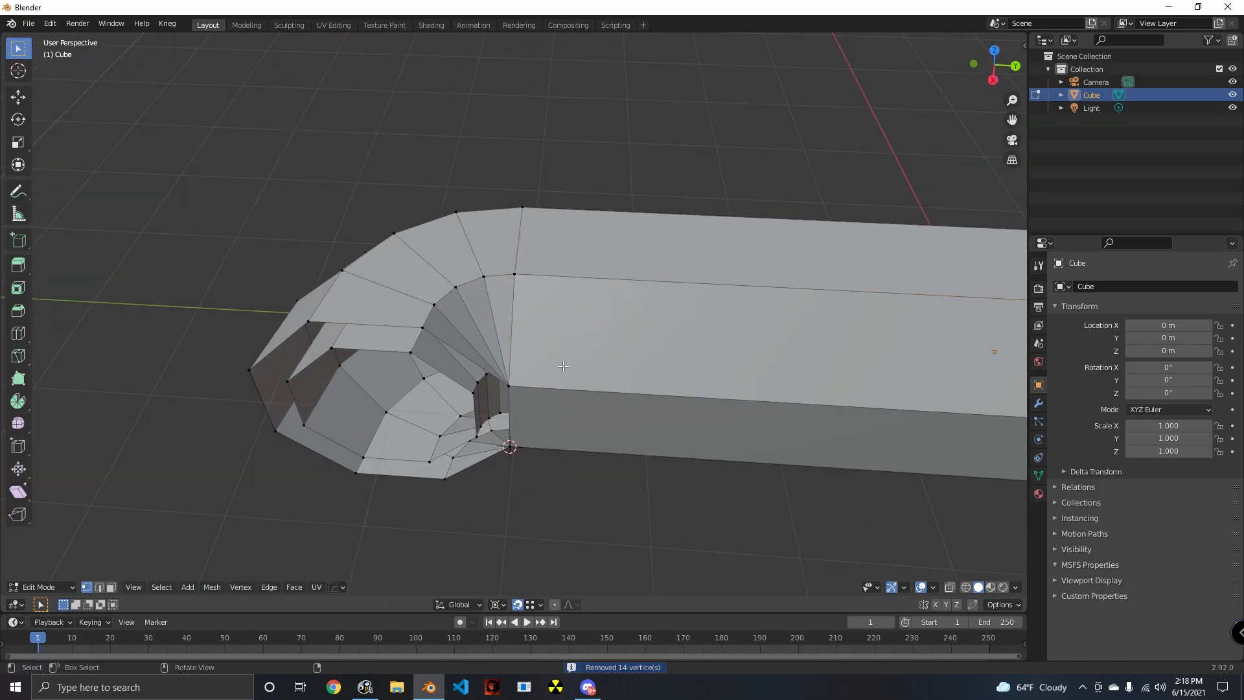
- Extrude the open end of the bend along the global X axis into a second straight tube section
{"action": "scroll", "coordinate": [671, 330], "scroll_direction": "up", "scroll_amount": 3}
{"action": "middle_click_drag", "start_coordinate": [588, 384], "coordinate": [491, 326], "text": "shift"}
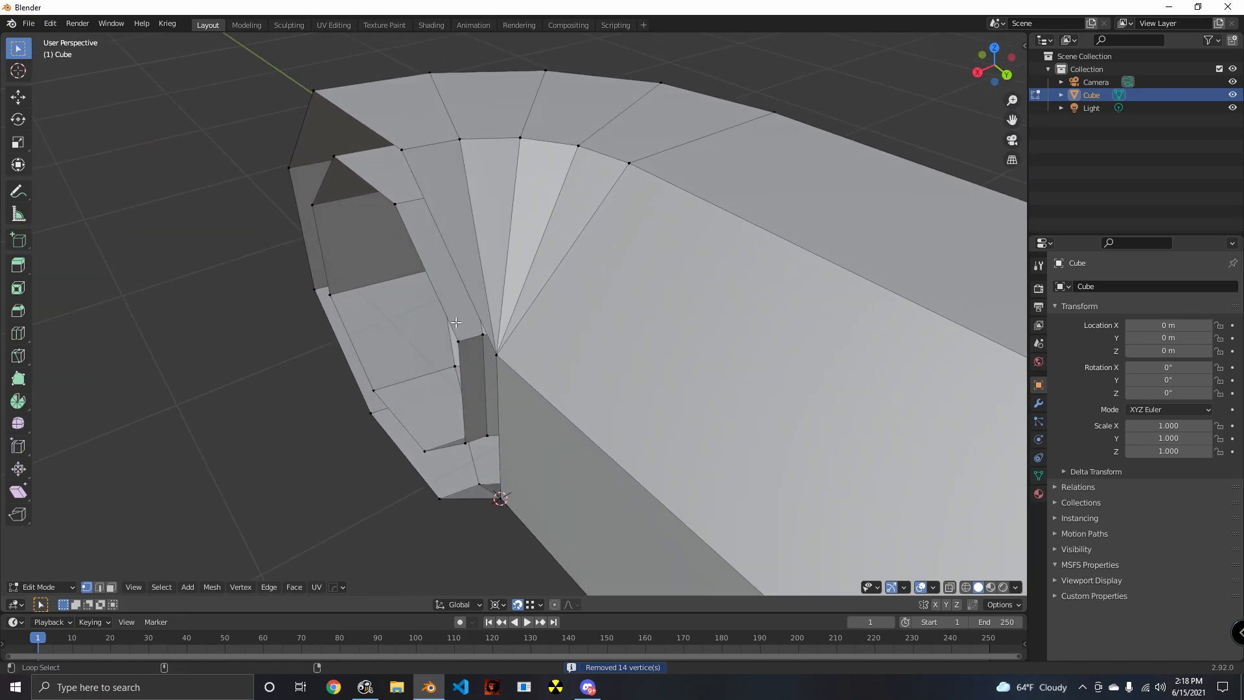
{"action": "middle_click_drag", "start_coordinate": [449, 244], "coordinate": [657, 418]}
{"action": "key", "text": "e"}
{"action": "key", "text": "x"}
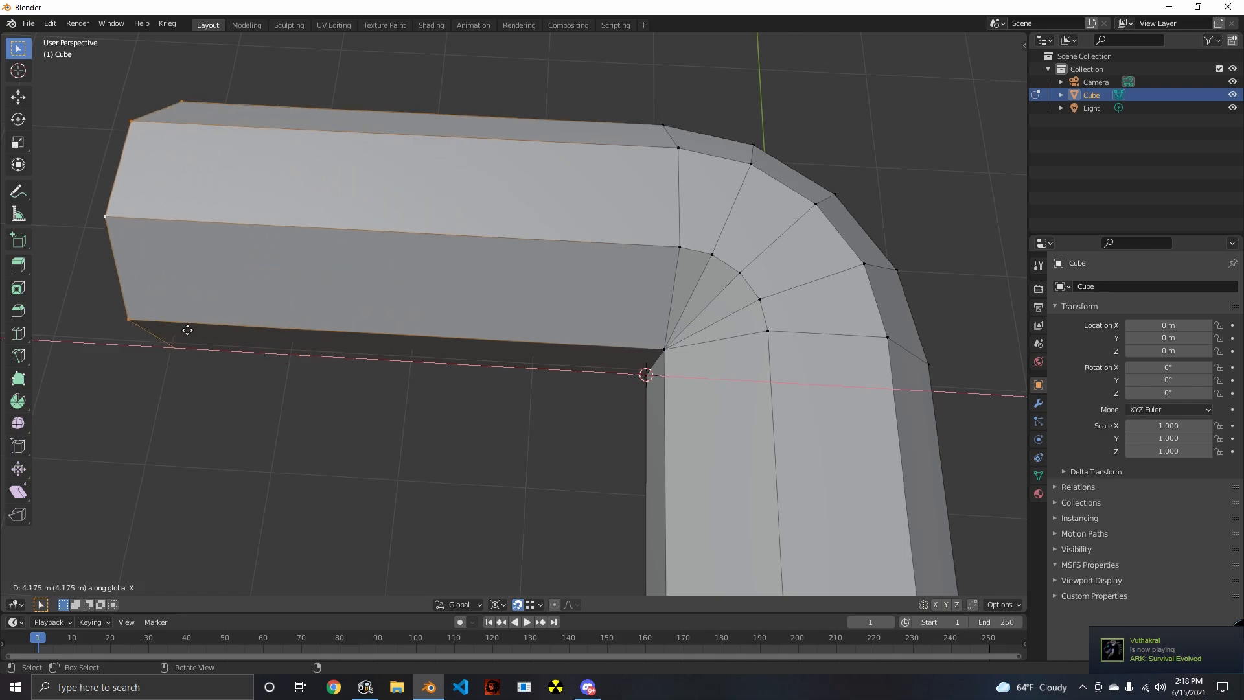
{"action": "left_click", "coordinate": [75, 322]}
- Fill the rim between the inner and outer loops at the open tube end with faces
{"action": "scroll", "coordinate": [304, 350], "scroll_direction": "down", "scroll_amount": 5}
{"action": "middle_click_drag", "start_coordinate": [304, 350], "coordinate": [621, 378]}
{"action": "scroll", "coordinate": [514, 403], "scroll_direction": "down", "scroll_amount": 3}
{"action": "middle_click_drag", "start_coordinate": [522, 425], "coordinate": [504, 378]}
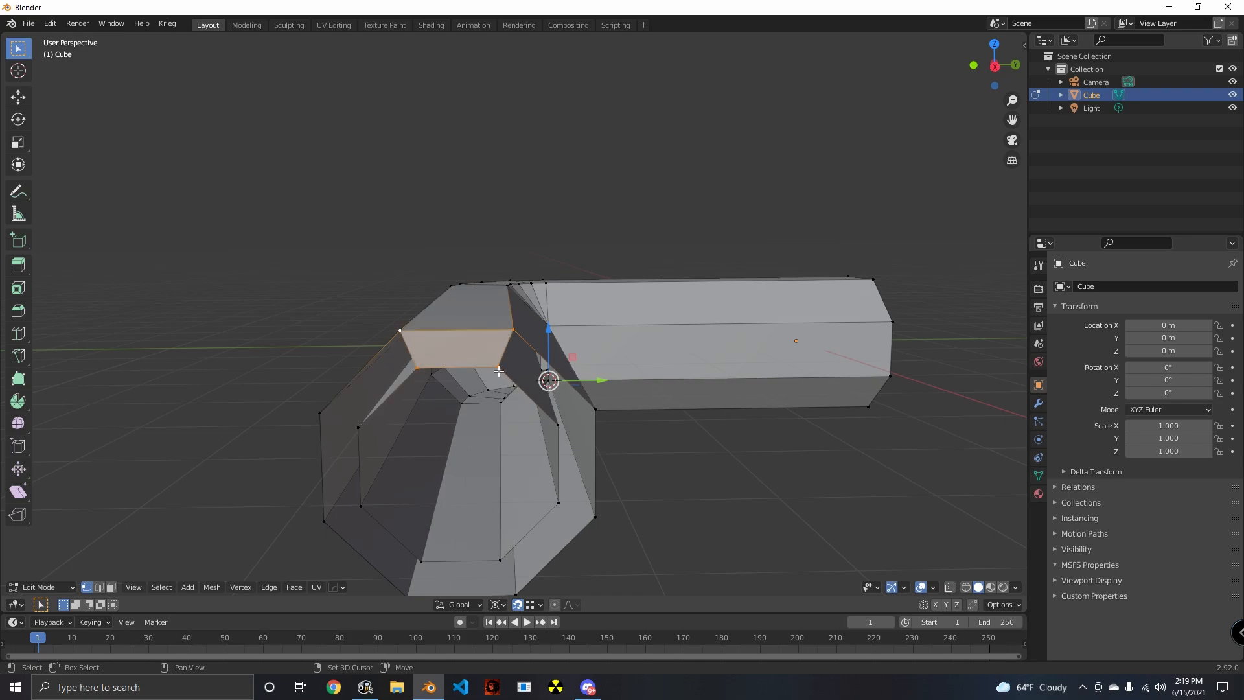
{"action": "key", "text": "f"}
{"action": "key", "text": "f"}
{"action": "key", "text": "f"}
{"action": "key", "text": "f"}
{"action": "key", "text": "f"}
{"action": "key", "text": "f"}
{"action": "key", "text": "f"}
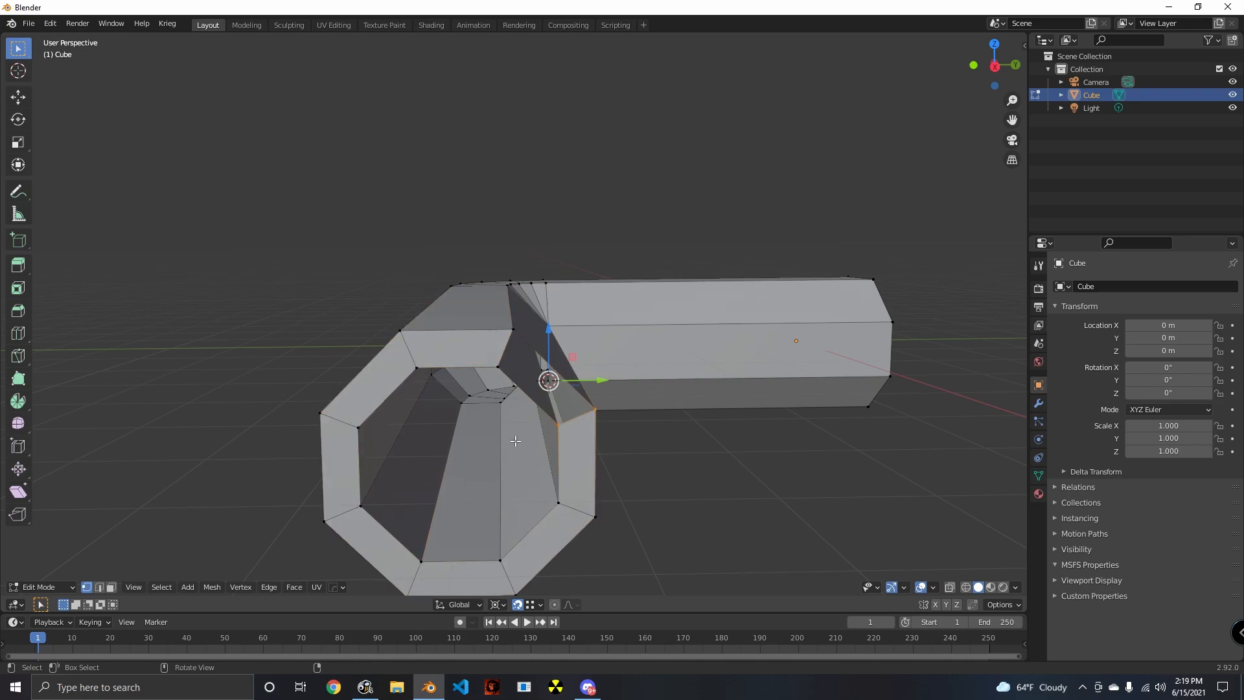
{"action": "middle_click_drag", "start_coordinate": [513, 440], "coordinate": [227, 166]}
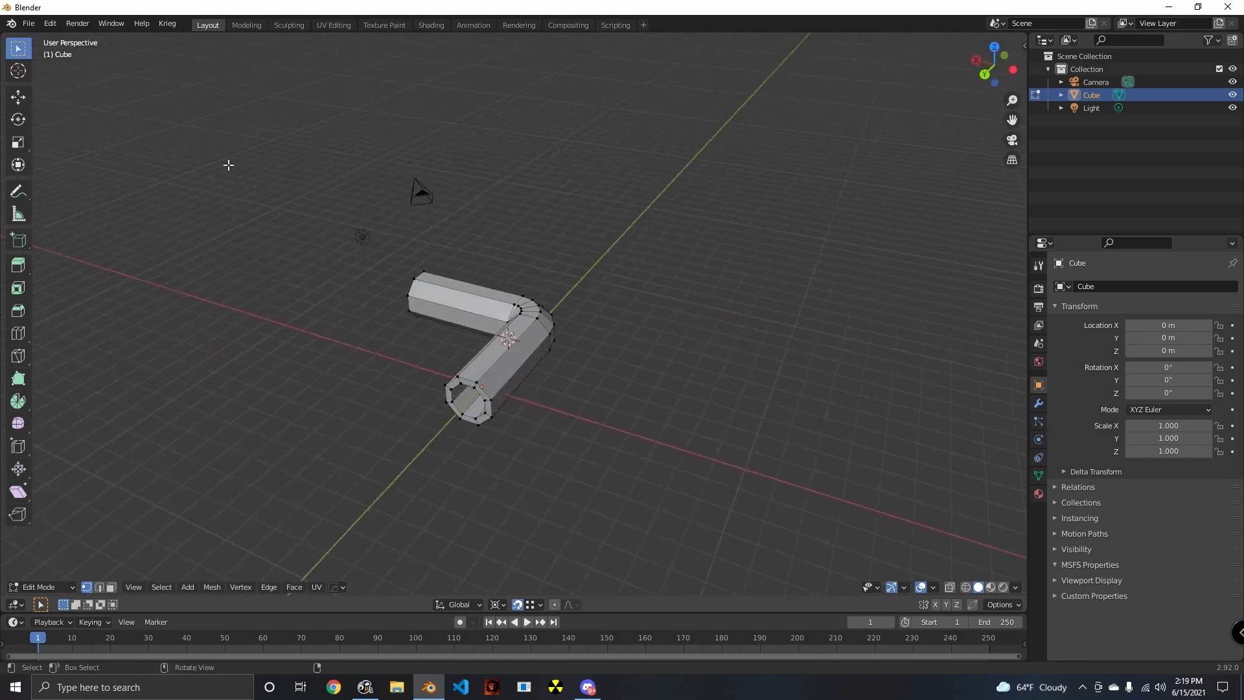
- Start a new Blender file and discard the changes to the bent tube scene
{"action": "left_click", "coordinate": [28, 26]}
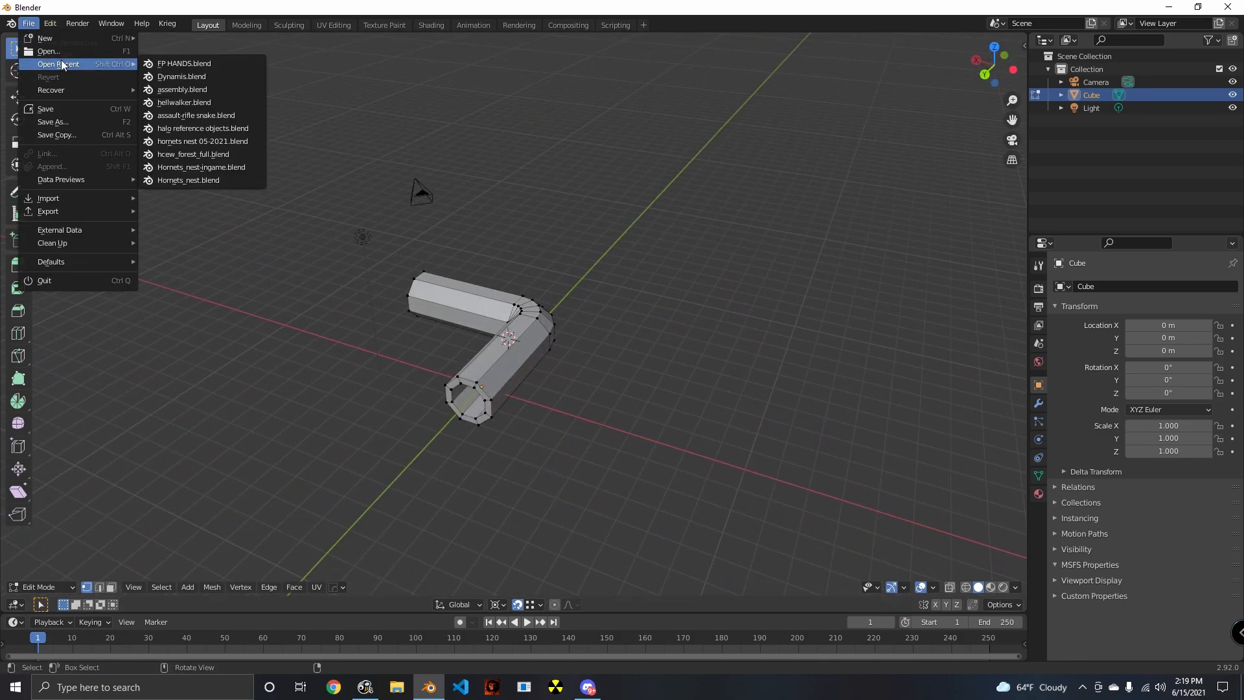
{"action": "mouse_move", "coordinate": [56, 41]}
{"action": "left_click", "coordinate": [168, 39]}
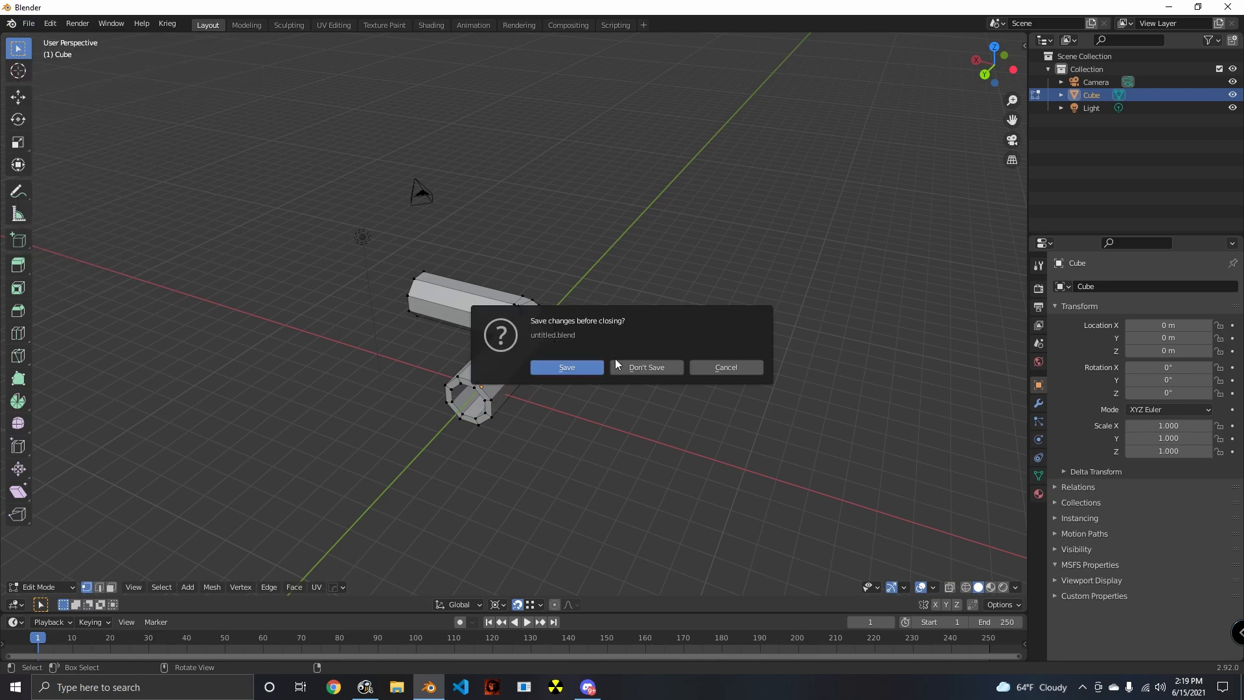
{"action": "left_click", "coordinate": [636, 368]}
- Flip the 3D viewport's tool settings bar and header to the bottom of the editor
{"action": "right_click", "coordinate": [269, 41]}
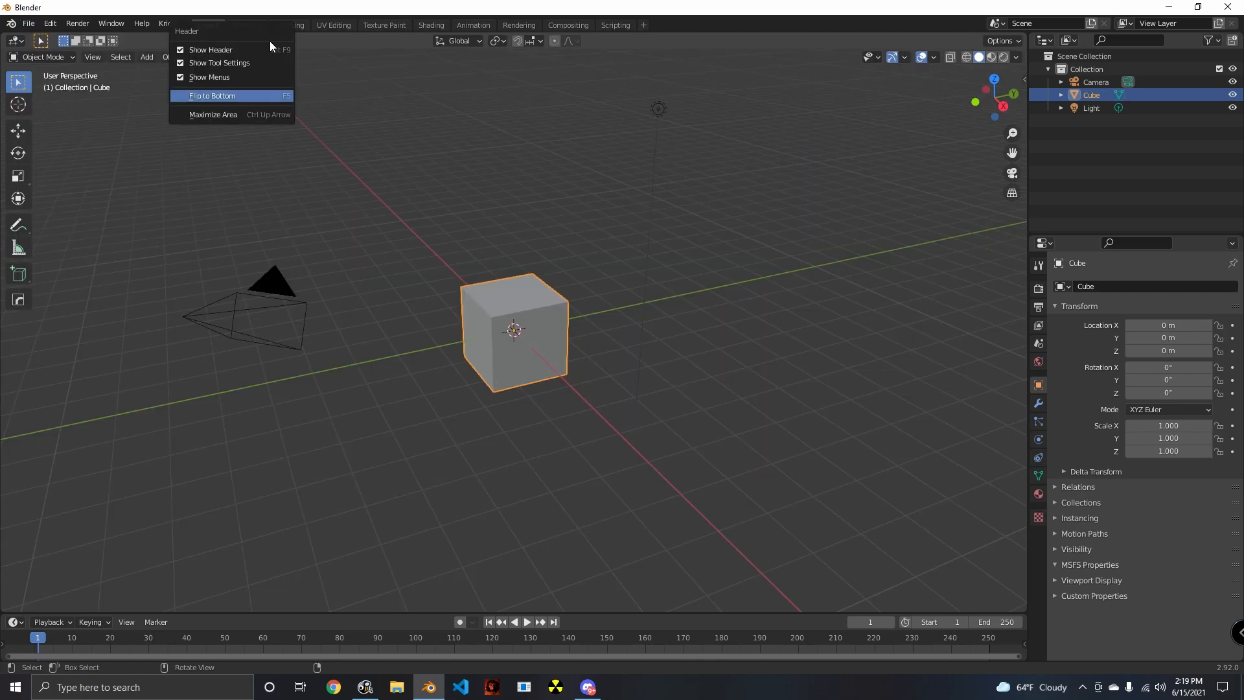
{"action": "left_click", "coordinate": [259, 96]}
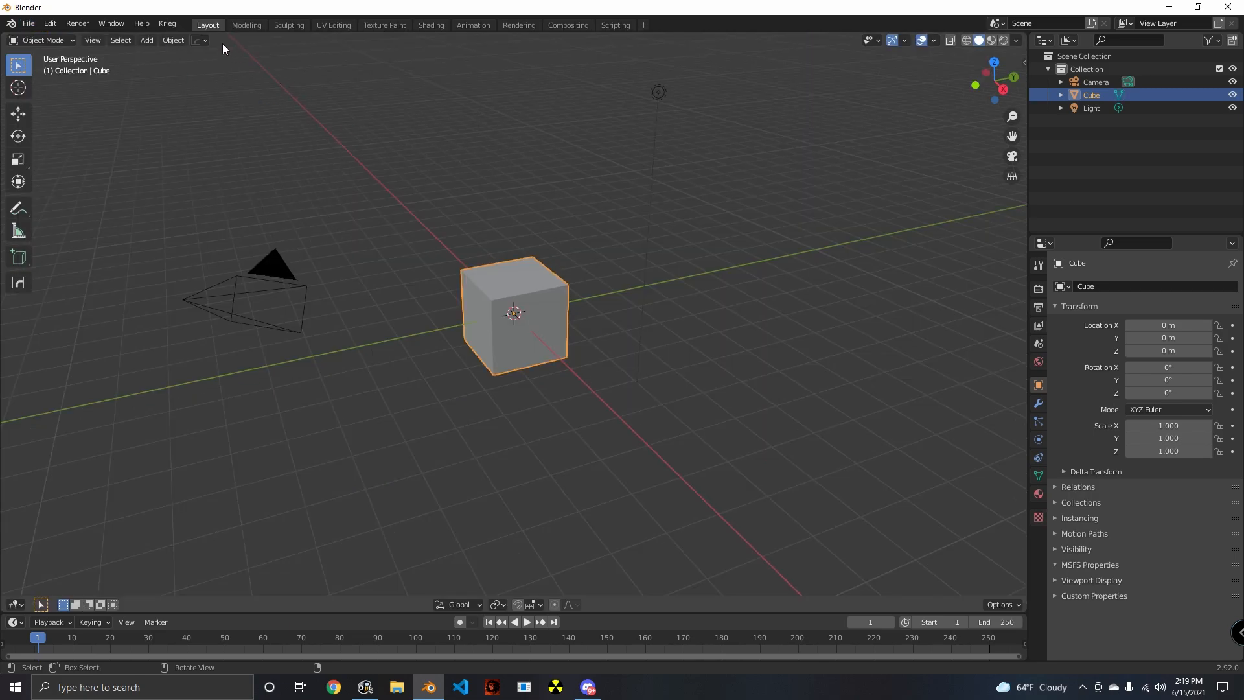
{"action": "right_click", "coordinate": [221, 42]}
{"action": "left_click", "coordinate": [186, 98]}
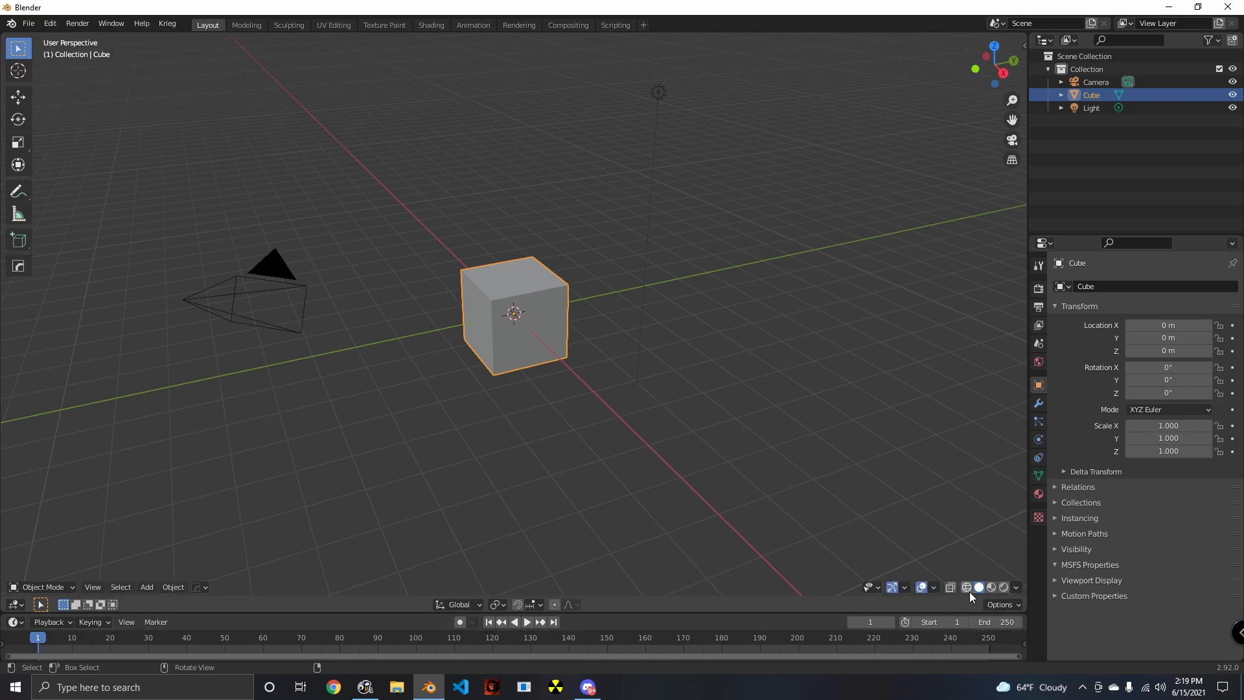
{"action": "middle_click_drag", "start_coordinate": [585, 432], "coordinate": [522, 316]}
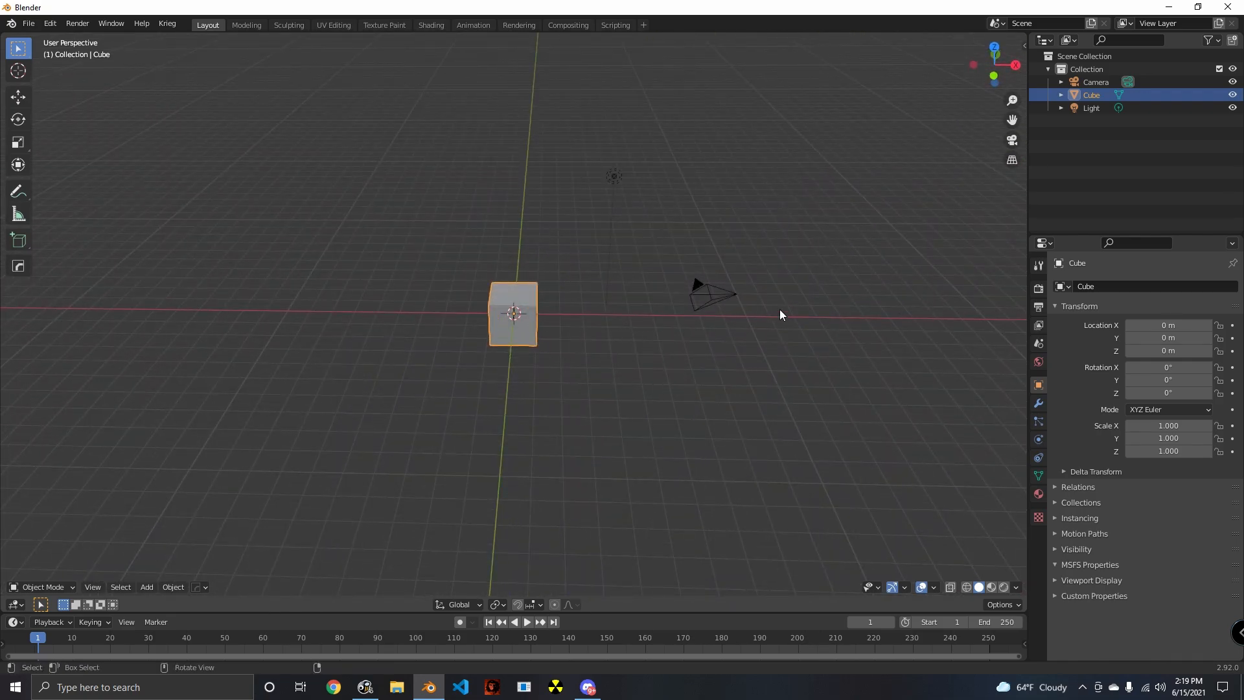
- Delete the default camera, cube and light from the new scene and view the viewport overlay options
{"action": "left_click_drag", "start_coordinate": [807, 138], "coordinate": [457, 399]}
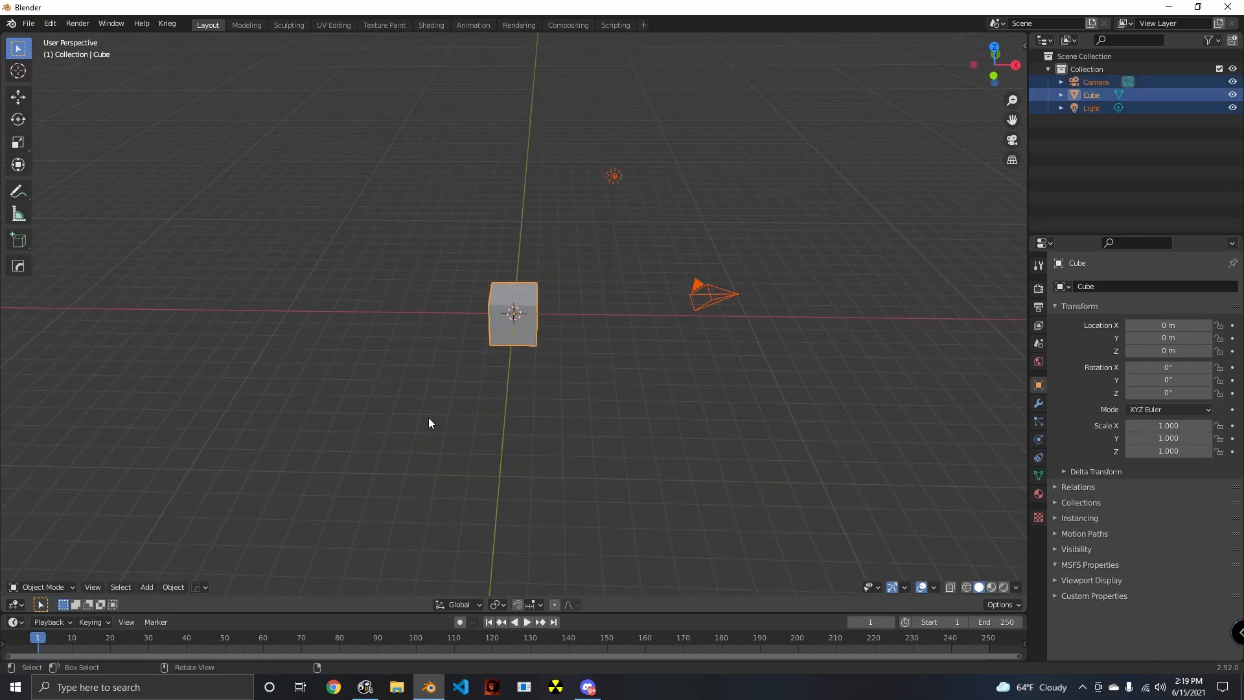
{"action": "key", "text": "Delete"}
{"action": "middle_click_drag", "start_coordinate": [473, 502], "coordinate": [543, 497]}
{"action": "middle_click_drag", "start_coordinate": [694, 547], "coordinate": [556, 512]}
{"action": "left_click", "coordinate": [934, 588]}
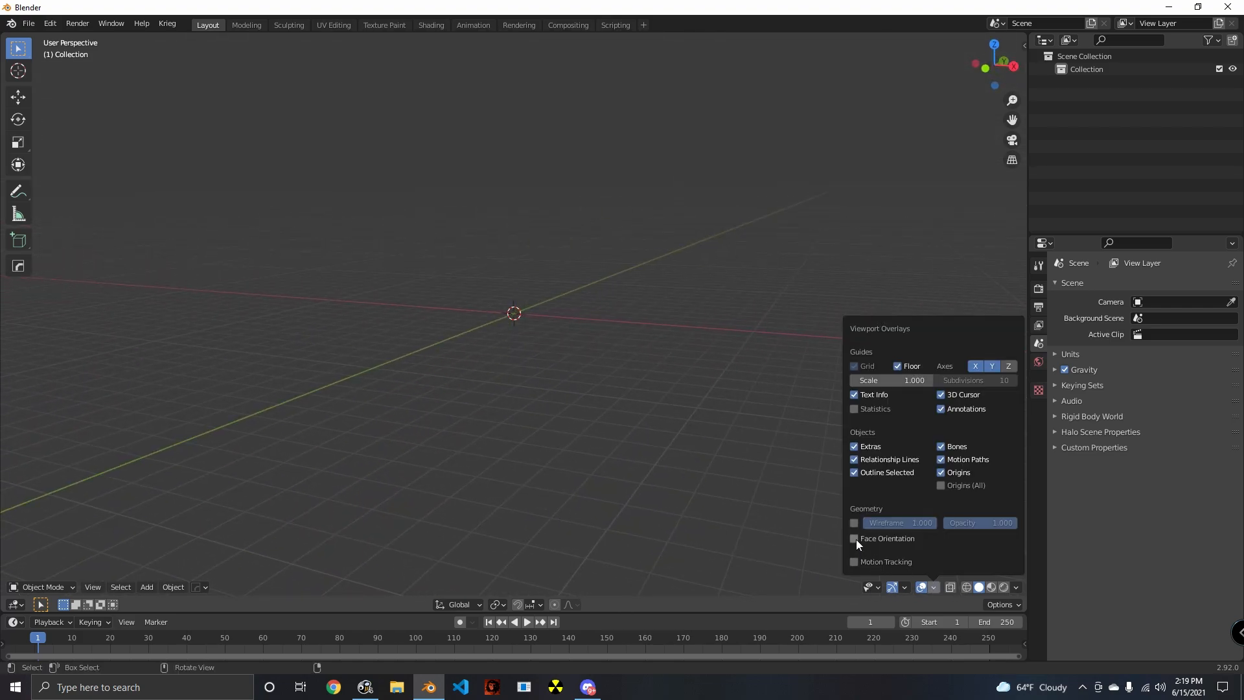
{"action": "middle_click_drag", "start_coordinate": [655, 511], "coordinate": [619, 391]}
- Add a mesh plane at the scene origin and enter Edit Mode on it
{"action": "key", "text": "shift+a"}
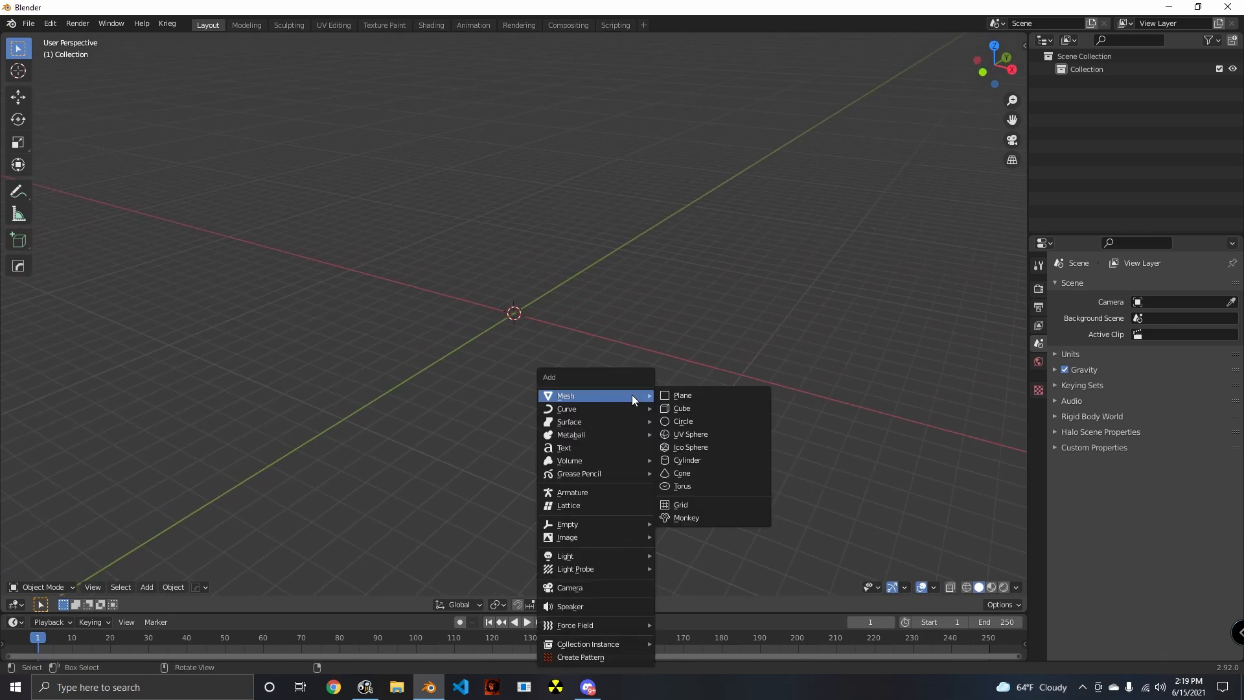
{"action": "left_click", "coordinate": [682, 398]}
{"action": "scroll", "coordinate": [681, 398], "scroll_direction": "up", "scroll_amount": 5}
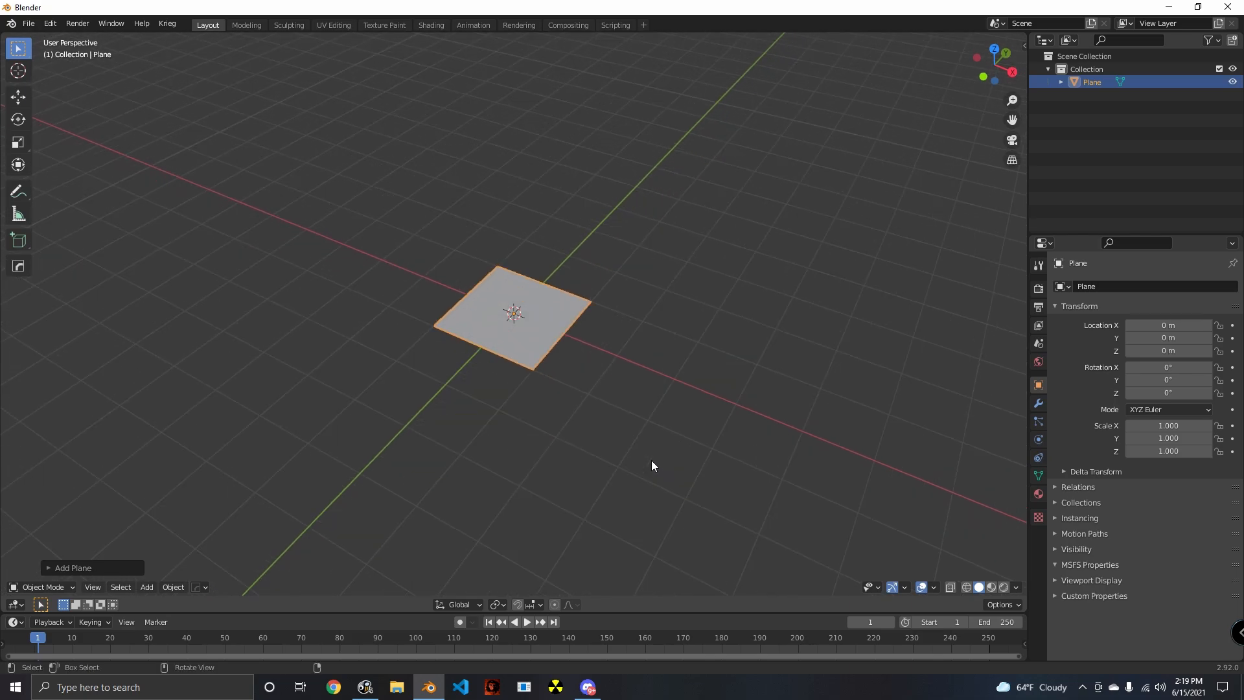
{"action": "key", "text": "Tab"}
{"action": "key", "text": "grave"}
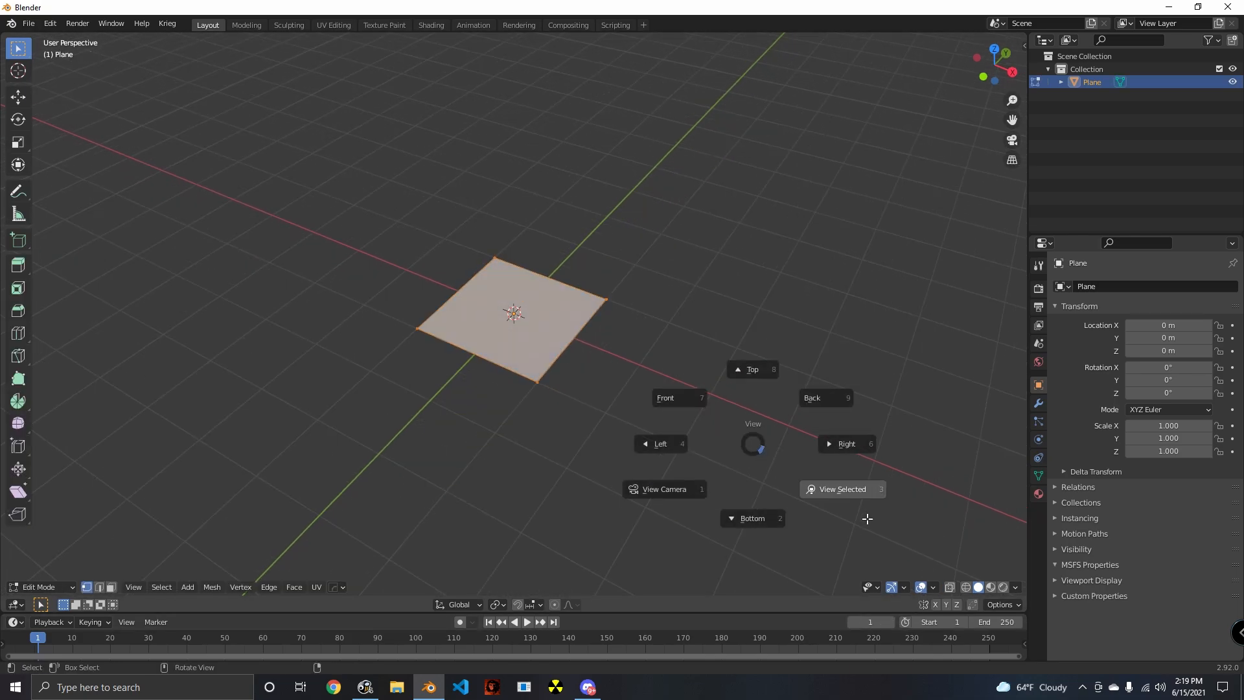
{"action": "key", "text": "Escape"}
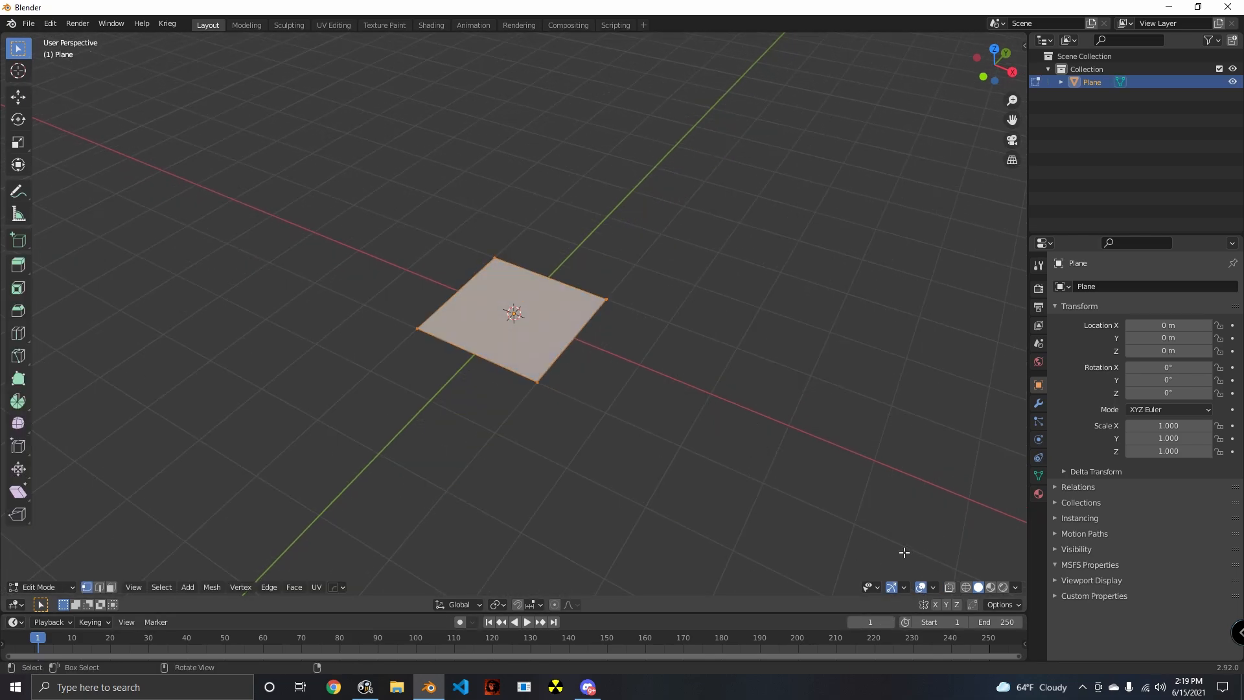
- Turn on the display of vertex normals and face normals in the viewport overlays
{"action": "left_click", "coordinate": [931, 586]}
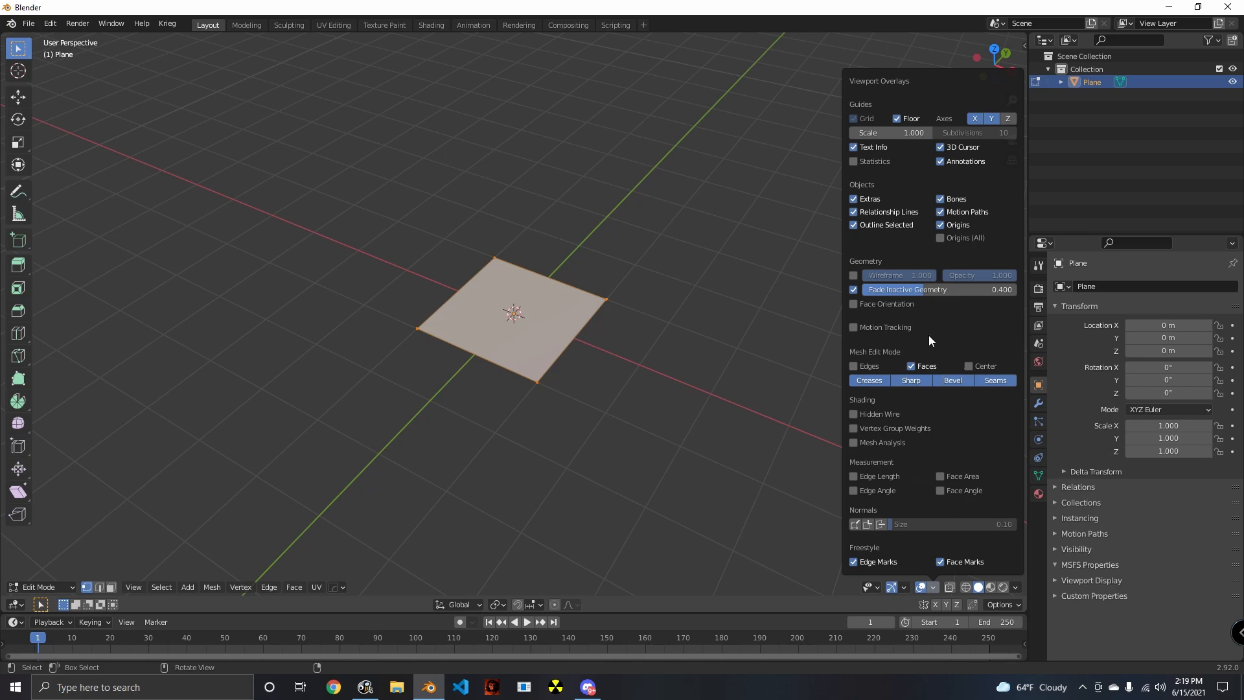
{"action": "left_click", "coordinate": [855, 525]}
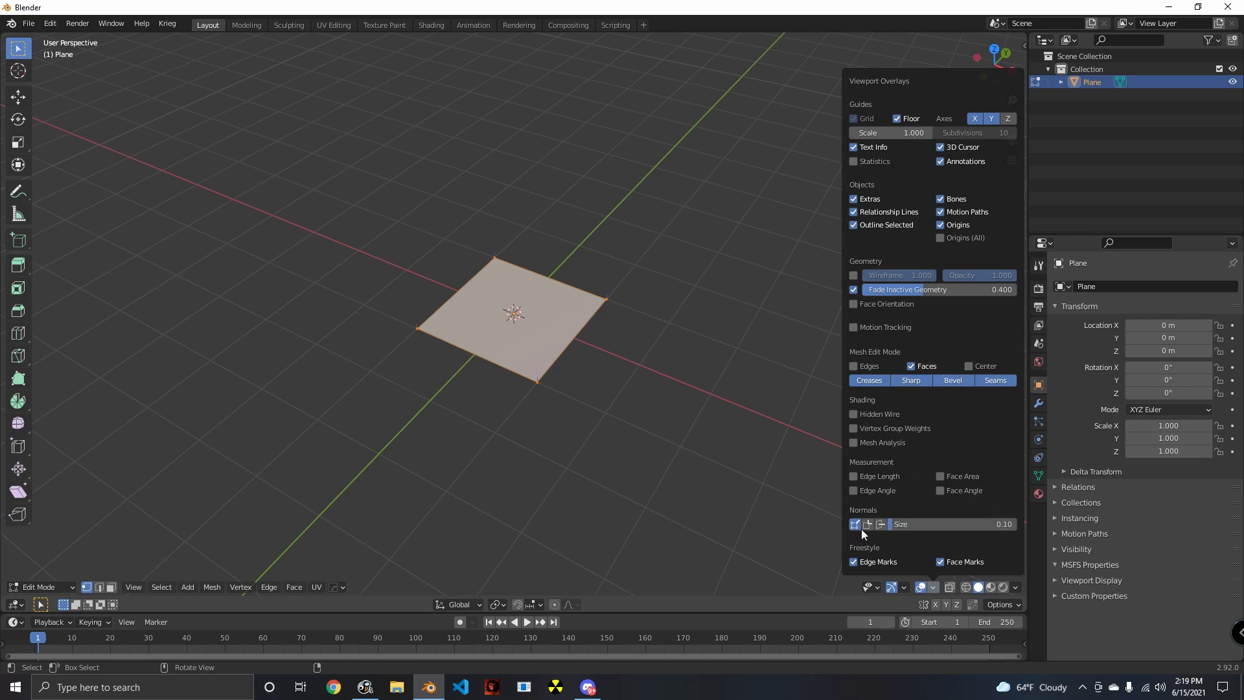
{"action": "middle_click_drag", "start_coordinate": [686, 411], "coordinate": [546, 360]}
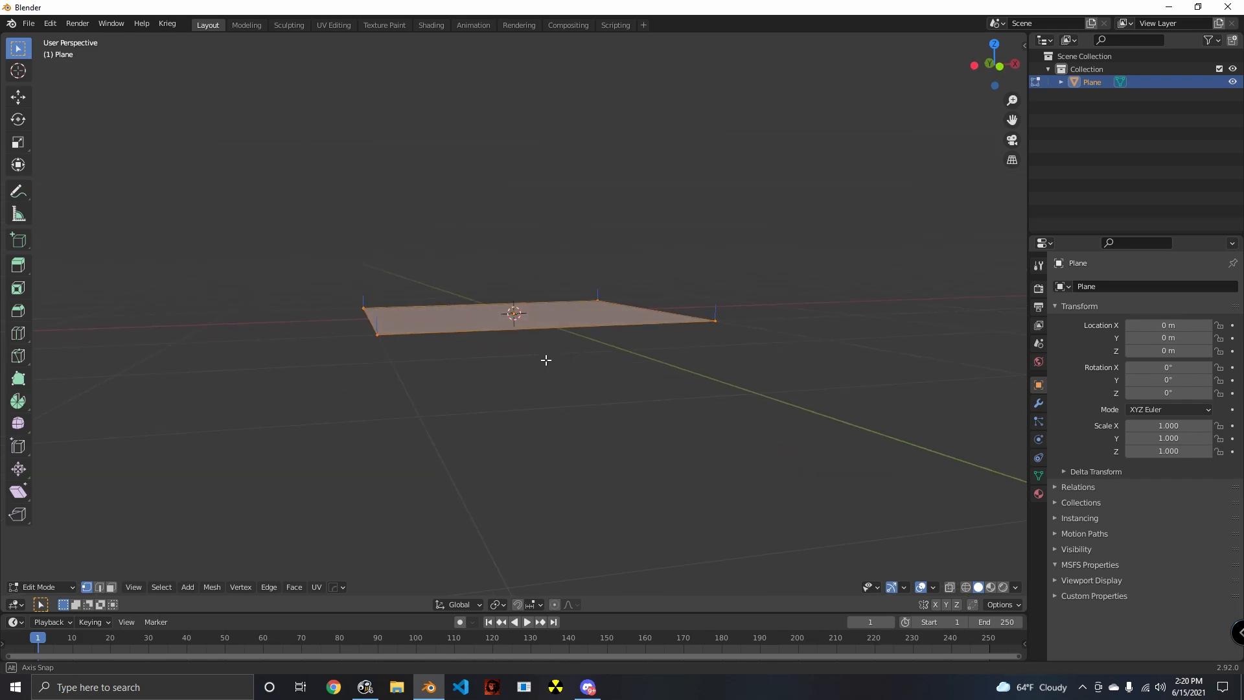
{"action": "left_click", "coordinate": [932, 587]}
{"action": "middle_click_drag", "start_coordinate": [622, 353], "coordinate": [731, 404]}
{"action": "scroll", "coordinate": [731, 404], "scroll_direction": "up", "scroll_amount": 4}
{"action": "scroll", "coordinate": [731, 403], "scroll_direction": "down", "scroll_amount": 5}
{"action": "middle_click_drag", "start_coordinate": [638, 391], "coordinate": [609, 428]}
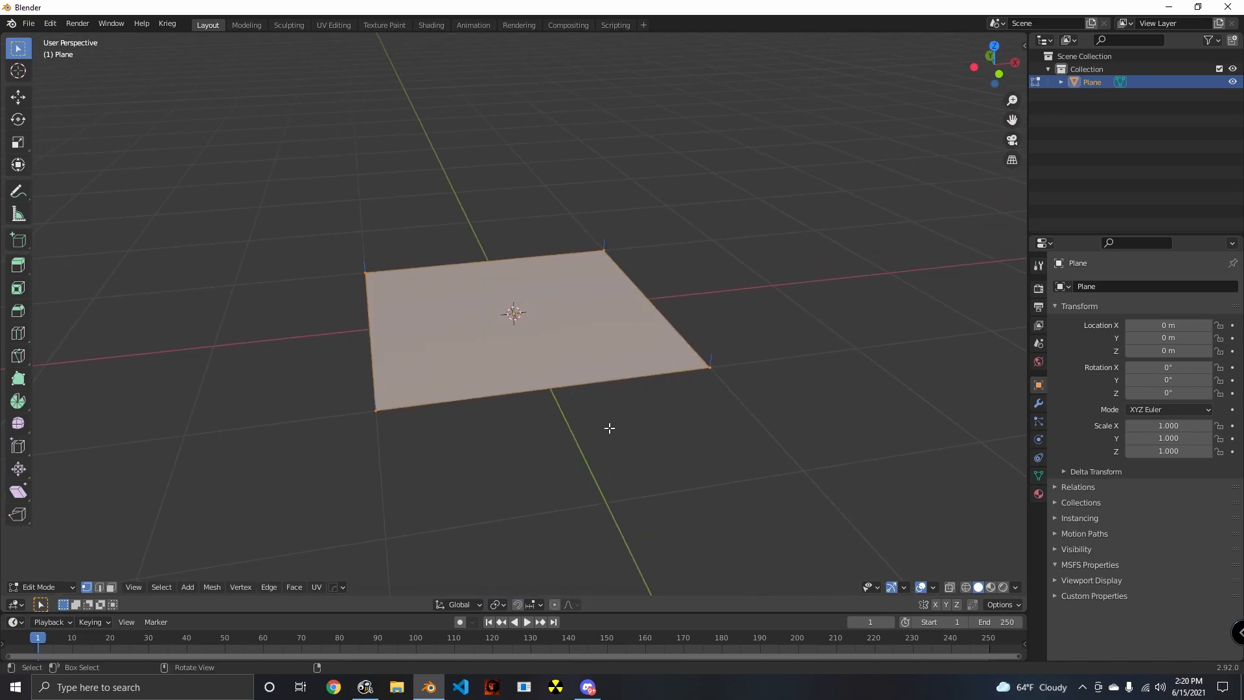
- Turn on Backface Culling in the viewport shading options
{"action": "left_click", "coordinate": [933, 587]}
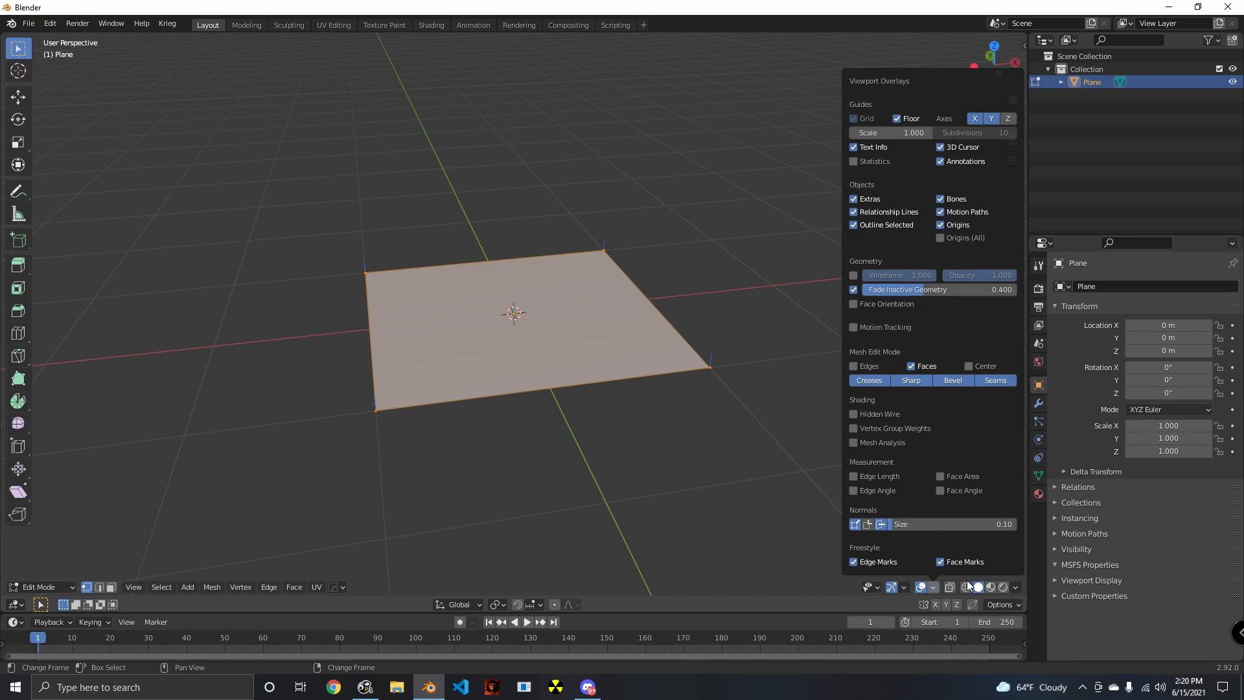
{"action": "left_click", "coordinate": [1012, 589]}
{"action": "left_click", "coordinate": [1013, 589]}
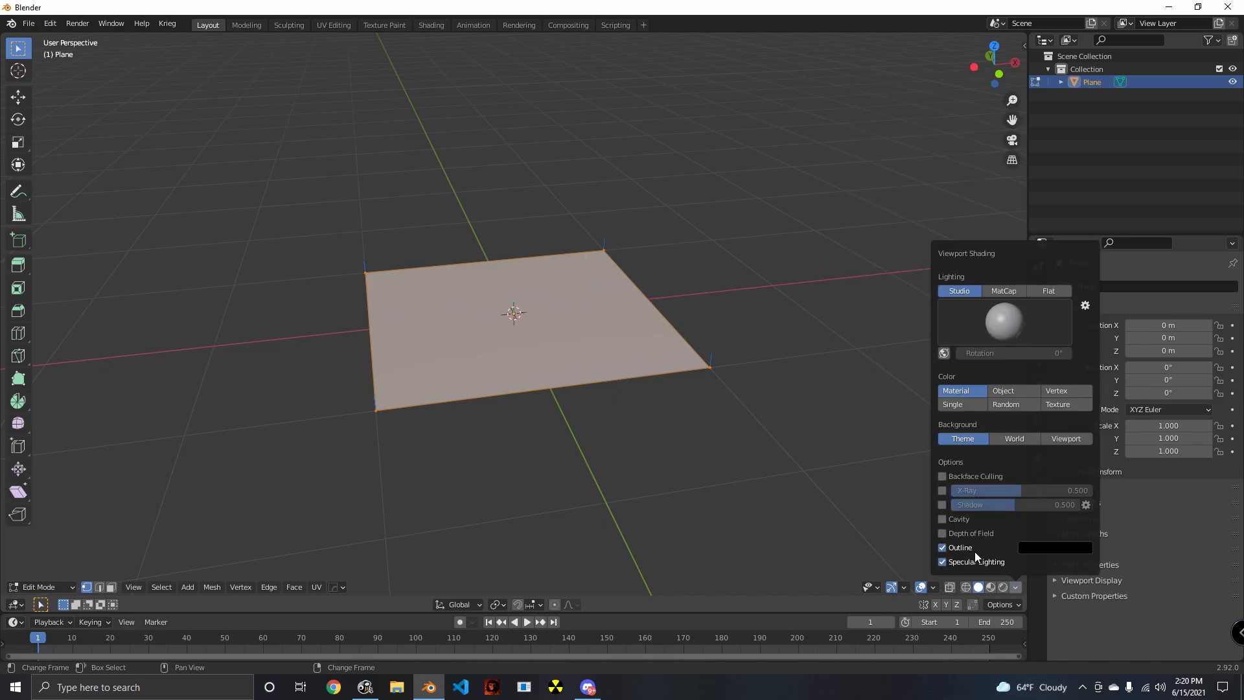
{"action": "mouse_move", "coordinate": [783, 473]}
{"action": "middle_mouse_down"}
{"action": "mouse_move", "coordinate": [661, 438]}
{"action": "mouse_move", "coordinate": [747, 533]}
{"action": "mouse_move", "coordinate": [739, 541]}
{"action": "mouse_move", "coordinate": [683, 488]}
{"action": "middle_mouse_up"}
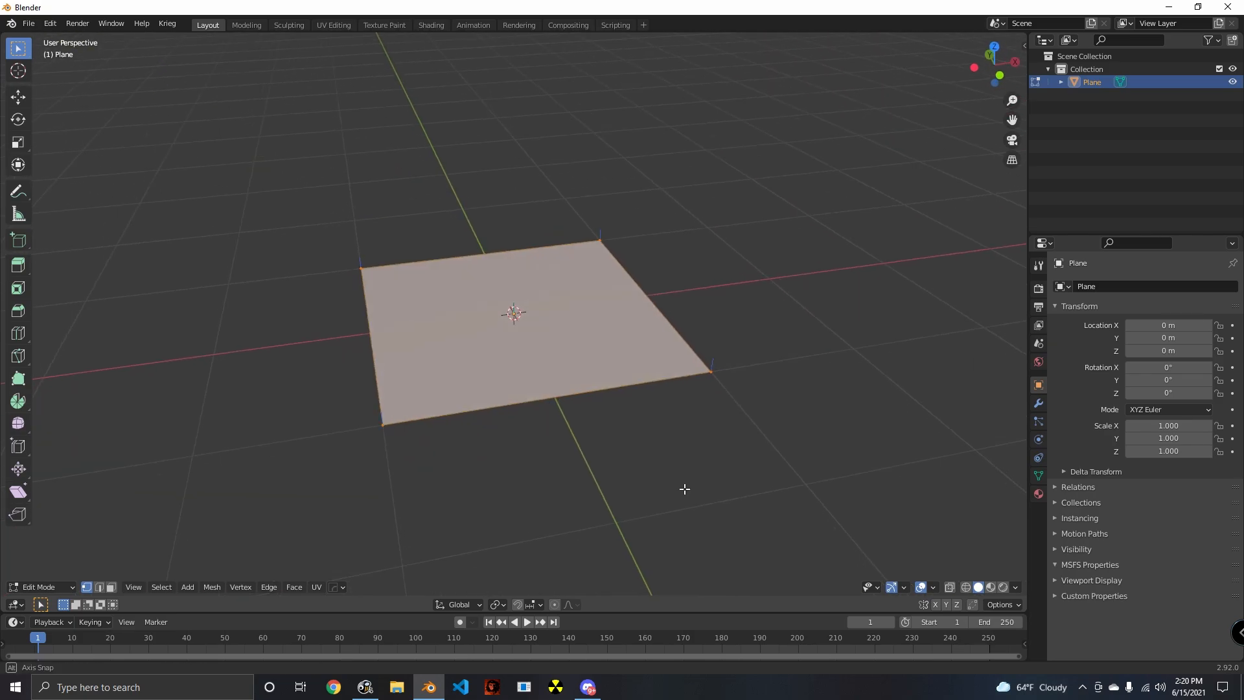
{"action": "scroll", "coordinate": [553, 334], "scroll_direction": "up", "scroll_amount": 4}
{"action": "middle_click_drag", "start_coordinate": [552, 334], "coordinate": [516, 275]}
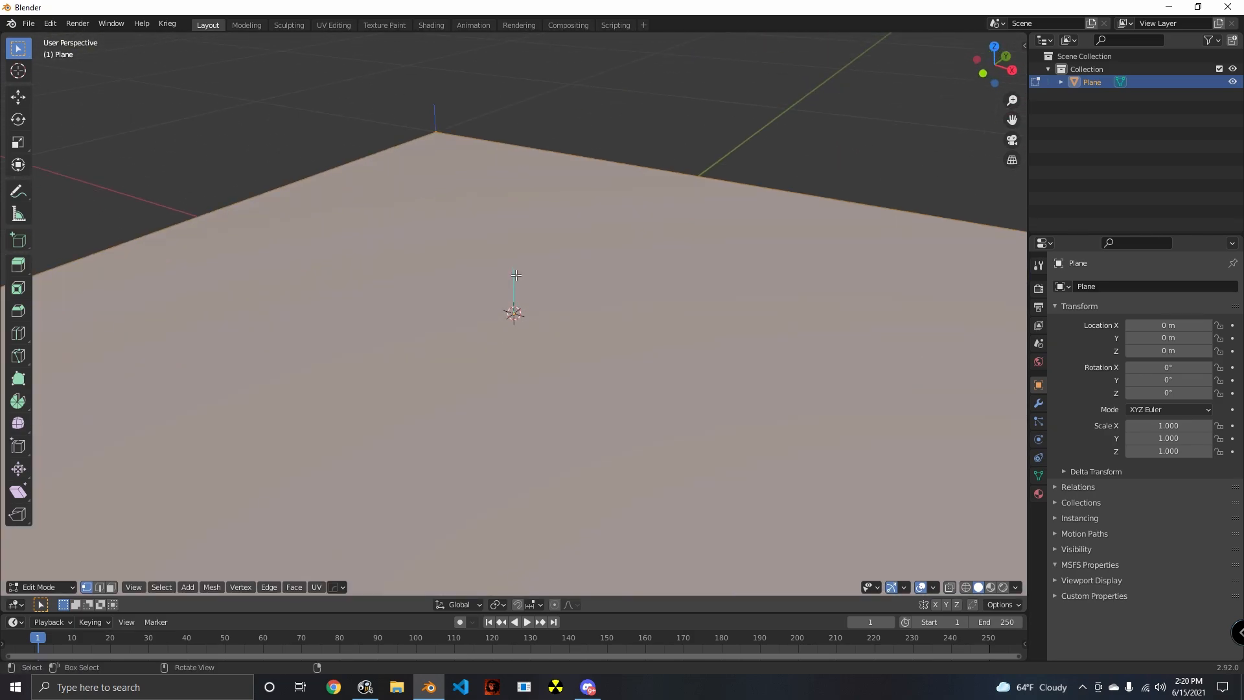
- Increase the display size of the normals in the viewport overlays
{"action": "left_click", "coordinate": [935, 587]}
{"action": "left_click_drag", "start_coordinate": [900, 523], "coordinate": [926, 524]}
{"action": "scroll", "coordinate": [736, 311], "scroll_direction": "down", "scroll_amount": 8}
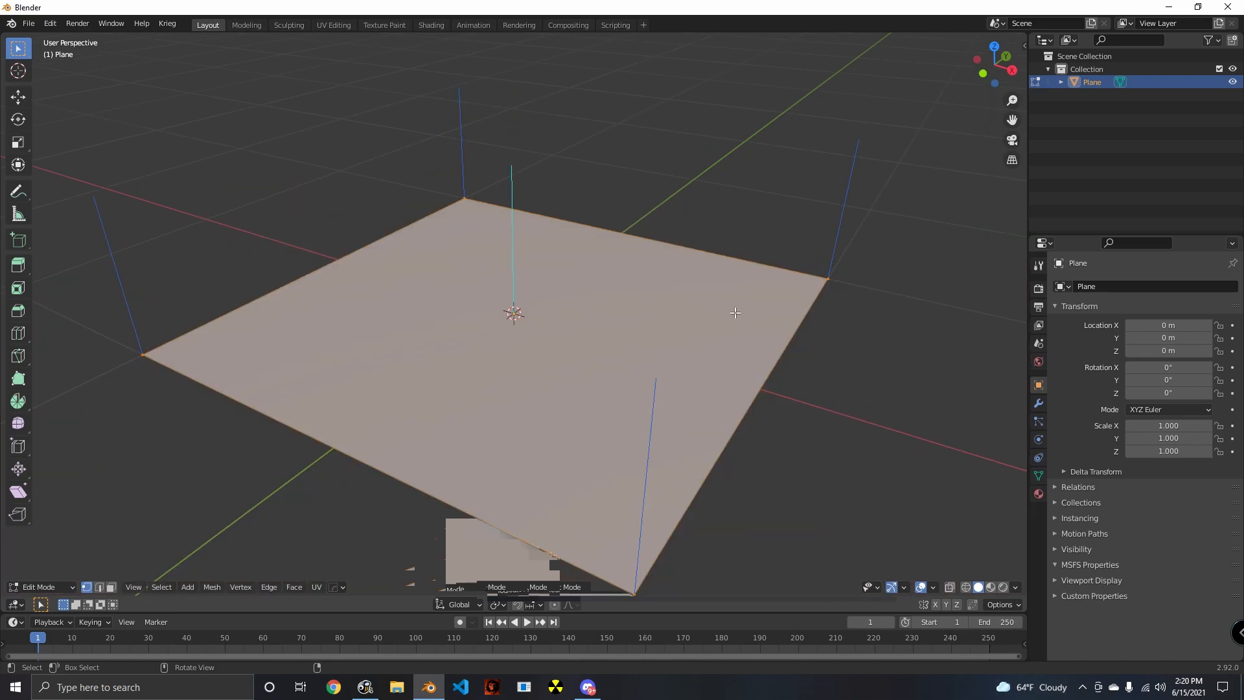
{"action": "middle_click_drag", "start_coordinate": [547, 348], "coordinate": [638, 333]}
- Examine the plane from above and below, with its faces deselected, to compare its visible and culled sides
{"action": "scroll", "coordinate": [635, 329], "scroll_direction": "up", "scroll_amount": 4}
{"action": "middle_click_drag", "start_coordinate": [634, 324], "coordinate": [585, 406], "text": "shift"}
{"action": "middle_click_drag", "start_coordinate": [461, 317], "coordinate": [666, 370]}
{"action": "scroll", "coordinate": [469, 274], "scroll_direction": "down", "scroll_amount": 1}
{"action": "key", "text": "a"}
{"action": "key", "text": "alt+a"}
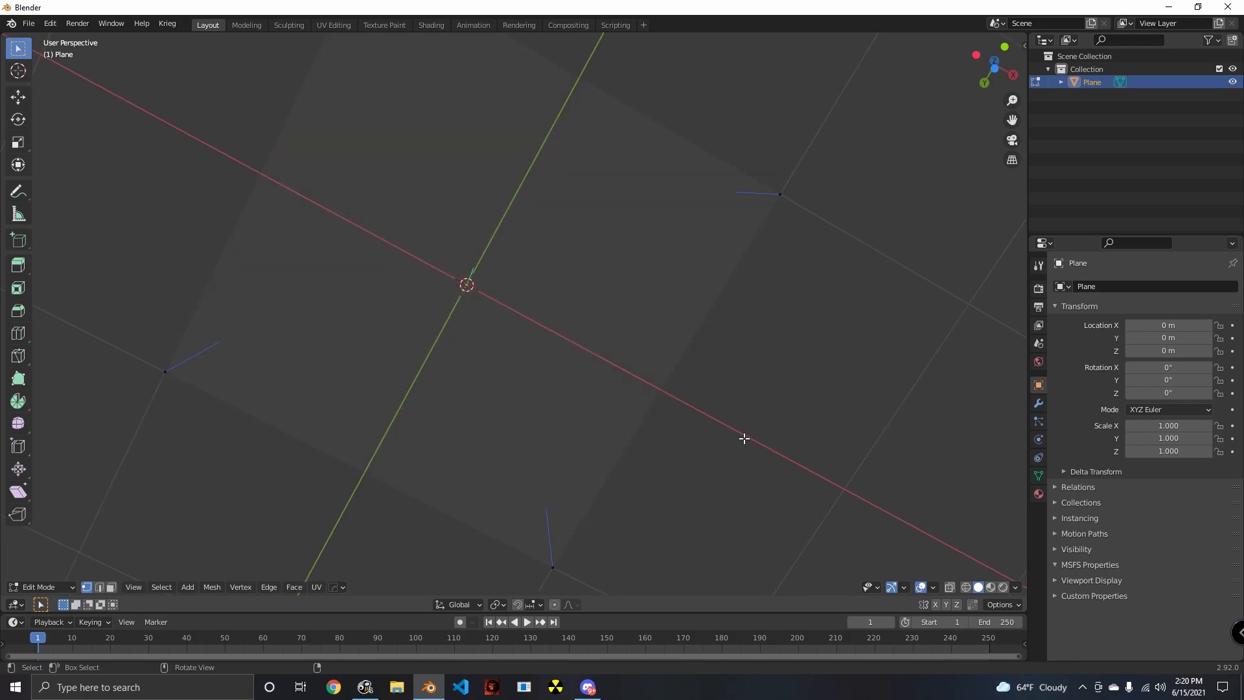
{"action": "middle_click_drag", "start_coordinate": [744, 436], "coordinate": [564, 409]}
{"action": "scroll", "coordinate": [642, 386], "scroll_direction": "down", "scroll_amount": 3}
{"action": "scroll", "coordinate": [583, 434], "scroll_direction": "down", "scroll_amount": 3}
{"action": "scroll", "coordinate": [508, 419], "scroll_direction": "up", "scroll_amount": 2}
{"action": "scroll", "coordinate": [528, 386], "scroll_direction": "up", "scroll_amount": 3}
{"action": "scroll", "coordinate": [565, 409], "scroll_direction": "up", "scroll_amount": 4}
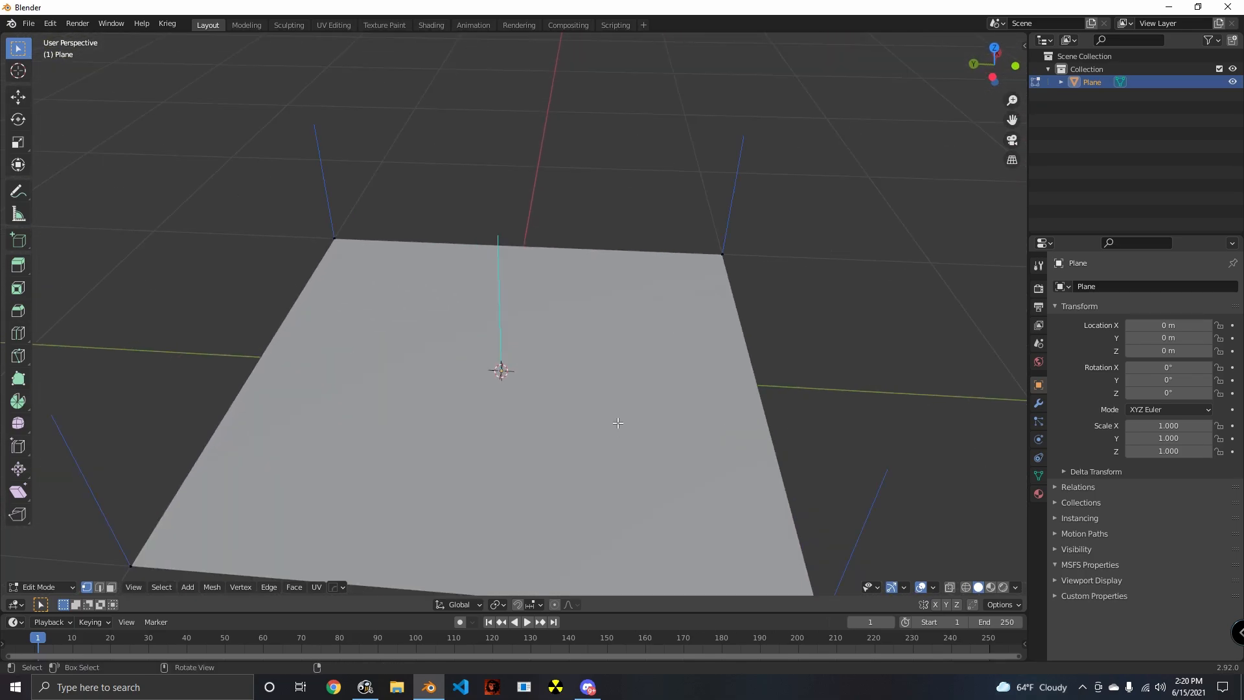
- Extrude the plane's face upward into a tall box
{"action": "scroll", "coordinate": [500, 369], "scroll_direction": "down", "scroll_amount": 6}
{"action": "middle_click_drag", "start_coordinate": [446, 322], "coordinate": [552, 415]}
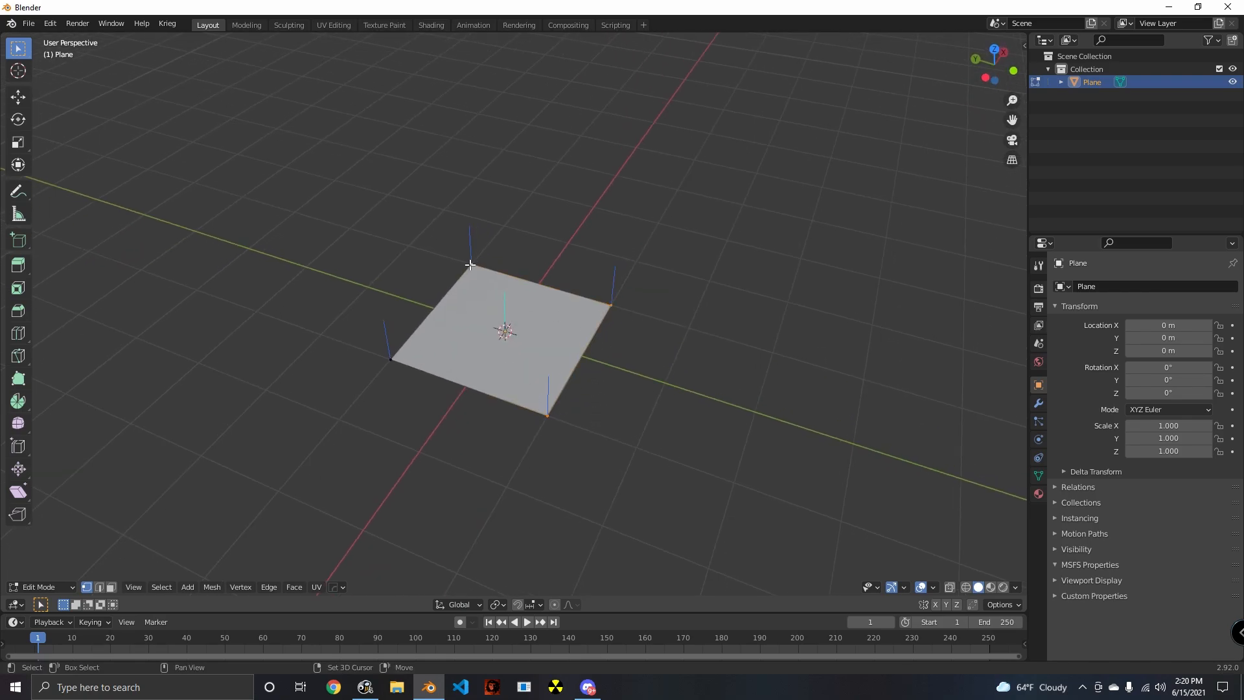
{"action": "middle_click_drag", "start_coordinate": [588, 443], "coordinate": [703, 458]}
{"action": "key", "text": "e"}
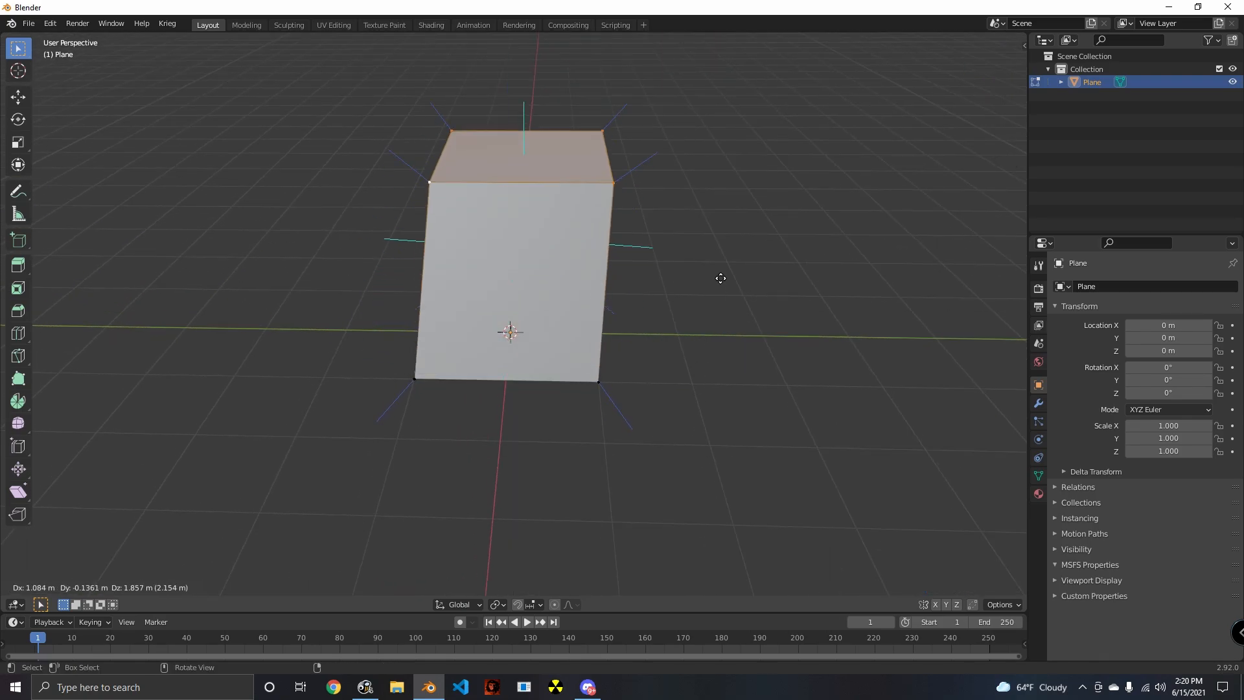
{"action": "left_click", "coordinate": [683, 122]}
{"action": "middle_click_drag", "start_coordinate": [683, 122], "coordinate": [601, 323]}
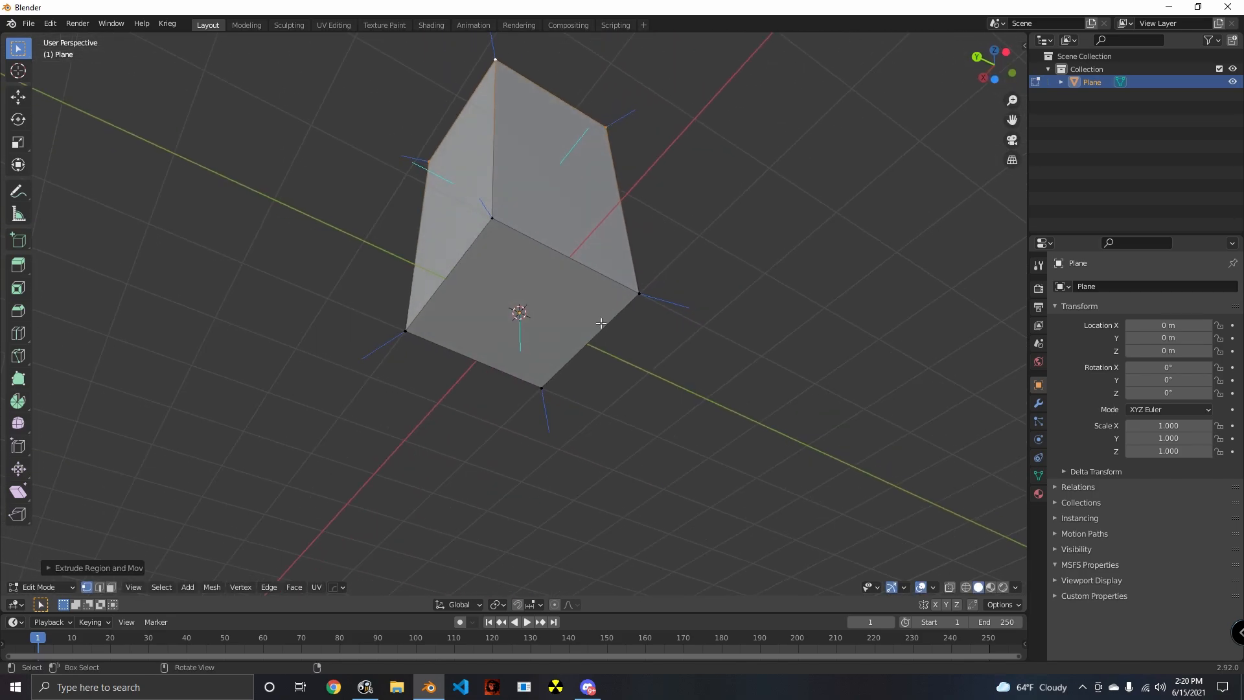
- Switch to face selection and pick the box's faces to examine the outward direction of their normals
{"action": "key", "text": "3"}
{"action": "left_click", "coordinate": [537, 254], "text": "alt"}
{"action": "middle_click_drag", "start_coordinate": [614, 383], "coordinate": [674, 417]}
{"action": "left_click", "coordinate": [534, 273], "text": "shift"}
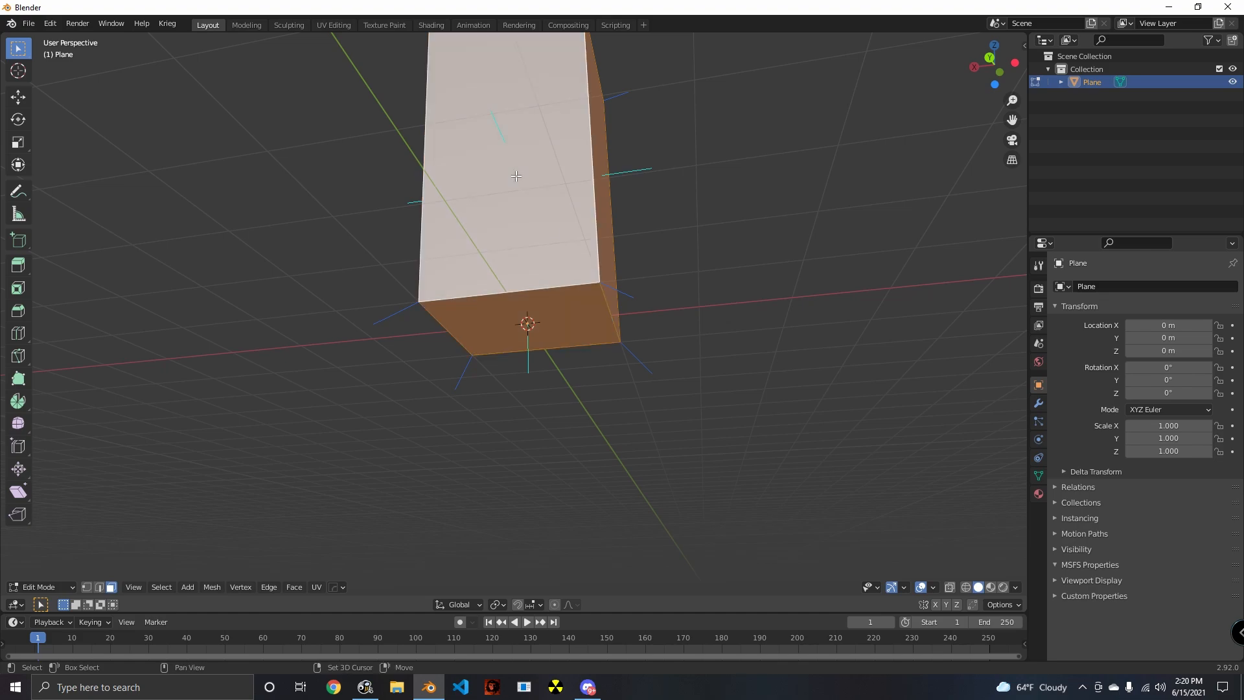
{"action": "middle_click_drag", "start_coordinate": [605, 344], "coordinate": [626, 382]}
{"action": "left_click", "coordinate": [561, 277], "text": "shift"}
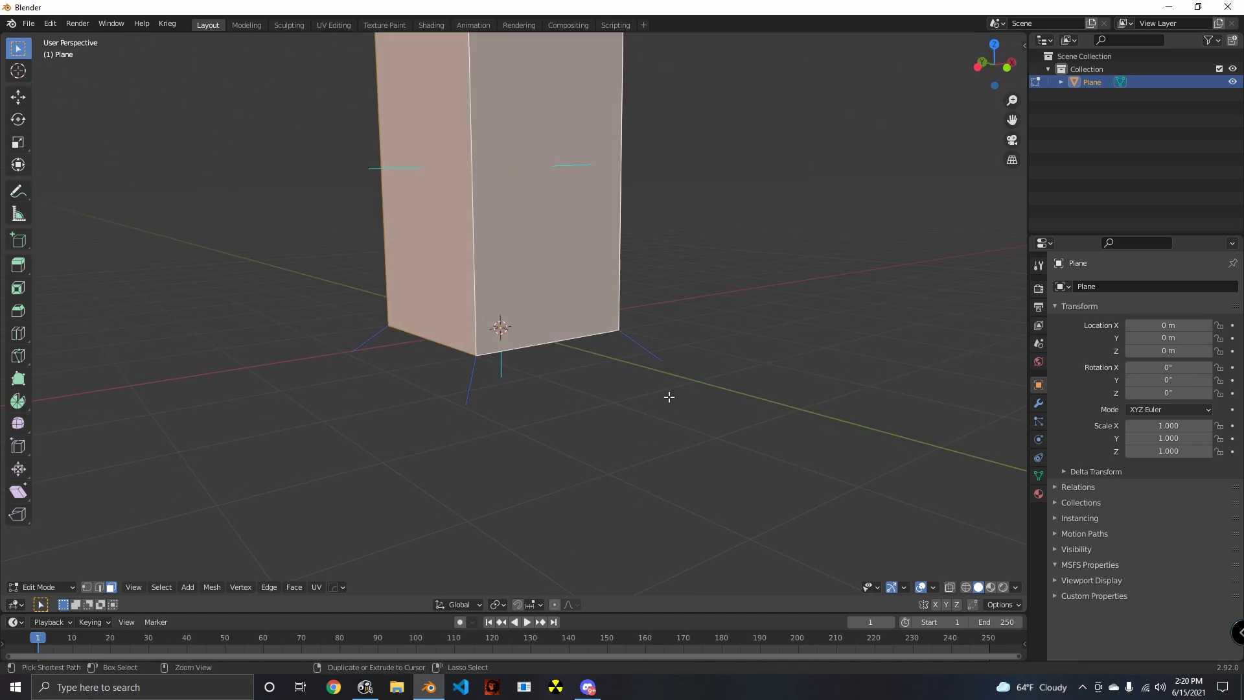
- Select all faces of the box and flip their normals
{"action": "key", "text": "alt+a"}
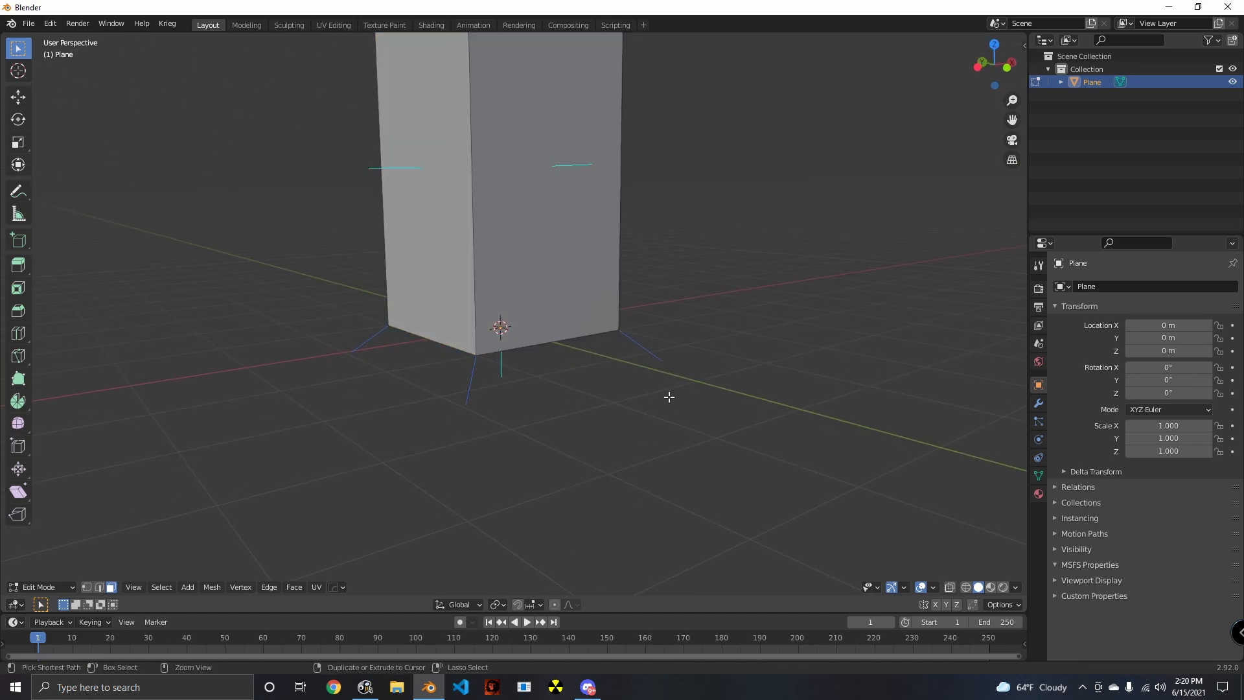
{"action": "key", "text": "a"}
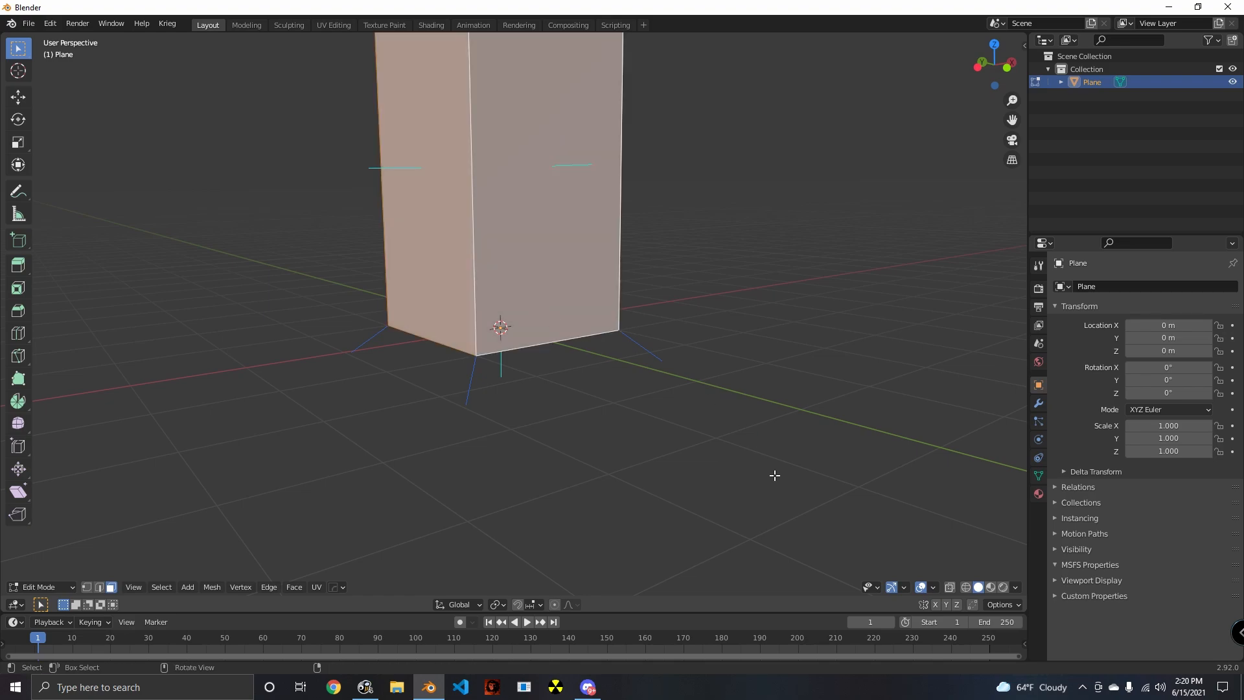
{"action": "key", "text": "alt+n"}
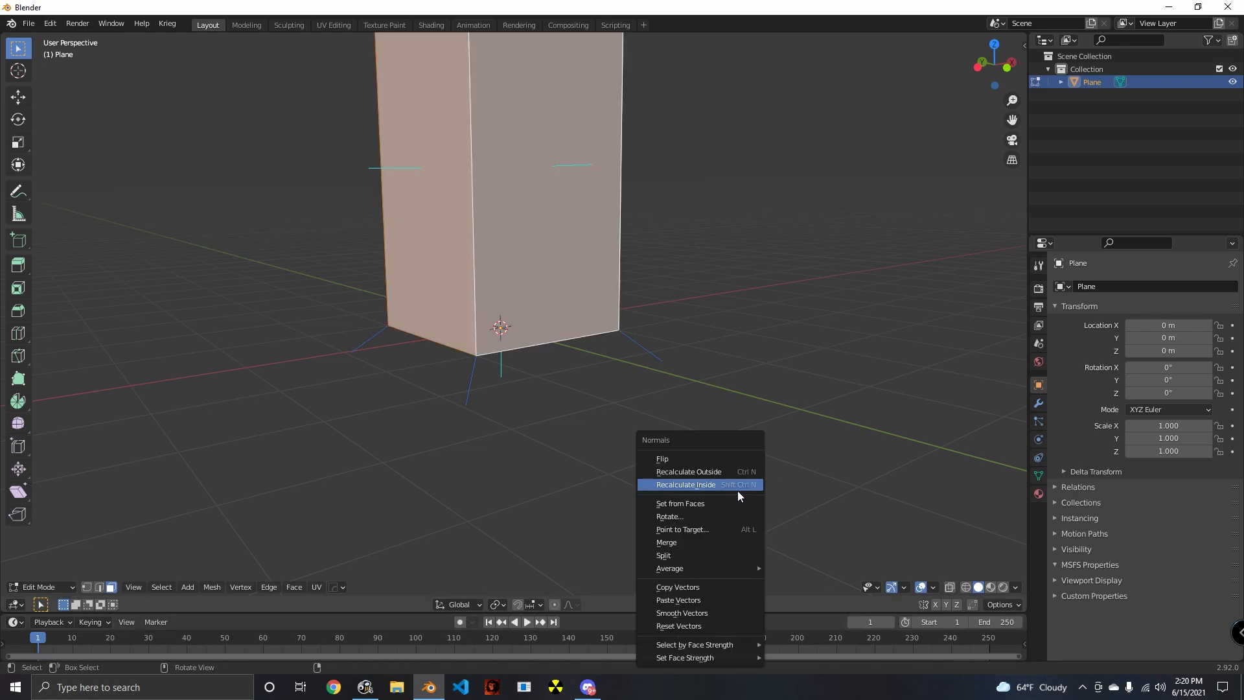
{"action": "left_click", "coordinate": [660, 459]}
- Clear the selection and examine the inside of the box and the direction of its floor's normal
{"action": "key", "text": "alt+a"}
{"action": "middle_click_drag", "start_coordinate": [528, 410], "coordinate": [716, 545]}
{"action": "scroll", "coordinate": [717, 544], "scroll_direction": "up", "scroll_amount": 8}
{"action": "middle_click_drag", "start_coordinate": [641, 440], "coordinate": [536, 313]}
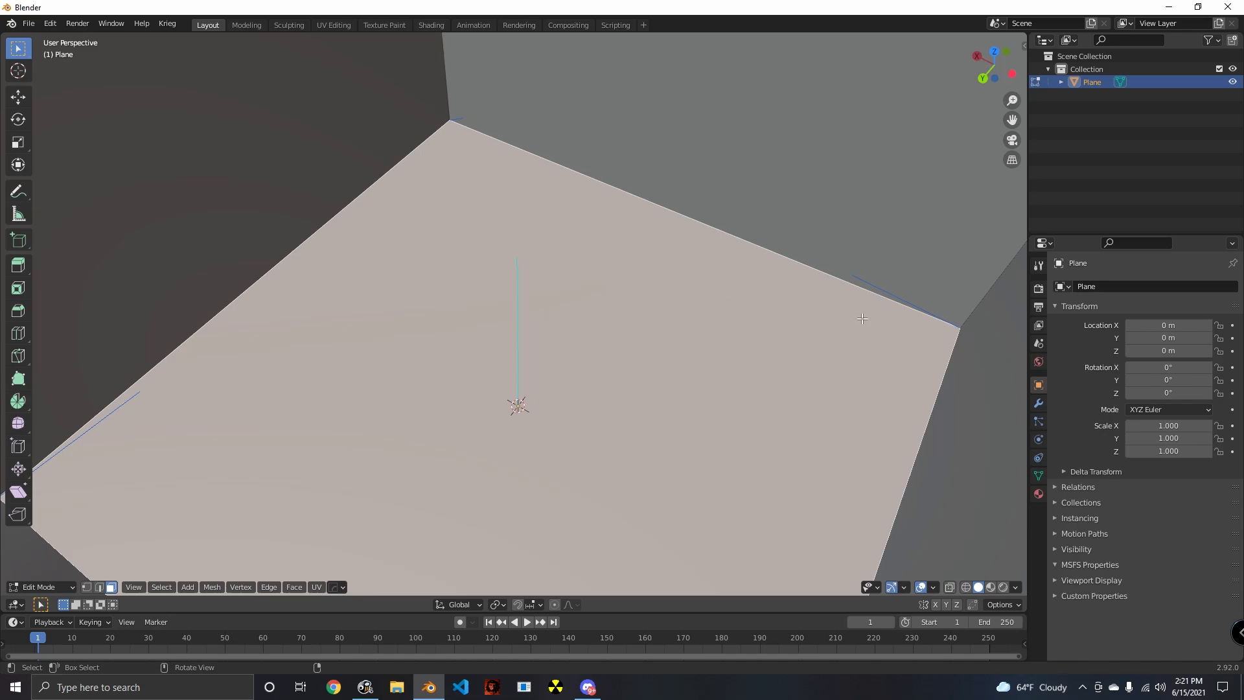
{"action": "middle_click_drag", "start_coordinate": [862, 319], "coordinate": [628, 403]}
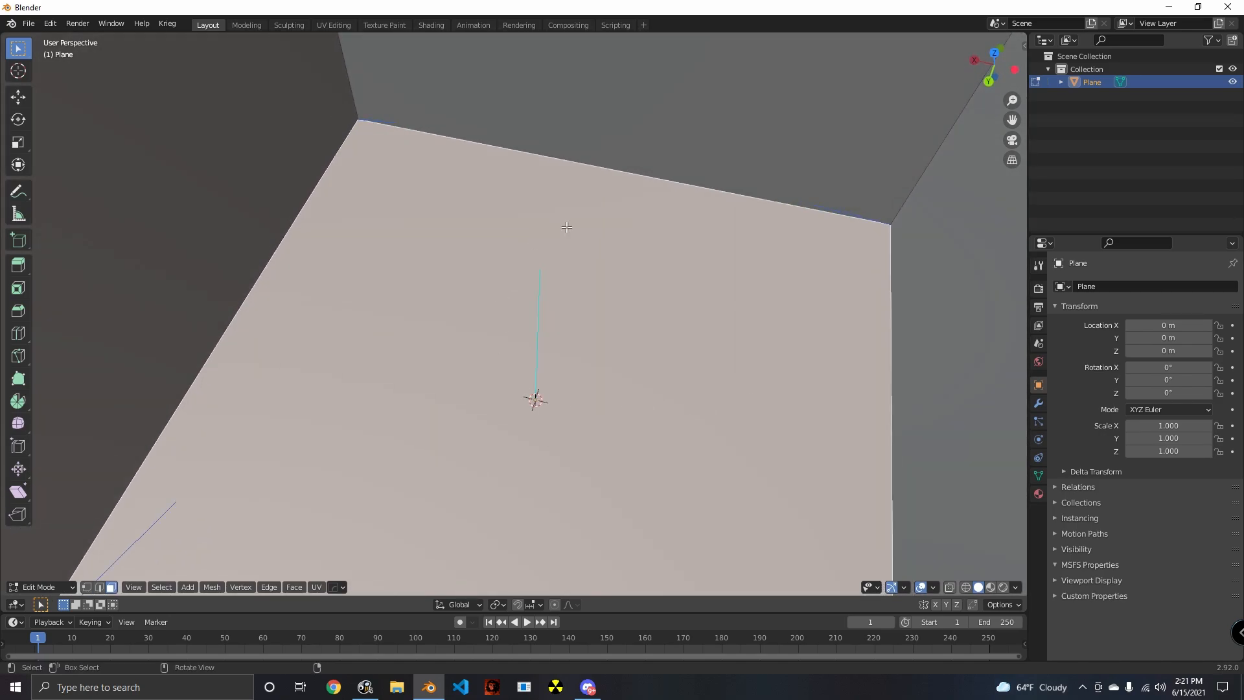
{"action": "middle_click_drag", "start_coordinate": [776, 267], "coordinate": [603, 439]}
- Select individual box faces, clearing the selection between picks, to check which faces get picked through the culled front walls
{"action": "left_click", "coordinate": [646, 361]}
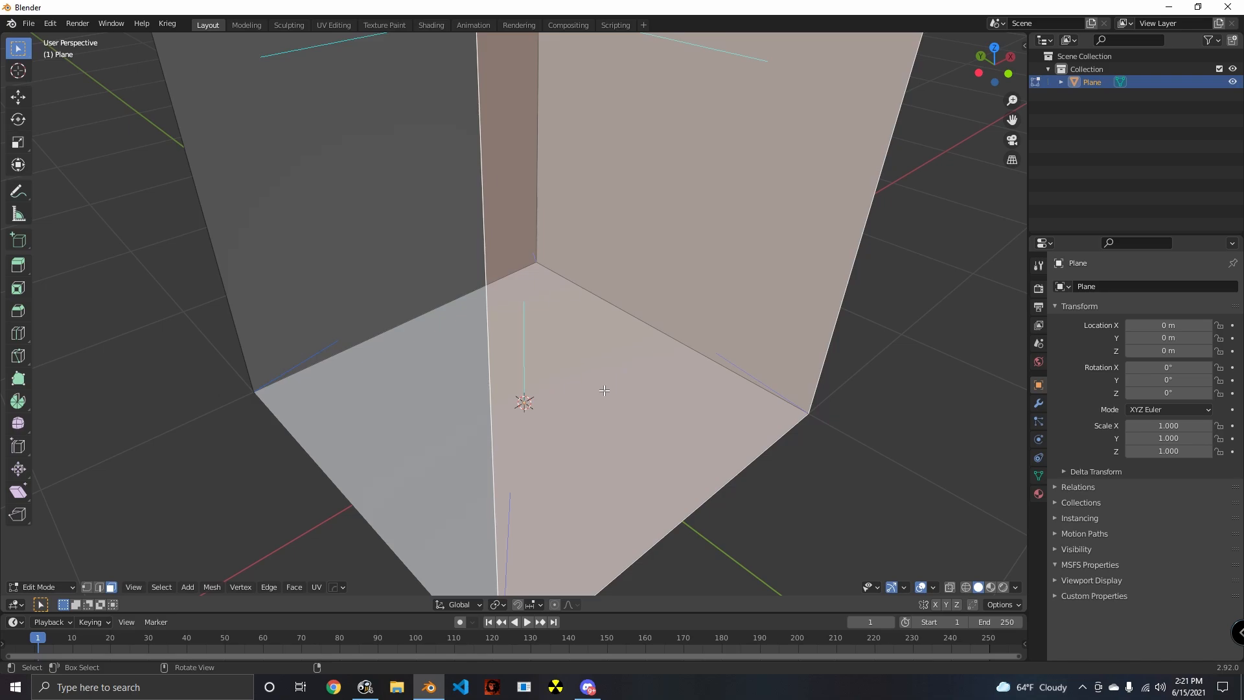
{"action": "key", "text": "alt+a"}
{"action": "left_click", "coordinate": [447, 394]}
{"action": "key", "text": "alt+a"}
{"action": "left_click", "coordinate": [541, 394]}
{"action": "key", "text": "alt+a"}
{"action": "left_click", "coordinate": [675, 325]}
{"action": "key", "text": "alt+a"}
{"action": "left_click", "coordinate": [397, 262]}
{"action": "key", "text": "alt+a"}
{"action": "key", "text": "b"}
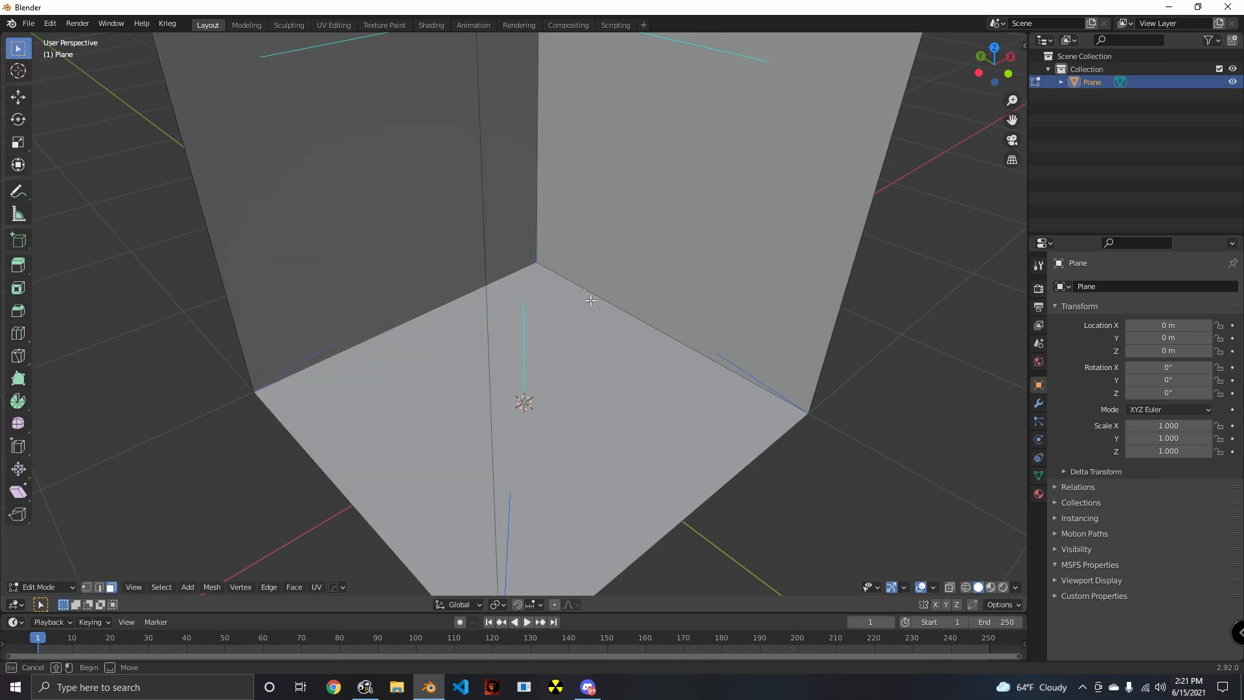
{"action": "left_click_drag", "start_coordinate": [586, 292], "coordinate": [590, 300]}
{"action": "left_click", "coordinate": [398, 269]}
{"action": "left_click", "coordinate": [591, 292]}
{"action": "left_click", "coordinate": [453, 276]}
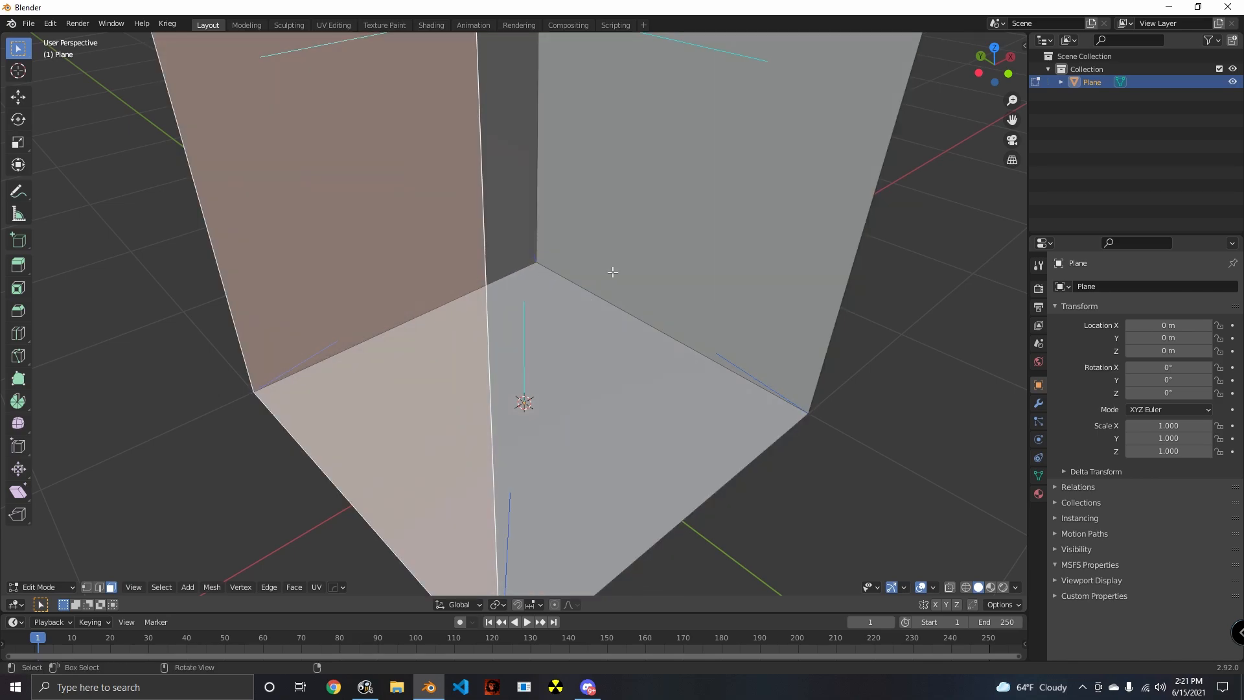
{"action": "left_click", "coordinate": [648, 263]}
{"action": "key", "text": "alt+a"}
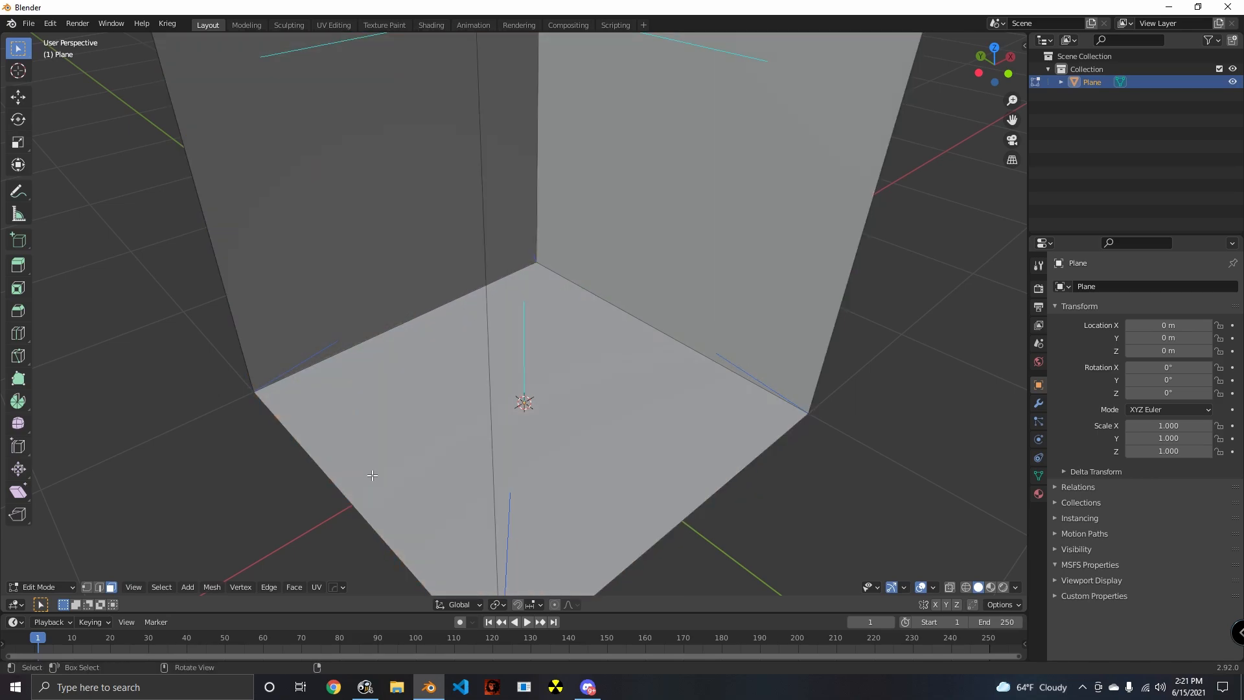
- Select the side walls of the box and delete their faces
{"action": "middle_click_drag", "start_coordinate": [373, 475], "coordinate": [580, 400]}
{"action": "left_click", "coordinate": [526, 327]}
{"action": "middle_click_drag", "start_coordinate": [610, 305], "coordinate": [557, 334]}
{"action": "scroll", "coordinate": [558, 334], "scroll_direction": "up", "scroll_amount": 4}
{"action": "middle_click_drag", "start_coordinate": [609, 369], "coordinate": [568, 361]}
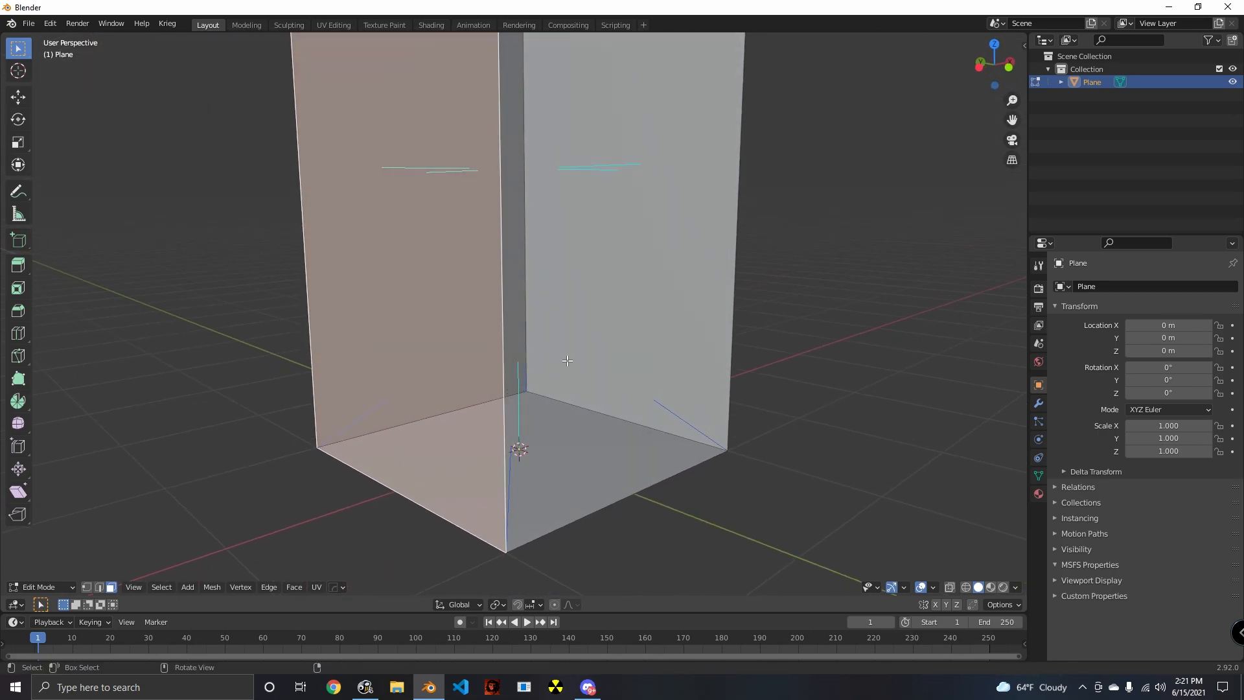
{"action": "middle_click_drag", "start_coordinate": [594, 170], "coordinate": [547, 290]}
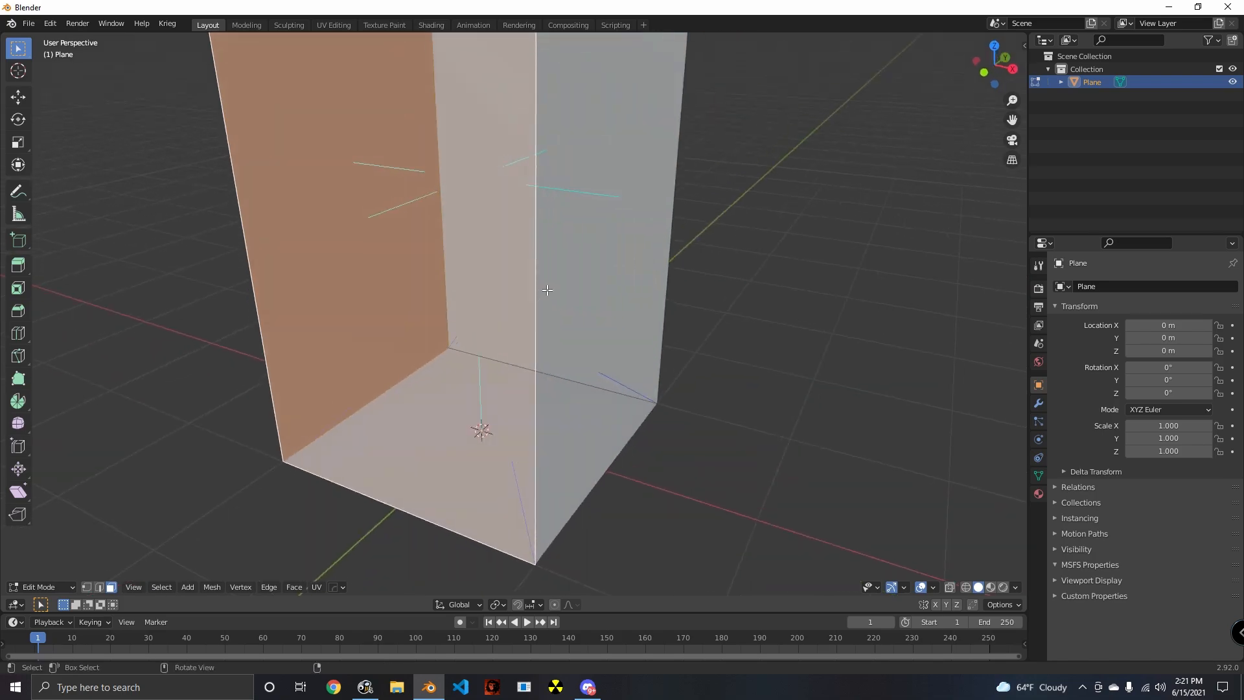
{"action": "middle_click_drag", "start_coordinate": [611, 241], "coordinate": [542, 397]}
{"action": "key", "text": "x"}
{"action": "left_click", "coordinate": [566, 332]}
{"action": "scroll", "coordinate": [561, 461], "scroll_direction": "down", "scroll_amount": 6}
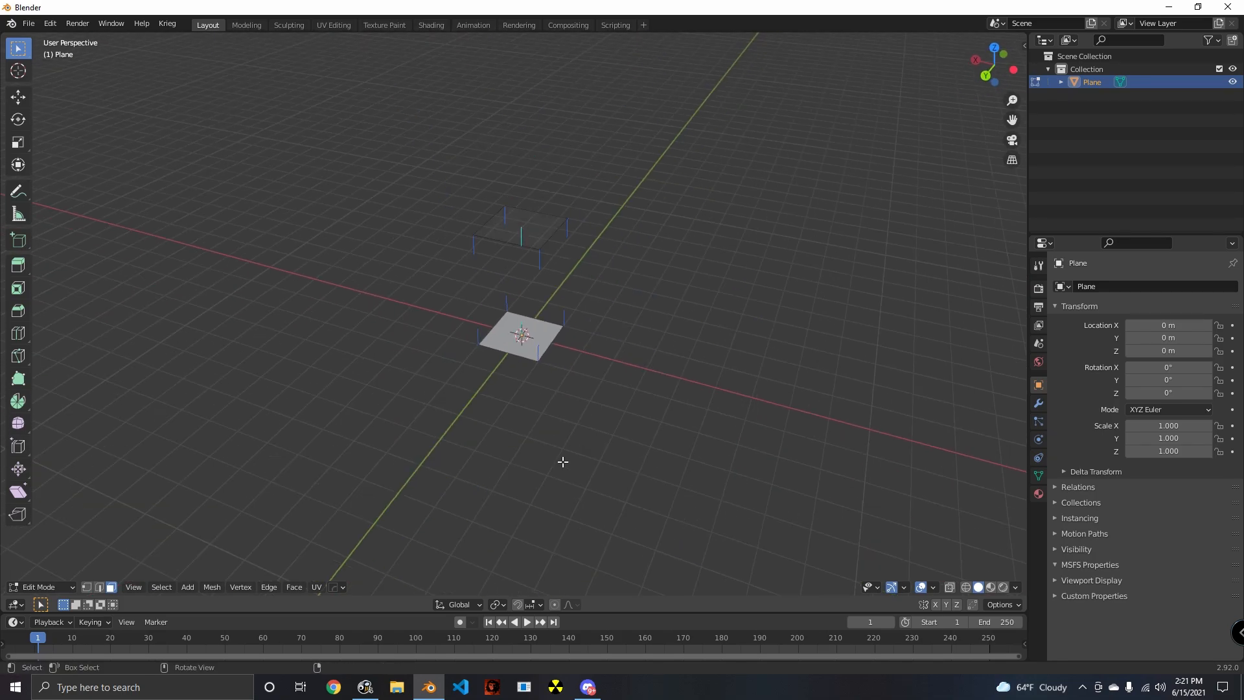
- Delete the leftover top face floating above the base plane
{"action": "key", "text": "x"}
{"action": "left_click", "coordinate": [525, 258]}
{"action": "scroll", "coordinate": [583, 449], "scroll_direction": "up", "scroll_amount": 3}
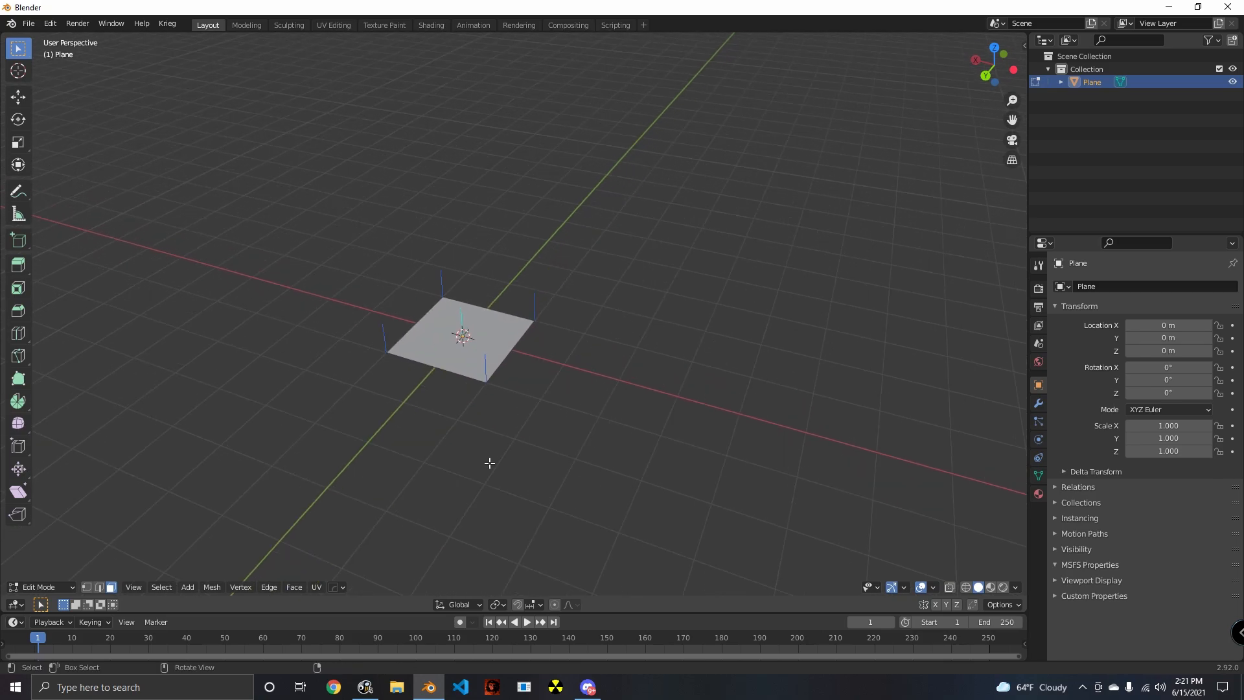
{"action": "middle_click_drag", "start_coordinate": [489, 461], "coordinate": [550, 414]}
{"action": "scroll", "coordinate": [625, 451], "scroll_direction": "down", "scroll_amount": 3}
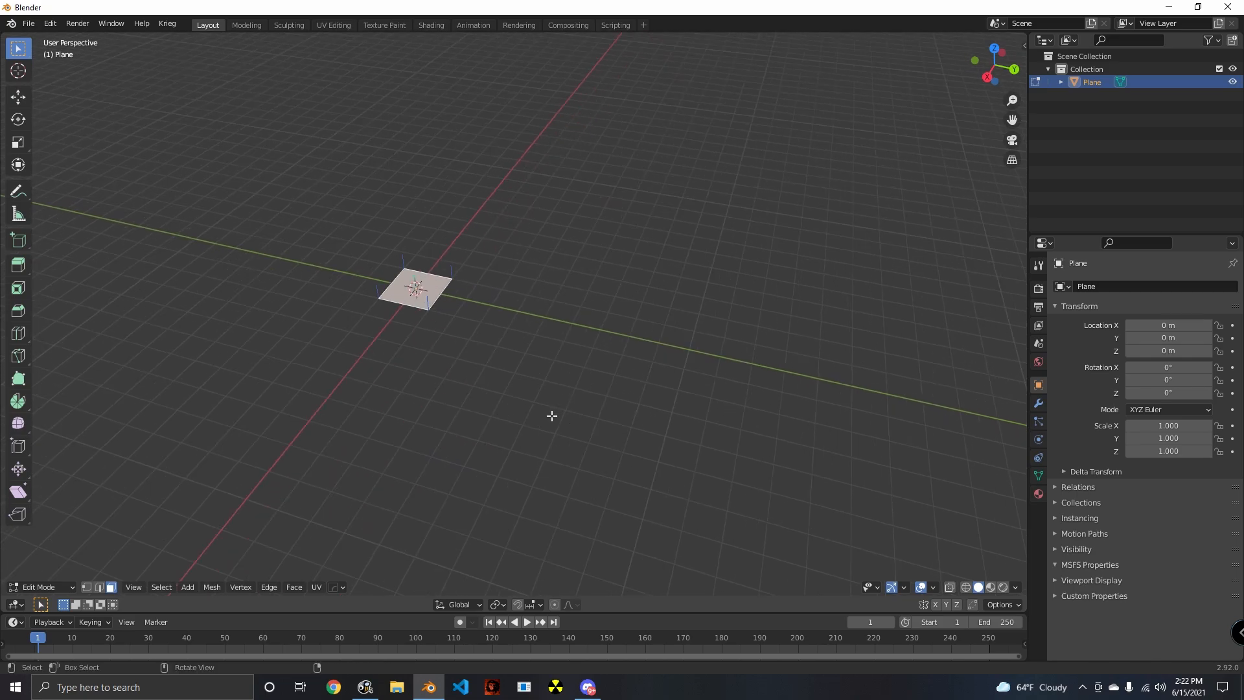
{"action": "scroll", "coordinate": [554, 401], "scroll_direction": "down", "scroll_amount": 2}
{"action": "scroll", "coordinate": [545, 387], "scroll_direction": "up", "scroll_amount": 2}
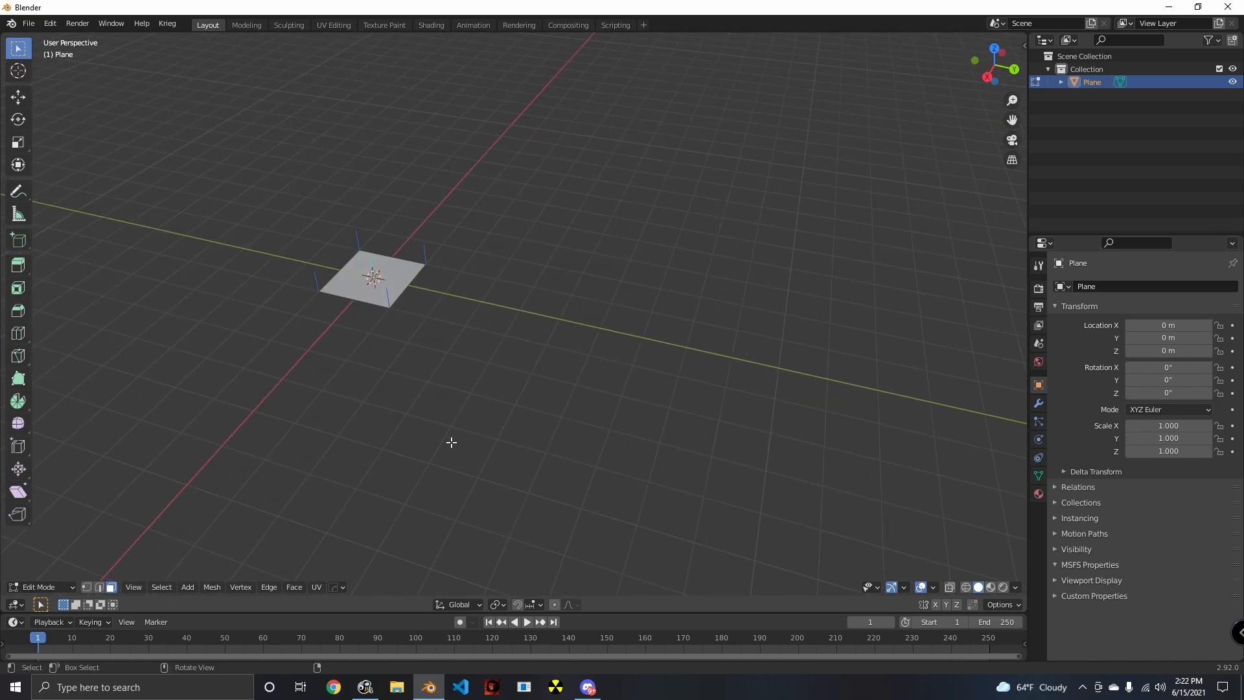
{"action": "middle_click_drag", "start_coordinate": [450, 442], "coordinate": [603, 446]}
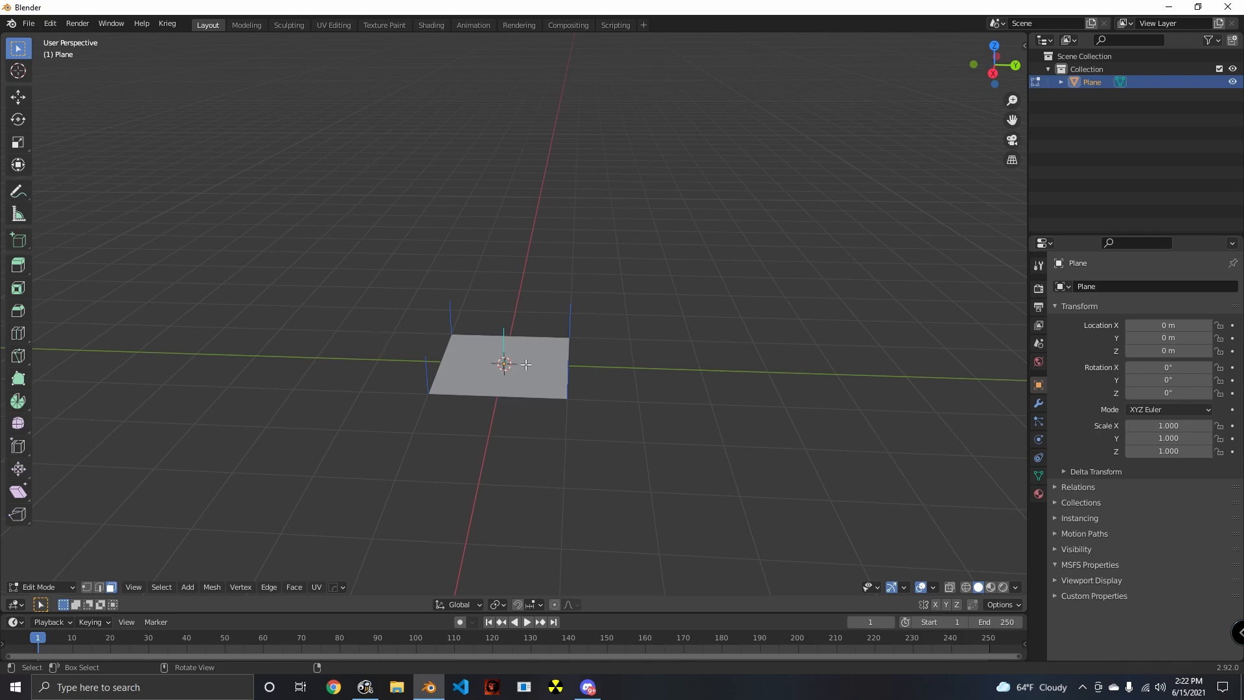
- Switch the plane from Edit Mode to Object Mode and open the file browser for appending
{"action": "left_click", "coordinate": [28, 24]}
{"action": "mouse_move", "coordinate": [54, 64]}
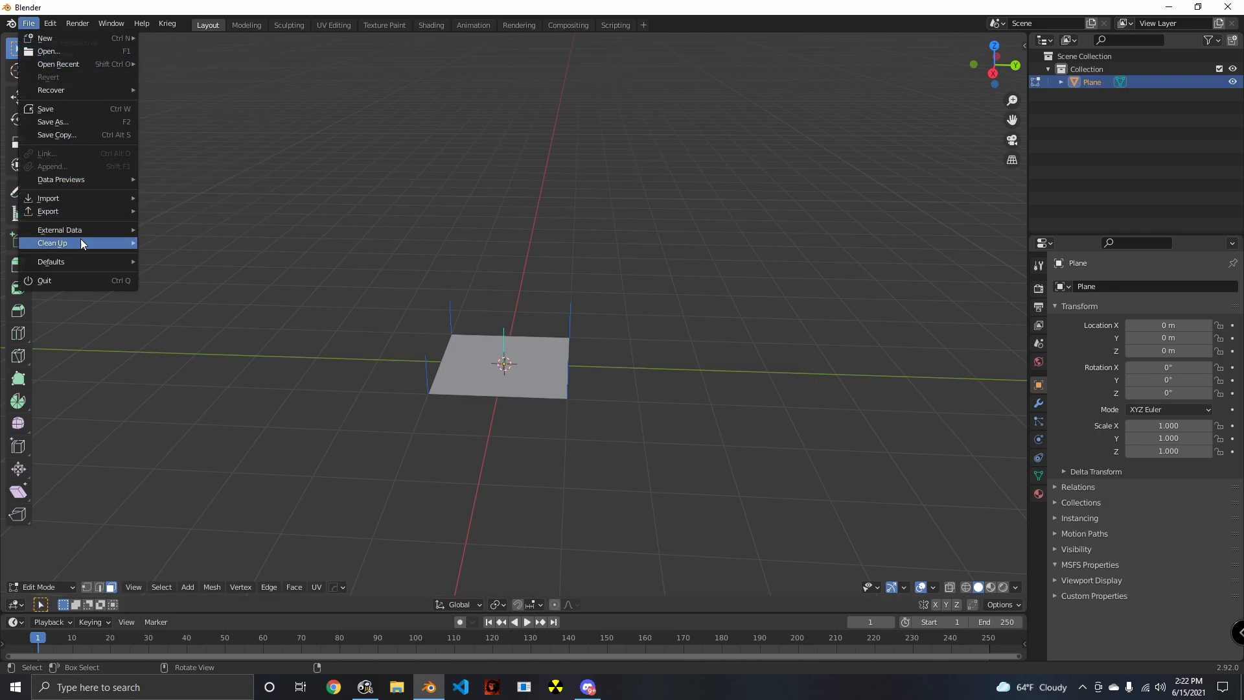
{"action": "mouse_move", "coordinate": [67, 202]}
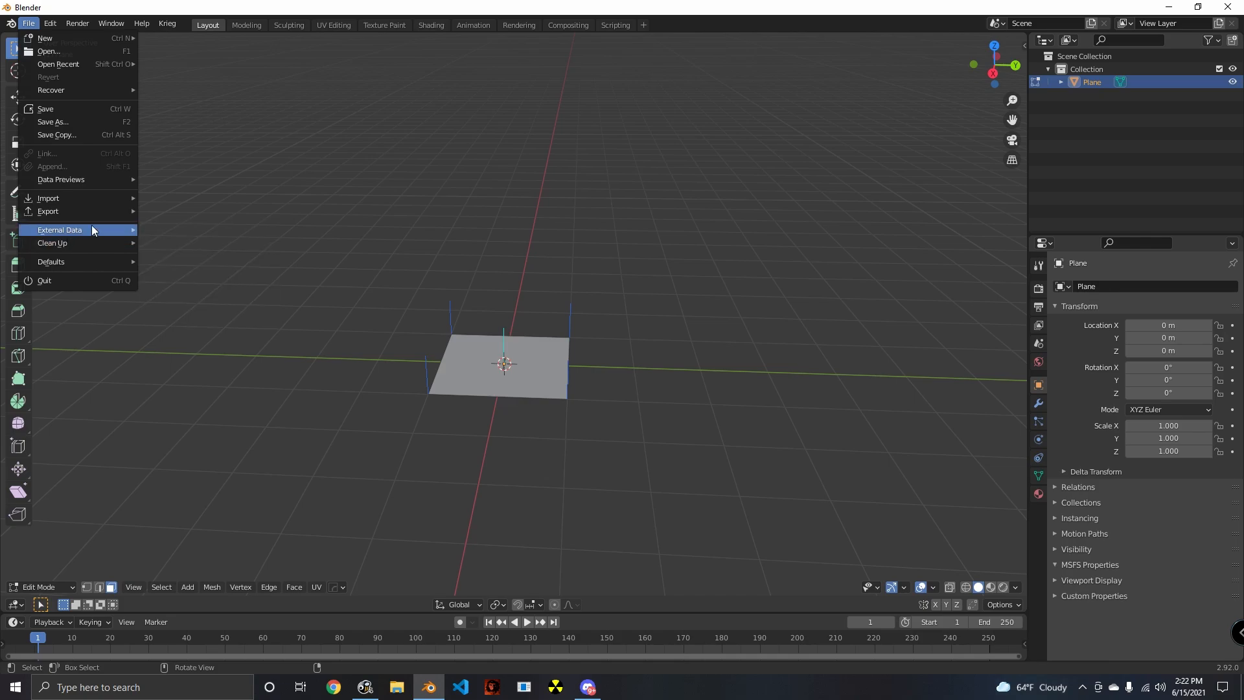
{"action": "key", "text": "Tab"}
{"action": "left_click", "coordinate": [30, 24]}
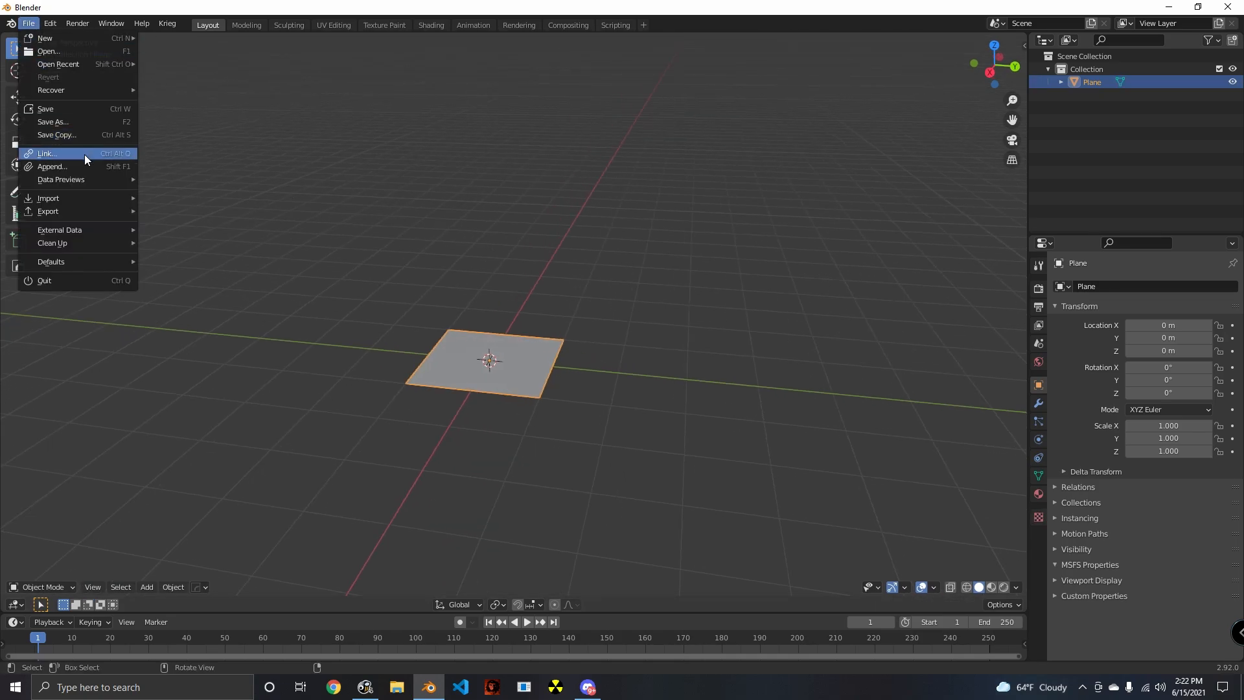
{"action": "left_click", "coordinate": [72, 169]}
- Look through the Documents folder, and switch the append browser to the recent models folder
{"action": "scroll", "coordinate": [706, 442], "scroll_direction": "down", "scroll_amount": 5}
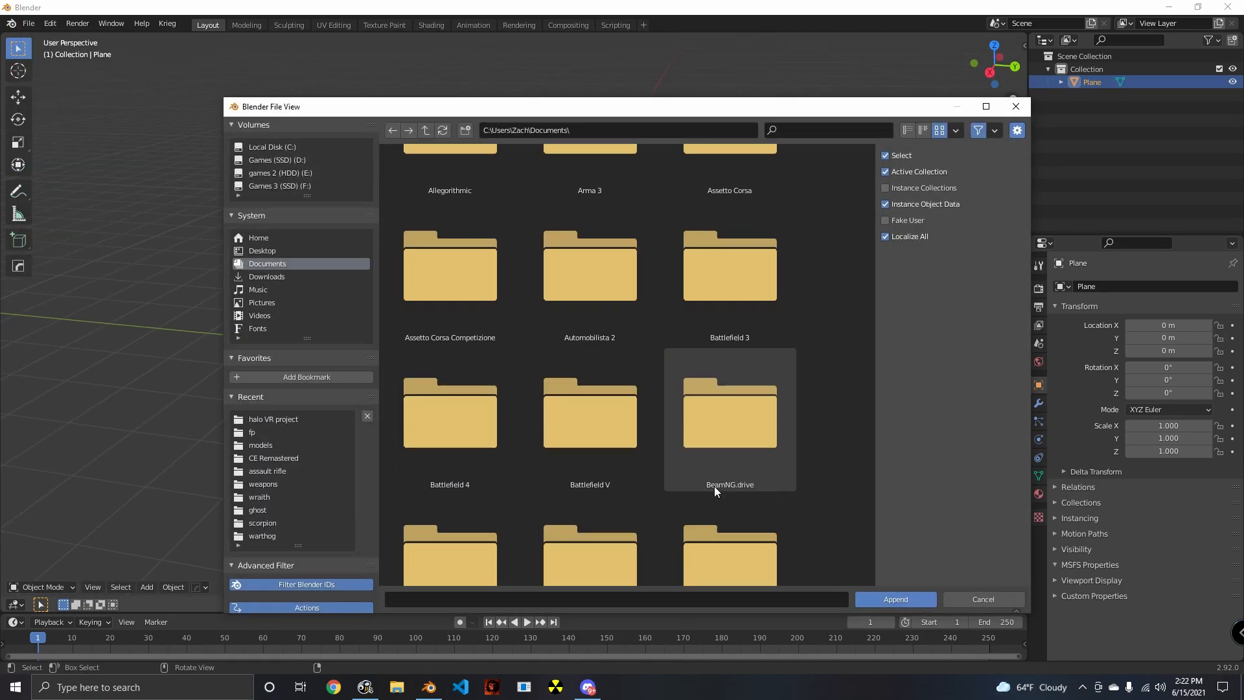
{"action": "scroll", "coordinate": [736, 516], "scroll_direction": "down", "scroll_amount": 10}
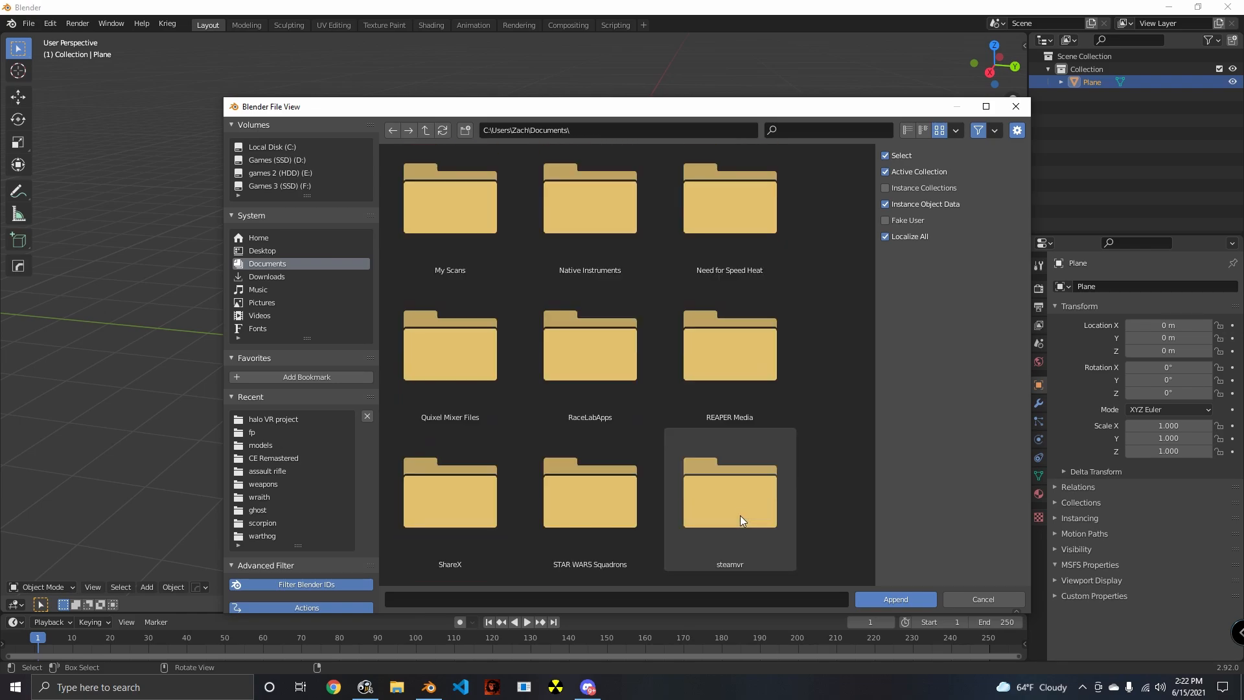
{"action": "scroll", "coordinate": [743, 502], "scroll_direction": "down", "scroll_amount": 5}
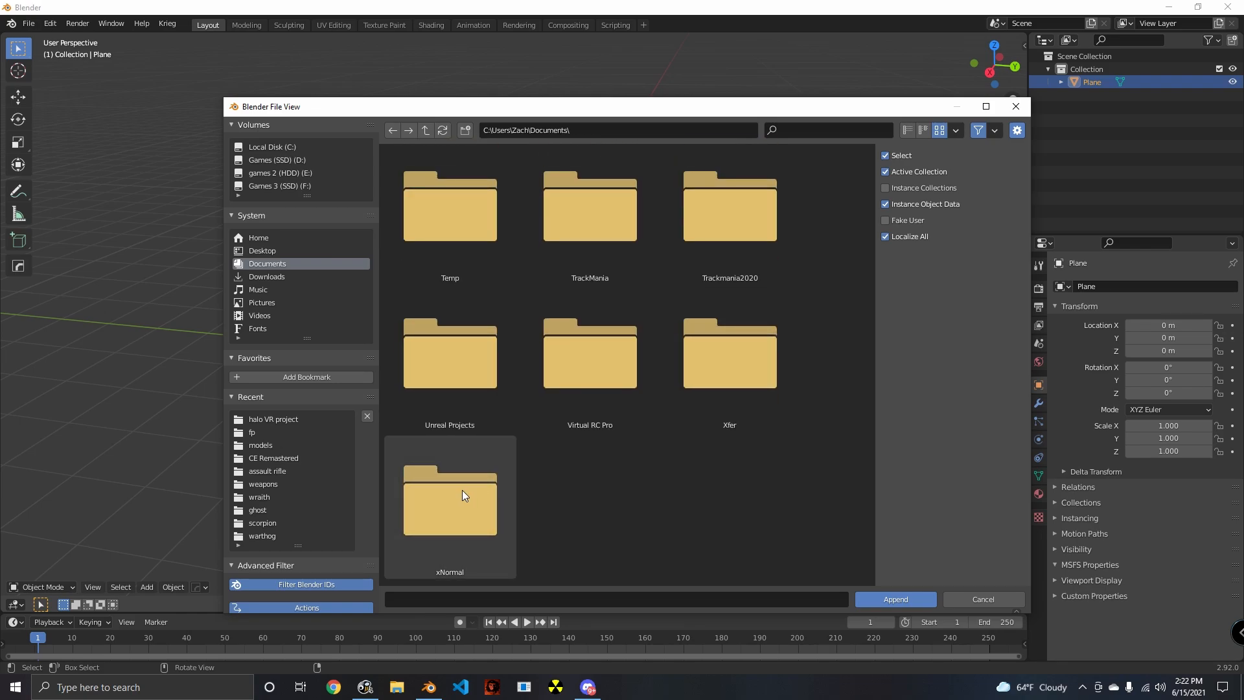
{"action": "scroll", "coordinate": [621, 418], "scroll_direction": "up", "scroll_amount": 5}
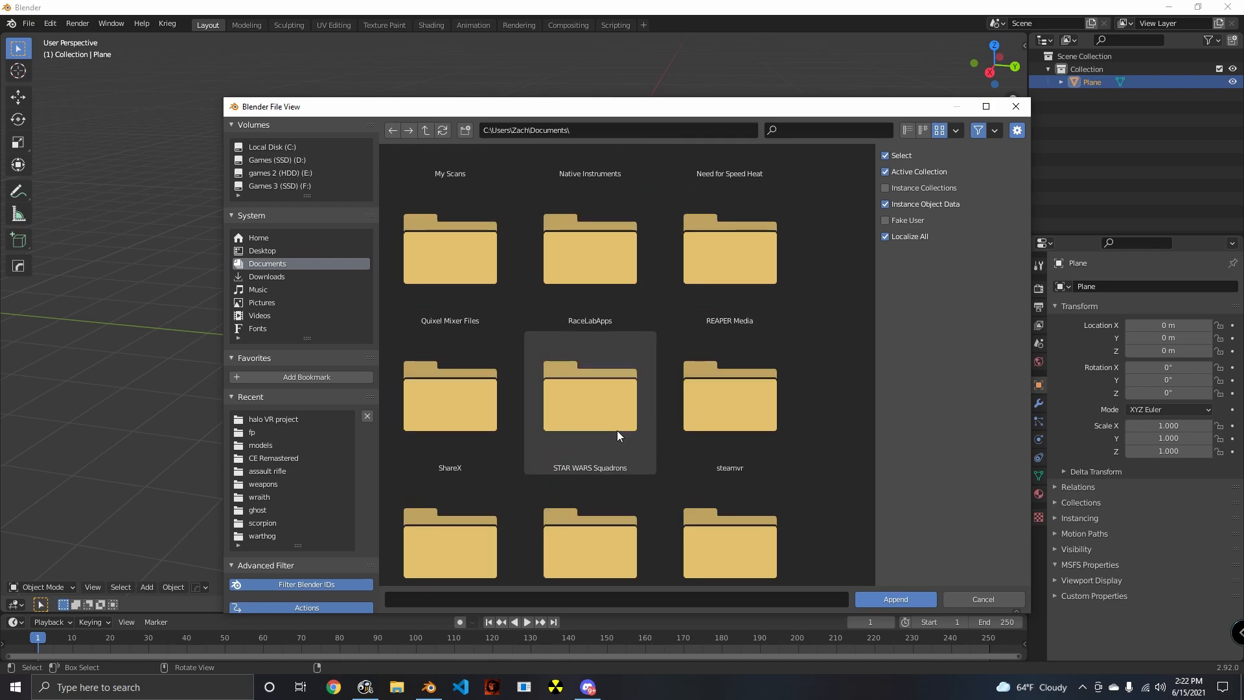
{"action": "scroll", "coordinate": [616, 430], "scroll_direction": "up", "scroll_amount": 10}
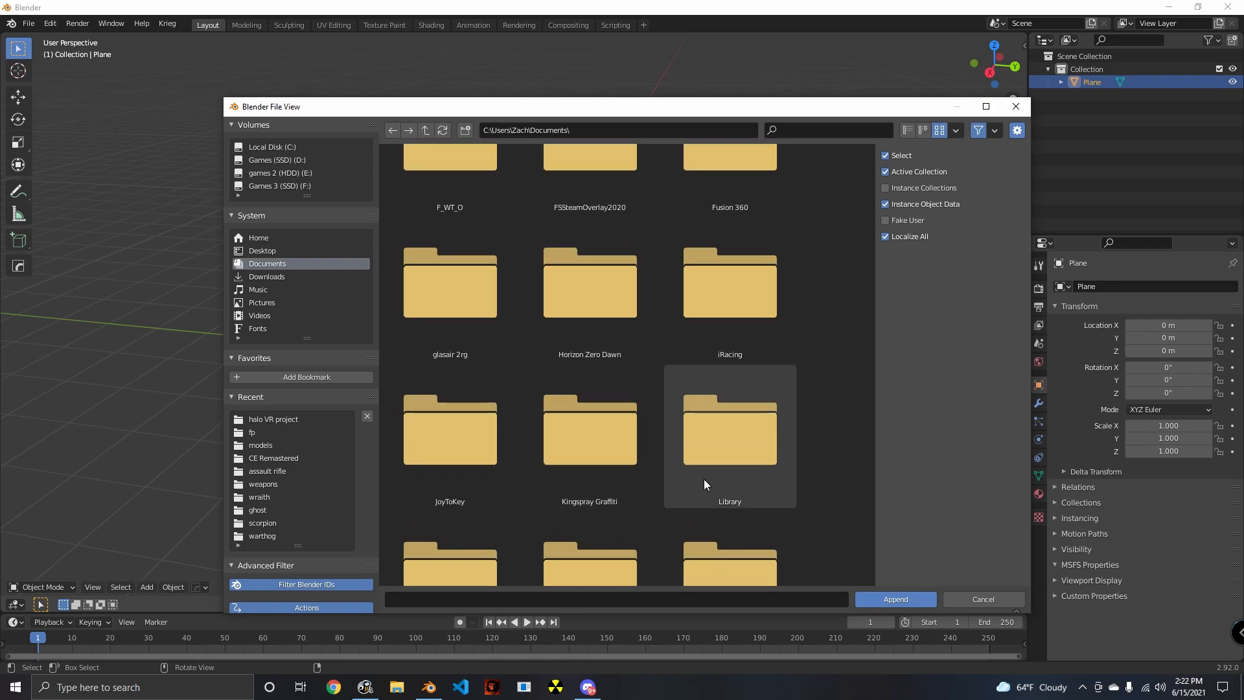
{"action": "scroll", "coordinate": [704, 479], "scroll_direction": "up", "scroll_amount": 5}
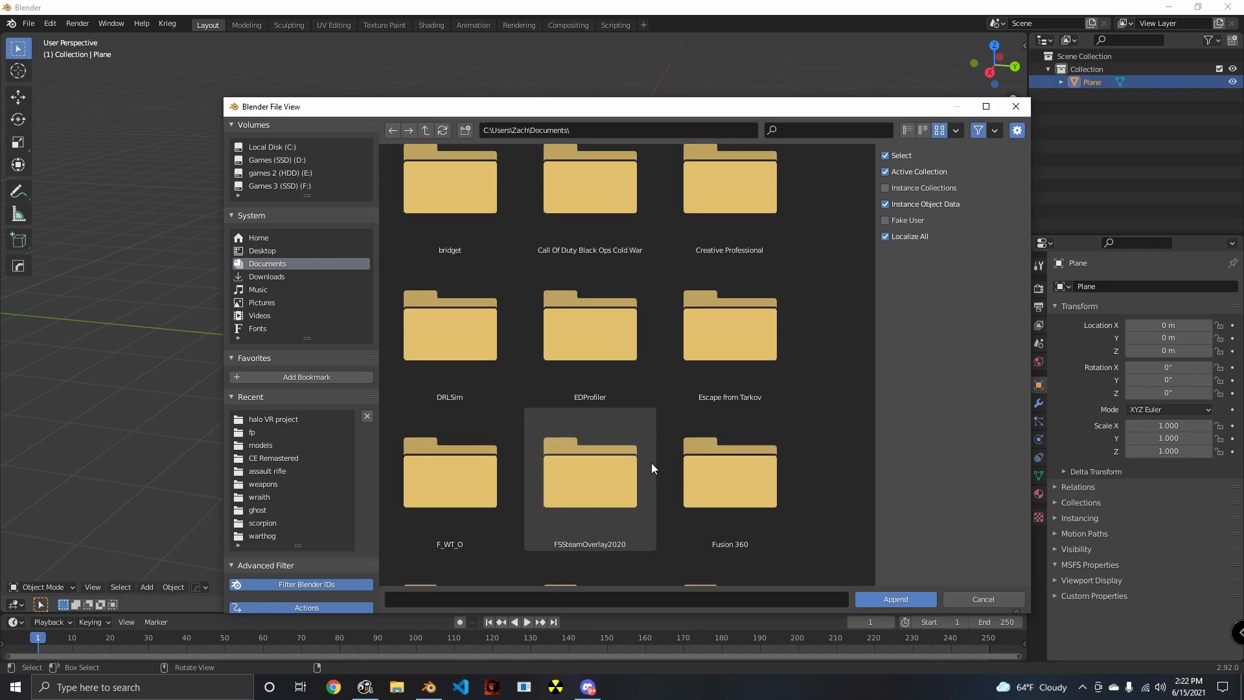
{"action": "scroll", "coordinate": [652, 463], "scroll_direction": "up", "scroll_amount": 4}
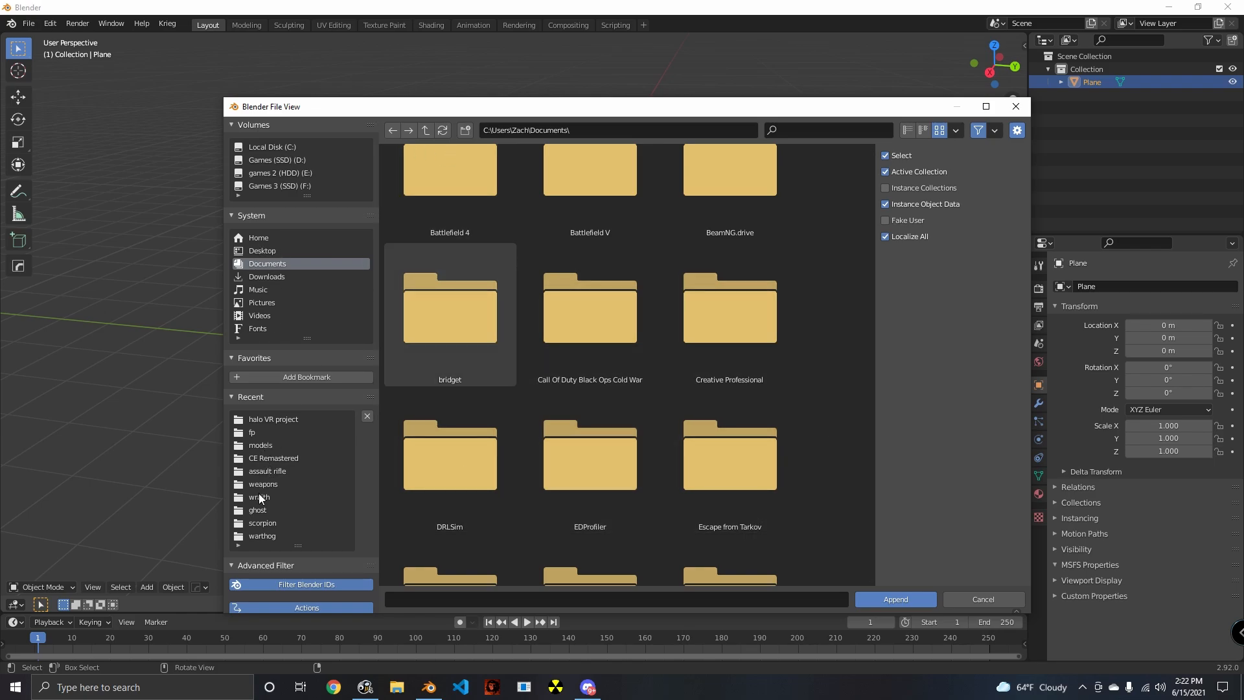
{"action": "scroll", "coordinate": [264, 473], "scroll_direction": "down", "scroll_amount": 3}
{"action": "scroll", "coordinate": [285, 430], "scroll_direction": "up", "scroll_amount": 3}
{"action": "left_click", "coordinate": [259, 445]}
- Find cyborg_reference.blend in the models folder and open its contents for appending
{"action": "scroll", "coordinate": [719, 441], "scroll_direction": "down", "scroll_amount": 4}
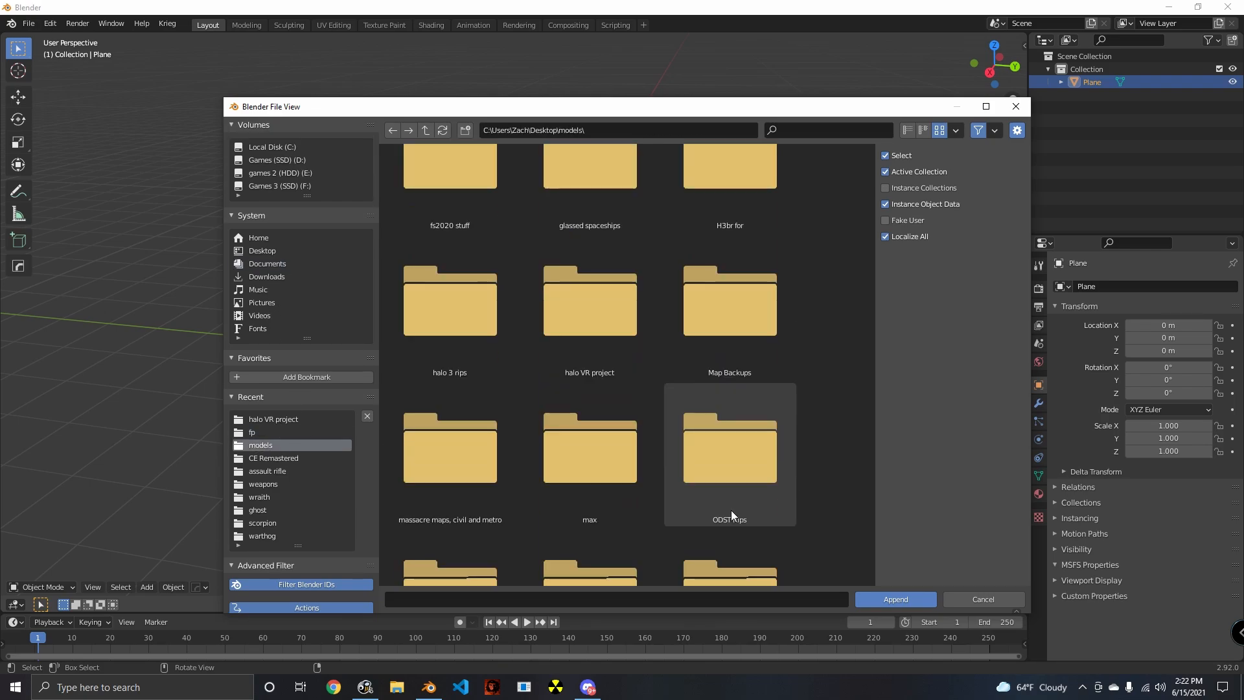
{"action": "scroll", "coordinate": [732, 513], "scroll_direction": "down", "scroll_amount": 8}
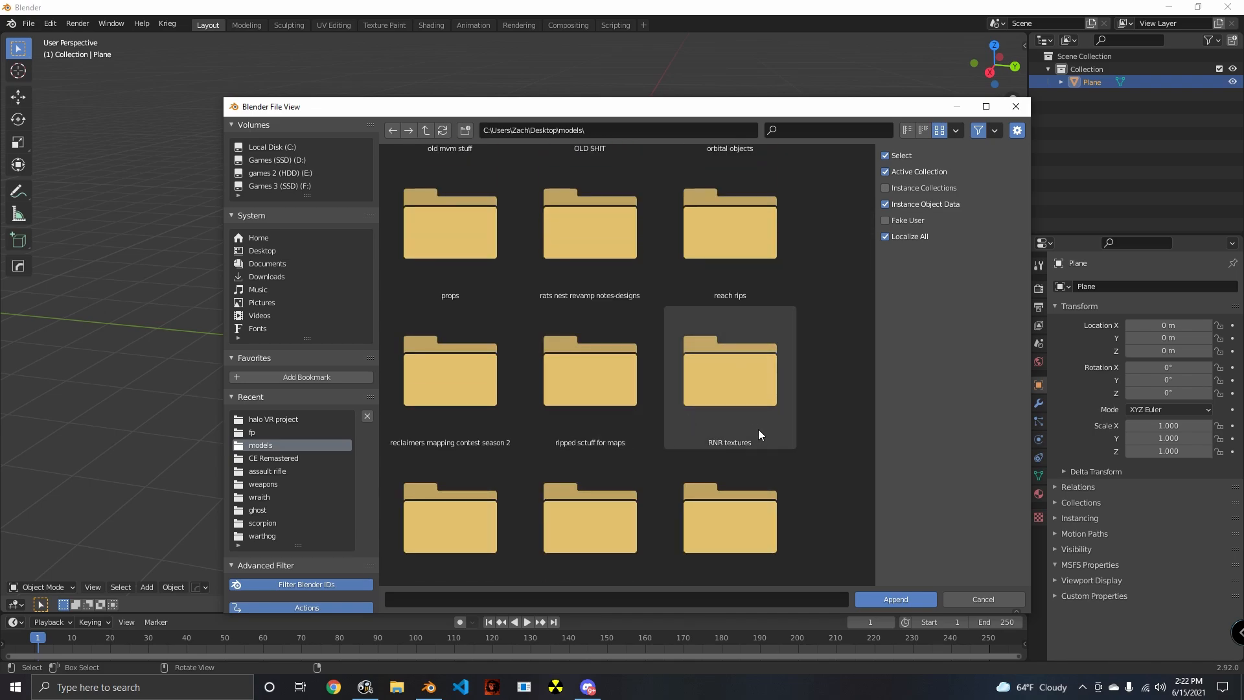
{"action": "scroll", "coordinate": [758, 429], "scroll_direction": "down", "scroll_amount": 5}
{"action": "scroll", "coordinate": [745, 417], "scroll_direction": "up", "scroll_amount": 3}
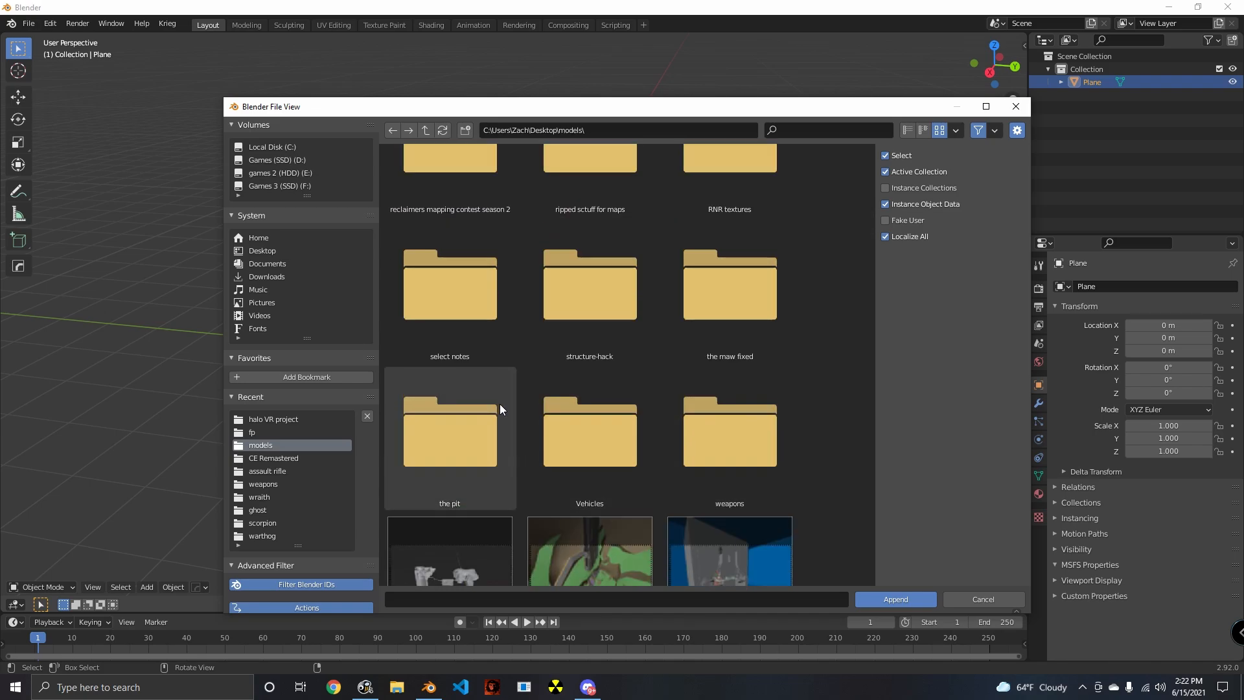
{"action": "scroll", "coordinate": [772, 502], "scroll_direction": "down", "scroll_amount": 10}
{"action": "scroll", "coordinate": [814, 479], "scroll_direction": "down", "scroll_amount": 9}
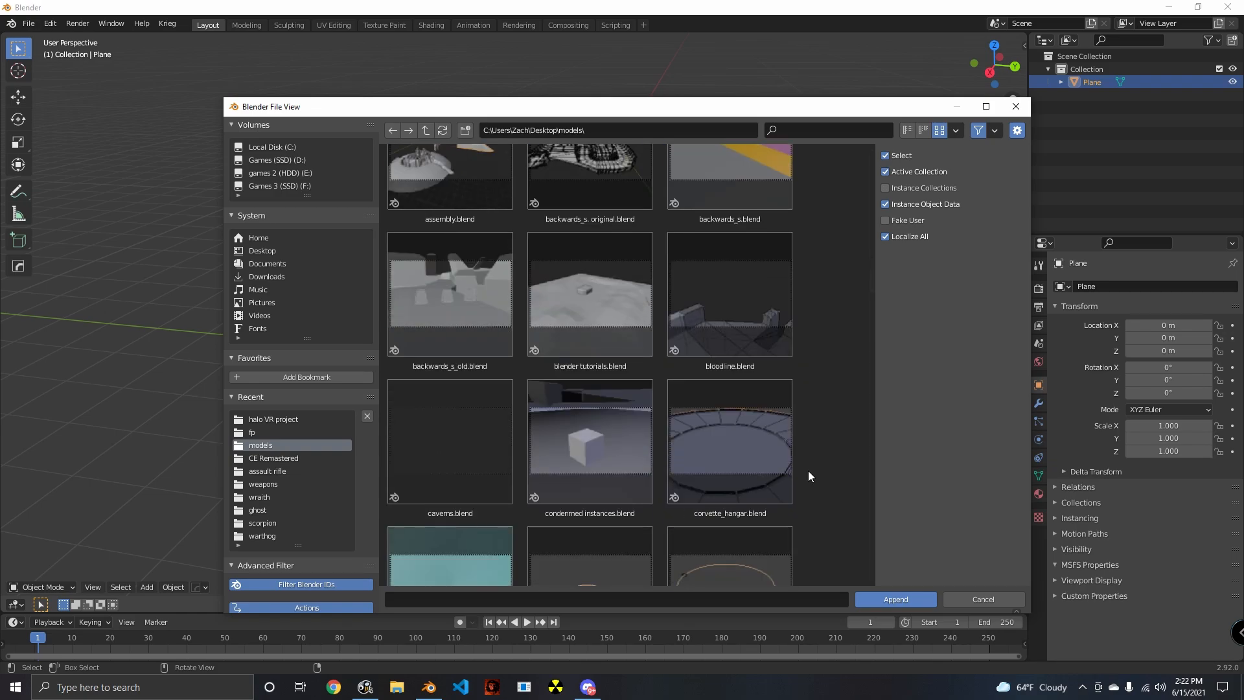
{"action": "scroll", "coordinate": [493, 350], "scroll_direction": "down", "scroll_amount": 2}
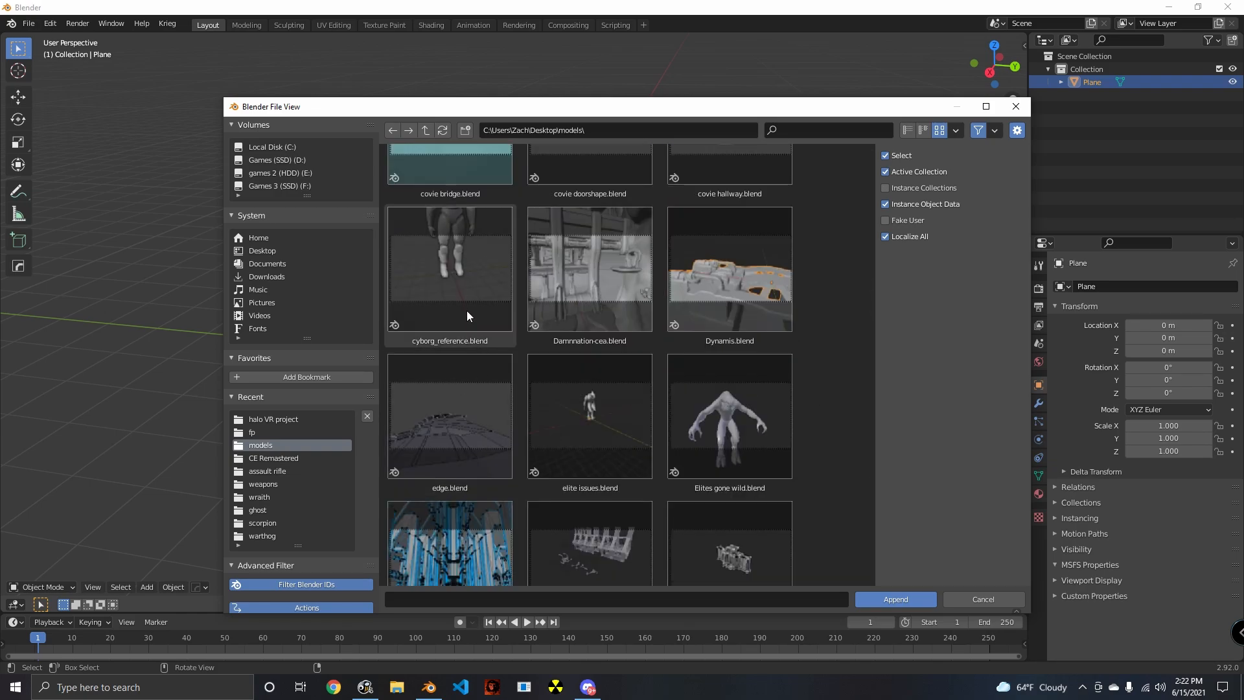
{"action": "left_click", "coordinate": [442, 261]}
{"action": "left_click", "coordinate": [873, 598]}
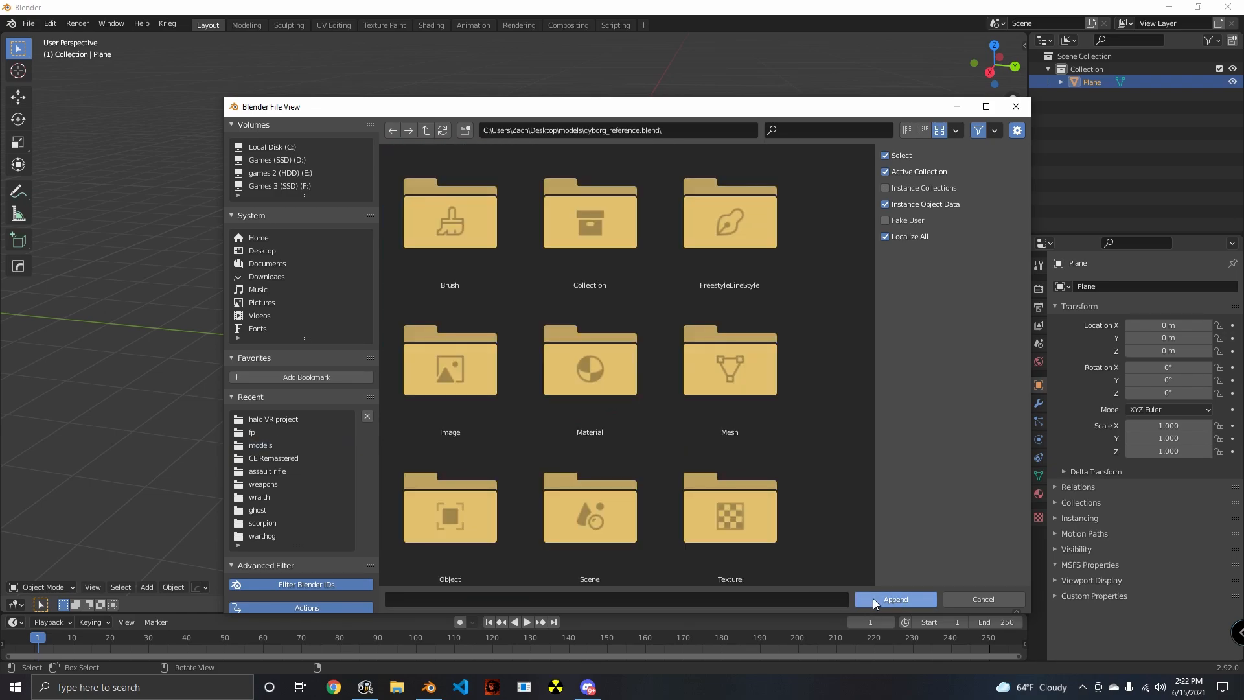
- Append the cyborg:cyborg object from the Object category of cyborg_reference.blend
{"action": "double_click", "coordinate": [613, 397]}
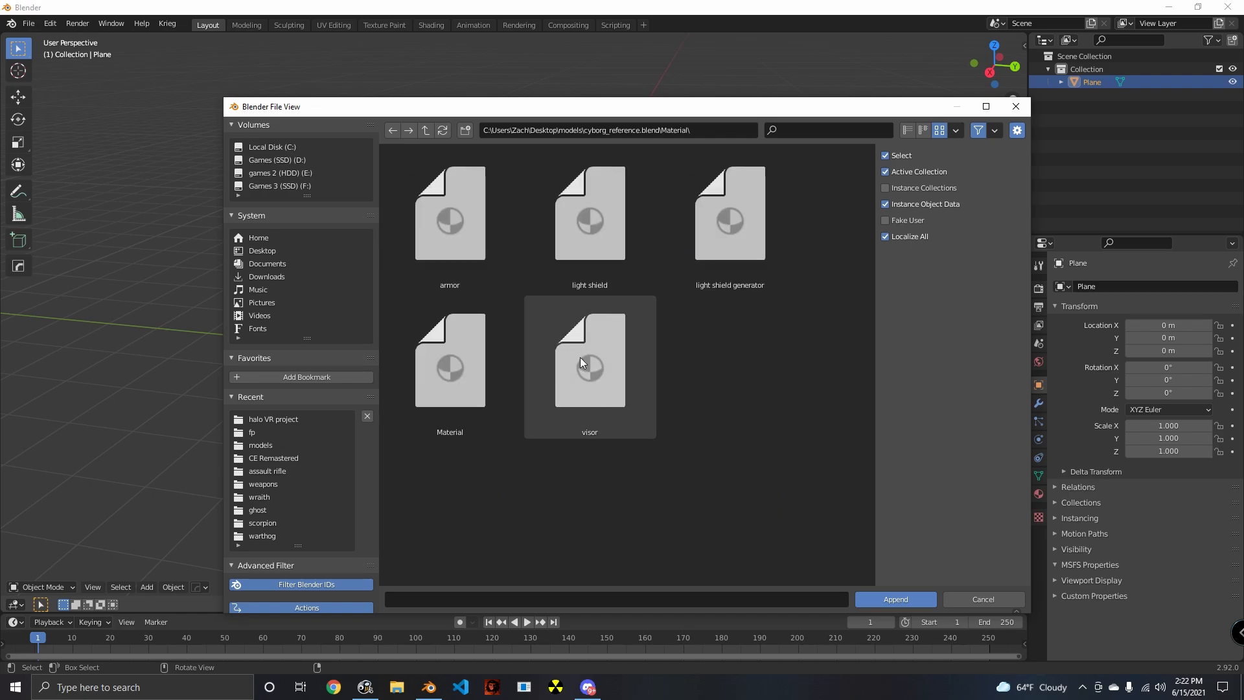
{"action": "left_click", "coordinate": [406, 131]}
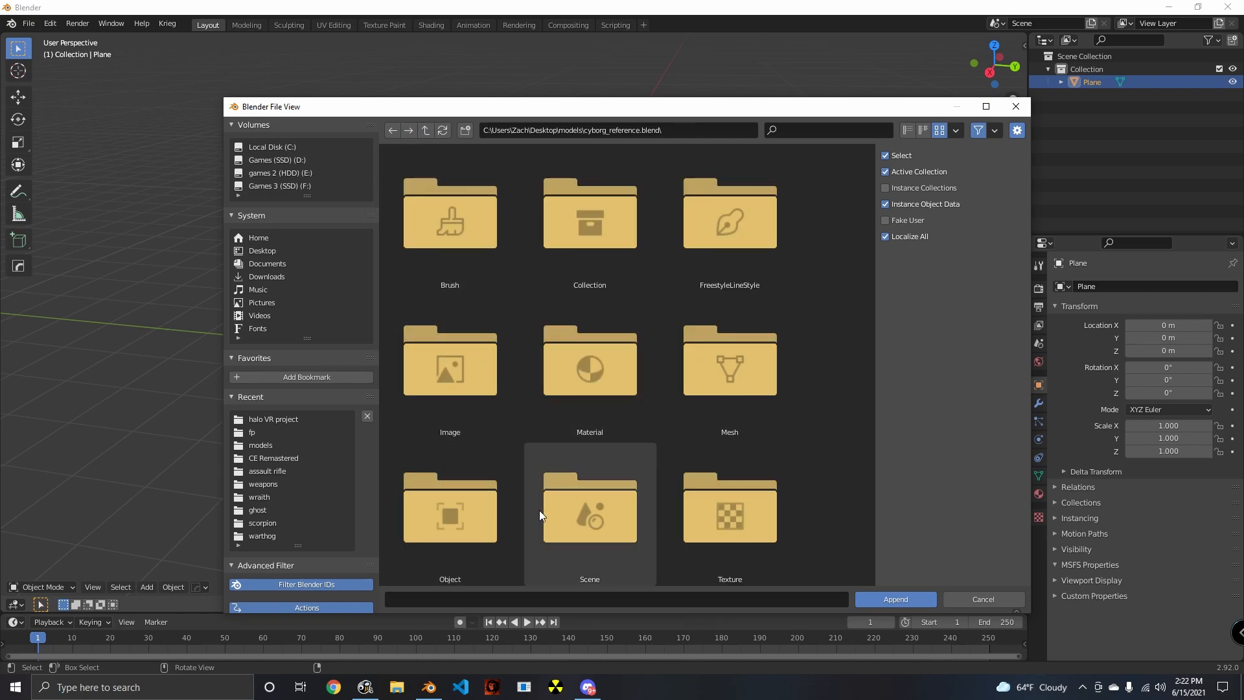
{"action": "scroll", "coordinate": [539, 510], "scroll_direction": "down", "scroll_amount": 1}
{"action": "double_click", "coordinate": [476, 429]}
{"action": "left_click", "coordinate": [481, 244]}
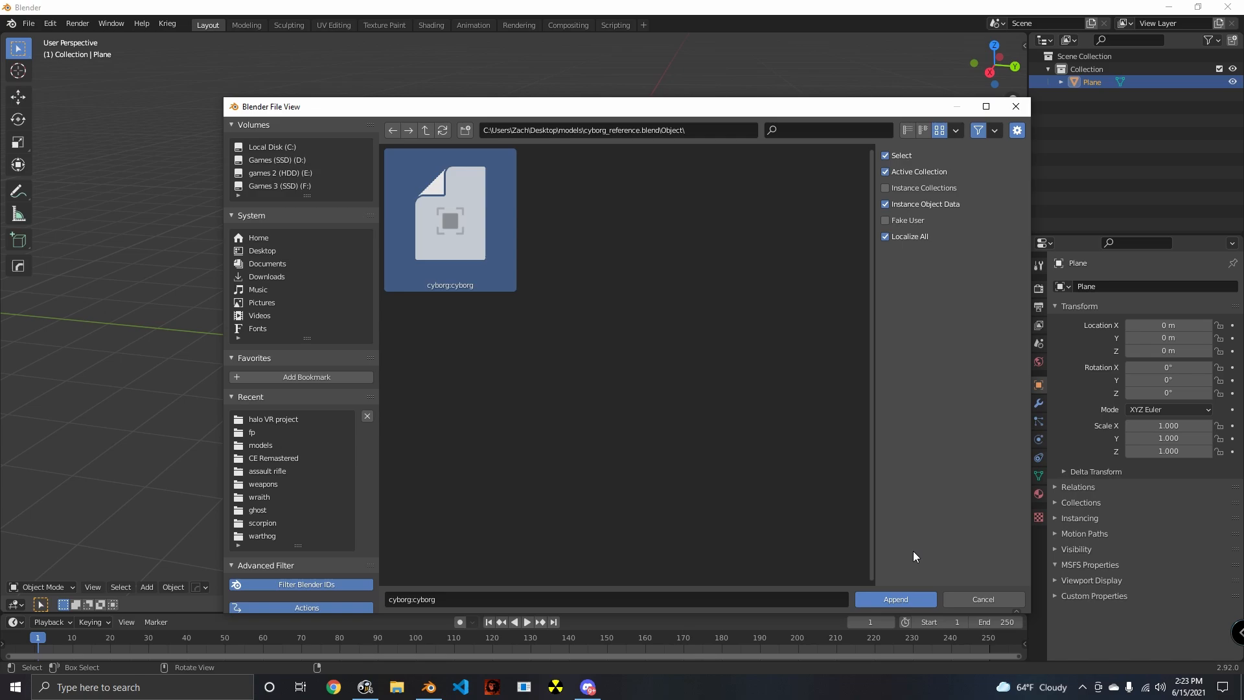
{"action": "left_click", "coordinate": [885, 601]}
- Clear the selection and examine the small plane between the appended cyborg's feet from several distances
{"action": "scroll", "coordinate": [525, 411], "scroll_direction": "down", "scroll_amount": 5}
{"action": "mouse_move", "coordinate": [580, 437]}
{"action": "middle_mouse_down"}
{"action": "mouse_move", "coordinate": [525, 411]}
{"action": "mouse_move", "coordinate": [573, 434]}
{"action": "middle_mouse_up"}
{"action": "scroll", "coordinate": [563, 417], "scroll_direction": "up", "scroll_amount": 5}
{"action": "scroll", "coordinate": [558, 418], "scroll_direction": "up", "scroll_amount": 2}
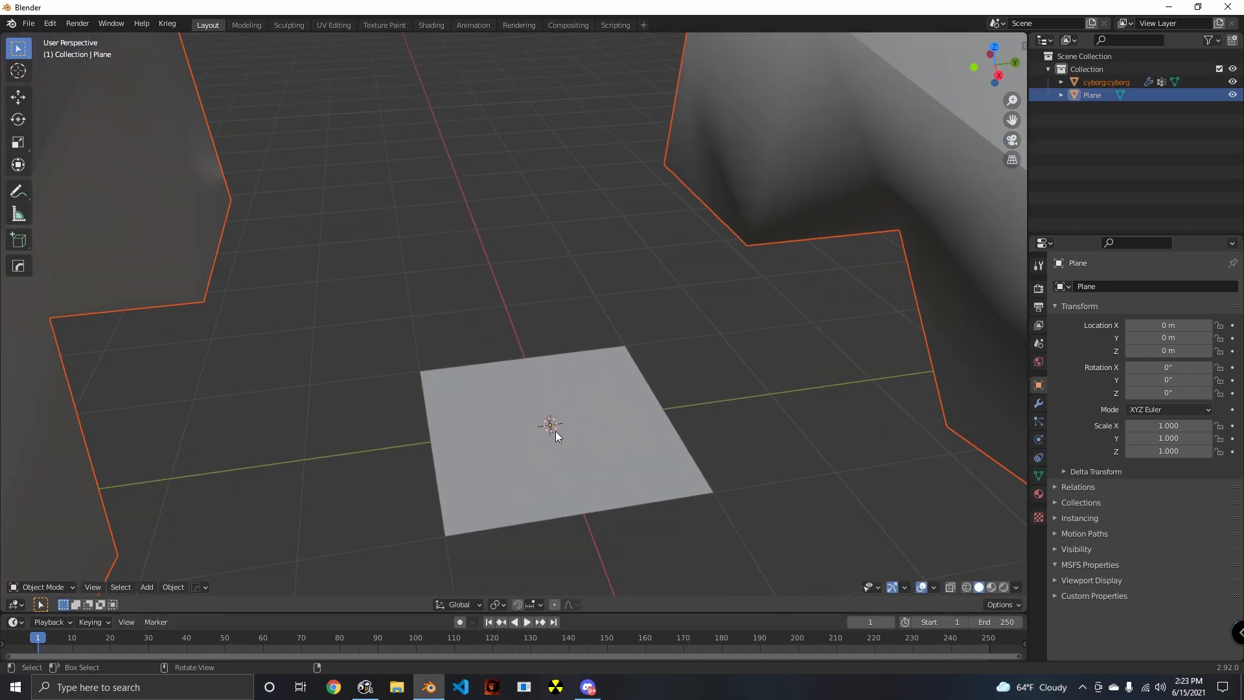
{"action": "scroll", "coordinate": [544, 441], "scroll_direction": "down", "scroll_amount": 7}
{"action": "scroll", "coordinate": [535, 449], "scroll_direction": "down", "scroll_amount": 4}
{"action": "middle_click_drag", "start_coordinate": [535, 449], "coordinate": [575, 505]}
{"action": "scroll", "coordinate": [552, 452], "scroll_direction": "up", "scroll_amount": 4}
{"action": "left_click", "coordinate": [609, 475]}
{"action": "scroll", "coordinate": [531, 383], "scroll_direction": "up", "scroll_amount": 4}
{"action": "scroll", "coordinate": [509, 347], "scroll_direction": "up", "scroll_amount": 2}
{"action": "scroll", "coordinate": [538, 405], "scroll_direction": "up", "scroll_amount": 5}
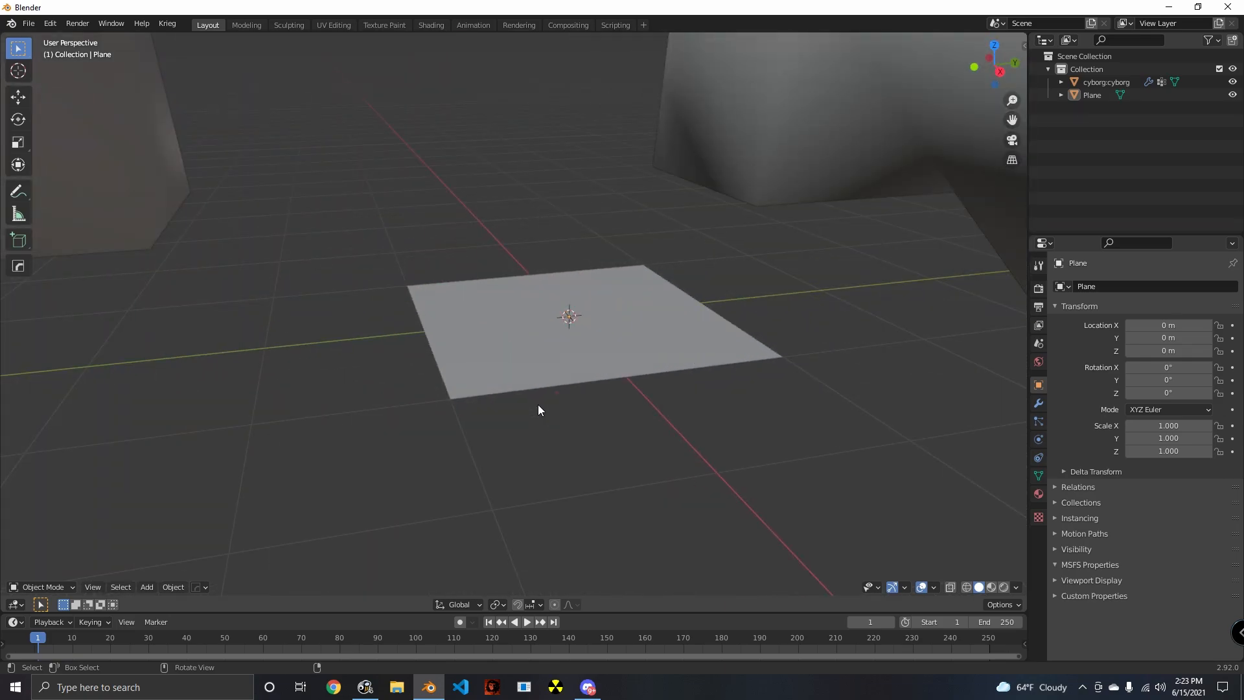
{"action": "scroll", "coordinate": [531, 407], "scroll_direction": "down", "scroll_amount": 4}
{"action": "scroll", "coordinate": [508, 348], "scroll_direction": "up", "scroll_amount": 5}
{"action": "scroll", "coordinate": [522, 356], "scroll_direction": "up", "scroll_amount": 3}
- Select the plane and compare its size with the feet and full height of the cyborg
{"action": "left_click", "coordinate": [522, 356]}
{"action": "middle_click_drag", "start_coordinate": [522, 355], "coordinate": [526, 443]}
{"action": "scroll", "coordinate": [578, 433], "scroll_direction": "down", "scroll_amount": 4}
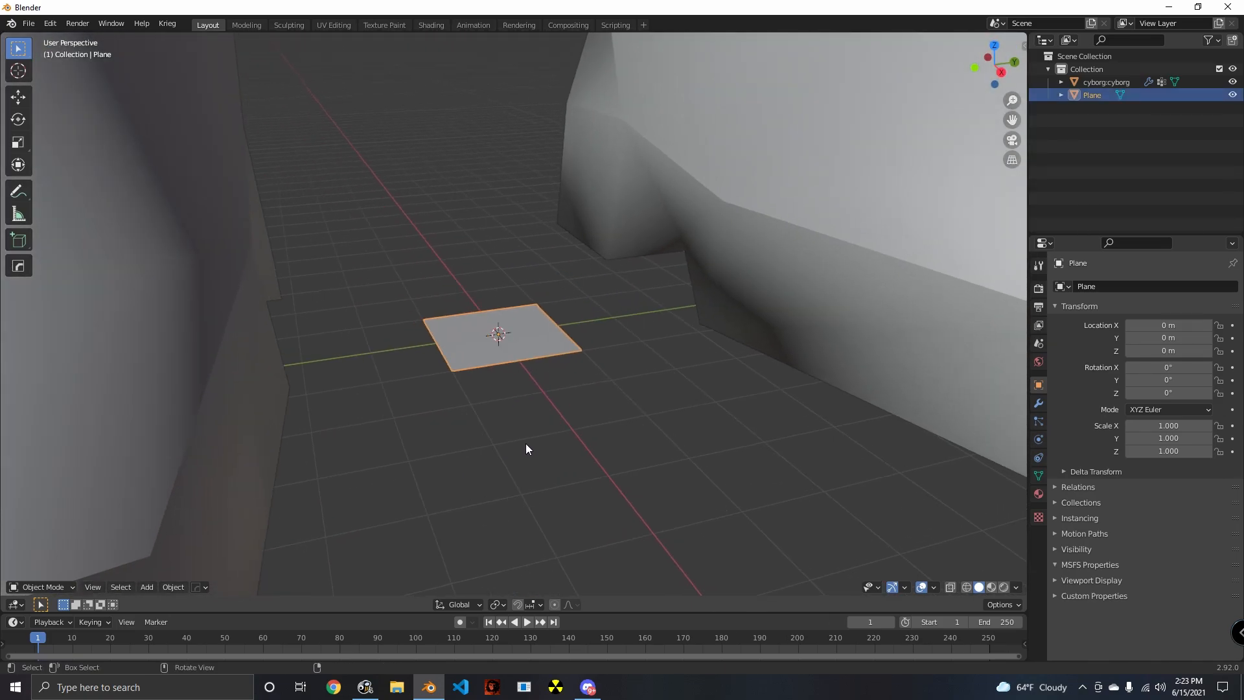
{"action": "scroll", "coordinate": [526, 443], "scroll_direction": "up", "scroll_amount": 4}
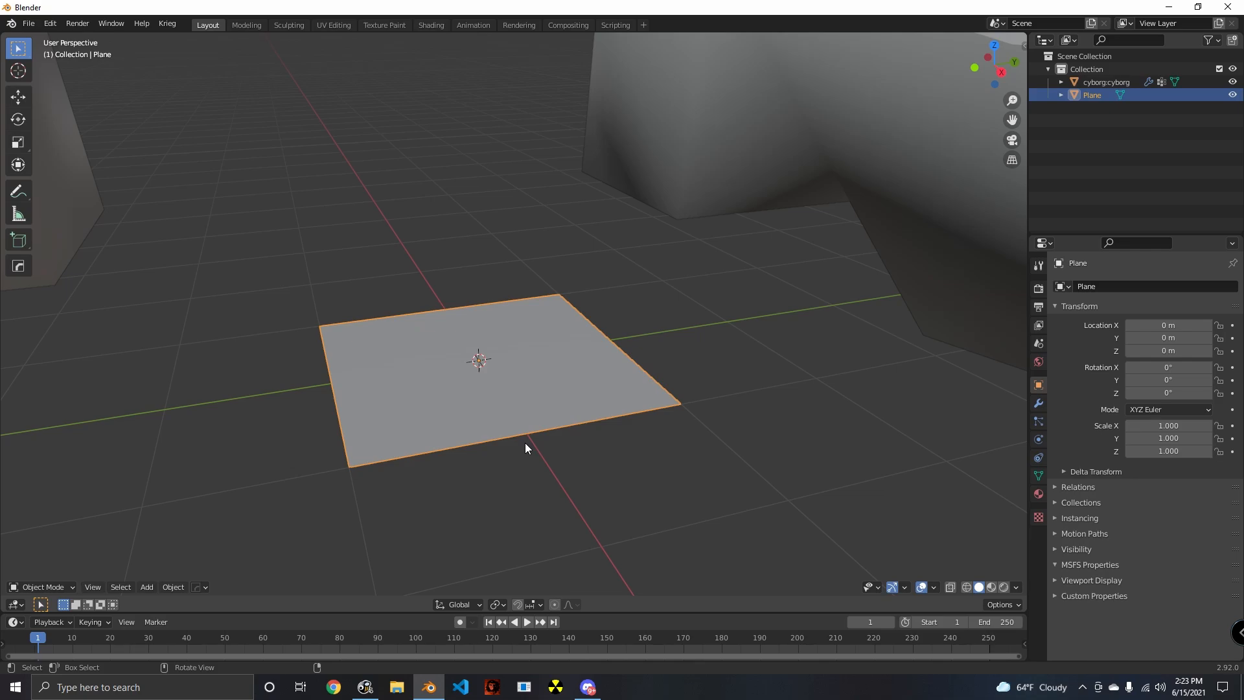
{"action": "middle_click_drag", "start_coordinate": [523, 444], "coordinate": [458, 433]}
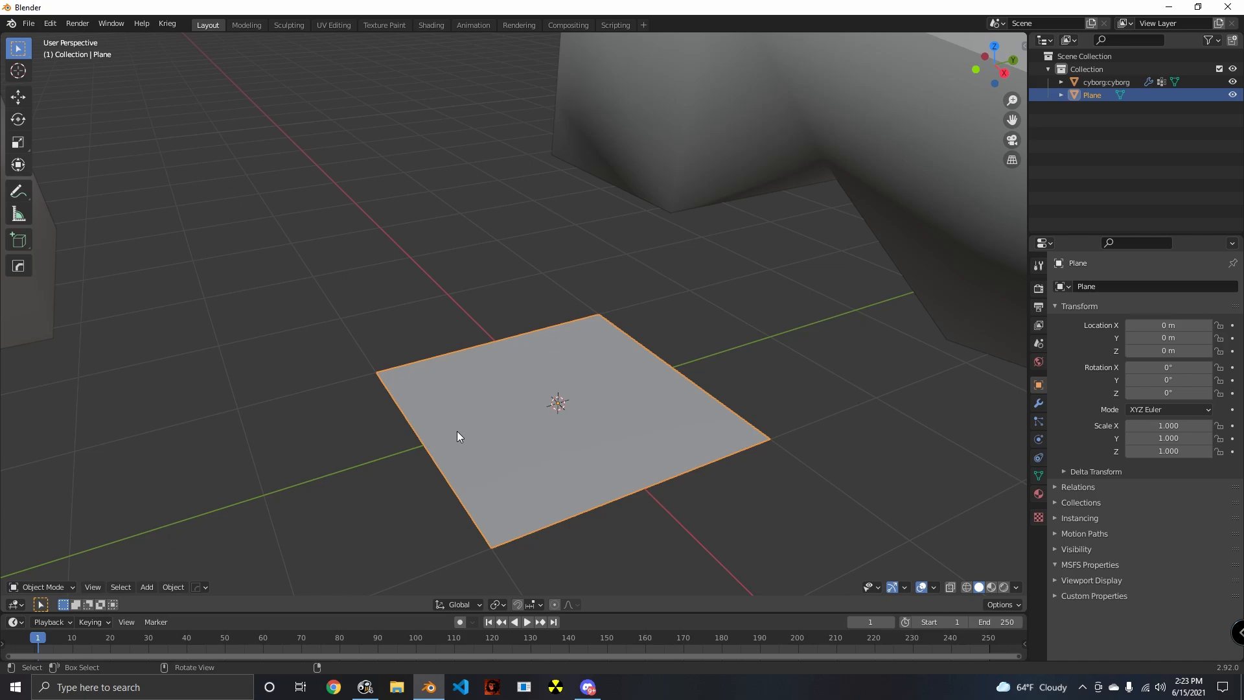
{"action": "mouse_move", "coordinate": [456, 431]}
{"action": "middle_mouse_down"}
{"action": "mouse_move", "coordinate": [407, 422]}
{"action": "mouse_move", "coordinate": [405, 438]}
{"action": "mouse_move", "coordinate": [447, 437]}
{"action": "middle_mouse_up"}
{"action": "scroll", "coordinate": [554, 437], "scroll_direction": "down", "scroll_amount": 4}
{"action": "middle_click_drag", "start_coordinate": [554, 437], "coordinate": [573, 458]}
{"action": "scroll", "coordinate": [553, 444], "scroll_direction": "up", "scroll_amount": 4}
{"action": "scroll", "coordinate": [550, 443], "scroll_direction": "down", "scroll_amount": 4}
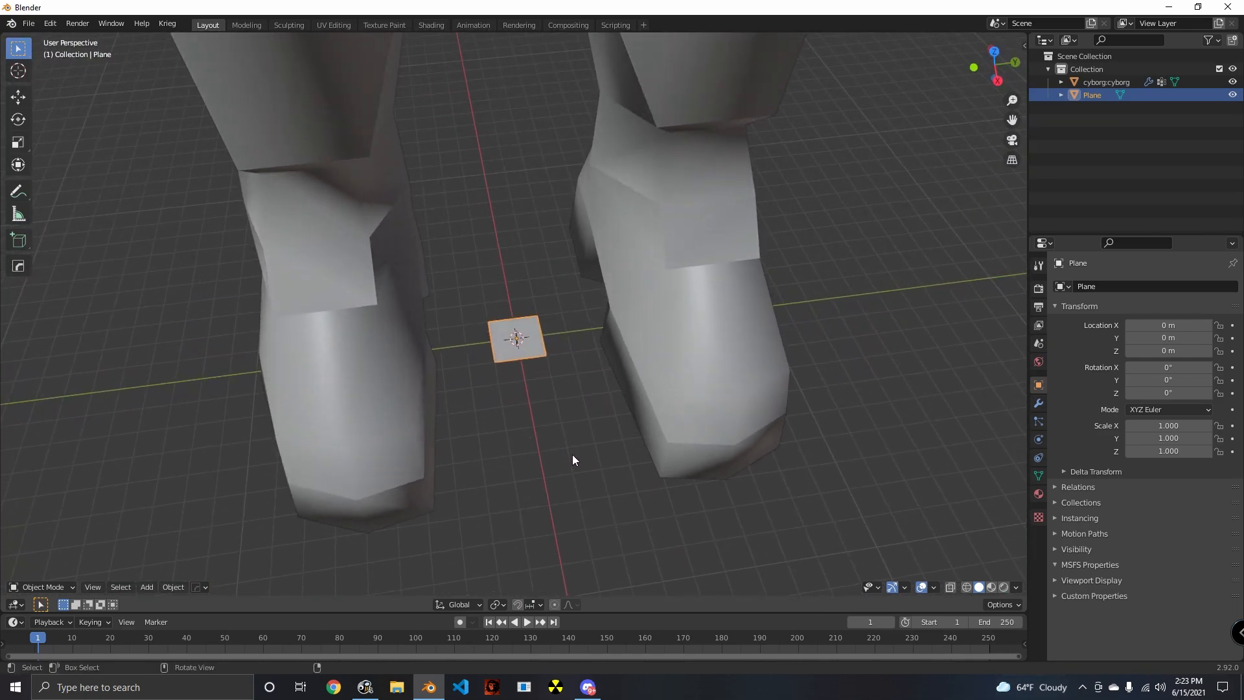
{"action": "scroll", "coordinate": [572, 453], "scroll_direction": "down", "scroll_amount": 8}
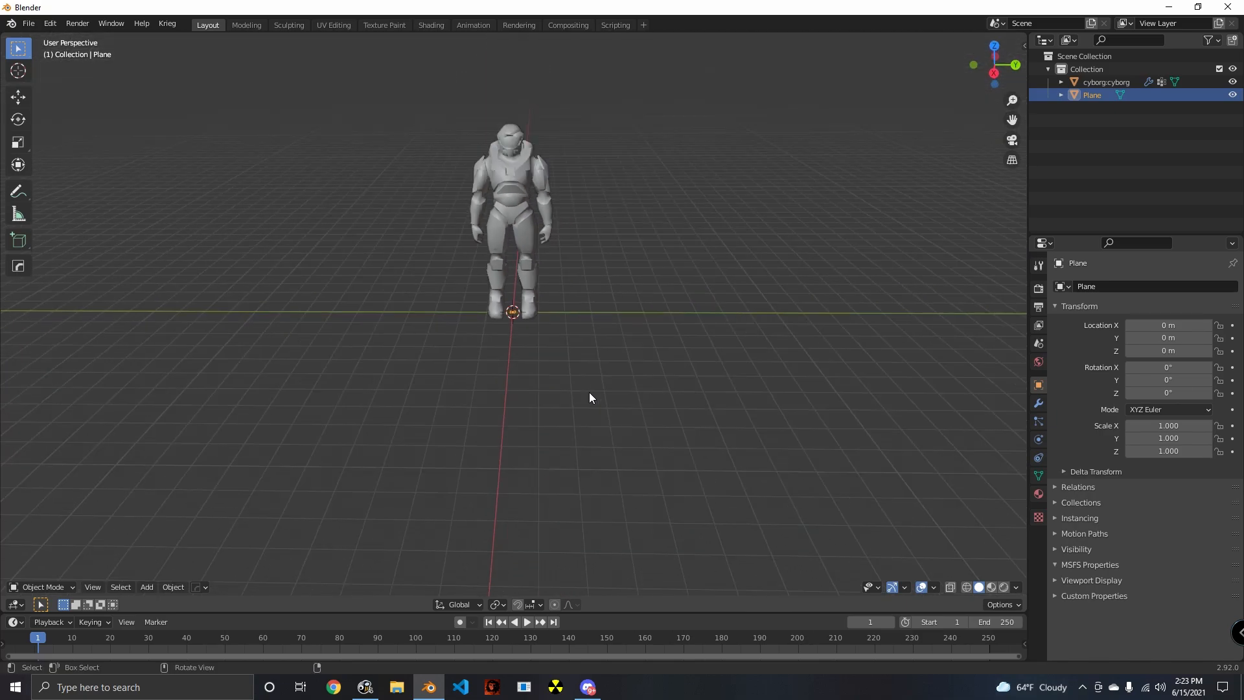
- Scale the plane up uniformly to about 117 on all axes to form a floor under the cyborg
{"action": "left_click", "coordinate": [940, 406]}
{"action": "key", "text": "s"}
{"action": "left_click", "coordinate": [275, 418]}
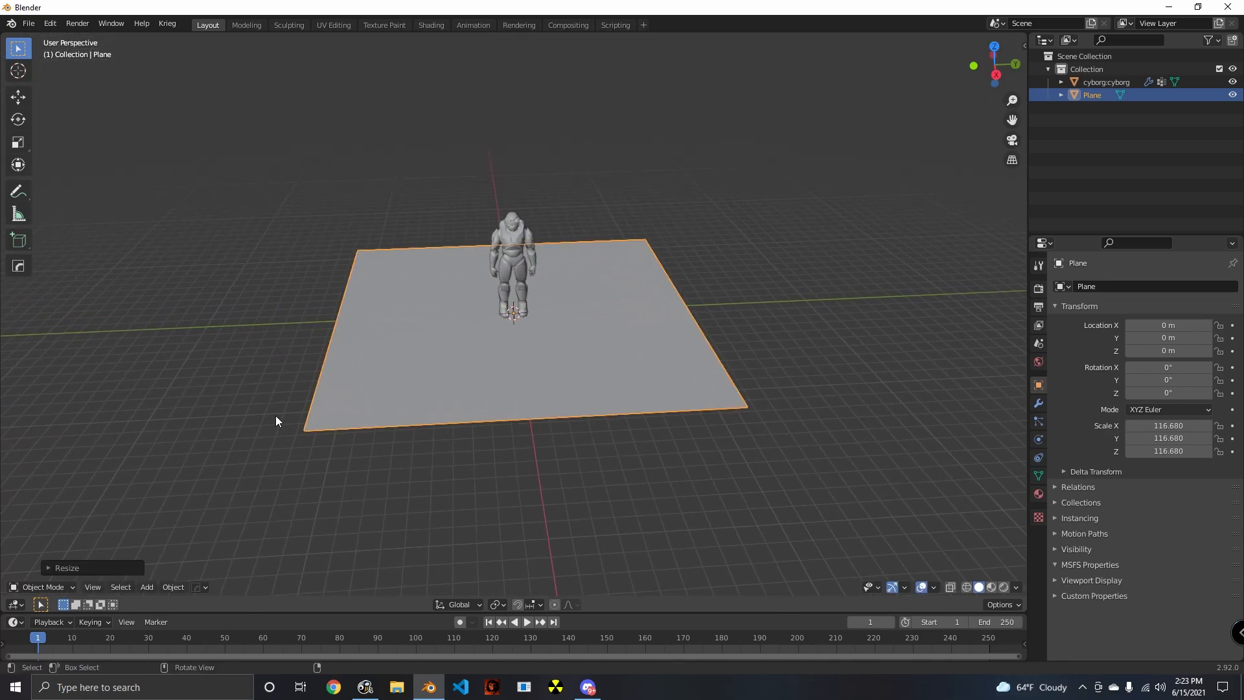
- Enlarge the floor plane further to a uniform scale of about 222 on all axes
{"action": "middle_click_drag", "start_coordinate": [276, 420], "coordinate": [689, 375]}
{"action": "scroll", "coordinate": [658, 441], "scroll_direction": "up", "scroll_amount": 3}
{"action": "scroll", "coordinate": [656, 441], "scroll_direction": "down", "scroll_amount": 3}
{"action": "key", "text": "s"}
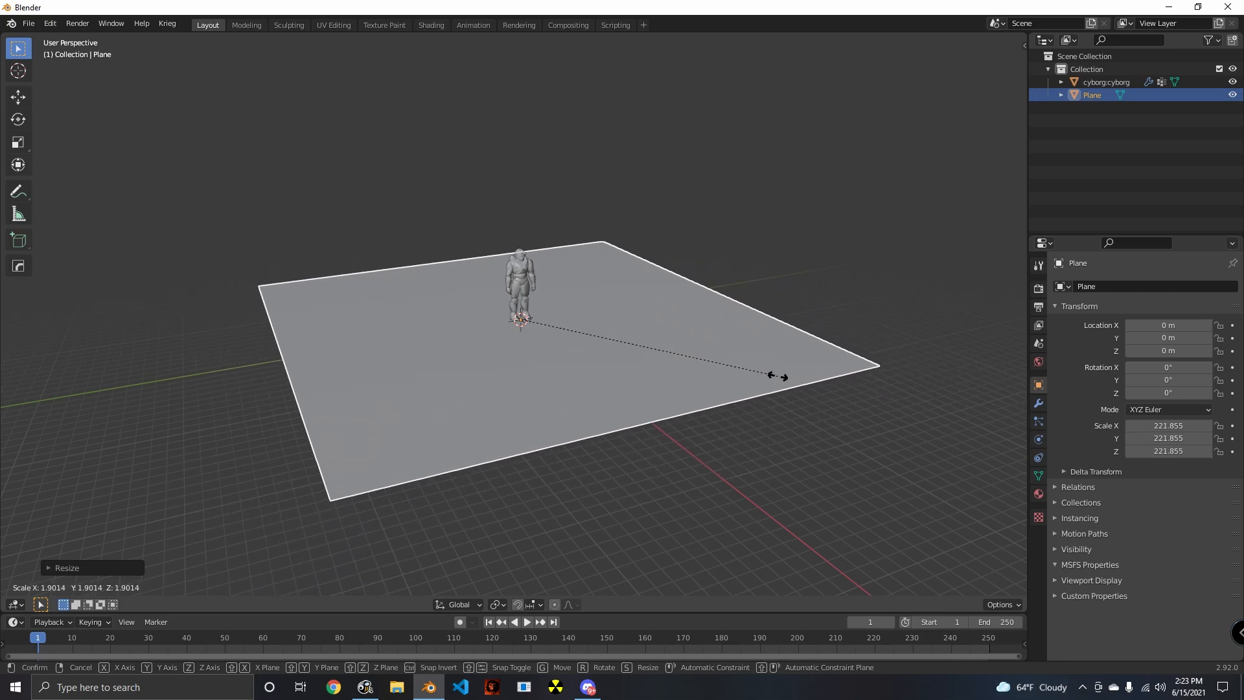
{"action": "left_click", "coordinate": [778, 375]}
{"action": "middle_click_drag", "start_coordinate": [732, 386], "coordinate": [593, 378]}
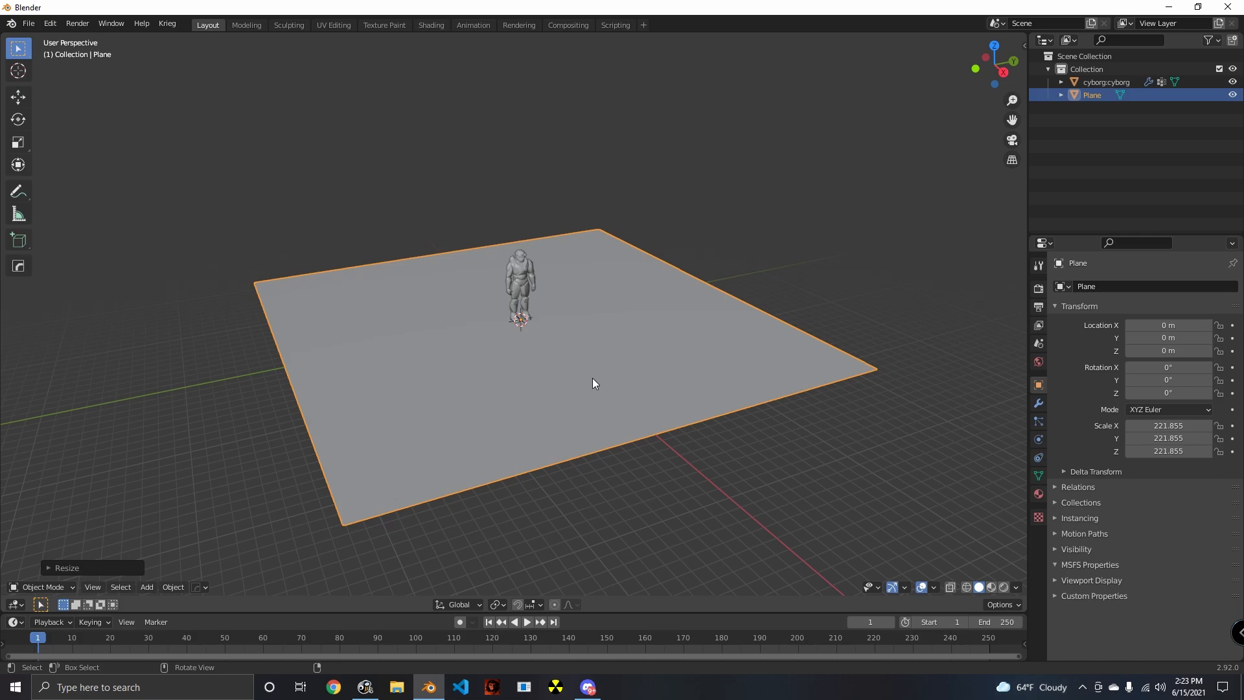
- Examine the floor plane and the cyborg from several distances and angles, checking where the view clips the plane
{"action": "middle_click_drag", "start_coordinate": [592, 382], "coordinate": [652, 435]}
{"action": "key", "text": "n"}
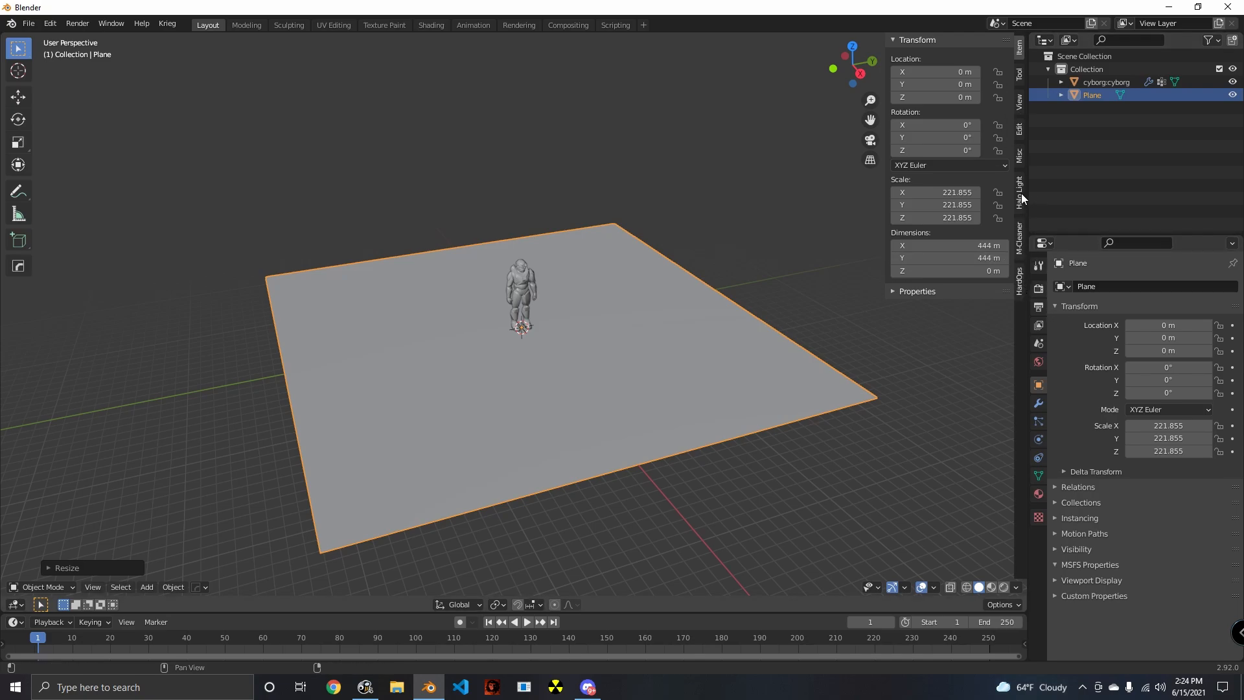
{"action": "middle_click_drag", "start_coordinate": [657, 289], "coordinate": [862, 332]}
{"action": "scroll", "coordinate": [624, 283], "scroll_direction": "up", "scroll_amount": 5}
{"action": "key", "text": "n"}
{"action": "scroll", "coordinate": [725, 360], "scroll_direction": "down", "scroll_amount": 4}
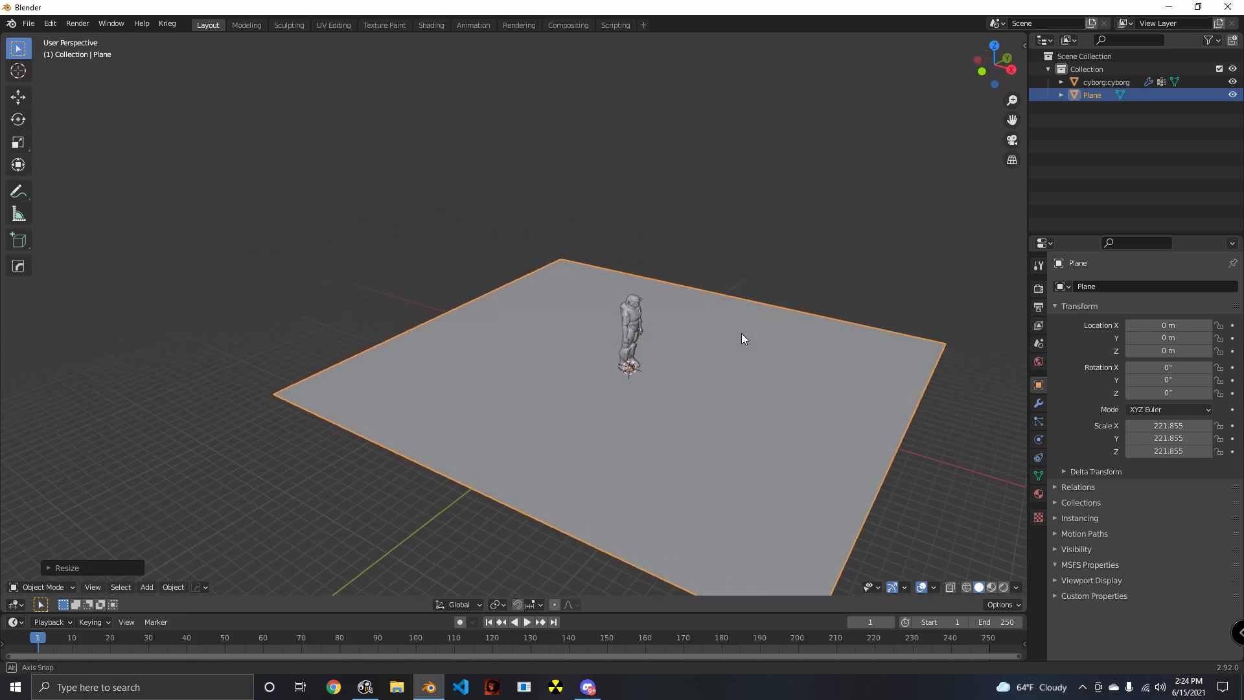
{"action": "middle_click_drag", "start_coordinate": [741, 333], "coordinate": [702, 352]}
{"action": "scroll", "coordinate": [702, 352], "scroll_direction": "down", "scroll_amount": 5}
{"action": "scroll", "coordinate": [702, 352], "scroll_direction": "up", "scroll_amount": 4}
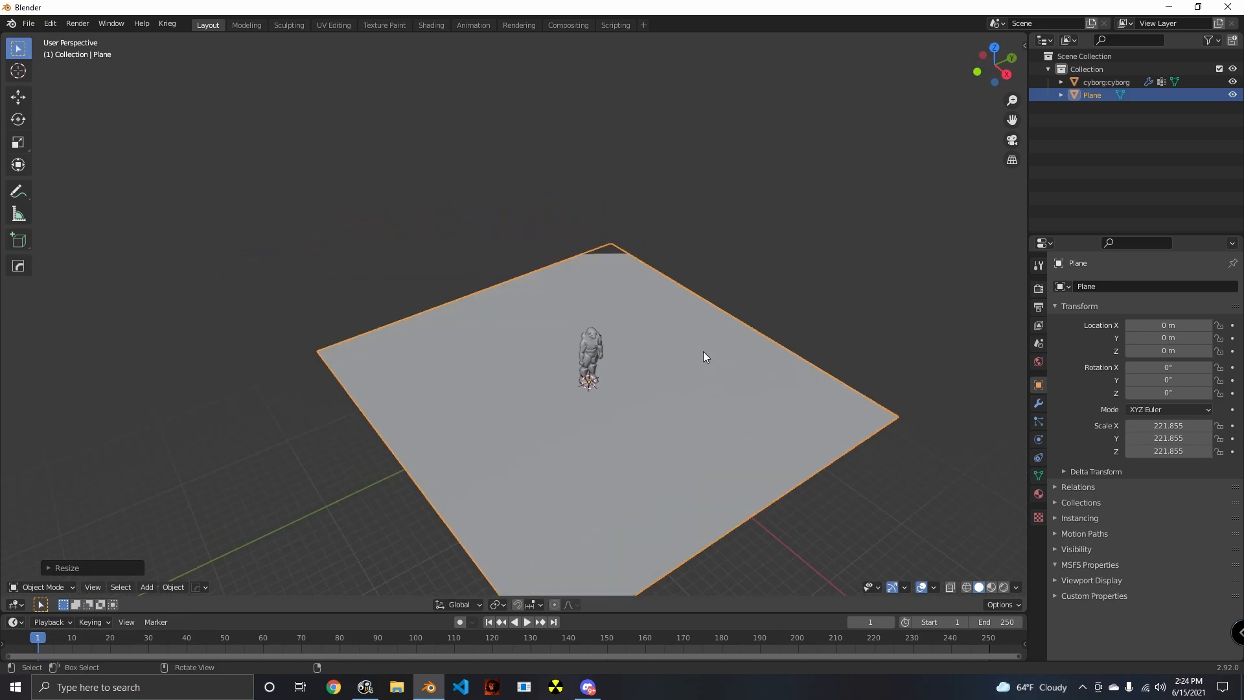
{"action": "scroll", "coordinate": [702, 351], "scroll_direction": "down", "scroll_amount": 4}
{"action": "scroll", "coordinate": [703, 351], "scroll_direction": "up", "scroll_amount": 4}
{"action": "middle_click_drag", "start_coordinate": [701, 355], "coordinate": [626, 324], "text": "shift"}
- Set the viewport's far clipping distance to 100000 m
{"action": "key", "text": "n"}
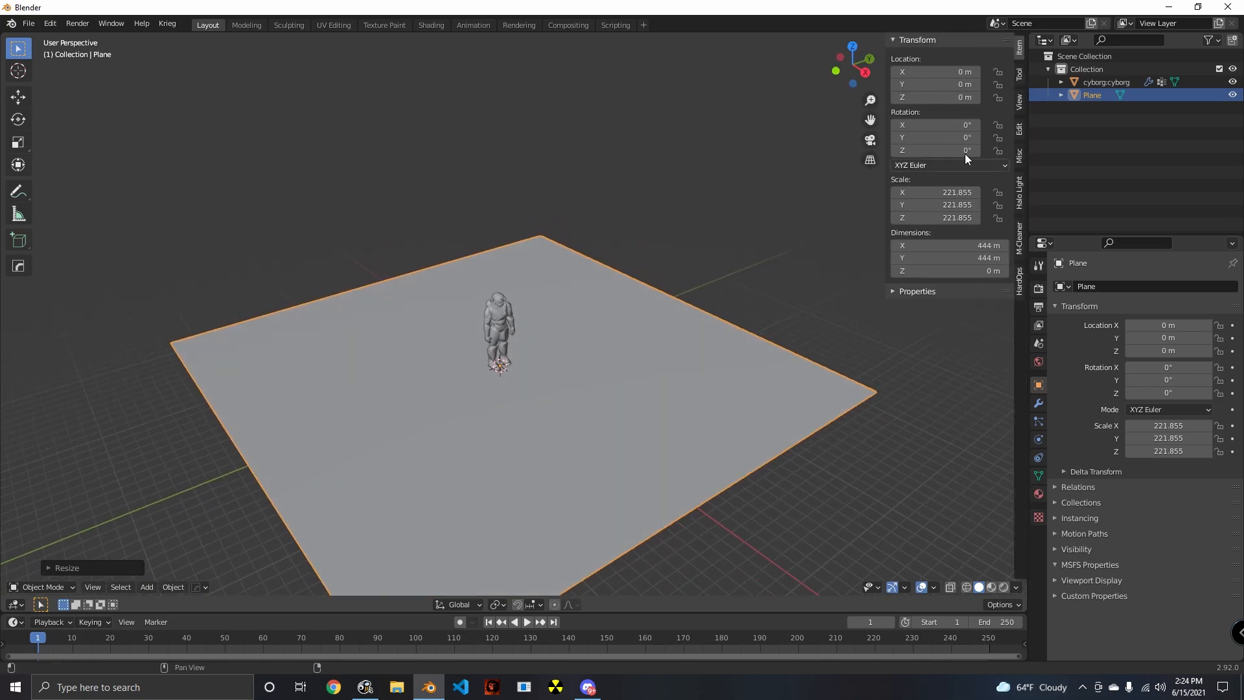
{"action": "left_click", "coordinate": [1018, 102]}
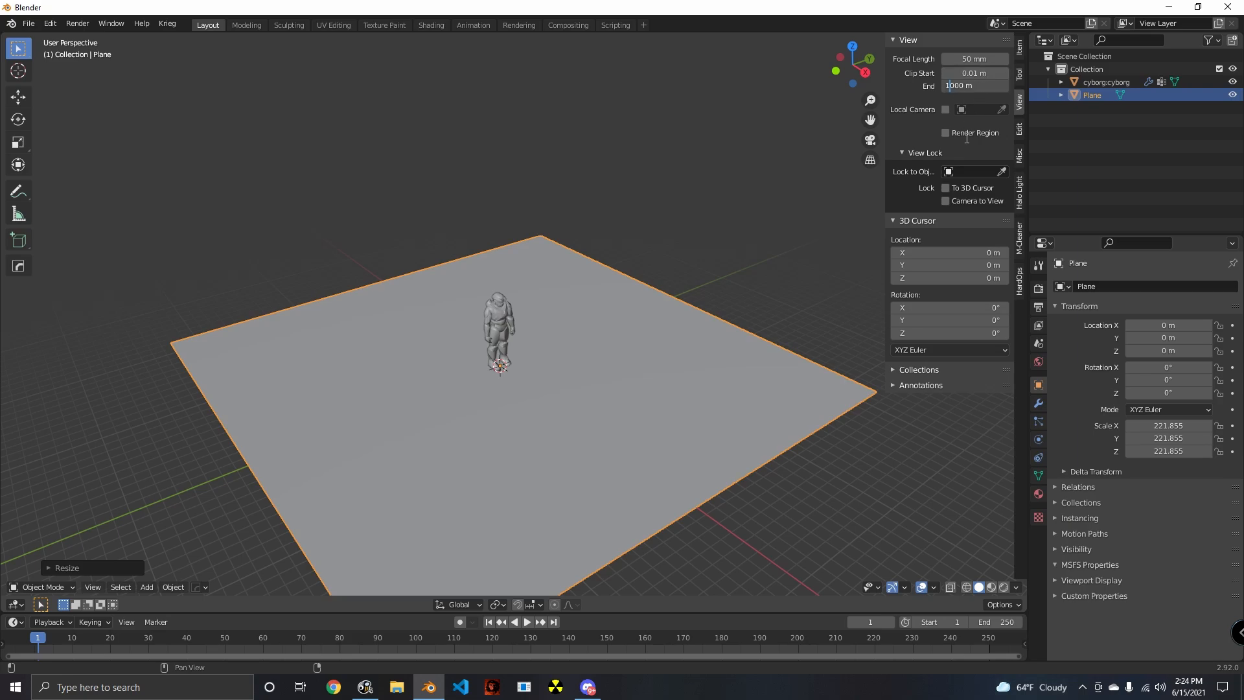
{"action": "middle_click_drag", "start_coordinate": [541, 212], "coordinate": [513, 193]}
{"action": "scroll", "coordinate": [538, 218], "scroll_direction": "down", "scroll_amount": 11}
{"action": "scroll", "coordinate": [534, 258], "scroll_direction": "up", "scroll_amount": 10}
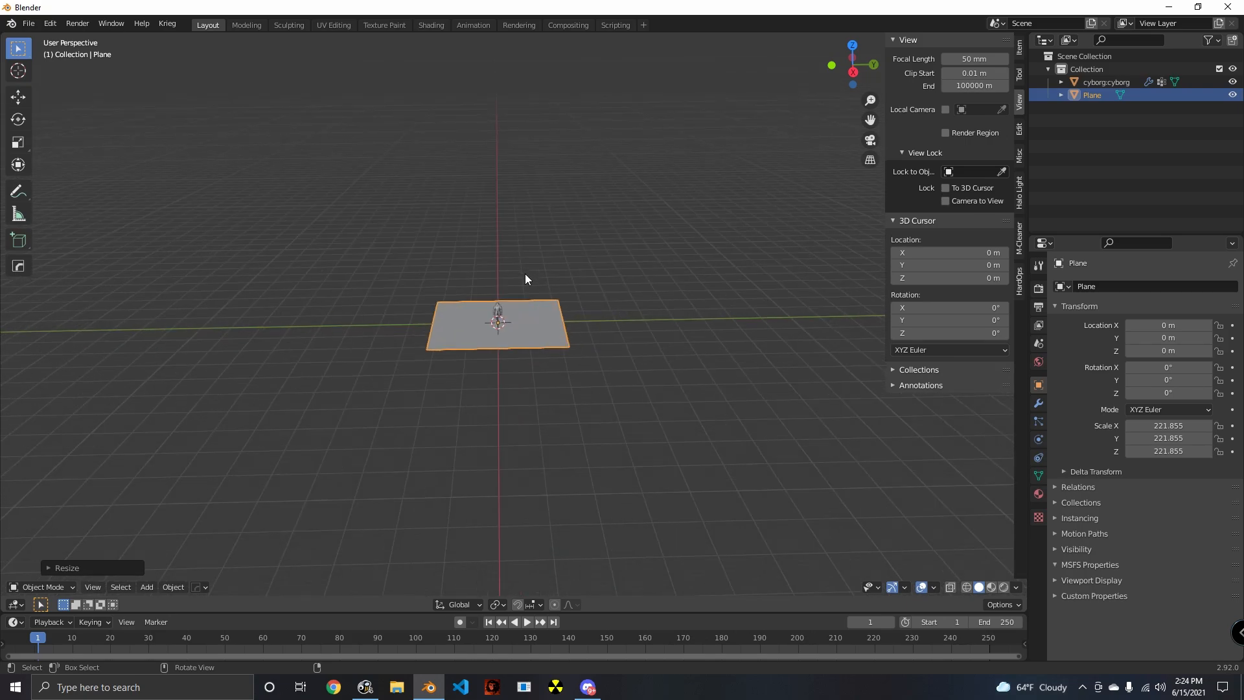
- Raise the viewport's near clipping distance to 0.14 m and hide the view settings
{"action": "middle_click_drag", "start_coordinate": [520, 303], "coordinate": [608, 252]}
{"action": "scroll", "coordinate": [604, 247], "scroll_direction": "down", "scroll_amount": 6}
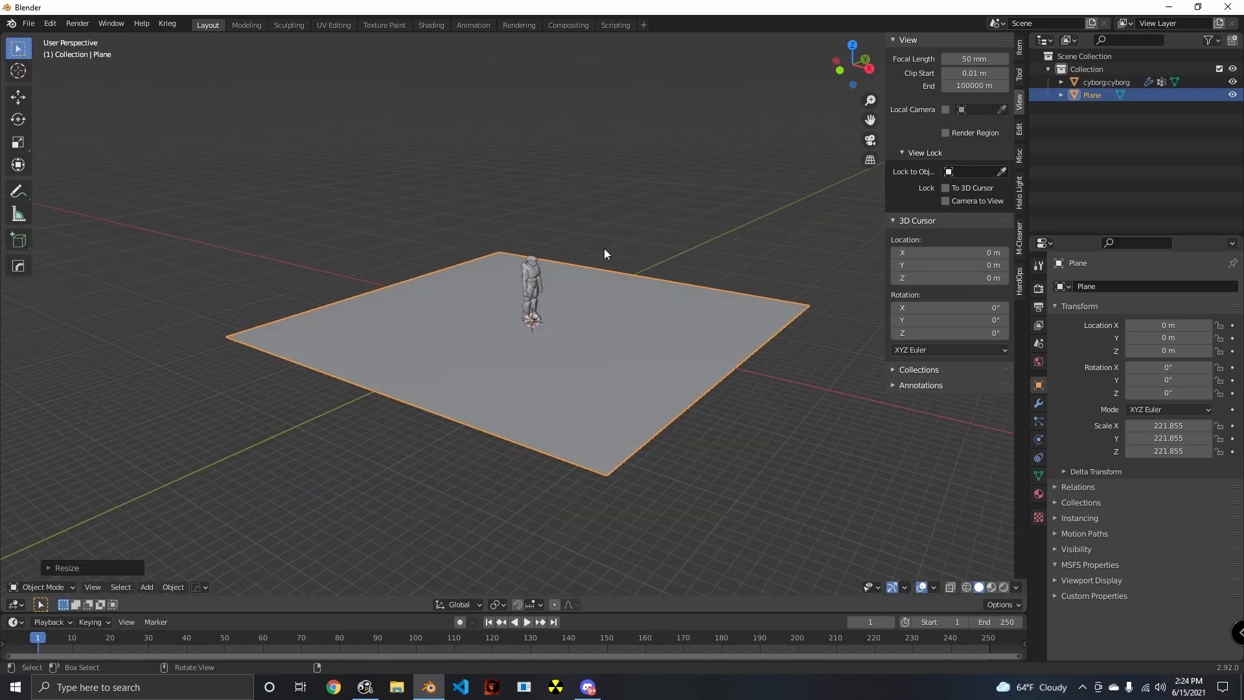
{"action": "scroll", "coordinate": [592, 274], "scroll_direction": "up", "scroll_amount": 3}
{"action": "scroll", "coordinate": [519, 308], "scroll_direction": "down", "scroll_amount": 2}
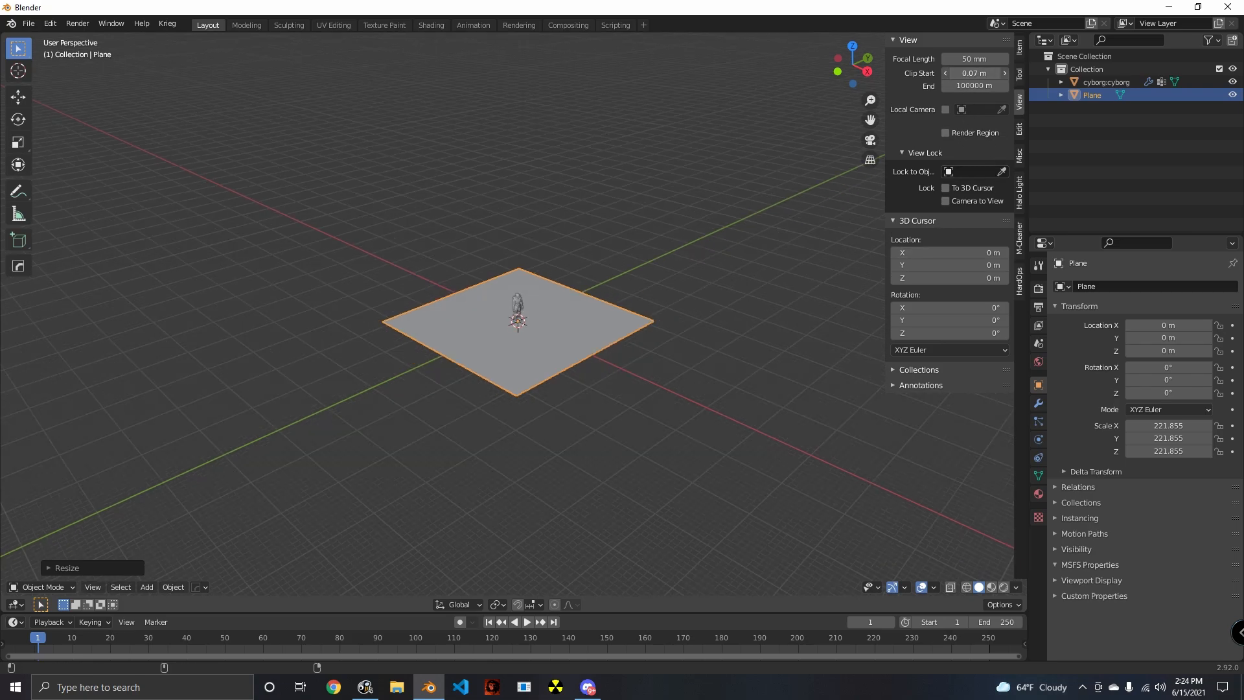
{"action": "scroll", "coordinate": [611, 286], "scroll_direction": "up", "scroll_amount": 10}
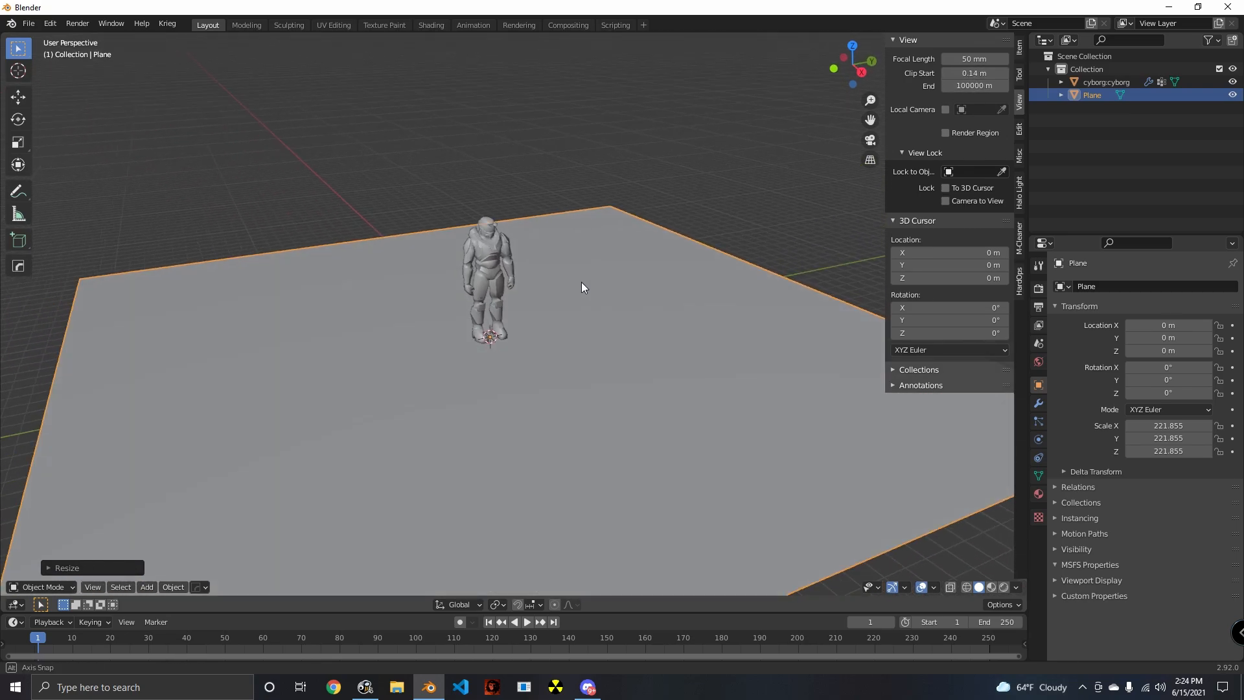
{"action": "middle_click_drag", "start_coordinate": [589, 314], "coordinate": [612, 307]}
{"action": "scroll", "coordinate": [679, 316], "scroll_direction": "down", "scroll_amount": 6}
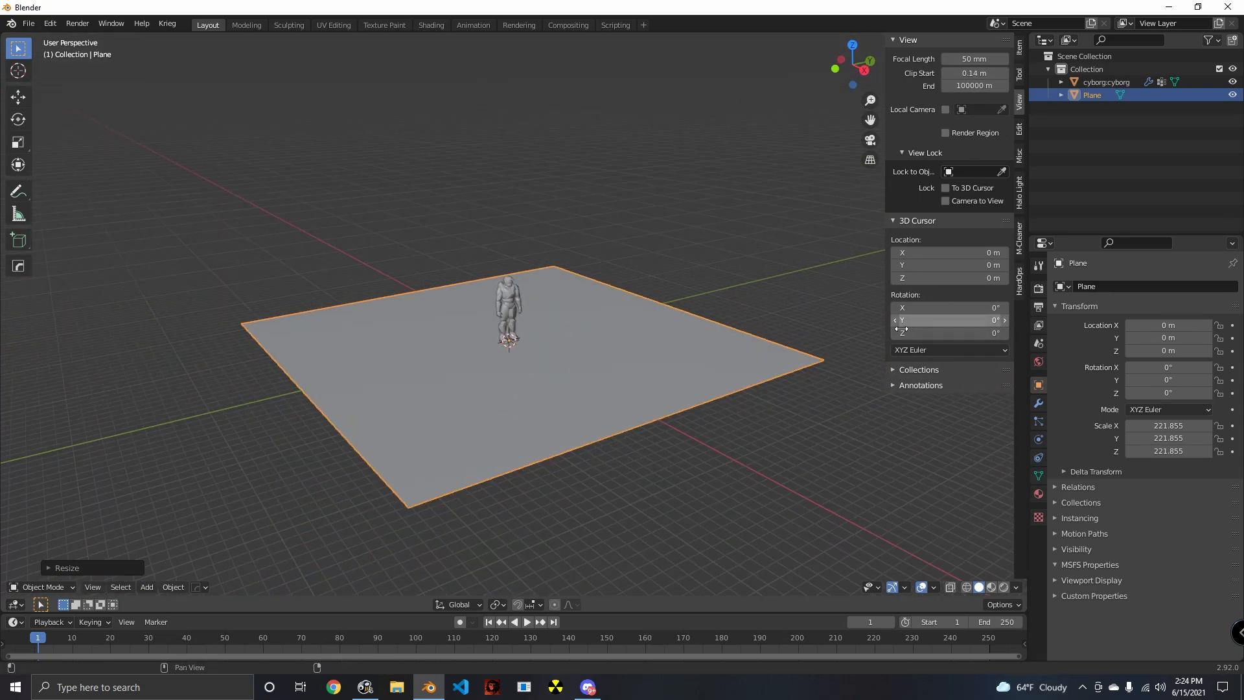
{"action": "key", "text": "n"}
- Examine the whole floor plane and the cyborg from near and far under the new clipping range
{"action": "scroll", "coordinate": [675, 313], "scroll_direction": "up", "scroll_amount": 4}
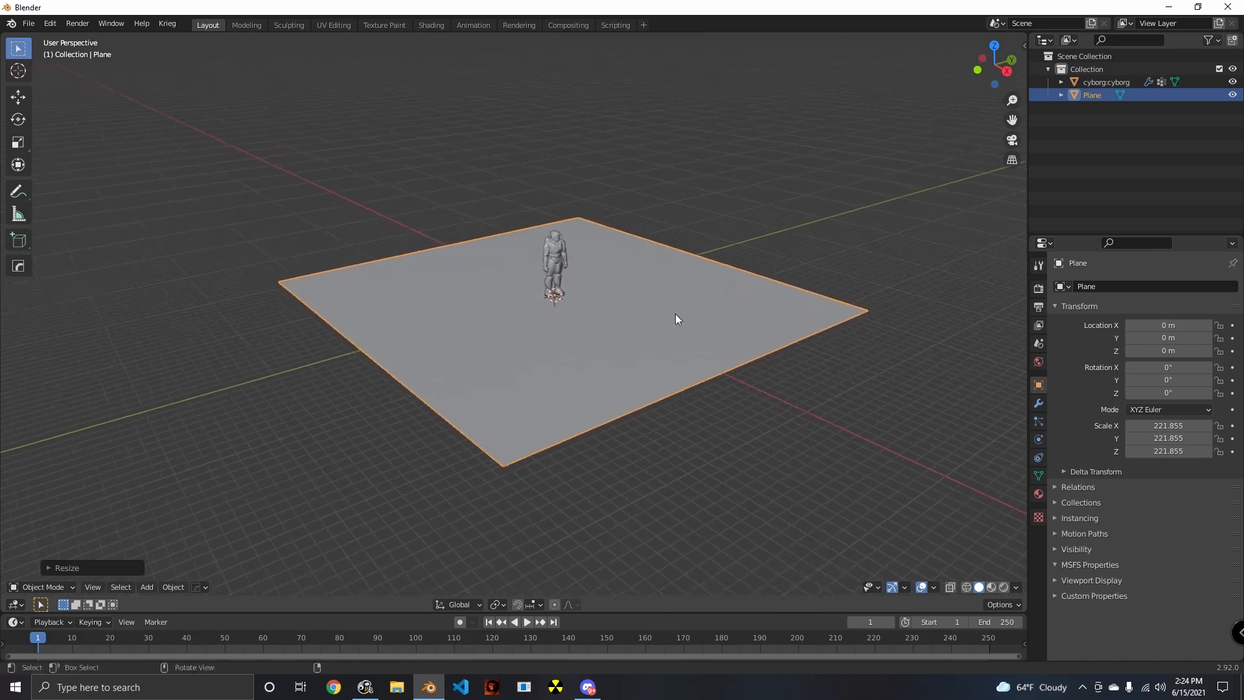
{"action": "middle_click_drag", "start_coordinate": [669, 322], "coordinate": [683, 350]}
{"action": "scroll", "coordinate": [636, 361], "scroll_direction": "down", "scroll_amount": 5}
{"action": "scroll", "coordinate": [614, 377], "scroll_direction": "up", "scroll_amount": 7}
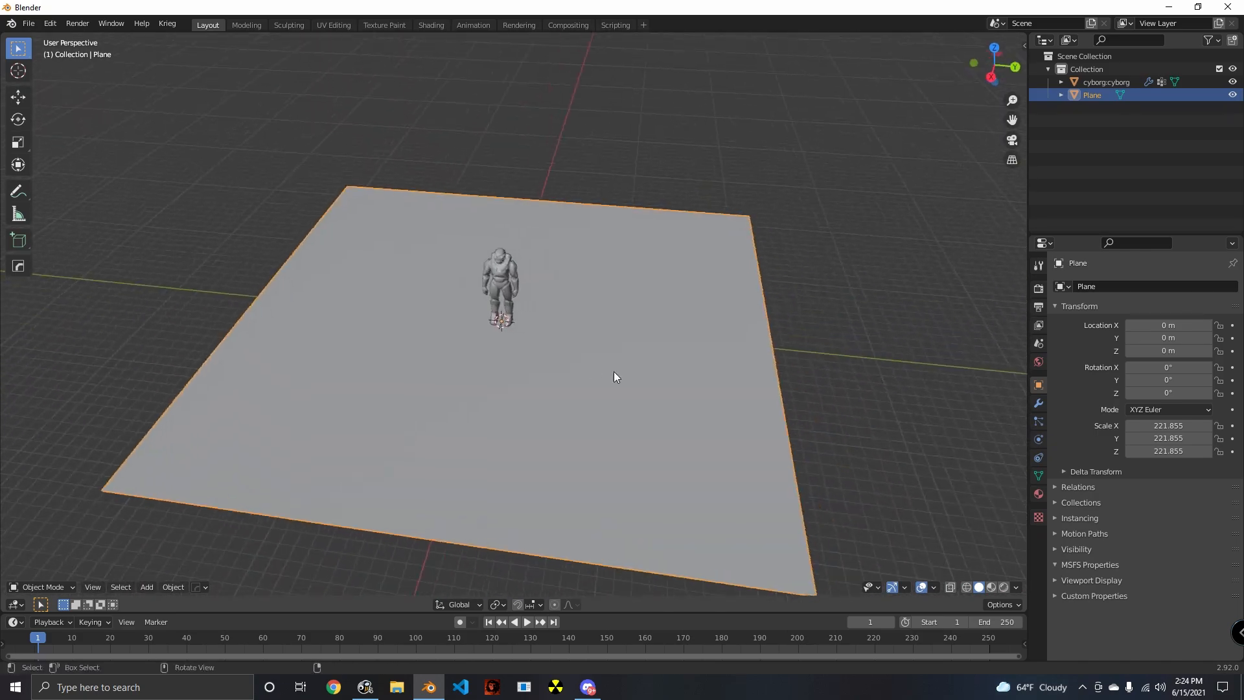
{"action": "scroll", "coordinate": [651, 354], "scroll_direction": "down", "scroll_amount": 5}
{"action": "middle_click_drag", "start_coordinate": [614, 368], "coordinate": [683, 379]}
{"action": "scroll", "coordinate": [680, 347], "scroll_direction": "up", "scroll_amount": 2}
{"action": "scroll", "coordinate": [657, 361], "scroll_direction": "down", "scroll_amount": 6}
{"action": "scroll", "coordinate": [631, 364], "scroll_direction": "up", "scroll_amount": 3}
{"action": "scroll", "coordinate": [631, 368], "scroll_direction": "up", "scroll_amount": 3}
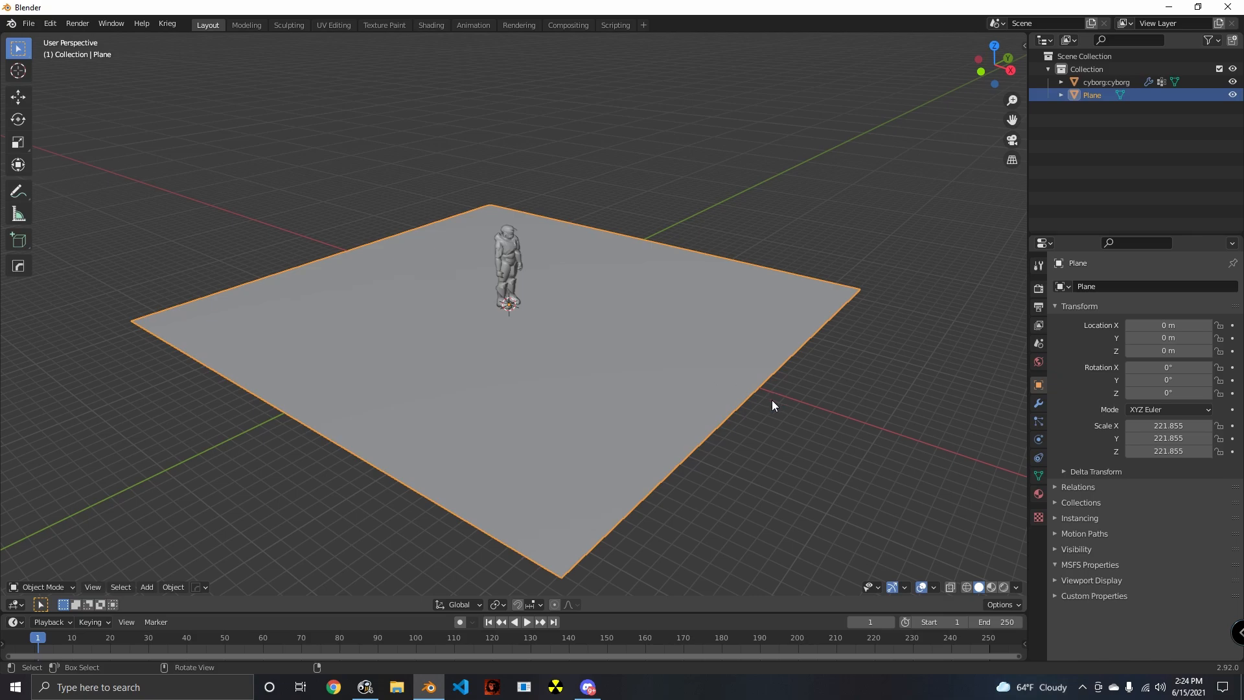
- Edit the floor plane and add one loop cut along Y, slid slightly off centre toward negative X
{"action": "key", "text": "Tab"}
{"action": "mouse_move", "coordinate": [594, 408]}
{"action": "middle_mouse_down"}
{"action": "mouse_move", "coordinate": [677, 391]}
{"action": "mouse_move", "coordinate": [581, 378]}
{"action": "mouse_move", "coordinate": [593, 388]}
{"action": "middle_mouse_up"}
{"action": "key", "text": "Tab"}
{"action": "key", "text": "Tab"}
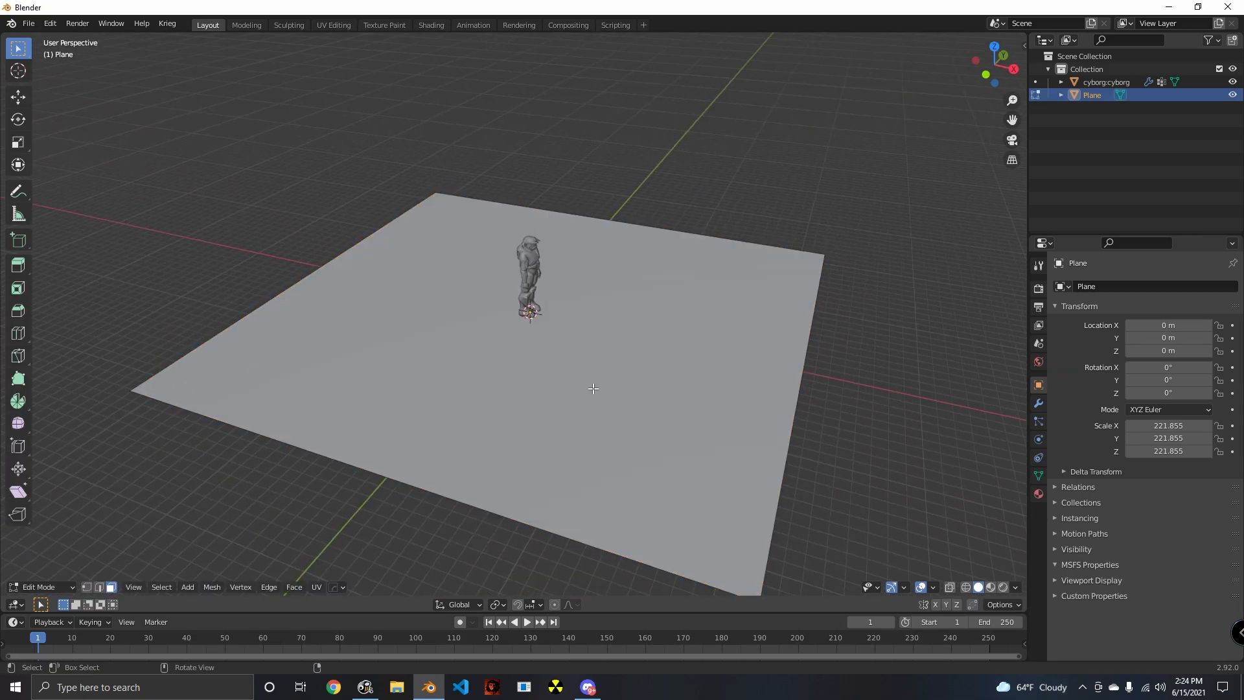
{"action": "left_click", "coordinate": [563, 442]}
{"action": "key", "text": "alt+a"}
{"action": "middle_click_drag", "start_coordinate": [533, 467], "coordinate": [605, 435]}
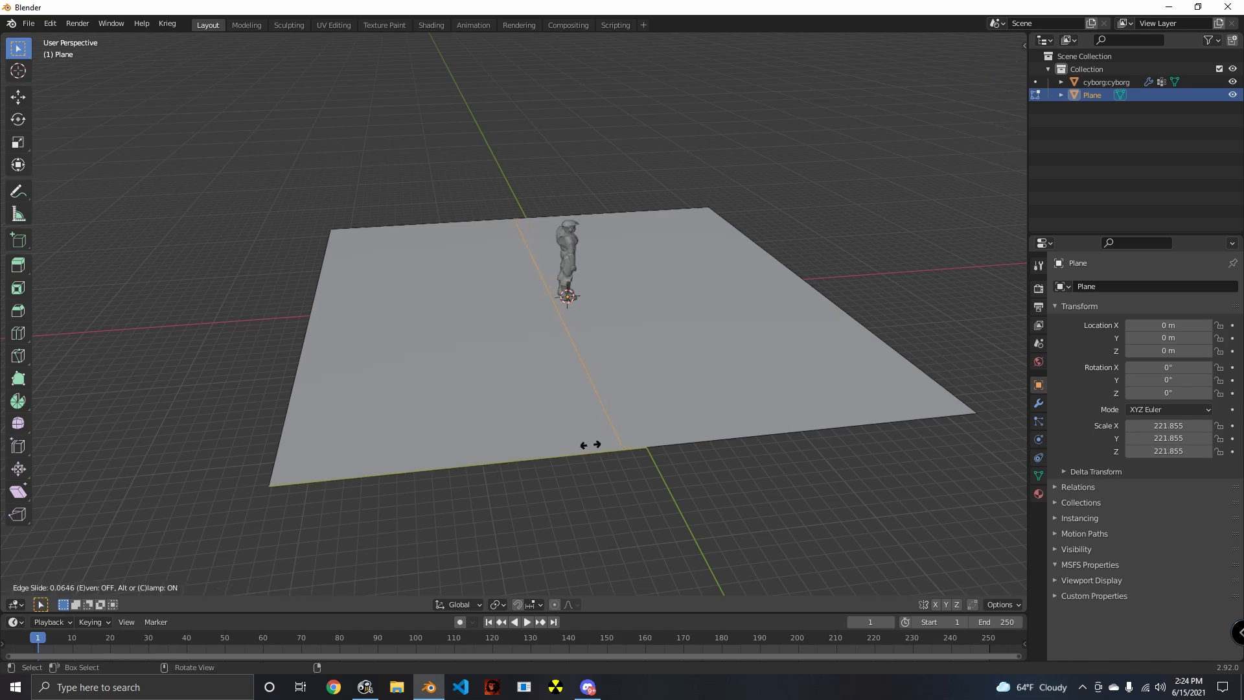
{"action": "middle_click_drag", "start_coordinate": [671, 474], "coordinate": [634, 463]}
{"action": "key", "text": "alt+a"}
{"action": "middle_click_drag", "start_coordinate": [437, 322], "coordinate": [470, 351]}
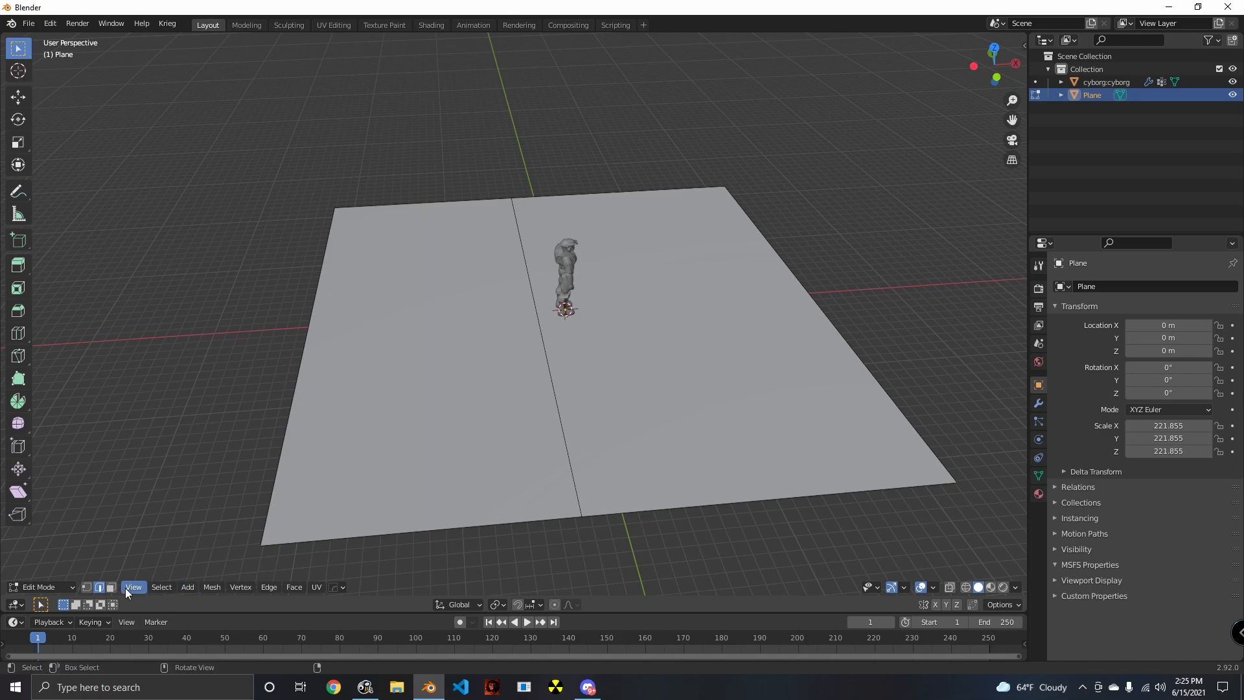
- Extrude the narrower floor section upward about 86 m into a raised block and adjust its height along Z
{"action": "left_click", "coordinate": [446, 396]}
{"action": "middle_click_drag", "start_coordinate": [446, 396], "coordinate": [597, 486]}
{"action": "key", "text": "e"}
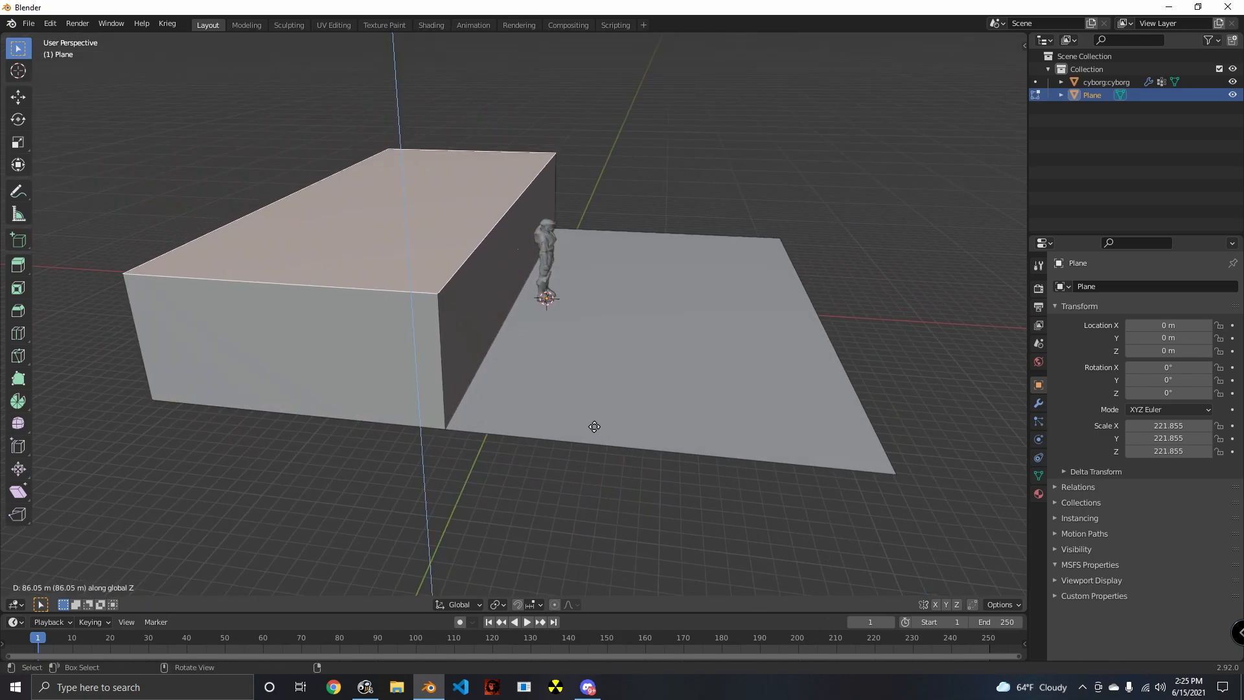
{"action": "left_click", "coordinate": [592, 425]}
{"action": "middle_click_drag", "start_coordinate": [591, 425], "coordinate": [842, 443]}
{"action": "key", "text": "g"}
{"action": "key", "text": "z"}
{"action": "left_click", "coordinate": [850, 422]}
- Leave mesh editing and move the cyborg away from the block's wall and toward the negative Y end of the floor
{"action": "middle_click_drag", "start_coordinate": [561, 371], "coordinate": [563, 436]}
{"action": "scroll", "coordinate": [597, 382], "scroll_direction": "up", "scroll_amount": 3}
{"action": "scroll", "coordinate": [516, 319], "scroll_direction": "down", "scroll_amount": 5}
{"action": "left_click", "coordinate": [507, 306]}
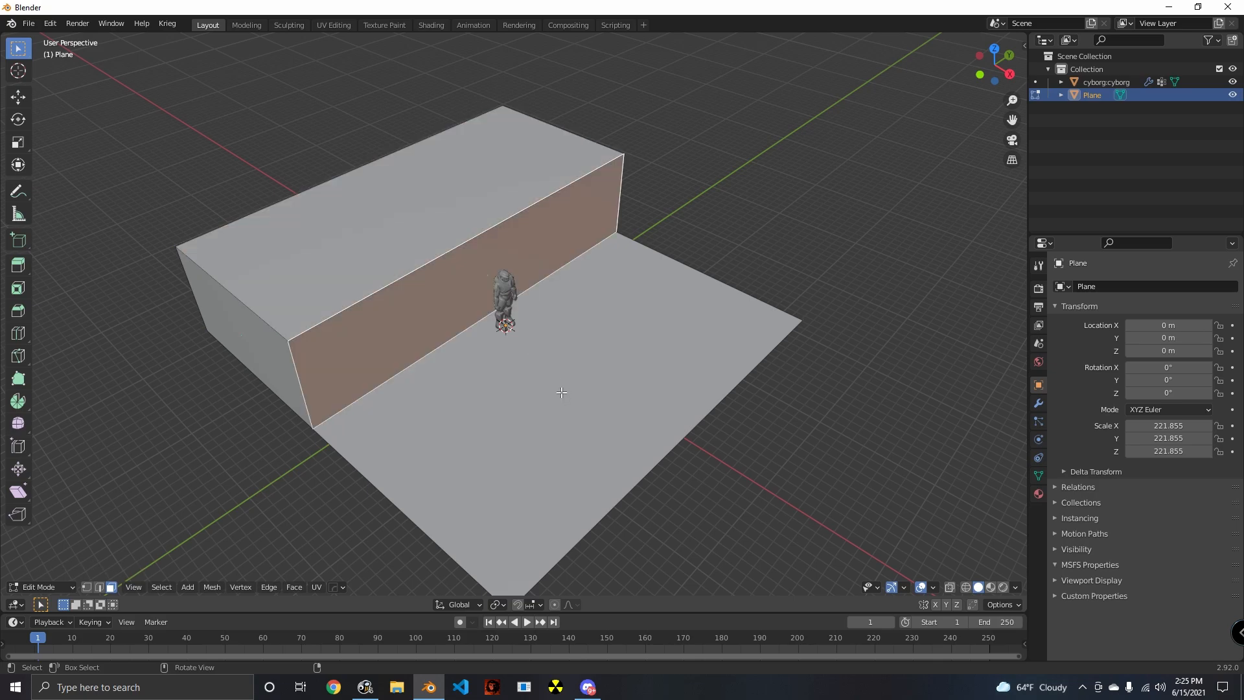
{"action": "key", "text": "Tab"}
{"action": "left_click", "coordinate": [512, 297]}
{"action": "middle_click_drag", "start_coordinate": [512, 297], "coordinate": [586, 409]}
{"action": "key", "text": "g"}
{"action": "key", "text": "x"}
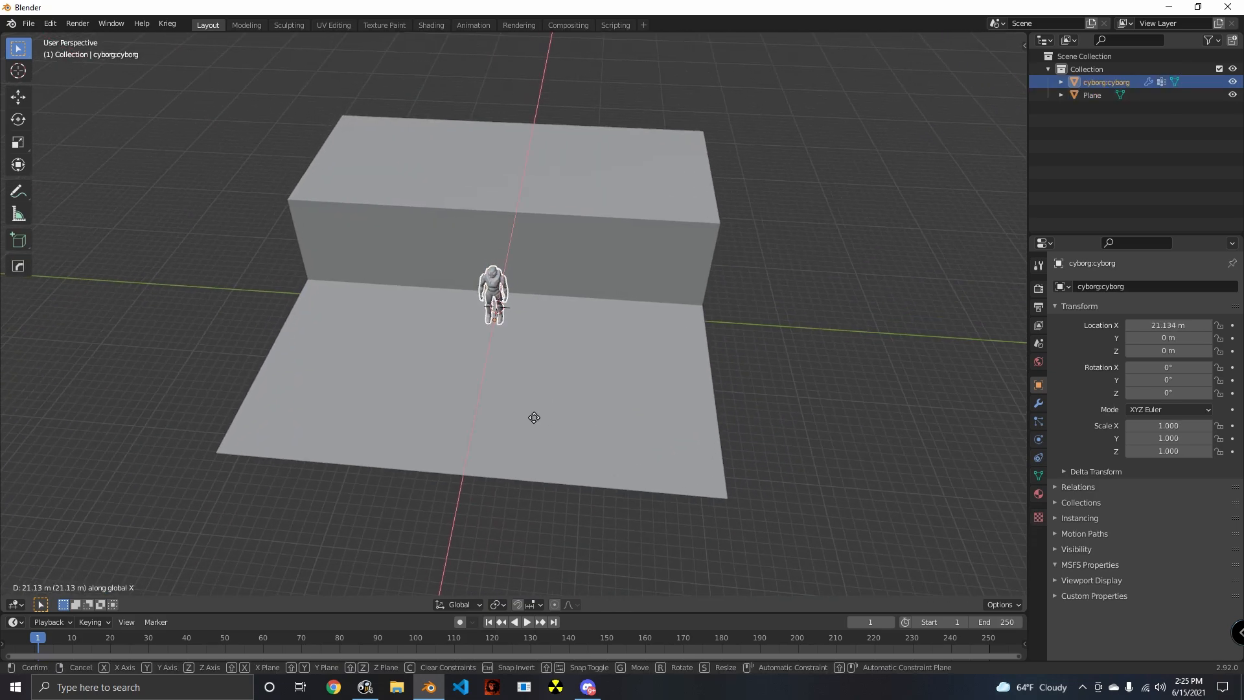
{"action": "left_click", "coordinate": [469, 421]}
{"action": "middle_click_drag", "start_coordinate": [492, 422], "coordinate": [536, 372]}
- Edit the plane again and add two evenly spaced loop cuts running across the block and the floor
{"action": "left_click", "coordinate": [520, 248]}
{"action": "key", "text": "Tab"}
{"action": "key", "text": "alt+a"}
{"action": "scroll", "coordinate": [523, 266], "scroll_direction": "down", "scroll_amount": 2}
{"action": "middle_click_drag", "start_coordinate": [522, 258], "coordinate": [512, 251]}
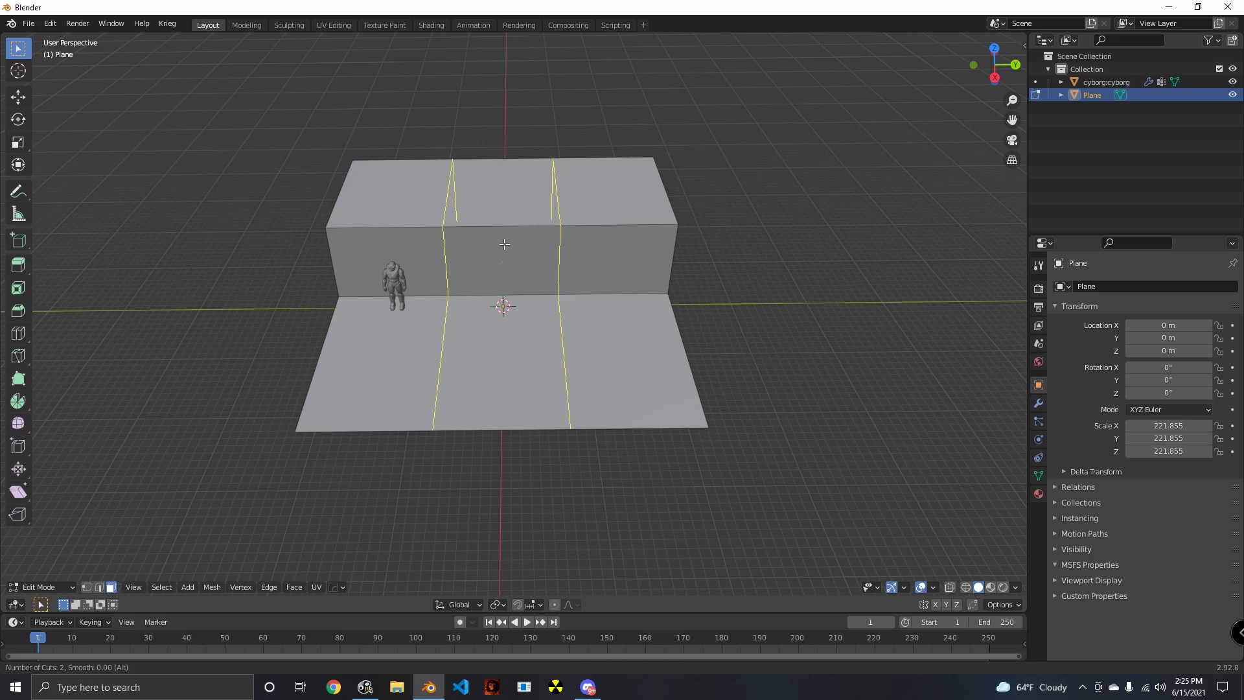
{"action": "left_click", "coordinate": [504, 244]}
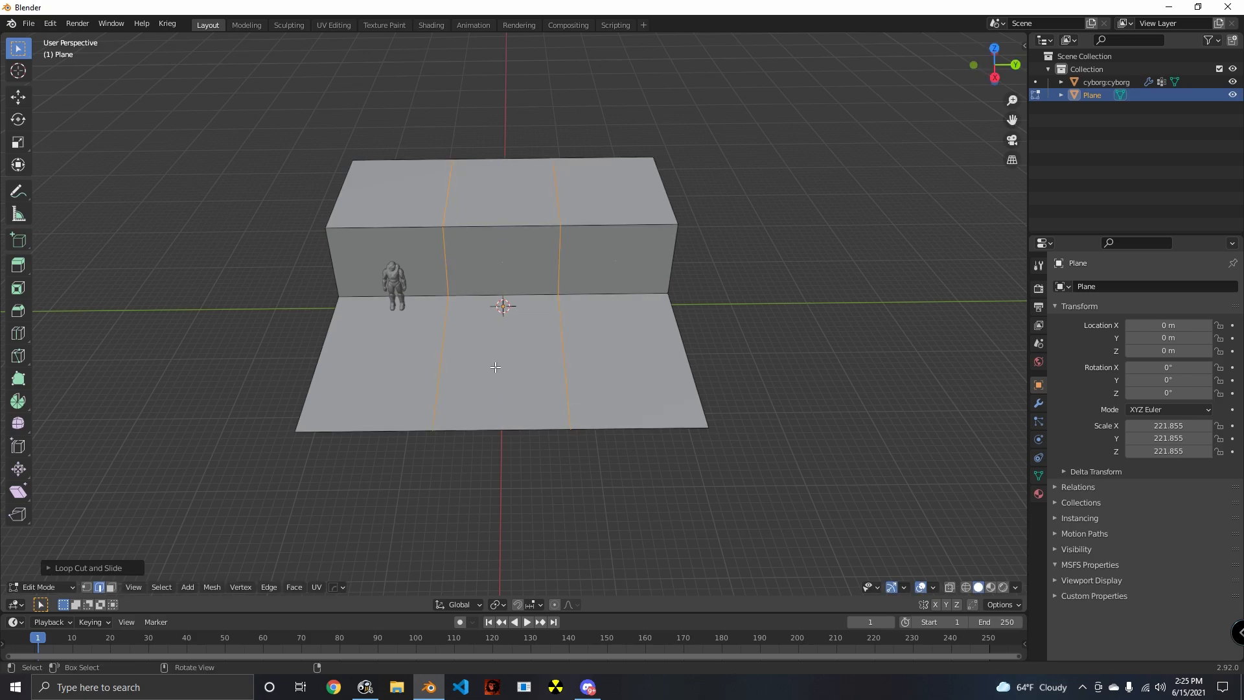
{"action": "middle_click_drag", "start_coordinate": [495, 367], "coordinate": [435, 445]}
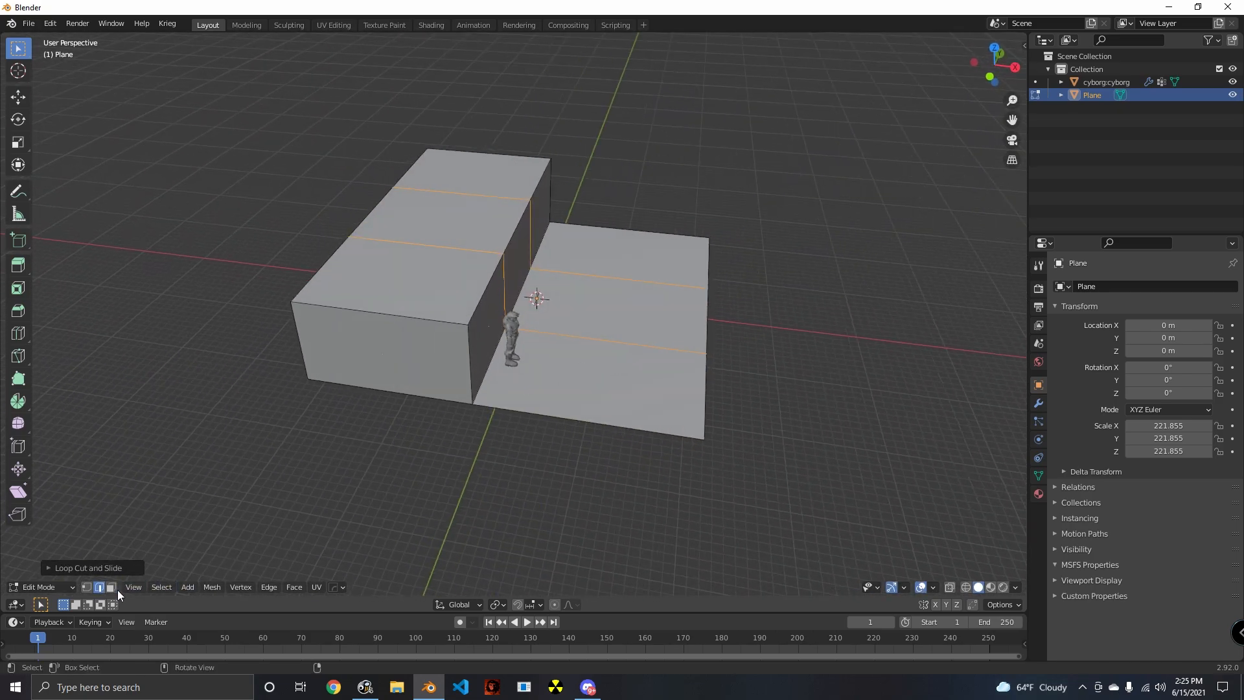
- Add a loop cut across the lower floor parallel to the block, placed toward the floor's outer edge
{"action": "middle_click_drag", "start_coordinate": [570, 358], "coordinate": [522, 356]}
{"action": "left_click", "coordinate": [548, 343], "text": "shift"}
{"action": "middle_click_drag", "start_coordinate": [615, 400], "coordinate": [459, 434]}
{"action": "key", "text": "x"}
{"action": "left_click", "coordinate": [572, 407]}
{"action": "left_click", "coordinate": [644, 312]}
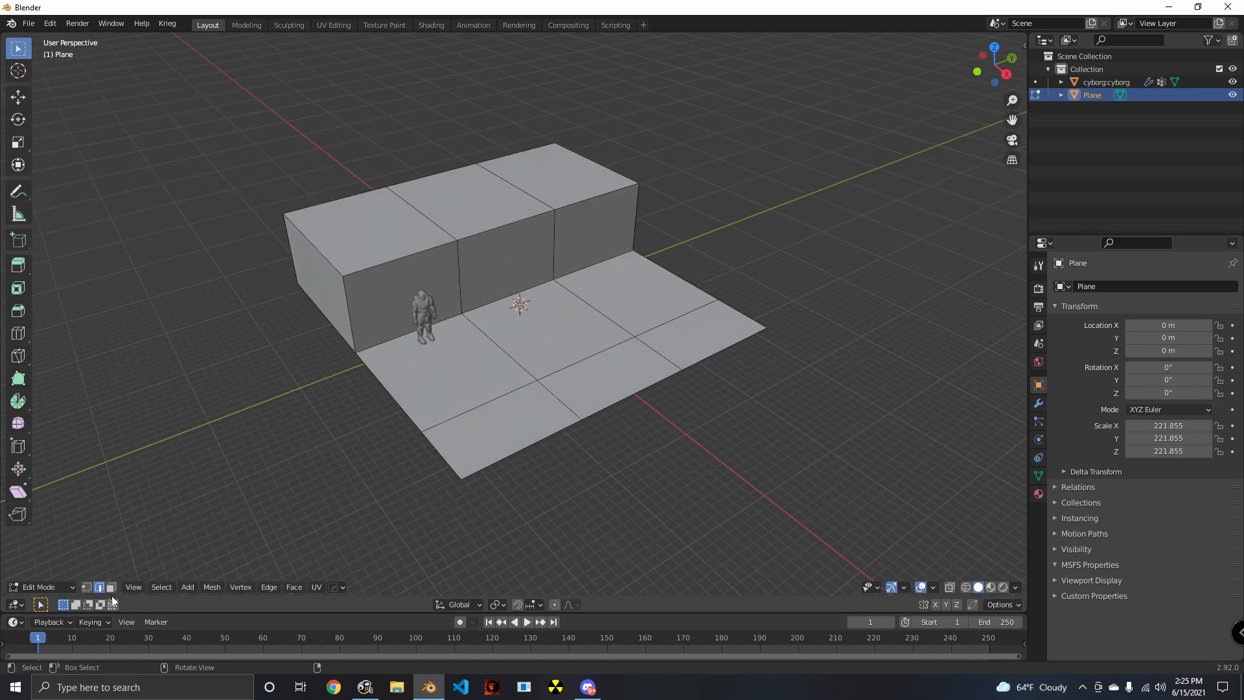
- Fill a triangular ramp side beside the cyborg between the wall's upper vertex, its base and the floor cut intersection
{"action": "left_click", "coordinate": [532, 348]}
{"action": "middle_click_drag", "start_coordinate": [532, 347], "coordinate": [544, 445]}
{"action": "scroll", "coordinate": [512, 359], "scroll_direction": "down", "scroll_amount": 8}
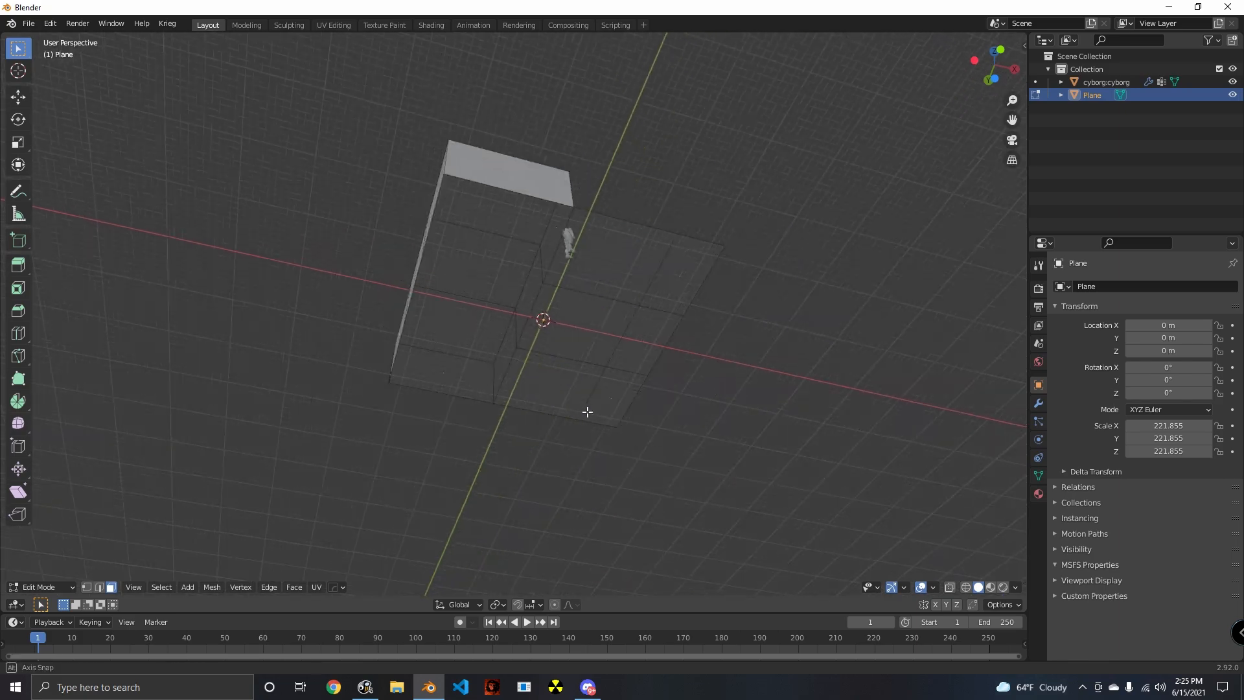
{"action": "middle_click_drag", "start_coordinate": [586, 411], "coordinate": [430, 544]}
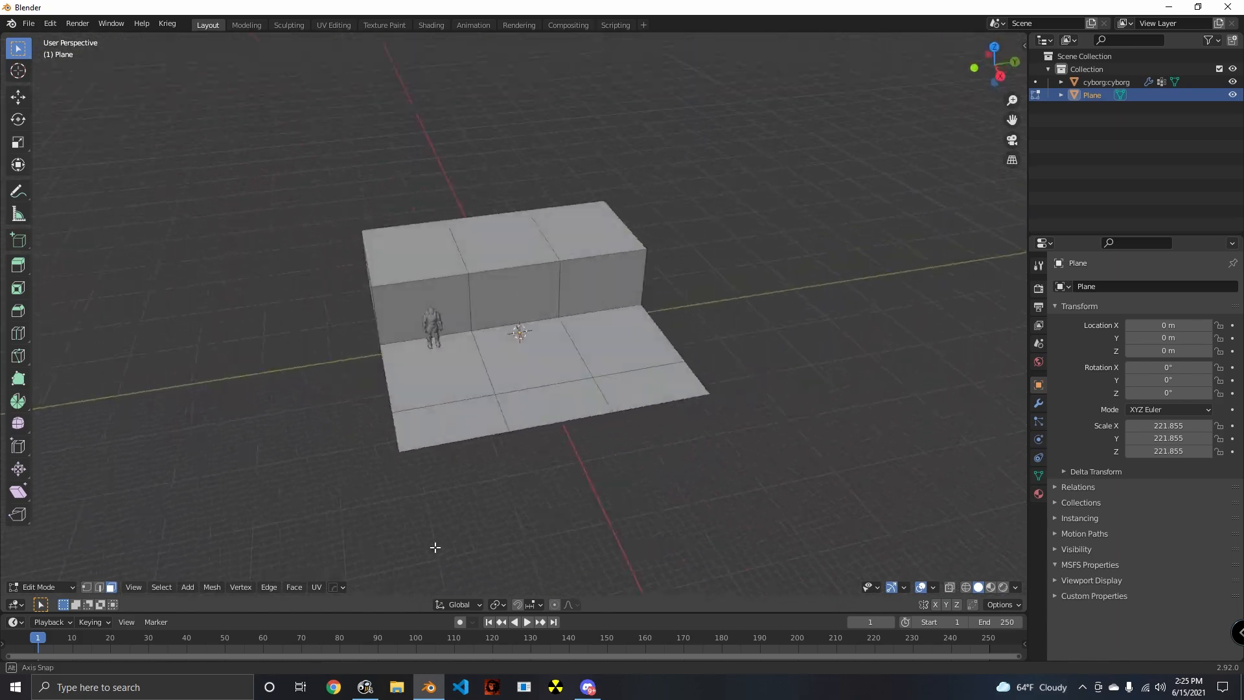
{"action": "scroll", "coordinate": [434, 518], "scroll_direction": "up", "scroll_amount": 4}
{"action": "key", "text": "alt+a"}
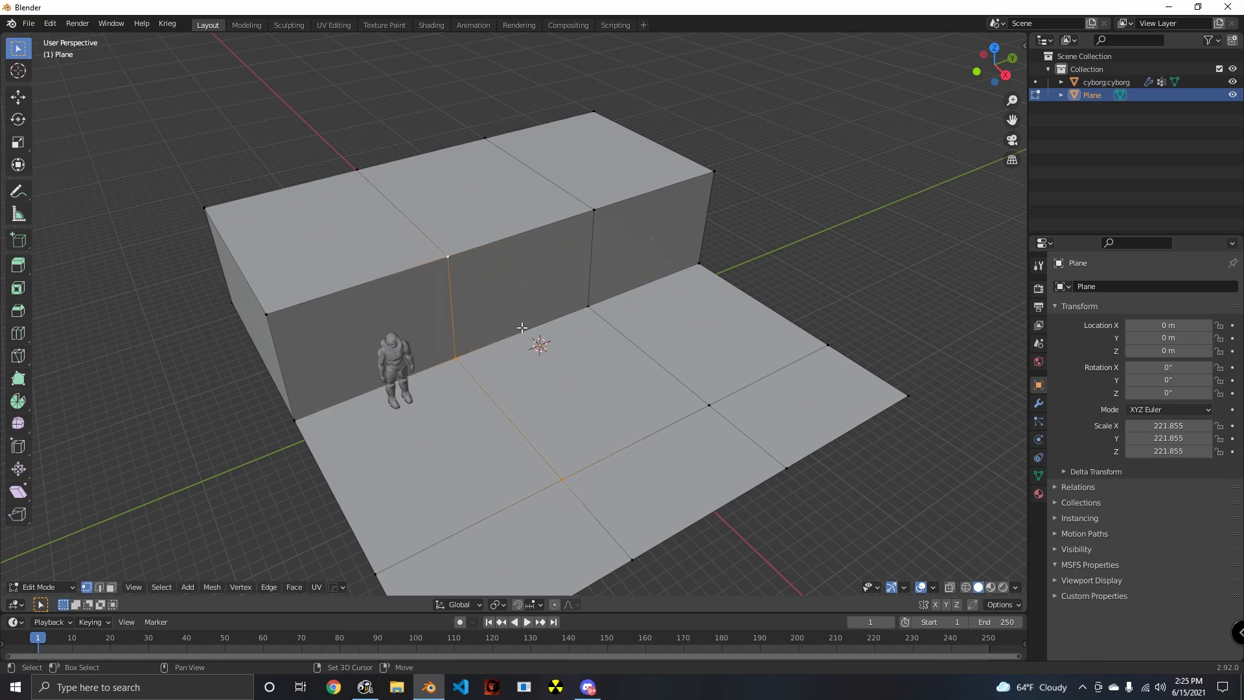
{"action": "key", "text": "alt+a"}
{"action": "middle_click_drag", "start_coordinate": [623, 497], "coordinate": [563, 486]}
{"action": "scroll", "coordinate": [376, 336], "scroll_direction": "up", "scroll_amount": 4}
{"action": "middle_click_drag", "start_coordinate": [512, 347], "coordinate": [585, 331]}
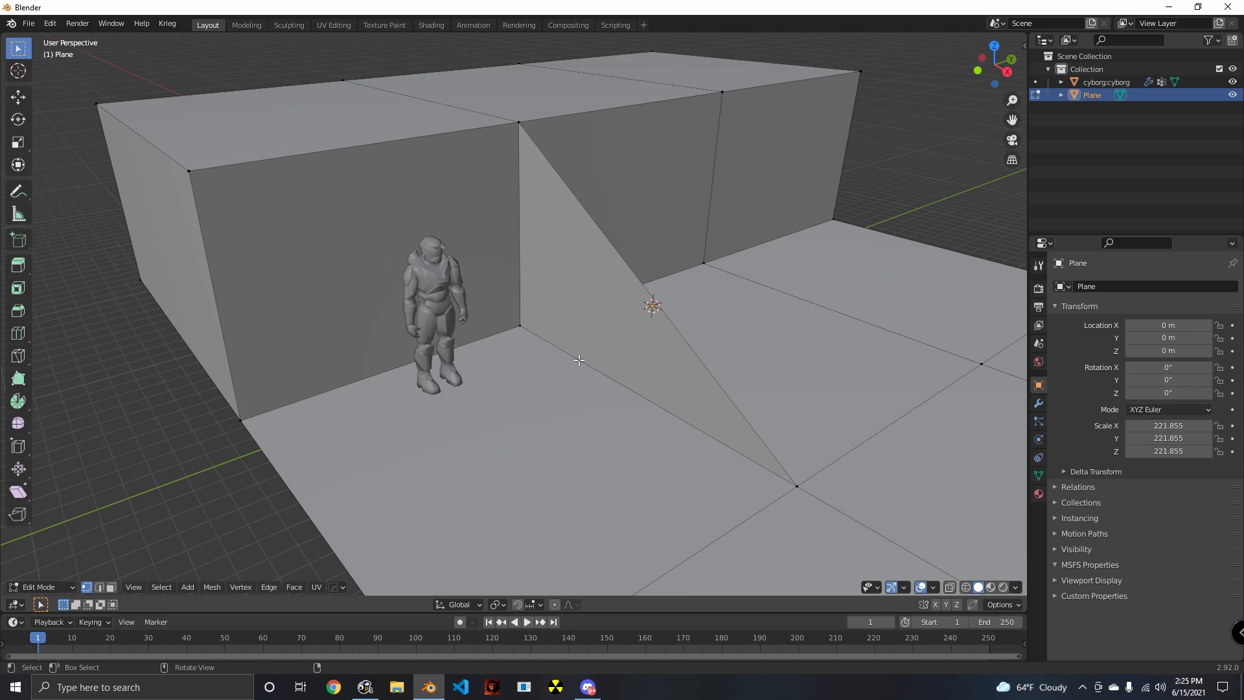
- Create the matching triangular ramp side on the opposite edge of the middle section
{"action": "middle_click_drag", "start_coordinate": [637, 409], "coordinate": [674, 472]}
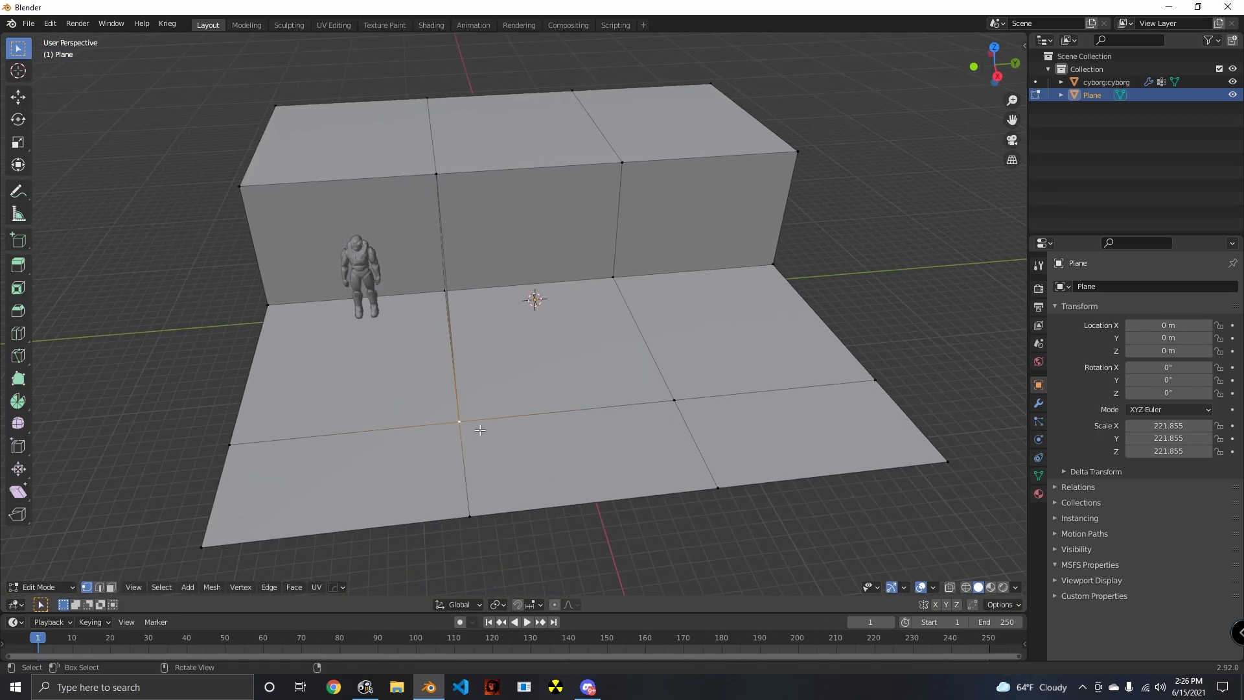
{"action": "middle_click_drag", "start_coordinate": [479, 429], "coordinate": [646, 417]}
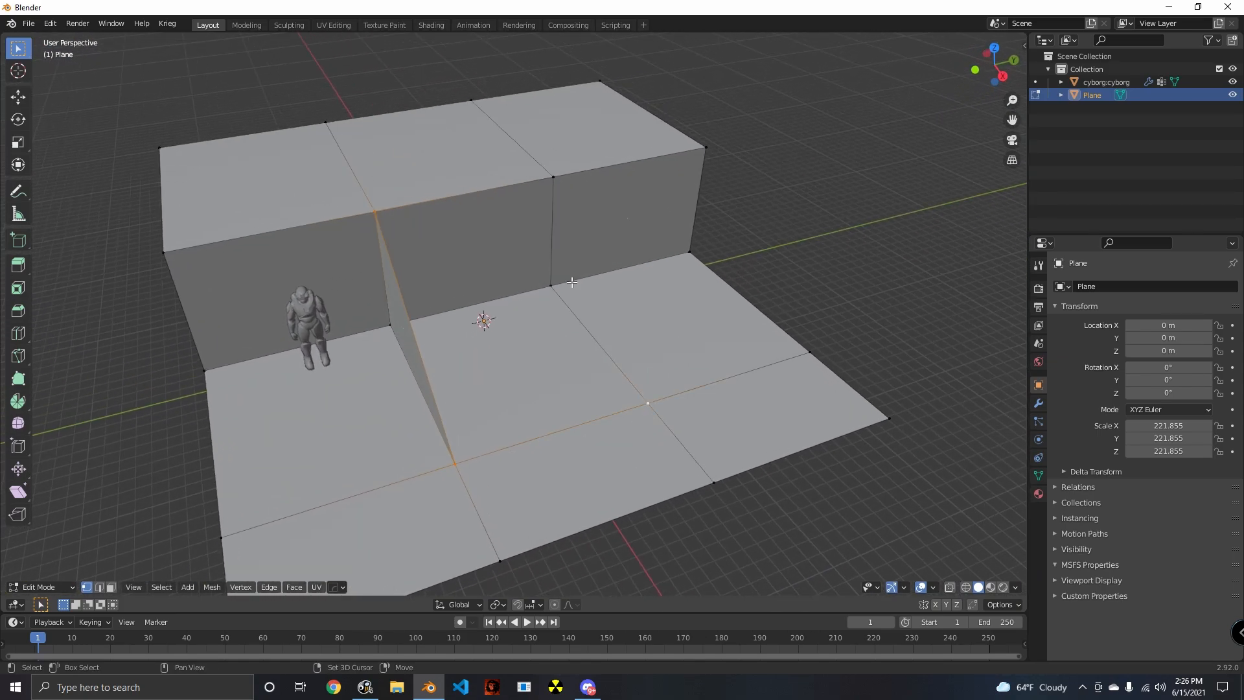
{"action": "middle_click_drag", "start_coordinate": [613, 299], "coordinate": [473, 381]}
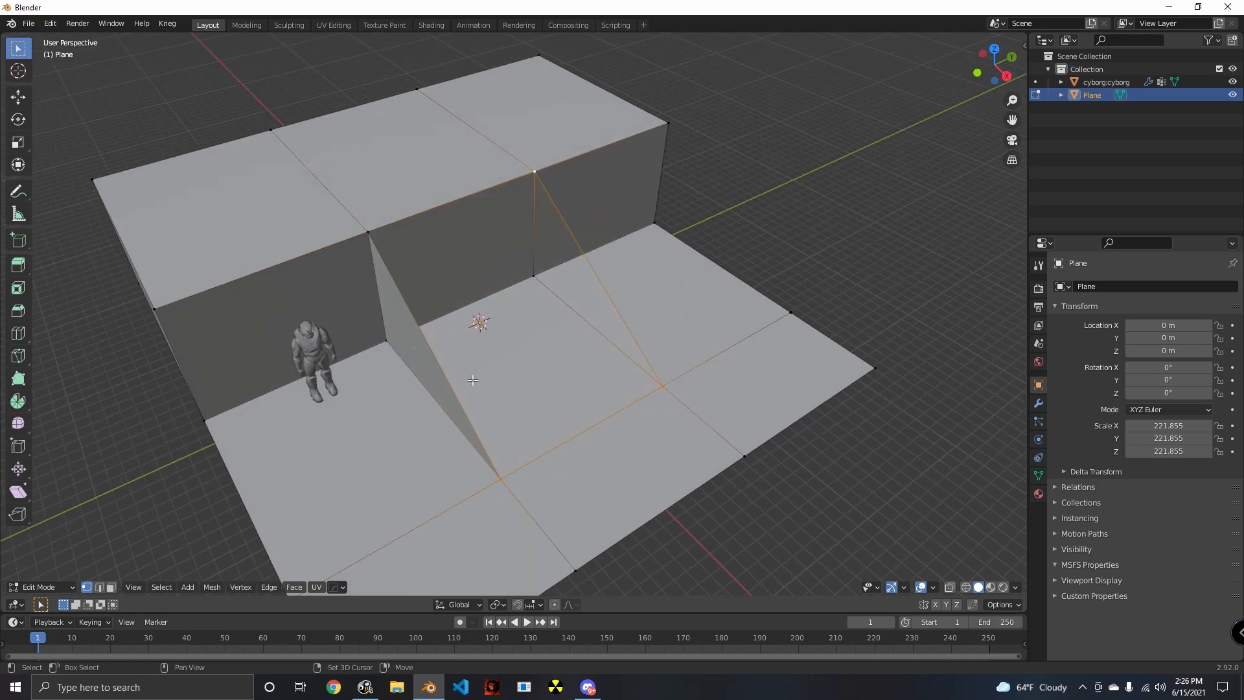
{"action": "middle_click_drag", "start_coordinate": [504, 488], "coordinate": [615, 373]}
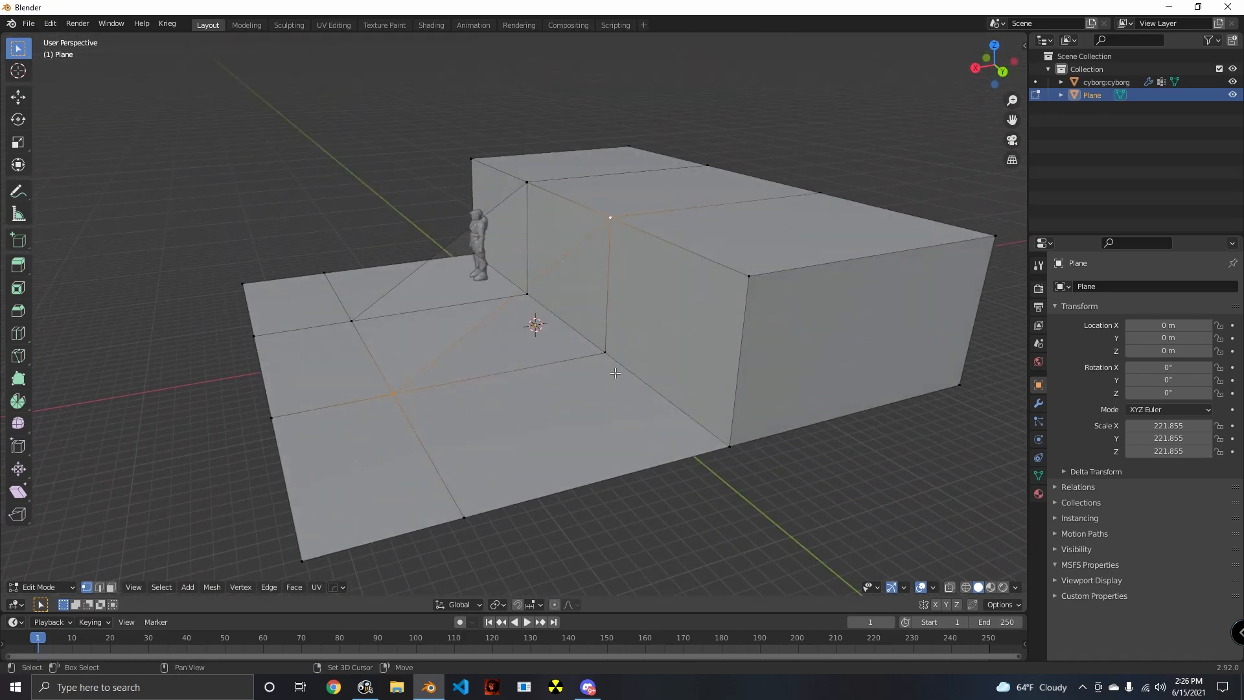
- Fill the sloped face between the two triangular sides and examine the ramp from underneath
{"action": "middle_click_drag", "start_coordinate": [554, 444], "coordinate": [622, 439]}
{"action": "left_click", "coordinate": [622, 438]}
{"action": "middle_click_drag", "start_coordinate": [492, 417], "coordinate": [562, 448]}
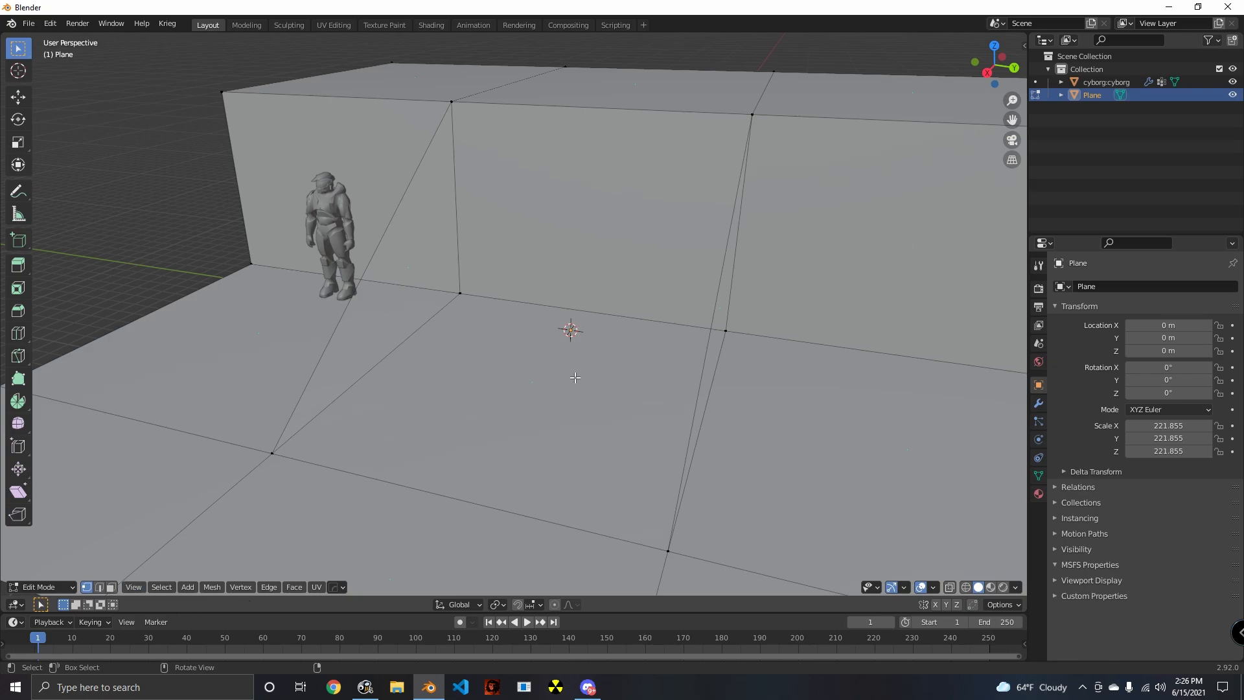
{"action": "middle_click_drag", "start_coordinate": [543, 281], "coordinate": [538, 435]}
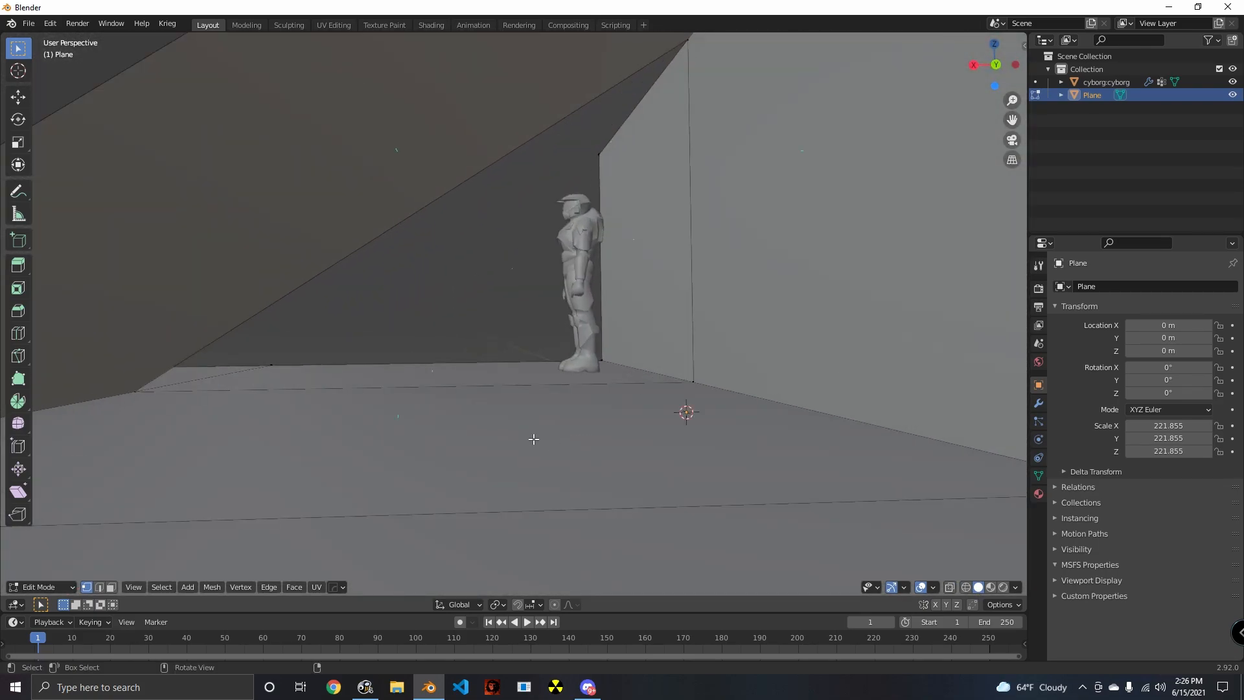
- Delete the middle section's wall, floor and ramp side faces, leaving an opening where the ramp stands
{"action": "key", "text": "a"}
{"action": "middle_click_drag", "start_coordinate": [703, 425], "coordinate": [666, 458]}
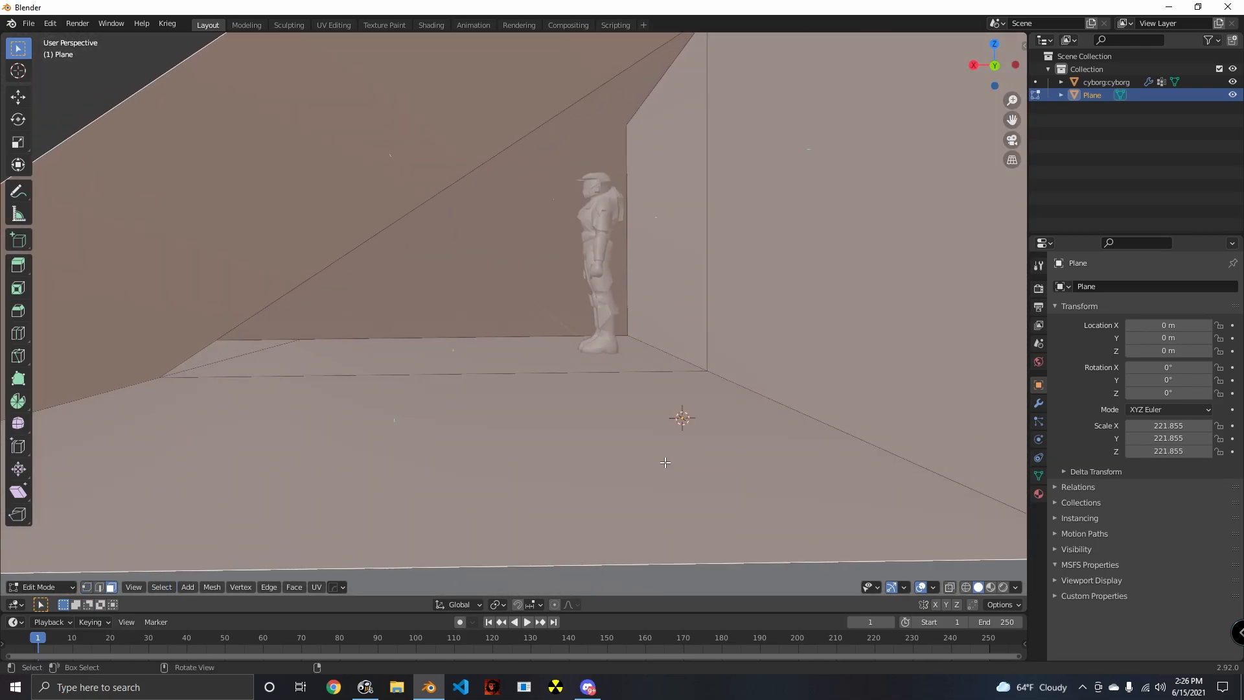
{"action": "key", "text": "alt+a"}
{"action": "middle_click_drag", "start_coordinate": [758, 427], "coordinate": [734, 225]}
{"action": "key", "text": "a"}
{"action": "scroll", "coordinate": [734, 225], "scroll_direction": "down", "scroll_amount": 8}
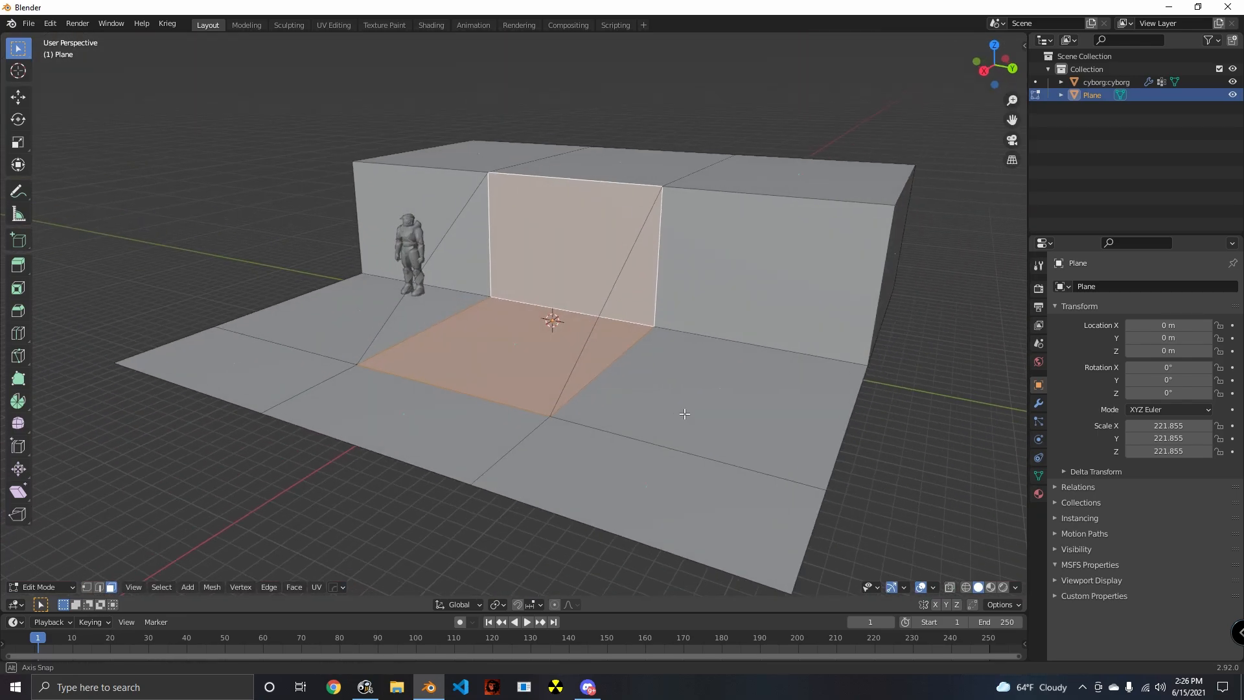
{"action": "key", "text": "x"}
{"action": "left_click", "coordinate": [626, 487]}
{"action": "key", "text": "ctrl+z"}
{"action": "key", "text": "x"}
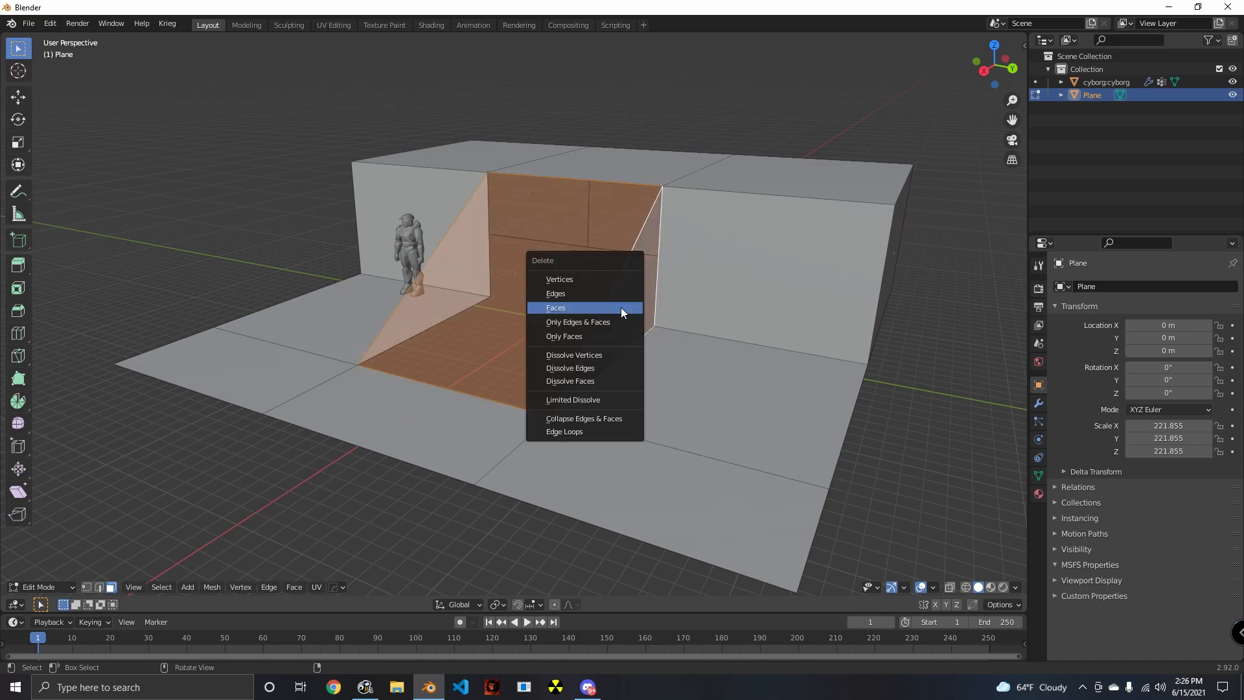
{"action": "left_click", "coordinate": [624, 313]}
- Rebuild the ramp in the middle section by filling its triangular sides and sloped face from the surrounding vertices
{"action": "left_click", "coordinate": [87, 587]}
{"action": "middle_click_drag", "start_coordinate": [342, 467], "coordinate": [418, 470]}
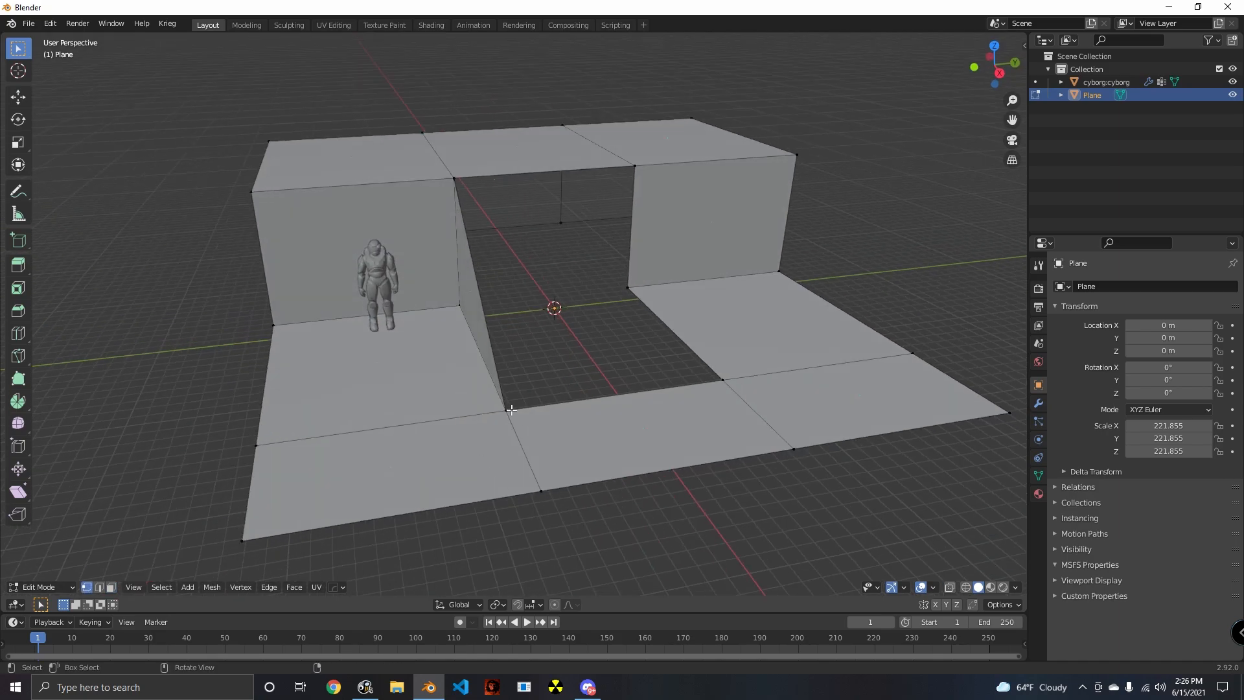
{"action": "key", "text": "f"}
{"action": "middle_click_drag", "start_coordinate": [613, 396], "coordinate": [949, 583]}
- Display vertex and face normals at size 8.00 and inspect the mesh from underneath and inside
{"action": "left_click", "coordinate": [932, 588]}
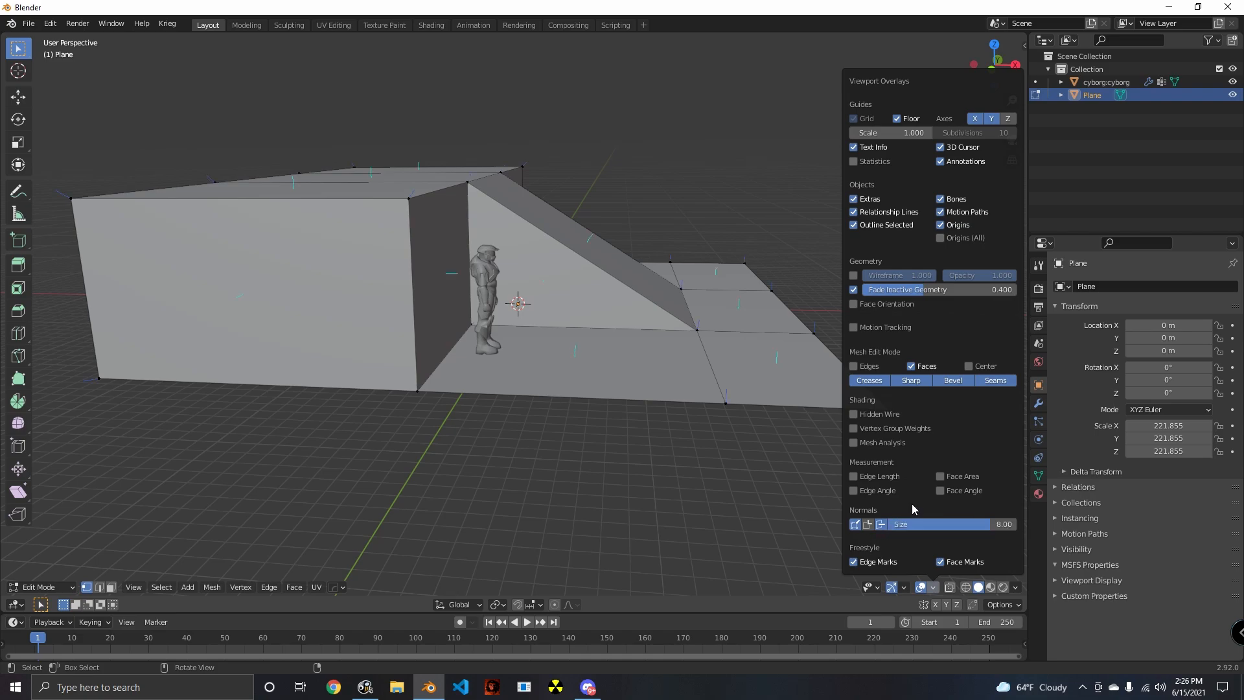
{"action": "middle_click_drag", "start_coordinate": [585, 453], "coordinate": [503, 371]}
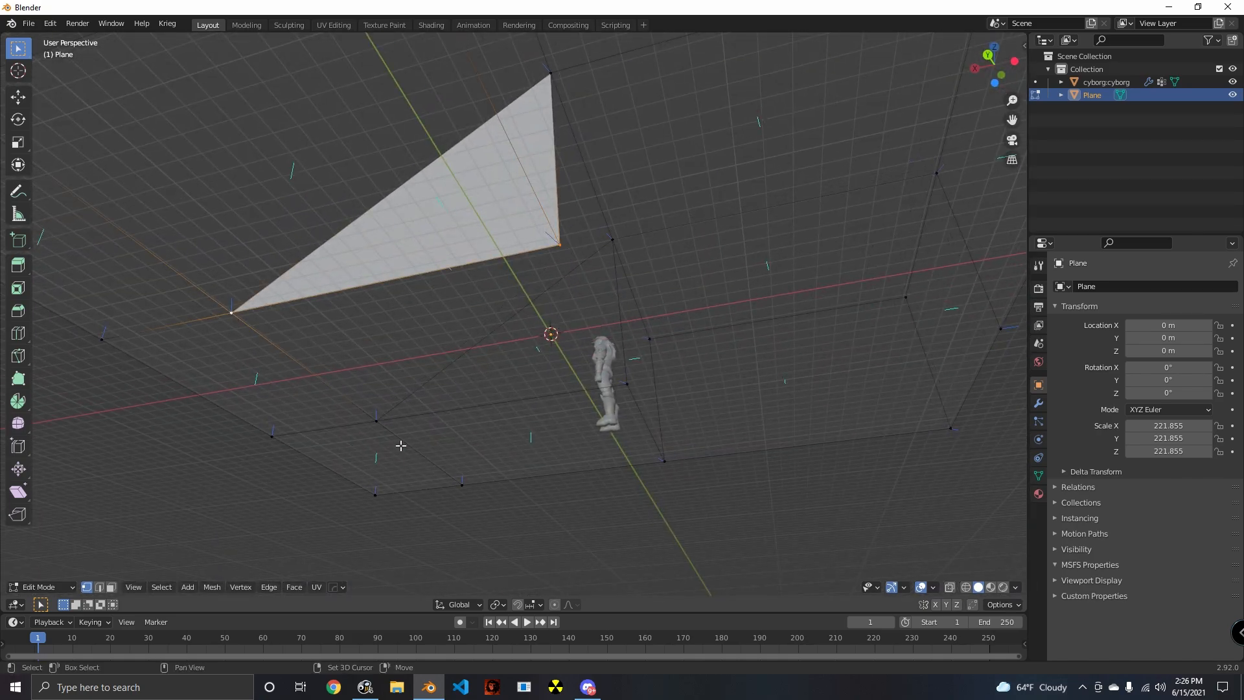
{"action": "middle_click_drag", "start_coordinate": [750, 444], "coordinate": [402, 583]}
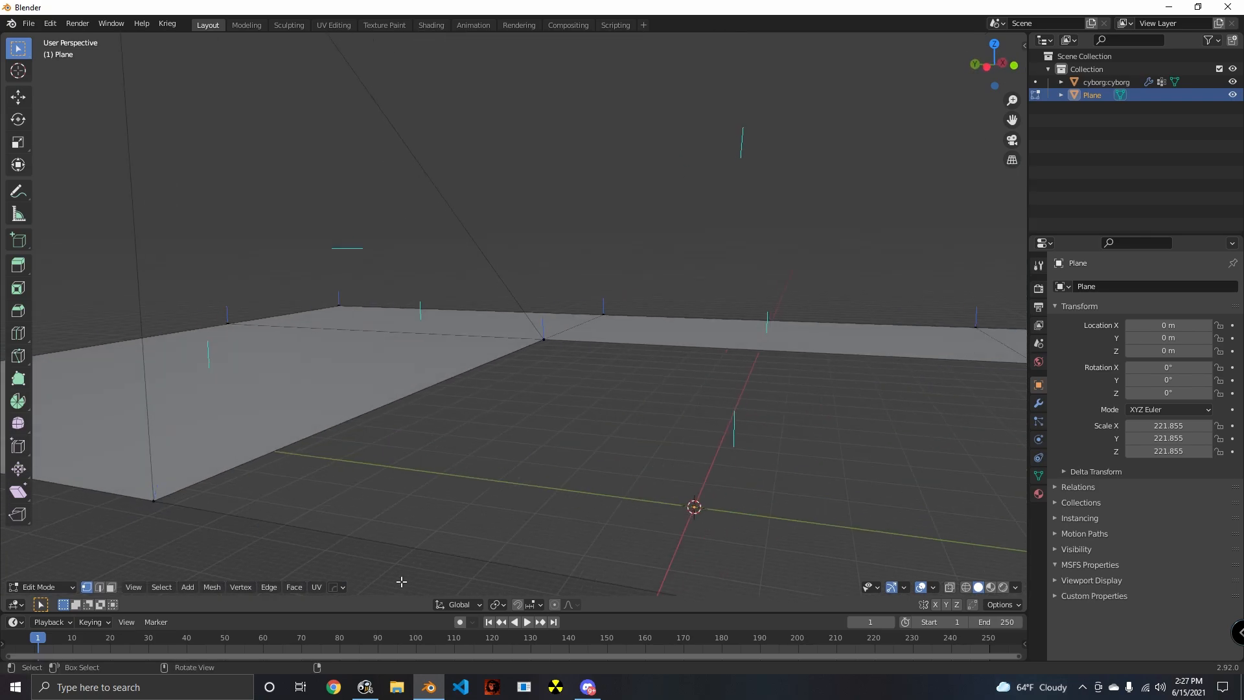
- Delete the unwanted geometry selected in the floor opening beneath the ramp
{"action": "left_click", "coordinate": [554, 446]}
{"action": "key", "text": "x"}
{"action": "left_click", "coordinate": [564, 439]}
{"action": "middle_click_drag", "start_coordinate": [543, 470], "coordinate": [531, 421]}
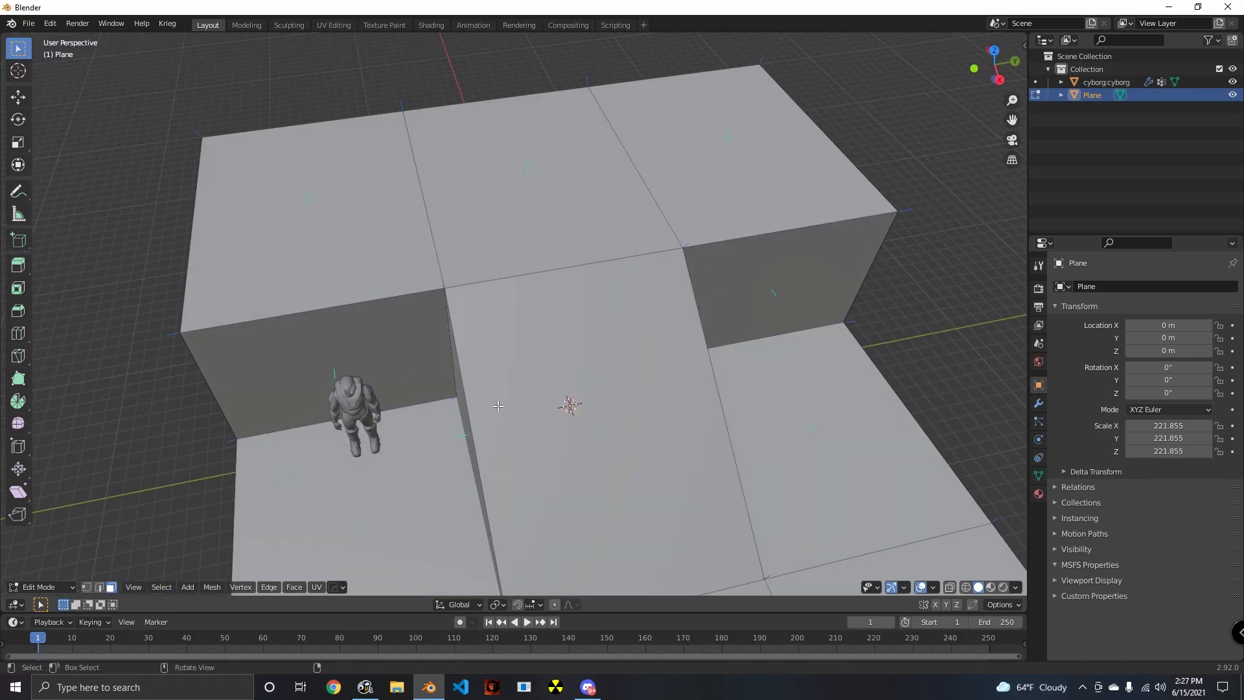
- Duplicate the platform's top face above the cyborg, shrink the copy and extrude it into a separate block
{"action": "middle_click_drag", "start_coordinate": [488, 521], "coordinate": [363, 454]}
{"action": "left_click", "coordinate": [262, 434]}
{"action": "middle_click_drag", "start_coordinate": [302, 492], "coordinate": [473, 426]}
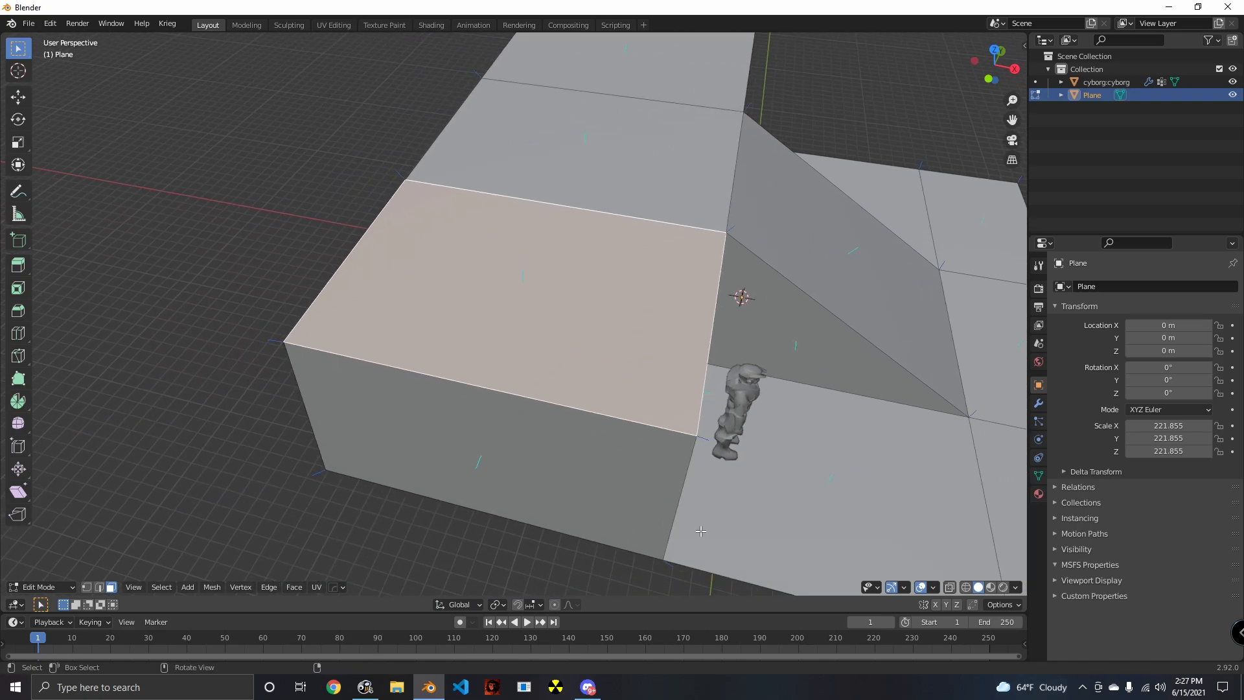
{"action": "key", "text": "shift+d"}
{"action": "left_click", "coordinate": [836, 463]}
{"action": "key", "text": "s"}
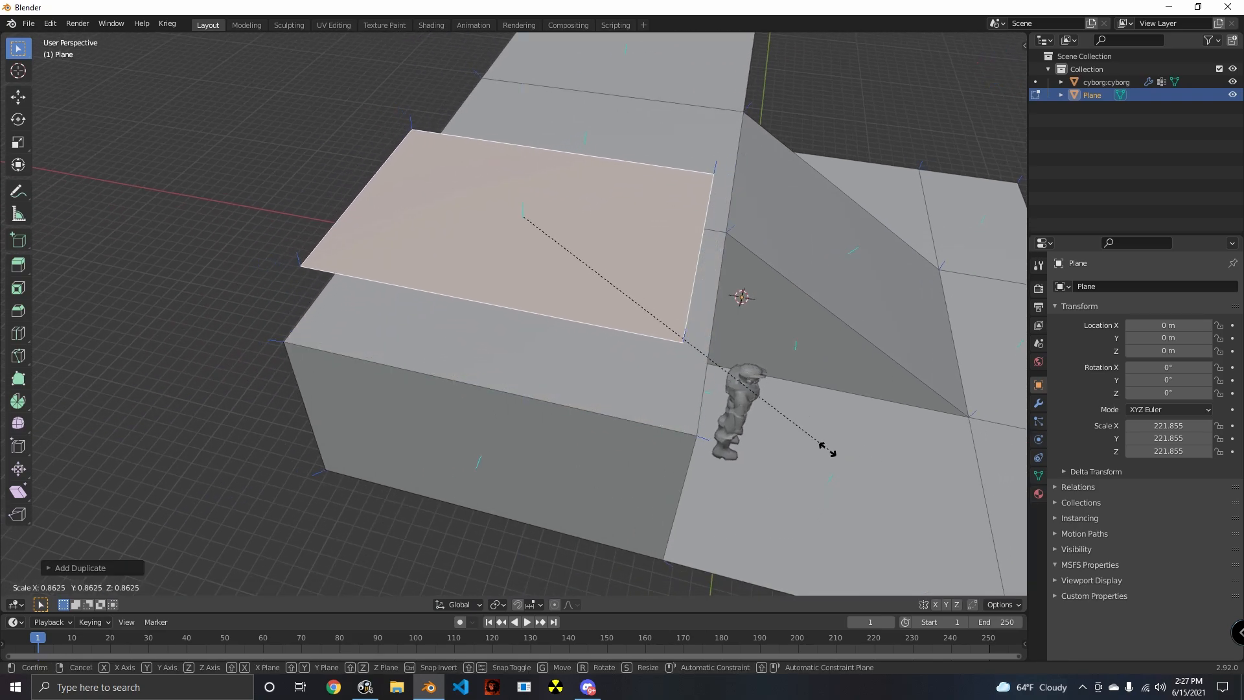
{"action": "left_click", "coordinate": [659, 384]}
{"action": "middle_click_drag", "start_coordinate": [703, 377], "coordinate": [712, 324]}
{"action": "key", "text": "e"}
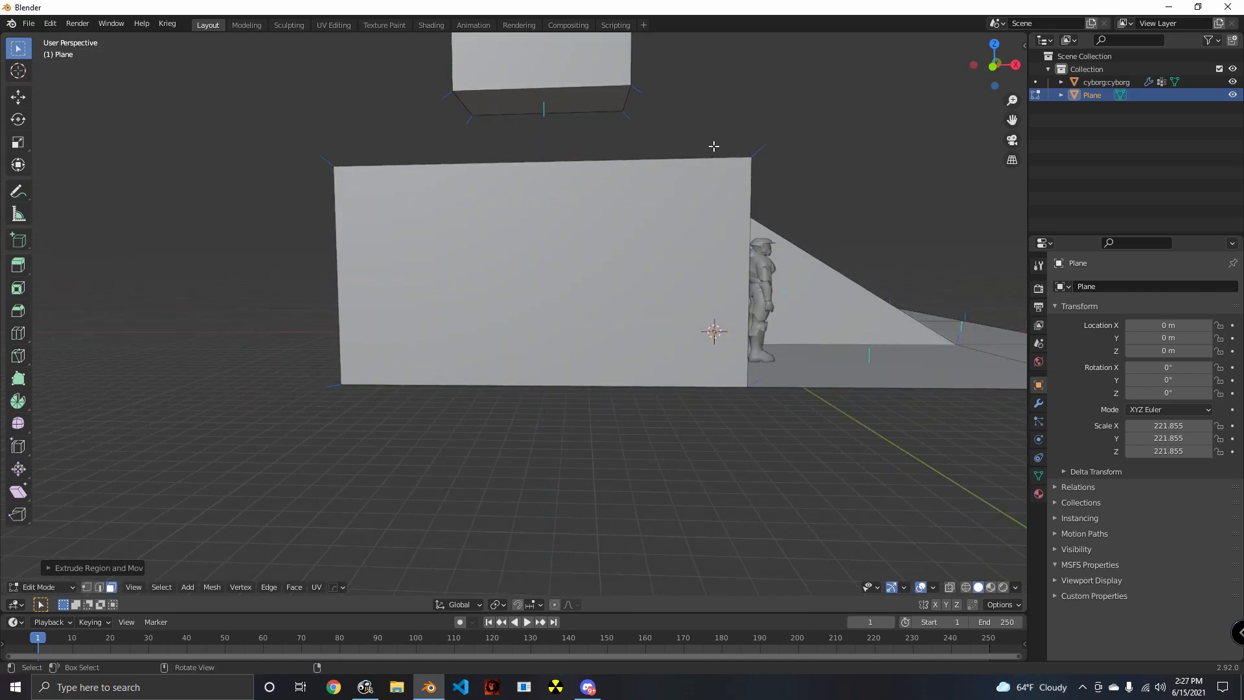
- Select the whole separate block and lower it toward the platform's top
{"action": "middle_click_drag", "start_coordinate": [713, 147], "coordinate": [622, 266]}
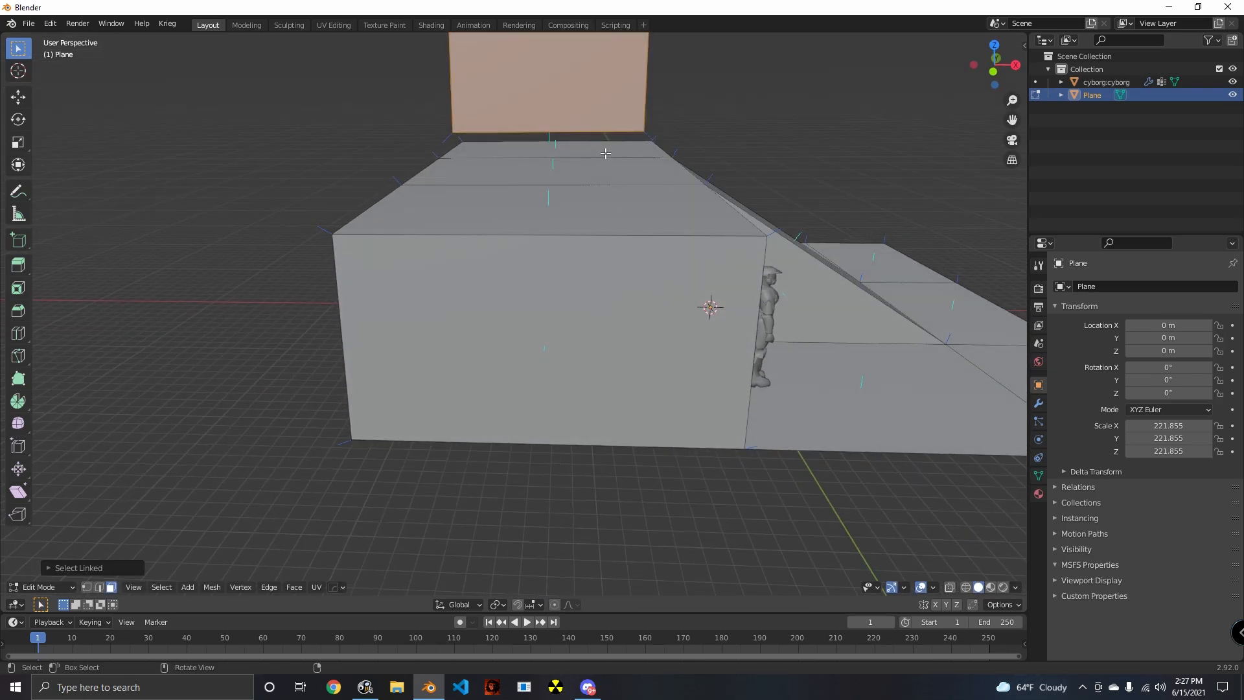
{"action": "left_click", "coordinate": [614, 259]}
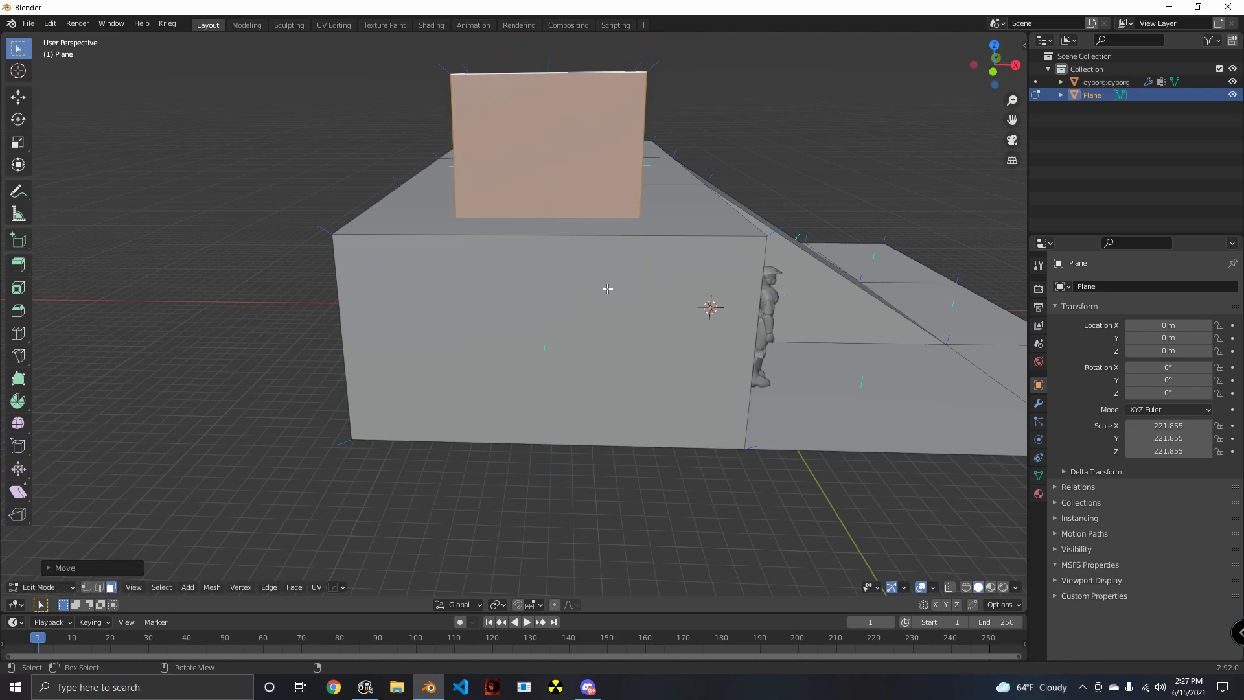
{"action": "middle_click_drag", "start_coordinate": [609, 278], "coordinate": [581, 342]}
{"action": "middle_click_drag", "start_coordinate": [548, 424], "coordinate": [591, 360]}
- Delete all linked faces of the separate block floating over the platform
{"action": "scroll", "coordinate": [621, 450], "scroll_direction": "down", "scroll_amount": 5}
{"action": "left_click", "coordinate": [468, 247]}
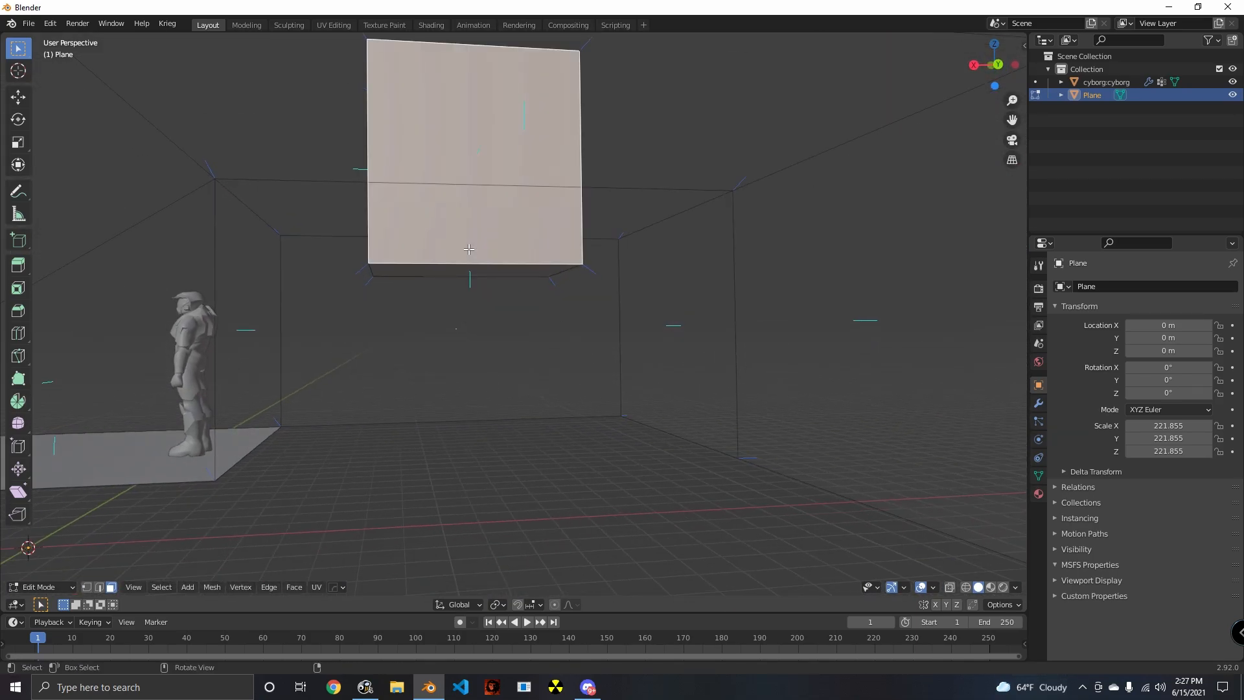
{"action": "key", "text": "x"}
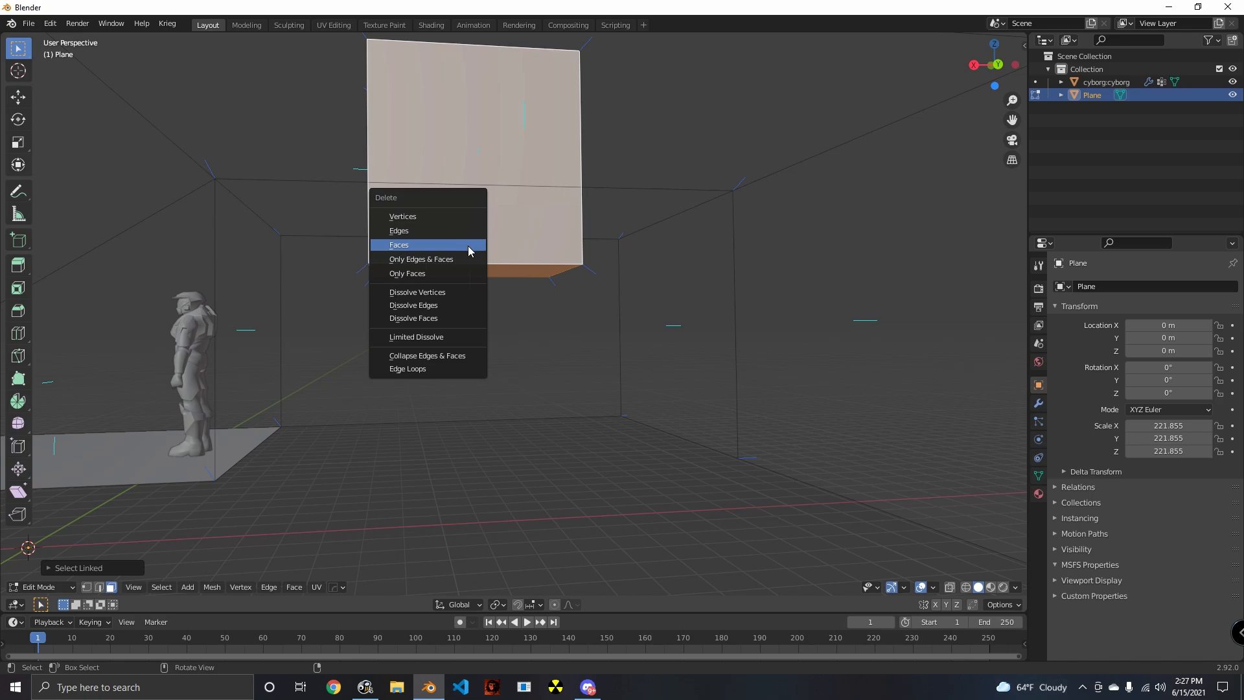
{"action": "middle_click_drag", "start_coordinate": [467, 251], "coordinate": [598, 397]}
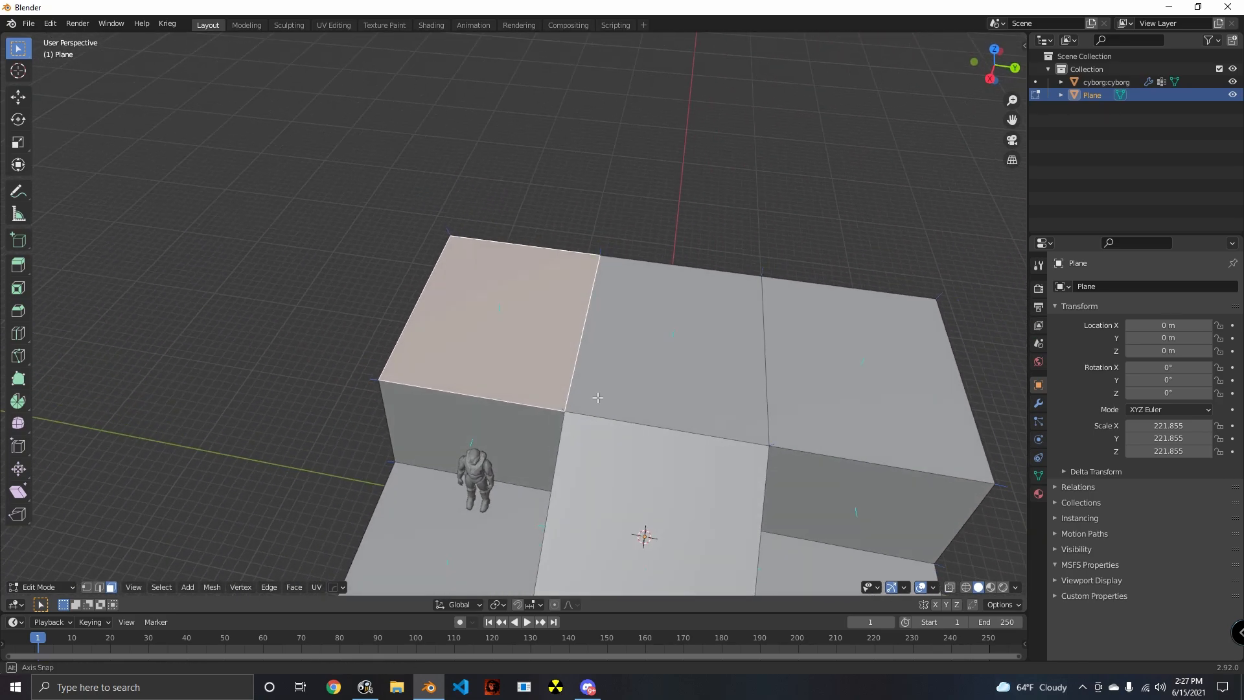
- Inset the platform's top face above the cyborg and extrude the inner face upward along Z into a tower
{"action": "scroll", "coordinate": [597, 397], "scroll_direction": "up", "scroll_amount": 2}
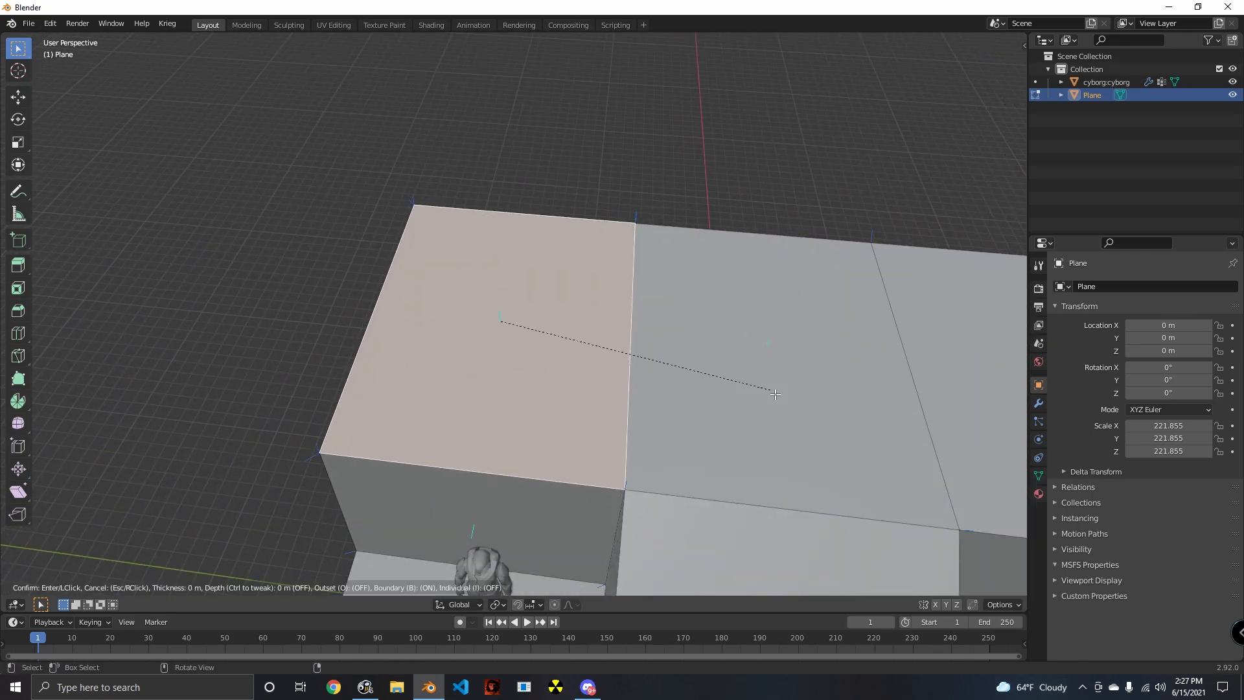
{"action": "middle_click_drag", "start_coordinate": [737, 435], "coordinate": [587, 375]}
{"action": "key", "text": "z"}
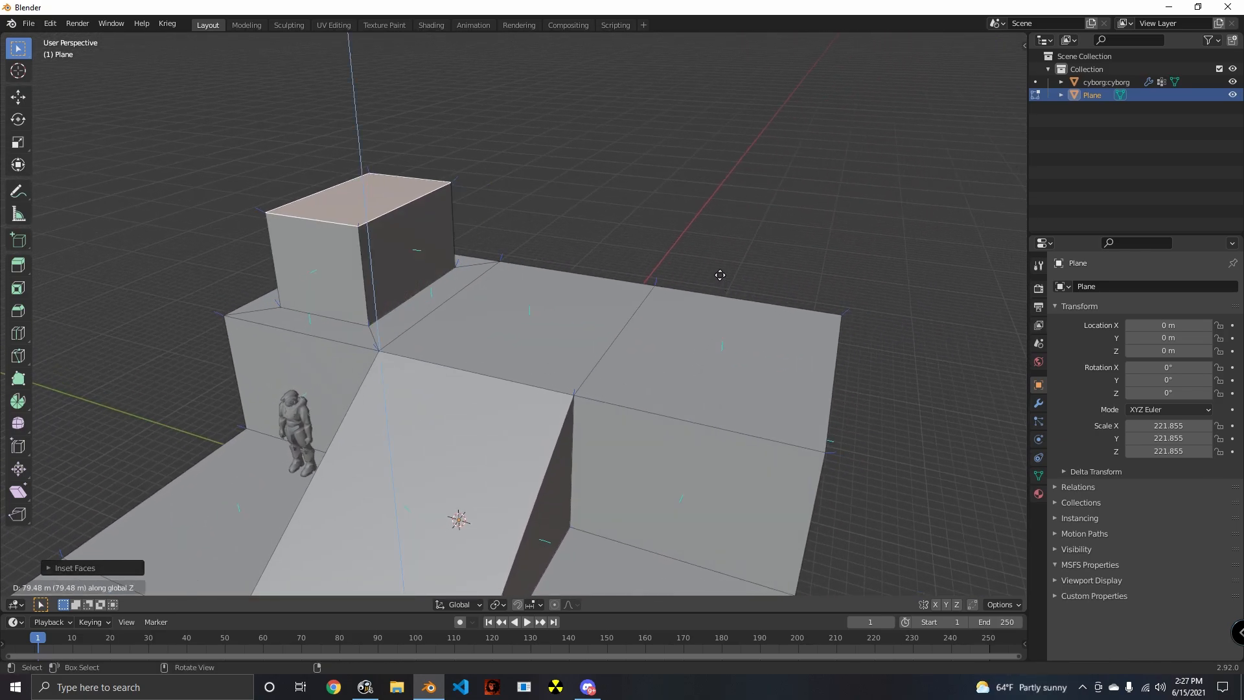
{"action": "middle_click_drag", "start_coordinate": [696, 180], "coordinate": [605, 339]}
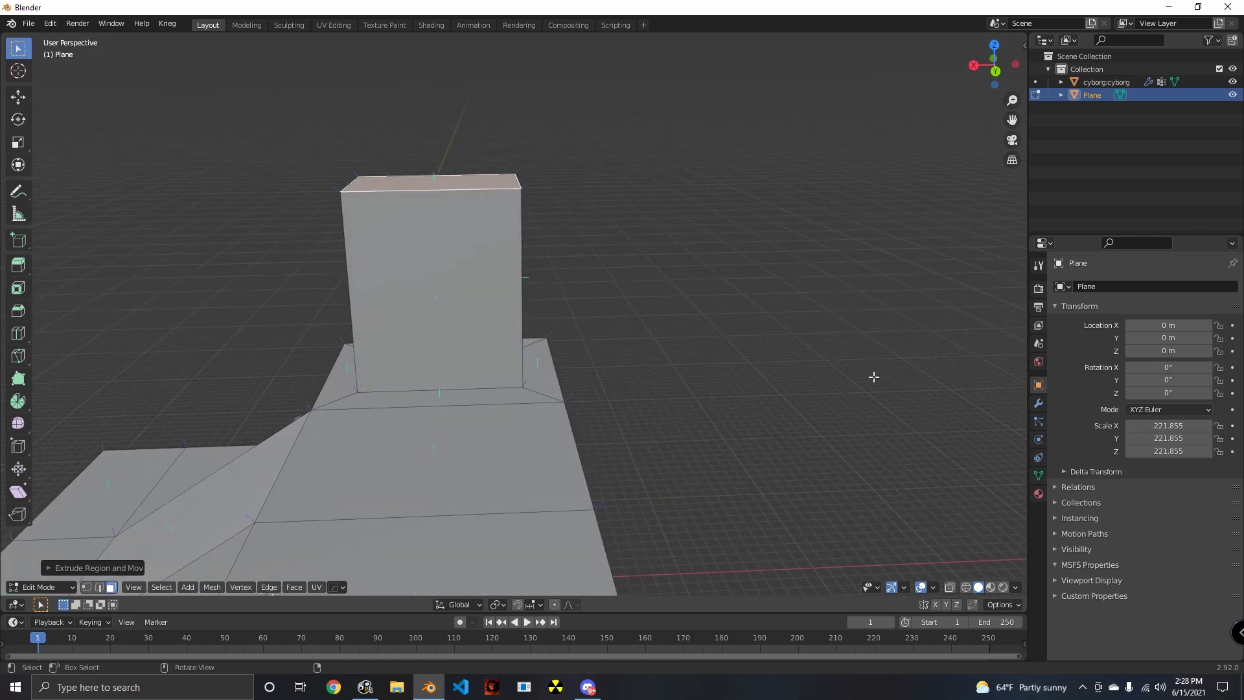
- Scale the tower's top face inward to taper the tower, and adjust its height along Z
{"action": "key", "text": "s"}
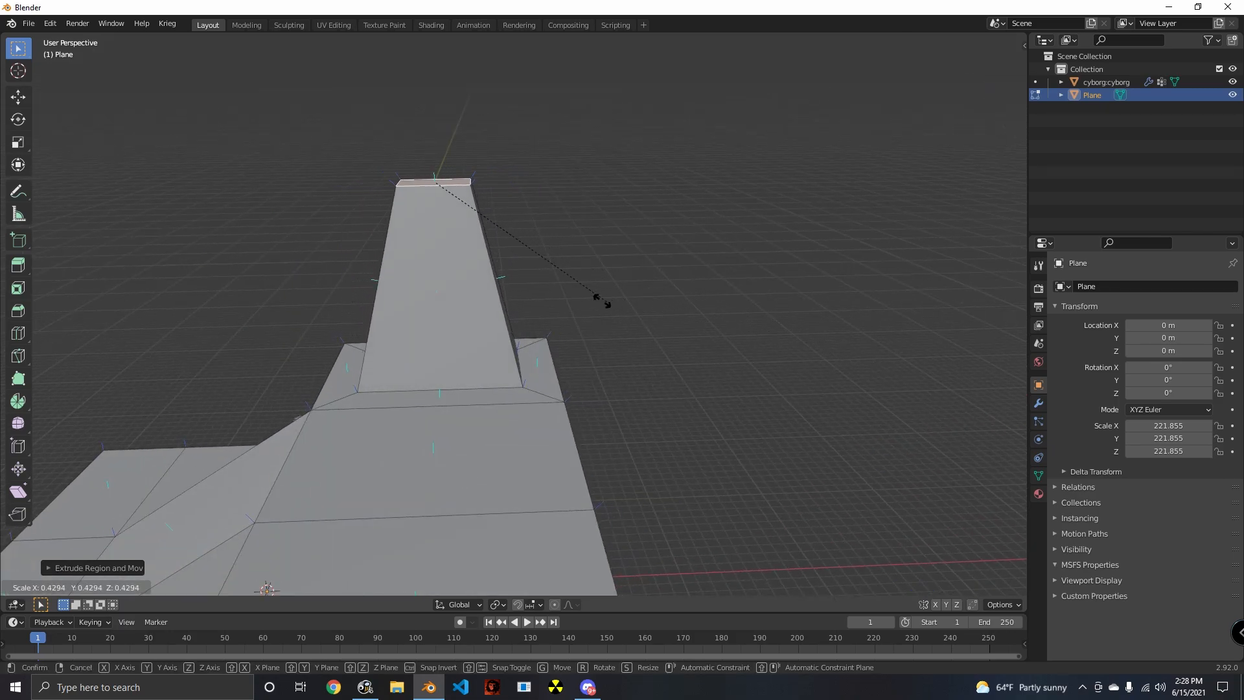
{"action": "left_click", "coordinate": [515, 275]}
{"action": "middle_click_drag", "start_coordinate": [750, 369], "coordinate": [819, 287]}
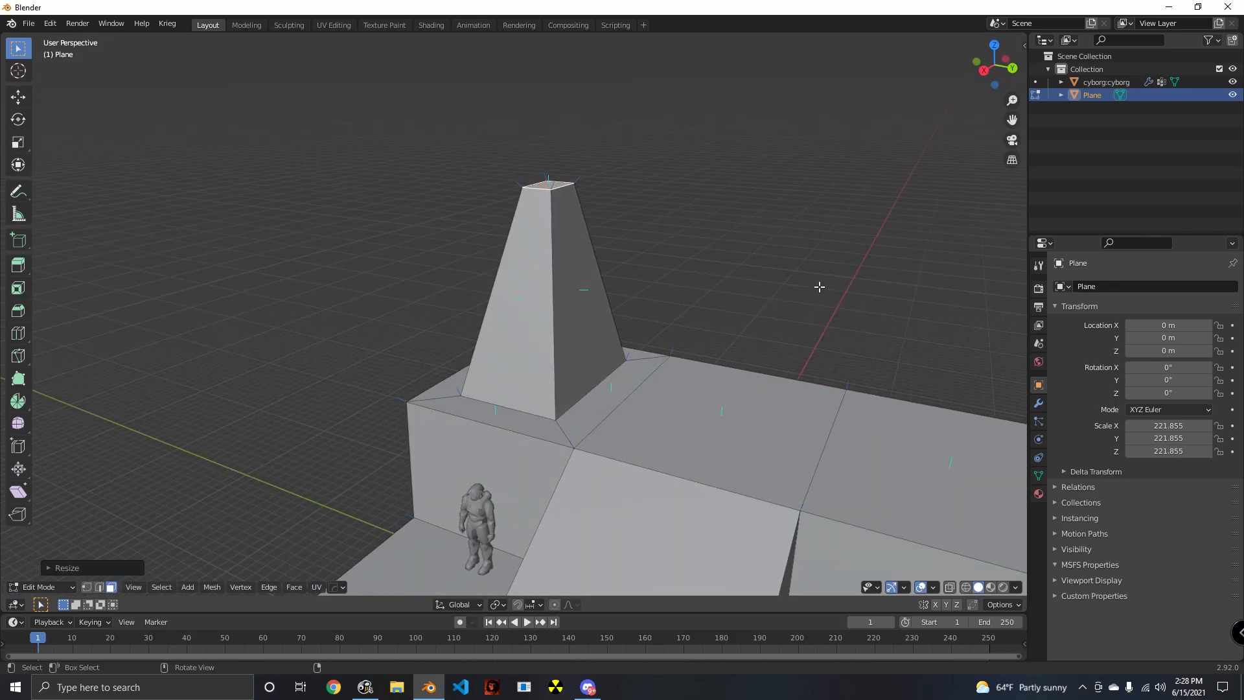
{"action": "key", "text": "z"}
{"action": "left_click", "coordinate": [830, 333]}
- Try shifting the tower's top face sideways along the Y axis
{"action": "middle_click_drag", "start_coordinate": [674, 284], "coordinate": [735, 307]}
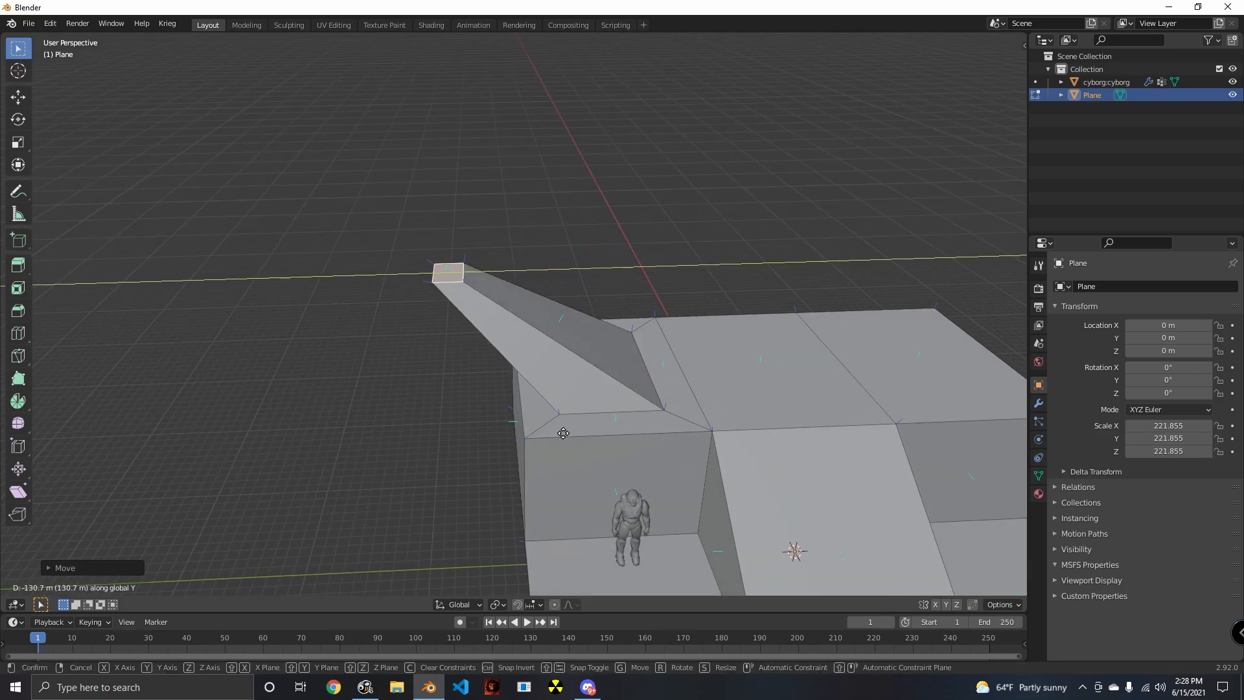
{"action": "left_click", "coordinate": [703, 453]}
{"action": "middle_click_drag", "start_coordinate": [767, 410], "coordinate": [673, 350]}
{"action": "scroll", "coordinate": [667, 388], "scroll_direction": "down", "scroll_amount": 5}
{"action": "left_click", "coordinate": [656, 420]}
{"action": "middle_click_drag", "start_coordinate": [656, 420], "coordinate": [692, 453]}
{"action": "scroll", "coordinate": [692, 452], "scroll_direction": "up", "scroll_amount": 5}
{"action": "middle_click_drag", "start_coordinate": [692, 452], "coordinate": [618, 399], "text": "shift"}
{"action": "scroll", "coordinate": [618, 400], "scroll_direction": "up", "scroll_amount": 2}
{"action": "scroll", "coordinate": [130, 569], "scroll_direction": "down", "scroll_amount": 1}
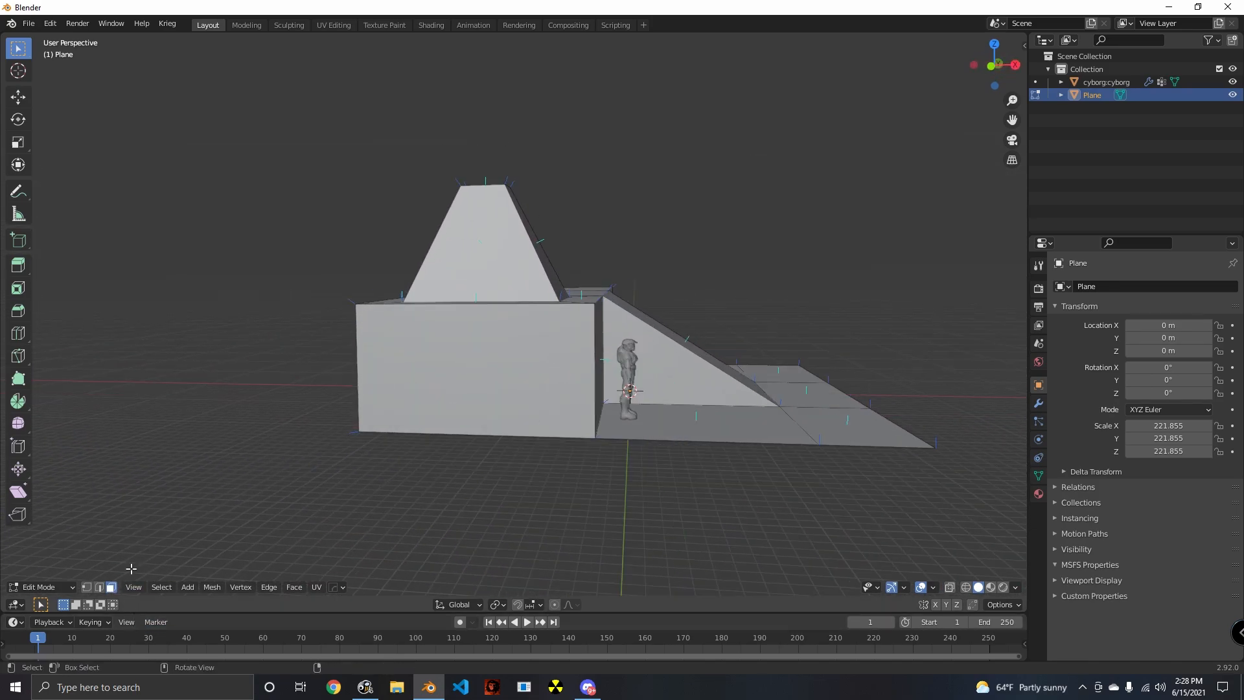
- Inset the platform's end wall below the tower to form a narrow border around it
{"action": "left_click", "coordinate": [464, 406]}
{"action": "mouse_move", "coordinate": [652, 505]}
{"action": "middle_mouse_down"}
{"action": "mouse_move", "coordinate": [620, 530]}
{"action": "mouse_move", "coordinate": [632, 500]}
{"action": "mouse_move", "coordinate": [671, 502]}
{"action": "middle_mouse_up"}
{"action": "scroll", "coordinate": [635, 497], "scroll_direction": "up", "scroll_amount": 2}
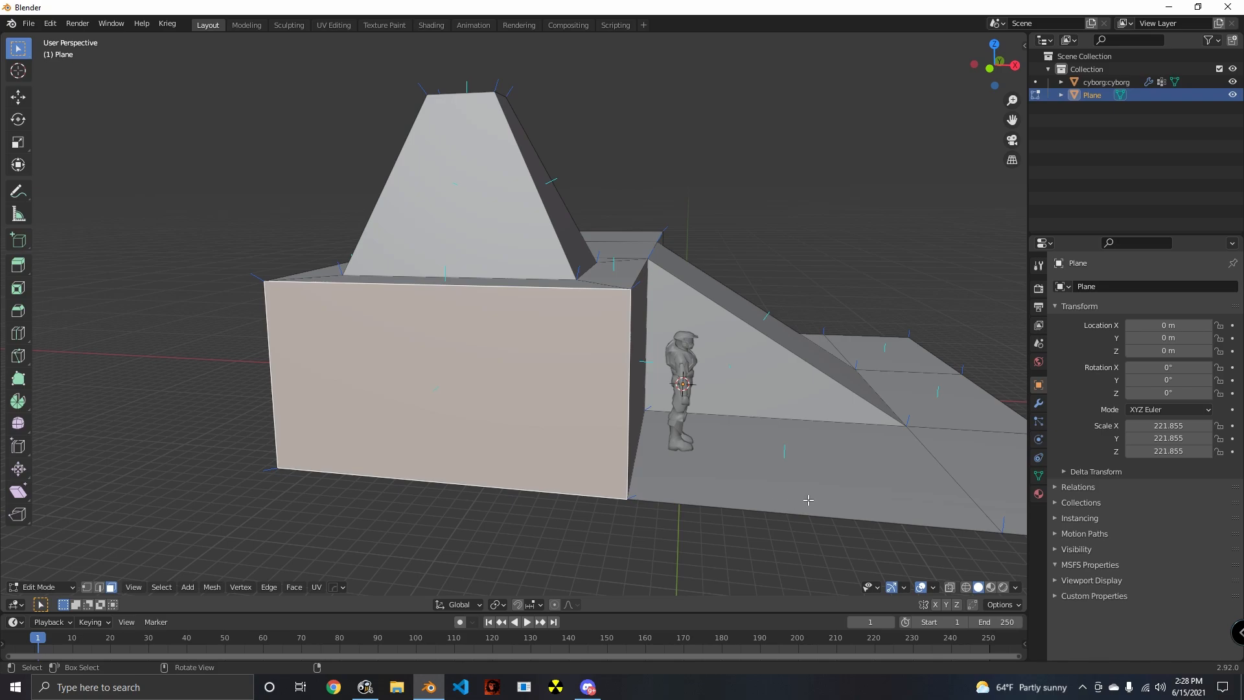
{"action": "key", "text": "i"}
{"action": "left_click", "coordinate": [786, 494]}
{"action": "middle_click_drag", "start_coordinate": [785, 494], "coordinate": [542, 429]}
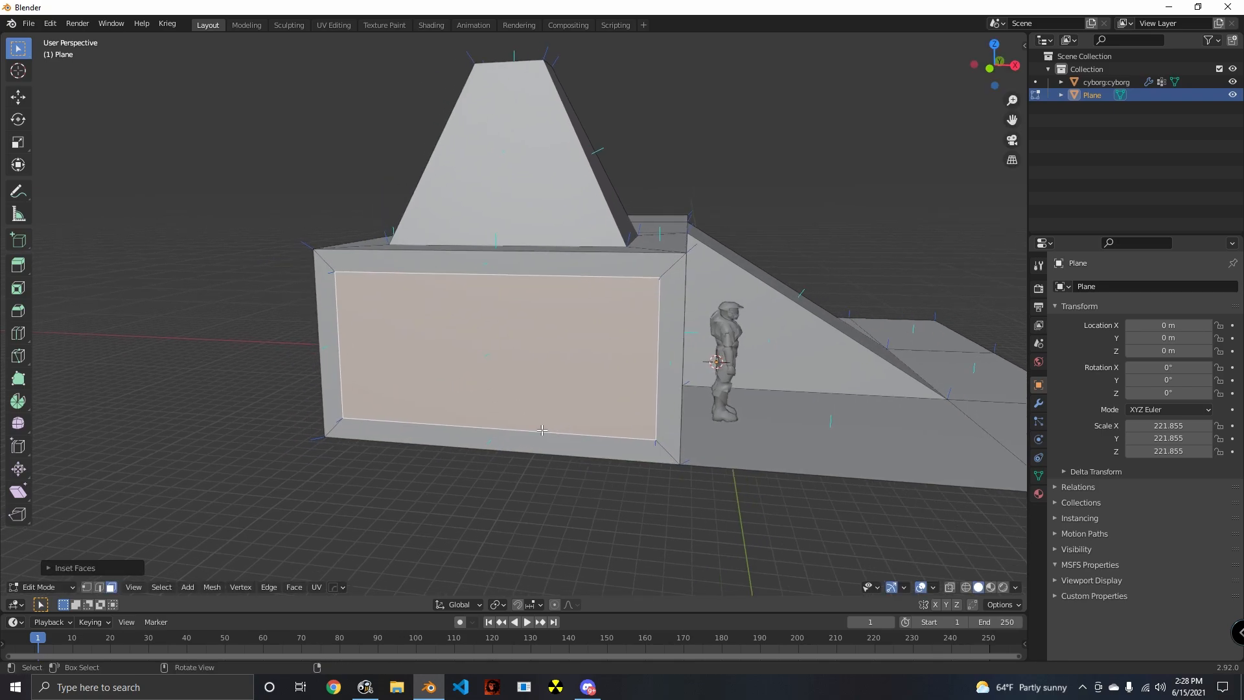
- Delete the bottom border face of the inset end wall
{"action": "left_click", "coordinate": [433, 438]}
{"action": "middle_click_drag", "start_coordinate": [447, 484], "coordinate": [493, 479]}
{"action": "key", "text": "x"}
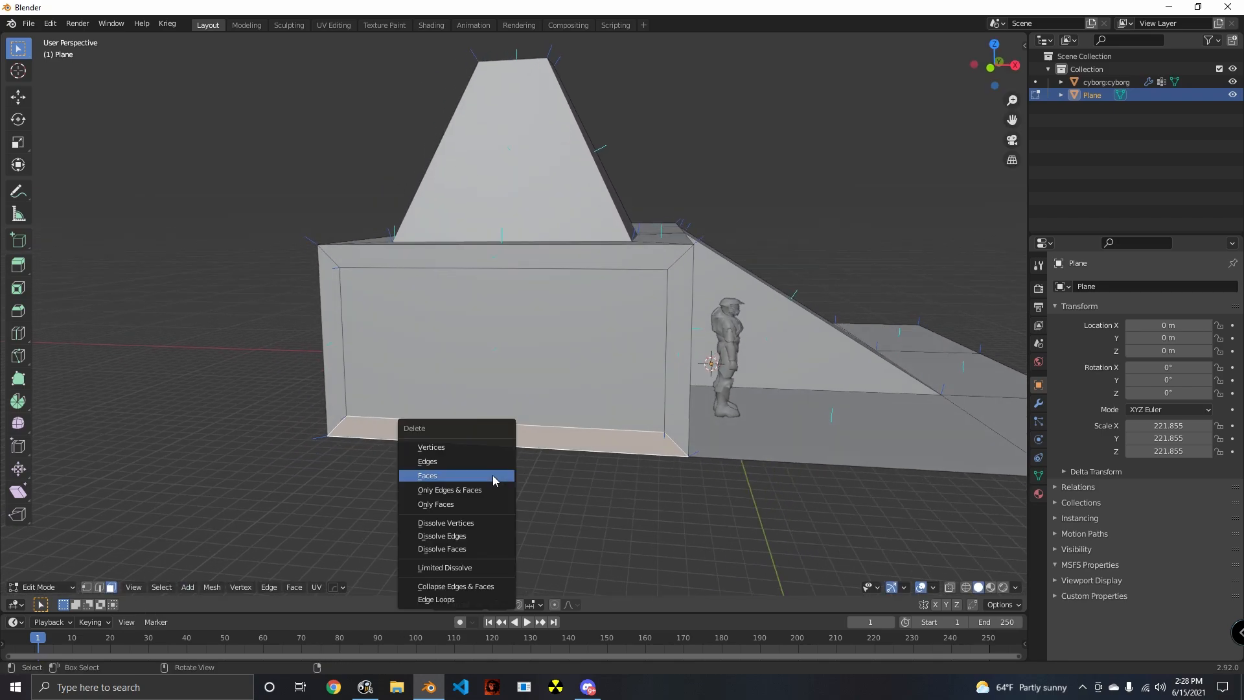
{"action": "left_click", "coordinate": [496, 479]}
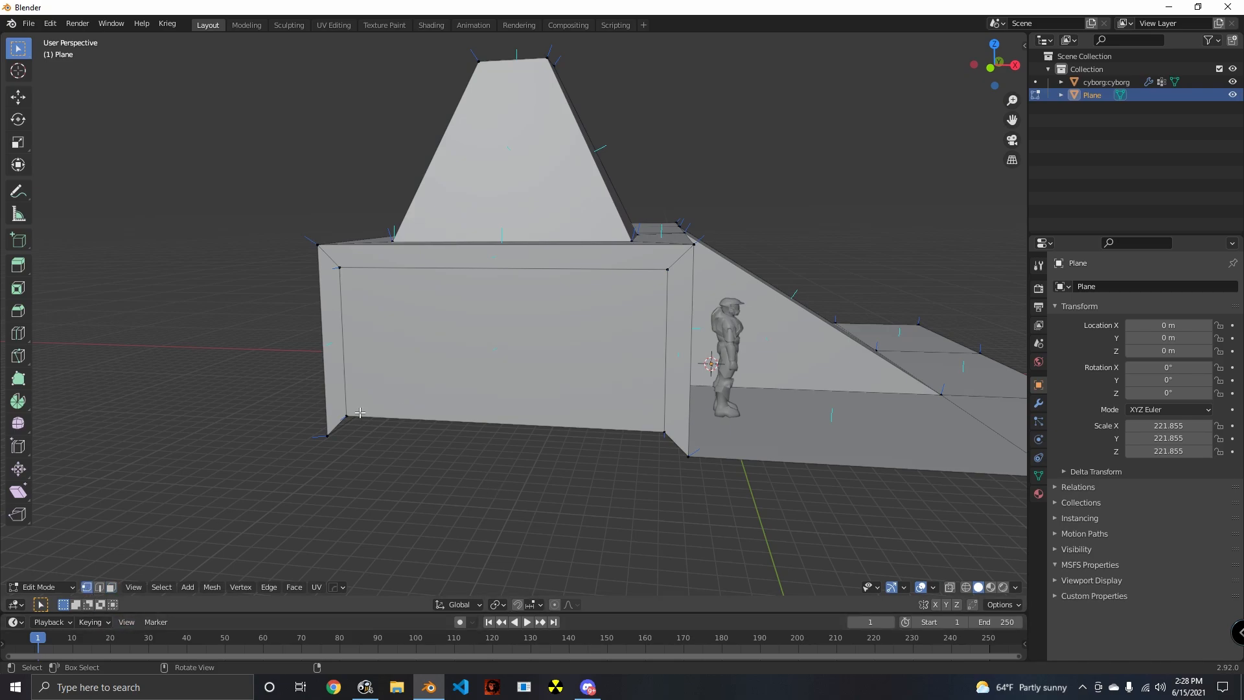
- Move the inset panel's lower edge straight down to the base of the end wall
{"action": "middle_click_drag", "start_coordinate": [667, 447], "coordinate": [741, 408]}
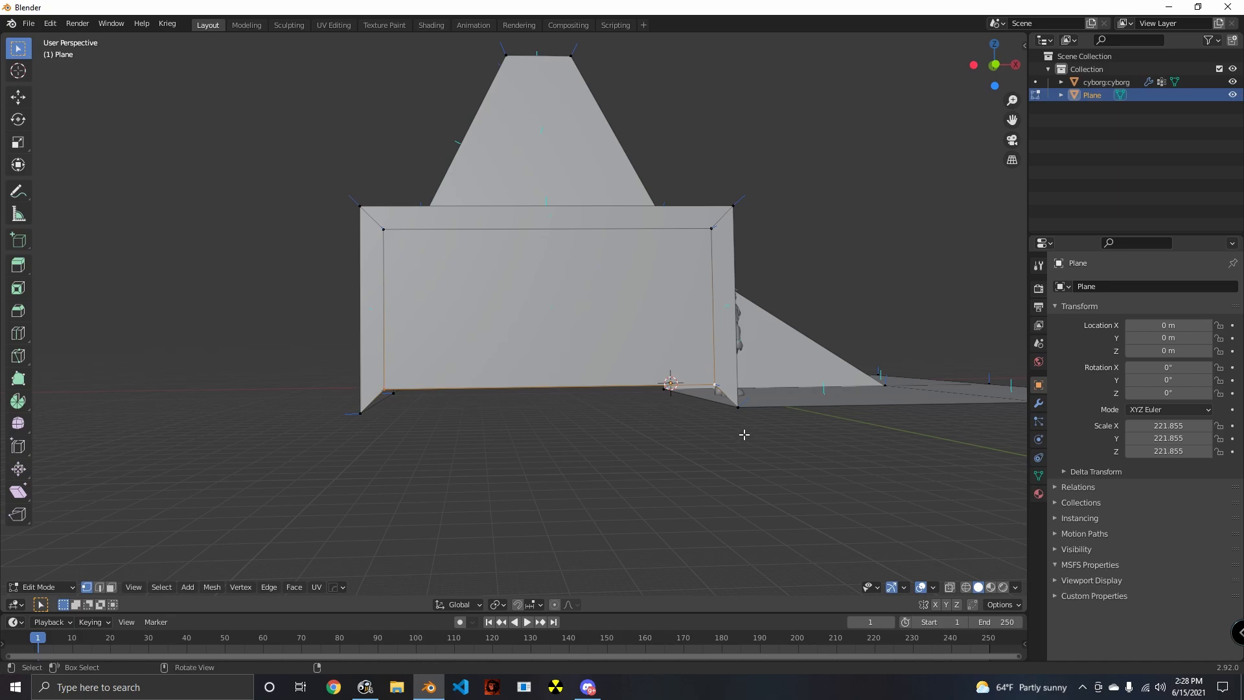
{"action": "key", "text": "g"}
{"action": "left_click", "coordinate": [743, 434]}
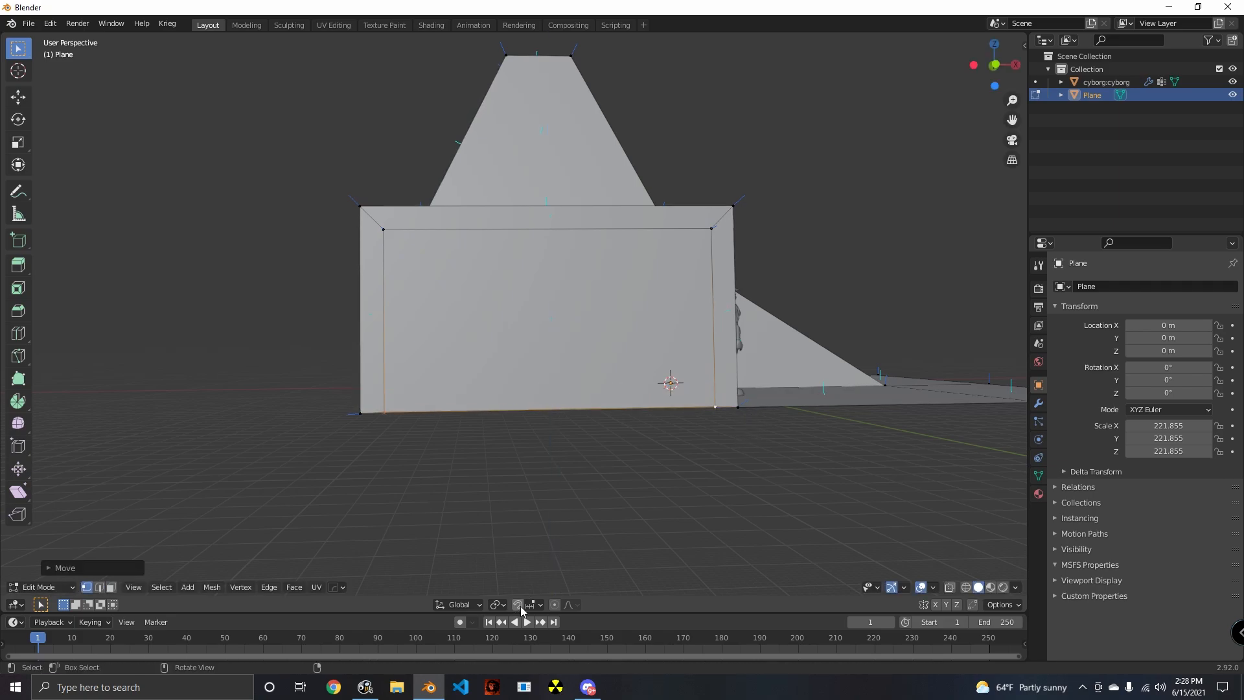
- Turn on vertex snapping and snap the inset panel's lower edge to the end wall's base vertices
{"action": "left_click", "coordinate": [533, 604]}
{"action": "left_click", "coordinate": [499, 465]}
{"action": "key", "text": "g"}
{"action": "left_click", "coordinate": [752, 413]}
{"action": "middle_click_drag", "start_coordinate": [950, 412], "coordinate": [904, 452]}
- Delete all the lower floor faces around the ramp, keeping the platform, tower and ramp
{"action": "scroll", "coordinate": [727, 538], "scroll_direction": "down", "scroll_amount": 4}
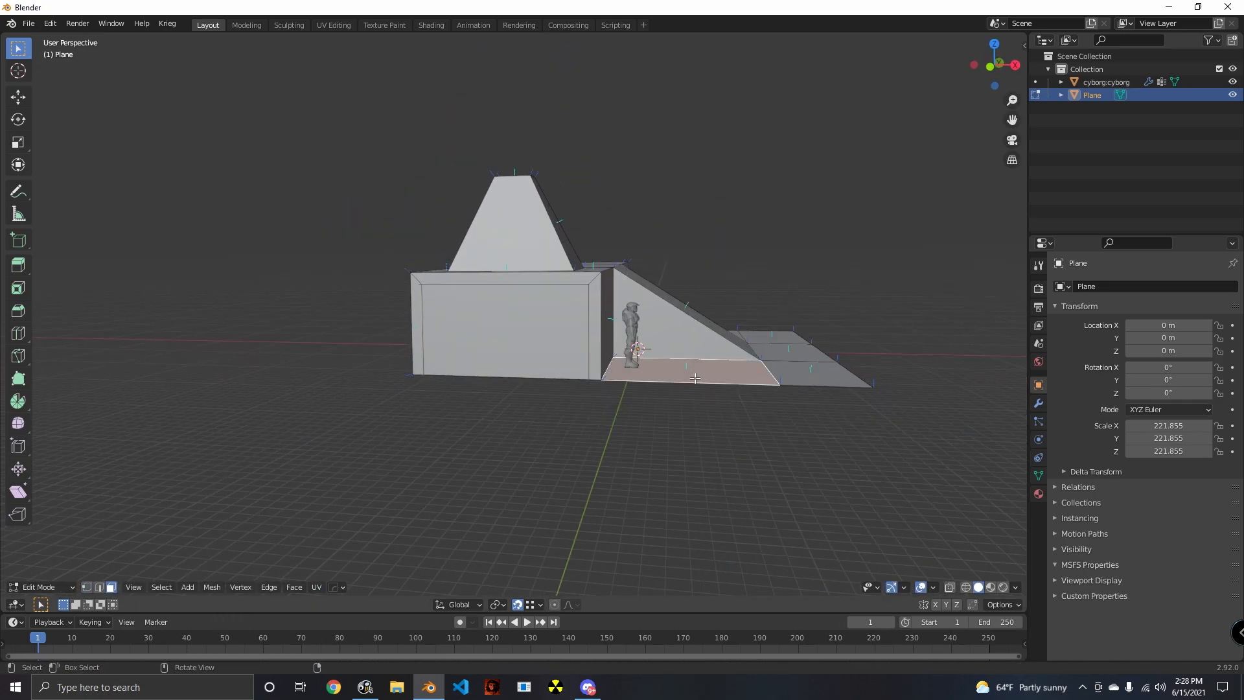
{"action": "middle_click_drag", "start_coordinate": [694, 377], "coordinate": [810, 375]}
{"action": "left_click", "coordinate": [814, 373], "text": "shift"}
{"action": "key", "text": "x"}
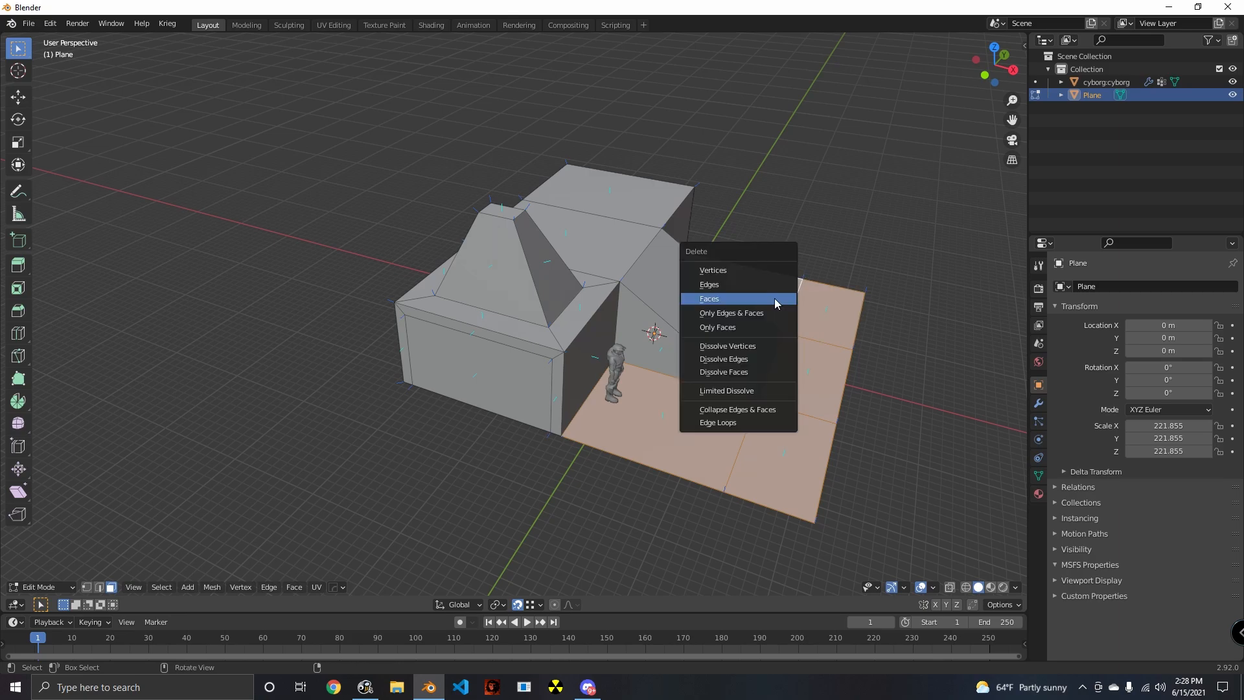
{"action": "left_click", "coordinate": [779, 303]}
{"action": "middle_click_drag", "start_coordinate": [779, 302], "coordinate": [205, 601]}
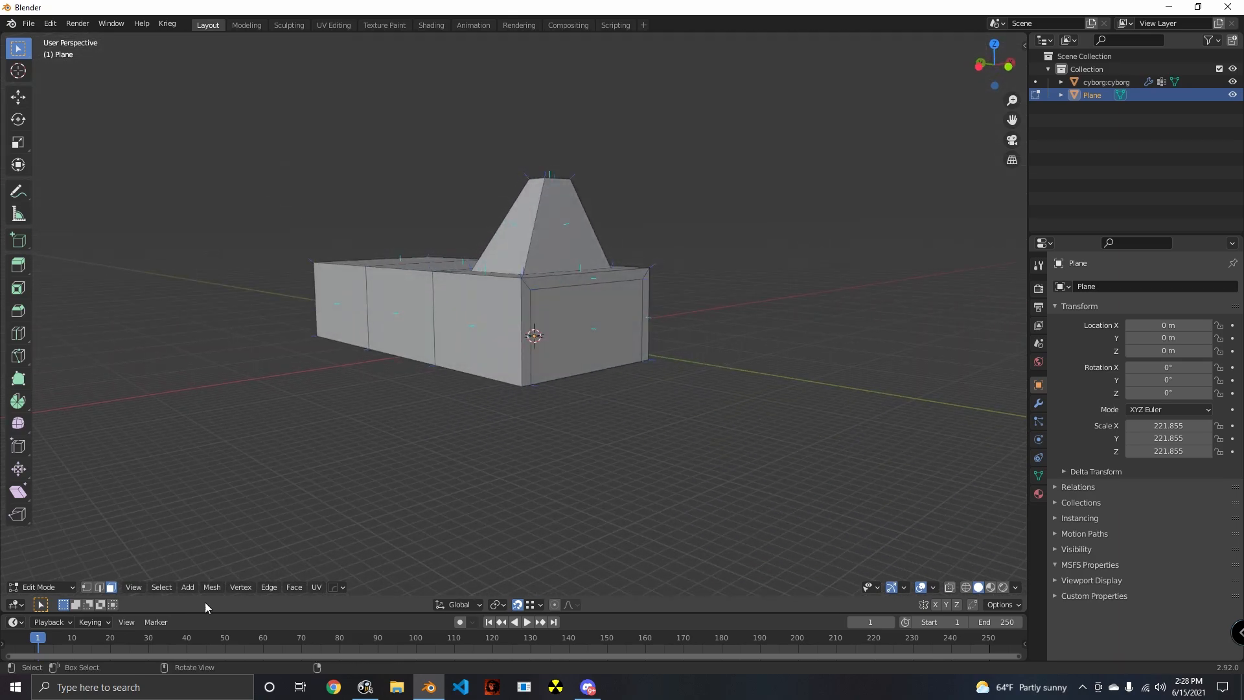
- Inset the platform's opposite end wall and extrude the inner face along the Y axis
{"action": "left_click", "coordinate": [561, 342]}
{"action": "middle_click_drag", "start_coordinate": [561, 342], "coordinate": [569, 406]}
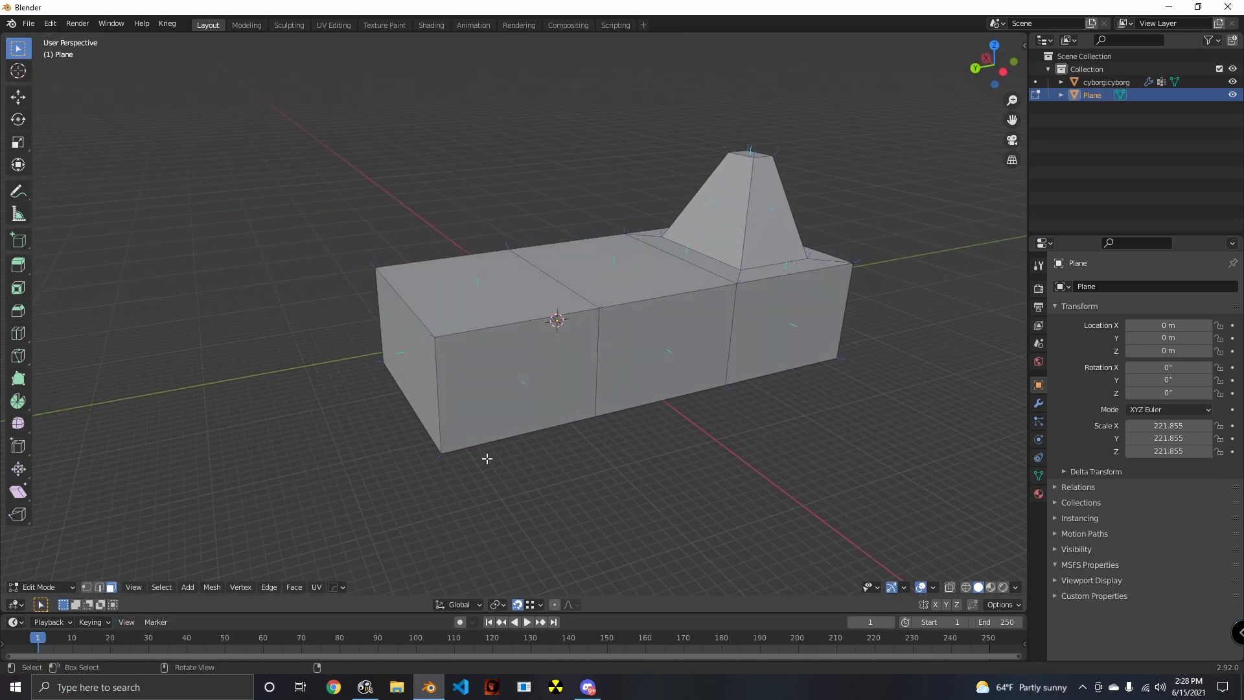
{"action": "middle_click_drag", "start_coordinate": [487, 458], "coordinate": [547, 421]}
{"action": "key", "text": "y"}
- Delete the inner faces of the inset on the opposite end wall to open that end
{"action": "key", "text": "x"}
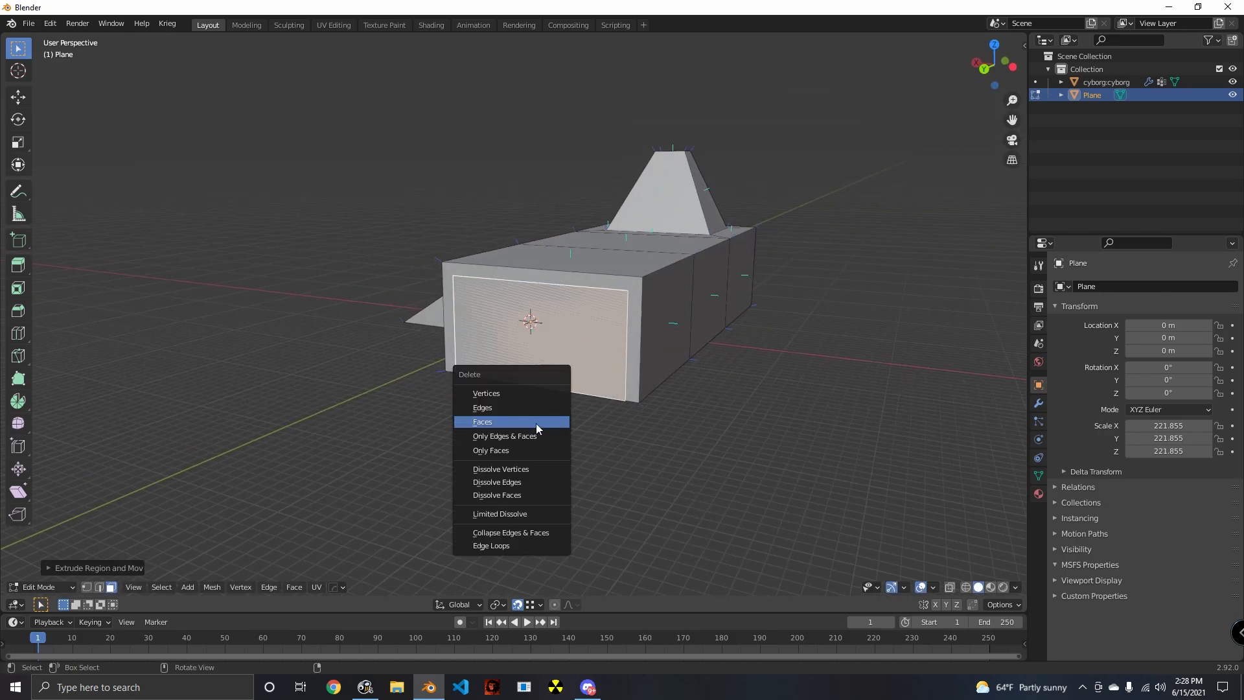
{"action": "key", "text": "x"}
{"action": "left_click", "coordinate": [631, 357]}
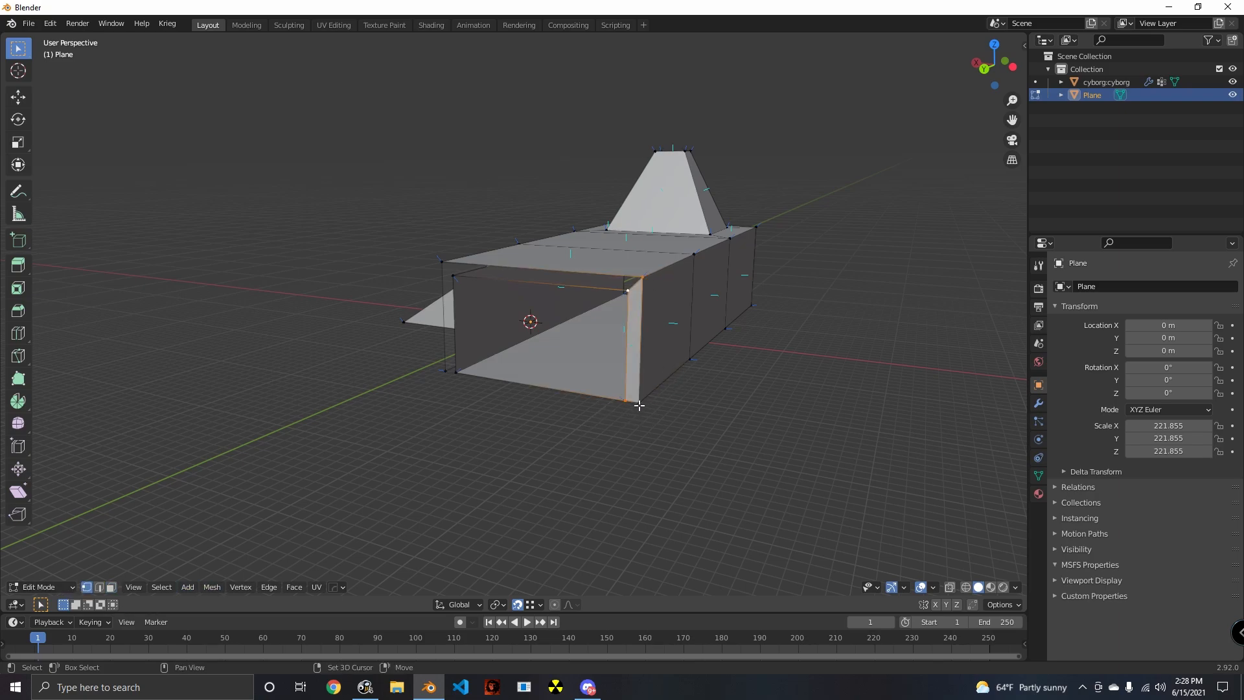
{"action": "middle_click_drag", "start_coordinate": [659, 493], "coordinate": [605, 405]}
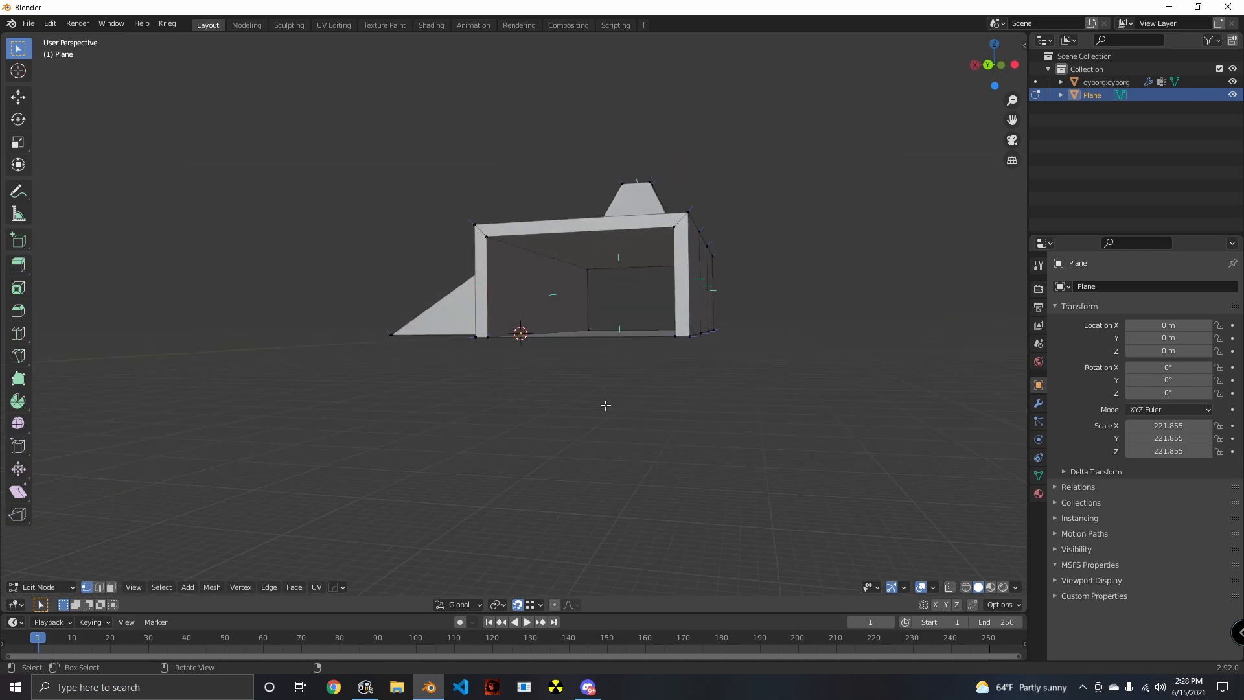
{"action": "left_click", "coordinate": [112, 587]}
{"action": "middle_click_drag", "start_coordinate": [509, 317], "coordinate": [536, 259]}
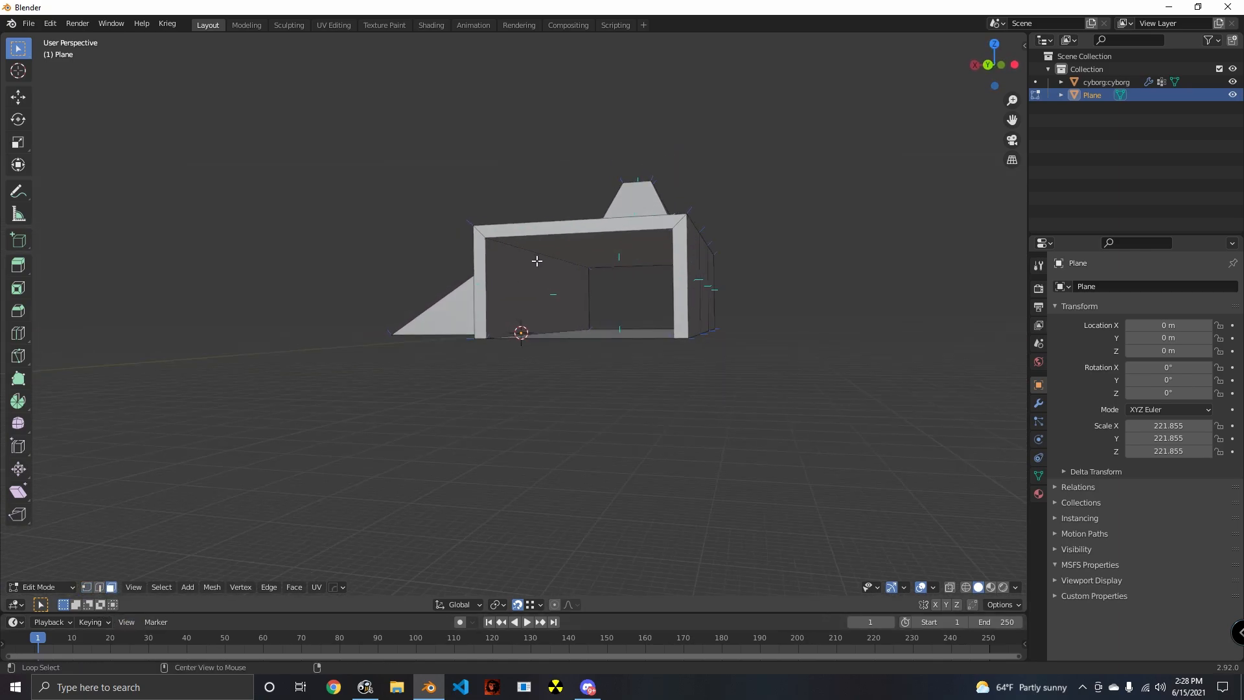
{"action": "left_click", "coordinate": [537, 257], "text": "alt"}
{"action": "middle_click_drag", "start_coordinate": [593, 327], "coordinate": [529, 423], "text": "shift"}
{"action": "scroll", "coordinate": [529, 423], "scroll_direction": "up", "scroll_amount": 2}
{"action": "left_click", "coordinate": [496, 293]}
{"action": "middle_click_drag", "start_coordinate": [495, 293], "coordinate": [501, 325]}
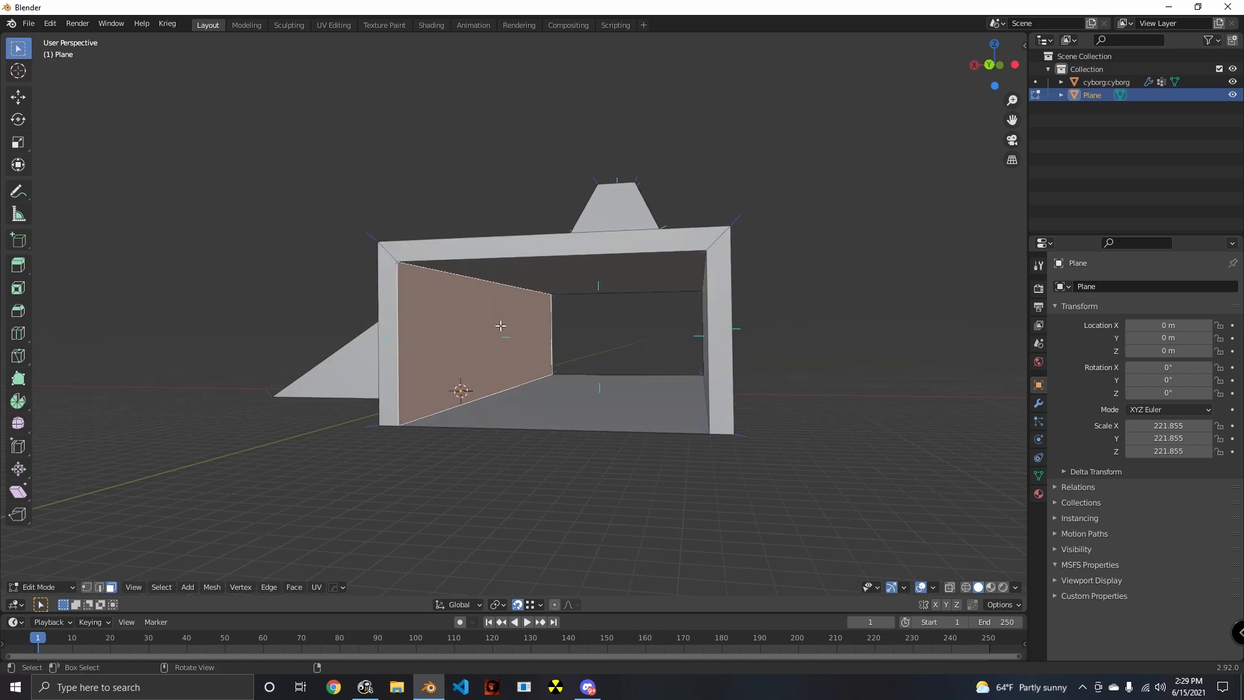
{"action": "key", "text": "alt+a"}
{"action": "left_click", "coordinate": [481, 282], "text": "alt"}
{"action": "middle_click_drag", "start_coordinate": [570, 464], "coordinate": [422, 459]}
{"action": "key", "text": "alt+a"}
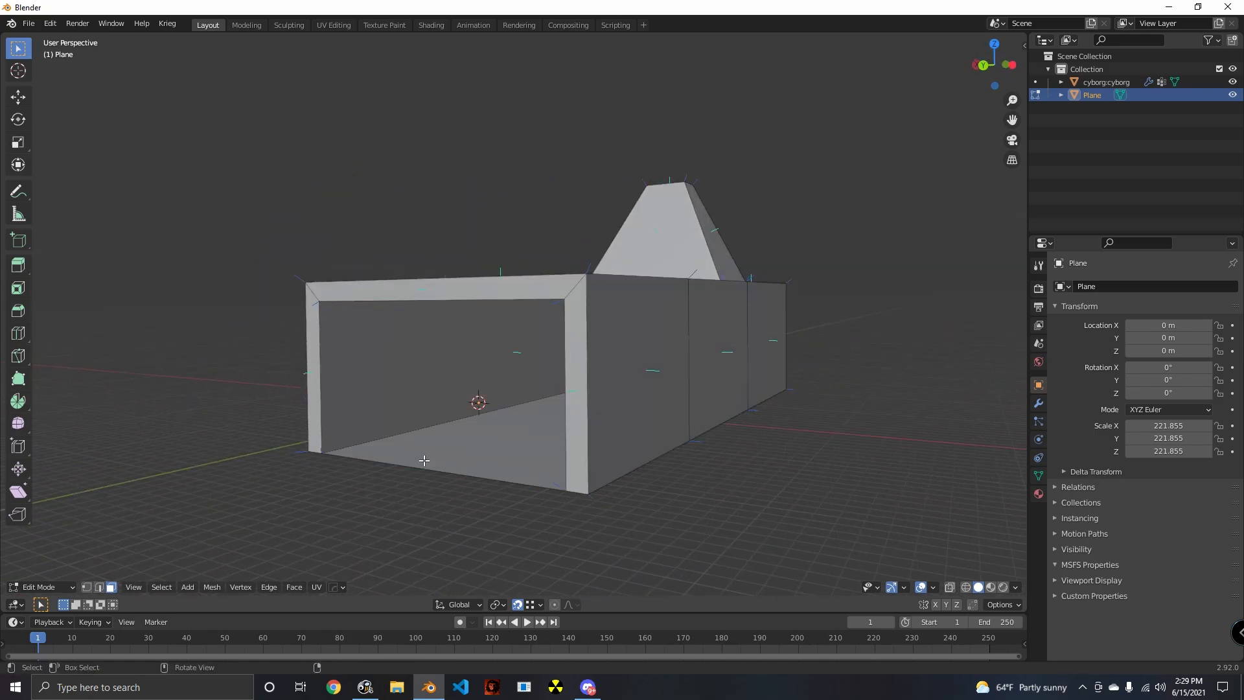
- Try a bevel about 0.23 m wide on the tunnel opening's two upper inner edges in edge selection mode, and undo it
{"action": "left_click", "coordinate": [100, 588]}
{"action": "middle_click_drag", "start_coordinate": [401, 526], "coordinate": [412, 476]}
{"action": "middle_click_drag", "start_coordinate": [485, 390], "coordinate": [415, 270]}
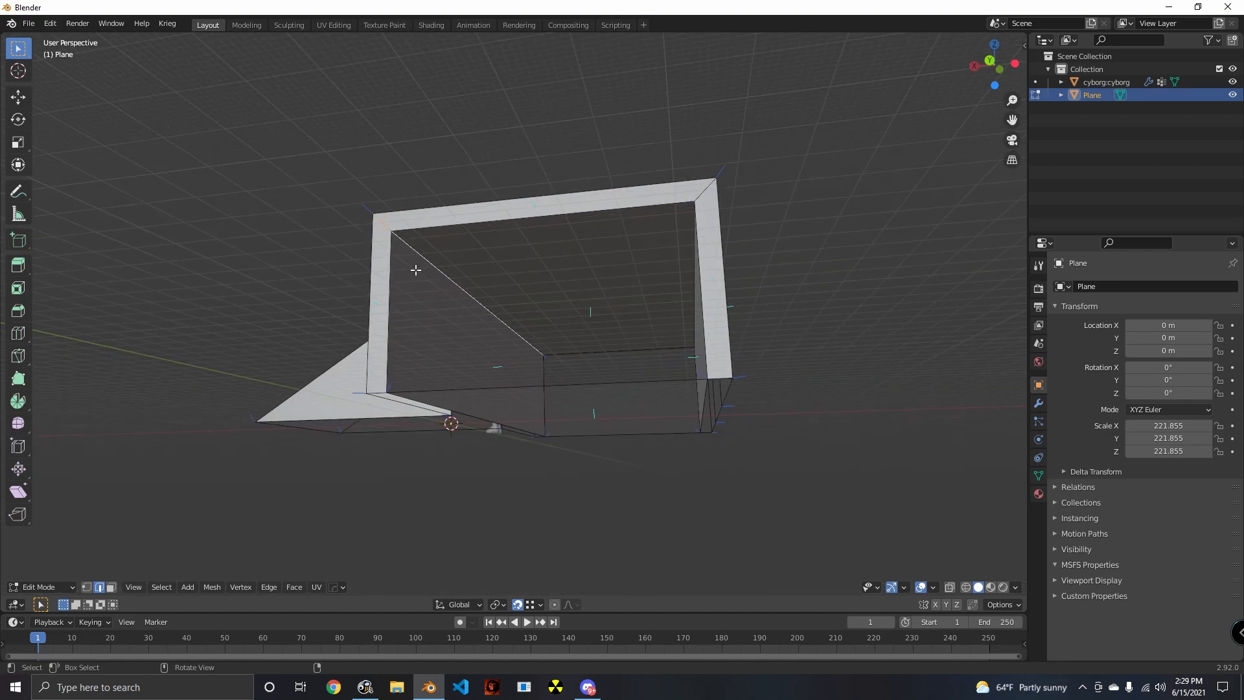
{"action": "middle_click_drag", "start_coordinate": [673, 285], "coordinate": [621, 330]}
{"action": "left_click", "coordinate": [622, 330]}
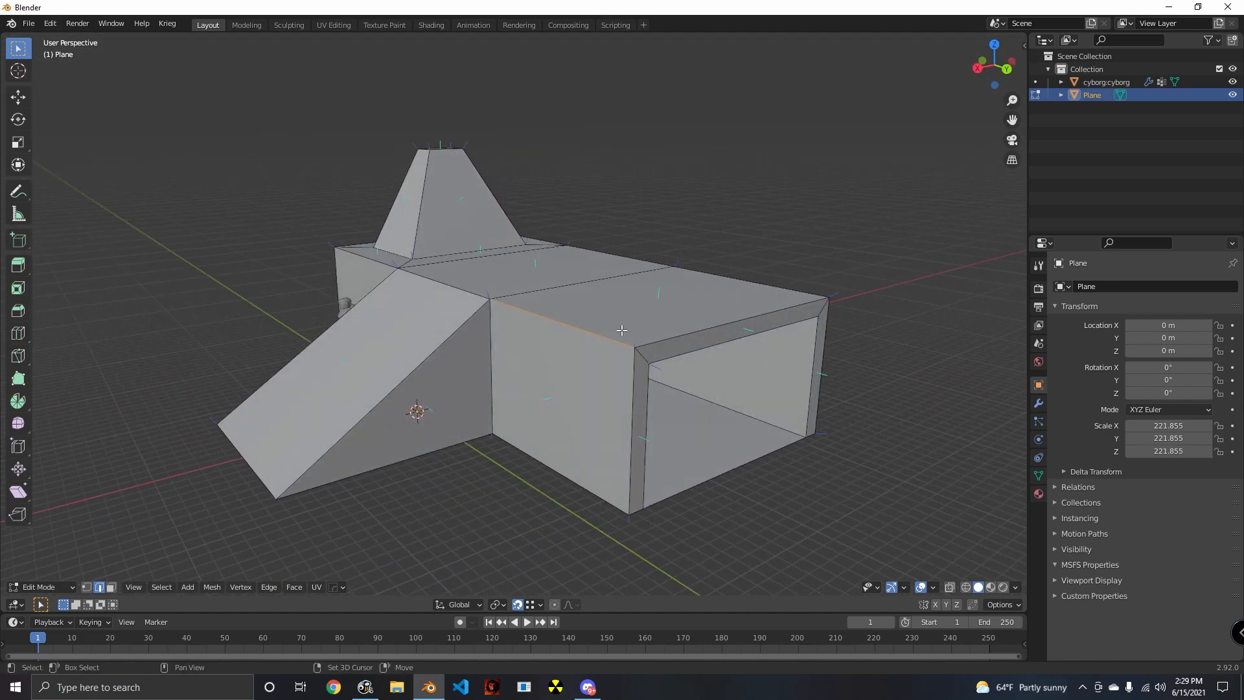
{"action": "middle_click_drag", "start_coordinate": [649, 424], "coordinate": [680, 377]}
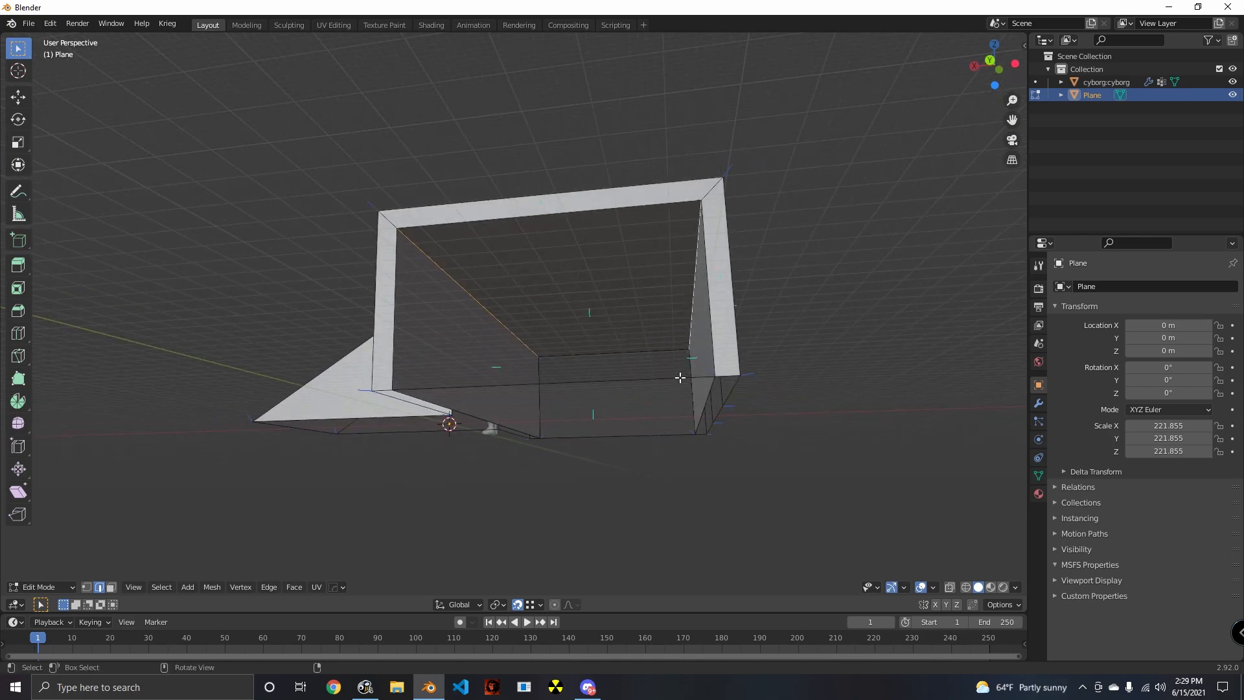
{"action": "key", "text": "ctrl+b"}
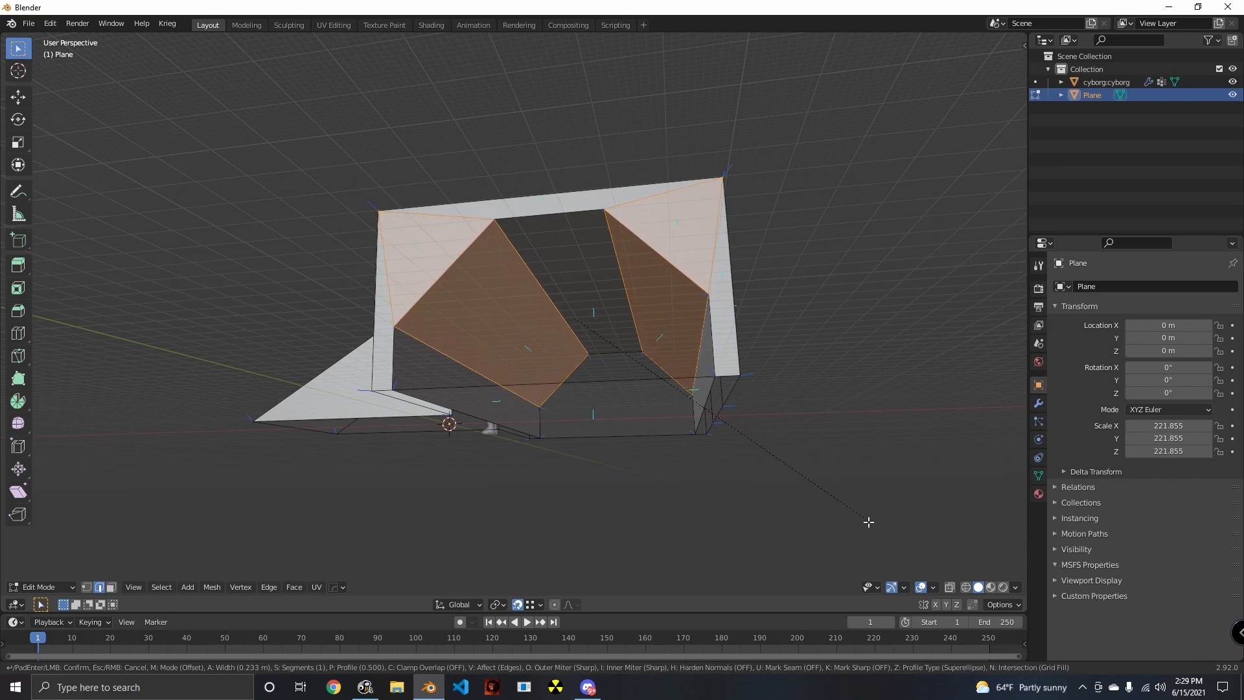
{"action": "left_click", "coordinate": [864, 520]}
{"action": "middle_click_drag", "start_coordinate": [824, 523], "coordinate": [638, 470]}
{"action": "key", "text": "ctrl+z"}
{"action": "middle_click_drag", "start_coordinate": [748, 458], "coordinate": [712, 450]}
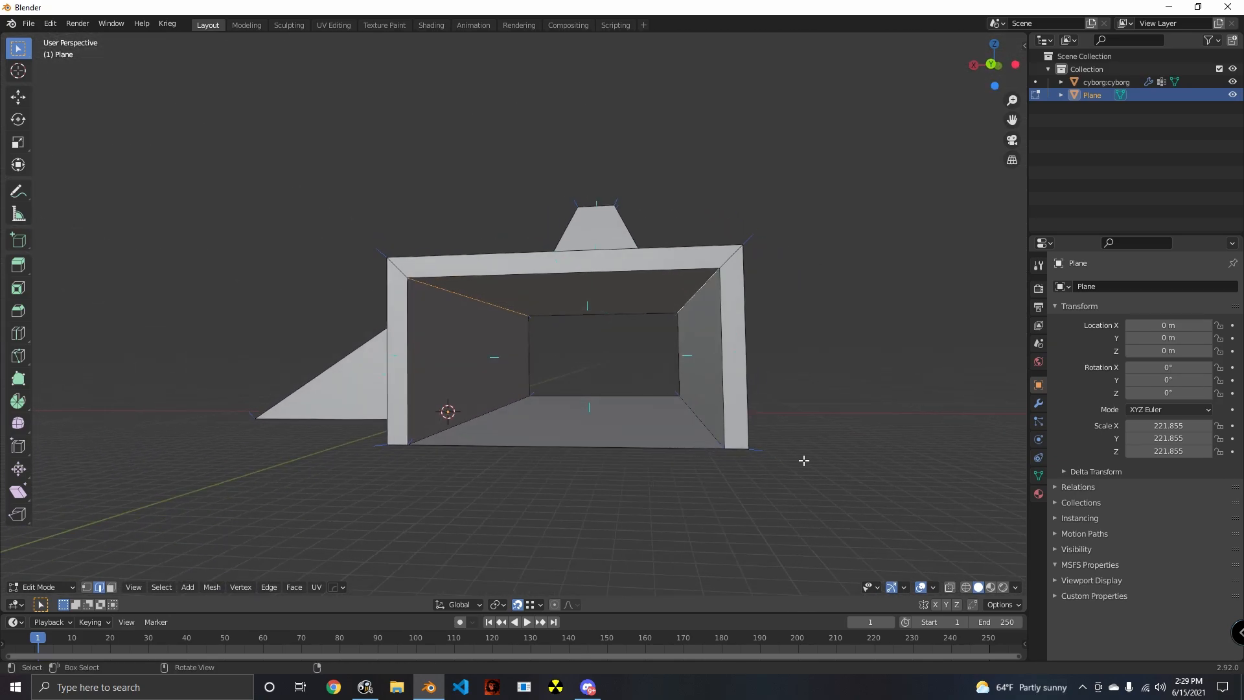
- Bevel the tunnel's two upper inner edges by about 0.241 m and adjust the bevel shape to about 0.481
{"action": "key", "text": "ctrl+b"}
{"action": "left_click", "coordinate": [541, 533]}
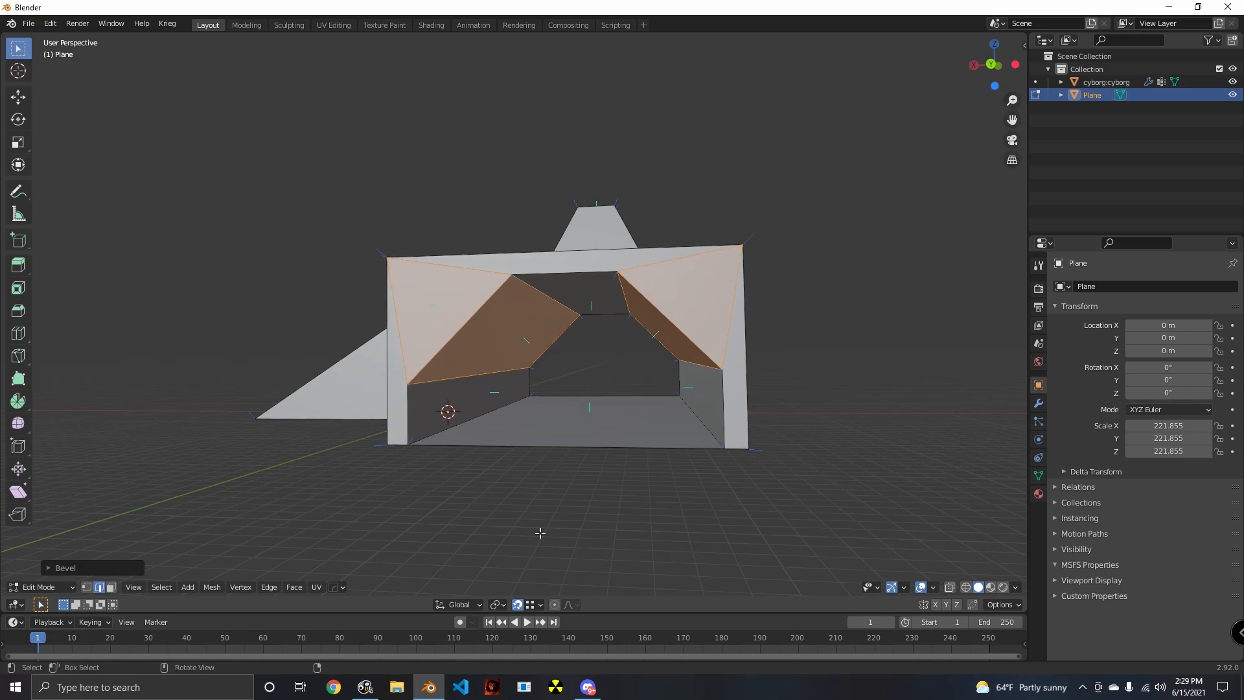
{"action": "left_click", "coordinate": [49, 570]}
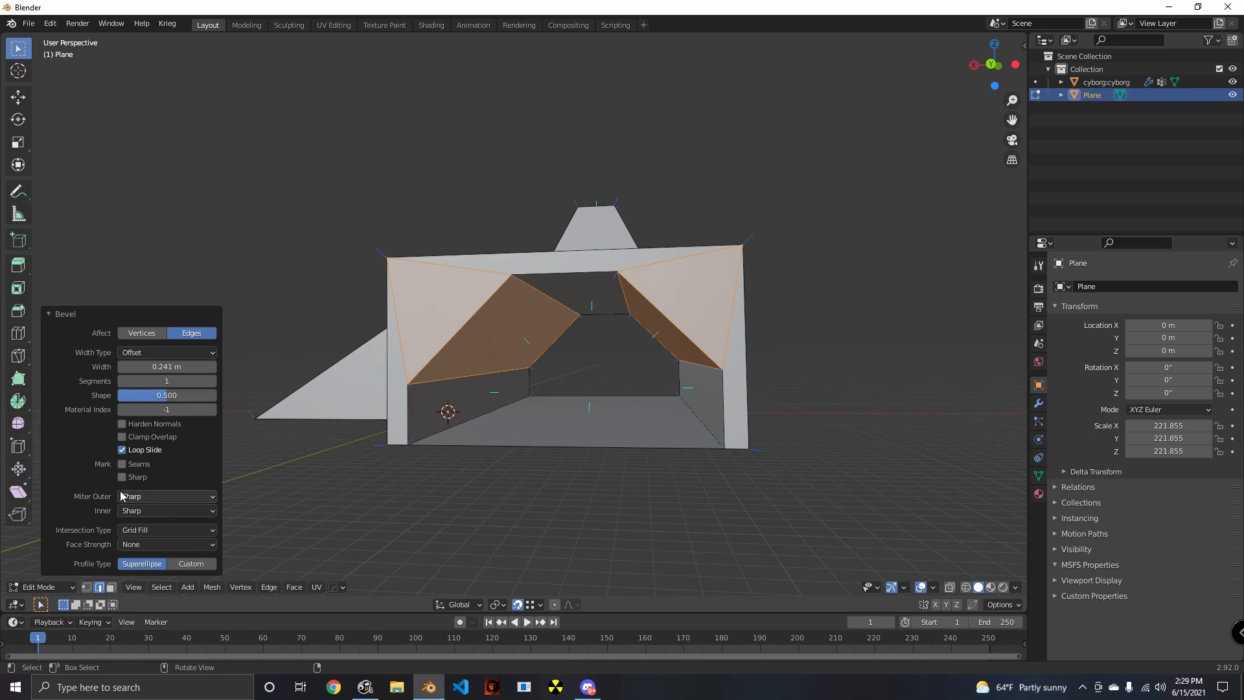
{"action": "left_click", "coordinate": [172, 353]}
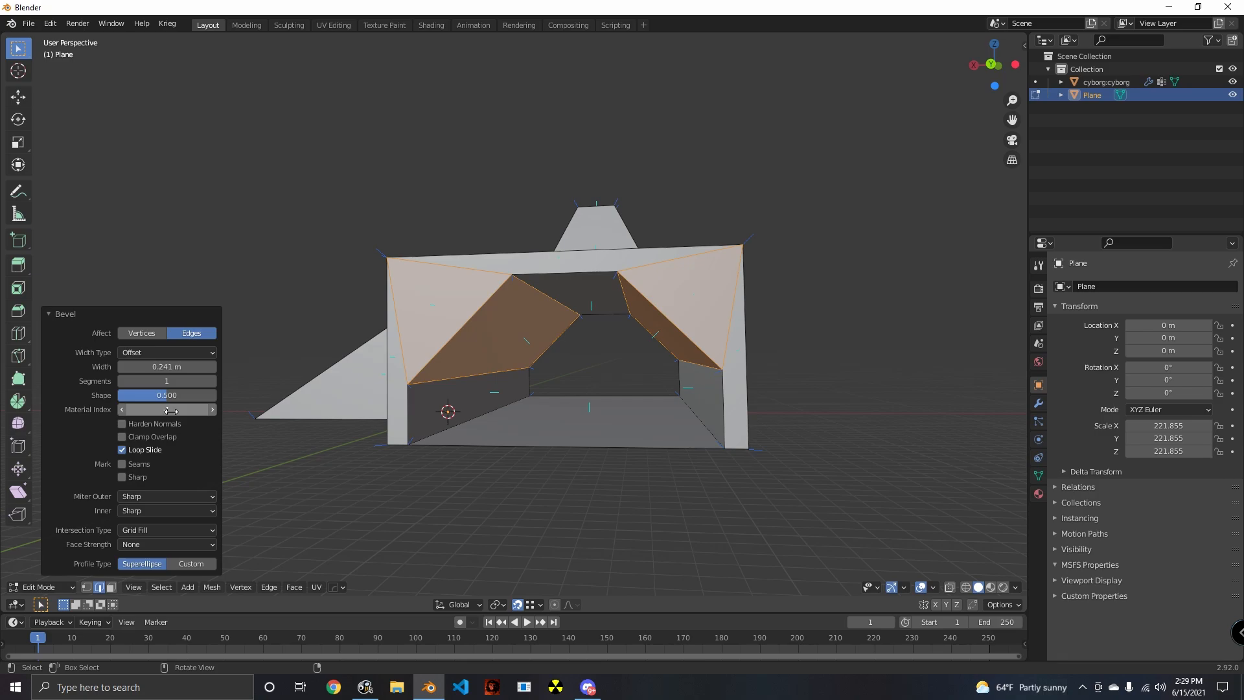
{"action": "left_click_drag", "start_coordinate": [168, 398], "coordinate": [169, 398]}
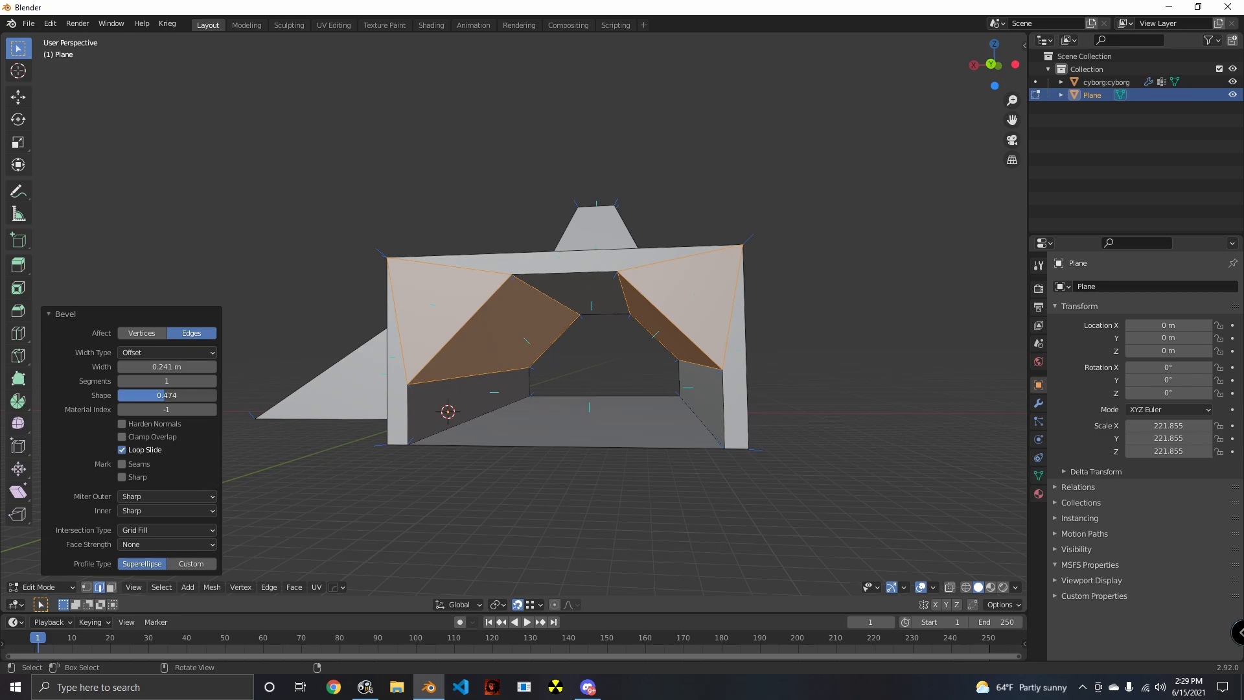
- Try the Width and Depth width types on the bevel, and set it back to Offset
{"action": "left_click", "coordinate": [183, 352]}
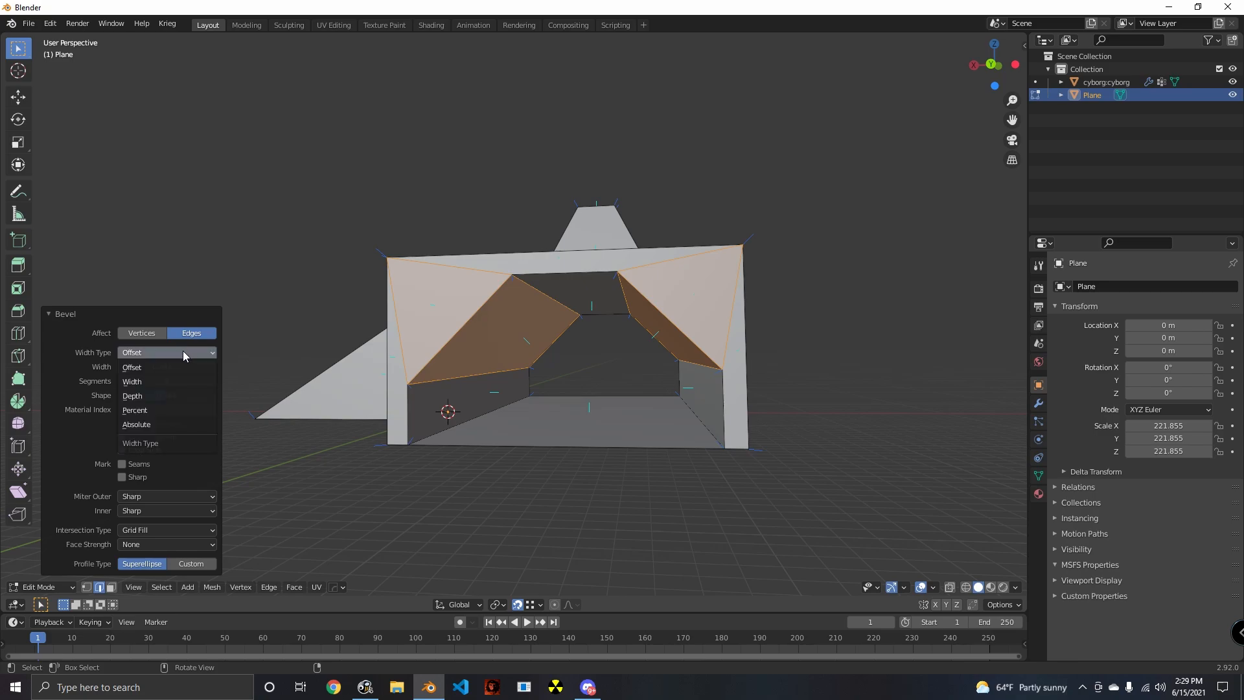
{"action": "left_click", "coordinate": [153, 382]}
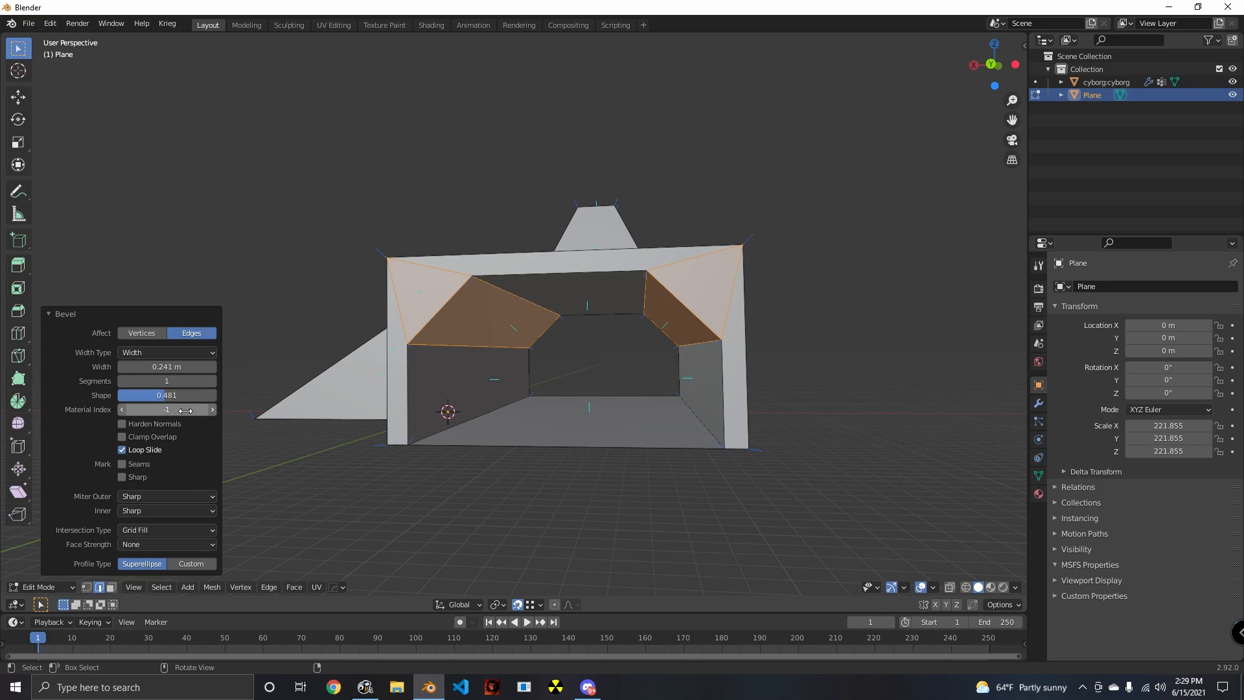
{"action": "left_click", "coordinate": [181, 353]}
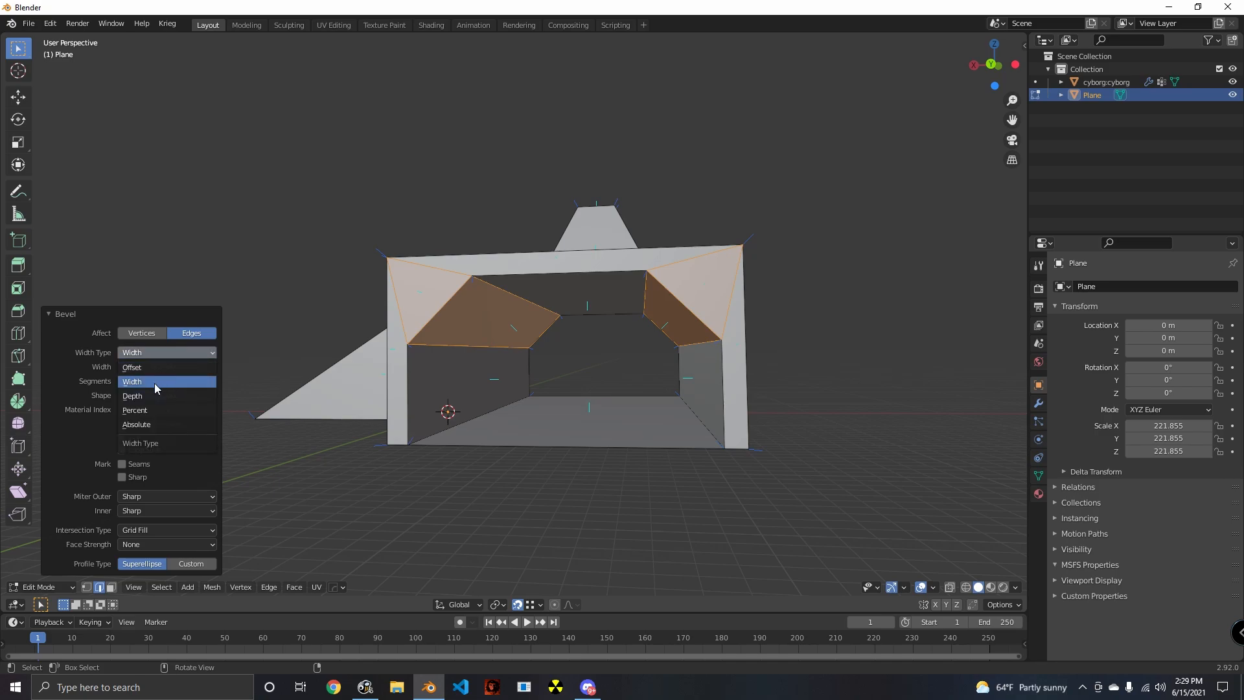
{"action": "left_click", "coordinate": [153, 395]}
{"action": "left_click", "coordinate": [184, 354]}
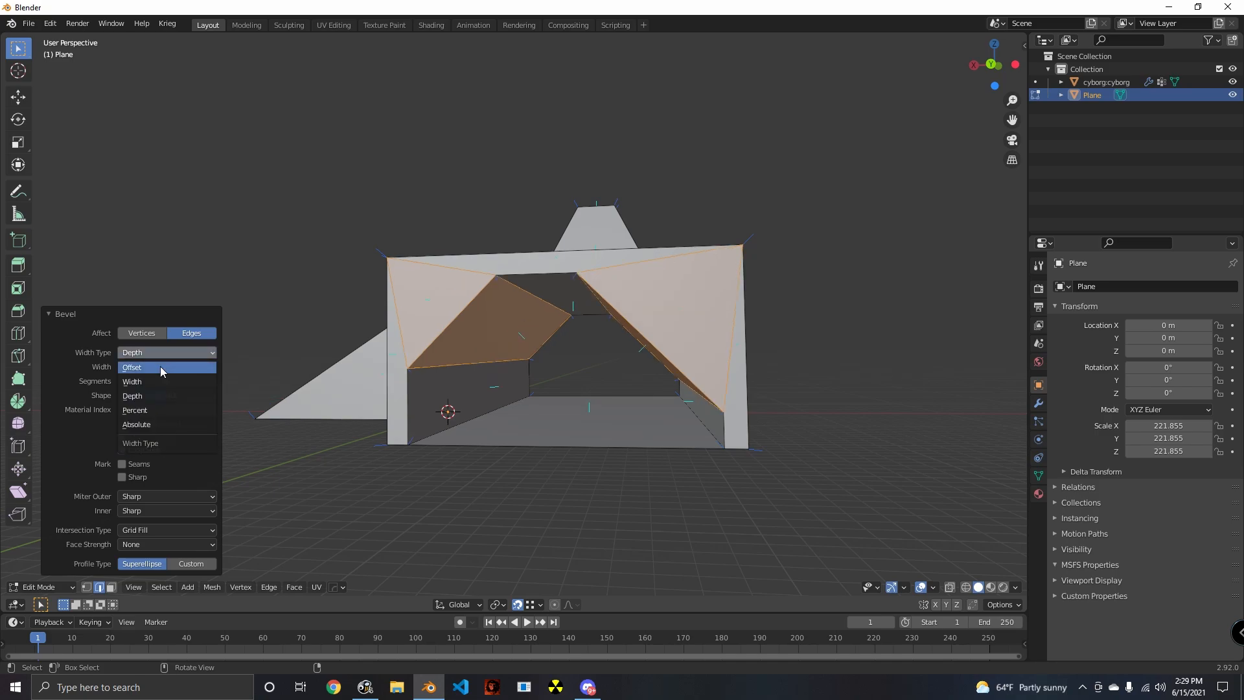
{"action": "left_click", "coordinate": [161, 368]}
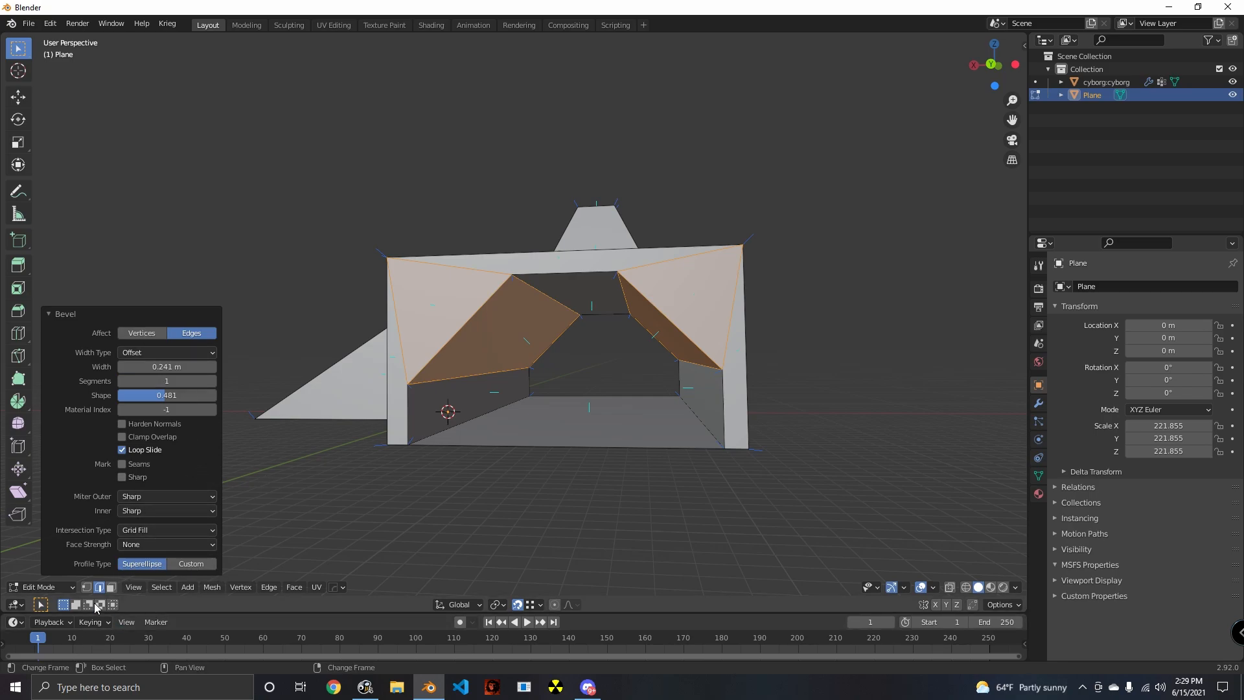
- Undo the bevel and the selection of the tunnel's upper inner edges
{"action": "key", "text": "ctrl+z"}
{"action": "key", "text": "ctrl+z"}
{"action": "key", "text": "ctrl+z"}
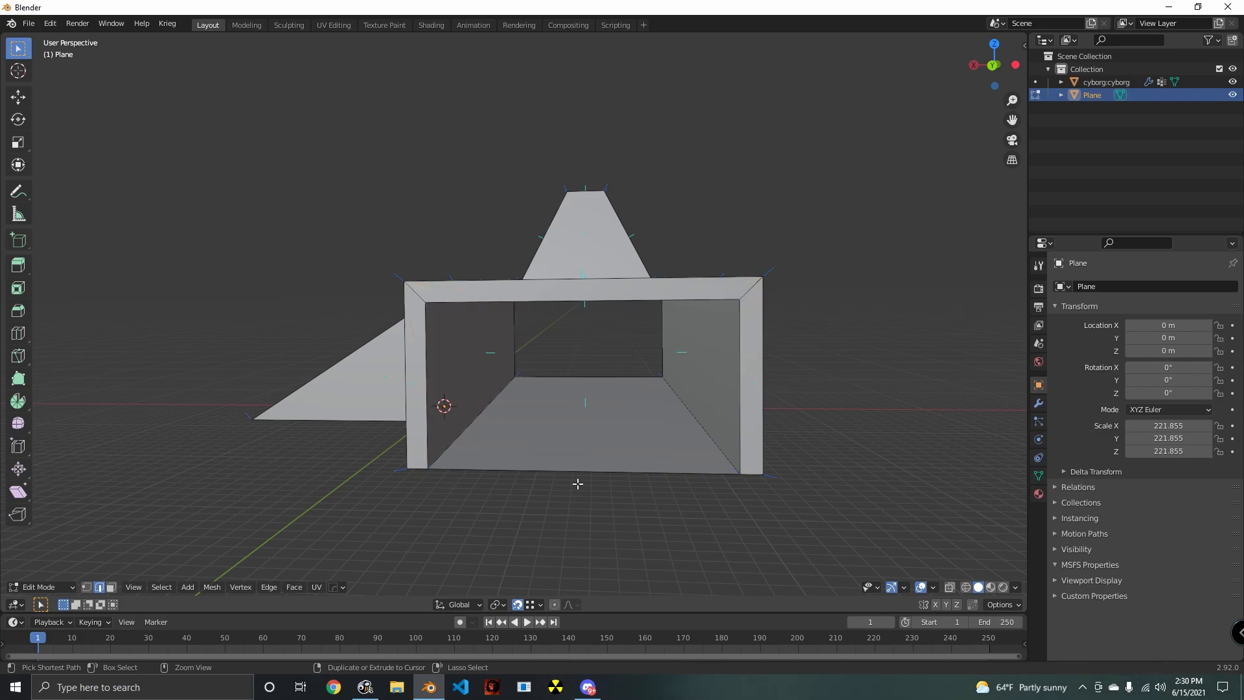
- Examine the hollow platform, its tower and ramp beside the cyborg from several angles and distances, including in Object Mode
{"action": "middle_click_drag", "start_coordinate": [578, 483], "coordinate": [619, 464]}
{"action": "scroll", "coordinate": [623, 477], "scroll_direction": "down", "scroll_amount": 5}
{"action": "scroll", "coordinate": [623, 478], "scroll_direction": "up", "scroll_amount": 2}
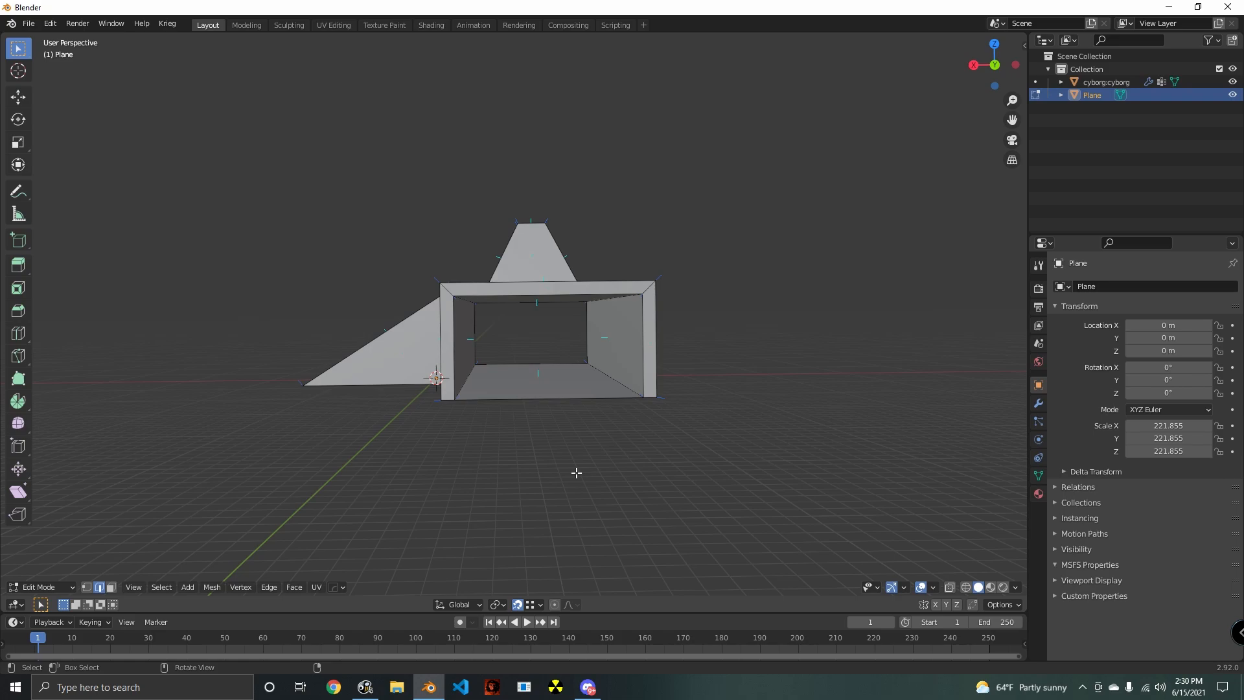
{"action": "middle_click_drag", "start_coordinate": [540, 455], "coordinate": [555, 372]}
{"action": "scroll", "coordinate": [516, 363], "scroll_direction": "down", "scroll_amount": 4}
{"action": "scroll", "coordinate": [544, 386], "scroll_direction": "up", "scroll_amount": 3}
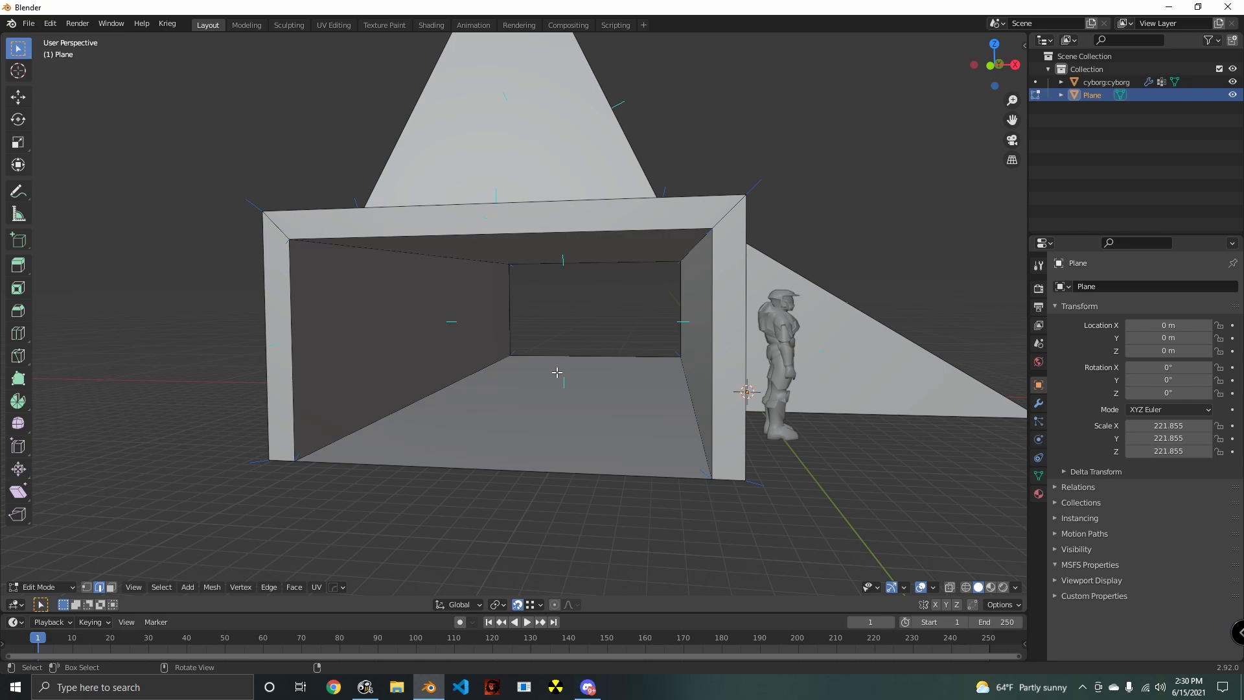
{"action": "scroll", "coordinate": [646, 417], "scroll_direction": "down", "scroll_amount": 5}
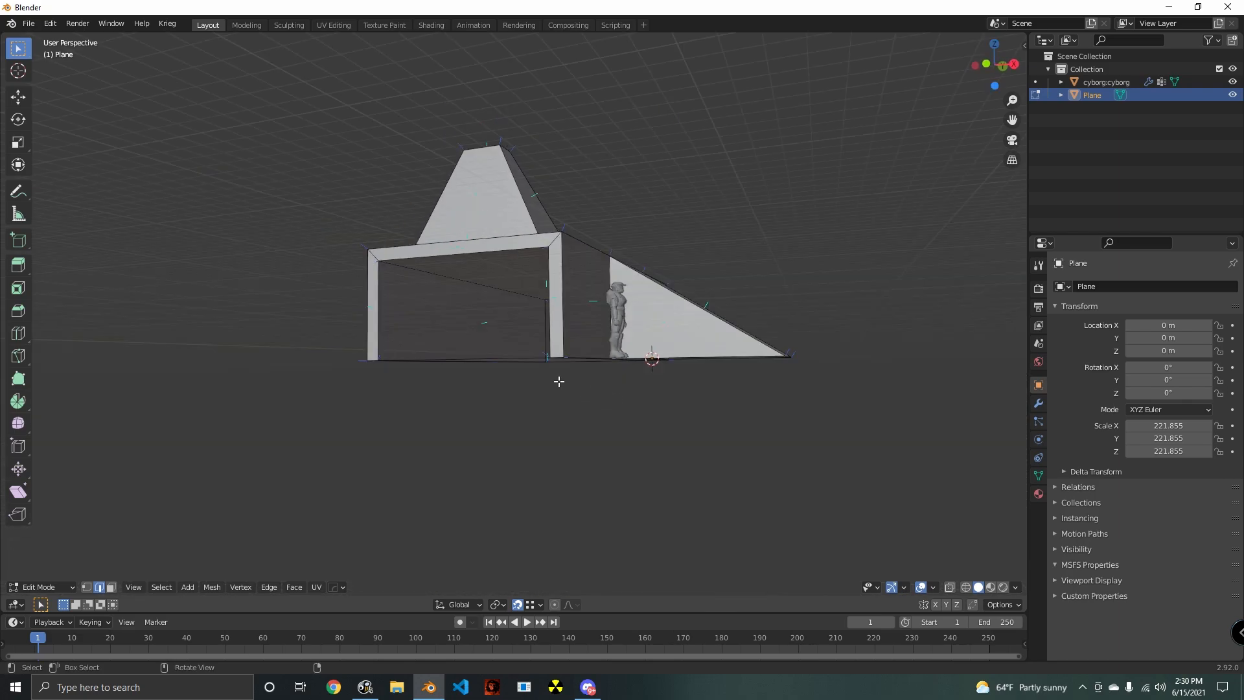
{"action": "middle_click_drag", "start_coordinate": [558, 380], "coordinate": [588, 478]}
{"action": "middle_click_drag", "start_coordinate": [511, 477], "coordinate": [350, 576]}
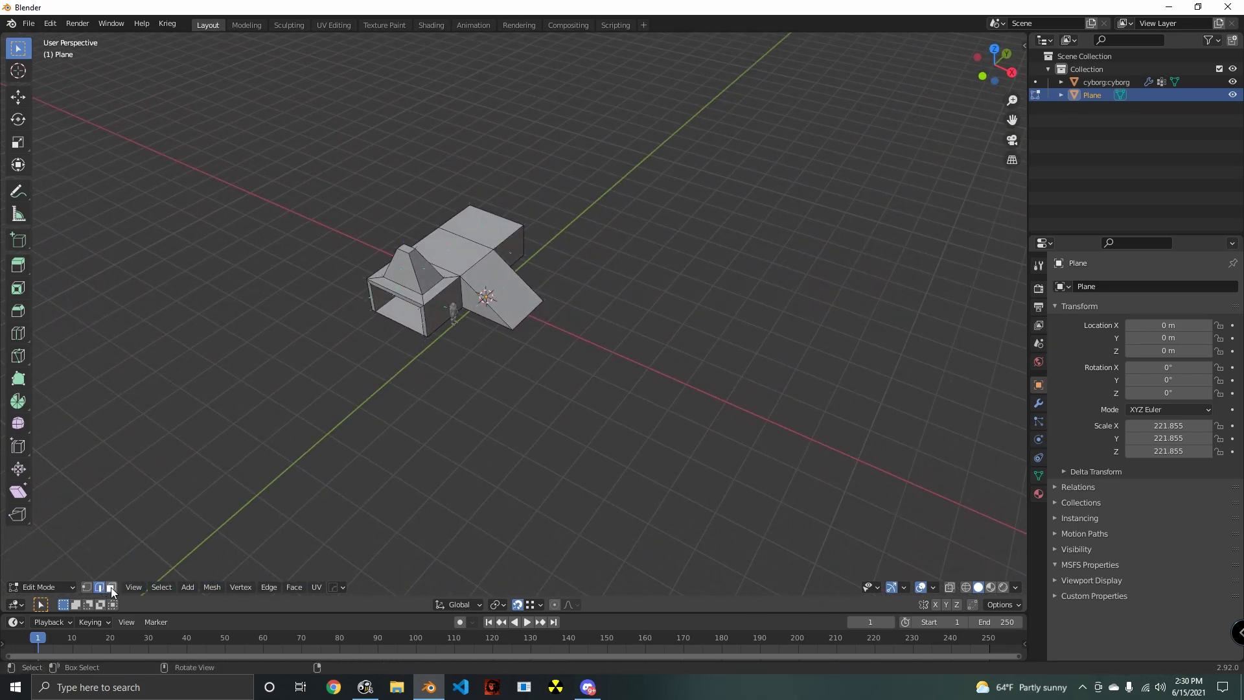
{"action": "middle_click_drag", "start_coordinate": [519, 523], "coordinate": [420, 515], "text": "shift"}
{"action": "scroll", "coordinate": [424, 514], "scroll_direction": "up", "scroll_amount": 1}
{"action": "key", "text": "Tab"}
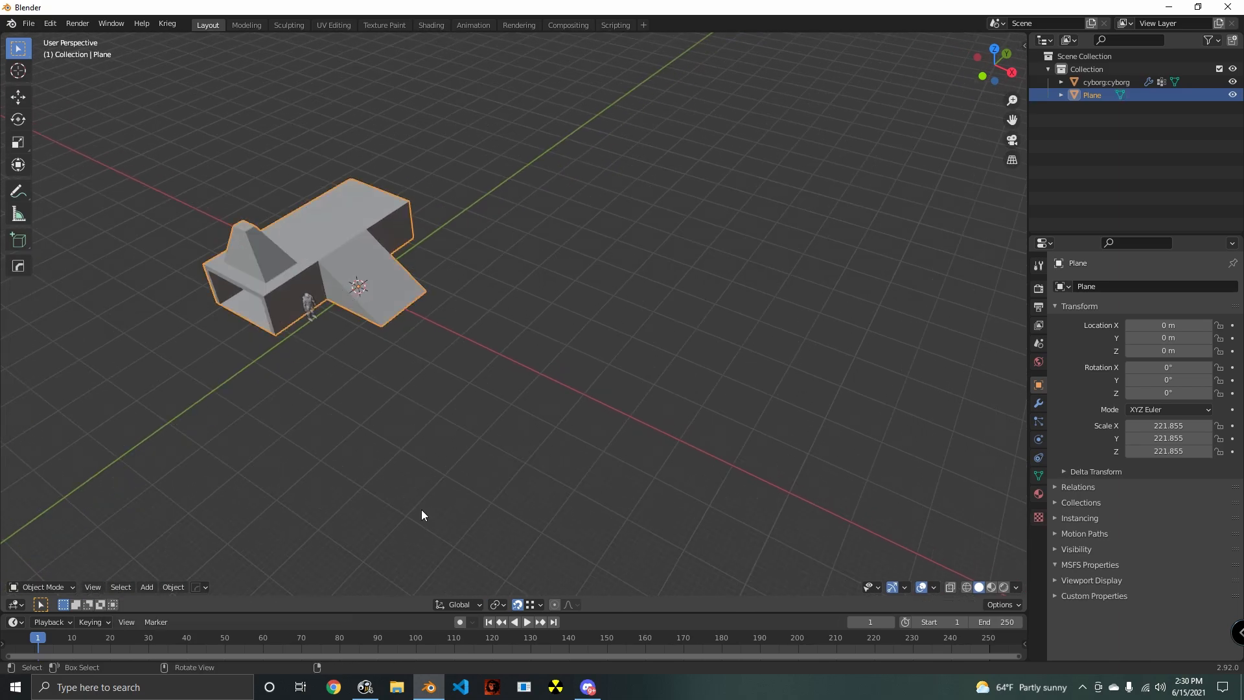
{"action": "scroll", "coordinate": [531, 477], "scroll_direction": "down", "scroll_amount": 4}
{"action": "scroll", "coordinate": [526, 485], "scroll_direction": "up", "scroll_amount": 3}
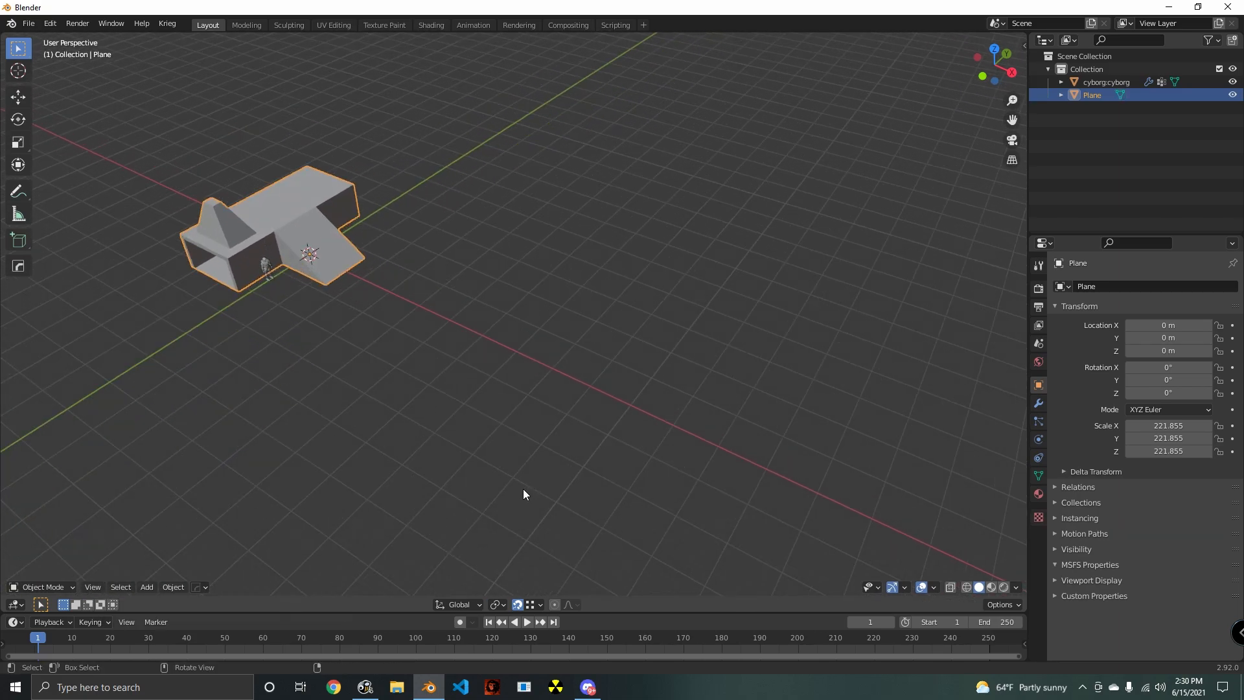
- Add a new 2 m plane inside the existing mesh and move it about 494.5 m along the X axis
{"action": "key", "text": "Tab"}
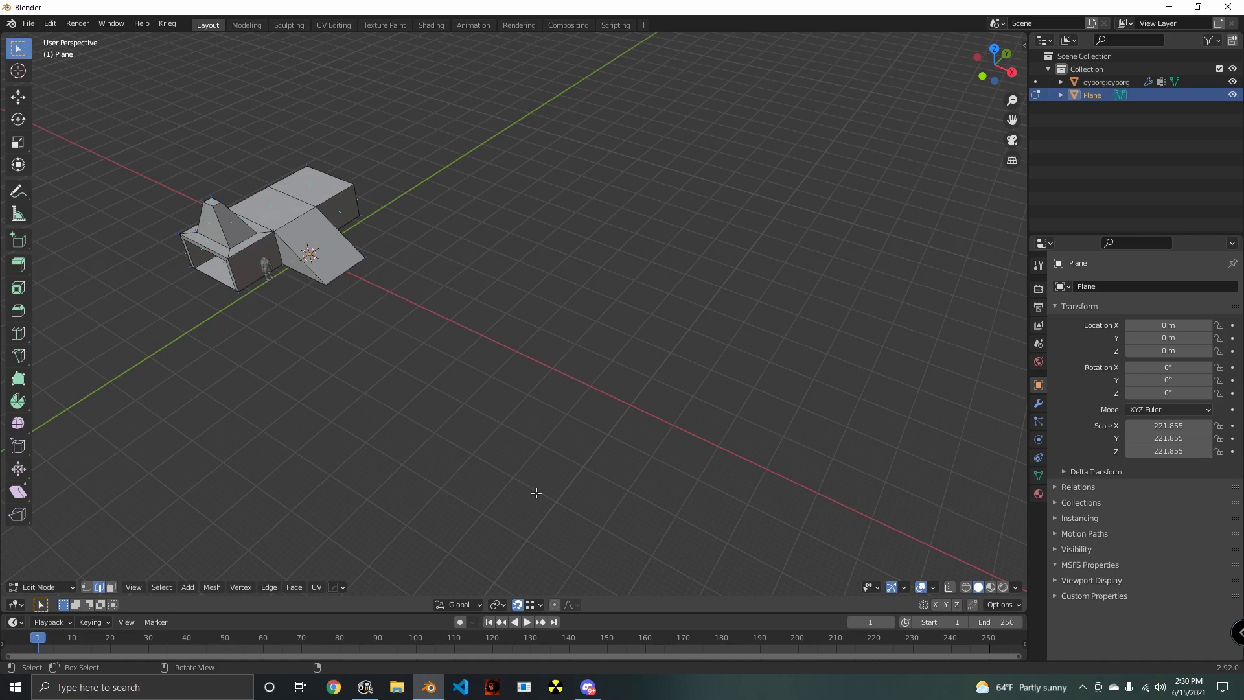
{"action": "key", "text": "shift+a"}
{"action": "left_click", "coordinate": [529, 485]}
{"action": "middle_click_drag", "start_coordinate": [399, 482], "coordinate": [435, 475], "text": "shift"}
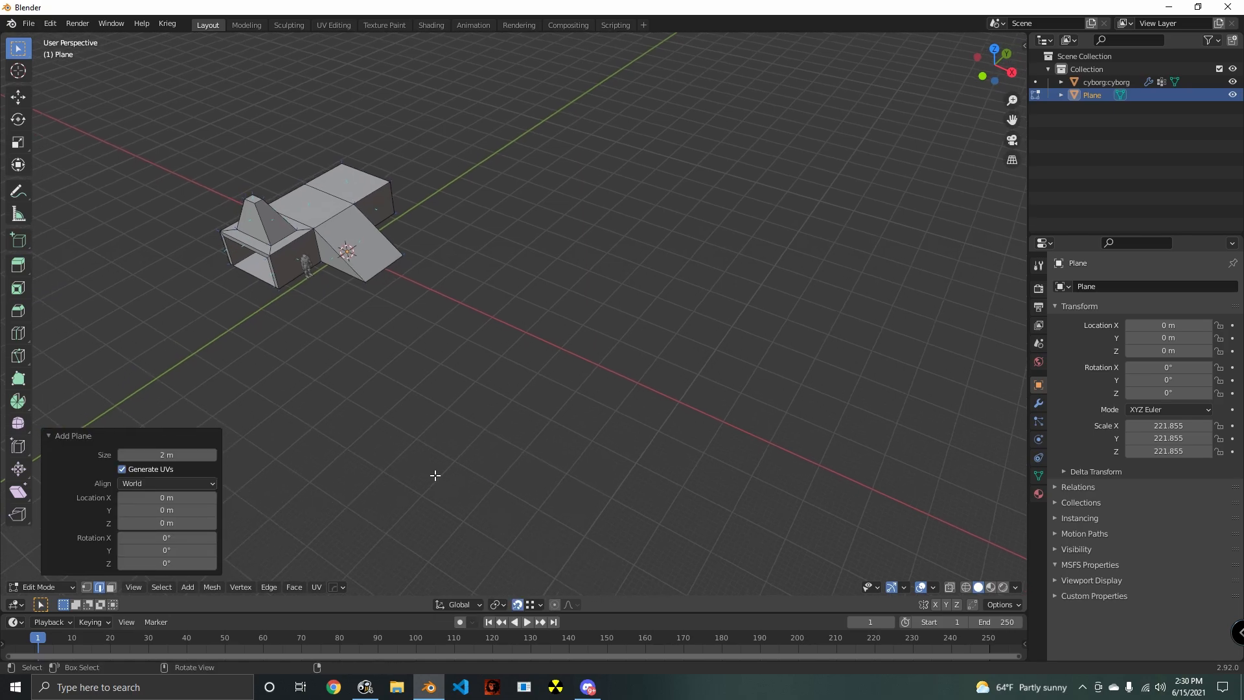
{"action": "key", "text": "g"}
{"action": "key", "text": "x"}
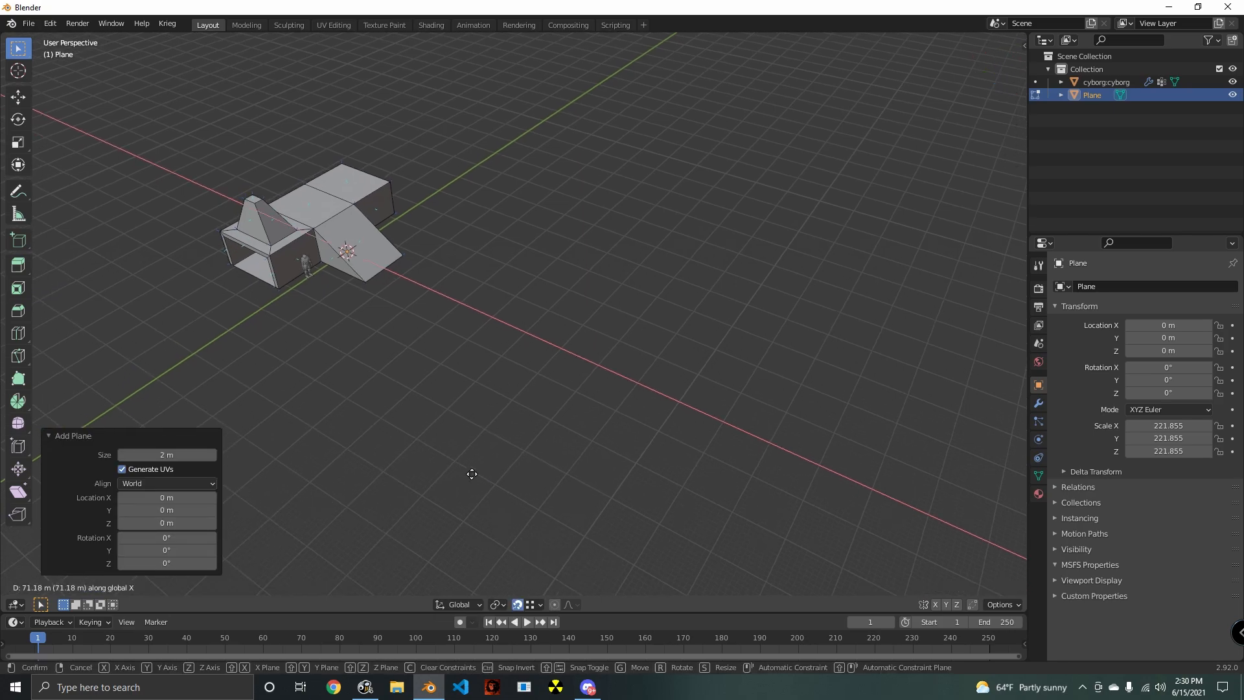
{"action": "left_click", "coordinate": [604, 501]}
- Scale the new plane up into a large ground in four passes, by about 6.461, 12.481, 7.835 and 2.240
{"action": "key", "text": "s"}
{"action": "left_click", "coordinate": [715, 249]}
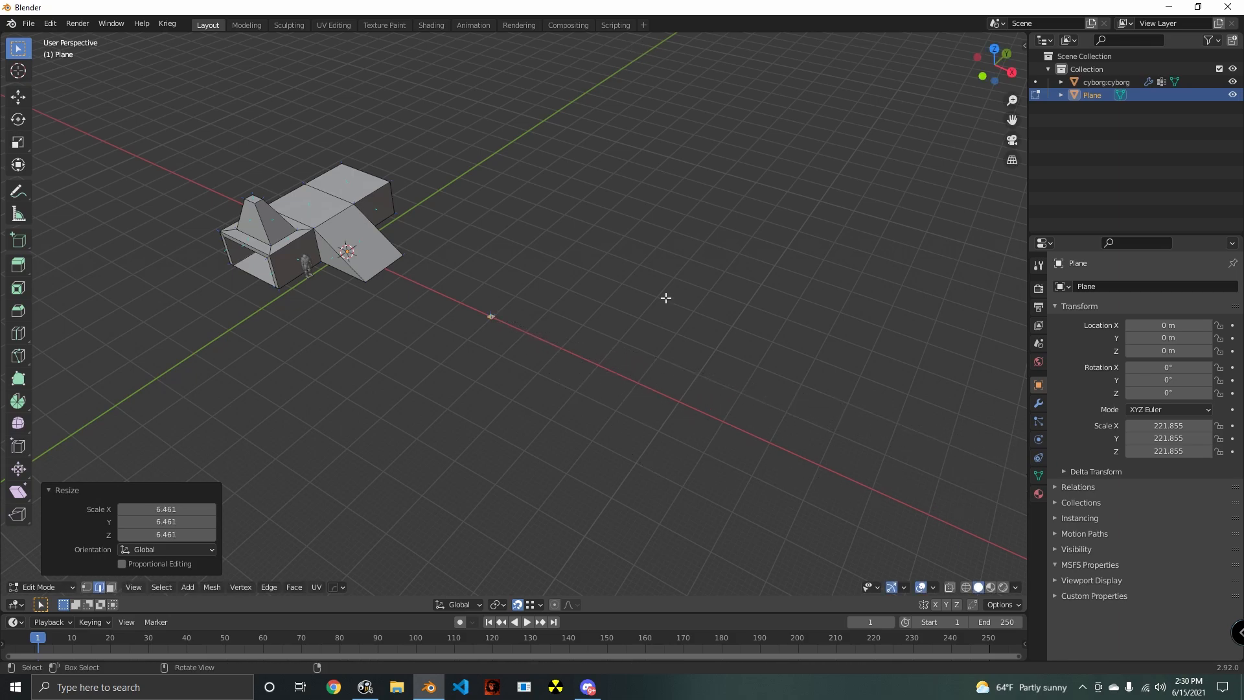
{"action": "key", "text": "s"}
{"action": "left_click", "coordinate": [610, 542]}
{"action": "key", "text": "s"}
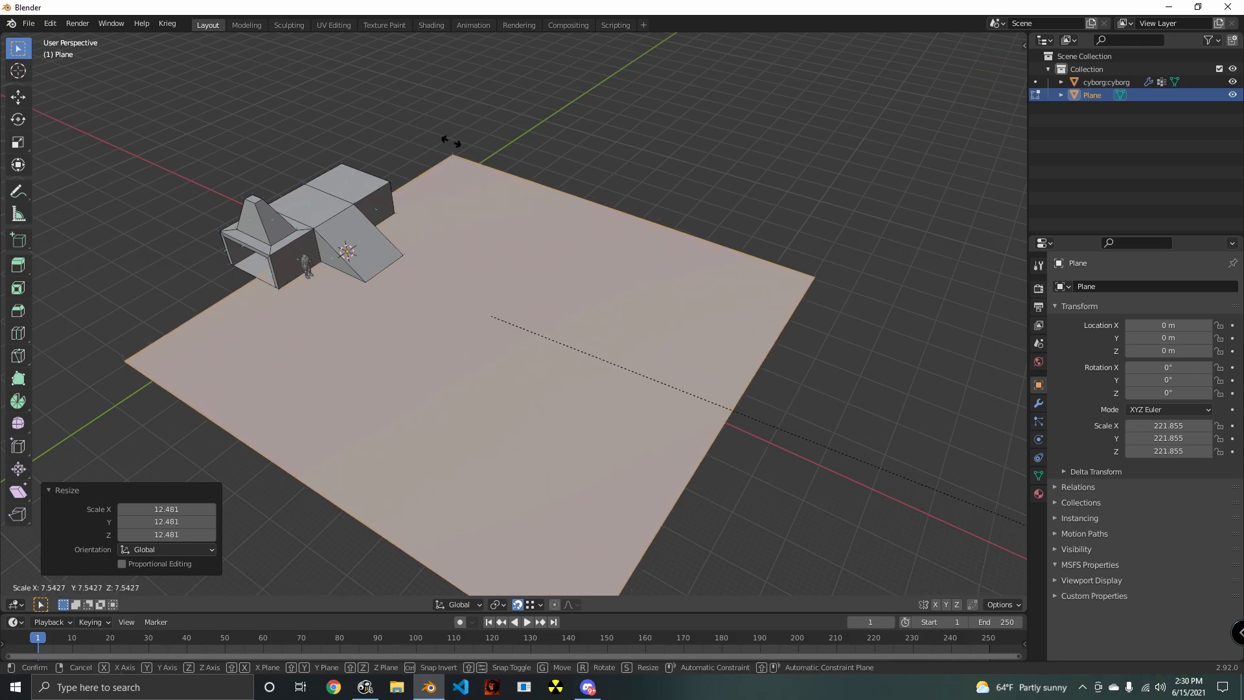
{"action": "left_click", "coordinate": [488, 169]}
{"action": "key", "text": "s"}
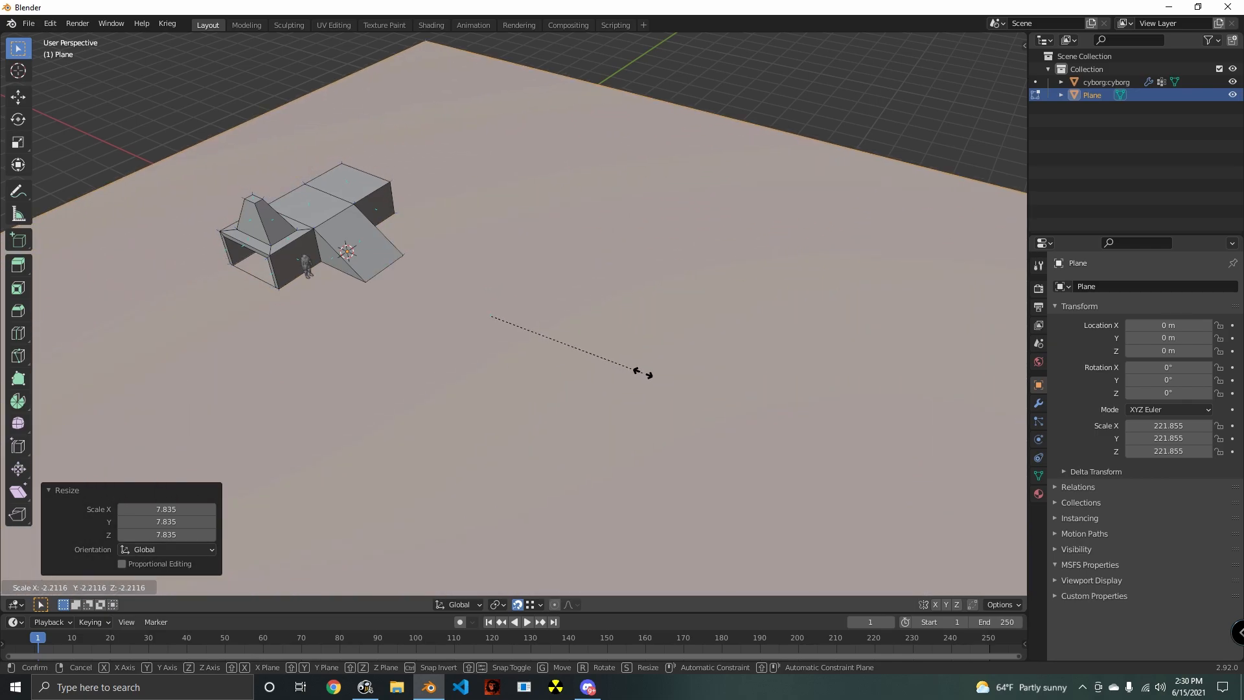
{"action": "left_click", "coordinate": [644, 374]}
- Move the ground plane about 519.58 m along the X axis, keeping the ramp structure near one of its edges
{"action": "key", "text": "Tab"}
{"action": "scroll", "coordinate": [558, 289], "scroll_direction": "down", "scroll_amount": 4}
{"action": "middle_click_drag", "start_coordinate": [539, 255], "coordinate": [574, 229]}
{"action": "middle_click_drag", "start_coordinate": [556, 287], "coordinate": [565, 310]}
{"action": "scroll", "coordinate": [564, 310], "scroll_direction": "up", "scroll_amount": 1}
{"action": "key", "text": "g"}
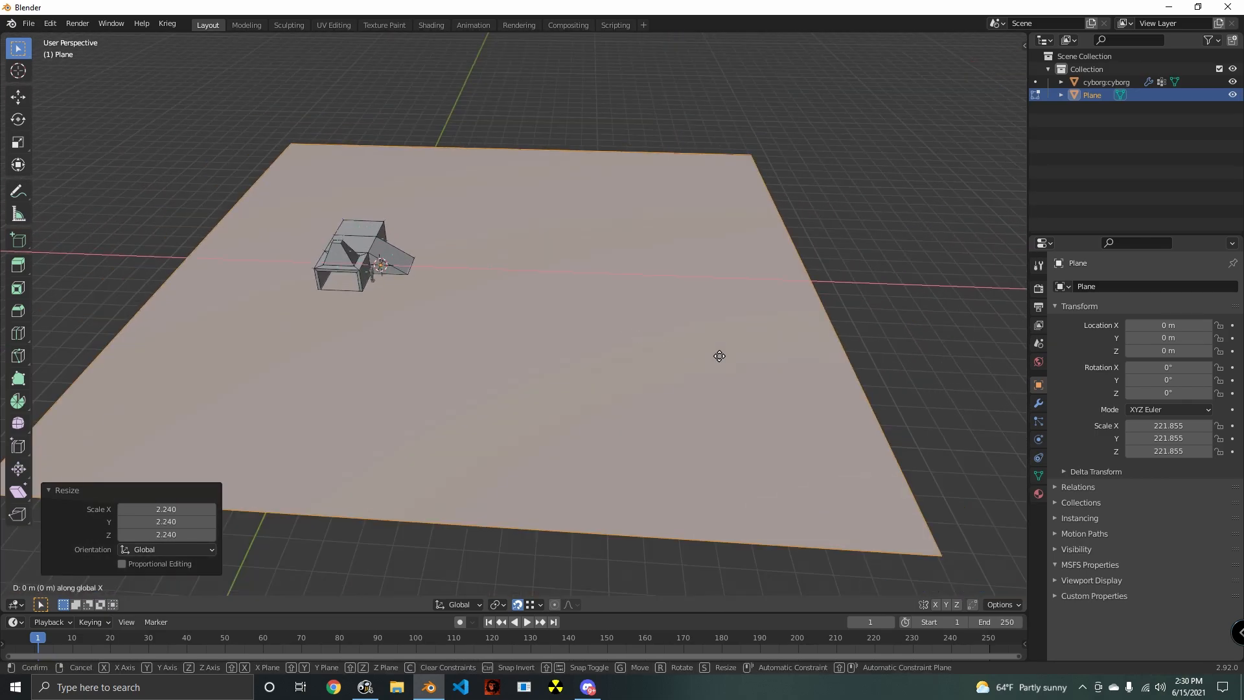
{"action": "key", "text": "x"}
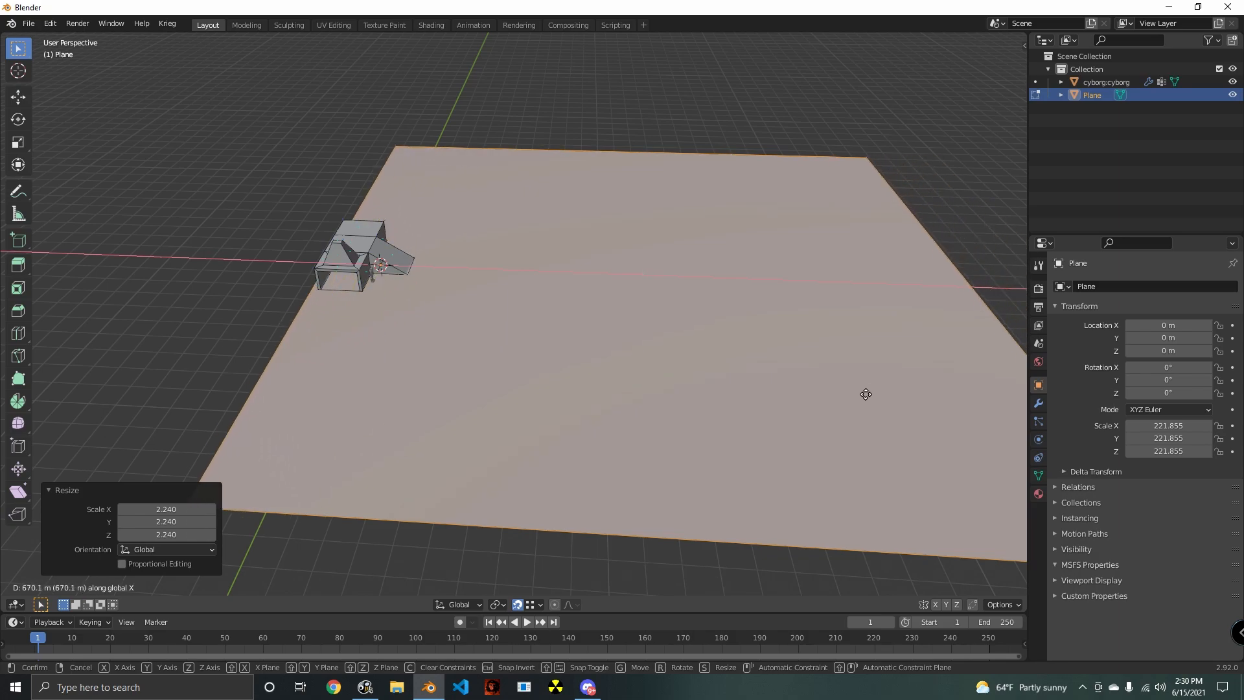
{"action": "left_click", "coordinate": [834, 401]}
{"action": "mouse_move", "coordinate": [522, 291]}
{"action": "middle_mouse_down", "text": "shift"}
{"action": "mouse_move", "coordinate": [640, 302]}
{"action": "mouse_move", "coordinate": [532, 299]}
{"action": "middle_mouse_up", "text": "shift"}
{"action": "scroll", "coordinate": [532, 299], "scroll_direction": "down", "scroll_amount": 1}
{"action": "scroll", "coordinate": [632, 321], "scroll_direction": "down", "scroll_amount": 3}
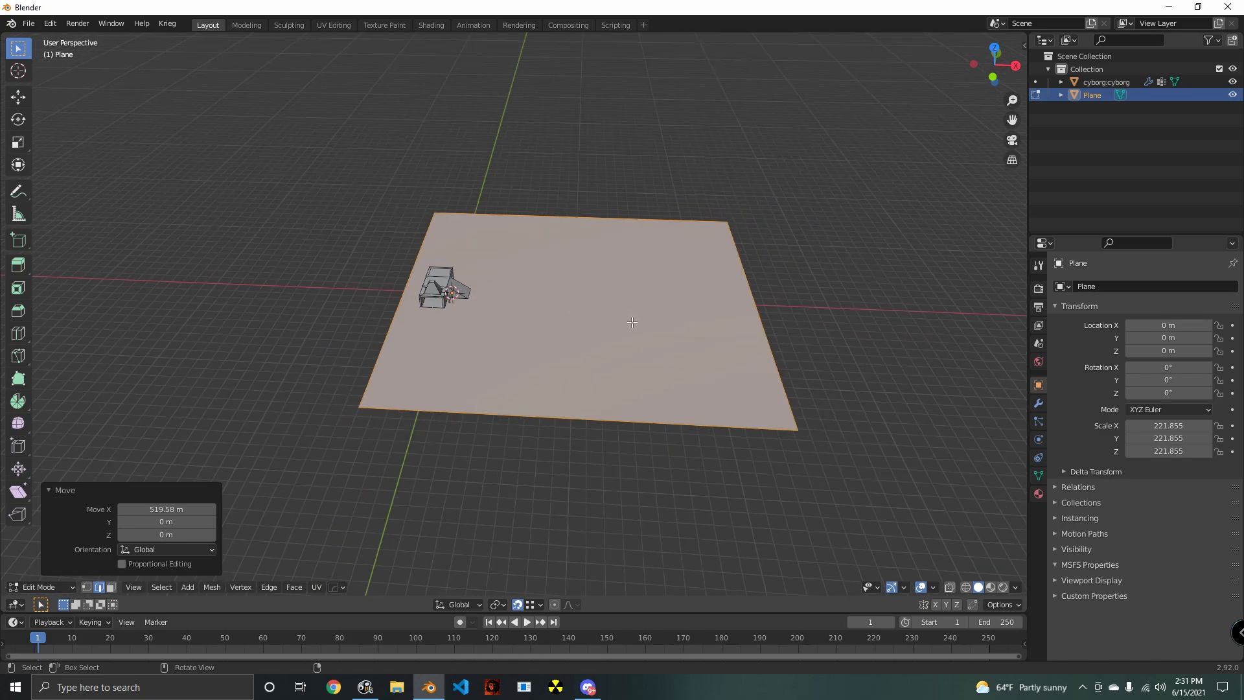
{"action": "scroll", "coordinate": [655, 355], "scroll_direction": "up", "scroll_amount": 4}
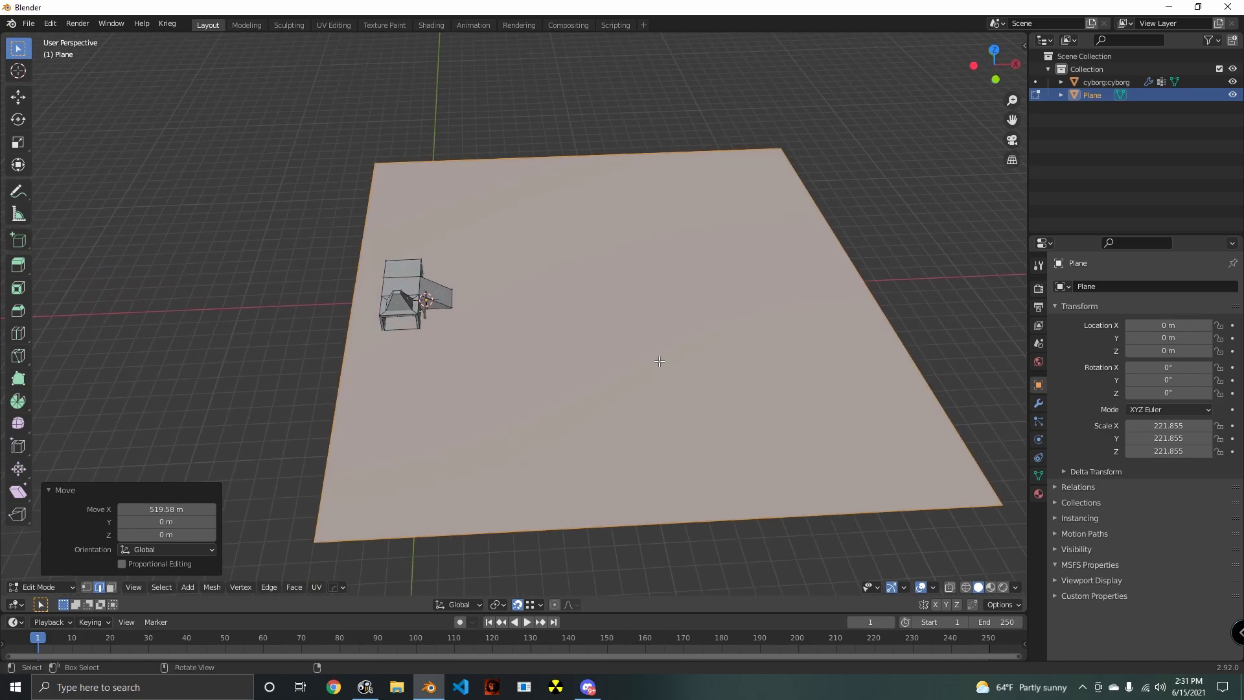
- Subdivide the ground plane four times in succession, using one cut each time
{"action": "left_click", "coordinate": [219, 593]}
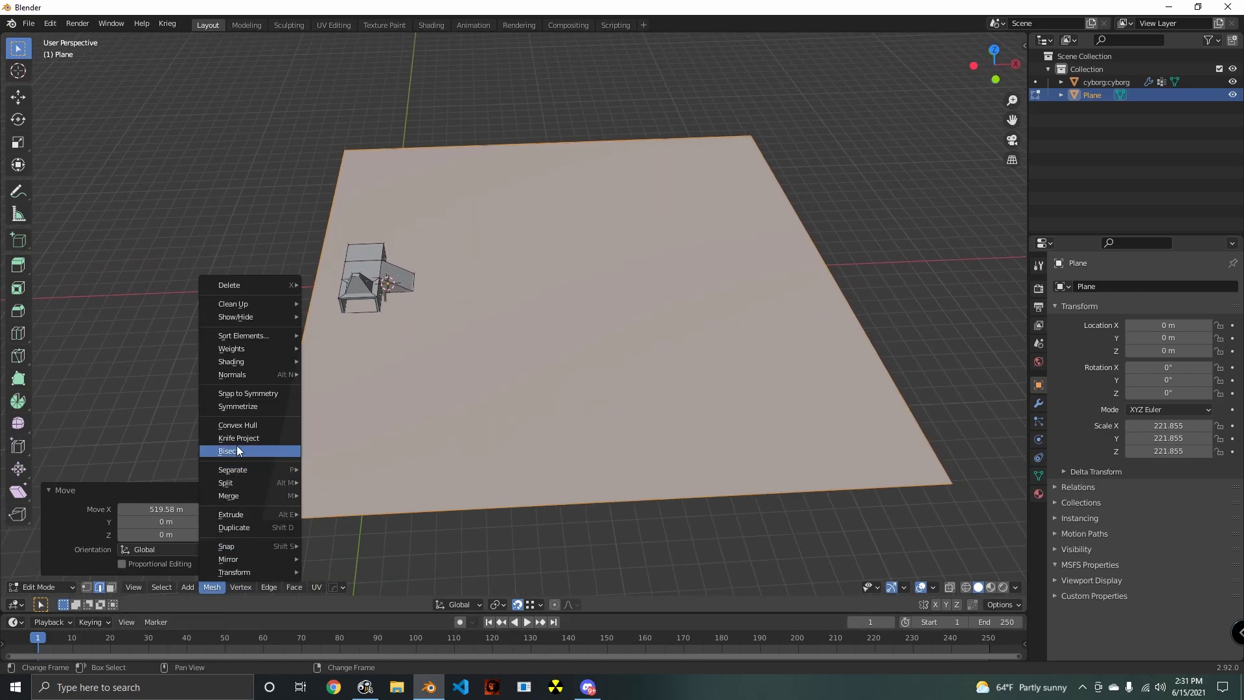
{"action": "mouse_move", "coordinate": [249, 336]}
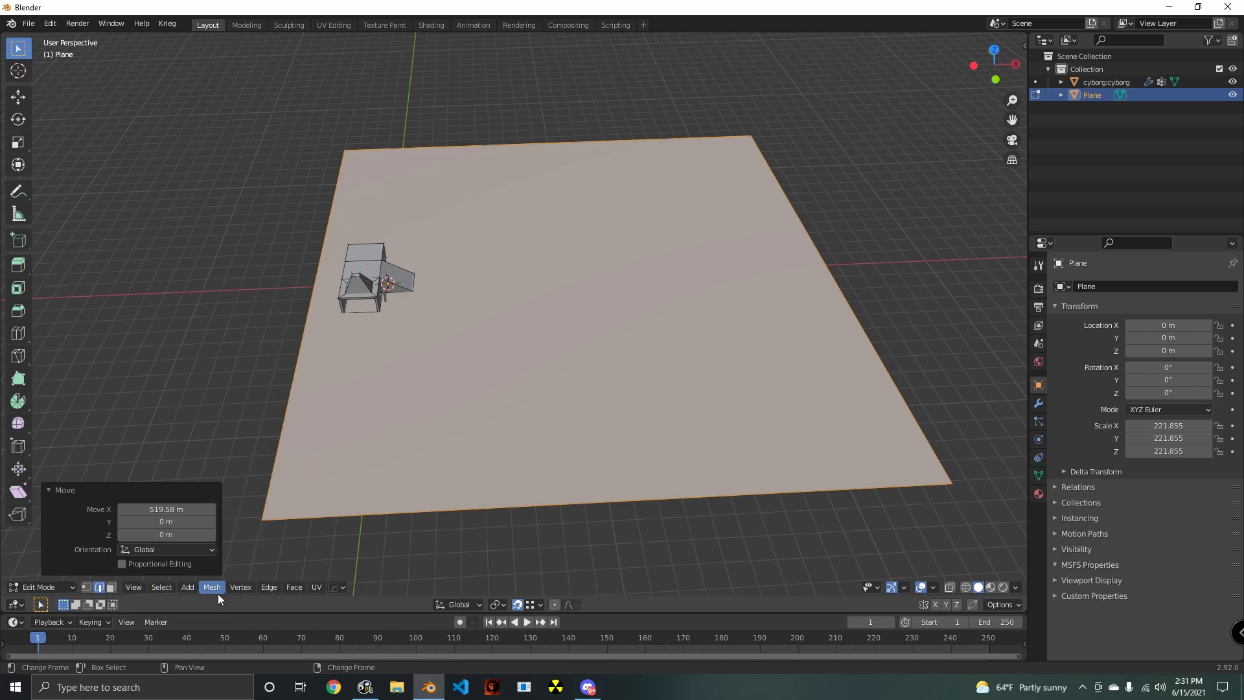
{"action": "left_click", "coordinate": [294, 587]}
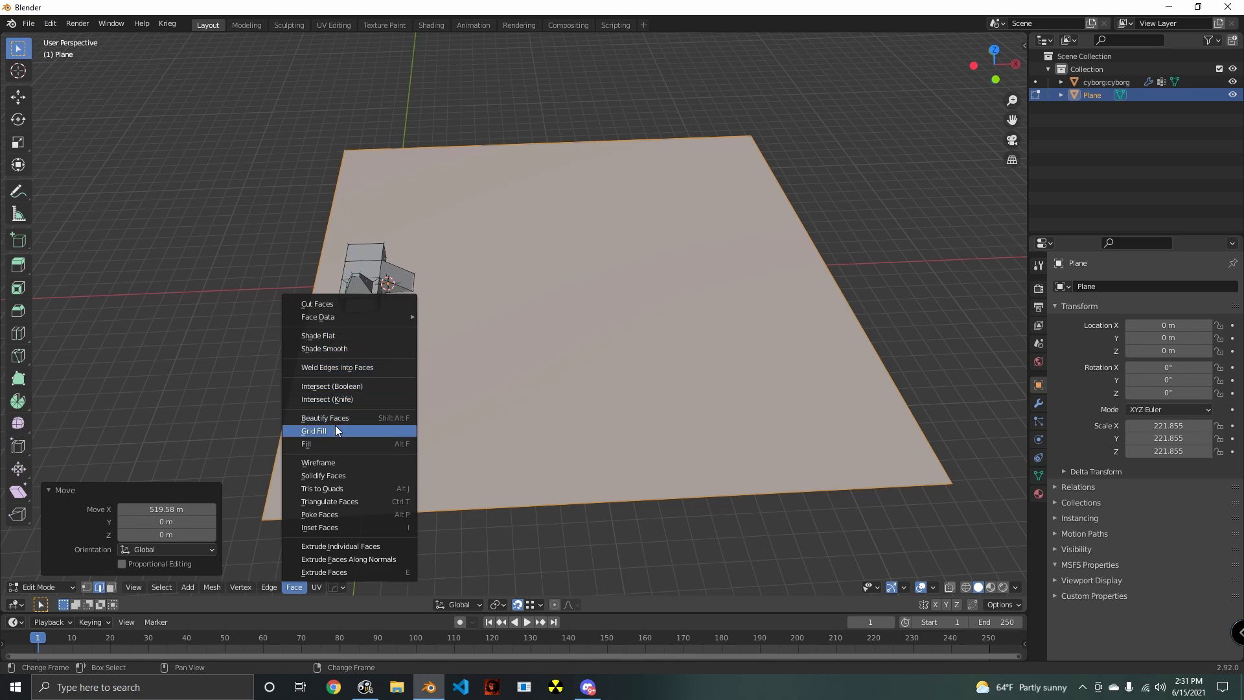
{"action": "left_click", "coordinate": [269, 589]}
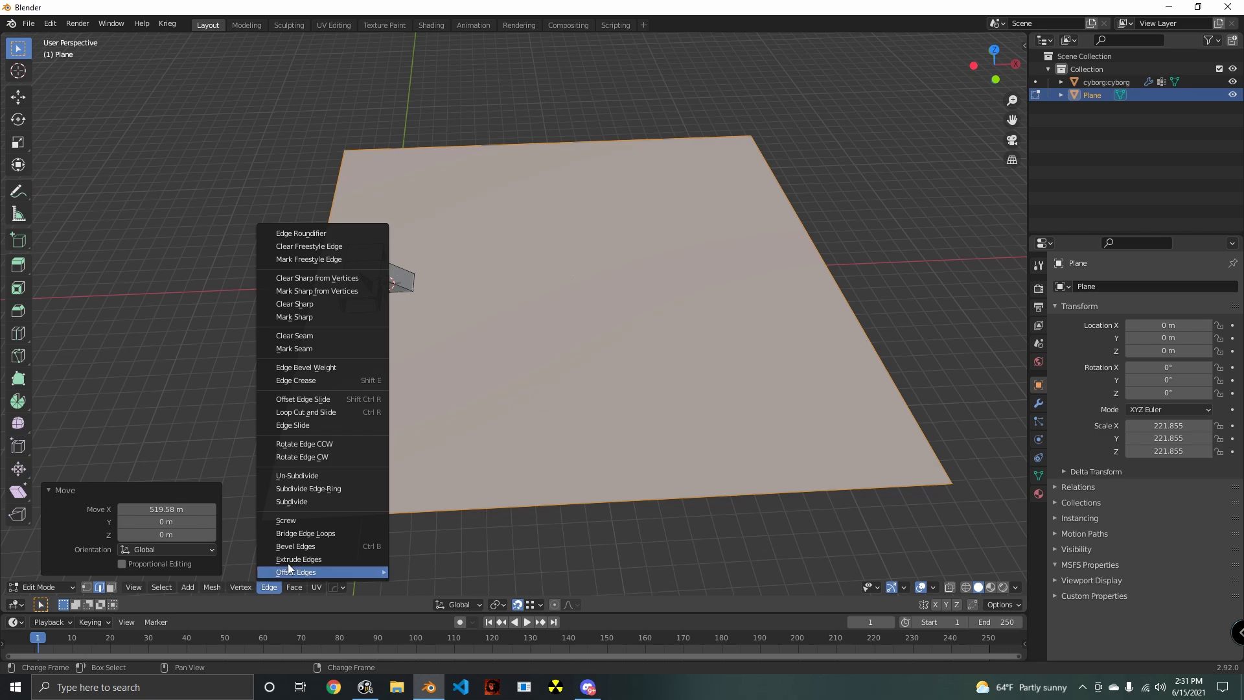
{"action": "left_click", "coordinate": [295, 502]}
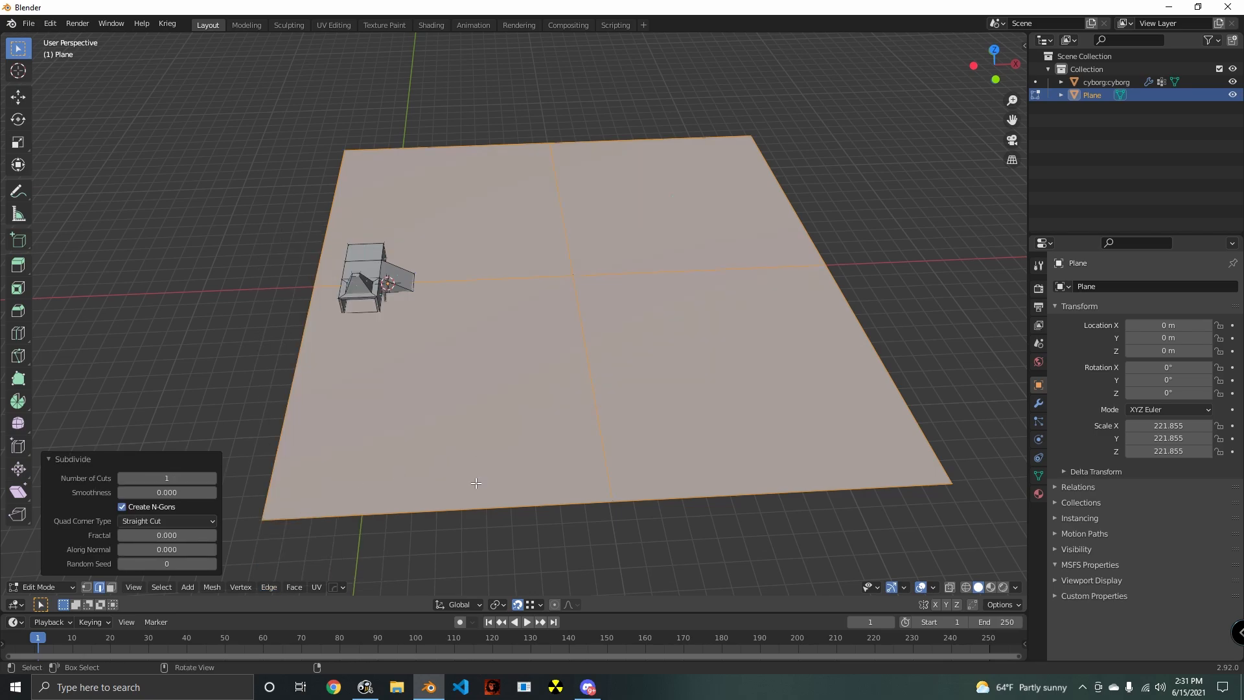
{"action": "key", "text": "ctrl+e"}
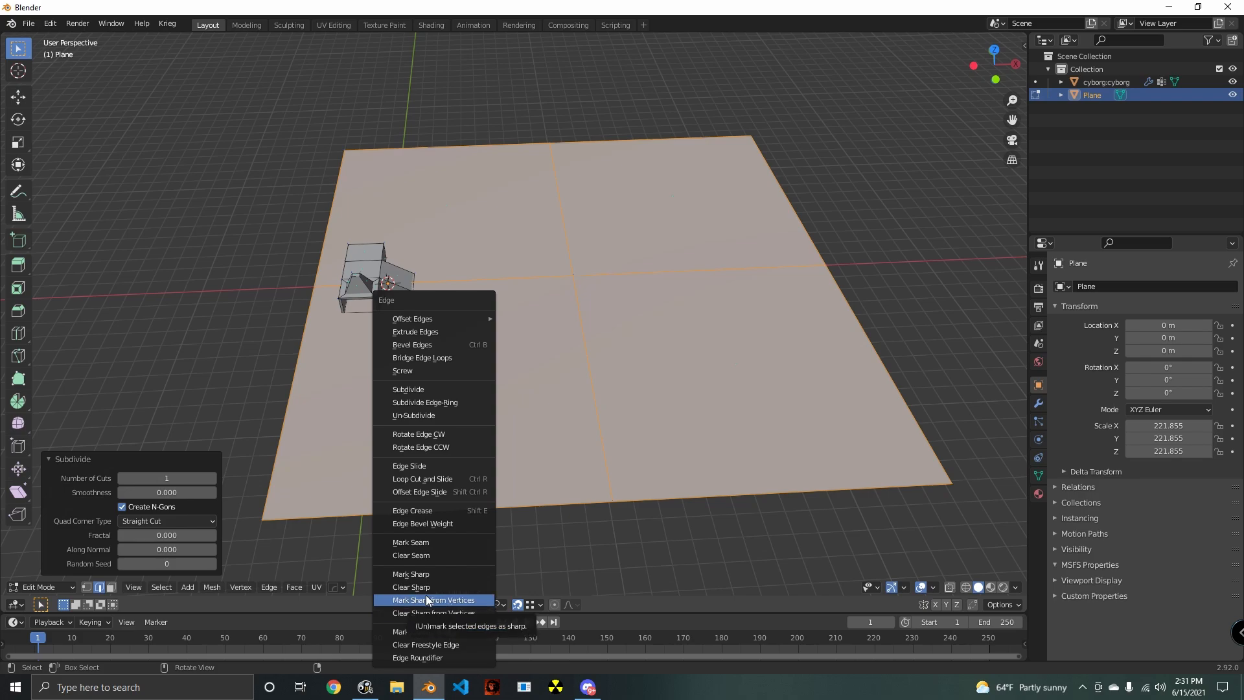
{"action": "left_click", "coordinate": [415, 390]}
{"action": "key", "text": "ctrl+e"}
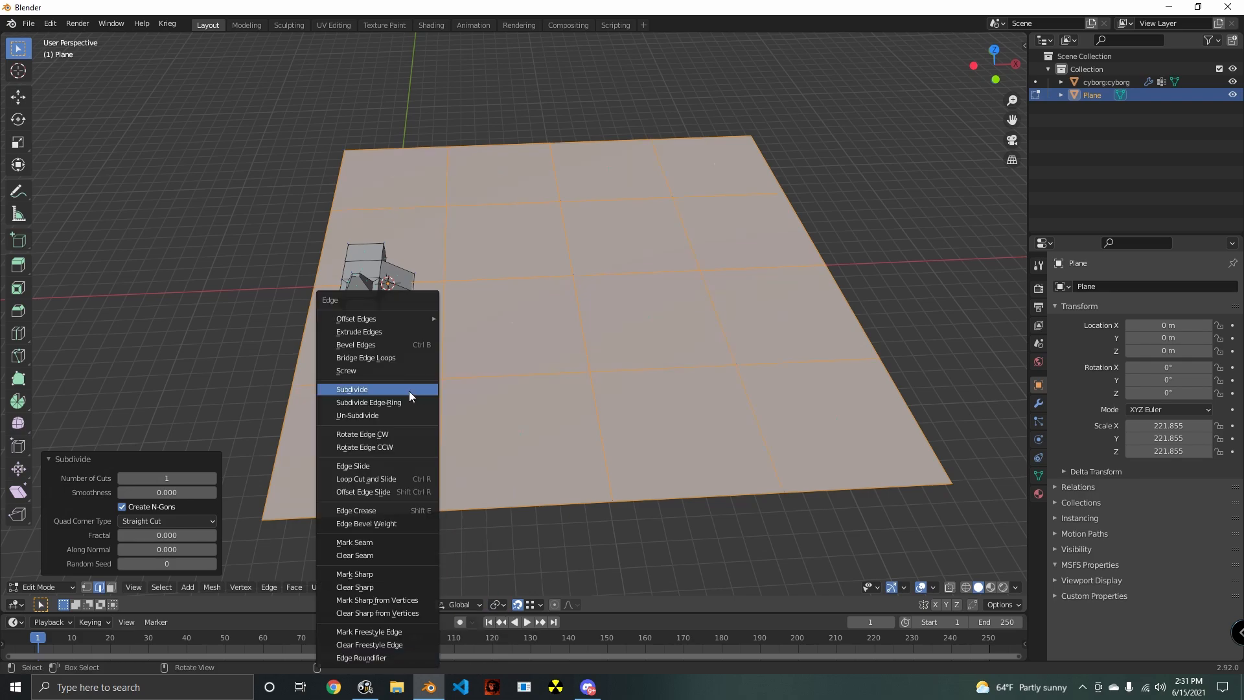
{"action": "left_click", "coordinate": [409, 390]}
{"action": "key", "text": "ctrl+e"}
{"action": "left_click", "coordinate": [408, 389]}
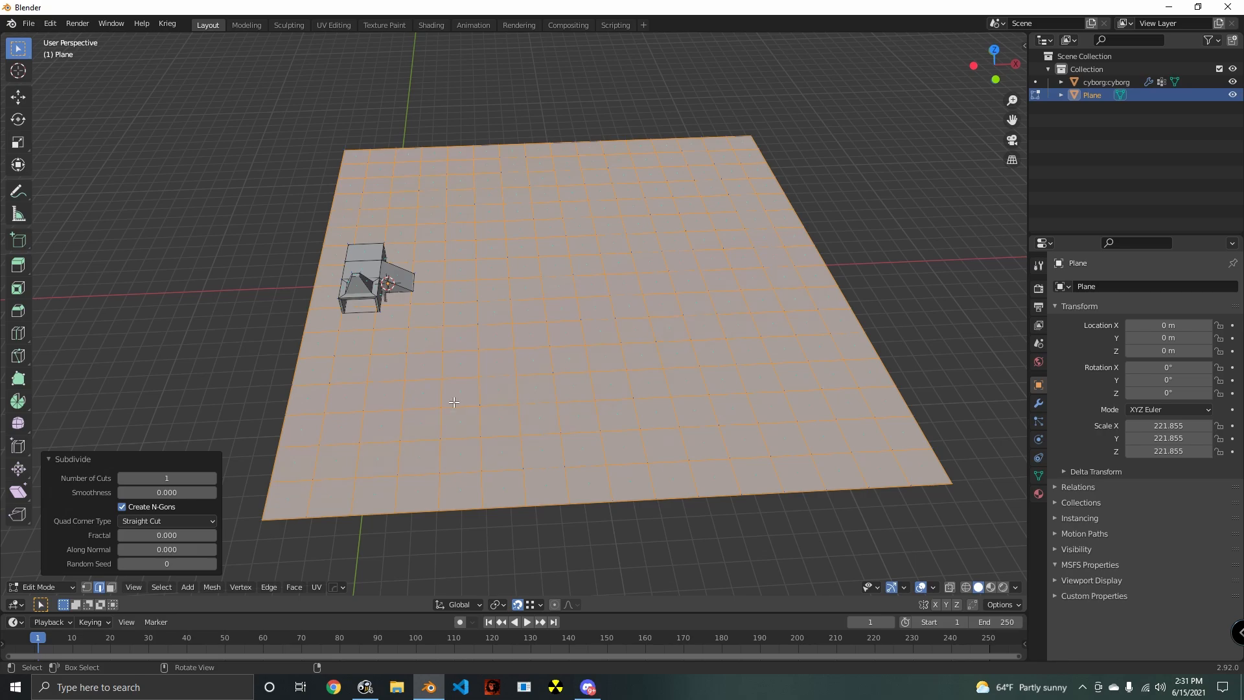
- In top view, knife-cut a closed eight-sided outline into the ground plane around the platform, ramp and cyborg
{"action": "middle_click_drag", "start_coordinate": [453, 402], "coordinate": [596, 388]}
{"action": "scroll", "coordinate": [570, 413], "scroll_direction": "up", "scroll_amount": 3}
{"action": "key", "text": "alt+a"}
{"action": "key", "text": "KP_7"}
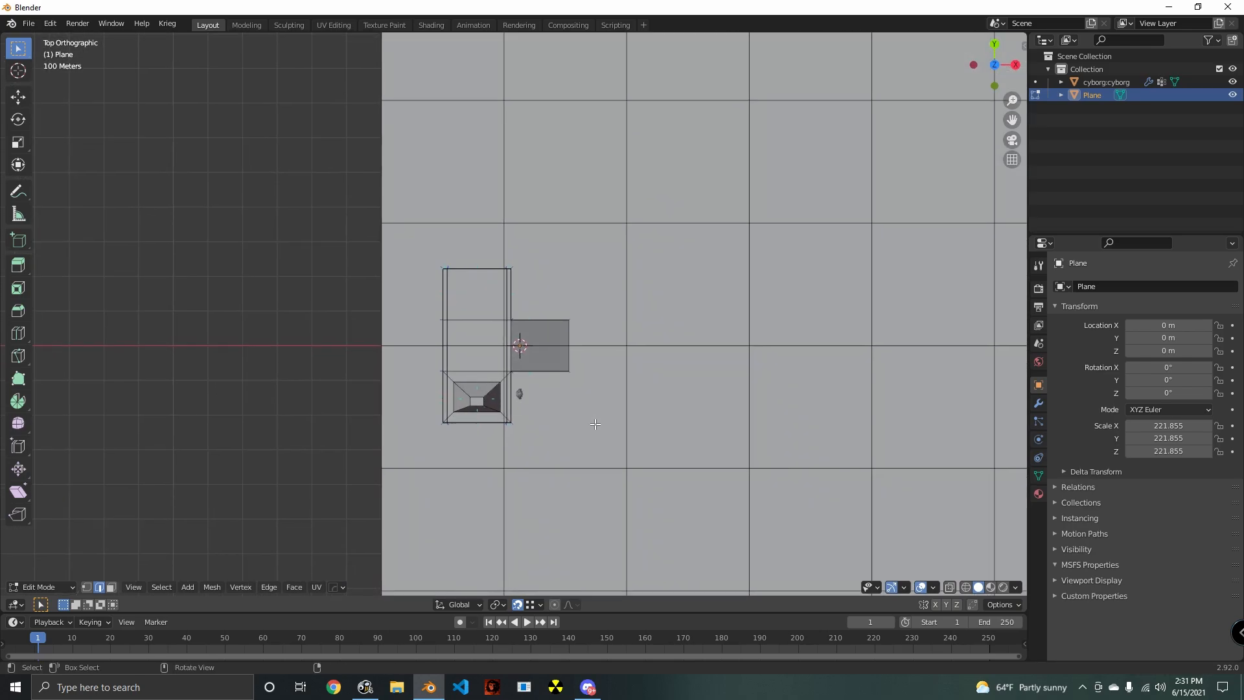
{"action": "scroll", "coordinate": [597, 387], "scroll_direction": "up", "scroll_amount": 1}
{"action": "key", "text": "k"}
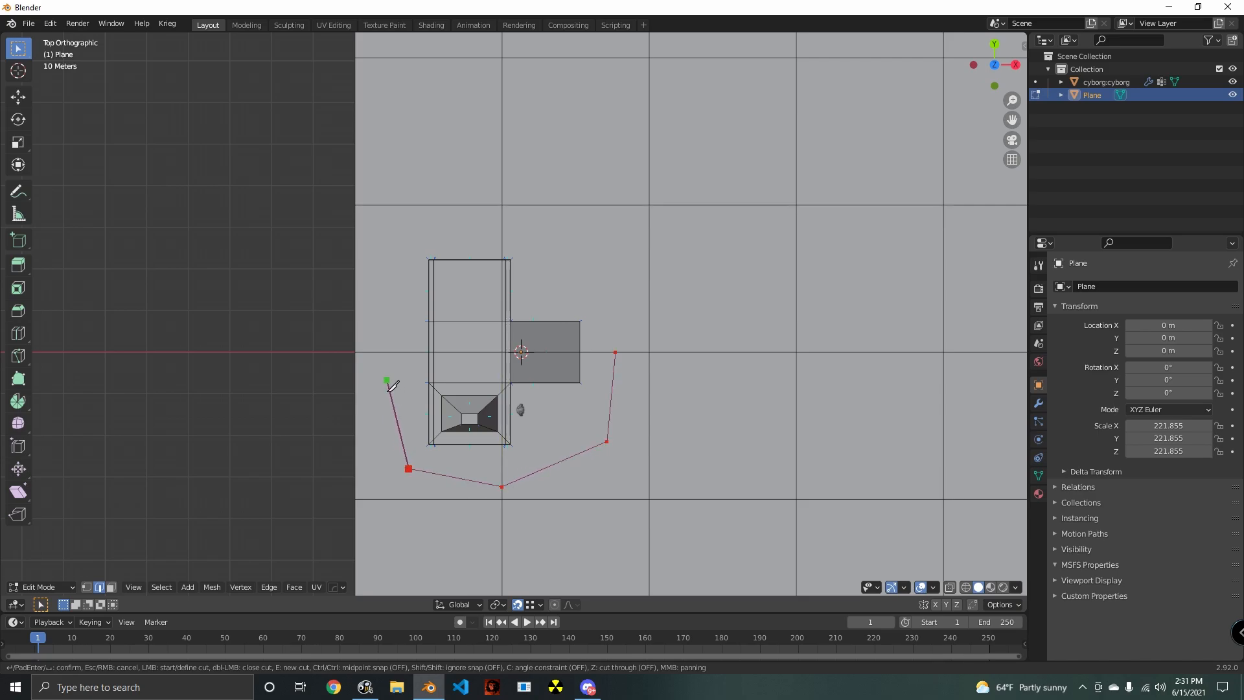
{"action": "left_click", "coordinate": [384, 352]}
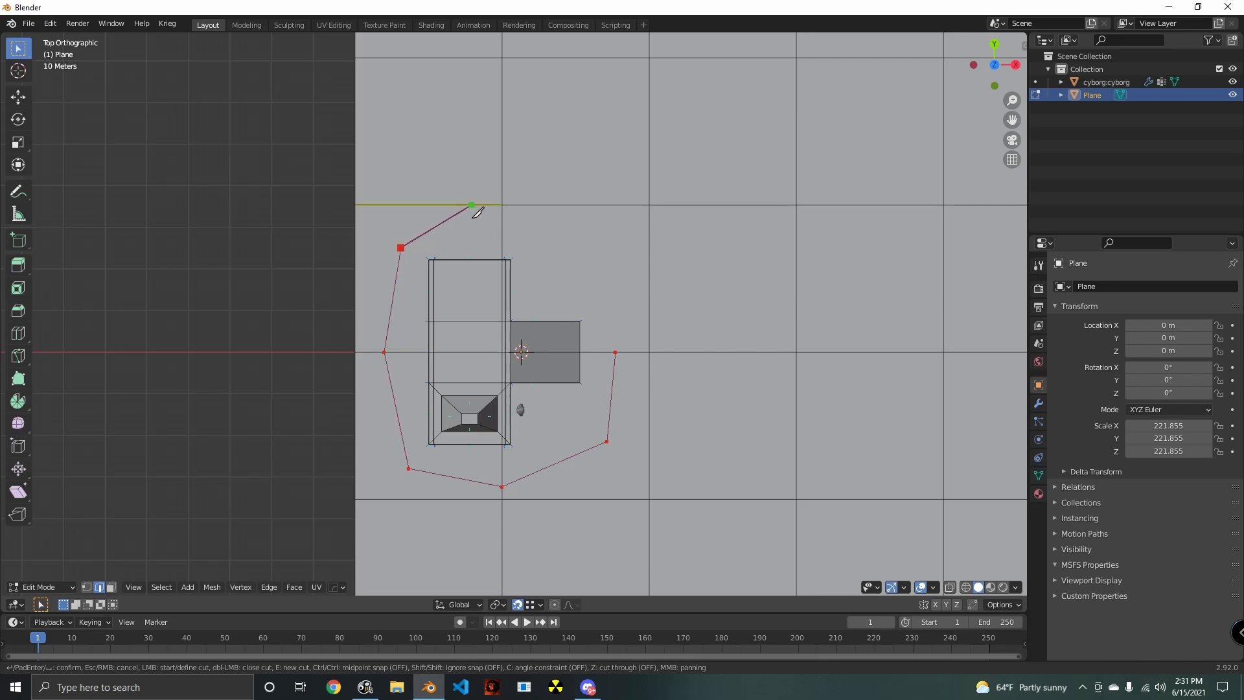
{"action": "left_click", "coordinate": [502, 204]}
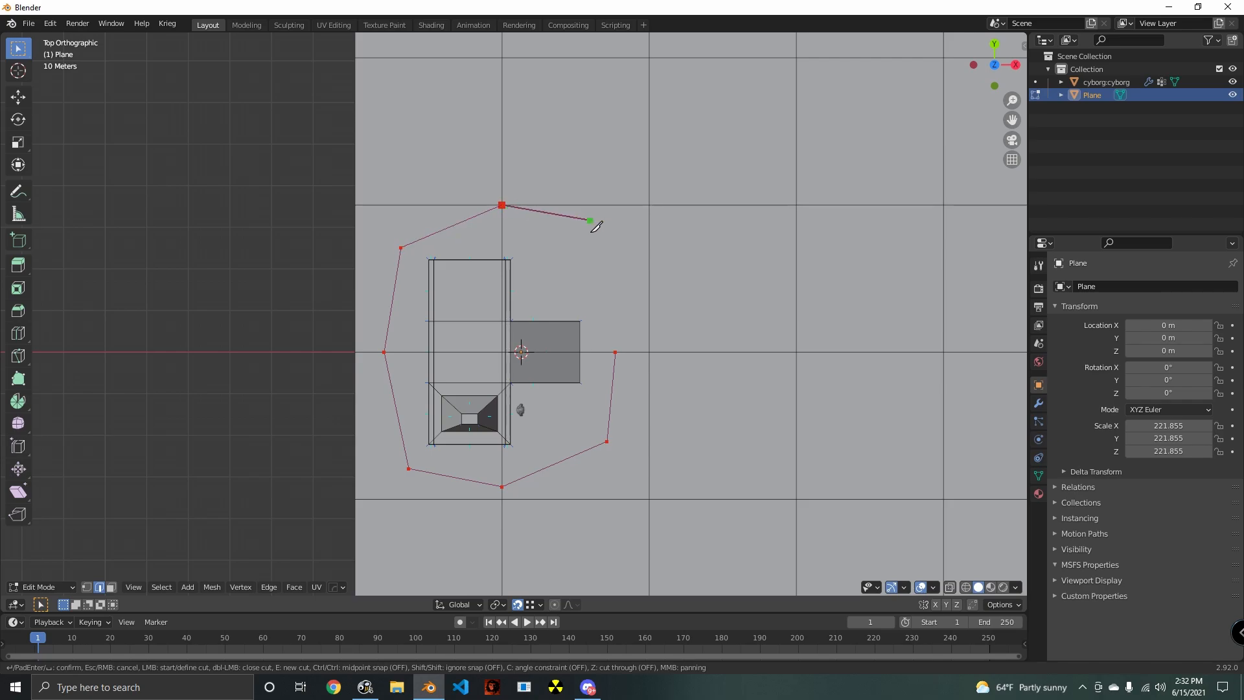
{"action": "left_click", "coordinate": [590, 260]}
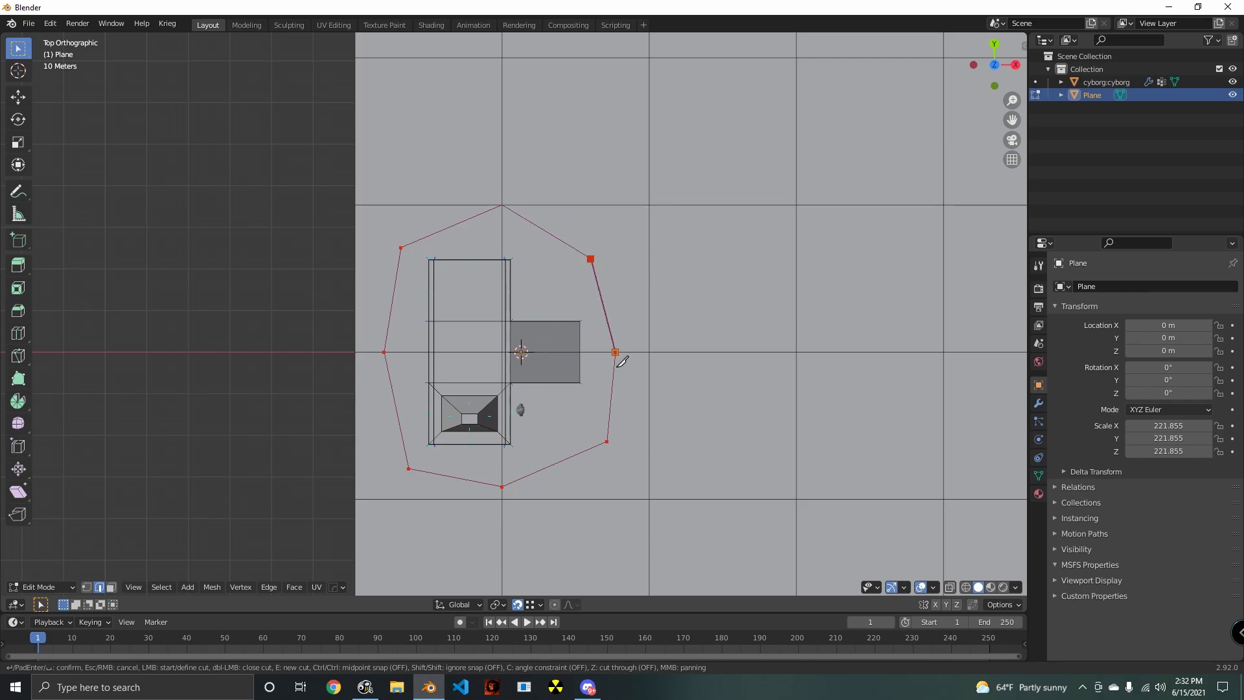
{"action": "left_click", "coordinate": [615, 352]}
{"action": "key", "text": "Return"}
- Select the four ground faces inside the knife-cut outline beneath the structure and delete them
{"action": "middle_click_drag", "start_coordinate": [622, 412], "coordinate": [569, 348]}
{"action": "left_click", "coordinate": [112, 588]}
{"action": "left_click", "coordinate": [502, 355]}
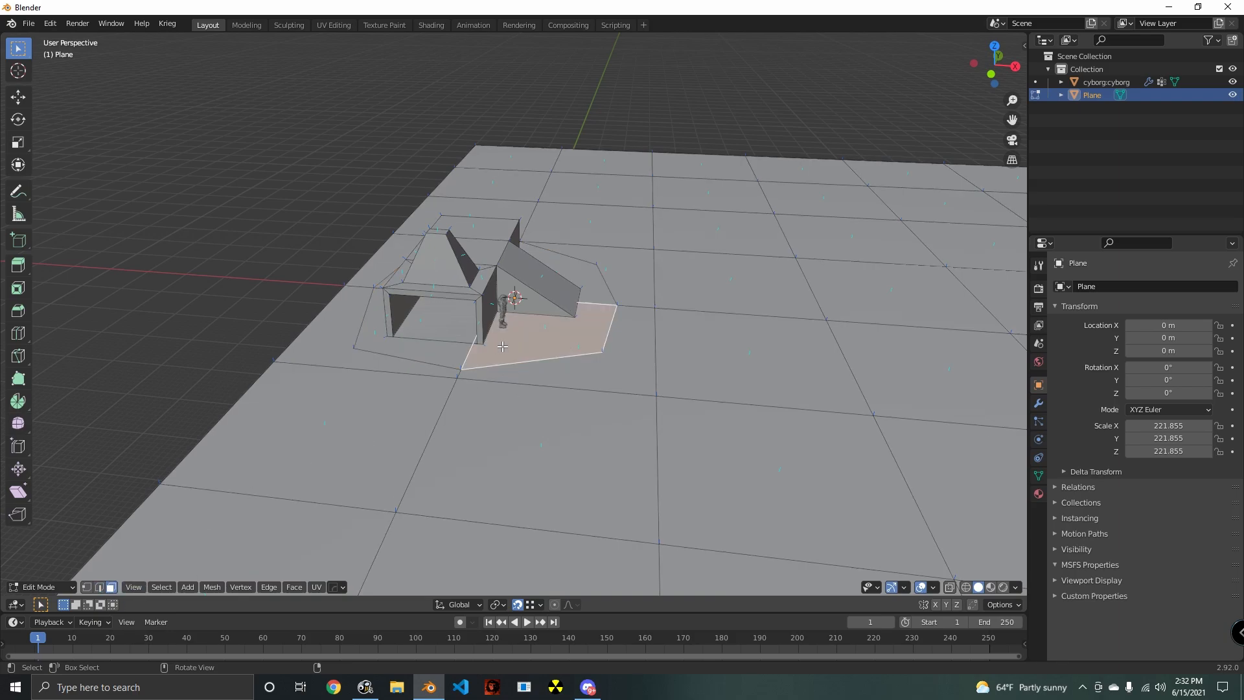
{"action": "left_click", "coordinate": [382, 332], "text": "shift"}
{"action": "middle_click_drag", "start_coordinate": [380, 329], "coordinate": [556, 331]}
{"action": "left_click", "coordinate": [443, 336], "text": "shift"}
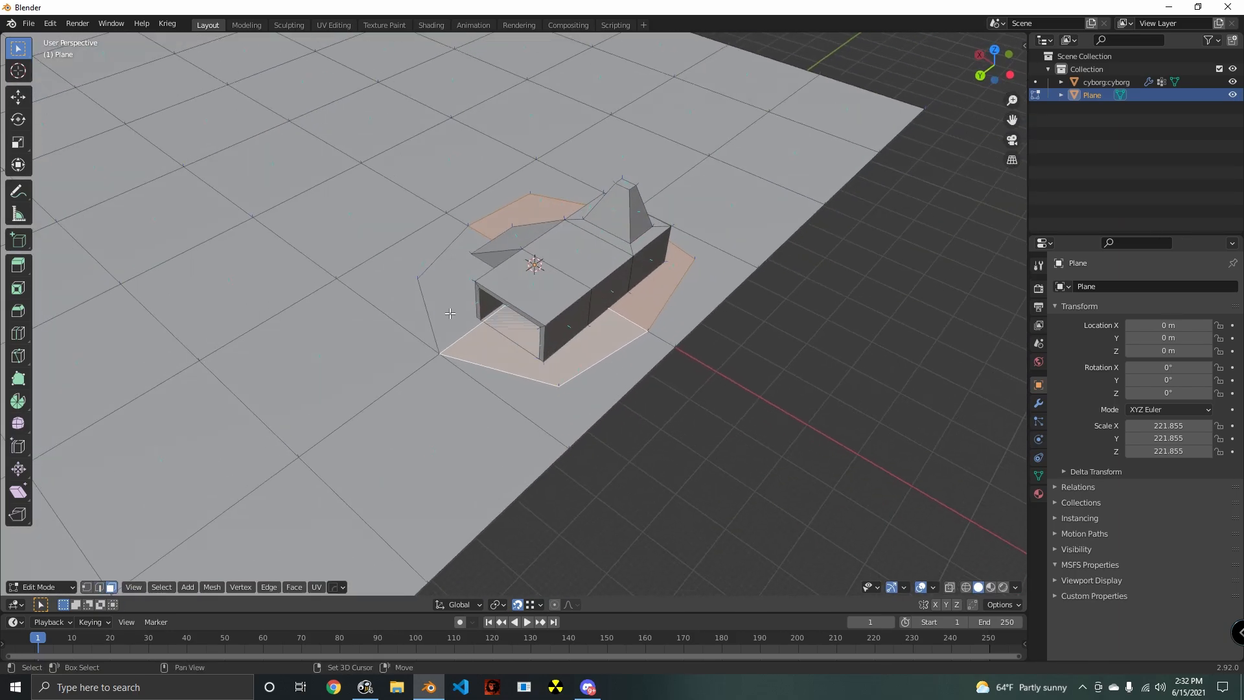
{"action": "left_click", "coordinate": [451, 313], "text": "shift"}
{"action": "middle_click_drag", "start_coordinate": [451, 313], "coordinate": [575, 442]}
{"action": "key", "text": "x"}
{"action": "left_click", "coordinate": [546, 332]}
- Fill the hole around the ramp's foot and the cyborg's side with triangular faces joining the structure's base vertices to the outline
{"action": "scroll", "coordinate": [547, 334], "scroll_direction": "up", "scroll_amount": 2}
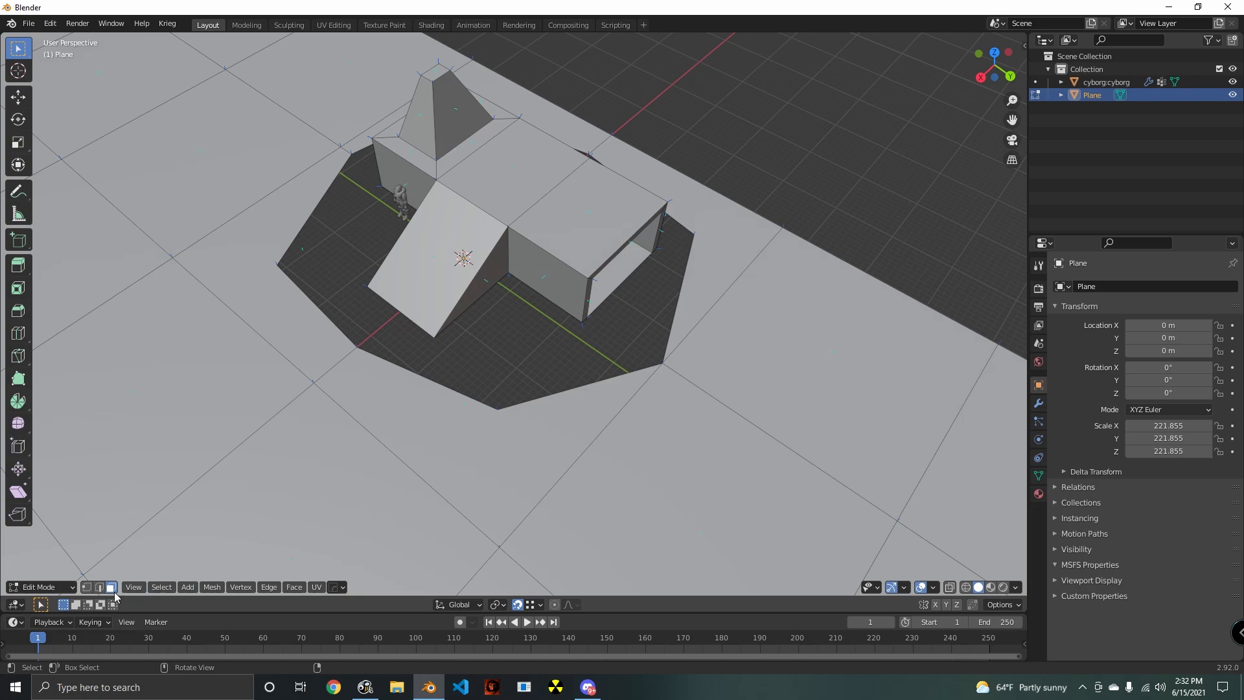
{"action": "left_click", "coordinate": [433, 338], "text": "shift"}
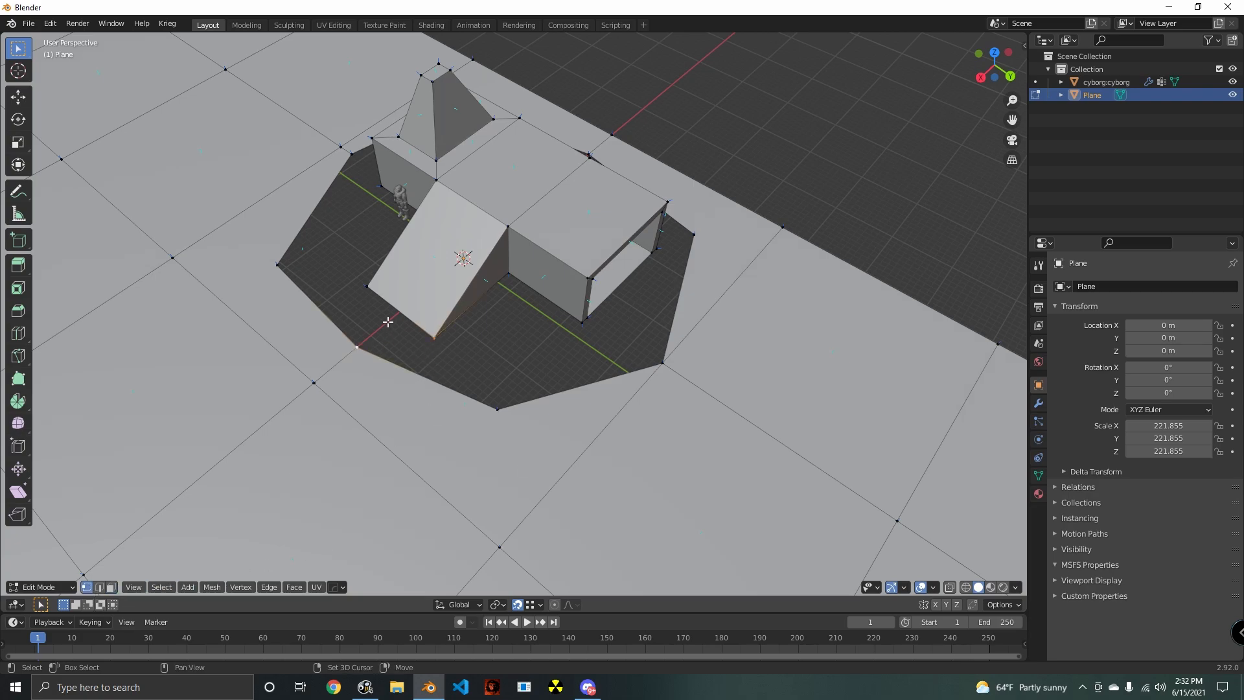
{"action": "key", "text": "f"}
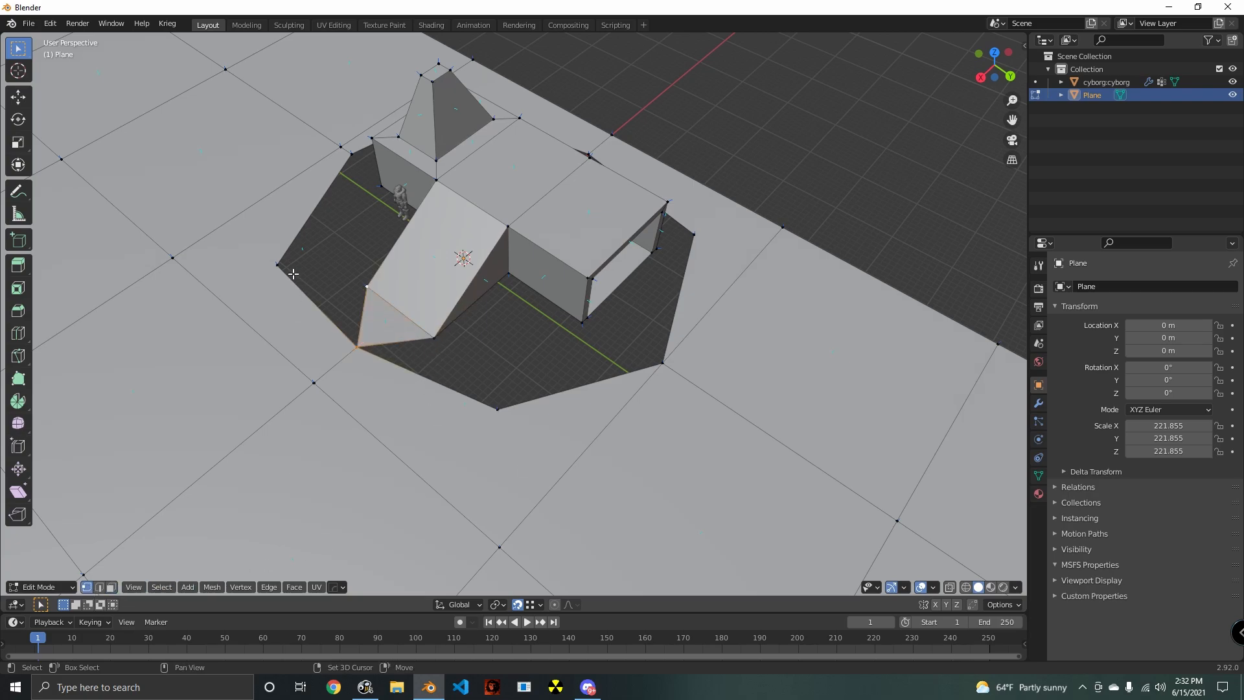
{"action": "key", "text": "f"}
{"action": "middle_click_drag", "start_coordinate": [364, 376], "coordinate": [485, 293]}
{"action": "key", "text": "f"}
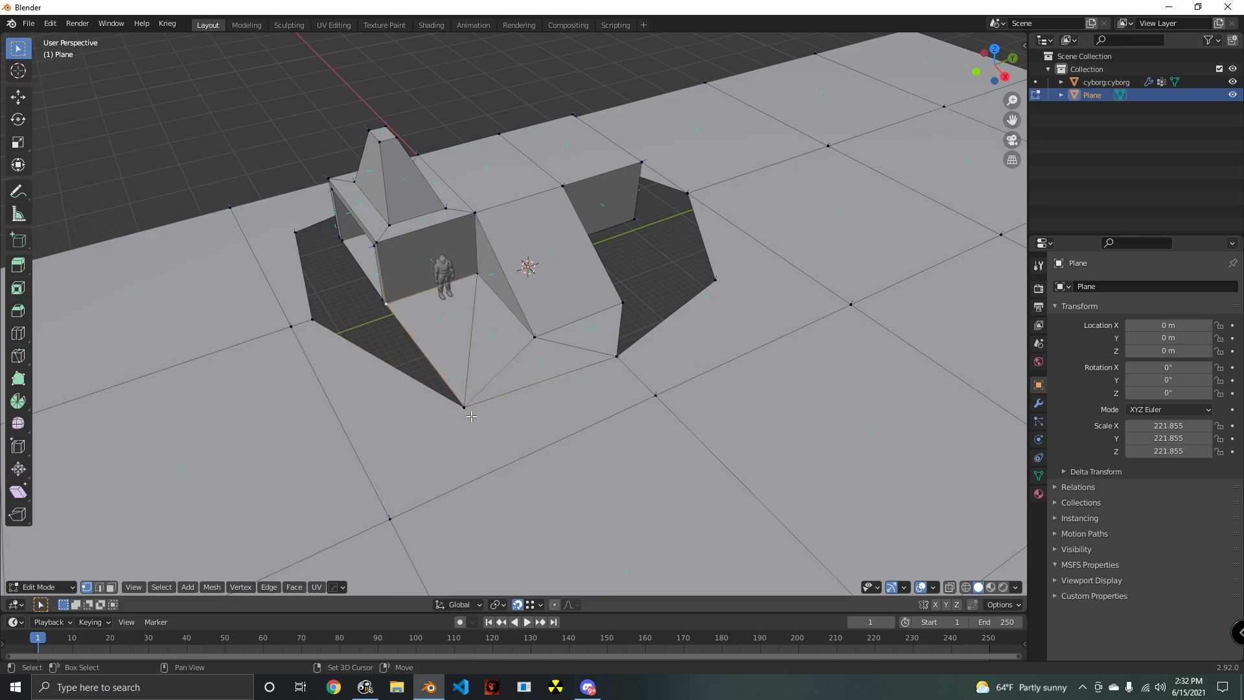
{"action": "middle_click_drag", "start_coordinate": [322, 331], "coordinate": [517, 401]}
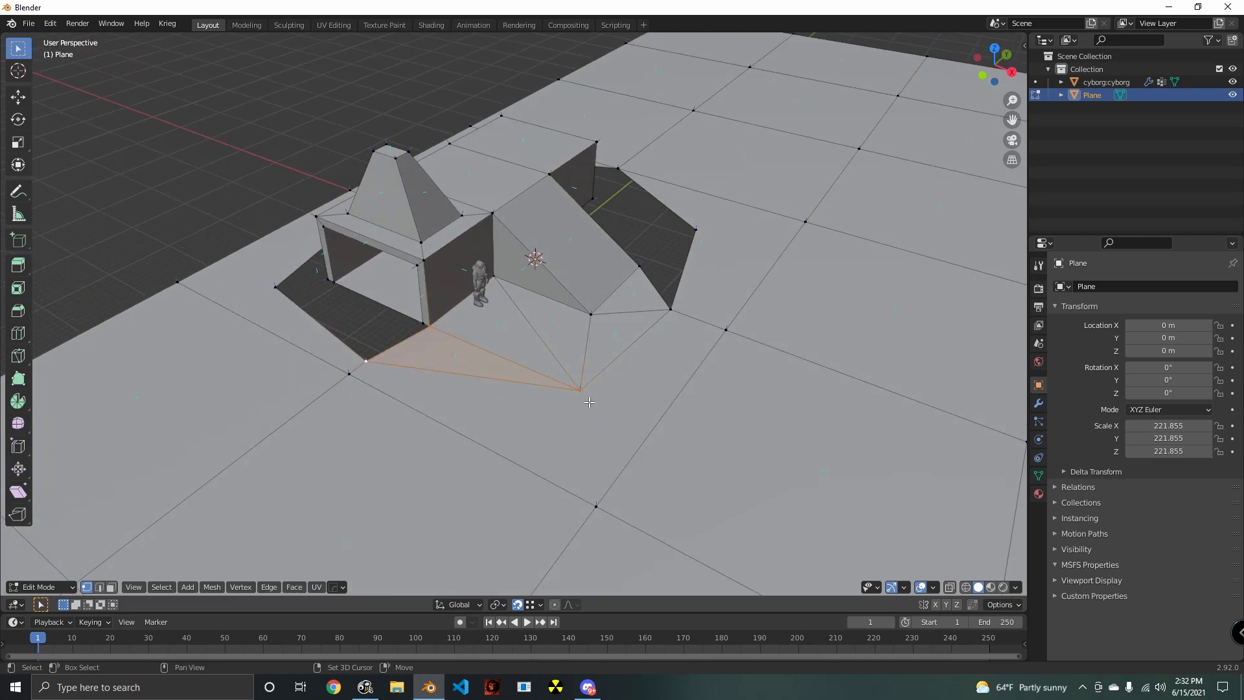
- Fill the gap in front of the tower-end opening with triangular faces between the wall bases and the outline corners
{"action": "middle_click_drag", "start_coordinate": [436, 334], "coordinate": [489, 328]}
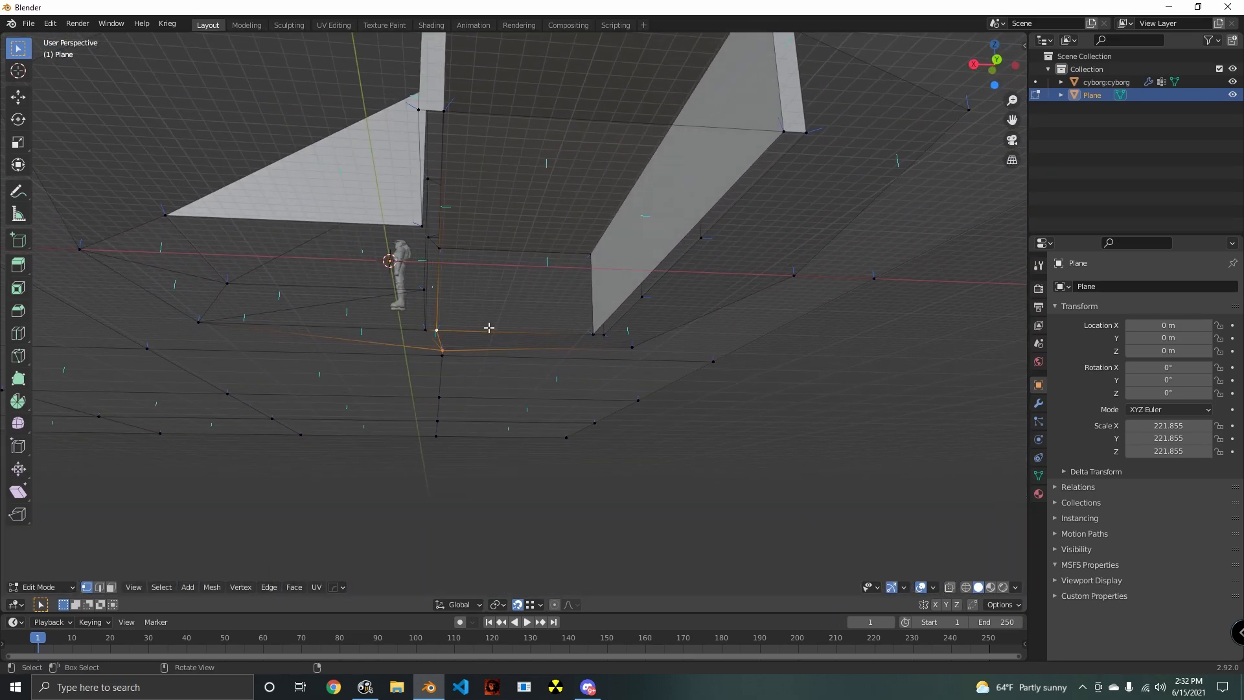
{"action": "middle_click_drag", "start_coordinate": [451, 230], "coordinate": [609, 474]}
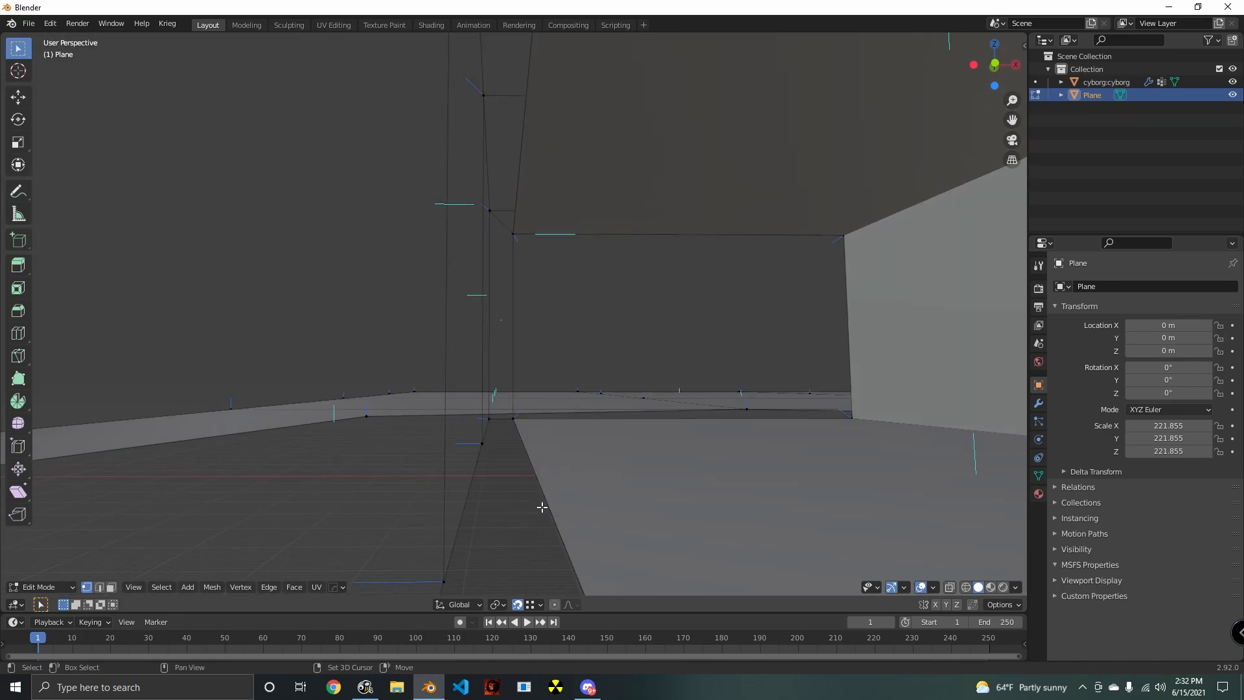
{"action": "middle_click_drag", "start_coordinate": [543, 506], "coordinate": [589, 438], "text": "shift"}
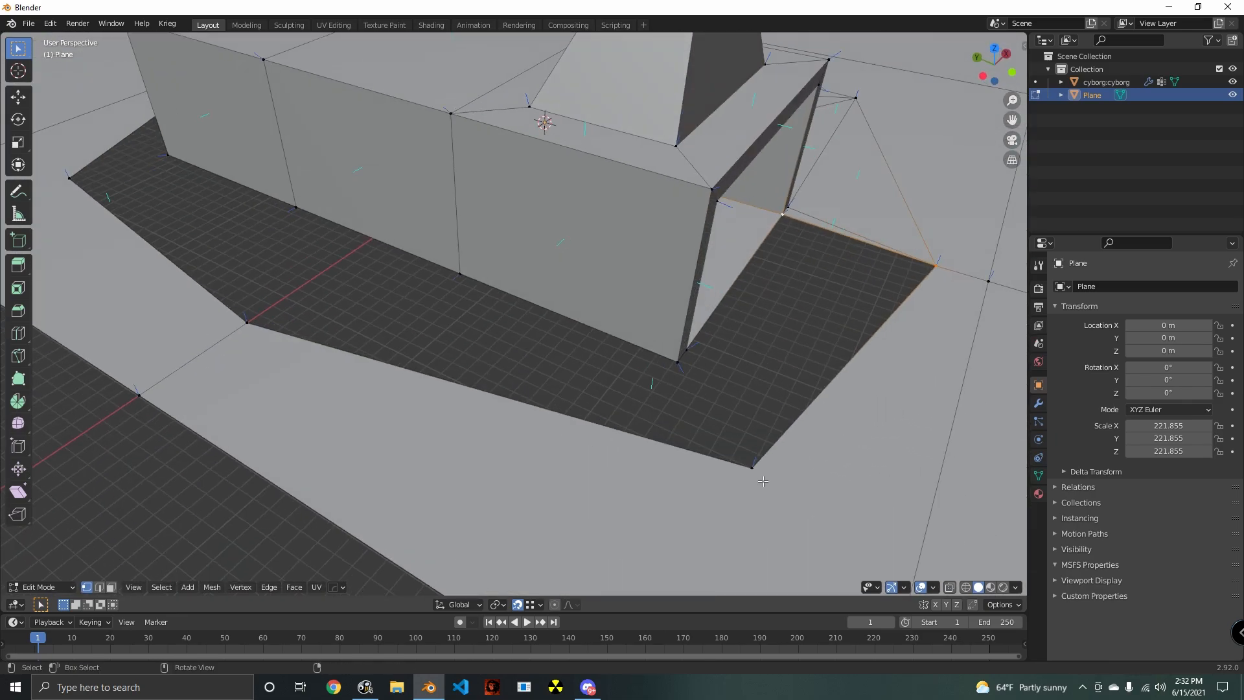
{"action": "middle_click_drag", "start_coordinate": [762, 481], "coordinate": [550, 436]}
{"action": "left_click", "coordinate": [553, 386], "text": "shift"}
{"action": "key", "text": "f"}
{"action": "middle_click_drag", "start_coordinate": [659, 474], "coordinate": [543, 449], "text": "shift"}
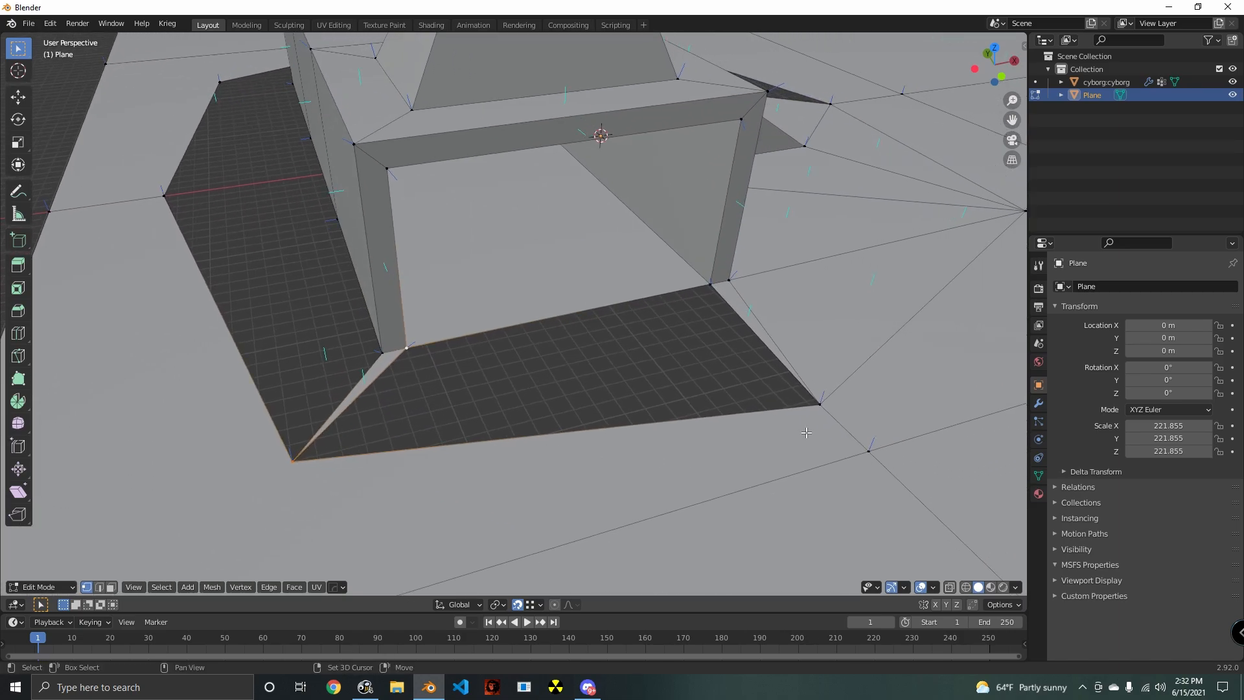
{"action": "key", "text": "f"}
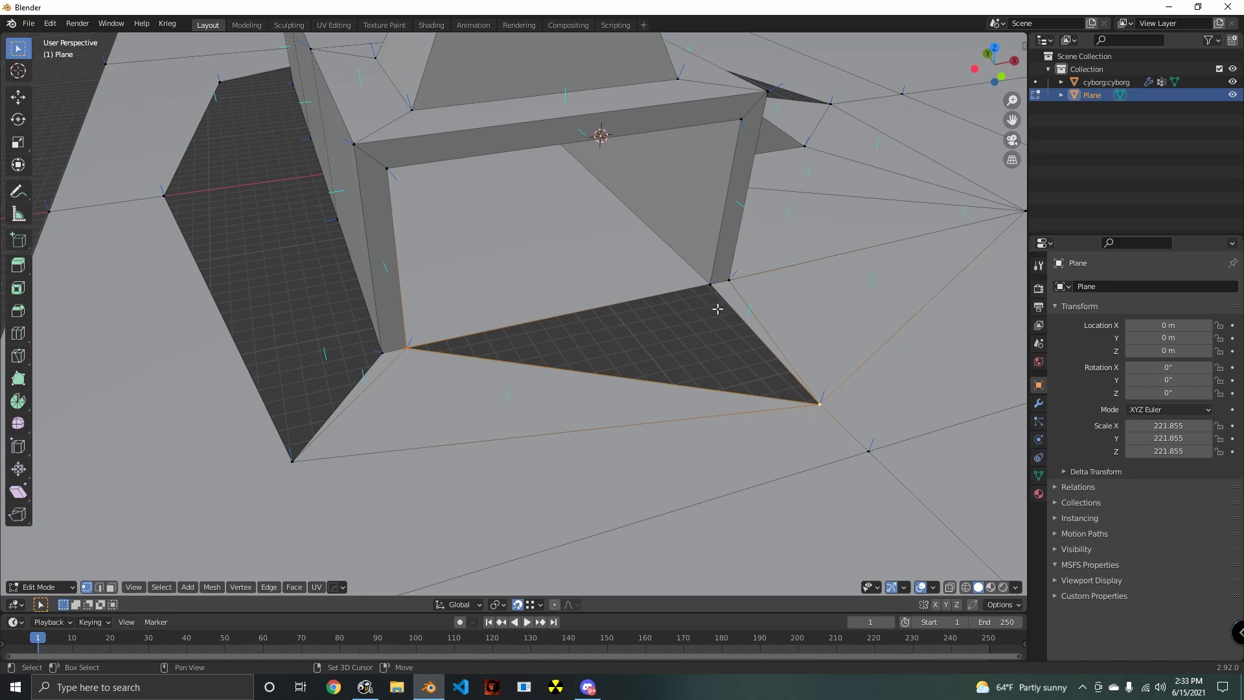
{"action": "key", "text": "f"}
- Fill the gap beside the long rear wall with triangular faces, starting from the tower-end corner and continuing past the wall's first segment
{"action": "middle_click_drag", "start_coordinate": [675, 425], "coordinate": [451, 386]}
{"action": "left_click", "coordinate": [451, 386]}
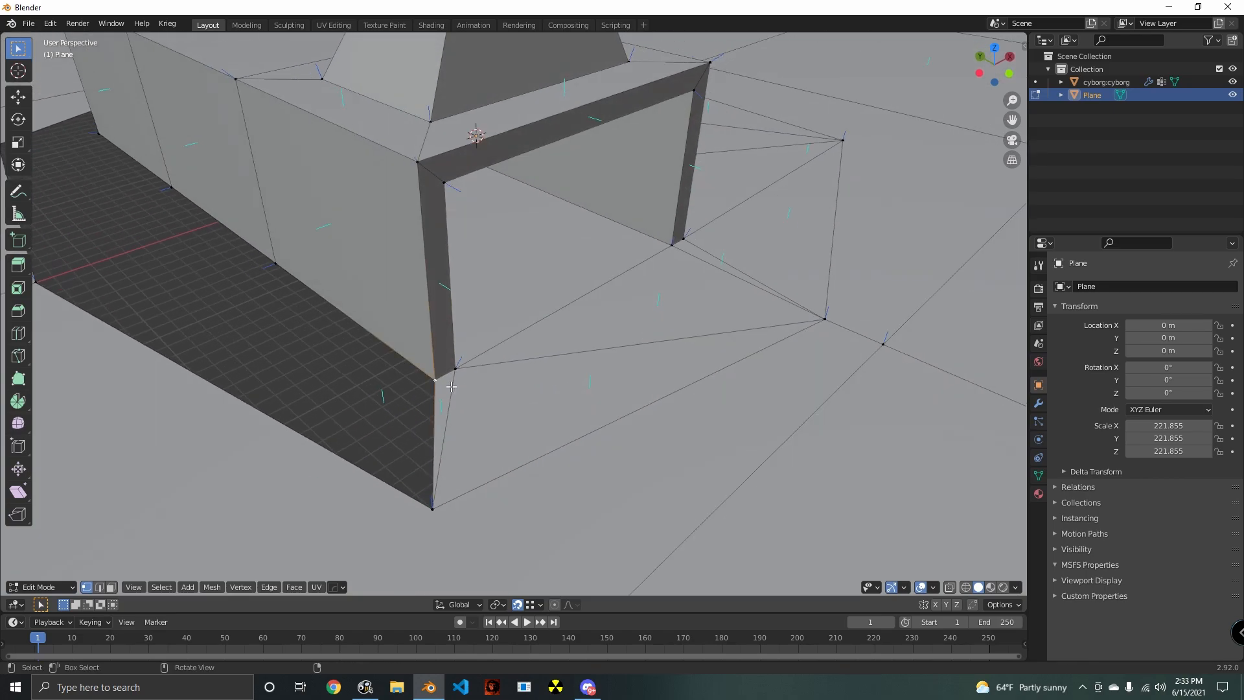
{"action": "middle_click_drag", "start_coordinate": [442, 502], "coordinate": [625, 445]}
{"action": "left_click", "coordinate": [412, 247], "text": "shift"}
{"action": "key", "text": "f"}
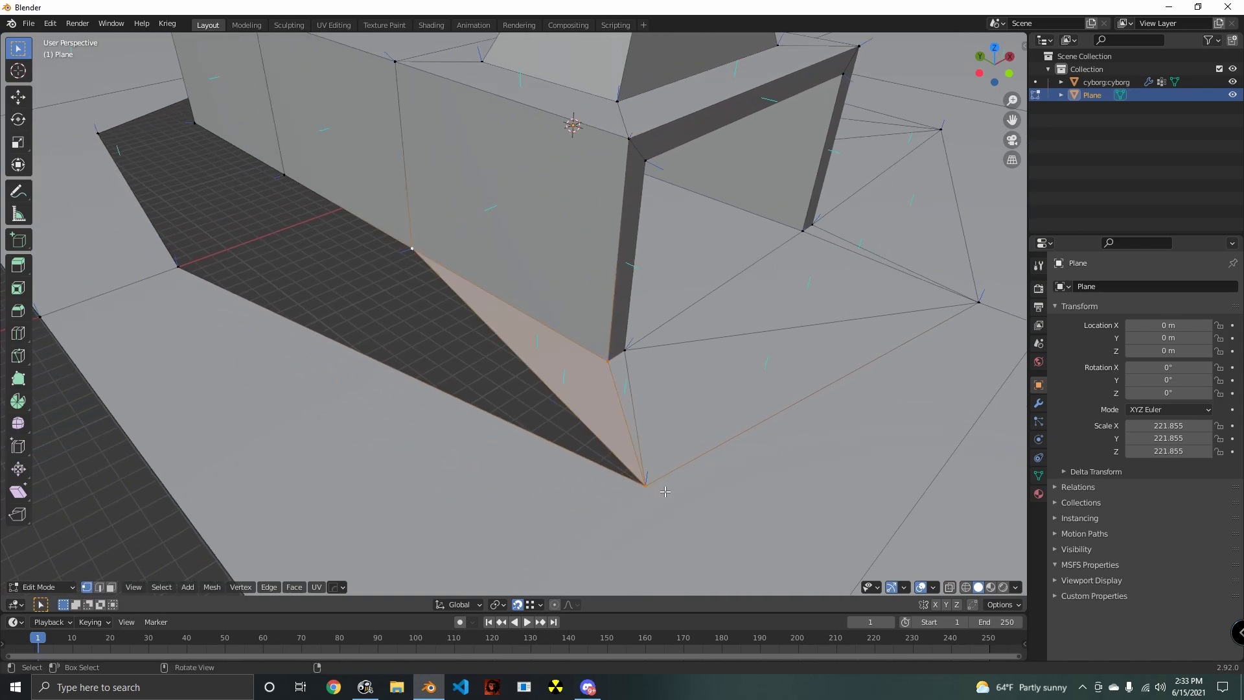
{"action": "left_click", "coordinate": [654, 486], "text": "shift"}
{"action": "left_click", "coordinate": [646, 491]}
{"action": "left_click", "coordinate": [176, 276], "text": "shift"}
{"action": "key", "text": "f"}
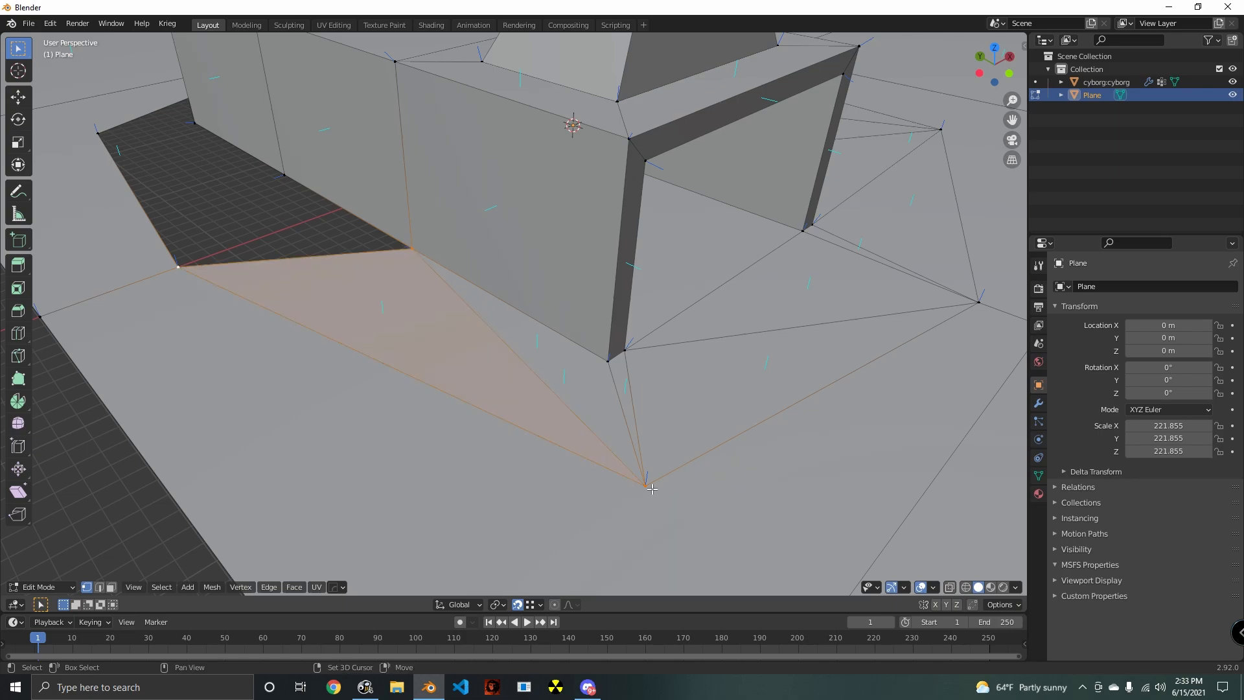
{"action": "left_click", "coordinate": [284, 185], "text": "shift"}
{"action": "key", "text": "f"}
- Fill the remaining gap along the long rear wall up to its far corner with triangular faces
{"action": "left_click", "coordinate": [418, 254], "text": "shift"}
{"action": "middle_click_drag", "start_coordinate": [418, 255], "coordinate": [537, 256]}
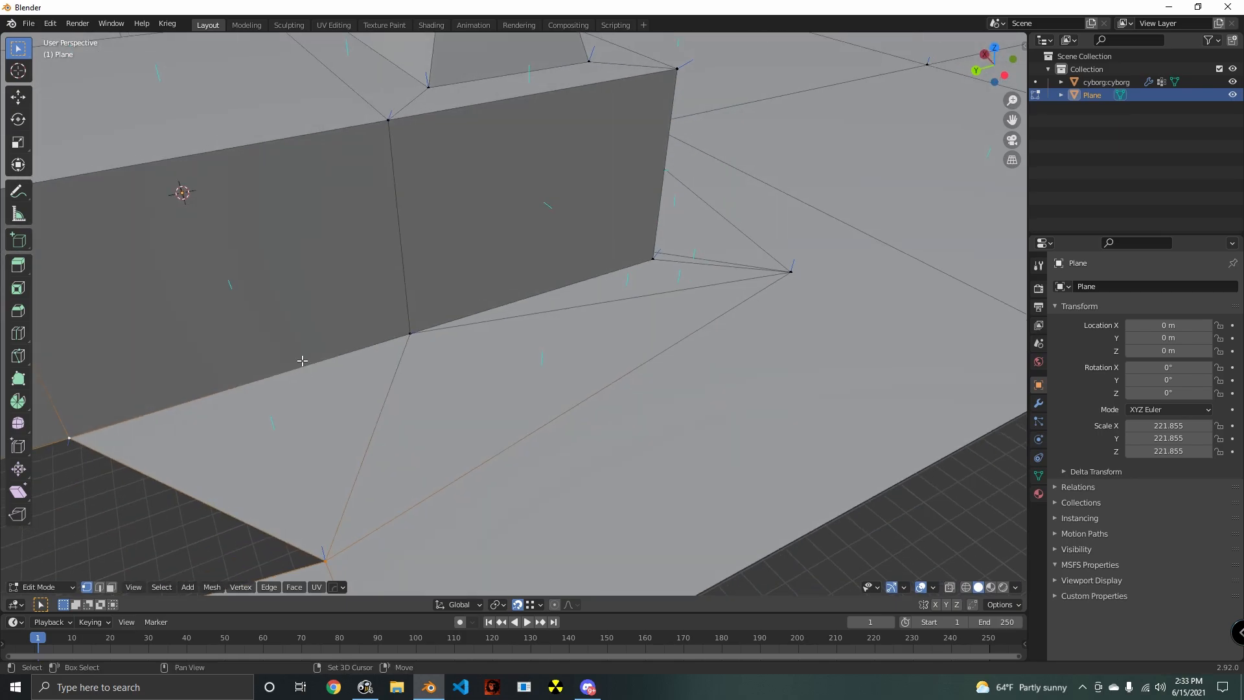
{"action": "middle_click_drag", "start_coordinate": [301, 361], "coordinate": [600, 277], "text": "shift"}
{"action": "left_click", "coordinate": [399, 405], "text": "shift"}
{"action": "middle_click_drag", "start_coordinate": [842, 279], "coordinate": [609, 305], "text": "shift"}
{"action": "left_click", "coordinate": [843, 269], "text": "shift"}
{"action": "key", "text": "f"}
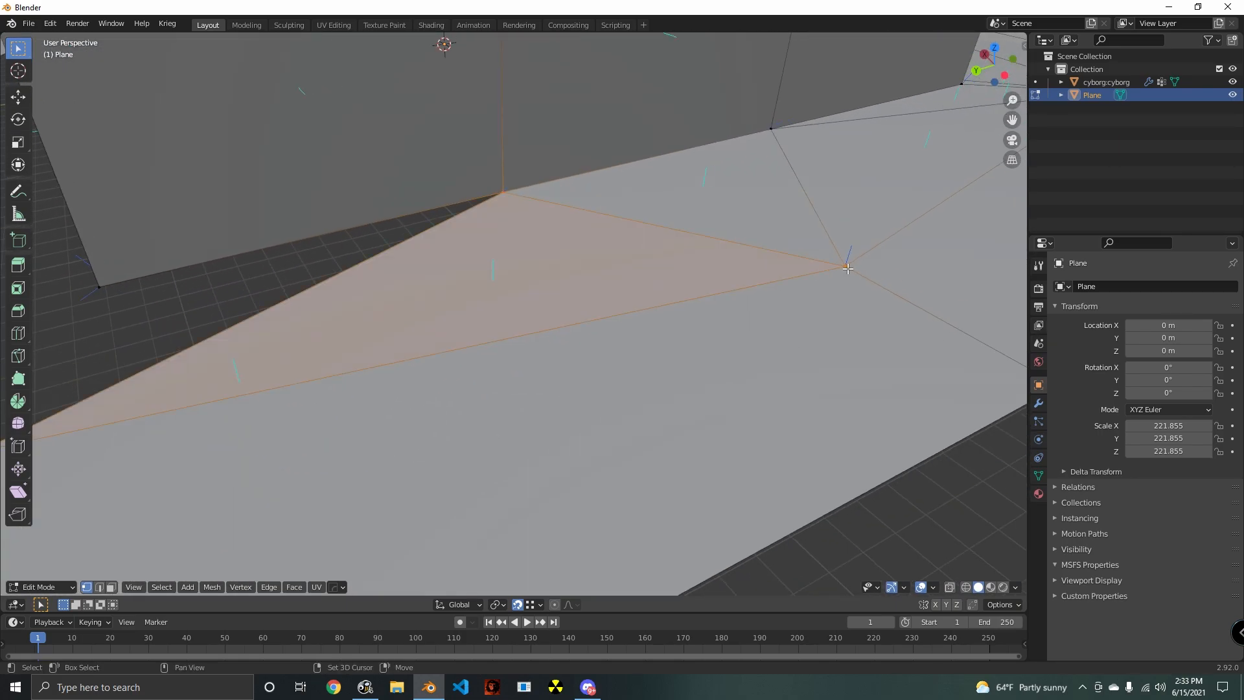
{"action": "left_click", "coordinate": [842, 269], "text": "shift"}
{"action": "middle_click_drag", "start_coordinate": [525, 361], "coordinate": [708, 350], "text": "shift"}
{"action": "left_click", "coordinate": [337, 280], "text": "shift"}
{"action": "key", "text": "f"}
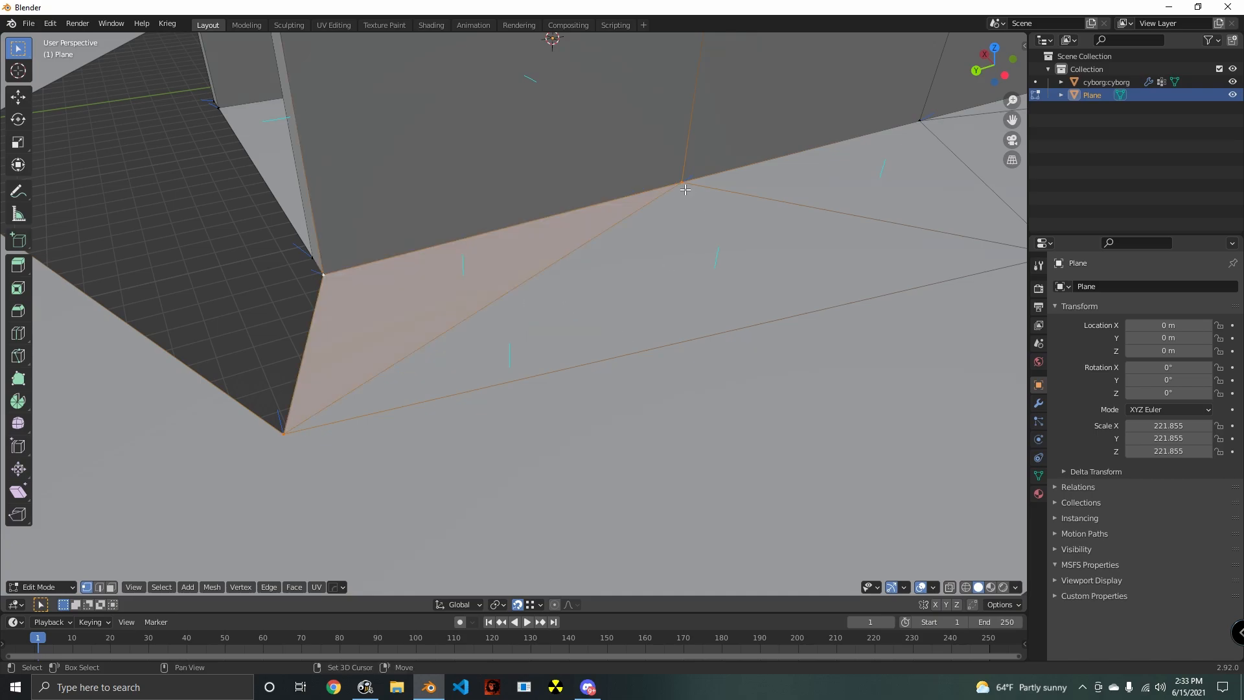
- Fill the ground across the platform's opening opposite the tower with triangular faces from the wall bases to the outline corners
{"action": "left_click", "coordinate": [689, 188], "text": "shift"}
{"action": "middle_click_drag", "start_coordinate": [363, 338], "coordinate": [544, 332], "text": "shift"}
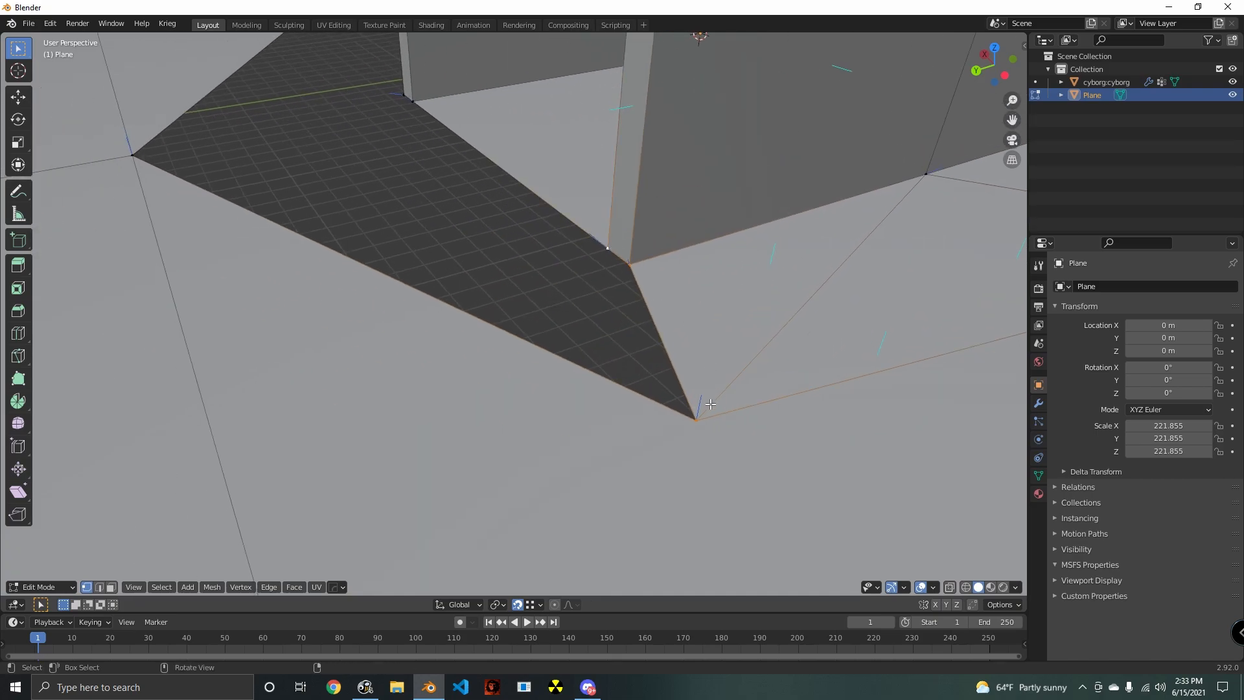
{"action": "key", "text": "f"}
{"action": "middle_click_drag", "start_coordinate": [615, 408], "coordinate": [281, 401]}
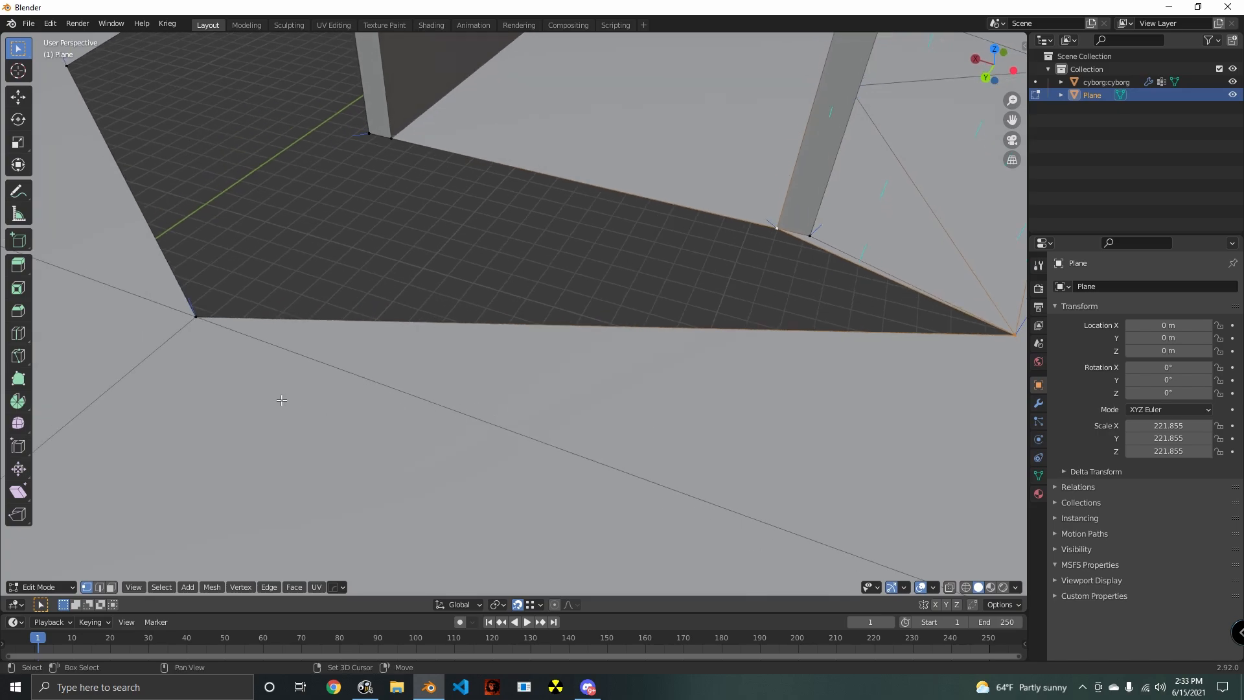
{"action": "left_click", "coordinate": [201, 326], "text": "shift"}
{"action": "middle_click_drag", "start_coordinate": [466, 337], "coordinate": [214, 322], "text": "shift"}
{"action": "key", "text": "f"}
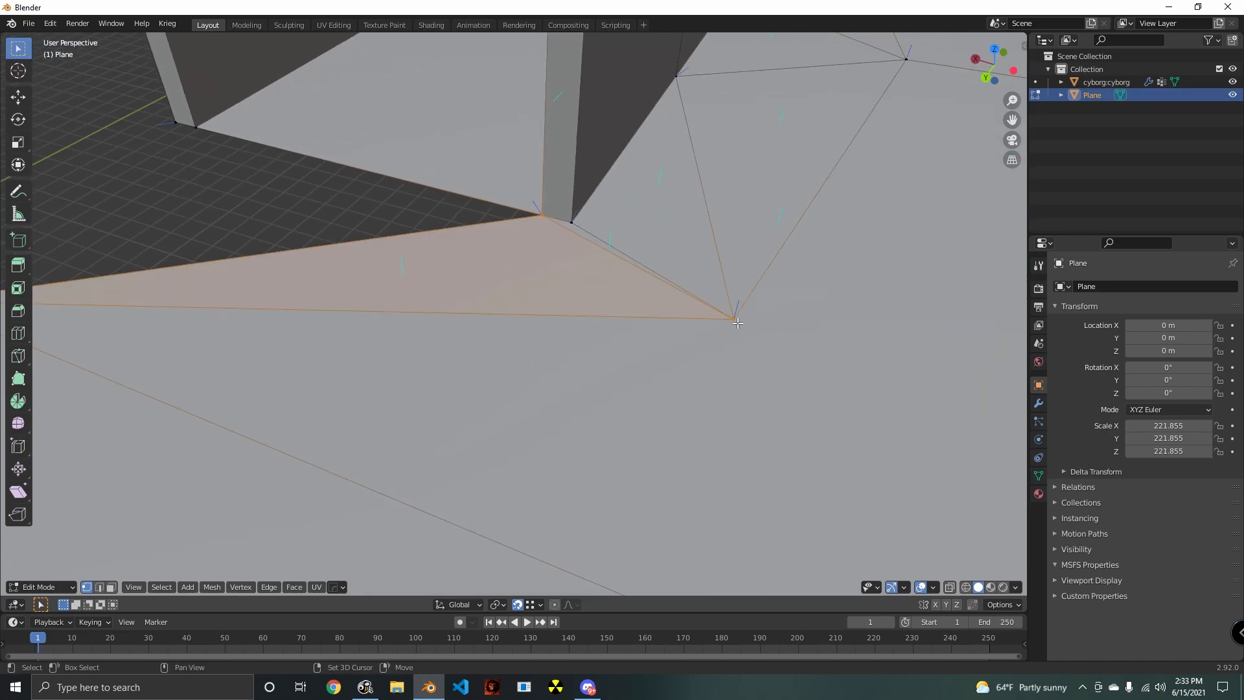
{"action": "left_click", "coordinate": [737, 319], "text": "shift"}
{"action": "middle_click_drag", "start_coordinate": [548, 354], "coordinate": [456, 249], "text": "shift"}
{"action": "left_click", "coordinate": [442, 190], "text": "shift"}
{"action": "key", "text": "f"}
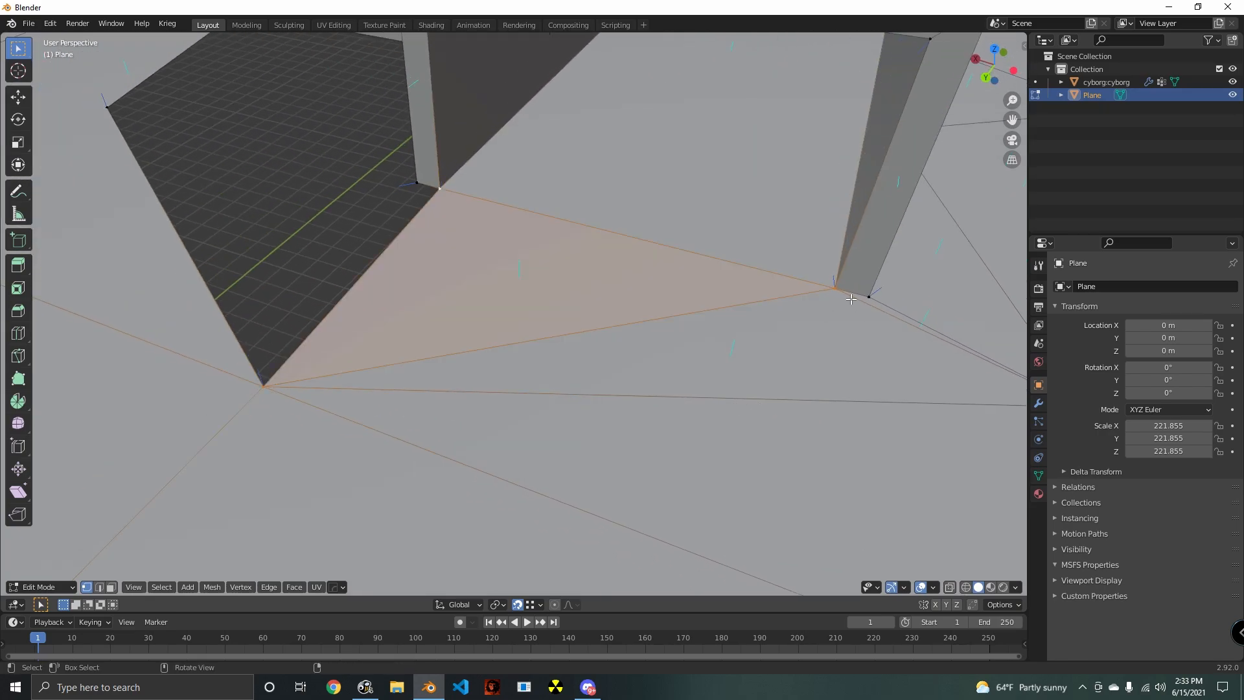
- Fill the gap beside the opening's wall end with triangular faces from the wall base to the outline corner
{"action": "left_click", "coordinate": [413, 189], "text": "shift"}
{"action": "key", "text": "f"}
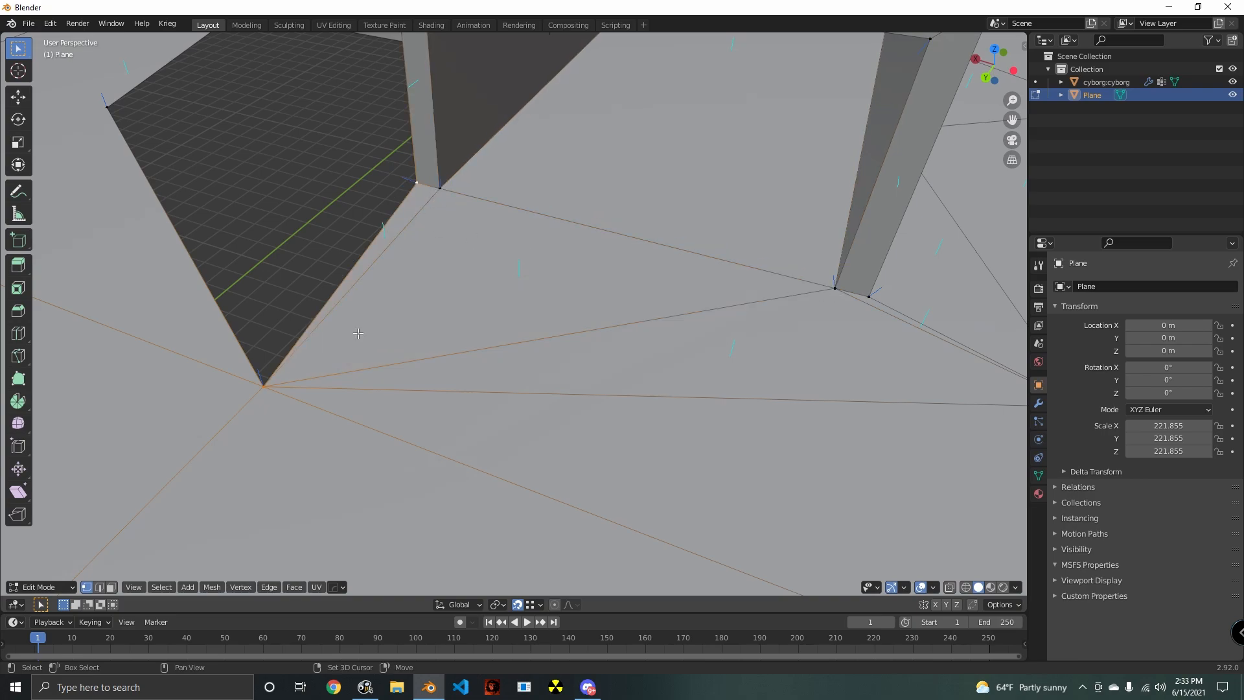
{"action": "middle_click_drag", "start_coordinate": [357, 334], "coordinate": [530, 184], "text": "shift"}
{"action": "left_click", "coordinate": [273, 139], "text": "shift"}
{"action": "key", "text": "f"}
{"action": "left_click", "coordinate": [532, 433], "text": "shift"}
{"action": "left_click", "coordinate": [632, 288], "text": "shift"}
{"action": "key", "text": "f"}
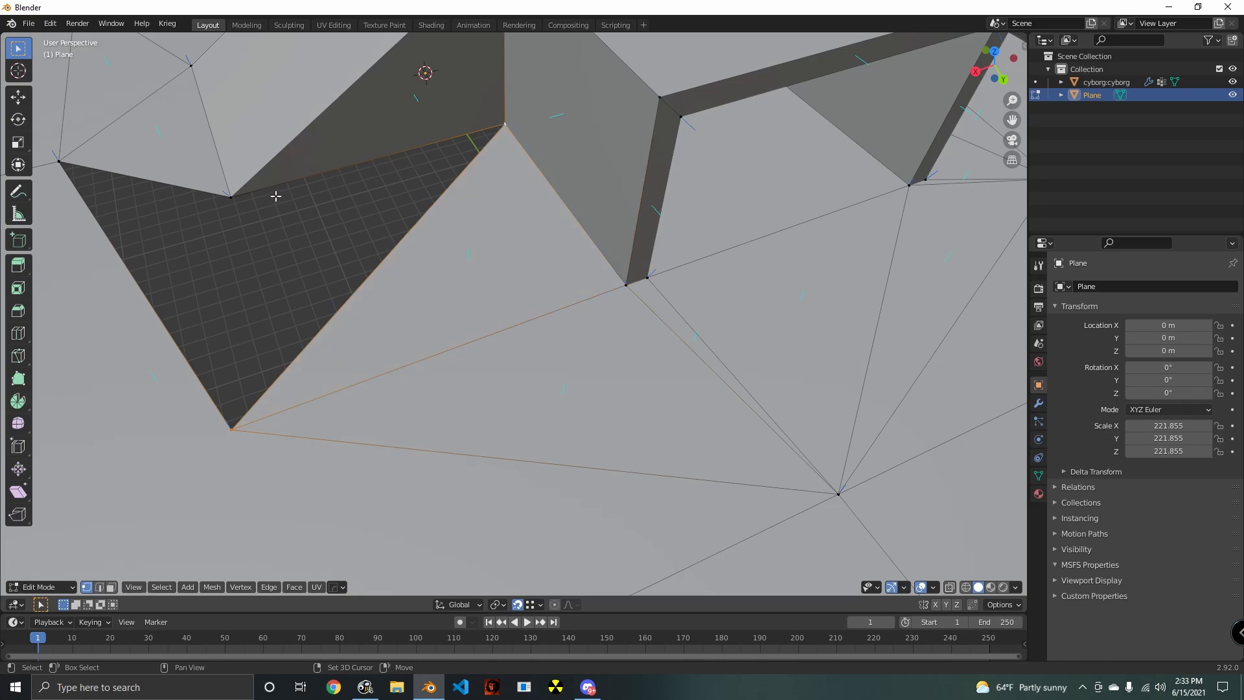
- Close the last gap beside the ramp with triangular faces between the ramp base and the outline corners
{"action": "left_click", "coordinate": [251, 200], "text": "shift"}
{"action": "key", "text": "f"}
{"action": "left_click", "coordinate": [73, 172], "text": "shift"}
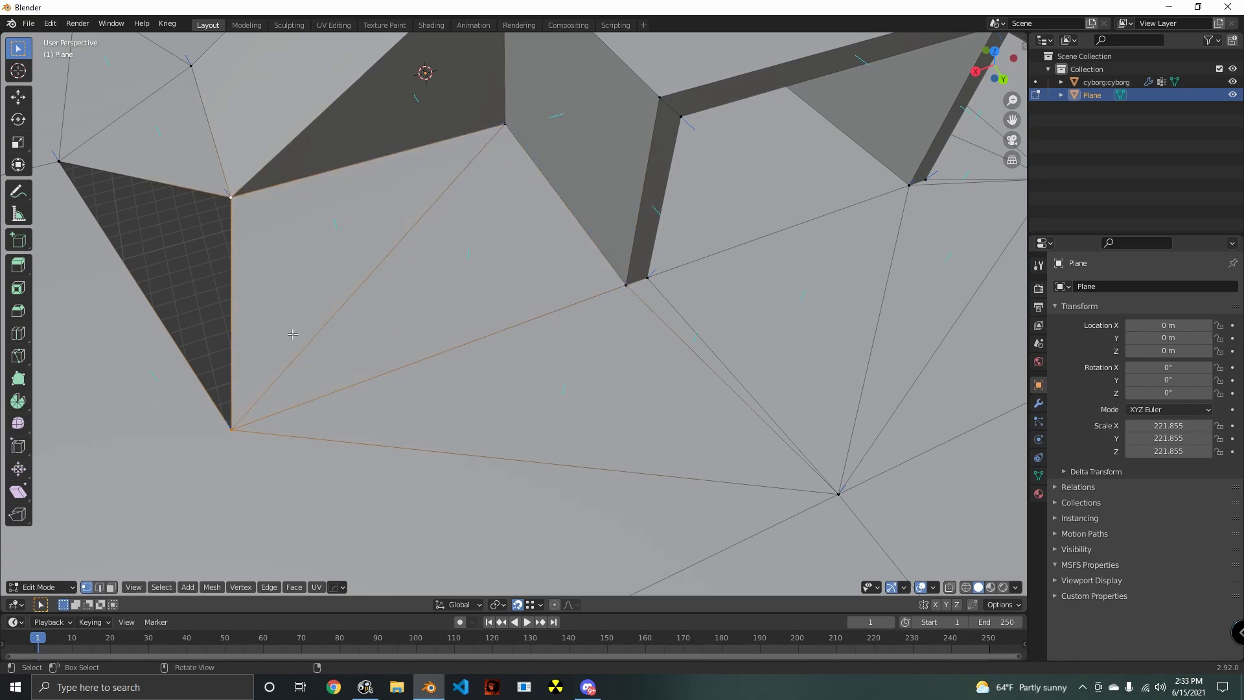
{"action": "key", "text": "f"}
{"action": "left_click", "coordinate": [297, 334]}
{"action": "scroll", "coordinate": [311, 341], "scroll_direction": "down", "scroll_amount": 6}
{"action": "middle_click_drag", "start_coordinate": [386, 405], "coordinate": [584, 362]}
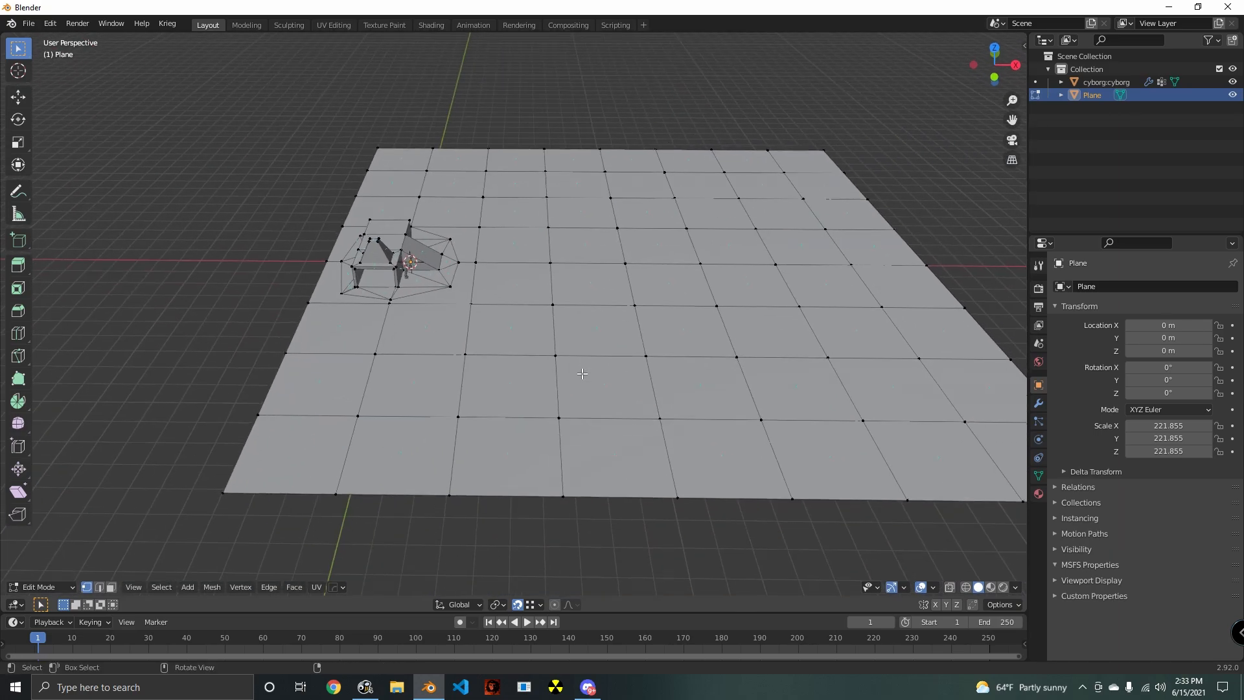
- Try to knife-cut a curved line across the ground plane around the building in top view
{"action": "key", "text": "KP_7"}
{"action": "scroll", "coordinate": [544, 377], "scroll_direction": "down", "scroll_amount": 3}
{"action": "key", "text": "k"}
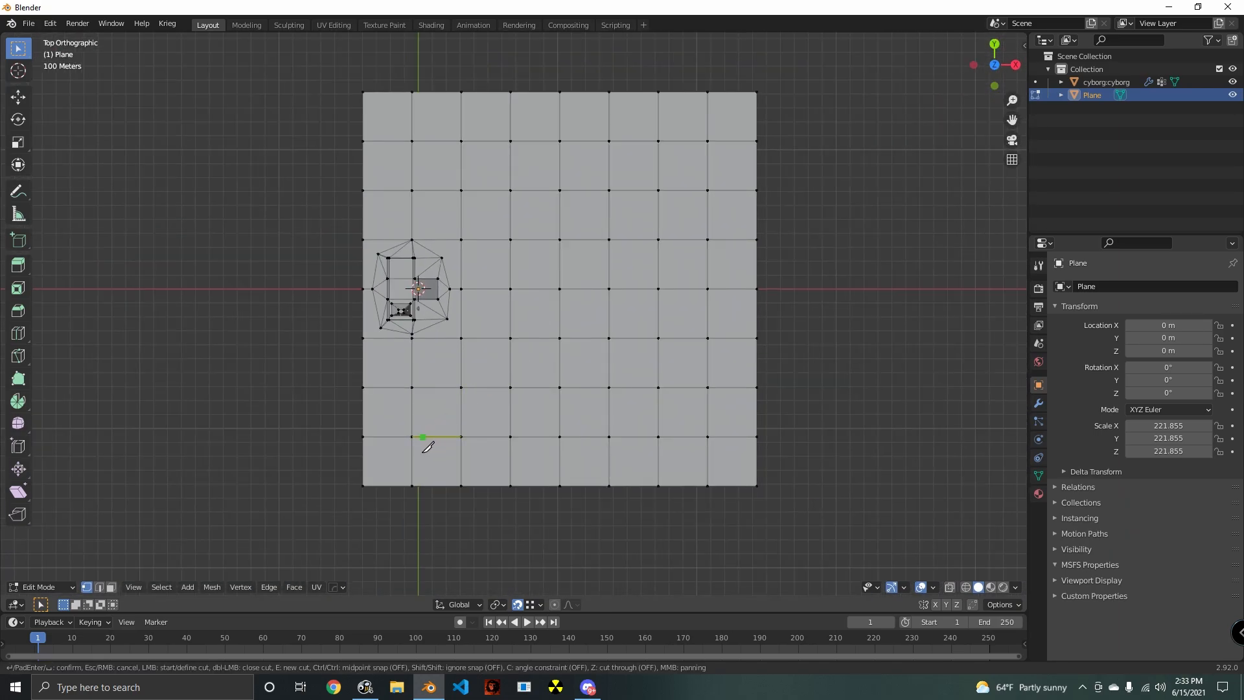
{"action": "left_click", "coordinate": [401, 462]}
{"action": "left_click", "coordinate": [486, 360]}
{"action": "left_click", "coordinate": [400, 96]}
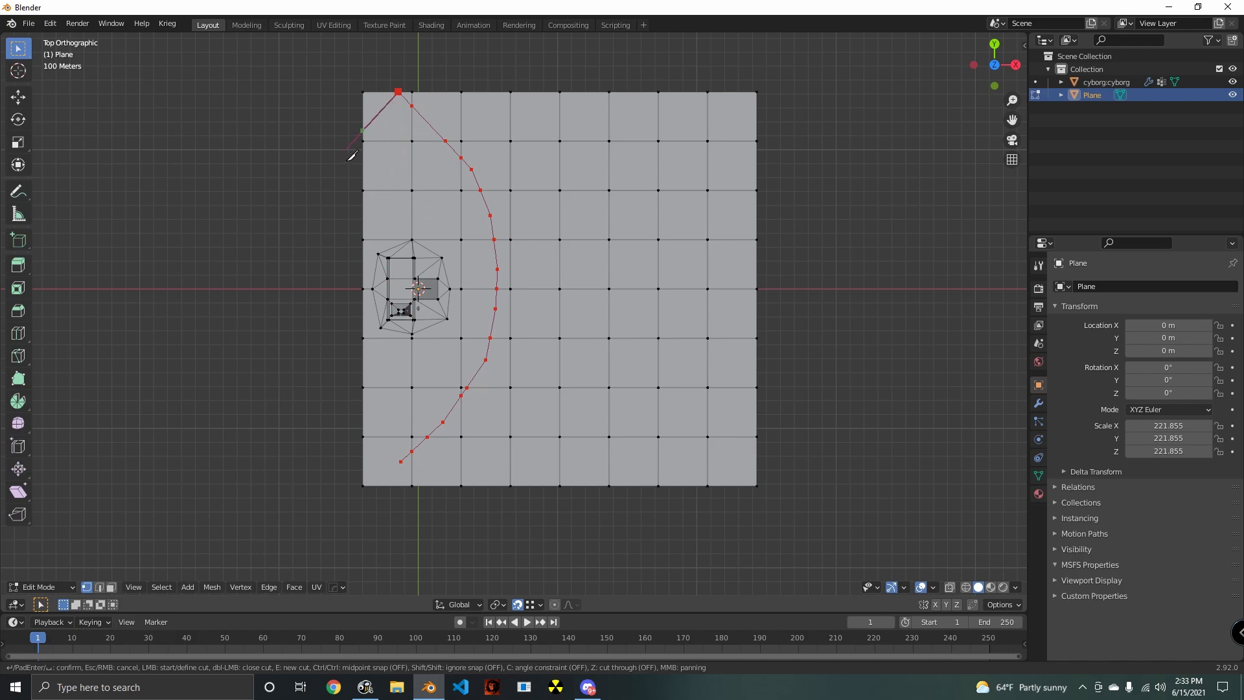
{"action": "key", "text": "Return"}
{"action": "middle_click_drag", "start_coordinate": [353, 153], "coordinate": [485, 432]}
{"action": "key", "text": "ctrl+z"}
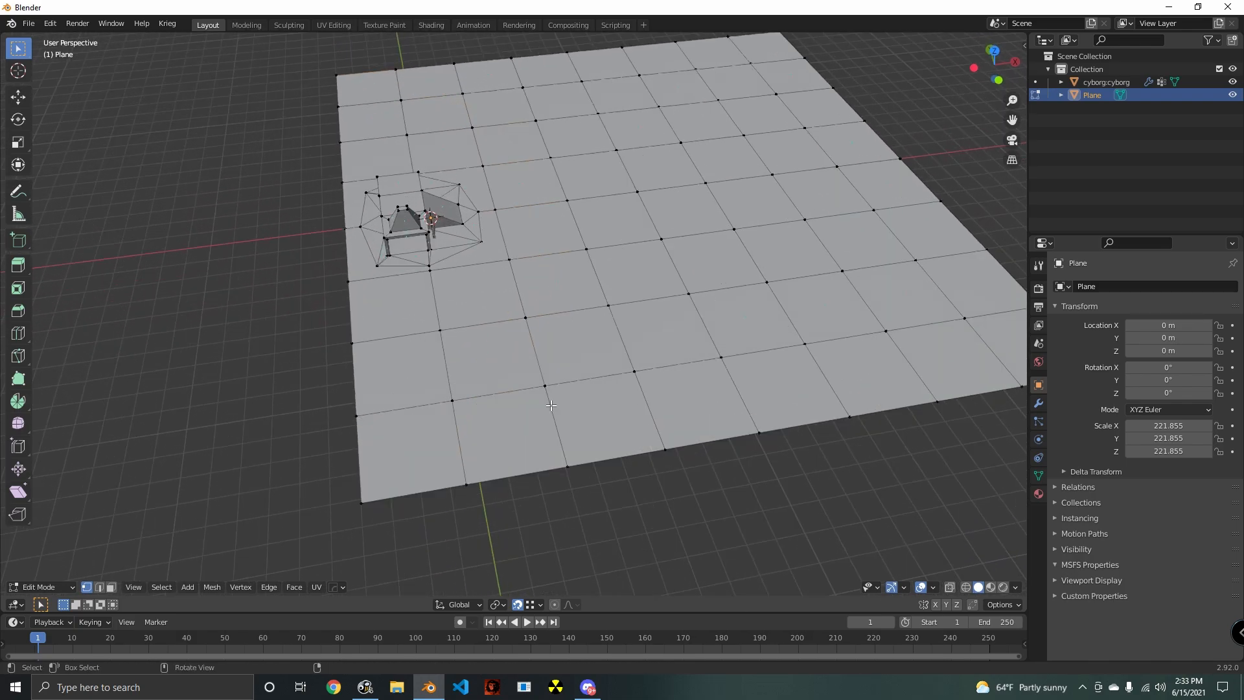
- Knife-cut a winding line from inside the ground plane, around the building, to the plane's corner on the building's side
{"action": "key", "text": "KP_7"}
{"action": "scroll", "coordinate": [547, 411], "scroll_direction": "down", "scroll_amount": 1}
{"action": "key", "text": "k"}
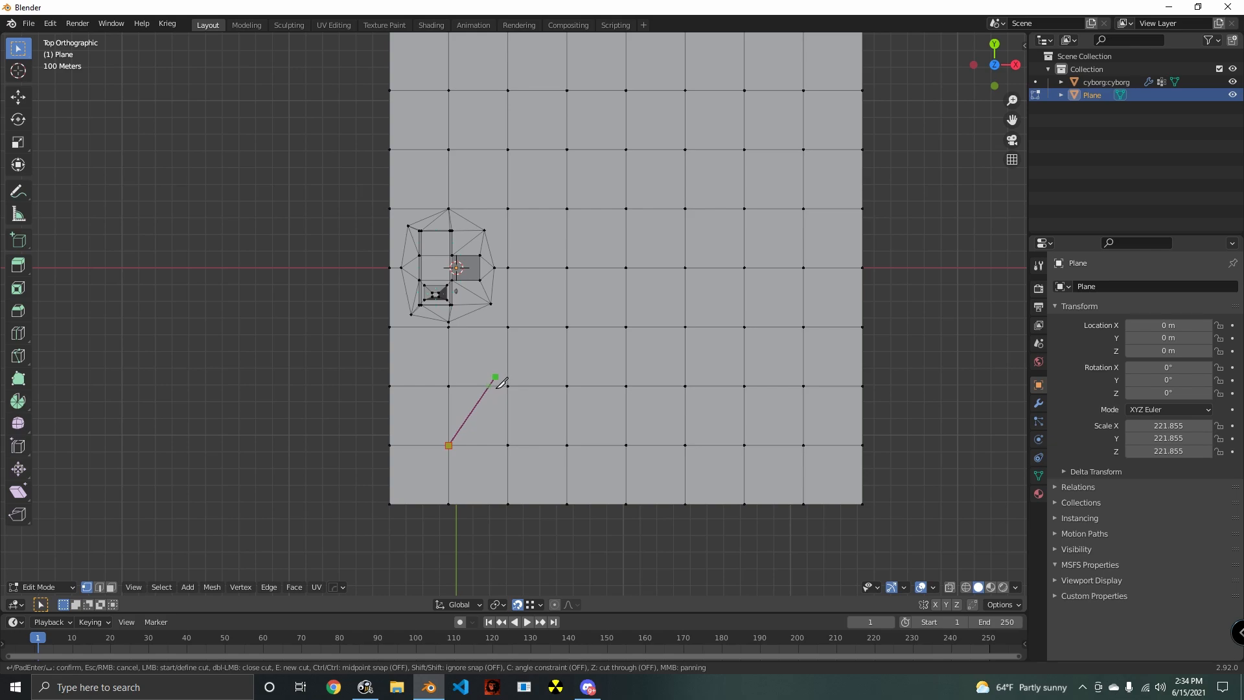
{"action": "key", "text": "Escape"}
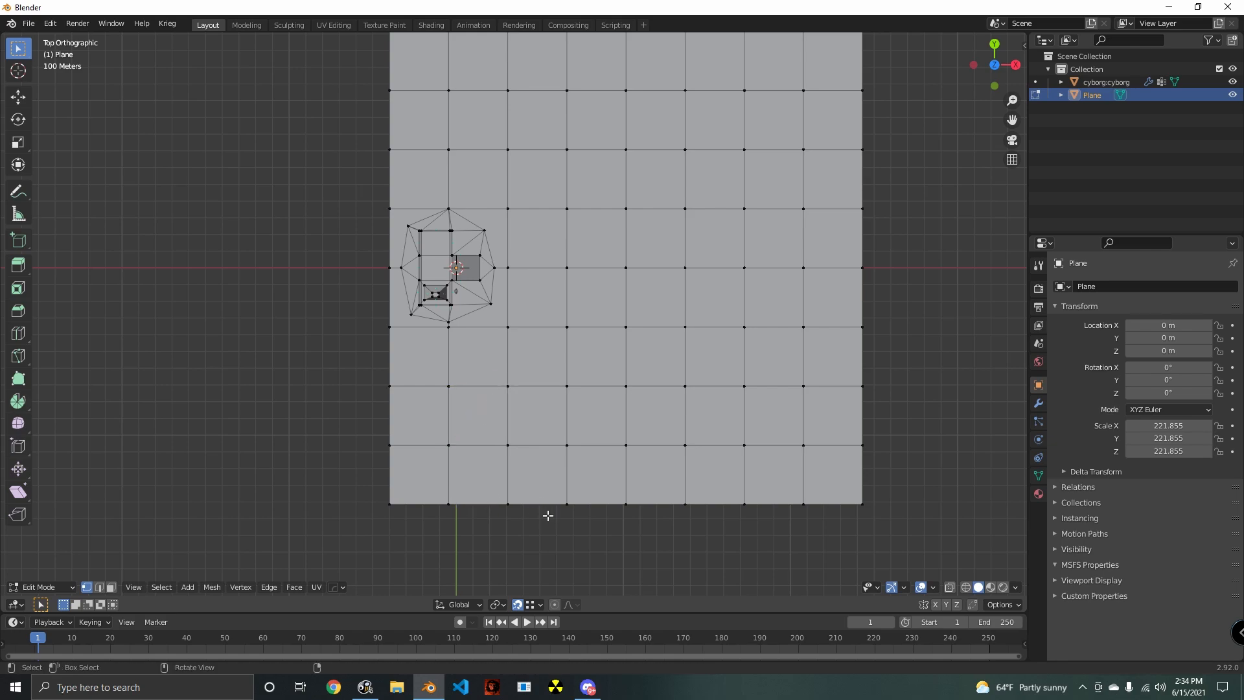
{"action": "key", "text": "k"}
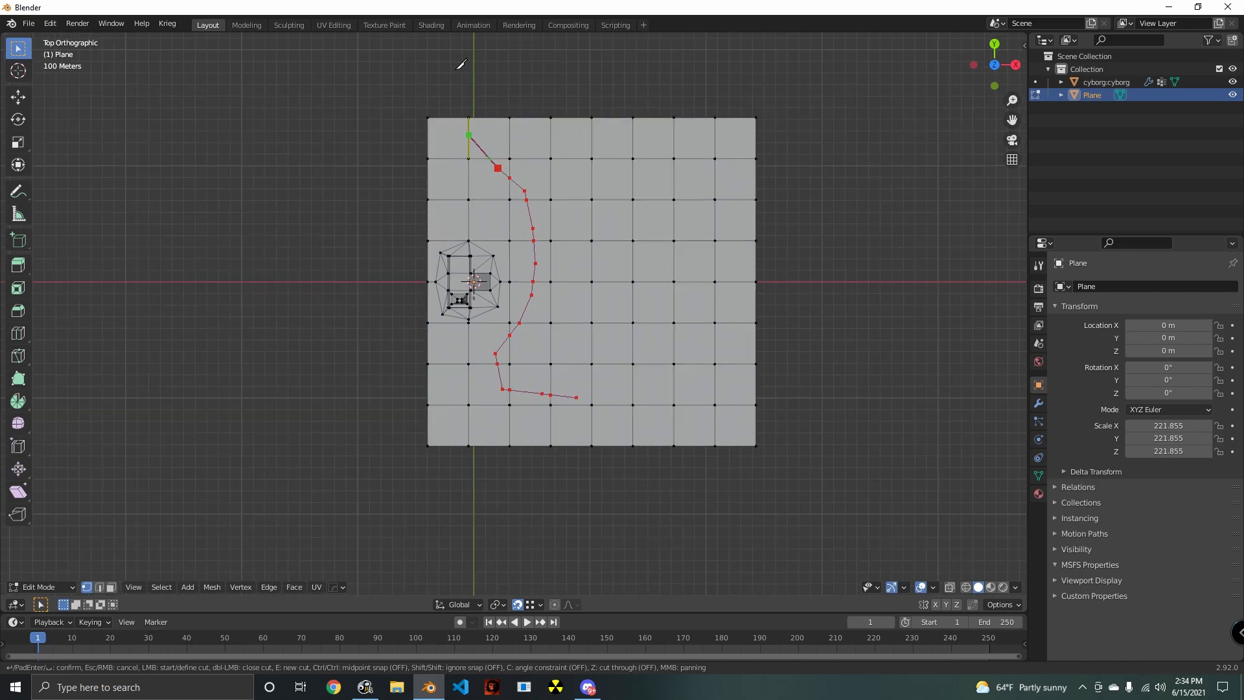
{"action": "scroll", "coordinate": [471, 107], "scroll_direction": "down", "scroll_amount": 1}
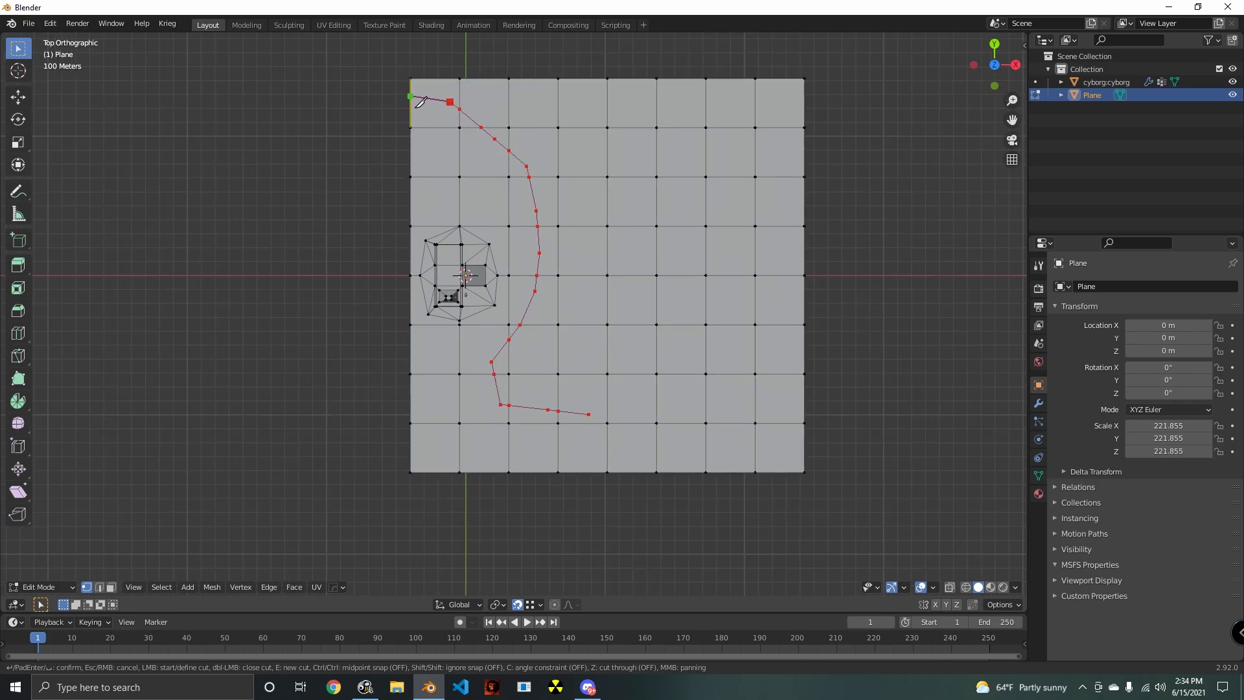
{"action": "left_click", "coordinate": [415, 83]}
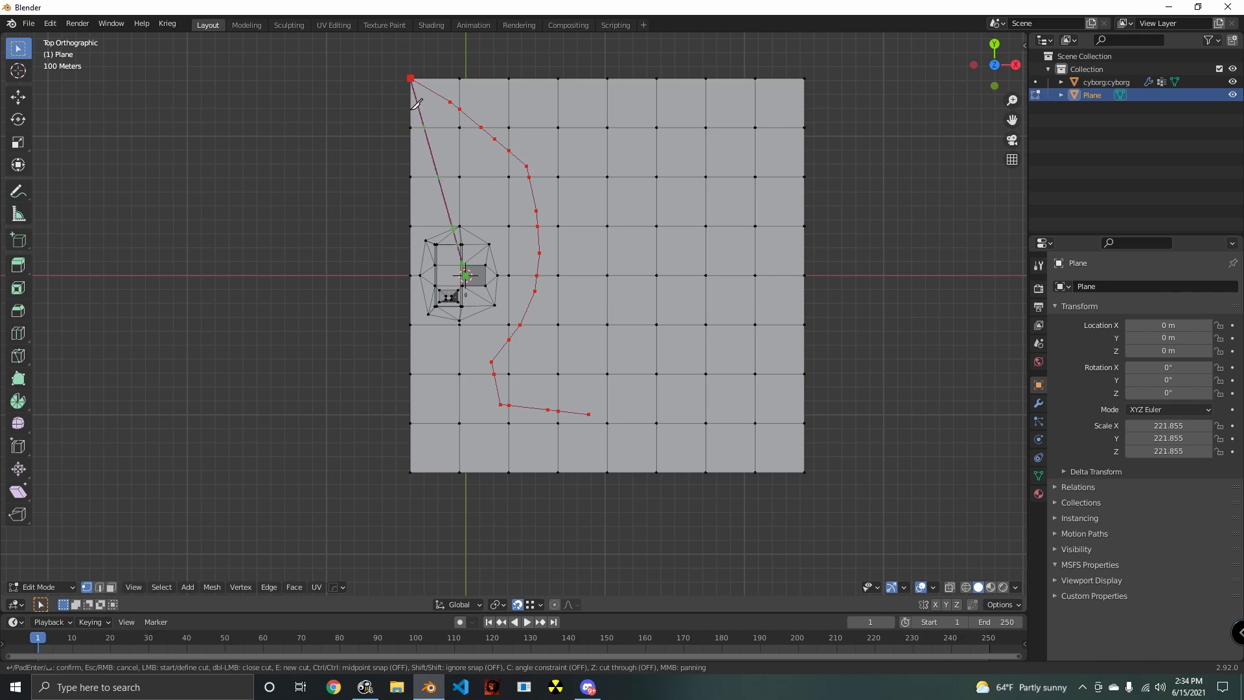
{"action": "key", "text": "Return"}
- Examine the winding cut line on the ground plane from several angles
{"action": "middle_click_drag", "start_coordinate": [415, 107], "coordinate": [309, 40]}
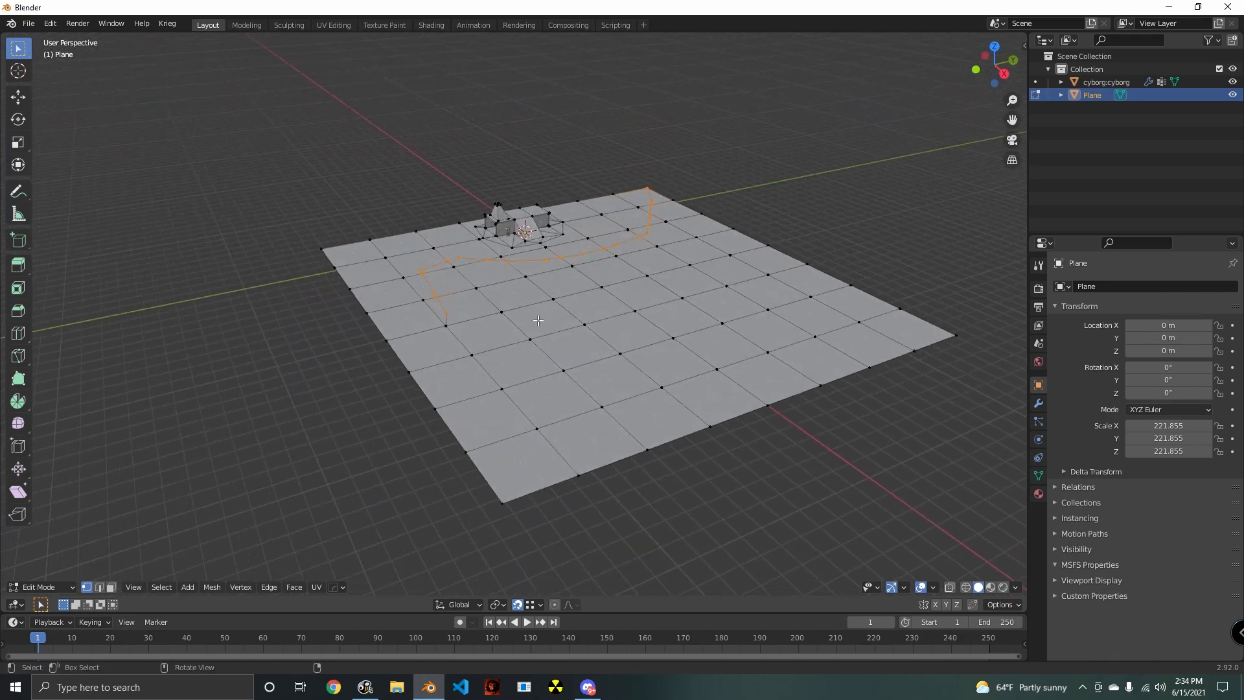
{"action": "scroll", "coordinate": [454, 347], "scroll_direction": "up", "scroll_amount": 3}
{"action": "middle_click_drag", "start_coordinate": [457, 348], "coordinate": [519, 408]}
{"action": "scroll", "coordinate": [431, 334], "scroll_direction": "down", "scroll_amount": 4}
{"action": "scroll", "coordinate": [519, 408], "scroll_direction": "up", "scroll_amount": 3}
{"action": "middle_click_drag", "start_coordinate": [706, 421], "coordinate": [826, 428]}
{"action": "scroll", "coordinate": [590, 389], "scroll_direction": "down", "scroll_amount": 3}
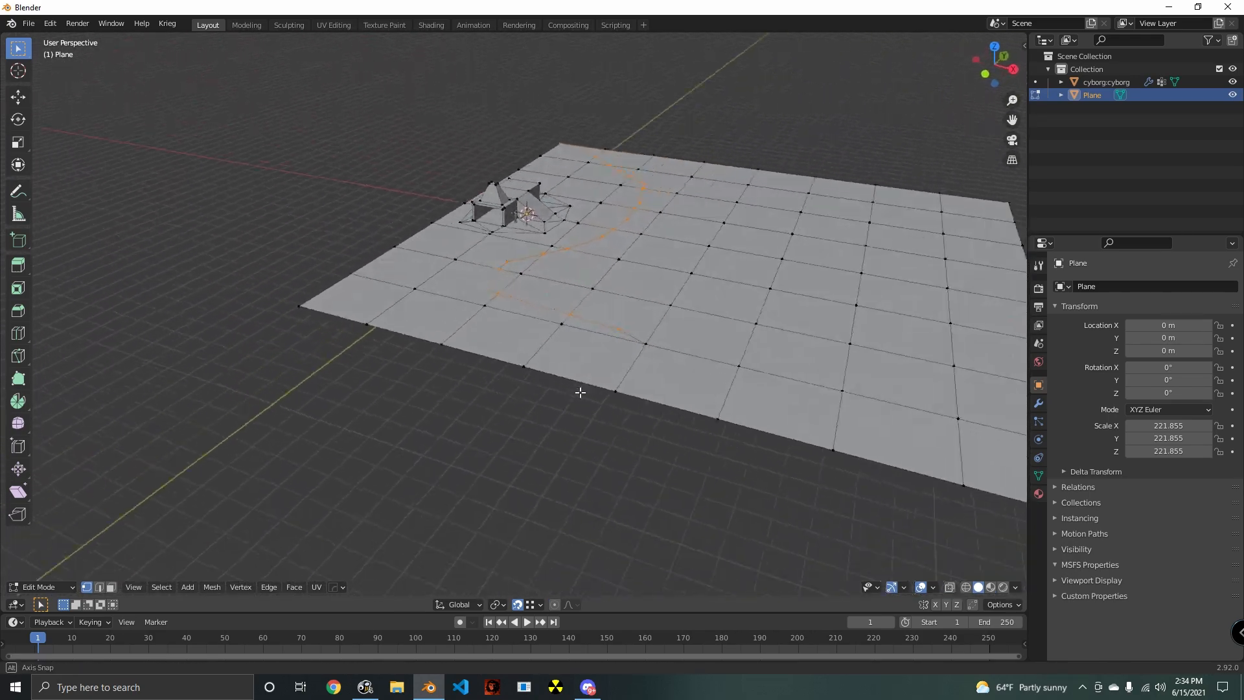
{"action": "scroll", "coordinate": [544, 425], "scroll_direction": "up", "scroll_amount": 3}
{"action": "middle_click_drag", "start_coordinate": [581, 391], "coordinate": [529, 434], "text": "shift"}
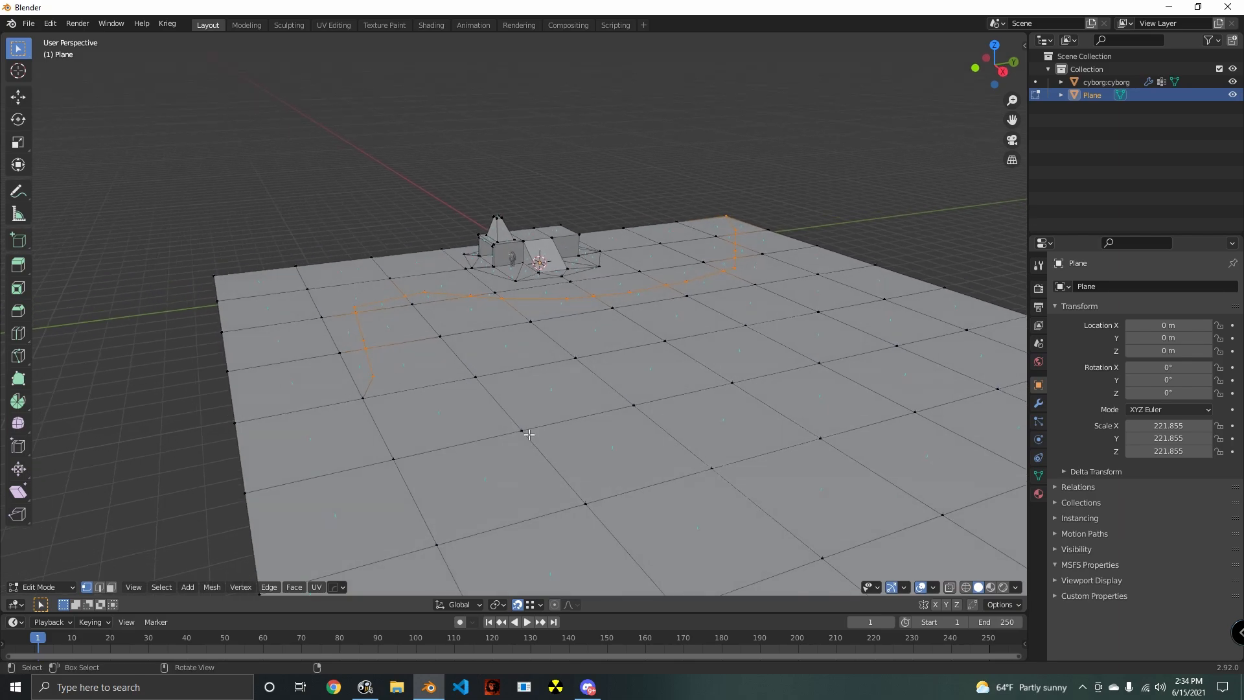
- Rip the ground apart along the cut line and select the faces on the side away from the building
{"action": "key", "text": "g"}
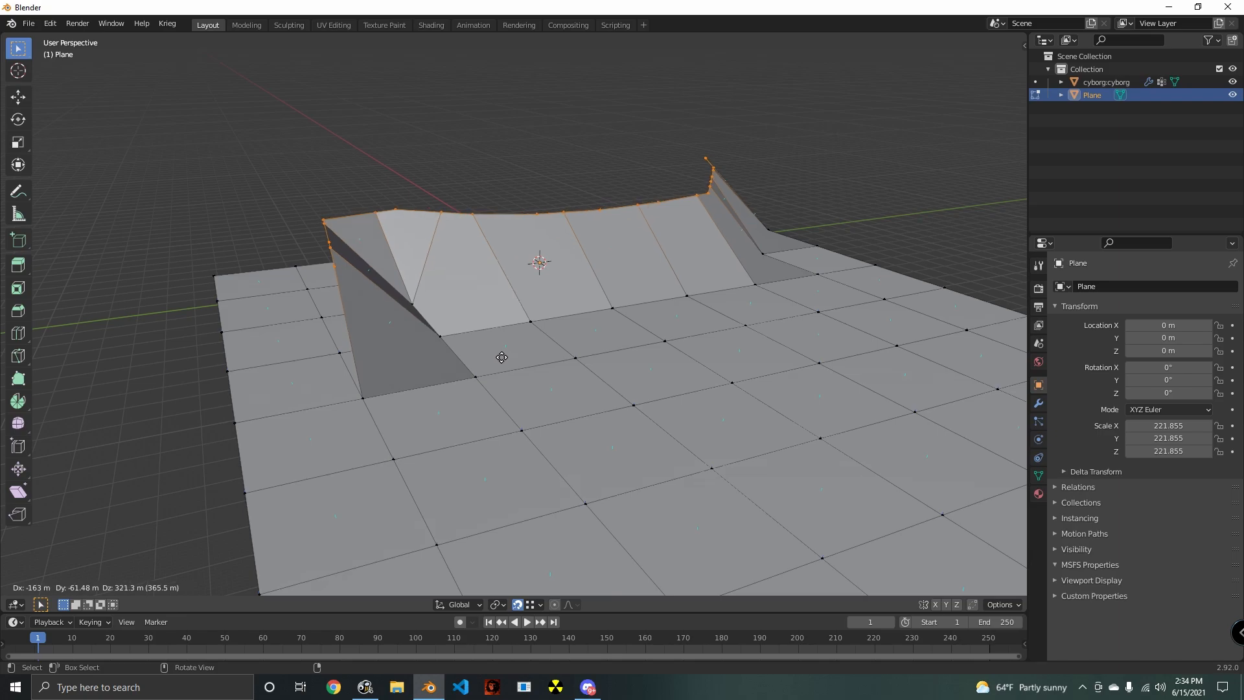
{"action": "key", "text": "Escape"}
{"action": "middle_click_drag", "start_coordinate": [456, 486], "coordinate": [357, 585]}
{"action": "key", "text": "c"}
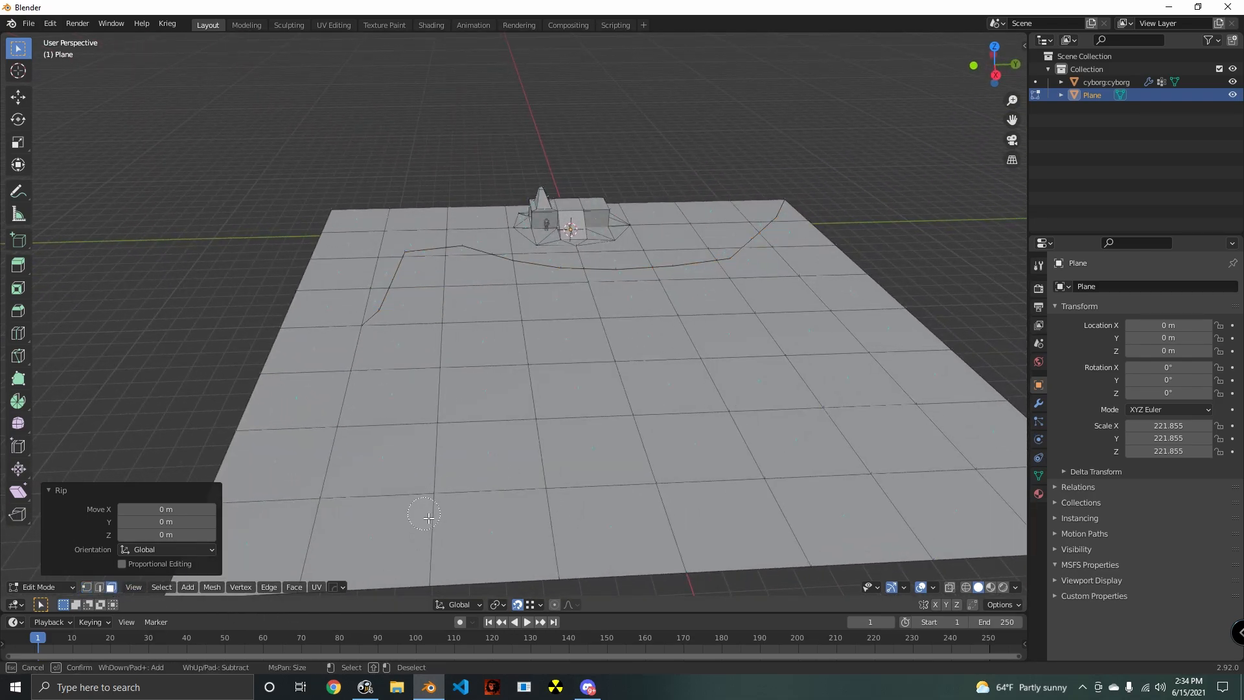
{"action": "mouse_move", "coordinate": [430, 518]}
{"action": "left_mouse_down"}
{"action": "mouse_move", "coordinate": [446, 295]}
{"action": "mouse_move", "coordinate": [641, 311]}
{"action": "mouse_move", "coordinate": [725, 492]}
{"action": "mouse_move", "coordinate": [947, 444]}
{"action": "mouse_move", "coordinate": [736, 347]}
{"action": "mouse_move", "coordinate": [723, 304]}
{"action": "left_mouse_up"}
{"action": "mouse_move", "coordinate": [633, 304]}
{"action": "left_mouse_down"}
{"action": "mouse_move", "coordinate": [803, 245]}
{"action": "mouse_move", "coordinate": [874, 329]}
{"action": "left_mouse_up"}
{"action": "key", "text": "Escape"}
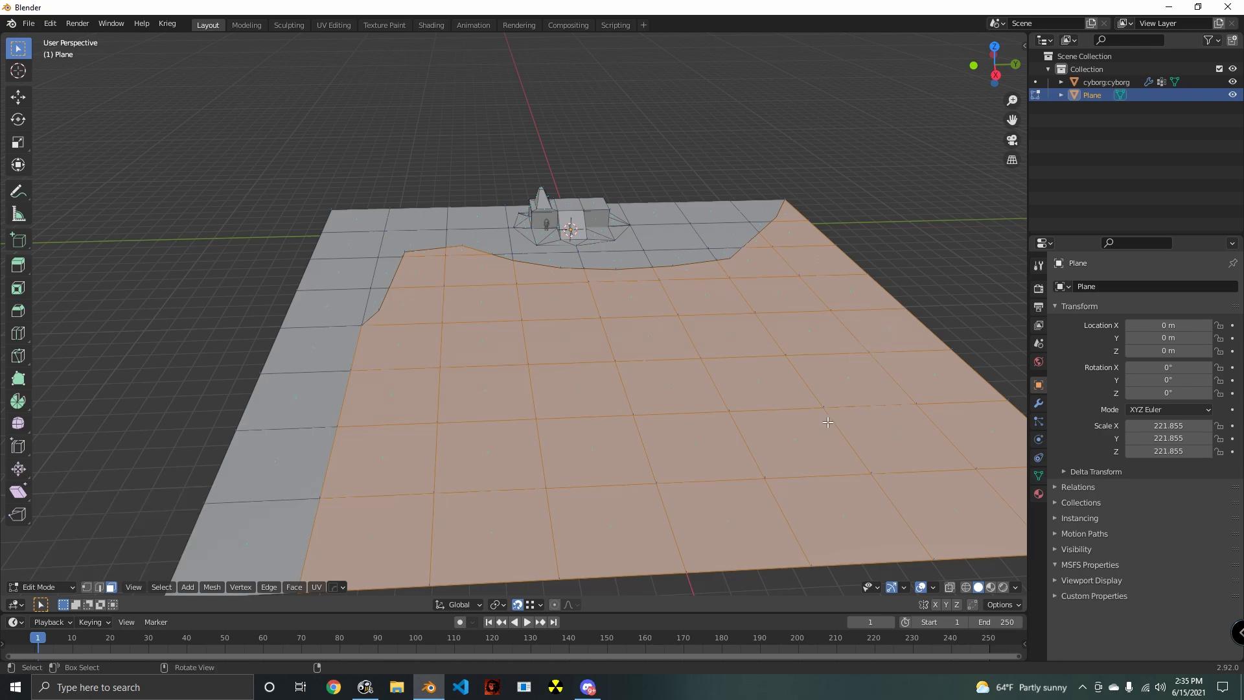
- Add the strip of faces along the plane's outer edge, beyond the end of the cut, to the selection
{"action": "middle_click_drag", "start_coordinate": [824, 416], "coordinate": [892, 409]}
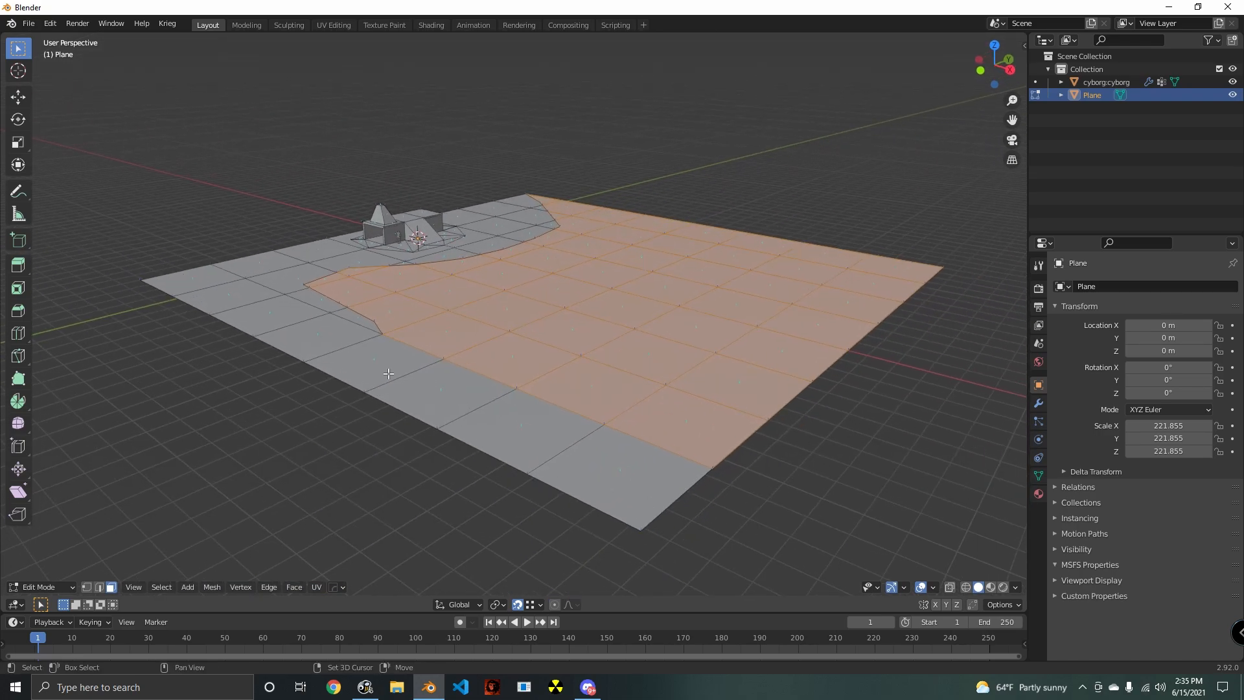
{"action": "left_click", "coordinate": [408, 379], "text": "shift"}
{"action": "left_click", "coordinate": [437, 408], "text": "shift"}
{"action": "left_click", "coordinate": [561, 446], "text": "shift"}
{"action": "left_click", "coordinate": [687, 500], "text": "shift"}
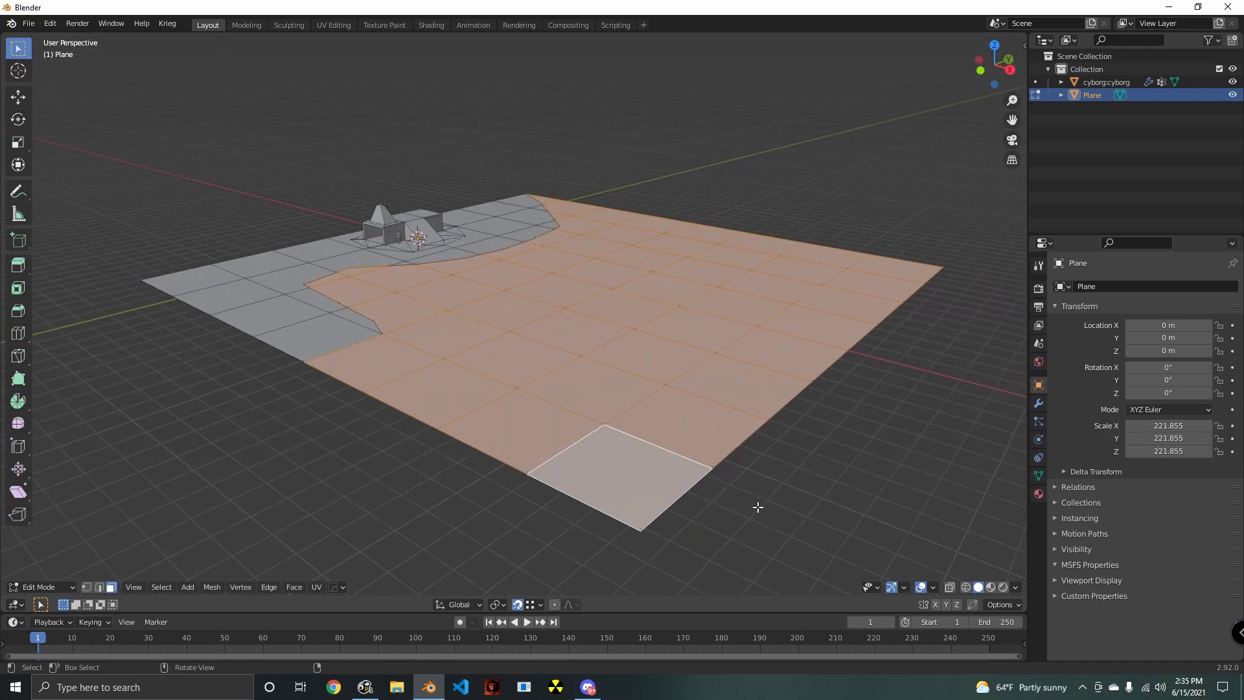
{"action": "key", "text": "g"}
{"action": "key", "text": "z"}
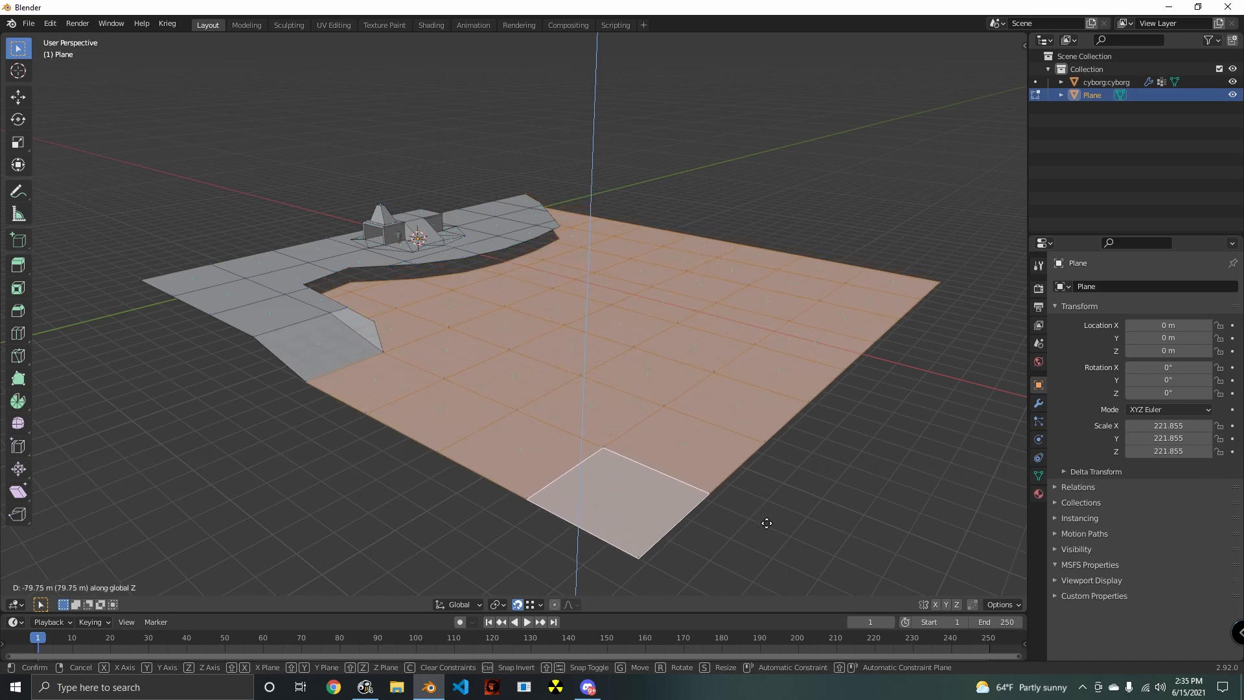
{"action": "key", "text": "Escape"}
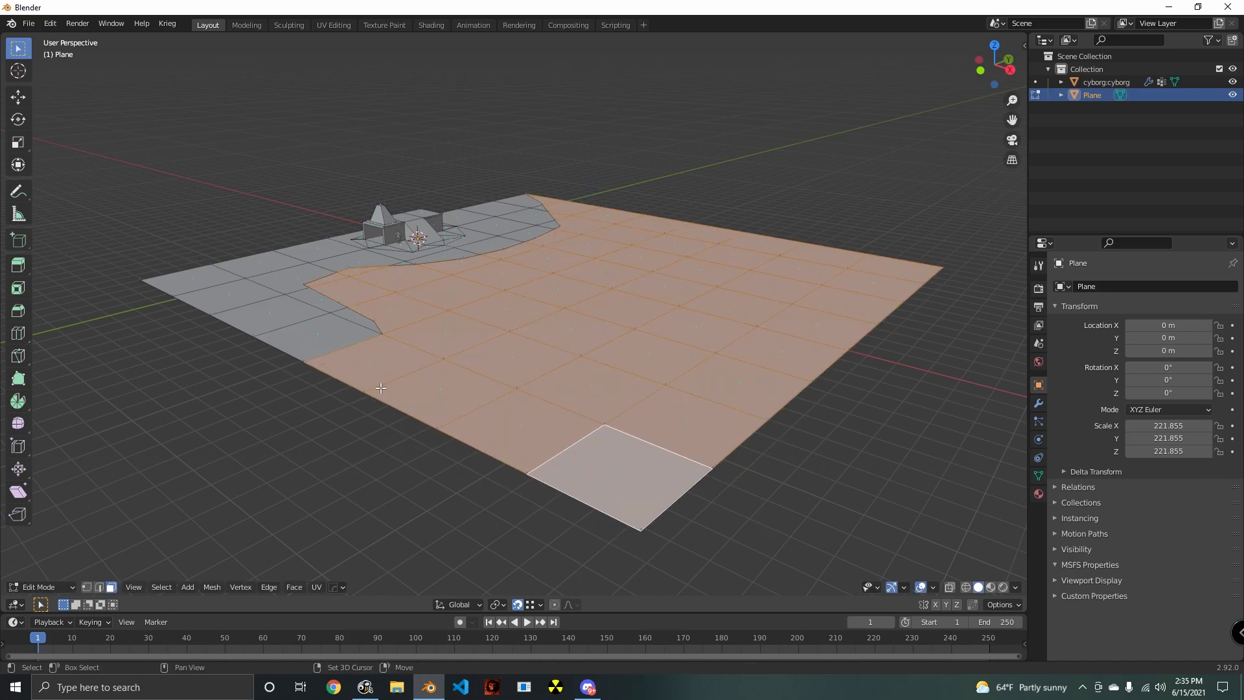
- Deselect the edge face nearest the cut's end and lower the remaining selected faces 145.94 m along Z
{"action": "left_click", "coordinate": [371, 364], "text": "shift"}
{"action": "left_click", "coordinate": [371, 364], "text": "shift"}
{"action": "key", "text": "g"}
{"action": "key", "text": "z"}
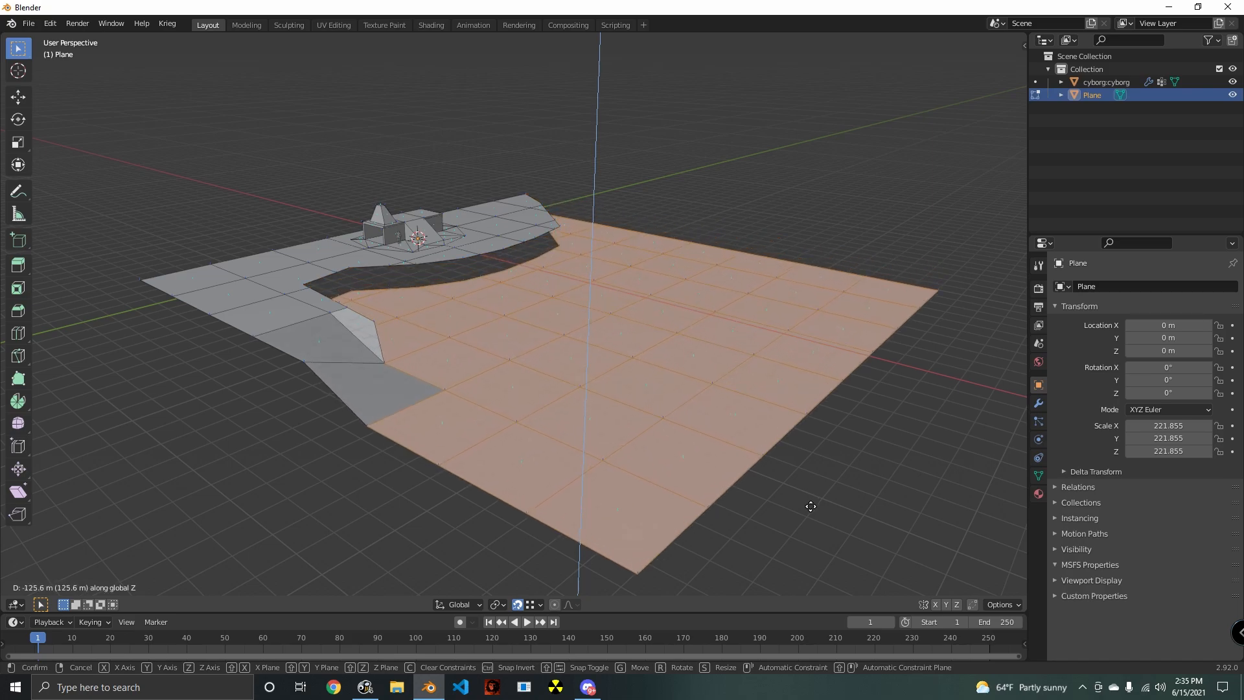
{"action": "left_click", "coordinate": [813, 512]}
- Lower the upper vertex at the slope end of the cut by 145.94 m along Z onto the vertex below
{"action": "middle_click_drag", "start_coordinate": [648, 462], "coordinate": [594, 489], "text": "shift"}
{"action": "scroll", "coordinate": [595, 489], "scroll_direction": "up", "scroll_amount": 5}
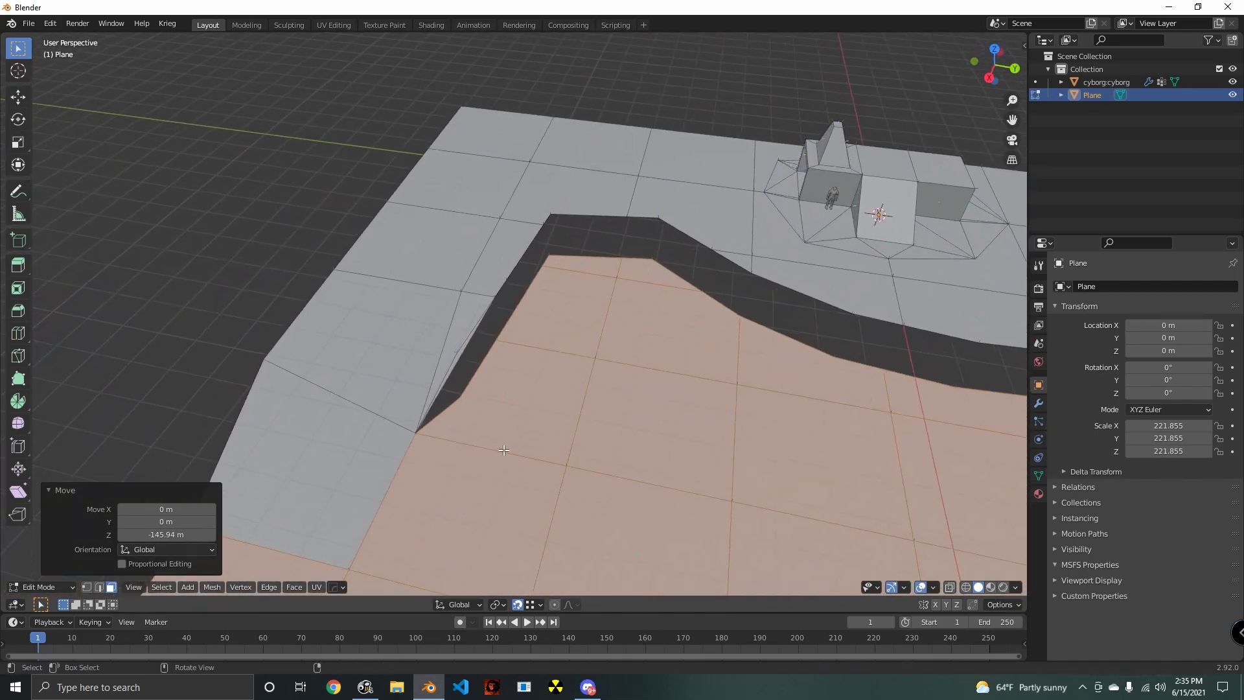
{"action": "middle_click_drag", "start_coordinate": [502, 452], "coordinate": [497, 408]}
{"action": "key", "text": "alt+a"}
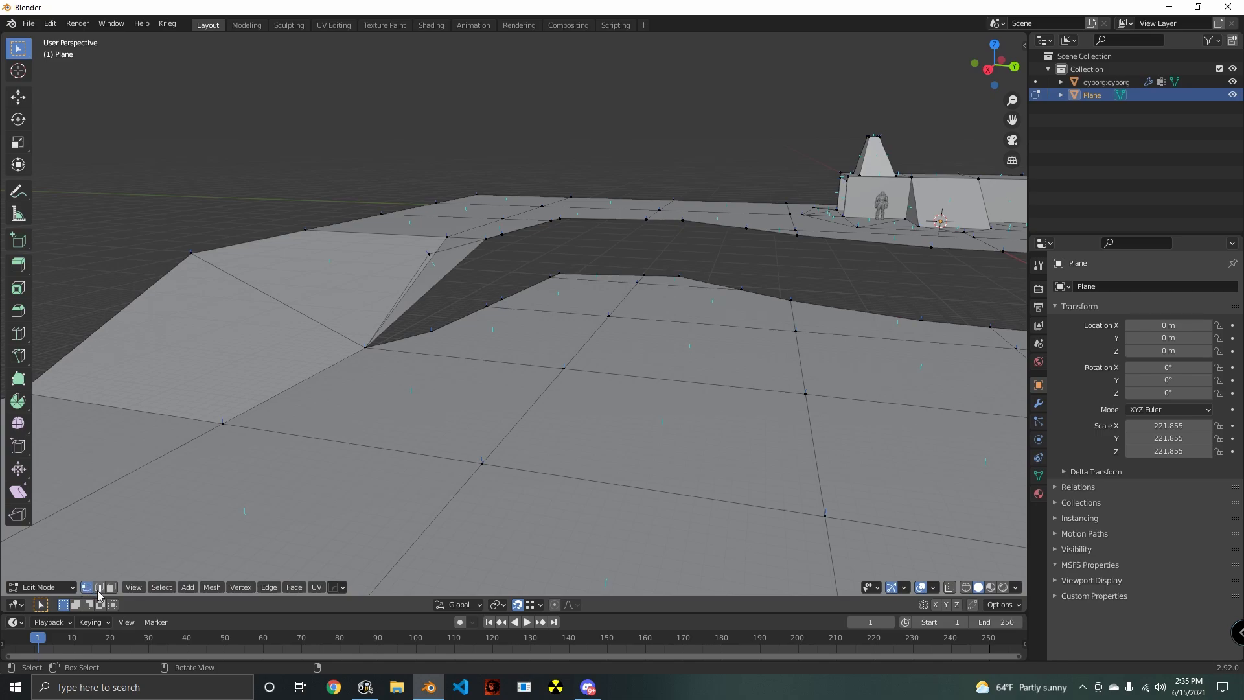
{"action": "left_click", "coordinate": [379, 349]}
{"action": "middle_click_drag", "start_coordinate": [495, 314], "coordinate": [518, 328]}
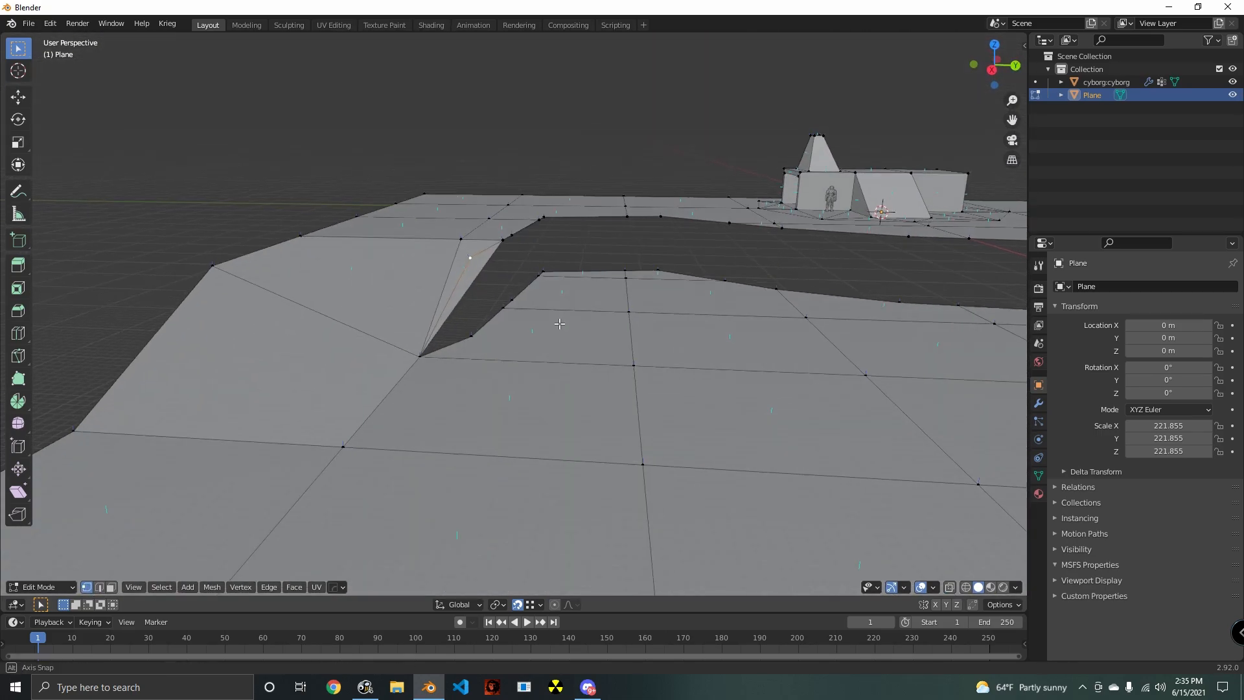
{"action": "key", "text": "g"}
{"action": "key", "text": "z"}
{"action": "left_click", "coordinate": [481, 344]}
{"action": "middle_click_drag", "start_coordinate": [585, 427], "coordinate": [382, 364]}
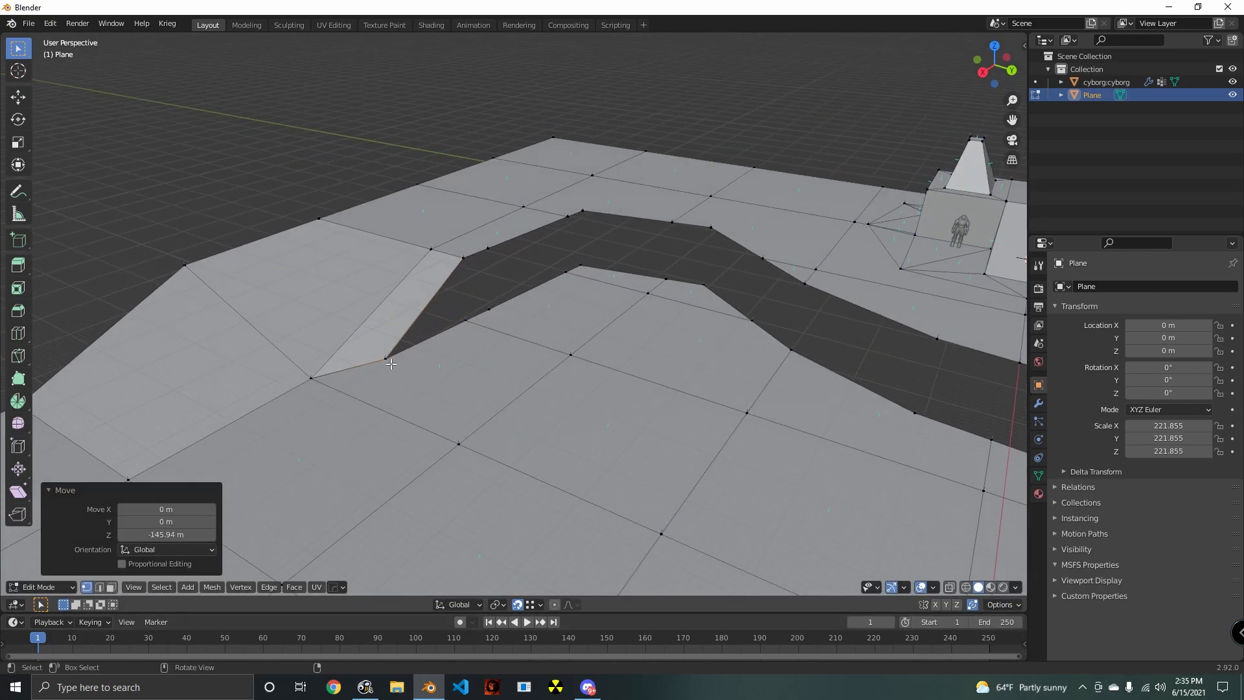
{"action": "key", "text": "g"}
{"action": "left_click", "coordinate": [392, 367]}
- Try to lower the next upper rim vertex onto the matching vertex of the lower ground
{"action": "left_click", "coordinate": [479, 256]}
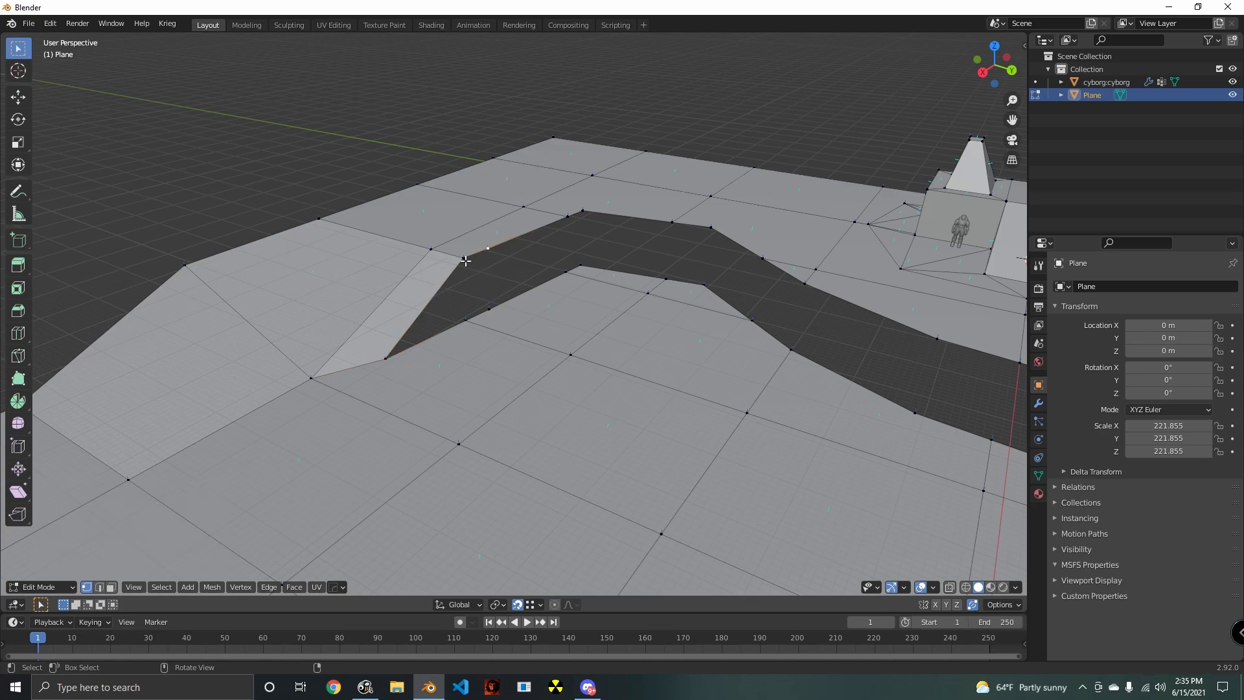
{"action": "key", "text": "g"}
{"action": "left_click", "coordinate": [472, 329]}
{"action": "middle_click_drag", "start_coordinate": [487, 353], "coordinate": [460, 374]}
{"action": "scroll", "coordinate": [450, 376], "scroll_direction": "up", "scroll_amount": 1}
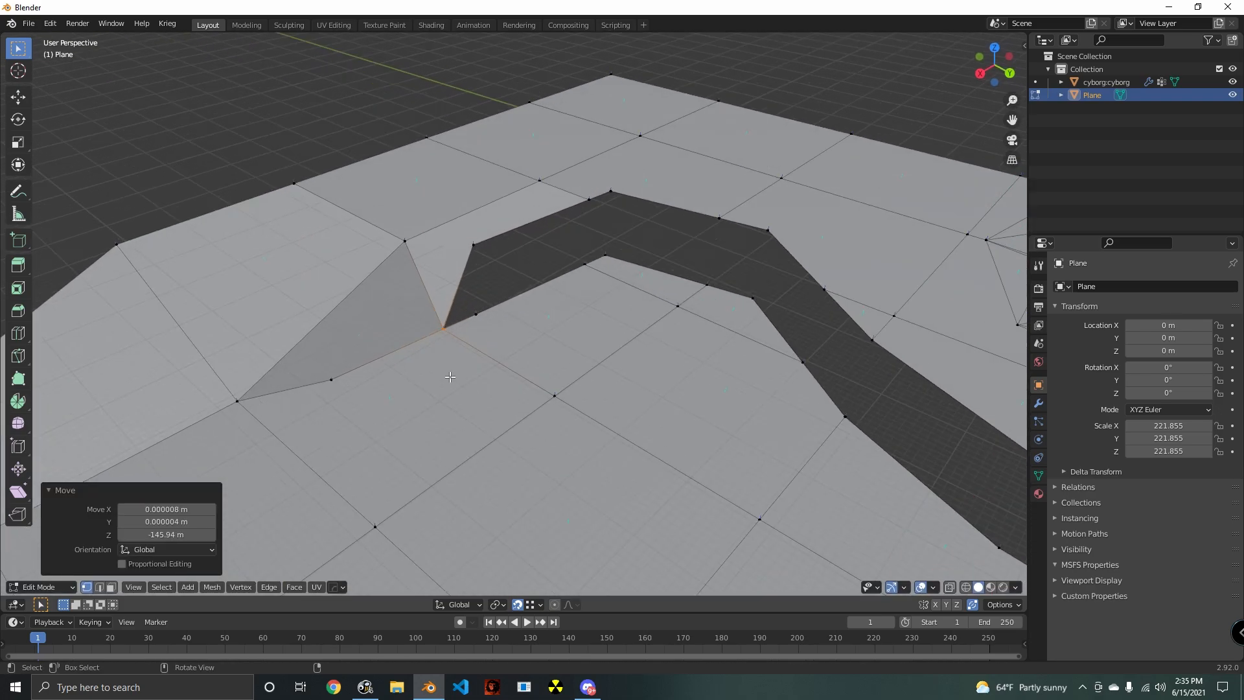
{"action": "key", "text": "ctrl+z"}
- Fill the vertical gap between the upper rim and the lower ground with faces along the whole cut
{"action": "middle_click_drag", "start_coordinate": [377, 383], "coordinate": [406, 377]}
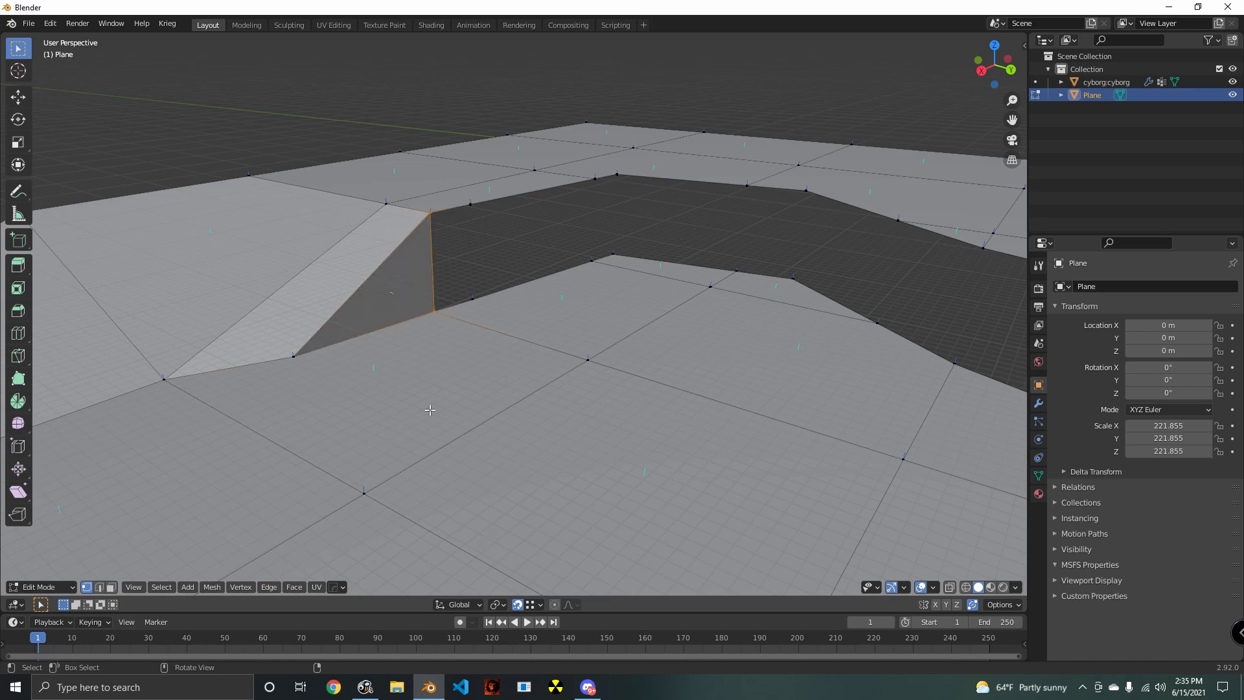
{"action": "middle_click_drag", "start_coordinate": [430, 409], "coordinate": [463, 418]}
{"action": "mouse_move", "coordinate": [597, 436]}
{"action": "middle_mouse_down"}
{"action": "mouse_move", "coordinate": [512, 430]}
{"action": "mouse_move", "coordinate": [605, 436]}
{"action": "middle_mouse_up"}
{"action": "middle_click_drag", "start_coordinate": [779, 409], "coordinate": [696, 414]}
{"action": "middle_click_drag", "start_coordinate": [765, 515], "coordinate": [485, 426], "text": "shift"}
{"action": "scroll", "coordinate": [547, 410], "scroll_direction": "down", "scroll_amount": 5}
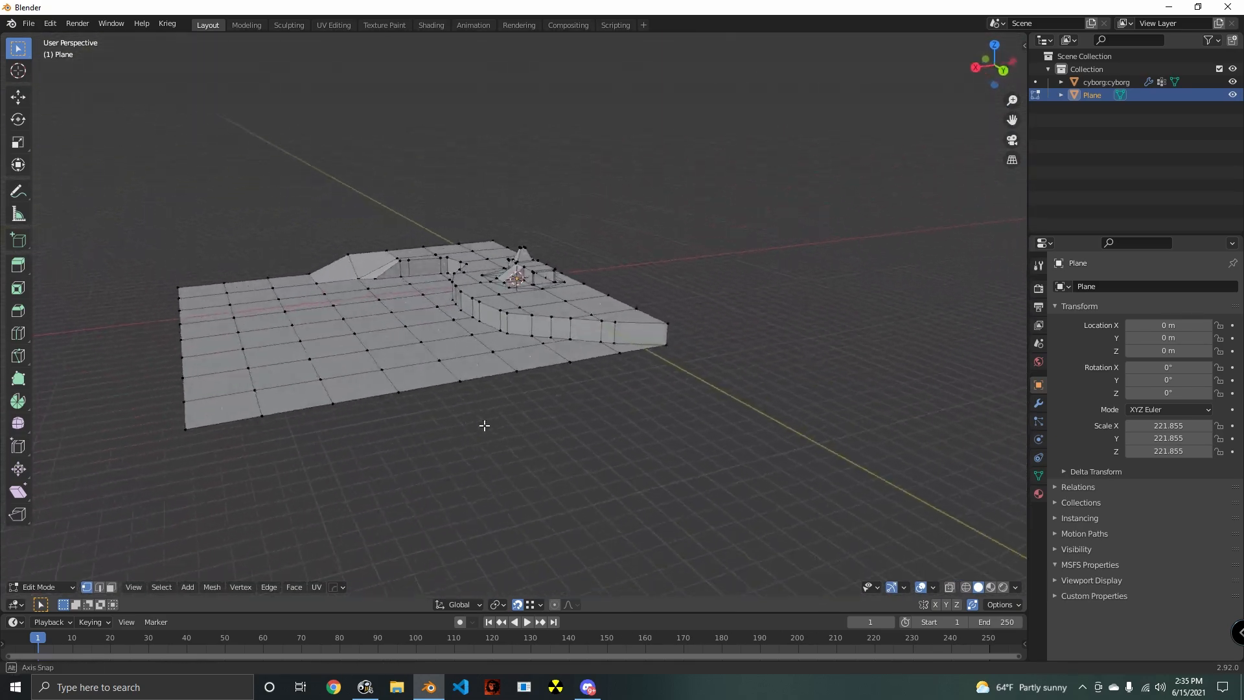
- Add two evenly spaced loop cuts along the full length of the cliff wall
{"action": "scroll", "coordinate": [519, 430], "scroll_direction": "up", "scroll_amount": 3}
{"action": "middle_click_drag", "start_coordinate": [428, 352], "coordinate": [609, 413]}
{"action": "middle_click_drag", "start_coordinate": [749, 374], "coordinate": [609, 368]}
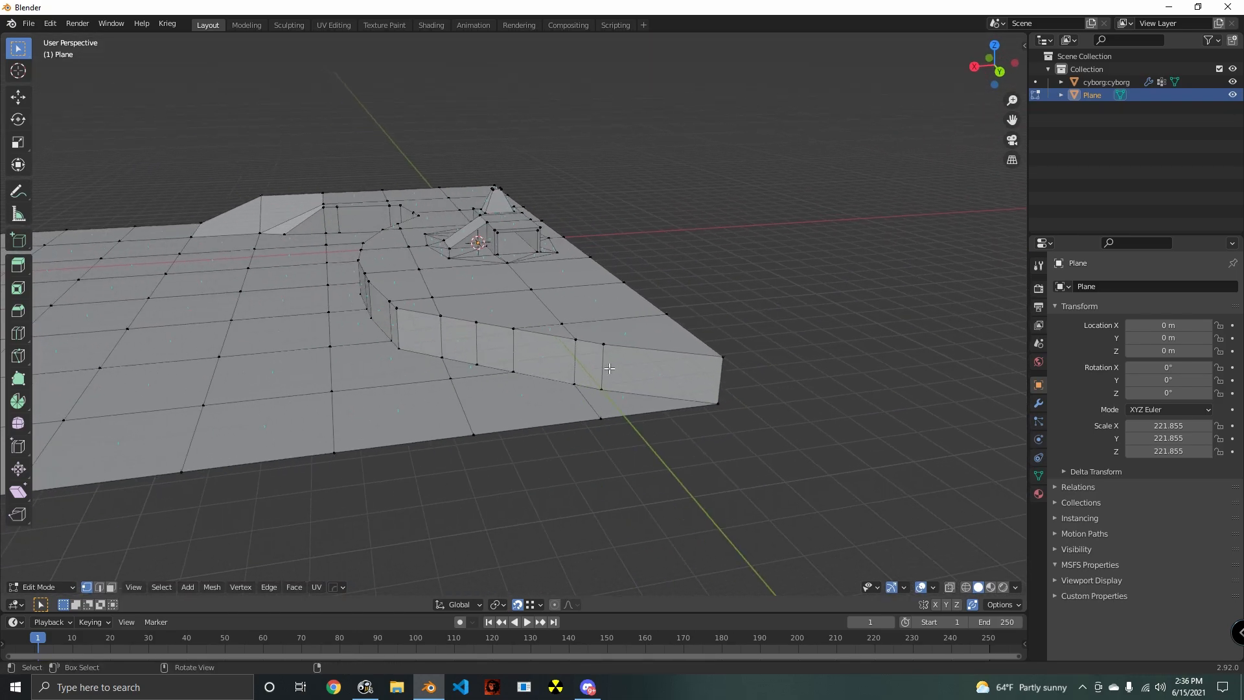
{"action": "key", "text": "ctrl+r"}
{"action": "scroll", "coordinate": [504, 351], "scroll_direction": "up", "scroll_amount": 1}
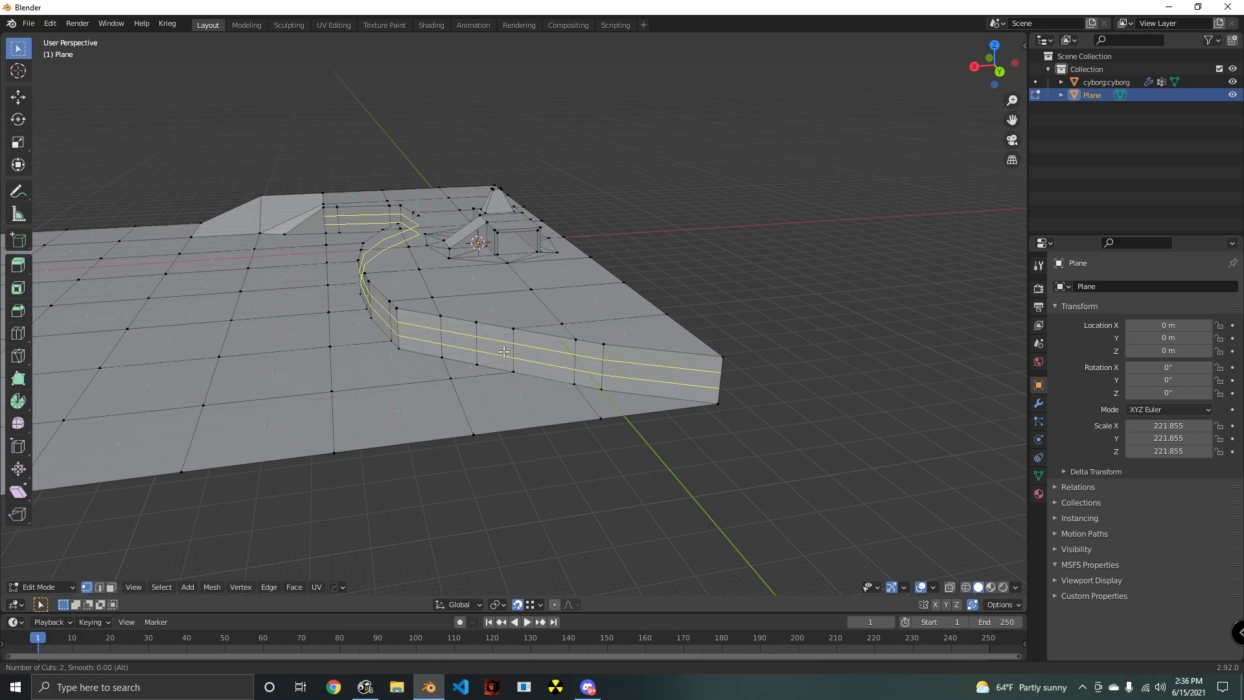
{"action": "left_click", "coordinate": [504, 351]}
{"action": "left_click", "coordinate": [499, 348]}
- Knife-cut two winding lines across the full width of the lower ground to outline a riverbed
{"action": "middle_click_drag", "start_coordinate": [499, 347], "coordinate": [516, 442]}
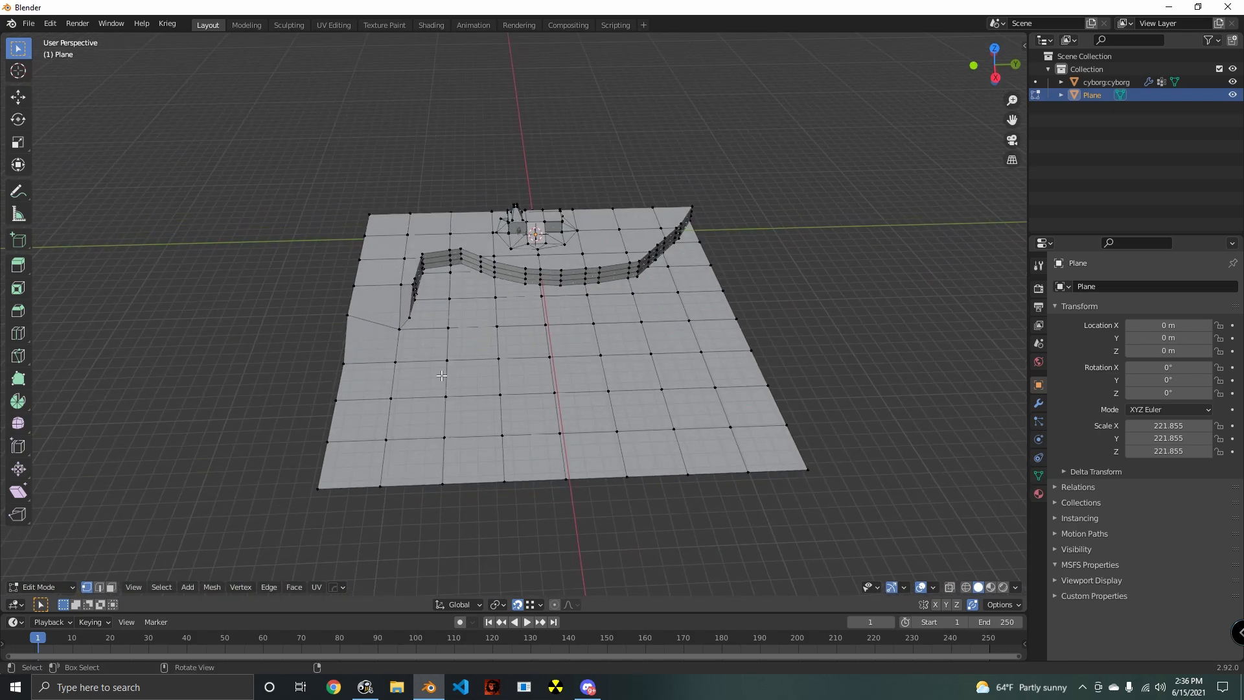
{"action": "key", "text": "k"}
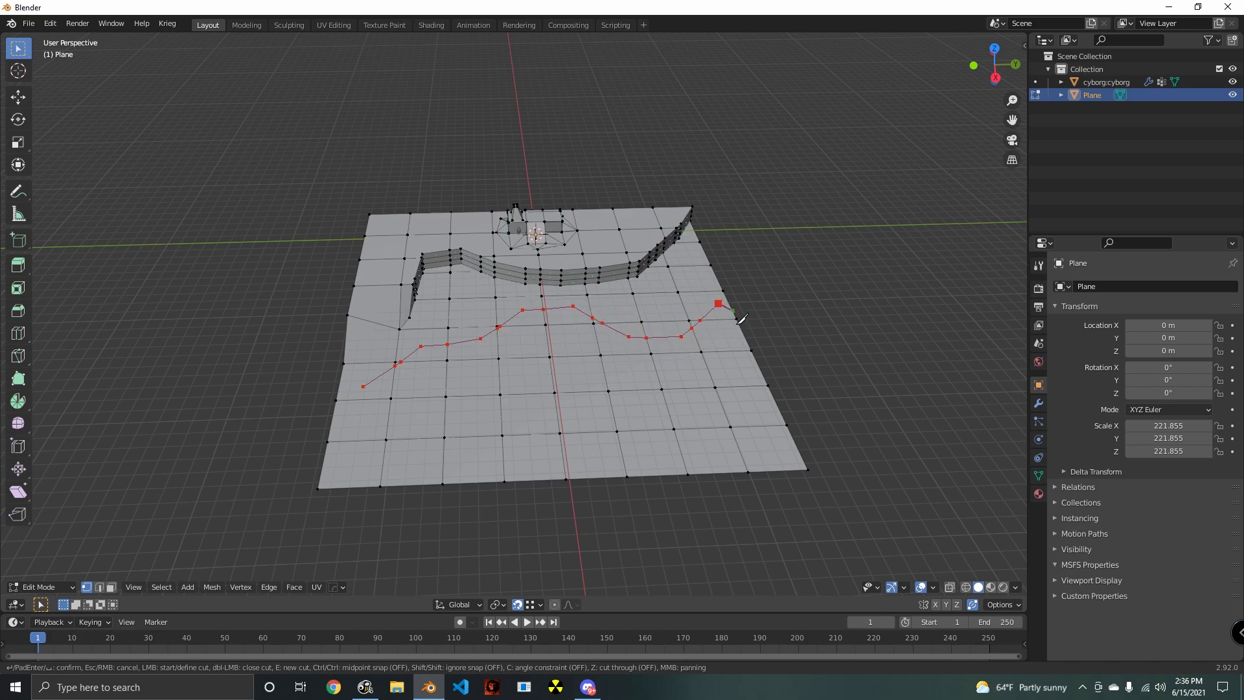
{"action": "key", "text": "Return"}
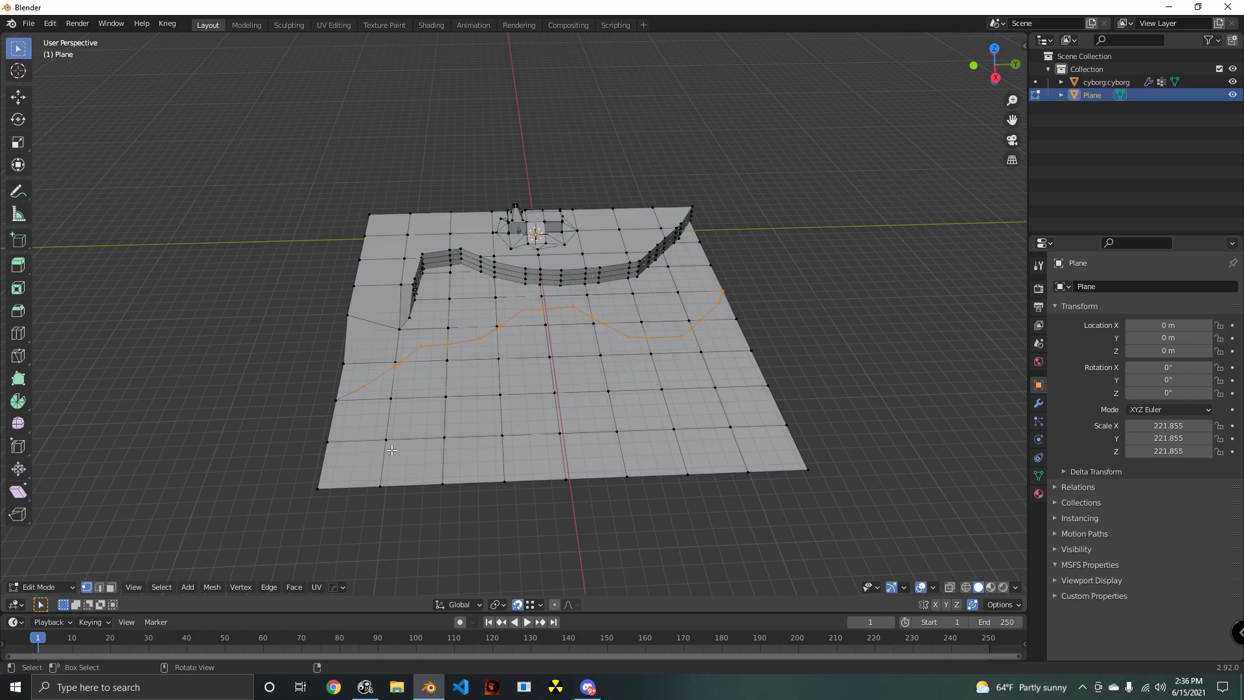
{"action": "key", "text": "k"}
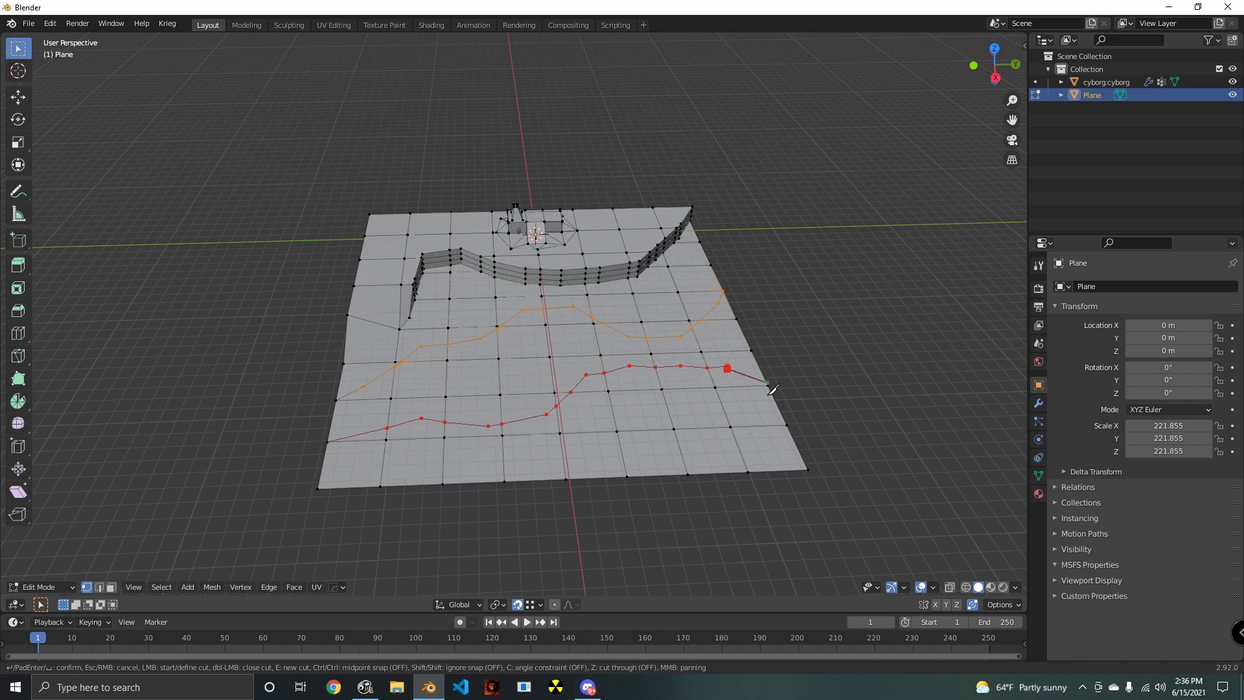
{"action": "key", "text": "Return"}
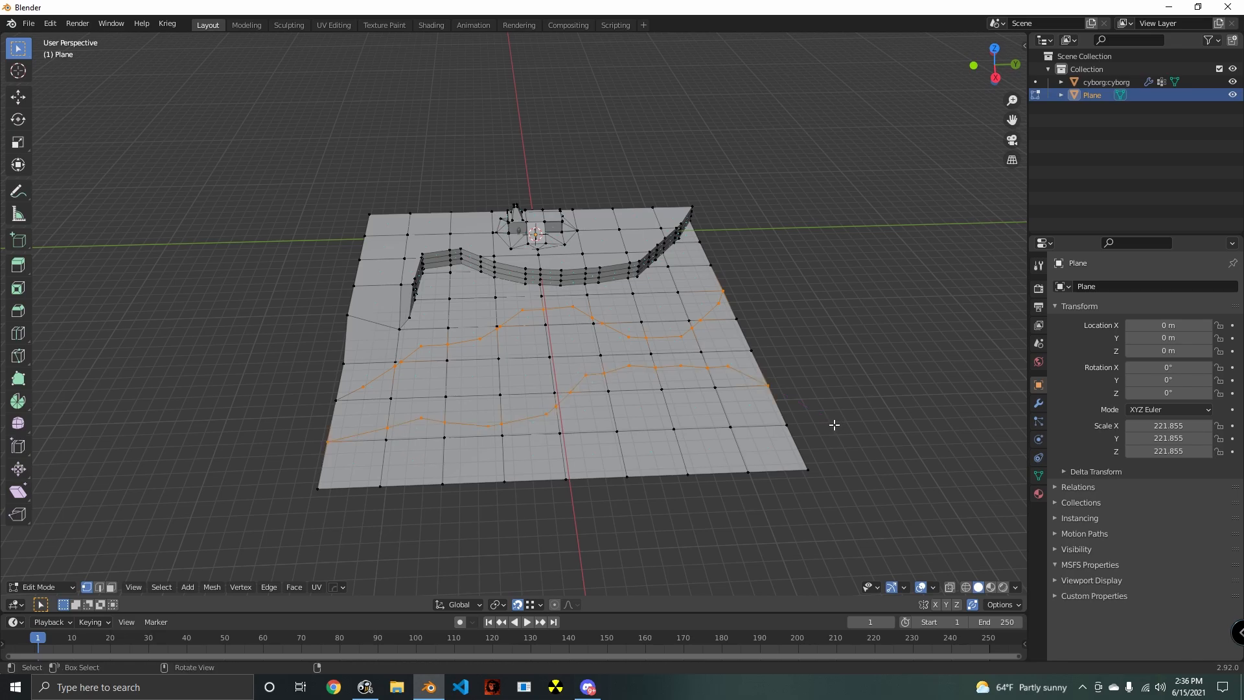
- Select all the faces between the two winding knife cuts, from one edge of the ground to the other
{"action": "middle_click_drag", "start_coordinate": [834, 425], "coordinate": [525, 494]}
{"action": "middle_click_drag", "start_coordinate": [399, 533], "coordinate": [484, 514]}
{"action": "scroll", "coordinate": [512, 548], "scroll_direction": "up", "scroll_amount": 1}
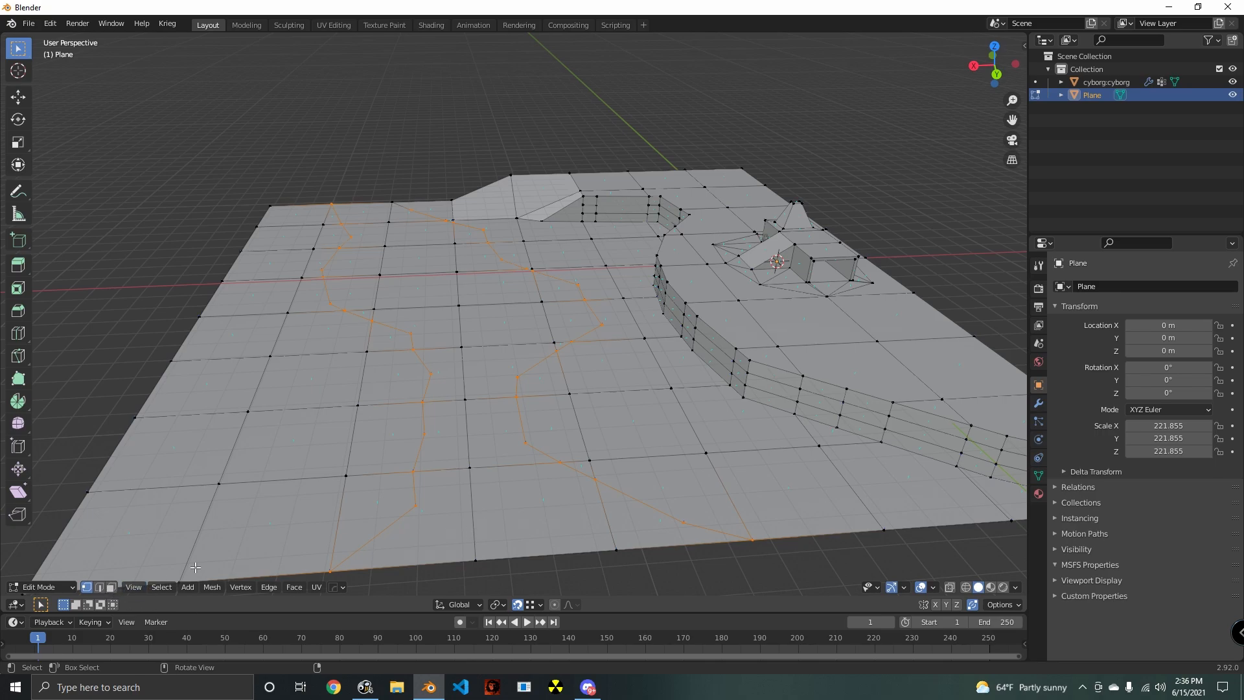
{"action": "middle_click_drag", "start_coordinate": [468, 538], "coordinate": [470, 511]}
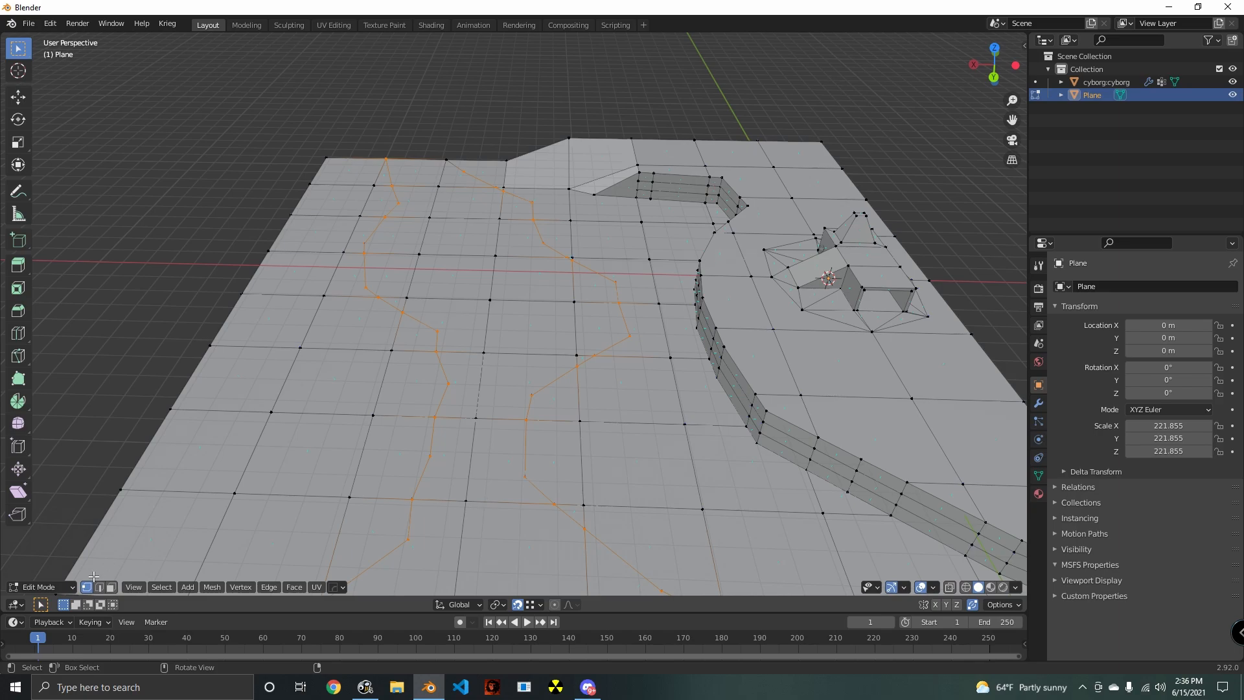
{"action": "left_click", "coordinate": [111, 587]}
{"action": "left_click", "coordinate": [483, 375]}
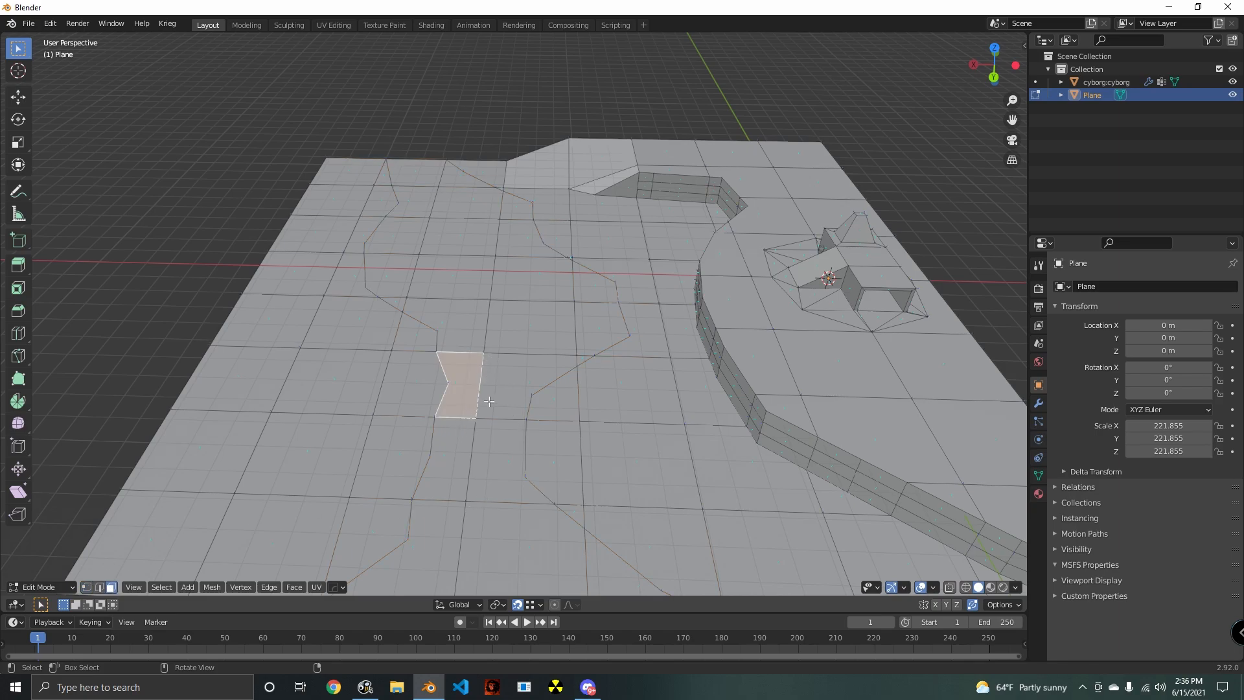
{"action": "key", "text": "c"}
{"action": "left_click_drag", "start_coordinate": [506, 366], "coordinate": [496, 303]}
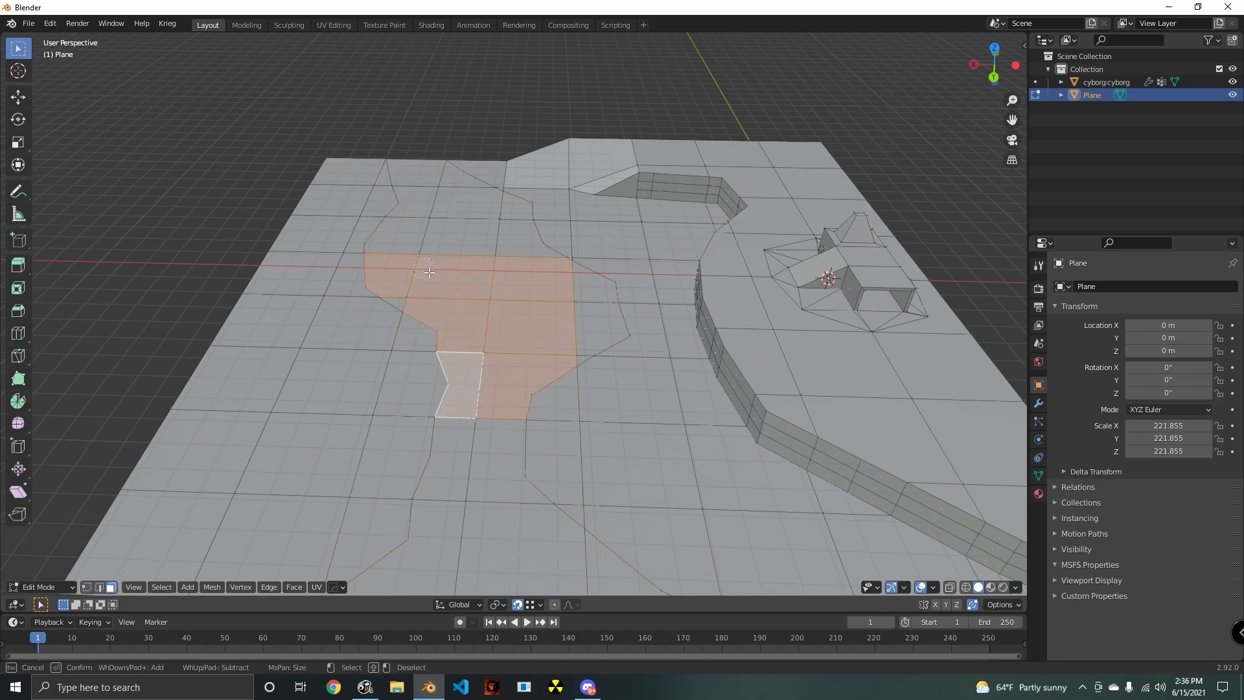
{"action": "left_click_drag", "start_coordinate": [419, 298], "coordinate": [433, 204]}
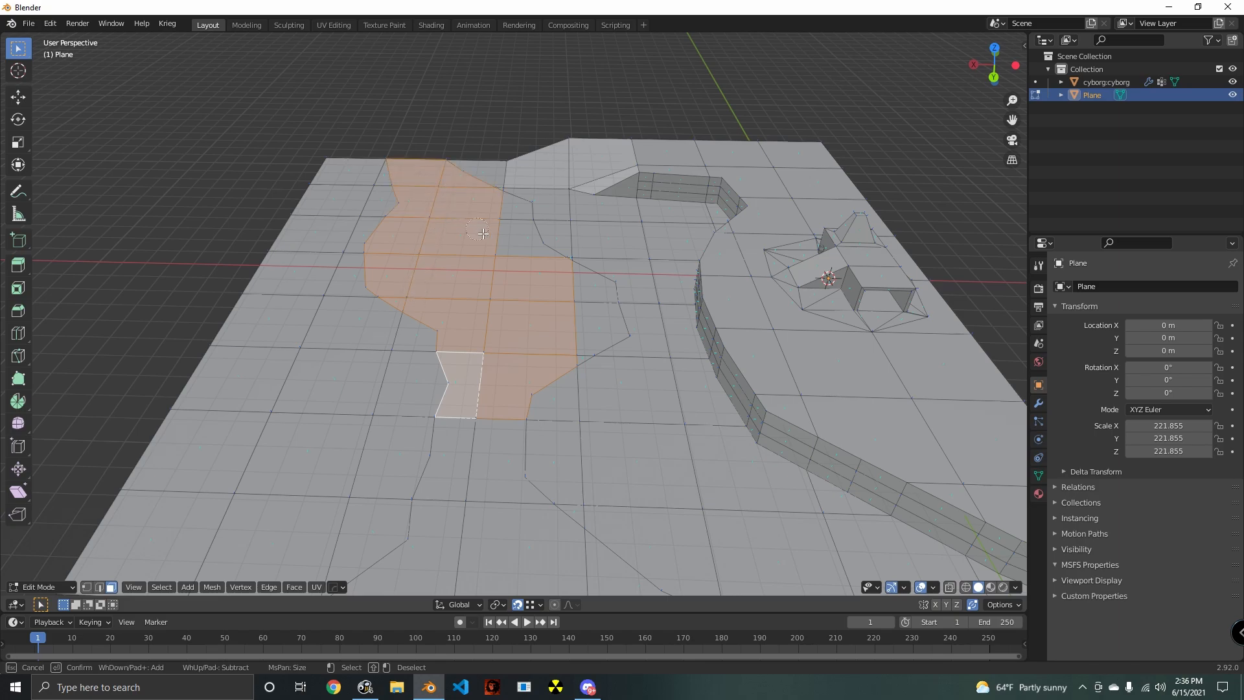
{"action": "mouse_move", "coordinate": [518, 401]}
{"action": "left_mouse_down"}
{"action": "mouse_move", "coordinate": [478, 480]}
{"action": "mouse_move", "coordinate": [483, 541]}
{"action": "left_mouse_up"}
{"action": "key", "text": "Escape"}
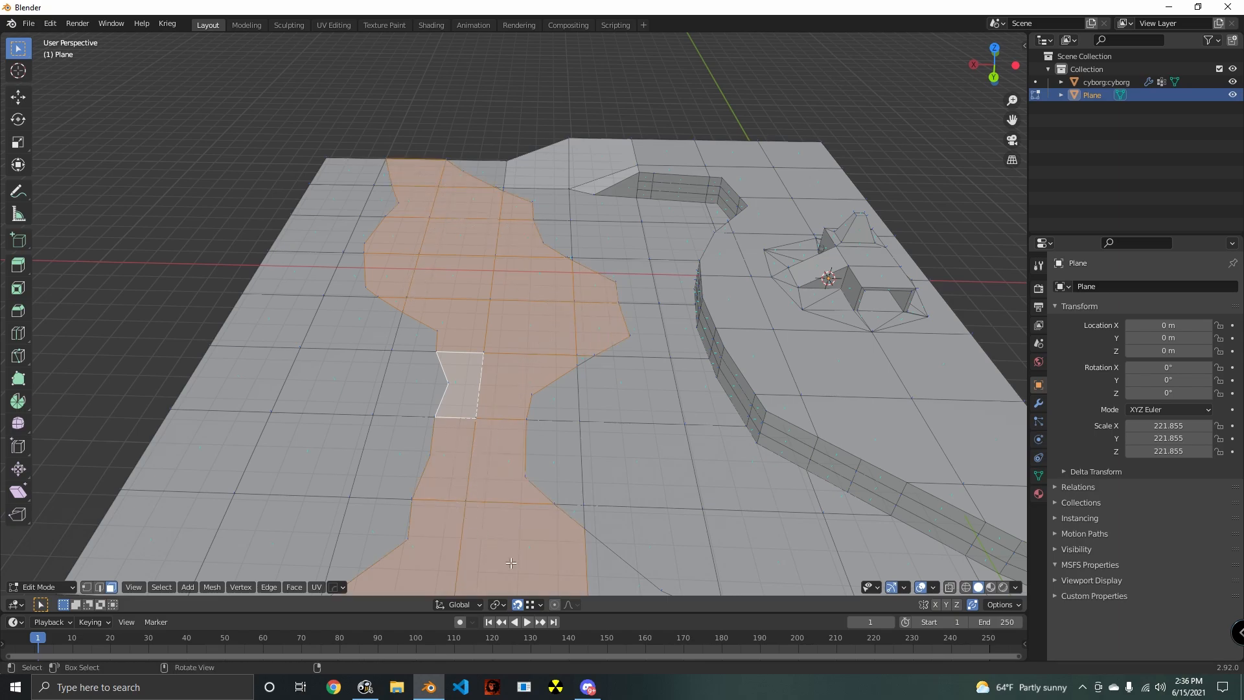
{"action": "mouse_move", "coordinate": [564, 560]}
{"action": "middle_mouse_down", "text": "shift"}
{"action": "mouse_move", "coordinate": [545, 438]}
{"action": "mouse_move", "coordinate": [497, 444]}
{"action": "mouse_move", "coordinate": [522, 428]}
{"action": "middle_mouse_up", "text": "shift"}
{"action": "key", "text": "c"}
{"action": "left_click", "coordinate": [567, 422]}
{"action": "key", "text": "Escape"}
{"action": "scroll", "coordinate": [566, 467], "scroll_direction": "down", "scroll_amount": 2}
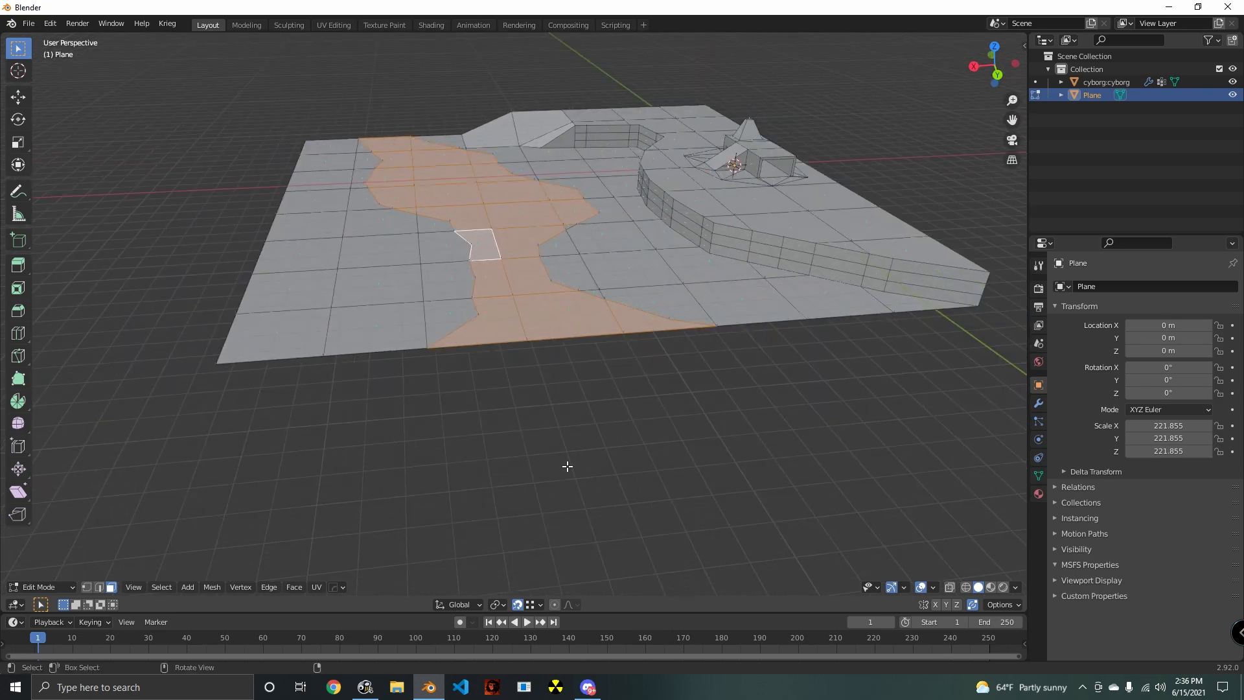
- Try extruding the selected riverbed faces down by 87.307 m and scaling them to 0.685 along X
{"action": "middle_click_drag", "start_coordinate": [611, 474], "coordinate": [561, 489], "text": "shift"}
{"action": "key", "text": "g"}
{"action": "key", "text": "z"}
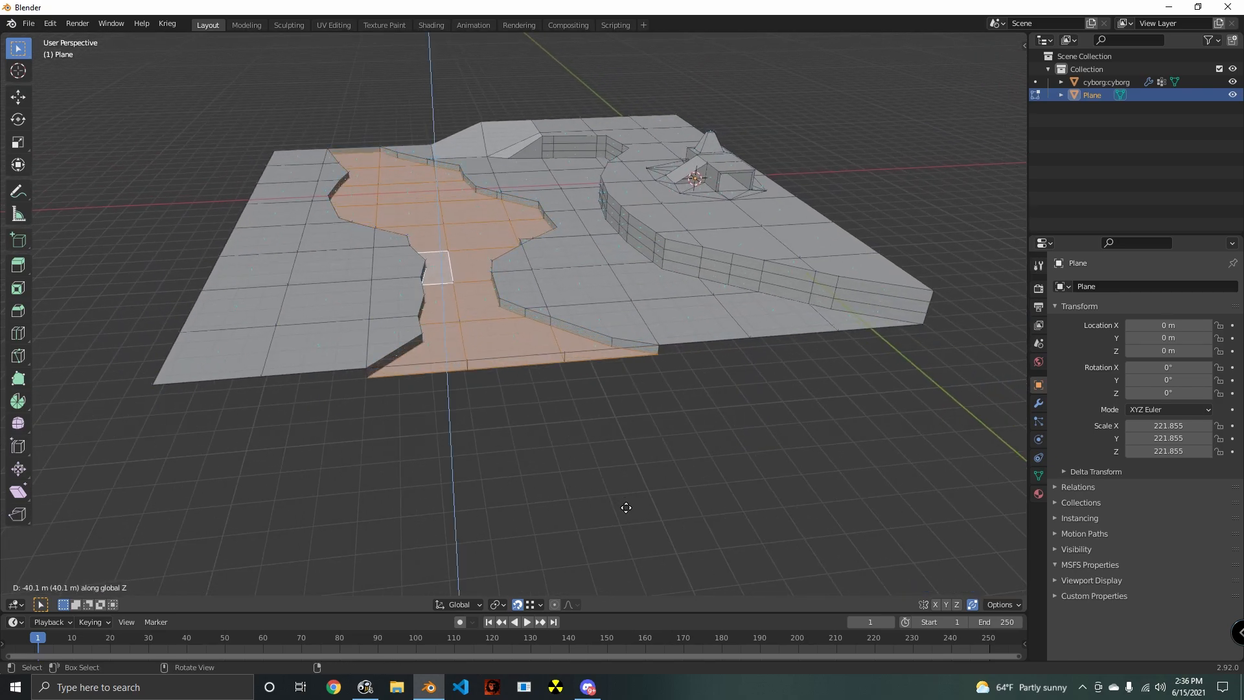
{"action": "left_click", "coordinate": [674, 515]}
{"action": "key", "text": "s"}
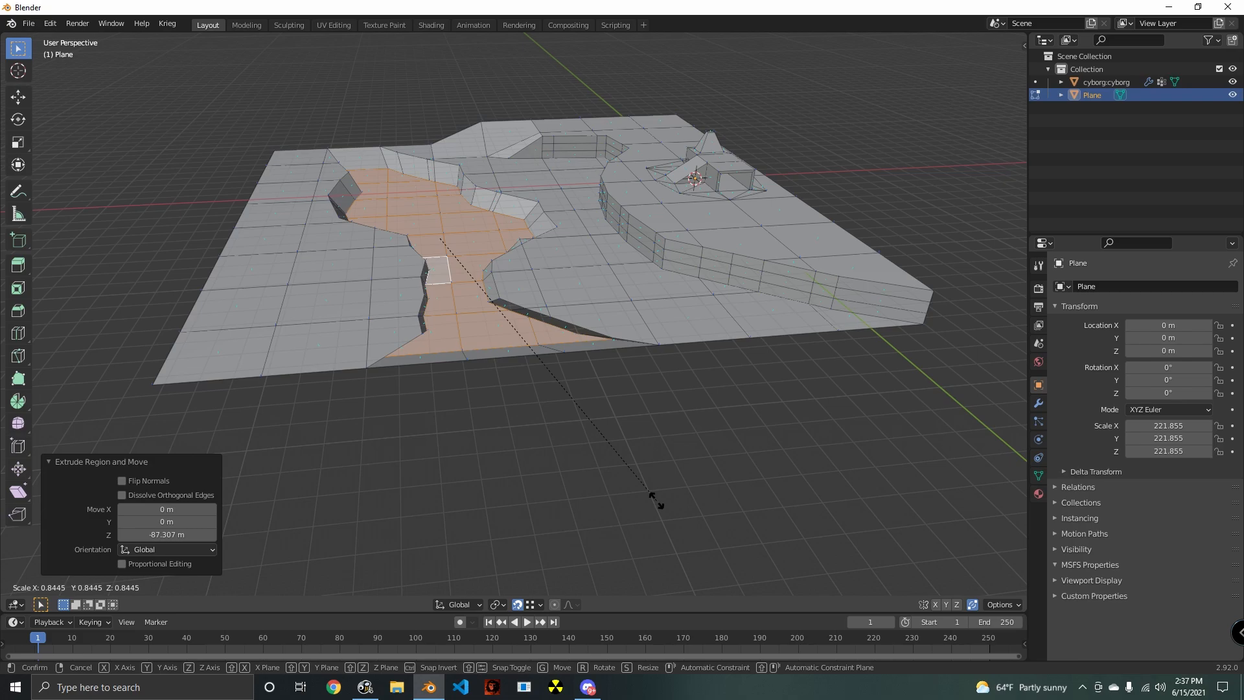
{"action": "key", "text": "x"}
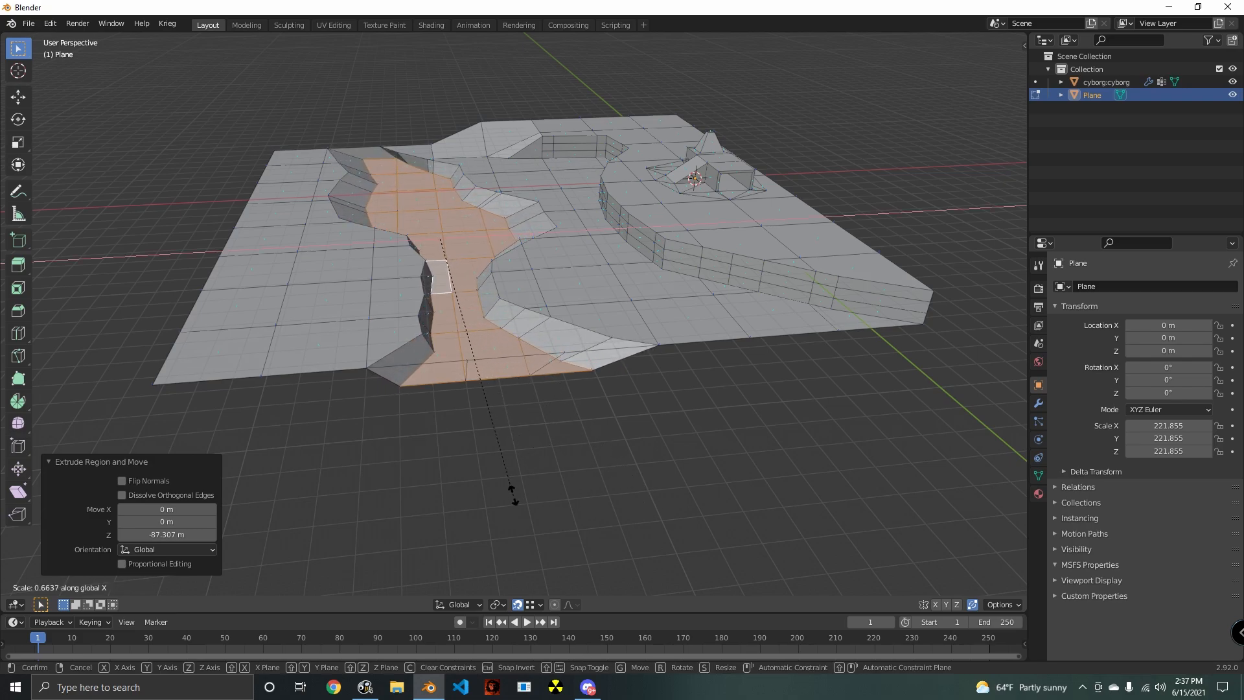
{"action": "left_click", "coordinate": [537, 496]}
- Try shifting the narrowed riverbed along X and Z, and undo the changes back to the flat ground
{"action": "key", "text": "g"}
{"action": "key", "text": "x"}
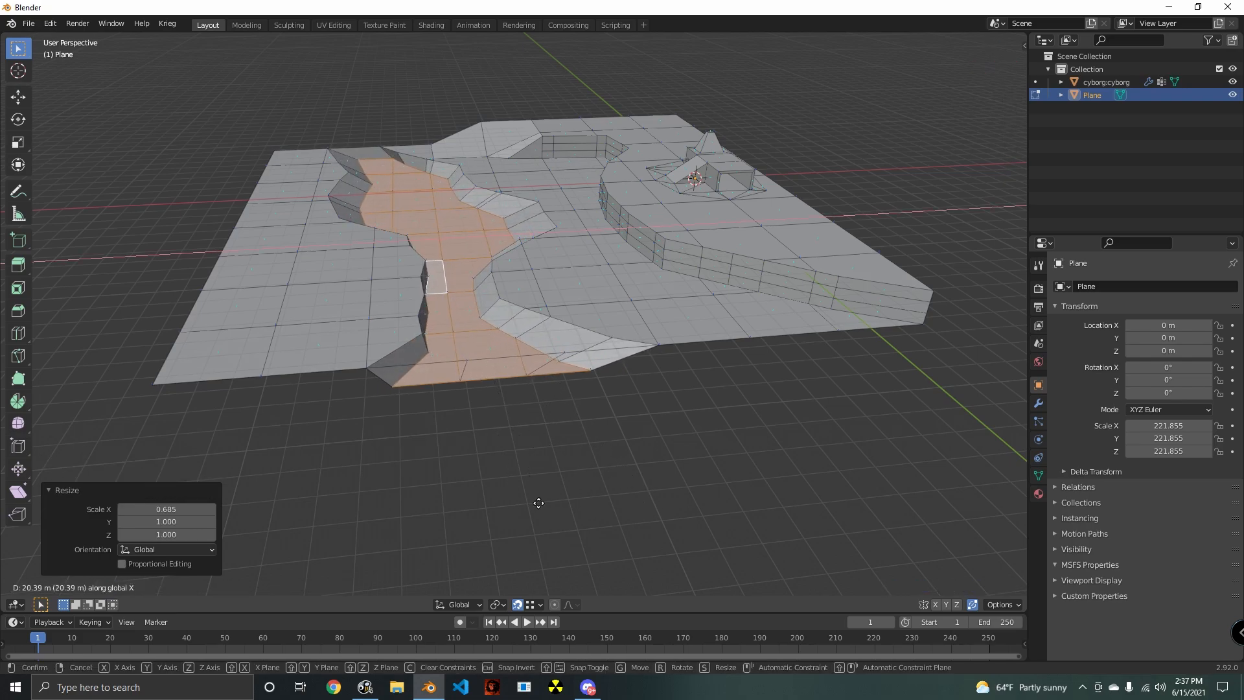
{"action": "left_click", "coordinate": [541, 503]}
{"action": "middle_click_drag", "start_coordinate": [541, 503], "coordinate": [637, 452]}
{"action": "scroll", "coordinate": [553, 505], "scroll_direction": "up", "scroll_amount": 4}
{"action": "key", "text": "g"}
{"action": "key", "text": "z"}
{"action": "left_click", "coordinate": [609, 503]}
{"action": "scroll", "coordinate": [616, 508], "scroll_direction": "up", "scroll_amount": 3}
{"action": "scroll", "coordinate": [596, 415], "scroll_direction": "down", "scroll_amount": 5}
{"action": "key", "text": "ctrl+z"}
{"action": "scroll", "coordinate": [573, 445], "scroll_direction": "up", "scroll_amount": 5}
{"action": "scroll", "coordinate": [600, 417], "scroll_direction": "down", "scroll_amount": 4}
{"action": "scroll", "coordinate": [639, 452], "scroll_direction": "up", "scroll_amount": 3}
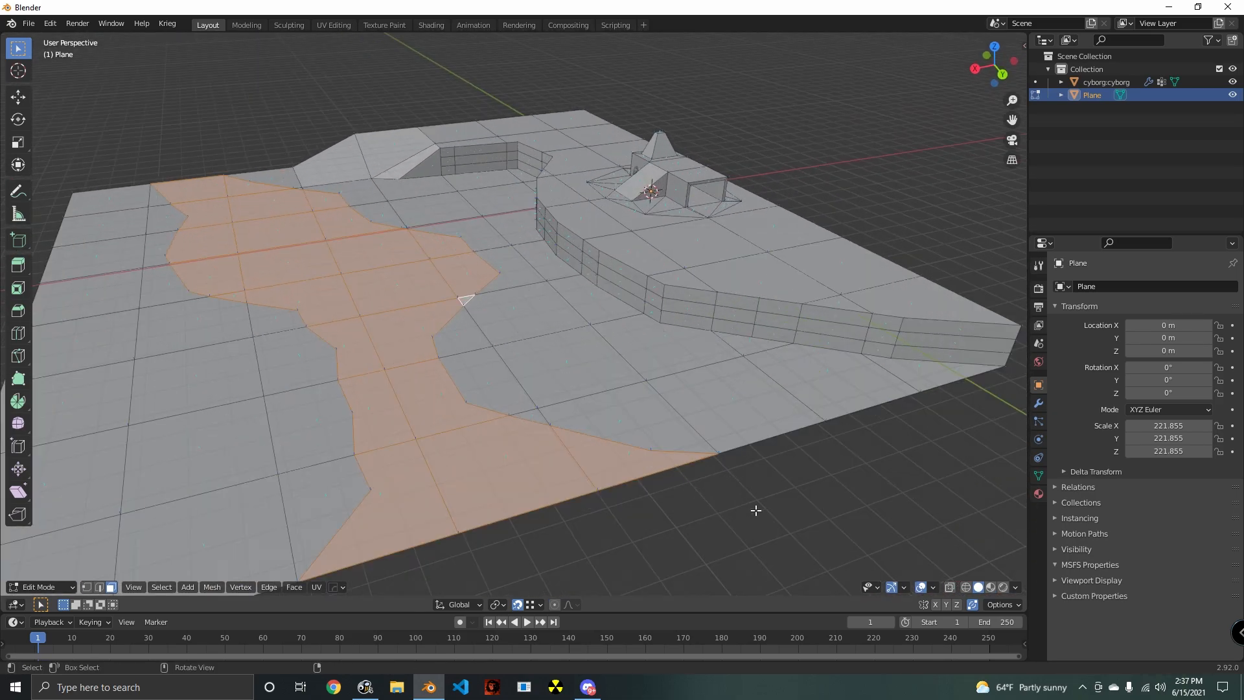
- Extrude the selected faces between the two cuts straight down to form a steep-sided riverbed
{"action": "key", "text": "e"}
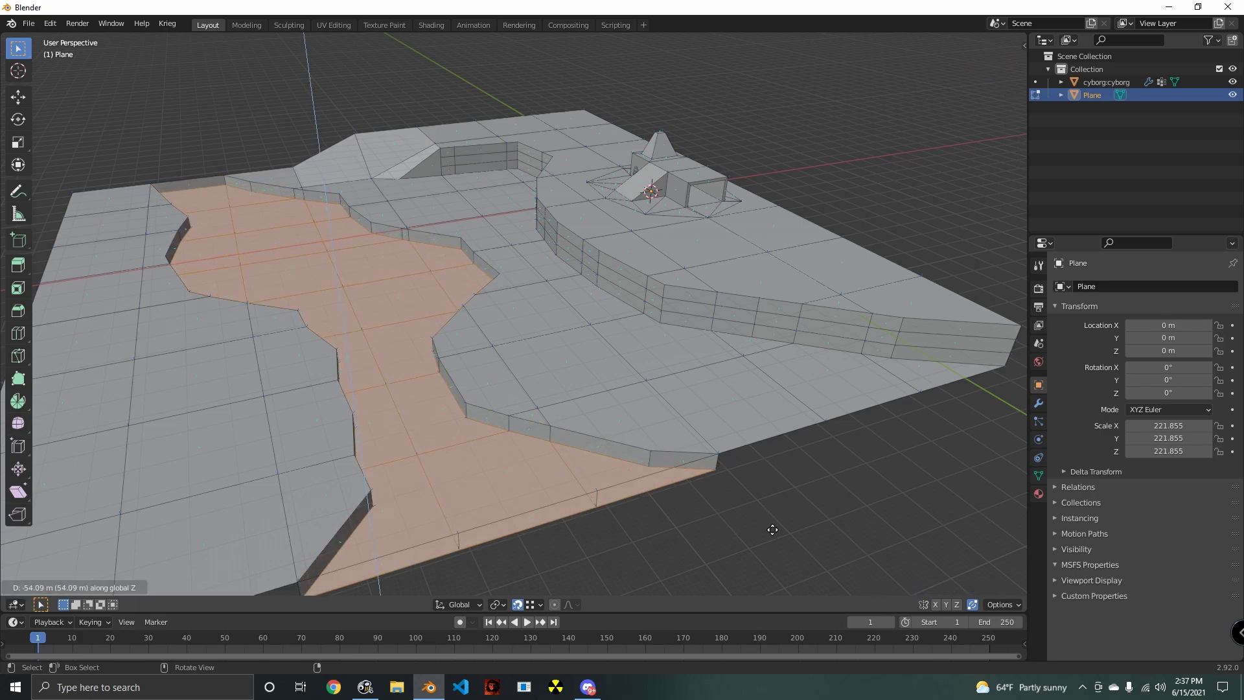
{"action": "left_click", "coordinate": [773, 540]}
{"action": "middle_click_drag", "start_coordinate": [774, 539], "coordinate": [745, 384]}
- Try to delete the upright faces closing the ends of the riverbed while the bed is also selected
{"action": "left_click", "coordinate": [798, 355], "text": "shift"}
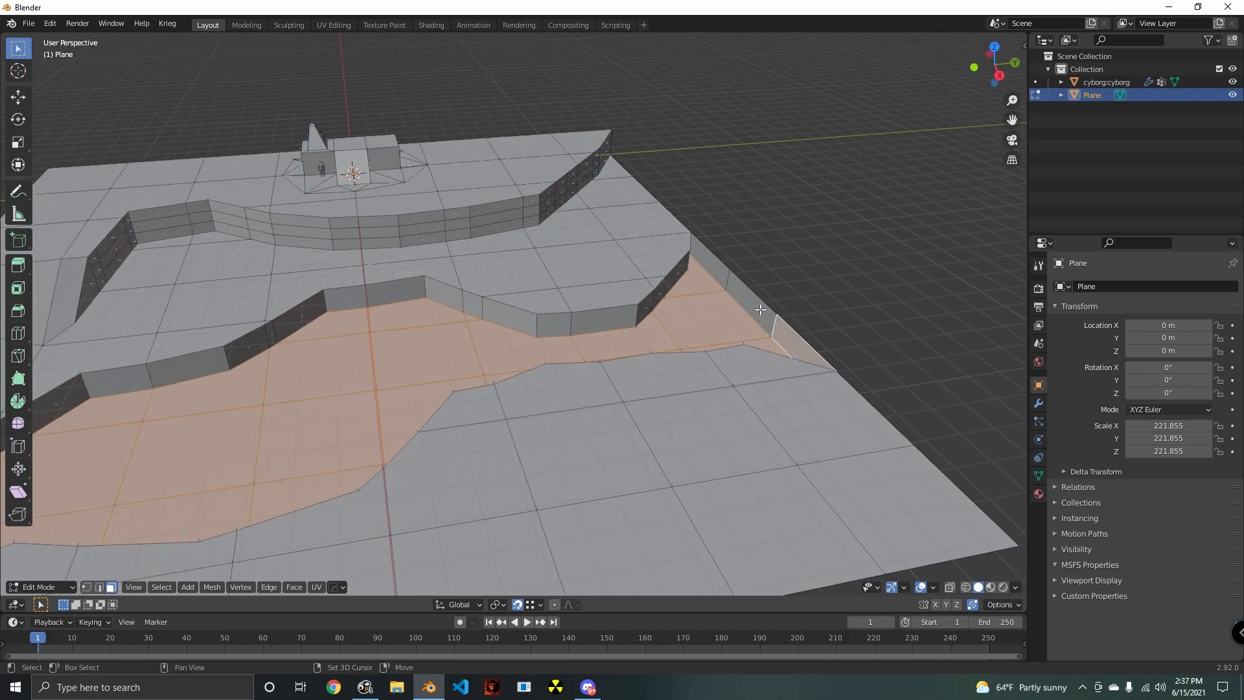
{"action": "left_click", "coordinate": [760, 309], "text": "shift"}
{"action": "left_click", "coordinate": [719, 263], "text": "shift"}
{"action": "middle_click_drag", "start_coordinate": [609, 371], "coordinate": [807, 434]}
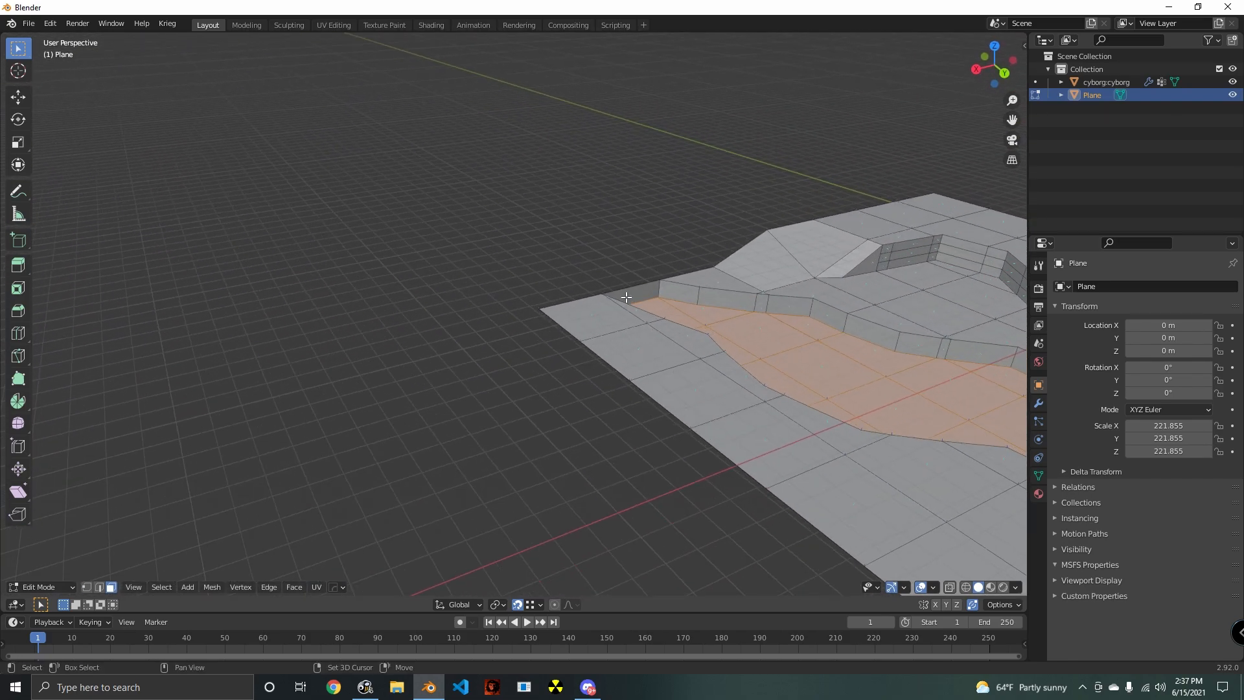
{"action": "key", "text": "x"}
{"action": "left_click", "coordinate": [622, 291]}
{"action": "middle_click_drag", "start_coordinate": [757, 379], "coordinate": [456, 354], "text": "shift"}
{"action": "key", "text": "ctrl+z"}
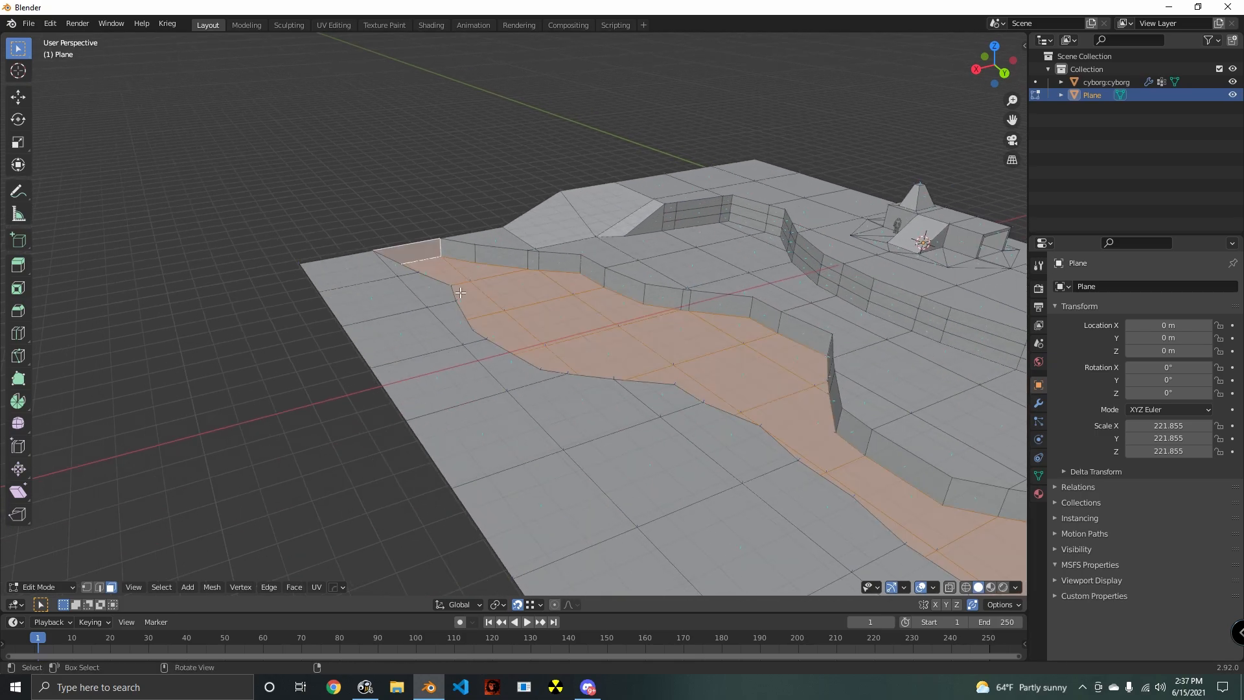
- Select only the upright faces closing both ends of the riverbed and delete them
{"action": "left_click", "coordinate": [431, 255]}
{"action": "middle_click_drag", "start_coordinate": [833, 412], "coordinate": [509, 374], "text": "shift"}
{"action": "middle_click_drag", "start_coordinate": [508, 374], "coordinate": [621, 363]}
{"action": "left_click", "coordinate": [933, 251], "text": "shift"}
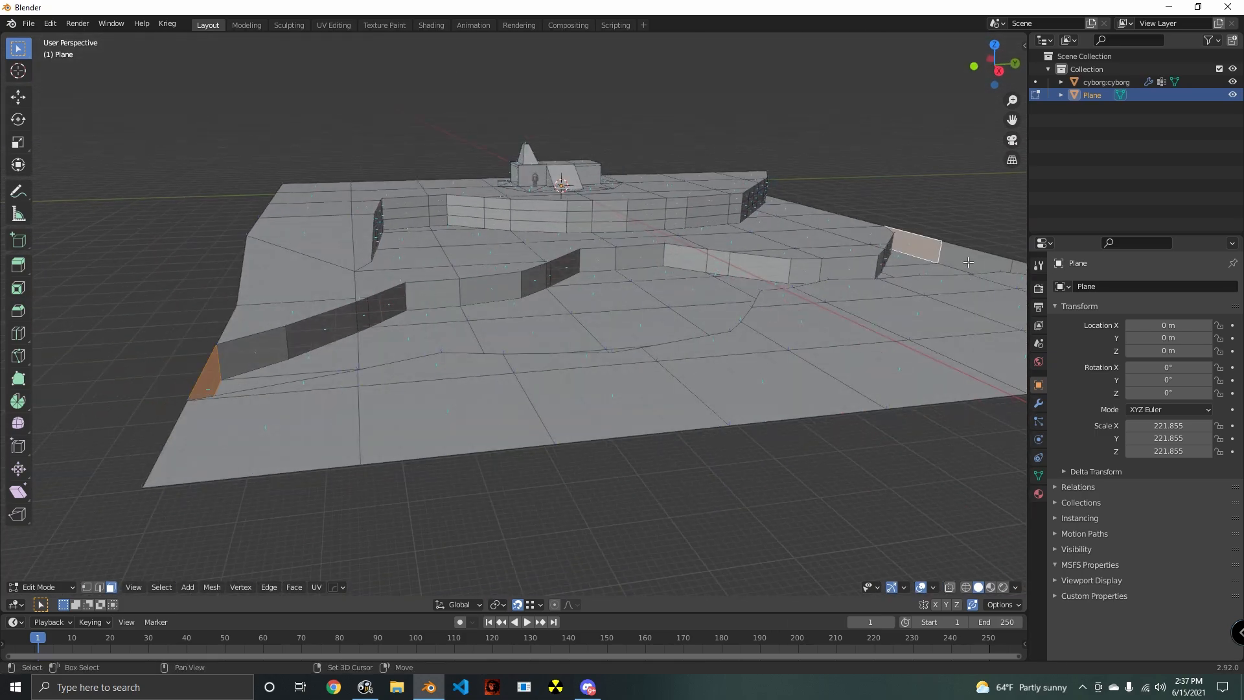
{"action": "left_click", "coordinate": [1009, 268], "text": "shift"}
{"action": "middle_click_drag", "start_coordinate": [1021, 273], "coordinate": [755, 315], "text": "shift"}
{"action": "key", "text": "x"}
{"action": "left_click", "coordinate": [754, 314]}
- Add one loop cut along each of the two riverbank walls and clear the selection
{"action": "scroll", "coordinate": [430, 378], "scroll_direction": "down", "scroll_amount": 4}
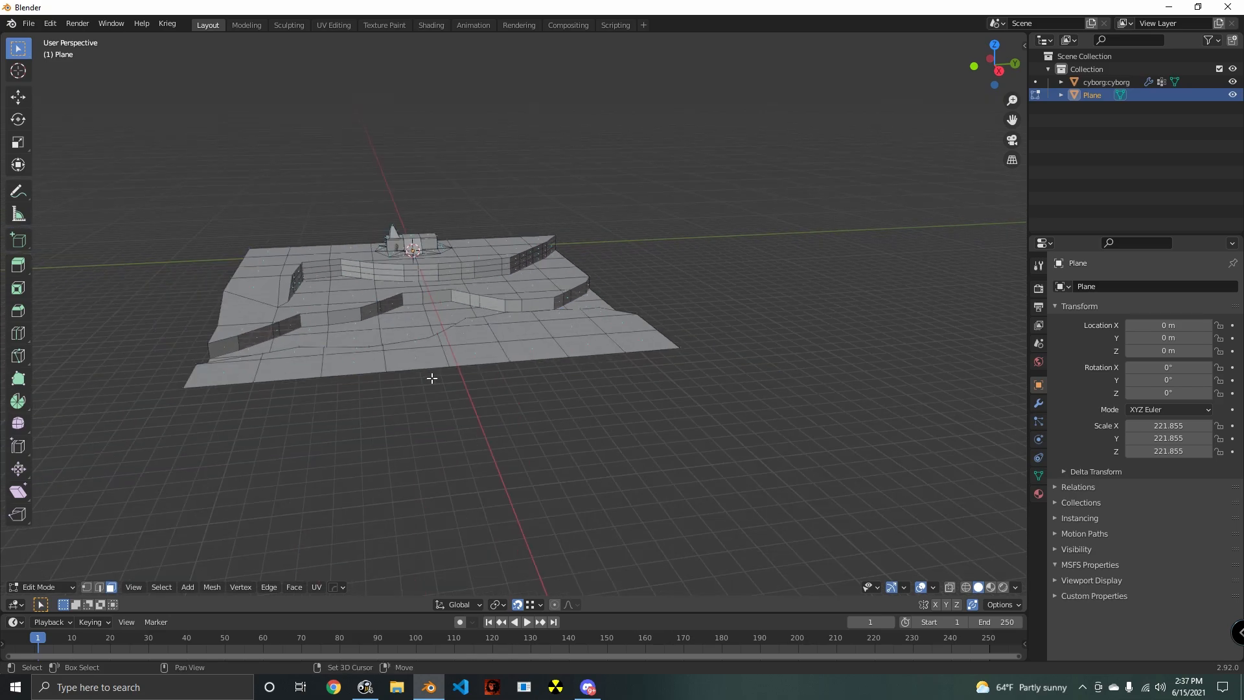
{"action": "middle_click_drag", "start_coordinate": [430, 377], "coordinate": [504, 407]}
{"action": "scroll", "coordinate": [504, 407], "scroll_direction": "up", "scroll_amount": 3}
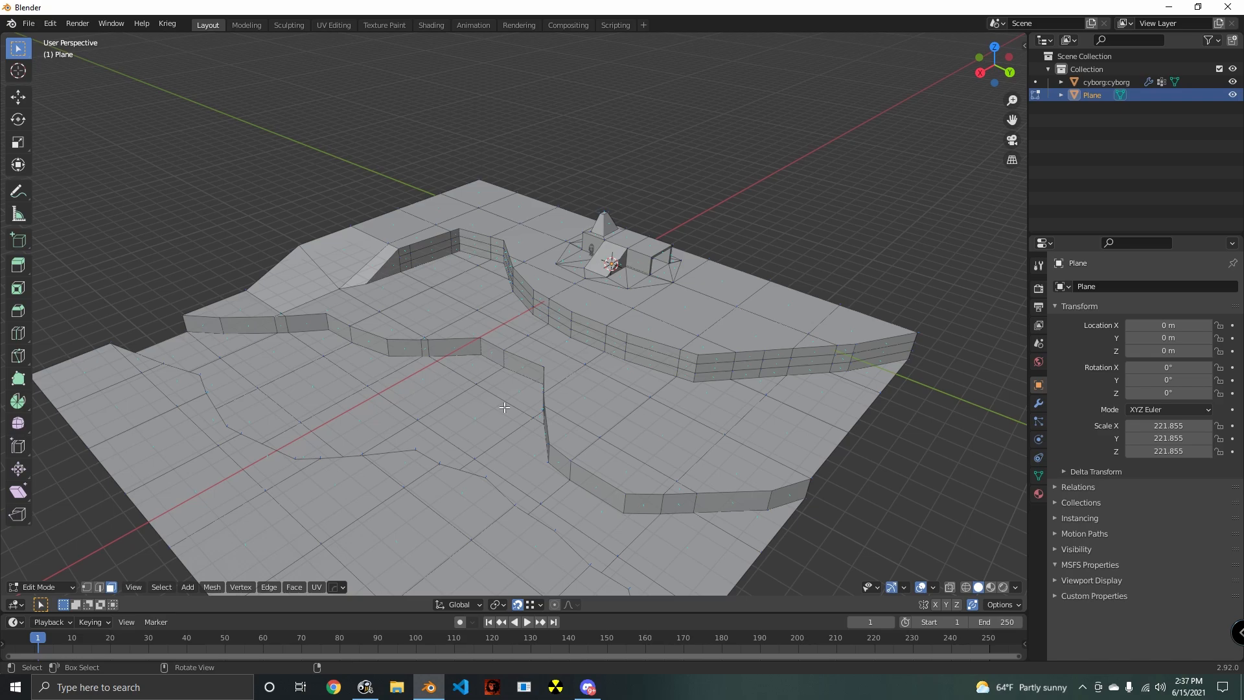
{"action": "middle_click_drag", "start_coordinate": [460, 374], "coordinate": [601, 305]}
{"action": "key", "text": "ctrl+r"}
{"action": "left_click", "coordinate": [512, 252]}
{"action": "left_click", "coordinate": [512, 251]}
{"action": "key", "text": "ctrl+r"}
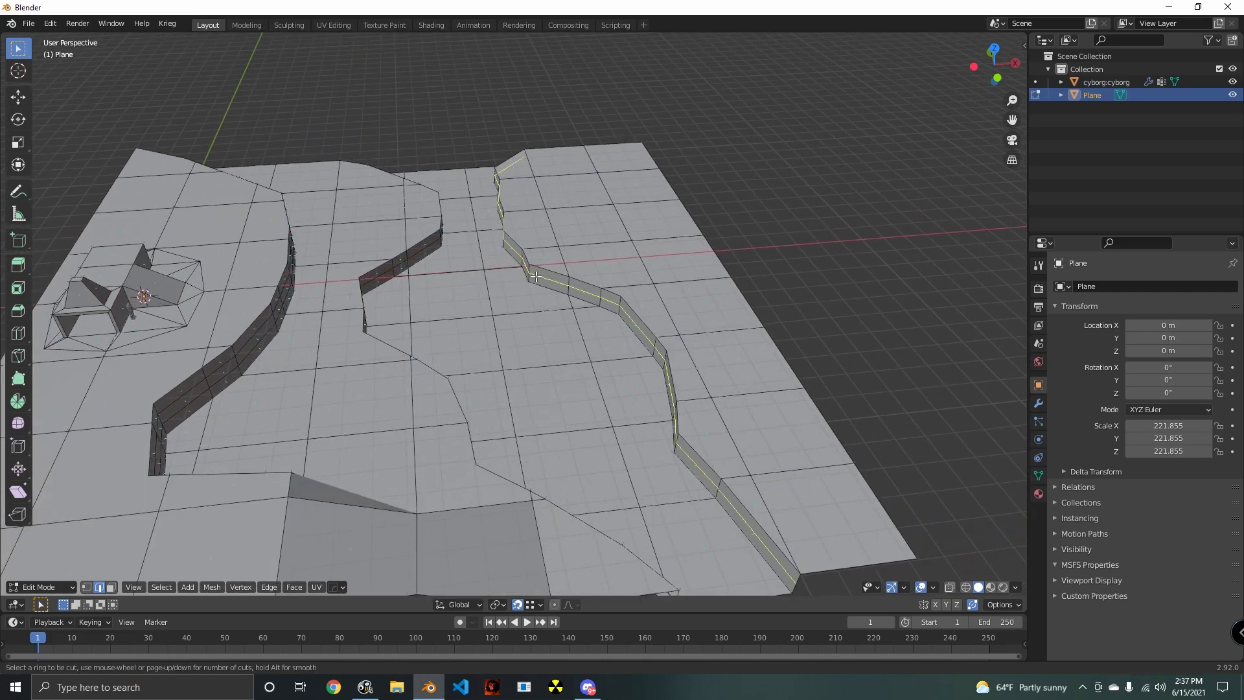
{"action": "left_click", "coordinate": [535, 276]}
{"action": "left_click", "coordinate": [532, 271]}
{"action": "key", "text": "alt+a"}
- Add a centred loop cut through the outer ground strip beside the slope
{"action": "middle_click_drag", "start_coordinate": [601, 391], "coordinate": [462, 352]}
{"action": "scroll", "coordinate": [555, 343], "scroll_direction": "down", "scroll_amount": 3}
{"action": "scroll", "coordinate": [519, 388], "scroll_direction": "up", "scroll_amount": 4}
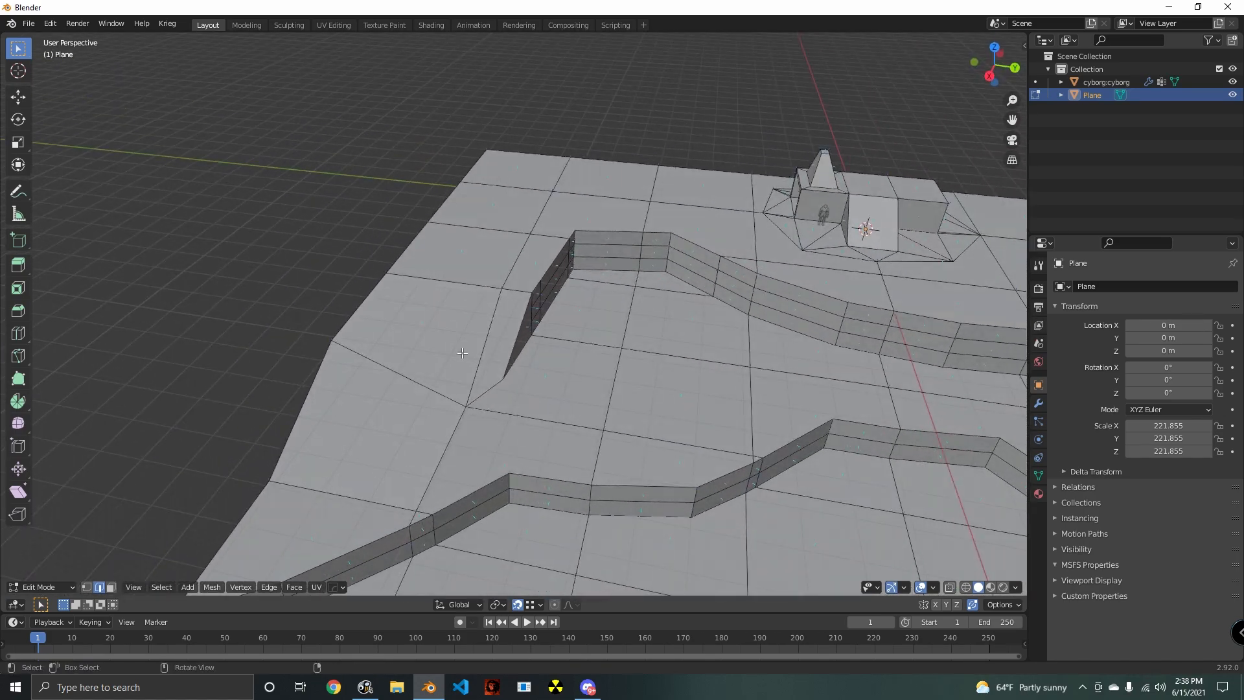
{"action": "key", "text": "ctrl+r"}
{"action": "left_click", "coordinate": [452, 286]}
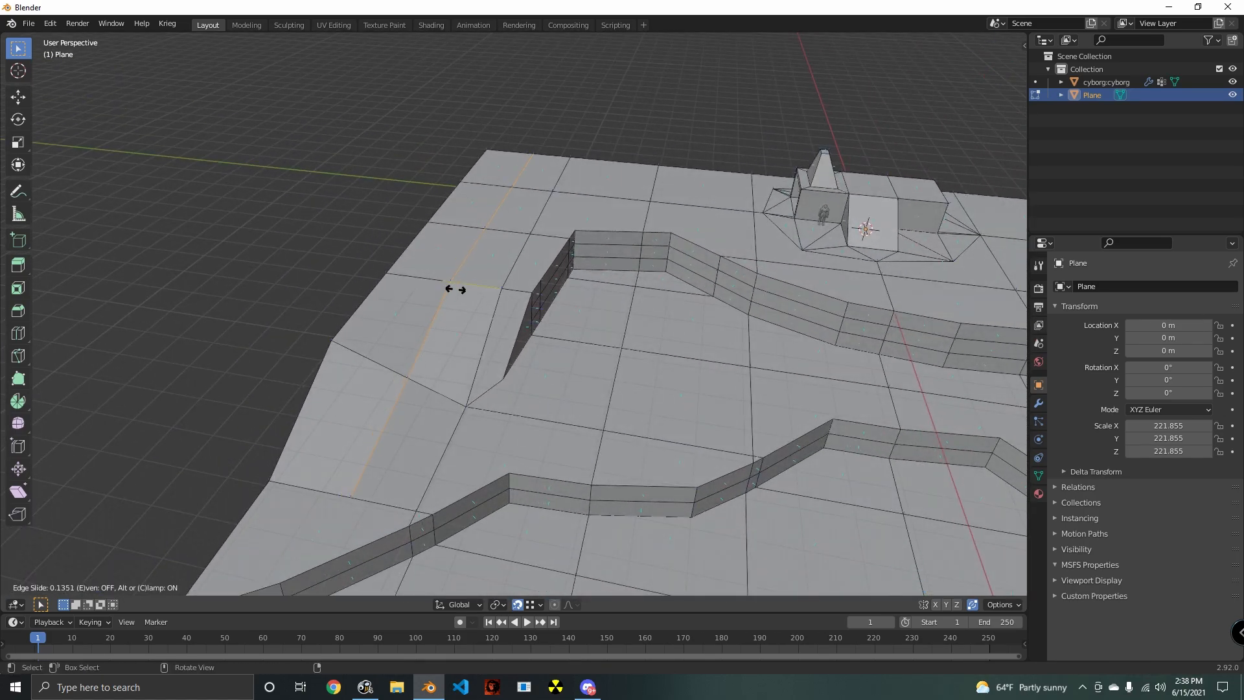
{"action": "right_click", "coordinate": [452, 301]}
- Add a centred loop cut across the upper ground strip beside the building, on the side away from the slope
{"action": "middle_click_drag", "start_coordinate": [692, 305], "coordinate": [733, 195]}
{"action": "key", "text": "ctrl+r"}
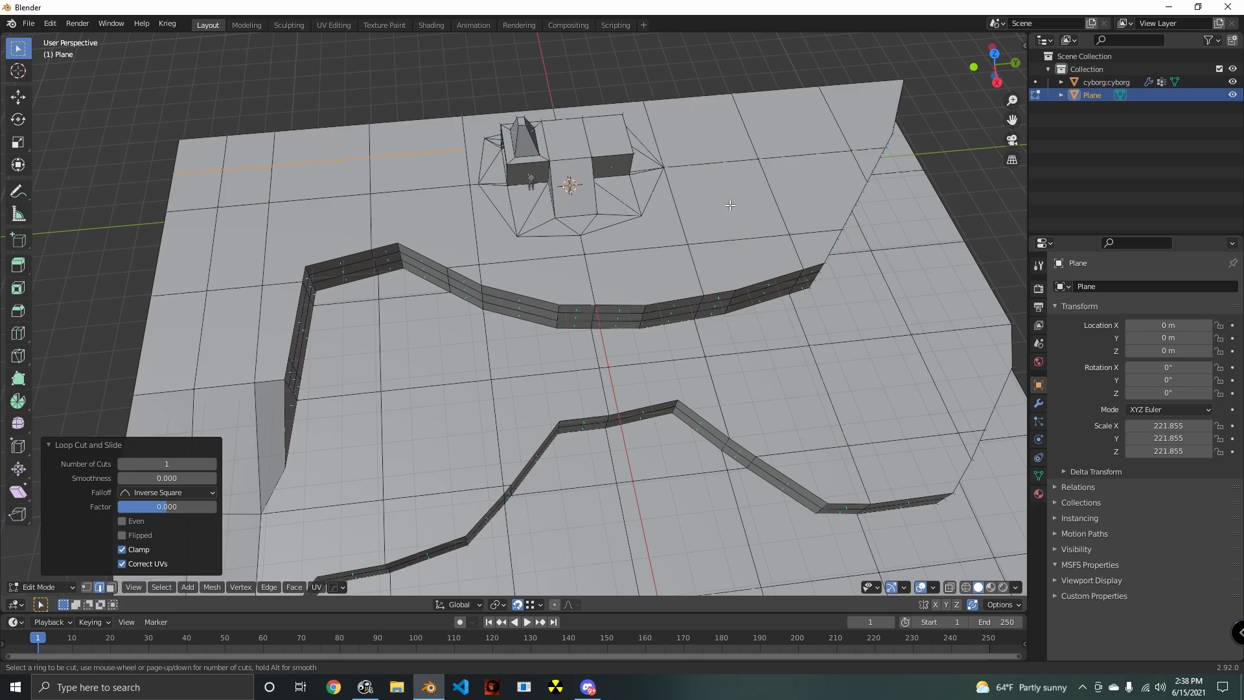
{"action": "left_click", "coordinate": [726, 167]}
{"action": "right_click", "coordinate": [788, 243]}
- Examine the faces along the cliff rim and upper ground to see where the loop cut ends
{"action": "middle_click_drag", "start_coordinate": [781, 301], "coordinate": [528, 227]}
{"action": "middle_click_drag", "start_coordinate": [619, 317], "coordinate": [554, 274]}
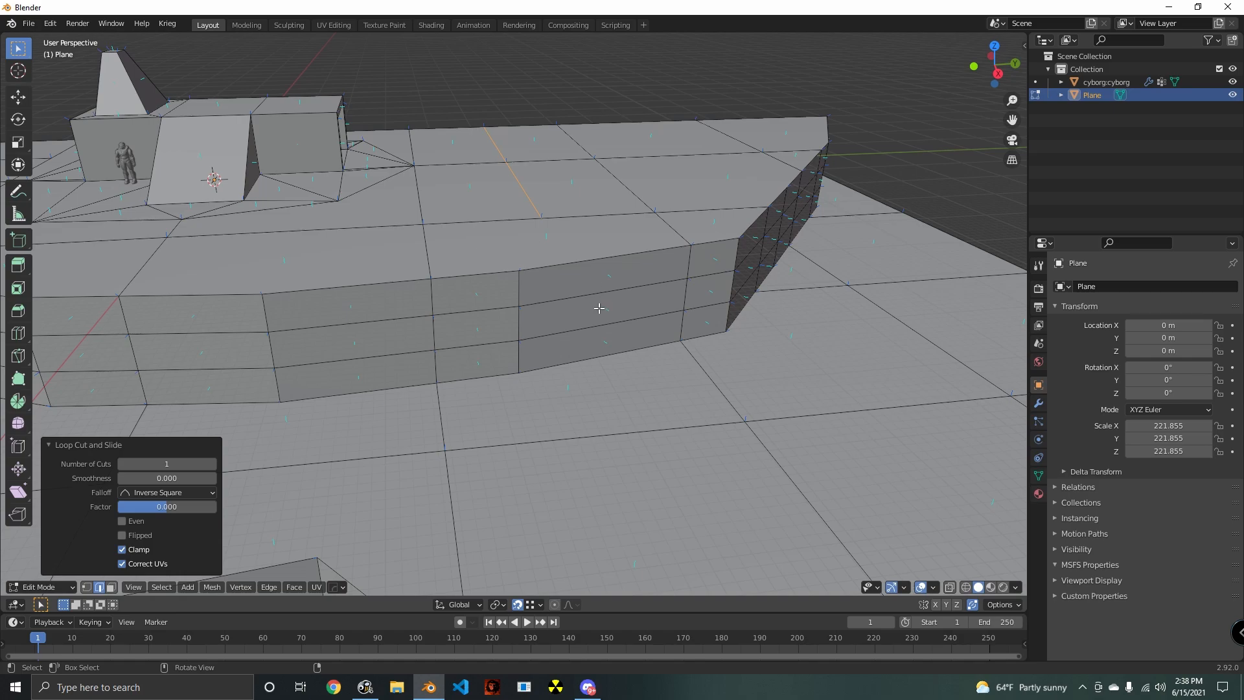
{"action": "middle_click_drag", "start_coordinate": [598, 308], "coordinate": [568, 325]}
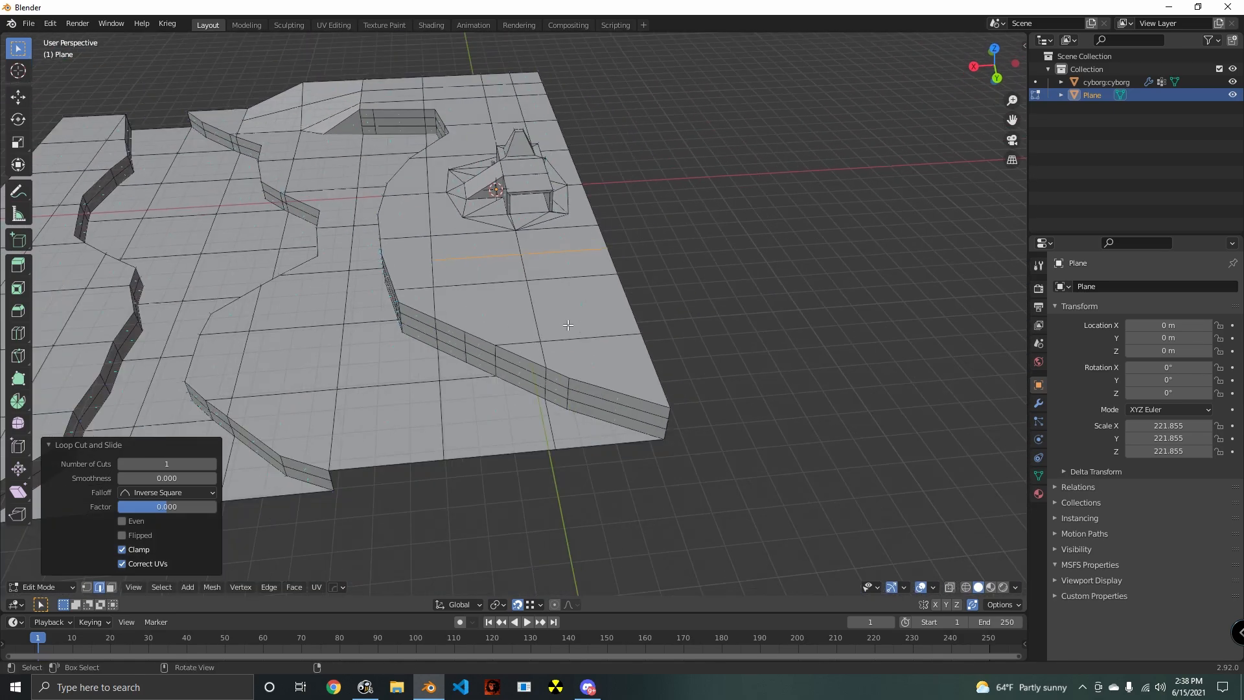
{"action": "left_click", "coordinate": [585, 320]}
{"action": "left_click", "coordinate": [110, 588]}
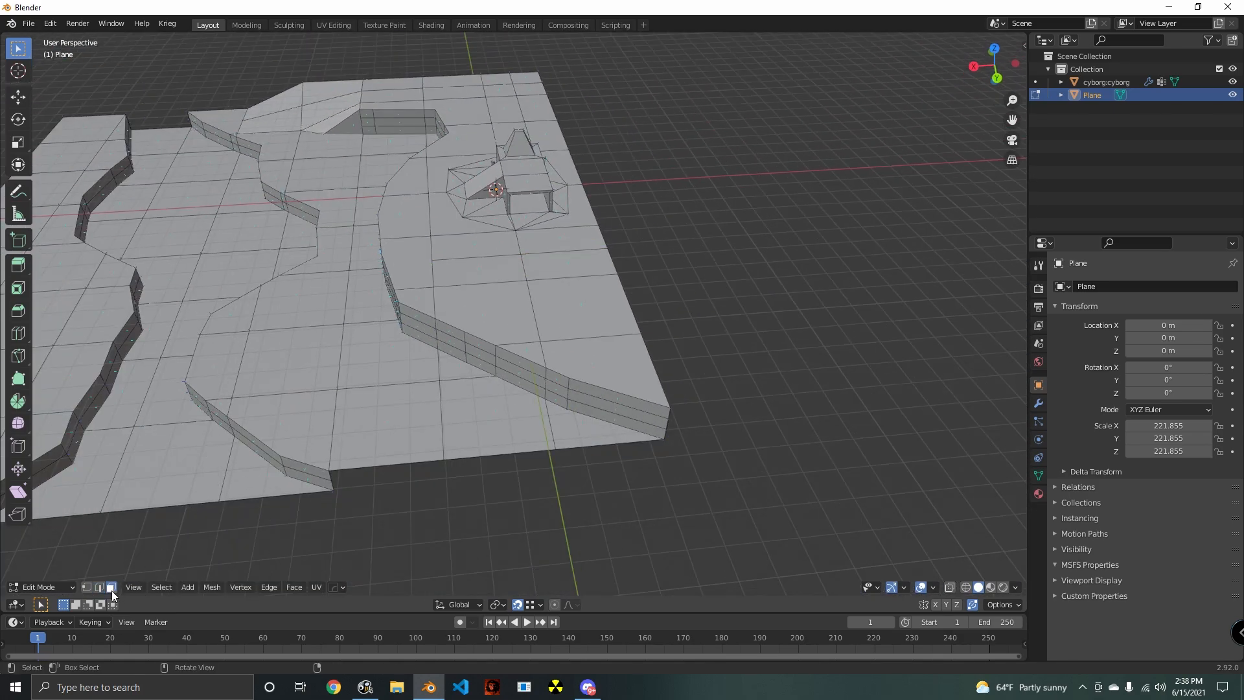
{"action": "left_click", "coordinate": [537, 337]}
{"action": "left_click", "coordinate": [547, 332]}
{"action": "left_click", "coordinate": [522, 477]}
{"action": "scroll", "coordinate": [458, 389], "scroll_direction": "up", "scroll_amount": 4}
{"action": "middle_click_drag", "start_coordinate": [429, 481], "coordinate": [511, 353], "text": "shift"}
{"action": "middle_click_drag", "start_coordinate": [469, 203], "coordinate": [539, 223]}
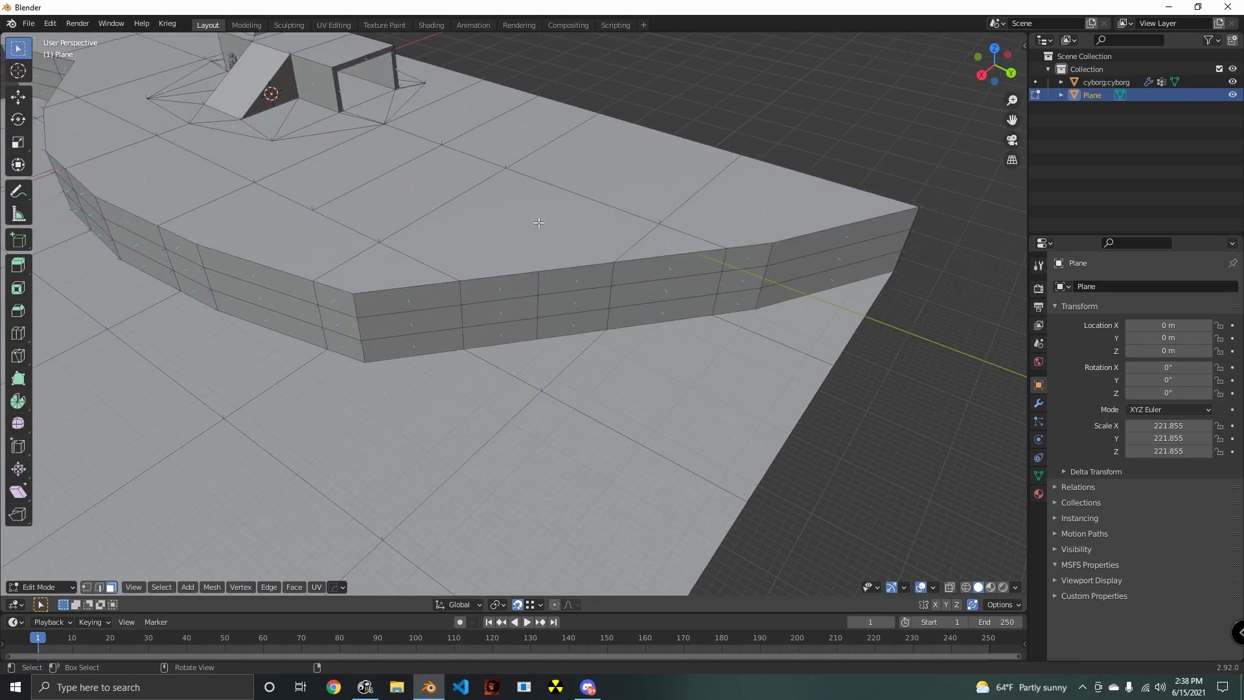
{"action": "scroll", "coordinate": [538, 223], "scroll_direction": "down", "scroll_amount": 4}
{"action": "middle_click_drag", "start_coordinate": [457, 300], "coordinate": [524, 285]}
{"action": "scroll", "coordinate": [524, 285], "scroll_direction": "up", "scroll_amount": 2}
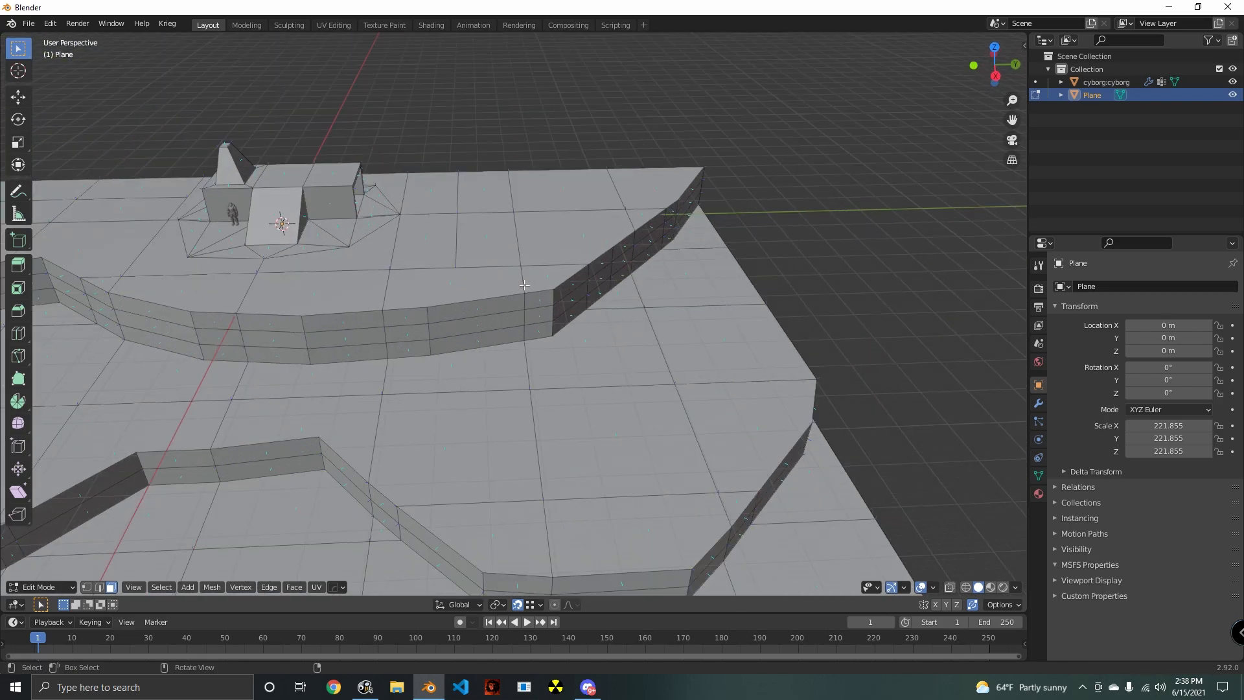
{"action": "middle_click_drag", "start_coordinate": [382, 276], "coordinate": [455, 237]}
{"action": "key", "text": "ctrl+r"}
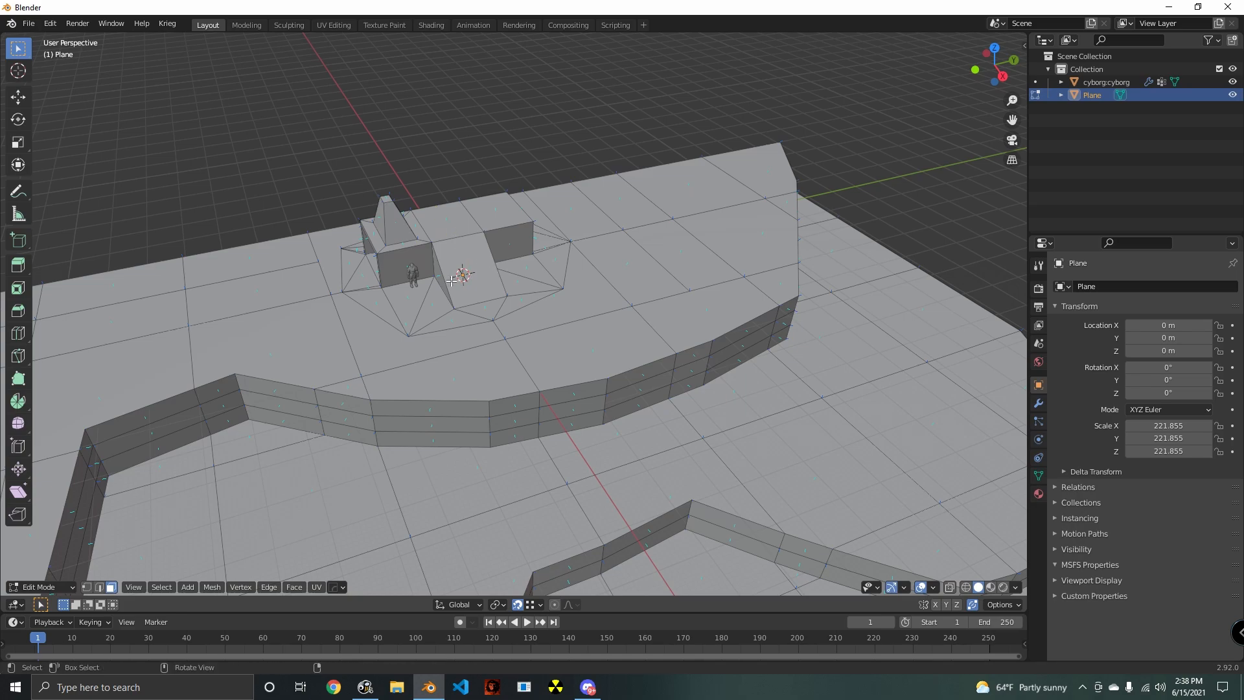
{"action": "scroll", "coordinate": [435, 269], "scroll_direction": "up", "scroll_amount": 5}
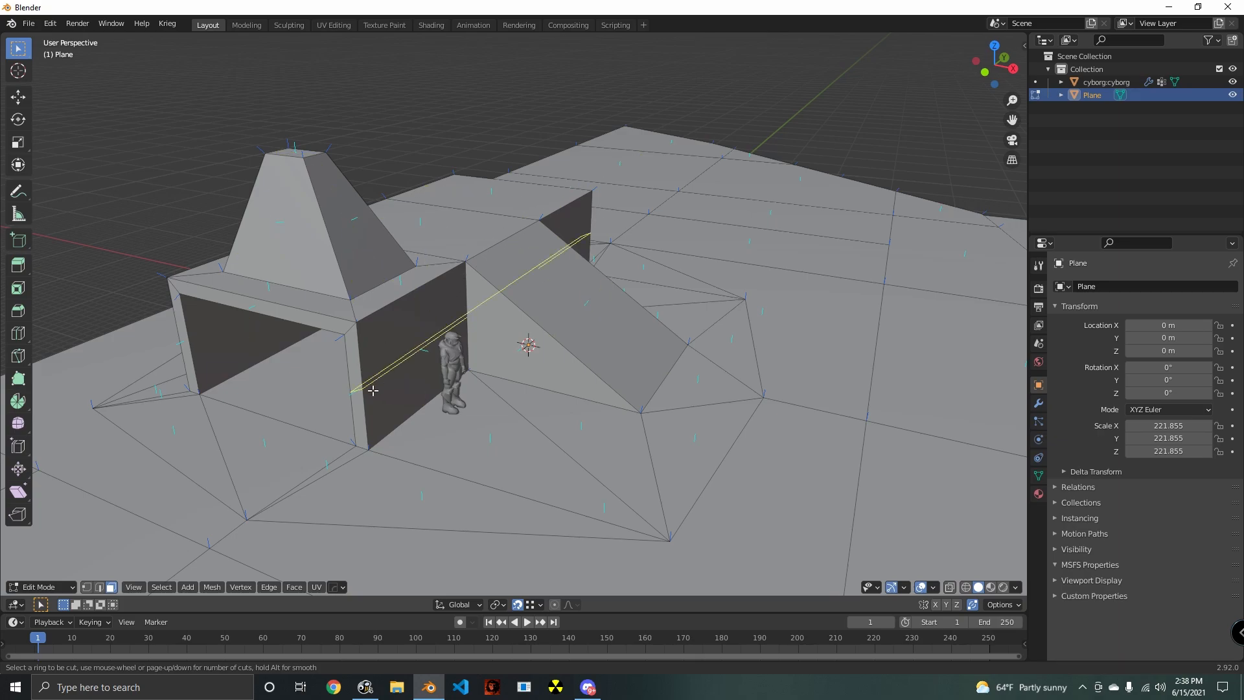
{"action": "key", "text": "Escape"}
{"action": "middle_click_drag", "start_coordinate": [510, 248], "coordinate": [546, 309]}
{"action": "middle_click_drag", "start_coordinate": [706, 214], "coordinate": [633, 323], "text": "shift"}
{"action": "key", "text": "ctrl+r"}
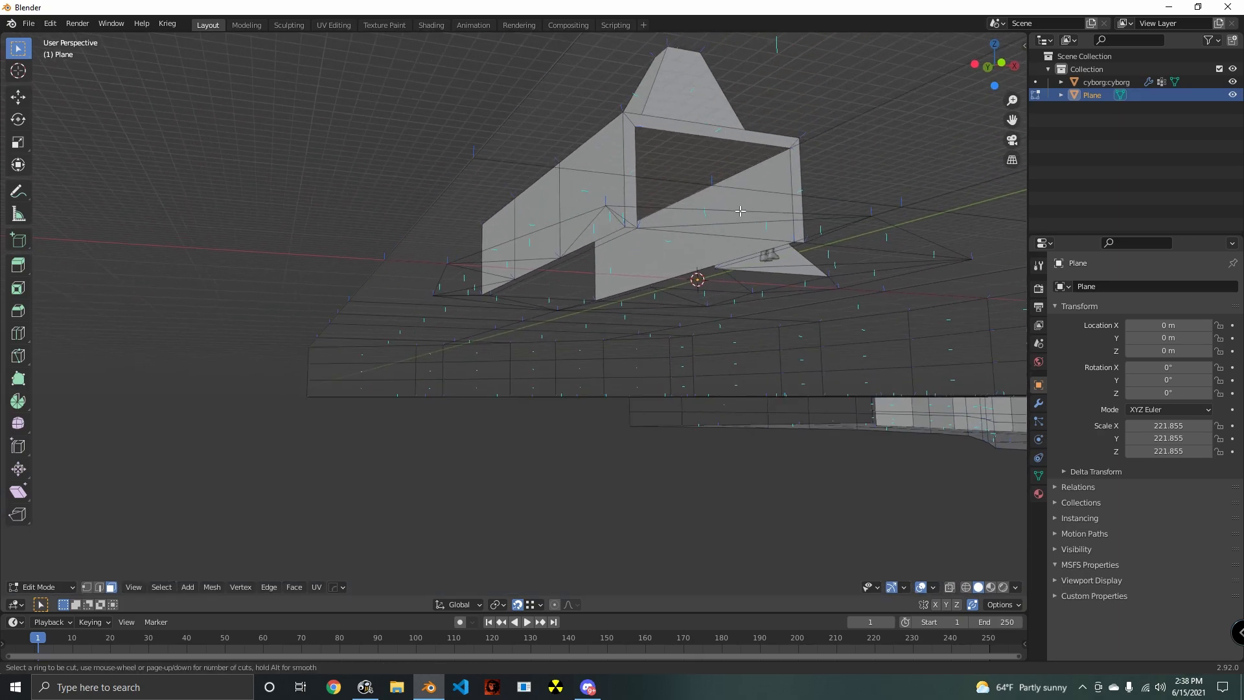
{"action": "key", "text": "Escape"}
{"action": "middle_click_drag", "start_coordinate": [802, 191], "coordinate": [791, 278]}
{"action": "key", "text": "ctrl+r"}
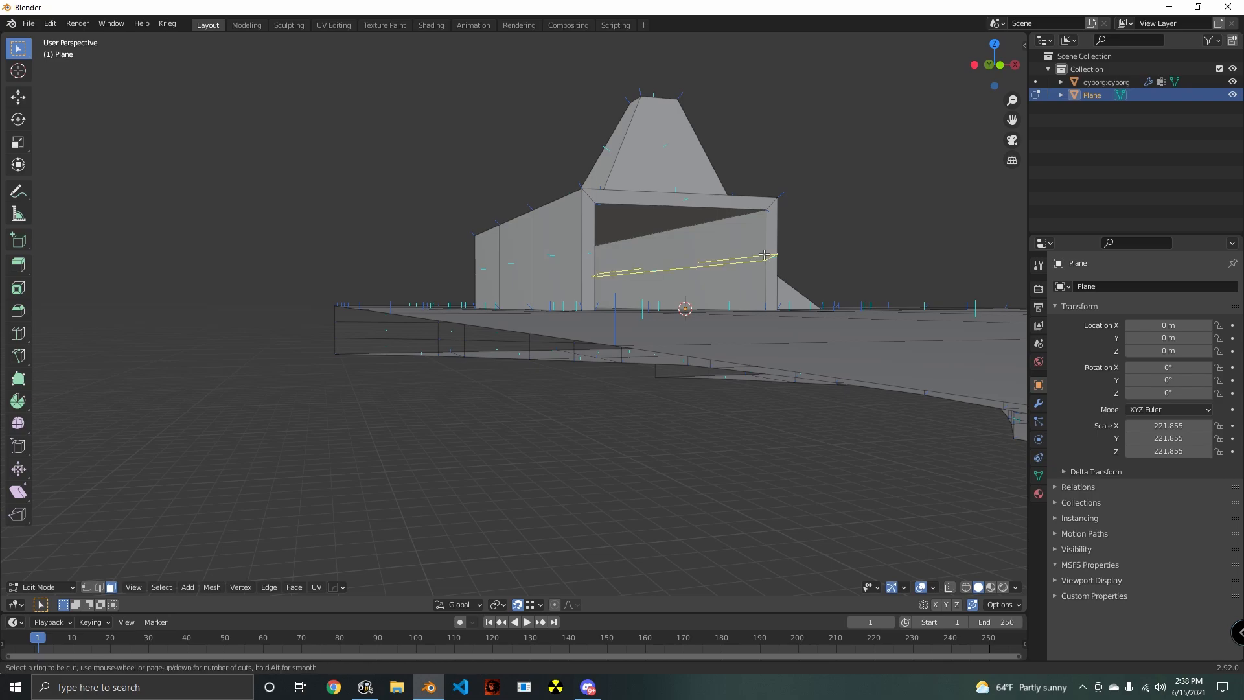
{"action": "key", "text": "Escape"}
- Add two centred loop cuts to the upper ground on the side away from the slope, one across the outer strip and one along it
{"action": "middle_click_drag", "start_coordinate": [587, 275], "coordinate": [480, 298]}
{"action": "scroll", "coordinate": [447, 313], "scroll_direction": "down", "scroll_amount": 5}
{"action": "middle_click_drag", "start_coordinate": [529, 372], "coordinate": [597, 356]}
{"action": "key", "text": "ctrl+r"}
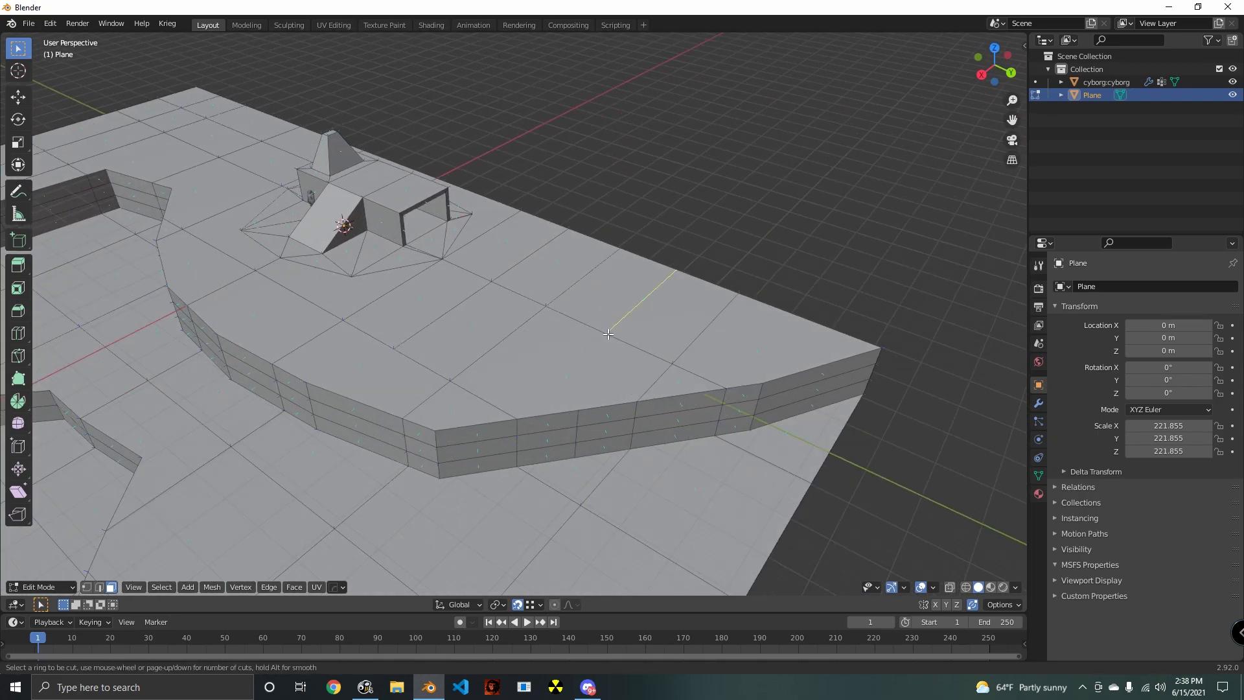
{"action": "left_click", "coordinate": [749, 388]}
{"action": "right_click", "coordinate": [749, 389]}
{"action": "middle_click_drag", "start_coordinate": [748, 389], "coordinate": [638, 418]}
{"action": "key", "text": "ctrl+r"}
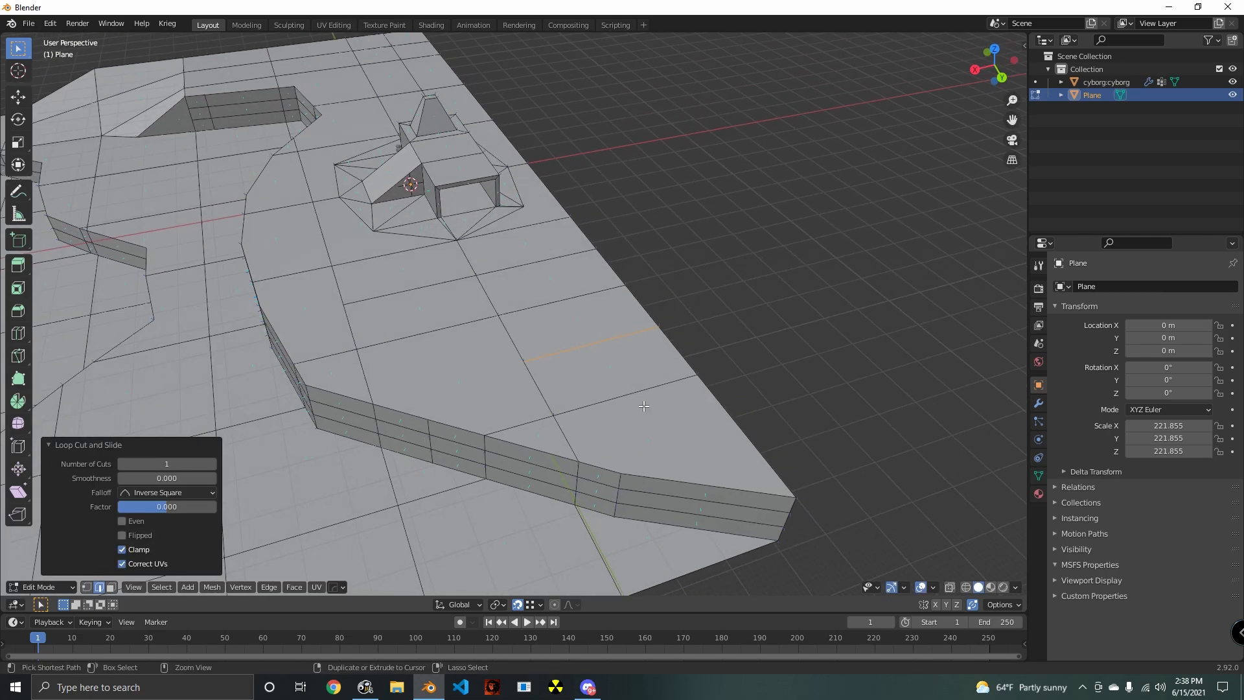
{"action": "left_click", "coordinate": [652, 405]}
{"action": "right_click", "coordinate": [727, 435]}
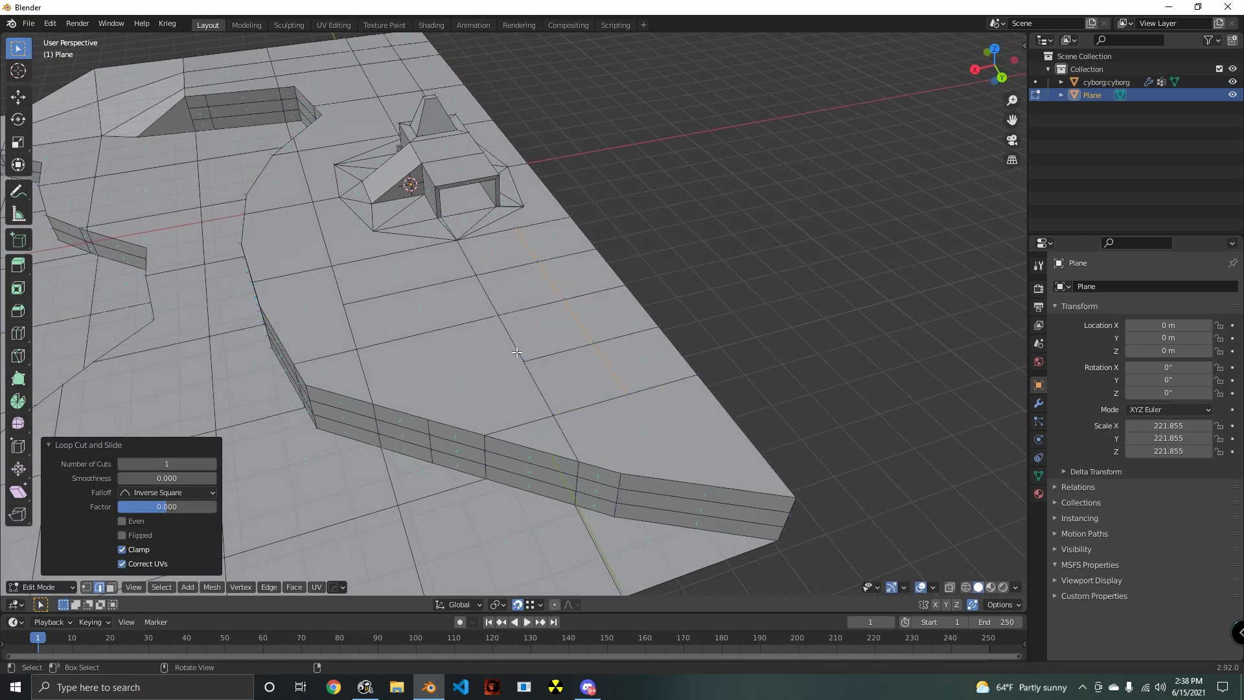
- Add a centred loop cut across the outer ground strip between the building and the slope-side corner
{"action": "middle_click_drag", "start_coordinate": [516, 353], "coordinate": [376, 200]}
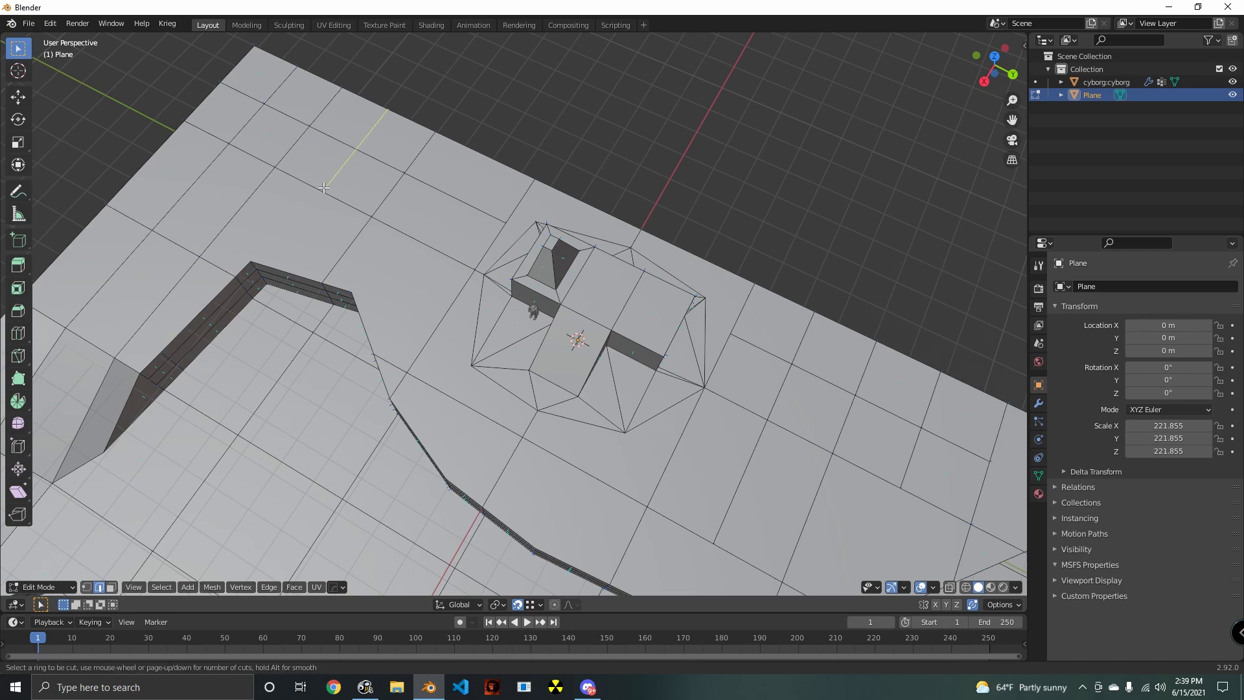
{"action": "key", "text": "ctrl+r"}
{"action": "left_click", "coordinate": [290, 280]}
{"action": "right_click", "coordinate": [290, 280]}
- Try another loop cut on the upper ground near the slope-side corner and undo it
{"action": "middle_click_drag", "start_coordinate": [290, 279], "coordinate": [485, 245], "text": "shift"}
{"action": "key", "text": "ctrl+r"}
{"action": "left_click", "coordinate": [353, 194]}
{"action": "right_click", "coordinate": [354, 194]}
{"action": "key", "text": "ctrl+z"}
- Switch the ground mesh to Sculpt Mode and choose the Smooth brush
{"action": "scroll", "coordinate": [530, 326], "scroll_direction": "down", "scroll_amount": 5}
{"action": "middle_click_drag", "start_coordinate": [530, 325], "coordinate": [589, 324]}
{"action": "middle_click_drag", "start_coordinate": [589, 323], "coordinate": [580, 272], "text": "shift"}
{"action": "scroll", "coordinate": [576, 275], "scroll_direction": "up", "scroll_amount": 2}
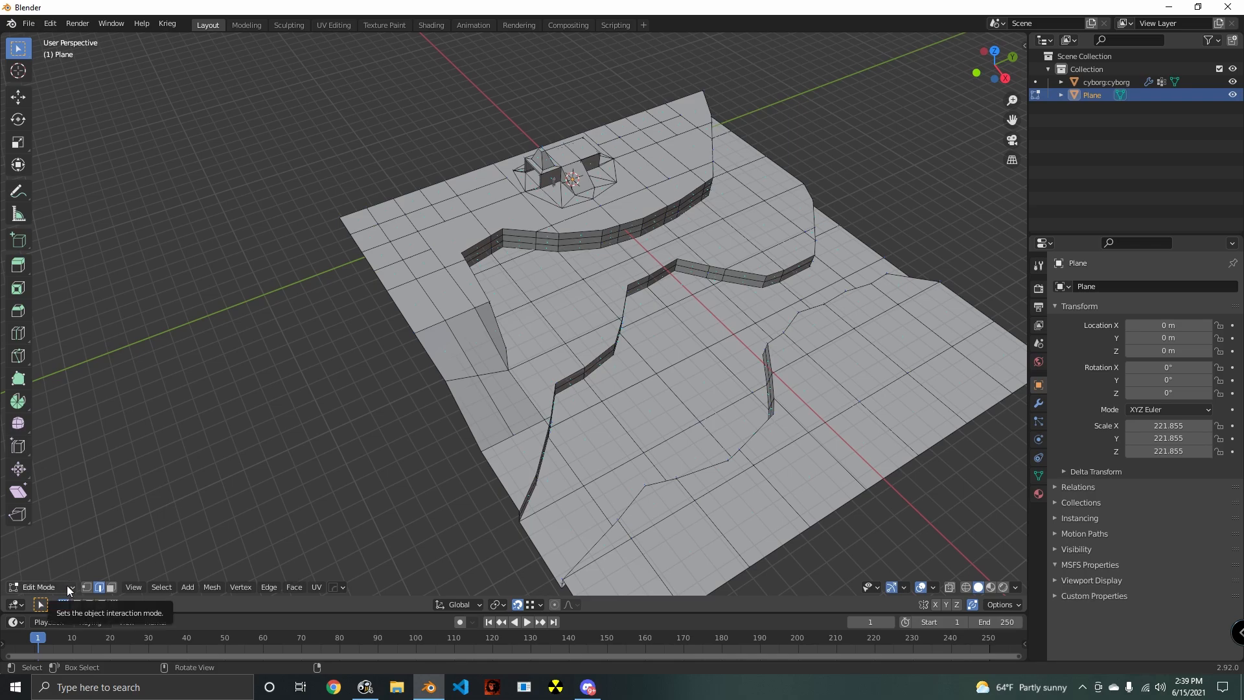
{"action": "left_click", "coordinate": [67, 585]}
{"action": "left_click", "coordinate": [44, 544]}
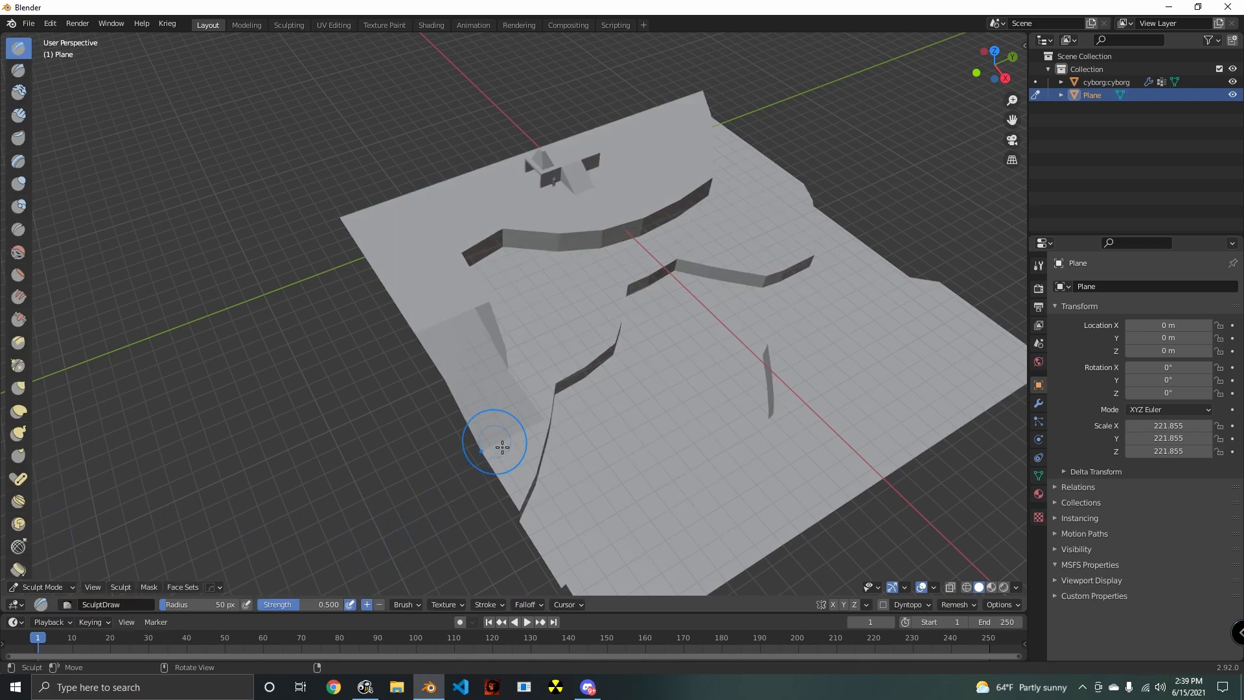
{"action": "middle_click_drag", "start_coordinate": [606, 440], "coordinate": [51, 176]}
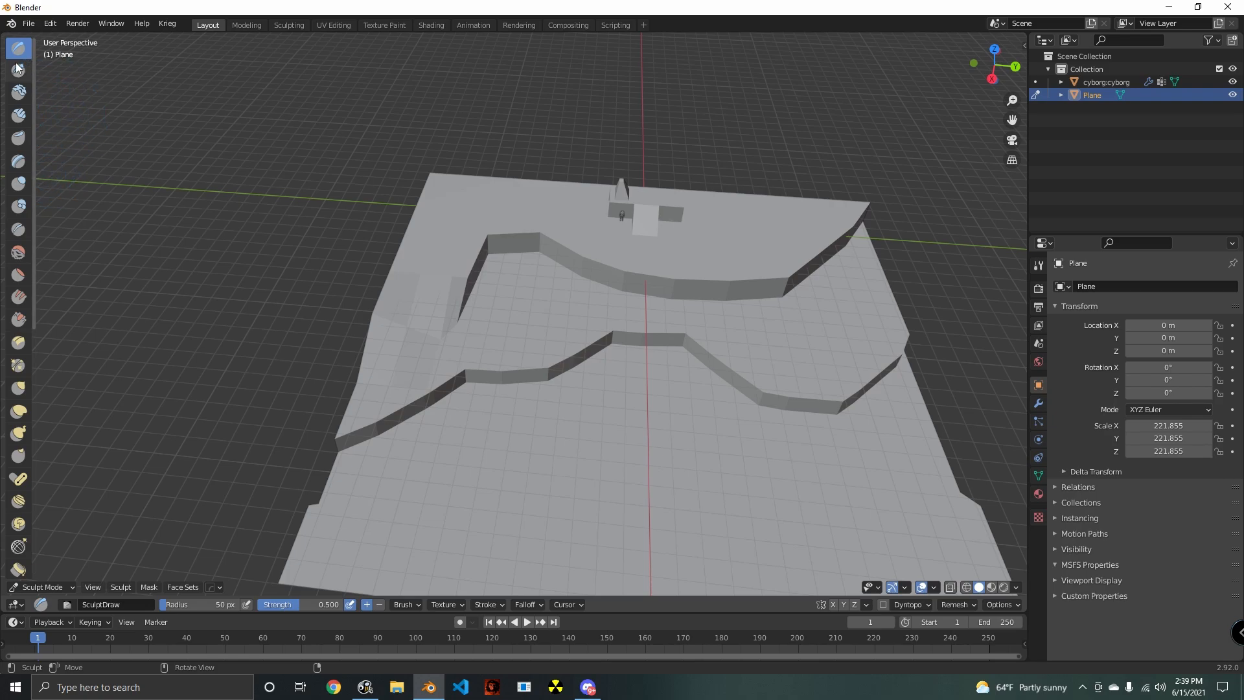
{"action": "left_click", "coordinate": [19, 252]}
- Smooth stretches of both riverbank walls using the Smooth brush at strength 0.700
{"action": "mouse_move", "coordinate": [499, 389]}
{"action": "middle_mouse_down"}
{"action": "mouse_move", "coordinate": [516, 372]}
{"action": "mouse_move", "coordinate": [501, 344]}
{"action": "middle_mouse_up"}
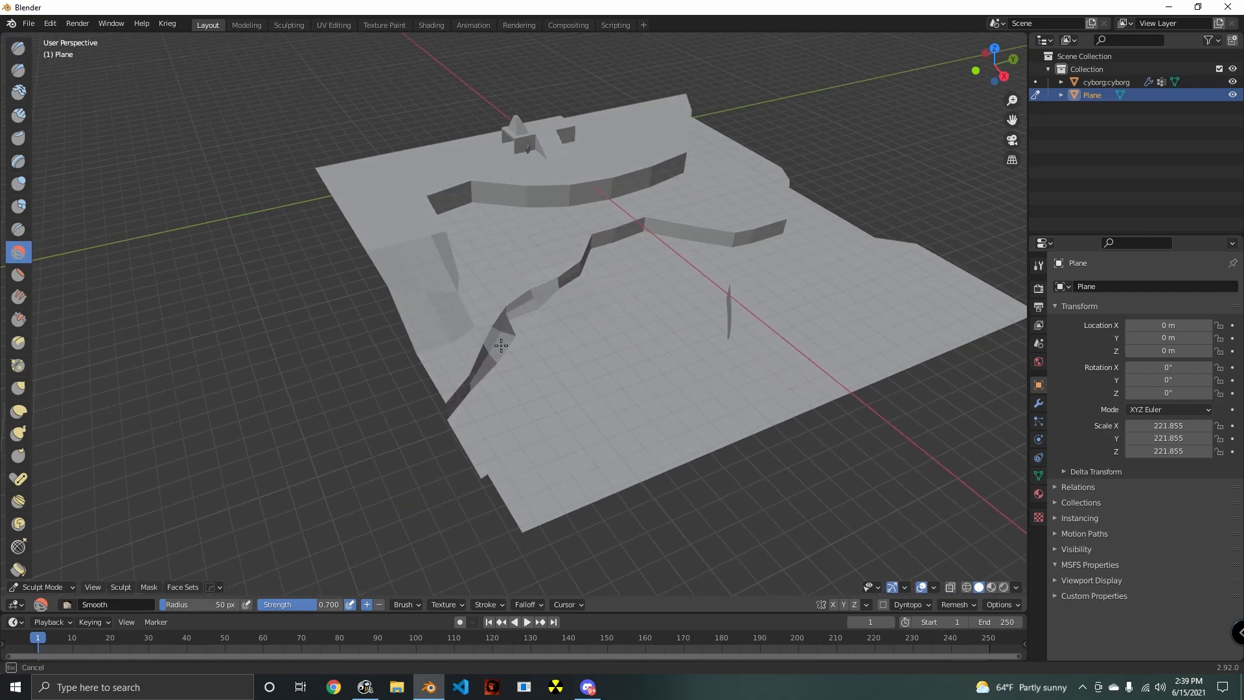
{"action": "left_click_drag", "start_coordinate": [500, 345], "coordinate": [488, 382]}
{"action": "mouse_move", "coordinate": [609, 414]}
{"action": "middle_mouse_down"}
{"action": "mouse_move", "coordinate": [732, 392]}
{"action": "mouse_move", "coordinate": [571, 442]}
{"action": "mouse_move", "coordinate": [705, 391]}
{"action": "middle_mouse_up"}
{"action": "scroll", "coordinate": [733, 392], "scroll_direction": "up", "scroll_amount": 3}
{"action": "left_click_drag", "start_coordinate": [705, 392], "coordinate": [671, 334]}
{"action": "left_click_drag", "start_coordinate": [694, 333], "coordinate": [782, 384]}
{"action": "left_click_drag", "start_coordinate": [791, 389], "coordinate": [627, 270]}
{"action": "scroll", "coordinate": [638, 278], "scroll_direction": "up", "scroll_amount": 2}
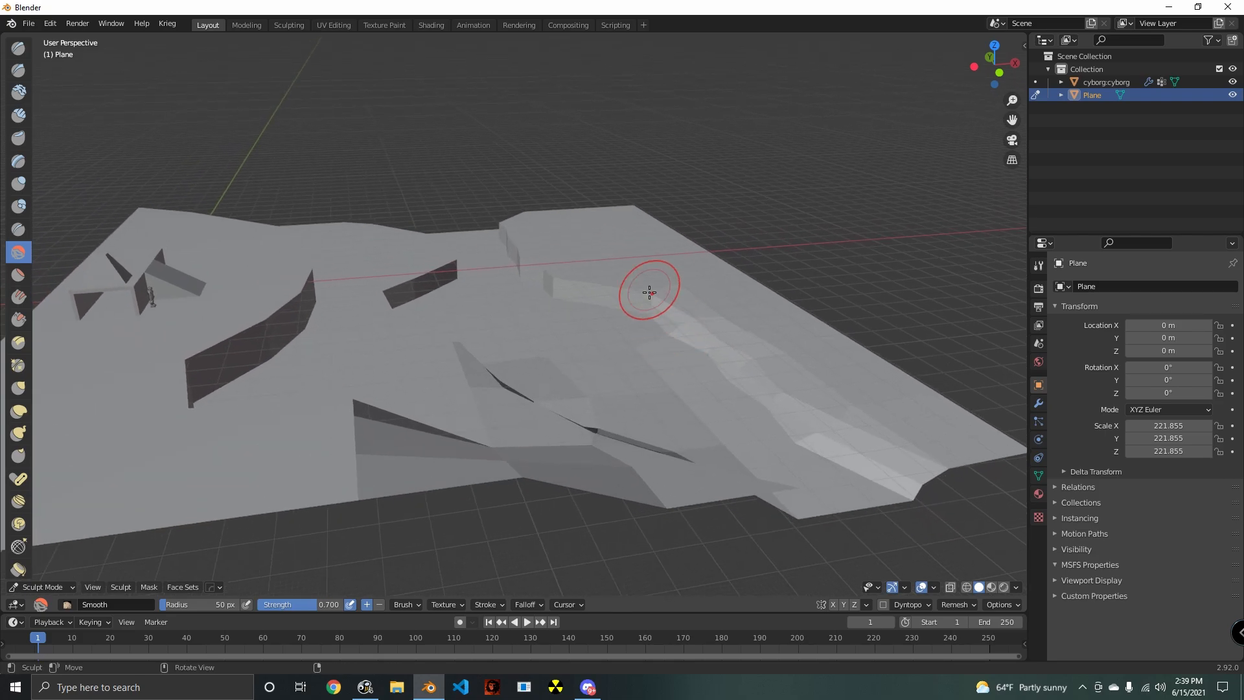
{"action": "middle_click_drag", "start_coordinate": [668, 324], "coordinate": [564, 361]}
{"action": "scroll", "coordinate": [533, 336], "scroll_direction": "up", "scroll_amount": 2}
{"action": "mouse_move", "coordinate": [622, 389]}
{"action": "middle_mouse_down", "text": "shift"}
{"action": "mouse_move", "coordinate": [534, 337]}
{"action": "mouse_move", "coordinate": [456, 414]}
{"action": "mouse_move", "coordinate": [611, 427]}
{"action": "mouse_move", "coordinate": [622, 415]}
{"action": "middle_mouse_up", "text": "shift"}
{"action": "mouse_move", "coordinate": [764, 369]}
{"action": "left_mouse_down"}
{"action": "mouse_move", "coordinate": [616, 269]}
{"action": "mouse_move", "coordinate": [557, 212]}
{"action": "left_mouse_up"}
{"action": "mouse_move", "coordinate": [626, 223]}
{"action": "middle_mouse_down"}
{"action": "mouse_move", "coordinate": [691, 363]}
{"action": "mouse_move", "coordinate": [306, 297]}
{"action": "mouse_move", "coordinate": [278, 311]}
{"action": "mouse_move", "coordinate": [389, 331]}
{"action": "middle_mouse_up"}
{"action": "left_click_drag", "start_coordinate": [389, 331], "coordinate": [412, 334]}
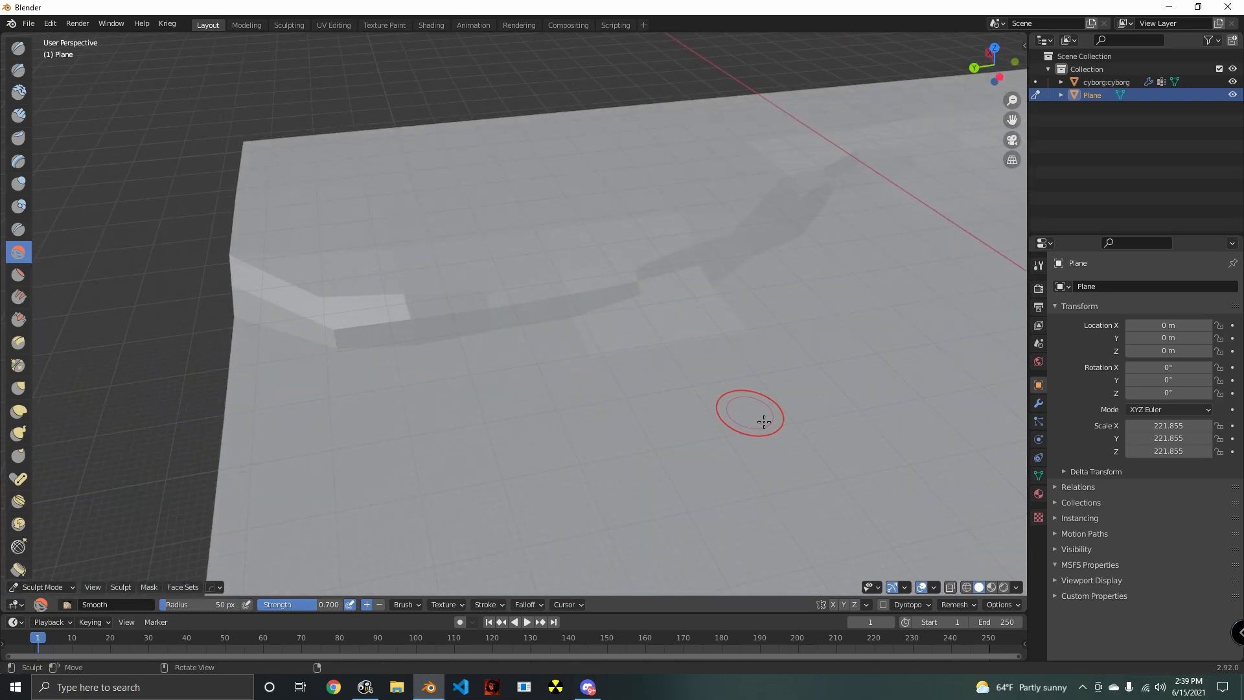
- Enable the wireframe overlay so the mesh edges show while sculpting
{"action": "left_click", "coordinate": [934, 587]}
{"action": "left_click", "coordinate": [937, 588]}
{"action": "left_click", "coordinate": [938, 591]}
{"action": "left_click", "coordinate": [854, 457]}
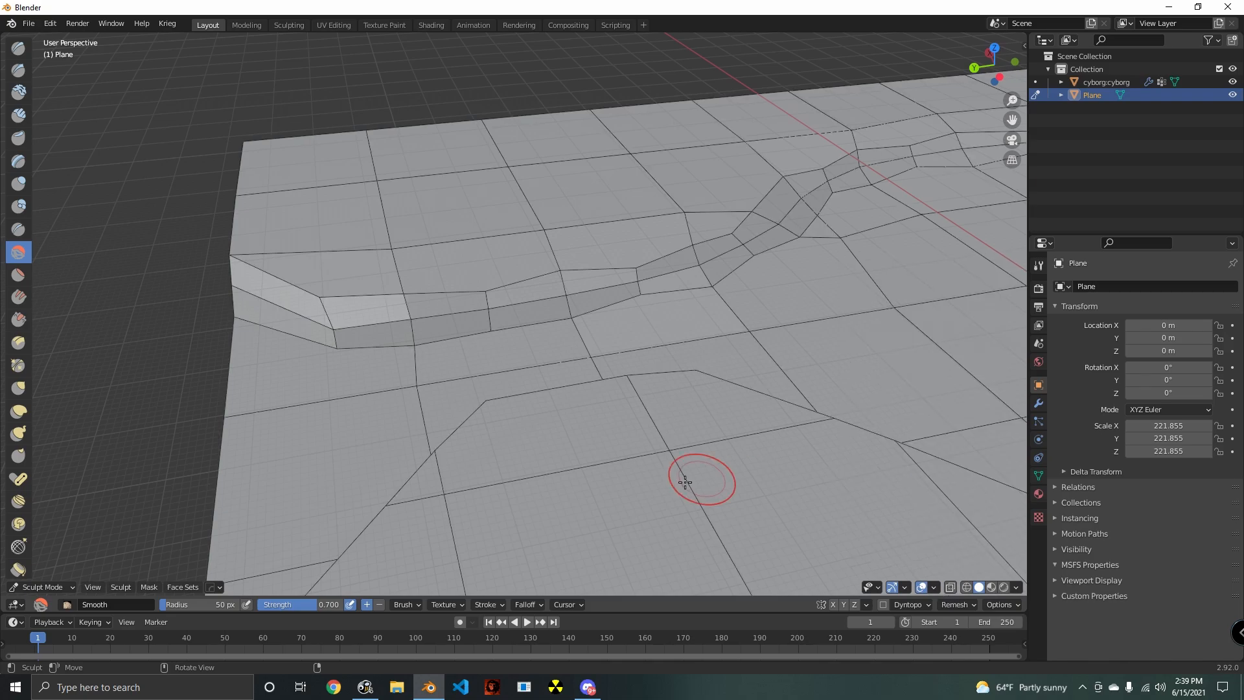
- Smooth the sharp bend in the building-side riverbank, towards its end away from the slope
{"action": "mouse_move", "coordinate": [773, 493]}
{"action": "middle_mouse_down"}
{"action": "mouse_move", "coordinate": [484, 429]}
{"action": "mouse_move", "coordinate": [383, 442]}
{"action": "middle_mouse_up"}
{"action": "scroll", "coordinate": [455, 419], "scroll_direction": "up", "scroll_amount": 3}
{"action": "mouse_move", "coordinate": [559, 372]}
{"action": "left_mouse_down"}
{"action": "mouse_move", "coordinate": [680, 350]}
{"action": "mouse_move", "coordinate": [579, 336]}
{"action": "left_mouse_up"}
{"action": "middle_click_drag", "start_coordinate": [638, 357], "coordinate": [528, 368]}
{"action": "mouse_move", "coordinate": [400, 306]}
{"action": "left_mouse_down"}
{"action": "mouse_move", "coordinate": [392, 264]}
{"action": "mouse_move", "coordinate": [441, 274]}
{"action": "left_mouse_up"}
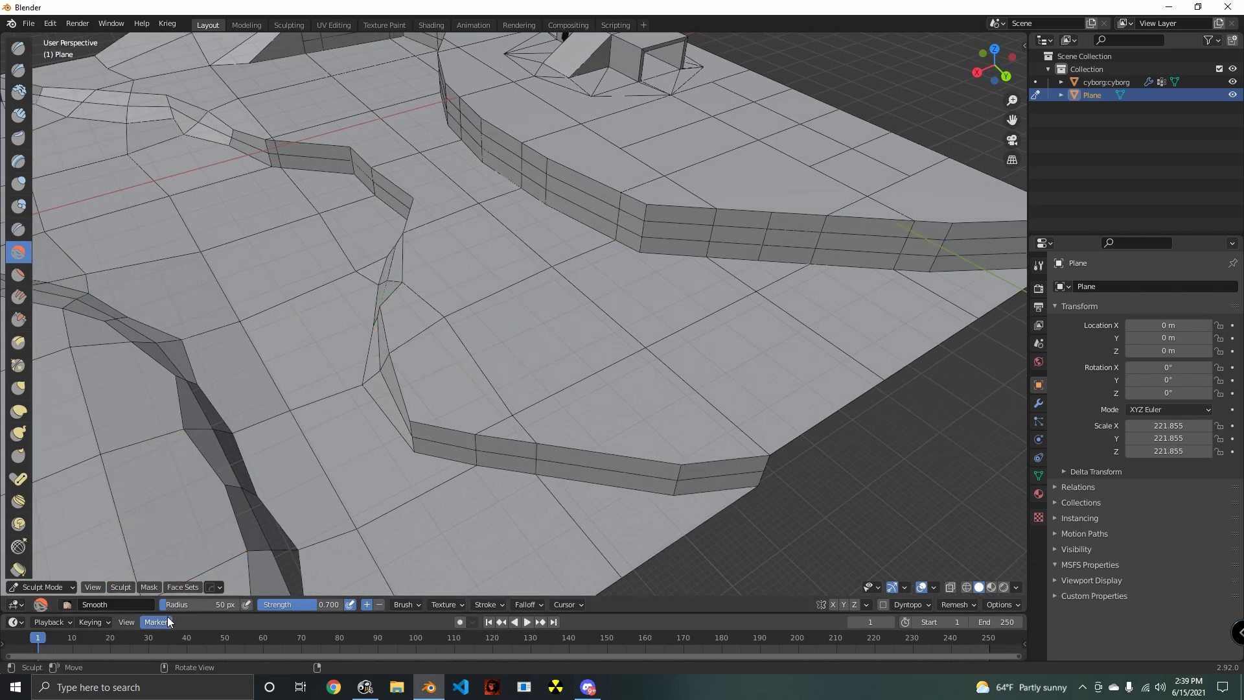
- Lower the Smooth brush strength to 0.181 and soften the building-side riverbank towards the ground's edge away from the slope
{"action": "left_click_drag", "start_coordinate": [309, 608], "coordinate": [293, 607]}
{"action": "middle_click_drag", "start_coordinate": [486, 431], "coordinate": [536, 411]}
{"action": "left_click_drag", "start_coordinate": [578, 394], "coordinate": [635, 344]}
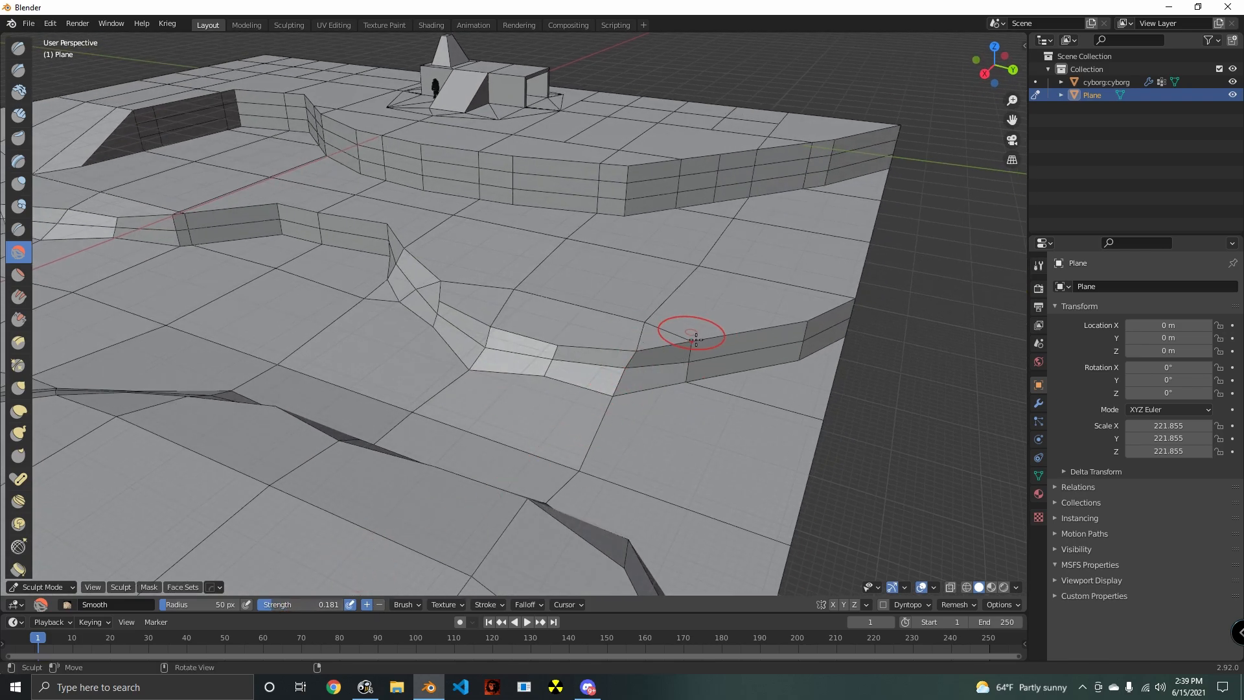
{"action": "mouse_move", "coordinate": [696, 339]}
{"action": "left_mouse_down"}
{"action": "mouse_move", "coordinate": [693, 353]}
{"action": "mouse_move", "coordinate": [652, 361]}
{"action": "mouse_move", "coordinate": [891, 316]}
{"action": "mouse_move", "coordinate": [803, 344]}
{"action": "left_mouse_up"}
{"action": "mouse_move", "coordinate": [804, 344]}
{"action": "middle_mouse_down"}
{"action": "mouse_move", "coordinate": [605, 389]}
{"action": "mouse_move", "coordinate": [550, 335]}
{"action": "middle_mouse_up"}
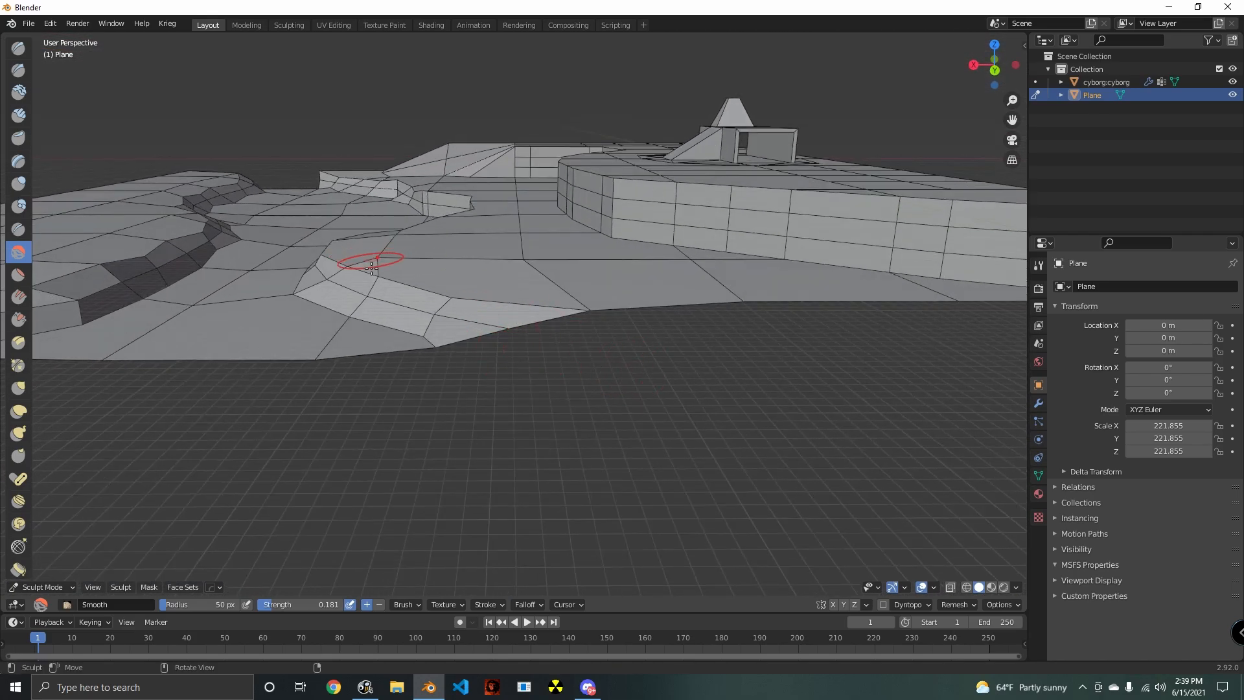
- Smooth the remaining corners along the building-side riverbank, working from the outer edge back towards the slope
{"action": "mouse_move", "coordinate": [372, 268]}
{"action": "middle_mouse_down"}
{"action": "mouse_move", "coordinate": [454, 291]}
{"action": "mouse_move", "coordinate": [616, 278]}
{"action": "middle_mouse_up"}
{"action": "left_click_drag", "start_coordinate": [616, 278], "coordinate": [462, 251]}
{"action": "left_click_drag", "start_coordinate": [373, 223], "coordinate": [350, 226]}
{"action": "mouse_move", "coordinate": [350, 227]}
{"action": "middle_mouse_down"}
{"action": "mouse_move", "coordinate": [548, 314]}
{"action": "mouse_move", "coordinate": [512, 345]}
{"action": "mouse_move", "coordinate": [547, 352]}
{"action": "mouse_move", "coordinate": [480, 452]}
{"action": "mouse_move", "coordinate": [419, 448]}
{"action": "middle_mouse_up"}
{"action": "left_click_drag", "start_coordinate": [419, 447], "coordinate": [342, 434]}
{"action": "left_click_drag", "start_coordinate": [202, 412], "coordinate": [153, 408]}
{"action": "middle_click_drag", "start_coordinate": [194, 404], "coordinate": [447, 364]}
{"action": "left_click_drag", "start_coordinate": [436, 367], "coordinate": [408, 386]}
{"action": "middle_click_drag", "start_coordinate": [409, 386], "coordinate": [575, 401]}
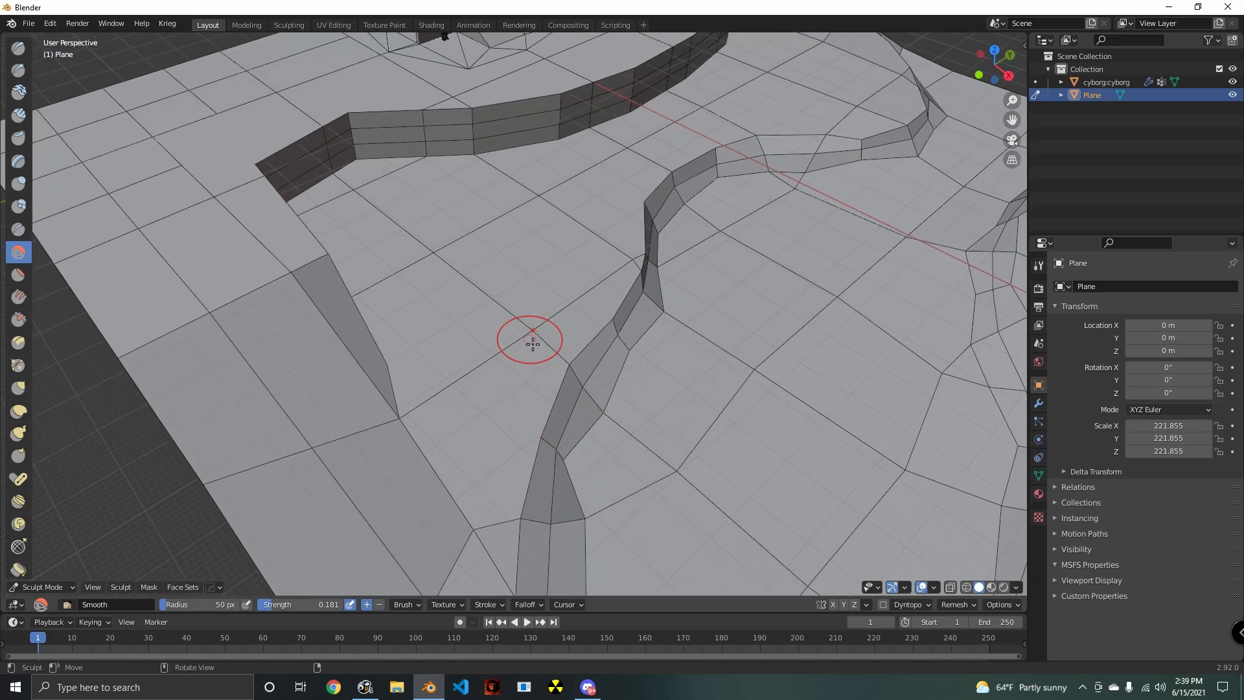
- Soften the riverbank beside the slope and begin smoothing the cliff wall at its slope end
{"action": "left_click_drag", "start_coordinate": [534, 338], "coordinate": [509, 358]}
{"action": "middle_click_drag", "start_coordinate": [512, 358], "coordinate": [556, 309]}
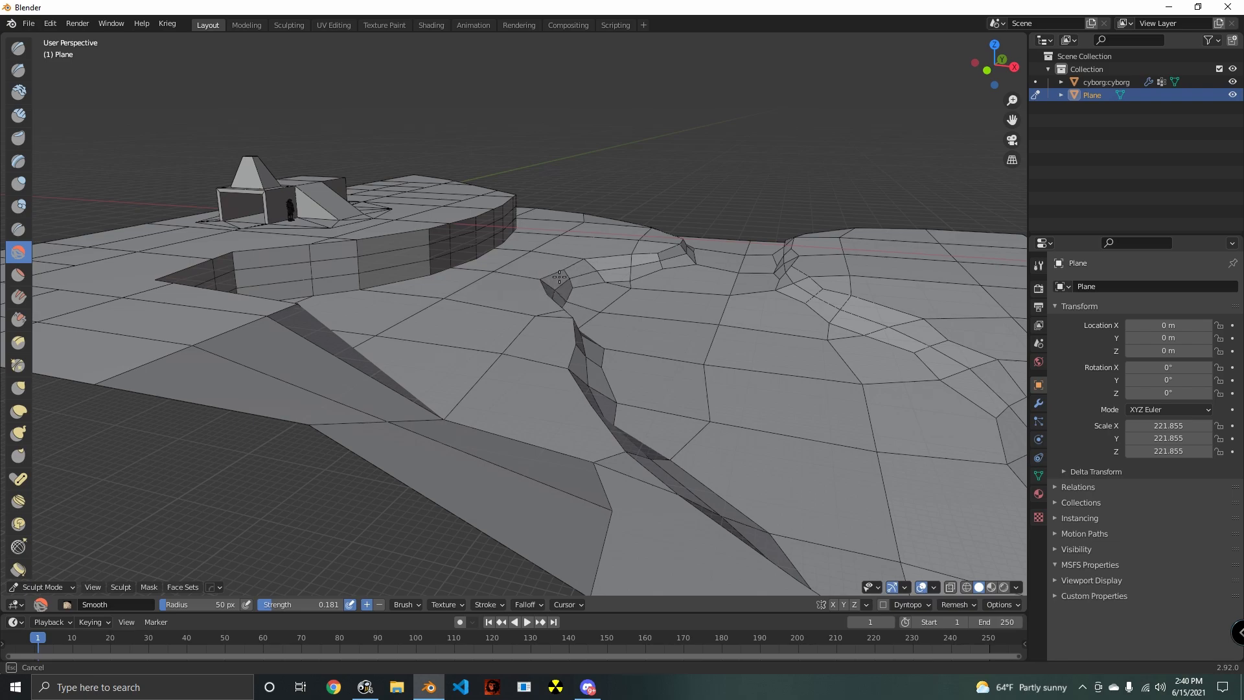
{"action": "middle_click_drag", "start_coordinate": [657, 242], "coordinate": [633, 292]}
{"action": "mouse_move", "coordinate": [633, 291]}
{"action": "left_mouse_down"}
{"action": "mouse_move", "coordinate": [605, 277]}
{"action": "mouse_move", "coordinate": [518, 291]}
{"action": "mouse_move", "coordinate": [466, 383]}
{"action": "mouse_move", "coordinate": [494, 314]}
{"action": "left_mouse_up"}
{"action": "mouse_move", "coordinate": [493, 314]}
{"action": "middle_mouse_down"}
{"action": "mouse_move", "coordinate": [403, 389]}
{"action": "mouse_move", "coordinate": [431, 361]}
{"action": "mouse_move", "coordinate": [480, 389]}
{"action": "mouse_move", "coordinate": [499, 370]}
{"action": "mouse_move", "coordinate": [419, 342]}
{"action": "mouse_move", "coordinate": [416, 305]}
{"action": "mouse_move", "coordinate": [478, 347]}
{"action": "mouse_move", "coordinate": [485, 368]}
{"action": "middle_mouse_up"}
{"action": "mouse_move", "coordinate": [453, 366]}
{"action": "left_mouse_down"}
{"action": "mouse_move", "coordinate": [551, 395]}
{"action": "mouse_move", "coordinate": [548, 364]}
{"action": "mouse_move", "coordinate": [484, 333]}
{"action": "left_mouse_up"}
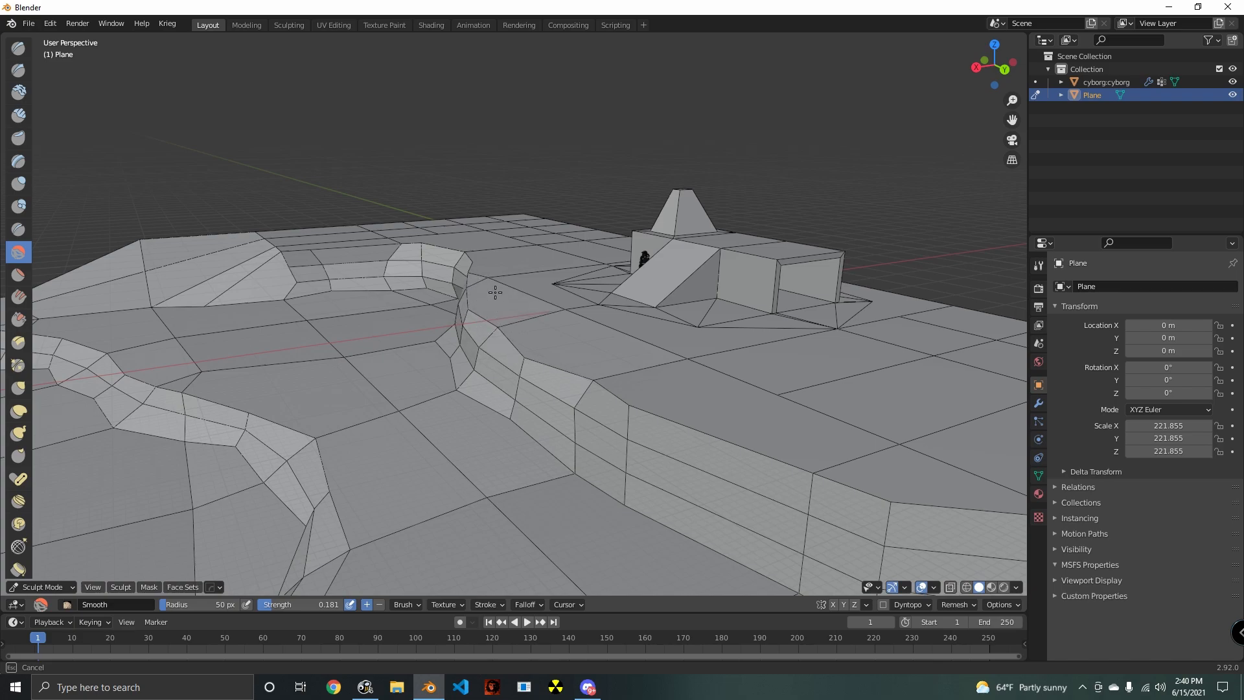
- Smooth the middle section of the cliff wall in front of the building, including its upper rim
{"action": "middle_click_drag", "start_coordinate": [495, 292], "coordinate": [608, 319]}
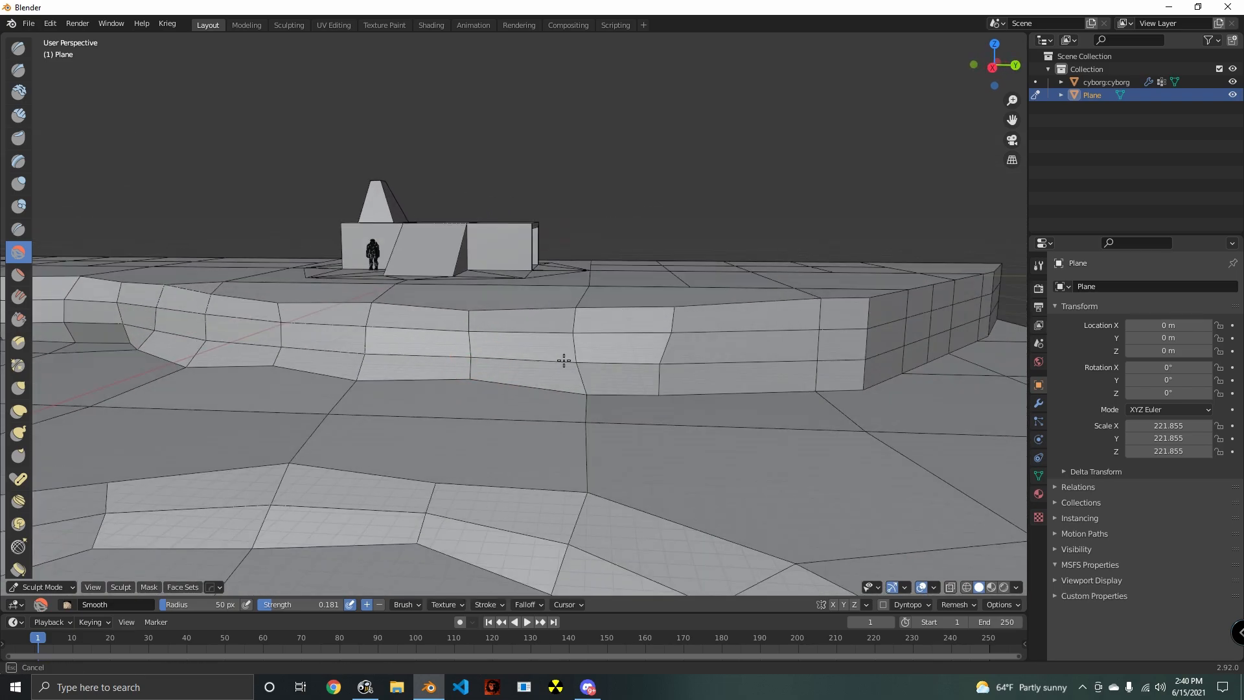
{"action": "mouse_move", "coordinate": [564, 360]}
{"action": "left_mouse_down"}
{"action": "mouse_move", "coordinate": [672, 361]}
{"action": "mouse_move", "coordinate": [728, 381]}
{"action": "left_mouse_up"}
{"action": "mouse_move", "coordinate": [728, 381]}
{"action": "middle_mouse_down"}
{"action": "mouse_move", "coordinate": [479, 388]}
{"action": "mouse_move", "coordinate": [458, 375]}
{"action": "middle_mouse_up"}
{"action": "mouse_move", "coordinate": [454, 353]}
{"action": "left_mouse_down"}
{"action": "mouse_move", "coordinate": [447, 297]}
{"action": "mouse_move", "coordinate": [406, 260]}
{"action": "mouse_move", "coordinate": [382, 257]}
{"action": "left_mouse_up"}
{"action": "middle_click_drag", "start_coordinate": [437, 321], "coordinate": [555, 324]}
{"action": "mouse_move", "coordinate": [647, 369]}
{"action": "middle_mouse_down"}
{"action": "mouse_move", "coordinate": [508, 363]}
{"action": "mouse_move", "coordinate": [453, 289]}
{"action": "mouse_move", "coordinate": [516, 286]}
{"action": "mouse_move", "coordinate": [490, 248]}
{"action": "middle_mouse_up"}
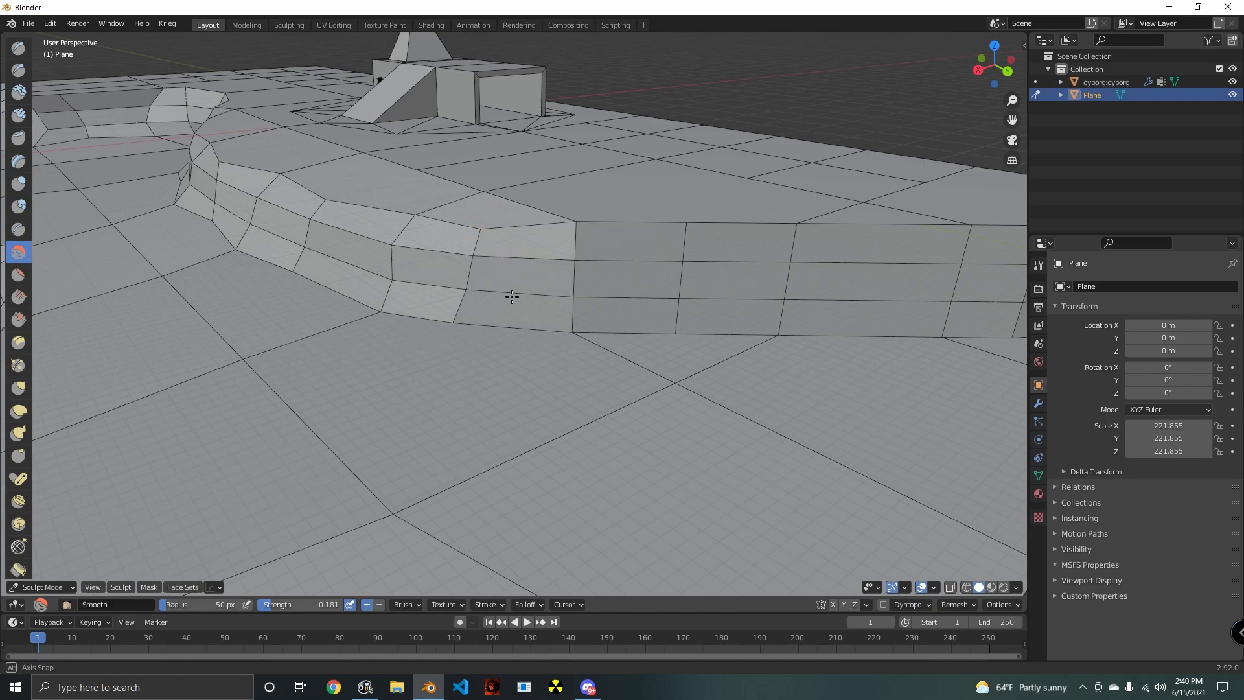
{"action": "middle_click_drag", "start_coordinate": [511, 297], "coordinate": [444, 258]}
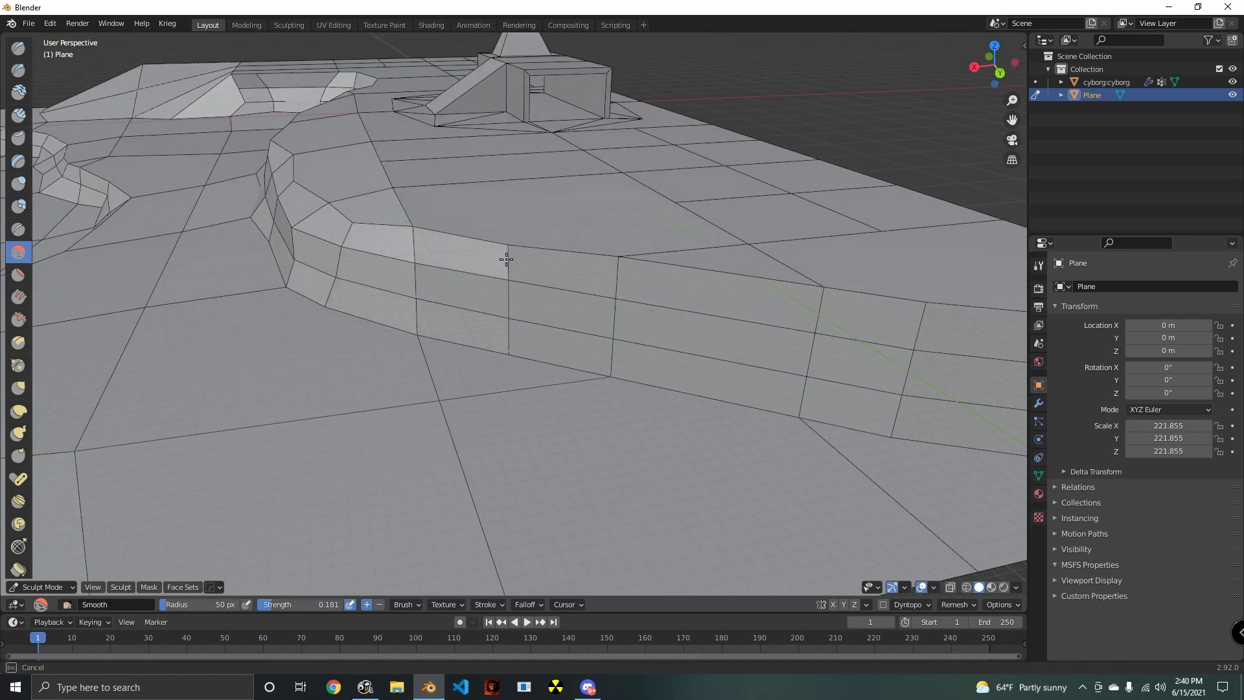
- Smooth the cliff wall's far end at the ground's edge and its inner corner beside the slope
{"action": "mouse_move", "coordinate": [509, 355]}
{"action": "left_mouse_down"}
{"action": "mouse_move", "coordinate": [803, 278]}
{"action": "mouse_move", "coordinate": [838, 361]}
{"action": "mouse_move", "coordinate": [949, 294]}
{"action": "left_mouse_up"}
{"action": "middle_click_drag", "start_coordinate": [925, 419], "coordinate": [561, 365]}
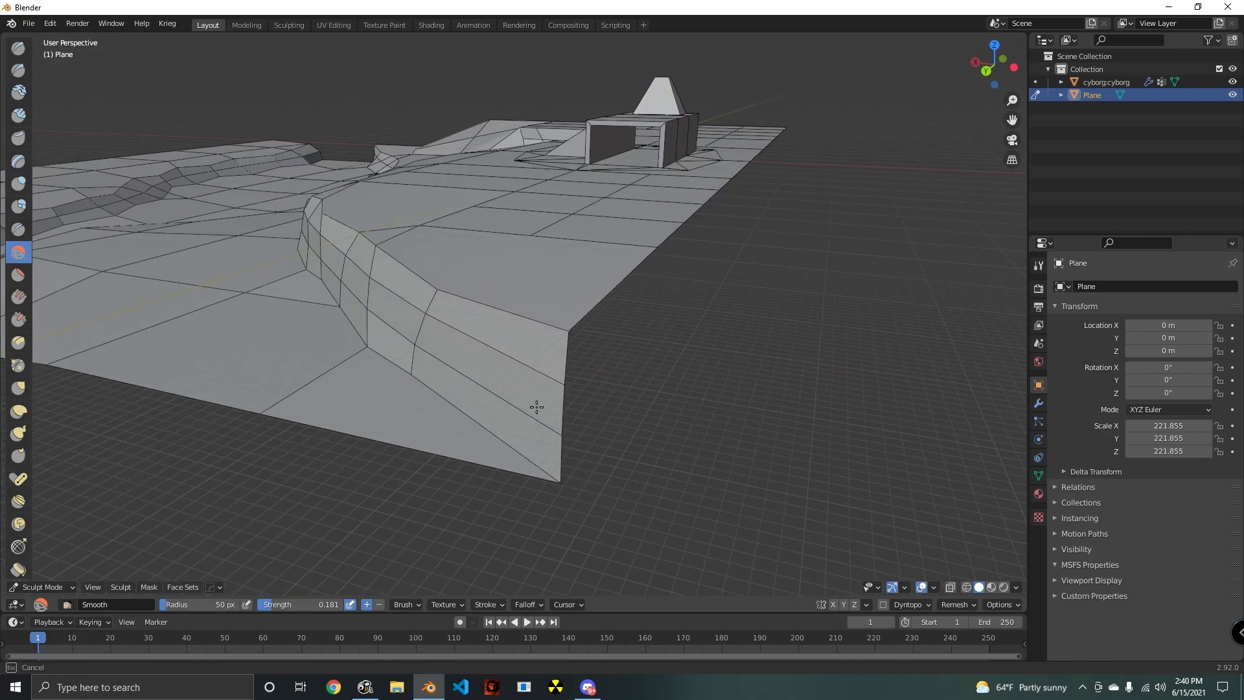
{"action": "mouse_move", "coordinate": [383, 385]}
{"action": "left_mouse_down"}
{"action": "mouse_move", "coordinate": [355, 374]}
{"action": "mouse_move", "coordinate": [363, 353]}
{"action": "left_mouse_up"}
{"action": "mouse_move", "coordinate": [363, 353]}
{"action": "middle_mouse_down"}
{"action": "mouse_move", "coordinate": [460, 386]}
{"action": "mouse_move", "coordinate": [583, 391]}
{"action": "mouse_move", "coordinate": [536, 324]}
{"action": "mouse_move", "coordinate": [602, 386]}
{"action": "middle_mouse_up"}
{"action": "mouse_move", "coordinate": [602, 386]}
{"action": "left_mouse_down"}
{"action": "mouse_move", "coordinate": [551, 317]}
{"action": "mouse_move", "coordinate": [538, 250]}
{"action": "mouse_move", "coordinate": [530, 277]}
{"action": "left_mouse_up"}
{"action": "mouse_move", "coordinate": [530, 278]}
{"action": "middle_mouse_down"}
{"action": "mouse_move", "coordinate": [505, 356]}
{"action": "mouse_move", "coordinate": [430, 347]}
{"action": "mouse_move", "coordinate": [508, 356]}
{"action": "middle_mouse_up"}
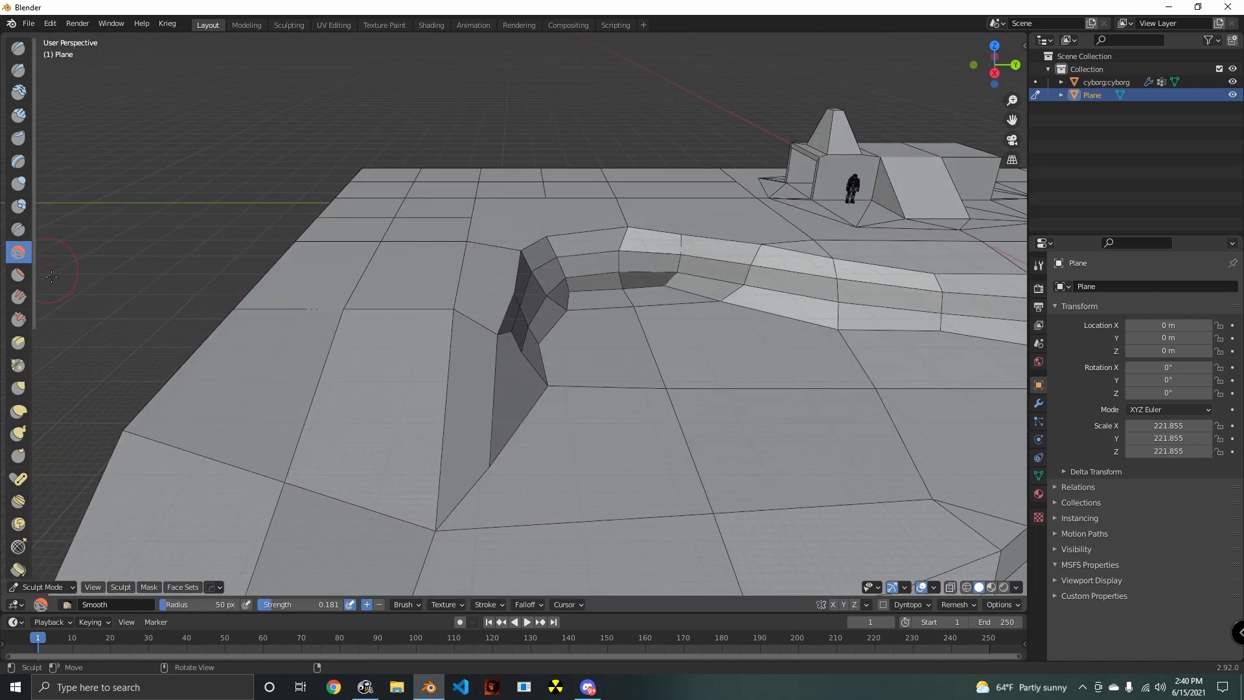
- Sculpt gentle bumps into the upper ground between the building and the slope using the Draw brush at strength 0.500
{"action": "left_click", "coordinate": [18, 48]}
{"action": "middle_click_drag", "start_coordinate": [363, 324], "coordinate": [431, 293]}
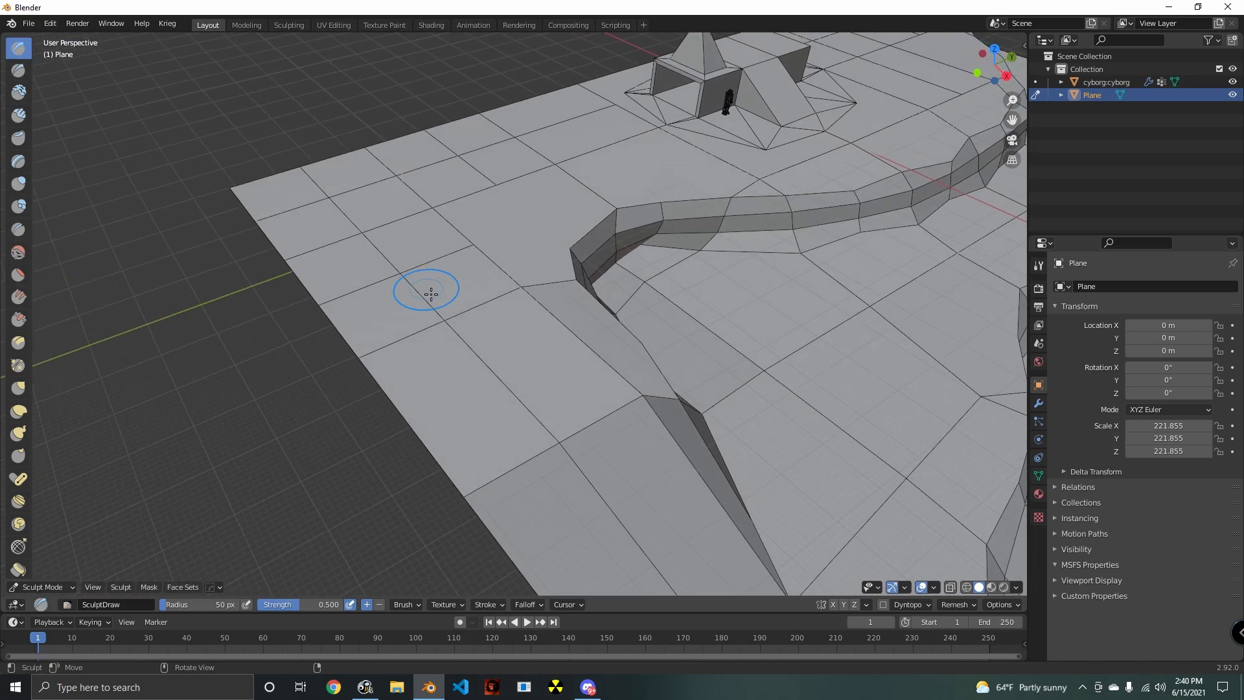
{"action": "left_click_drag", "start_coordinate": [460, 221], "coordinate": [453, 255]}
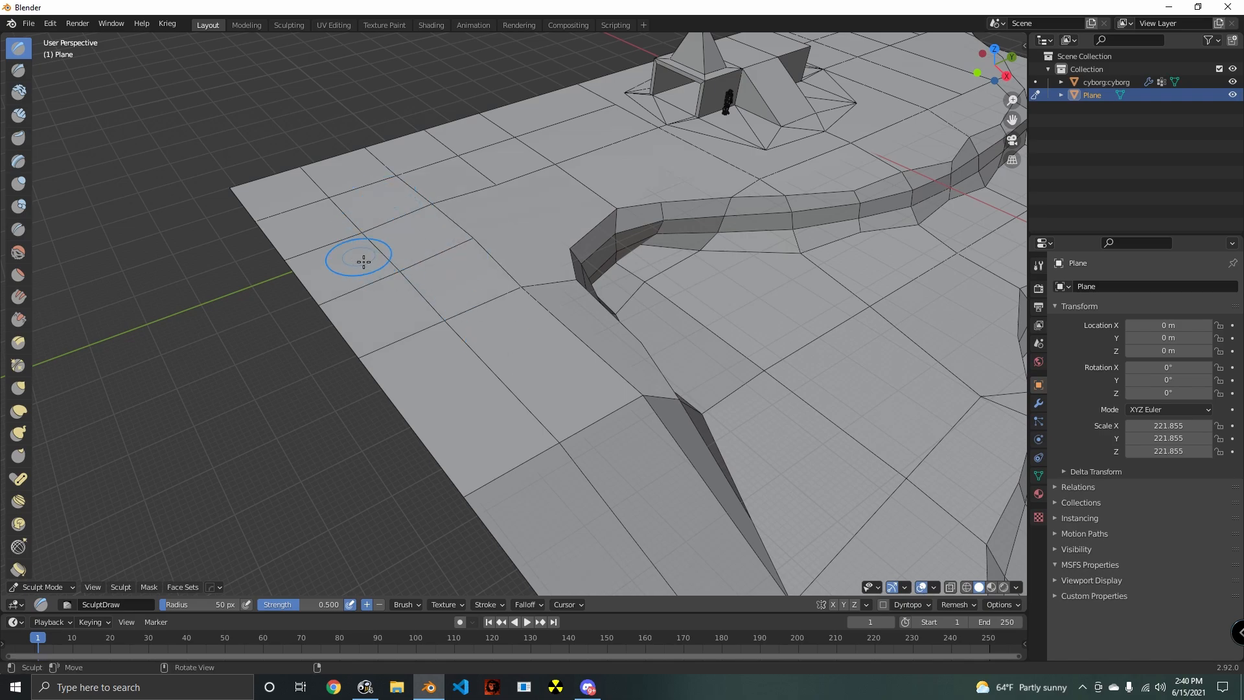
{"action": "mouse_move", "coordinate": [363, 236]}
{"action": "middle_mouse_down"}
{"action": "mouse_move", "coordinate": [544, 353]}
{"action": "mouse_move", "coordinate": [700, 344]}
{"action": "mouse_move", "coordinate": [541, 305]}
{"action": "middle_mouse_up"}
{"action": "mouse_move", "coordinate": [718, 301]}
{"action": "left_mouse_down"}
{"action": "mouse_move", "coordinate": [667, 283]}
{"action": "mouse_move", "coordinate": [614, 286]}
{"action": "left_mouse_up"}
{"action": "middle_click_drag", "start_coordinate": [734, 280], "coordinate": [717, 332]}
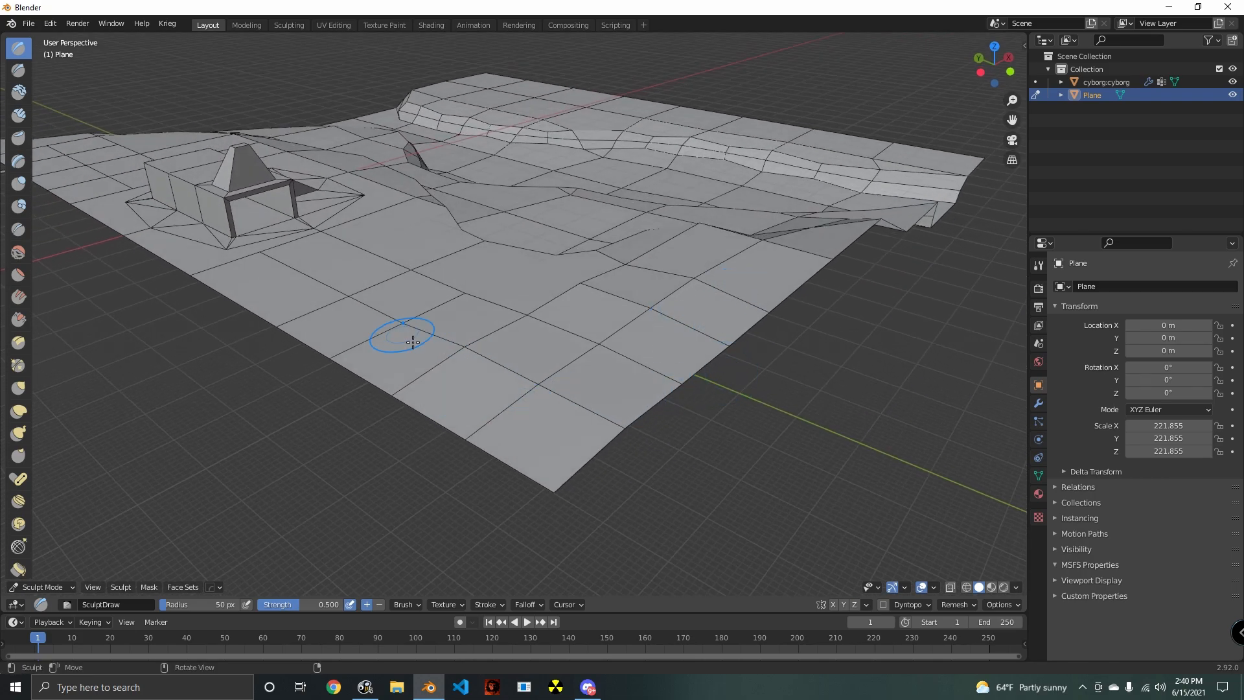
{"action": "middle_click_drag", "start_coordinate": [412, 342], "coordinate": [644, 367]}
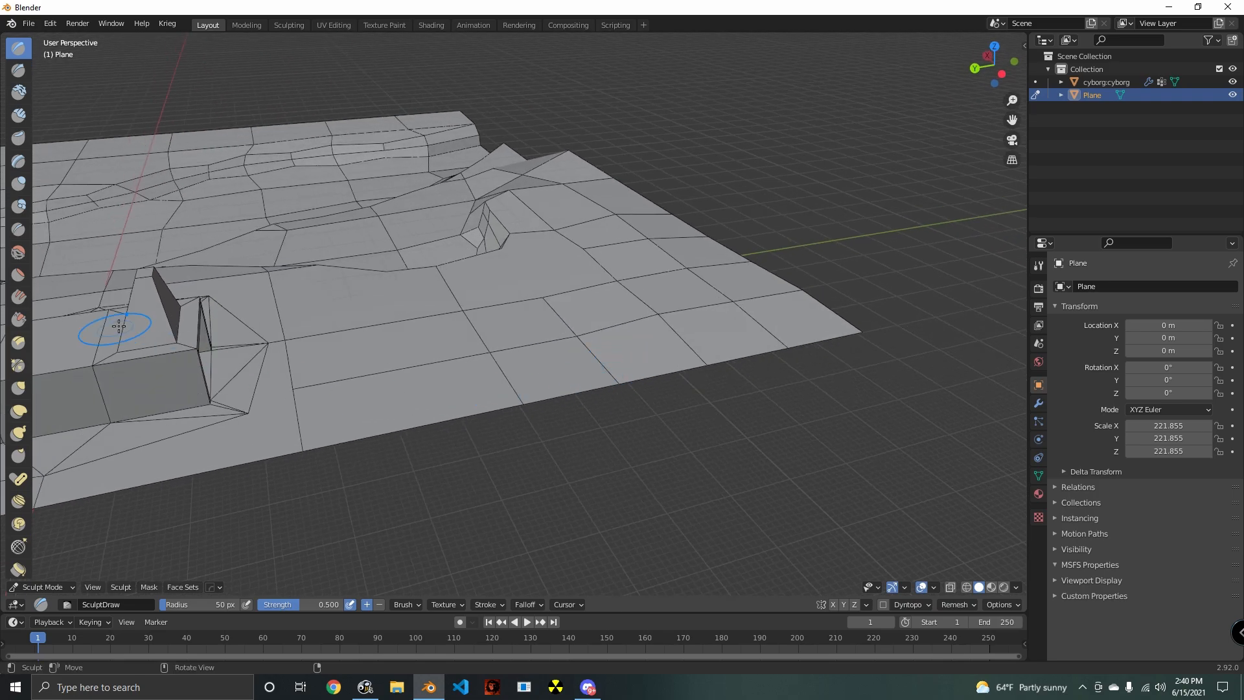
- Return the ground mesh to Edit Mode and try circle selection on the upper ground's edges
{"action": "left_click", "coordinate": [43, 587]}
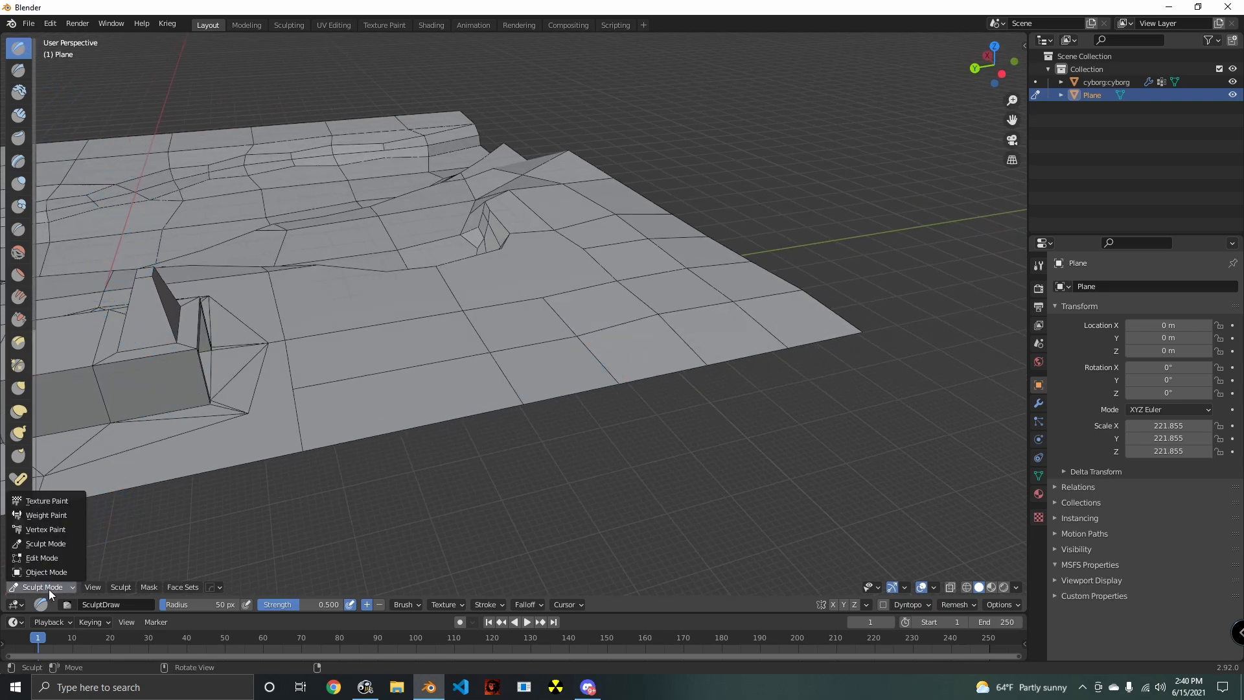
{"action": "left_click", "coordinate": [45, 555]}
{"action": "middle_click_drag", "start_coordinate": [292, 510], "coordinate": [613, 393]}
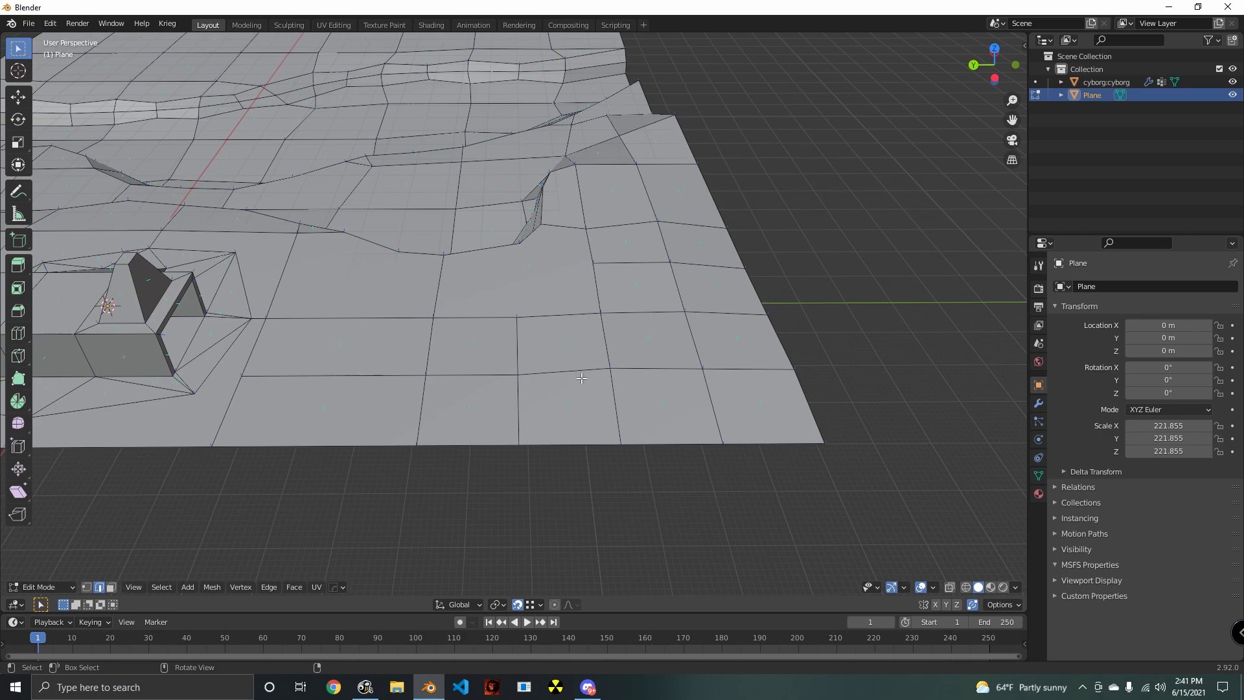
{"action": "key", "text": "c"}
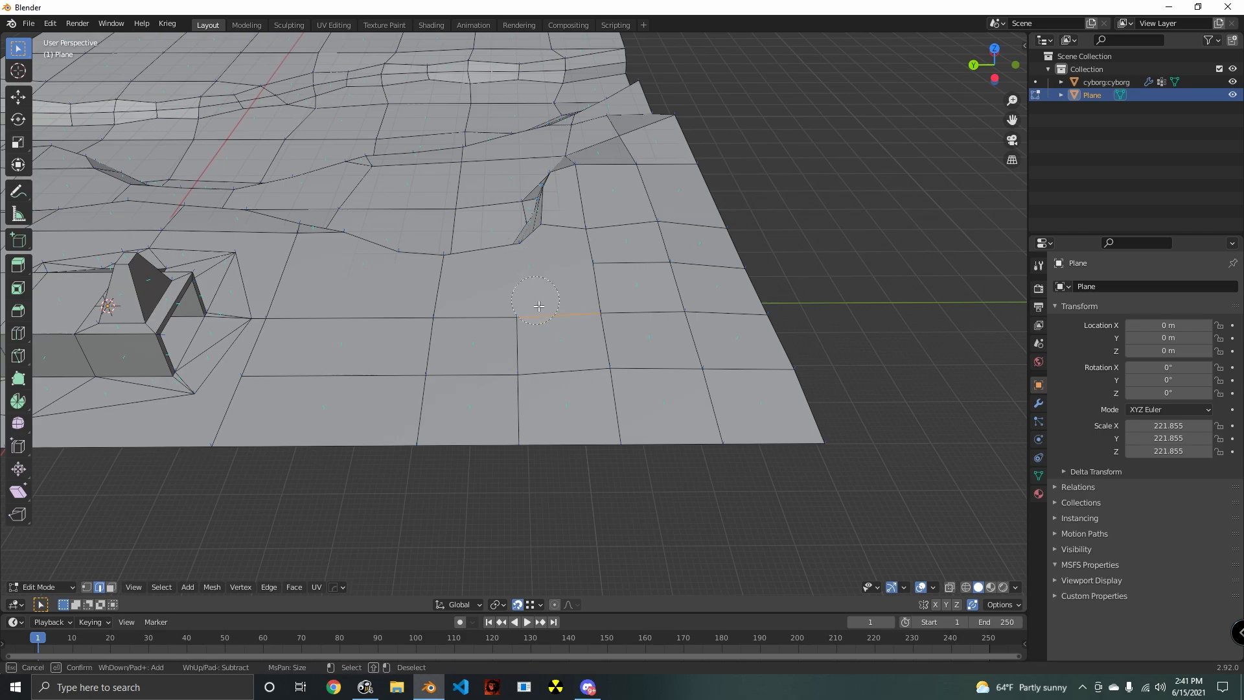
{"action": "key", "text": "Escape"}
- Switch the mesh selection to faces and select the large upper-ground face beside the cliff wall's inner corner
{"action": "mouse_move", "coordinate": [589, 371]}
{"action": "middle_mouse_down"}
{"action": "mouse_move", "coordinate": [527, 285]}
{"action": "mouse_move", "coordinate": [639, 355]}
{"action": "middle_mouse_up"}
{"action": "left_click", "coordinate": [111, 586]}
{"action": "left_click", "coordinate": [519, 272]}
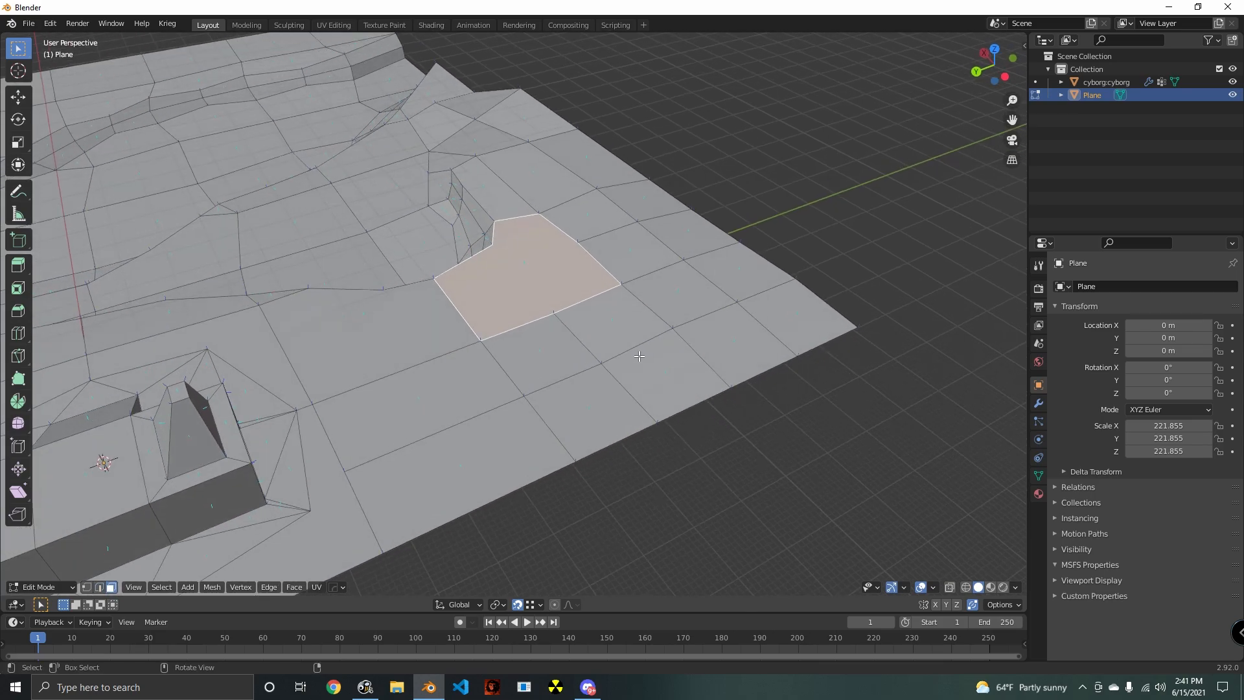
- Try to subdivide the selected upper-ground face on its own
{"action": "left_click", "coordinate": [265, 588]}
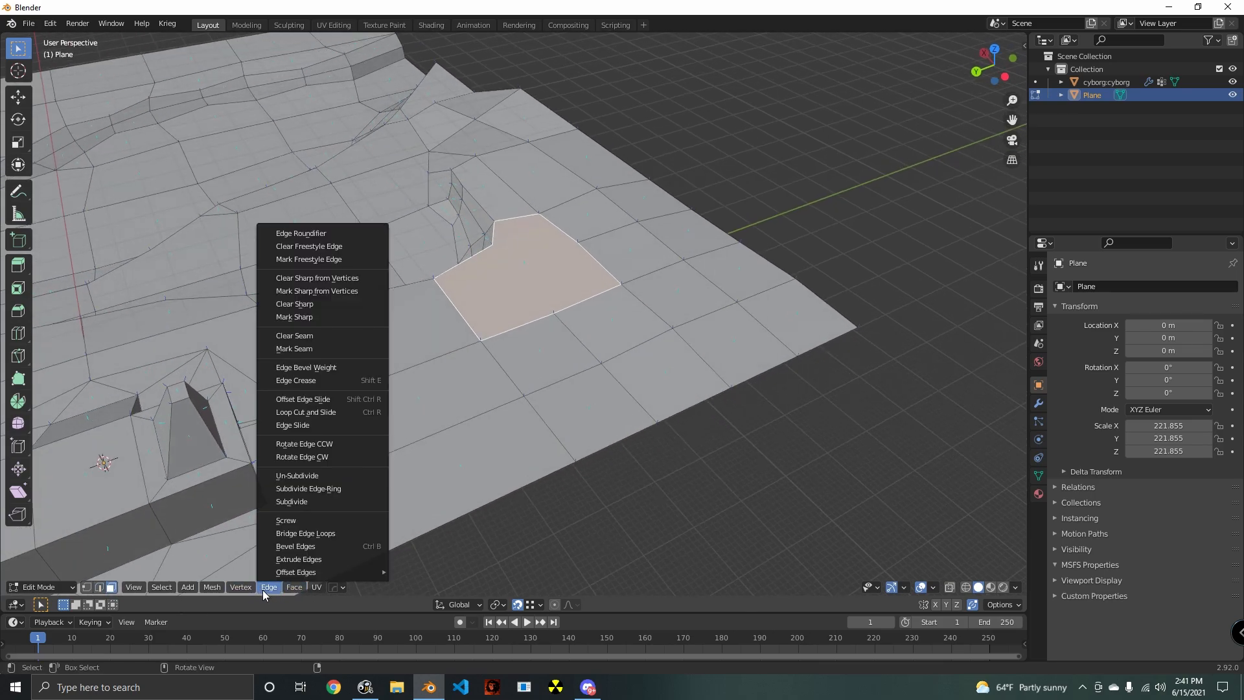
{"action": "left_click", "coordinate": [308, 502]}
{"action": "mouse_move", "coordinate": [617, 419]}
{"action": "middle_mouse_down"}
{"action": "mouse_move", "coordinate": [680, 370]}
{"action": "mouse_move", "coordinate": [619, 414]}
{"action": "middle_mouse_up"}
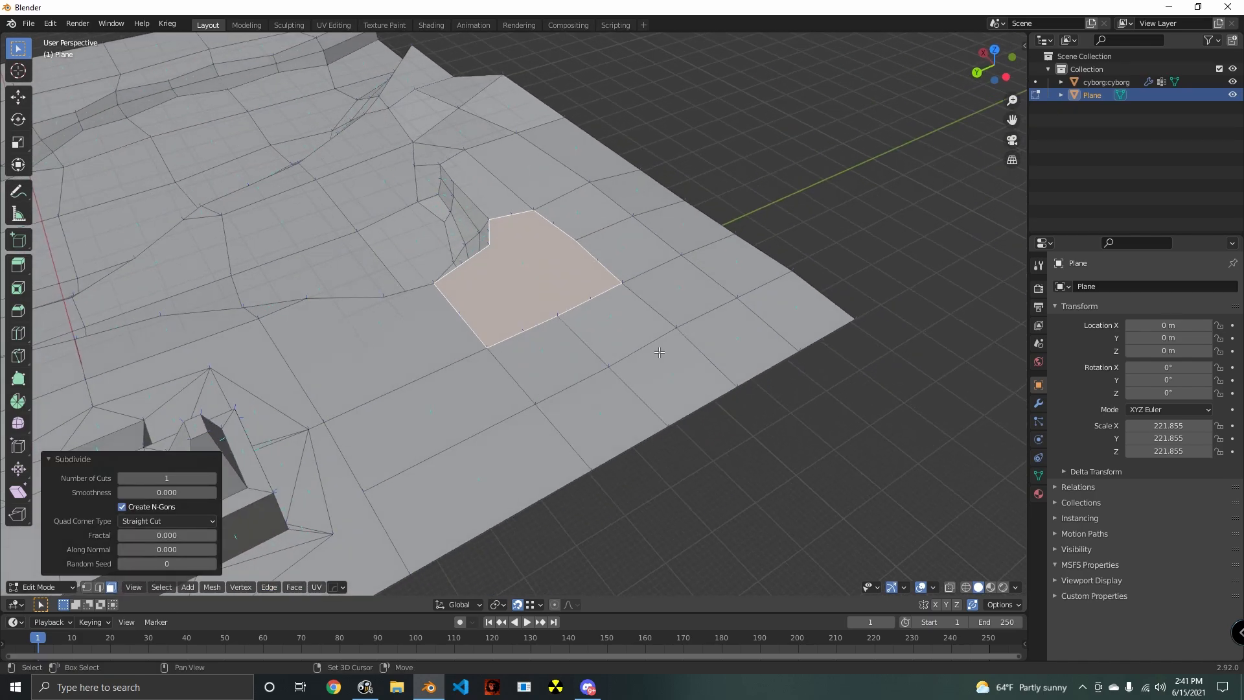
{"action": "middle_click_drag", "start_coordinate": [661, 360], "coordinate": [543, 386], "text": "shift"}
{"action": "key", "text": "ctrl+z"}
{"action": "key", "text": "alt+a"}
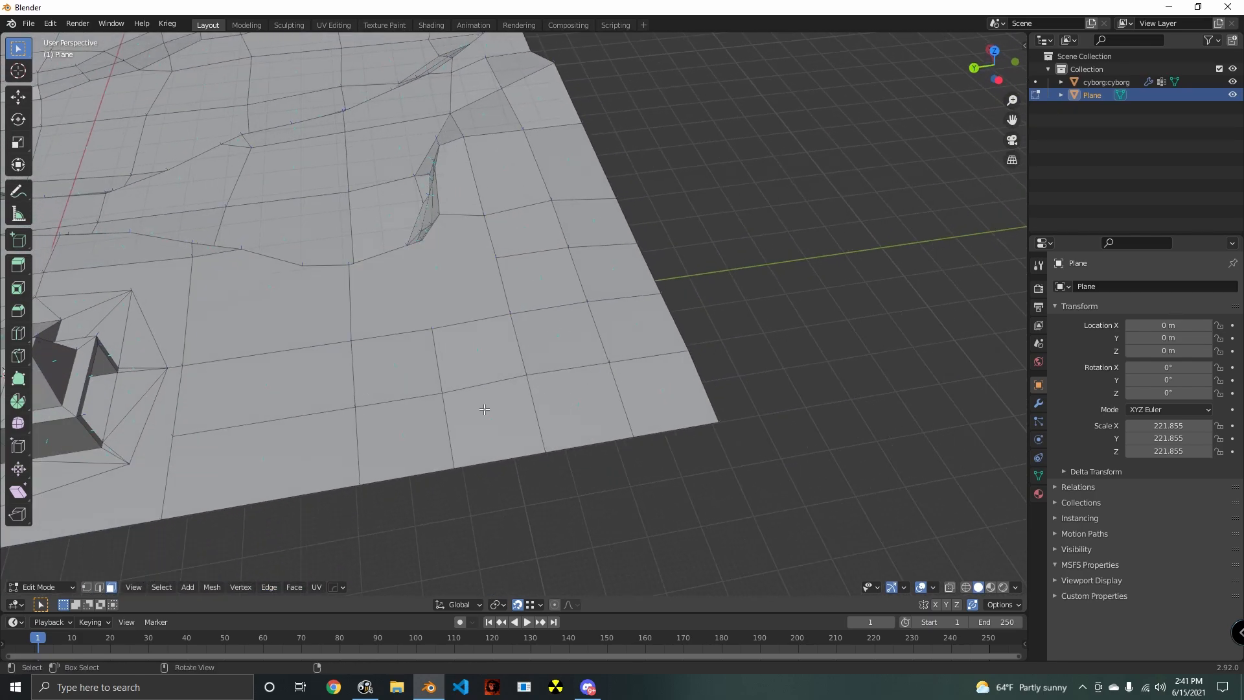
- Circle-select the upper-ground faces between the building and the slope, around the cliff wall's inner corner
{"action": "key", "text": "c"}
{"action": "mouse_move", "coordinate": [433, 398]}
{"action": "left_mouse_down"}
{"action": "mouse_move", "coordinate": [525, 357]}
{"action": "mouse_move", "coordinate": [602, 252]}
{"action": "mouse_move", "coordinate": [528, 248]}
{"action": "left_mouse_up"}
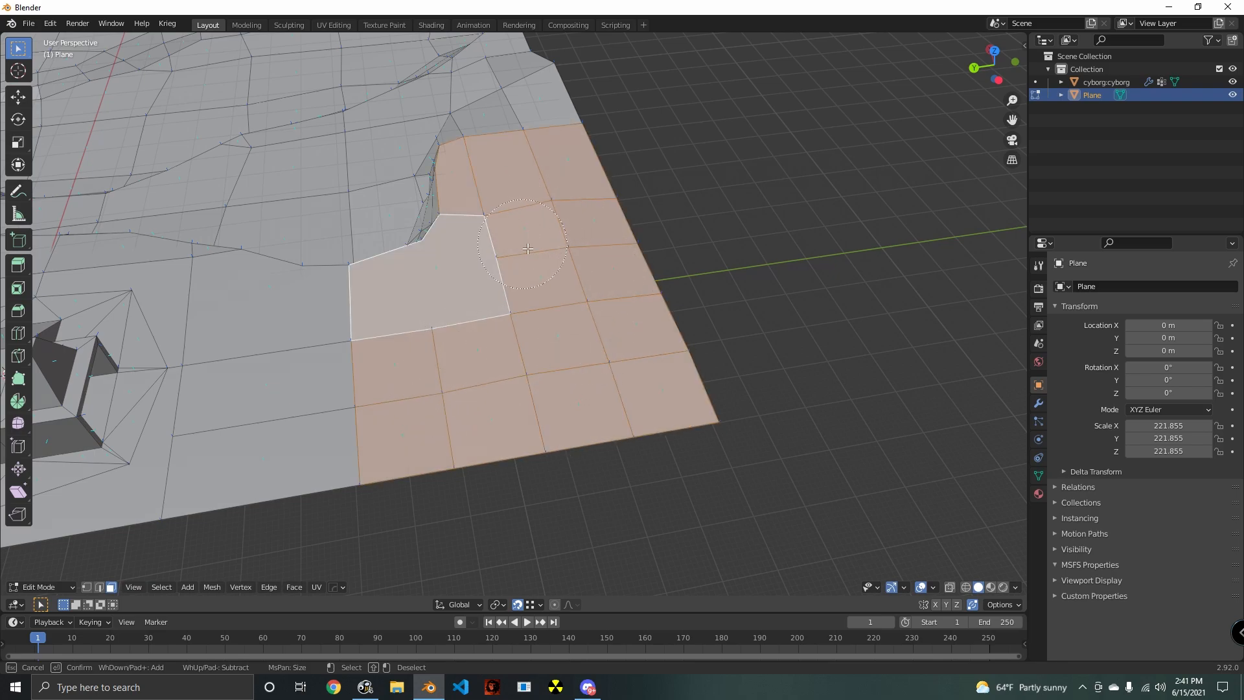
{"action": "left_click_drag", "start_coordinate": [382, 403], "coordinate": [168, 295]}
{"action": "key", "text": "Escape"}
- Add the upper-ground faces between the building's open end and the opposite ground corner to the selection
{"action": "middle_click_drag", "start_coordinate": [169, 305], "coordinate": [907, 223], "text": "shift"}
{"action": "key", "text": "c"}
{"action": "mouse_move", "coordinate": [550, 358]}
{"action": "left_mouse_down"}
{"action": "mouse_move", "coordinate": [457, 393]}
{"action": "mouse_move", "coordinate": [529, 460]}
{"action": "left_mouse_up"}
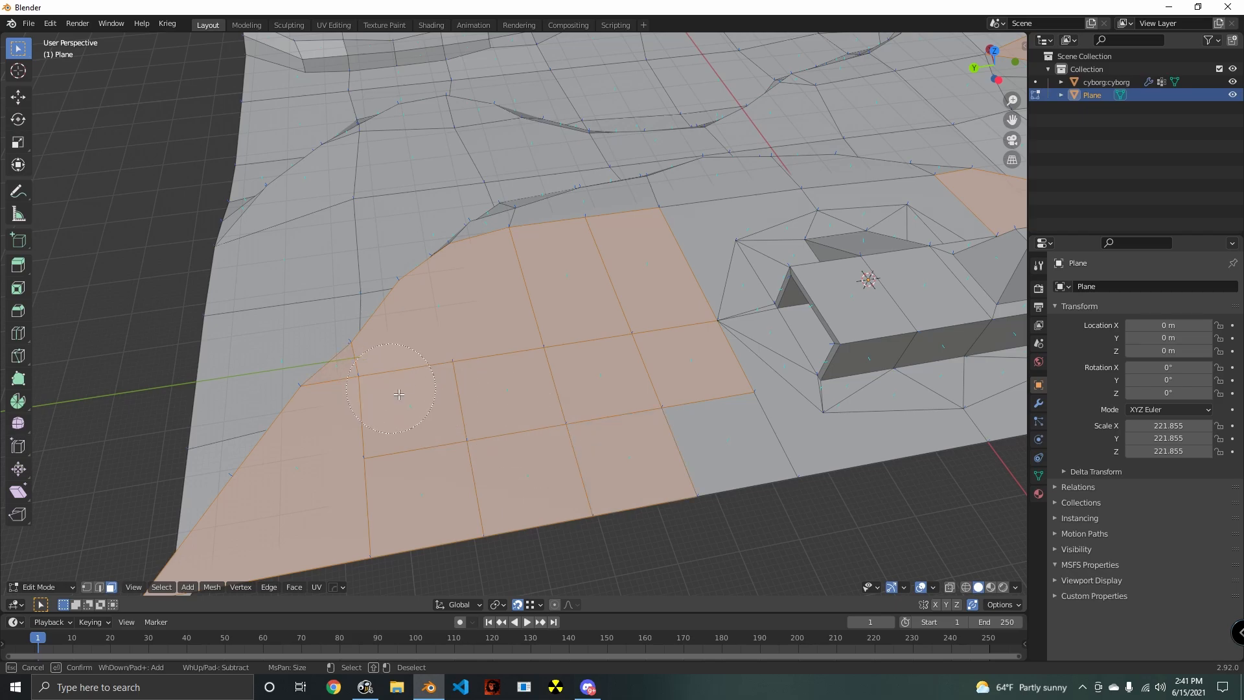
{"action": "mouse_move", "coordinate": [643, 431]}
{"action": "middle_mouse_down"}
{"action": "mouse_move", "coordinate": [577, 306]}
{"action": "mouse_move", "coordinate": [664, 337]}
{"action": "mouse_move", "coordinate": [564, 337]}
{"action": "middle_mouse_up"}
{"action": "key", "text": "Escape"}
- Add the wide area of lower-ground faces below the cliff wall to the circle selection
{"action": "scroll", "coordinate": [603, 296], "scroll_direction": "down", "scroll_amount": 5}
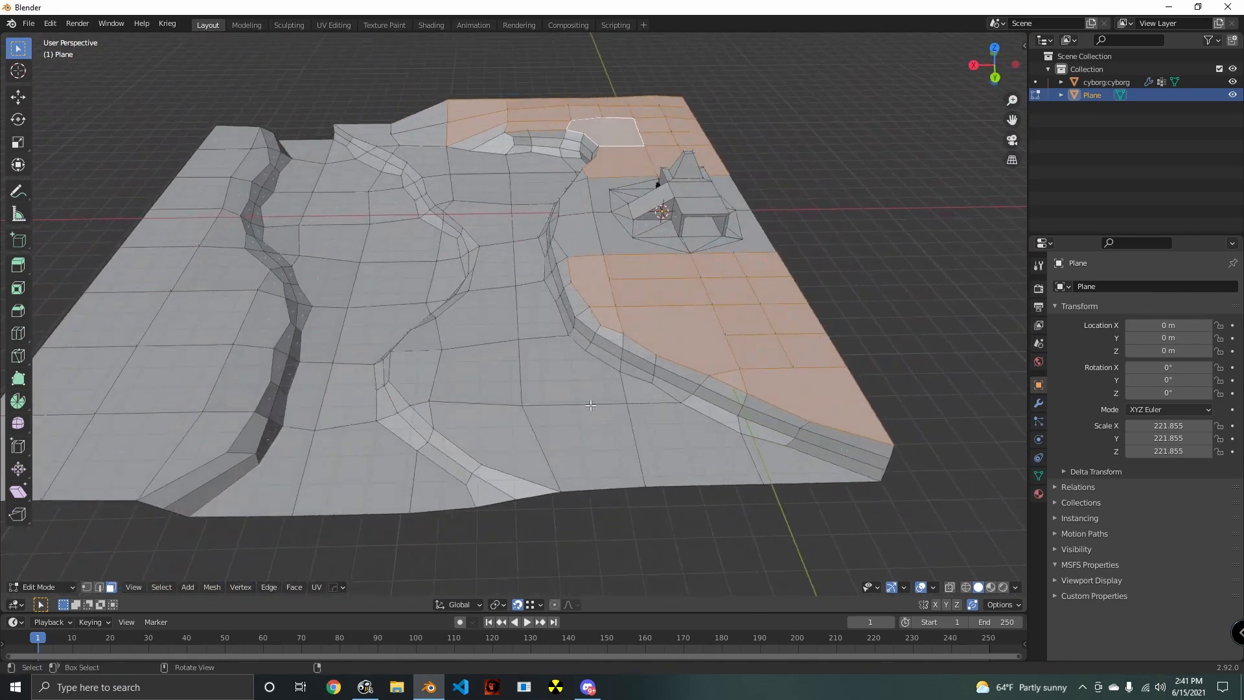
{"action": "key", "text": "c"}
{"action": "left_click", "coordinate": [518, 396]}
{"action": "left_click_drag", "start_coordinate": [518, 396], "coordinate": [478, 374]}
{"action": "left_click_drag", "start_coordinate": [604, 422], "coordinate": [730, 508]}
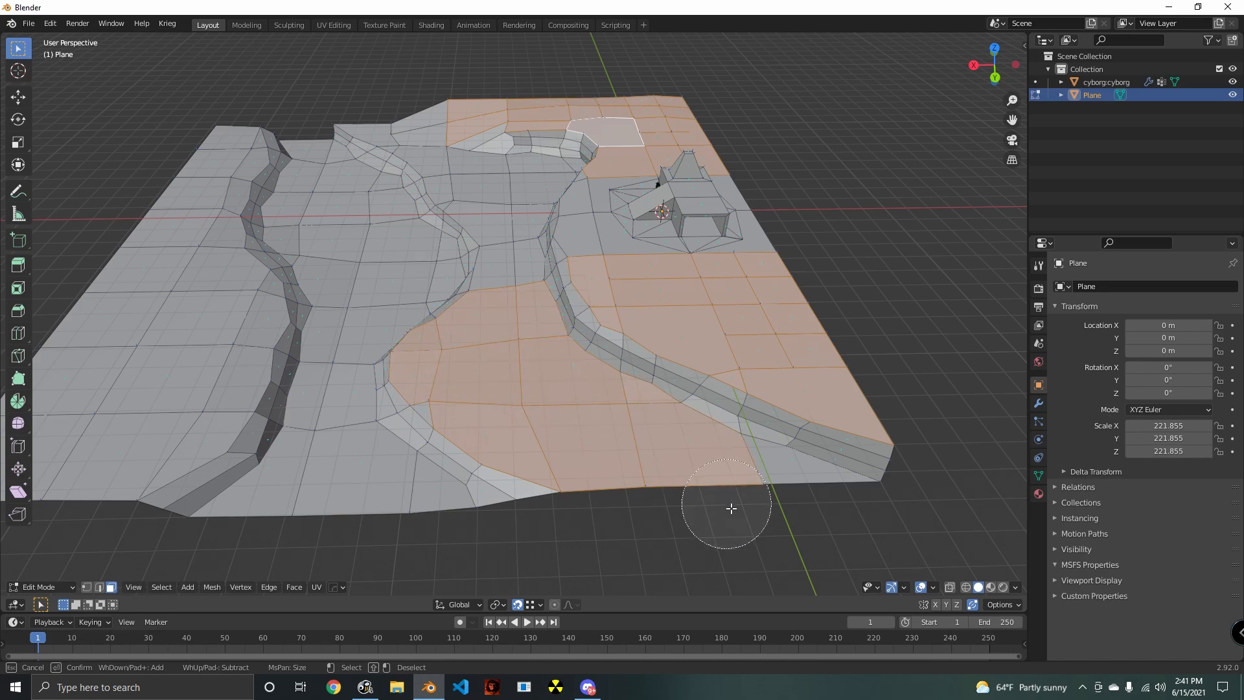
{"action": "key", "text": "Escape"}
- Extend the circle selection along the lower ground's narrow strip between the two banks up to the slope
{"action": "scroll", "coordinate": [608, 313], "scroll_direction": "up", "scroll_amount": 5}
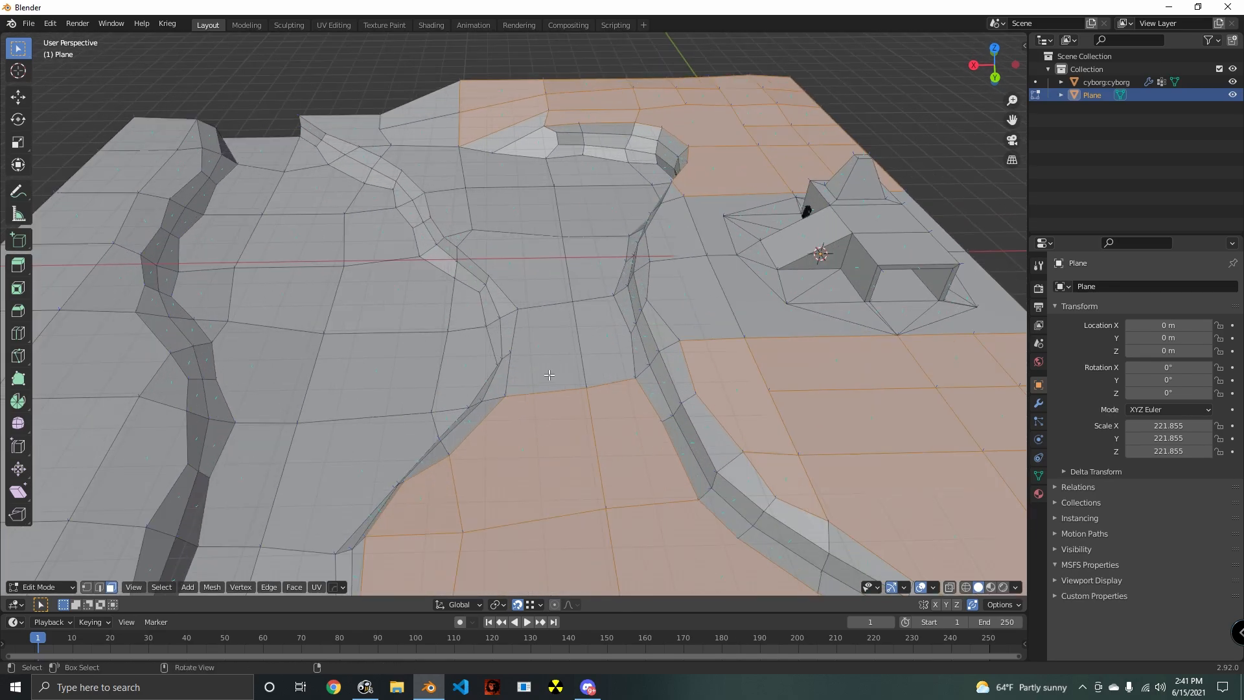
{"action": "key", "text": "c"}
{"action": "left_click_drag", "start_coordinate": [594, 325], "coordinate": [593, 225]}
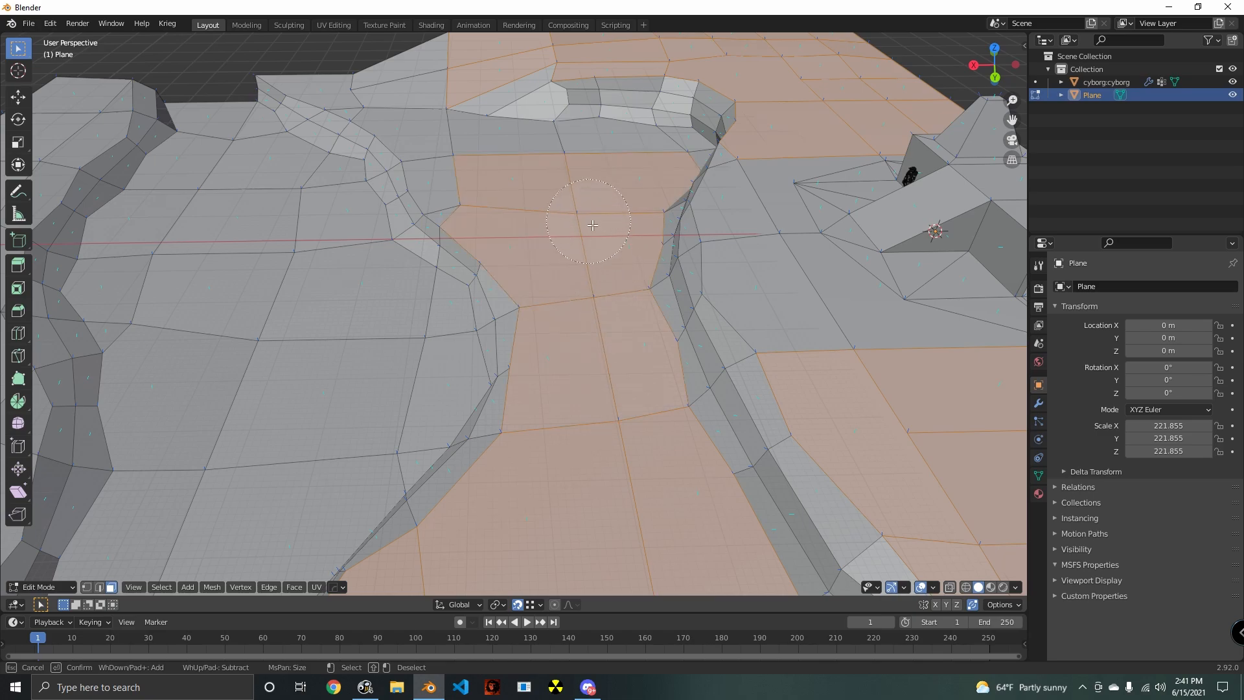
{"action": "key", "text": "Escape"}
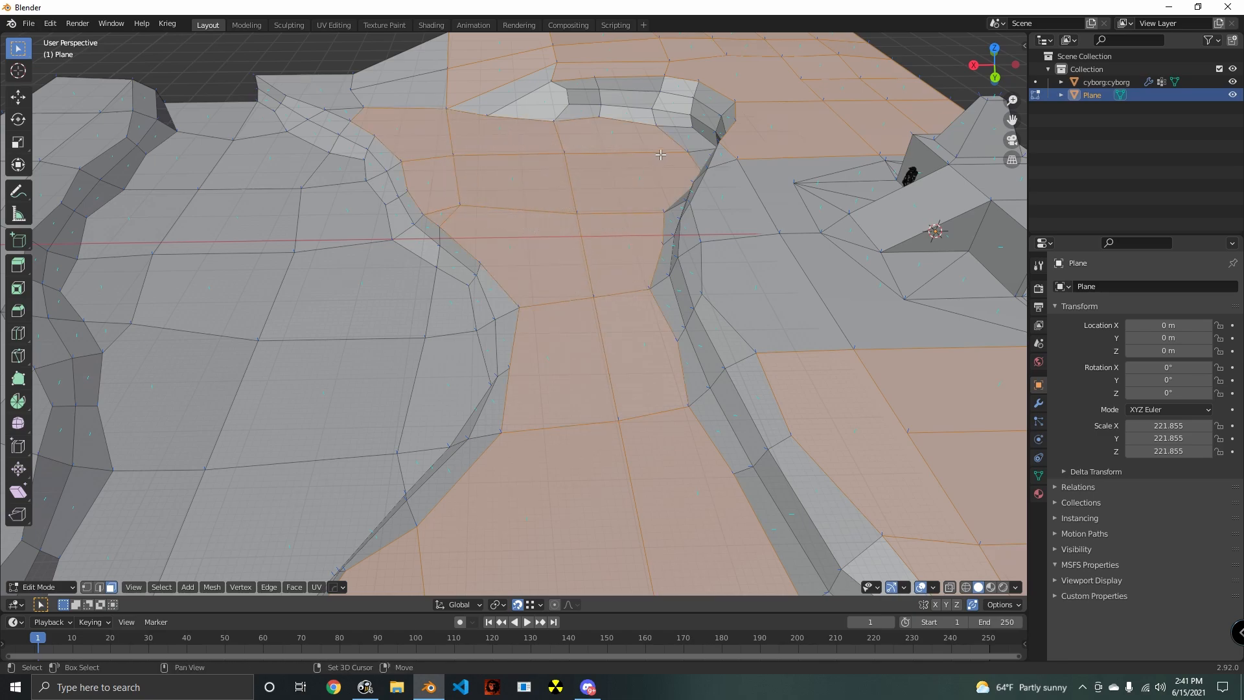
- Add the remaining upper-ground faces between the cliff rim and the building to the selection one by one
{"action": "scroll", "coordinate": [585, 221], "scroll_direction": "down", "scroll_amount": 4}
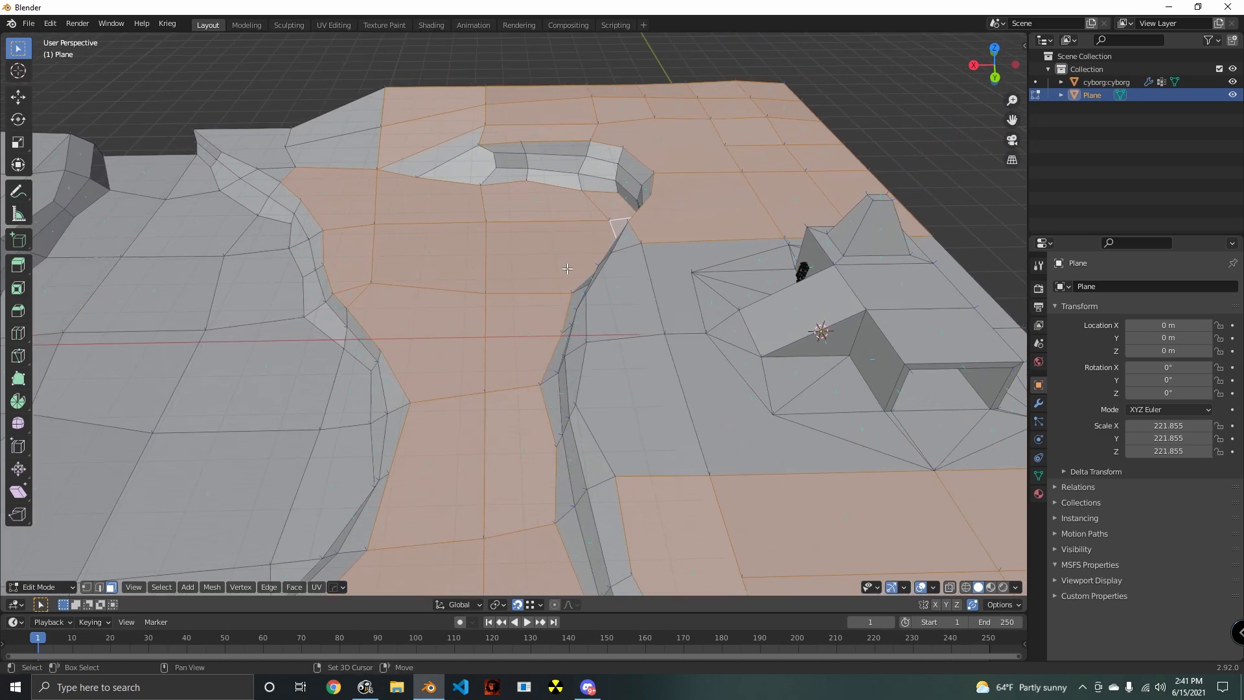
{"action": "left_click", "coordinate": [590, 277], "text": "shift"}
{"action": "left_click", "coordinate": [600, 418], "text": "shift"}
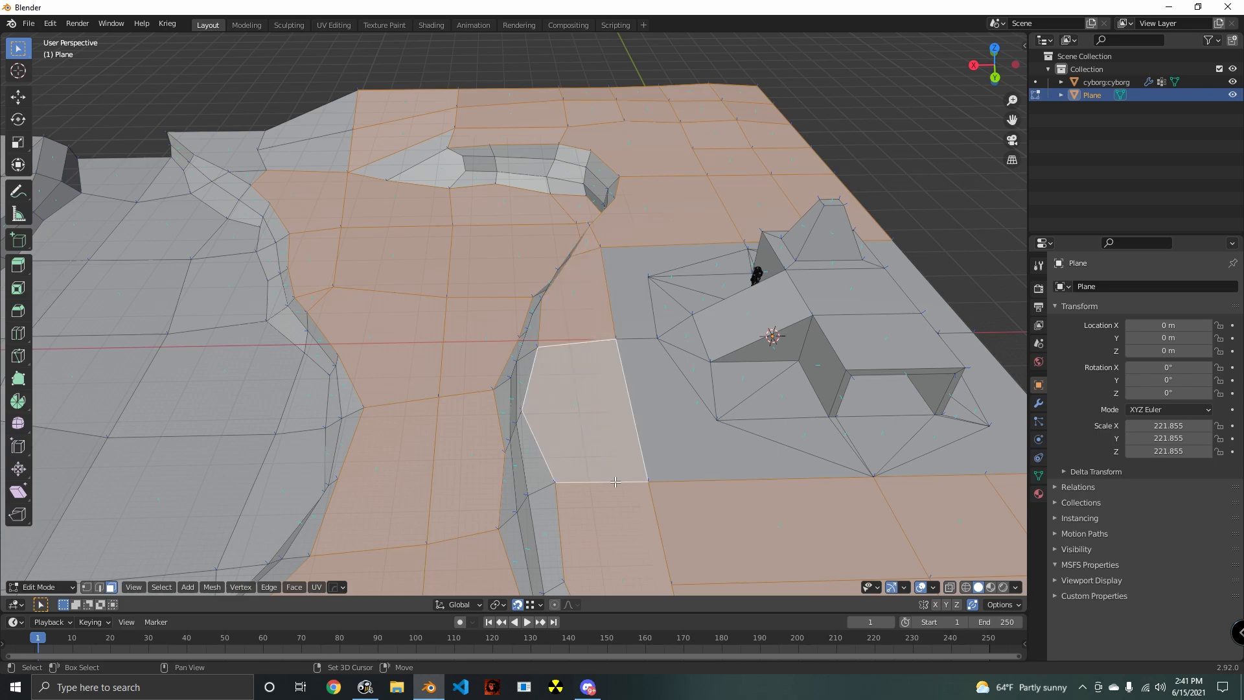
{"action": "middle_click_drag", "start_coordinate": [627, 481], "coordinate": [620, 415], "text": "shift"}
{"action": "left_click", "coordinate": [648, 315], "text": "shift"}
{"action": "left_click", "coordinate": [610, 199], "text": "shift"}
{"action": "left_click", "coordinate": [612, 202], "text": "shift"}
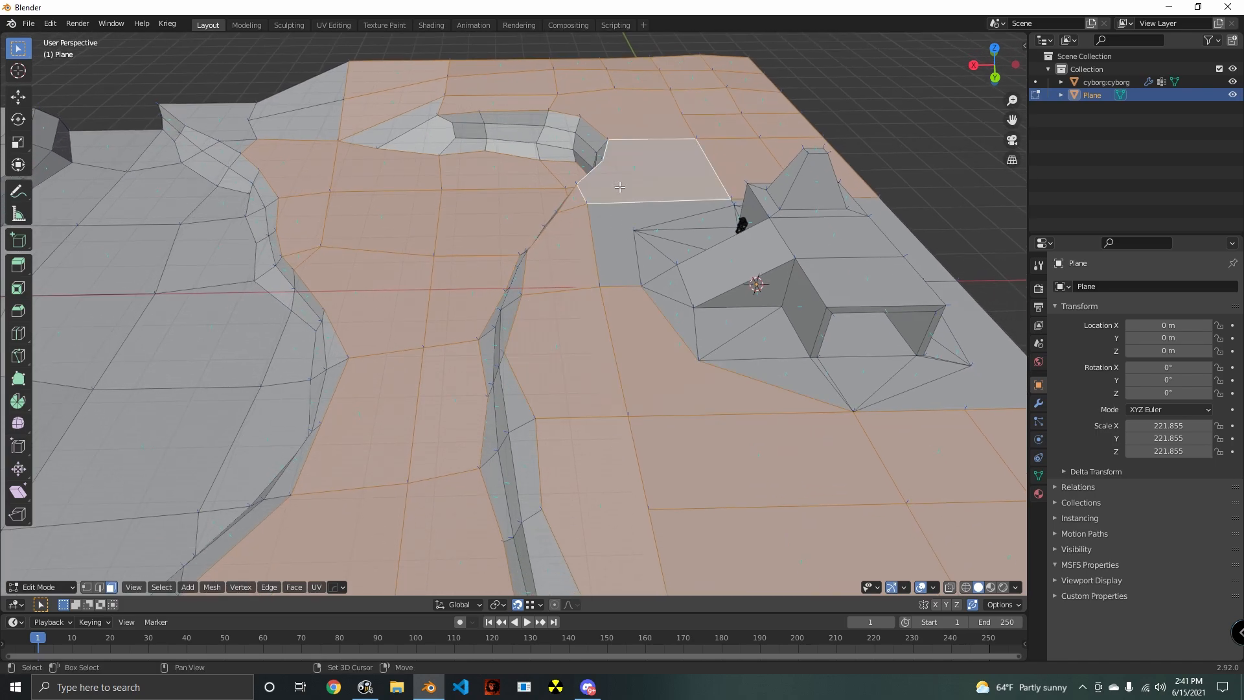
{"action": "left_click", "coordinate": [612, 223], "text": "shift"}
- Add the flat ground faces behind the building along the outer edge to the selection
{"action": "middle_click_drag", "start_coordinate": [622, 253], "coordinate": [575, 219], "text": "shift"}
{"action": "scroll", "coordinate": [674, 389], "scroll_direction": "down", "scroll_amount": 4}
{"action": "middle_click_drag", "start_coordinate": [680, 405], "coordinate": [640, 384]}
{"action": "left_click", "coordinate": [725, 355], "text": "shift"}
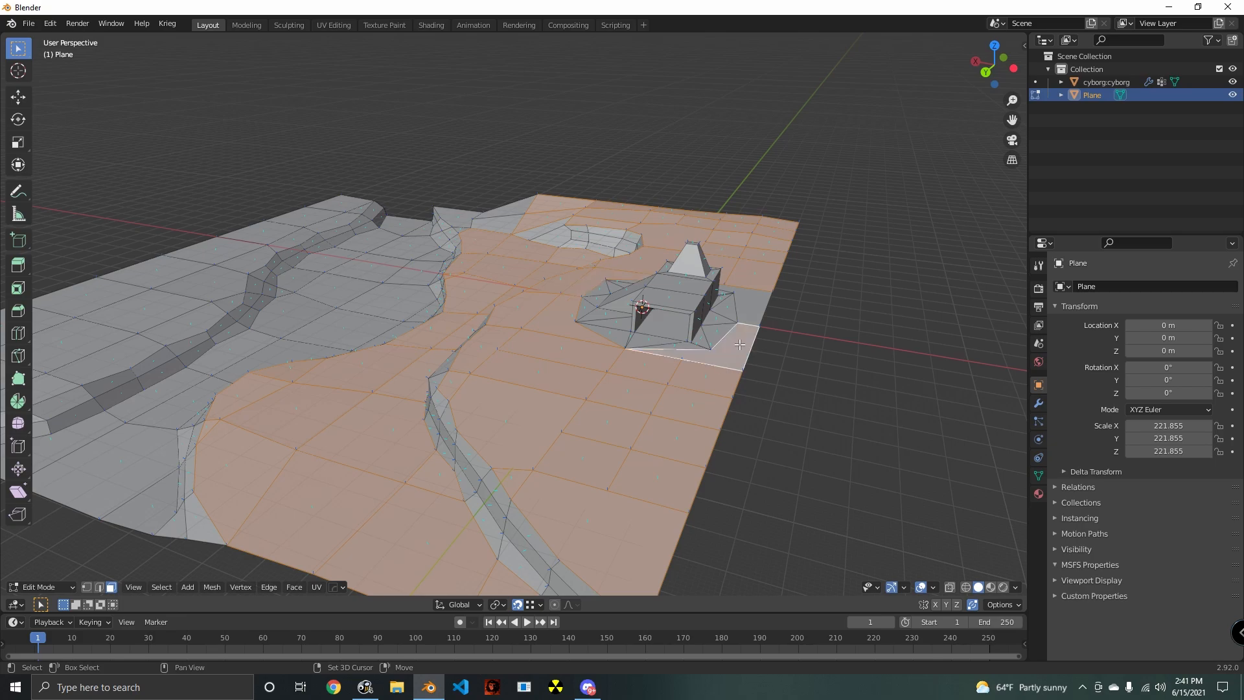
{"action": "left_click", "coordinate": [757, 306], "text": "shift"}
- Circle-select the sloping faces at the far end of the ground to complete the selection
{"action": "middle_click_drag", "start_coordinate": [415, 444], "coordinate": [661, 407], "text": "shift"}
{"action": "middle_click_drag", "start_coordinate": [856, 420], "coordinate": [223, 370], "text": "shift"}
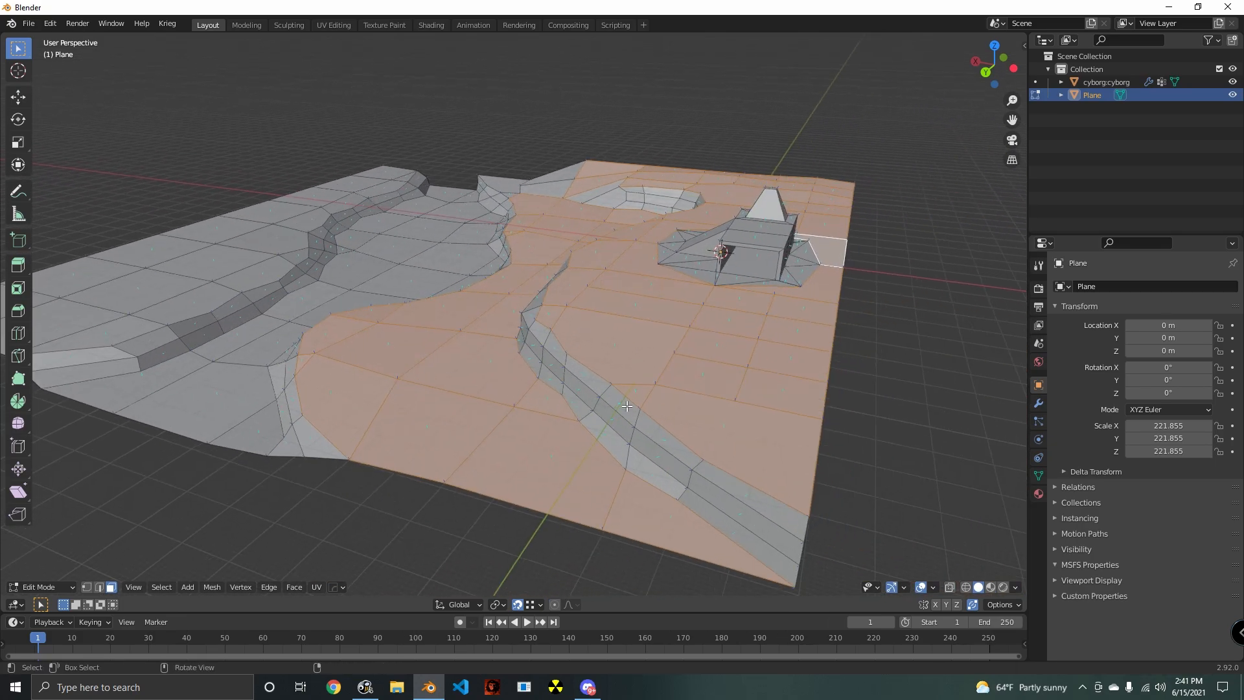
{"action": "mouse_move", "coordinate": [322, 235]}
{"action": "middle_mouse_down"}
{"action": "mouse_move", "coordinate": [360, 242]}
{"action": "mouse_move", "coordinate": [451, 204]}
{"action": "middle_mouse_up"}
{"action": "key", "text": "c"}
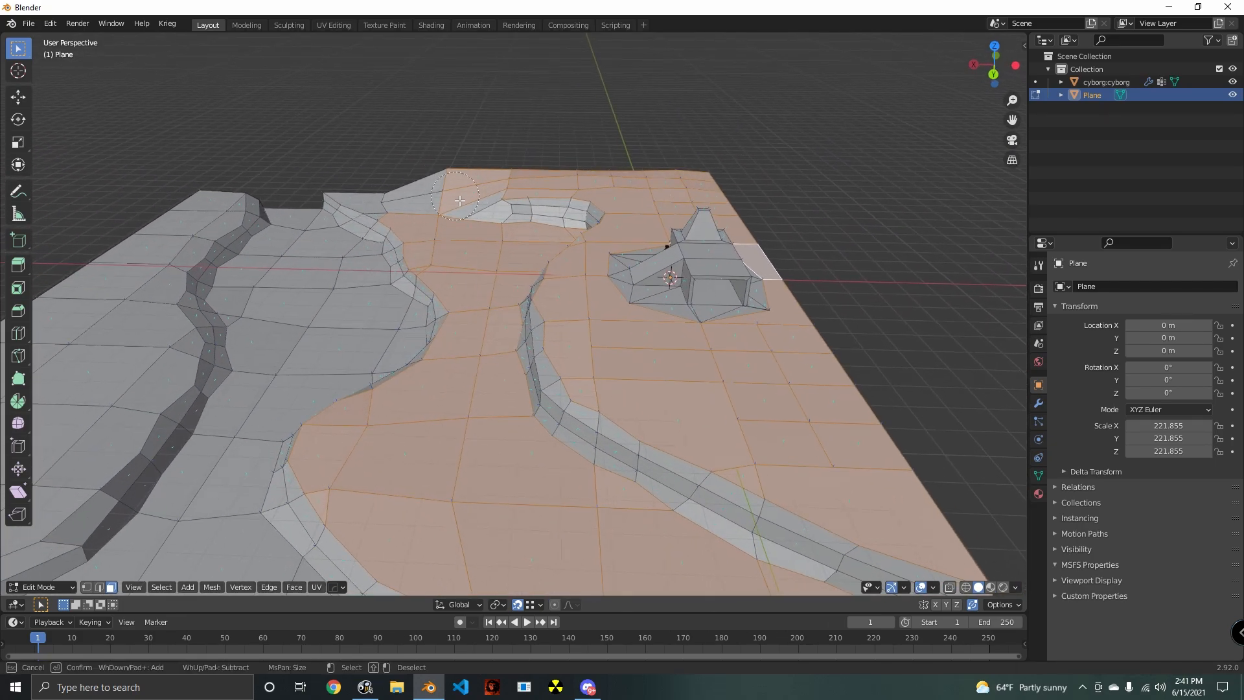
{"action": "key", "text": "Escape"}
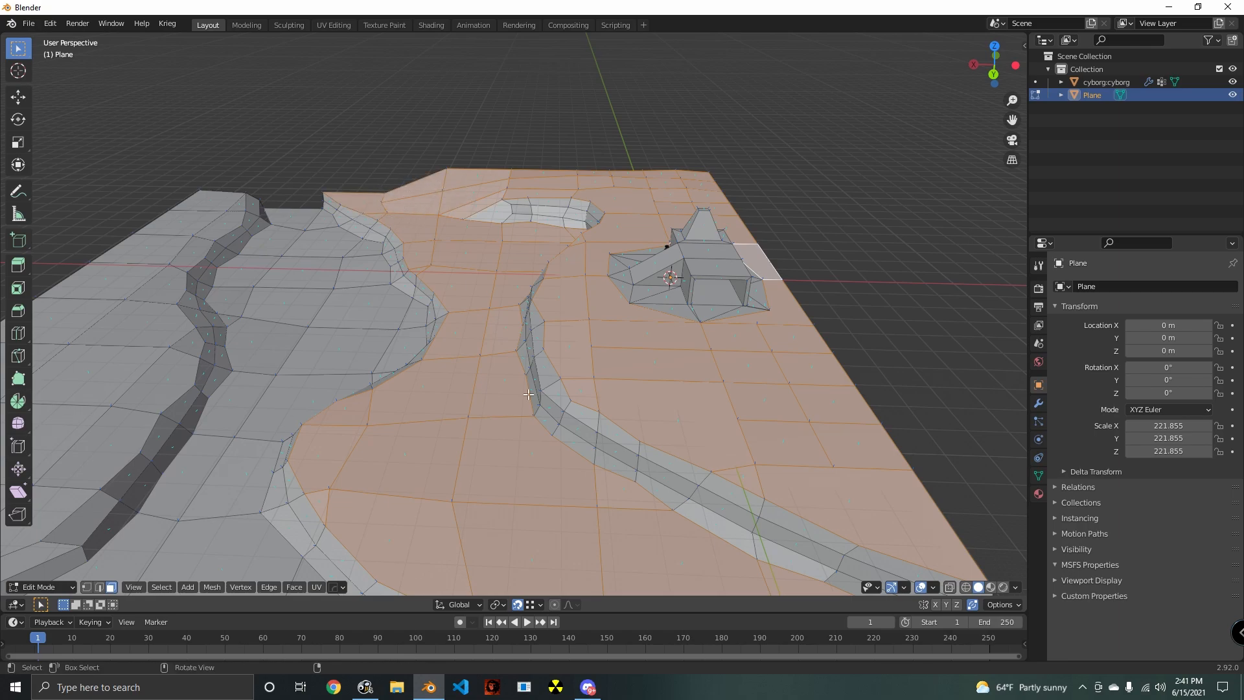
- Subdivide the selected ground faces with one cut and turn on the mesh statistics overlay
{"action": "middle_click_drag", "start_coordinate": [396, 201], "coordinate": [604, 419]}
{"action": "key", "text": "ctrl+e"}
{"action": "left_click", "coordinate": [418, 350]}
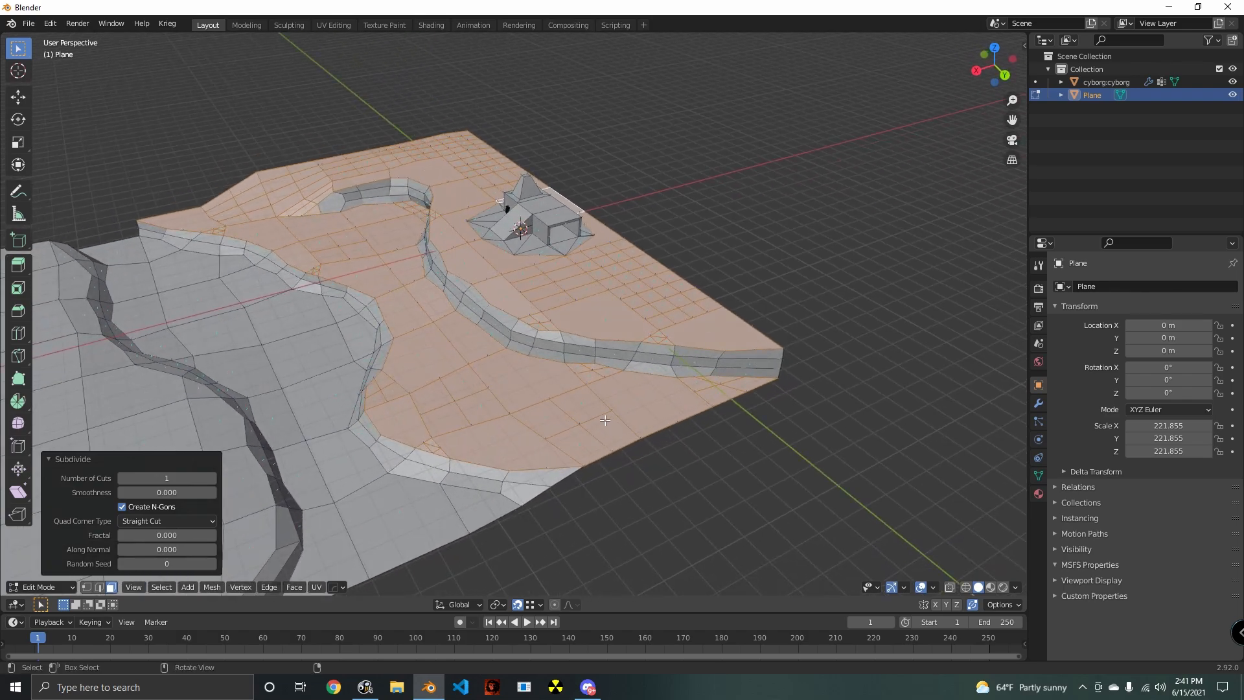
{"action": "left_click", "coordinate": [931, 588]}
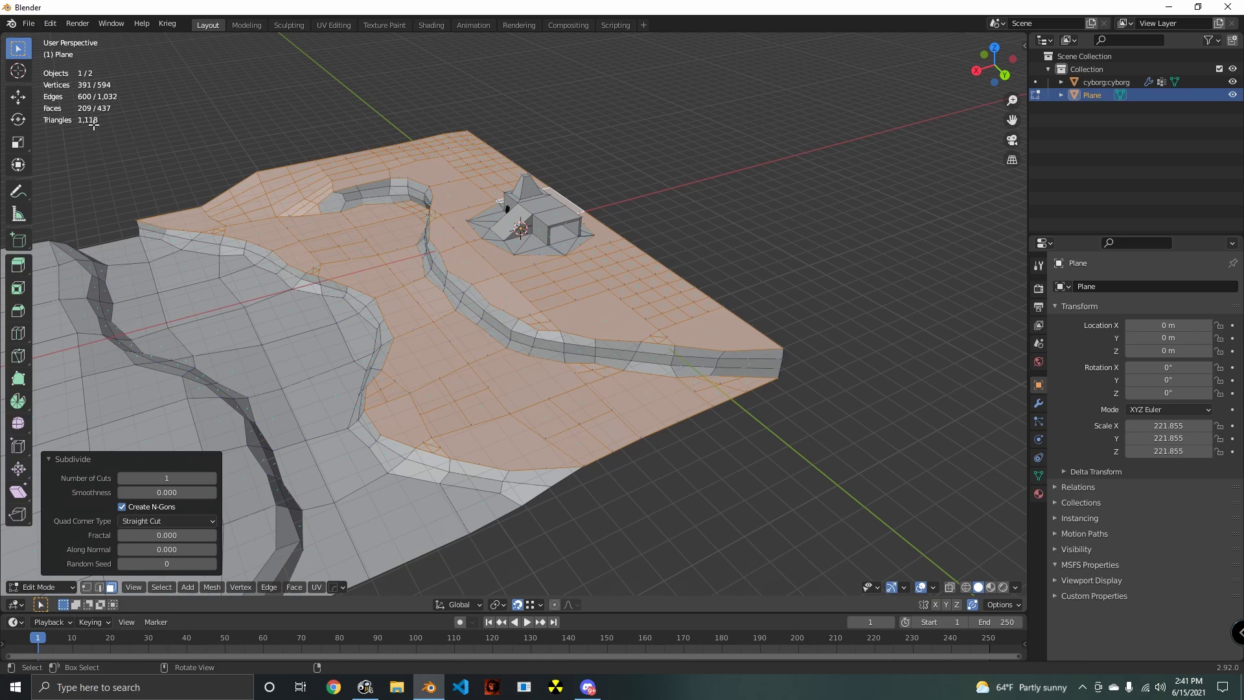
- Put the ground mesh in Sculpt Mode and raise bumps in the subdivided upper ground near its outer edge using the Draw brush at strength 0.500
{"action": "scroll", "coordinate": [574, 364], "scroll_direction": "up", "scroll_amount": 4}
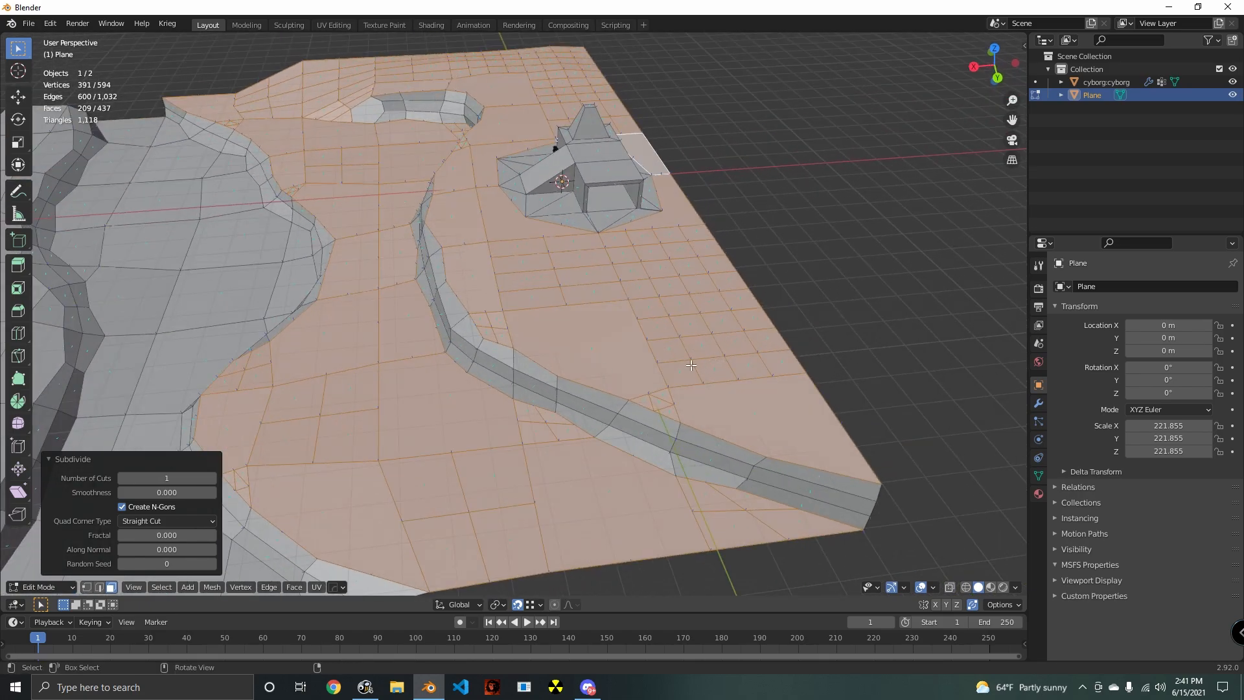
{"action": "scroll", "coordinate": [691, 365], "scroll_direction": "up", "scroll_amount": 1}
{"action": "left_click", "coordinate": [39, 587]}
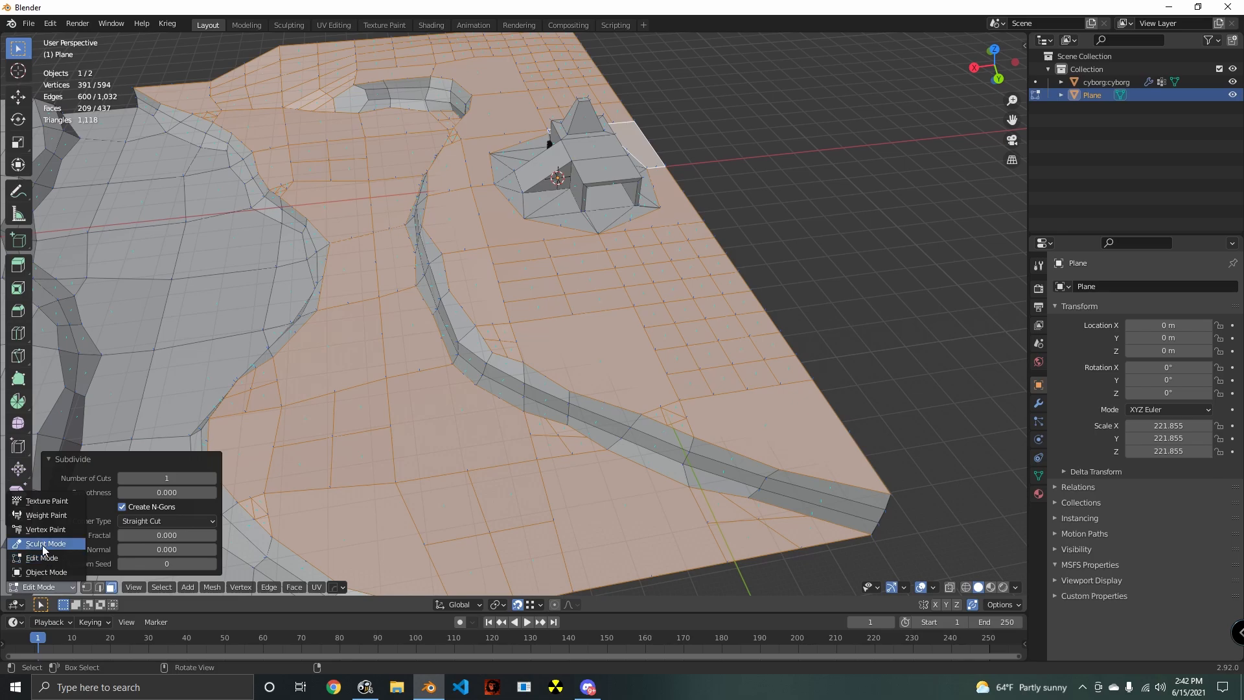
{"action": "left_click", "coordinate": [43, 544]}
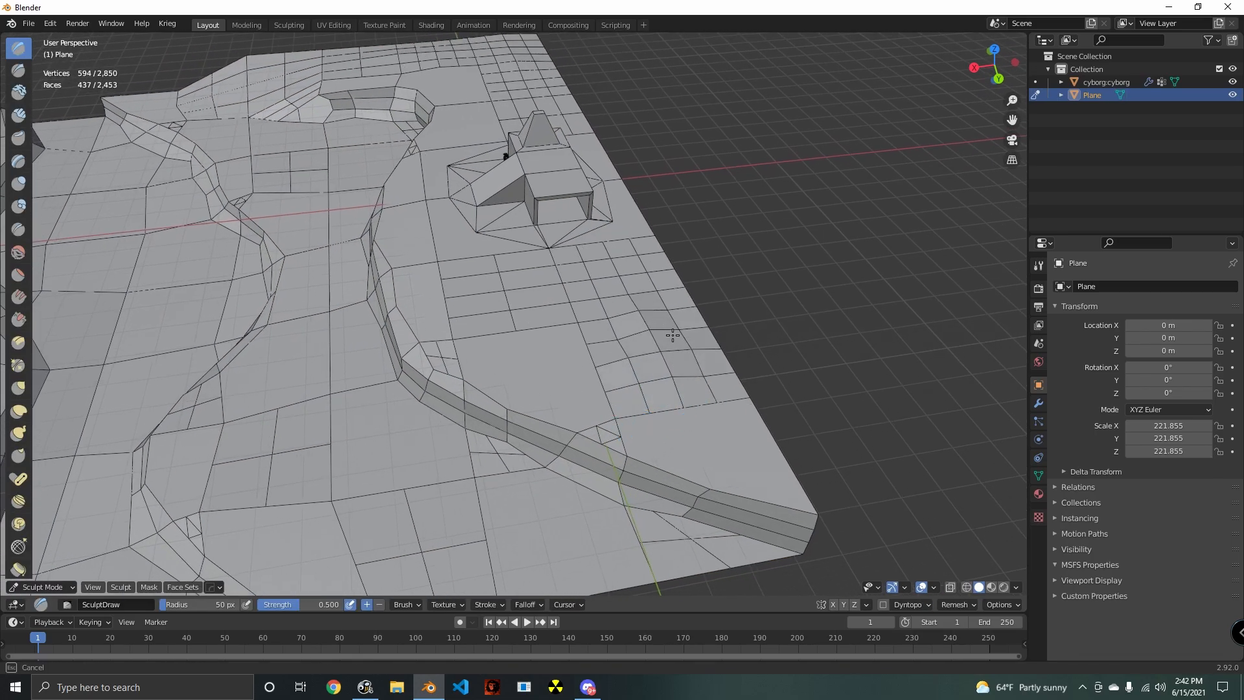
{"action": "middle_click_drag", "start_coordinate": [621, 344], "coordinate": [451, 359]}
{"action": "left_click_drag", "start_coordinate": [451, 359], "coordinate": [286, 383]}
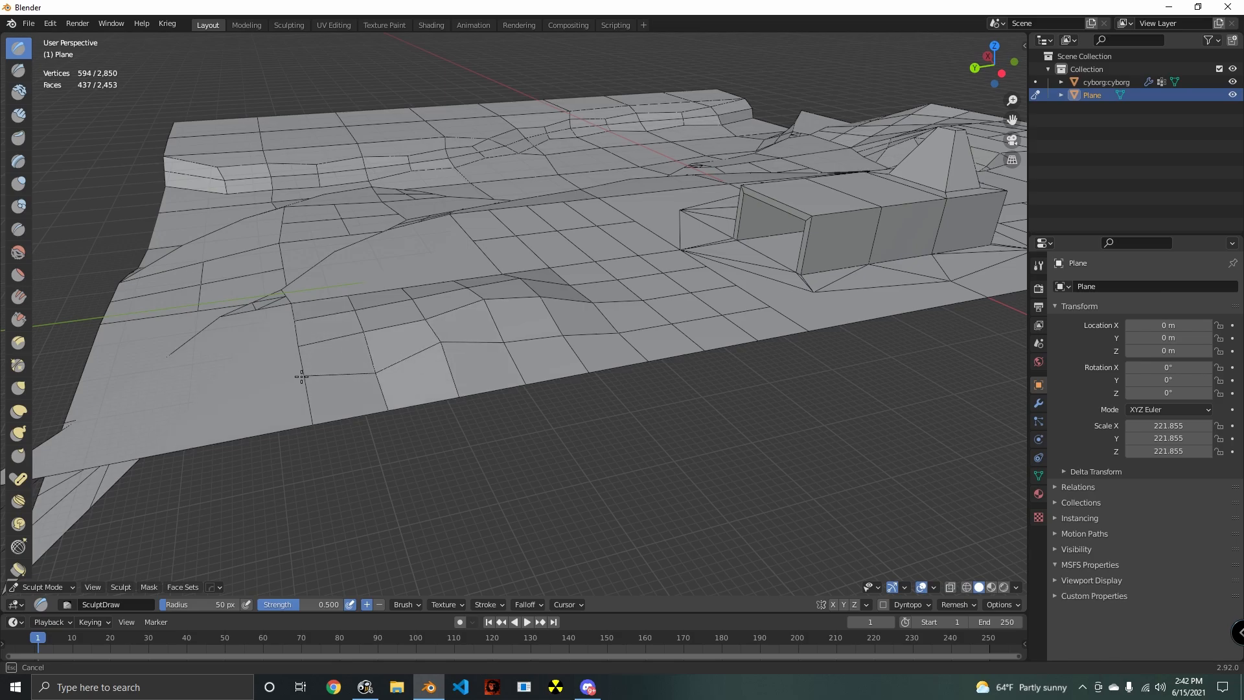
{"action": "middle_click_drag", "start_coordinate": [301, 377], "coordinate": [628, 341]}
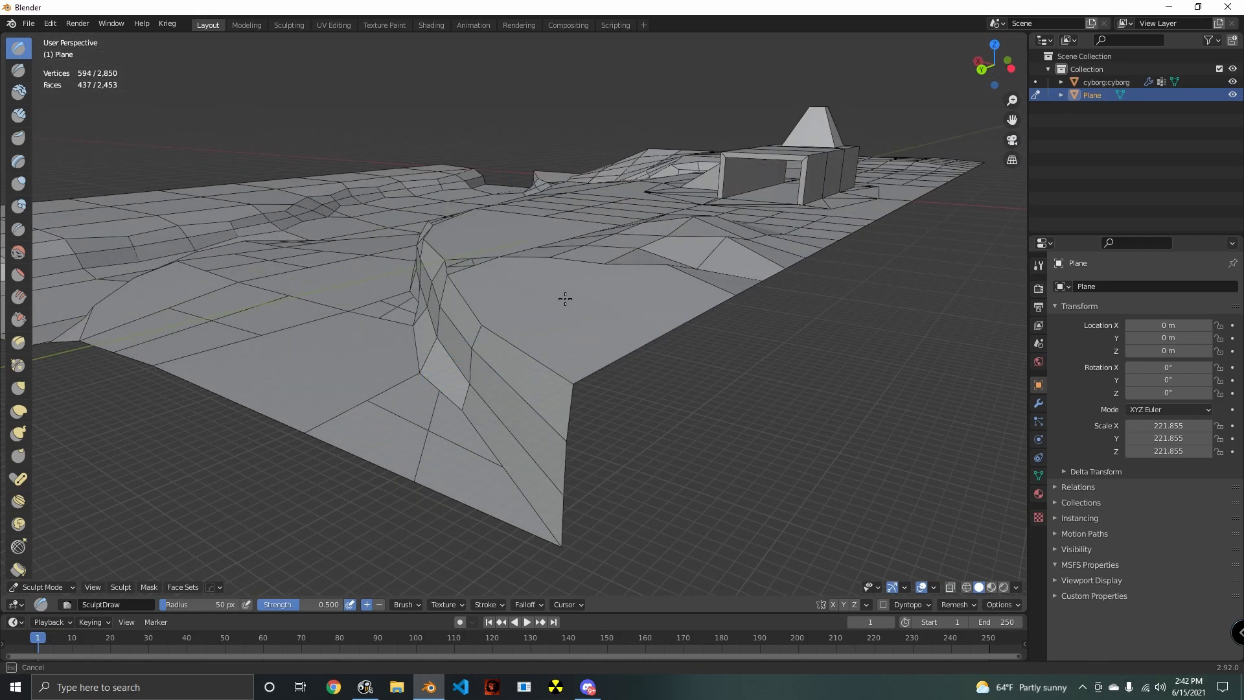
- Sculpt gentle undulations into the upper ground between the edge bumps and the cliff rim
{"action": "middle_click_drag", "start_coordinate": [509, 267], "coordinate": [661, 289]}
{"action": "left_click_drag", "start_coordinate": [661, 289], "coordinate": [513, 277]}
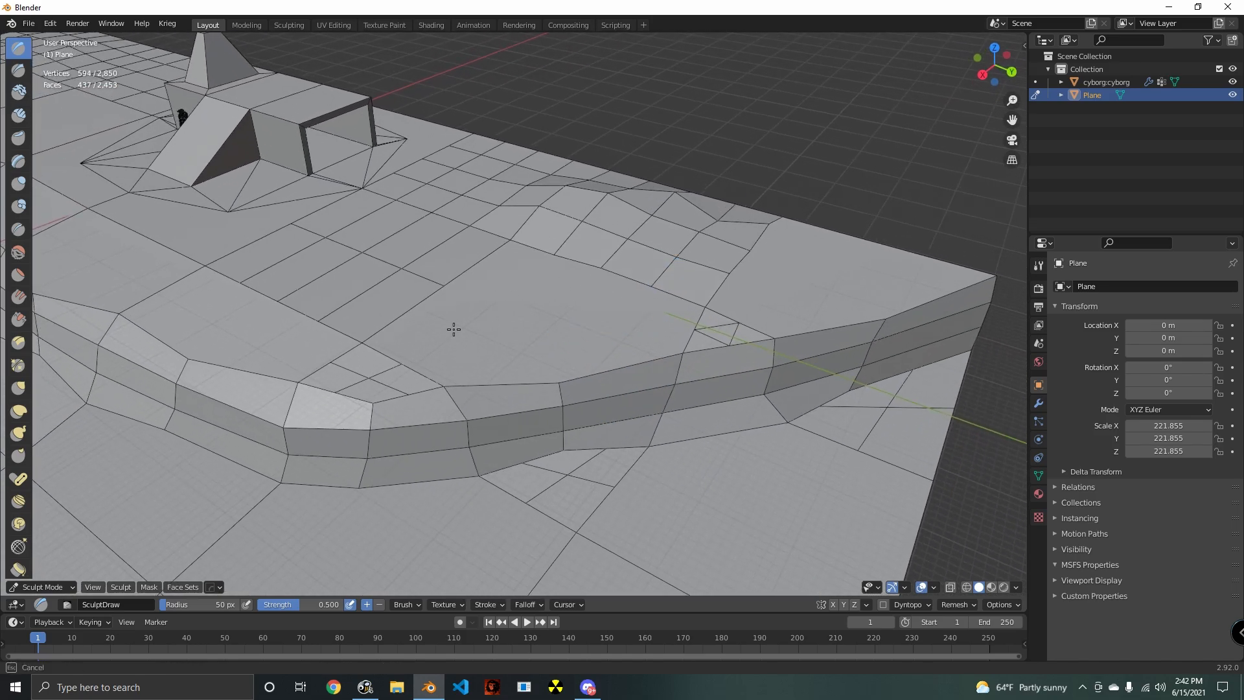
{"action": "left_click_drag", "start_coordinate": [434, 312], "coordinate": [433, 290]}
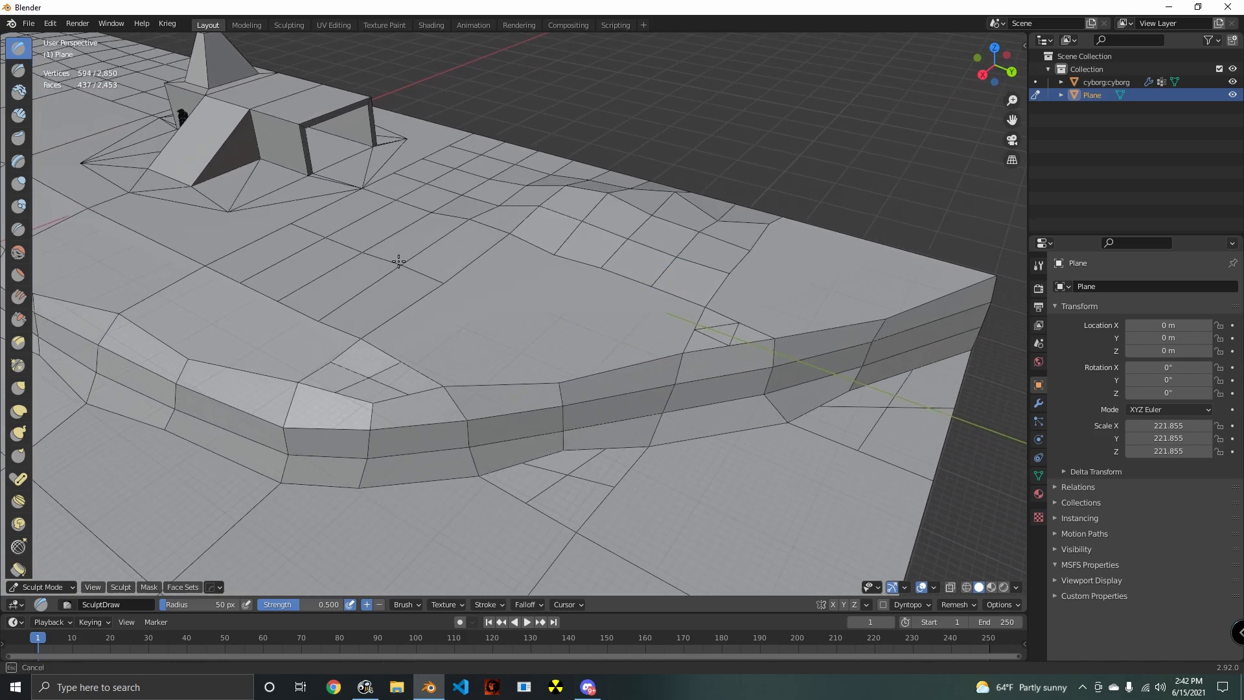
{"action": "mouse_move", "coordinate": [346, 261]}
{"action": "middle_mouse_down"}
{"action": "mouse_move", "coordinate": [430, 272]}
{"action": "mouse_move", "coordinate": [652, 255]}
{"action": "mouse_move", "coordinate": [544, 241]}
{"action": "mouse_move", "coordinate": [512, 304]}
{"action": "middle_mouse_up"}
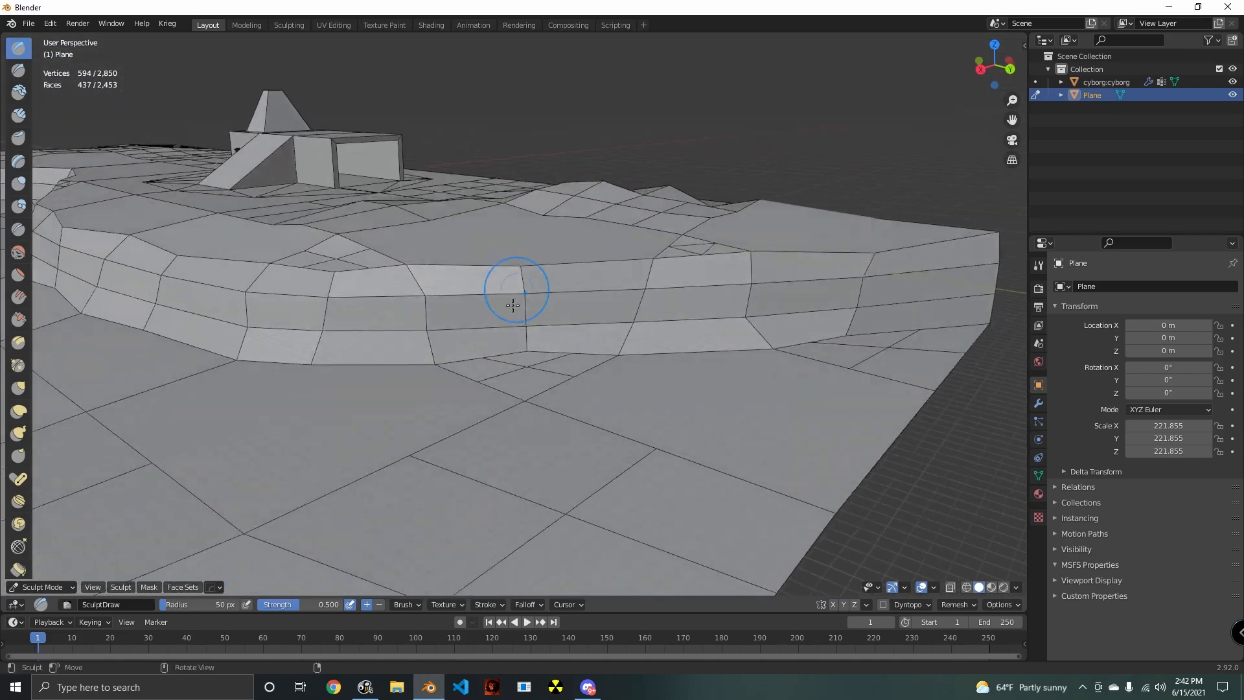
{"action": "middle_click_drag", "start_coordinate": [142, 556], "coordinate": [448, 340]}
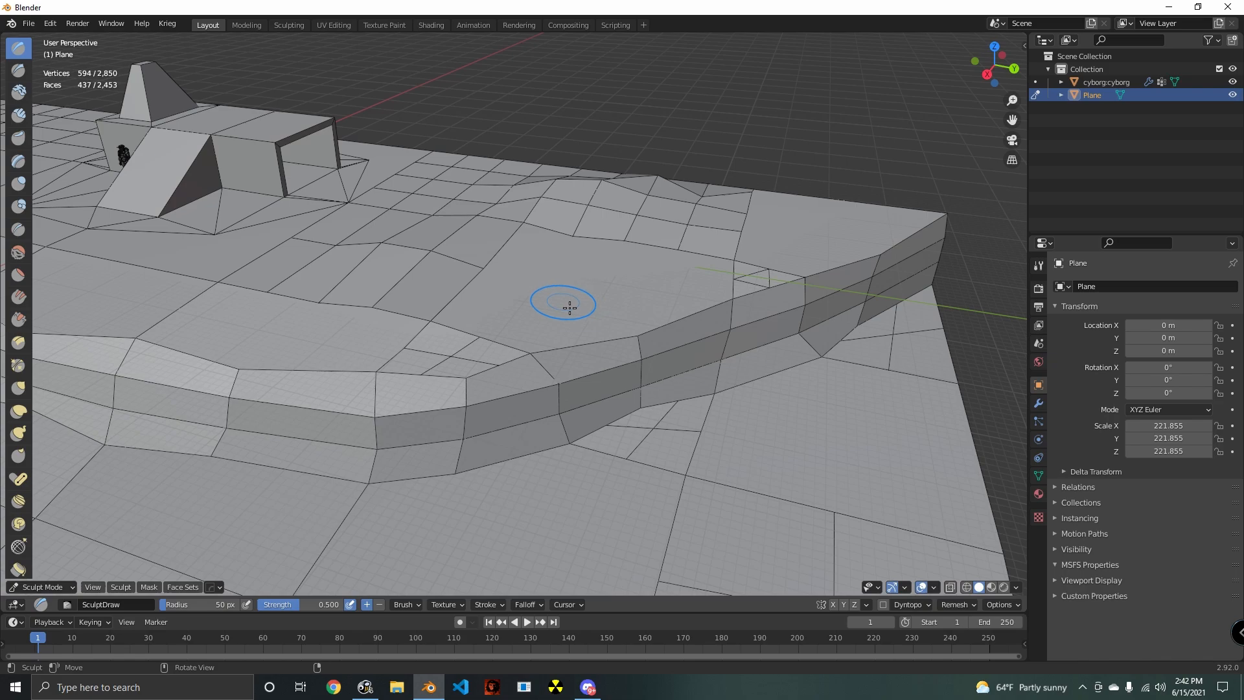
- Raise the upper ground slightly along the cliff rim and in front of the building with the Draw brush
{"action": "middle_click_drag", "start_coordinate": [581, 318], "coordinate": [702, 369]}
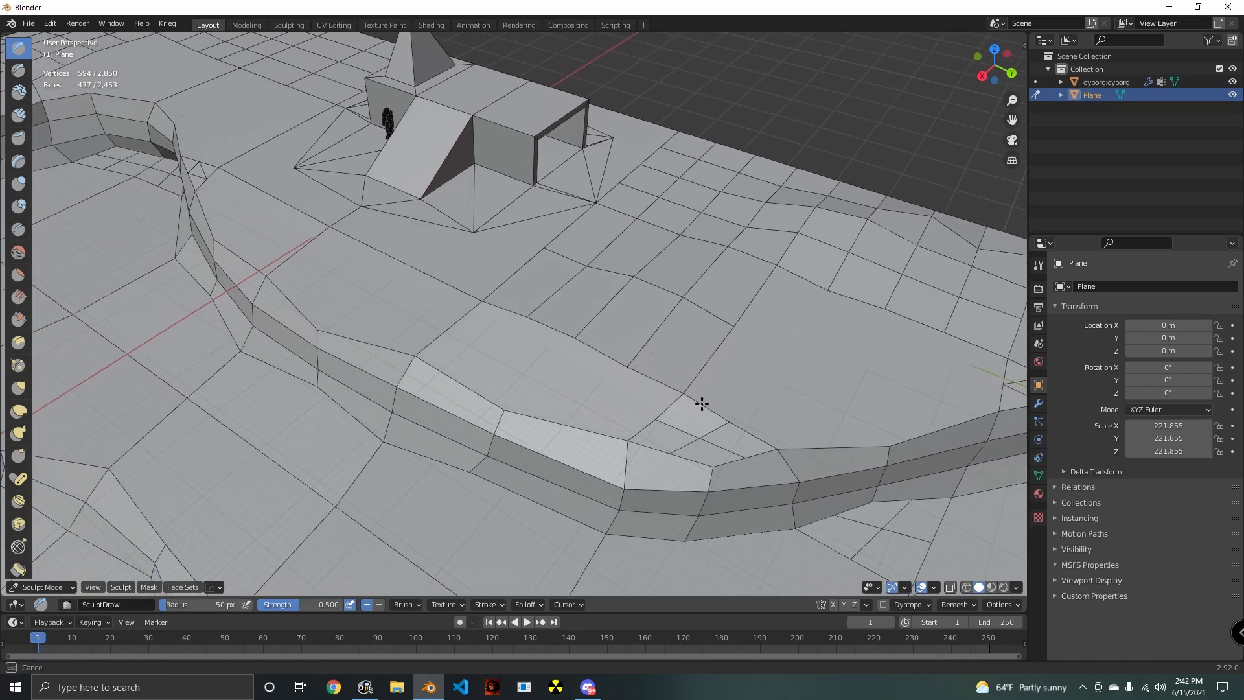
{"action": "left_click", "coordinate": [730, 425]}
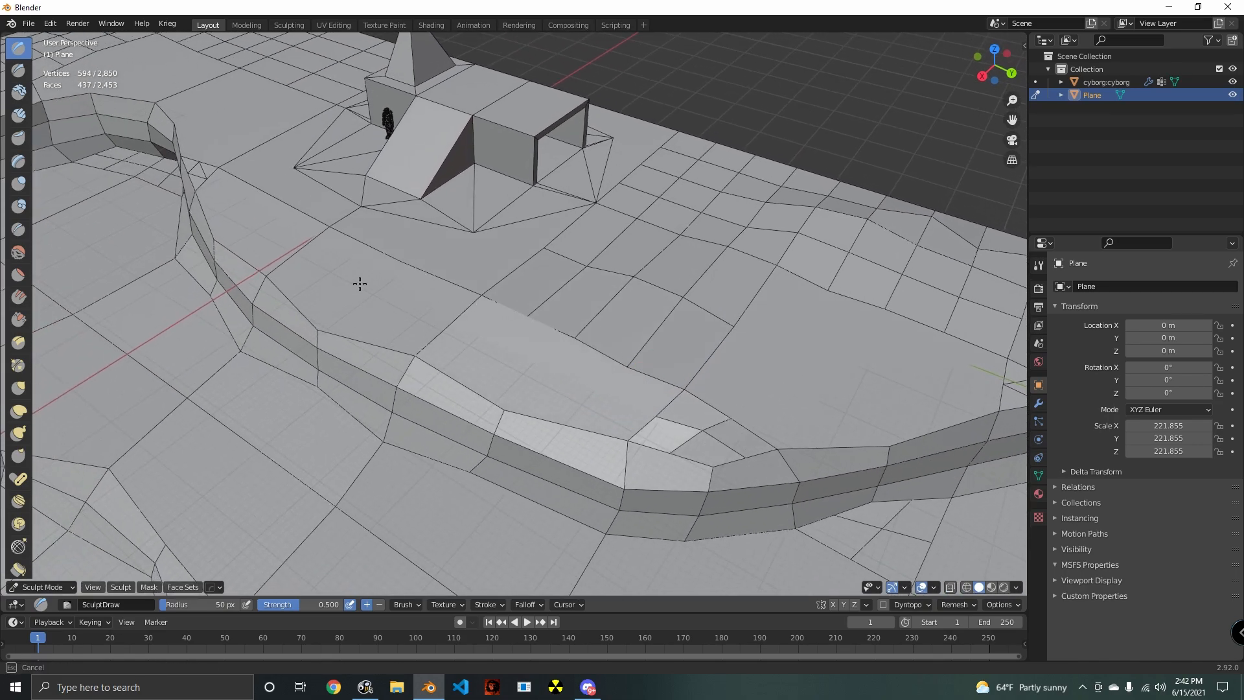
{"action": "middle_click_drag", "start_coordinate": [324, 231], "coordinate": [577, 321]}
- Sculpt small bumps into the subdivided ground just outside the building's open end
{"action": "middle_click_drag", "start_coordinate": [661, 285], "coordinate": [508, 337]}
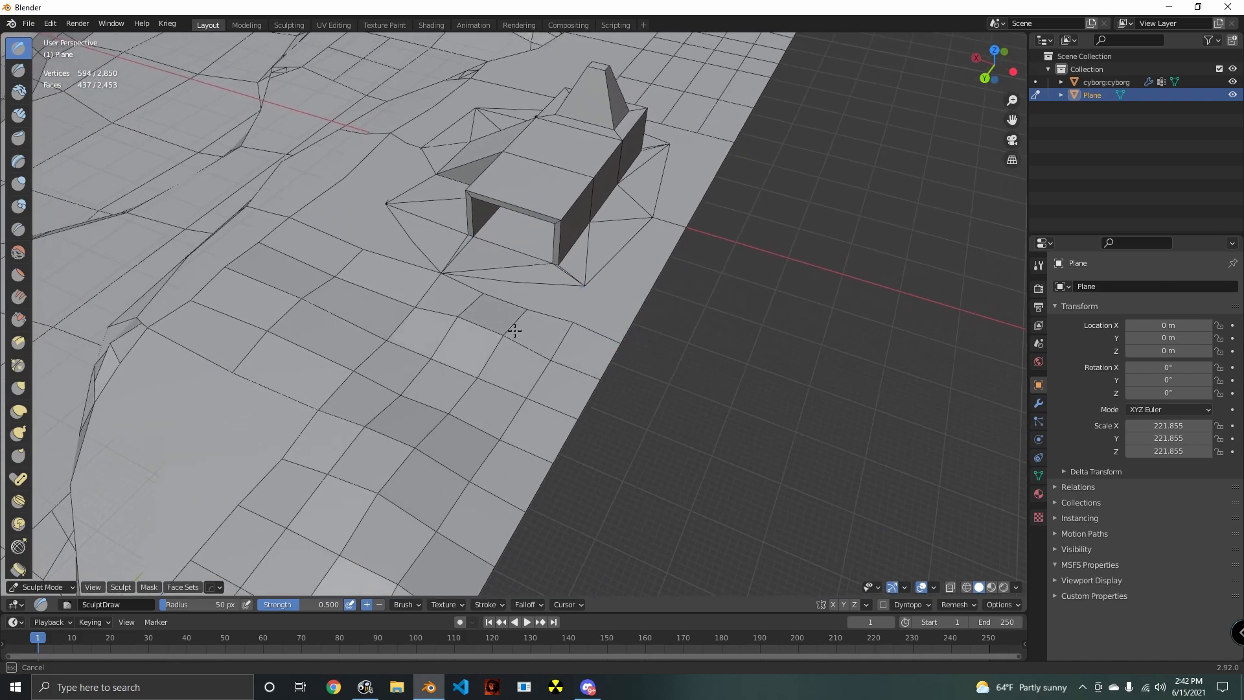
{"action": "left_click_drag", "start_coordinate": [444, 339], "coordinate": [356, 328]}
{"action": "mouse_move", "coordinate": [338, 282]}
{"action": "left_mouse_down"}
{"action": "mouse_move", "coordinate": [475, 375]}
{"action": "mouse_move", "coordinate": [344, 339]}
{"action": "mouse_move", "coordinate": [550, 407]}
{"action": "mouse_move", "coordinate": [498, 426]}
{"action": "left_mouse_up"}
{"action": "mouse_move", "coordinate": [498, 426]}
{"action": "middle_mouse_down"}
{"action": "mouse_move", "coordinate": [483, 389]}
{"action": "mouse_move", "coordinate": [428, 344]}
{"action": "mouse_move", "coordinate": [353, 343]}
{"action": "middle_mouse_up"}
- Sculpt low mounds into the upper ground on the building's other side, continuing toward the slope and outer edge
{"action": "middle_click_drag", "start_coordinate": [644, 439], "coordinate": [477, 379]}
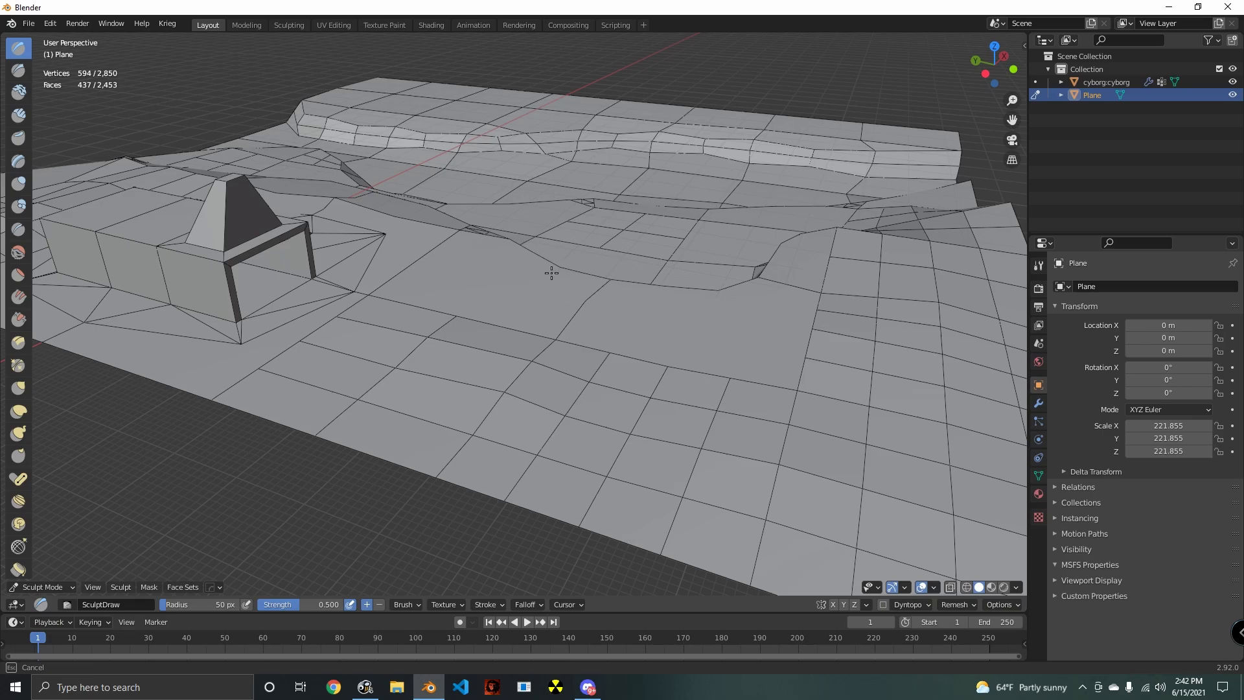
{"action": "left_click_drag", "start_coordinate": [452, 343], "coordinate": [478, 292]}
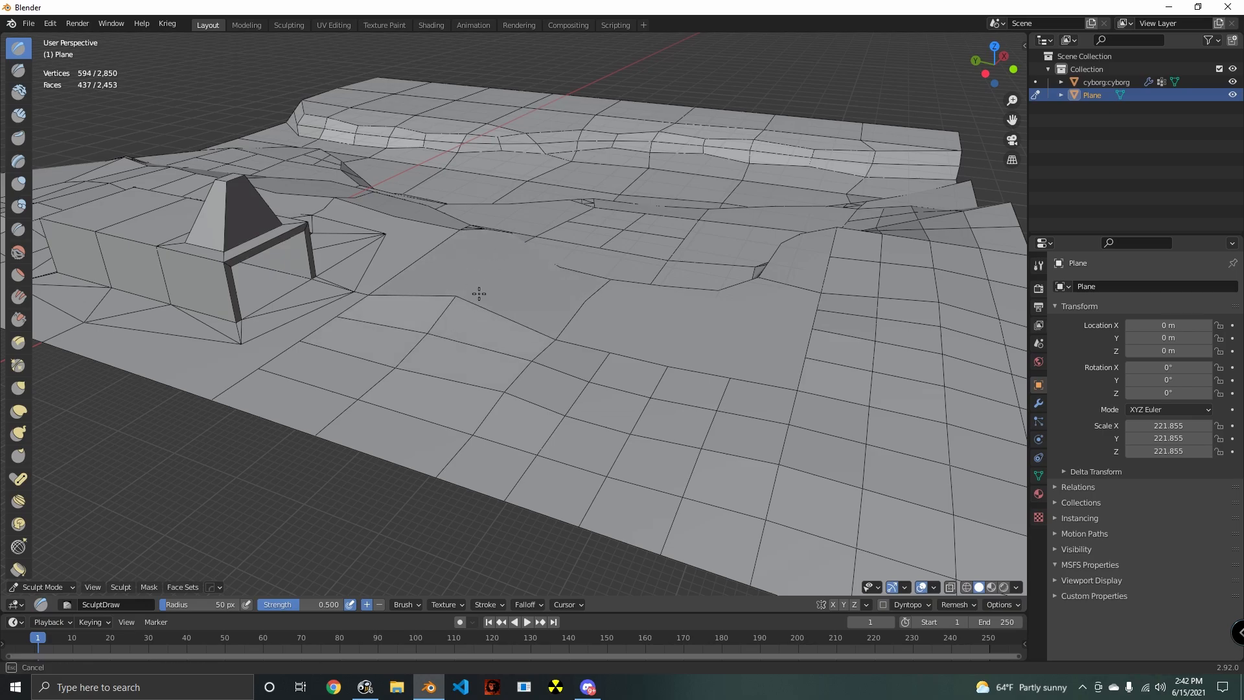
{"action": "mouse_move", "coordinate": [477, 291]}
{"action": "middle_mouse_down"}
{"action": "mouse_move", "coordinate": [538, 311]}
{"action": "mouse_move", "coordinate": [558, 302]}
{"action": "mouse_move", "coordinate": [577, 363]}
{"action": "mouse_move", "coordinate": [670, 322]}
{"action": "mouse_move", "coordinate": [589, 397]}
{"action": "middle_mouse_up"}
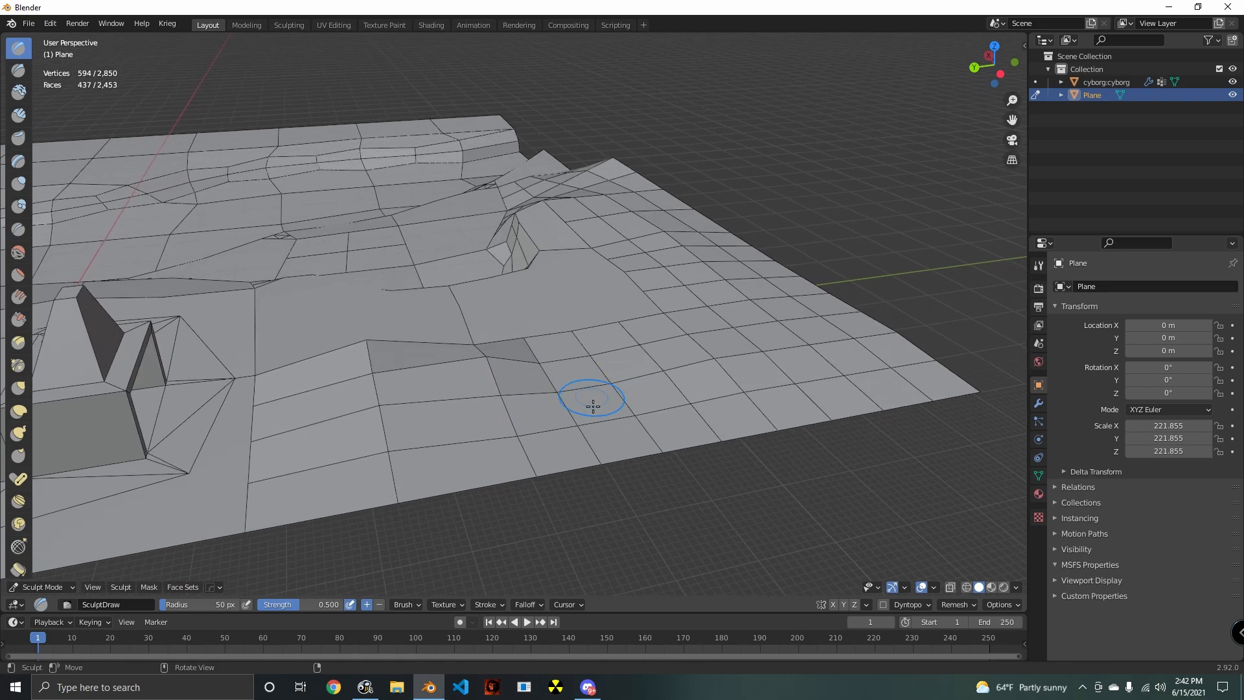
{"action": "mouse_move", "coordinate": [723, 413]}
{"action": "left_mouse_down"}
{"action": "mouse_move", "coordinate": [847, 394]}
{"action": "mouse_move", "coordinate": [922, 364]}
{"action": "mouse_move", "coordinate": [877, 355]}
{"action": "left_mouse_up"}
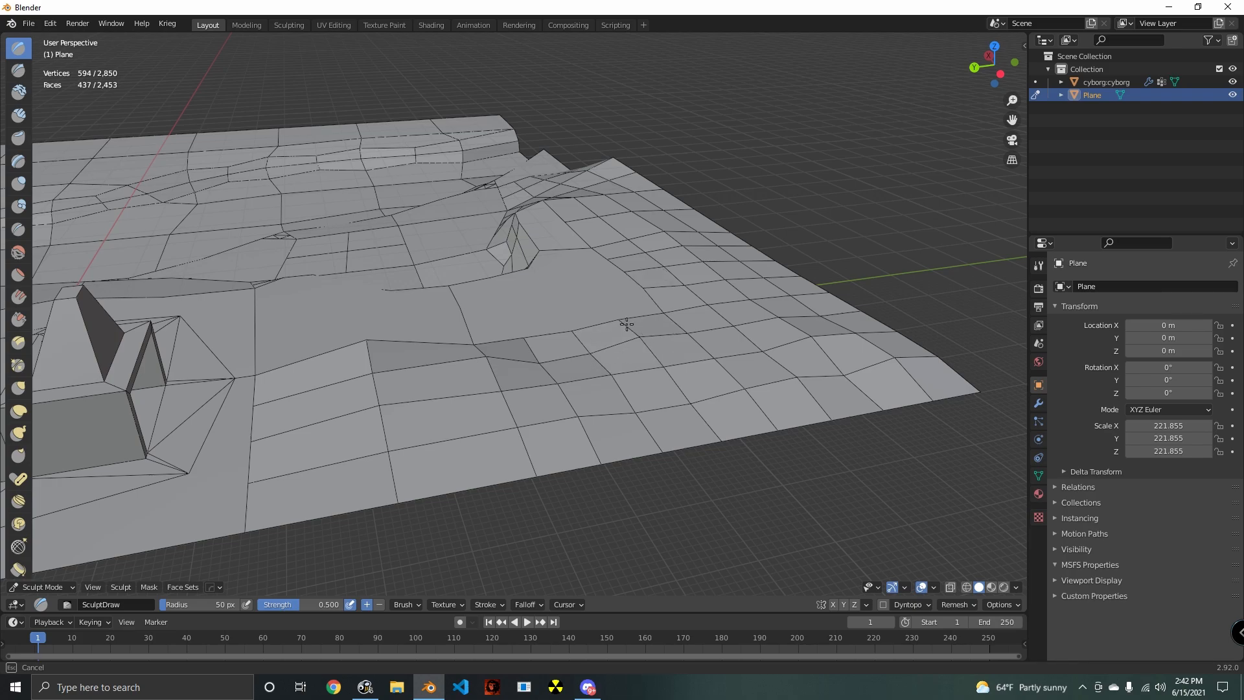
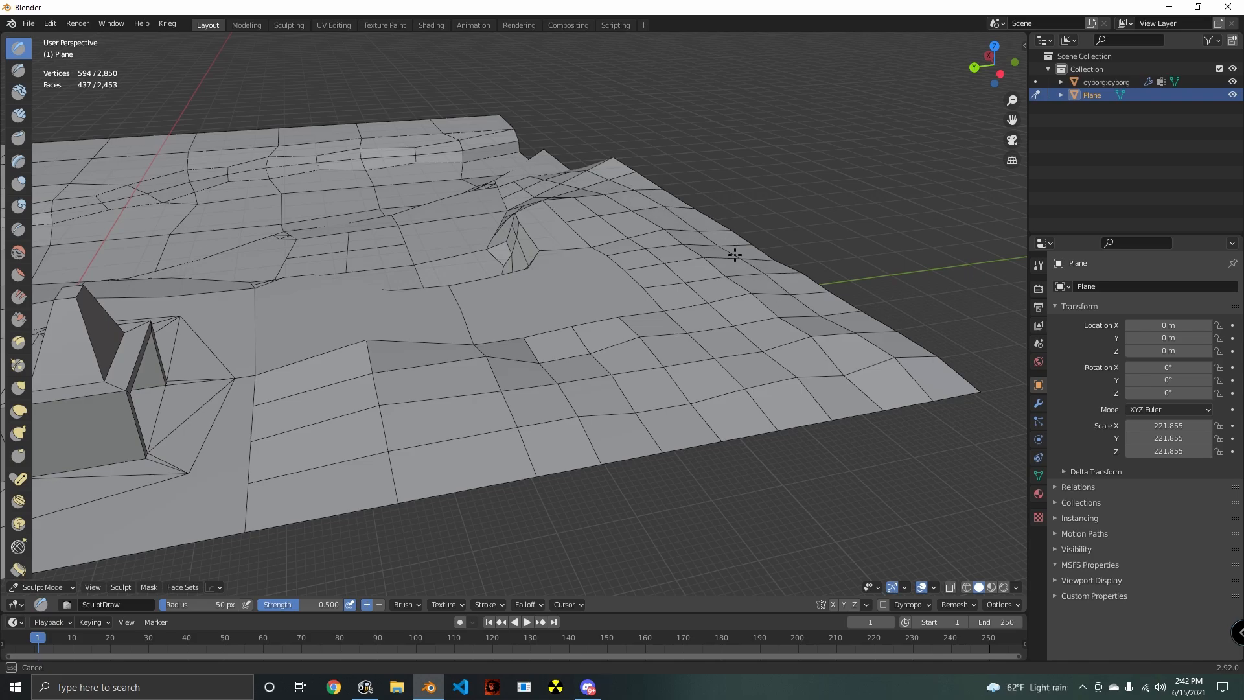
- Sculpt the outer slope beside the cliff's inner corner with the Draw brush
{"action": "middle_click_drag", "start_coordinate": [735, 274], "coordinate": [475, 275]}
{"action": "mouse_move", "coordinate": [434, 284]}
{"action": "left_mouse_down"}
{"action": "mouse_move", "coordinate": [422, 292]}
{"action": "mouse_move", "coordinate": [426, 339]}
{"action": "left_mouse_up"}
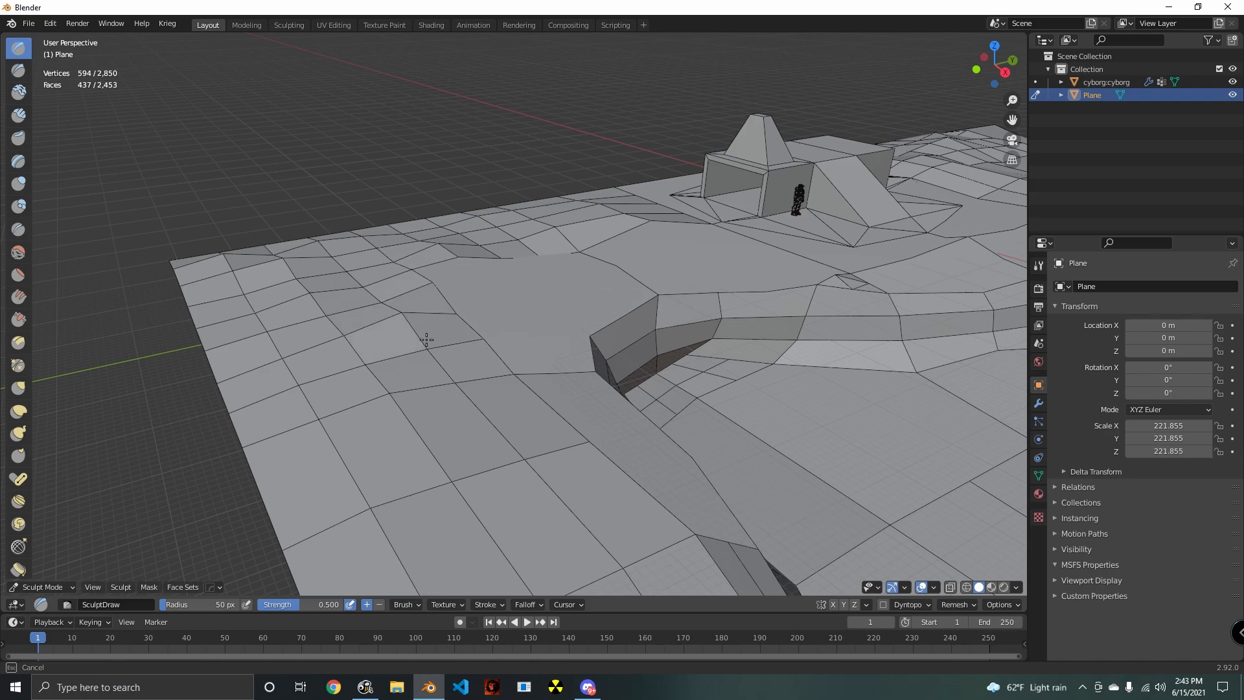
{"action": "mouse_move", "coordinate": [386, 267]}
{"action": "left_mouse_down"}
{"action": "mouse_move", "coordinate": [356, 272]}
{"action": "mouse_move", "coordinate": [286, 328]}
{"action": "mouse_move", "coordinate": [453, 444]}
{"action": "mouse_move", "coordinate": [343, 361]}
{"action": "mouse_move", "coordinate": [503, 339]}
{"action": "mouse_move", "coordinate": [527, 492]}
{"action": "left_mouse_up"}
{"action": "mouse_move", "coordinate": [527, 492]}
{"action": "middle_mouse_down"}
{"action": "mouse_move", "coordinate": [611, 348]}
{"action": "mouse_move", "coordinate": [420, 266]}
{"action": "middle_mouse_up"}
{"action": "mouse_move", "coordinate": [324, 310]}
{"action": "left_mouse_down"}
{"action": "mouse_move", "coordinate": [270, 344]}
{"action": "mouse_move", "coordinate": [531, 472]}
{"action": "left_mouse_up"}
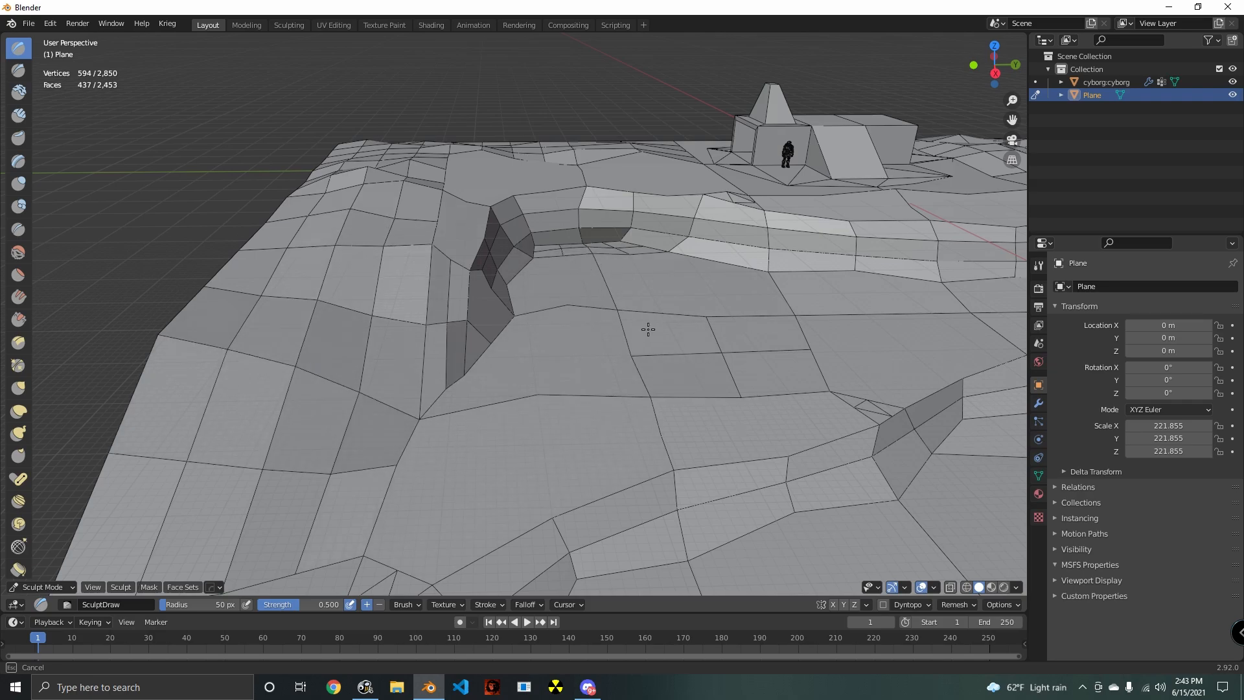
- Build up small bumps along the foot of the cliff near the terrain's far edge with the Draw brush
{"action": "mouse_move", "coordinate": [941, 310]}
{"action": "middle_mouse_down", "text": "shift"}
{"action": "mouse_move", "coordinate": [842, 411]}
{"action": "mouse_move", "coordinate": [697, 331]}
{"action": "mouse_move", "coordinate": [402, 278]}
{"action": "mouse_move", "coordinate": [454, 289]}
{"action": "middle_mouse_up", "text": "shift"}
{"action": "mouse_move", "coordinate": [403, 275]}
{"action": "left_mouse_down"}
{"action": "mouse_move", "coordinate": [291, 264]}
{"action": "mouse_move", "coordinate": [636, 270]}
{"action": "mouse_move", "coordinate": [671, 255]}
{"action": "left_mouse_up"}
{"action": "middle_click_drag", "start_coordinate": [616, 258], "coordinate": [645, 293]}
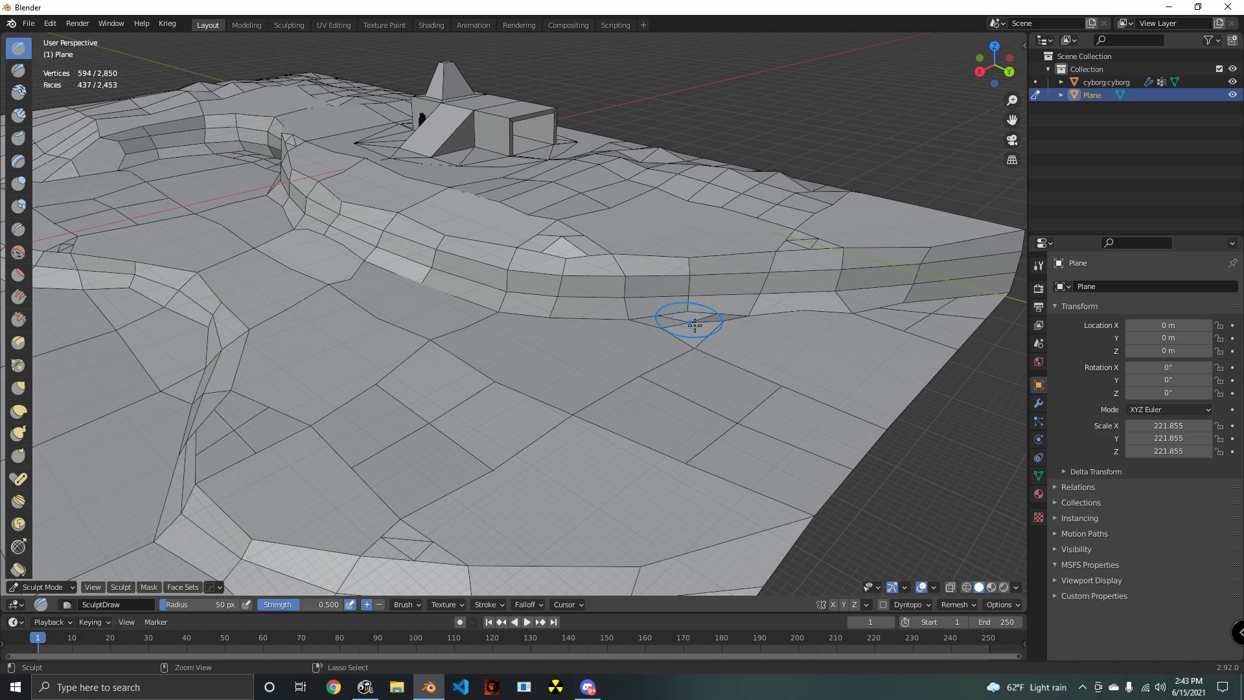
{"action": "mouse_move", "coordinate": [690, 324]}
{"action": "left_mouse_down"}
{"action": "mouse_move", "coordinate": [605, 323]}
{"action": "mouse_move", "coordinate": [648, 328]}
{"action": "left_mouse_up"}
{"action": "middle_click_drag", "start_coordinate": [648, 328], "coordinate": [537, 352]}
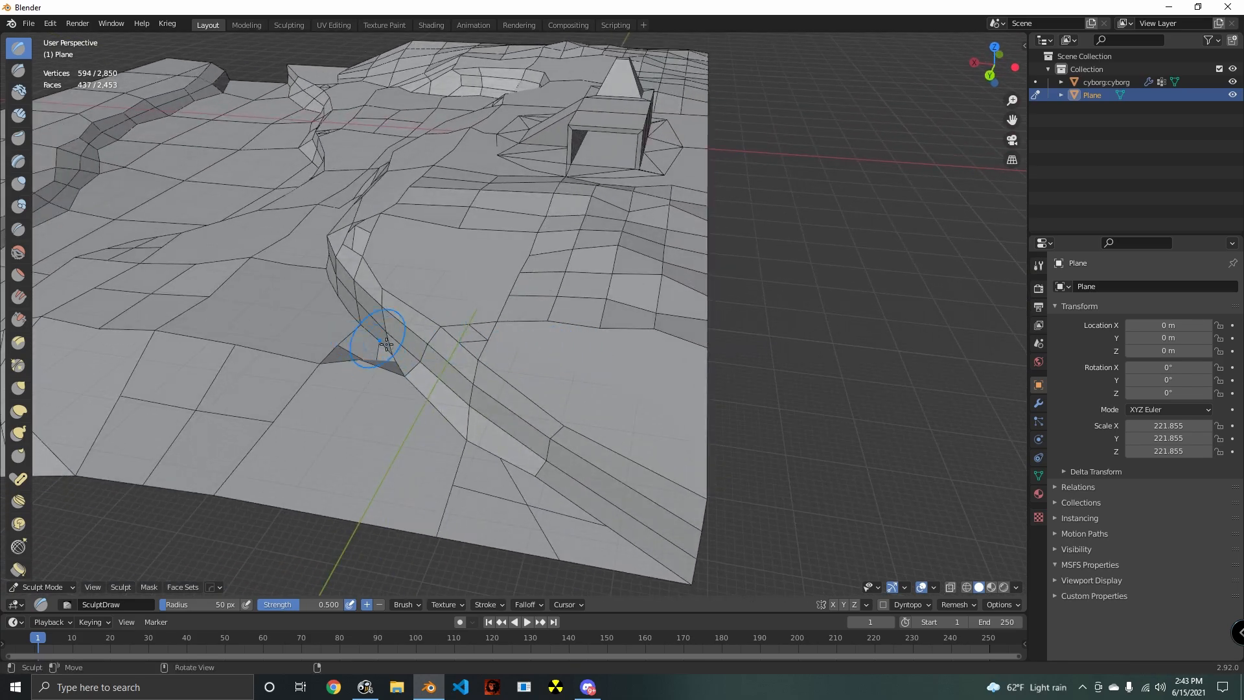
{"action": "mouse_move", "coordinate": [382, 342]}
{"action": "middle_mouse_down"}
{"action": "mouse_move", "coordinate": [309, 233]}
{"action": "mouse_move", "coordinate": [505, 259]}
{"action": "mouse_move", "coordinate": [674, 324]}
{"action": "mouse_move", "coordinate": [690, 297]}
{"action": "mouse_move", "coordinate": [658, 458]}
{"action": "middle_mouse_up"}
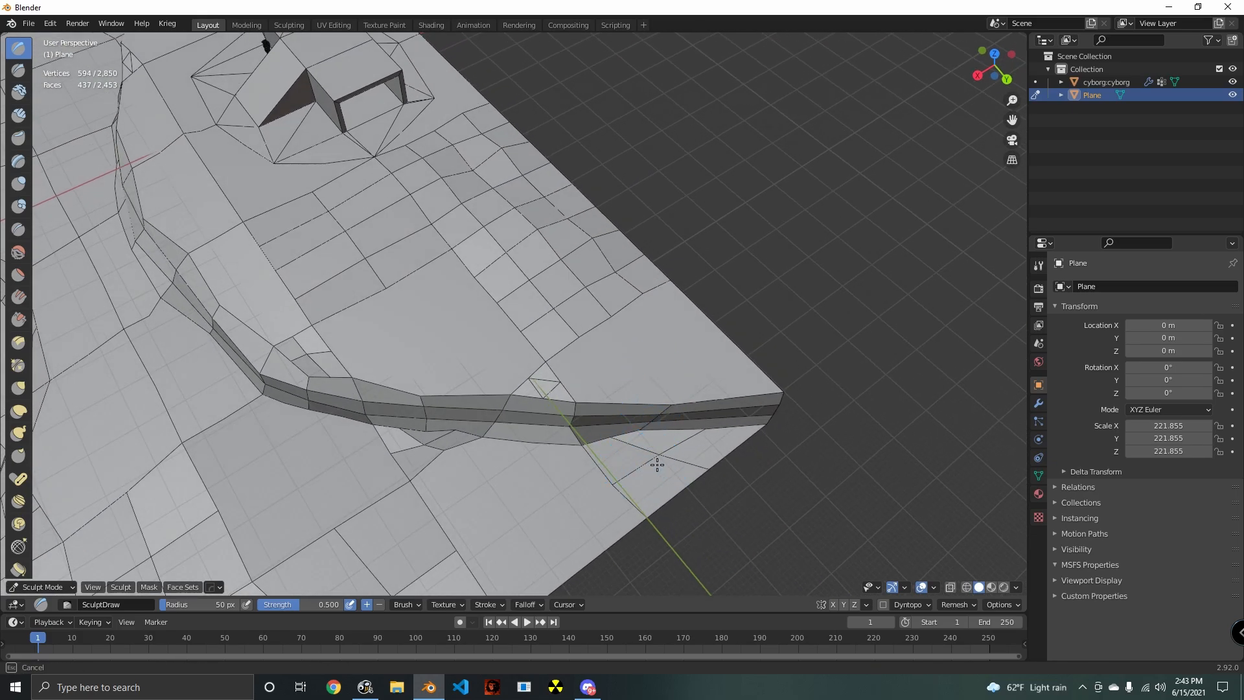
{"action": "scroll", "coordinate": [610, 384], "scroll_direction": "up", "scroll_amount": 3}
{"action": "mouse_move", "coordinate": [610, 384]}
{"action": "middle_mouse_down"}
{"action": "mouse_move", "coordinate": [648, 350]}
{"action": "mouse_move", "coordinate": [574, 284]}
{"action": "mouse_move", "coordinate": [583, 336]}
{"action": "mouse_move", "coordinate": [555, 325]}
{"action": "mouse_move", "coordinate": [753, 291]}
{"action": "mouse_move", "coordinate": [589, 322]}
{"action": "mouse_move", "coordinate": [536, 279]}
{"action": "middle_mouse_up"}
{"action": "left_click_drag", "start_coordinate": [535, 278], "coordinate": [535, 281]}
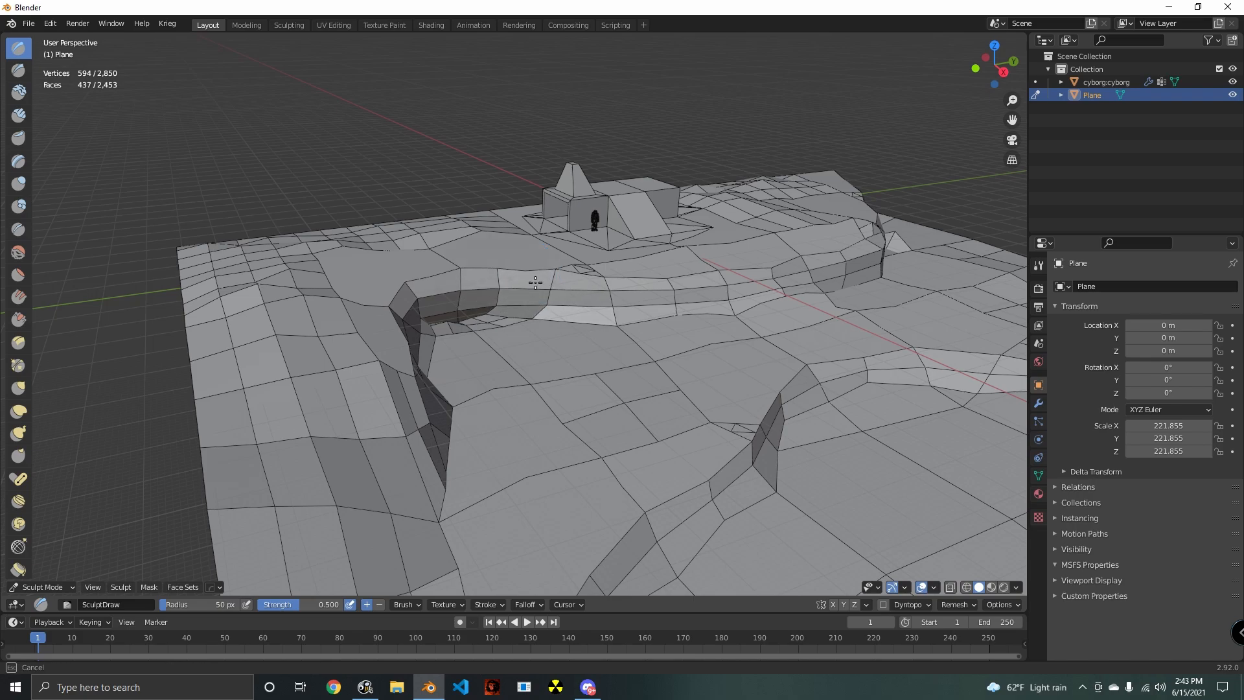
{"action": "middle_click_drag", "start_coordinate": [481, 293], "coordinate": [667, 360]}
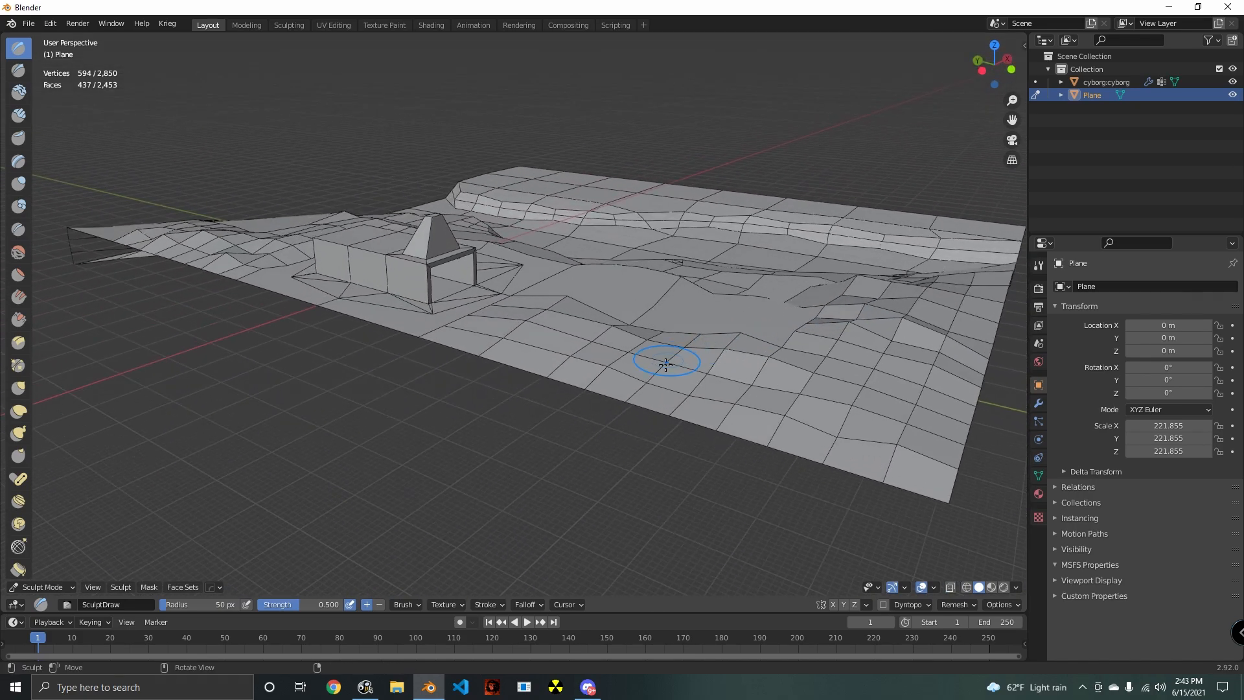
- Switch to the Smooth brush, enlarge its radius to 94 px and soften the bumps on the outer upper ground
{"action": "left_click", "coordinate": [21, 254]}
{"action": "mouse_move", "coordinate": [487, 354]}
{"action": "middle_mouse_down"}
{"action": "mouse_move", "coordinate": [503, 422]}
{"action": "mouse_move", "coordinate": [538, 416]}
{"action": "middle_mouse_up"}
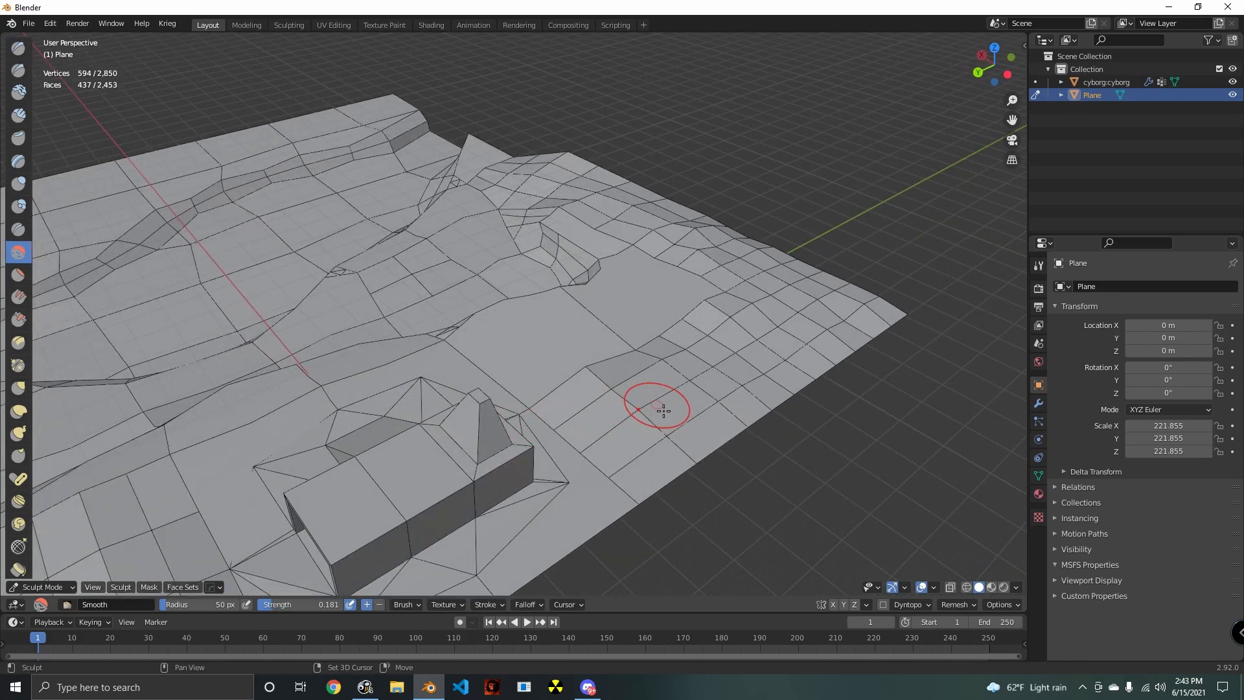
{"action": "middle_click_drag", "start_coordinate": [664, 411], "coordinate": [585, 420]}
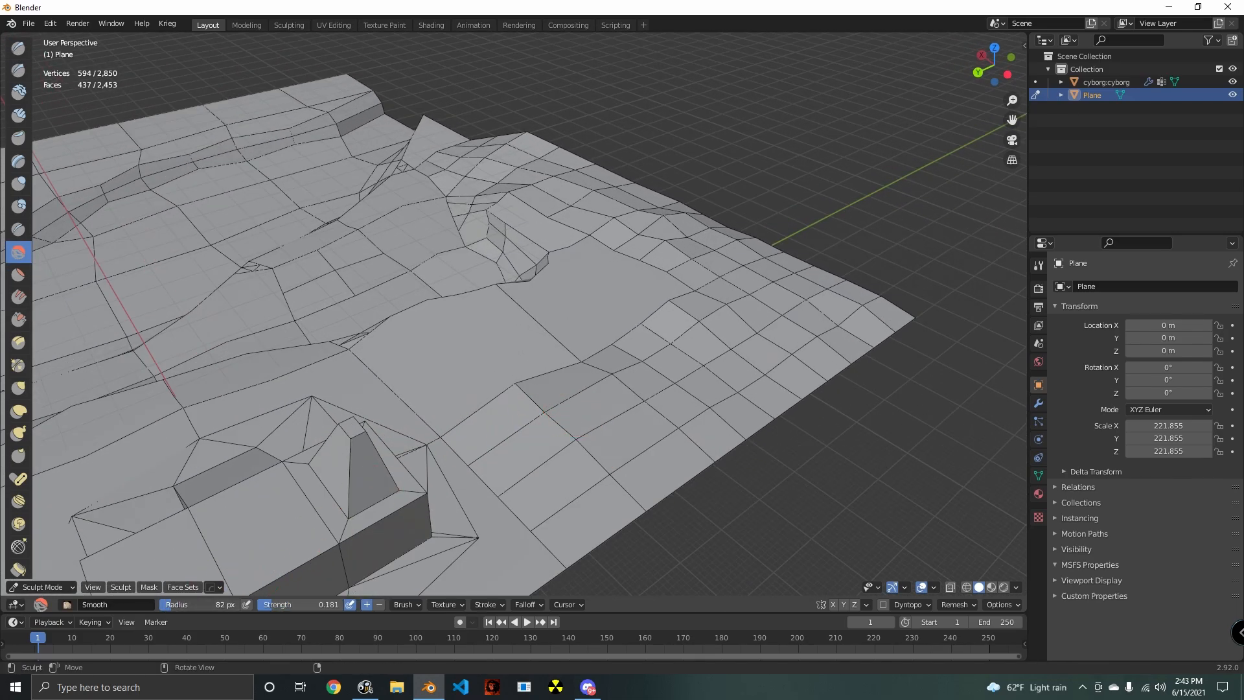
{"action": "mouse_move", "coordinate": [632, 416]}
{"action": "left_mouse_down"}
{"action": "mouse_move", "coordinate": [589, 364]}
{"action": "mouse_move", "coordinate": [569, 392]}
{"action": "mouse_move", "coordinate": [728, 286]}
{"action": "mouse_move", "coordinate": [720, 264]}
{"action": "mouse_move", "coordinate": [570, 194]}
{"action": "left_mouse_up"}
{"action": "middle_click_drag", "start_coordinate": [577, 247], "coordinate": [693, 223]}
{"action": "scroll", "coordinate": [633, 271], "scroll_direction": "up", "scroll_amount": 2}
{"action": "mouse_move", "coordinate": [633, 271]}
{"action": "left_mouse_down"}
{"action": "mouse_move", "coordinate": [668, 264]}
{"action": "mouse_move", "coordinate": [730, 361]}
{"action": "mouse_move", "coordinate": [616, 305]}
{"action": "mouse_move", "coordinate": [666, 329]}
{"action": "left_mouse_up"}
{"action": "mouse_move", "coordinate": [665, 329]}
{"action": "middle_mouse_down"}
{"action": "mouse_move", "coordinate": [651, 330]}
{"action": "mouse_move", "coordinate": [640, 287]}
{"action": "middle_mouse_up"}
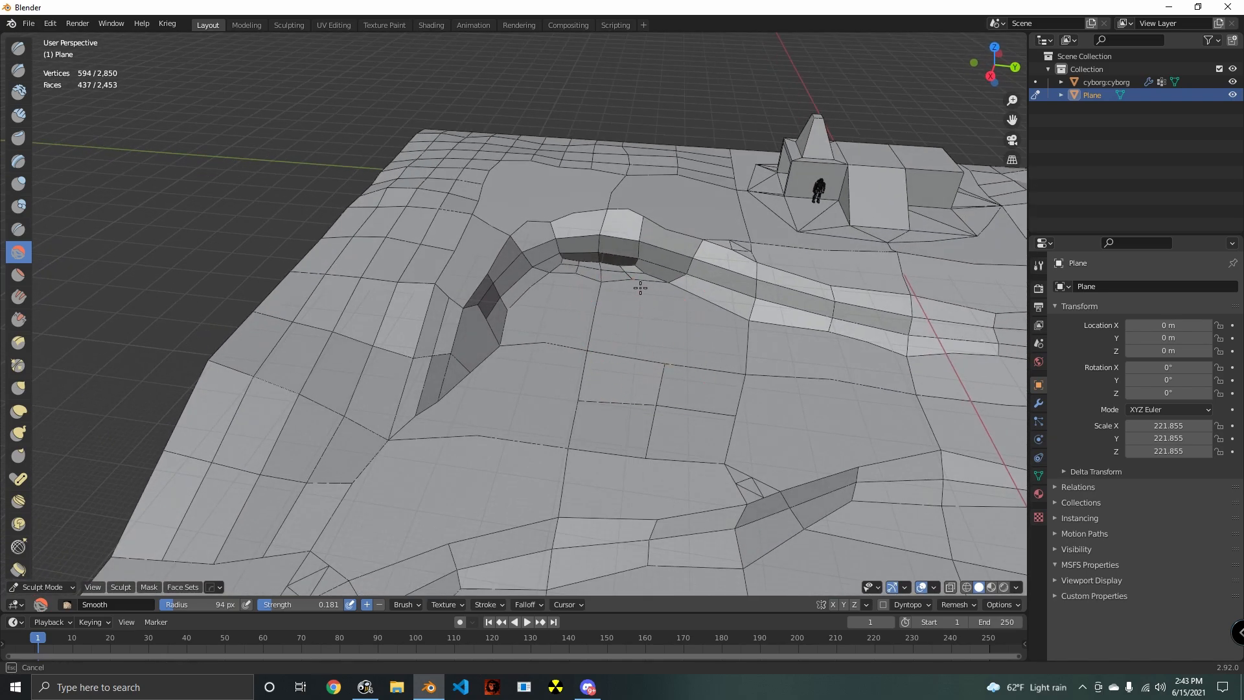
- Smooth the foot of the cliff around its curved inner corner
{"action": "left_click_drag", "start_coordinate": [628, 274], "coordinate": [593, 270]}
{"action": "left_click_drag", "start_coordinate": [585, 268], "coordinate": [512, 327]}
{"action": "left_click_drag", "start_coordinate": [490, 351], "coordinate": [506, 363]}
- Smooth the edge of the lower riverbank across the riverbed from the cliff
{"action": "middle_click_drag", "start_coordinate": [765, 480], "coordinate": [505, 367], "text": "shift"}
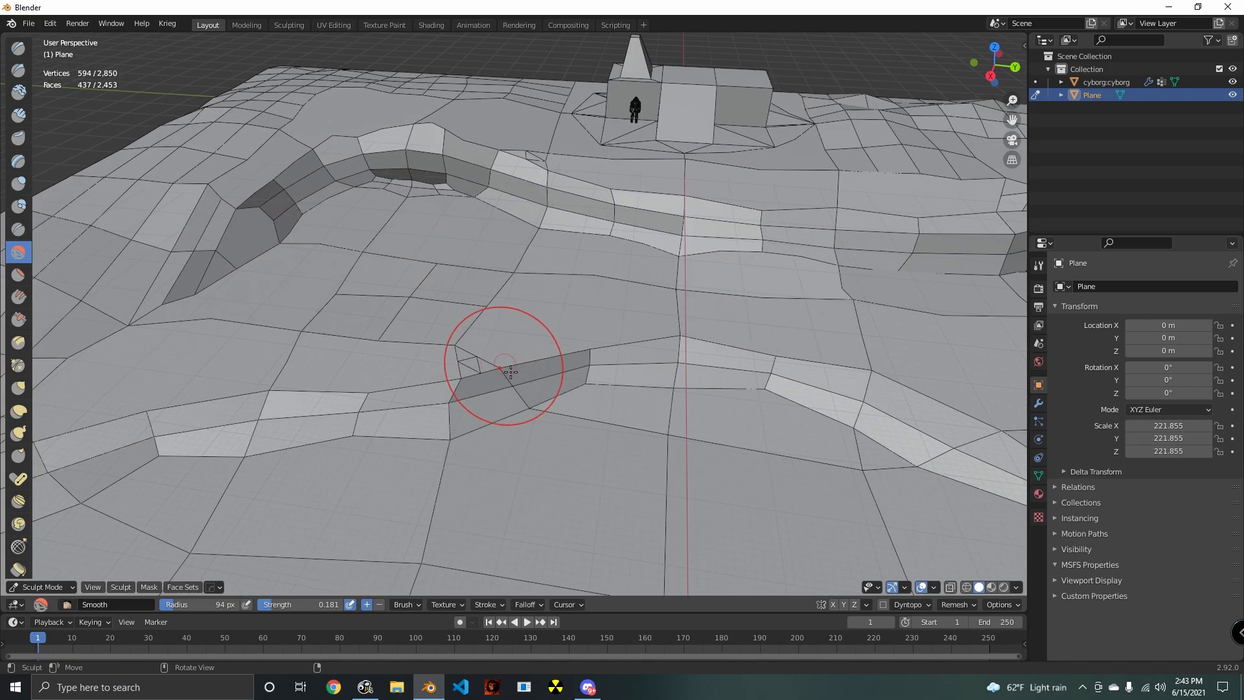
{"action": "left_click_drag", "start_coordinate": [552, 396], "coordinate": [638, 379]}
{"action": "left_click_drag", "start_coordinate": [833, 400], "coordinate": [971, 477]}
{"action": "middle_click_drag", "start_coordinate": [982, 502], "coordinate": [524, 405], "text": "shift"}
{"action": "mouse_move", "coordinate": [523, 363]}
{"action": "left_mouse_down"}
{"action": "mouse_move", "coordinate": [678, 406]}
{"action": "mouse_move", "coordinate": [907, 377]}
{"action": "mouse_move", "coordinate": [994, 272]}
{"action": "left_mouse_up"}
{"action": "left_click_drag", "start_coordinate": [820, 383], "coordinate": [864, 347]}
- Smooth the sharp hollow and bumps at the cliff's foot on the building's open-end side
{"action": "left_click_drag", "start_coordinate": [593, 367], "coordinate": [551, 364]}
{"action": "mouse_move", "coordinate": [550, 366]}
{"action": "middle_mouse_down"}
{"action": "mouse_move", "coordinate": [497, 461]}
{"action": "mouse_move", "coordinate": [482, 383]}
{"action": "middle_mouse_up"}
{"action": "middle_click_drag", "start_coordinate": [550, 311], "coordinate": [580, 414], "text": "shift"}
{"action": "scroll", "coordinate": [581, 414], "scroll_direction": "up", "scroll_amount": 2}
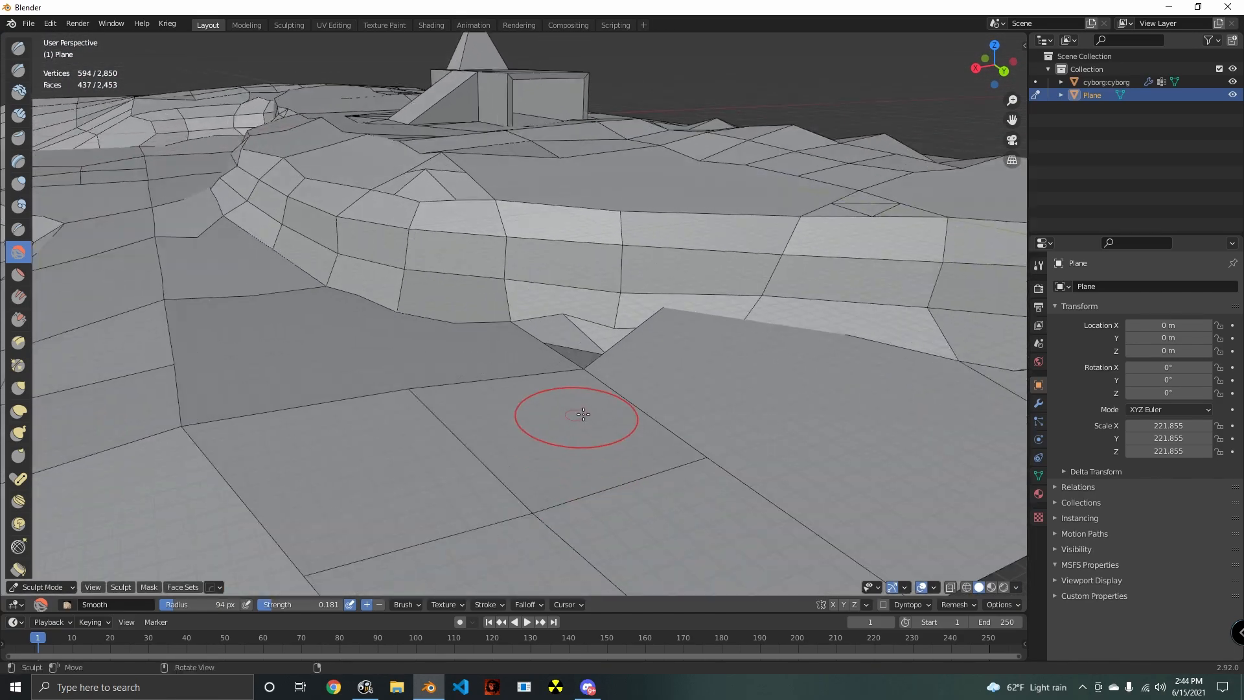
{"action": "left_click_drag", "start_coordinate": [599, 355], "coordinate": [677, 342]}
{"action": "middle_click_drag", "start_coordinate": [677, 342], "coordinate": [725, 337]}
{"action": "middle_click_drag", "start_coordinate": [713, 350], "coordinate": [622, 376], "text": "shift"}
{"action": "scroll", "coordinate": [558, 386], "scroll_direction": "up", "scroll_amount": 2}
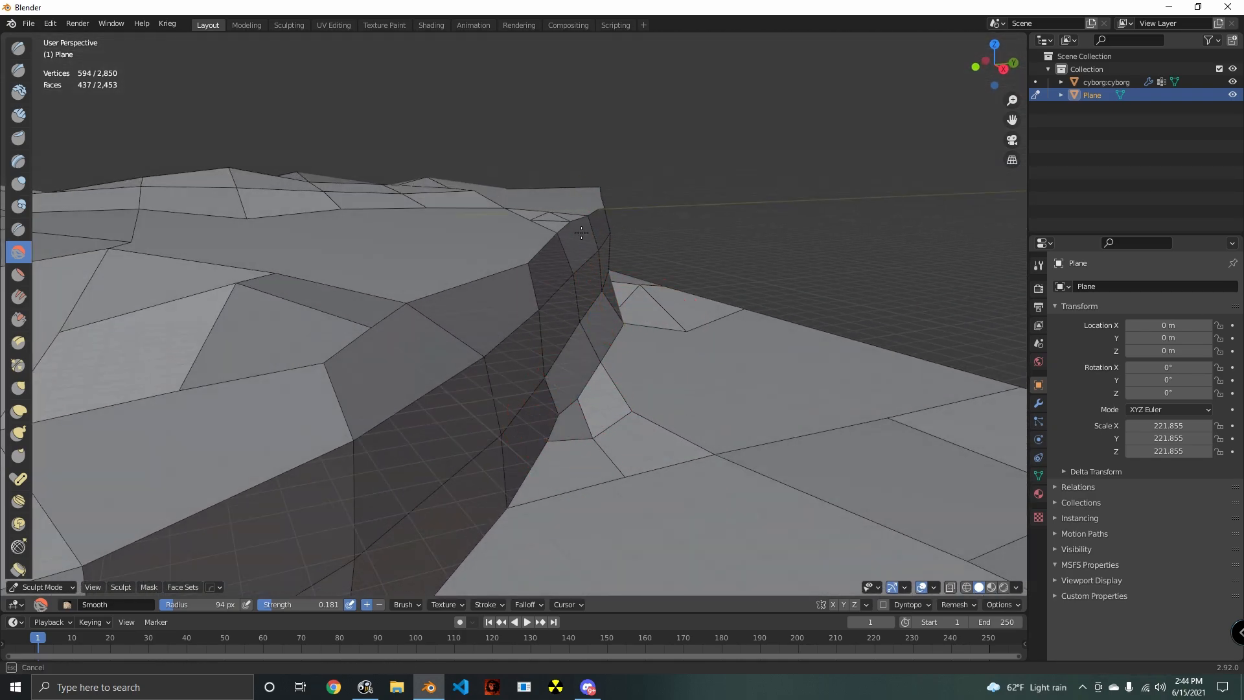
- Smooth the cliff face and its base where they meet the terrain's outer edge
{"action": "left_click_drag", "start_coordinate": [561, 312], "coordinate": [454, 366]}
{"action": "mouse_move", "coordinate": [616, 408]}
{"action": "middle_mouse_down"}
{"action": "mouse_move", "coordinate": [725, 363]}
{"action": "mouse_move", "coordinate": [644, 422]}
{"action": "mouse_move", "coordinate": [444, 423]}
{"action": "mouse_move", "coordinate": [444, 386]}
{"action": "middle_mouse_up"}
{"action": "left_click_drag", "start_coordinate": [444, 389], "coordinate": [433, 374]}
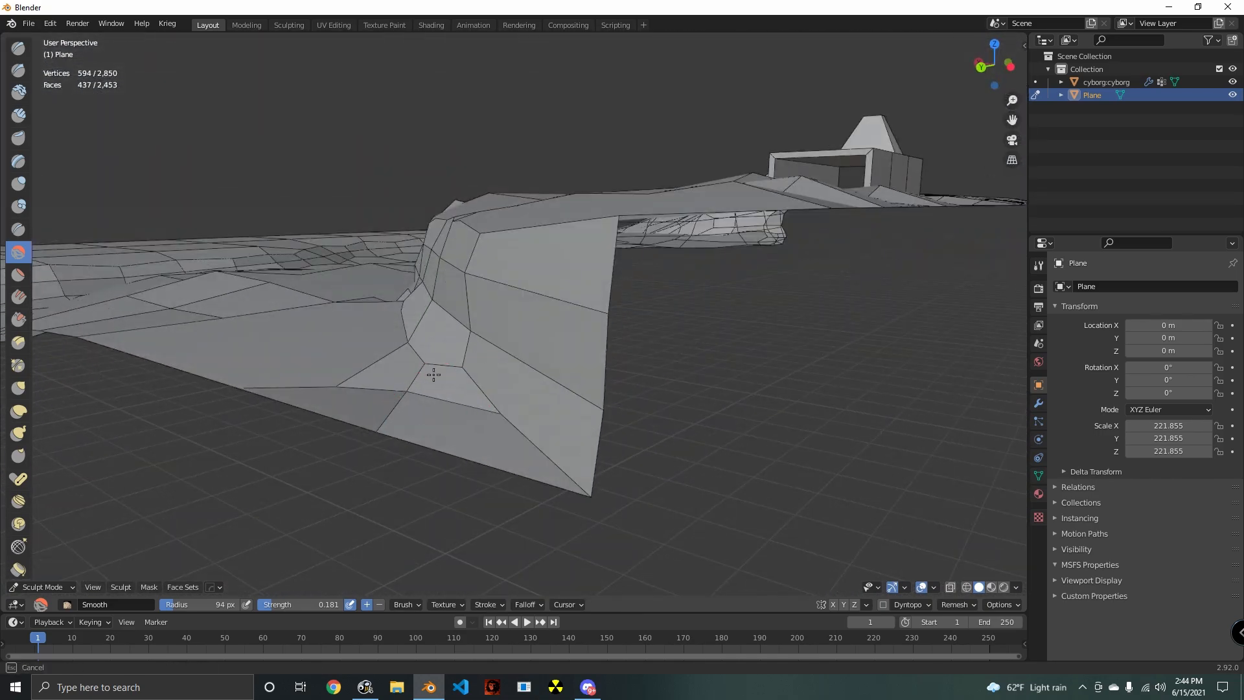
{"action": "mouse_move", "coordinate": [578, 435]}
{"action": "middle_mouse_down"}
{"action": "mouse_move", "coordinate": [517, 436]}
{"action": "mouse_move", "coordinate": [652, 342]}
{"action": "middle_mouse_up"}
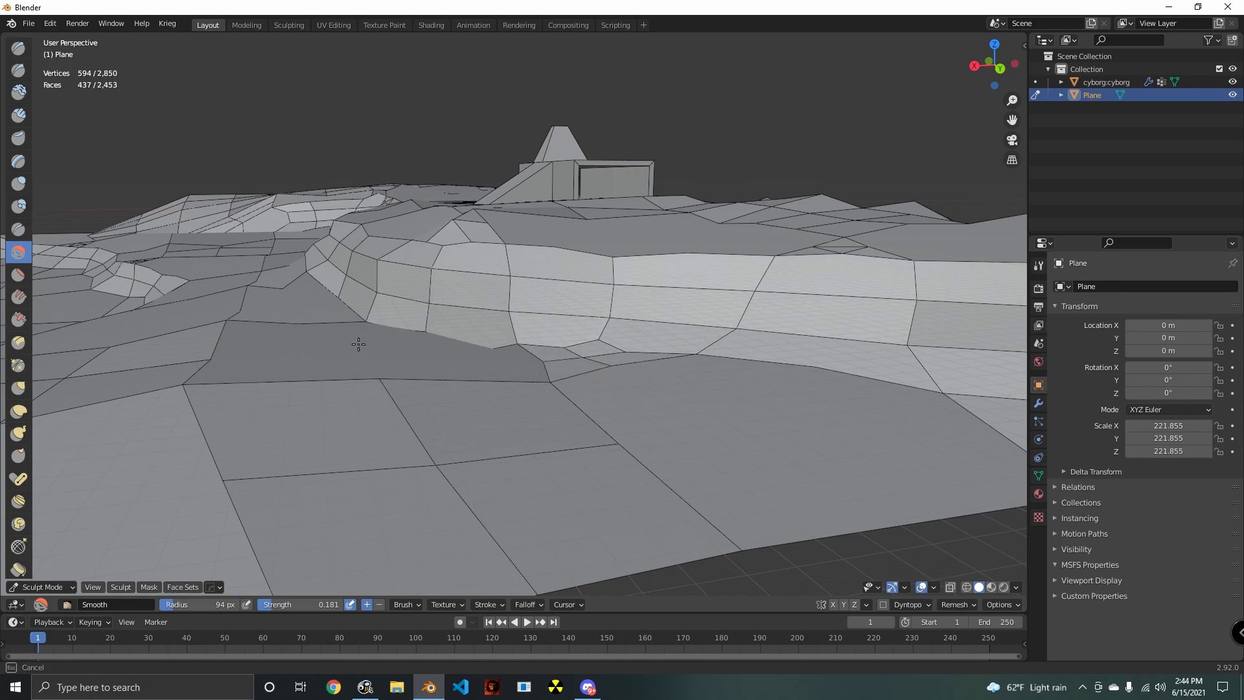
- Blend the cliff's base into the low ground by smoothing from the far side back to the inner corner
{"action": "mouse_move", "coordinate": [485, 365]}
{"action": "middle_mouse_down"}
{"action": "mouse_move", "coordinate": [713, 415]}
{"action": "mouse_move", "coordinate": [648, 325]}
{"action": "middle_mouse_up"}
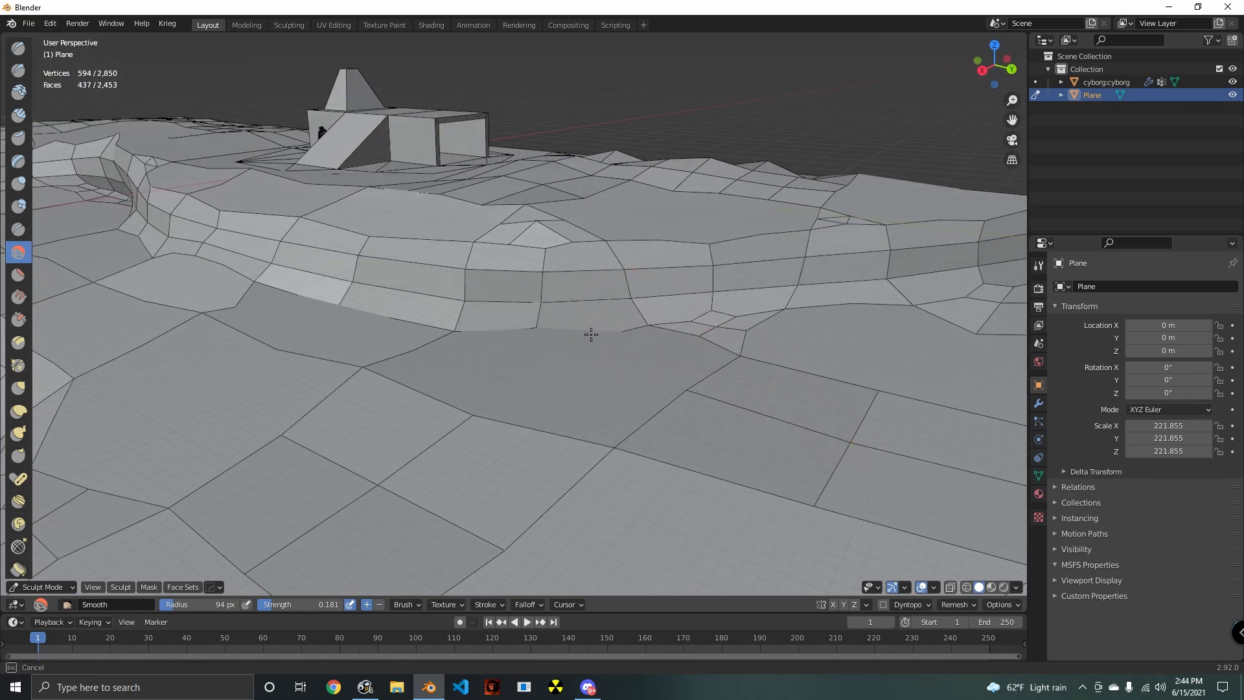
{"action": "mouse_move", "coordinate": [408, 324]}
{"action": "middle_mouse_down"}
{"action": "mouse_move", "coordinate": [430, 333]}
{"action": "mouse_move", "coordinate": [670, 300]}
{"action": "mouse_move", "coordinate": [550, 298]}
{"action": "middle_mouse_up"}
{"action": "middle_click_drag", "start_coordinate": [454, 329], "coordinate": [615, 313]}
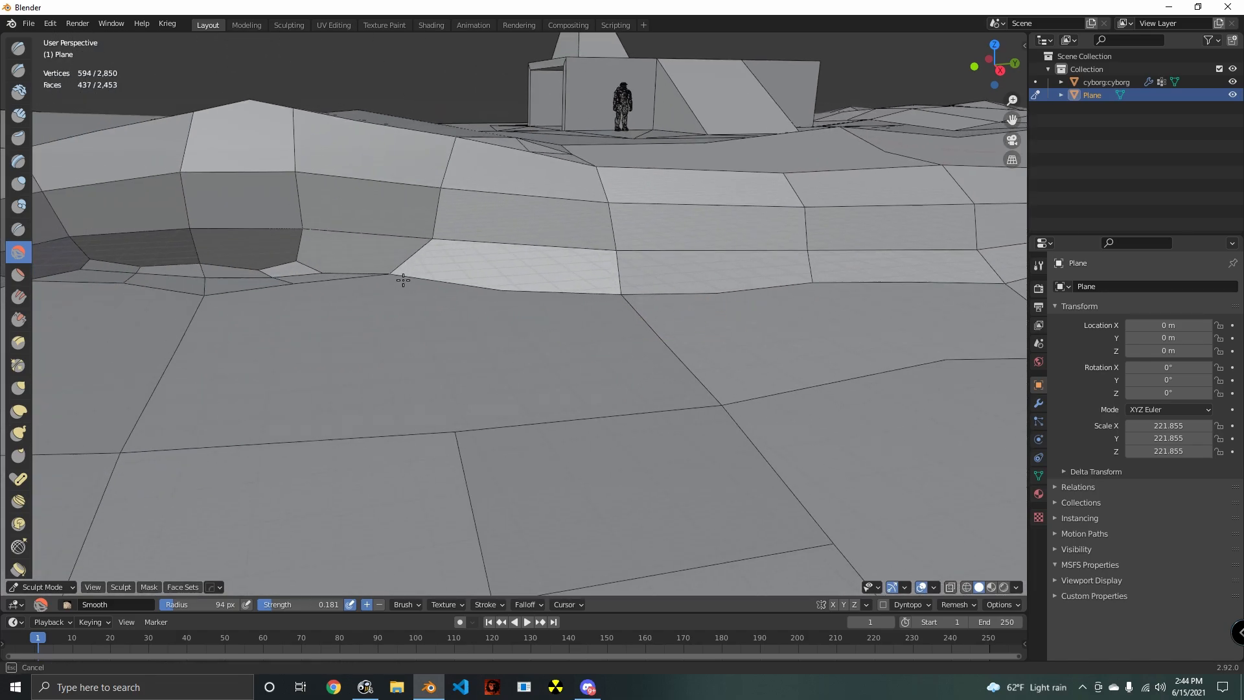
{"action": "mouse_move", "coordinate": [298, 280]}
{"action": "middle_mouse_down"}
{"action": "mouse_move", "coordinate": [555, 306]}
{"action": "mouse_move", "coordinate": [506, 232]}
{"action": "mouse_move", "coordinate": [546, 296]}
{"action": "mouse_move", "coordinate": [606, 350]}
{"action": "mouse_move", "coordinate": [535, 289]}
{"action": "middle_mouse_up"}
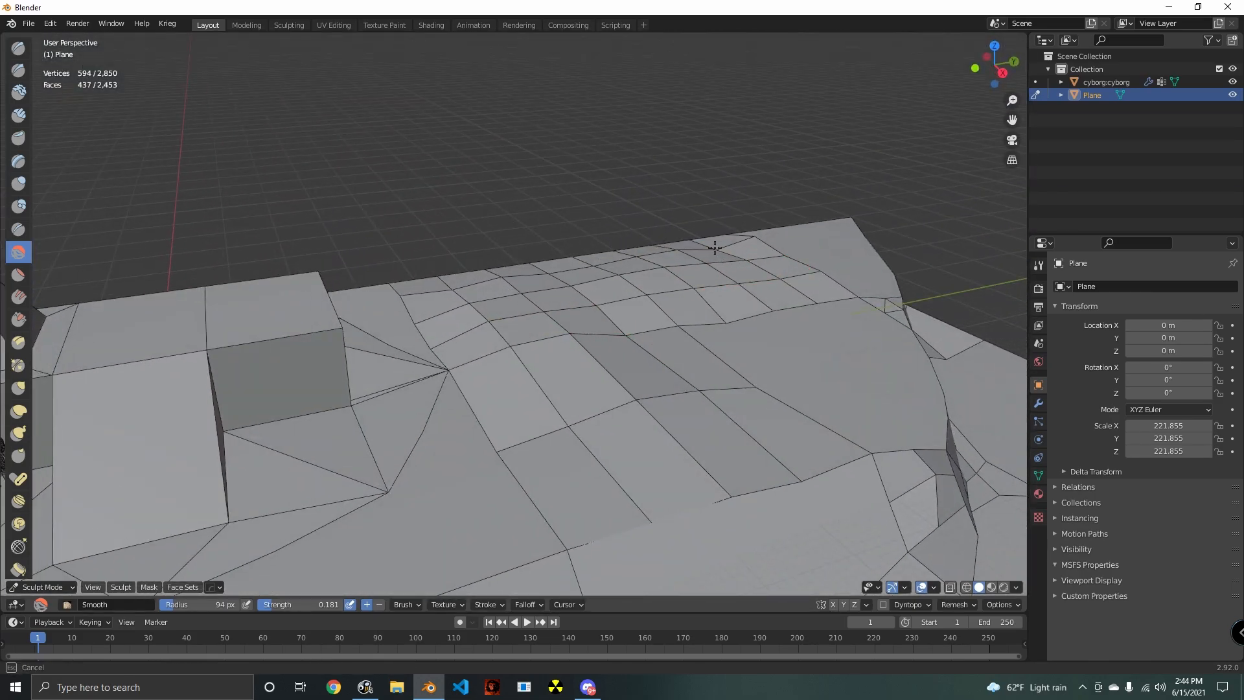
- Smooth the upper ground between the cliff rim and the building
{"action": "mouse_move", "coordinate": [802, 254]}
{"action": "middle_mouse_down"}
{"action": "mouse_move", "coordinate": [799, 358]}
{"action": "mouse_move", "coordinate": [727, 402]}
{"action": "mouse_move", "coordinate": [598, 393]}
{"action": "middle_mouse_up"}
{"action": "scroll", "coordinate": [598, 394], "scroll_direction": "down", "scroll_amount": 3}
{"action": "mouse_move", "coordinate": [674, 400]}
{"action": "middle_mouse_down"}
{"action": "mouse_move", "coordinate": [551, 410]}
{"action": "mouse_move", "coordinate": [465, 372]}
{"action": "mouse_move", "coordinate": [721, 369]}
{"action": "middle_mouse_up"}
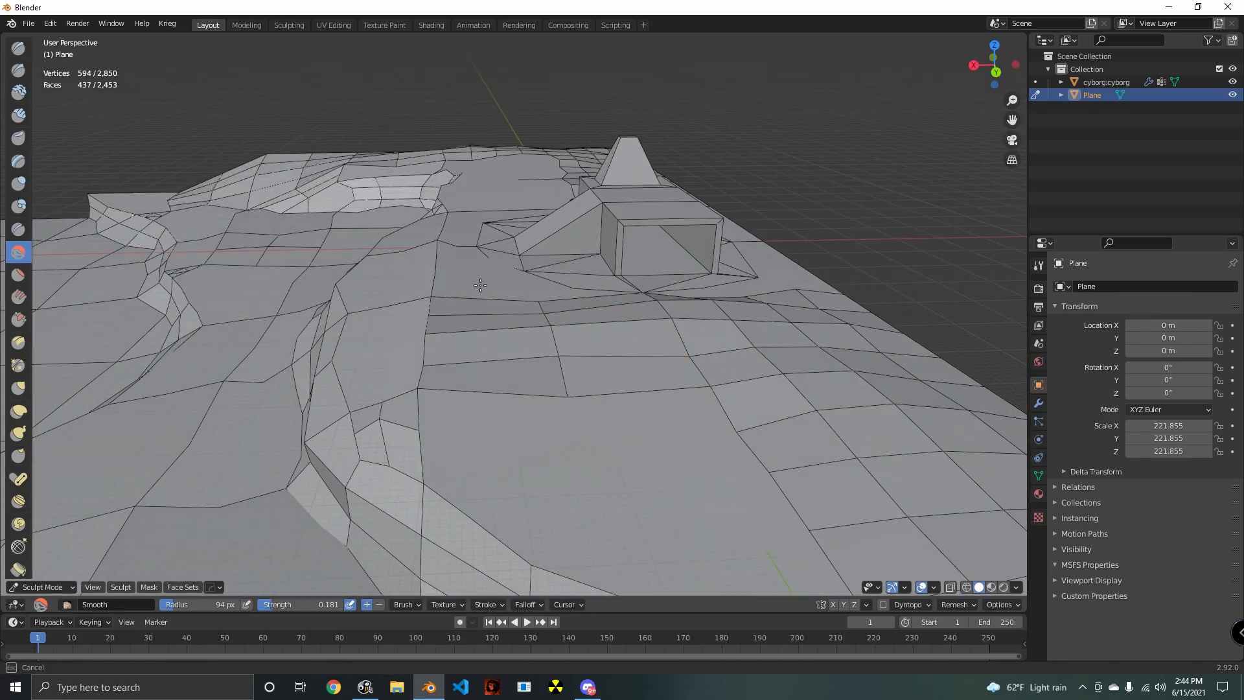
{"action": "mouse_move", "coordinate": [459, 282]}
{"action": "middle_mouse_down"}
{"action": "mouse_move", "coordinate": [494, 339]}
{"action": "mouse_move", "coordinate": [667, 400]}
{"action": "mouse_move", "coordinate": [775, 328]}
{"action": "middle_mouse_up"}
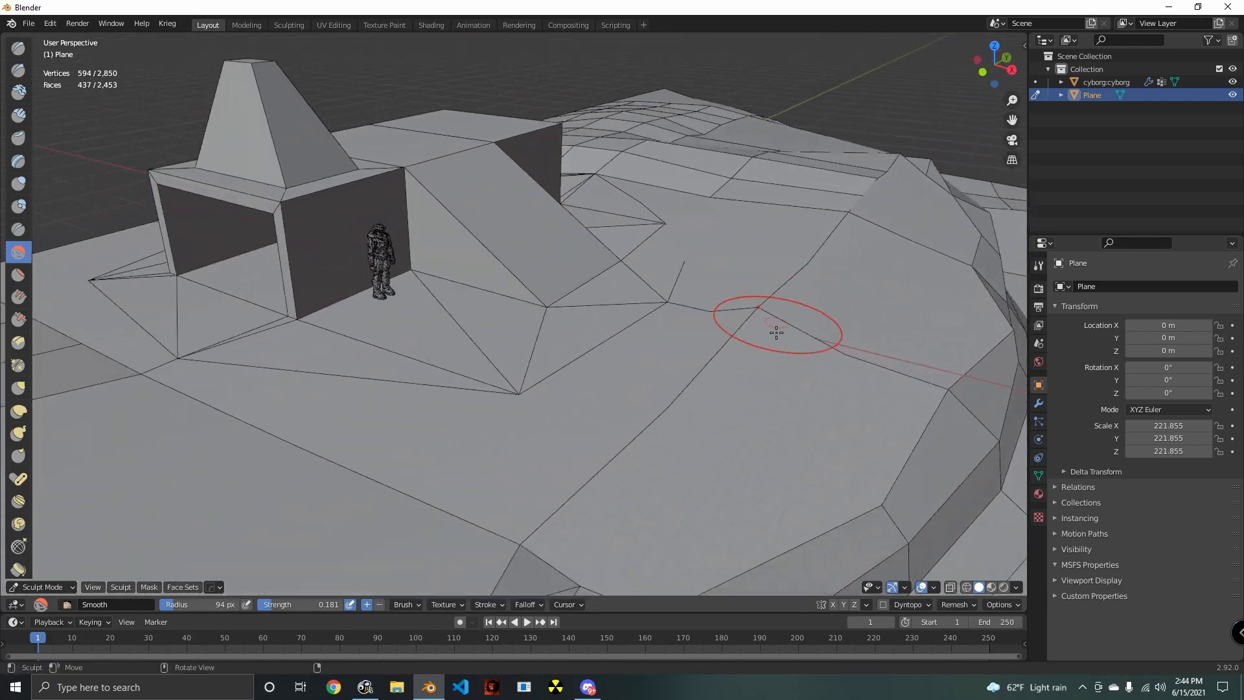
{"action": "scroll", "coordinate": [700, 398], "scroll_direction": "up", "scroll_amount": 3}
{"action": "scroll", "coordinate": [700, 398], "scroll_direction": "down", "scroll_amount": 3}
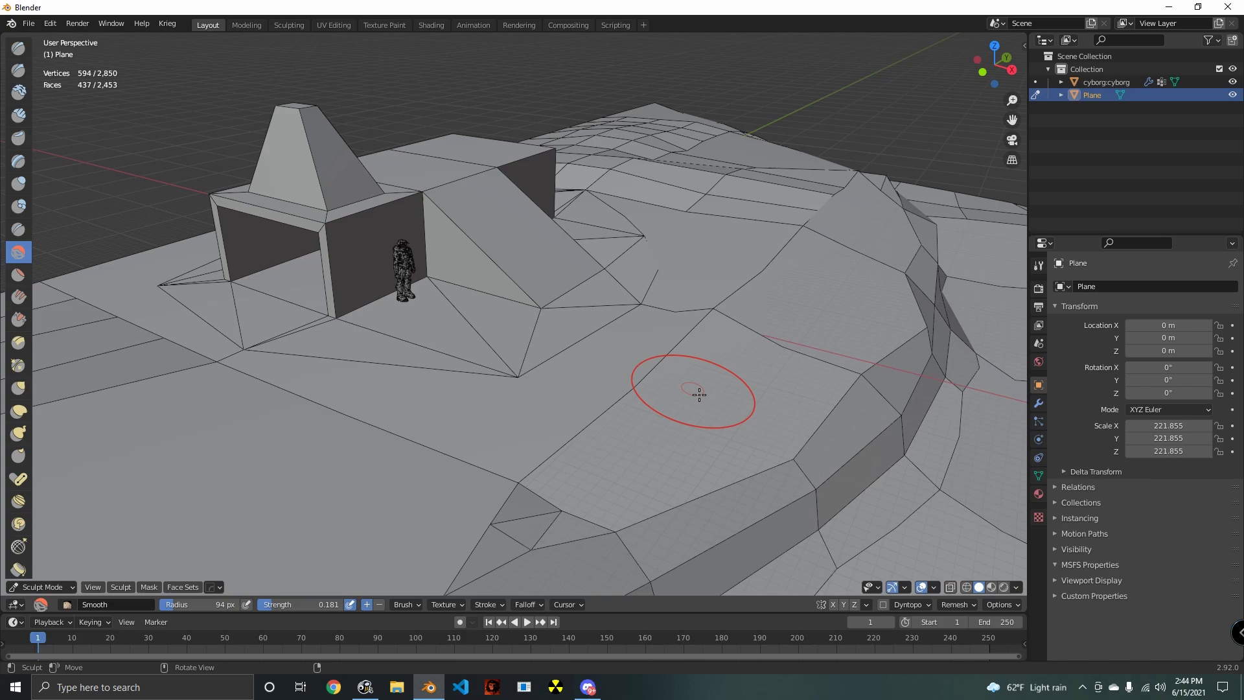
- Try smoothing across the building and the ground in front of it, and undo the stroke
{"action": "mouse_move", "coordinate": [432, 214]}
{"action": "left_mouse_down"}
{"action": "mouse_move", "coordinate": [416, 221]}
{"action": "mouse_move", "coordinate": [453, 249]}
{"action": "left_mouse_up"}
{"action": "mouse_move", "coordinate": [515, 334]}
{"action": "middle_mouse_down", "text": "shift"}
{"action": "mouse_move", "coordinate": [591, 395]}
{"action": "mouse_move", "coordinate": [483, 402]}
{"action": "middle_mouse_up", "text": "shift"}
{"action": "key", "text": "ctrl+z"}
- Smooth the ground around the foot of the building's ramp
{"action": "scroll", "coordinate": [652, 397], "scroll_direction": "down", "scroll_amount": 3}
{"action": "mouse_move", "coordinate": [652, 397]}
{"action": "middle_mouse_down"}
{"action": "mouse_move", "coordinate": [586, 411]}
{"action": "mouse_move", "coordinate": [570, 339]}
{"action": "mouse_move", "coordinate": [499, 313]}
{"action": "middle_mouse_up"}
{"action": "middle_click_drag", "start_coordinate": [361, 286], "coordinate": [483, 338]}
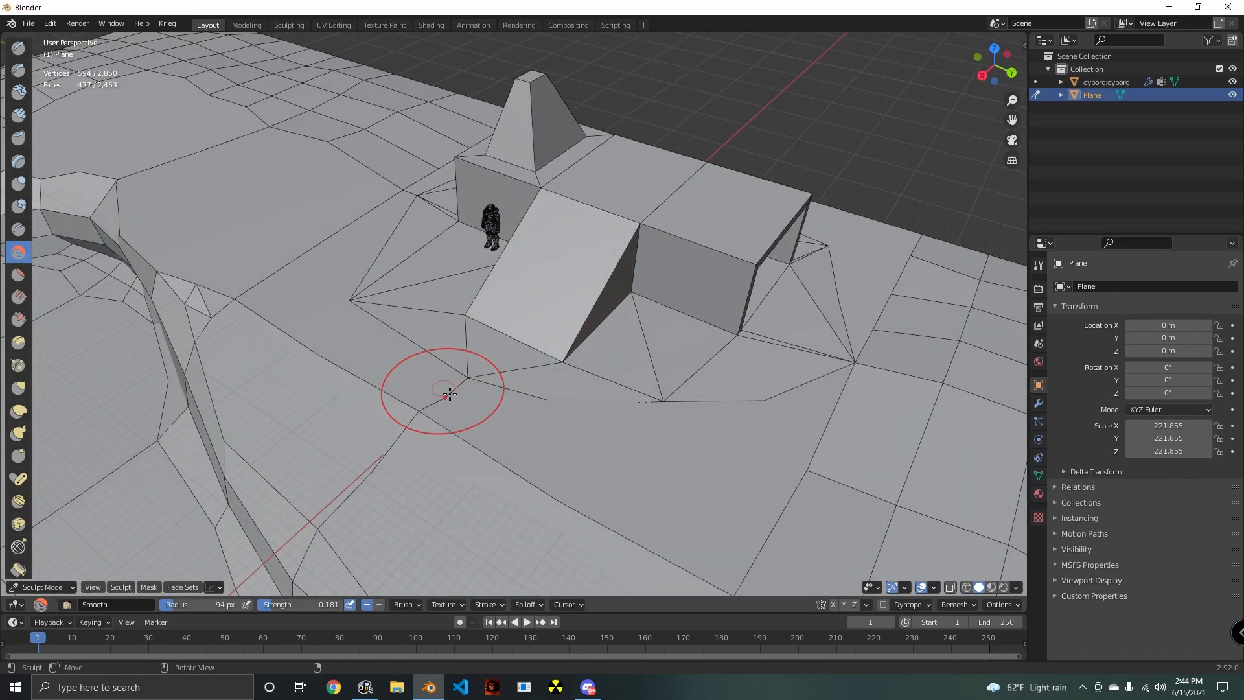
{"action": "left_click_drag", "start_coordinate": [447, 391], "coordinate": [440, 396]}
{"action": "middle_click_drag", "start_coordinate": [440, 395], "coordinate": [667, 390]}
{"action": "scroll", "coordinate": [655, 389], "scroll_direction": "up", "scroll_amount": 2}
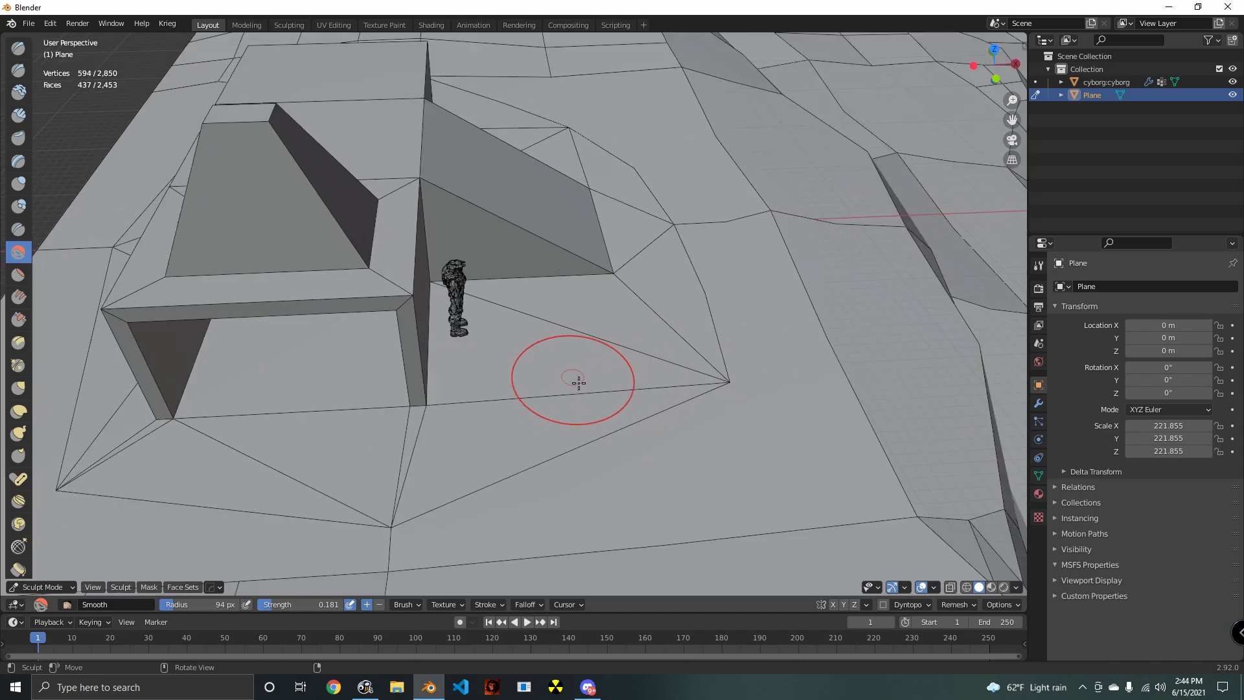
- Examine the building's base, its open ends and the surrounding ground from several angles
{"action": "left_click", "coordinate": [45, 585]}
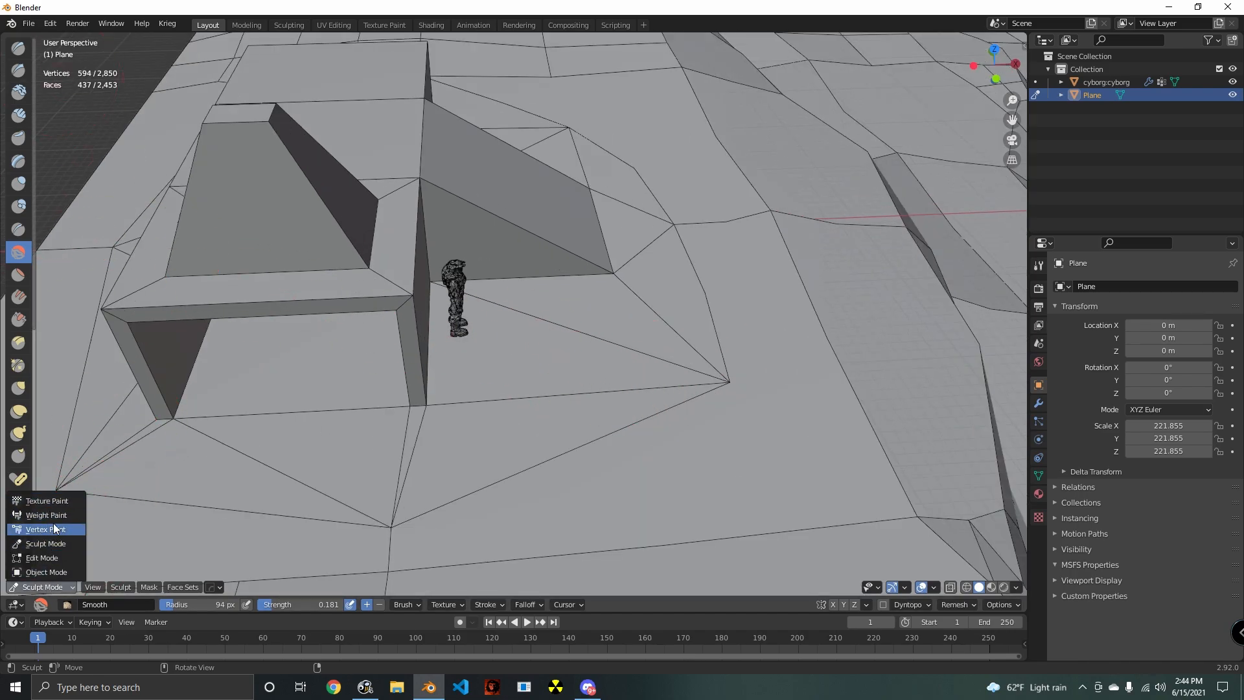
{"action": "mouse_move", "coordinate": [334, 300]}
{"action": "middle_mouse_down"}
{"action": "mouse_move", "coordinate": [435, 299]}
{"action": "mouse_move", "coordinate": [385, 269]}
{"action": "middle_mouse_up"}
{"action": "scroll", "coordinate": [578, 272], "scroll_direction": "down", "scroll_amount": 4}
{"action": "scroll", "coordinate": [533, 311], "scroll_direction": "up", "scroll_amount": 5}
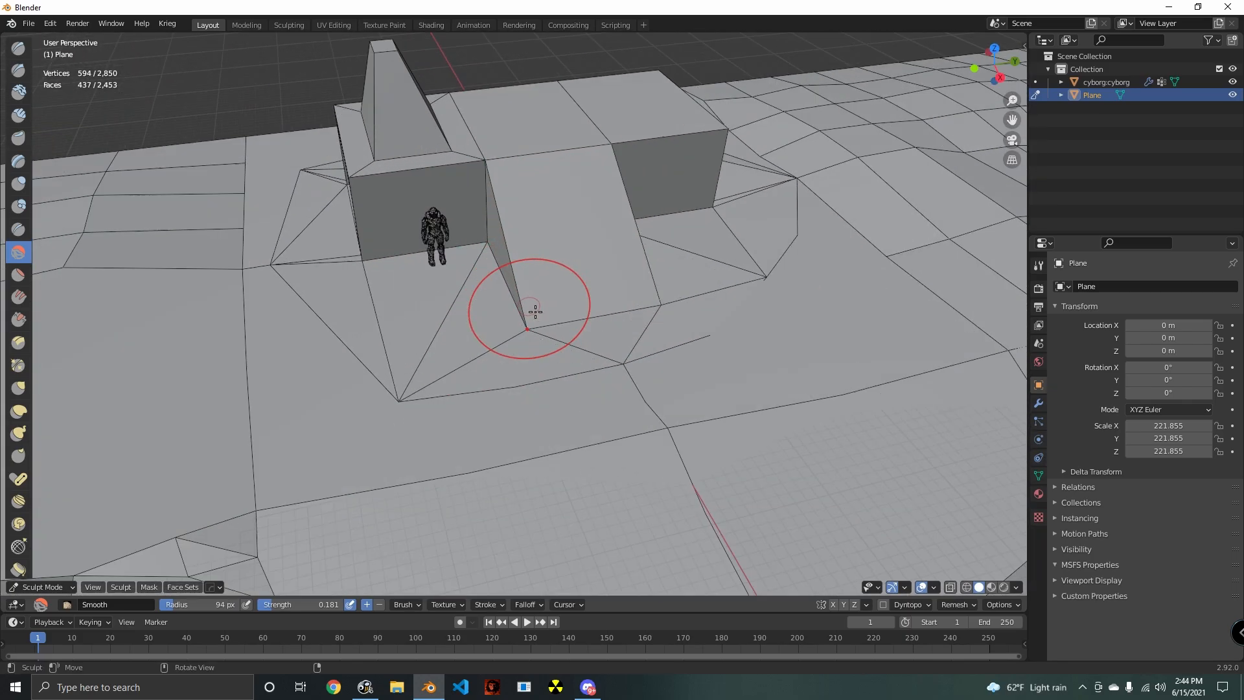
{"action": "mouse_move", "coordinate": [402, 223]}
{"action": "middle_mouse_down"}
{"action": "mouse_move", "coordinate": [479, 209]}
{"action": "mouse_move", "coordinate": [563, 309]}
{"action": "mouse_move", "coordinate": [644, 313]}
{"action": "mouse_move", "coordinate": [453, 324]}
{"action": "mouse_move", "coordinate": [522, 378]}
{"action": "mouse_move", "coordinate": [602, 410]}
{"action": "mouse_move", "coordinate": [595, 395]}
{"action": "mouse_move", "coordinate": [711, 342]}
{"action": "mouse_move", "coordinate": [693, 307]}
{"action": "middle_mouse_up"}
{"action": "scroll", "coordinate": [478, 209], "scroll_direction": "down", "scroll_amount": 4}
{"action": "scroll", "coordinate": [453, 324], "scroll_direction": "up", "scroll_amount": 4}
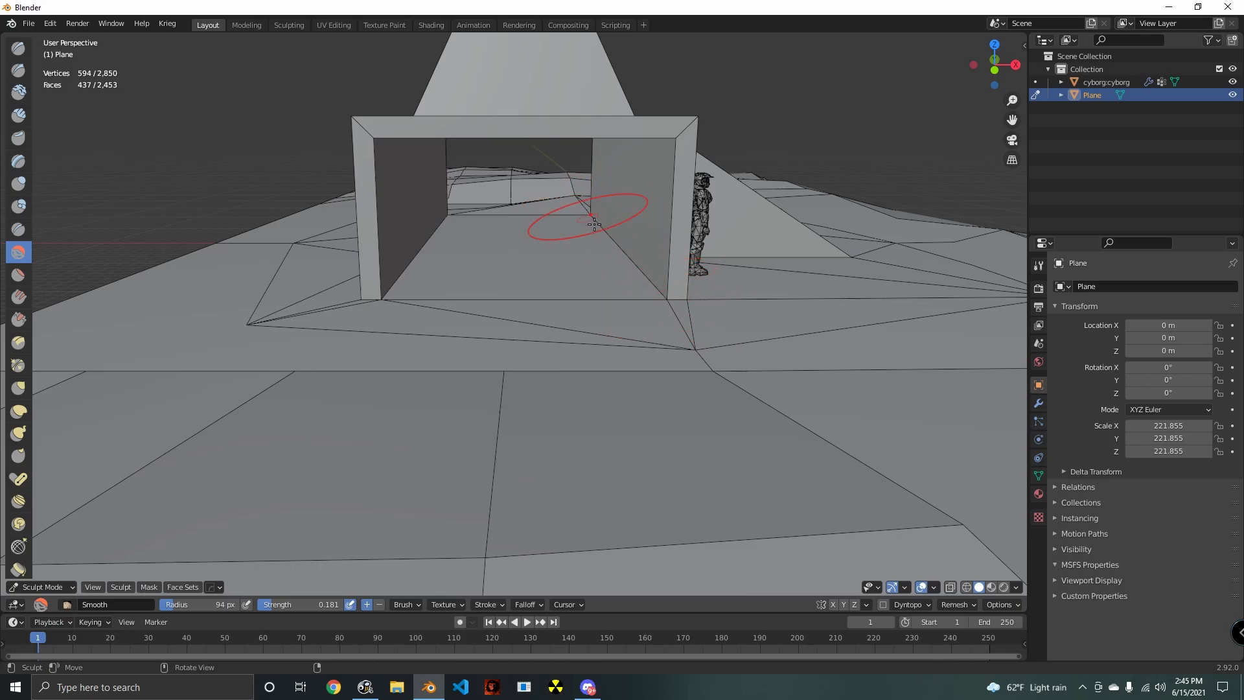
{"action": "mouse_move", "coordinate": [723, 298]}
{"action": "middle_mouse_down"}
{"action": "mouse_move", "coordinate": [624, 369]}
{"action": "mouse_move", "coordinate": [472, 375]}
{"action": "mouse_move", "coordinate": [520, 364]}
{"action": "mouse_move", "coordinate": [492, 285]}
{"action": "mouse_move", "coordinate": [472, 361]}
{"action": "mouse_move", "coordinate": [595, 382]}
{"action": "mouse_move", "coordinate": [732, 377]}
{"action": "middle_mouse_up"}
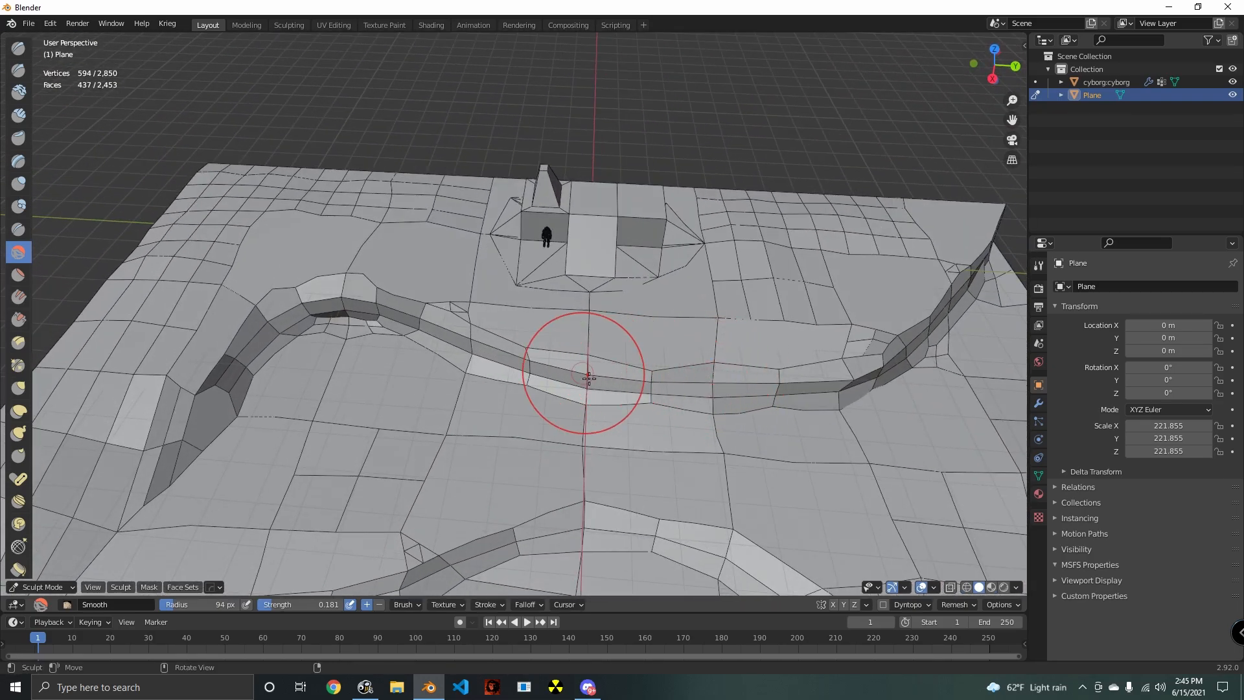
- Smooth the upper rim of the cliff around its curved inner corner
{"action": "middle_click_drag", "start_coordinate": [486, 387], "coordinate": [589, 361]}
{"action": "middle_click_drag", "start_coordinate": [687, 350], "coordinate": [583, 425]}
{"action": "scroll", "coordinate": [611, 470], "scroll_direction": "up", "scroll_amount": 4}
{"action": "middle_click_drag", "start_coordinate": [480, 421], "coordinate": [583, 289], "text": "shift"}
{"action": "scroll", "coordinate": [522, 364], "scroll_direction": "down", "scroll_amount": 3}
{"action": "middle_click_drag", "start_coordinate": [553, 137], "coordinate": [669, 197]}
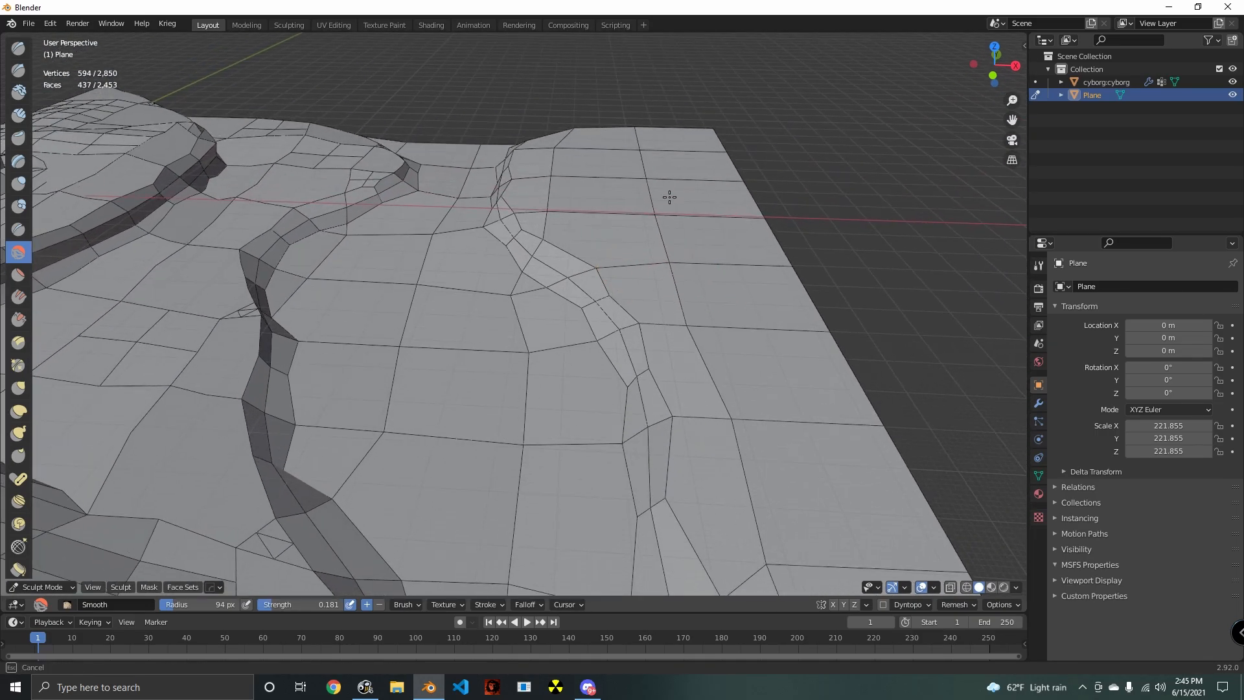
{"action": "mouse_move", "coordinate": [544, 167]}
{"action": "middle_mouse_down"}
{"action": "mouse_move", "coordinate": [633, 244]}
{"action": "mouse_move", "coordinate": [755, 319]}
{"action": "mouse_move", "coordinate": [672, 344]}
{"action": "mouse_move", "coordinate": [674, 458]}
{"action": "mouse_move", "coordinate": [500, 244]}
{"action": "middle_mouse_up"}
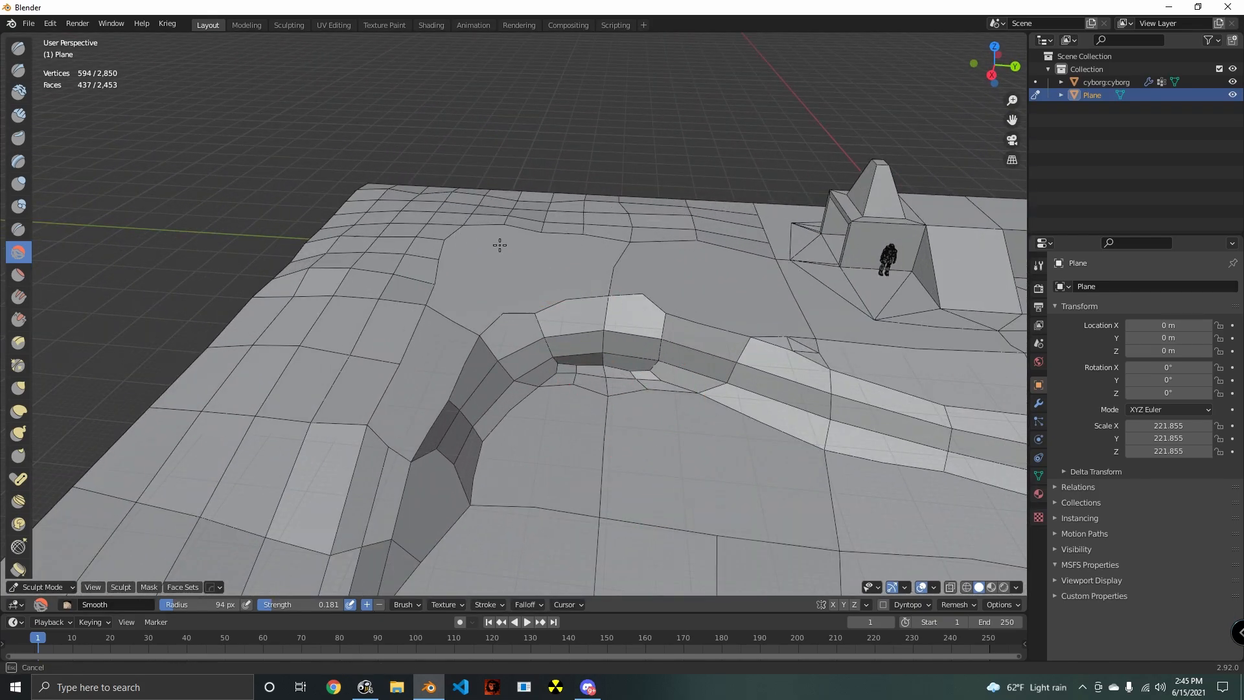
{"action": "left_click_drag", "start_coordinate": [501, 329], "coordinate": [425, 293]}
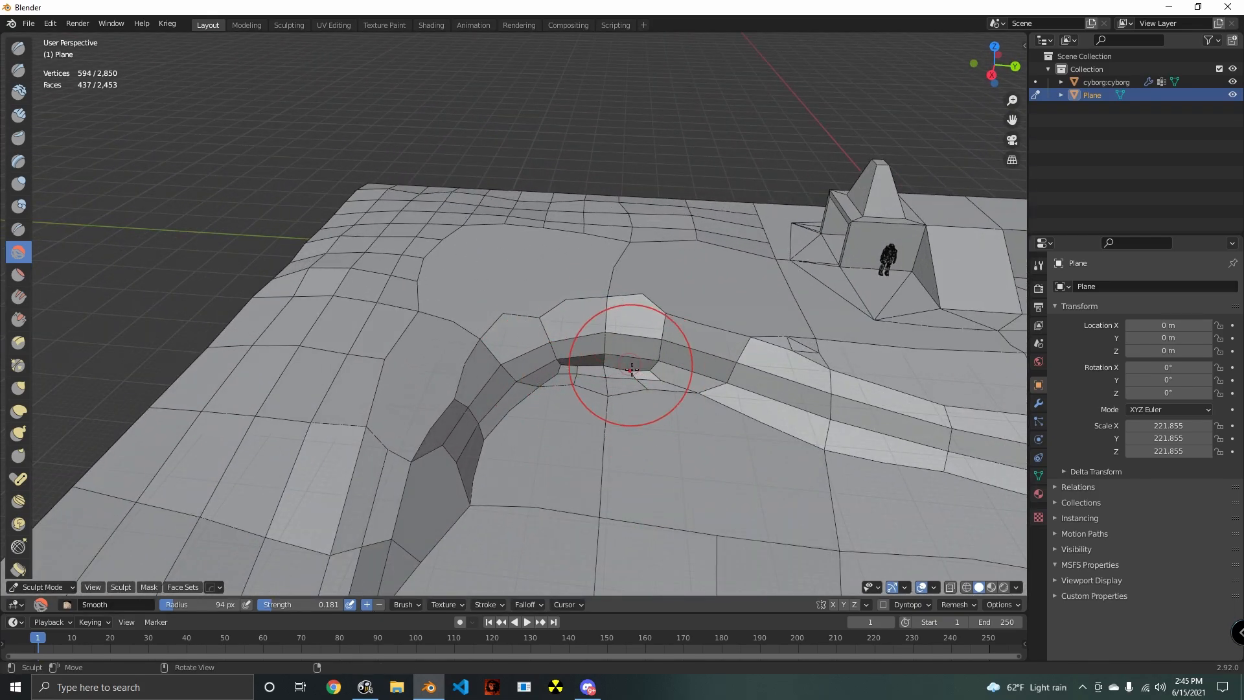
{"action": "mouse_move", "coordinate": [632, 369]}
{"action": "middle_mouse_down"}
{"action": "mouse_move", "coordinate": [522, 307]}
{"action": "mouse_move", "coordinate": [631, 368]}
{"action": "middle_mouse_up"}
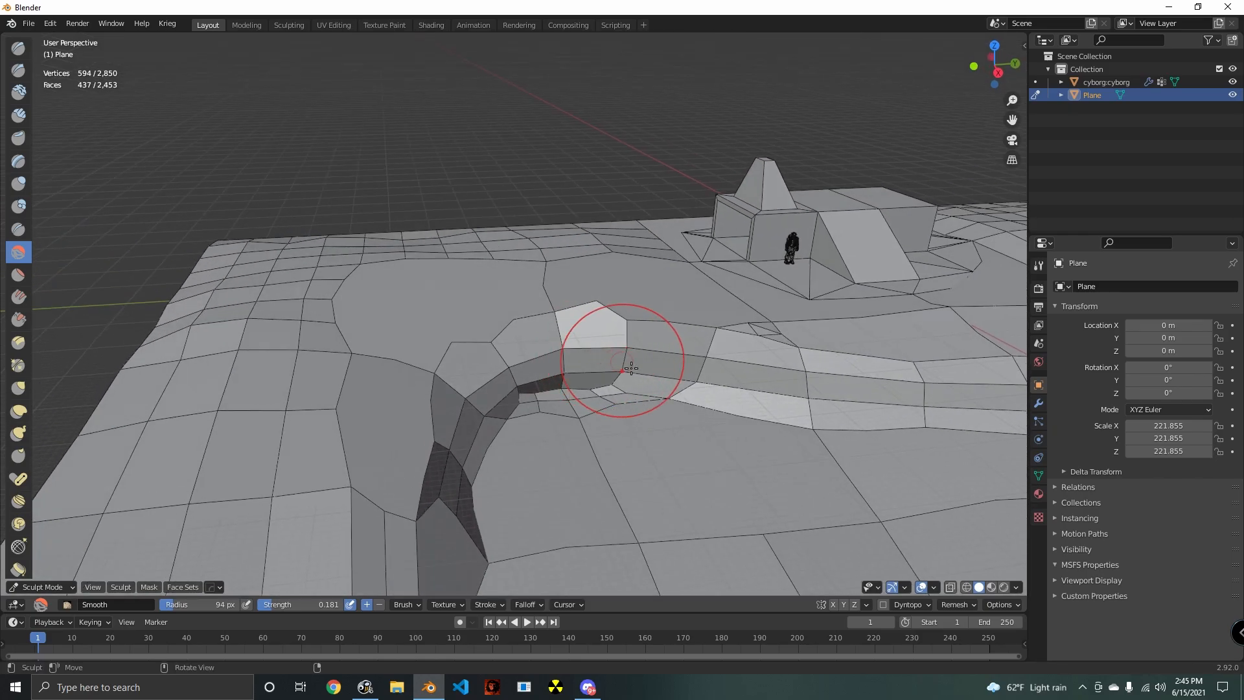
{"action": "mouse_move", "coordinate": [585, 299]}
{"action": "middle_mouse_down"}
{"action": "mouse_move", "coordinate": [477, 344]}
{"action": "mouse_move", "coordinate": [555, 416]}
{"action": "mouse_move", "coordinate": [376, 360]}
{"action": "mouse_move", "coordinate": [547, 352]}
{"action": "mouse_move", "coordinate": [503, 350]}
{"action": "mouse_move", "coordinate": [549, 327]}
{"action": "mouse_move", "coordinate": [570, 431]}
{"action": "mouse_move", "coordinate": [561, 358]}
{"action": "middle_mouse_up"}
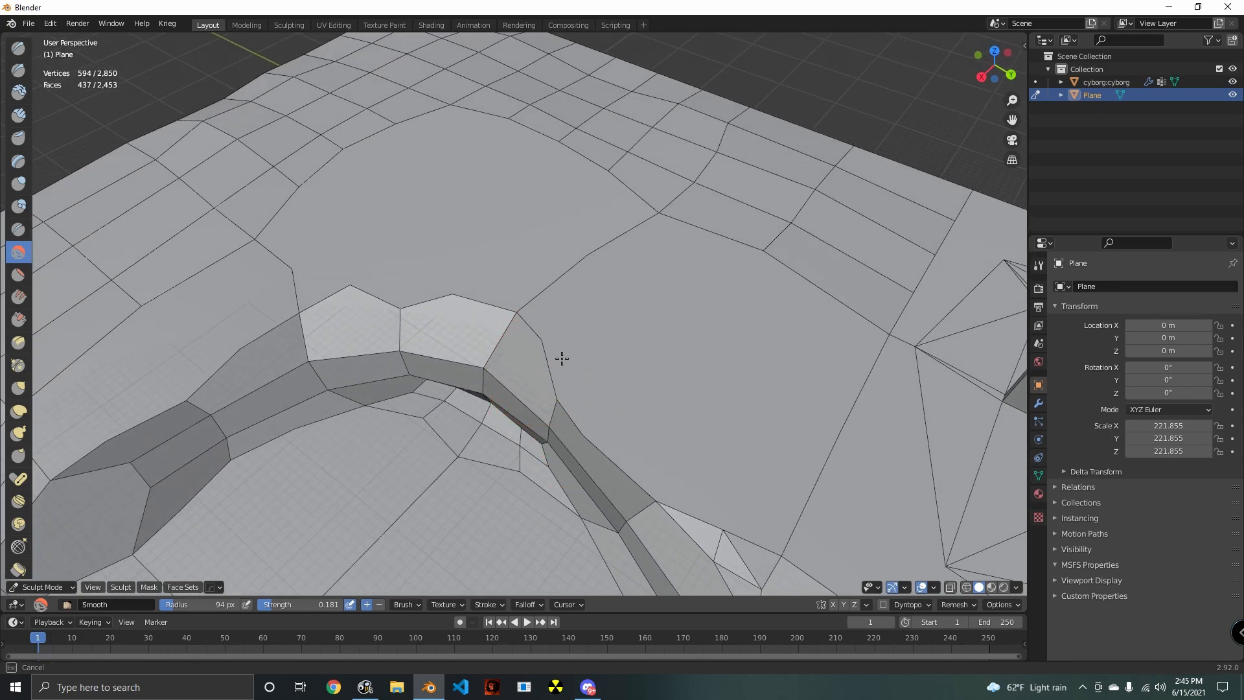
- Reshape the cliff rim at the inner bend with the Draw brush
{"action": "left_click", "coordinate": [20, 50]}
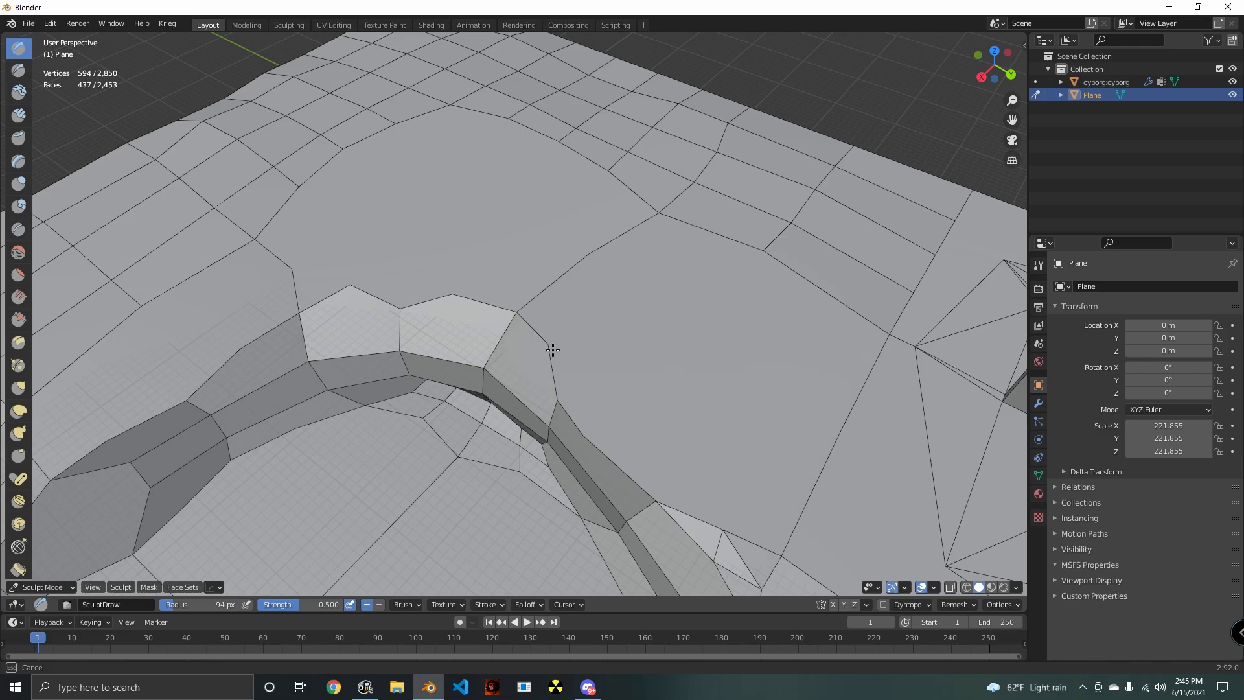
{"action": "middle_click_drag", "start_coordinate": [546, 356], "coordinate": [549, 407]}
{"action": "mouse_move", "coordinate": [693, 396]}
{"action": "middle_mouse_down"}
{"action": "mouse_move", "coordinate": [564, 422]}
{"action": "mouse_move", "coordinate": [436, 375]}
{"action": "mouse_move", "coordinate": [533, 397]}
{"action": "middle_mouse_up"}
- Deselect all of the terrain's geometry in Edit Mode and return to Sculpt Mode
{"action": "key", "text": "Tab"}
{"action": "mouse_move", "coordinate": [272, 405]}
{"action": "middle_mouse_down"}
{"action": "mouse_move", "coordinate": [359, 383]}
{"action": "mouse_move", "coordinate": [573, 372]}
{"action": "mouse_move", "coordinate": [473, 366]}
{"action": "mouse_move", "coordinate": [561, 414]}
{"action": "middle_mouse_up"}
{"action": "key", "text": "alt+a"}
{"action": "scroll", "coordinate": [572, 372], "scroll_direction": "up", "scroll_amount": 3}
{"action": "scroll", "coordinate": [561, 414], "scroll_direction": "up", "scroll_amount": 2}
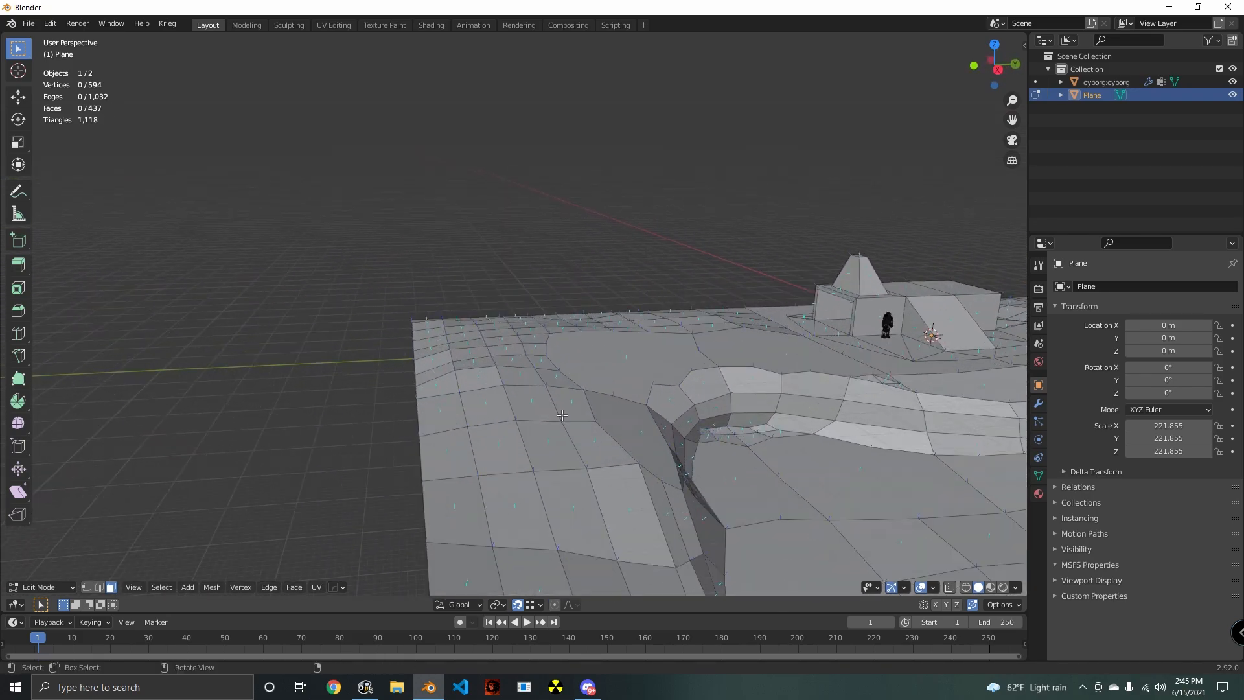
{"action": "key", "text": "Tab"}
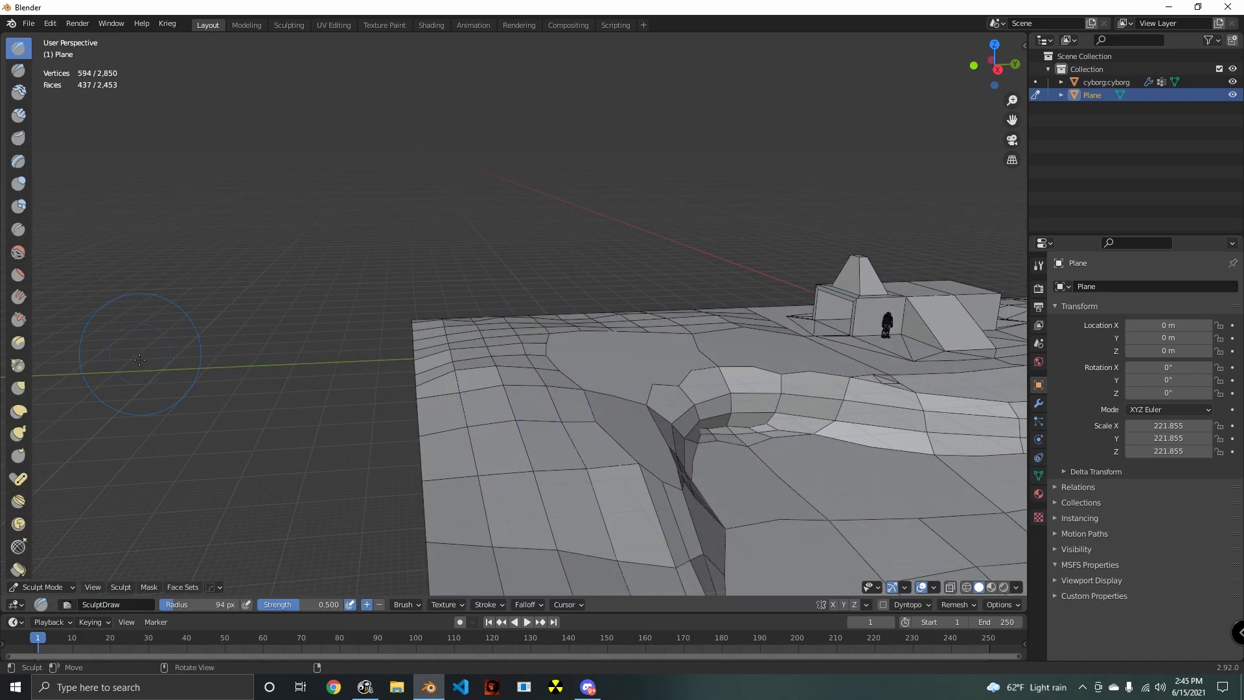
- Sculpt the ground in front of the building with the Flatten/Contrast brush, raising its strength to 0.685
{"action": "left_click", "coordinate": [19, 276]}
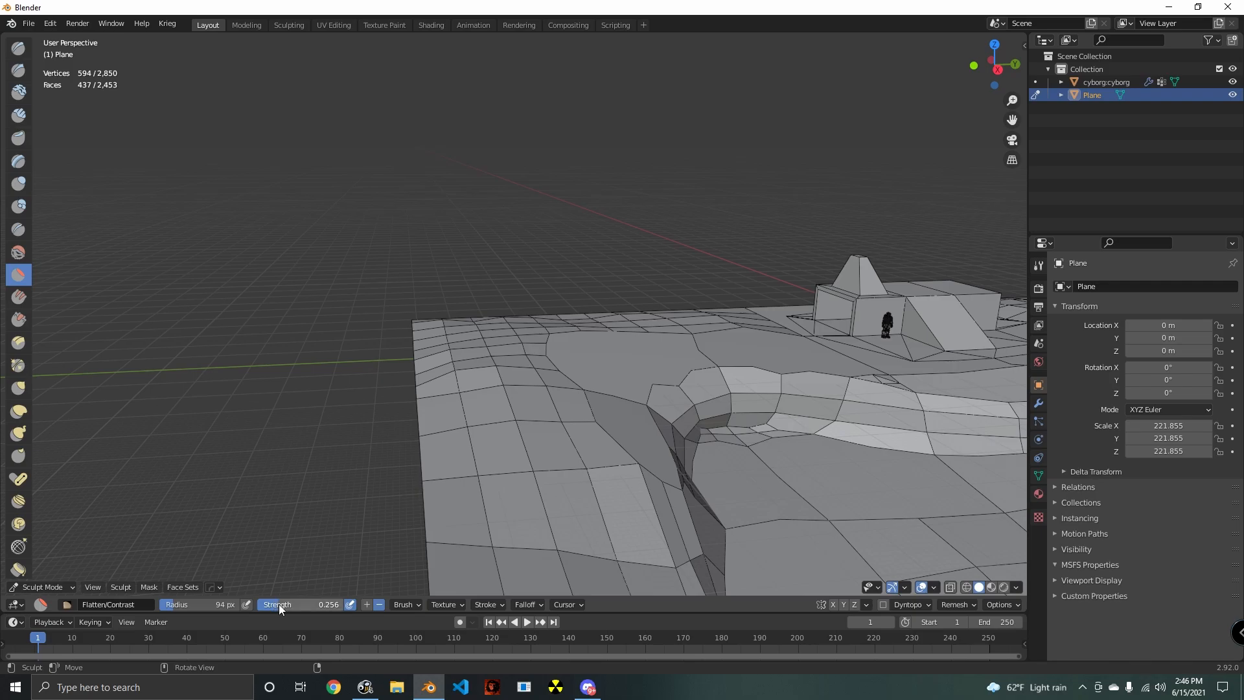
{"action": "mouse_move", "coordinate": [527, 380]}
{"action": "middle_mouse_down"}
{"action": "mouse_move", "coordinate": [597, 436]}
{"action": "mouse_move", "coordinate": [566, 528]}
{"action": "mouse_move", "coordinate": [557, 426]}
{"action": "mouse_move", "coordinate": [587, 225]}
{"action": "middle_mouse_up"}
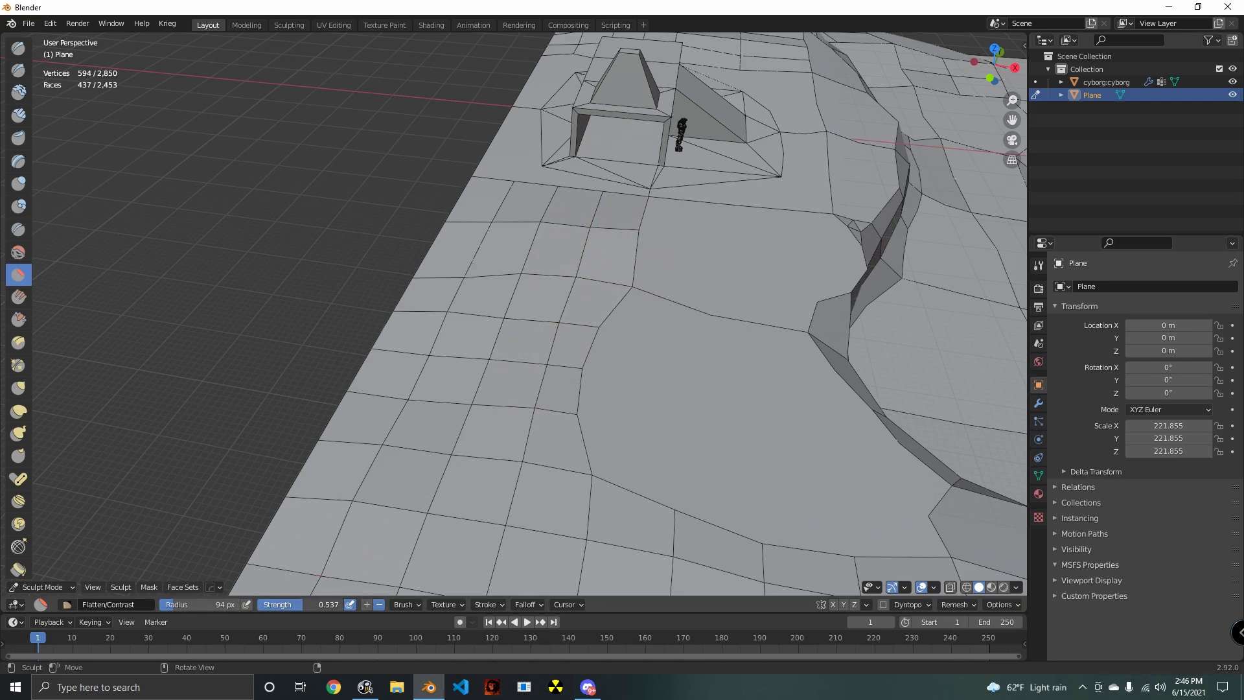
{"action": "left_click_drag", "start_coordinate": [615, 249], "coordinate": [608, 316]}
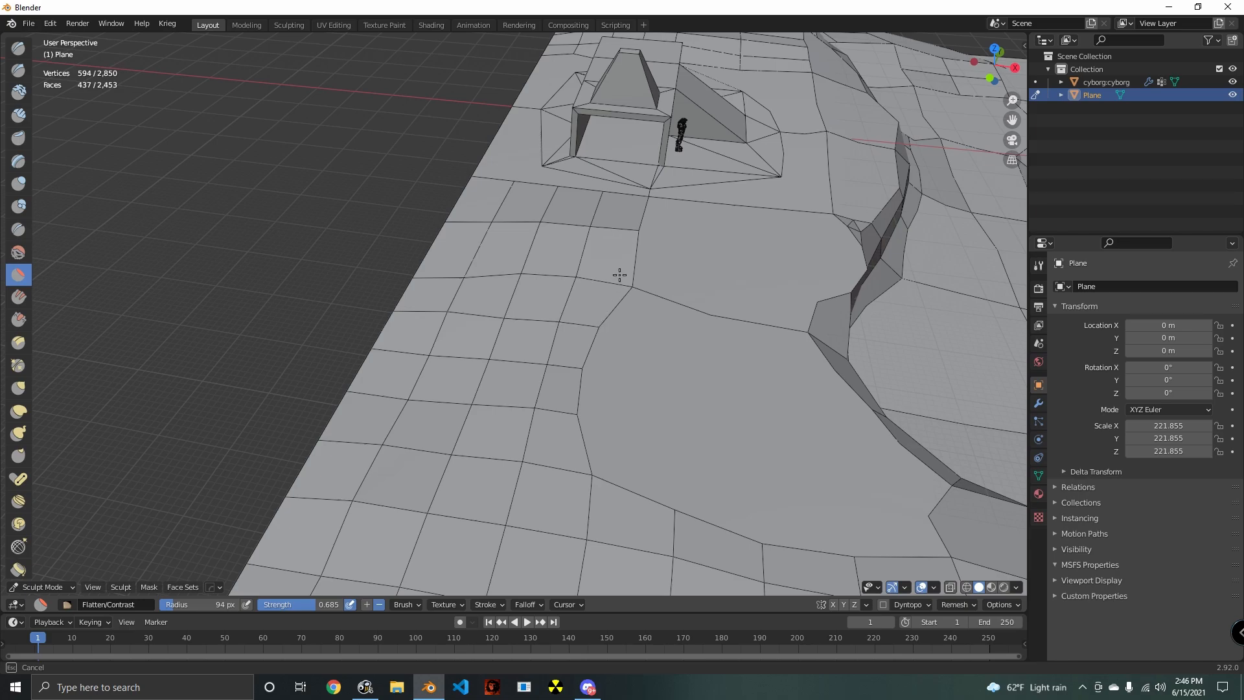
{"action": "mouse_move", "coordinate": [590, 326]}
{"action": "middle_mouse_down"}
{"action": "mouse_move", "coordinate": [594, 305]}
{"action": "mouse_move", "coordinate": [570, 285]}
{"action": "mouse_move", "coordinate": [586, 295]}
{"action": "mouse_move", "coordinate": [579, 308]}
{"action": "middle_mouse_up"}
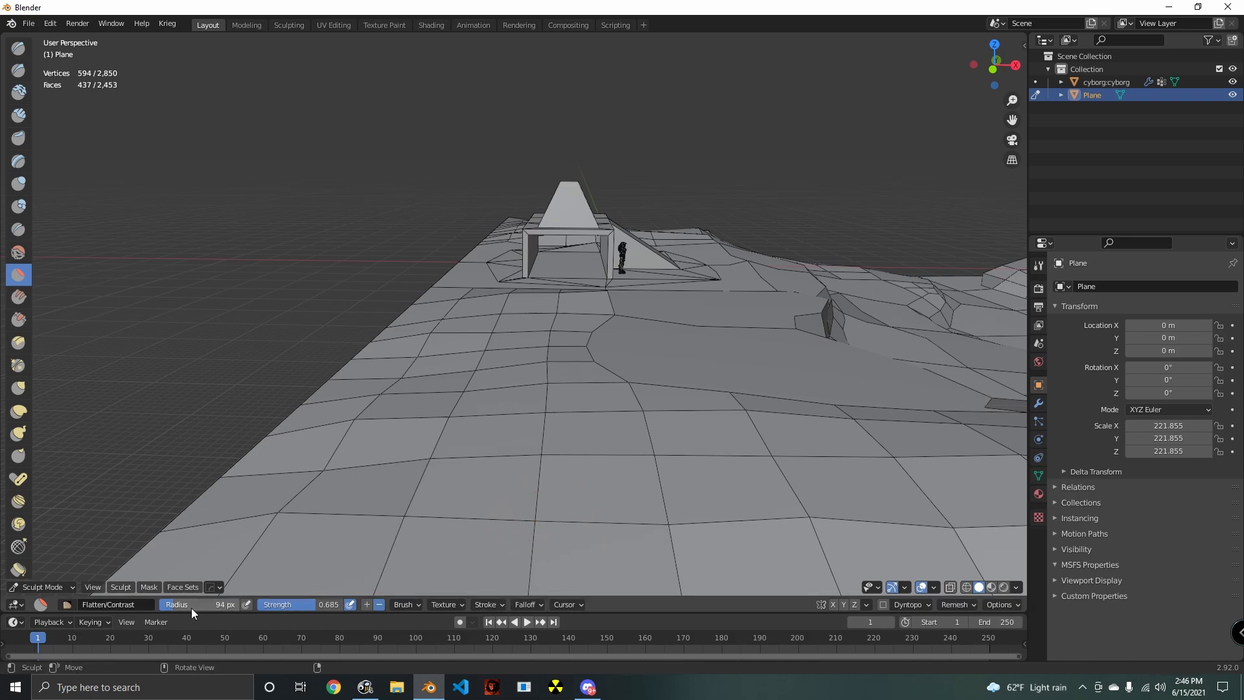
- Set the Flatten/Contrast strength to 0.819 and brush along the slope between the building and the terrain corner
{"action": "left_click_drag", "start_coordinate": [317, 607], "coordinate": [320, 607]}
{"action": "middle_click_drag", "start_coordinate": [417, 594], "coordinate": [302, 406]}
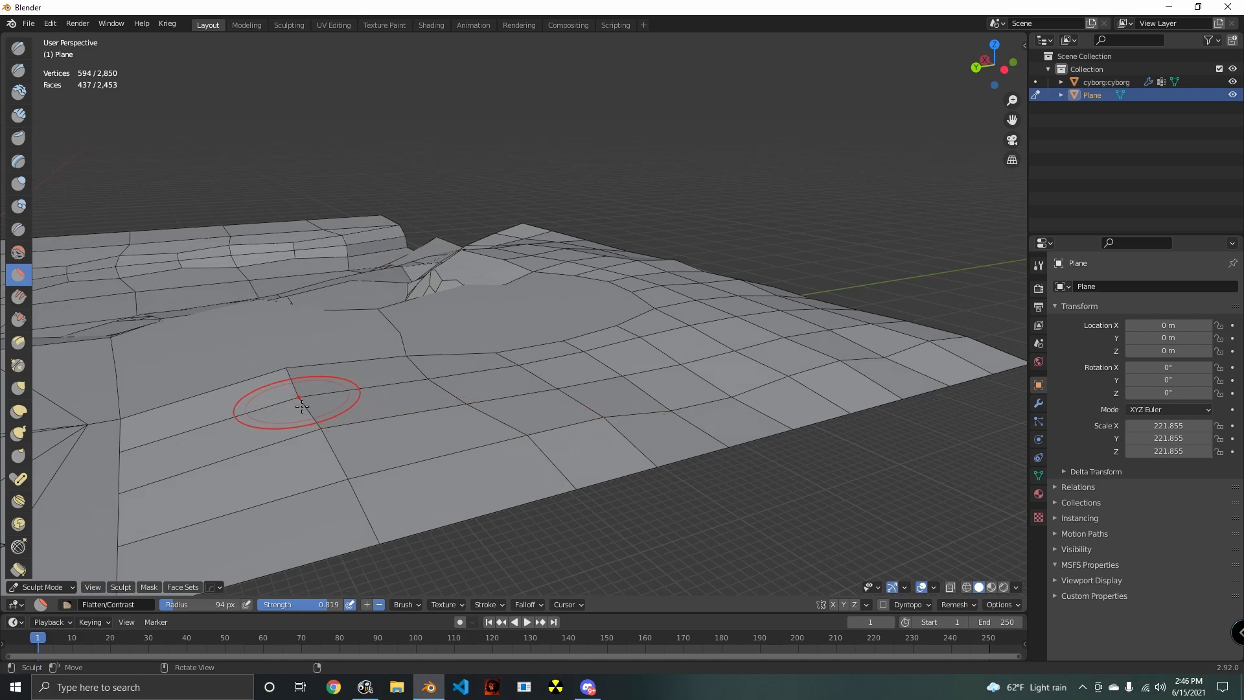
{"action": "left_click_drag", "start_coordinate": [133, 428], "coordinate": [174, 429]}
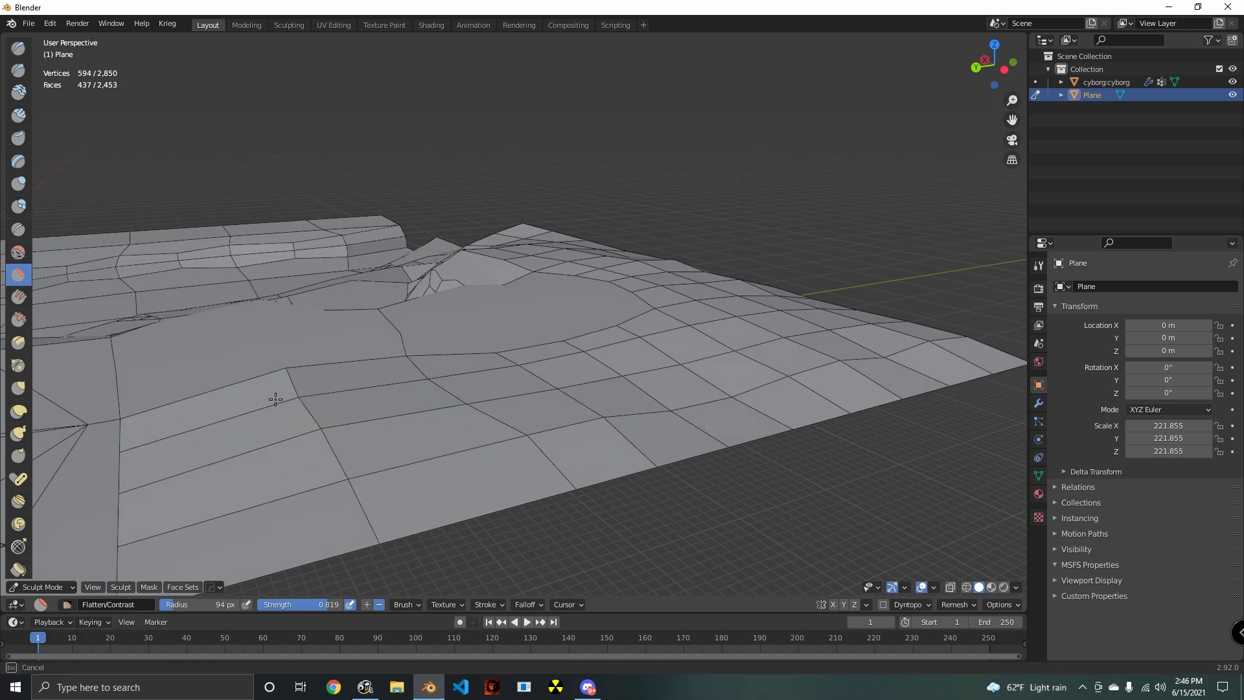
{"action": "left_click_drag", "start_coordinate": [440, 383], "coordinate": [447, 383]}
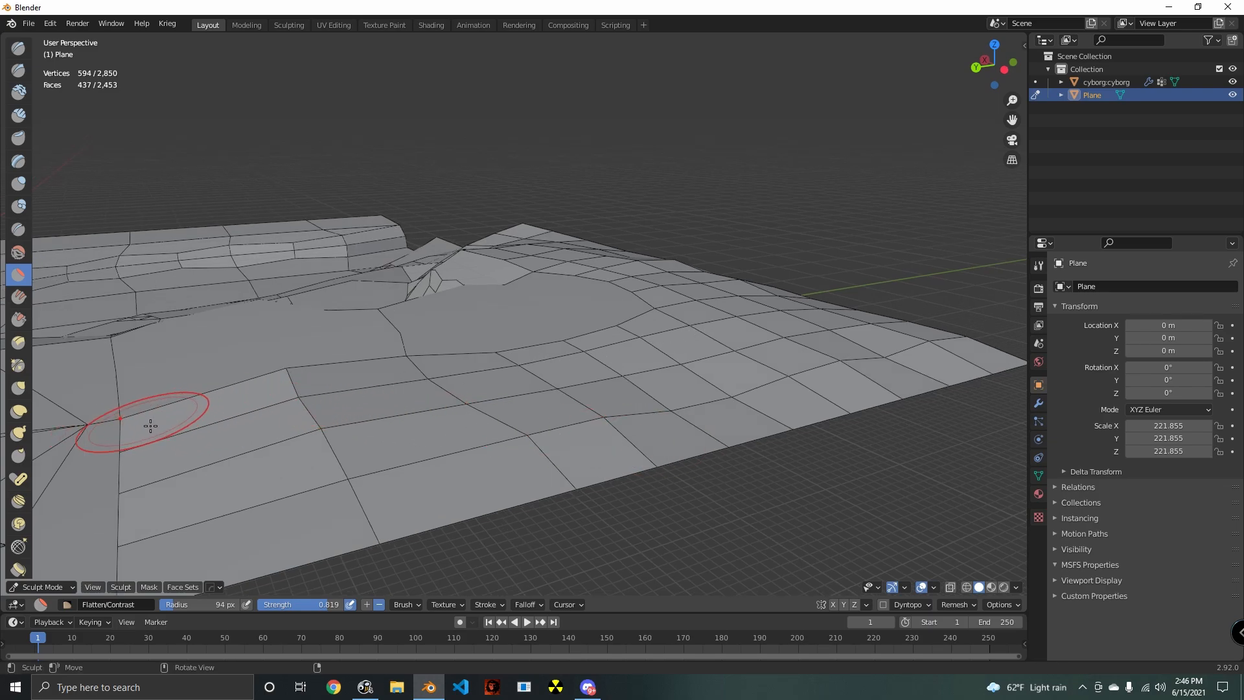
{"action": "left_click_drag", "start_coordinate": [125, 422], "coordinate": [136, 425]}
- Switch the Flatten/Contrast brush to its additive direction and flatten the ground from the building's base towards the terrain corner
{"action": "left_click", "coordinate": [60, 612]}
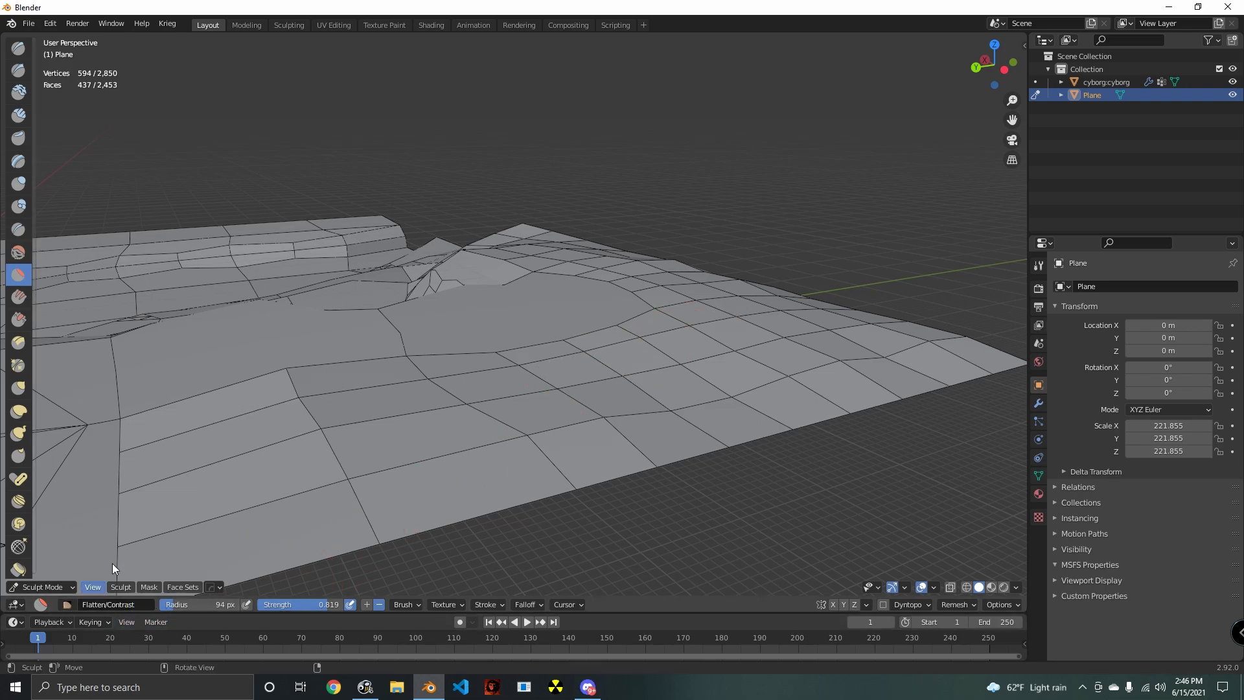
{"action": "left_click", "coordinate": [366, 605]}
{"action": "left_click_drag", "start_coordinate": [138, 429], "coordinate": [136, 425]}
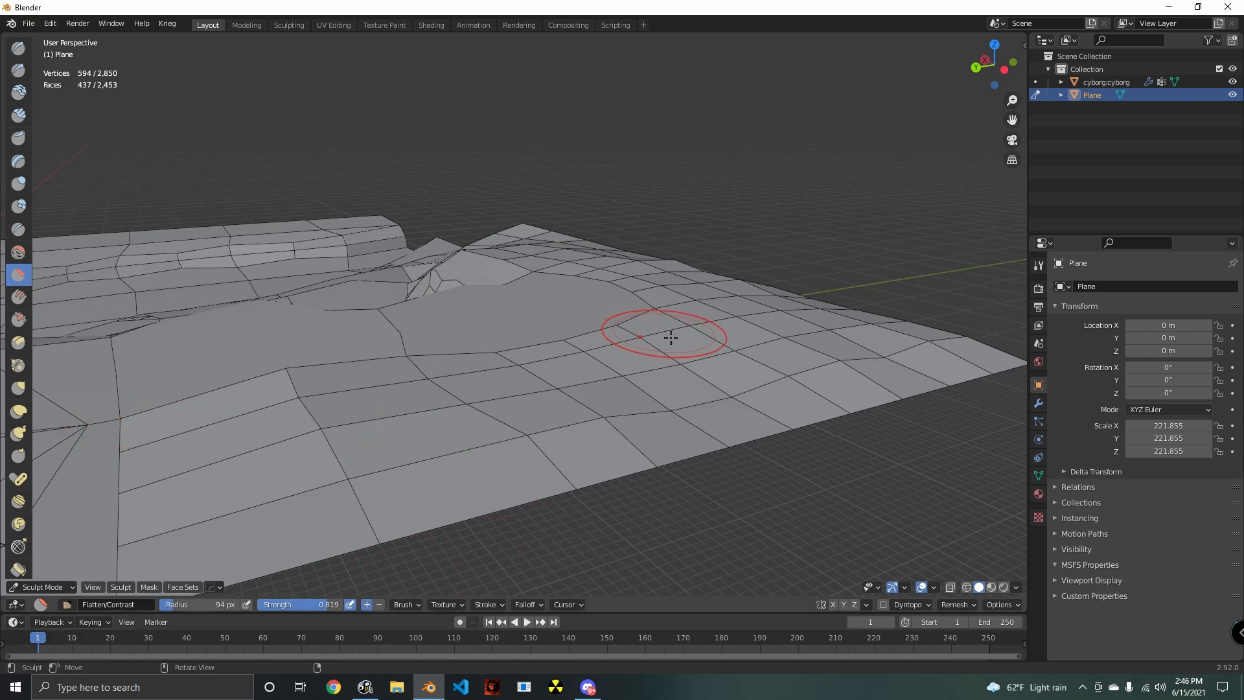
{"action": "mouse_move", "coordinate": [736, 320]}
{"action": "left_mouse_down"}
{"action": "mouse_move", "coordinate": [668, 342]}
{"action": "mouse_move", "coordinate": [700, 340]}
{"action": "left_mouse_up"}
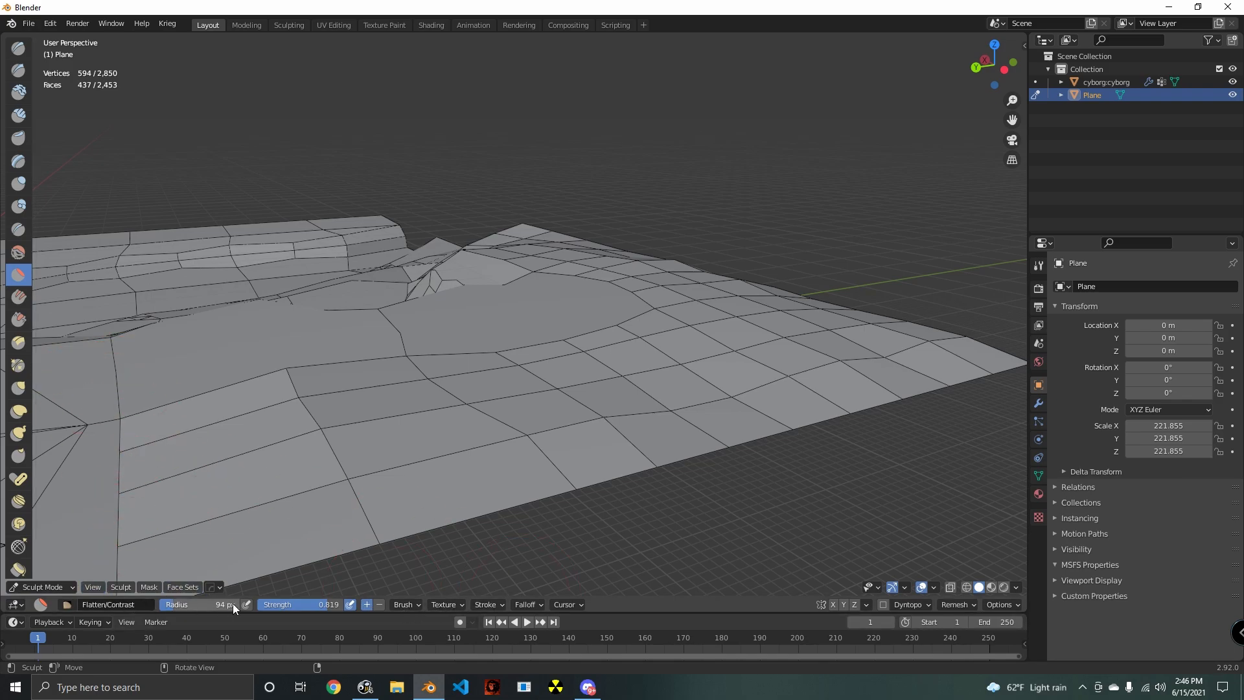
- Lower the Flatten/Contrast strength to 0.537 and work the slope near the building with the Scrape/Peaks brush at strength 0.700
{"action": "left_click_drag", "start_coordinate": [326, 608], "coordinate": [304, 607]}
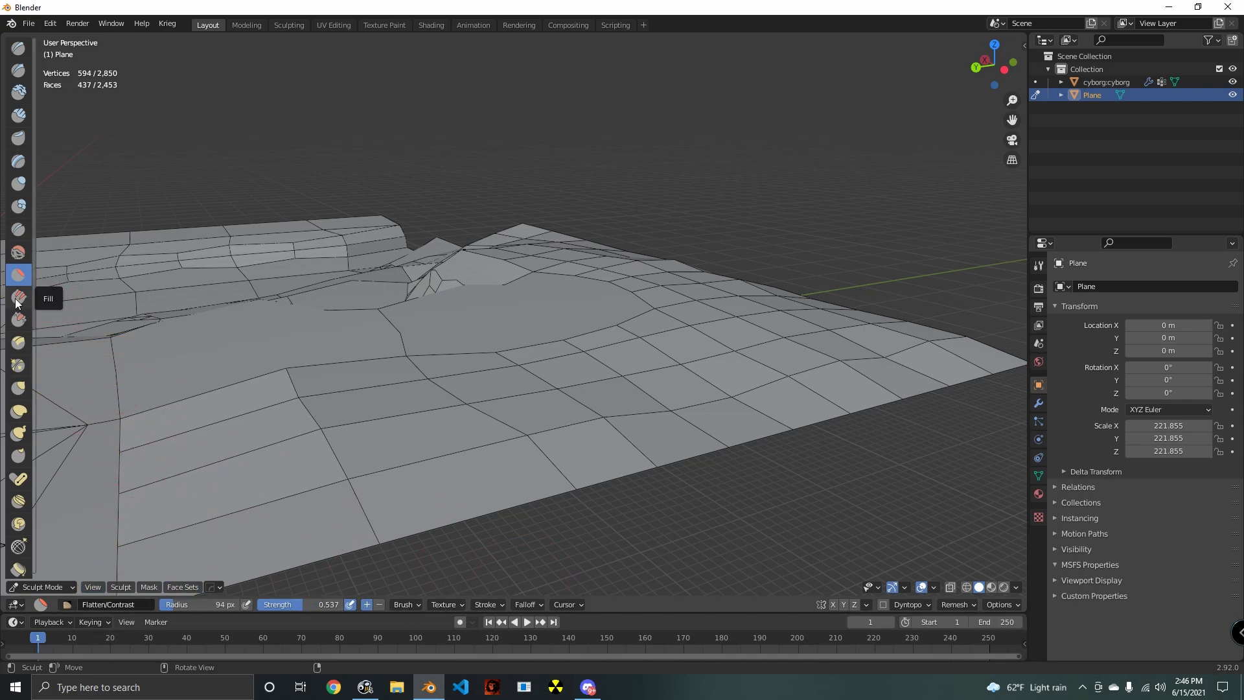
{"action": "left_click", "coordinate": [19, 320]}
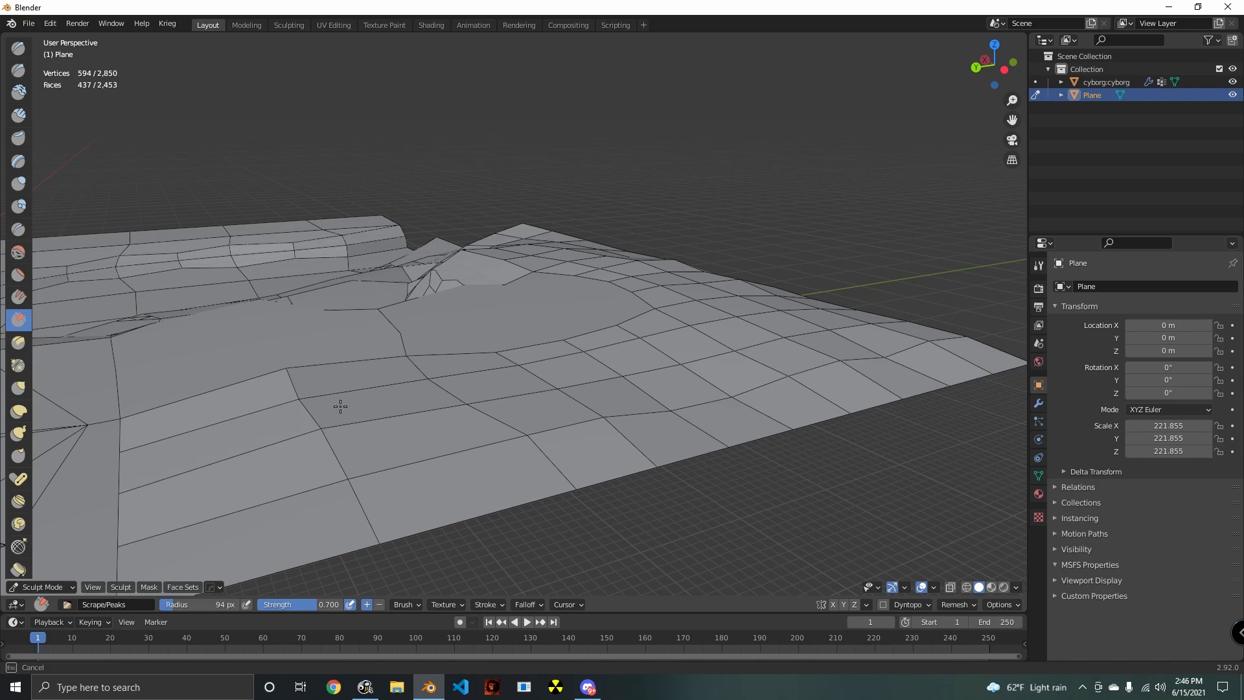
{"action": "middle_click_drag", "start_coordinate": [416, 376], "coordinate": [492, 398]}
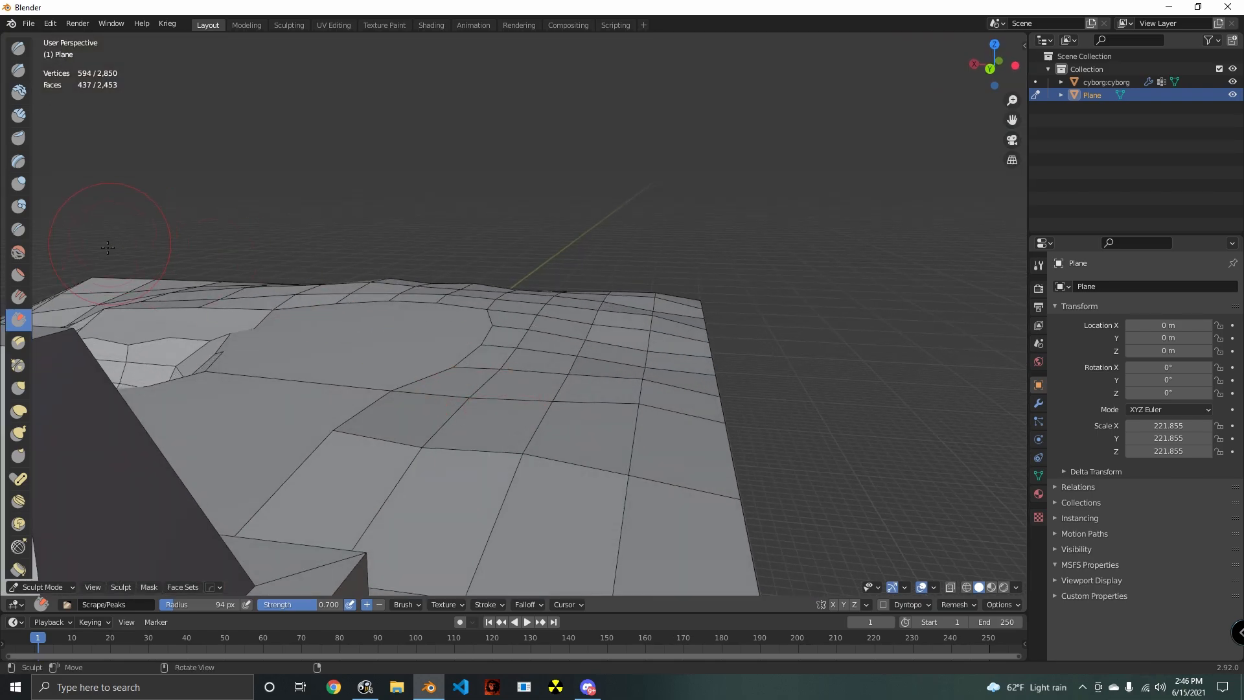
- Build up the ground between the building and the terrain corner with the Layer brush at strength 1.000
{"action": "left_click", "coordinate": [19, 162]}
{"action": "mouse_move", "coordinate": [292, 440]}
{"action": "middle_mouse_down"}
{"action": "mouse_move", "coordinate": [389, 452]}
{"action": "mouse_move", "coordinate": [167, 475]}
{"action": "middle_mouse_up"}
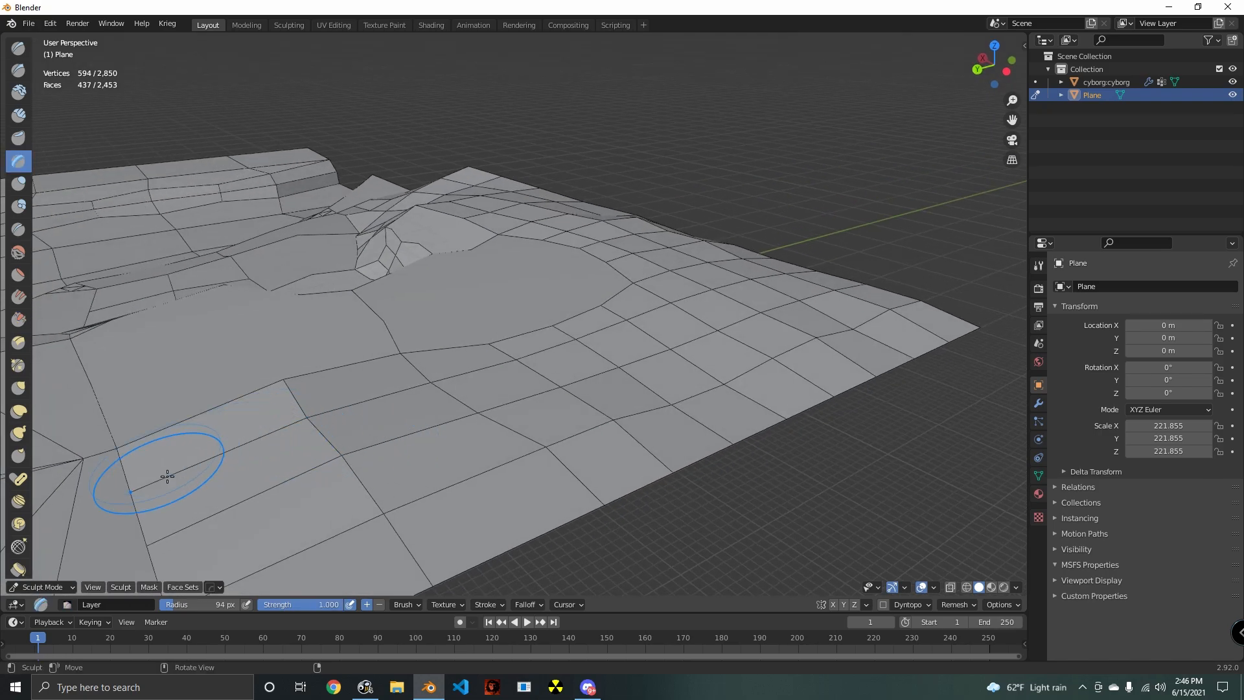
{"action": "left_click_drag", "start_coordinate": [245, 449], "coordinate": [394, 402]}
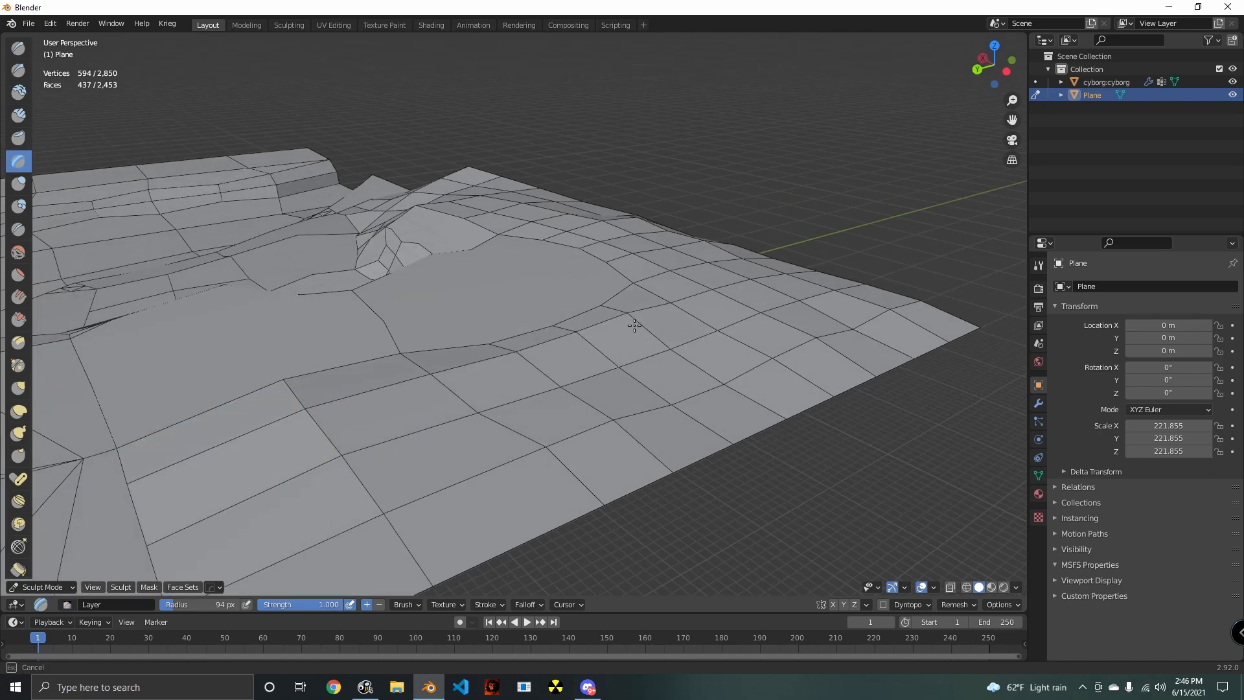
{"action": "left_click_drag", "start_coordinate": [671, 313], "coordinate": [208, 413]}
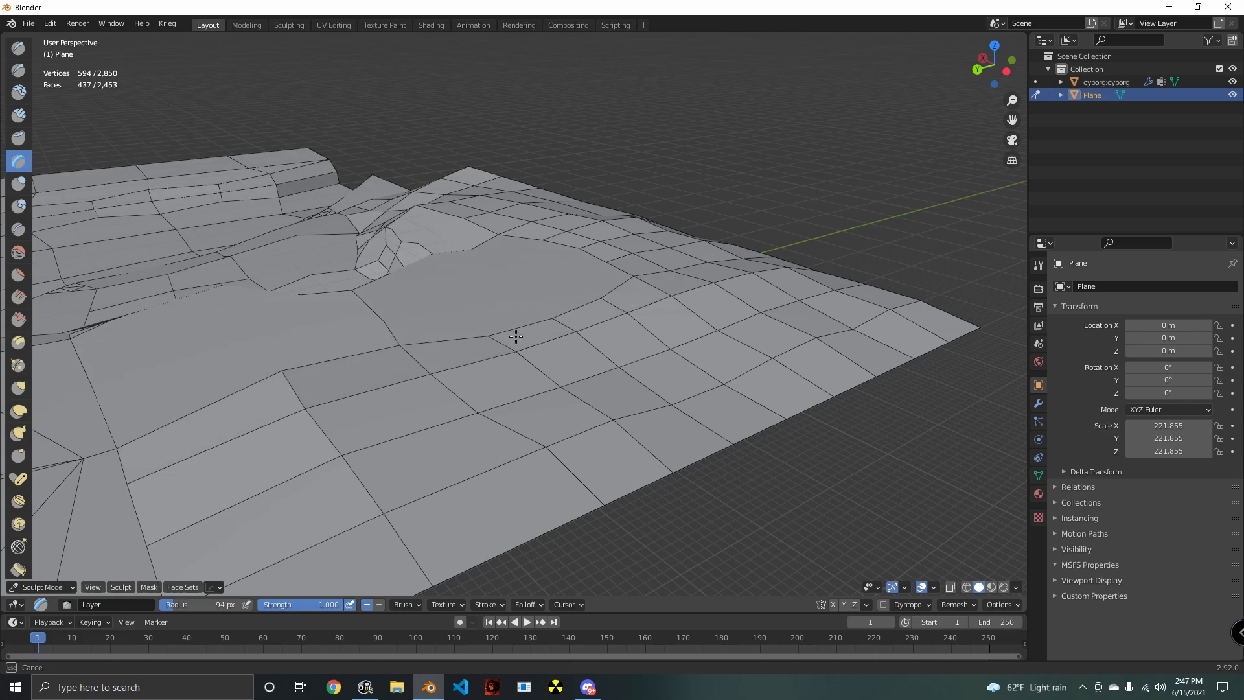
- Examine the whole terrain, its cliffs and the riverbed from several angles and heights
{"action": "middle_click_drag", "start_coordinate": [706, 376], "coordinate": [543, 300]}
{"action": "scroll", "coordinate": [566, 387], "scroll_direction": "up", "scroll_amount": 4}
{"action": "middle_click_drag", "start_coordinate": [470, 366], "coordinate": [667, 421]}
{"action": "middle_click_drag", "start_coordinate": [570, 422], "coordinate": [625, 418]}
{"action": "middle_click_drag", "start_coordinate": [482, 383], "coordinate": [490, 289]}
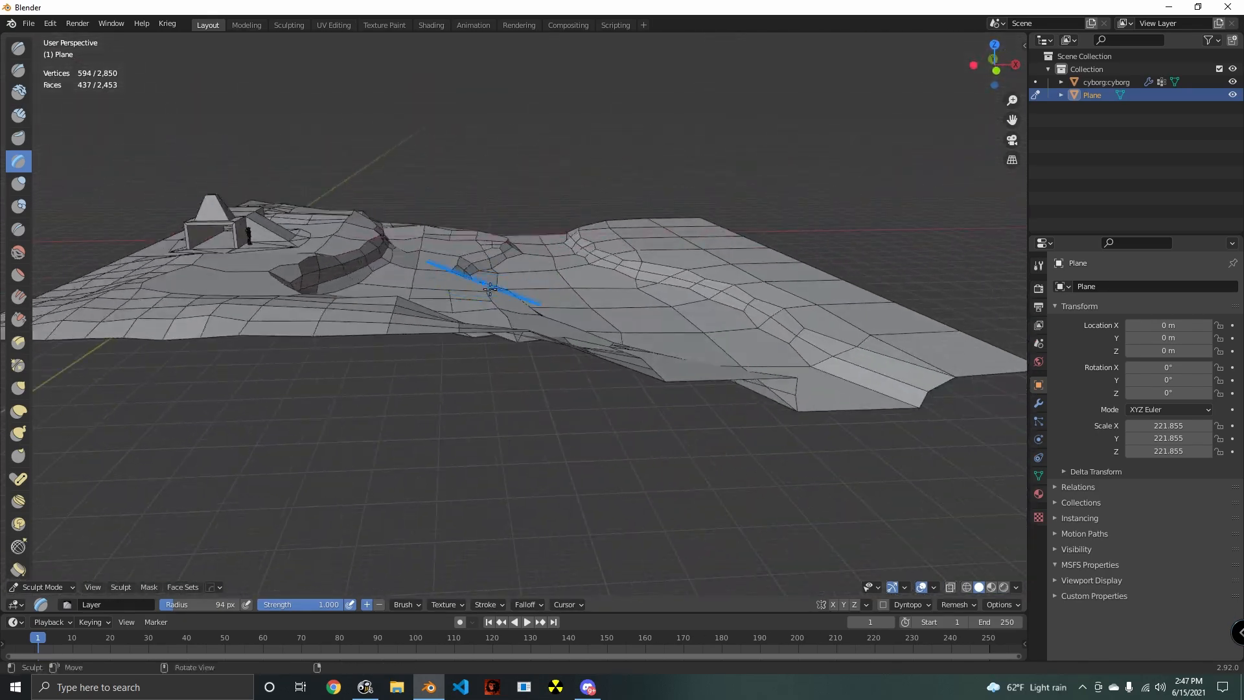
{"action": "middle_click_drag", "start_coordinate": [620, 375], "coordinate": [499, 406]}
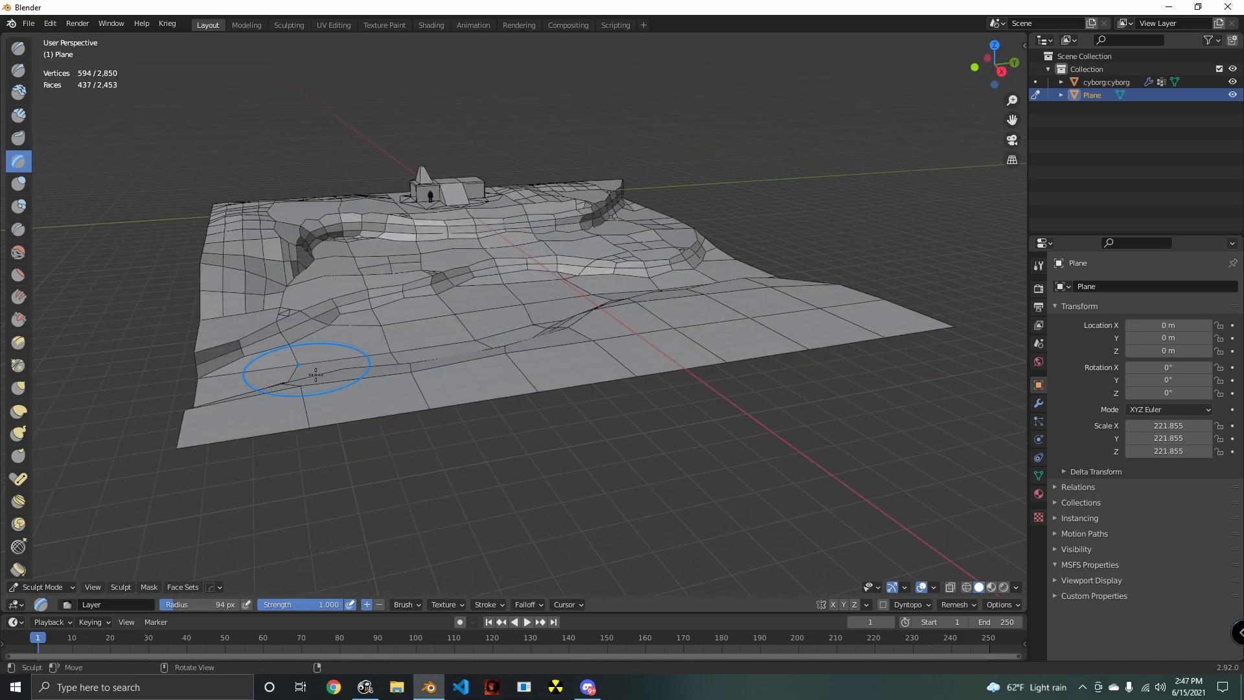
{"action": "middle_click_drag", "start_coordinate": [321, 376], "coordinate": [451, 392]}
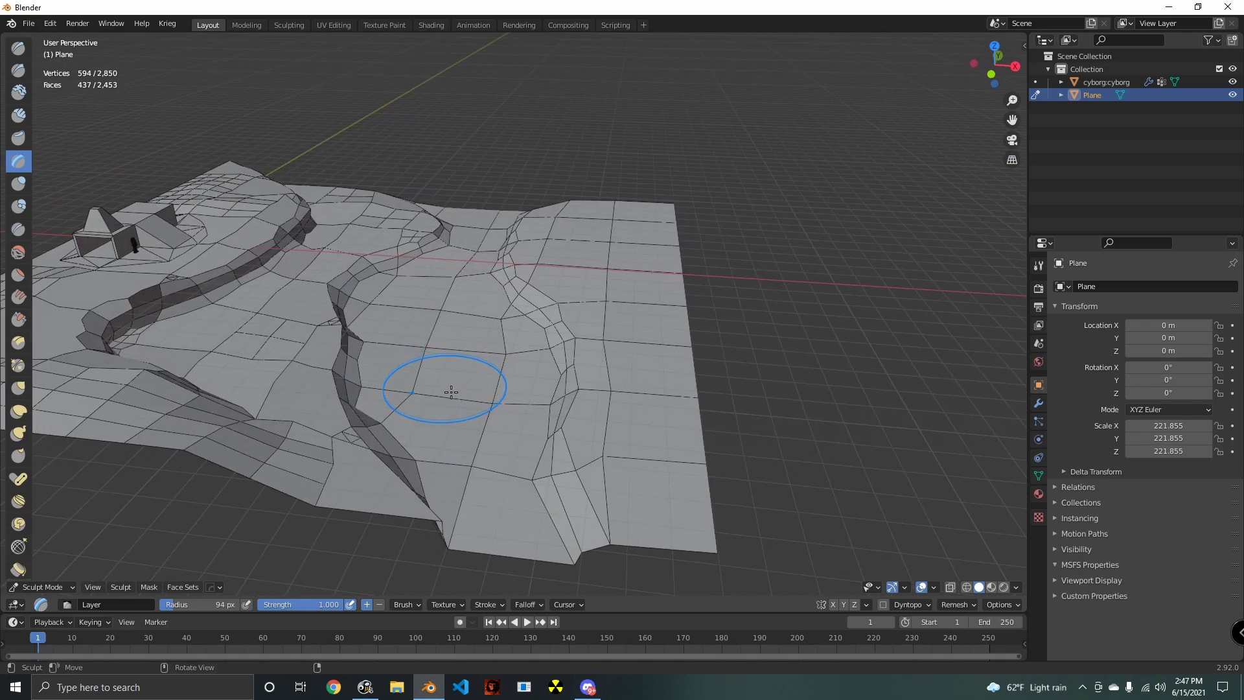
{"action": "mouse_move", "coordinate": [298, 274]}
{"action": "middle_mouse_down"}
{"action": "mouse_move", "coordinate": [430, 319]}
{"action": "mouse_move", "coordinate": [592, 327]}
{"action": "mouse_move", "coordinate": [552, 338]}
{"action": "mouse_move", "coordinate": [597, 355]}
{"action": "mouse_move", "coordinate": [427, 363]}
{"action": "mouse_move", "coordinate": [659, 400]}
{"action": "mouse_move", "coordinate": [450, 570]}
{"action": "middle_mouse_up"}
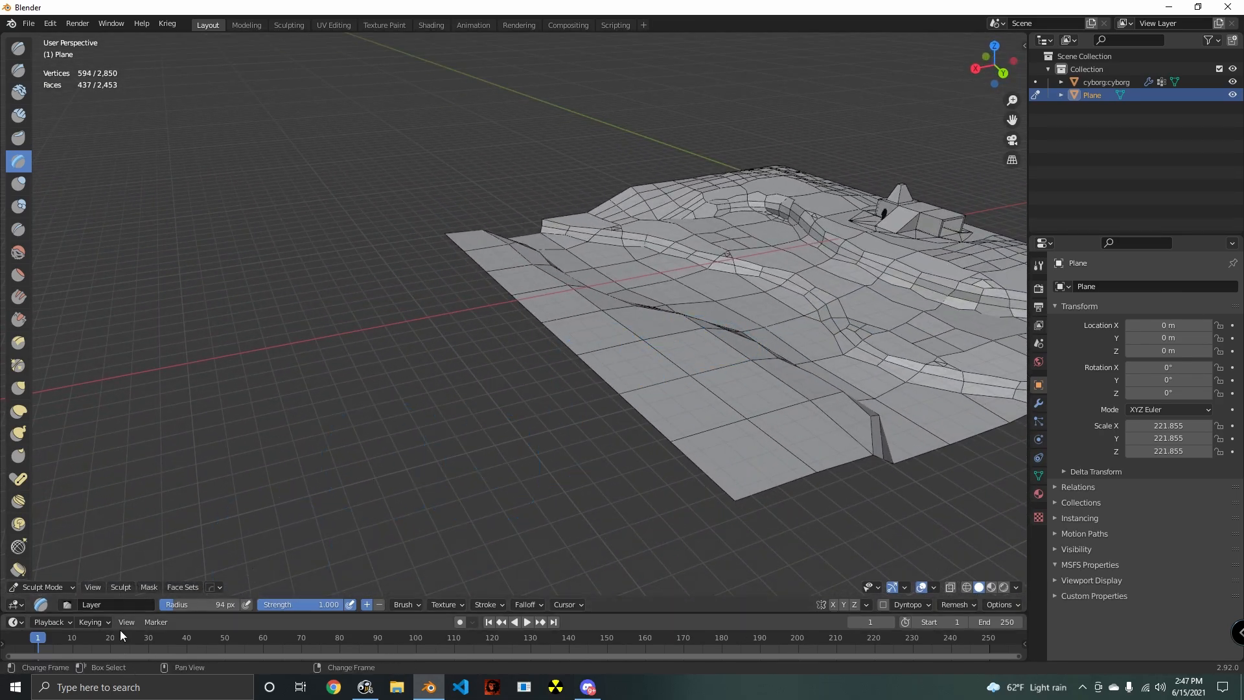
- Select the terrain's outer boundary edge beyond the riverbed in Edit Mode and extrude it outward along X
{"action": "key", "text": "Tab"}
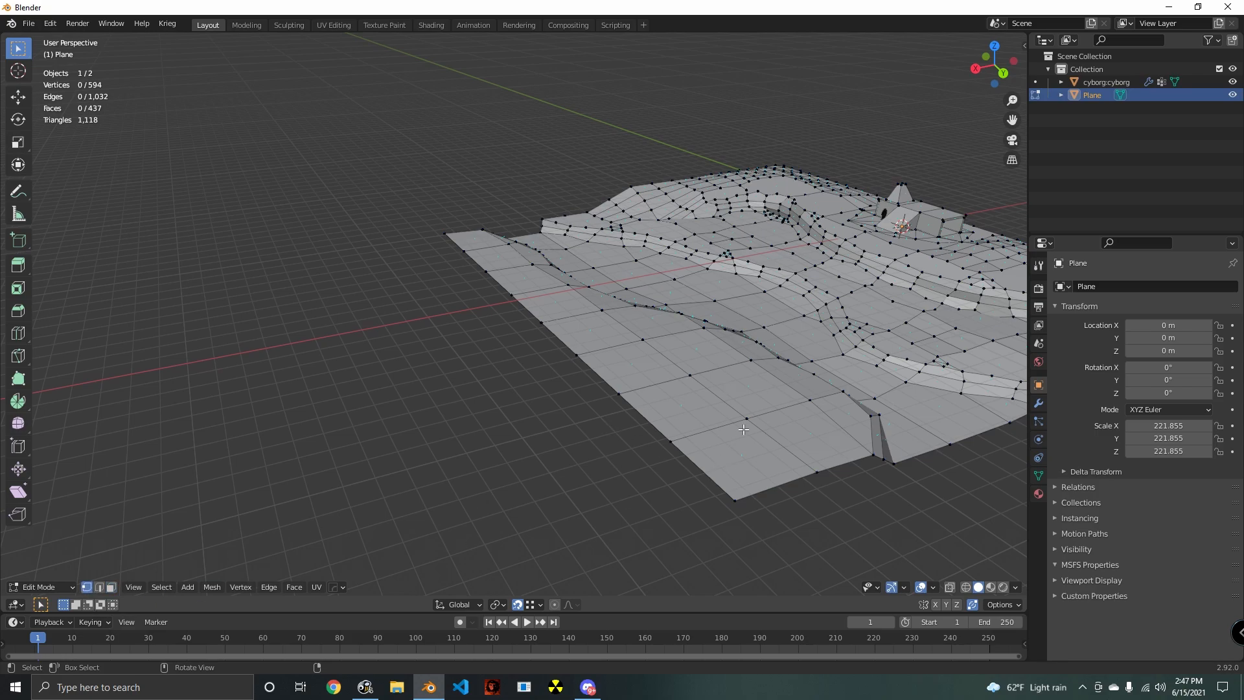
{"action": "left_click", "coordinate": [662, 433], "text": "alt"}
{"action": "middle_click_drag", "start_coordinate": [667, 442], "coordinate": [627, 452]}
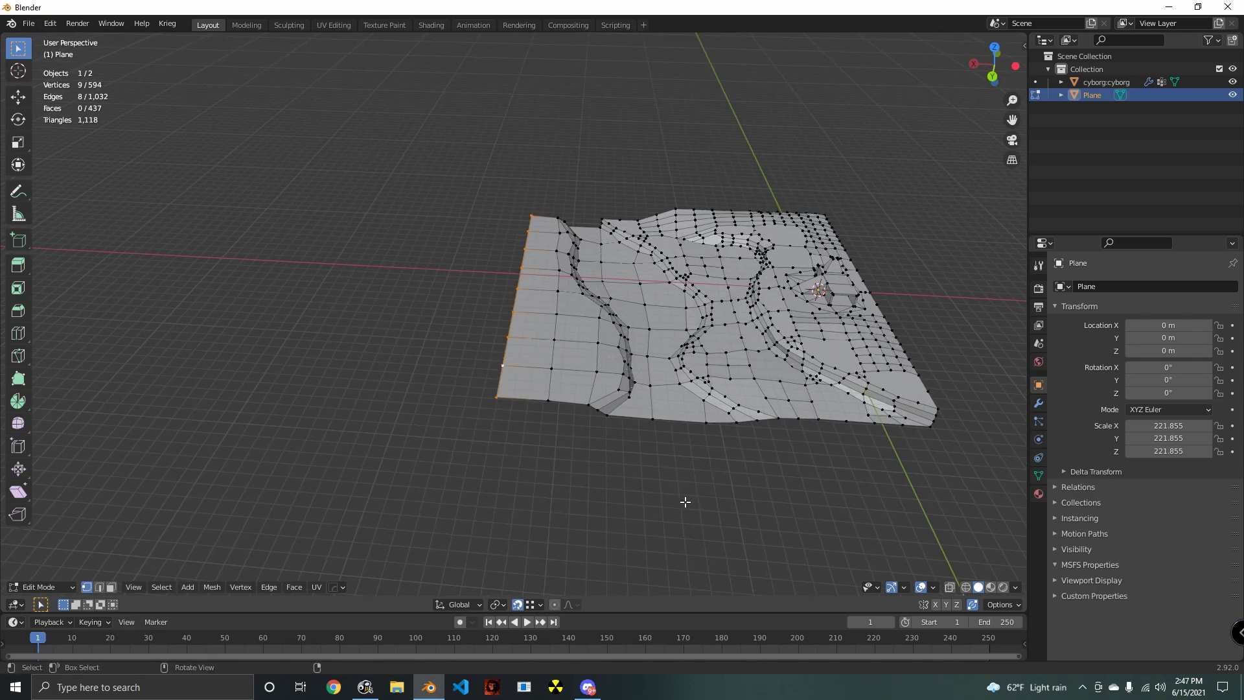
{"action": "key", "text": "e"}
{"action": "key", "text": "x"}
{"action": "left_click", "coordinate": [619, 503]}
{"action": "middle_click_drag", "start_coordinate": [619, 503], "coordinate": [653, 559], "text": "shift"}
- Extrude the outer edge two more times along X, making the last strip 665.51 m wide
{"action": "key", "text": "e"}
{"action": "key", "text": "x"}
{"action": "left_click", "coordinate": [687, 513]}
{"action": "key", "text": "e"}
{"action": "key", "text": "x"}
{"action": "left_click", "coordinate": [686, 517]}
{"action": "scroll", "coordinate": [729, 563], "scroll_direction": "up", "scroll_amount": 3}
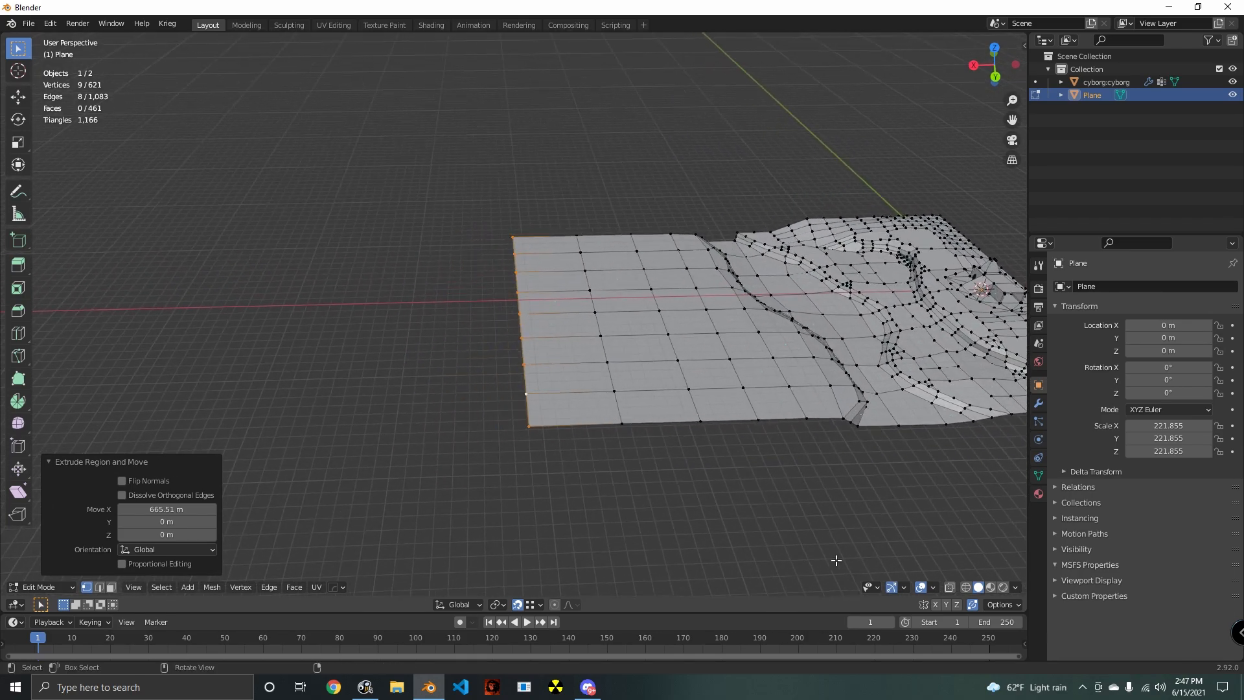
- Extend the ground with one more strip about 522 m wide along X
{"action": "key", "text": "e"}
{"action": "key", "text": "x"}
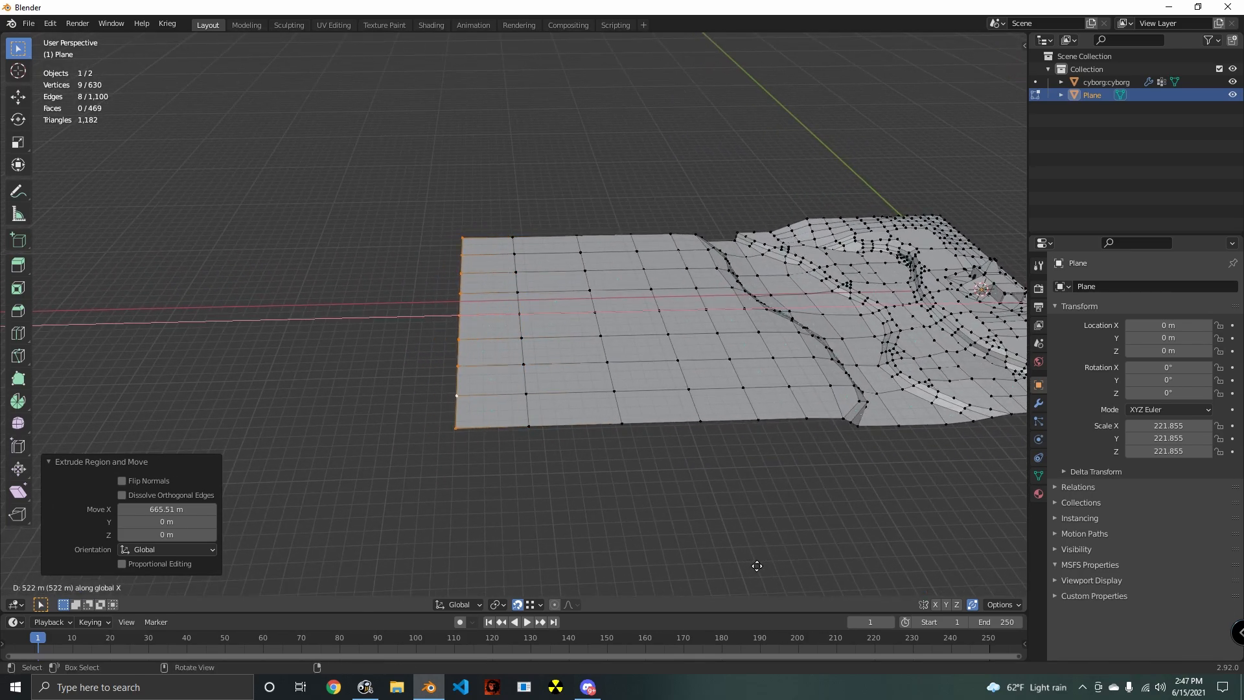
{"action": "left_click", "coordinate": [757, 566]}
{"action": "middle_click_drag", "start_coordinate": [749, 567], "coordinate": [535, 506]}
- Add a centred loop cut to each of three wide strips in the newly extruded ground
{"action": "key", "text": "ctrl+r"}
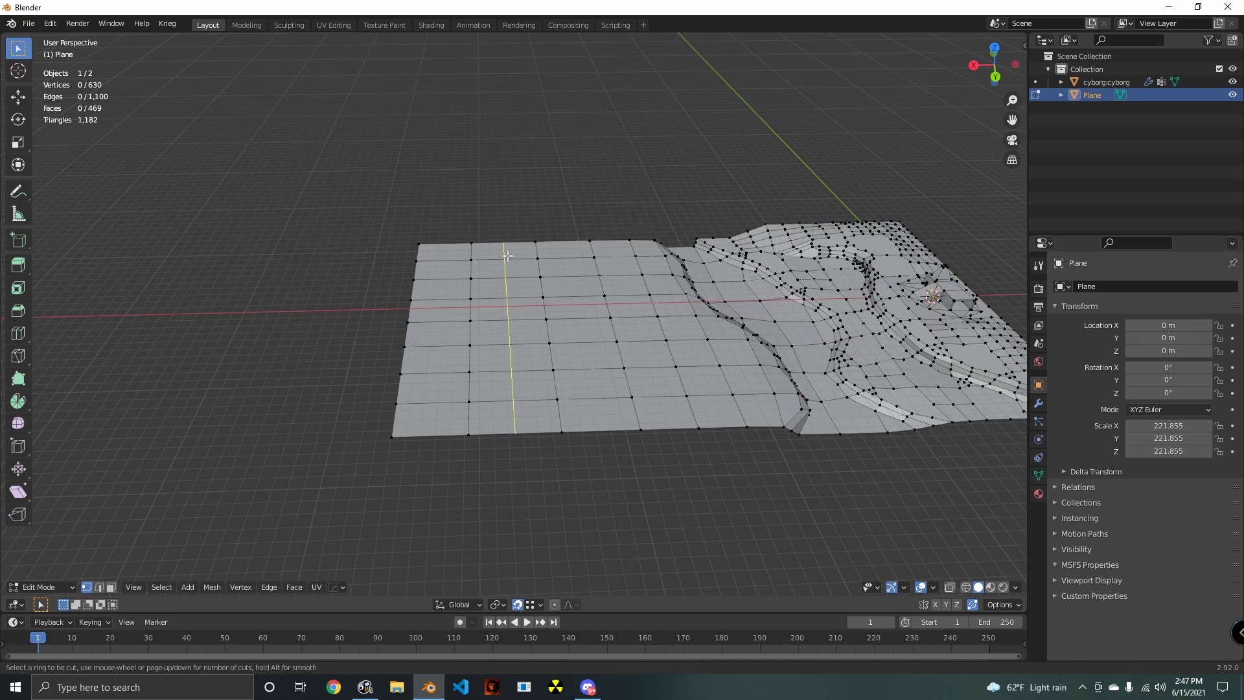
{"action": "left_click", "coordinate": [507, 256]}
{"action": "right_click", "coordinate": [504, 254]}
{"action": "key", "text": "ctrl+r"}
{"action": "left_click", "coordinate": [572, 257]}
{"action": "right_click", "coordinate": [577, 267]}
{"action": "middle_click_drag", "start_coordinate": [656, 486], "coordinate": [635, 494], "text": "shift"}
{"action": "left_click", "coordinate": [632, 494]}
{"action": "key", "text": "ctrl+r"}
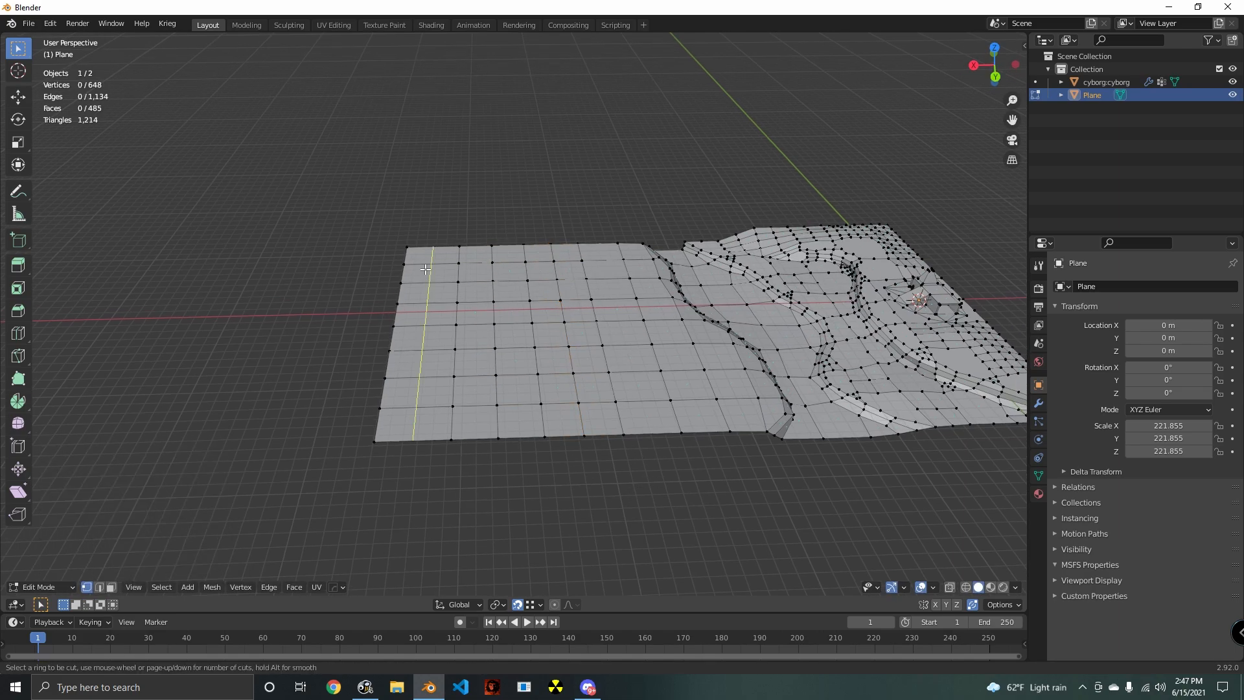
{"action": "left_click", "coordinate": [426, 269]}
{"action": "right_click", "coordinate": [426, 269]}
{"action": "left_click", "coordinate": [572, 530]}
- Circle-select the outer part of the extruded ground and lower it about 370 m along Z
{"action": "middle_click_drag", "start_coordinate": [571, 530], "coordinate": [313, 576]}
{"action": "key", "text": "c"}
{"action": "scroll", "coordinate": [422, 438], "scroll_direction": "down", "scroll_amount": 3}
{"action": "mouse_move", "coordinate": [417, 427]}
{"action": "left_mouse_down"}
{"action": "mouse_move", "coordinate": [389, 305]}
{"action": "mouse_move", "coordinate": [538, 424]}
{"action": "mouse_move", "coordinate": [448, 356]}
{"action": "mouse_move", "coordinate": [589, 422]}
{"action": "left_mouse_up"}
{"action": "key", "text": "Escape"}
{"action": "middle_click_drag", "start_coordinate": [645, 494], "coordinate": [603, 443]}
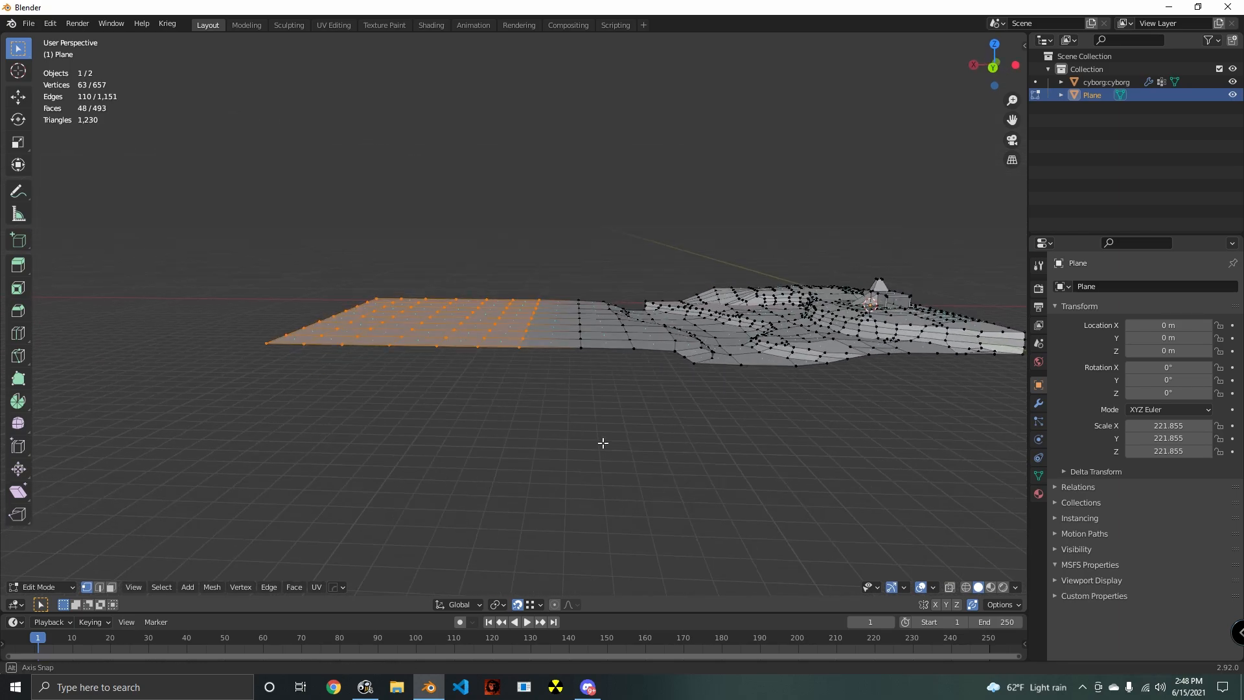
{"action": "key", "text": "g"}
{"action": "key", "text": "z"}
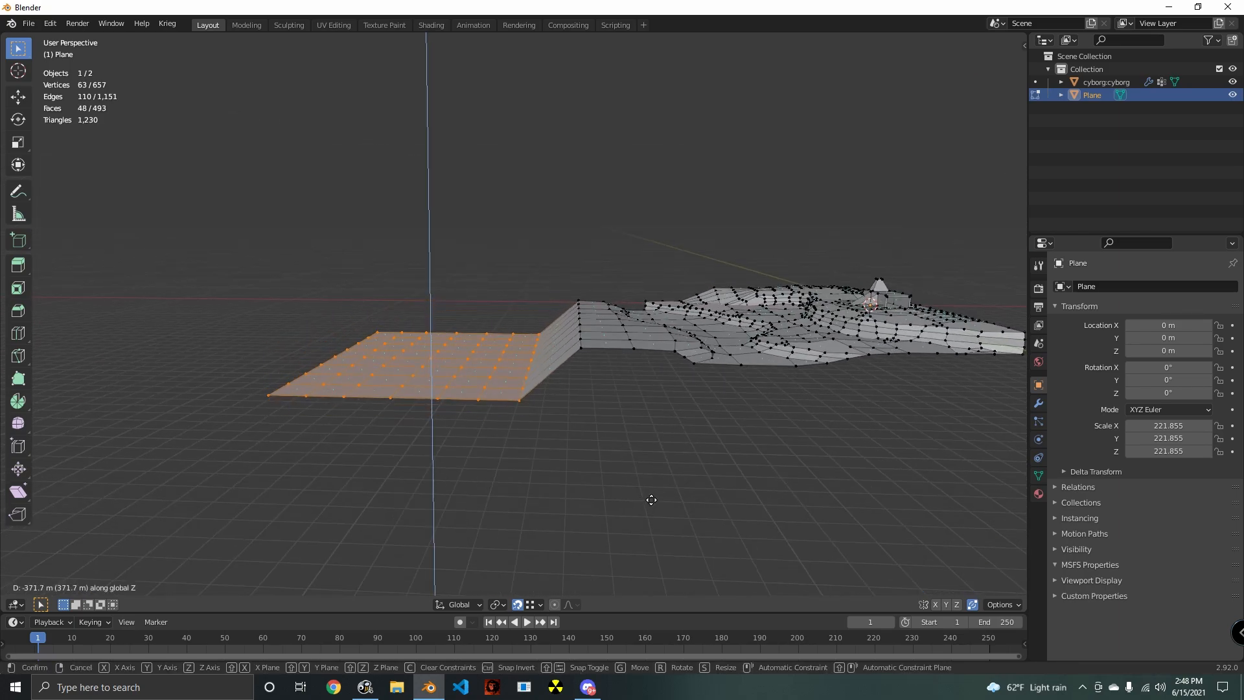
{"action": "left_click", "coordinate": [655, 506]}
- Select the edge loop along the top of the new slope and lower it slightly along Z
{"action": "middle_click_drag", "start_coordinate": [622, 484], "coordinate": [548, 491]}
{"action": "key", "text": "alt+a"}
{"action": "key", "text": "shift+z"}
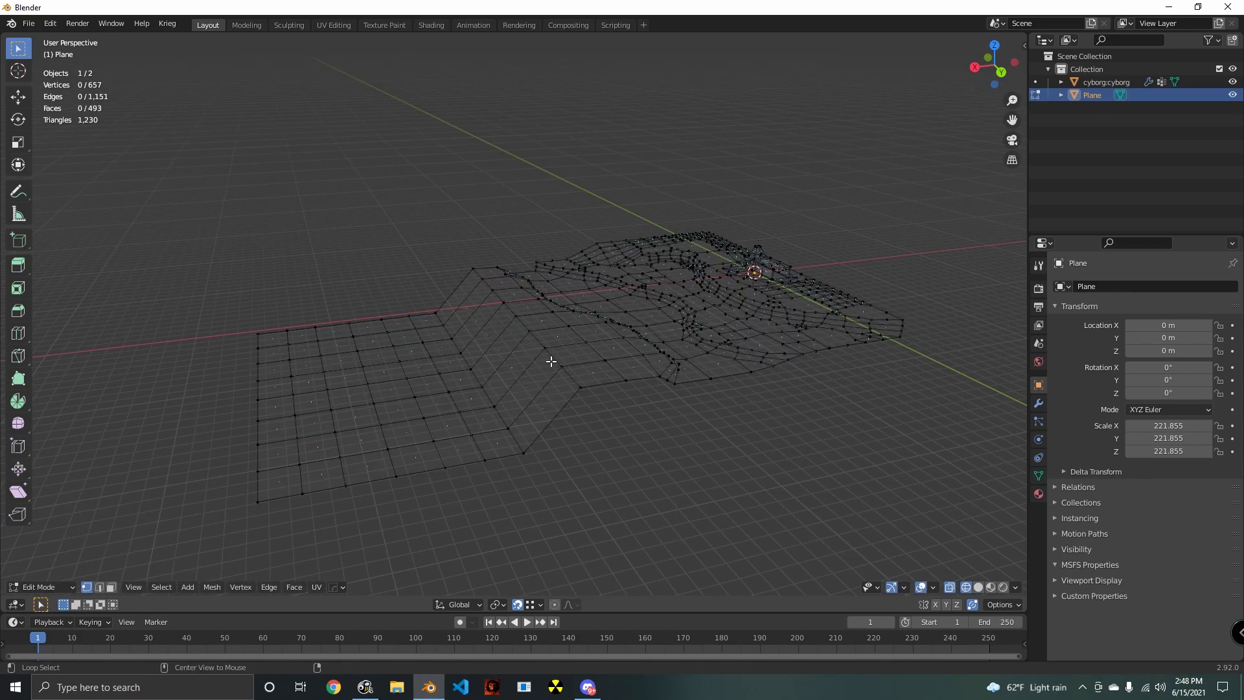
{"action": "key", "text": "shift+z"}
{"action": "key", "text": "g"}
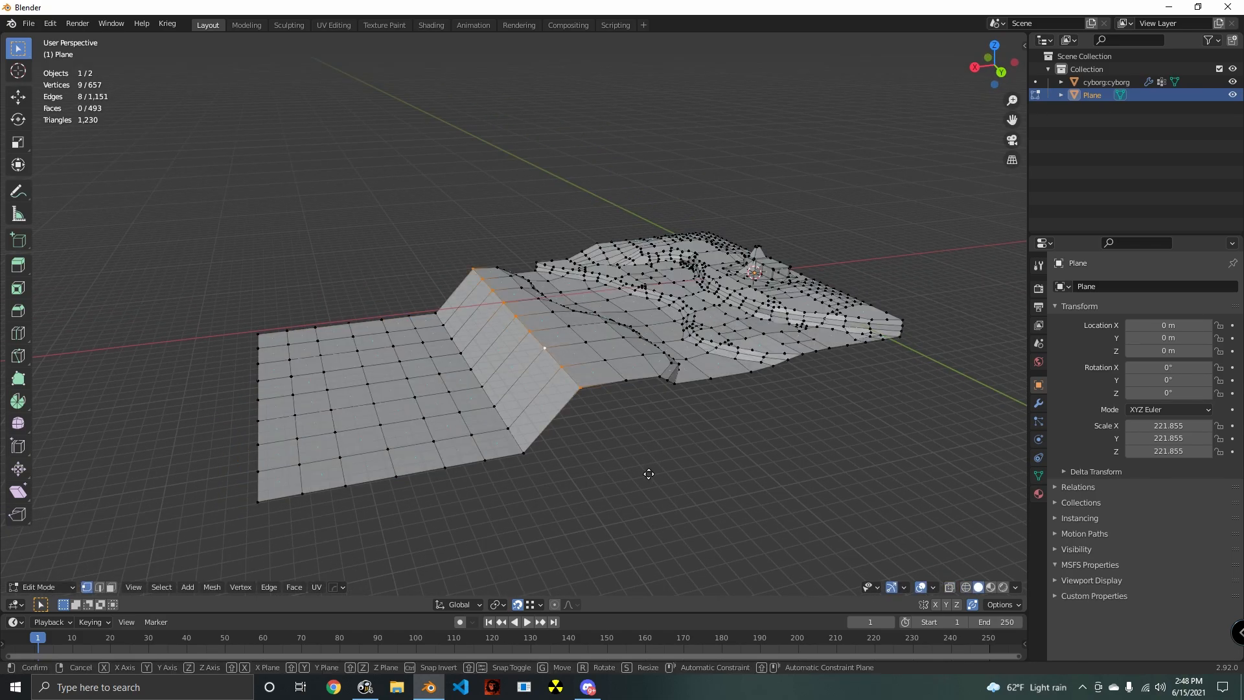
{"action": "key", "text": "z"}
{"action": "left_click", "coordinate": [644, 487]}
{"action": "middle_click_drag", "start_coordinate": [643, 488], "coordinate": [556, 448]}
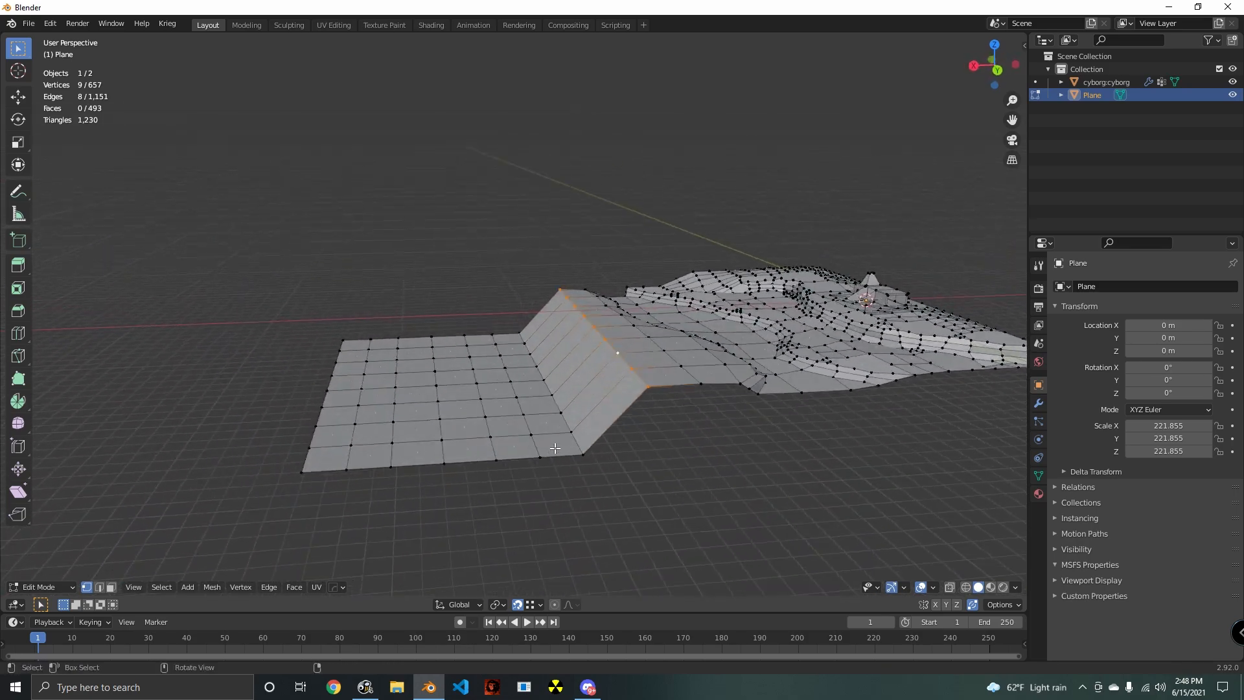
- Raise the edge loop at the foot of the slope about 150 m along Z
{"action": "key", "text": "g"}
{"action": "key", "text": "z"}
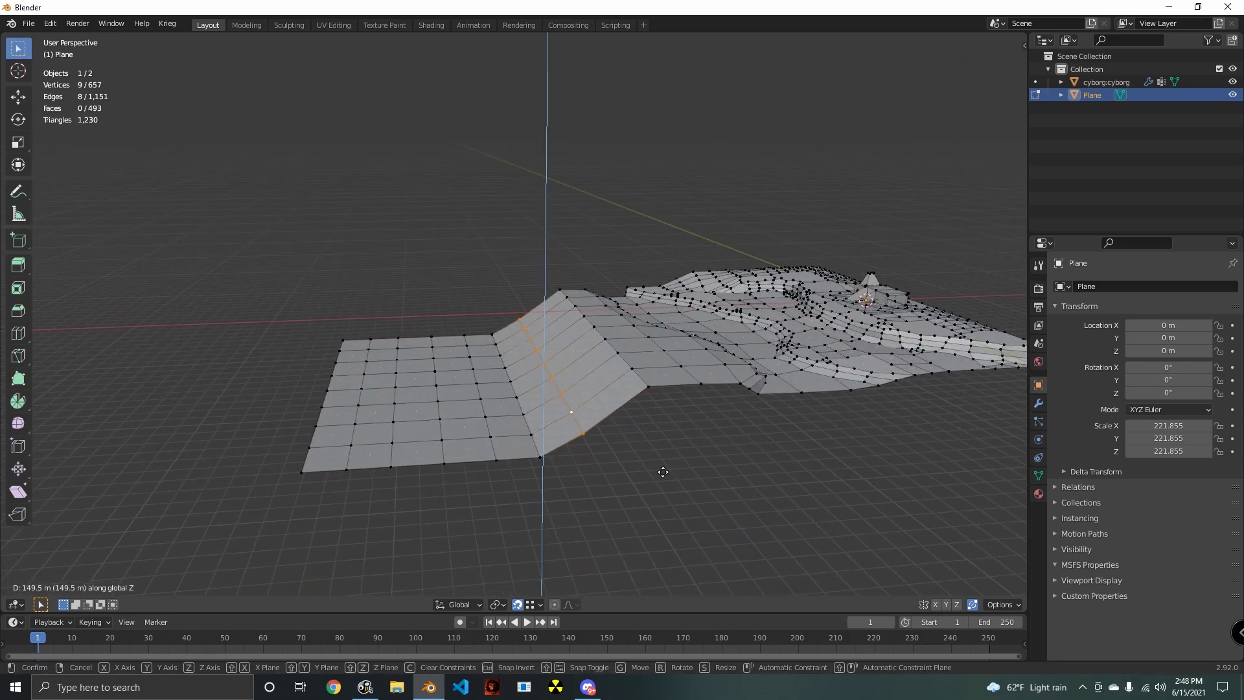
{"action": "left_click", "coordinate": [667, 462]}
{"action": "middle_click_drag", "start_coordinate": [559, 484], "coordinate": [604, 472], "text": "shift"}
{"action": "left_click", "coordinate": [605, 472]}
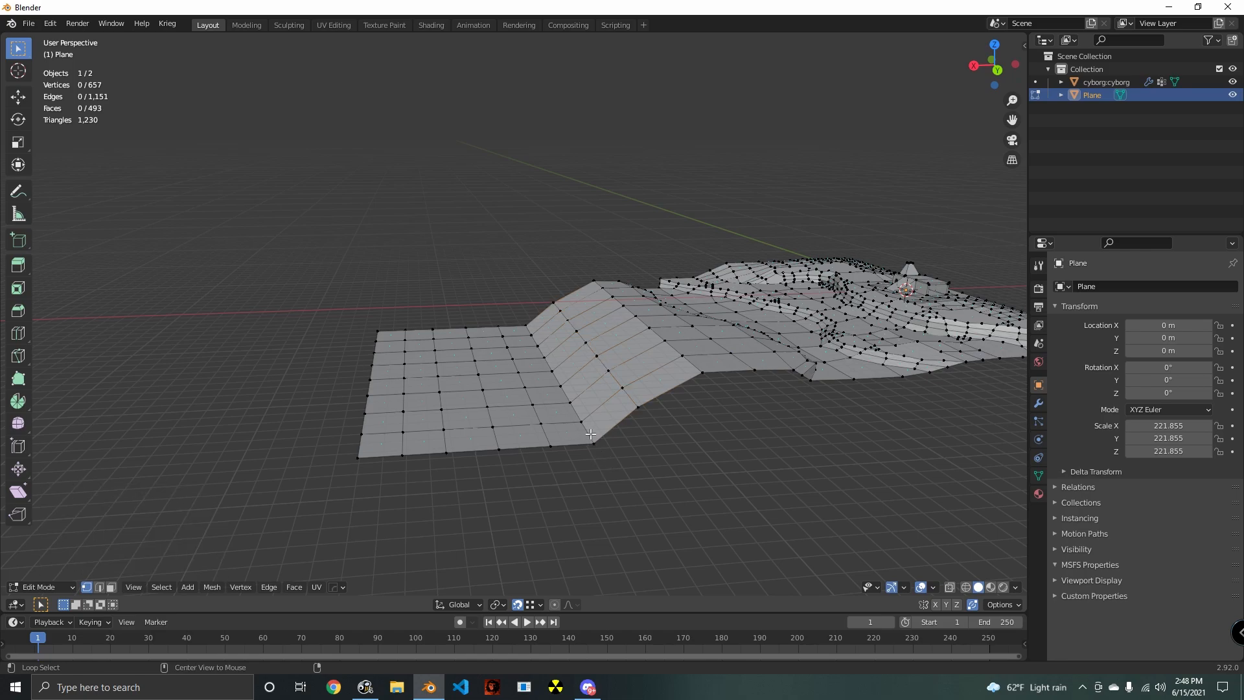
- Raise the next edge loop outward slightly along Z to soften the slope's transition into the low ground
{"action": "key", "text": "g"}
{"action": "key", "text": "z"}
{"action": "left_click", "coordinate": [681, 463]}
{"action": "mouse_move", "coordinate": [680, 463]}
{"action": "middle_mouse_down"}
{"action": "mouse_move", "coordinate": [616, 444]}
{"action": "mouse_move", "coordinate": [658, 468]}
{"action": "middle_mouse_up"}
{"action": "left_click", "coordinate": [639, 472]}
{"action": "middle_click_drag", "start_coordinate": [560, 494], "coordinate": [555, 505]}
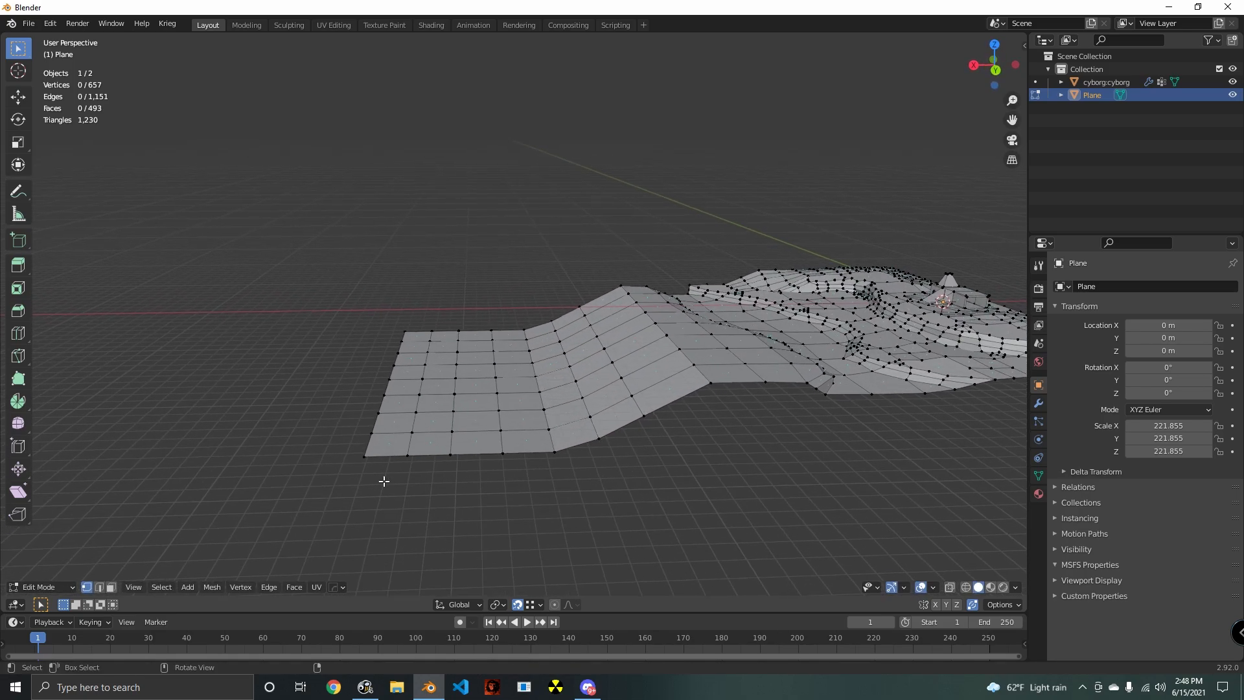
- Select the low ground's outer edge and extrude it twice along X, the first strip about 297 m wide
{"action": "middle_click_drag", "start_coordinate": [383, 481], "coordinate": [486, 485], "text": "shift"}
{"action": "key", "text": "e"}
{"action": "key", "text": "x"}
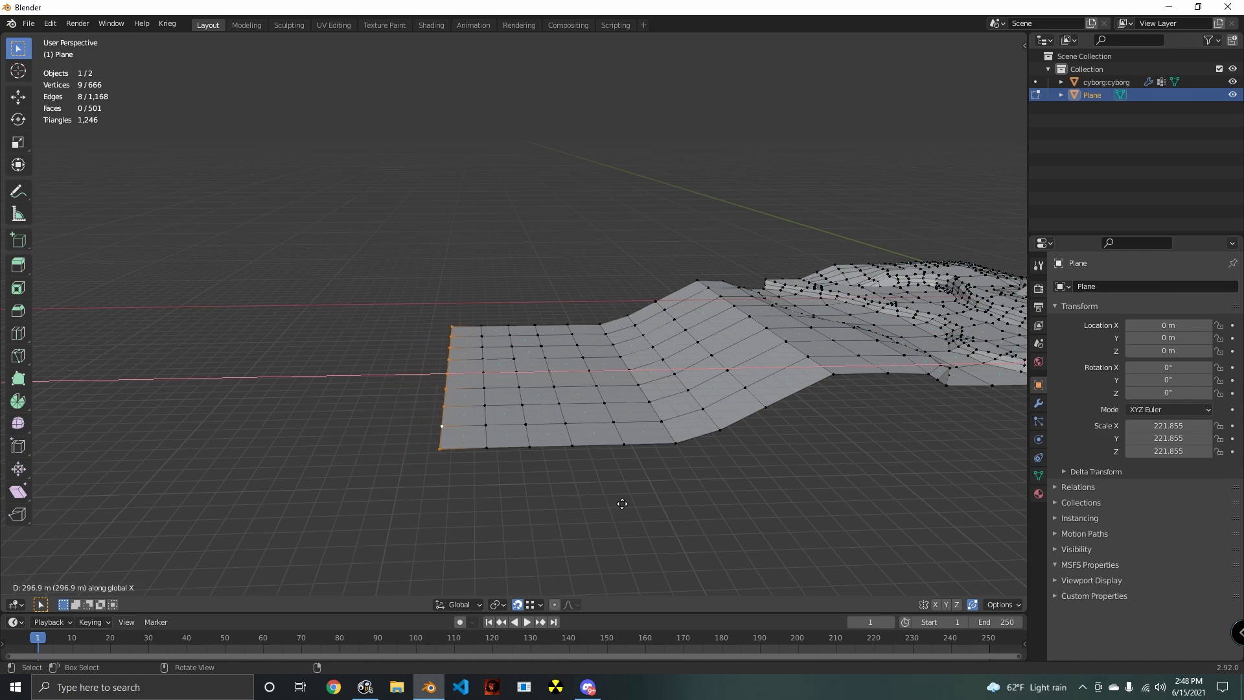
{"action": "left_click", "coordinate": [622, 504]}
{"action": "middle_click_drag", "start_coordinate": [622, 504], "coordinate": [515, 532]}
{"action": "key", "text": "e"}
{"action": "key", "text": "x"}
{"action": "left_click", "coordinate": [608, 545]}
{"action": "left_click", "coordinate": [516, 533]}
{"action": "middle_click_drag", "start_coordinate": [516, 532], "coordinate": [618, 537]}
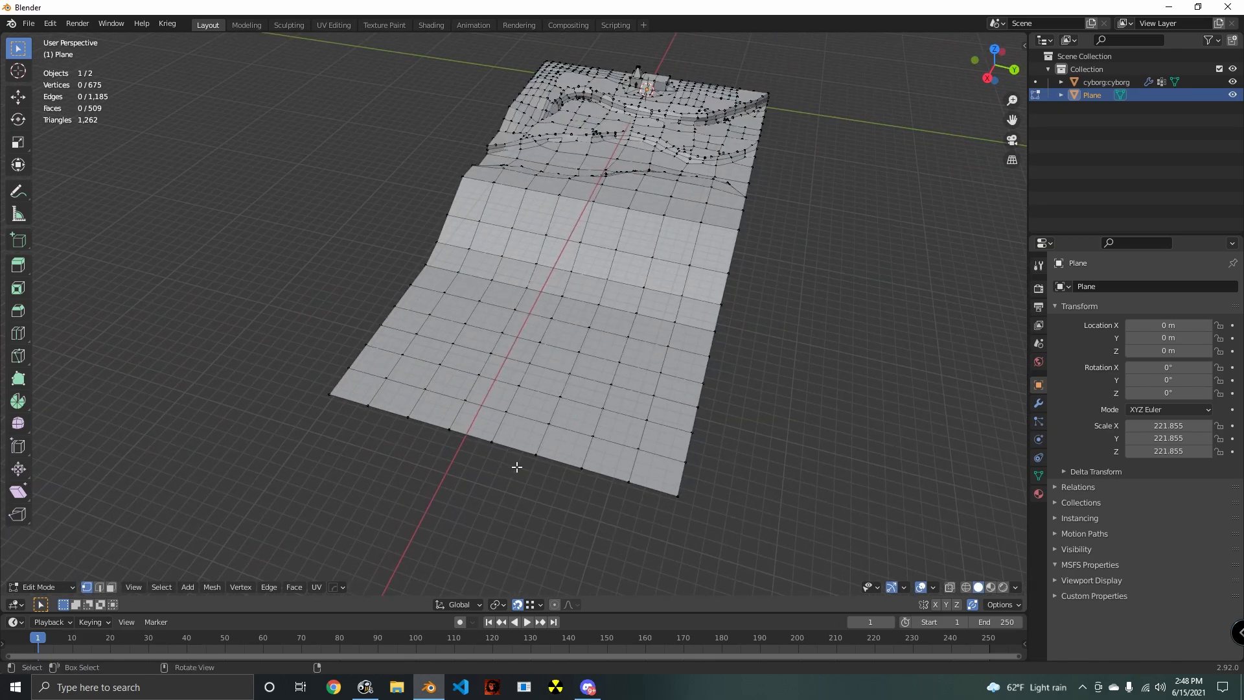
- Knife-cut a closed rounded outline into the low ground in top view, centred on the X axis
{"action": "middle_click_drag", "start_coordinate": [516, 467], "coordinate": [602, 459]}
{"action": "key", "text": "KP_7"}
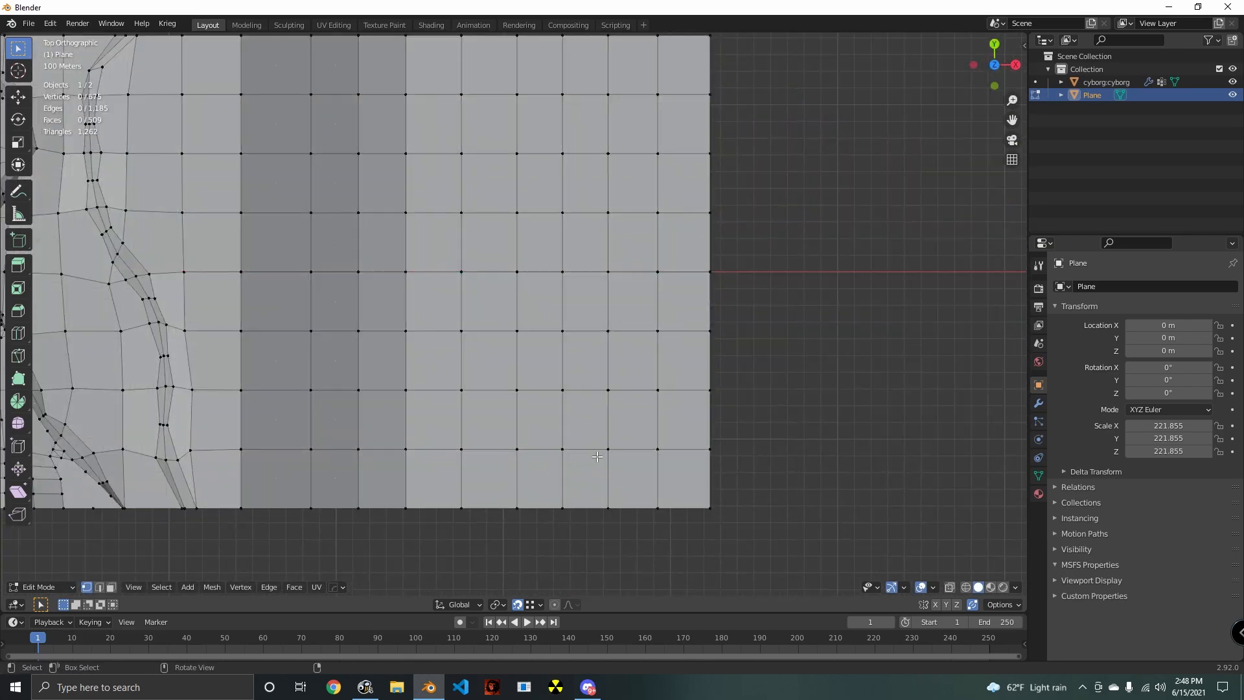
{"action": "scroll", "coordinate": [595, 424], "scroll_direction": "down", "scroll_amount": 3}
{"action": "middle_click_drag", "start_coordinate": [588, 394], "coordinate": [571, 436], "text": "shift"}
{"action": "scroll", "coordinate": [576, 429], "scroll_direction": "up", "scroll_amount": 1}
{"action": "scroll", "coordinate": [590, 445], "scroll_direction": "up", "scroll_amount": 1}
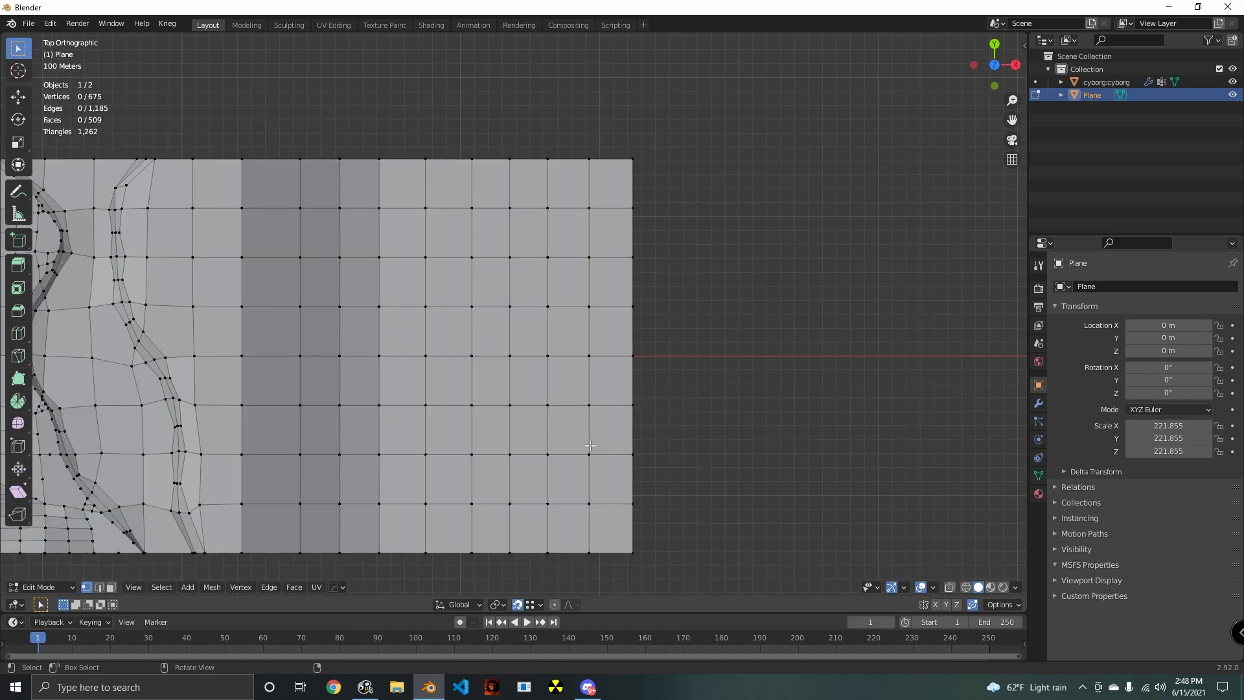
{"action": "key", "text": "k"}
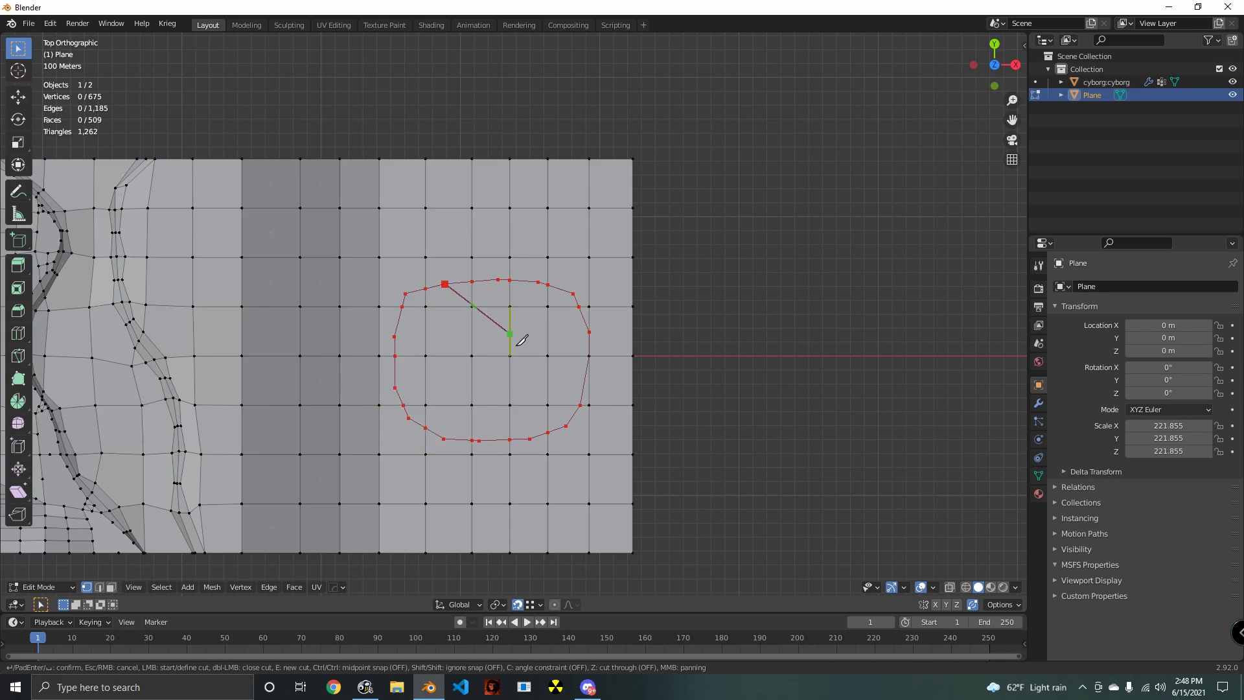
{"action": "key", "text": "Return"}
- Select all faces inside the rounded outline in face mode and inset them with a thickness of about 0.4 m
{"action": "middle_click_drag", "start_coordinate": [440, 401], "coordinate": [478, 375]}
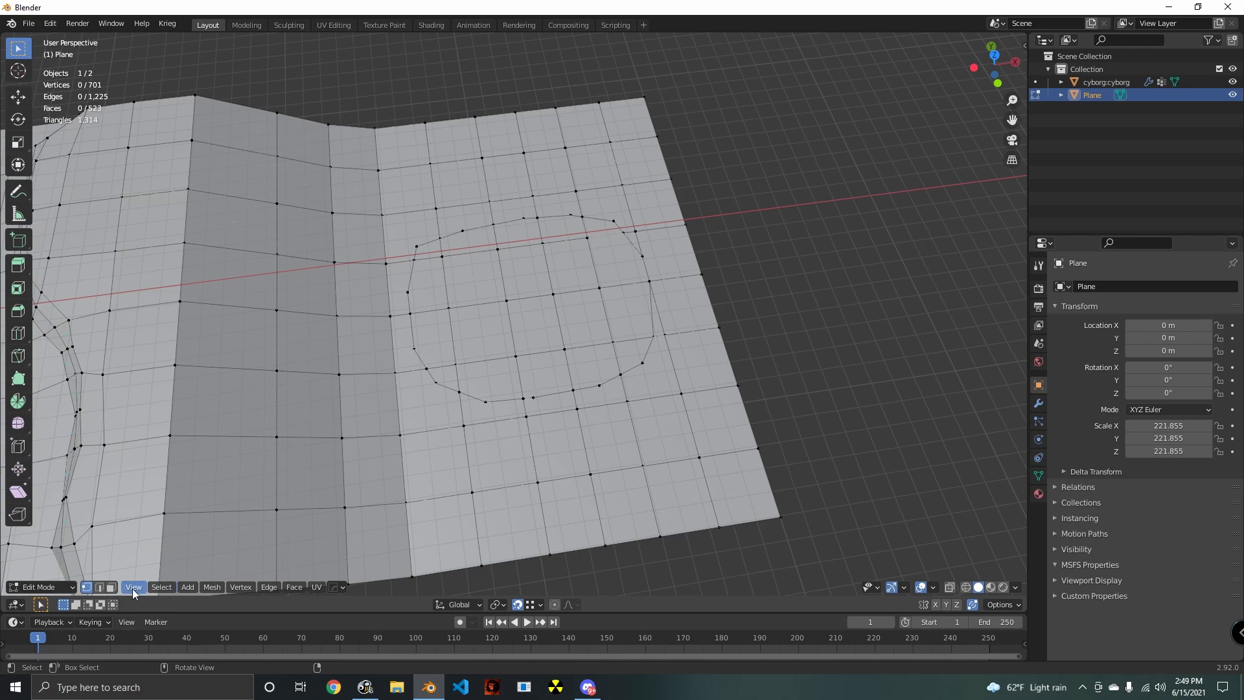
{"action": "left_click", "coordinate": [110, 587]}
{"action": "key", "text": "c"}
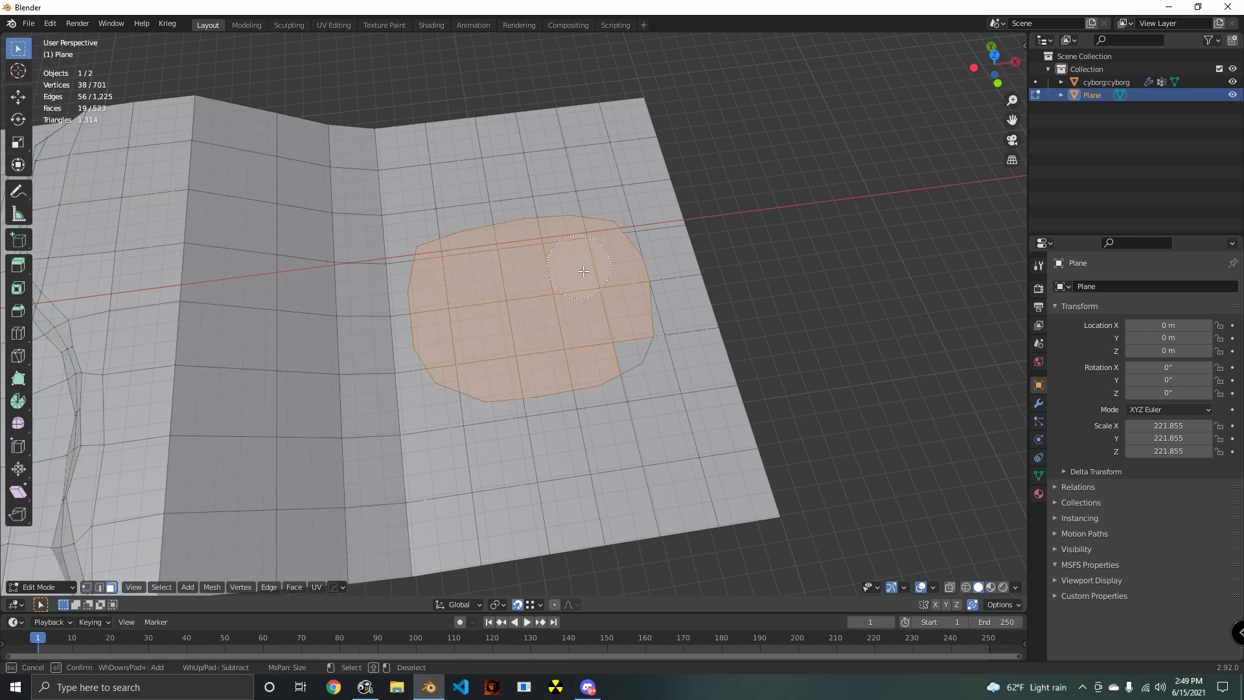
{"action": "left_click_drag", "start_coordinate": [591, 329], "coordinate": [666, 346]}
{"action": "key", "text": "Escape"}
{"action": "key", "text": "i"}
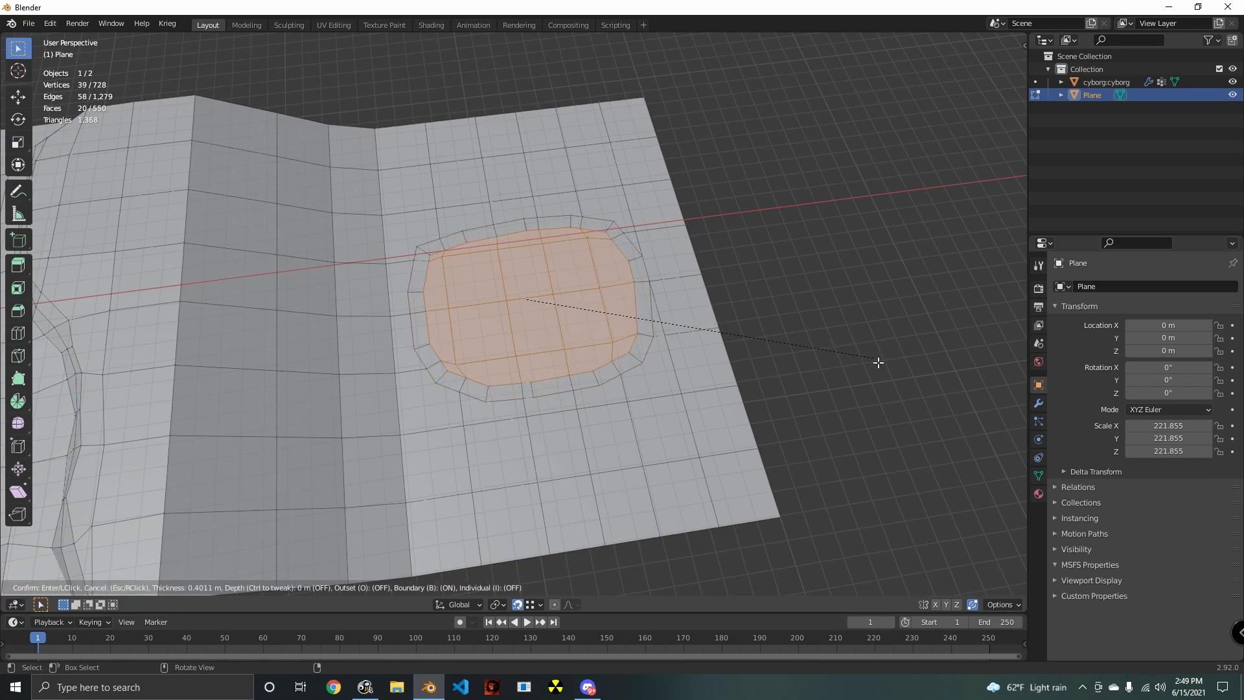
{"action": "left_click", "coordinate": [878, 363]}
- Lower the inset faces about 45 m along Z to form a basin, and clear the selection
{"action": "middle_click_drag", "start_coordinate": [822, 378], "coordinate": [474, 358]}
{"action": "key", "text": "g"}
{"action": "key", "text": "z"}
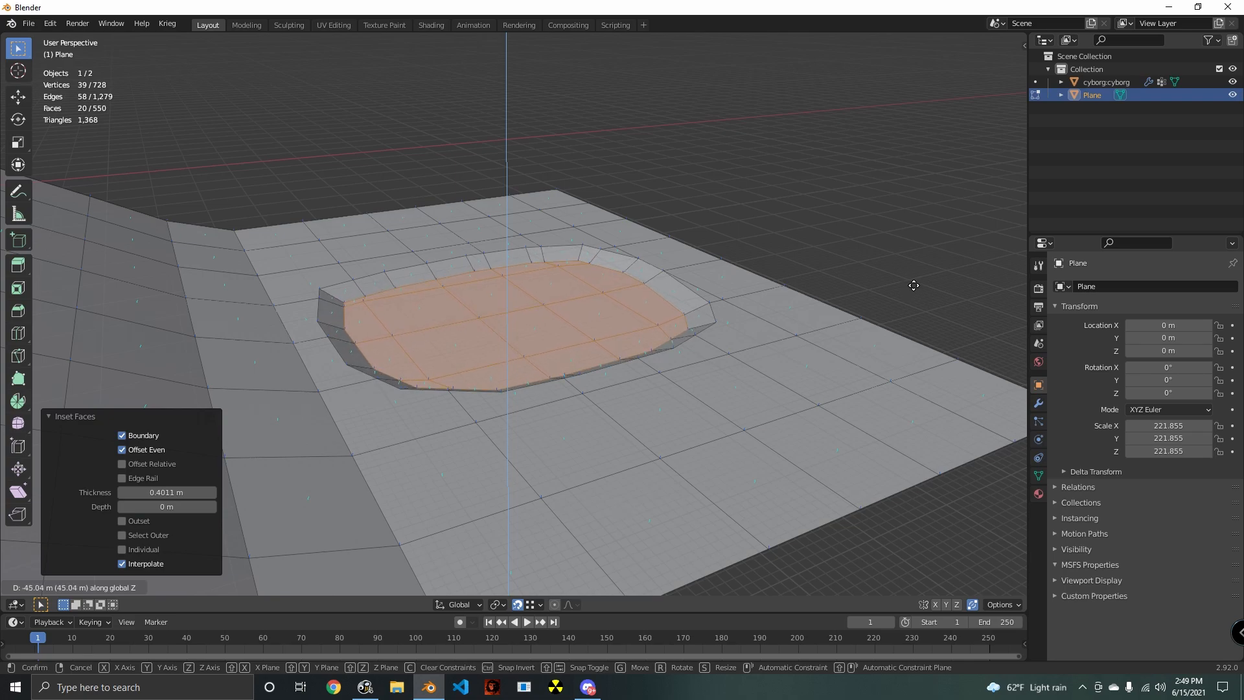
{"action": "left_click", "coordinate": [913, 285]}
{"action": "scroll", "coordinate": [758, 314], "scroll_direction": "down", "scroll_amount": 8}
{"action": "middle_click_drag", "start_coordinate": [758, 313], "coordinate": [652, 423]}
{"action": "scroll", "coordinate": [653, 423], "scroll_direction": "up", "scroll_amount": 4}
{"action": "middle_click_drag", "start_coordinate": [527, 432], "coordinate": [568, 438], "text": "shift"}
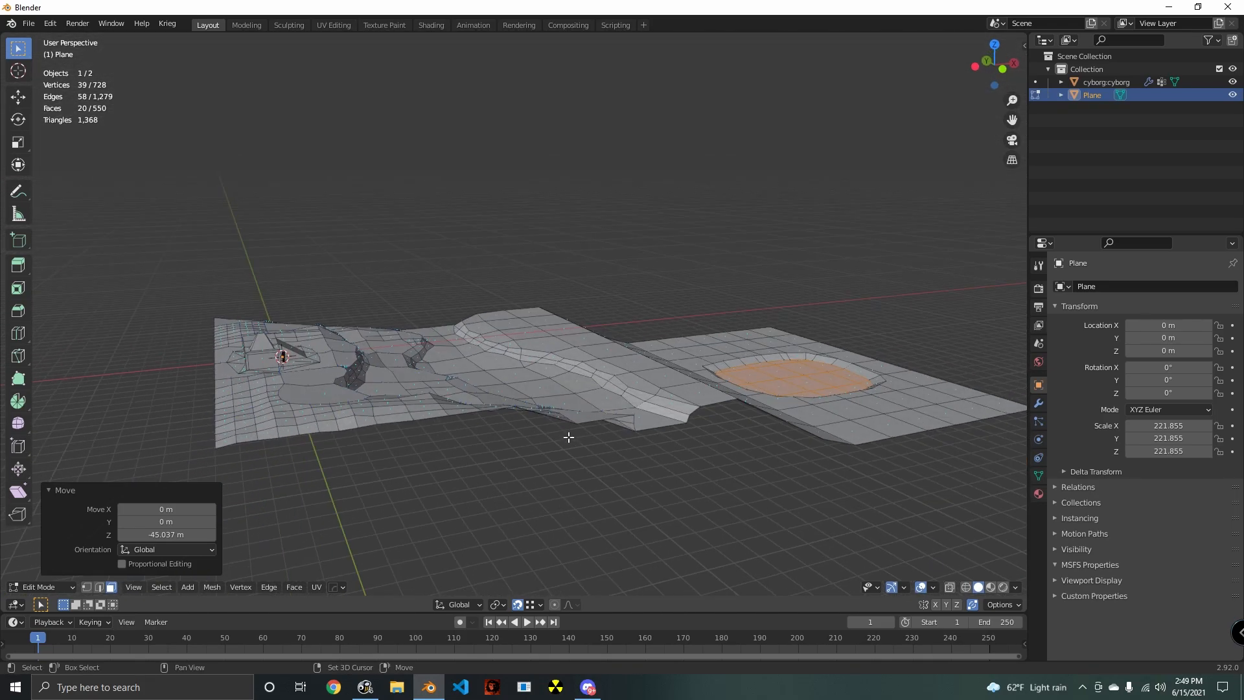
{"action": "middle_click_drag", "start_coordinate": [764, 450], "coordinate": [519, 449], "text": "shift"}
{"action": "middle_click_drag", "start_coordinate": [790, 428], "coordinate": [499, 448]}
{"action": "scroll", "coordinate": [561, 436], "scroll_direction": "up", "scroll_amount": 2}
{"action": "key", "text": "alt+a"}
- Switch to Sculpt Mode and soften the basin's rim and walls with the Smooth brush at strength 0.181
{"action": "middle_click_drag", "start_coordinate": [194, 548], "coordinate": [244, 586]}
{"action": "left_click", "coordinate": [23, 587]}
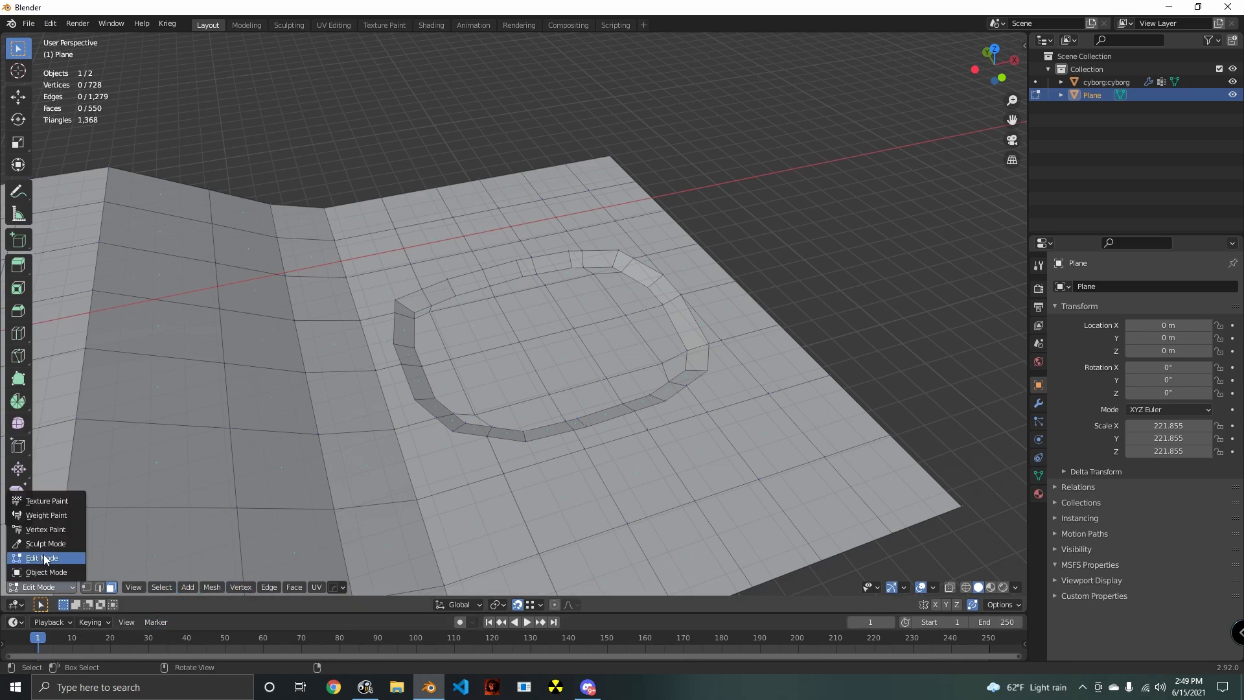
{"action": "left_click", "coordinate": [39, 538]}
{"action": "middle_click_drag", "start_coordinate": [388, 491], "coordinate": [422, 467]}
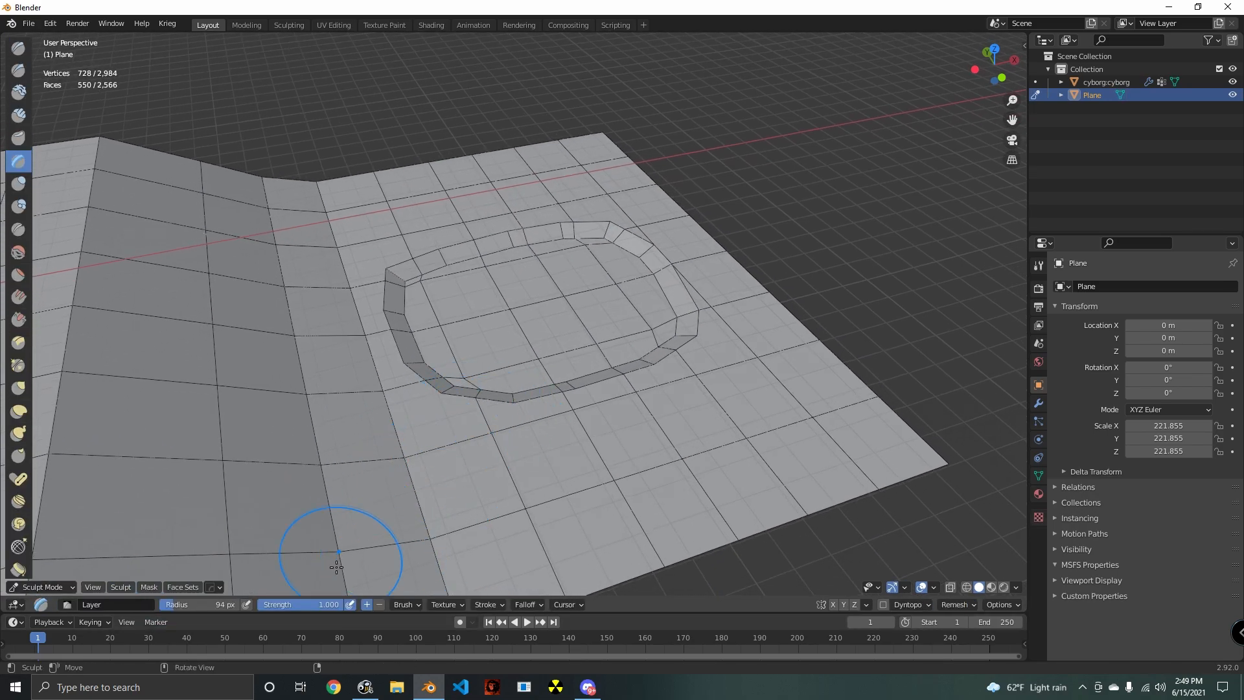
{"action": "left_click", "coordinate": [18, 253]}
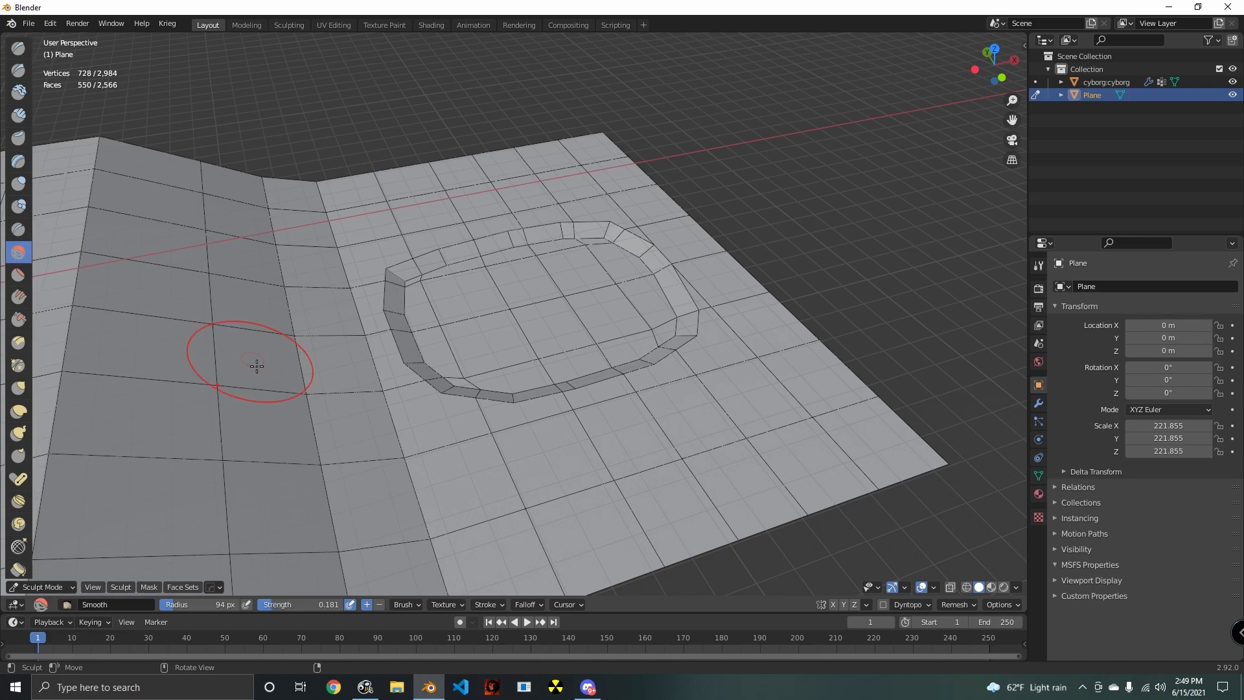
{"action": "mouse_move", "coordinate": [474, 398]}
{"action": "left_mouse_down"}
{"action": "mouse_move", "coordinate": [430, 422]}
{"action": "mouse_move", "coordinate": [408, 330]}
{"action": "mouse_move", "coordinate": [477, 244]}
{"action": "mouse_move", "coordinate": [521, 257]}
{"action": "left_mouse_up"}
{"action": "mouse_move", "coordinate": [611, 237]}
{"action": "left_mouse_down"}
{"action": "mouse_move", "coordinate": [633, 339]}
{"action": "mouse_move", "coordinate": [589, 298]}
{"action": "mouse_move", "coordinate": [616, 319]}
{"action": "left_mouse_up"}
{"action": "mouse_move", "coordinate": [616, 319]}
{"action": "middle_mouse_down"}
{"action": "mouse_move", "coordinate": [591, 288]}
{"action": "mouse_move", "coordinate": [219, 561]}
{"action": "middle_mouse_up"}
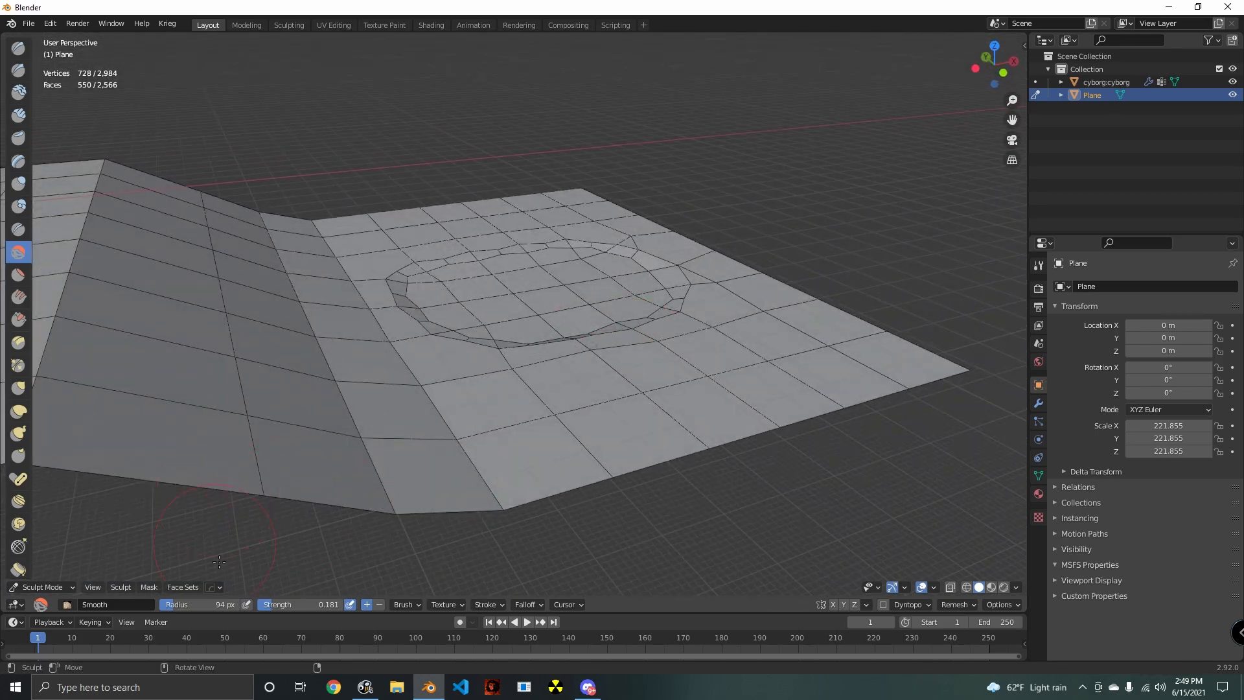
- Deepen the basin floor with the Draw brush at 94 px radius and strength 0.500
{"action": "left_click", "coordinate": [18, 50]}
{"action": "middle_click_drag", "start_coordinate": [527, 403], "coordinate": [539, 363]}
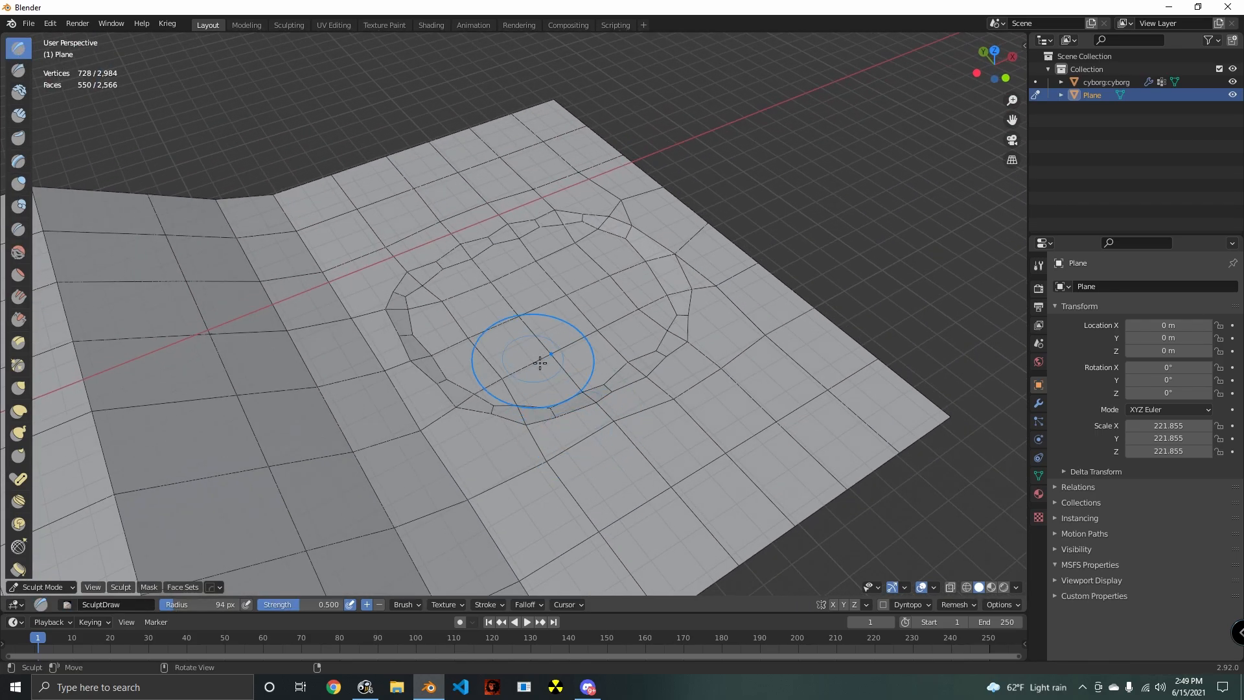
{"action": "mouse_move", "coordinate": [550, 353]}
{"action": "left_mouse_down"}
{"action": "mouse_move", "coordinate": [563, 361]}
{"action": "mouse_move", "coordinate": [486, 347]}
{"action": "mouse_move", "coordinate": [541, 281]}
{"action": "mouse_move", "coordinate": [633, 330]}
{"action": "mouse_move", "coordinate": [574, 263]}
{"action": "mouse_move", "coordinate": [687, 363]}
{"action": "left_mouse_up"}
{"action": "mouse_move", "coordinate": [687, 363]}
{"action": "middle_mouse_down"}
{"action": "mouse_move", "coordinate": [590, 397]}
{"action": "mouse_move", "coordinate": [600, 369]}
{"action": "middle_mouse_up"}
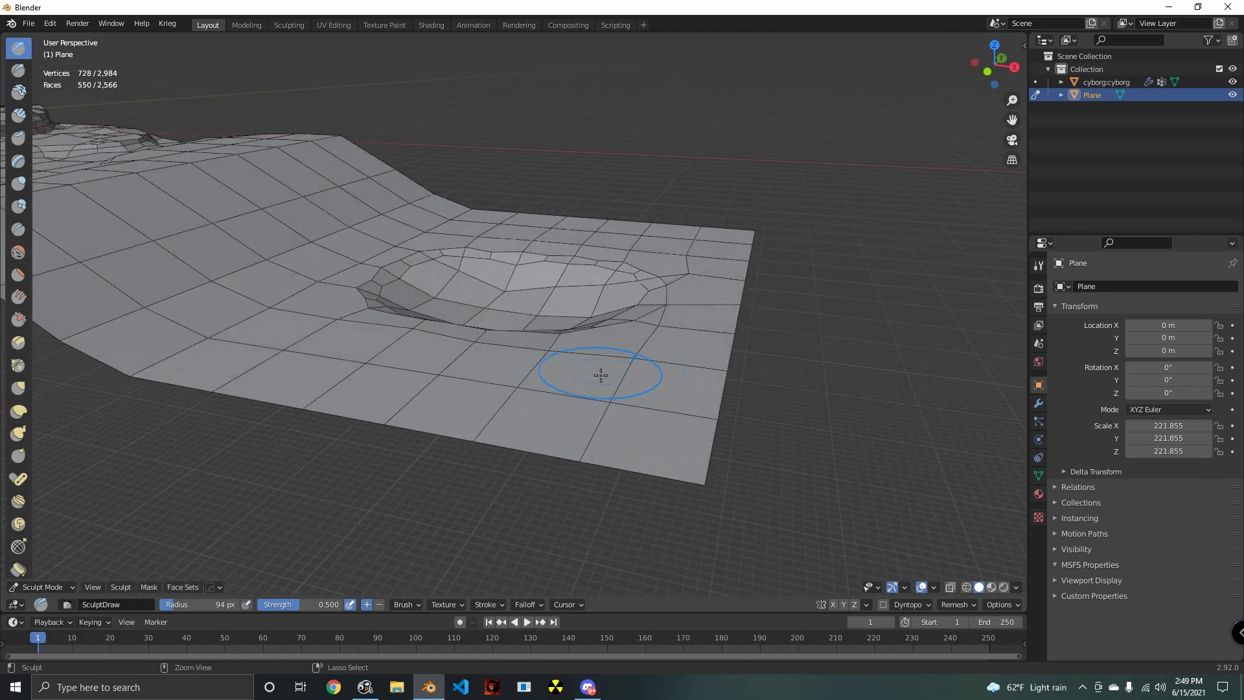
- Raise the ground around the basin's rim with Draw brush strokes
{"action": "left_click_drag", "start_coordinate": [600, 369], "coordinate": [391, 312]}
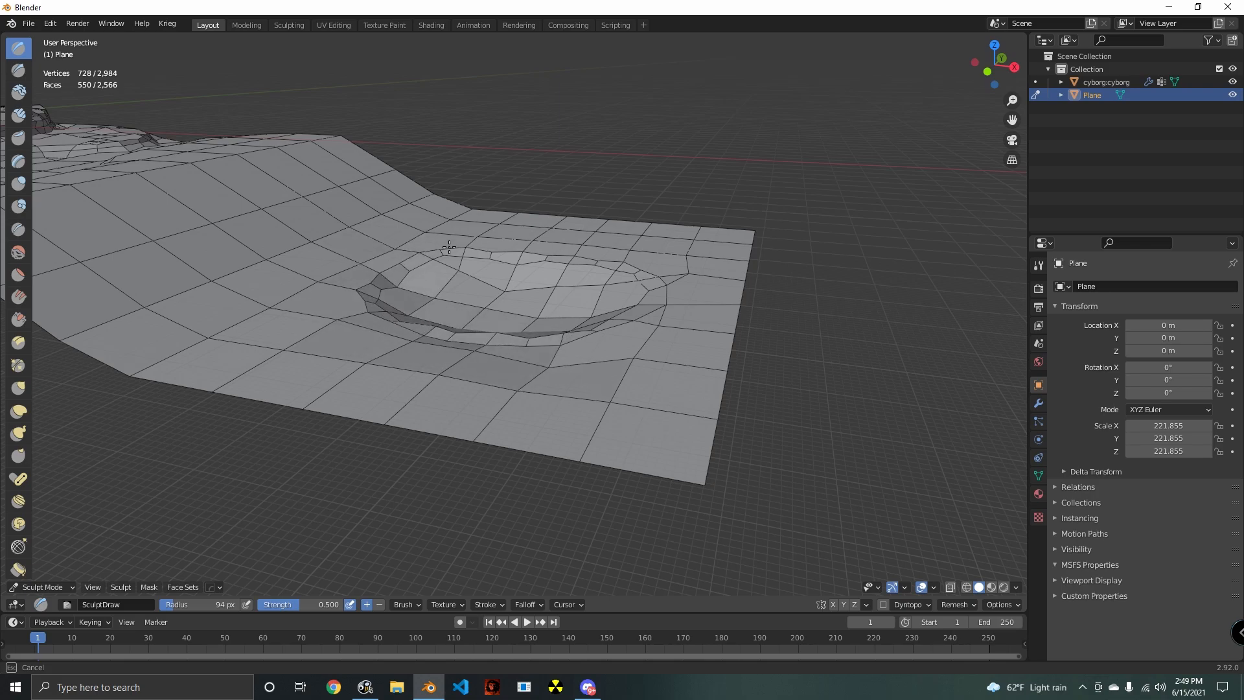
{"action": "mouse_move", "coordinate": [449, 247]}
{"action": "left_mouse_down"}
{"action": "mouse_move", "coordinate": [680, 305]}
{"action": "mouse_move", "coordinate": [513, 350]}
{"action": "left_mouse_up"}
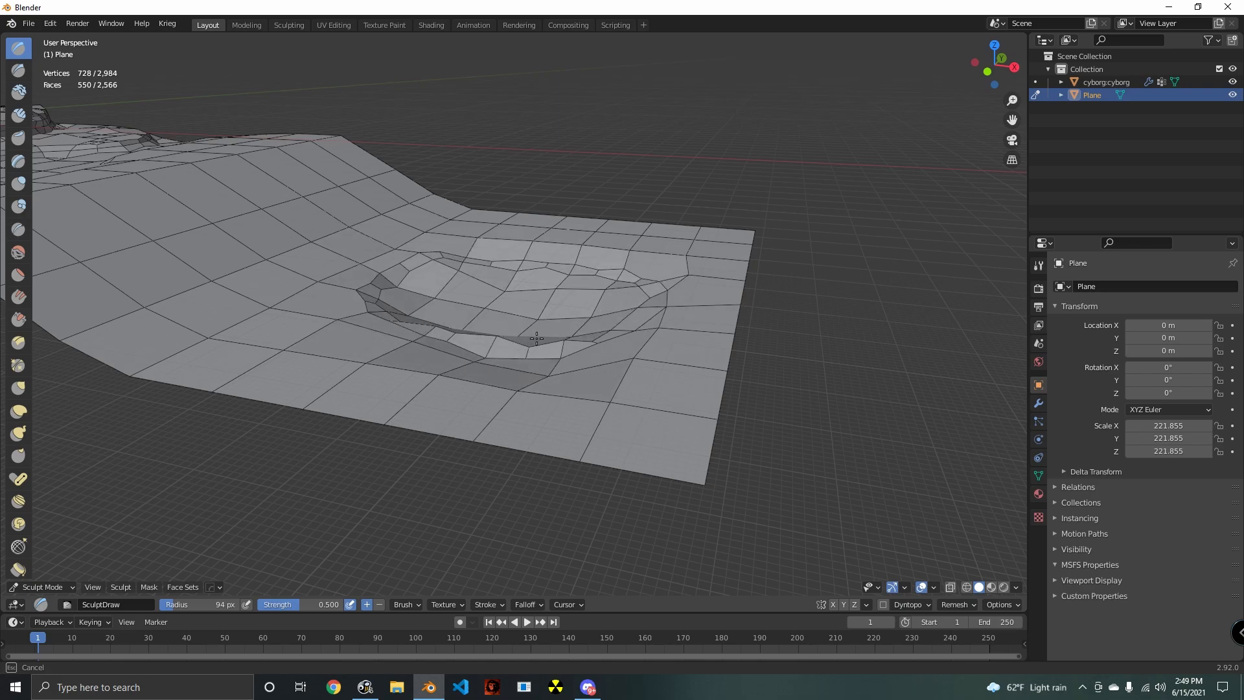
{"action": "middle_click_drag", "start_coordinate": [536, 337], "coordinate": [495, 410]}
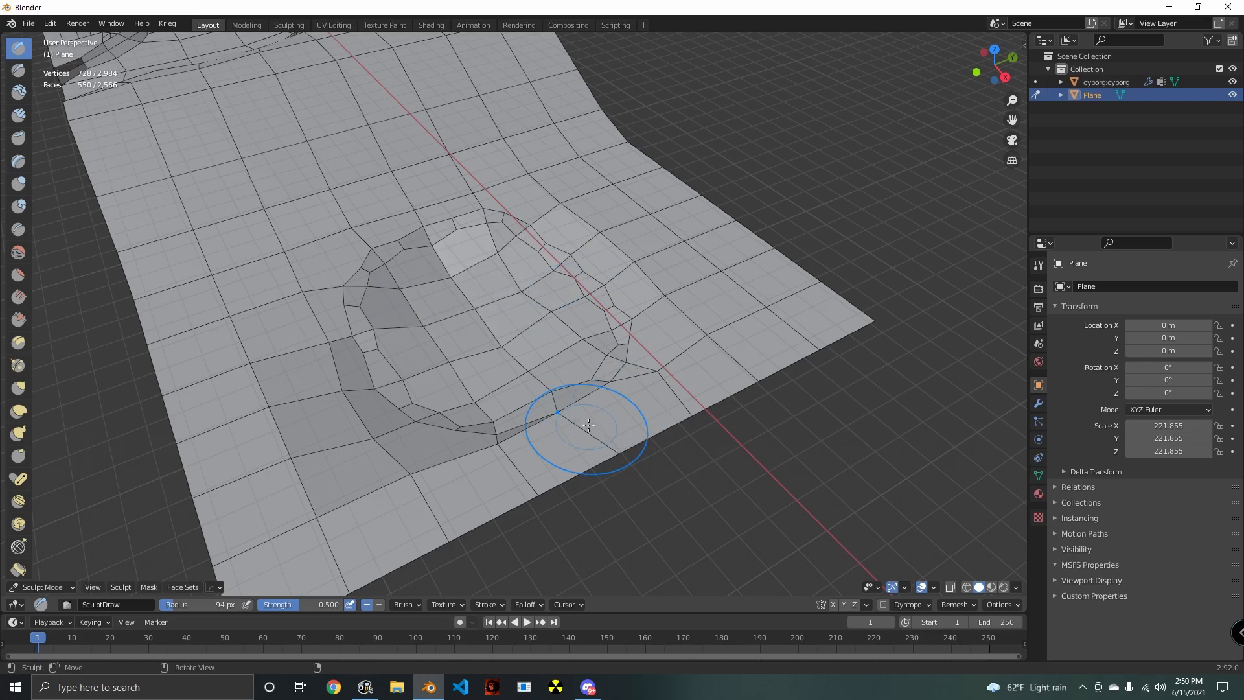
{"action": "mouse_move", "coordinate": [589, 425]}
{"action": "middle_mouse_down"}
{"action": "mouse_move", "coordinate": [674, 337]}
{"action": "mouse_move", "coordinate": [733, 379]}
{"action": "middle_mouse_up"}
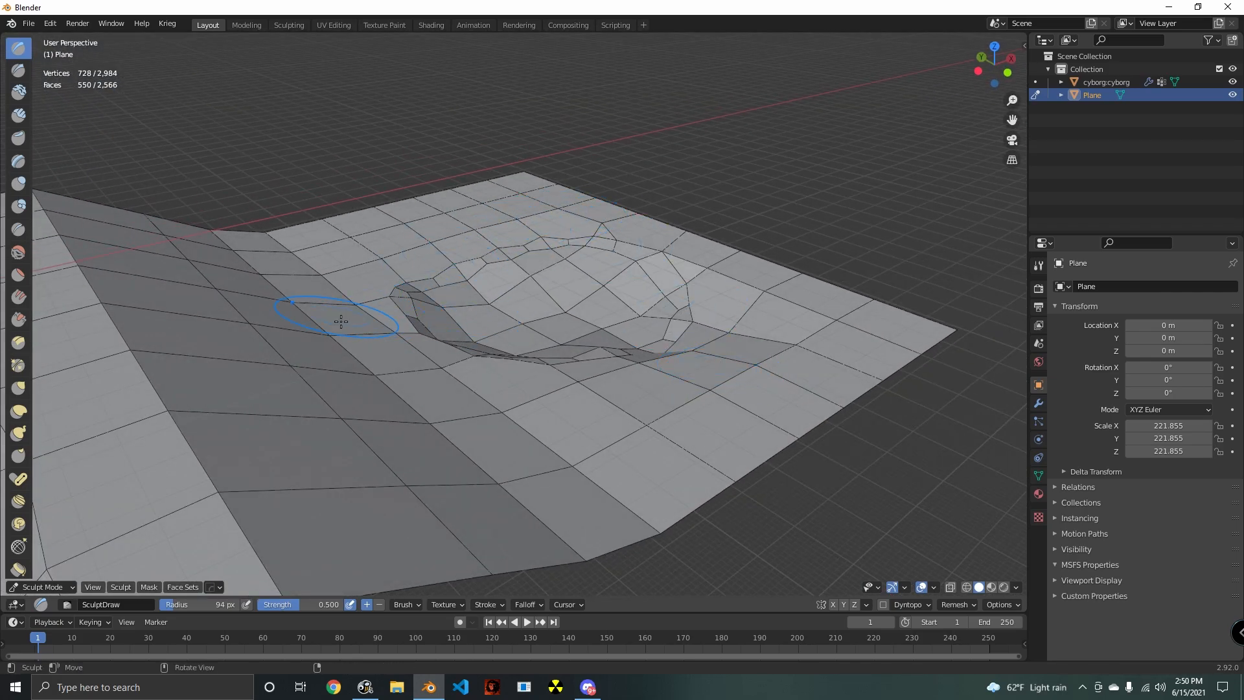
- Sculpt irregular bumps and hollows into the slope and ridge above the basin with the Draw brush
{"action": "mouse_move", "coordinate": [341, 321]}
{"action": "middle_mouse_down"}
{"action": "mouse_move", "coordinate": [477, 338]}
{"action": "mouse_move", "coordinate": [333, 263]}
{"action": "middle_mouse_up"}
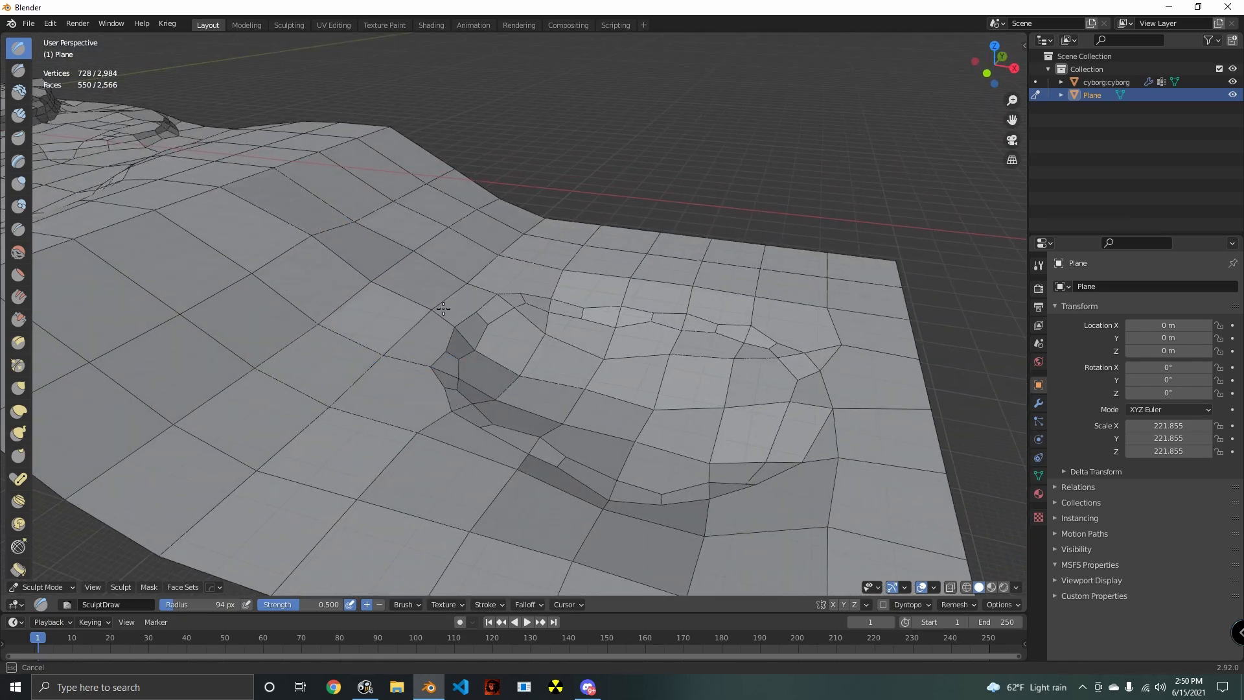
{"action": "middle_click_drag", "start_coordinate": [443, 308], "coordinate": [428, 324]}
{"action": "middle_click_drag", "start_coordinate": [188, 350], "coordinate": [520, 476]}
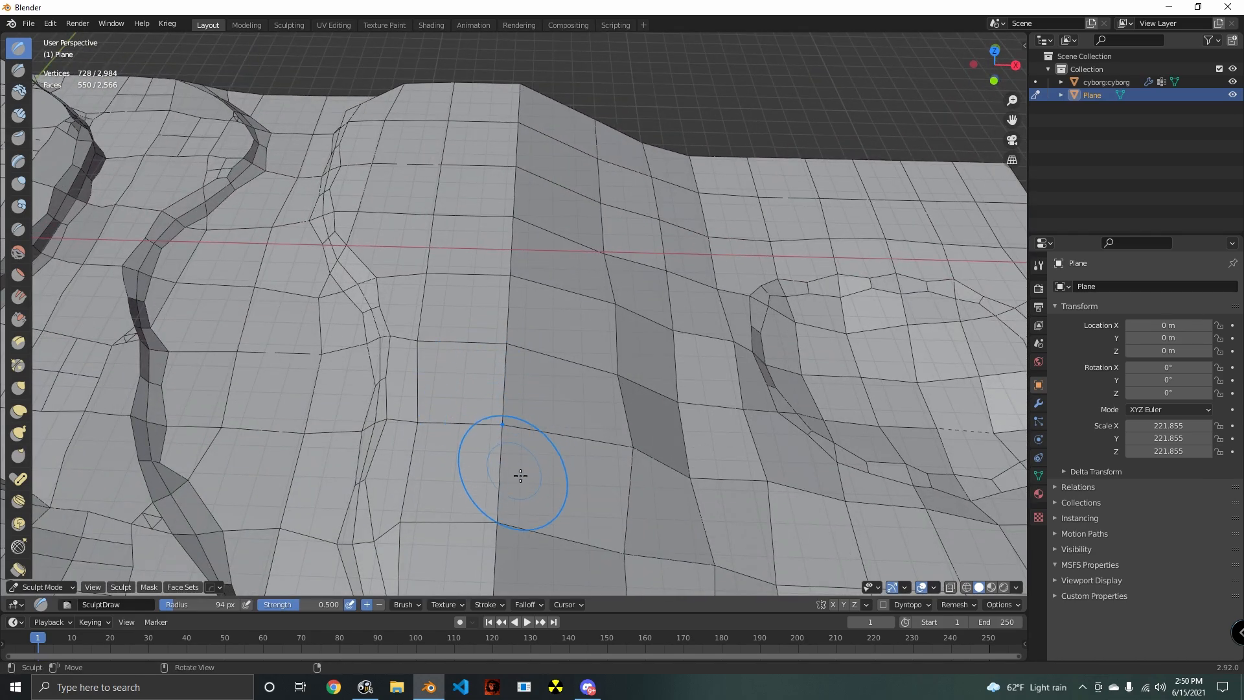
{"action": "left_click_drag", "start_coordinate": [520, 463], "coordinate": [508, 273], "text": "ctrl"}
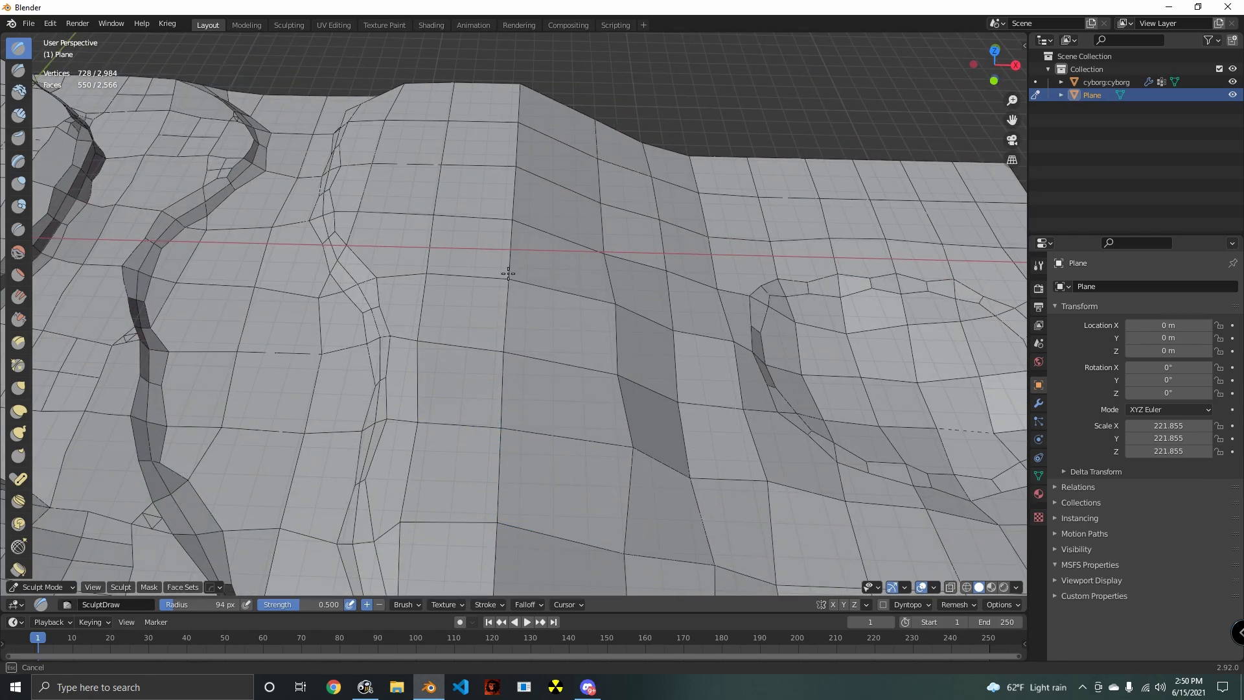
{"action": "mouse_move", "coordinate": [519, 144]}
{"action": "middle_mouse_down"}
{"action": "mouse_move", "coordinate": [492, 246]}
{"action": "mouse_move", "coordinate": [547, 342]}
{"action": "middle_mouse_up"}
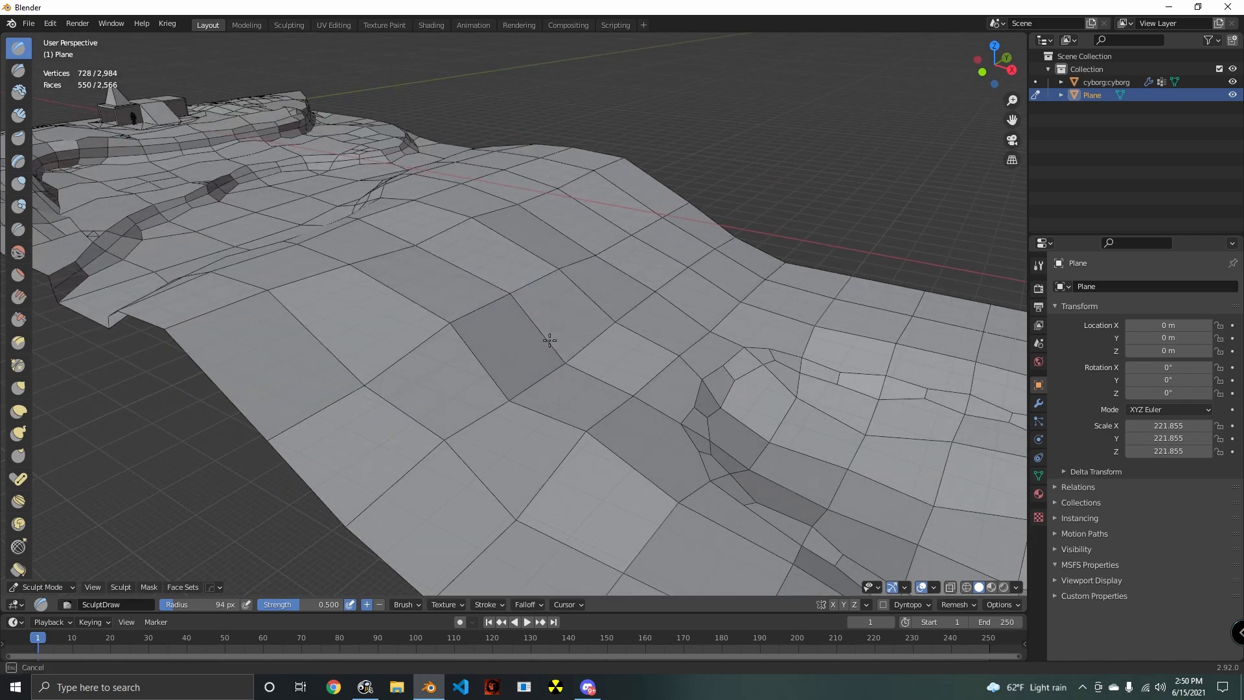
{"action": "mouse_move", "coordinate": [498, 180]}
{"action": "middle_mouse_down"}
{"action": "mouse_move", "coordinate": [535, 189]}
{"action": "mouse_move", "coordinate": [569, 297]}
{"action": "middle_mouse_up"}
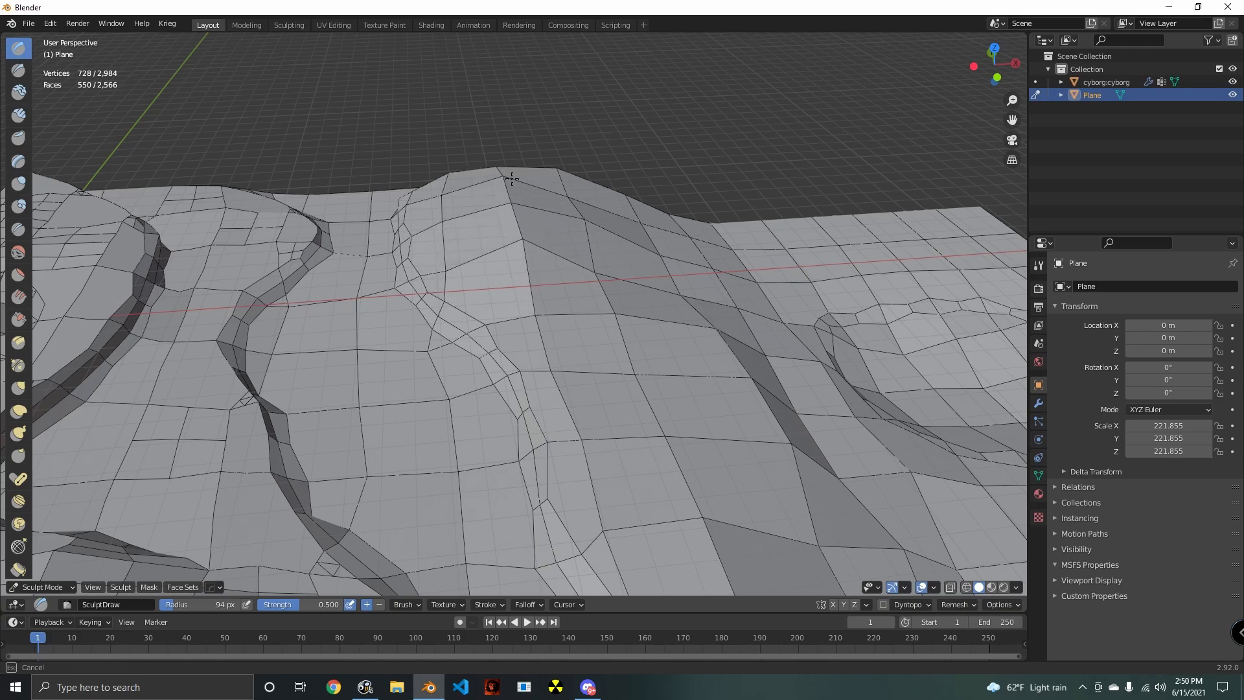
{"action": "mouse_move", "coordinate": [512, 179]}
{"action": "middle_mouse_down"}
{"action": "mouse_move", "coordinate": [558, 239]}
{"action": "mouse_move", "coordinate": [680, 305]}
{"action": "mouse_move", "coordinate": [508, 259]}
{"action": "mouse_move", "coordinate": [453, 289]}
{"action": "mouse_move", "coordinate": [623, 327]}
{"action": "middle_mouse_up"}
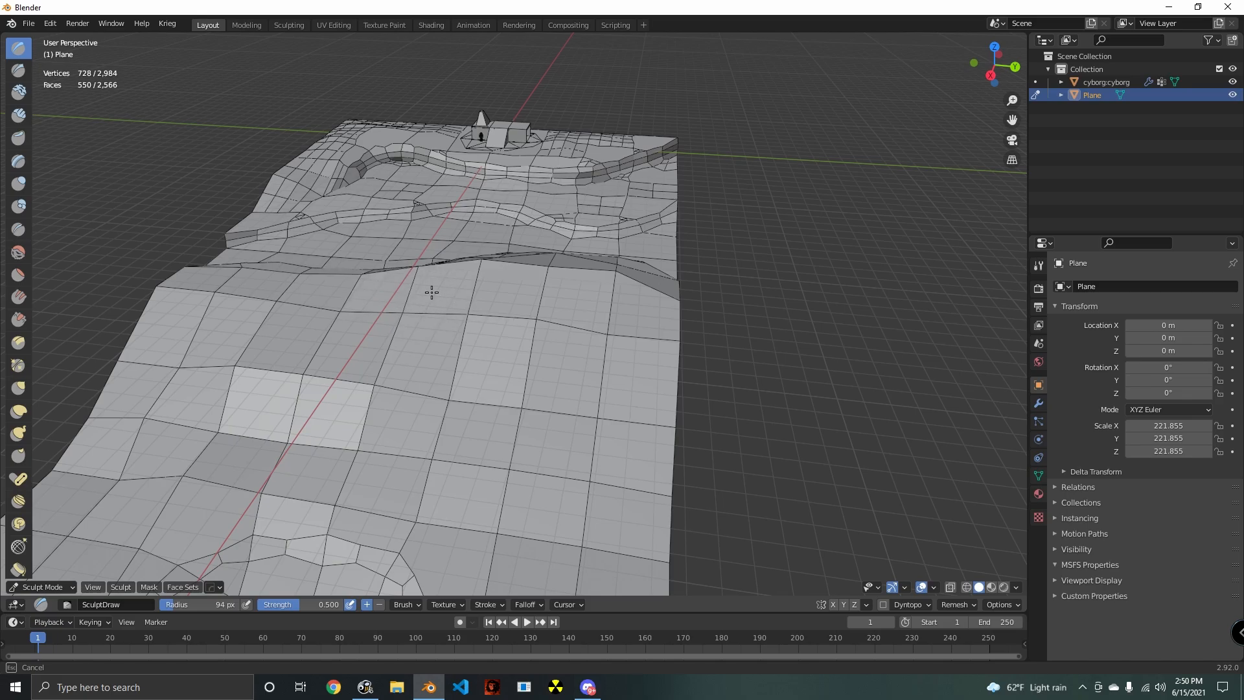
{"action": "mouse_move", "coordinate": [432, 292]}
{"action": "middle_mouse_down"}
{"action": "mouse_move", "coordinate": [585, 348]}
{"action": "mouse_move", "coordinate": [592, 383]}
{"action": "mouse_move", "coordinate": [492, 388]}
{"action": "middle_mouse_up"}
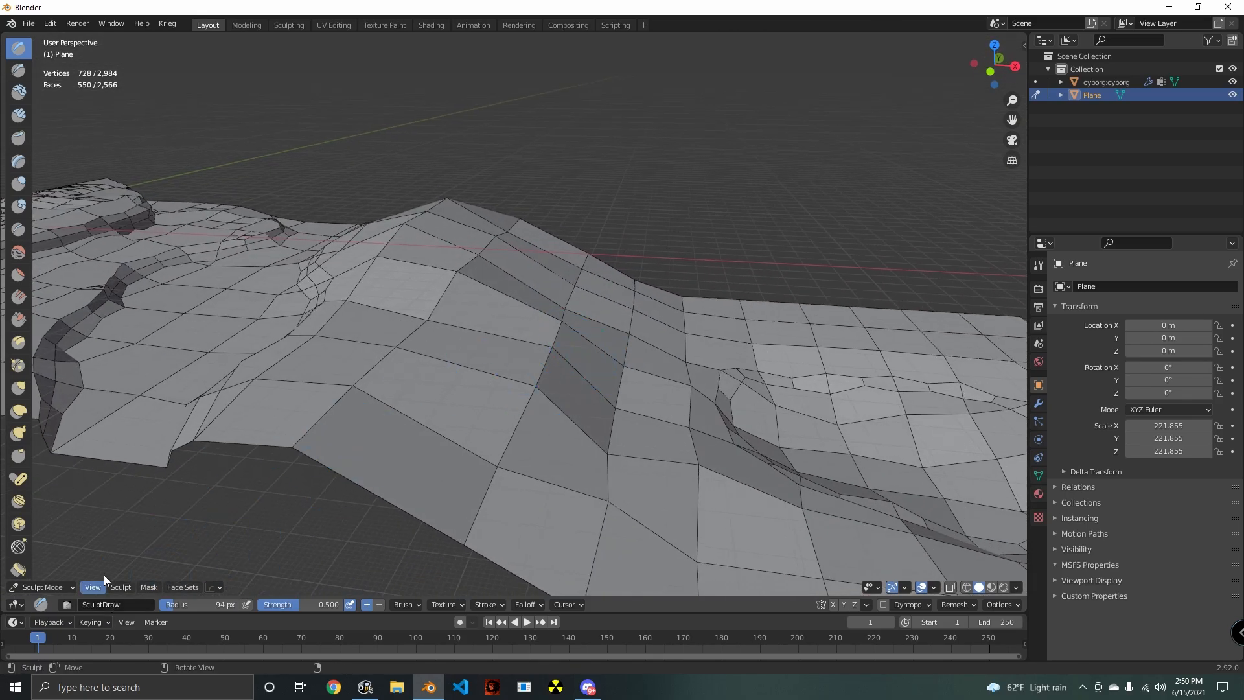
- Even out the sculpted ridge and slope with the Smooth brush at strength 0.181
{"action": "left_click", "coordinate": [20, 260]}
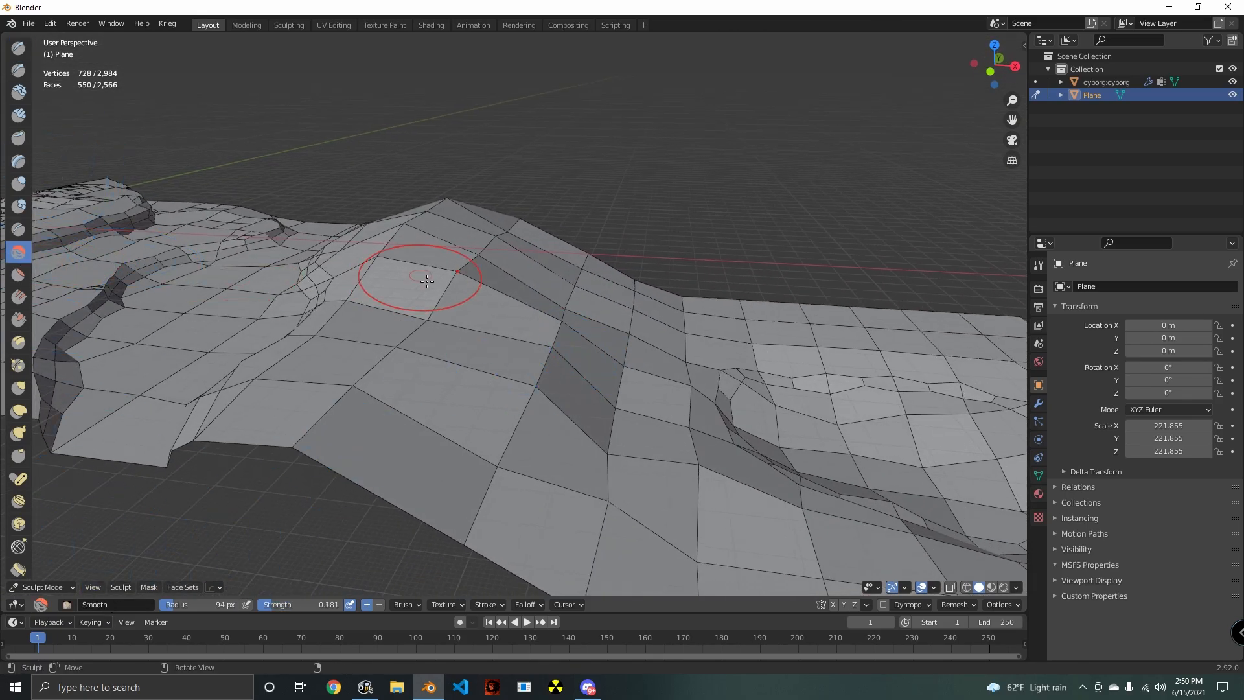
{"action": "middle_click_drag", "start_coordinate": [428, 278], "coordinate": [491, 328]}
{"action": "mouse_move", "coordinate": [489, 329]}
{"action": "left_mouse_down"}
{"action": "mouse_move", "coordinate": [447, 298]}
{"action": "mouse_move", "coordinate": [411, 226]}
{"action": "left_mouse_up"}
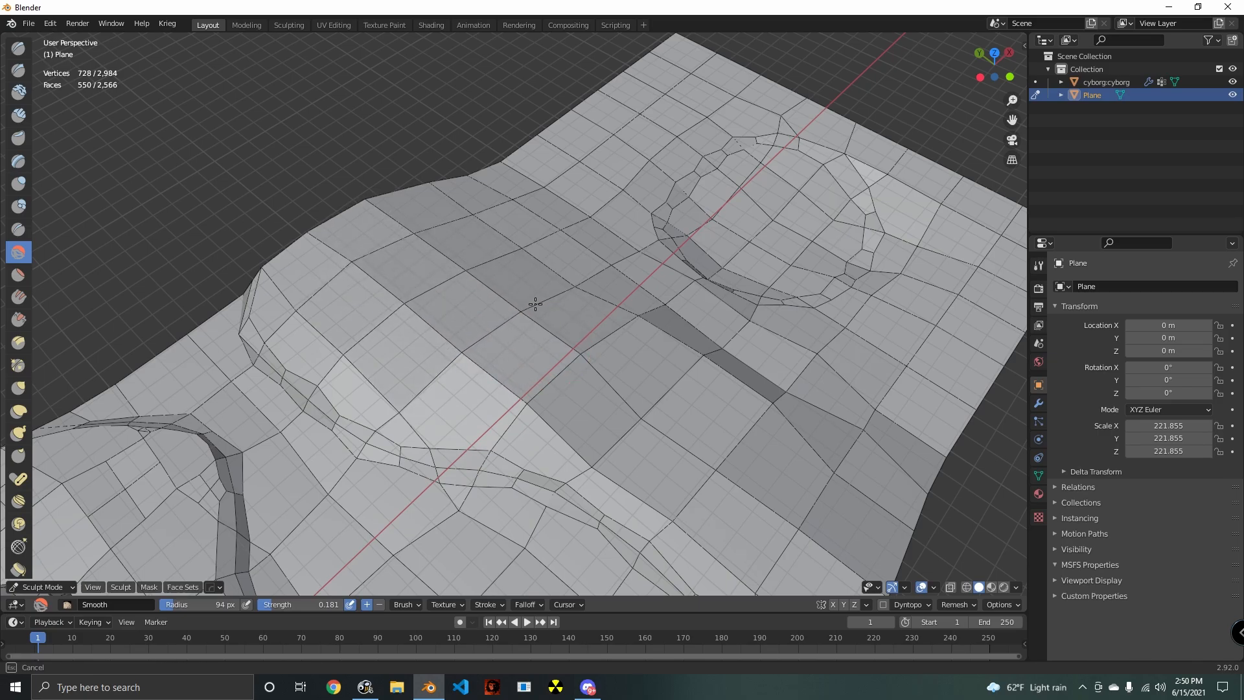
{"action": "mouse_move", "coordinate": [535, 304]}
{"action": "left_mouse_down"}
{"action": "mouse_move", "coordinate": [612, 364]}
{"action": "mouse_move", "coordinate": [635, 353]}
{"action": "mouse_move", "coordinate": [838, 375]}
{"action": "mouse_move", "coordinate": [810, 376]}
{"action": "left_mouse_up"}
{"action": "middle_click_drag", "start_coordinate": [774, 387], "coordinate": [486, 291]}
{"action": "mouse_move", "coordinate": [486, 291]}
{"action": "left_mouse_down"}
{"action": "mouse_move", "coordinate": [441, 343]}
{"action": "mouse_move", "coordinate": [697, 417]}
{"action": "mouse_move", "coordinate": [783, 308]}
{"action": "left_mouse_up"}
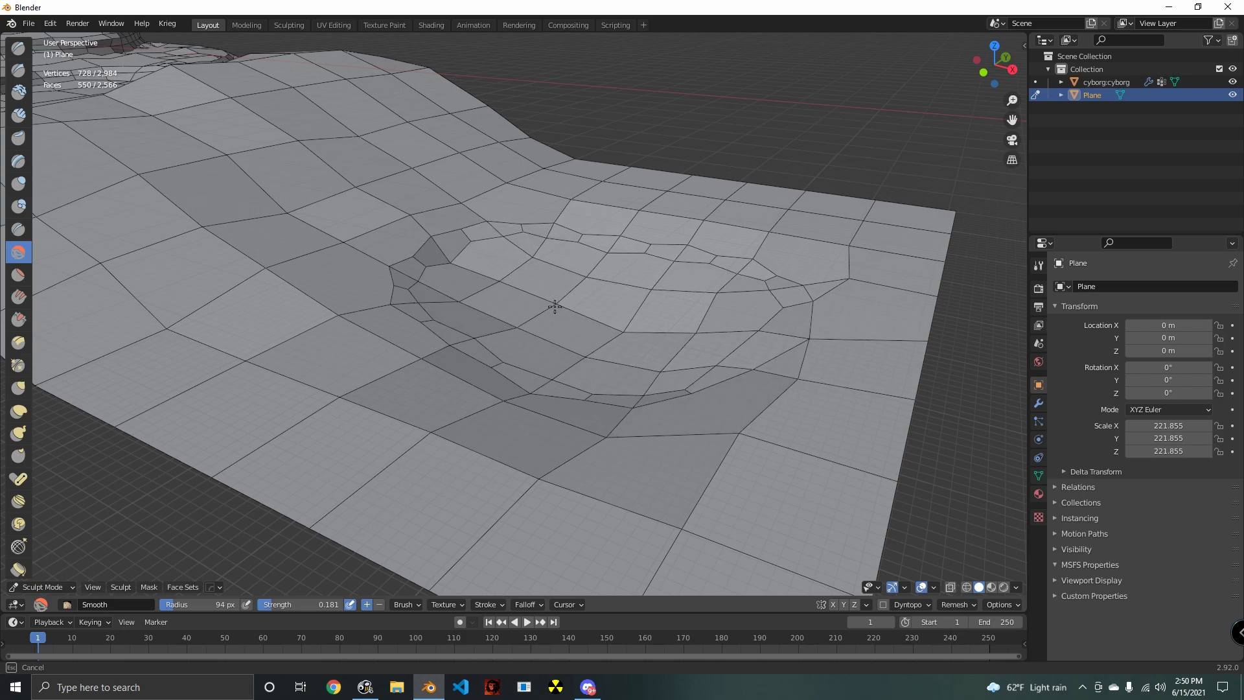
- Smooth the basin's floor, rim and surrounding ground with the Smooth brush, and return to Edit Mode
{"action": "left_click_drag", "start_coordinate": [555, 307], "coordinate": [571, 297]}
{"action": "left_click_drag", "start_coordinate": [648, 321], "coordinate": [594, 374]}
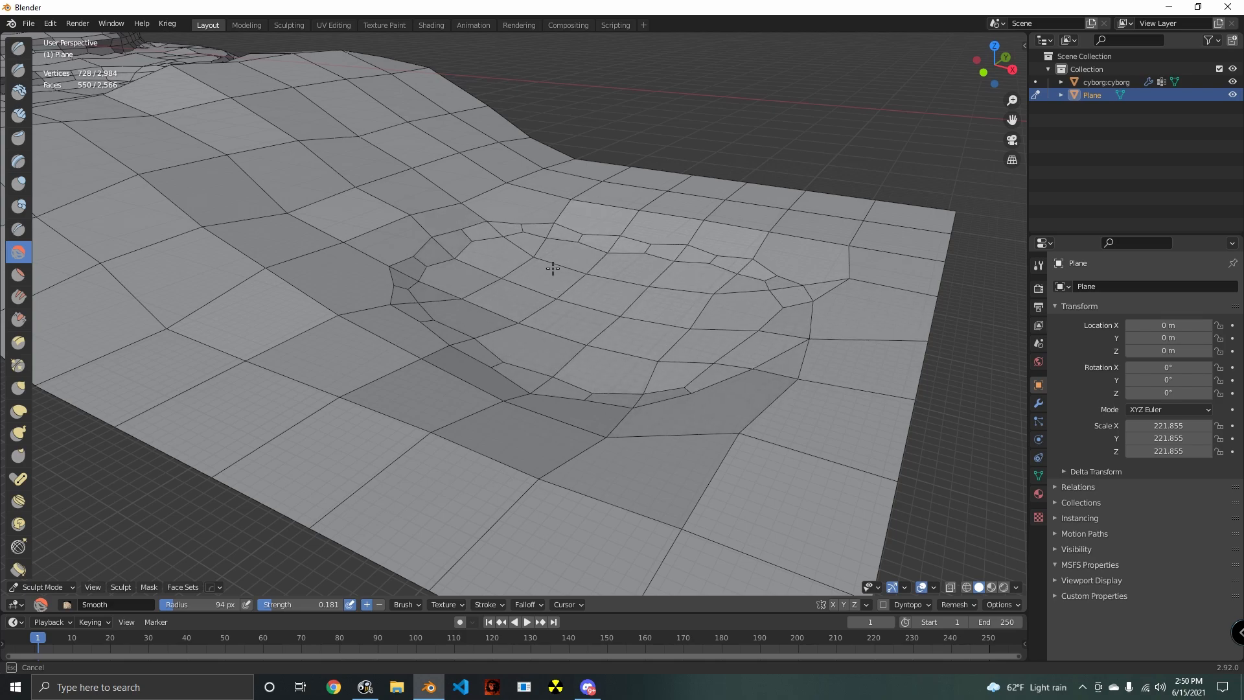
{"action": "left_click_drag", "start_coordinate": [736, 355], "coordinate": [529, 396]}
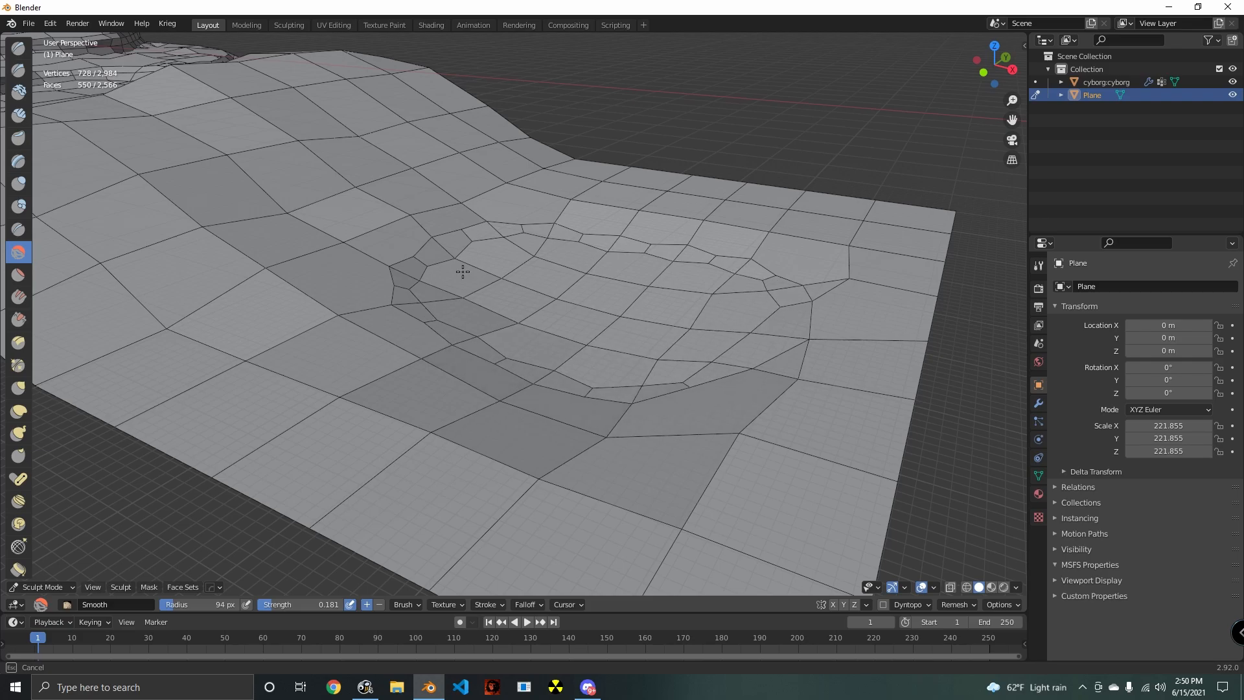
{"action": "middle_click_drag", "start_coordinate": [572, 238], "coordinate": [459, 412]}
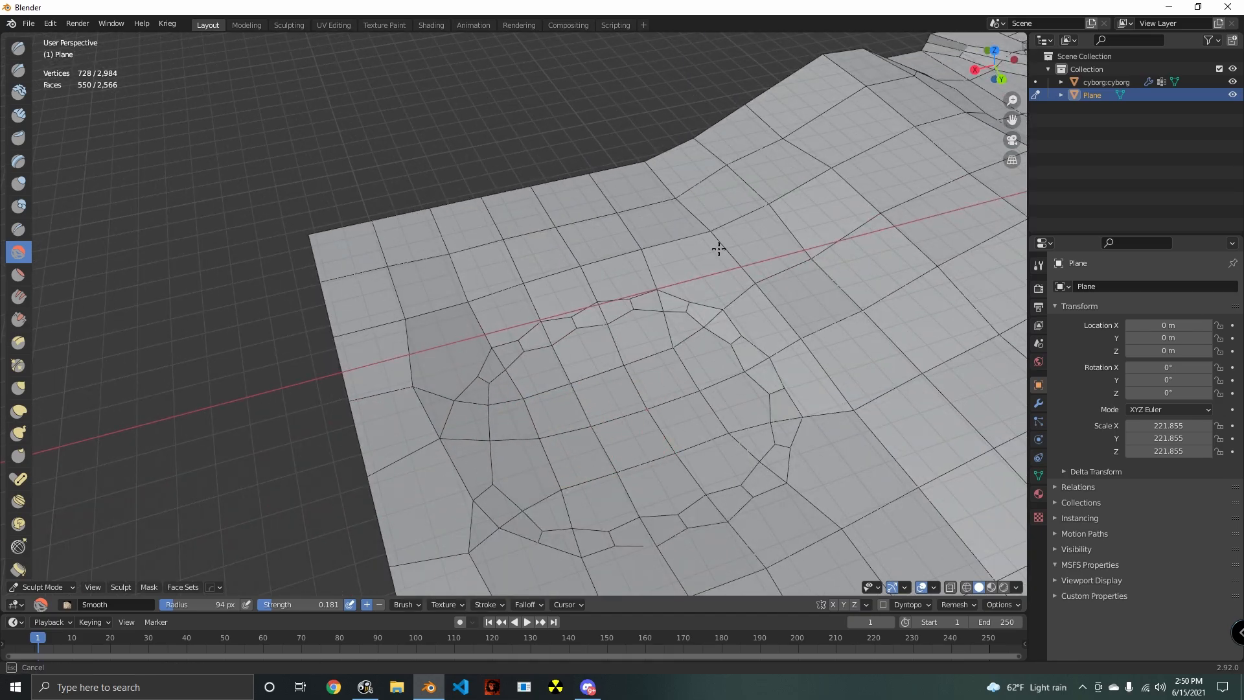
{"action": "middle_click_drag", "start_coordinate": [694, 300], "coordinate": [602, 342]}
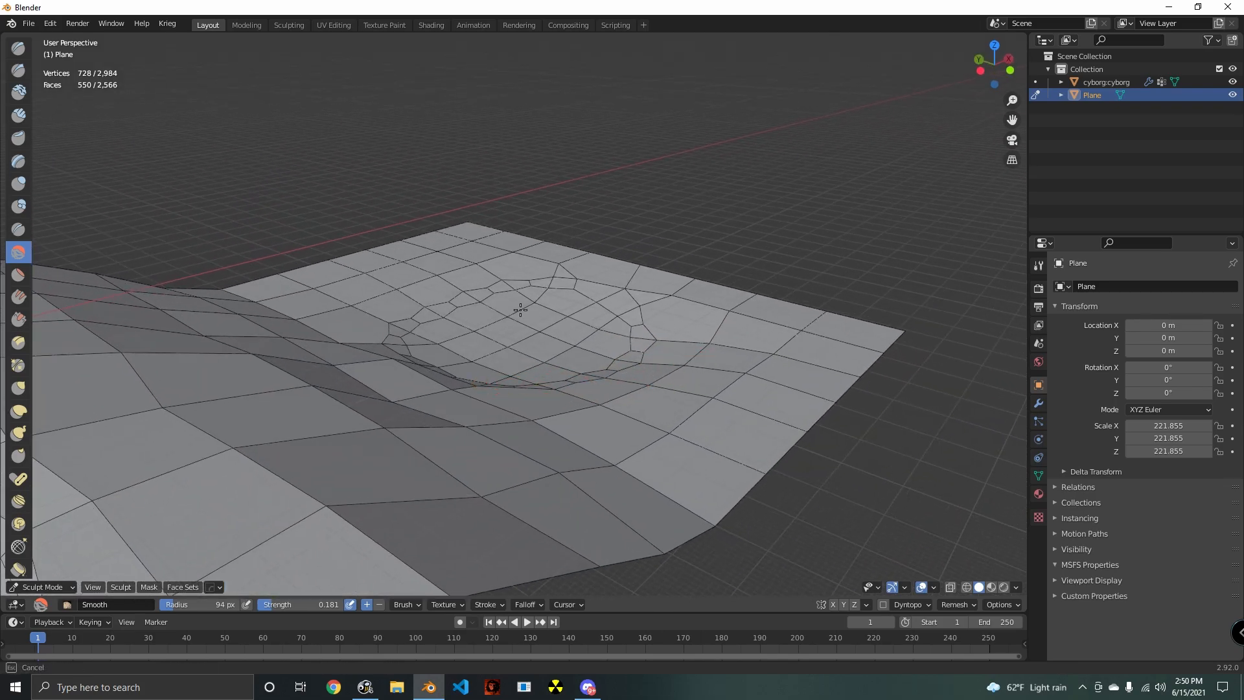
{"action": "mouse_move", "coordinate": [684, 349]}
{"action": "middle_mouse_down"}
{"action": "mouse_move", "coordinate": [608, 358]}
{"action": "mouse_move", "coordinate": [544, 339]}
{"action": "mouse_move", "coordinate": [515, 356]}
{"action": "mouse_move", "coordinate": [484, 408]}
{"action": "mouse_move", "coordinate": [611, 450]}
{"action": "mouse_move", "coordinate": [478, 430]}
{"action": "mouse_move", "coordinate": [498, 431]}
{"action": "middle_mouse_up"}
{"action": "key", "text": "Tab"}
- Examine the whole terrain from the building to the low ground, and the basin's mesh up close
{"action": "scroll", "coordinate": [544, 339], "scroll_direction": "down", "scroll_amount": 4}
{"action": "scroll", "coordinate": [484, 409], "scroll_direction": "up", "scroll_amount": 3}
{"action": "scroll", "coordinate": [646, 458], "scroll_direction": "up", "scroll_amount": 3}
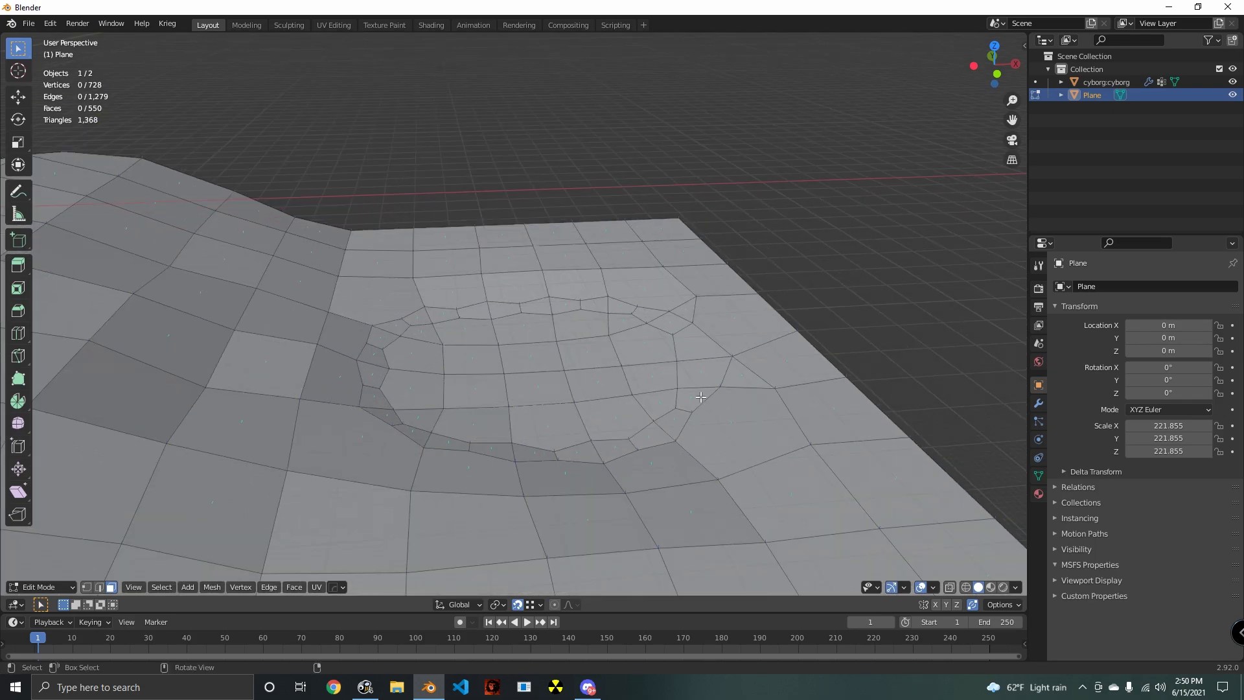
{"action": "scroll", "coordinate": [435, 381], "scroll_direction": "down", "scroll_amount": 5}
{"action": "middle_click_drag", "start_coordinate": [434, 381], "coordinate": [650, 387]}
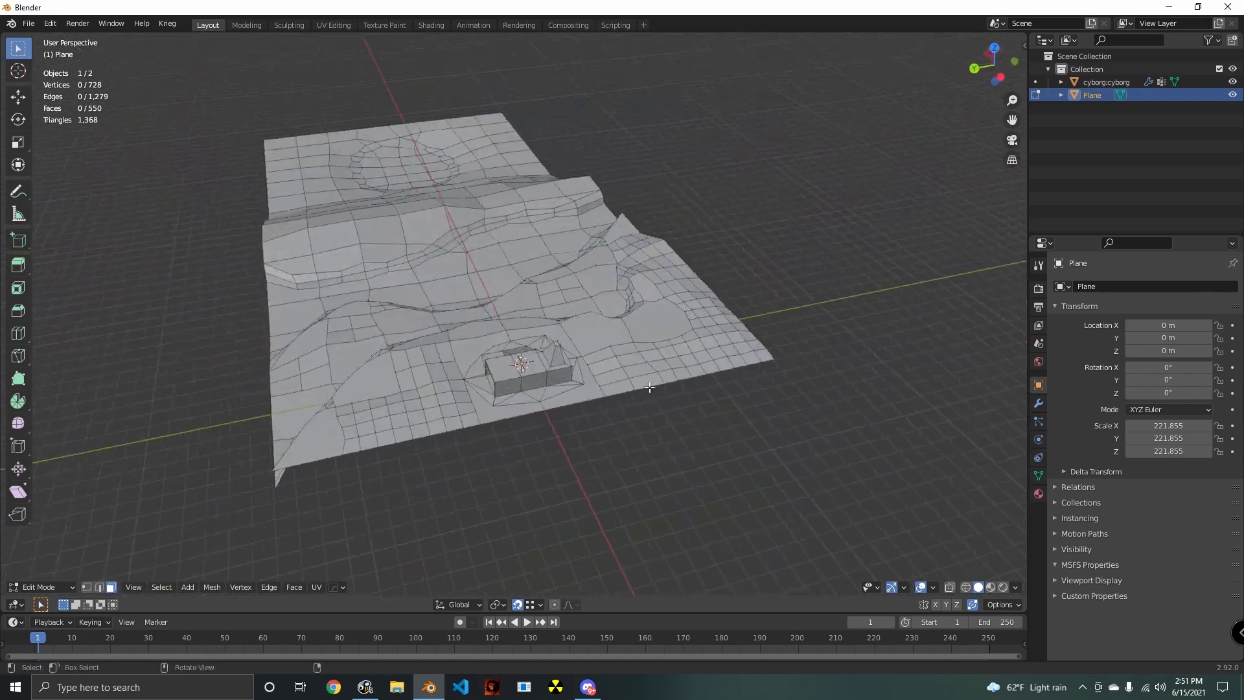
{"action": "middle_click_drag", "start_coordinate": [738, 390], "coordinate": [646, 361]}
{"action": "middle_click_drag", "start_coordinate": [720, 374], "coordinate": [135, 562]}
{"action": "scroll", "coordinate": [557, 415], "scroll_direction": "down", "scroll_amount": 3}
{"action": "scroll", "coordinate": [512, 326], "scroll_direction": "up", "scroll_amount": 3}
{"action": "scroll", "coordinate": [562, 358], "scroll_direction": "up", "scroll_amount": 2}
{"action": "scroll", "coordinate": [508, 353], "scroll_direction": "down", "scroll_amount": 4}
{"action": "scroll", "coordinate": [475, 359], "scroll_direction": "up", "scroll_amount": 4}
{"action": "scroll", "coordinate": [418, 387], "scroll_direction": "down", "scroll_amount": 2}
{"action": "scroll", "coordinate": [447, 376], "scroll_direction": "up", "scroll_amount": 2}
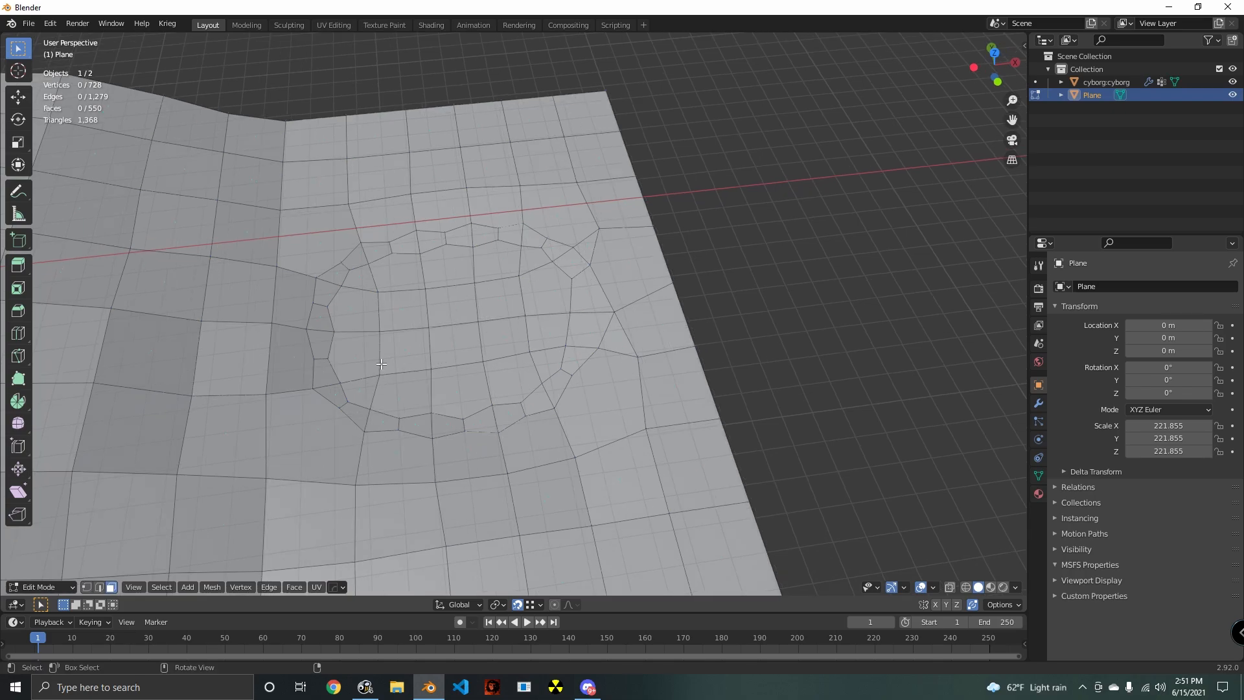
- Place the 3D cursor on the vertex in the middle of the basin's floor and return to face selection
{"action": "left_click", "coordinate": [431, 330]}
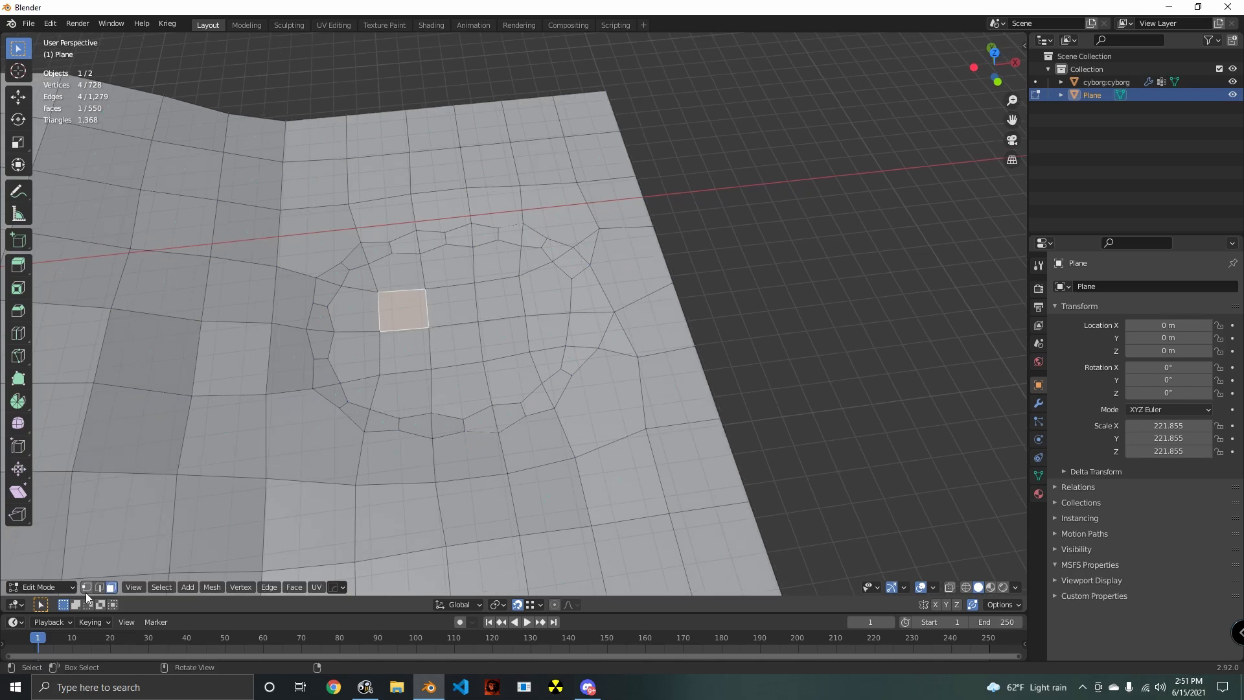
{"action": "key", "text": "shift+s"}
{"action": "left_click", "coordinate": [471, 396]}
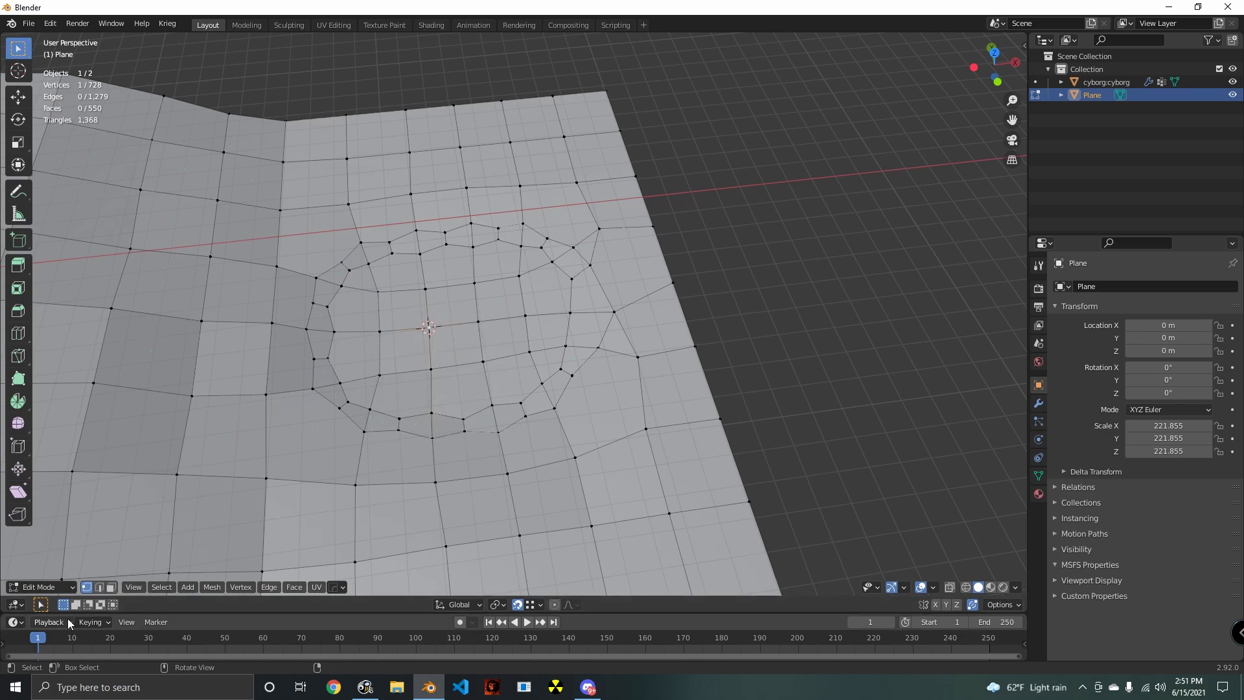
{"action": "left_click", "coordinate": [110, 587]}
{"action": "middle_click_drag", "start_coordinate": [524, 383], "coordinate": [529, 370]}
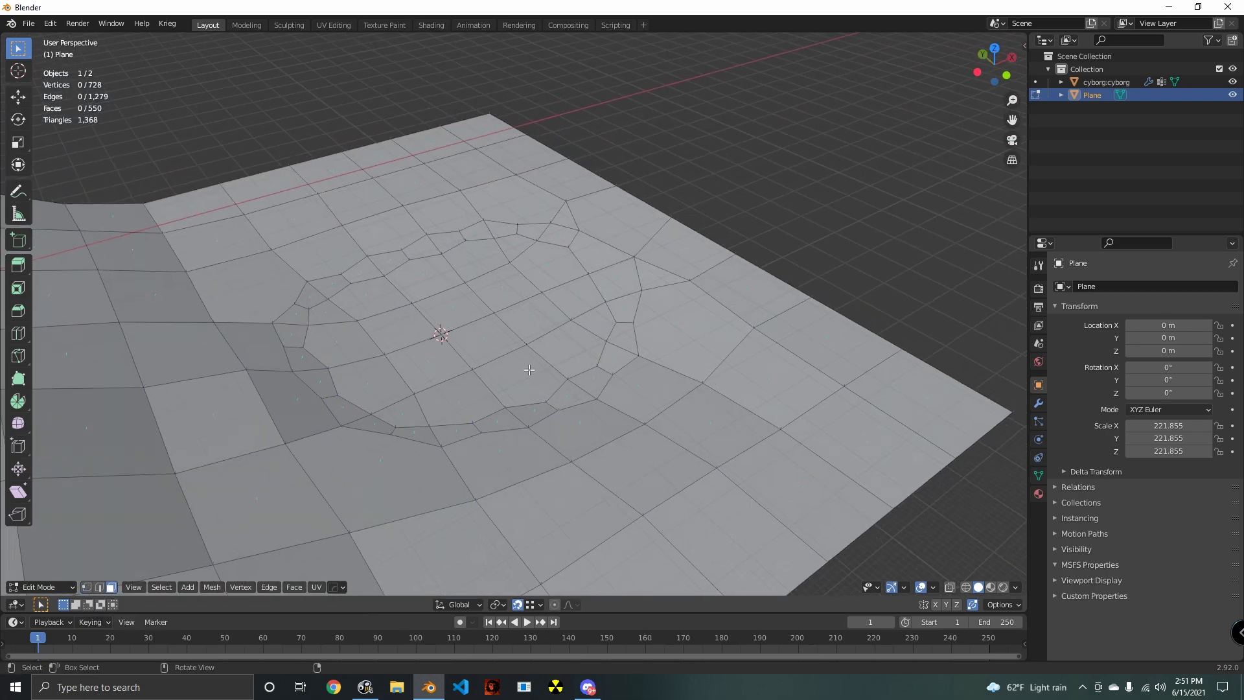
- Add a plane at the 3D cursor in the basin and enlarge it by about 8.7 times and again by about 17.3 times
{"action": "key", "text": "shift+a"}
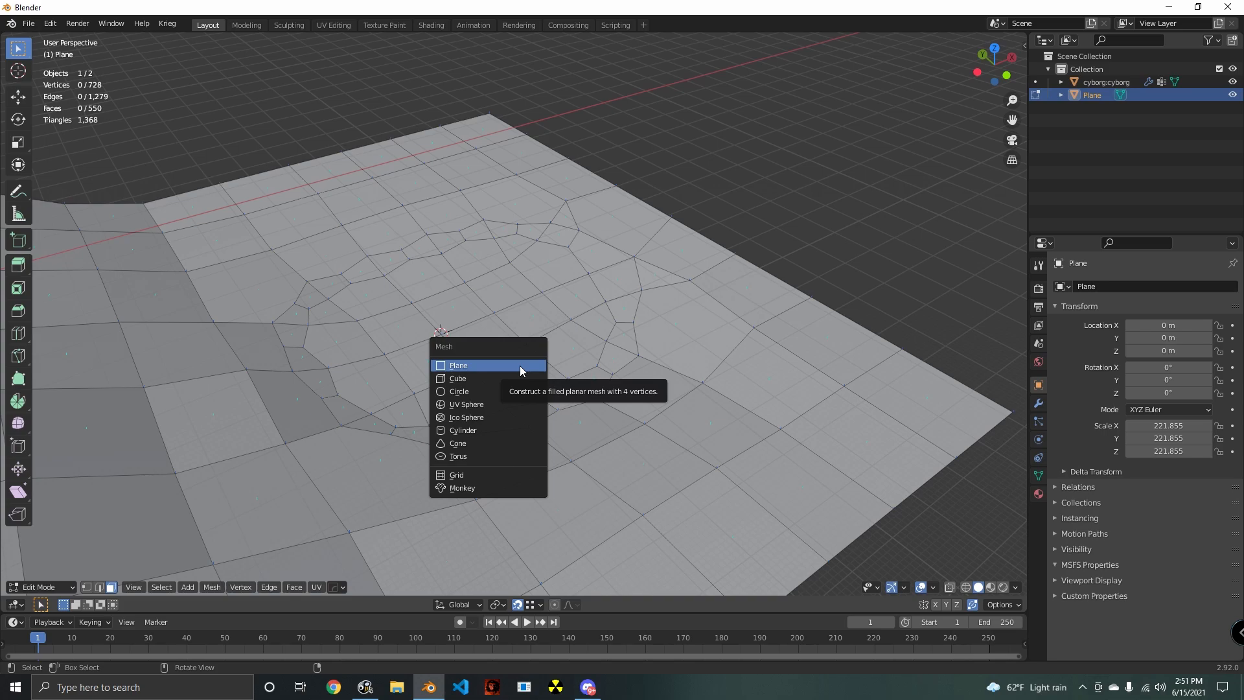
{"action": "key", "text": "shift+a"}
{"action": "left_click", "coordinate": [554, 388]}
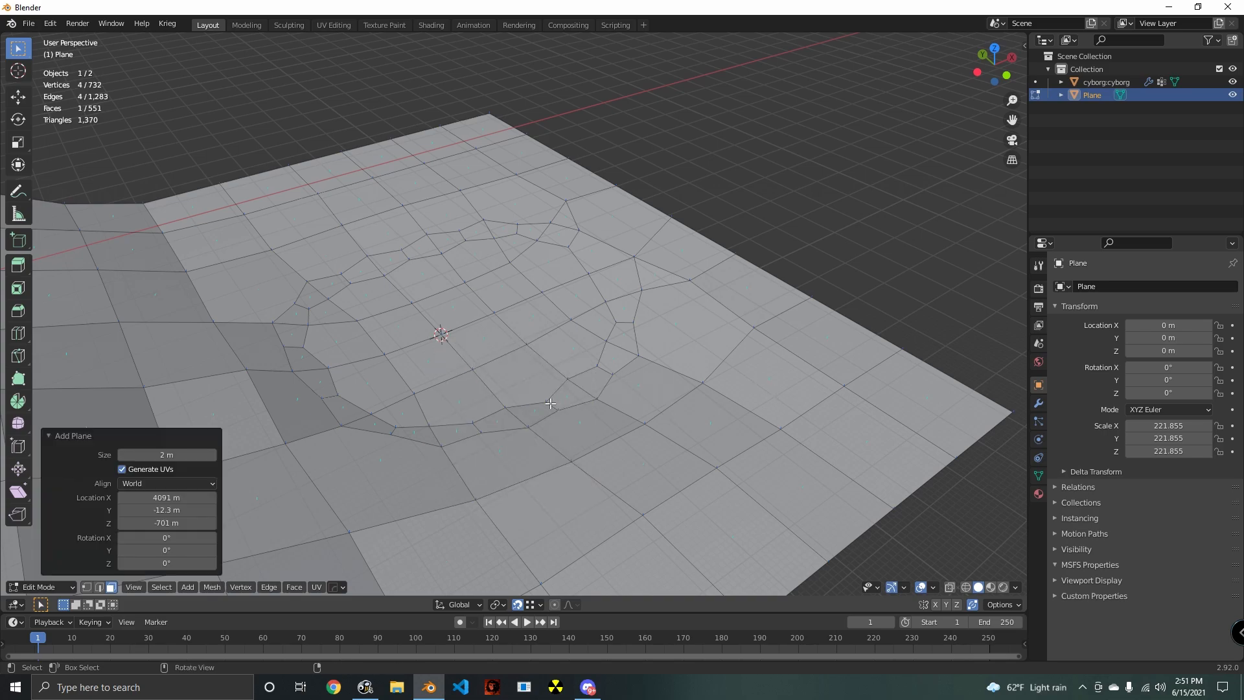
{"action": "middle_click_drag", "start_coordinate": [452, 445], "coordinate": [523, 411]}
{"action": "scroll", "coordinate": [532, 410], "scroll_direction": "down", "scroll_amount": 3}
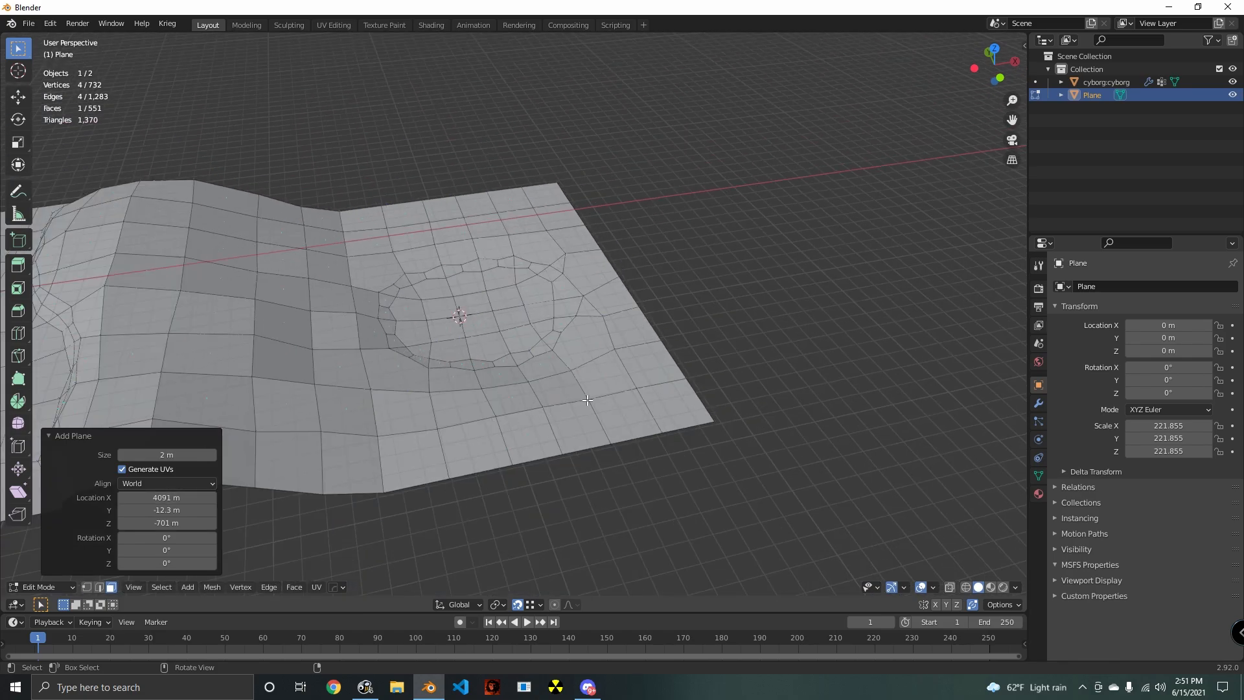
{"action": "key", "text": "s"}
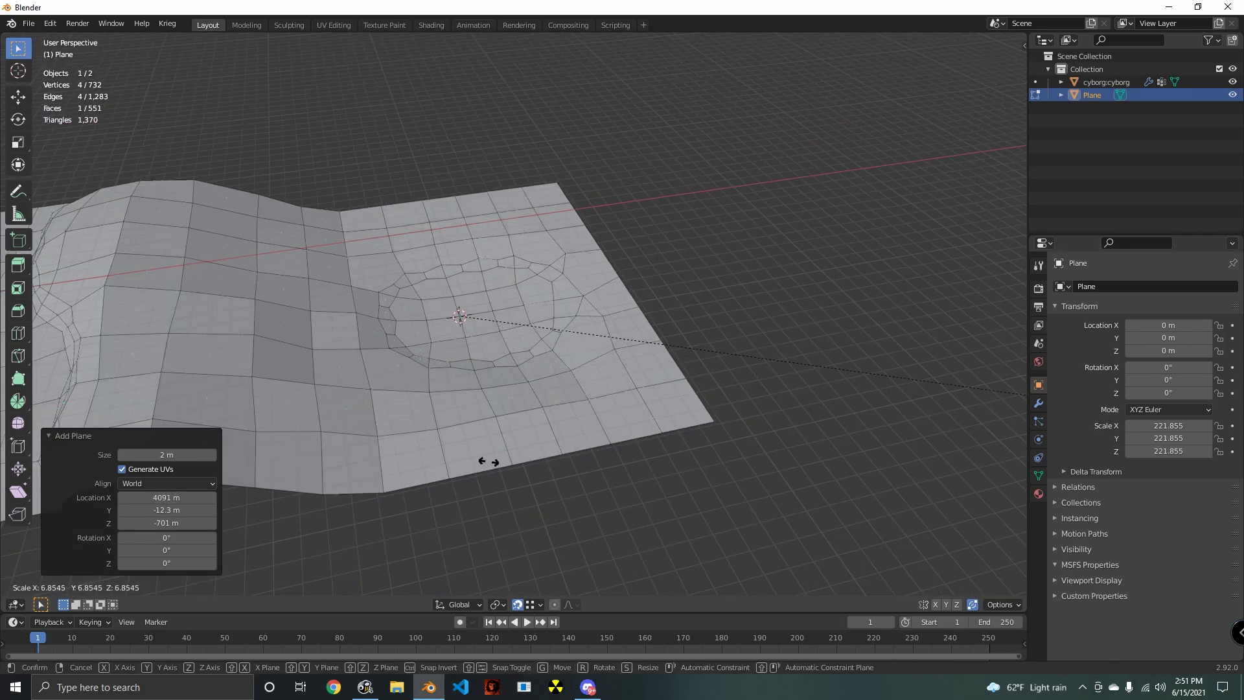
{"action": "left_click", "coordinate": [742, 437]}
{"action": "key", "text": "s"}
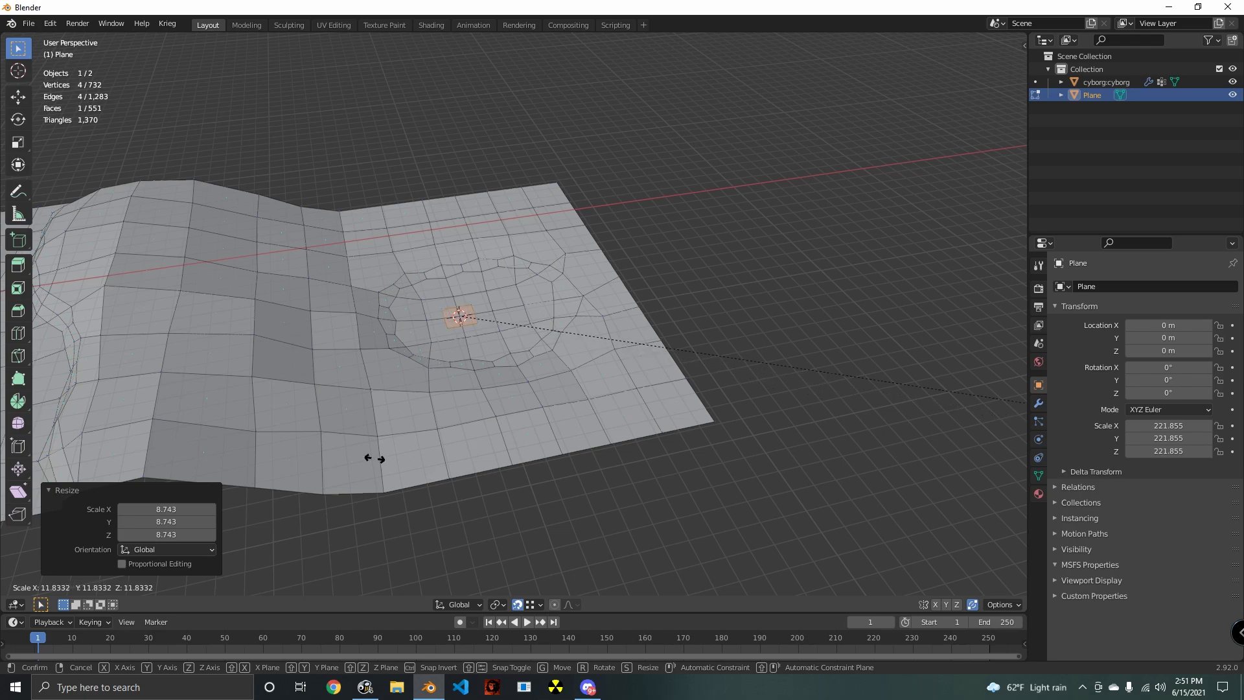
{"action": "left_click", "coordinate": [796, 460]}
- Move the new plane about 132 m along X towards the basin's centre and scale it by about 1.8
{"action": "scroll", "coordinate": [576, 460], "scroll_direction": "up", "scroll_amount": 5}
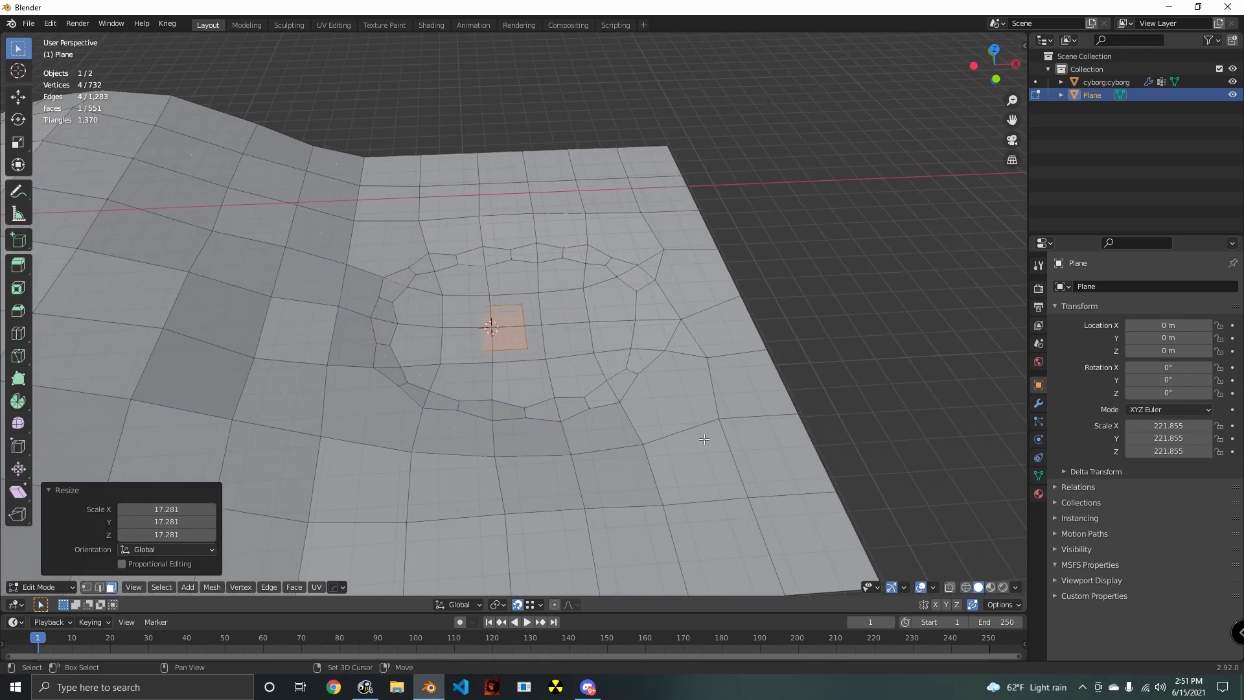
{"action": "key", "text": "g"}
{"action": "key", "text": "x"}
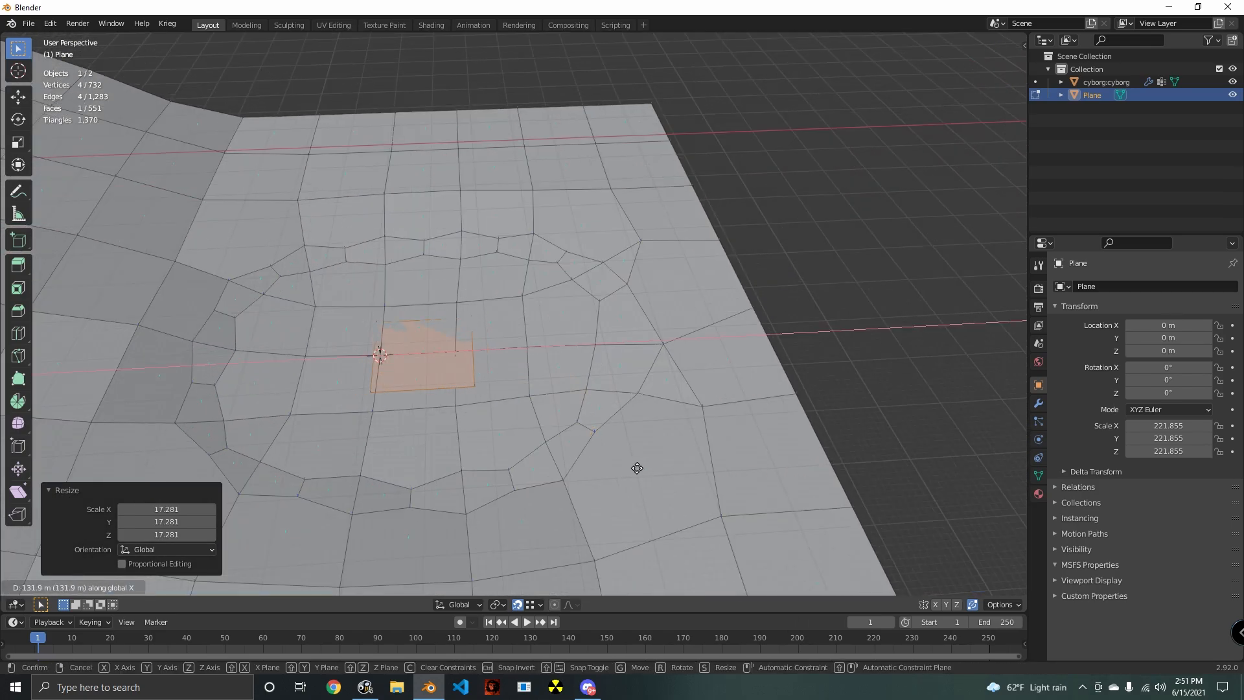
{"action": "left_click", "coordinate": [637, 469]}
{"action": "key", "text": "s"}
{"action": "left_click", "coordinate": [1025, 500]}
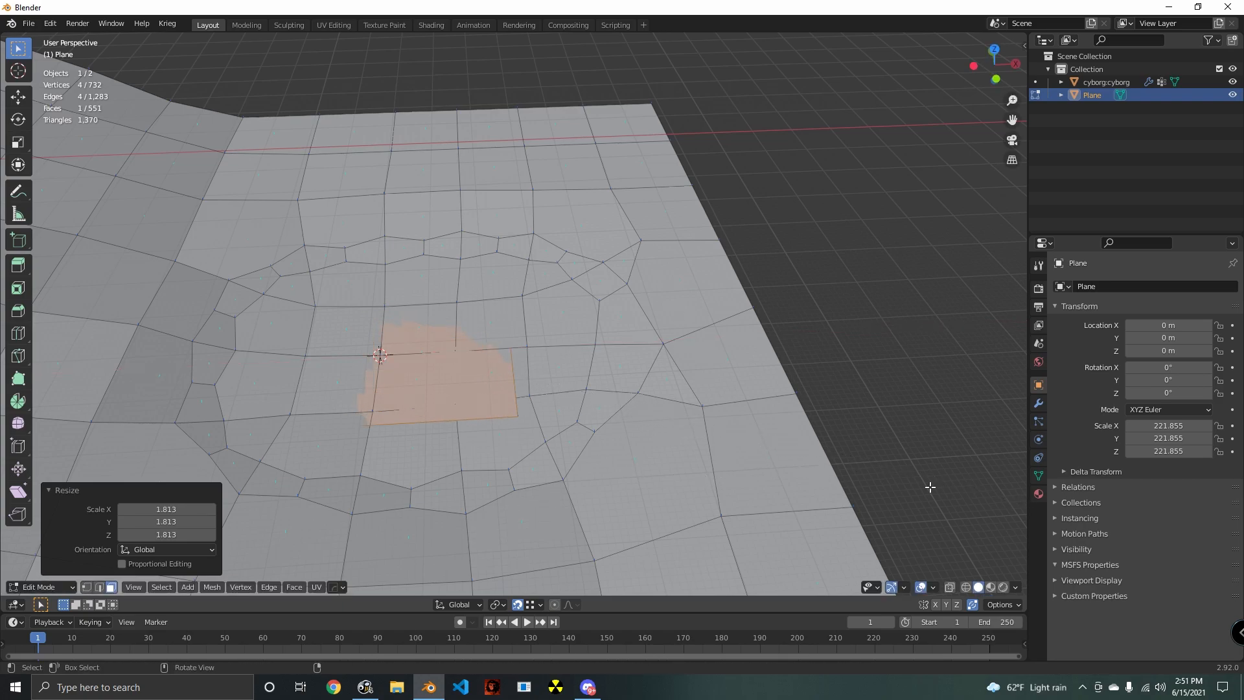
- Raise the plane about 125 m along Z and lower it about 152 m, sinking it beneath the basin's floor
{"action": "key", "text": "g"}
{"action": "key", "text": "z"}
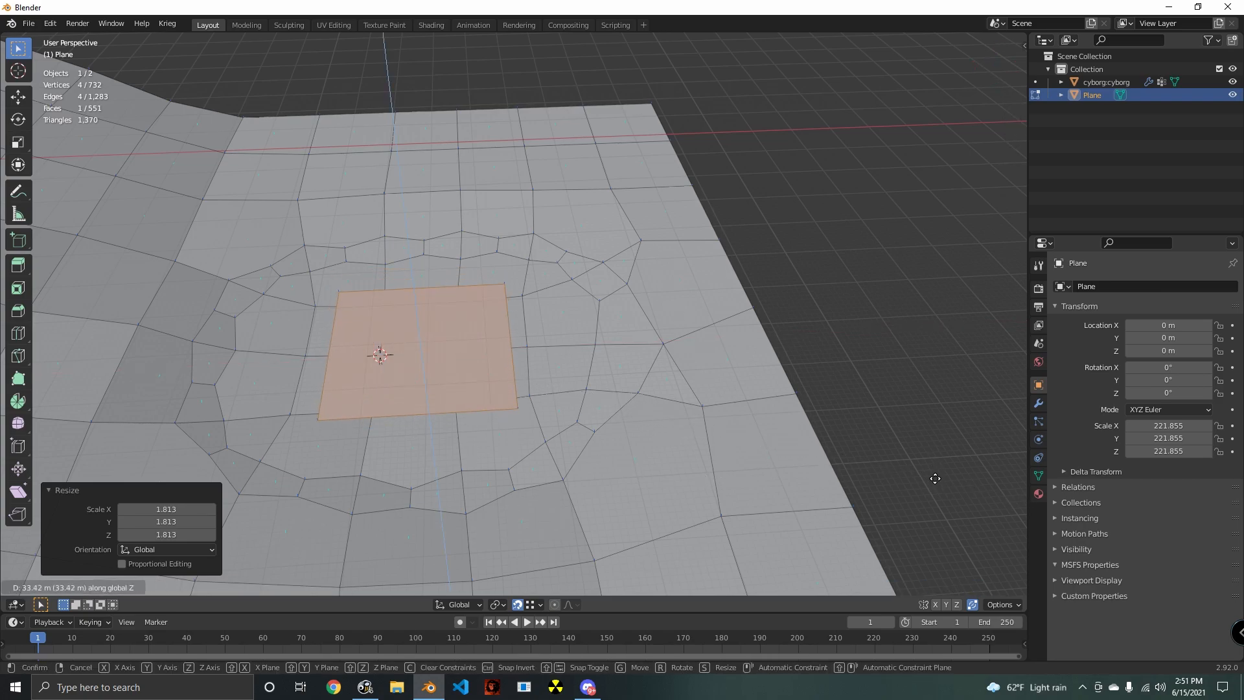
{"action": "left_click", "coordinate": [936, 457]}
{"action": "middle_click_drag", "start_coordinate": [638, 439], "coordinate": [741, 436], "text": "shift"}
{"action": "key", "text": "g"}
{"action": "key", "text": "z"}
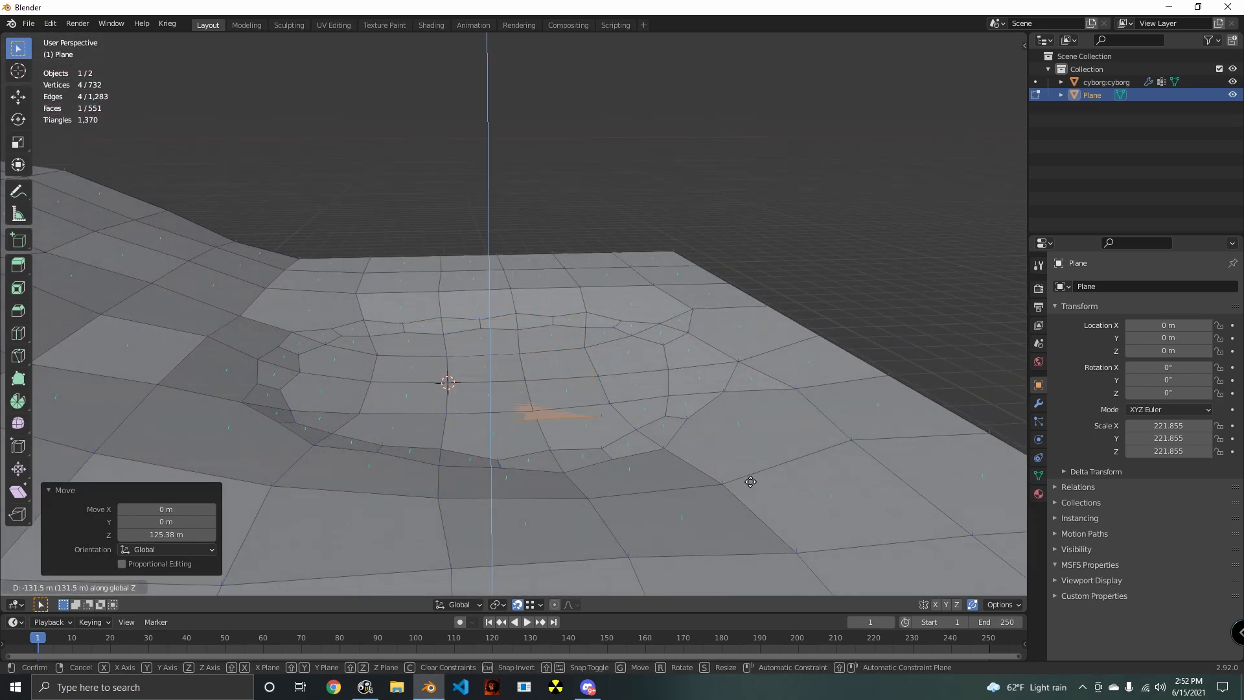
{"action": "left_click", "coordinate": [750, 486]}
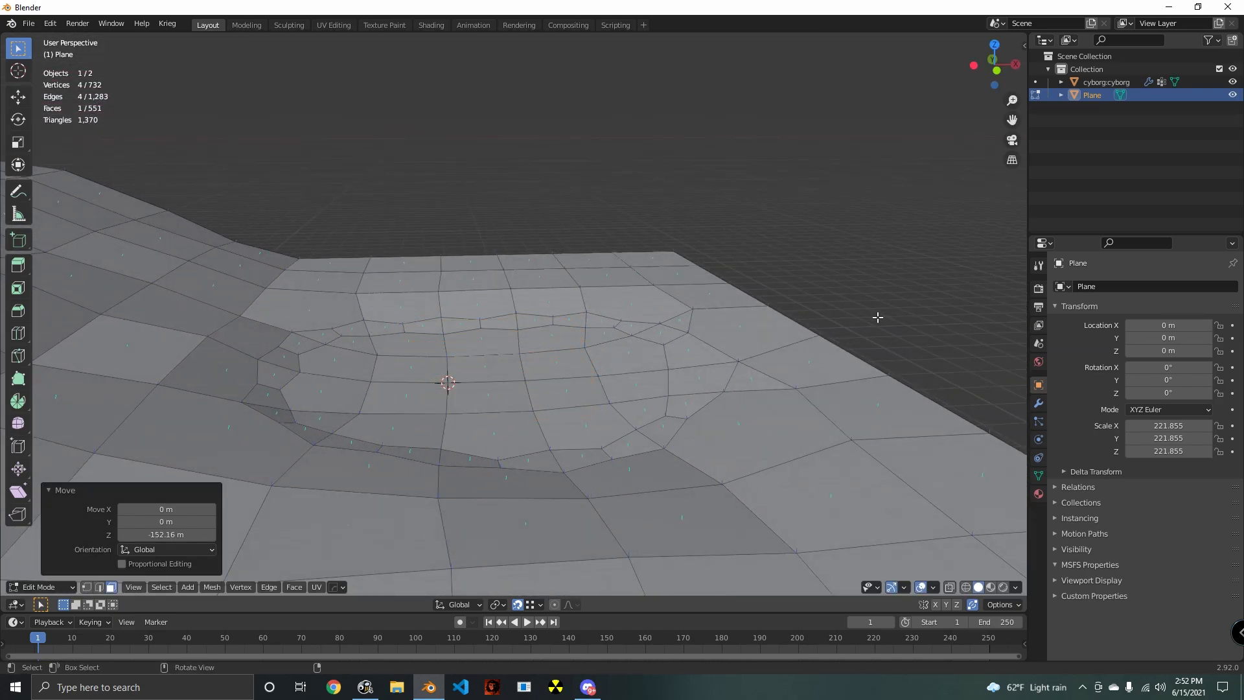
- Extrude the plane about 428 m upward into a block and raise its top face slightly along Z
{"action": "key", "text": "e"}
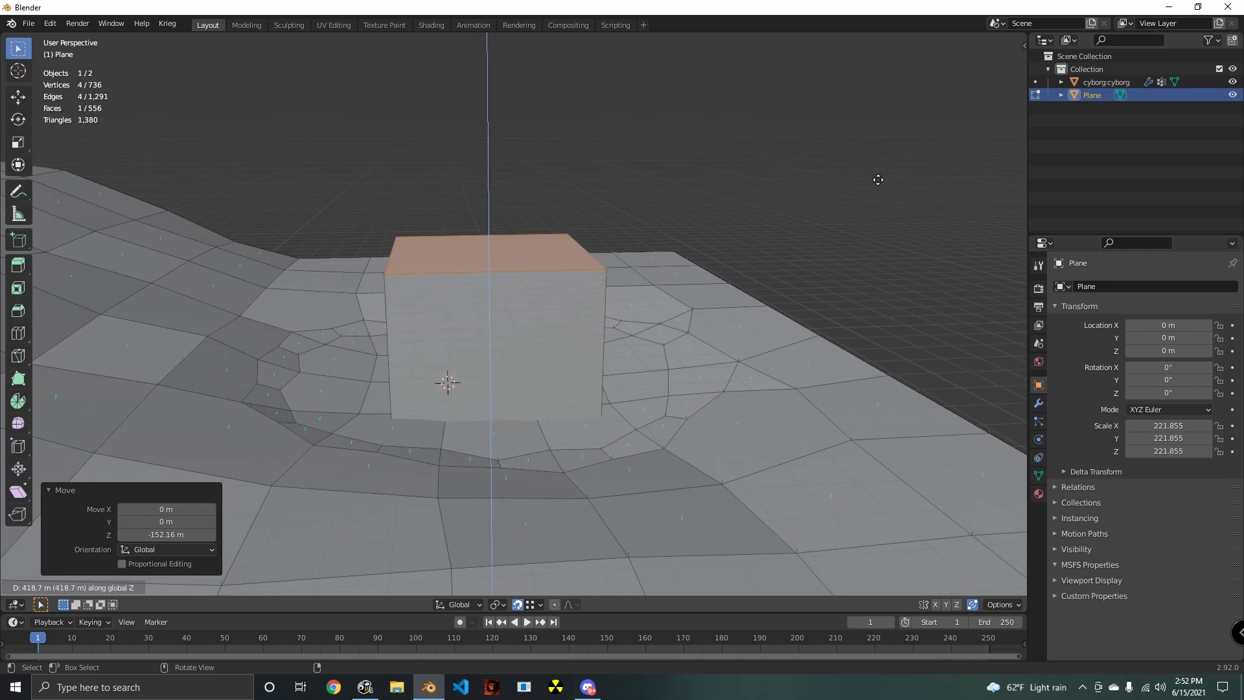
{"action": "left_click", "coordinate": [885, 176]}
{"action": "middle_click_drag", "start_coordinate": [586, 362], "coordinate": [618, 326]}
{"action": "key", "text": "g"}
{"action": "key", "text": "z"}
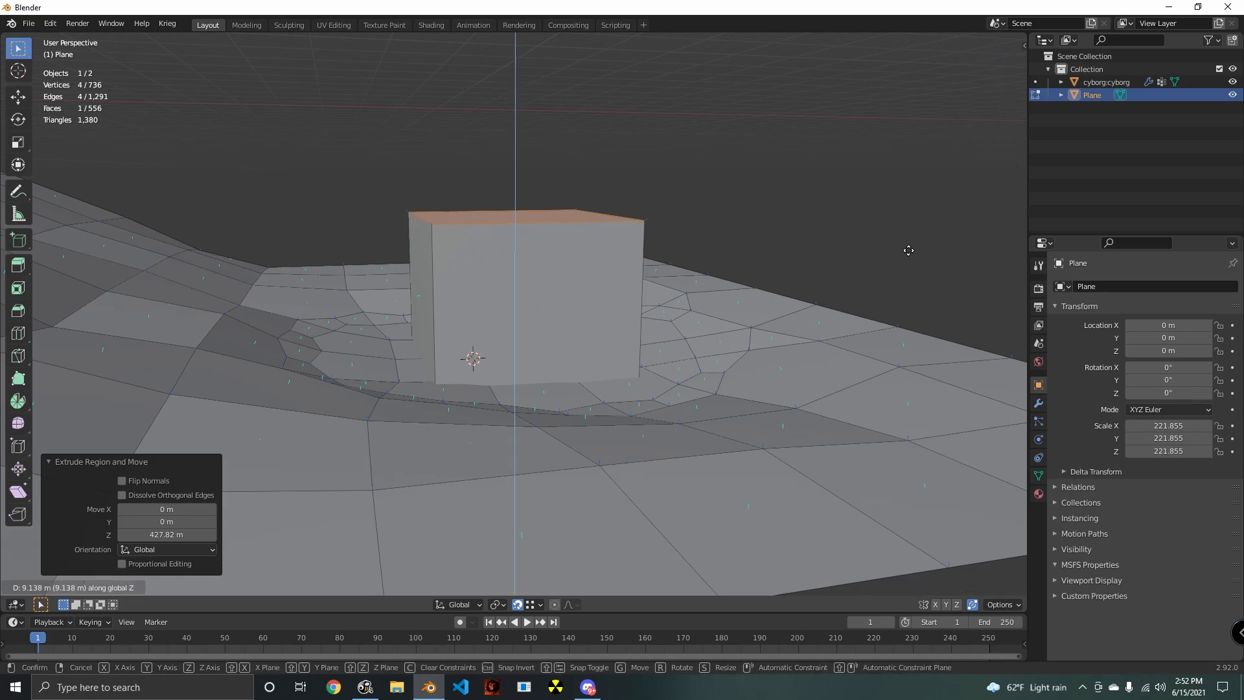
{"action": "left_click", "coordinate": [913, 234]}
- Add a horizontal loop cut around the block, slid close to its top edge
{"action": "scroll", "coordinate": [593, 290], "scroll_direction": "up", "scroll_amount": 2}
{"action": "key", "text": "ctrl+r"}
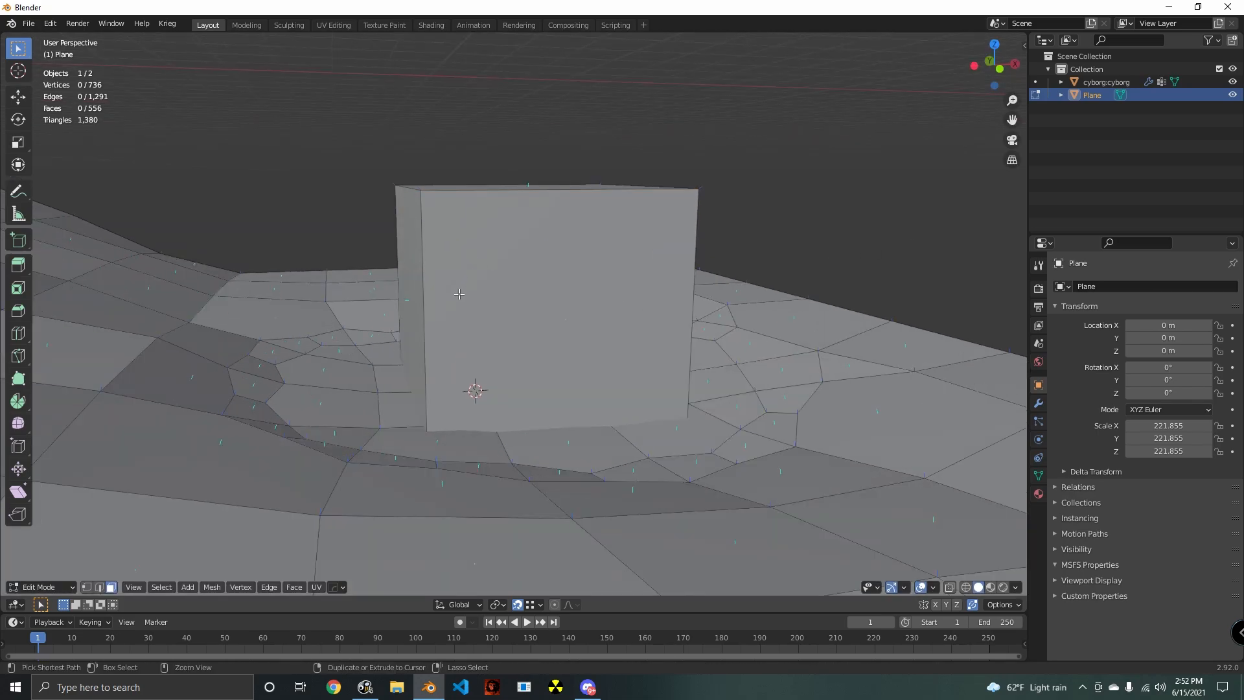
{"action": "left_click", "coordinate": [434, 325]}
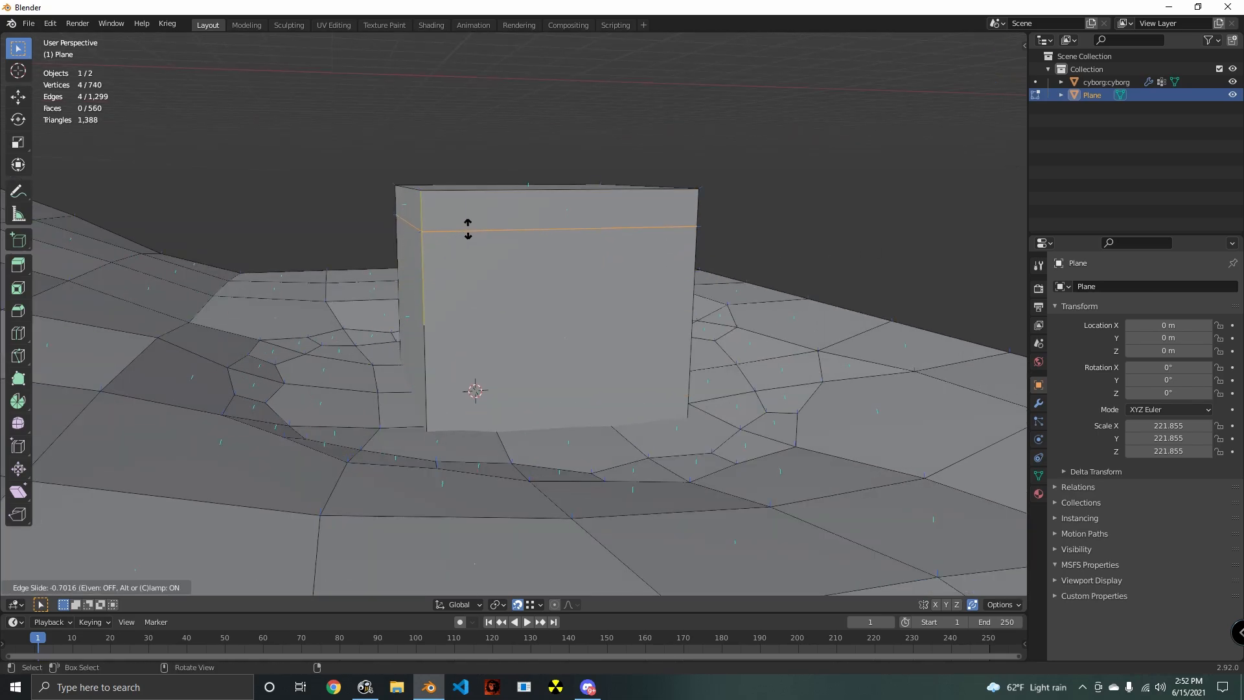
{"action": "left_click", "coordinate": [467, 229]}
{"action": "middle_click_drag", "start_coordinate": [389, 350], "coordinate": [296, 478]}
- Extrude the narrow upper side face of the block about 521 m along X towards the slope as an overhang
{"action": "left_click", "coordinate": [111, 587]}
{"action": "left_click", "coordinate": [438, 213]}
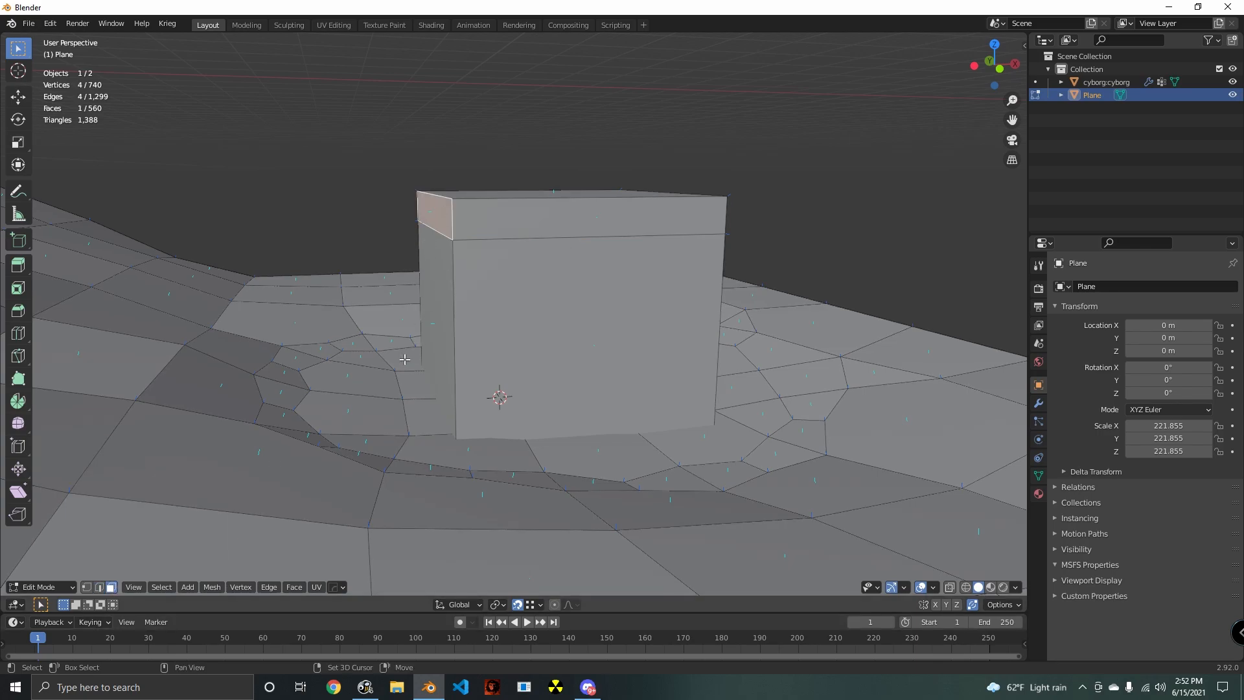
{"action": "middle_click_drag", "start_coordinate": [438, 214], "coordinate": [518, 389]}
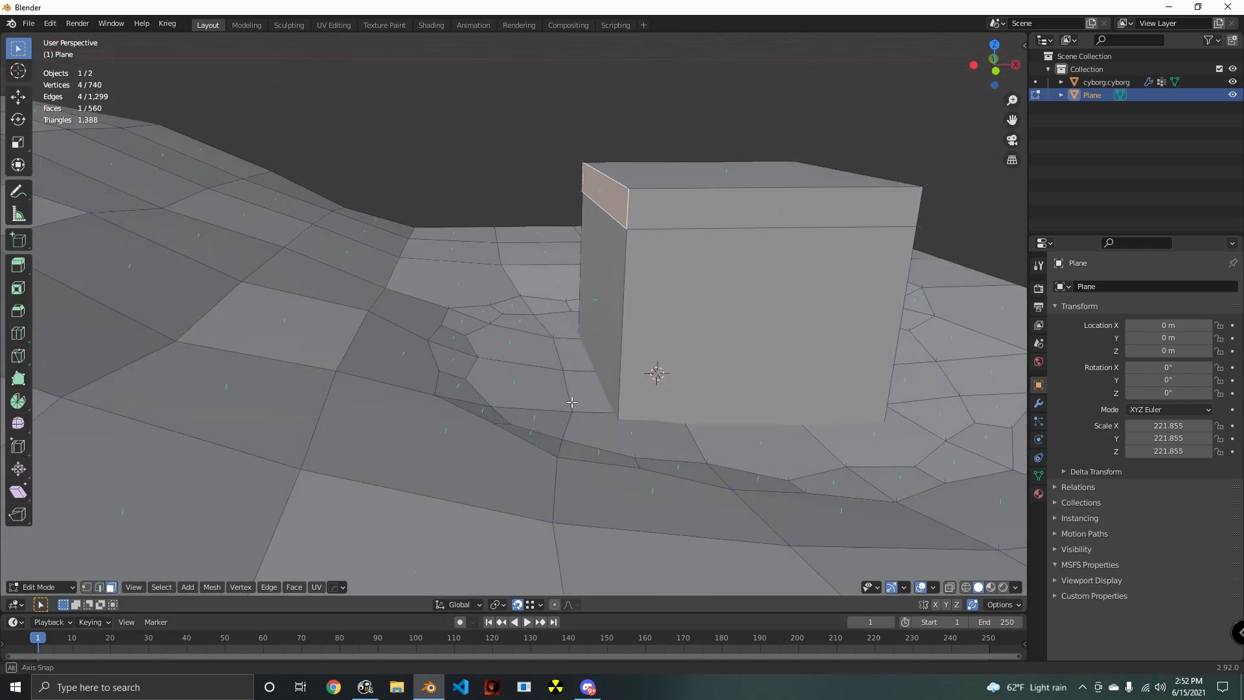
{"action": "key", "text": "e"}
{"action": "key", "text": "x"}
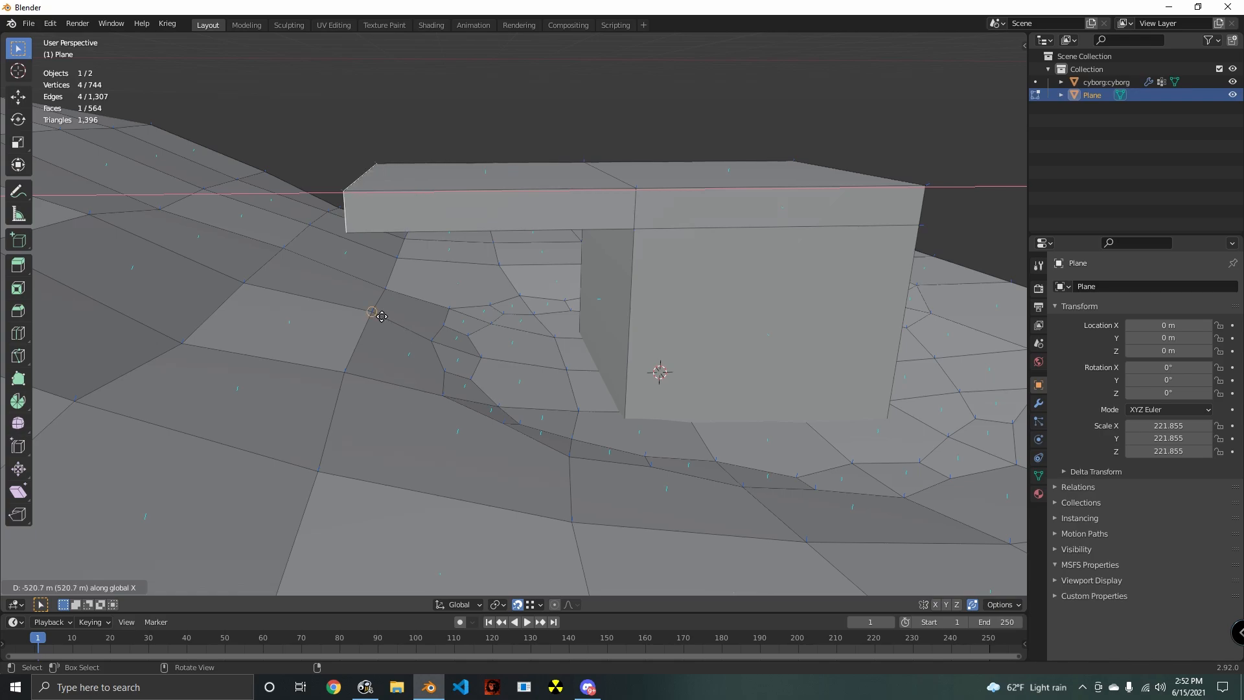
{"action": "left_click", "coordinate": [383, 314]}
- Extrude the overhang's end face another 469 m or so along X and lower it about 371 m along Z as a ramp
{"action": "middle_click_drag", "start_coordinate": [383, 314], "coordinate": [615, 365]}
{"action": "key", "text": "e"}
{"action": "key", "text": "x"}
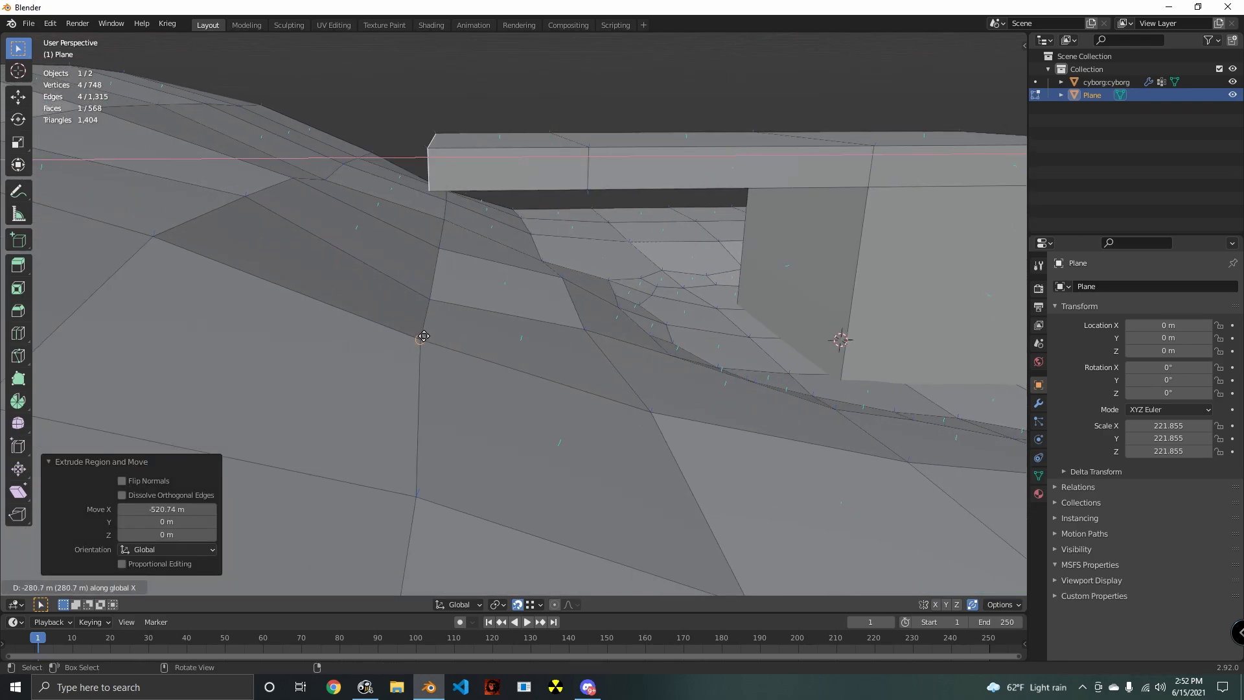
{"action": "left_click", "coordinate": [392, 335]}
{"action": "key", "text": "g"}
{"action": "key", "text": "z"}
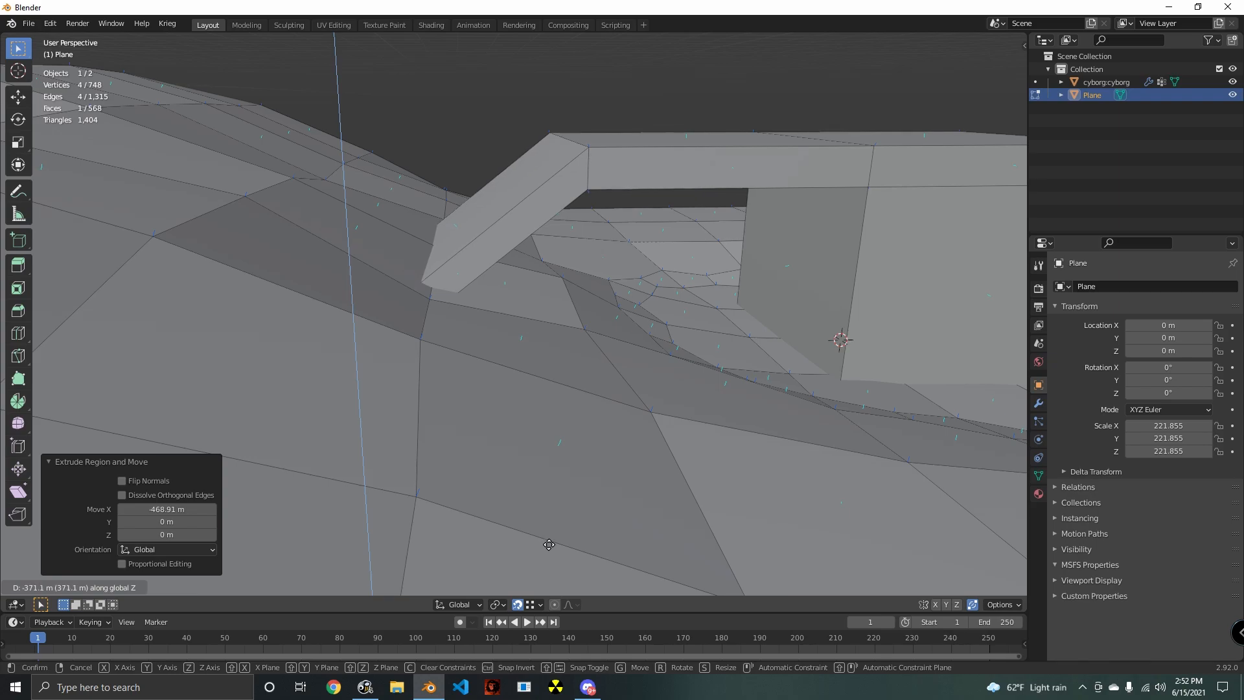
{"action": "left_click", "coordinate": [549, 544]}
- Select the edges at the bend between overhang and ramp and move them about 303 m along X towards the block
{"action": "middle_click_drag", "start_coordinate": [548, 545], "coordinate": [517, 470]}
{"action": "scroll", "coordinate": [506, 458], "scroll_direction": "down", "scroll_amount": 4}
{"action": "scroll", "coordinate": [524, 464], "scroll_direction": "up", "scroll_amount": 1}
{"action": "key", "text": "alt+a"}
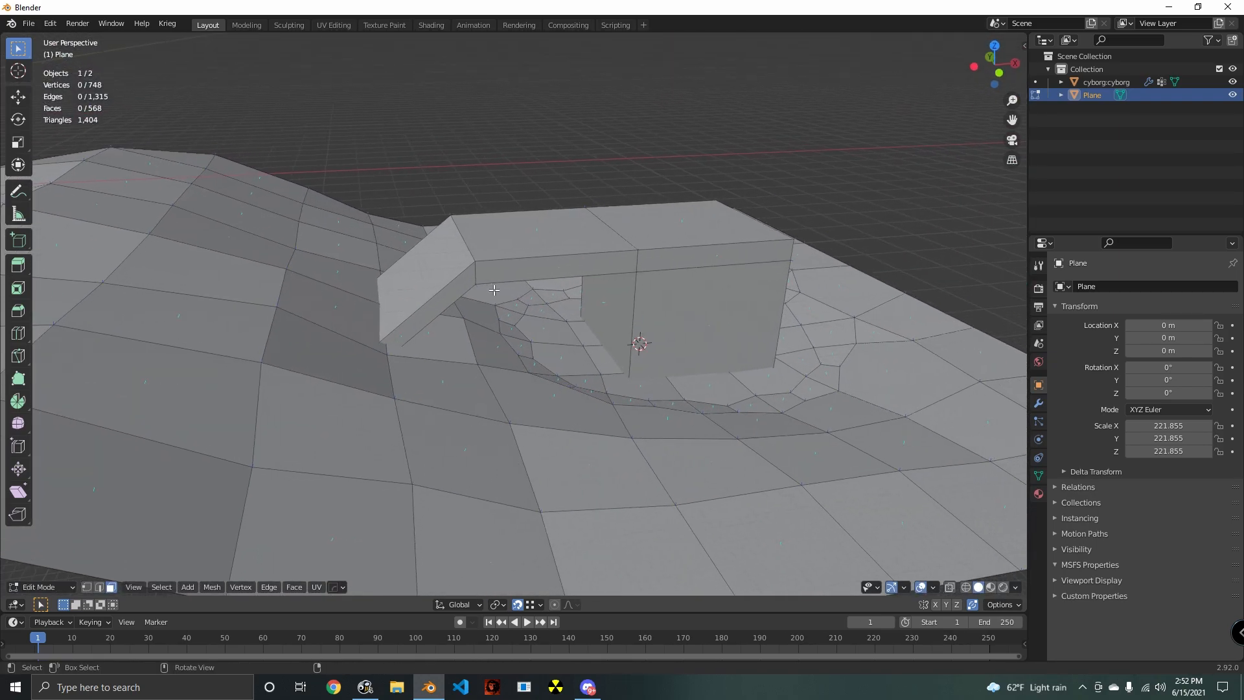
{"action": "left_click", "coordinate": [478, 279], "text": "alt"}
{"action": "left_click", "coordinate": [100, 587]}
{"action": "key", "text": "alt+a"}
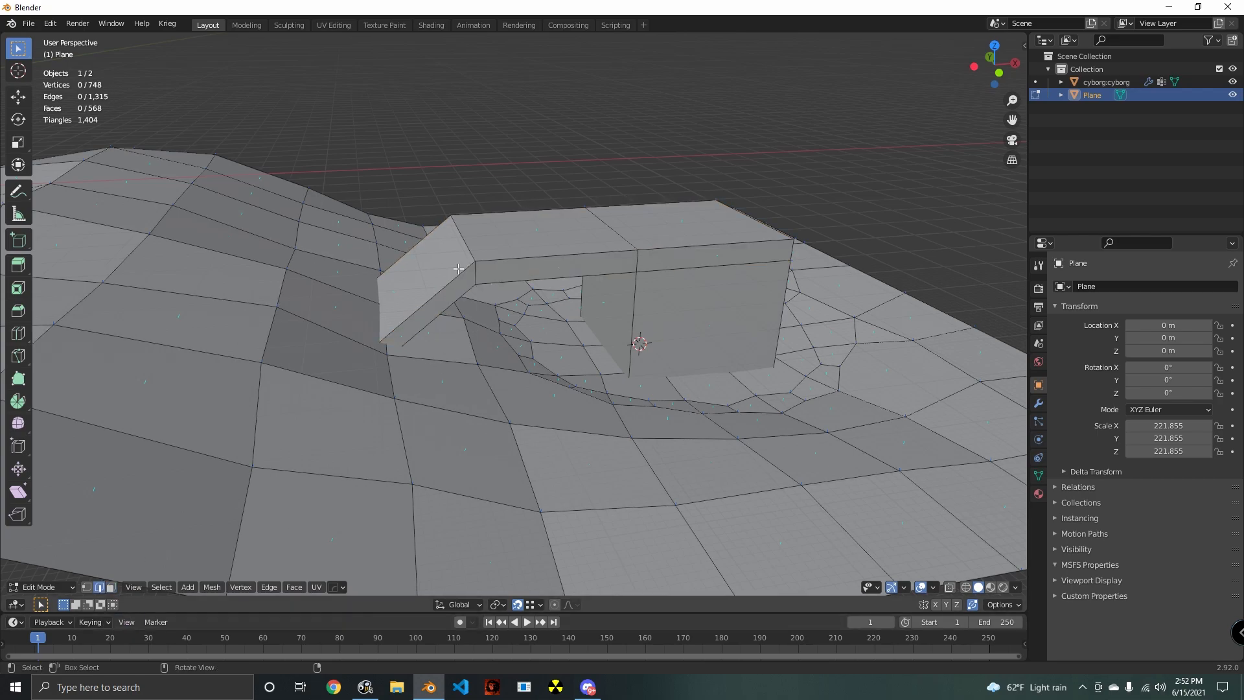
{"action": "key", "text": "g"}
{"action": "key", "text": "x"}
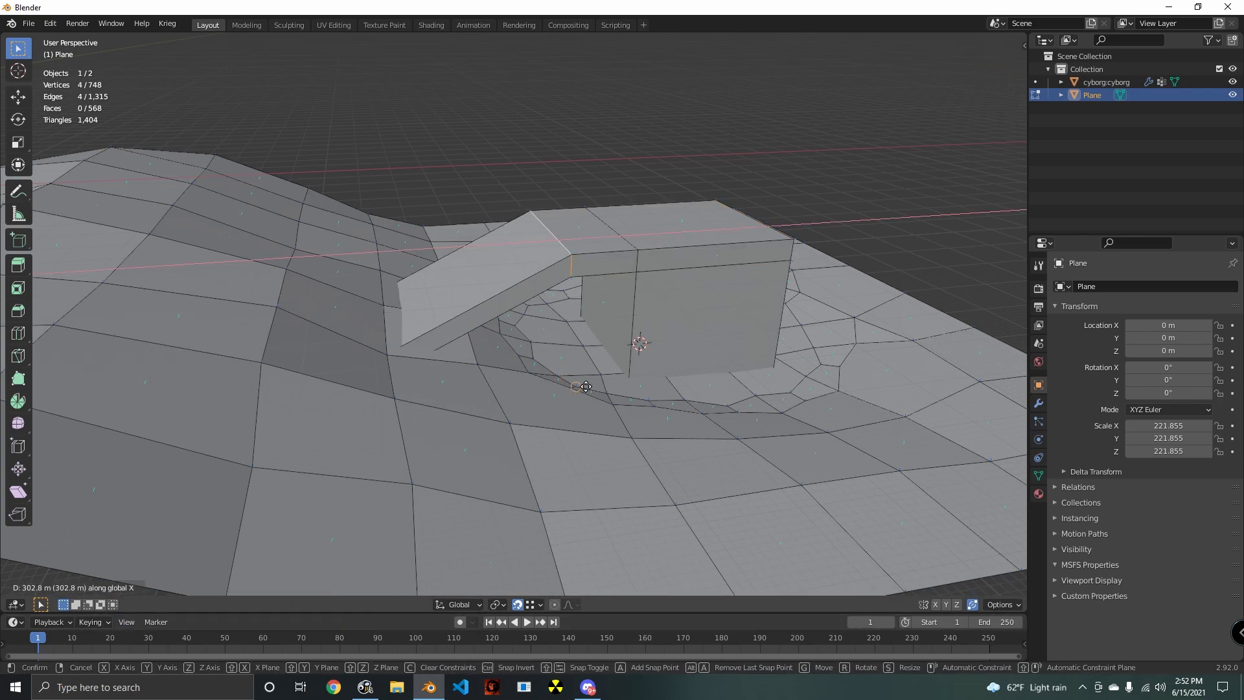
{"action": "left_click", "coordinate": [581, 385]}
- Select the block's large side face beneath the overhang
{"action": "mouse_move", "coordinate": [581, 386]}
{"action": "middle_mouse_down"}
{"action": "mouse_move", "coordinate": [563, 371]}
{"action": "mouse_move", "coordinate": [566, 399]}
{"action": "mouse_move", "coordinate": [629, 417]}
{"action": "mouse_move", "coordinate": [537, 391]}
{"action": "mouse_move", "coordinate": [499, 410]}
{"action": "mouse_move", "coordinate": [584, 393]}
{"action": "middle_mouse_up"}
{"action": "scroll", "coordinate": [562, 372], "scroll_direction": "up", "scroll_amount": 3}
{"action": "scroll", "coordinate": [574, 403], "scroll_direction": "down", "scroll_amount": 3}
{"action": "scroll", "coordinate": [499, 409], "scroll_direction": "up", "scroll_amount": 1}
{"action": "key", "text": "alt+a"}
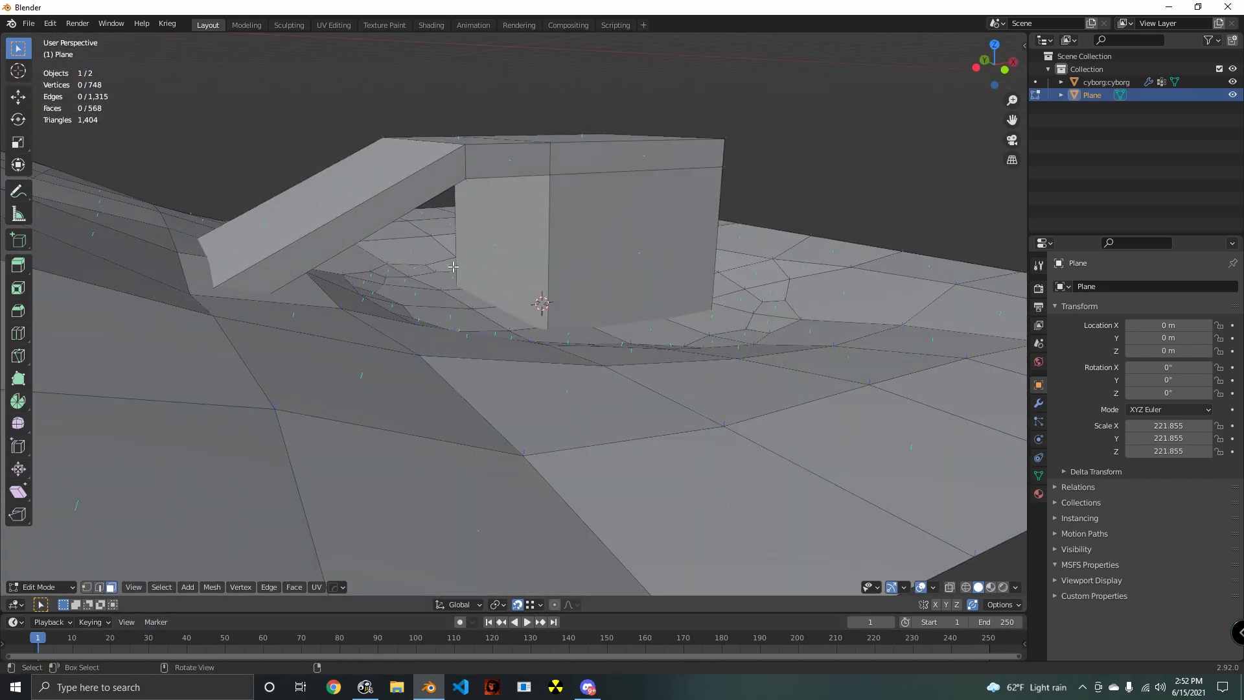
{"action": "left_click", "coordinate": [521, 282]}
{"action": "middle_click_drag", "start_coordinate": [521, 282], "coordinate": [570, 272]}
{"action": "key", "text": "g"}
{"action": "key", "text": "x"}
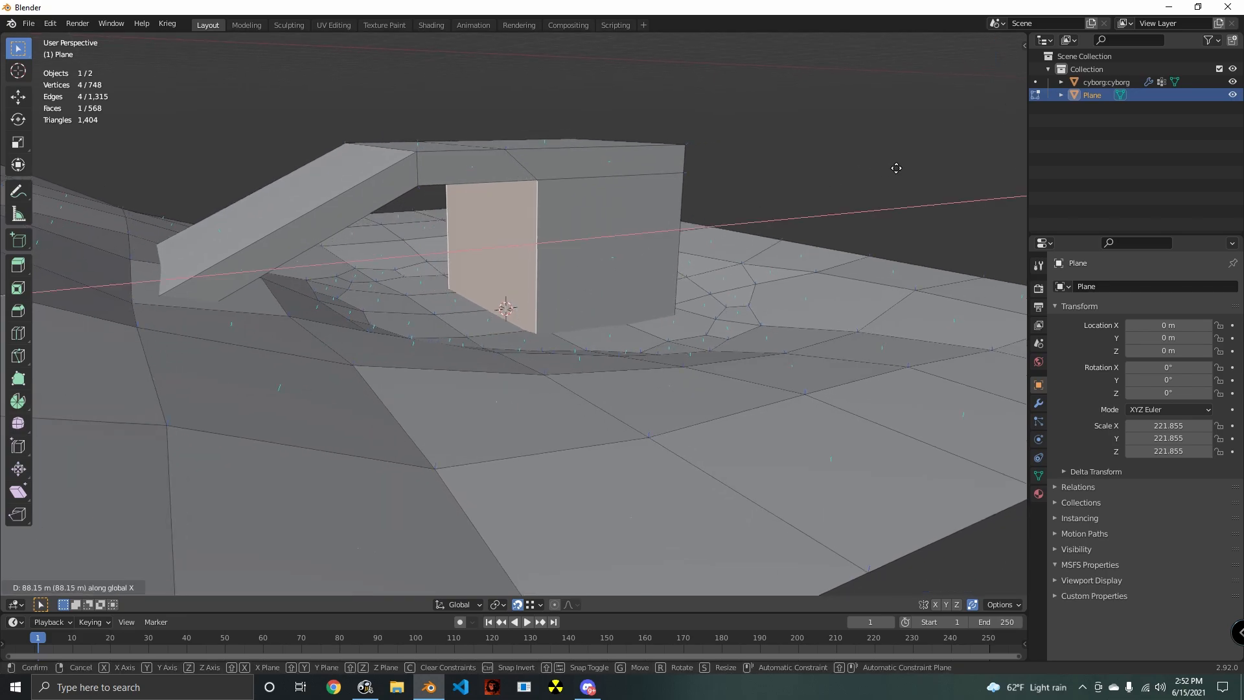
{"action": "right_click", "coordinate": [896, 168]}
- Add the edges where the overhang meets the block to the selected side face and move them together about 128 m along X
{"action": "middle_click_drag", "start_coordinate": [896, 170], "coordinate": [593, 275]}
{"action": "left_click", "coordinate": [99, 586]}
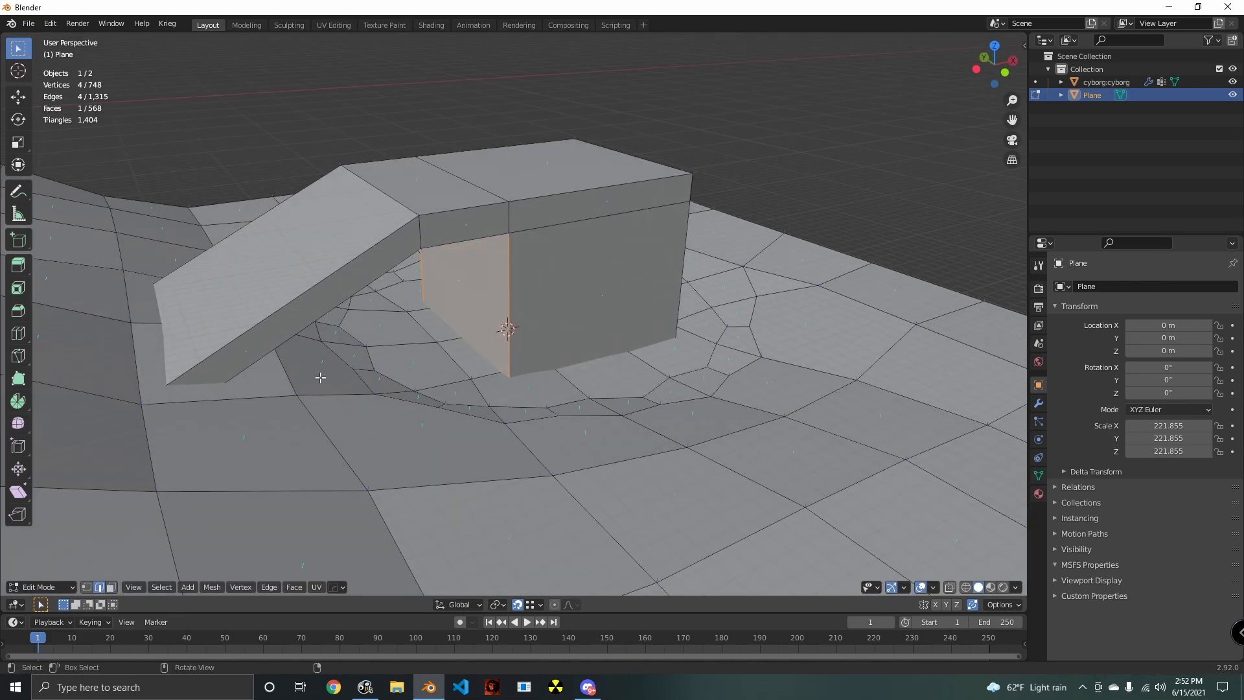
{"action": "left_click", "coordinate": [522, 224], "text": "shift"}
{"action": "middle_click_drag", "start_coordinate": [521, 234], "coordinate": [726, 243]}
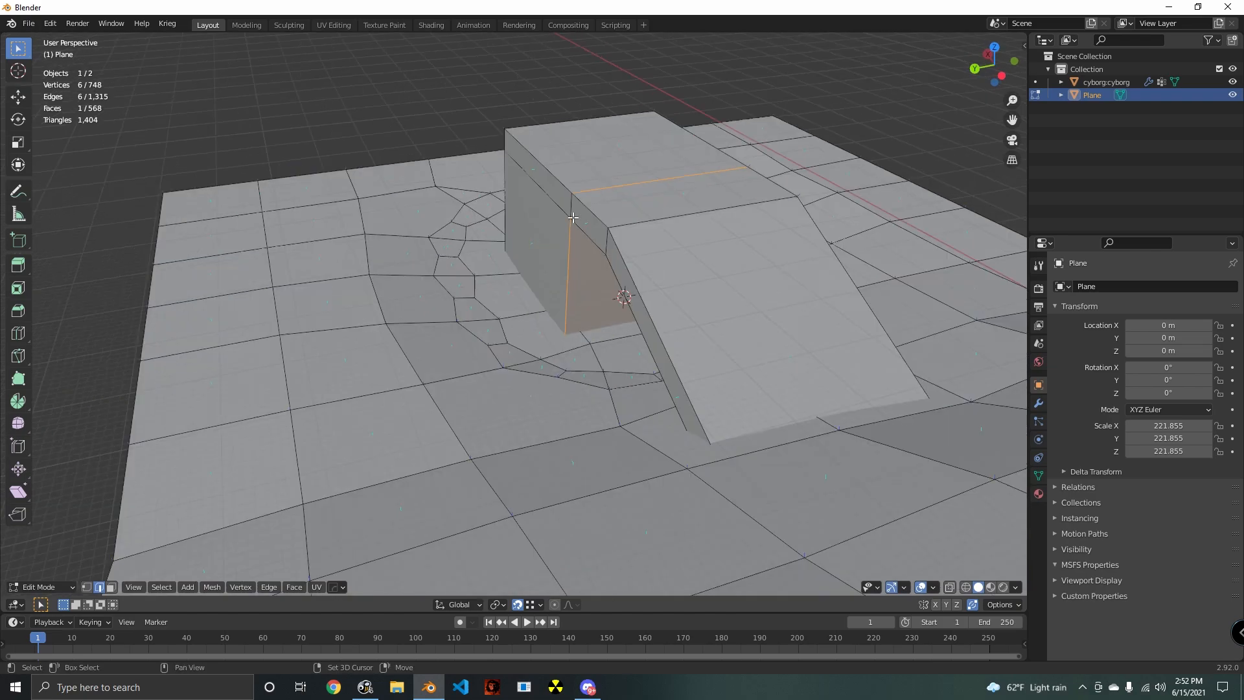
{"action": "left_click", "coordinate": [573, 218], "text": "shift"}
{"action": "middle_click_drag", "start_coordinate": [573, 217], "coordinate": [389, 208]}
{"action": "middle_click_drag", "start_coordinate": [642, 387], "coordinate": [678, 389]}
{"action": "key", "text": "g"}
{"action": "key", "text": "x"}
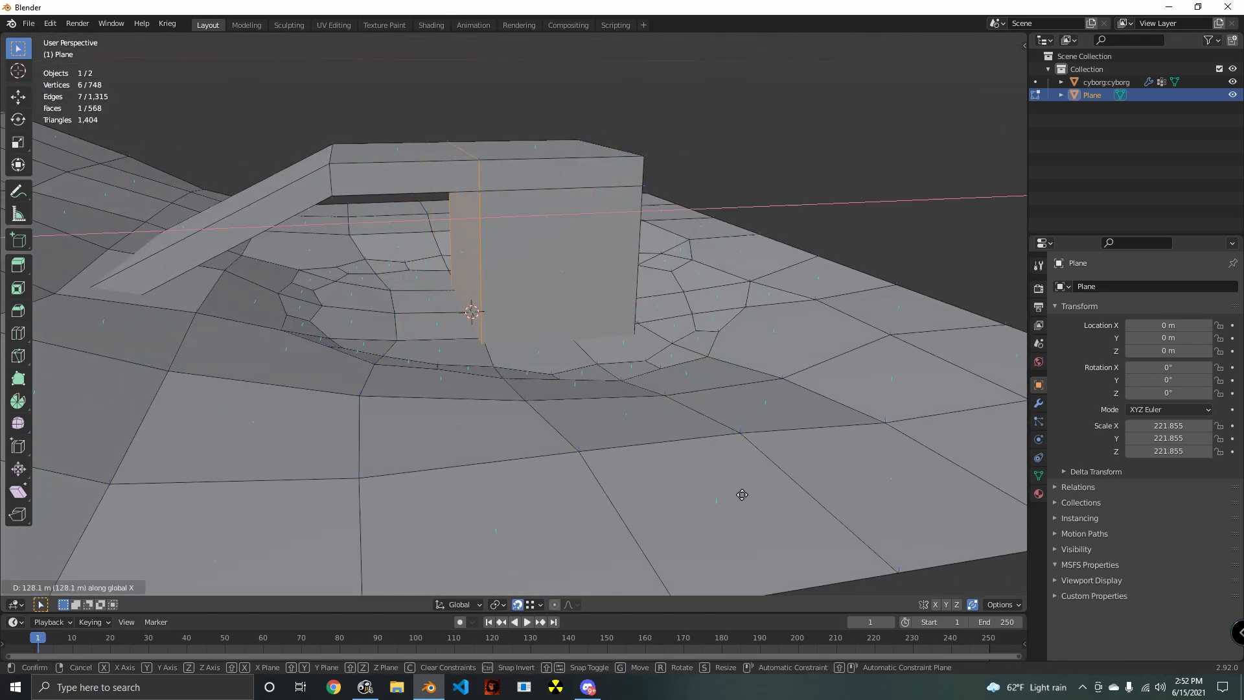
{"action": "left_click", "coordinate": [742, 497]}
- Examine the block and ramp in the basin from several sides and against the whole terrain
{"action": "middle_click_drag", "start_coordinate": [577, 457], "coordinate": [536, 399]}
{"action": "scroll", "coordinate": [675, 436], "scroll_direction": "down", "scroll_amount": 3}
{"action": "key", "text": "alt+a"}
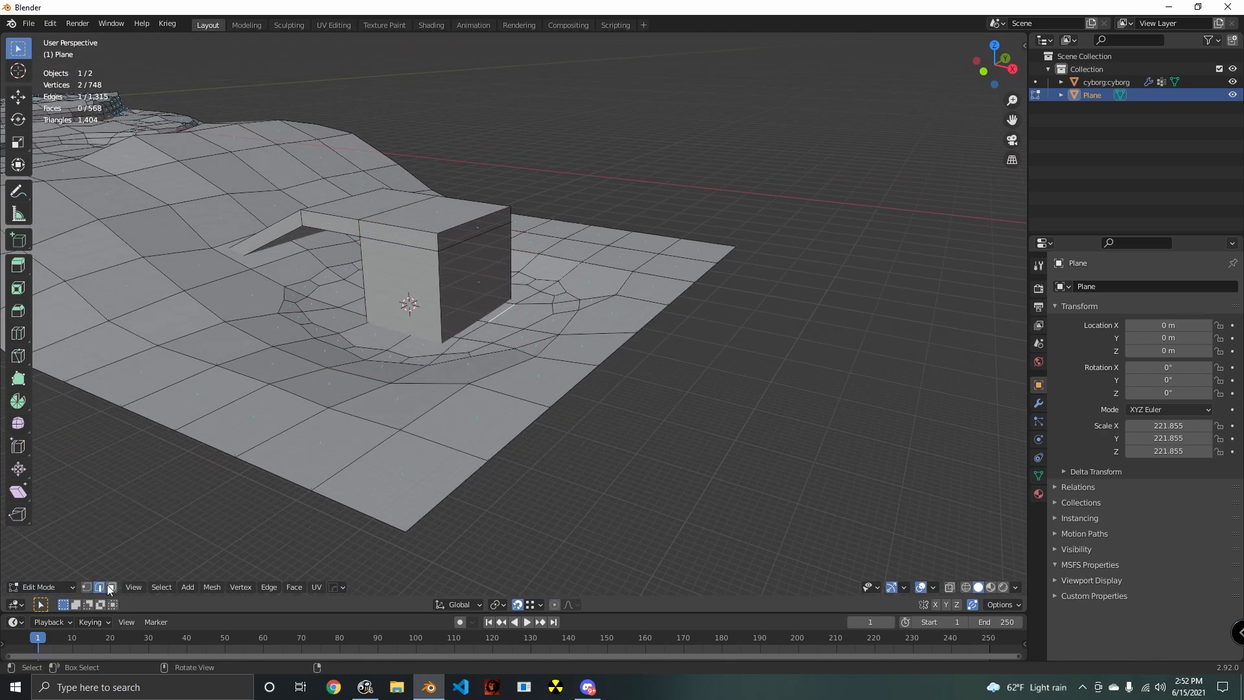
{"action": "left_click", "coordinate": [111, 587]}
{"action": "middle_click_drag", "start_coordinate": [402, 336], "coordinate": [872, 473], "text": "shift"}
{"action": "middle_click_drag", "start_coordinate": [168, 370], "coordinate": [538, 410], "text": "shift"}
{"action": "middle_click_drag", "start_coordinate": [538, 410], "coordinate": [542, 427]}
{"action": "scroll", "coordinate": [541, 427], "scroll_direction": "up", "scroll_amount": 4}
{"action": "scroll", "coordinate": [324, 351], "scroll_direction": "up", "scroll_amount": 3}
{"action": "middle_click_drag", "start_coordinate": [347, 425], "coordinate": [378, 402]}
{"action": "scroll", "coordinate": [378, 402], "scroll_direction": "down", "scroll_amount": 5}
{"action": "middle_click_drag", "start_coordinate": [469, 405], "coordinate": [434, 428]}
{"action": "middle_click_drag", "start_coordinate": [434, 428], "coordinate": [350, 373], "text": "shift"}
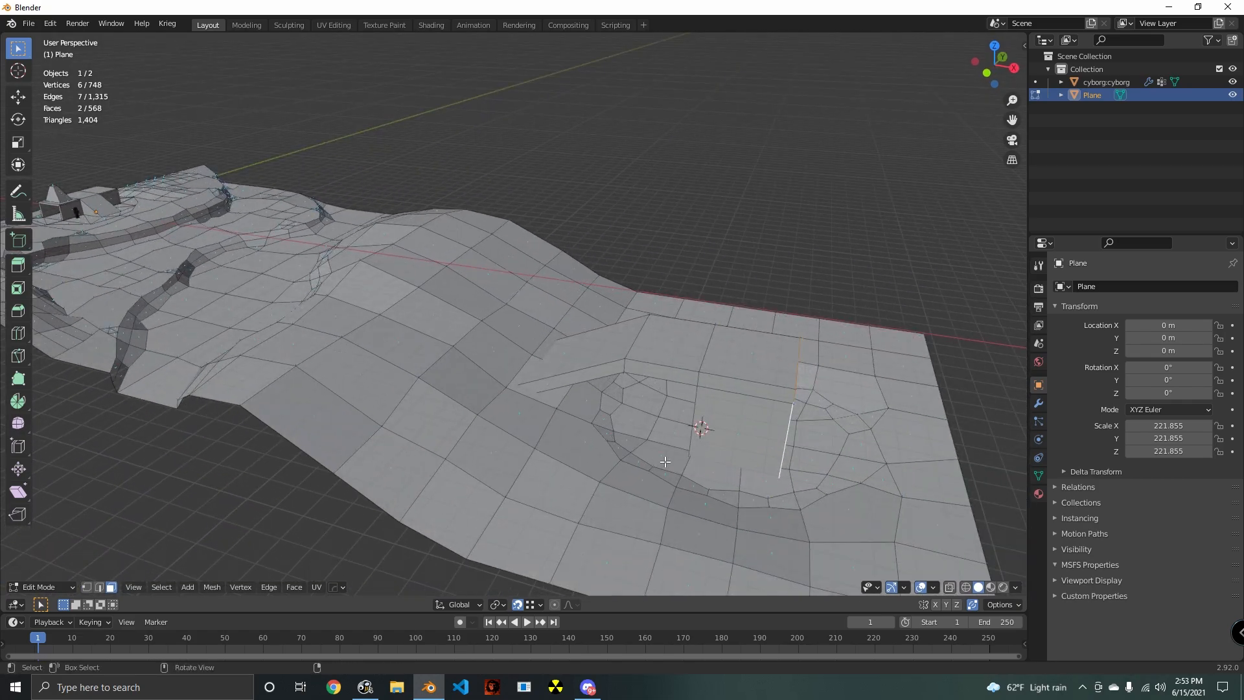
{"action": "middle_click_drag", "start_coordinate": [638, 409], "coordinate": [431, 408]}
- Select the whole linked block-and-ramp structure, scale it down and adjust its height along Z over the basin
{"action": "key", "text": "alt+a"}
{"action": "key", "text": "l"}
{"action": "middle_click_drag", "start_coordinate": [389, 330], "coordinate": [575, 391]}
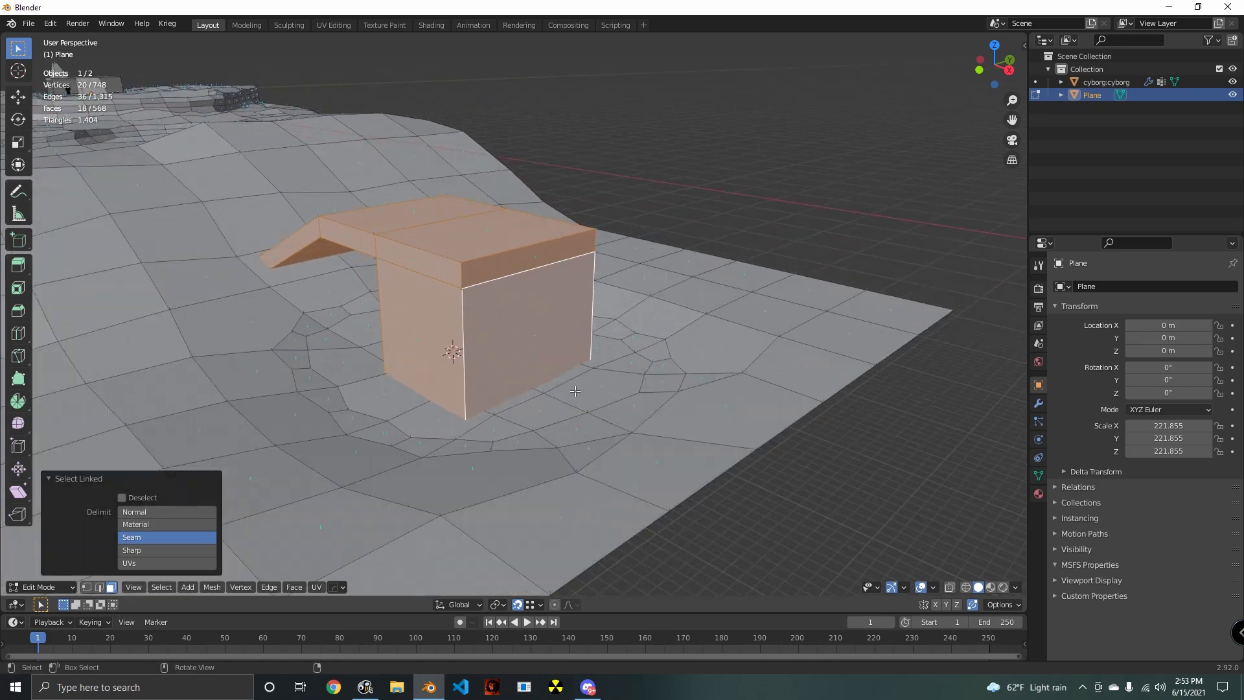
{"action": "key", "text": "s"}
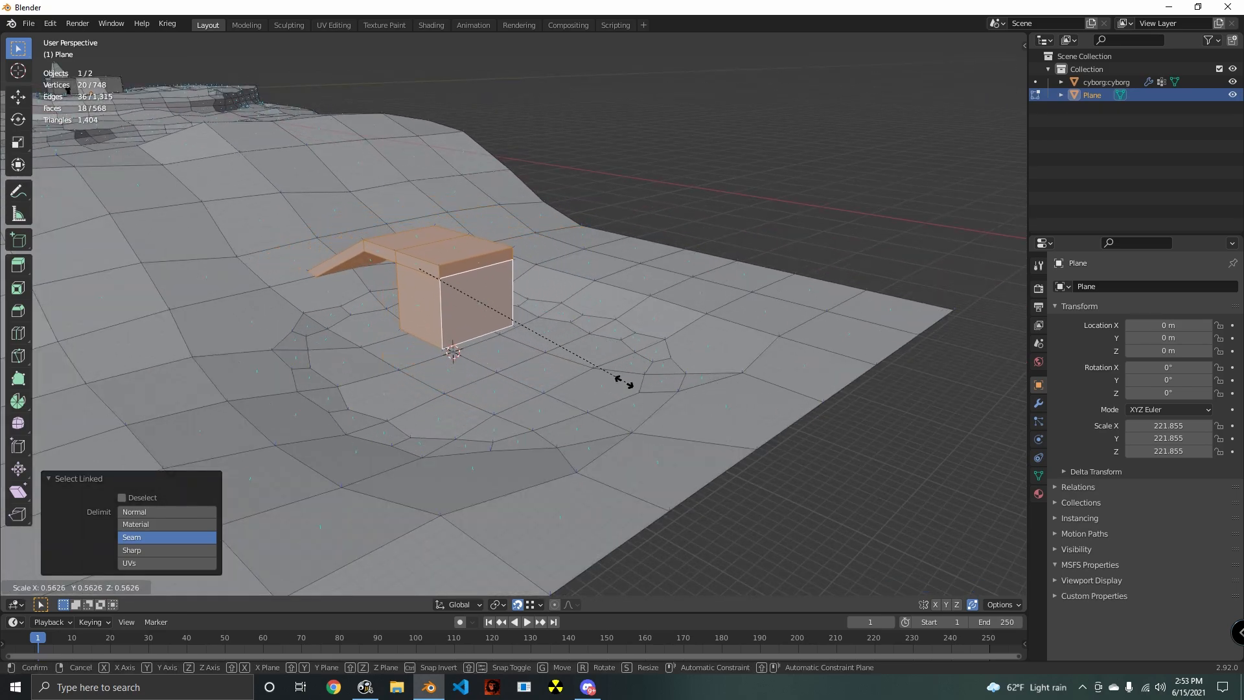
{"action": "left_click", "coordinate": [574, 379]}
{"action": "mouse_move", "coordinate": [574, 379]}
{"action": "middle_mouse_down"}
{"action": "mouse_move", "coordinate": [667, 375]}
{"action": "mouse_move", "coordinate": [563, 363]}
{"action": "mouse_move", "coordinate": [625, 391]}
{"action": "mouse_move", "coordinate": [569, 347]}
{"action": "mouse_move", "coordinate": [620, 413]}
{"action": "mouse_move", "coordinate": [667, 407]}
{"action": "middle_mouse_up"}
{"action": "key", "text": "g"}
{"action": "key", "text": "z"}
{"action": "left_click", "coordinate": [611, 364]}
- Switch the terrain mesh to Sculpt Mode for the area around the original building
{"action": "middle_click_drag", "start_coordinate": [668, 407], "coordinate": [861, 467], "text": "shift"}
{"action": "scroll", "coordinate": [514, 340], "scroll_direction": "up", "scroll_amount": 3}
{"action": "key", "text": "Tab"}
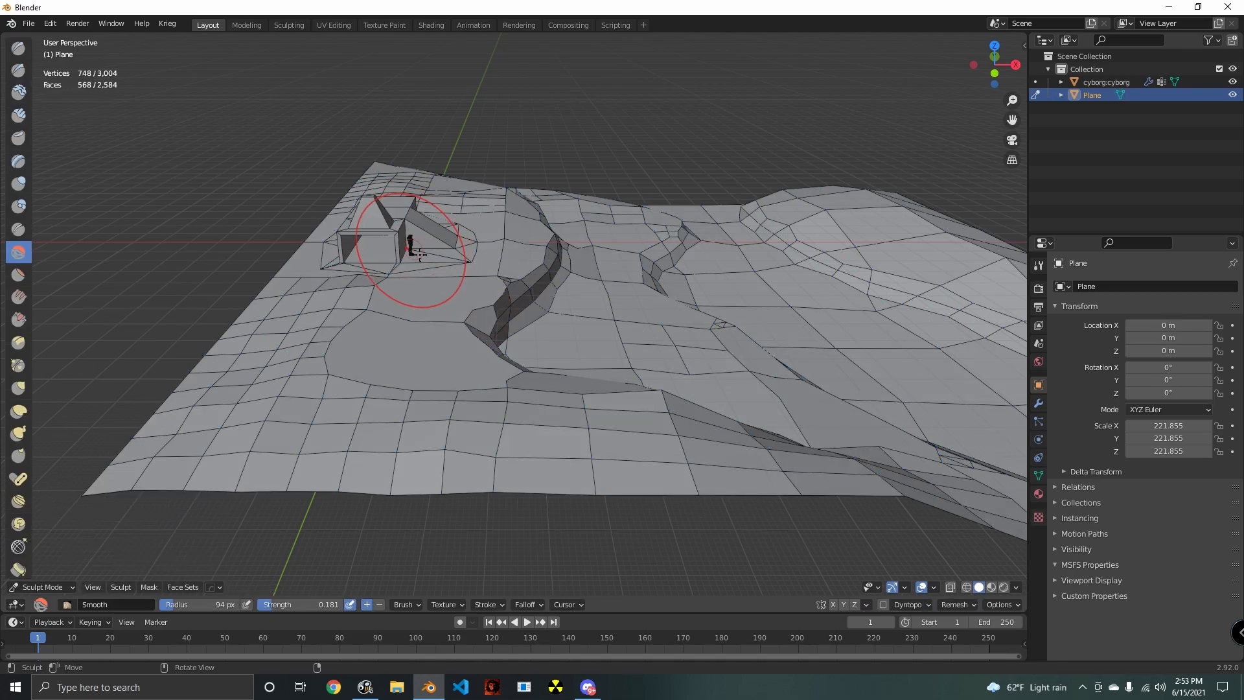
- In Object Mode, duplicate the human figure beside the original building and place the copy next to the basin's block, about 4075 m along X
{"action": "left_click", "coordinate": [53, 586]}
{"action": "left_click", "coordinate": [52, 512]}
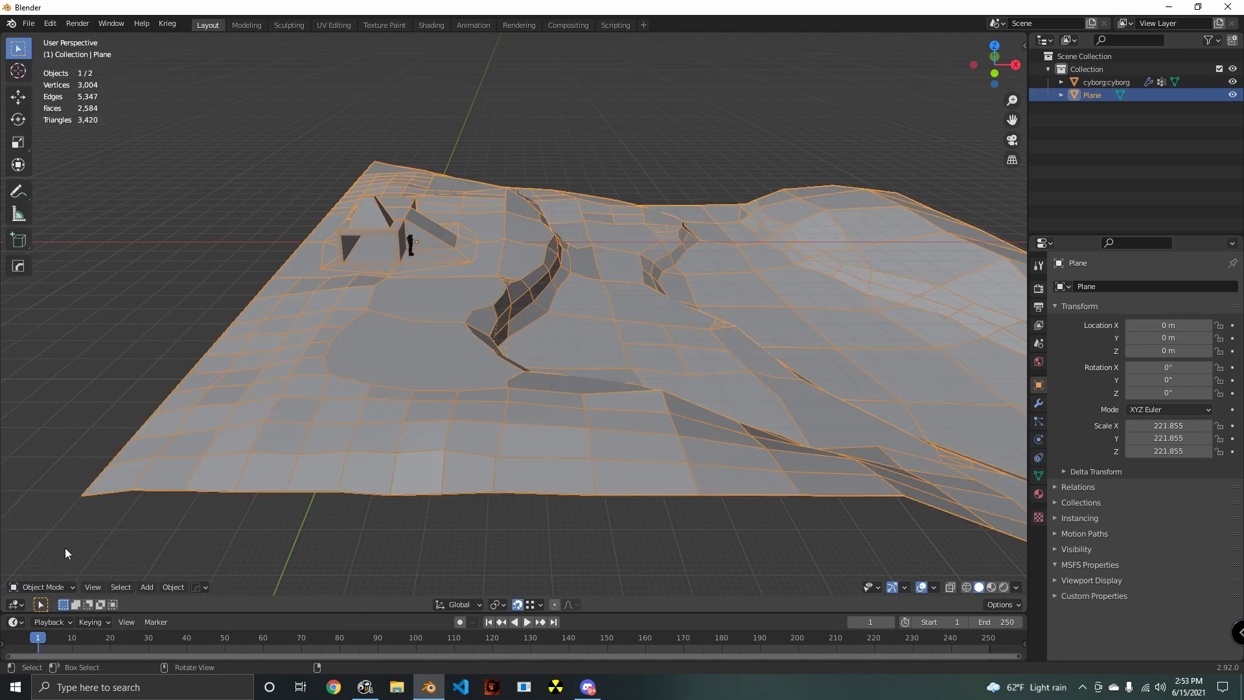
{"action": "left_click", "coordinate": [409, 246]}
{"action": "middle_click_drag", "start_coordinate": [683, 436], "coordinate": [507, 399]}
{"action": "scroll", "coordinate": [535, 385], "scroll_direction": "up", "scroll_amount": 2}
{"action": "key", "text": "shift+d"}
{"action": "left_click", "coordinate": [538, 387]}
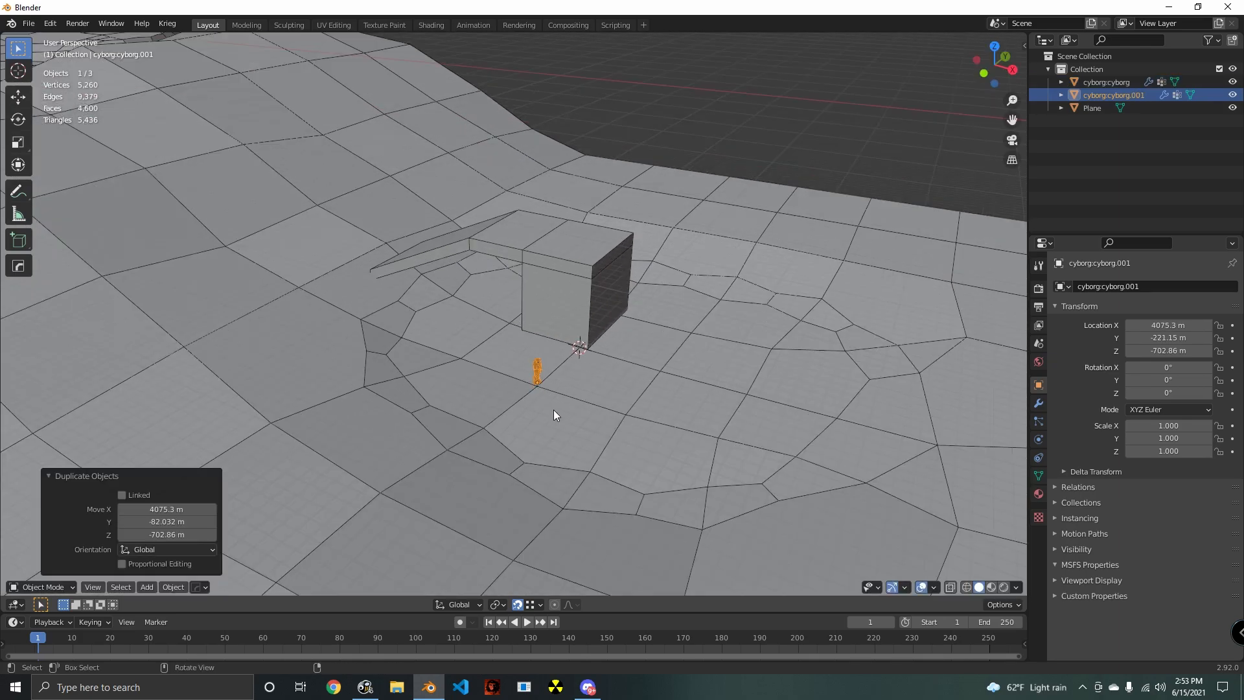
- Switch back to editing the terrain mesh and move the selected block-and-ramp structure about 150 m along X
{"action": "scroll", "coordinate": [566, 451], "scroll_direction": "up", "scroll_amount": 6}
{"action": "scroll", "coordinate": [530, 415], "scroll_direction": "down", "scroll_amount": 5}
{"action": "middle_click_drag", "start_coordinate": [503, 329], "coordinate": [530, 445]}
{"action": "scroll", "coordinate": [585, 444], "scroll_direction": "down", "scroll_amount": 2}
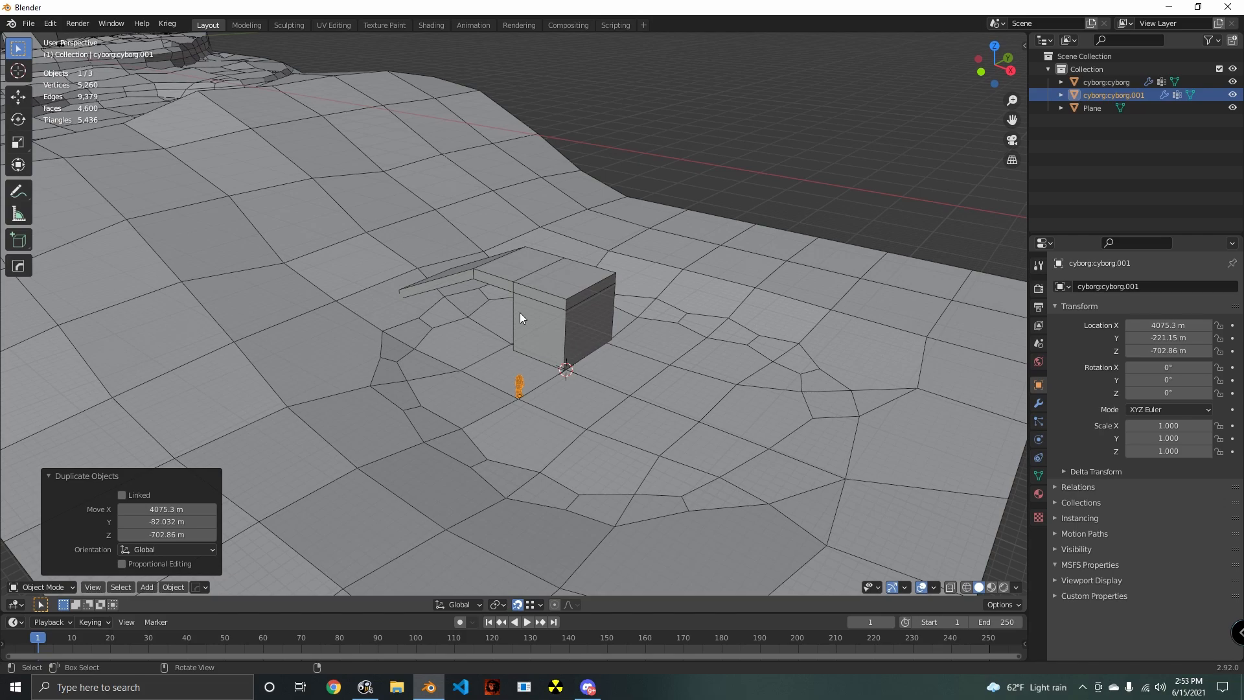
{"action": "key", "text": "Tab"}
{"action": "key", "text": "alt+q"}
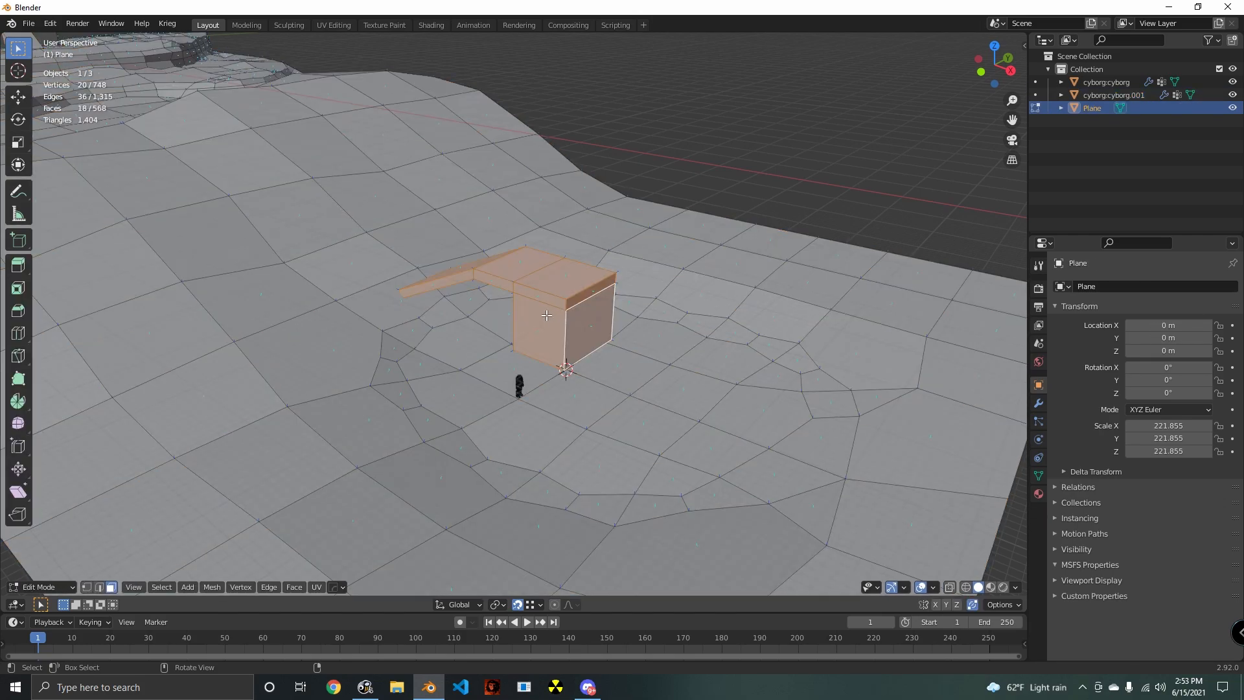
{"action": "middle_click_drag", "start_coordinate": [547, 315], "coordinate": [531, 324]}
{"action": "scroll", "coordinate": [551, 363], "scroll_direction": "up", "scroll_amount": 6}
{"action": "middle_click_drag", "start_coordinate": [557, 389], "coordinate": [586, 419]}
{"action": "scroll", "coordinate": [586, 419], "scroll_direction": "down", "scroll_amount": 6}
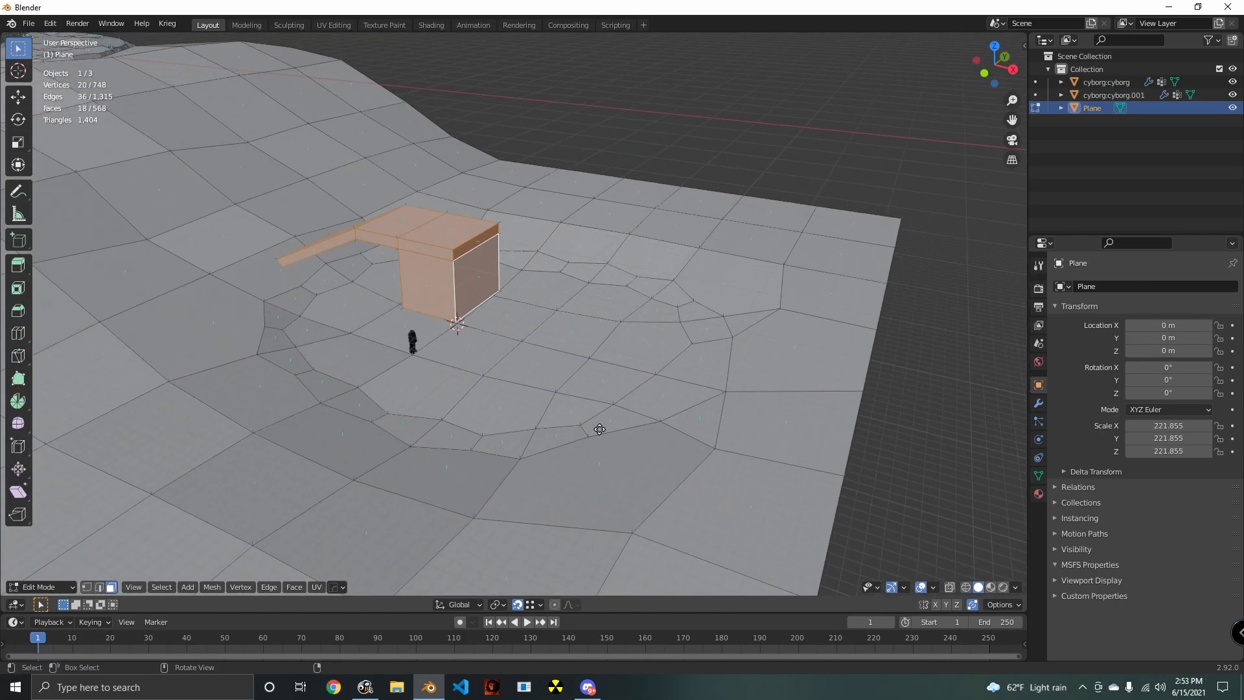
{"action": "key", "text": "g"}
{"action": "key", "text": "x"}
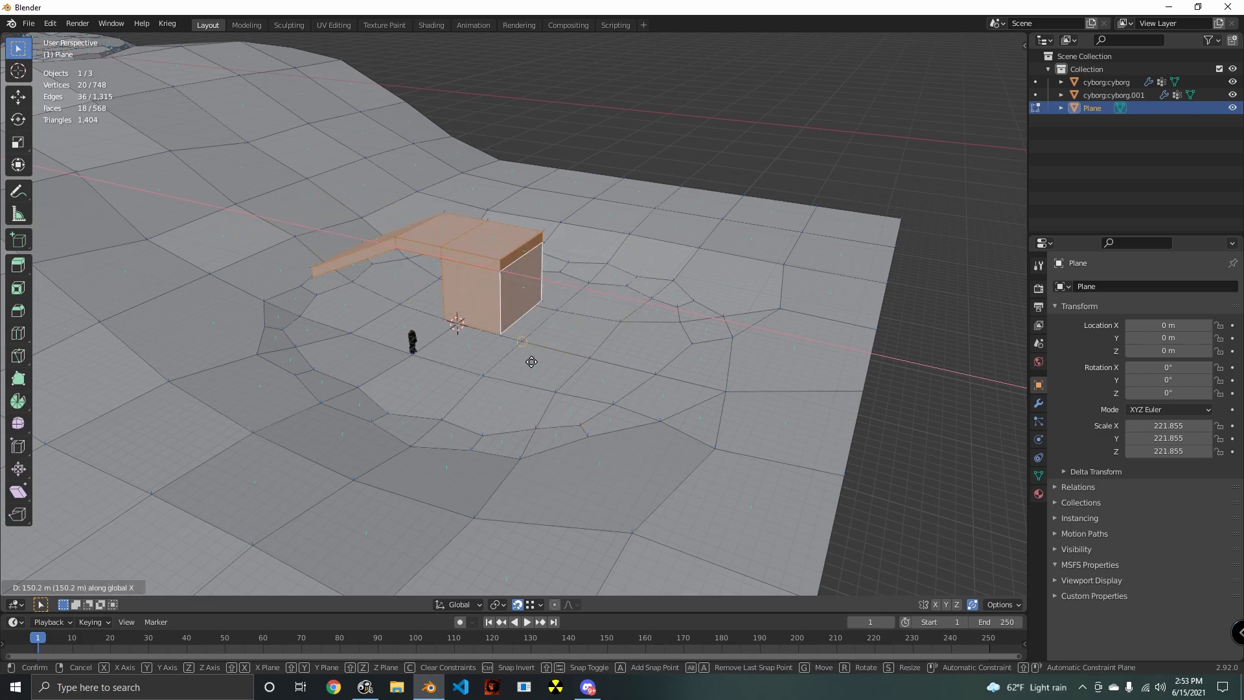
{"action": "left_click", "coordinate": [531, 361]}
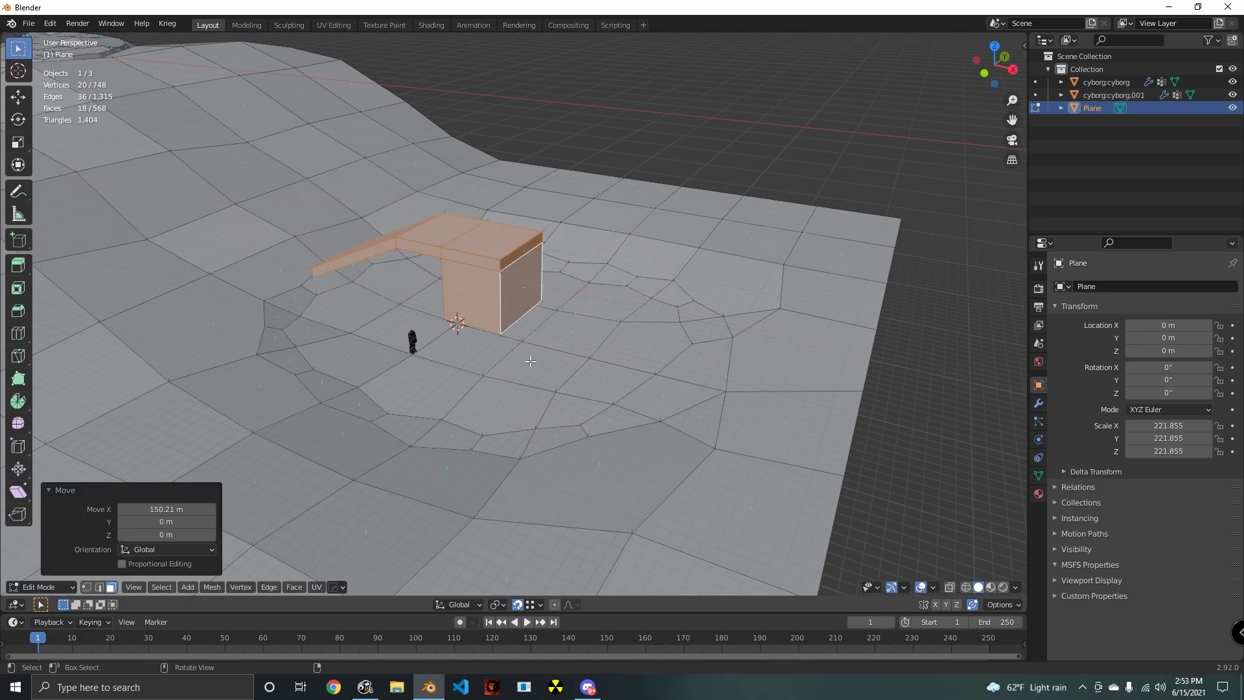
- Select only the faces of the sloping ramp section and move them about -340 m along X to lengthen the overhang
{"action": "middle_click_drag", "start_coordinate": [486, 429], "coordinate": [475, 514]}
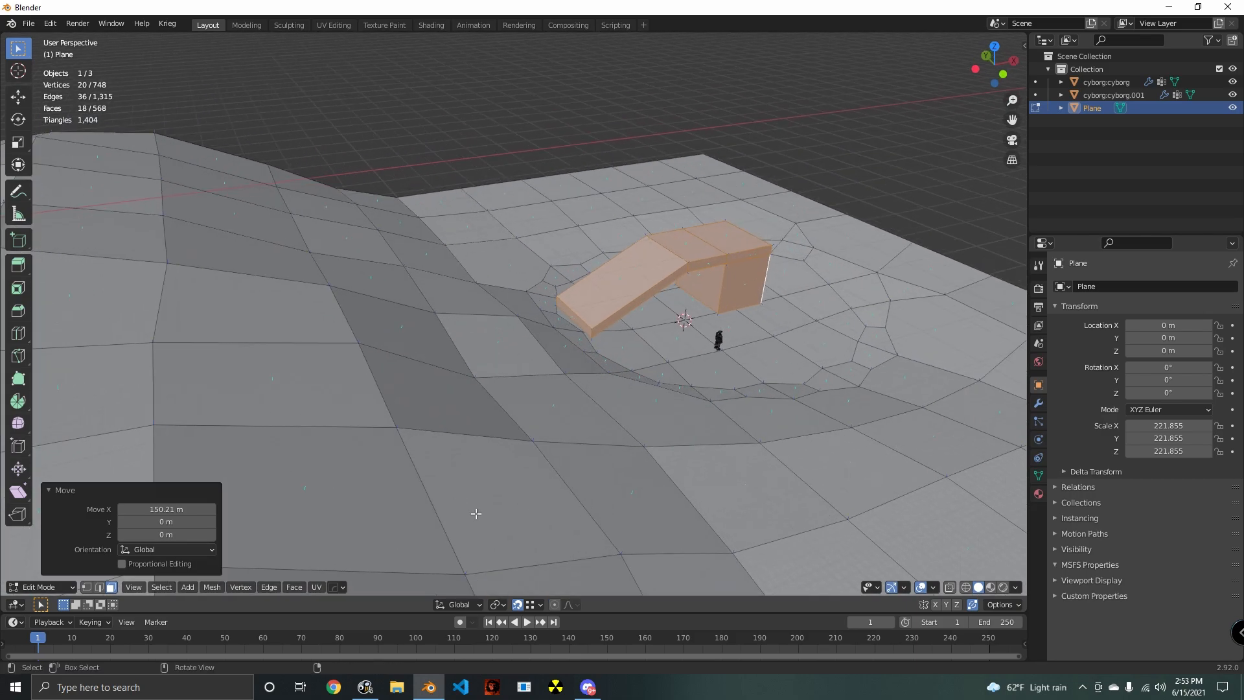
{"action": "middle_click_drag", "start_coordinate": [570, 468], "coordinate": [410, 490], "text": "shift"}
{"action": "scroll", "coordinate": [410, 489], "scroll_direction": "up", "scroll_amount": 2}
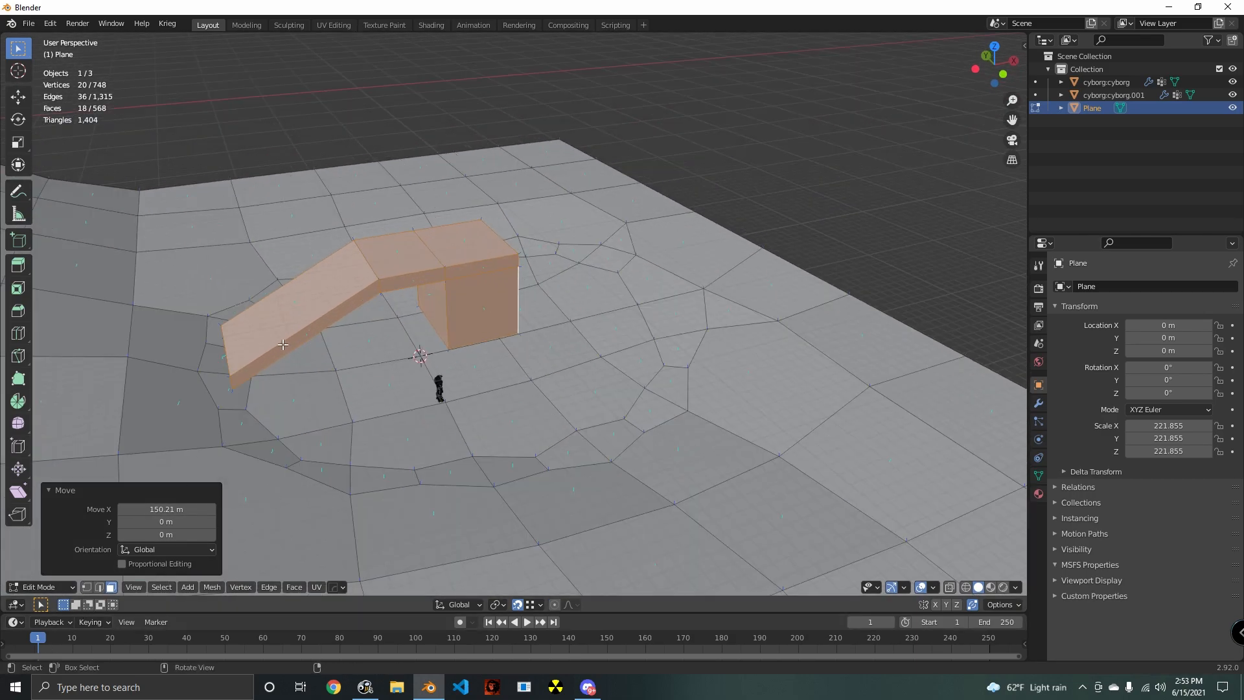
{"action": "key", "text": "alt+a"}
{"action": "left_click", "coordinate": [305, 333], "text": "alt"}
{"action": "left_click", "coordinate": [409, 283], "text": "alt+shift"}
{"action": "middle_click_drag", "start_coordinate": [409, 285], "coordinate": [429, 278]}
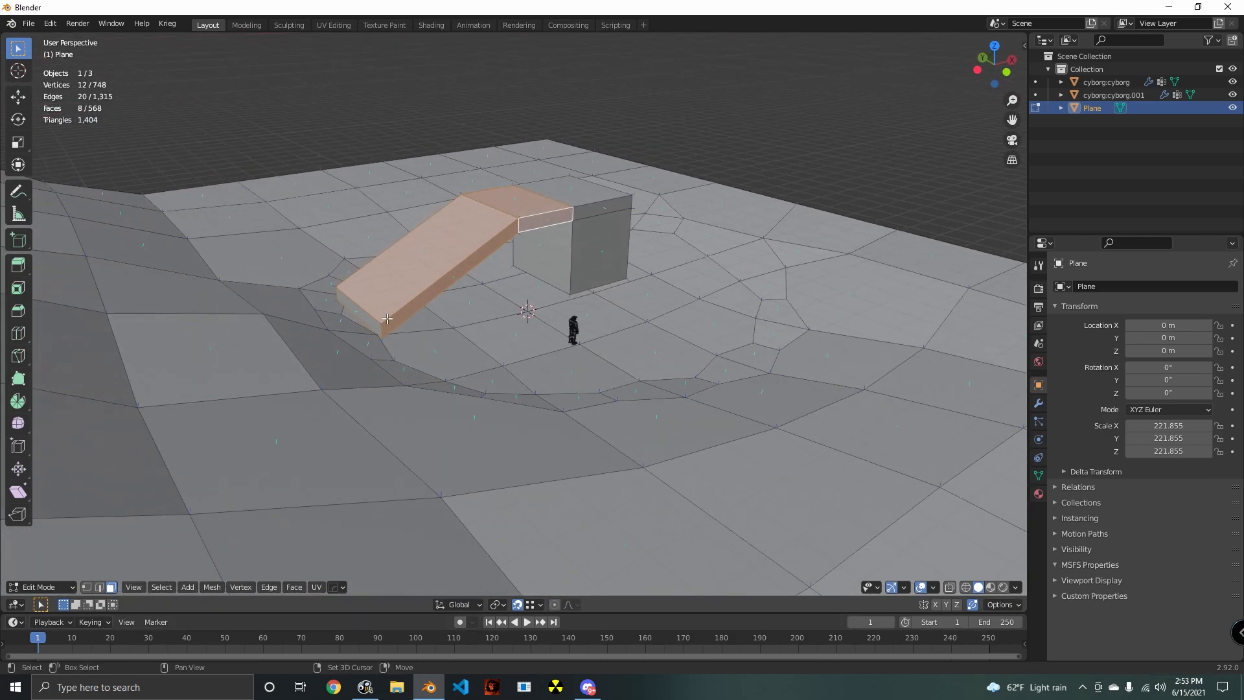
{"action": "left_click", "coordinate": [387, 319], "text": "shift"}
{"action": "middle_click_drag", "start_coordinate": [387, 318], "coordinate": [540, 329]}
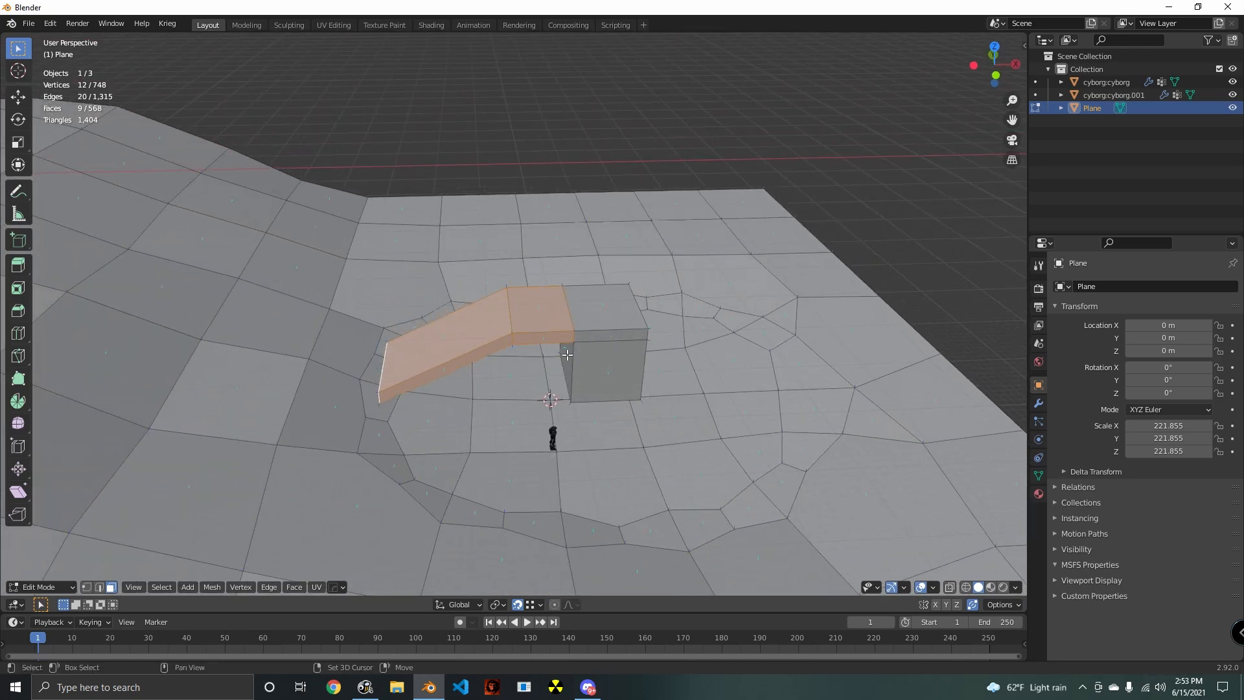
{"action": "left_click", "coordinate": [550, 338], "text": "alt+shift"}
{"action": "middle_click_drag", "start_coordinate": [585, 383], "coordinate": [755, 430]}
{"action": "key", "text": "g"}
{"action": "key", "text": "x"}
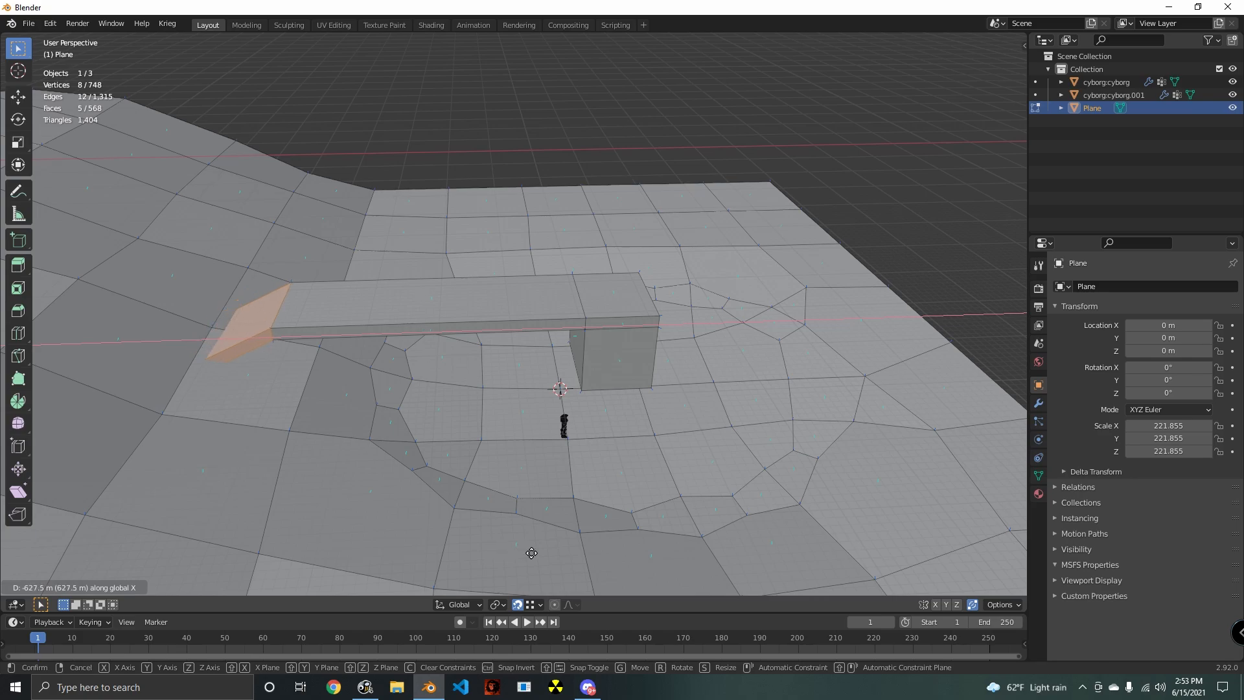
{"action": "left_click", "coordinate": [619, 570]}
- Select the upper and lower side faces on both opposite sides of the block, where the overhang does not attach
{"action": "middle_click_drag", "start_coordinate": [619, 570], "coordinate": [532, 482]}
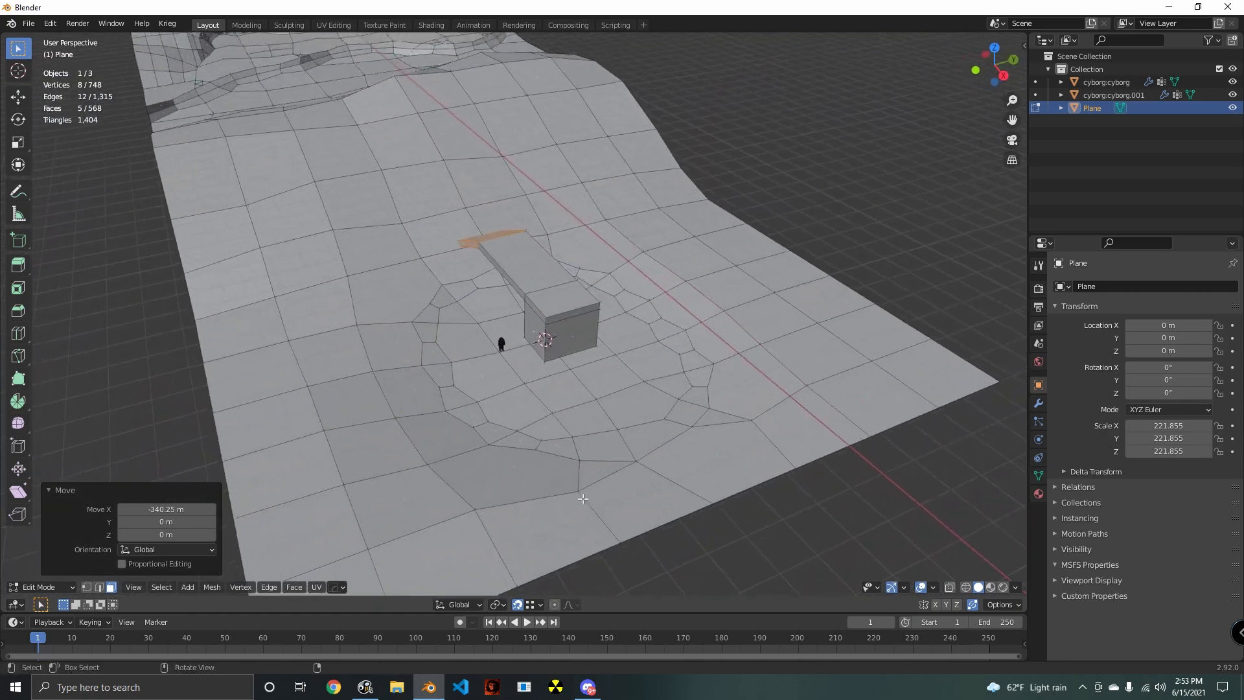
{"action": "scroll", "coordinate": [541, 421], "scroll_direction": "up", "scroll_amount": 3}
{"action": "left_click", "coordinate": [548, 355]}
{"action": "left_click", "coordinate": [554, 322], "text": "shift"}
{"action": "left_click", "coordinate": [552, 312], "text": "shift"}
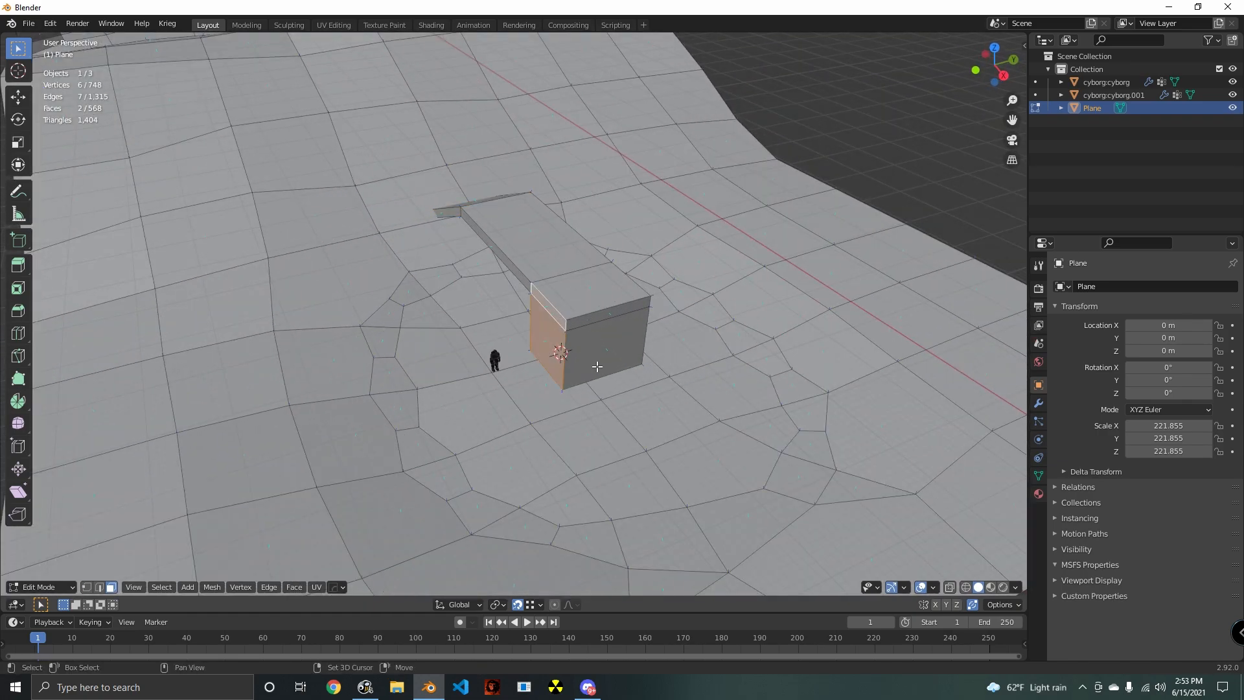
{"action": "middle_click_drag", "start_coordinate": [596, 366], "coordinate": [544, 368]}
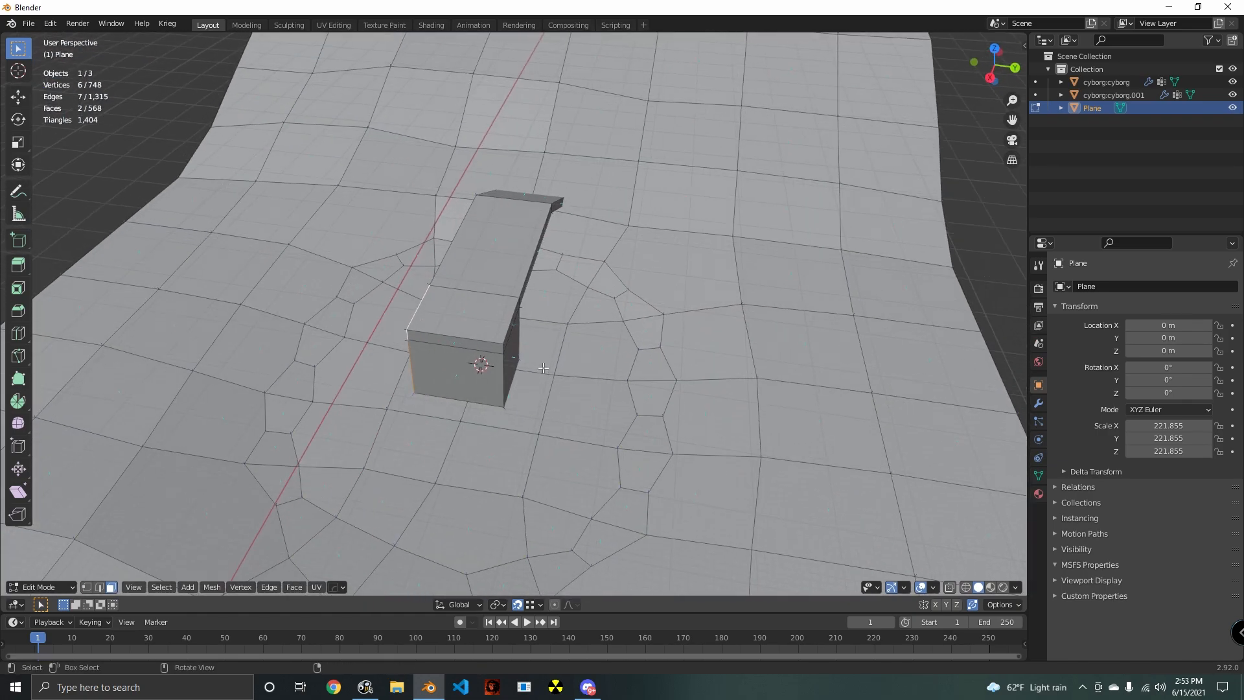
{"action": "left_click", "coordinate": [516, 329], "text": "shift"}
{"action": "middle_click_drag", "start_coordinate": [516, 329], "coordinate": [591, 413]}
- Try to extrude the block's selected side faces, first with Extrude Faces and then with Extrude Faces Along Normals
{"action": "key", "text": "e"}
{"action": "right_click", "coordinate": [661, 419]}
{"action": "key", "text": "ctrl+z"}
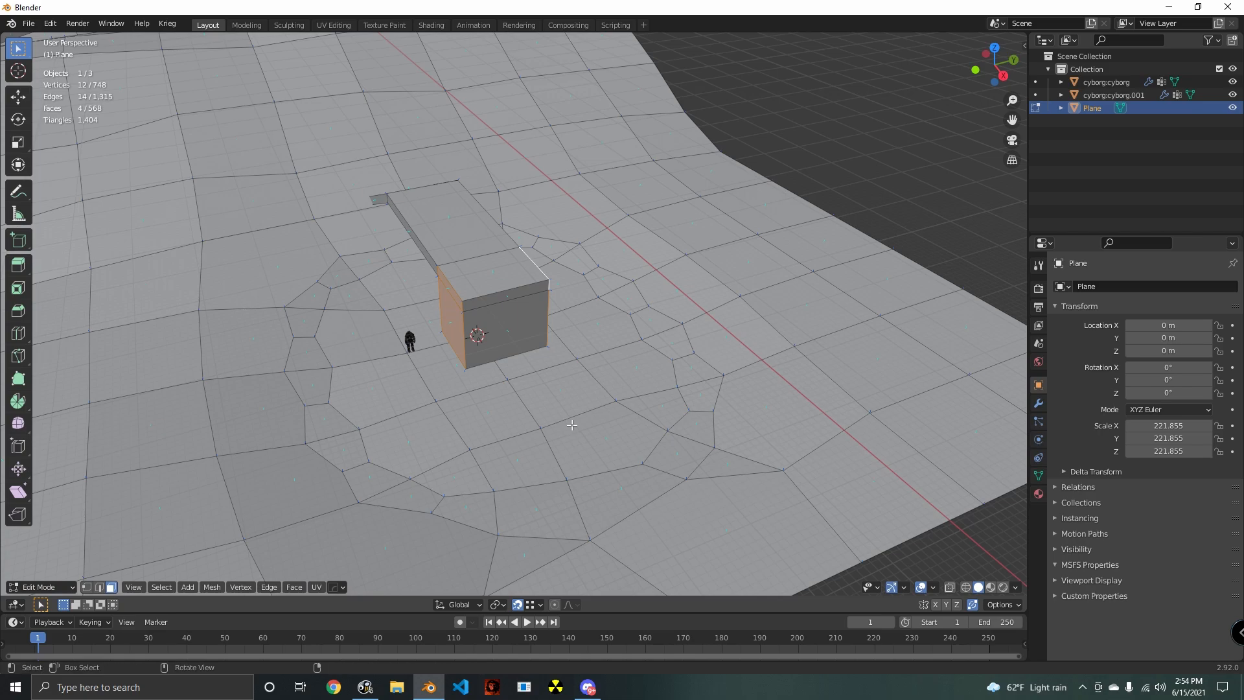
{"action": "middle_click_drag", "start_coordinate": [571, 424], "coordinate": [586, 410]}
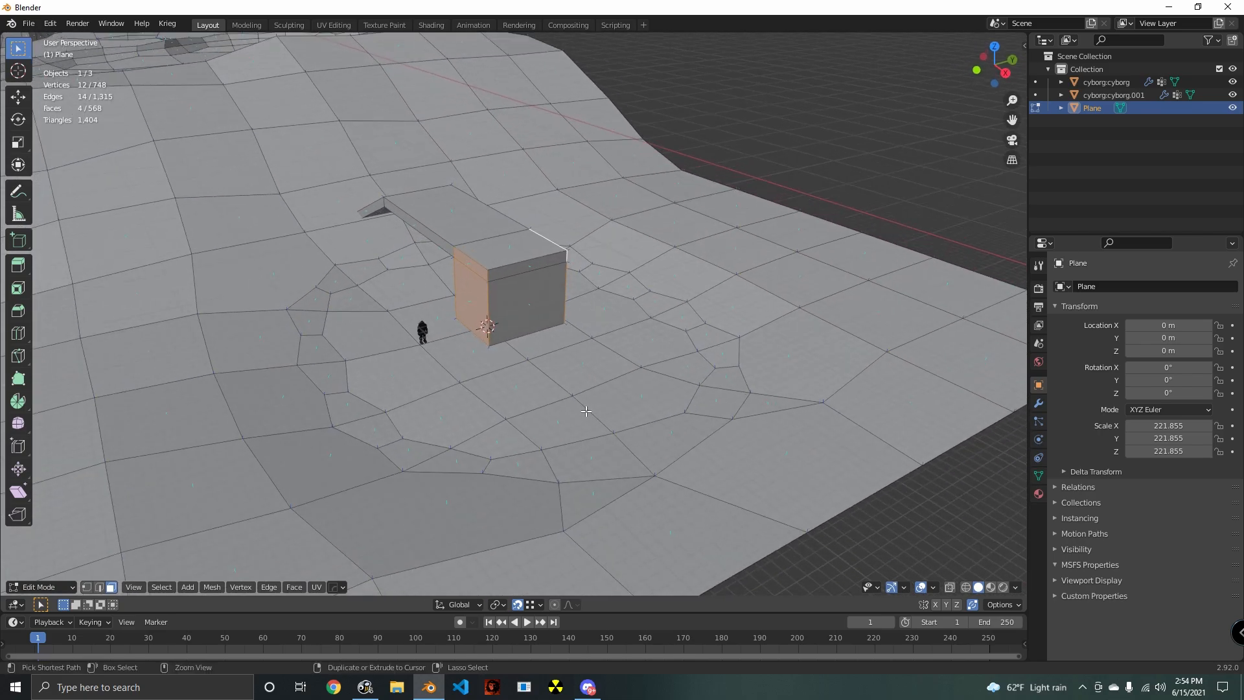
{"action": "key", "text": "ctrl+f"}
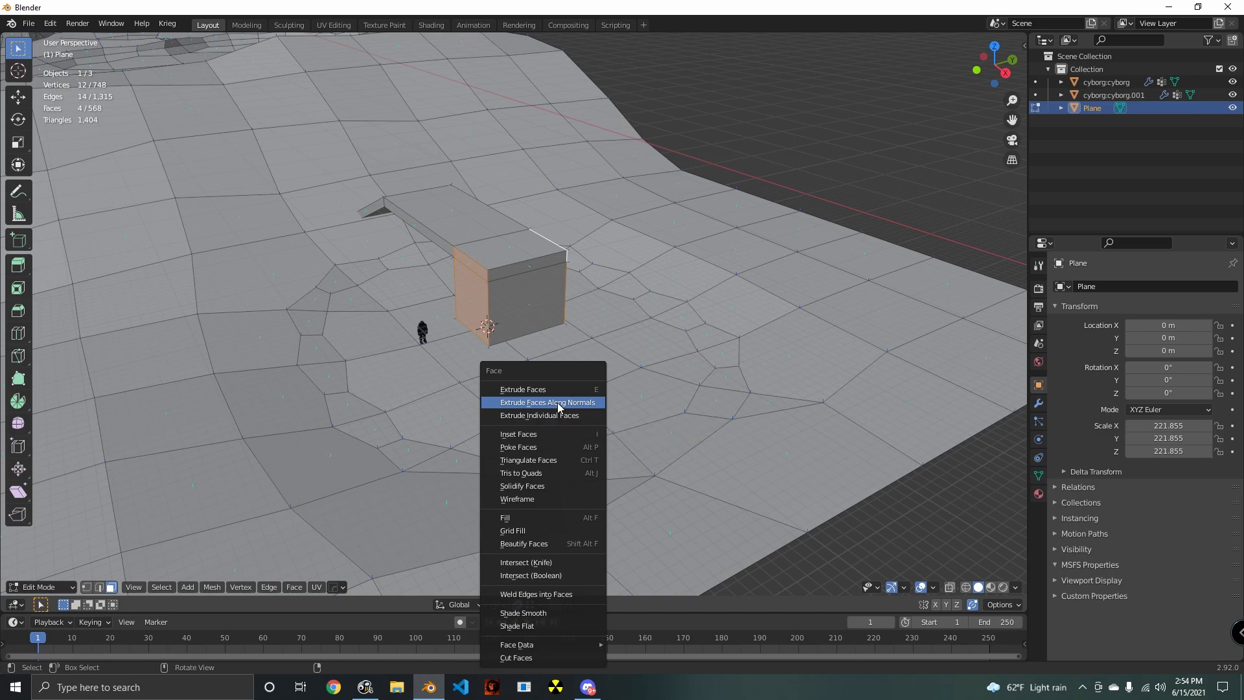
{"action": "left_click", "coordinate": [558, 402]}
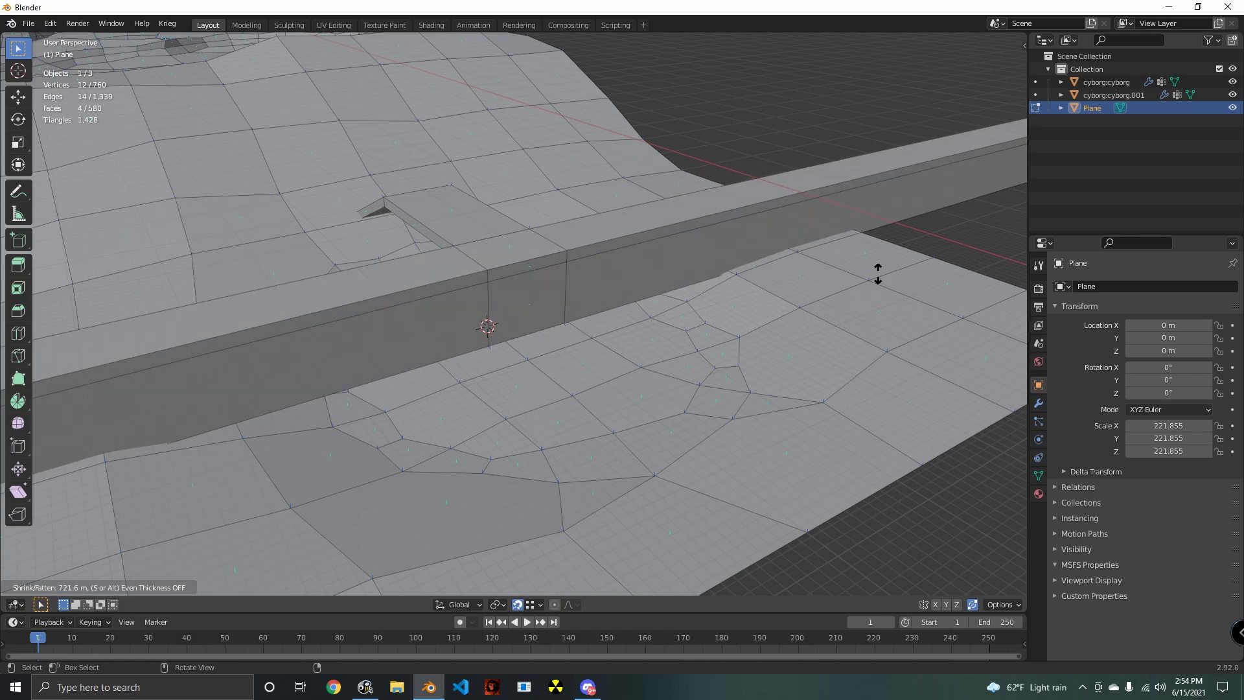
{"action": "key", "text": "Escape"}
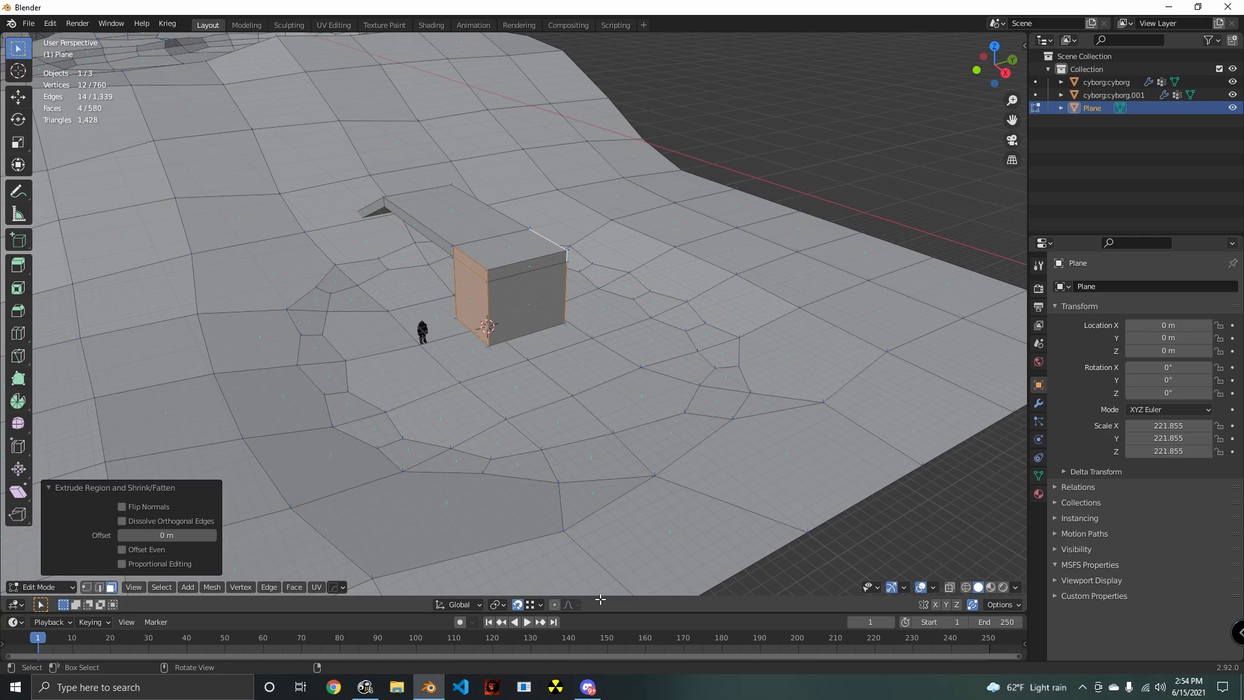
- Turn off snapping and undo the last extrusion of the block's side faces
{"action": "left_click", "coordinate": [517, 604]}
{"action": "middle_click_drag", "start_coordinate": [629, 423], "coordinate": [602, 409]}
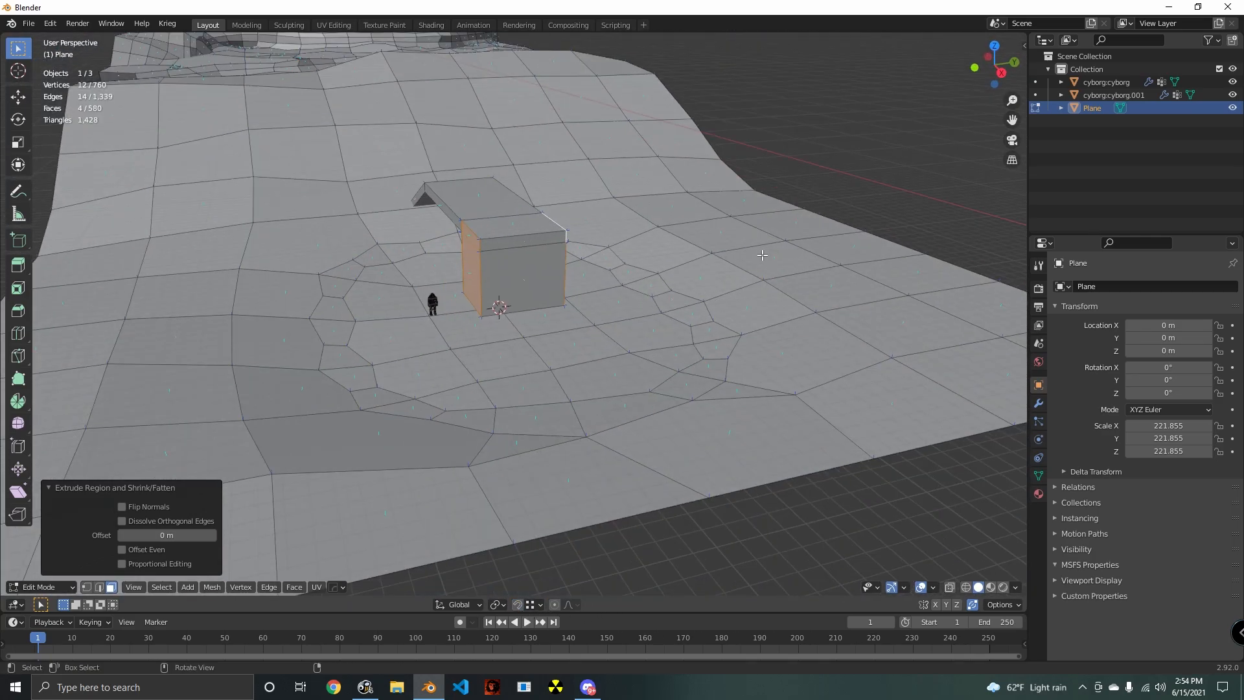
{"action": "middle_click_drag", "start_coordinate": [824, 264], "coordinate": [582, 420]}
{"action": "middle_click_drag", "start_coordinate": [491, 393], "coordinate": [557, 384], "text": "shift"}
{"action": "scroll", "coordinate": [558, 384], "scroll_direction": "up", "scroll_amount": 3}
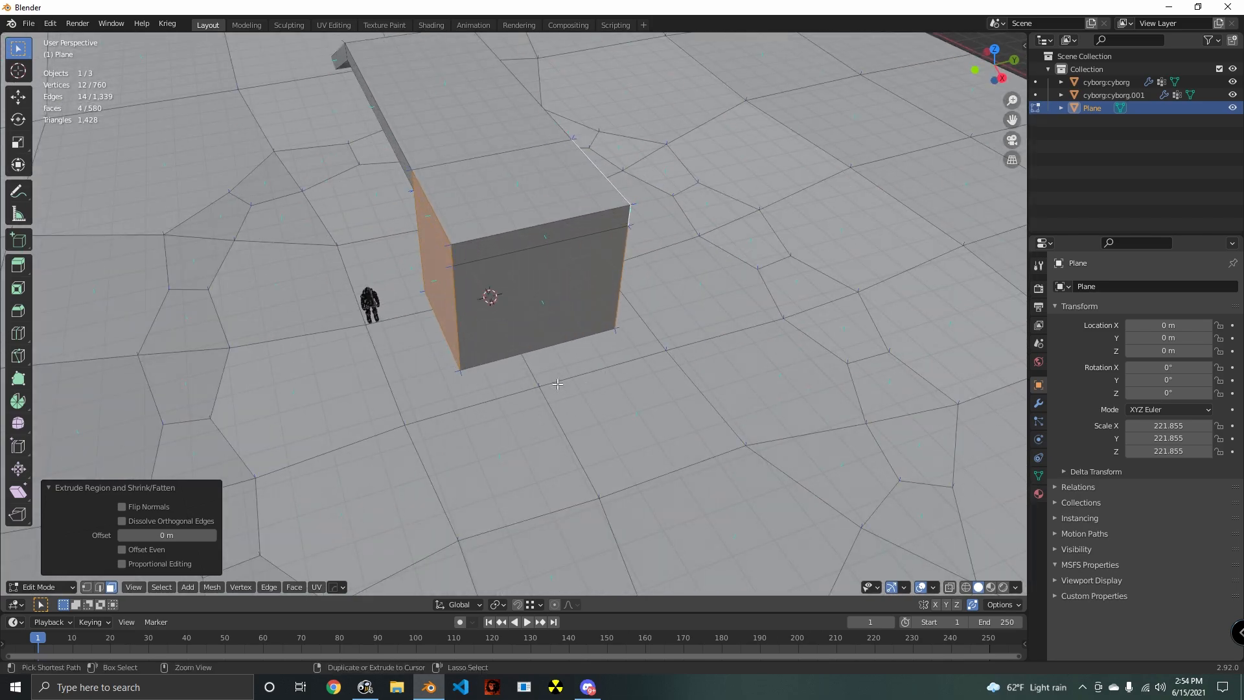
{"action": "key", "text": "ctrl+z"}
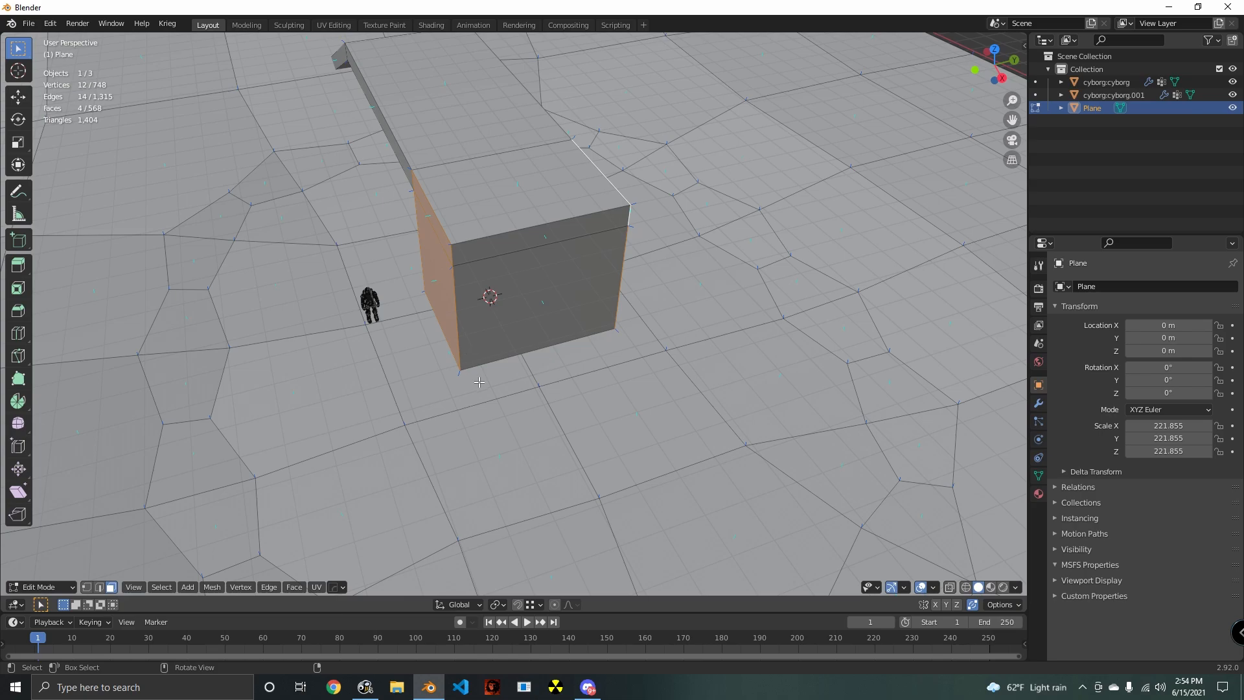
- Try Extrude Faces Along Normals on the block's side faces with snapping off, and undo it
{"action": "scroll", "coordinate": [479, 382], "scroll_direction": "down", "scroll_amount": 5}
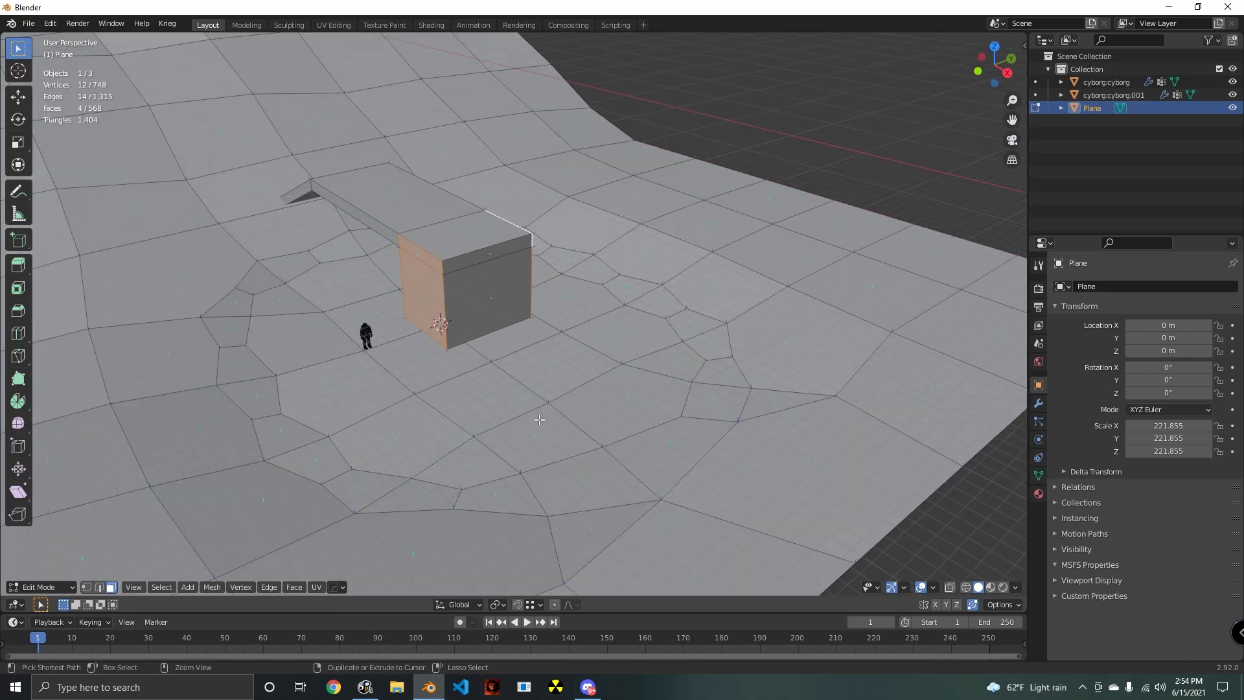
{"action": "key", "text": "ctrl+f"}
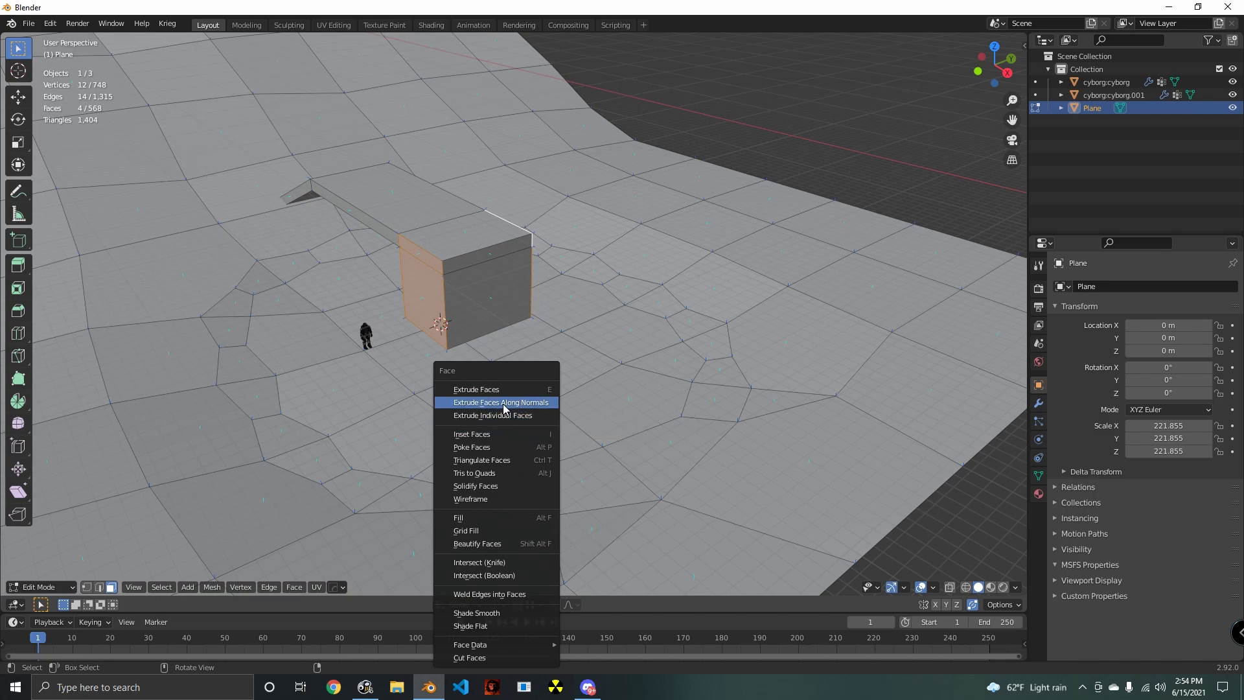
{"action": "left_click", "coordinate": [504, 404]}
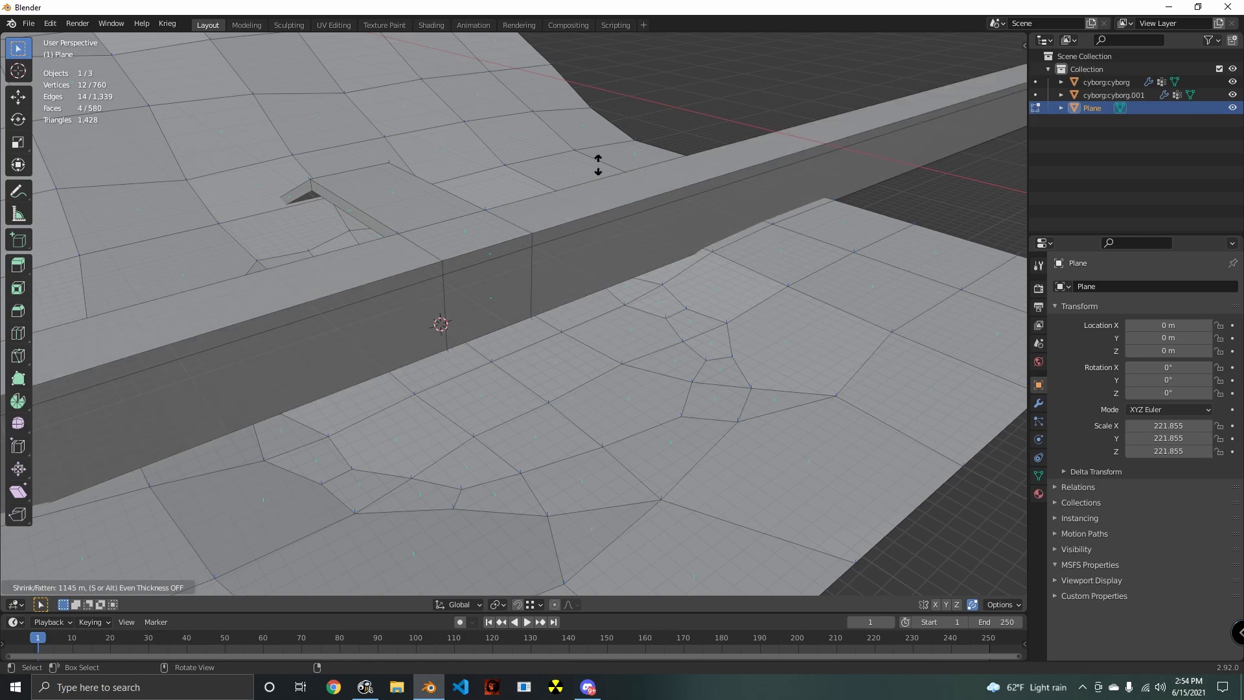
{"action": "right_click", "coordinate": [631, 411]}
{"action": "scroll", "coordinate": [632, 410], "scroll_direction": "down", "scroll_amount": 6}
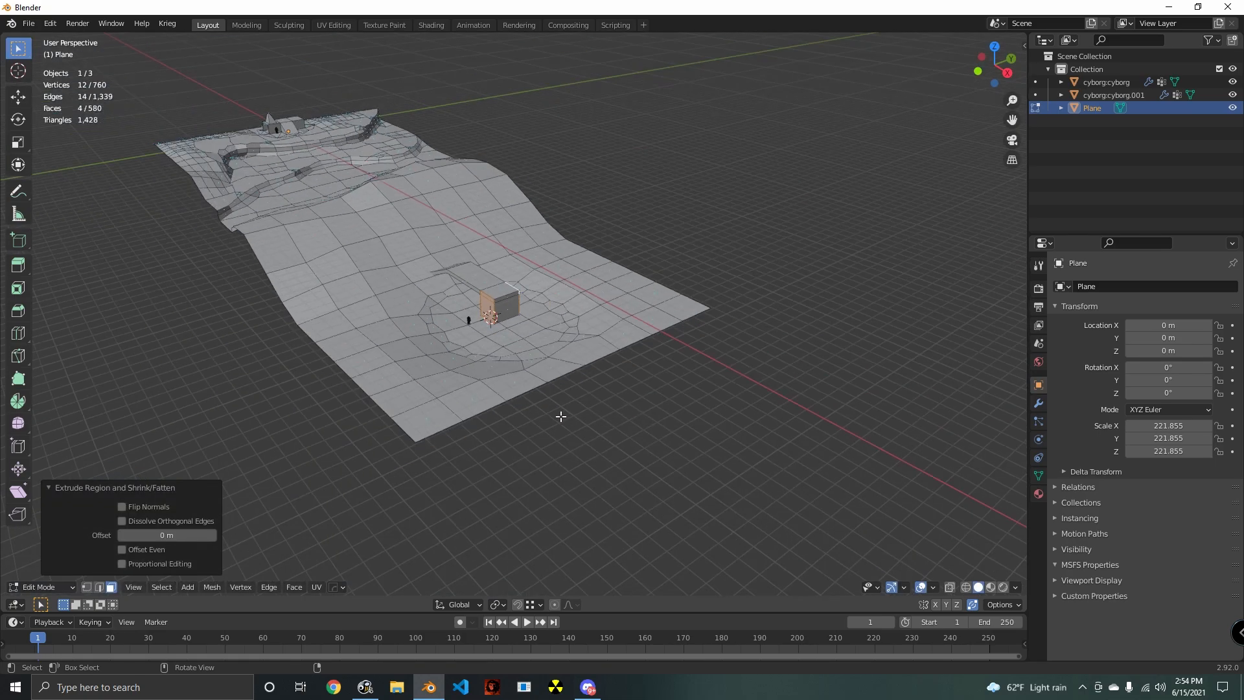
{"action": "key", "text": "ctrl+z"}
- Extrude the block's selected side faces outward along their normals by 0.985 m with even offset
{"action": "scroll", "coordinate": [609, 440], "scroll_direction": "up", "scroll_amount": 1}
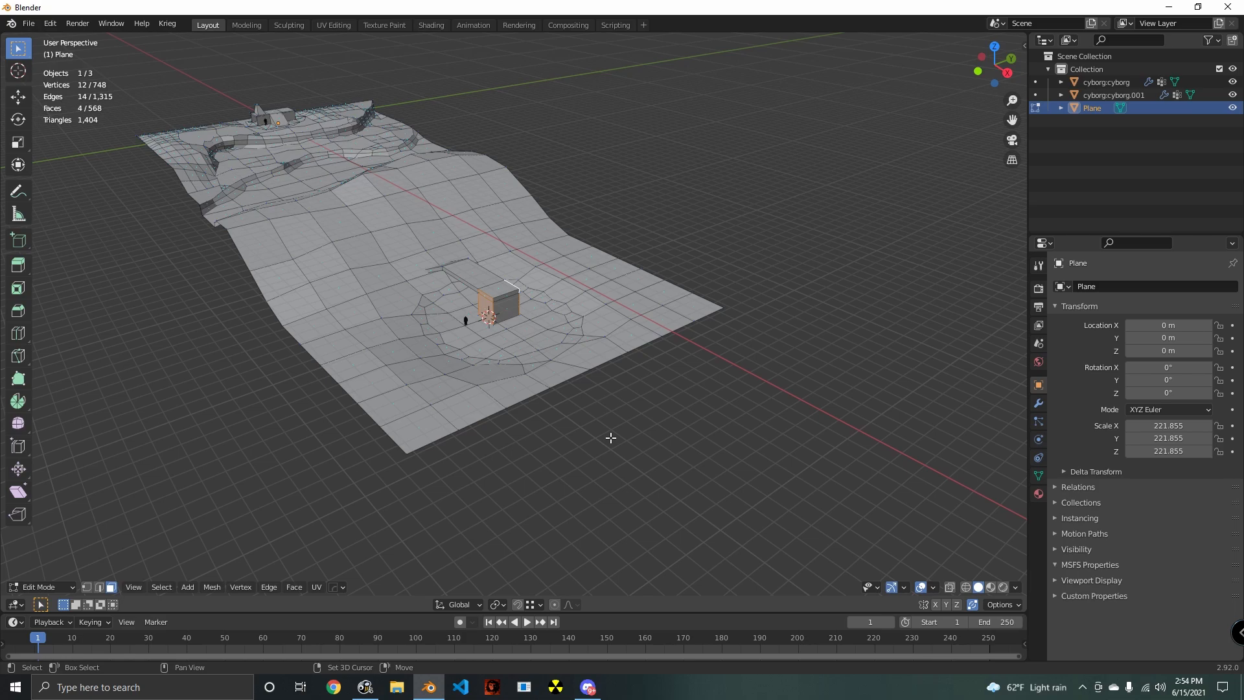
{"action": "right_click", "coordinate": [642, 452]}
{"action": "left_click", "coordinate": [606, 399]}
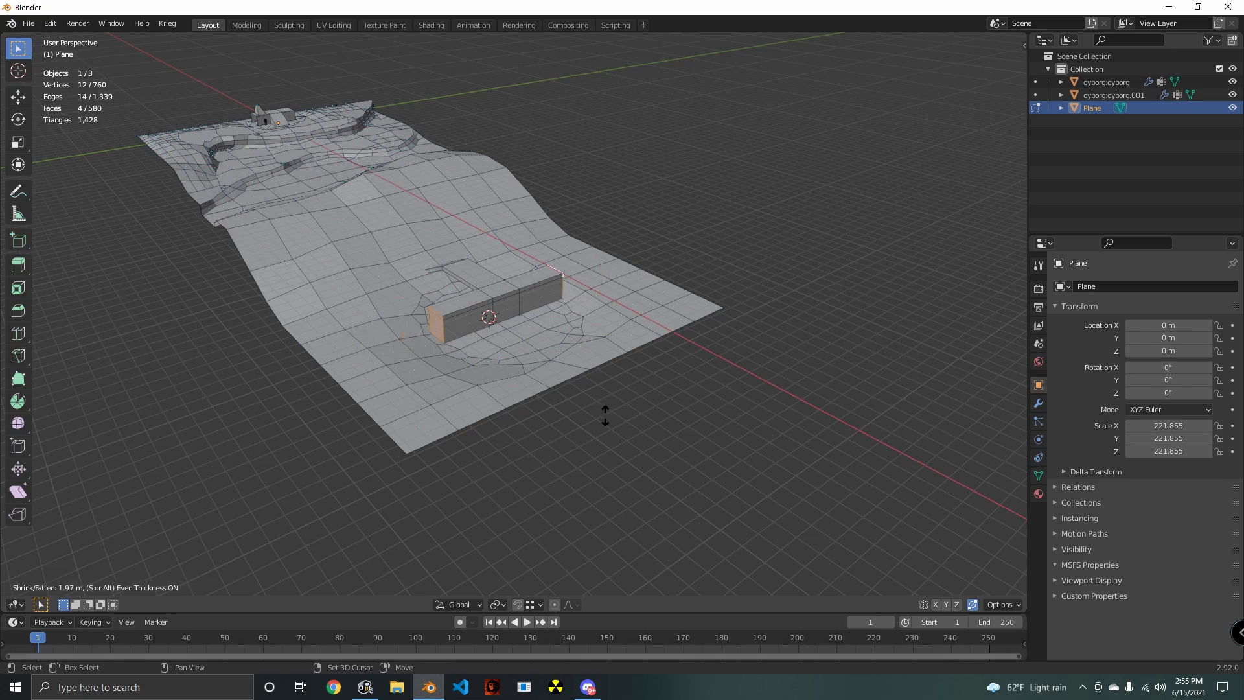
{"action": "left_click", "coordinate": [603, 418]}
- Select the six faces at the widened block's end opposite the ramp, move them outward along X, and clear the selection
{"action": "mouse_move", "coordinate": [589, 425]}
{"action": "middle_mouse_down"}
{"action": "mouse_move", "coordinate": [543, 446]}
{"action": "mouse_move", "coordinate": [587, 462]}
{"action": "mouse_move", "coordinate": [569, 414]}
{"action": "middle_mouse_up"}
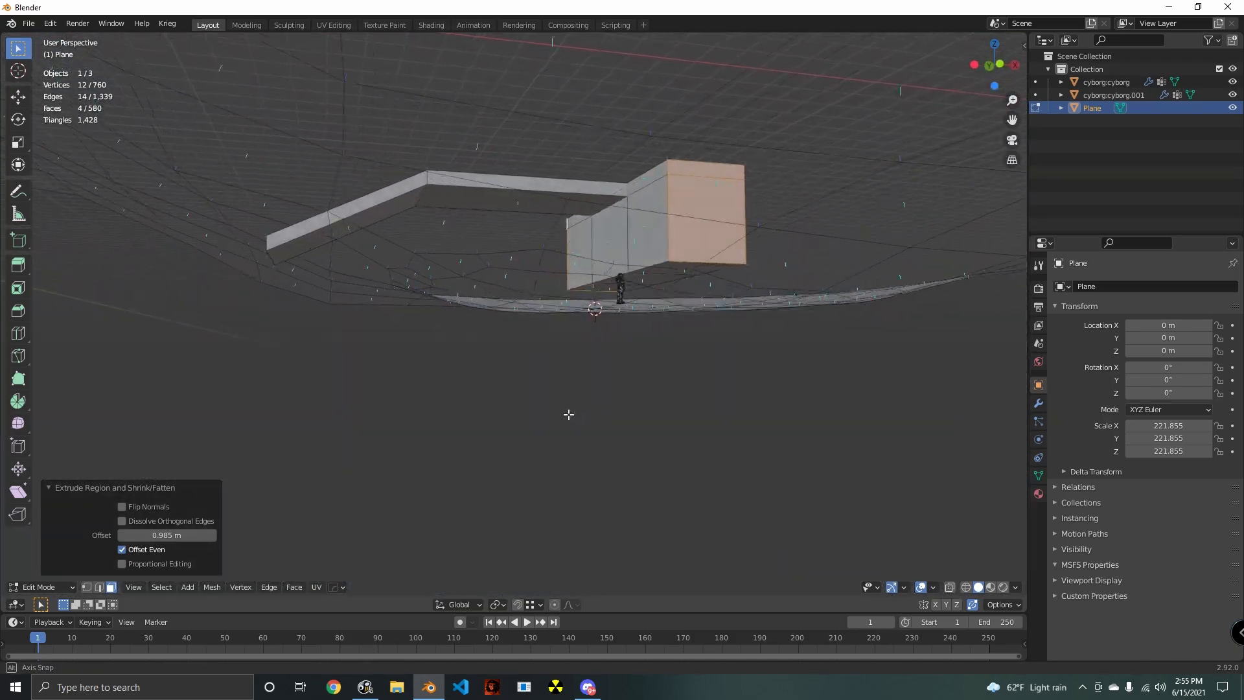
{"action": "left_click", "coordinate": [663, 399]}
{"action": "middle_click_drag", "start_coordinate": [663, 399], "coordinate": [530, 348]}
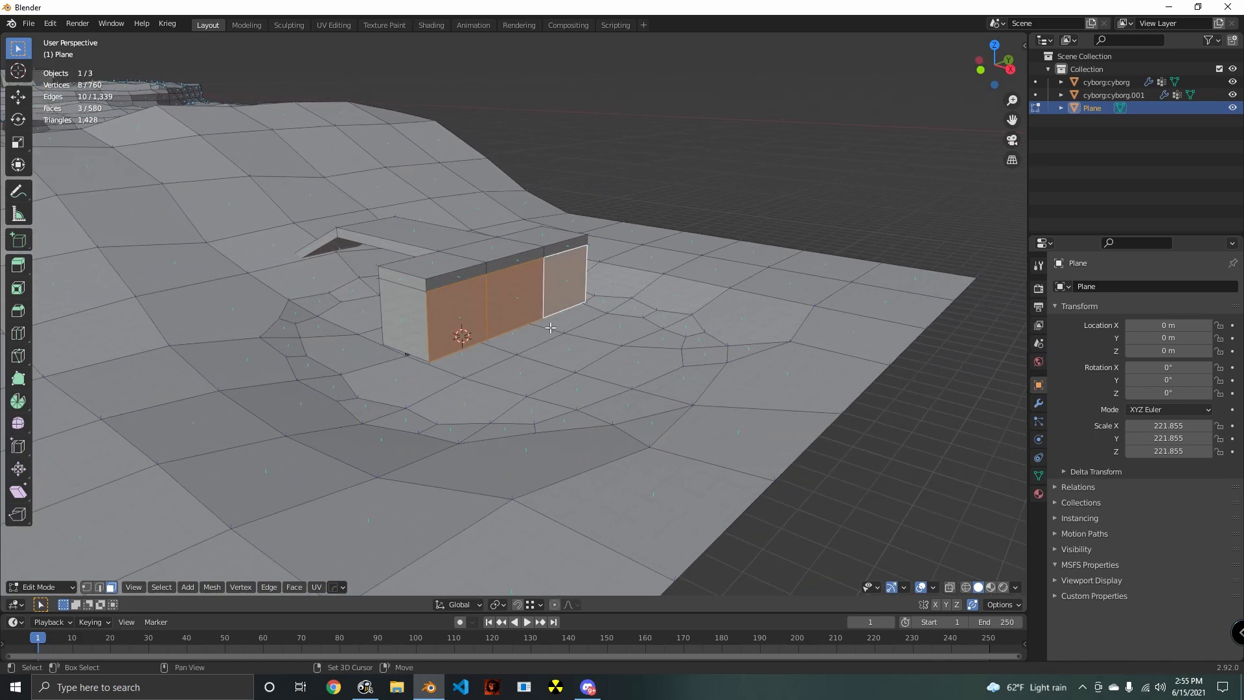
{"action": "middle_click_drag", "start_coordinate": [558, 339], "coordinate": [633, 346]}
{"action": "key", "text": "g"}
{"action": "key", "text": "x"}
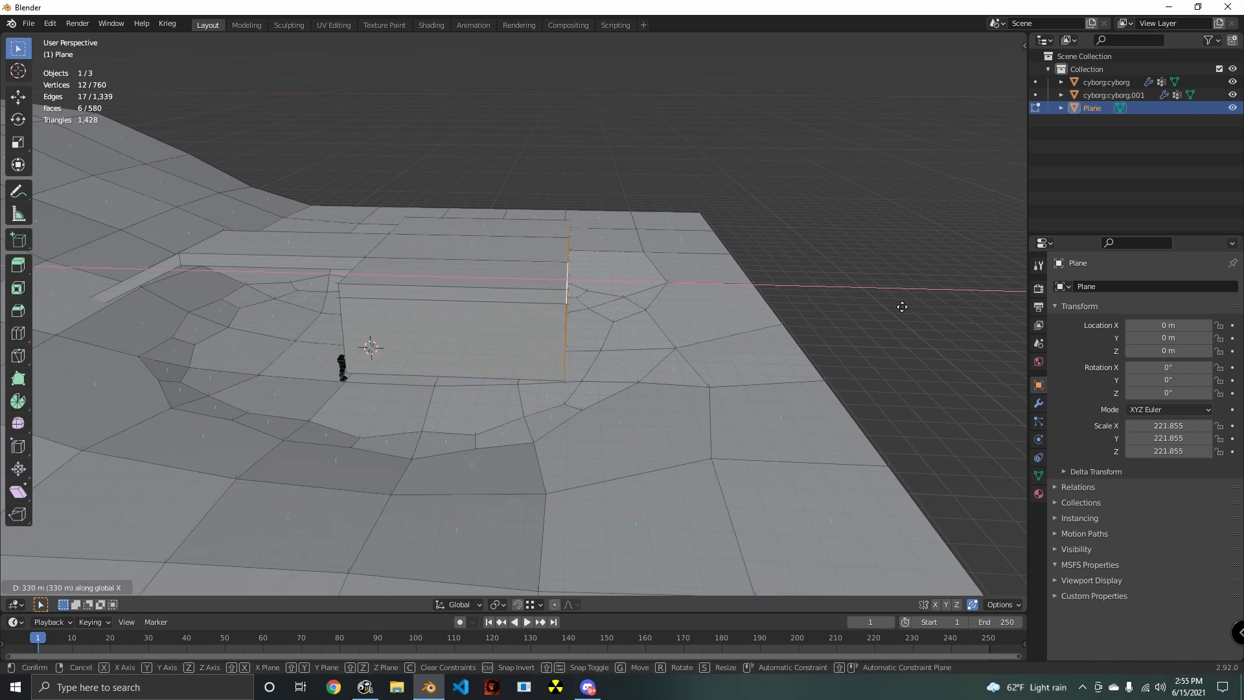
{"action": "left_click", "coordinate": [929, 307]}
{"action": "middle_click_drag", "start_coordinate": [929, 307], "coordinate": [966, 317], "text": "shift"}
{"action": "left_click", "coordinate": [953, 305]}
- Add two loop cuts across the widened block and delete the central roof face between them
{"action": "key", "text": "ctrl+r"}
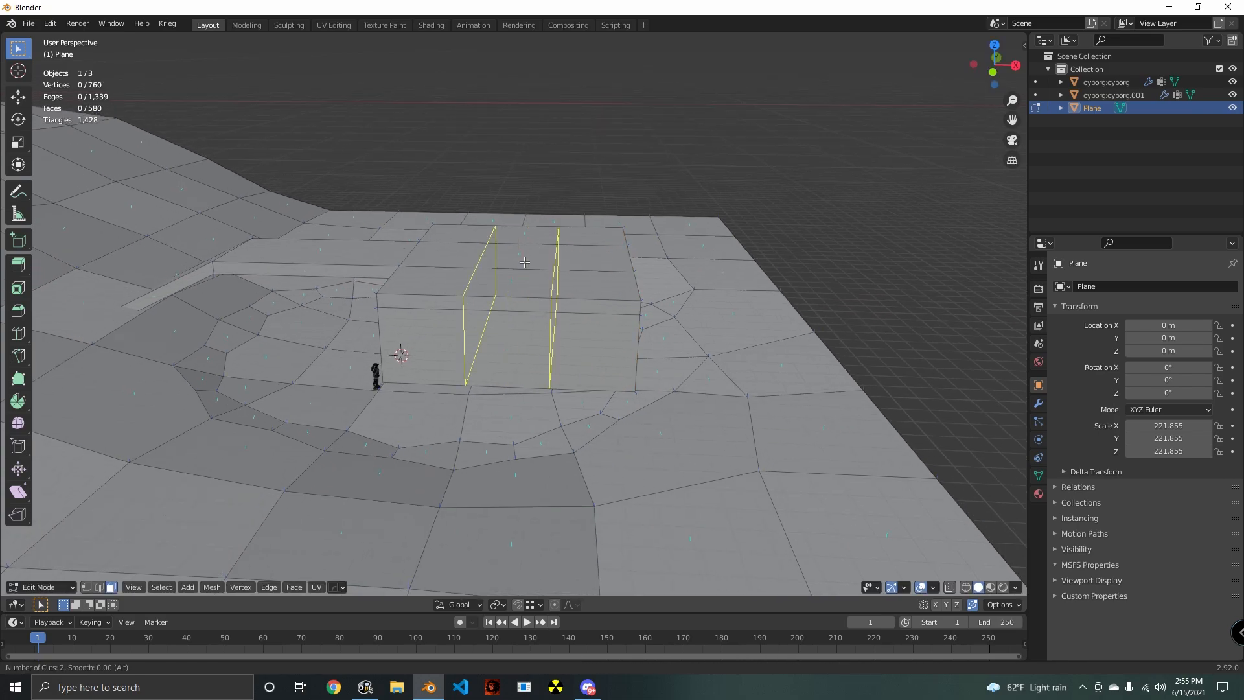
{"action": "left_click", "coordinate": [524, 261]}
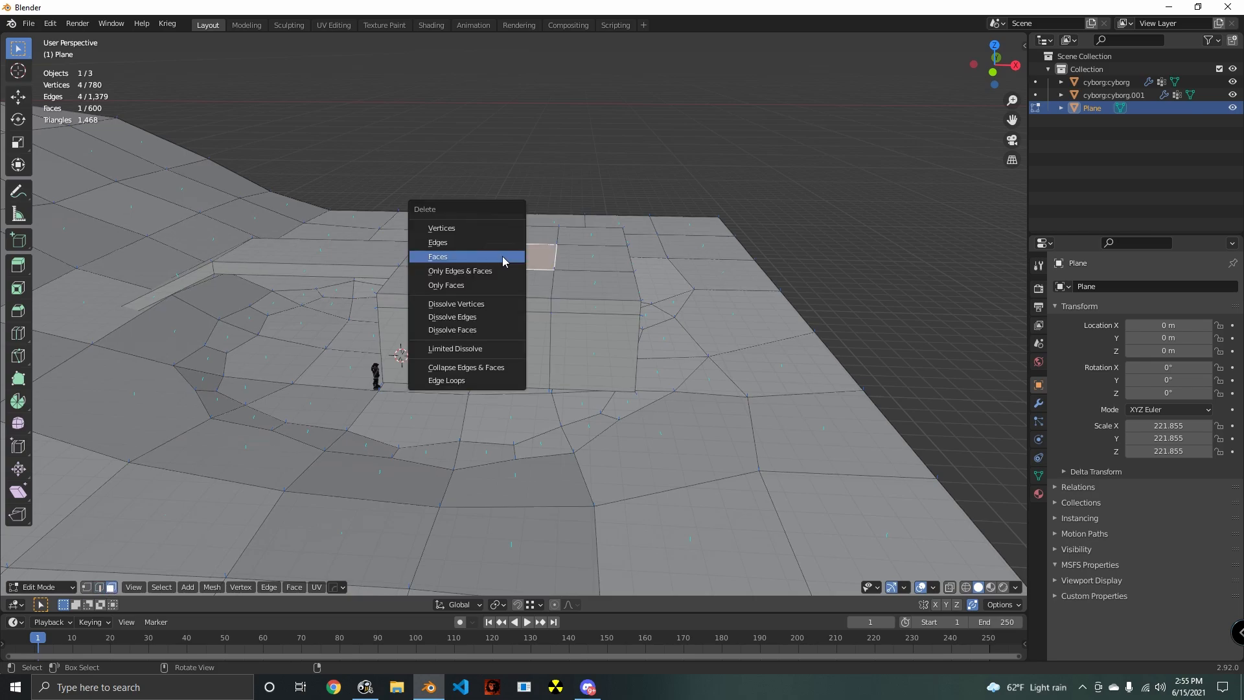
{"action": "middle_click_drag", "start_coordinate": [505, 262], "coordinate": [645, 345]}
- Select the nine faces on the block's underside and delete them
{"action": "middle_click_drag", "start_coordinate": [517, 376], "coordinate": [478, 442]}
{"action": "middle_click_drag", "start_coordinate": [539, 469], "coordinate": [582, 370]}
{"action": "left_click", "coordinate": [582, 370]}
{"action": "middle_click_drag", "start_coordinate": [672, 412], "coordinate": [616, 403]}
{"action": "key", "text": "ctrl+z"}
{"action": "scroll", "coordinate": [668, 431], "scroll_direction": "up", "scroll_amount": 4}
{"action": "left_click", "coordinate": [614, 404], "text": "shift"}
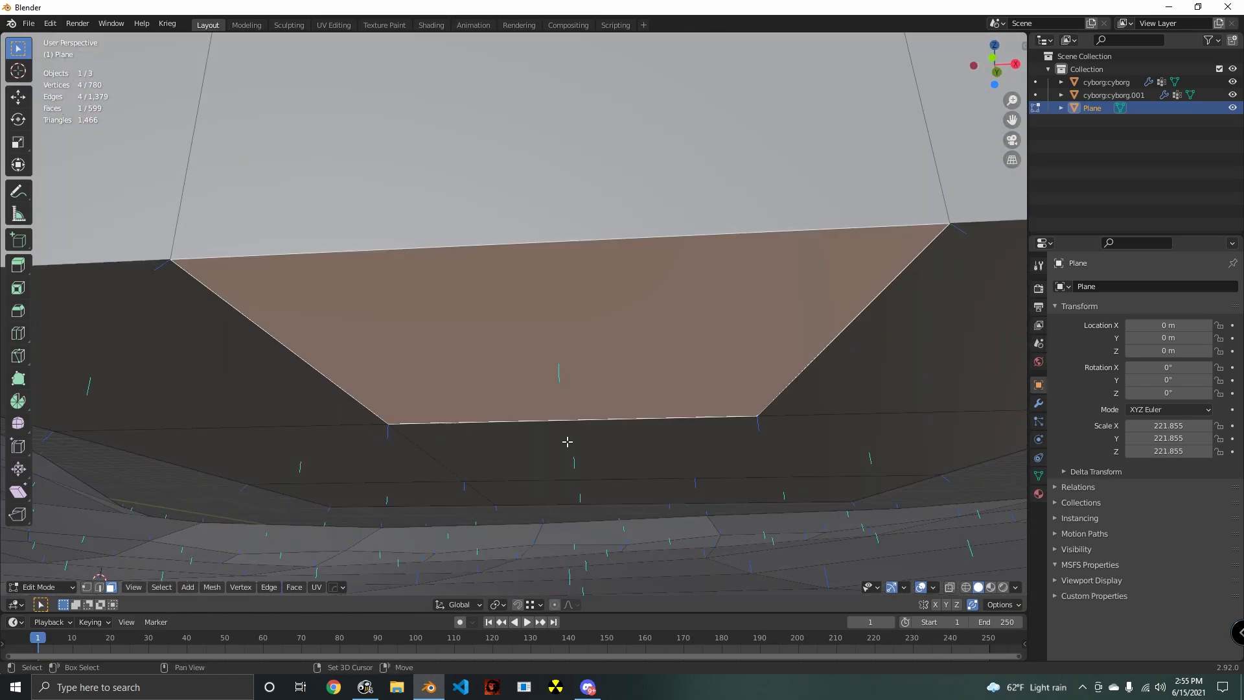
{"action": "left_click", "coordinate": [566, 444], "text": "shift"}
{"action": "left_click", "coordinate": [370, 467], "text": "shift"}
{"action": "left_click", "coordinate": [370, 491], "text": "shift"}
{"action": "left_click", "coordinate": [564, 490], "text": "shift"}
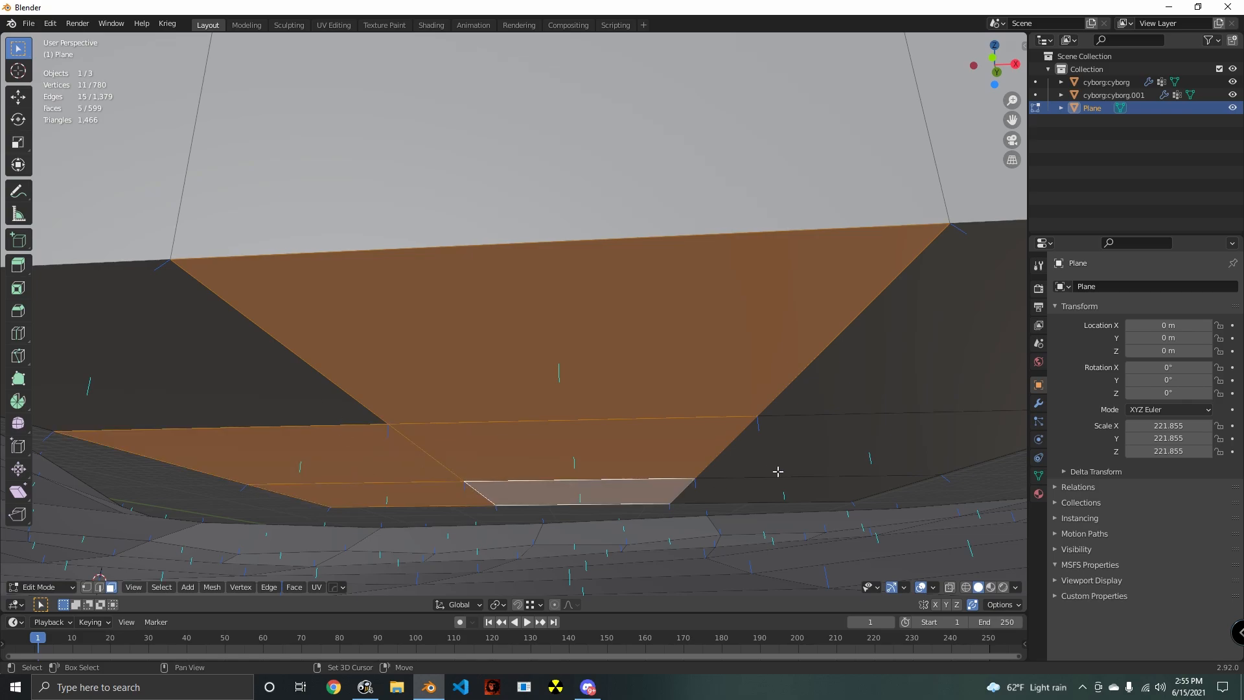
{"action": "left_click", "coordinate": [774, 472], "text": "shift"}
{"action": "left_click", "coordinate": [769, 497], "text": "shift"}
{"action": "left_click", "coordinate": [855, 362], "text": "shift"}
{"action": "left_click", "coordinate": [248, 412], "text": "shift"}
{"action": "key", "text": "x"}
{"action": "left_click", "coordinate": [237, 407]}
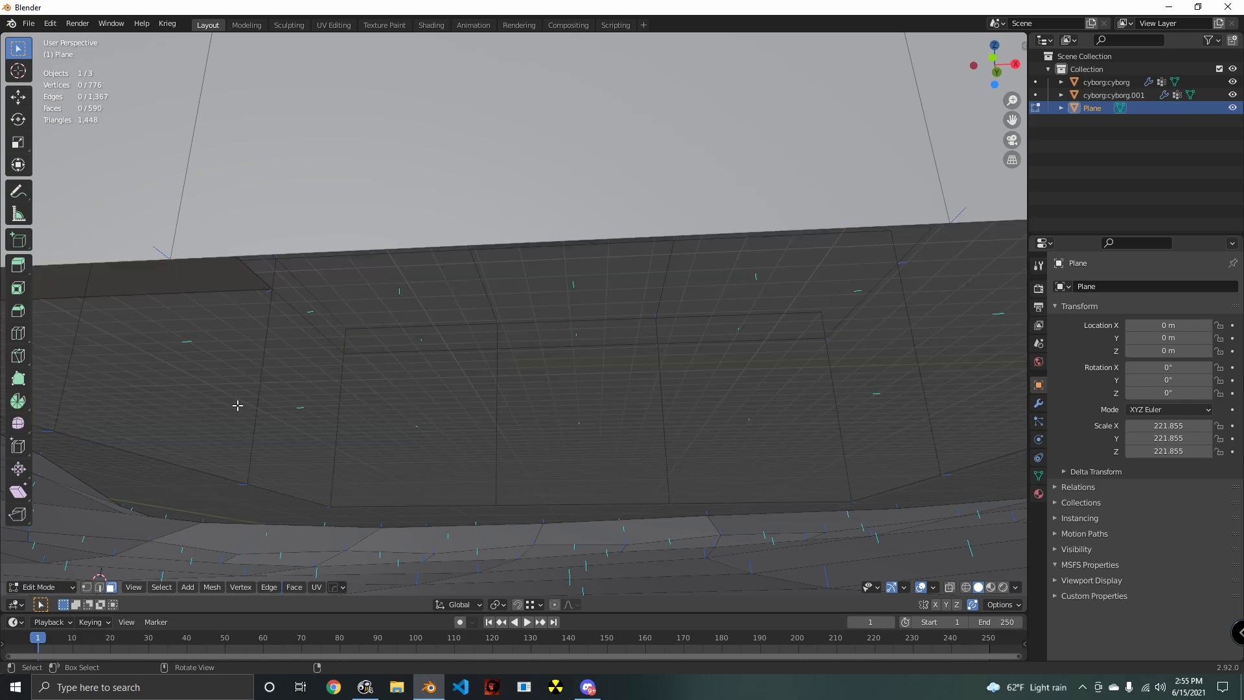
- Bevel the block's four vertical corner edges with one segment about 0.68 m wide, and clear the selection
{"action": "scroll", "coordinate": [480, 406], "scroll_direction": "down", "scroll_amount": 6}
{"action": "middle_click_drag", "start_coordinate": [487, 406], "coordinate": [567, 396]}
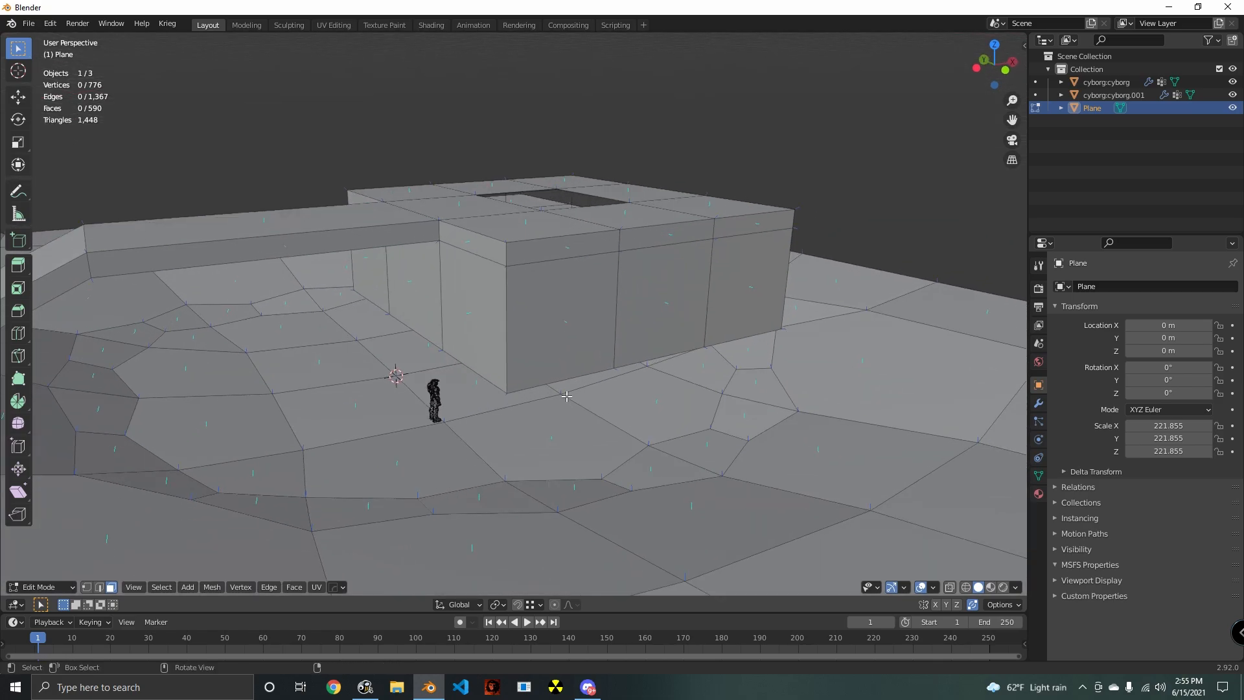
{"action": "left_click", "coordinate": [504, 336], "text": "alt"}
{"action": "scroll", "coordinate": [505, 336], "scroll_direction": "up", "scroll_amount": 2}
{"action": "middle_click_drag", "start_coordinate": [504, 336], "coordinate": [630, 382]}
{"action": "middle_click_drag", "start_coordinate": [630, 382], "coordinate": [488, 358]}
{"action": "left_click", "coordinate": [596, 361], "text": "alt+shift"}
{"action": "left_click", "coordinate": [869, 371], "text": "alt+shift"}
{"action": "middle_click_drag", "start_coordinate": [870, 371], "coordinate": [658, 385]}
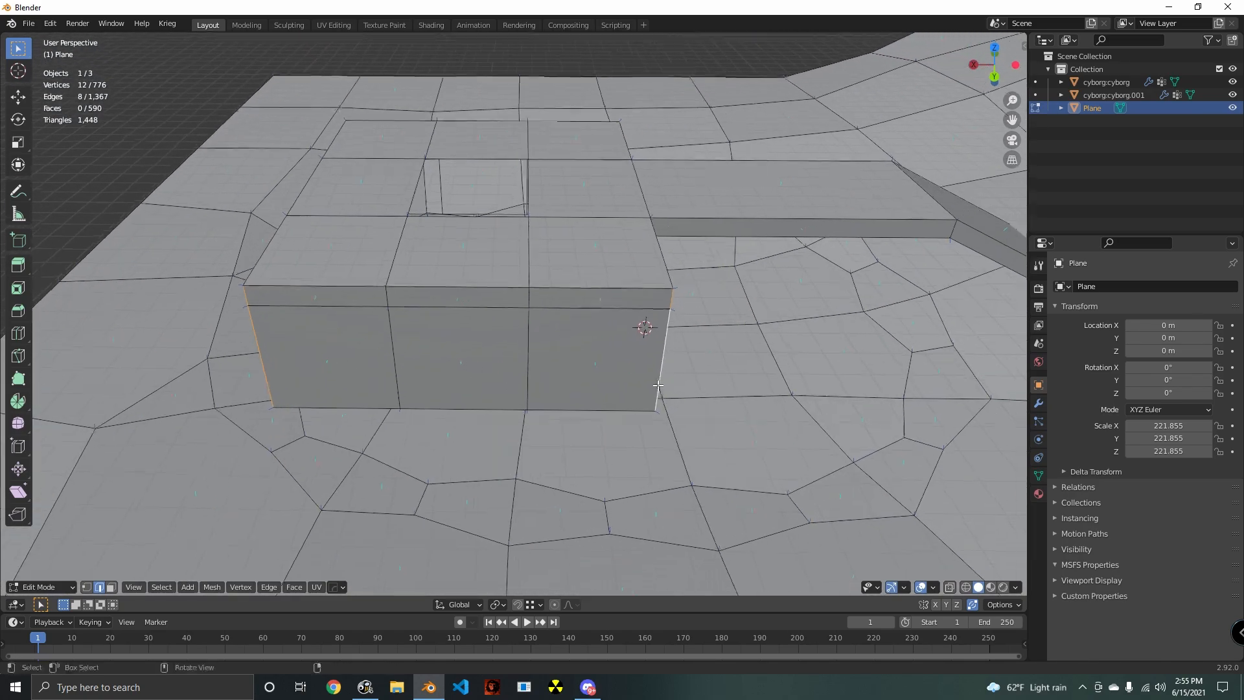
{"action": "key", "text": "ctrl+b"}
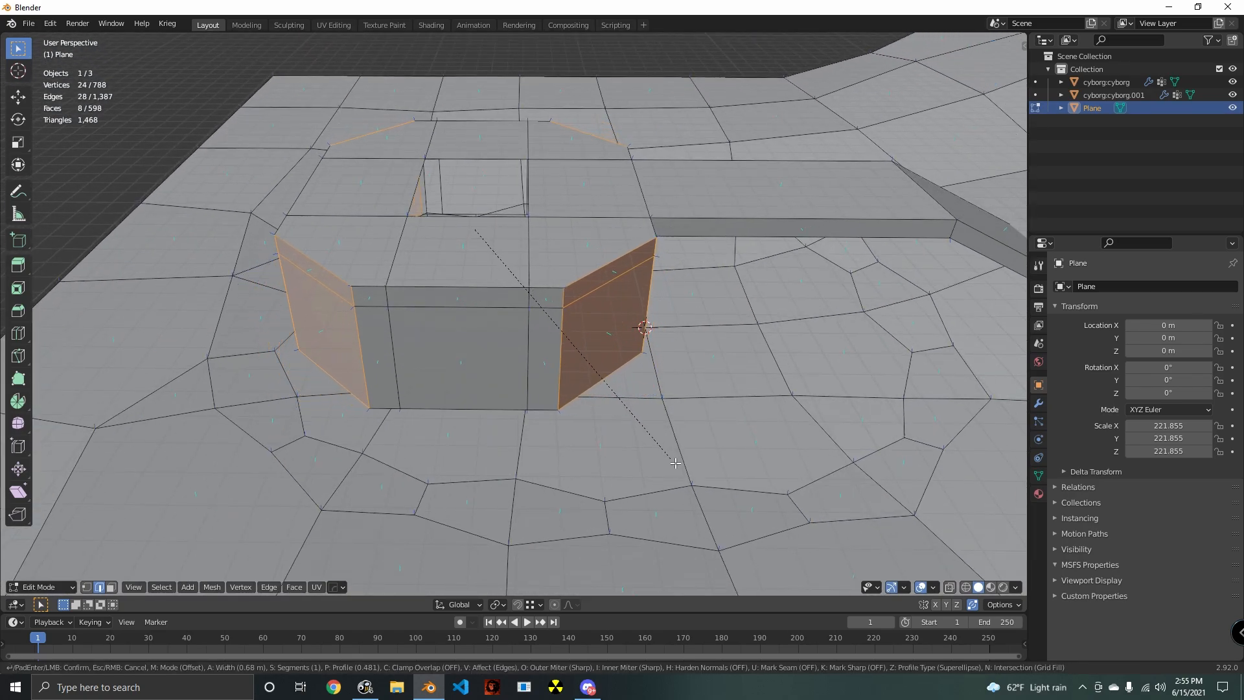
{"action": "left_click", "coordinate": [677, 466]}
{"action": "middle_click_drag", "start_coordinate": [677, 466], "coordinate": [426, 411]}
{"action": "key", "text": "alt+a"}
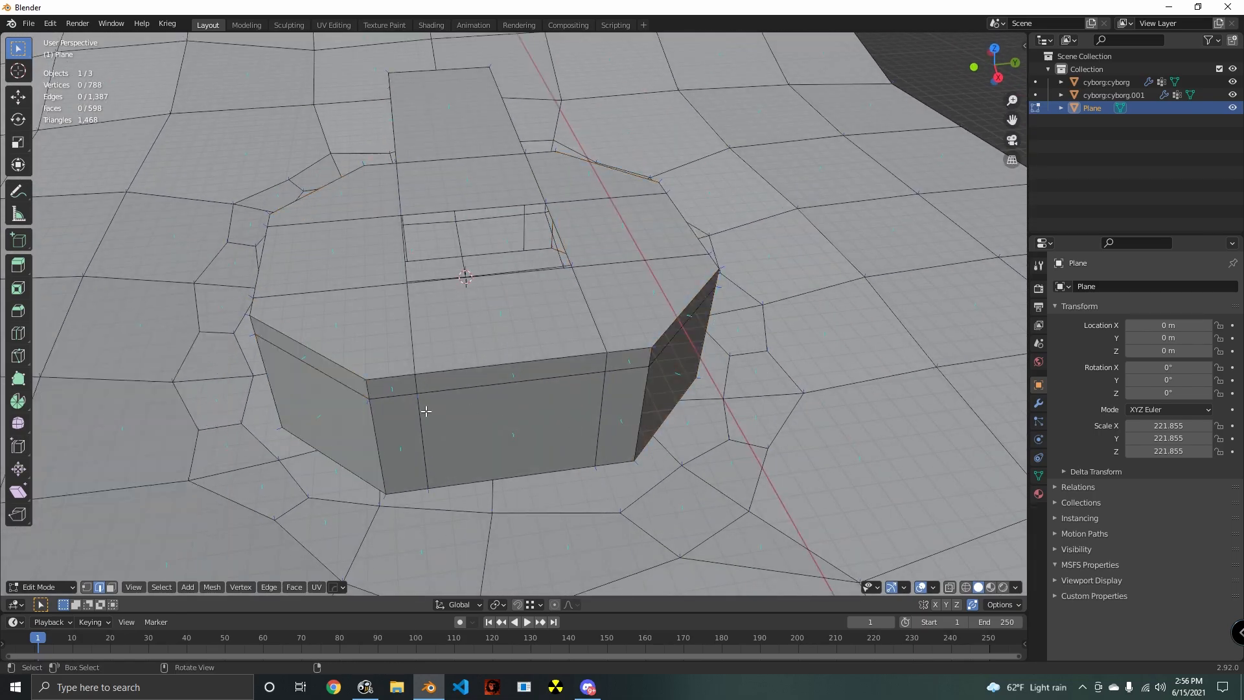
- Select the eight roof faces around the opening and inset them by 0.1341 m
{"action": "left_click", "coordinate": [111, 587]}
{"action": "left_click", "coordinate": [505, 324]}
{"action": "left_click", "coordinate": [612, 304], "text": "shift"}
{"action": "left_click", "coordinate": [638, 226], "text": "shift"}
{"action": "left_click", "coordinate": [599, 176], "text": "shift"}
{"action": "left_click", "coordinate": [438, 200], "text": "shift"}
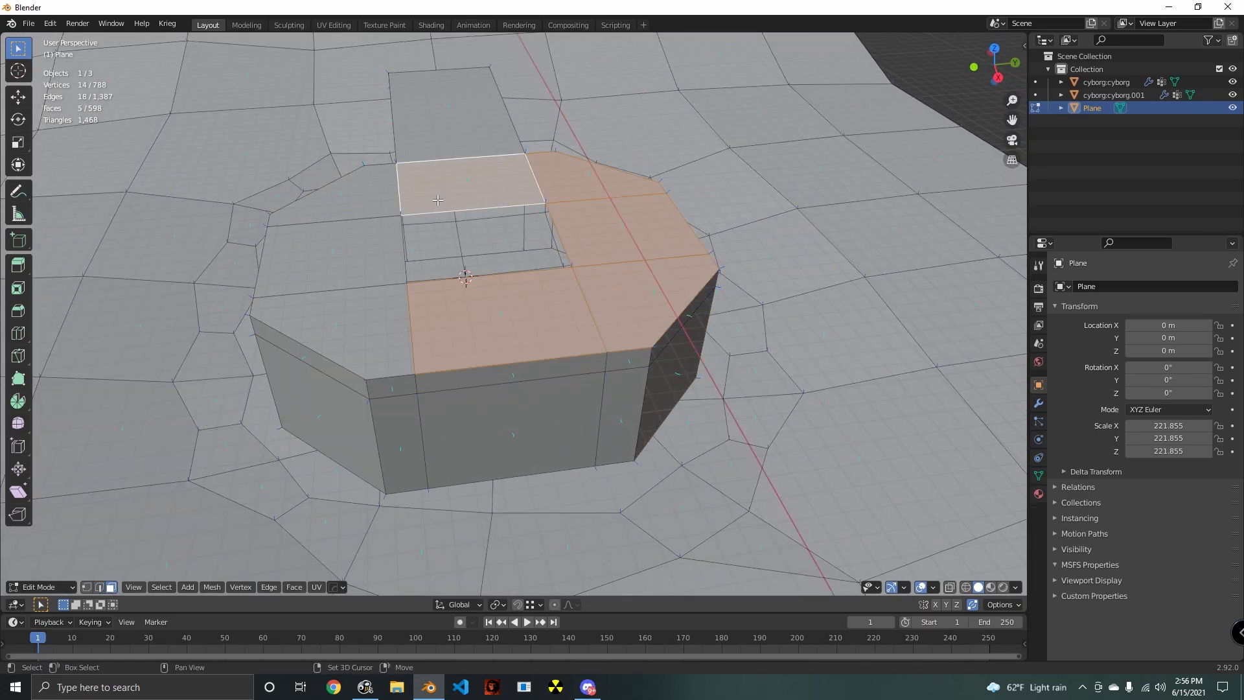
{"action": "left_click", "coordinate": [331, 330], "text": "shift"}
{"action": "left_click", "coordinate": [337, 191], "text": "shift"}
{"action": "left_click", "coordinate": [334, 256], "text": "shift"}
{"action": "key", "text": "i"}
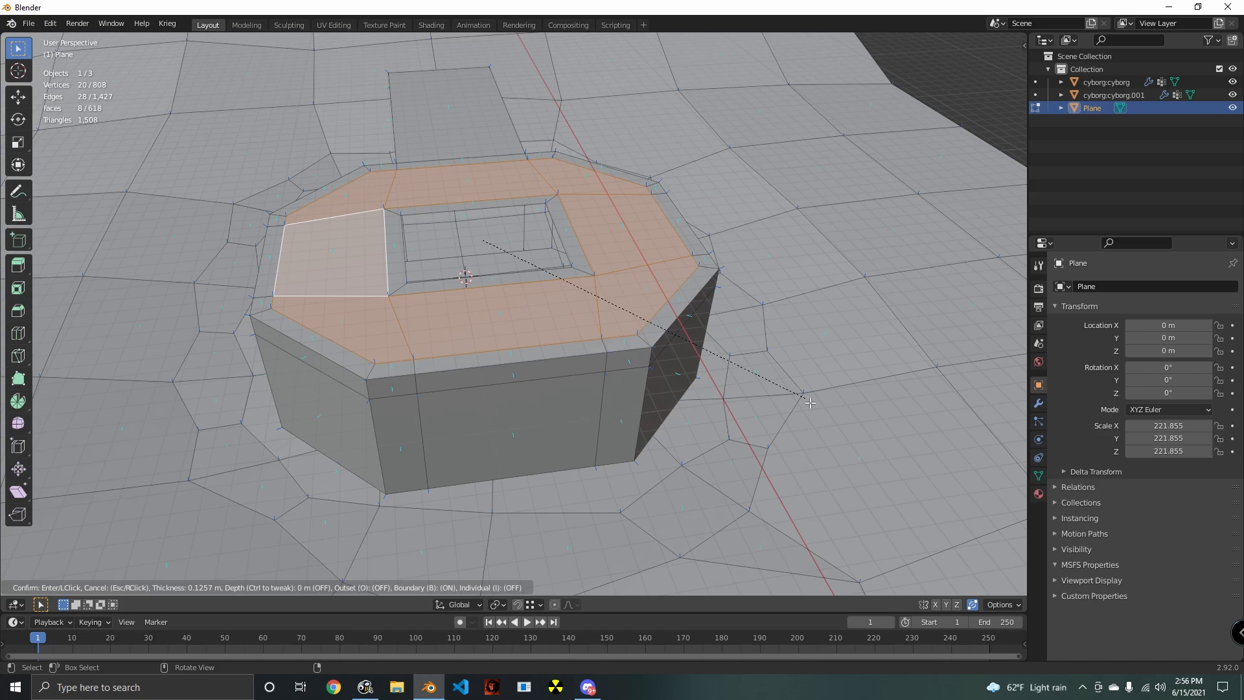
{"action": "left_click", "coordinate": [809, 402]}
- Select the edge loop around the roof opening and extrude it about 31 m downward along Z
{"action": "middle_click_drag", "start_coordinate": [808, 402], "coordinate": [402, 467]}
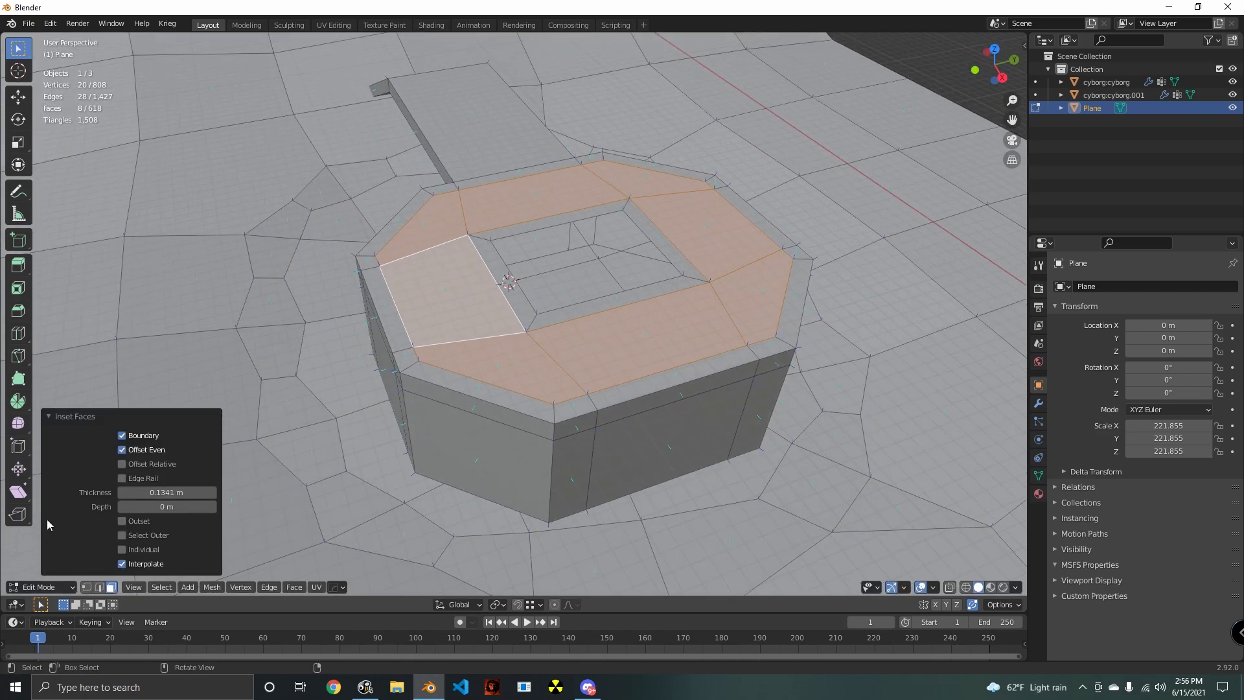
{"action": "middle_click_drag", "start_coordinate": [524, 411], "coordinate": [613, 408]}
{"action": "scroll", "coordinate": [614, 408], "scroll_direction": "up", "scroll_amount": 1}
{"action": "left_click", "coordinate": [102, 586]}
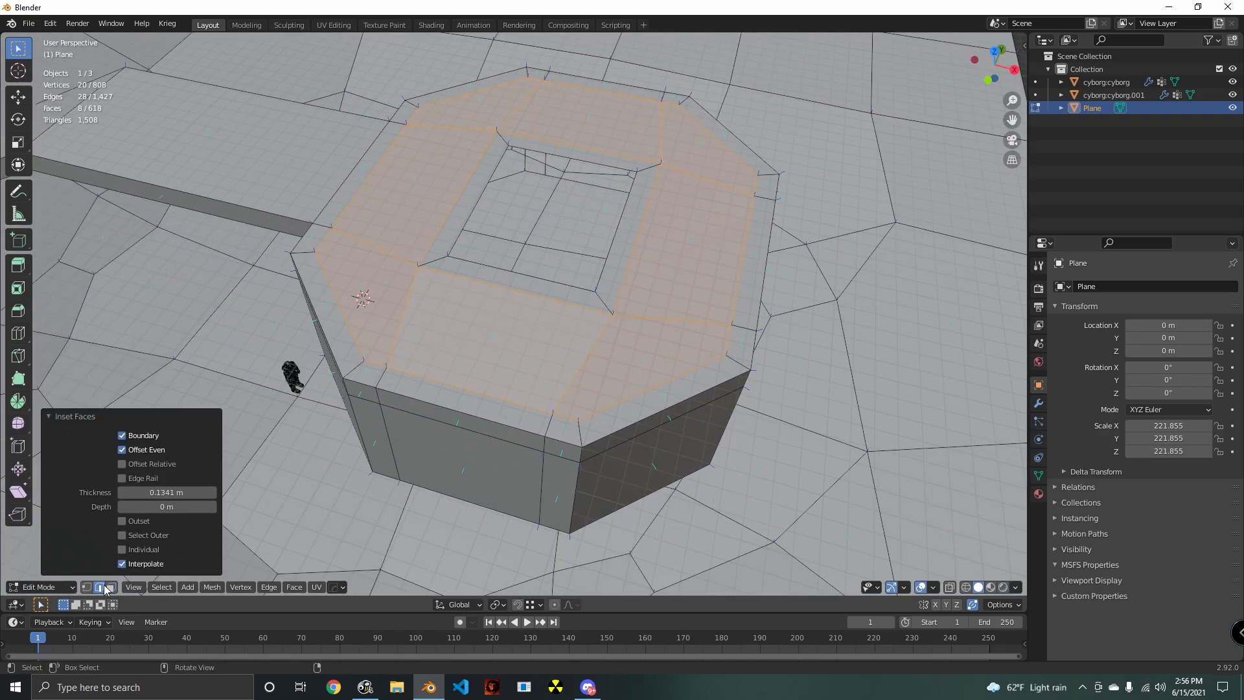
{"action": "middle_click_drag", "start_coordinate": [729, 314], "coordinate": [758, 332]}
{"action": "key", "text": "alt+a"}
{"action": "scroll", "coordinate": [583, 214], "scroll_direction": "up", "scroll_amount": 4}
{"action": "middle_click_drag", "start_coordinate": [586, 324], "coordinate": [652, 344]}
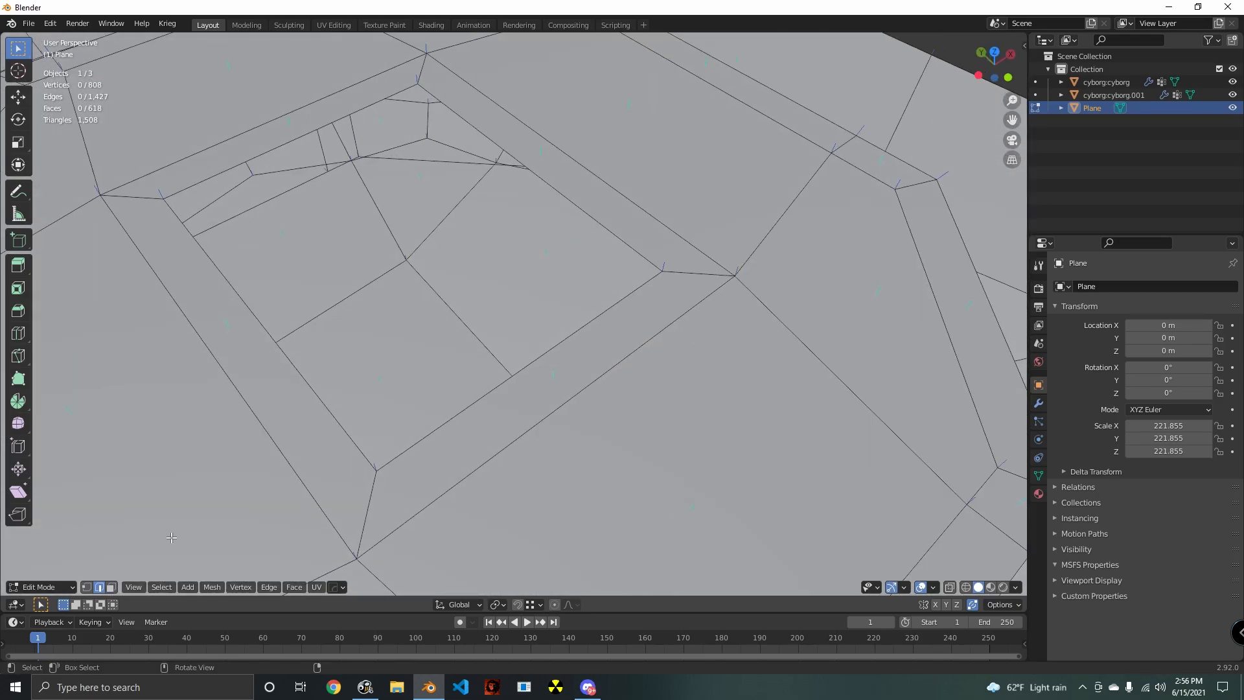
{"action": "scroll", "coordinate": [575, 339], "scroll_direction": "down", "scroll_amount": 4}
{"action": "middle_click_drag", "start_coordinate": [574, 339], "coordinate": [827, 262]}
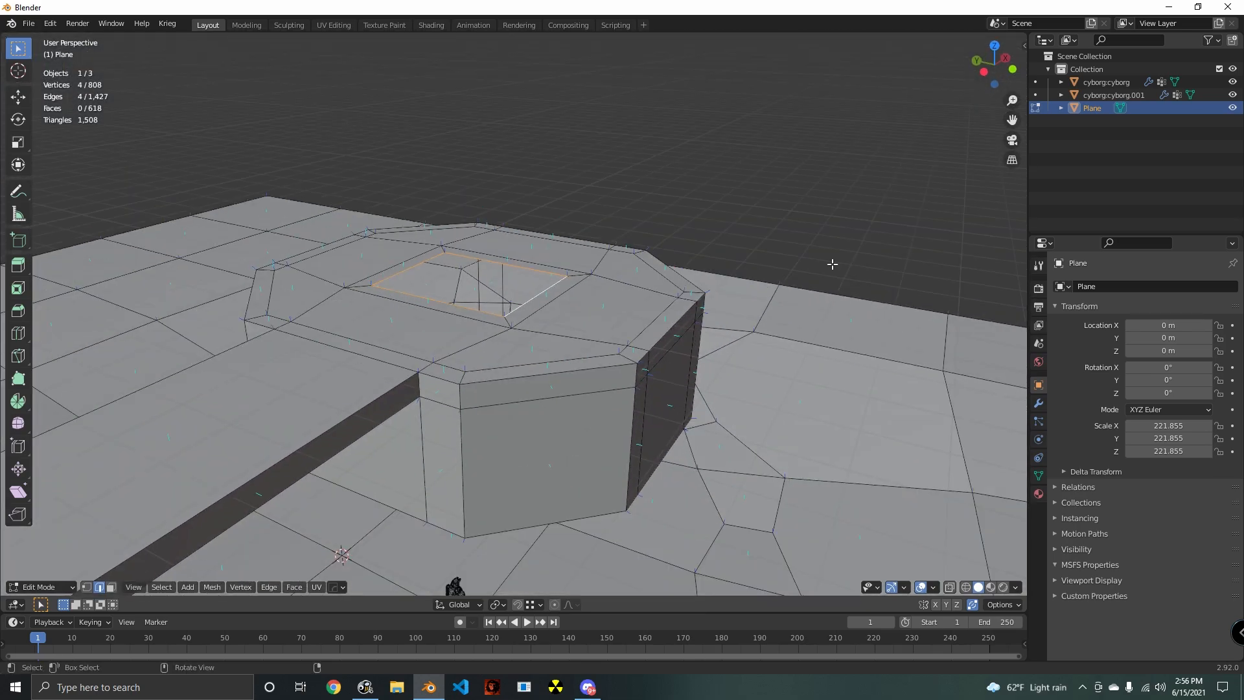
{"action": "key", "text": "e"}
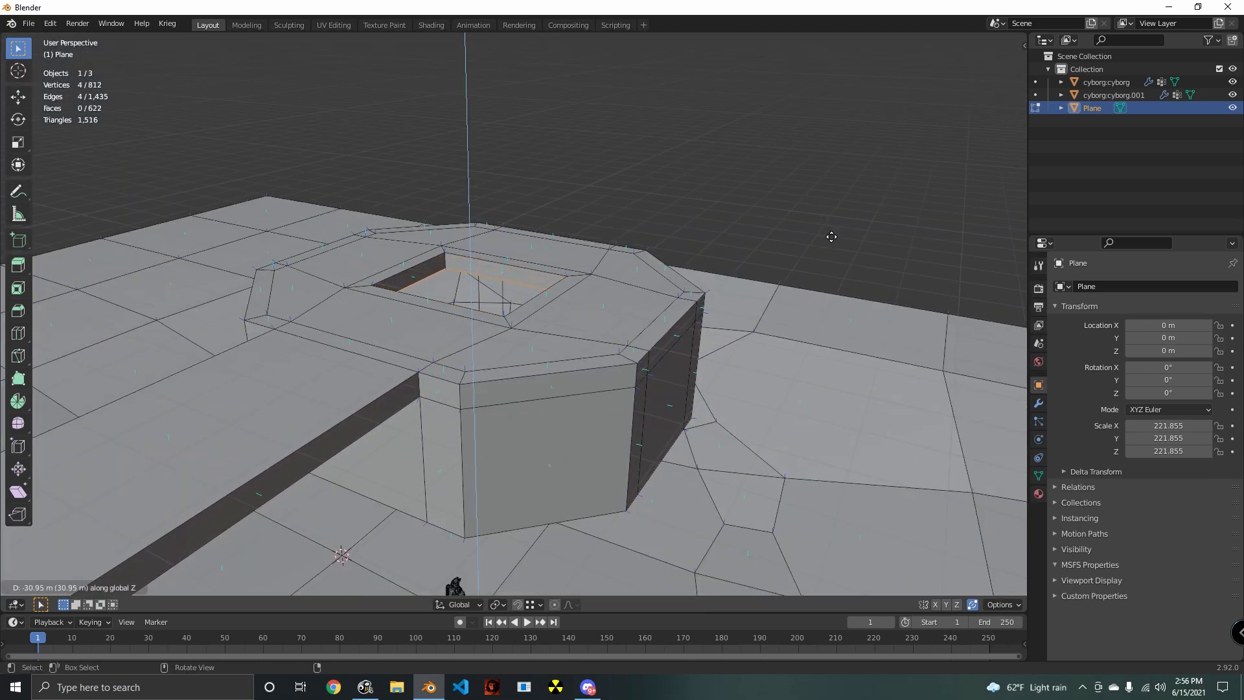
{"action": "left_click", "coordinate": [831, 236]}
- Bevel the four vertical corner edges of the roof opening with one segment, 0.258 m wide
{"action": "middle_click_drag", "start_coordinate": [318, 235], "coordinate": [762, 272]}
{"action": "scroll", "coordinate": [390, 254], "scroll_direction": "up", "scroll_amount": 2}
{"action": "key", "text": "alt+a"}
{"action": "left_click", "coordinate": [376, 236], "text": "shift"}
{"action": "left_click", "coordinate": [563, 239], "text": "shift"}
{"action": "left_click", "coordinate": [597, 232], "text": "shift"}
{"action": "key", "text": "ctrl+z"}
{"action": "left_click", "coordinate": [700, 232], "text": "shift"}
{"action": "middle_click_drag", "start_coordinate": [699, 232], "coordinate": [799, 310]}
{"action": "key", "text": "ctrl+b"}
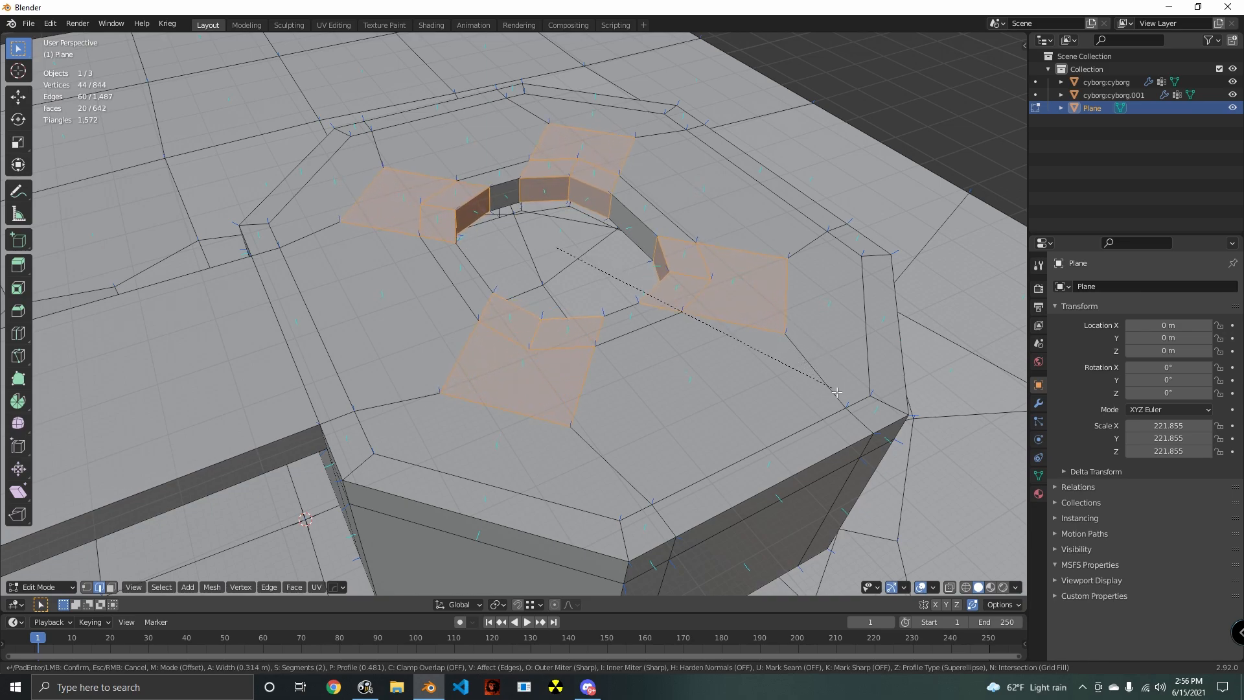
{"action": "scroll", "coordinate": [838, 398], "scroll_direction": "down", "scroll_amount": 1}
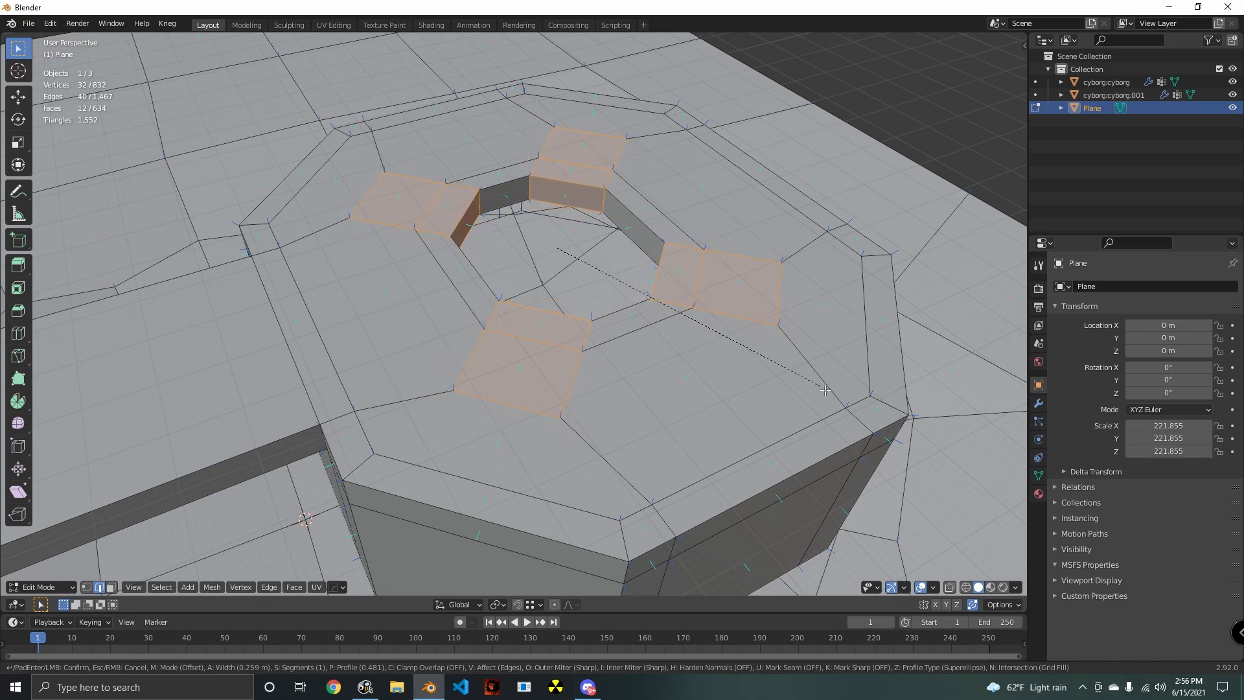
{"action": "left_click", "coordinate": [824, 390]}
- Enable snapping and merge two outer bevel vertices on the roof end opposite the ramp onto the connected inset border vertices
{"action": "middle_click_drag", "start_coordinate": [778, 402], "coordinate": [698, 392], "text": "shift"}
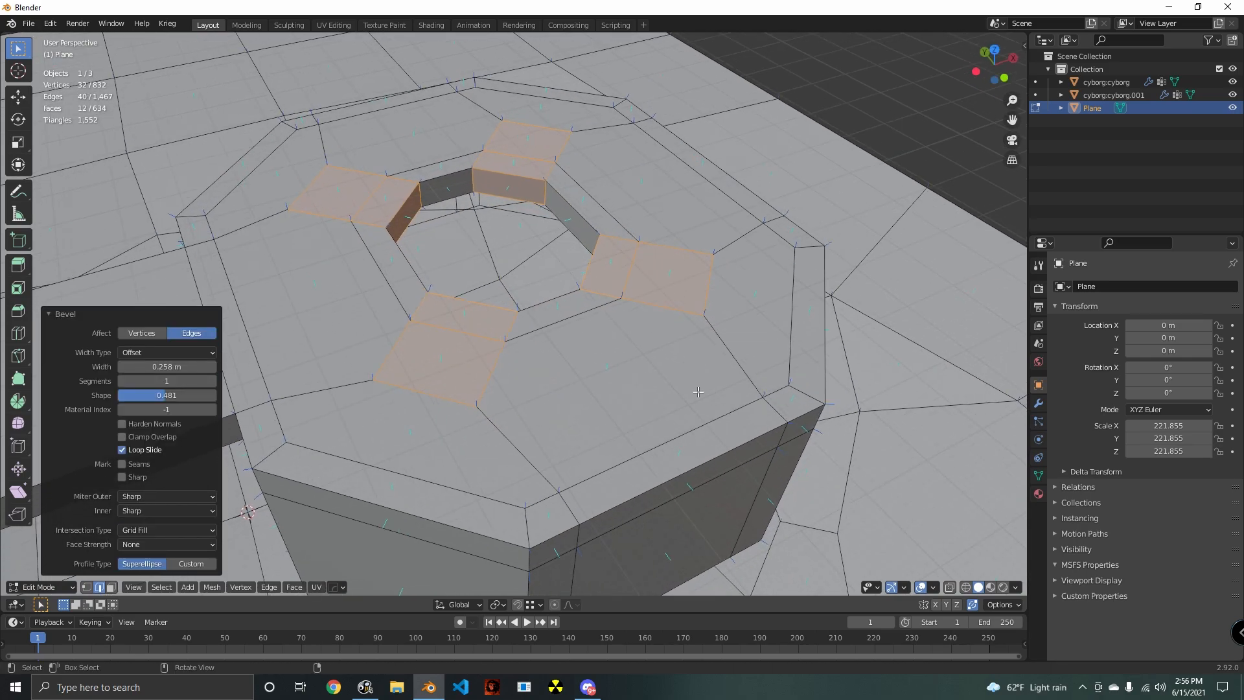
{"action": "left_click", "coordinate": [86, 588]}
{"action": "middle_click_drag", "start_coordinate": [605, 395], "coordinate": [619, 330]}
{"action": "left_click", "coordinate": [594, 328]}
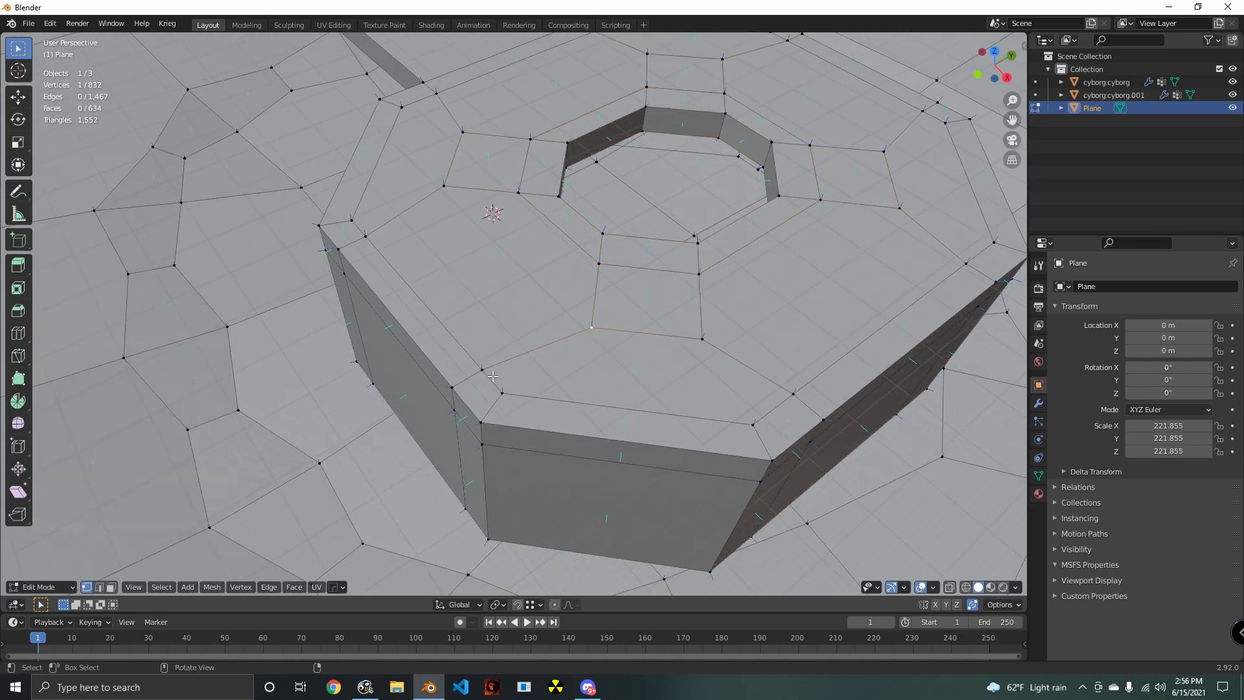
{"action": "key", "text": "g"}
{"action": "left_click", "coordinate": [517, 376]}
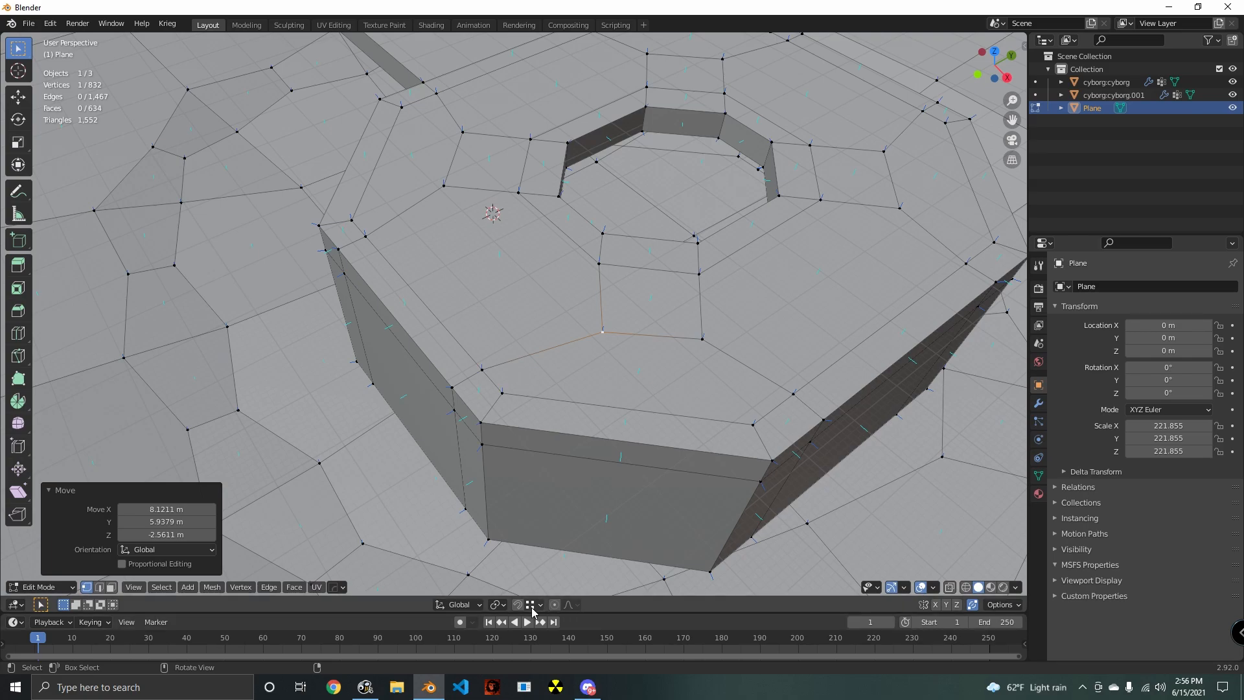
{"action": "key", "text": "g"}
{"action": "left_click", "coordinate": [487, 380]}
{"action": "left_click", "coordinate": [720, 347]}
{"action": "key", "text": "g"}
{"action": "left_click", "coordinate": [796, 402]}
- Snap four more outer bevel vertices around the roof opening onto the border vertices they connect to
{"action": "middle_click_drag", "start_coordinate": [437, 414], "coordinate": [648, 465]}
{"action": "left_click", "coordinate": [595, 299]}
{"action": "key", "text": "g"}
{"action": "left_click", "coordinate": [609, 365]}
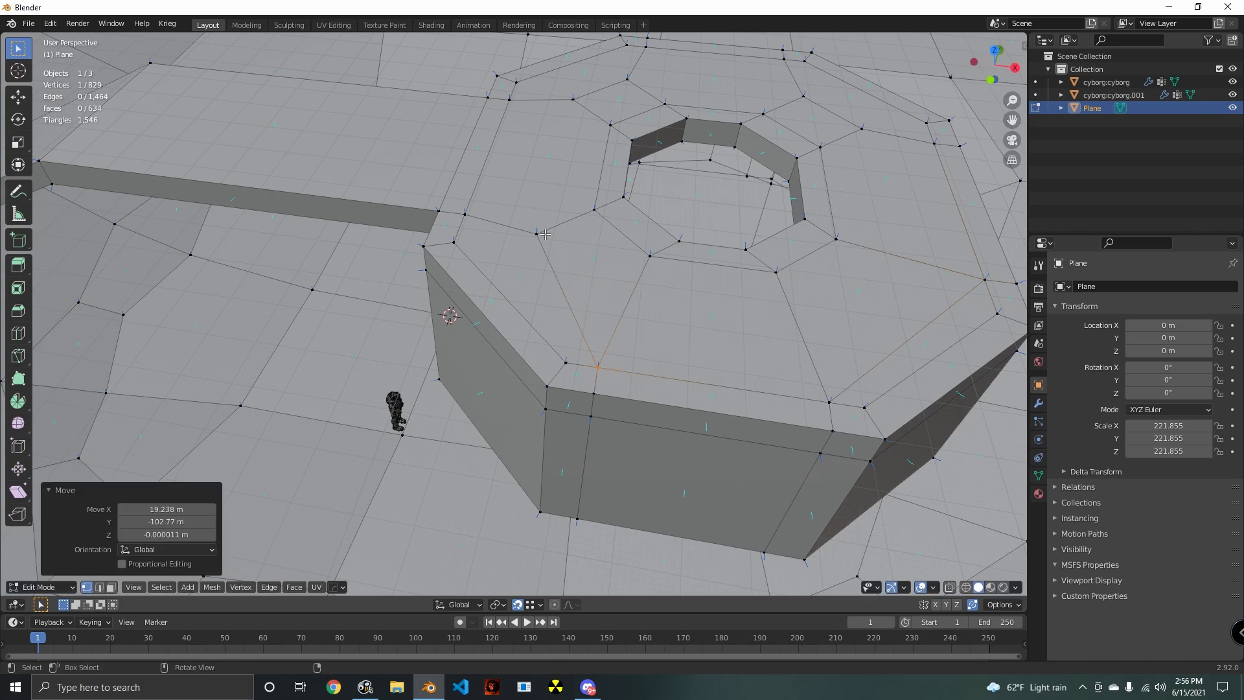
{"action": "left_click", "coordinate": [546, 235]}
{"action": "key", "text": "g"}
{"action": "left_click", "coordinate": [474, 218]}
{"action": "middle_click_drag", "start_coordinate": [507, 217], "coordinate": [483, 466], "text": "shift"}
{"action": "key", "text": "g"}
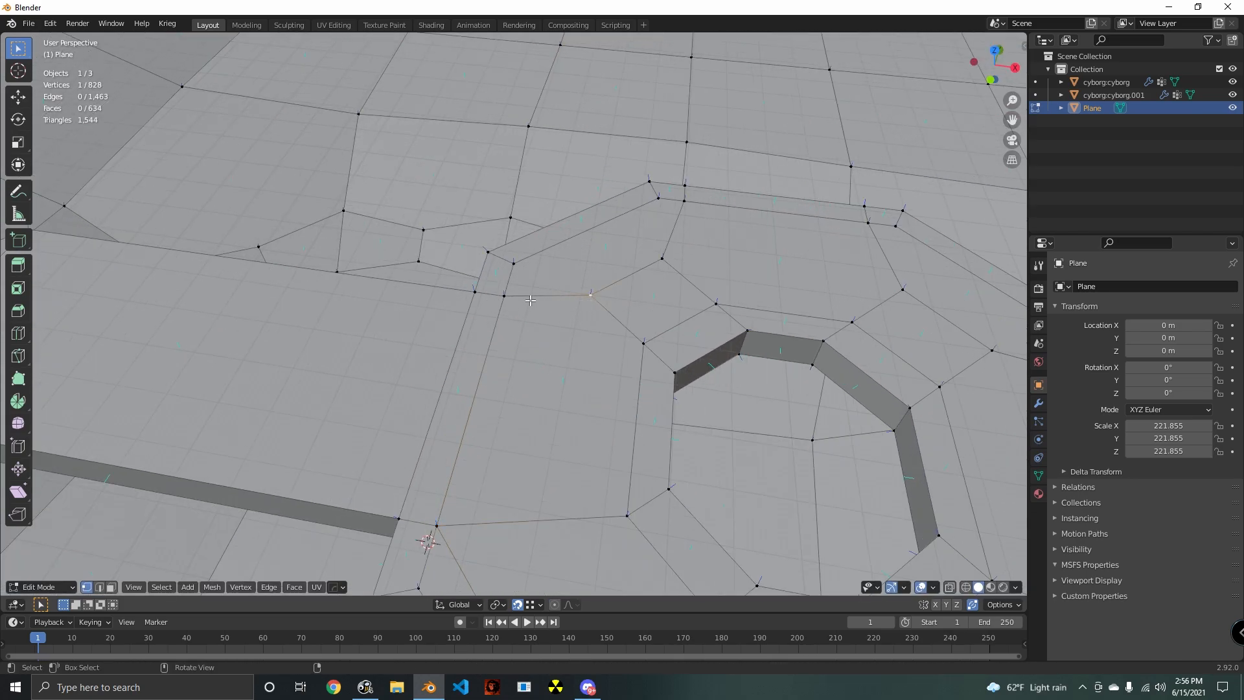
{"action": "left_click", "coordinate": [506, 298]}
{"action": "key", "text": "g"}
{"action": "left_click", "coordinate": [685, 203]}
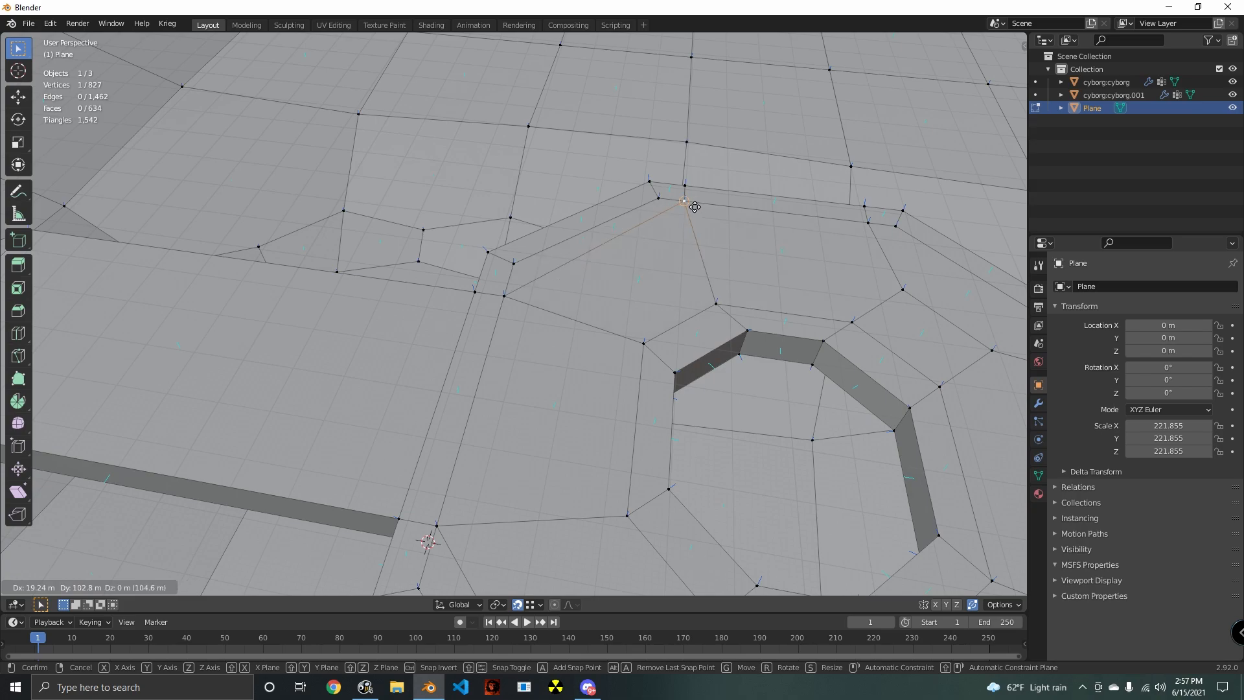
- Merge the last two outer bevel vertices around the opening onto the inset border and clear the selection
{"action": "middle_click_drag", "start_coordinate": [685, 203], "coordinate": [506, 282], "text": "shift"}
{"action": "left_click", "coordinate": [602, 286]}
{"action": "key", "text": "g"}
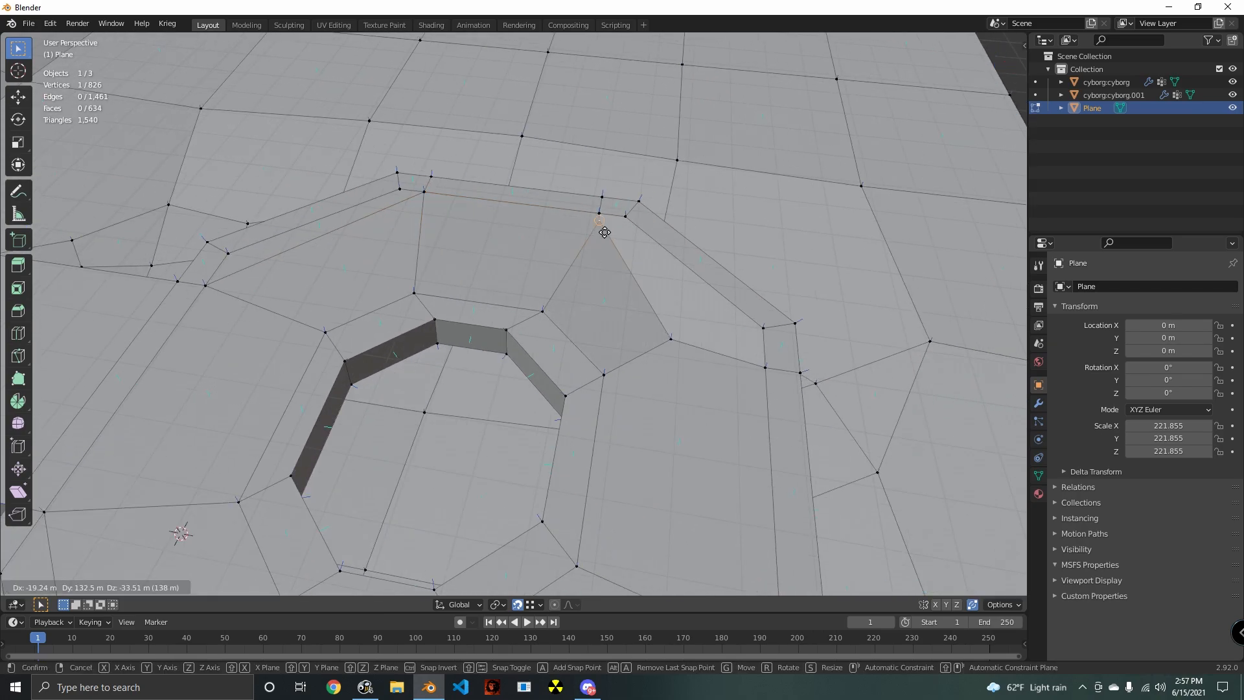
{"action": "left_click", "coordinate": [604, 217]}
{"action": "scroll", "coordinate": [609, 227], "scroll_direction": "down", "scroll_amount": 1}
{"action": "left_click", "coordinate": [654, 337]}
{"action": "key", "text": "g"}
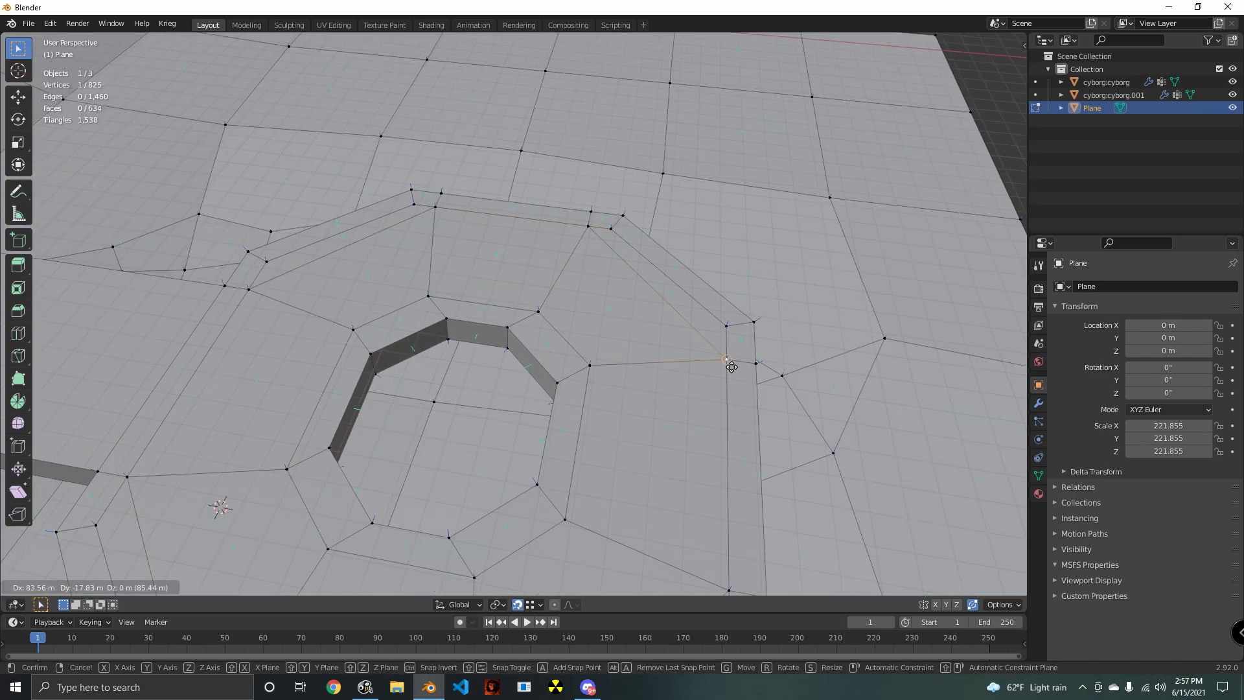
{"action": "left_click", "coordinate": [730, 365]}
{"action": "scroll", "coordinate": [639, 352], "scroll_direction": "down", "scroll_amount": 3}
{"action": "middle_click_drag", "start_coordinate": [710, 489], "coordinate": [460, 369], "text": "shift"}
{"action": "key", "text": "alt+a"}
- Merge the first two redundant vertices on the roof's inset border onto their neighbouring corner vertices, starting at the end opposite the ramp
{"action": "middle_click_drag", "start_coordinate": [558, 391], "coordinate": [541, 432]}
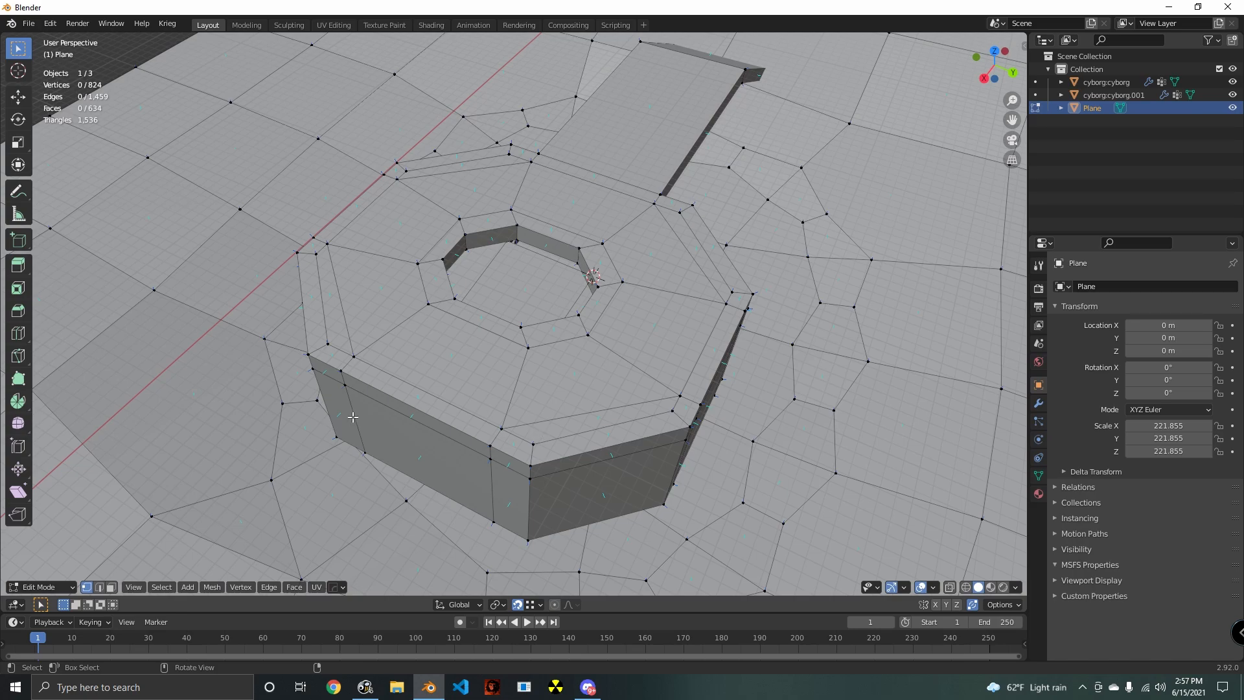
{"action": "left_click", "coordinate": [355, 366]}
{"action": "middle_click_drag", "start_coordinate": [355, 366], "coordinate": [493, 355], "text": "shift"}
{"action": "middle_click_drag", "start_coordinate": [493, 355], "coordinate": [632, 456]}
{"action": "key", "text": "g"}
{"action": "left_click", "coordinate": [499, 352]}
{"action": "left_click", "coordinate": [517, 303]}
{"action": "key", "text": "g"}
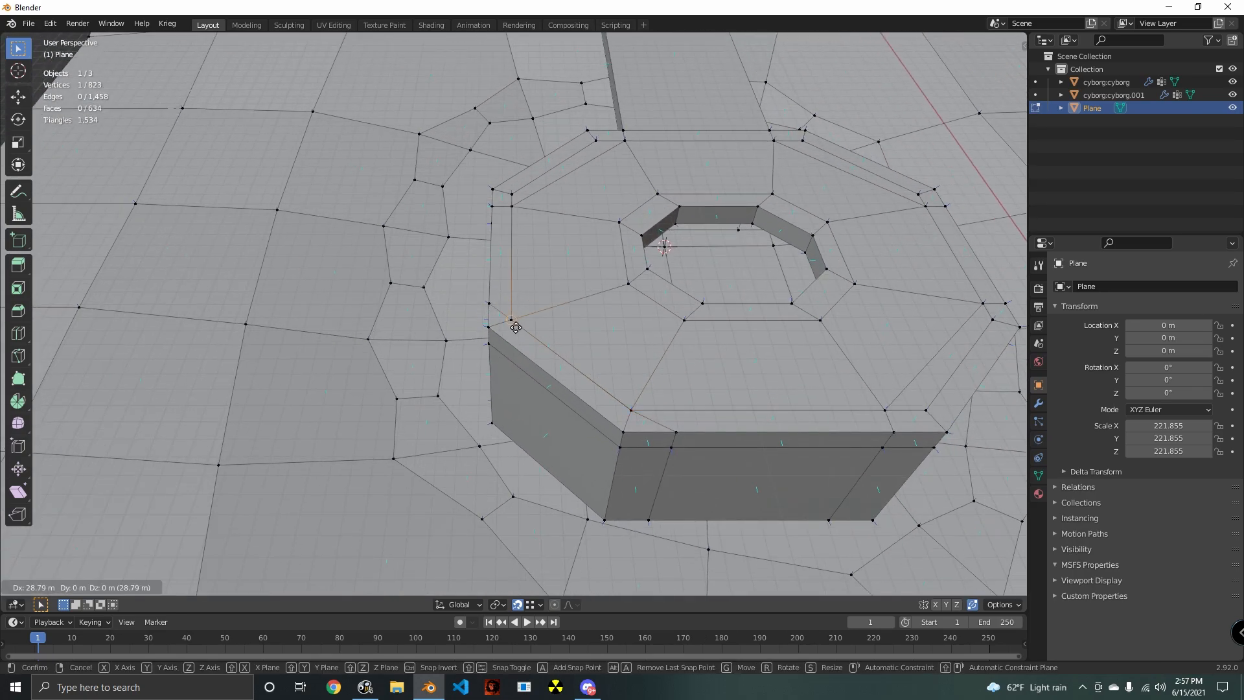
{"action": "left_click", "coordinate": [516, 327]}
- Merge three more redundant border vertices into their roof corners, including both corners beside the ramp
{"action": "middle_click_drag", "start_coordinate": [545, 290], "coordinate": [518, 346], "text": "shift"}
{"action": "scroll", "coordinate": [519, 346], "scroll_direction": "up", "scroll_amount": 3}
{"action": "left_click", "coordinate": [474, 218]}
{"action": "key", "text": "g"}
{"action": "left_click", "coordinate": [475, 195]}
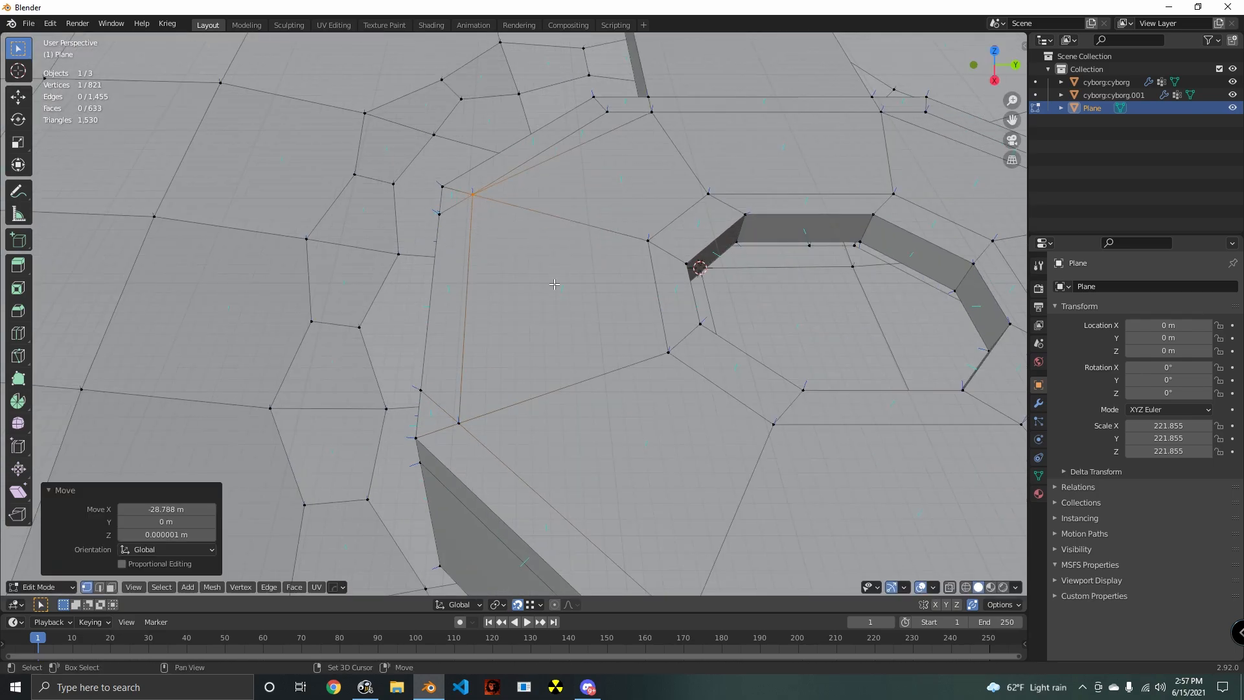
{"action": "middle_click_drag", "start_coordinate": [555, 284], "coordinate": [461, 398], "text": "shift"}
{"action": "left_click", "coordinate": [572, 209]}
{"action": "key", "text": "g"}
{"action": "left_click", "coordinate": [530, 212]}
{"action": "middle_click_drag", "start_coordinate": [783, 333], "coordinate": [518, 320], "text": "shift"}
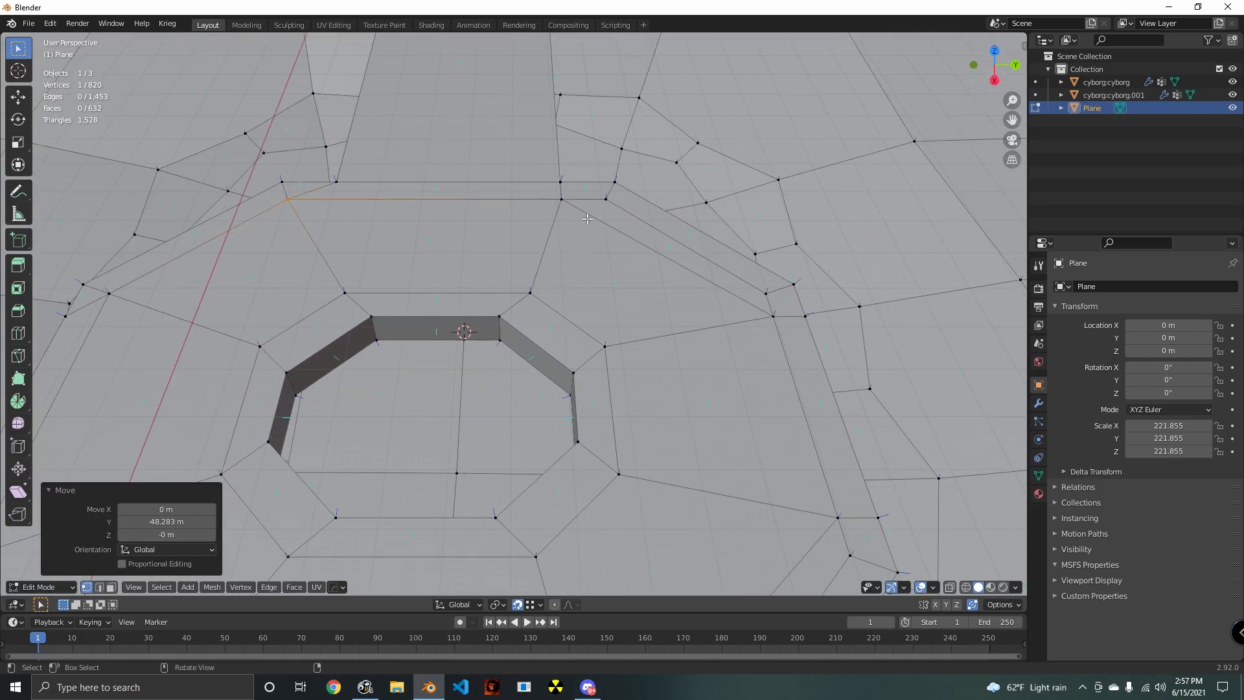
{"action": "left_click", "coordinate": [569, 203]}
{"action": "key", "text": "g"}
{"action": "left_click", "coordinate": [611, 203]}
- Snap the last three doubled border vertices, from the ramp side round to the opposite end, onto their corners
{"action": "middle_click_drag", "start_coordinate": [678, 298], "coordinate": [568, 256], "text": "shift"}
{"action": "left_click", "coordinate": [660, 277]}
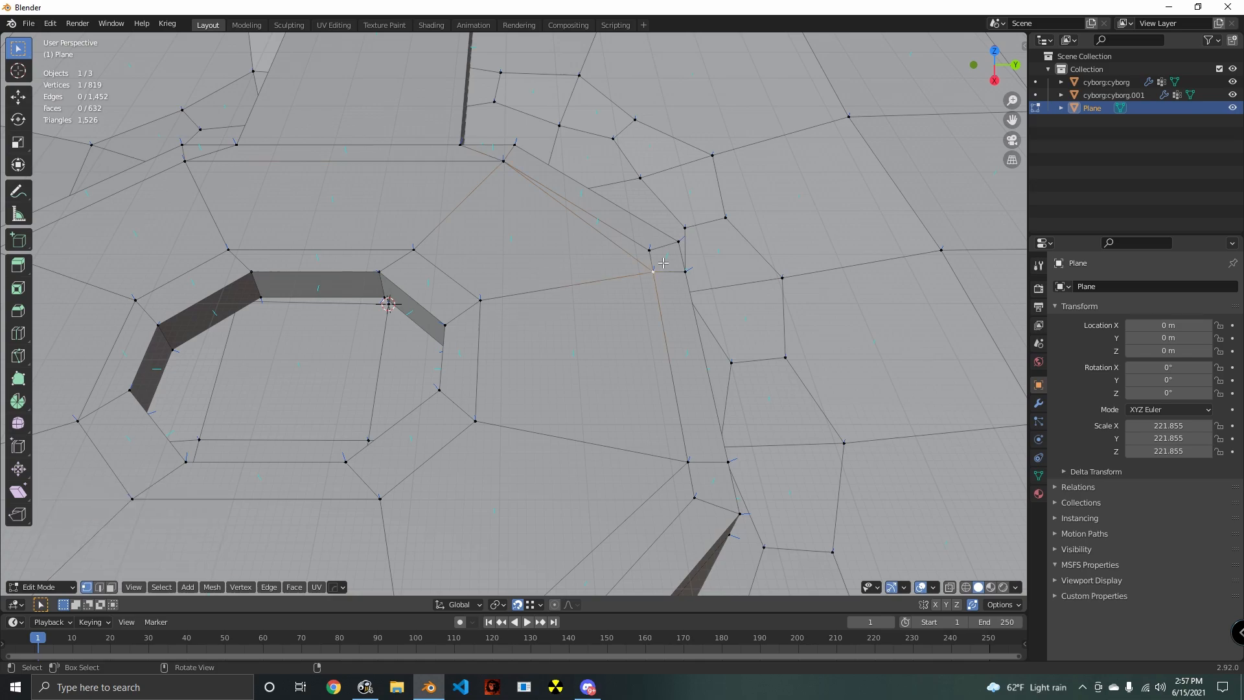
{"action": "key", "text": "g"}
{"action": "left_click", "coordinate": [649, 250]}
{"action": "middle_click_drag", "start_coordinate": [706, 487], "coordinate": [675, 345], "text": "shift"}
{"action": "left_click", "coordinate": [655, 287]}
{"action": "key", "text": "g"}
{"action": "left_click", "coordinate": [660, 317]}
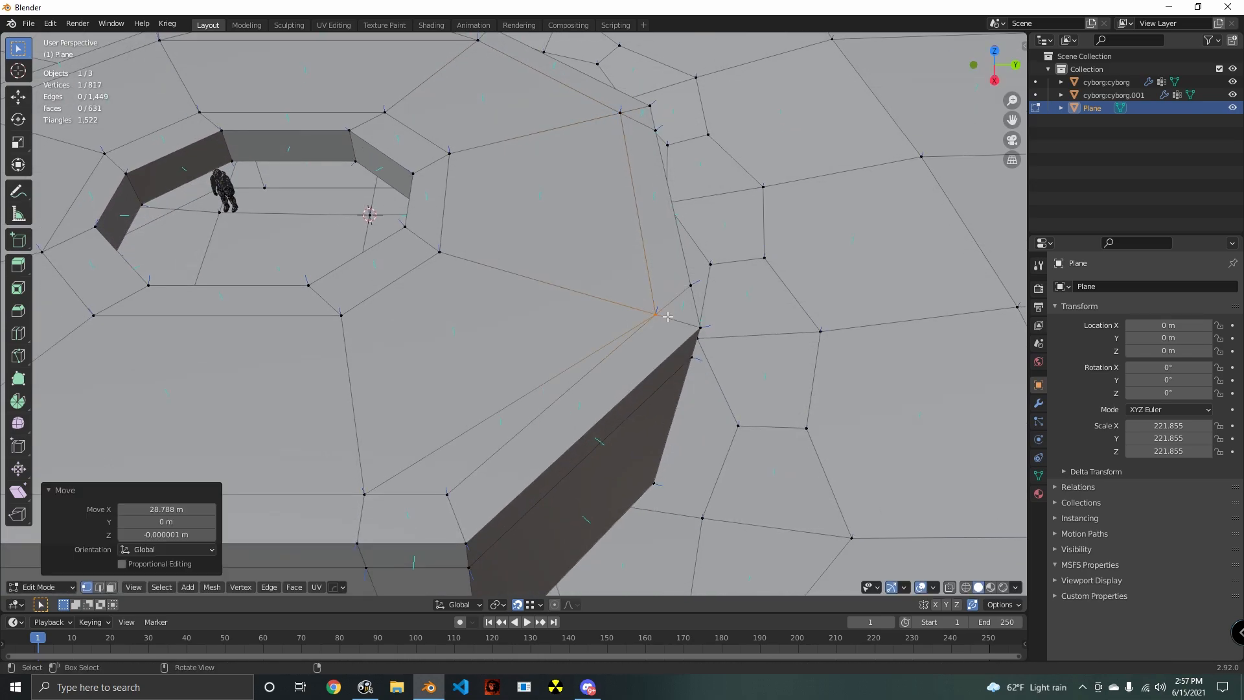
{"action": "middle_click_drag", "start_coordinate": [428, 460], "coordinate": [575, 320], "text": "shift"}
{"action": "left_click", "coordinate": [548, 330]}
{"action": "key", "text": "g"}
{"action": "left_click", "coordinate": [636, 329]}
- Select the border faces on the four diagonal sides of the octagonal roof and extrude them 135.27 m upward along Z
{"action": "scroll", "coordinate": [681, 443], "scroll_direction": "down", "scroll_amount": 3}
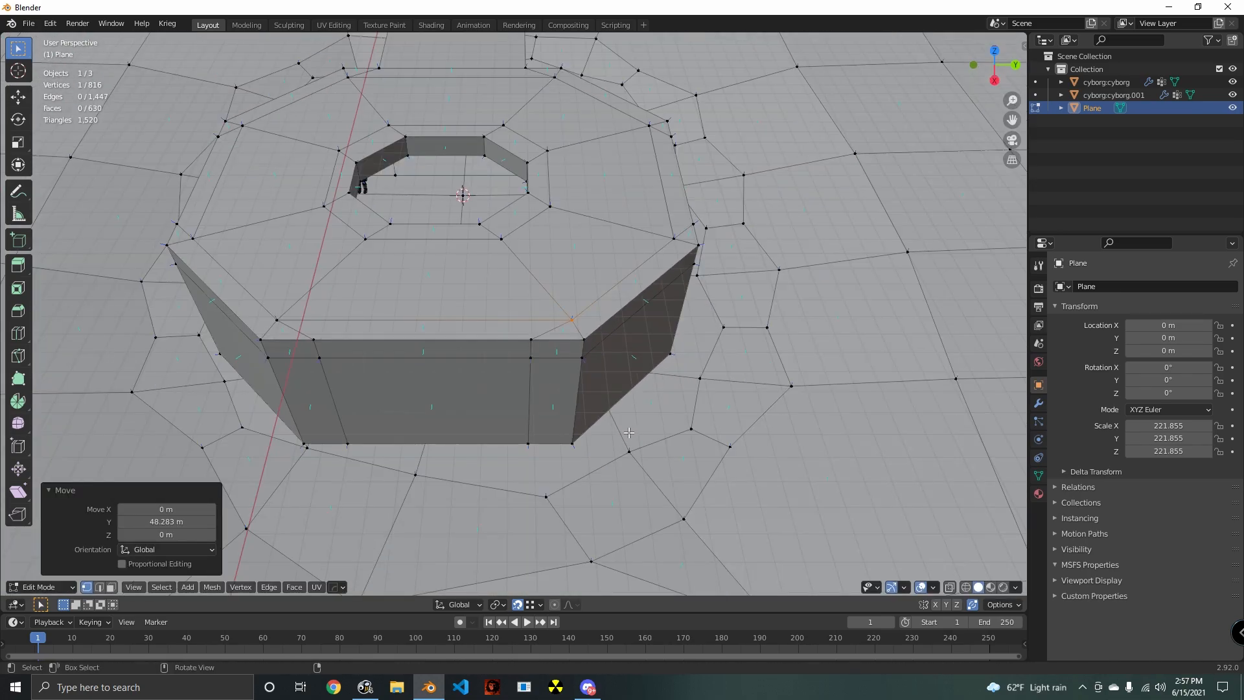
{"action": "middle_click_drag", "start_coordinate": [680, 443], "coordinate": [619, 446]}
{"action": "left_click", "coordinate": [545, 337]}
{"action": "scroll", "coordinate": [545, 338], "scroll_direction": "down", "scroll_amount": 3}
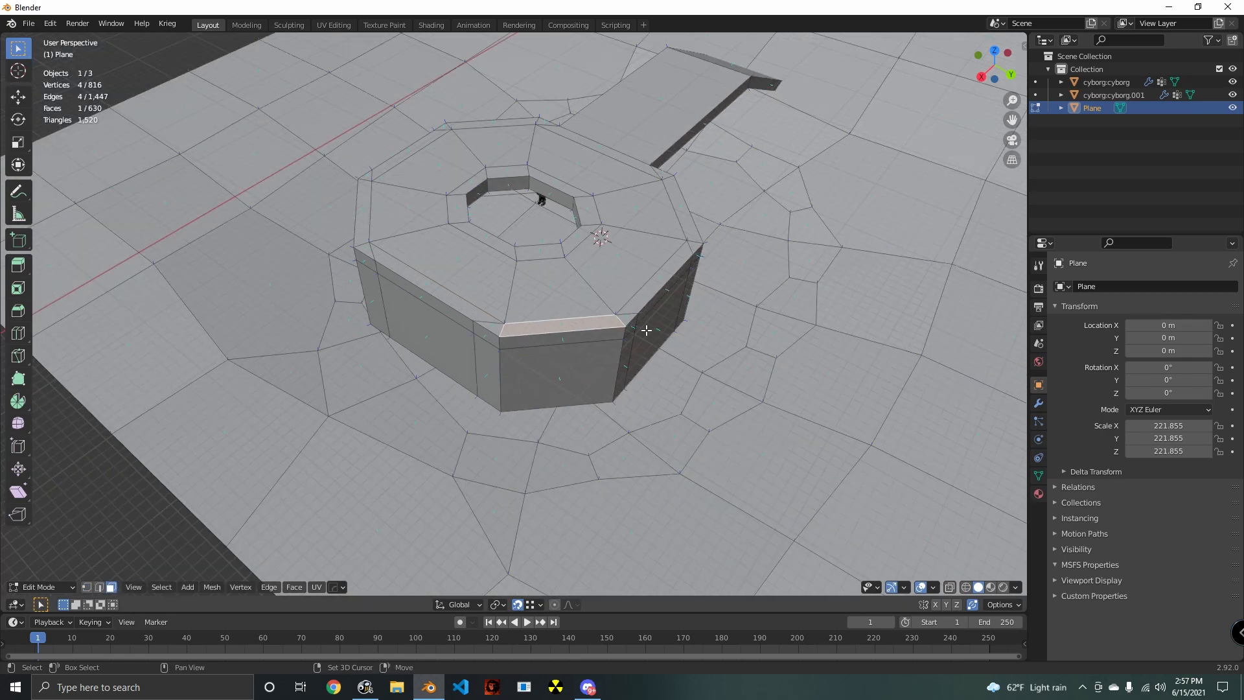
{"action": "middle_click_drag", "start_coordinate": [644, 327], "coordinate": [570, 303]}
{"action": "left_click", "coordinate": [569, 299], "text": "shift"}
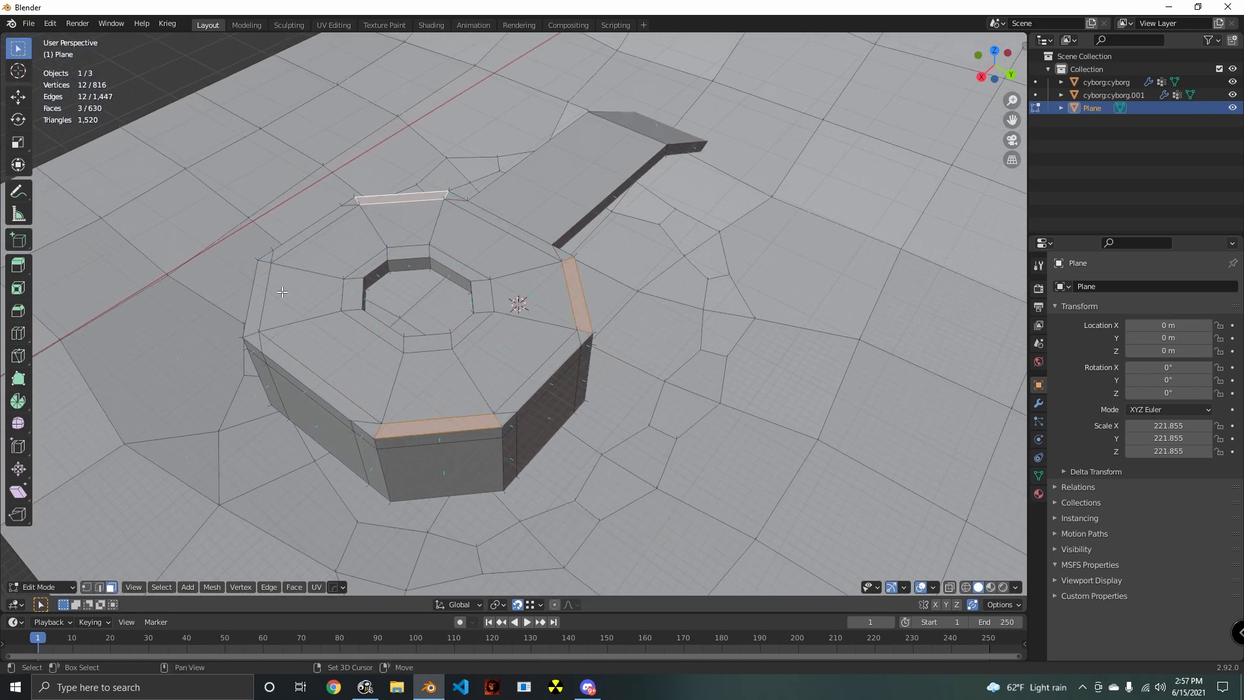
{"action": "middle_click_drag", "start_coordinate": [265, 311], "coordinate": [758, 396]}
{"action": "key", "text": "e"}
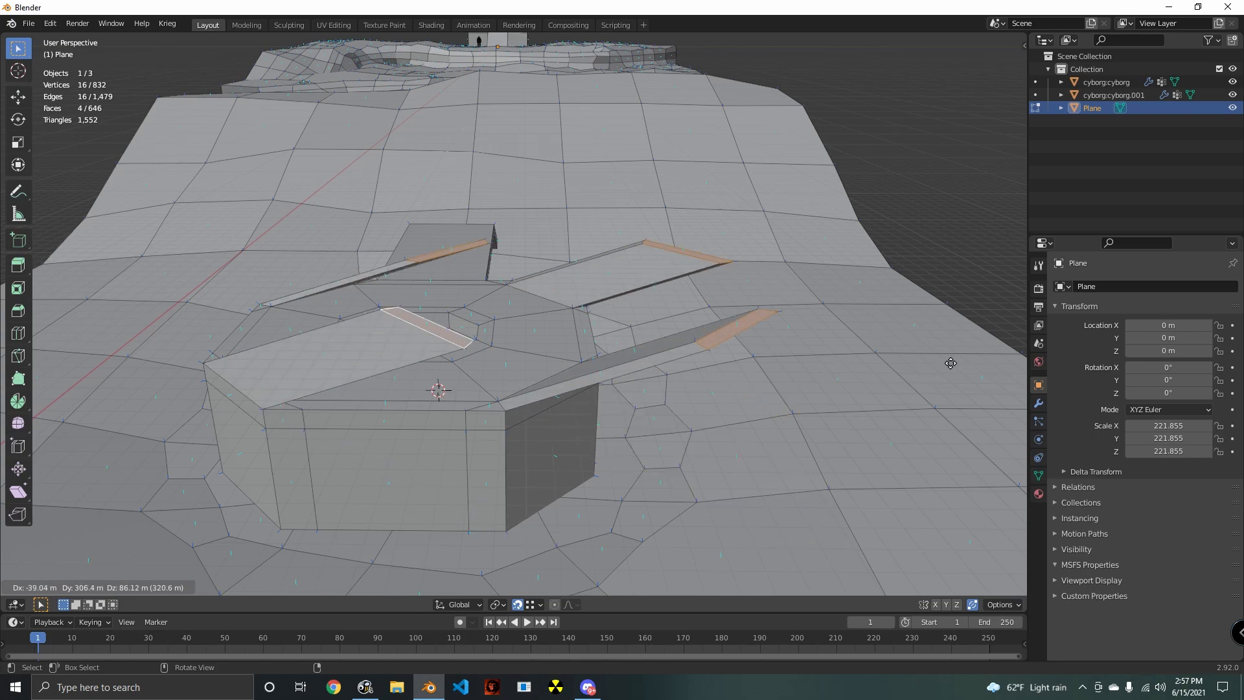
{"action": "left_click", "coordinate": [907, 339]}
{"action": "middle_click_drag", "start_coordinate": [699, 365], "coordinate": [799, 396]}
{"action": "middle_click_drag", "start_coordinate": [710, 401], "coordinate": [729, 447]}
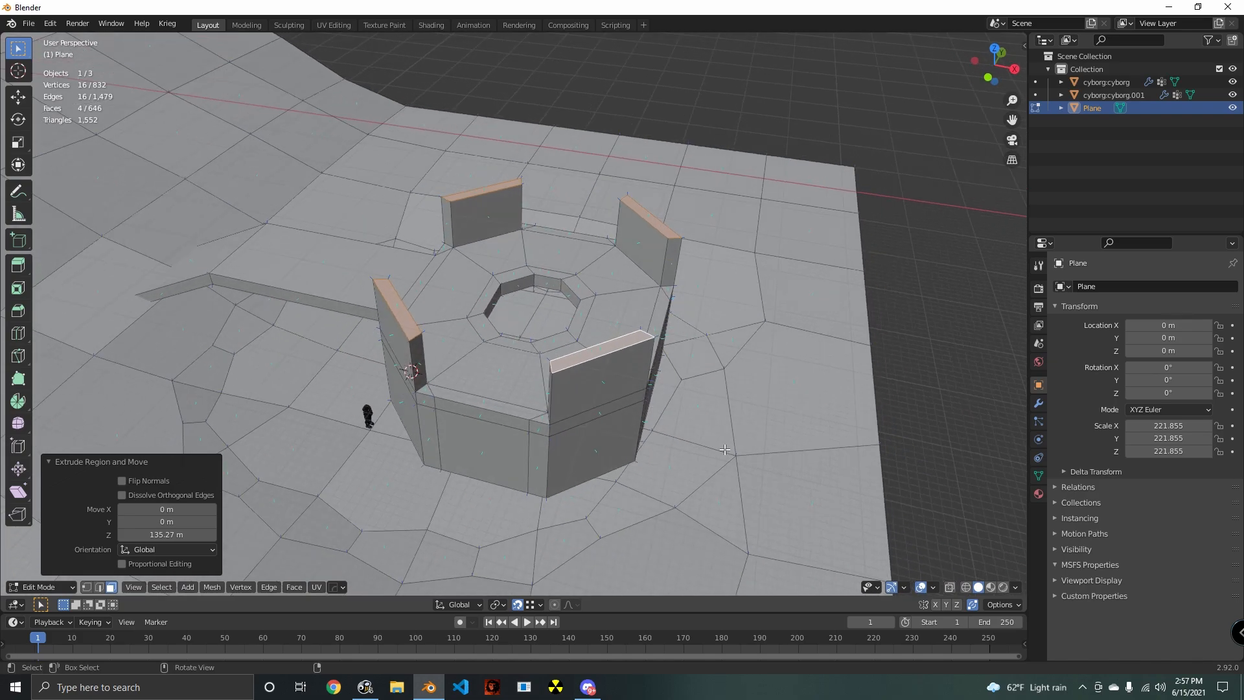
- Scale the top faces of the four raised roof walls to 0.773 so the walls lean inward over the roof
{"action": "key", "text": "ctrl+f"}
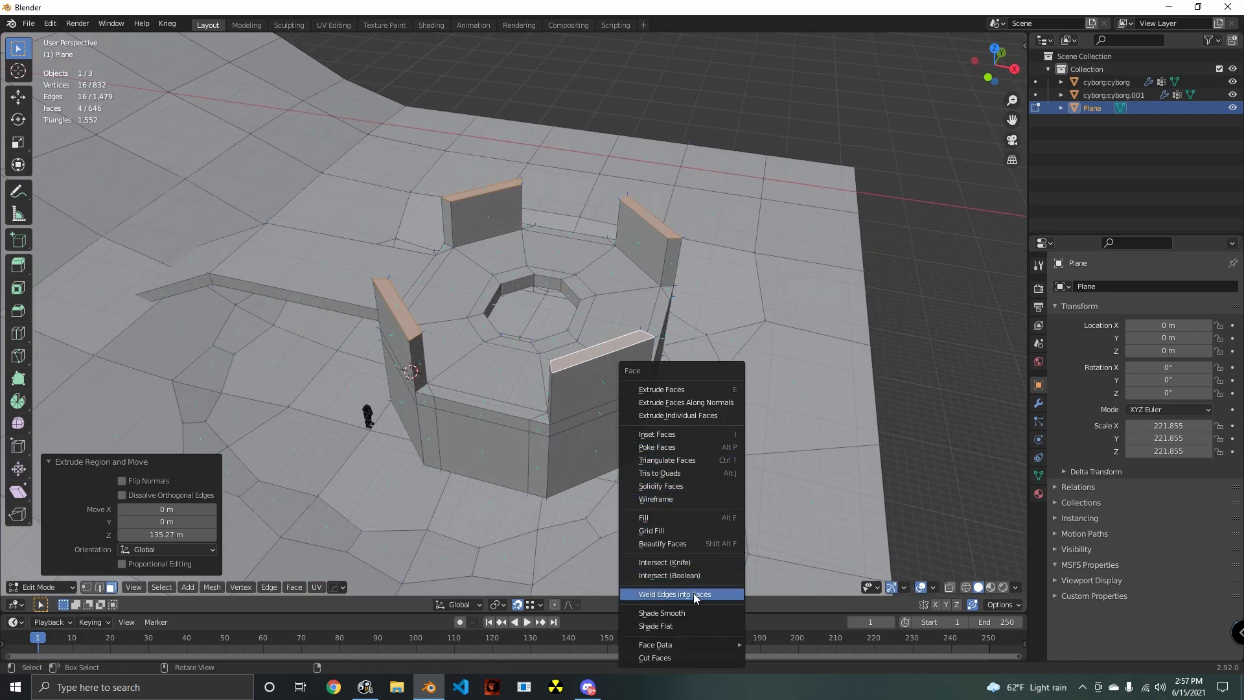
{"action": "left_click", "coordinate": [705, 403]}
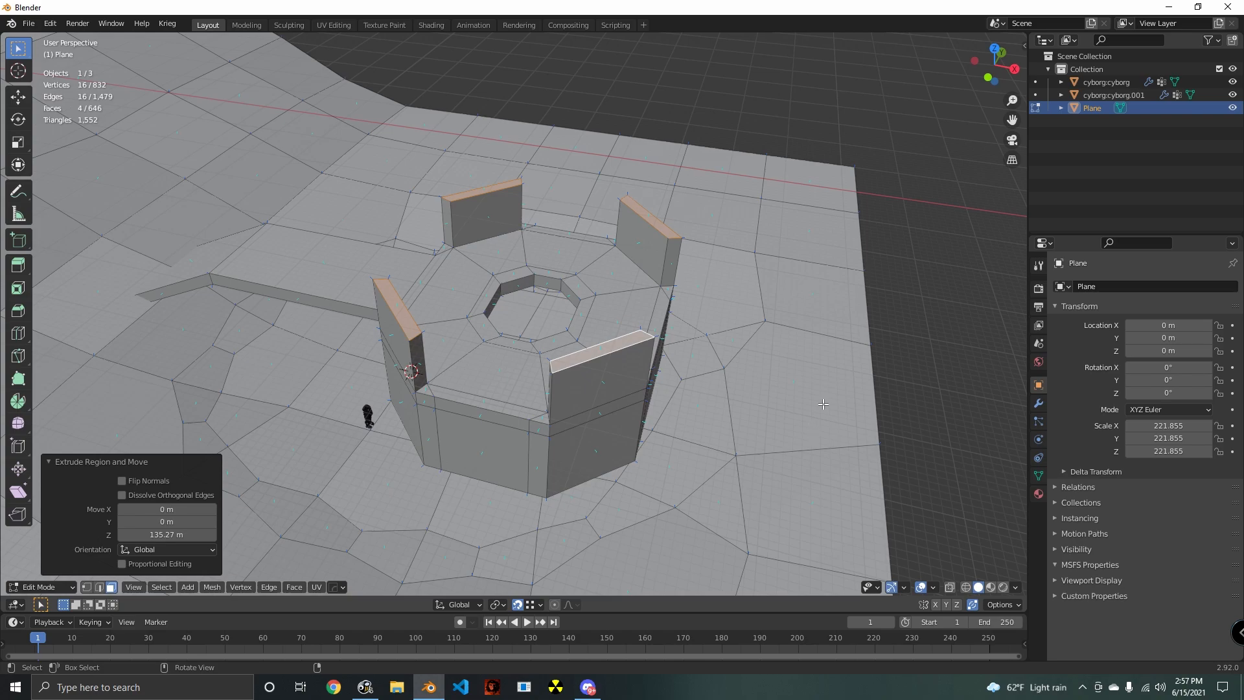
{"action": "middle_click_drag", "start_coordinate": [916, 418], "coordinate": [802, 428]}
{"action": "key", "text": "s"}
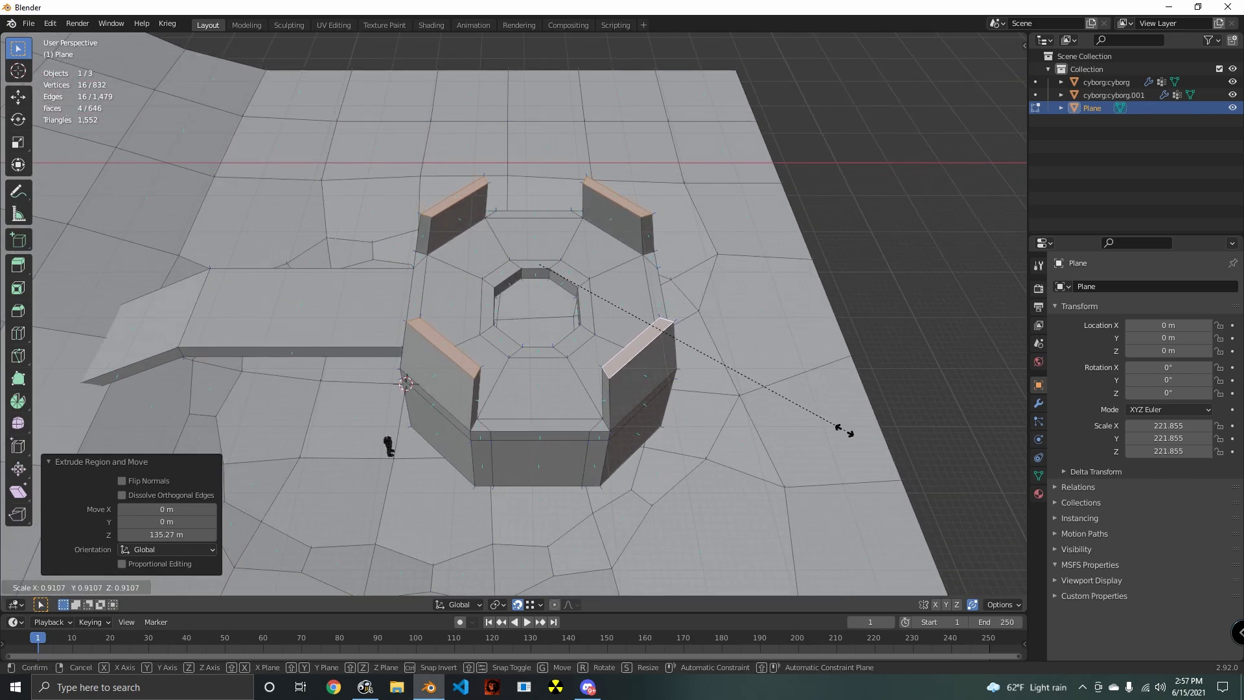
{"action": "left_click", "coordinate": [787, 430]}
{"action": "middle_click_drag", "start_coordinate": [787, 431], "coordinate": [833, 382]}
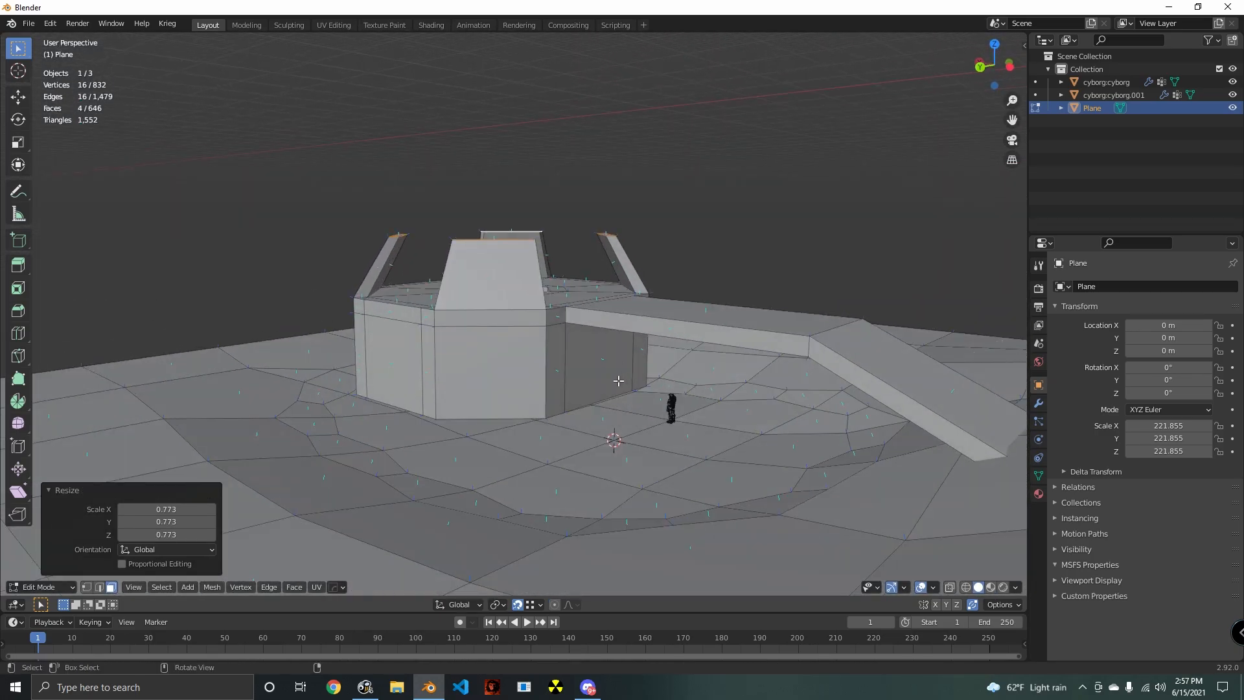
{"action": "key", "text": "Tab"}
{"action": "scroll", "coordinate": [620, 399], "scroll_direction": "down", "scroll_amount": 5}
{"action": "middle_click_drag", "start_coordinate": [619, 399], "coordinate": [771, 441]}
{"action": "scroll", "coordinate": [566, 437], "scroll_direction": "up", "scroll_amount": 2}
{"action": "key", "text": "Tab"}
{"action": "scroll", "coordinate": [567, 441], "scroll_direction": "up", "scroll_amount": 6}
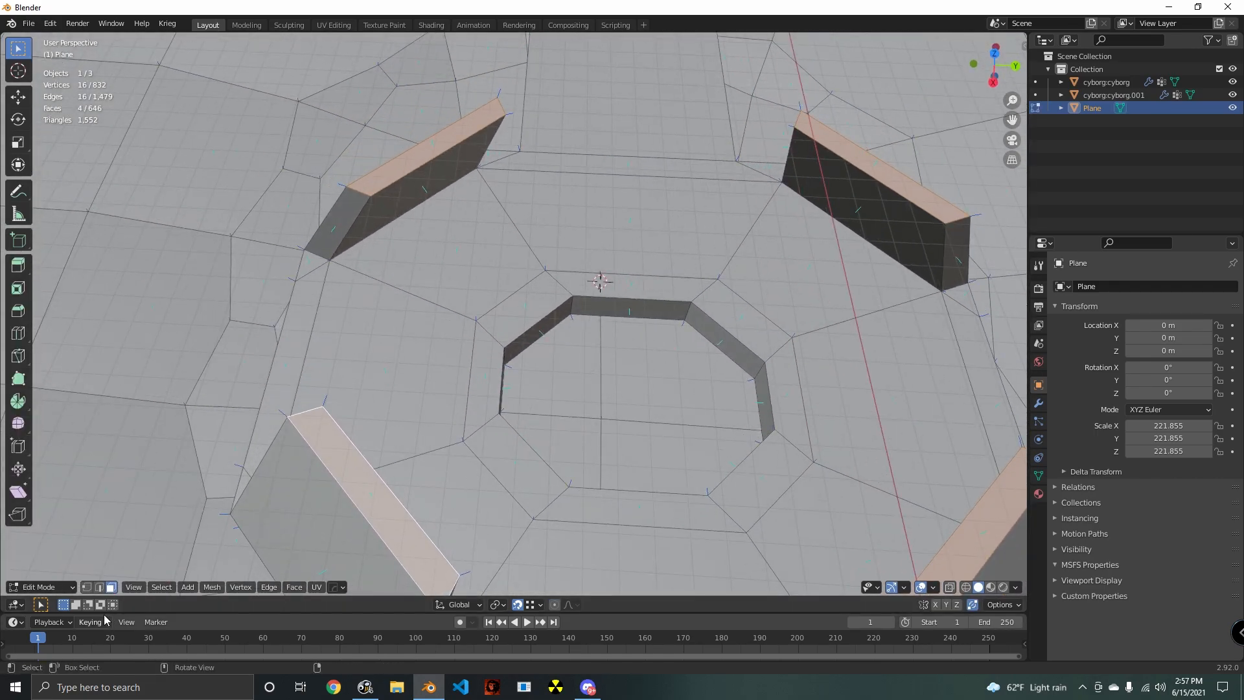
- Select the rim edge loops of the octagonal roof opening, bevel them about 0.07 m, and clear the selection
{"action": "left_click", "coordinate": [99, 588]}
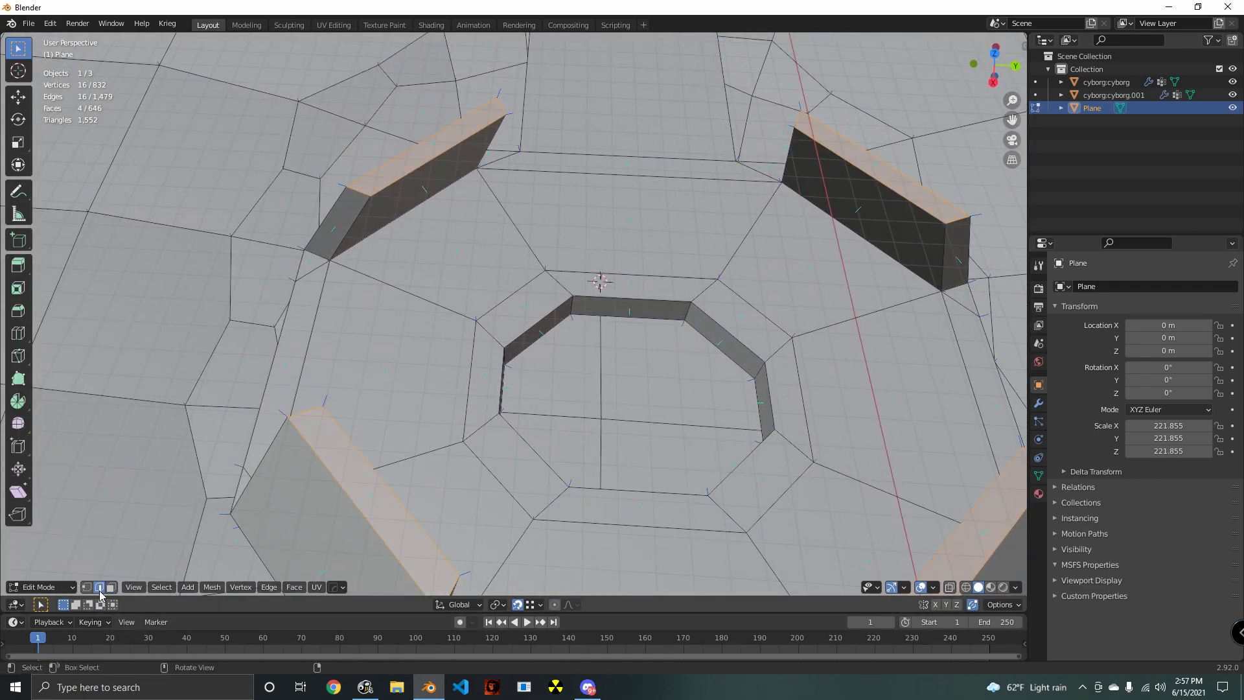
{"action": "left_click", "coordinate": [624, 300], "text": "alt"}
{"action": "left_click", "coordinate": [620, 321], "text": "alt+shift"}
{"action": "middle_click_drag", "start_coordinate": [620, 321], "coordinate": [625, 376]}
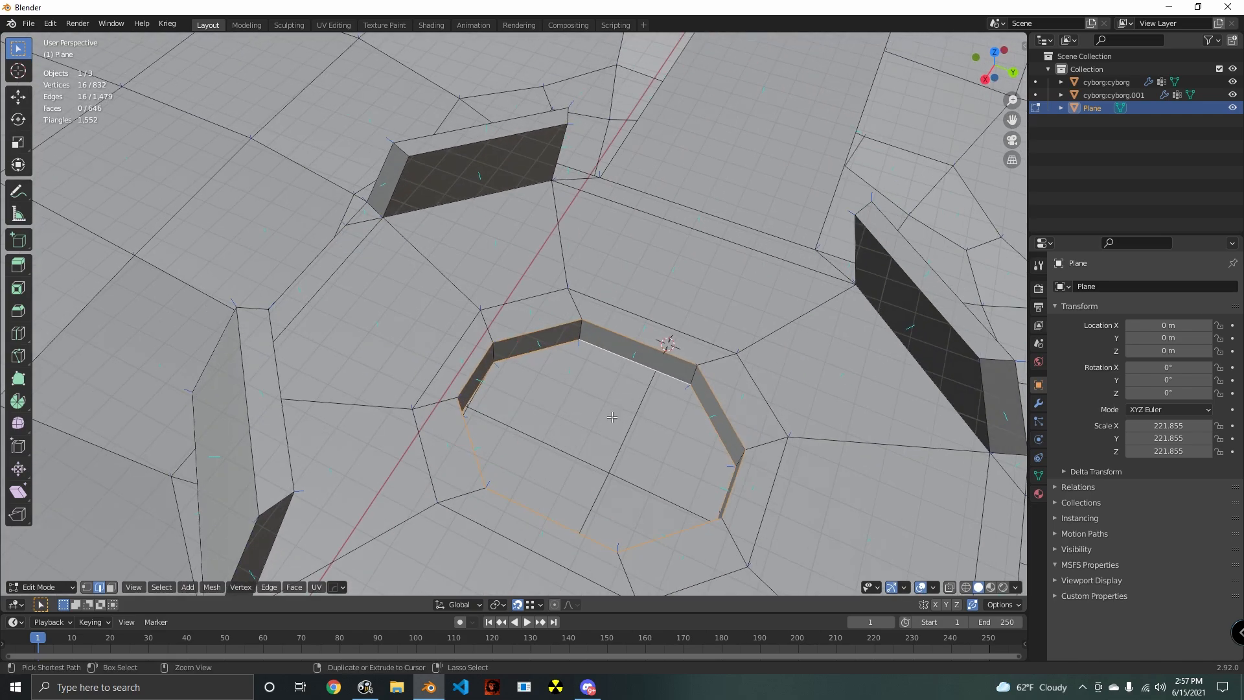
{"action": "key", "text": "ctrl+b"}
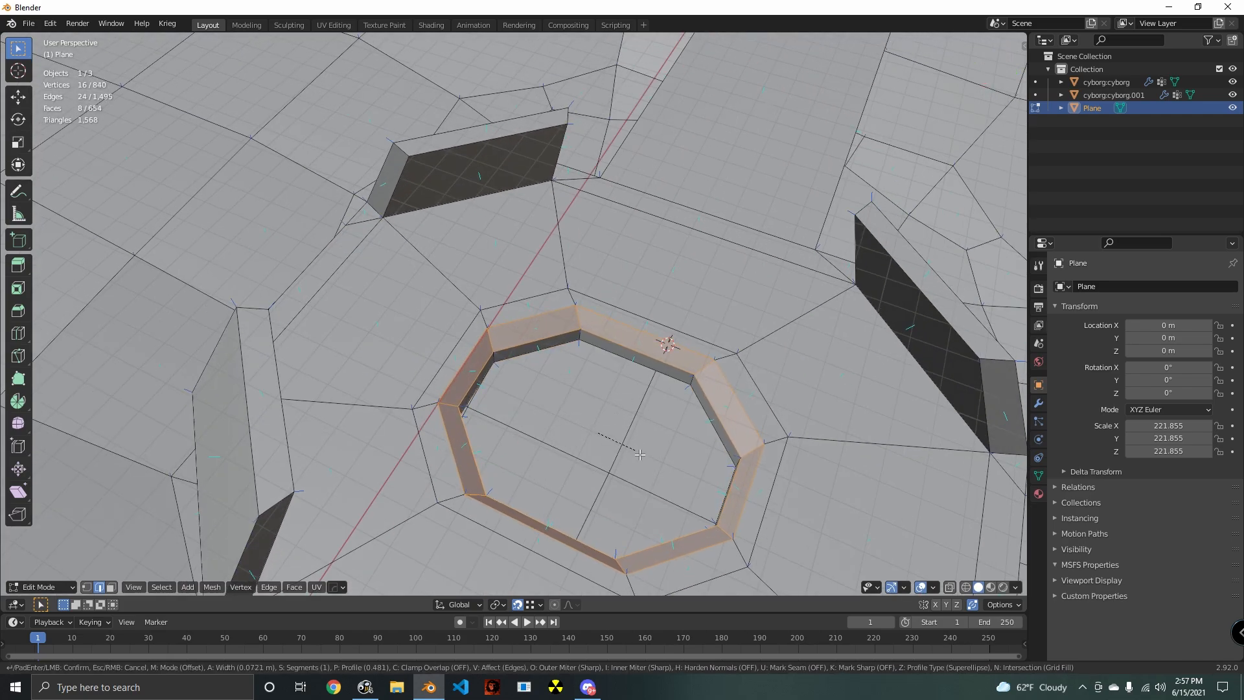
{"action": "left_click", "coordinate": [638, 456]}
{"action": "middle_click_drag", "start_coordinate": [638, 456], "coordinate": [515, 388]}
{"action": "key", "text": "Tab"}
{"action": "key", "text": "Tab"}
{"action": "scroll", "coordinate": [551, 371], "scroll_direction": "down", "scroll_amount": 3}
{"action": "key", "text": "alt+a"}
- Select the upper and lower long edges on both sides of the ramp and bevel them by 0.038 m
{"action": "middle_click_drag", "start_coordinate": [574, 359], "coordinate": [528, 361]}
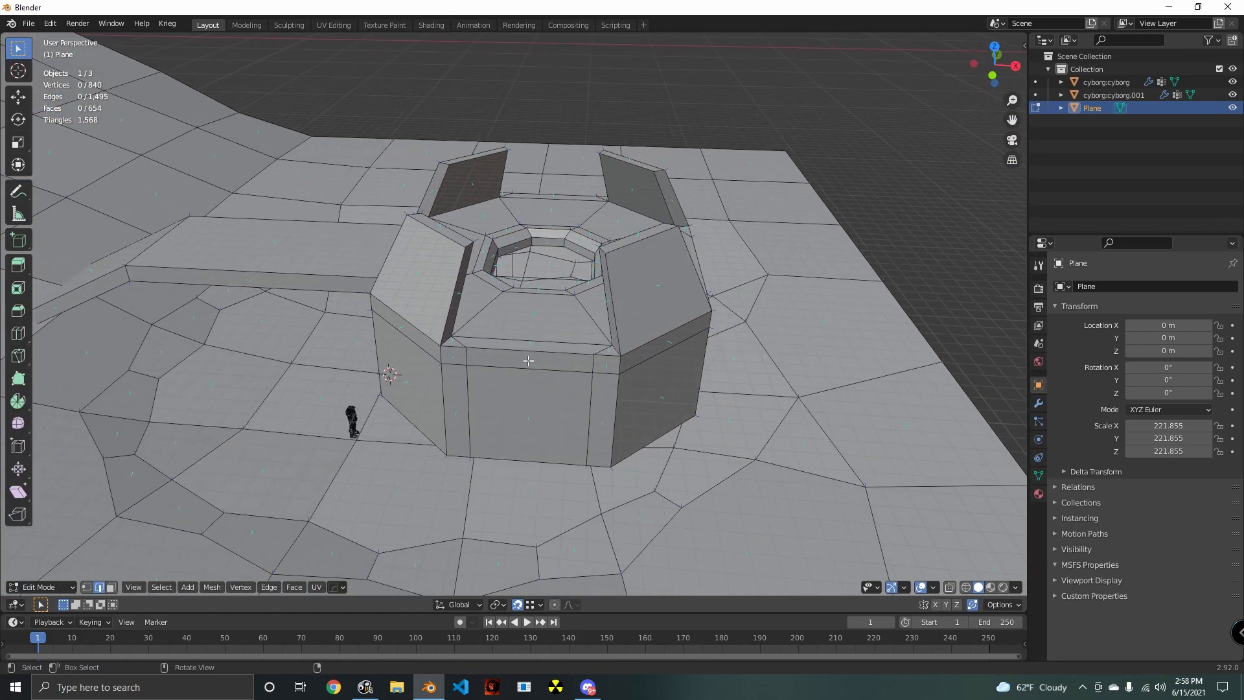
{"action": "mouse_move", "coordinate": [642, 332]}
{"action": "middle_mouse_down"}
{"action": "mouse_move", "coordinate": [551, 353]}
{"action": "mouse_move", "coordinate": [638, 337]}
{"action": "middle_mouse_up"}
{"action": "scroll", "coordinate": [550, 353], "scroll_direction": "down", "scroll_amount": 1}
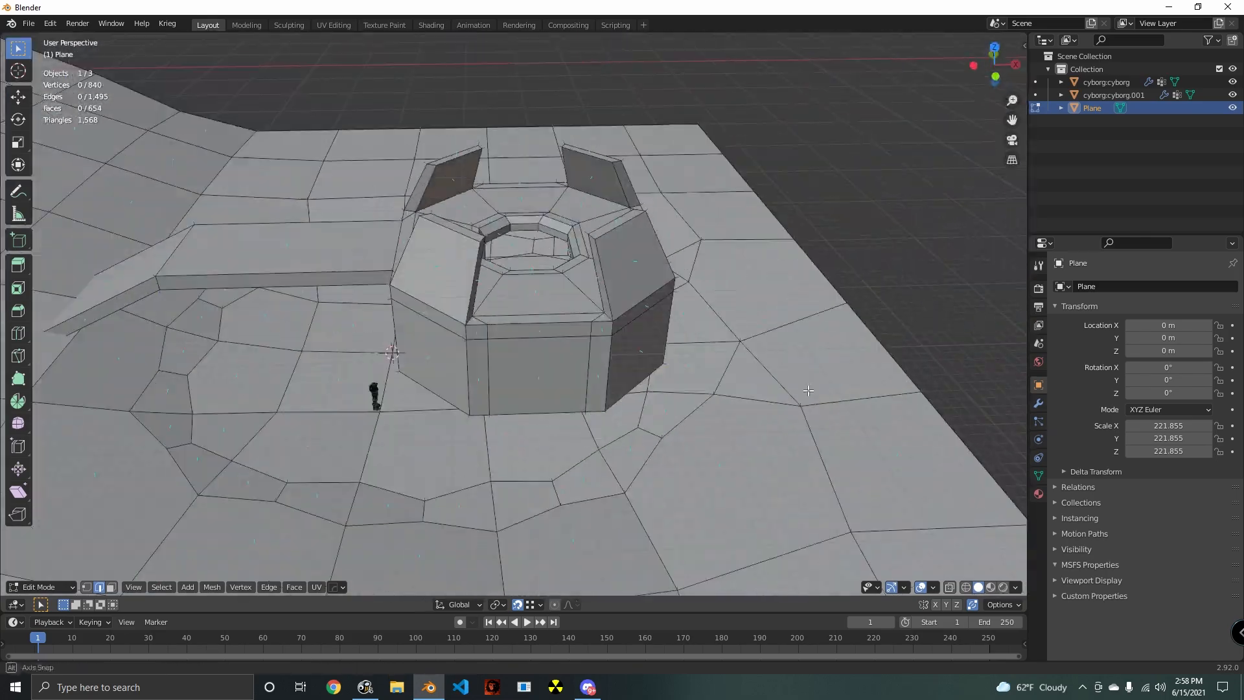
{"action": "middle_click_drag", "start_coordinate": [518, 383], "coordinate": [669, 418], "text": "shift"}
{"action": "scroll", "coordinate": [669, 418], "scroll_direction": "up", "scroll_amount": 4}
{"action": "left_click", "coordinate": [540, 389], "text": "alt"}
{"action": "middle_click_drag", "start_coordinate": [540, 389], "coordinate": [603, 463]}
{"action": "left_click", "coordinate": [604, 463], "text": "alt+shift"}
{"action": "left_click", "coordinate": [562, 516], "text": "alt+shift"}
{"action": "middle_click_drag", "start_coordinate": [561, 516], "coordinate": [702, 511]}
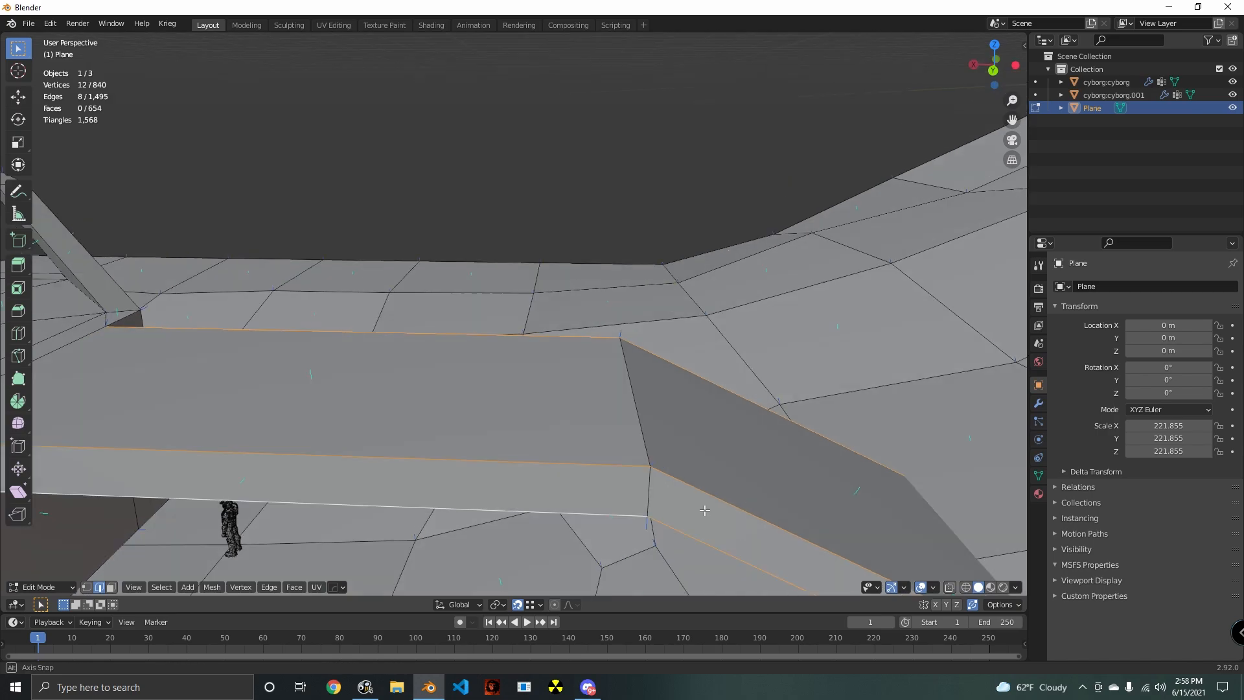
{"action": "scroll", "coordinate": [697, 510], "scroll_direction": "down", "scroll_amount": 4}
{"action": "key", "text": "ctrl+b"}
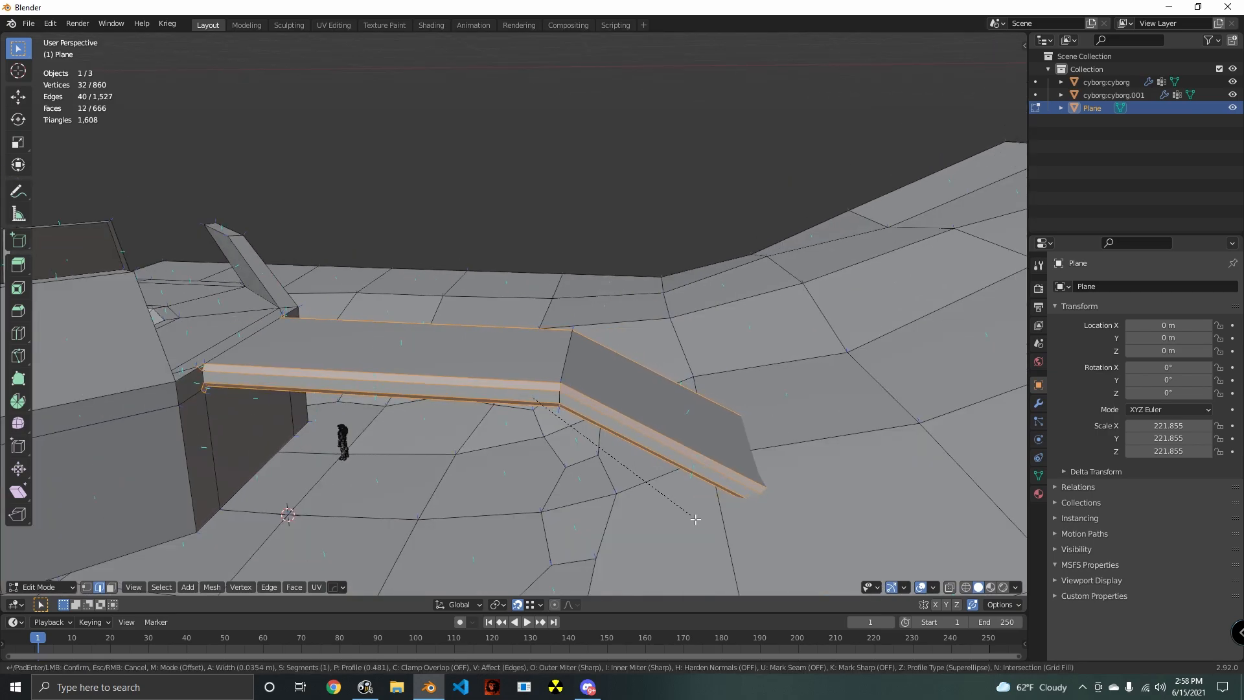
{"action": "left_click", "coordinate": [689, 514]}
{"action": "middle_click_drag", "start_coordinate": [689, 514], "coordinate": [739, 391]}
- Move the stray roof-edge vertex at the ramp's upper left corner, seen from the ramp, -4.4248 m along X
{"action": "middle_click_drag", "start_coordinate": [659, 391], "coordinate": [541, 420]}
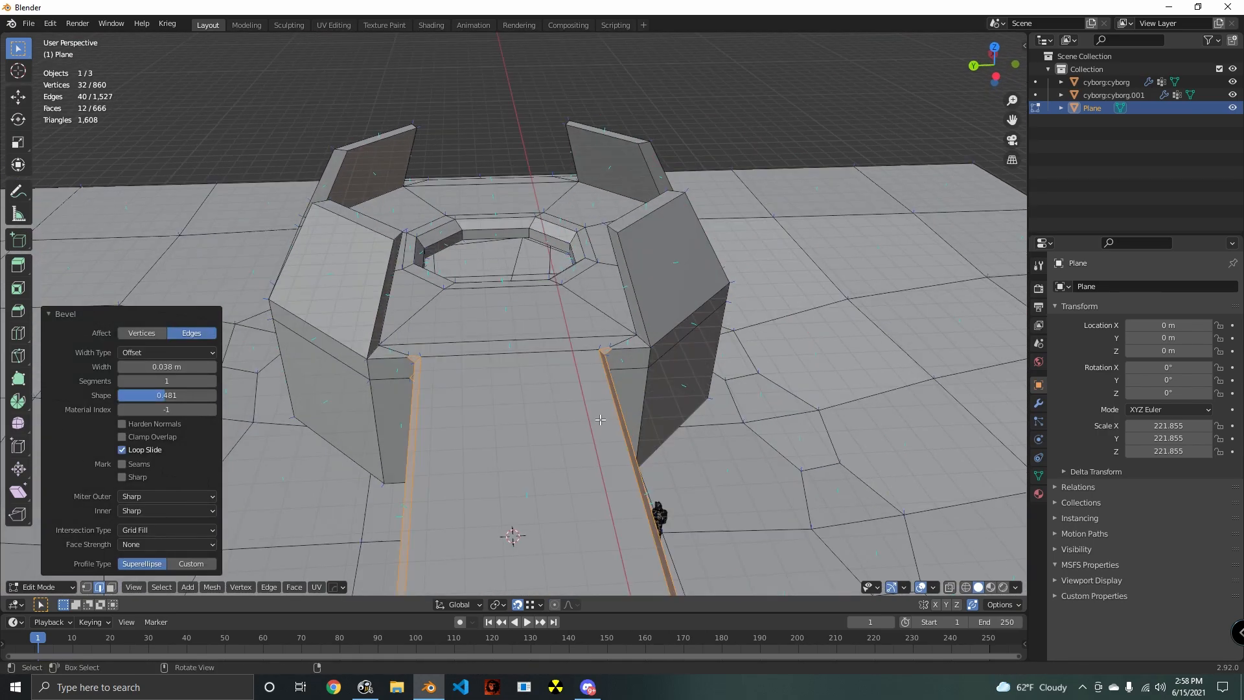
{"action": "scroll", "coordinate": [428, 379], "scroll_direction": "up", "scroll_amount": 4}
{"action": "middle_click_drag", "start_coordinate": [424, 377], "coordinate": [545, 430], "text": "shift"}
{"action": "left_click", "coordinate": [86, 588]}
{"action": "left_click", "coordinate": [99, 587]}
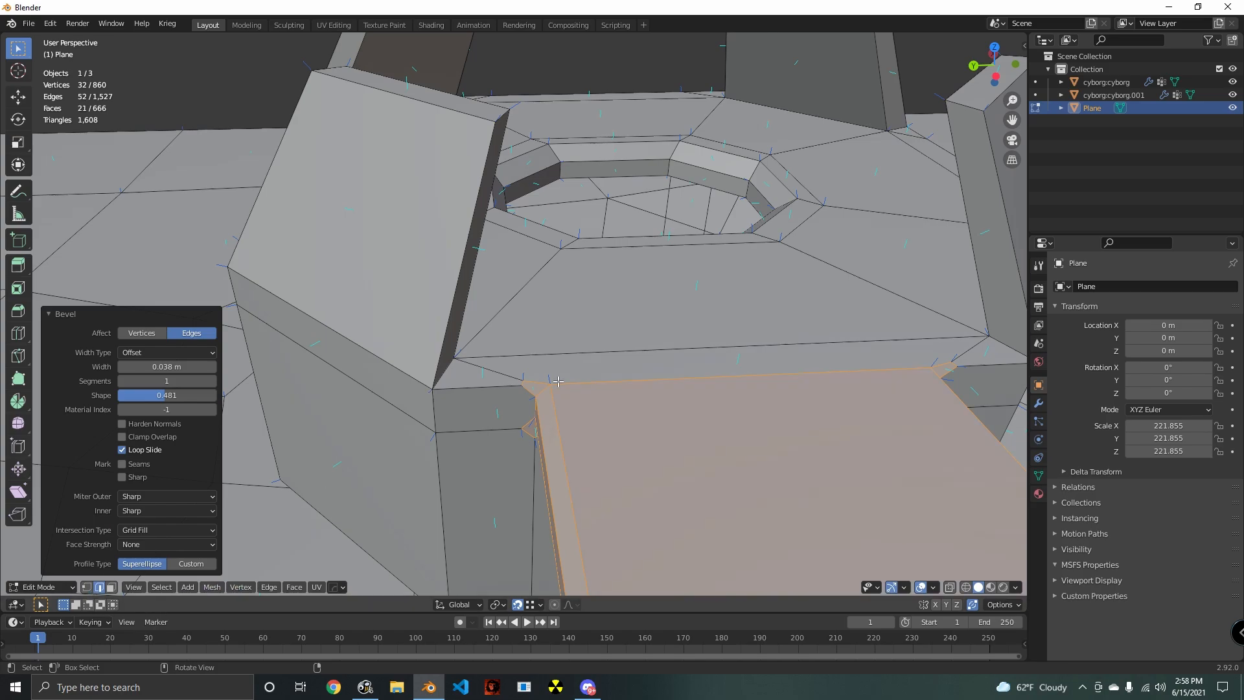
{"action": "left_click", "coordinate": [523, 383]}
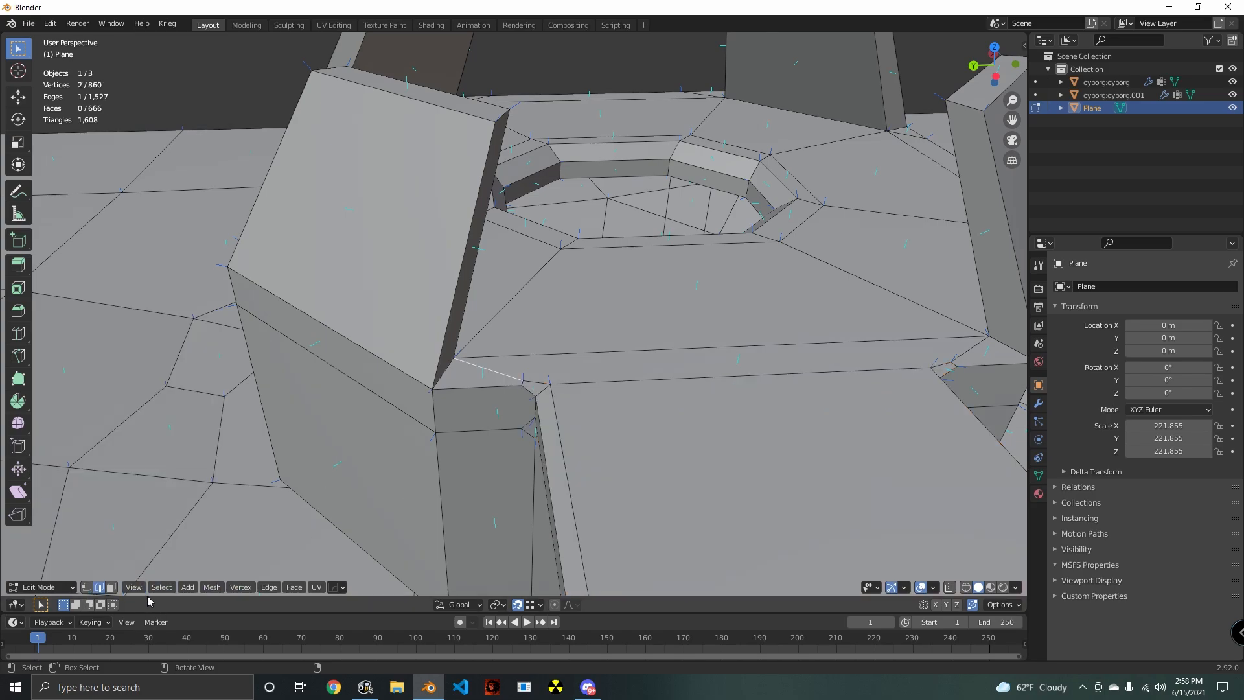
{"action": "left_click", "coordinate": [91, 588]}
{"action": "scroll", "coordinate": [558, 433], "scroll_direction": "up", "scroll_amount": 3}
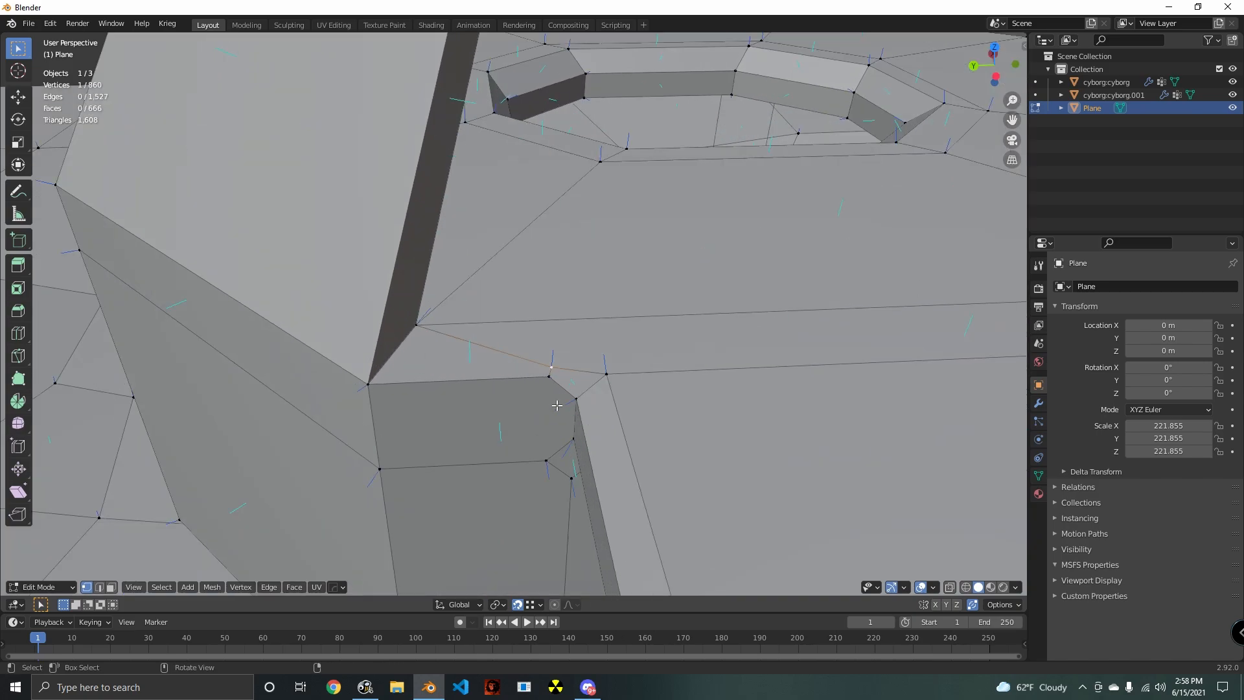
{"action": "key", "text": "g"}
{"action": "key", "text": "x"}
{"action": "left_click", "coordinate": [613, 376]}
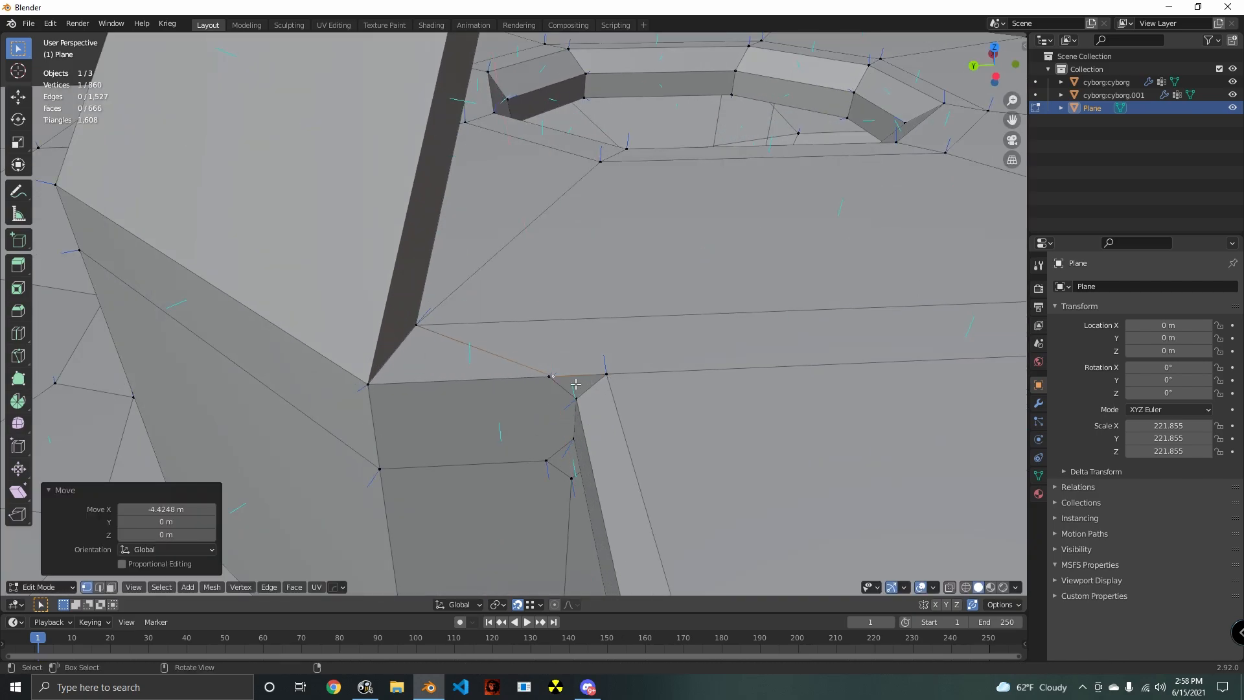
- Align that left corner vertex along Y with the ramp's bevelled edge and merge its neighbouring vertex into it
{"action": "key", "text": "g"}
{"action": "key", "text": "y"}
{"action": "left_click", "coordinate": [587, 403]}
{"action": "left_click", "coordinate": [555, 382]}
{"action": "key", "text": "g"}
{"action": "left_click", "coordinate": [606, 379]}
- Move the stray roof-edge vertex at the ramp's upper right corner -4.4248 m along X
{"action": "middle_click_drag", "start_coordinate": [822, 460], "coordinate": [390, 422], "text": "shift"}
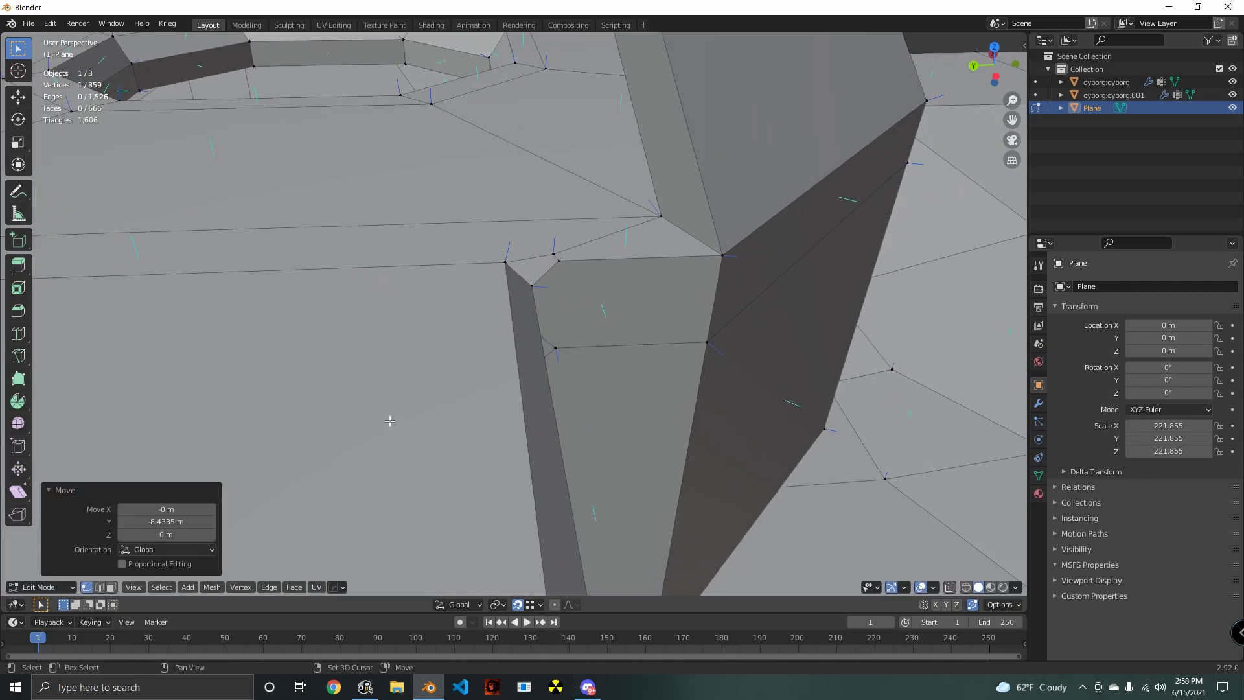
{"action": "left_click", "coordinate": [541, 255]}
{"action": "middle_click_drag", "start_coordinate": [541, 254], "coordinate": [554, 315], "text": "shift"}
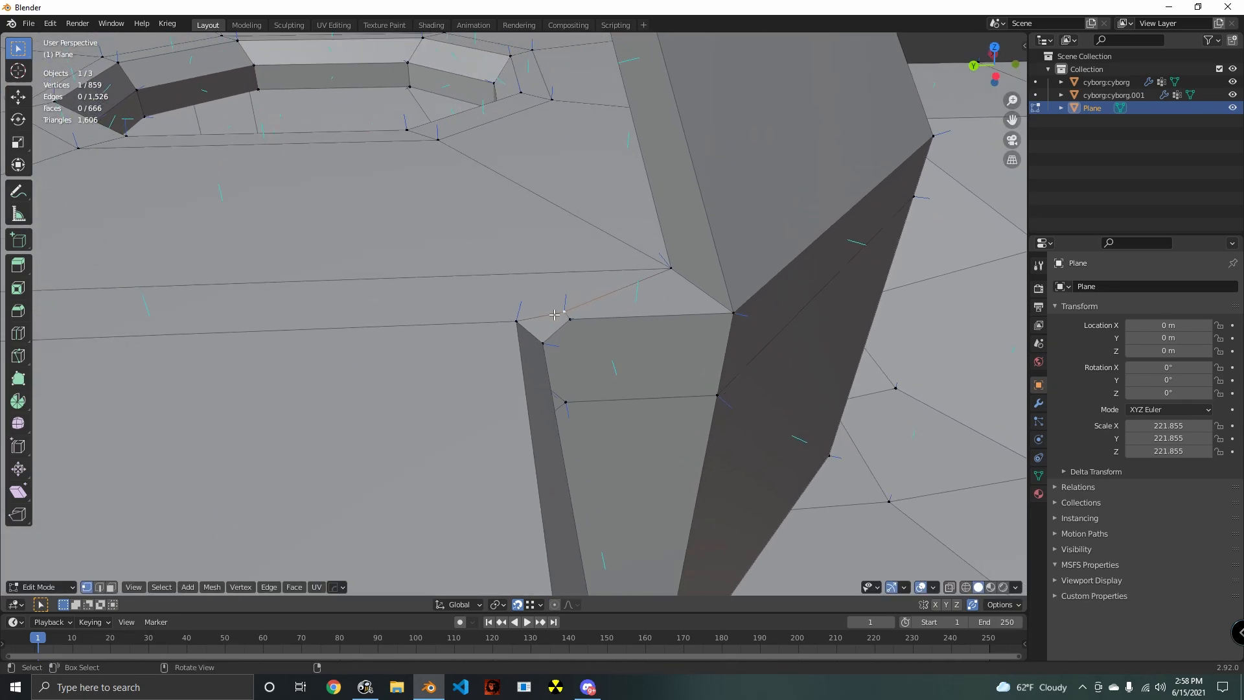
{"action": "key", "text": "g"}
{"action": "key", "text": "x"}
{"action": "left_click", "coordinate": [583, 332]}
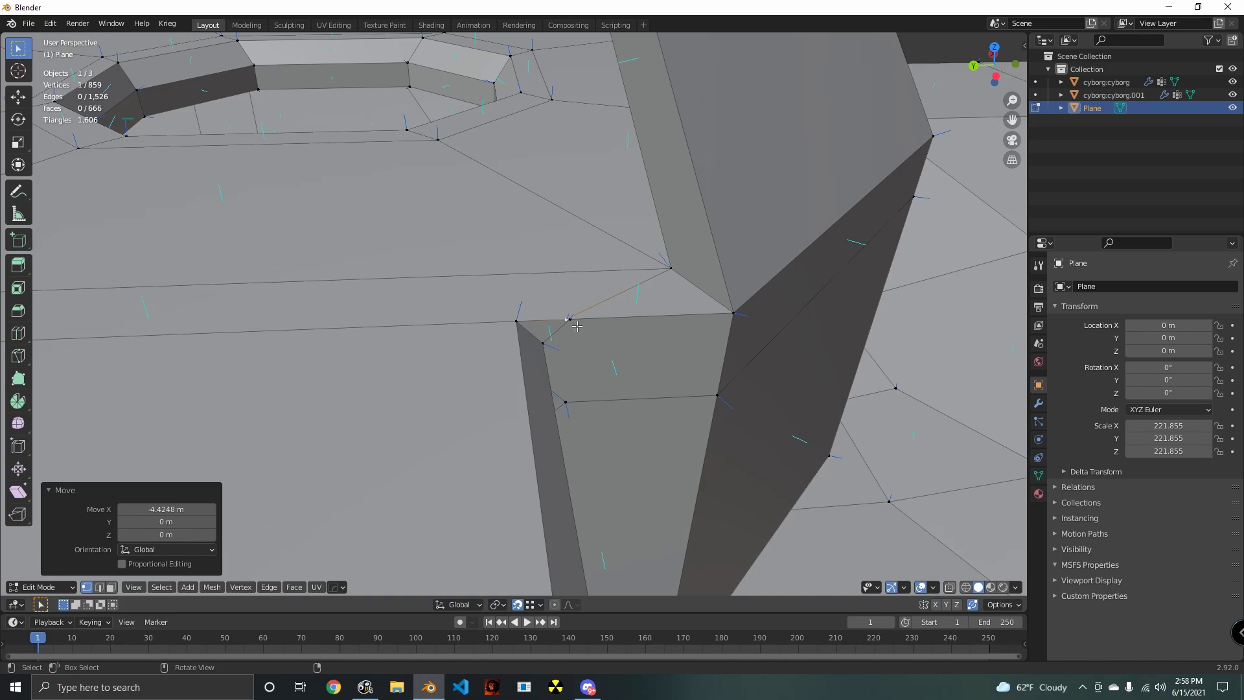
- Align the upper right corner vertex along Y with the ramp's bevelled side, and merge the adjacent wall vertex into it
{"action": "key", "text": "g"}
{"action": "key", "text": "y"}
{"action": "left_click", "coordinate": [549, 343]}
{"action": "left_click", "coordinate": [570, 326]}
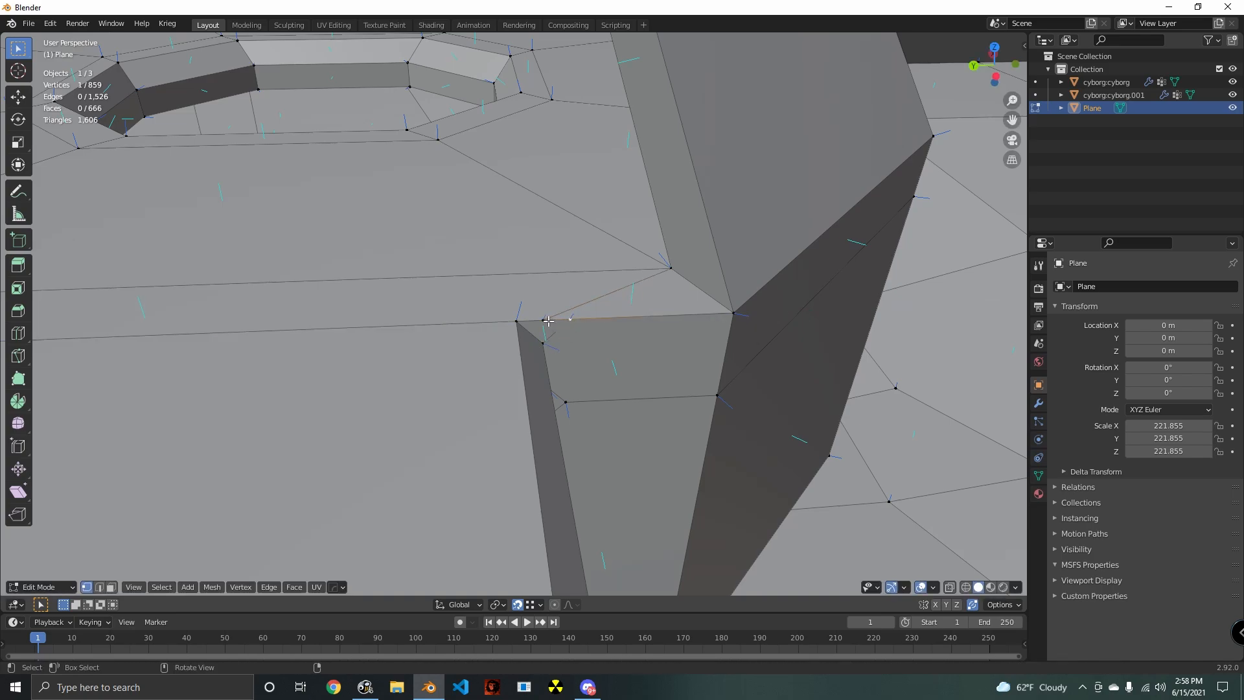
{"action": "key", "text": "g"}
{"action": "key", "text": "y"}
{"action": "left_click", "coordinate": [546, 323]}
- Raise the wall vertex beneath the ramp's lower right corner to the ramp's underside and merge the neighbouring wall vertex into it
{"action": "middle_click_drag", "start_coordinate": [572, 367], "coordinate": [628, 418]}
{"action": "left_click", "coordinate": [520, 326]}
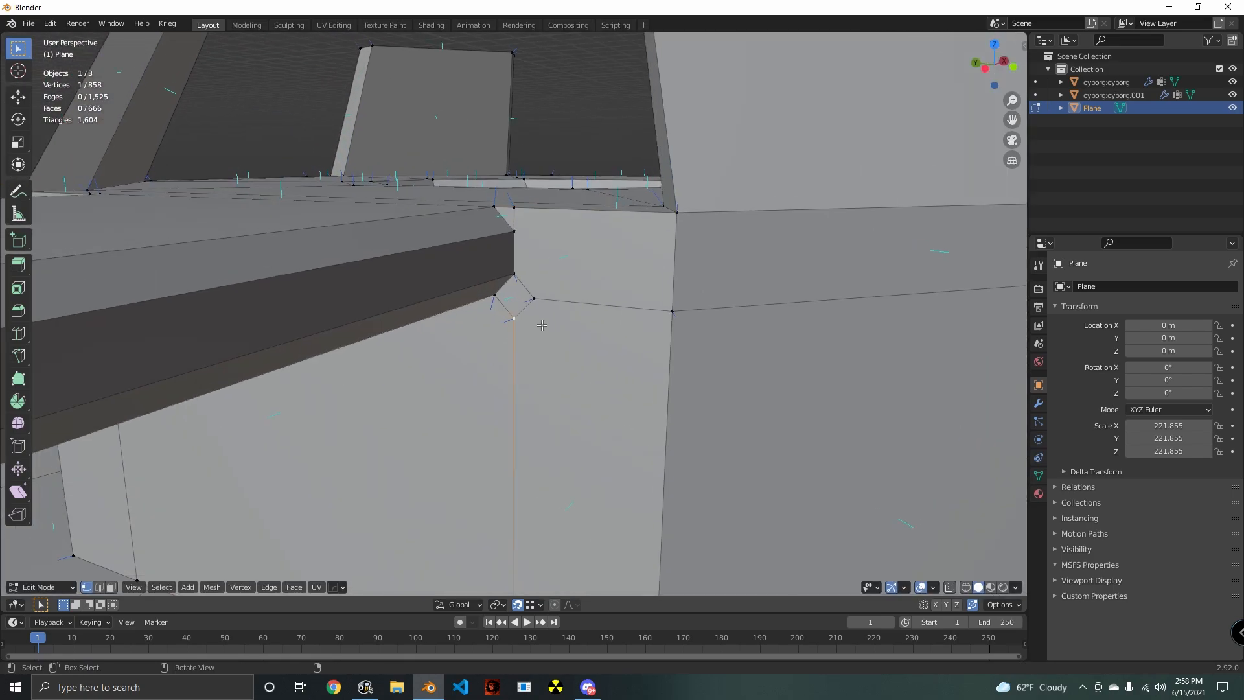
{"action": "key", "text": "g"}
{"action": "key", "text": "y"}
{"action": "left_click", "coordinate": [535, 300]}
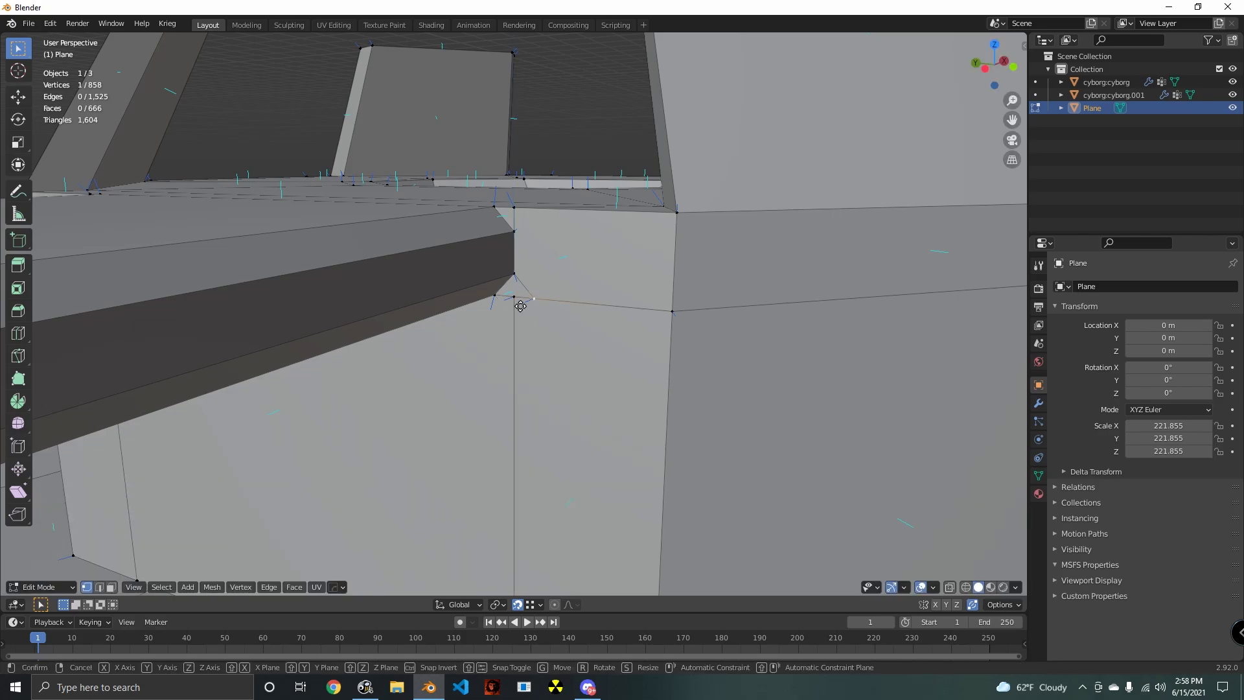
{"action": "middle_click_drag", "start_coordinate": [517, 306], "coordinate": [537, 245]}
- Raise the matching vertex beneath the ramp's lower left corner along Z, and merge the adjacent wall vertex into it along Y
{"action": "key", "text": "g"}
{"action": "key", "text": "z"}
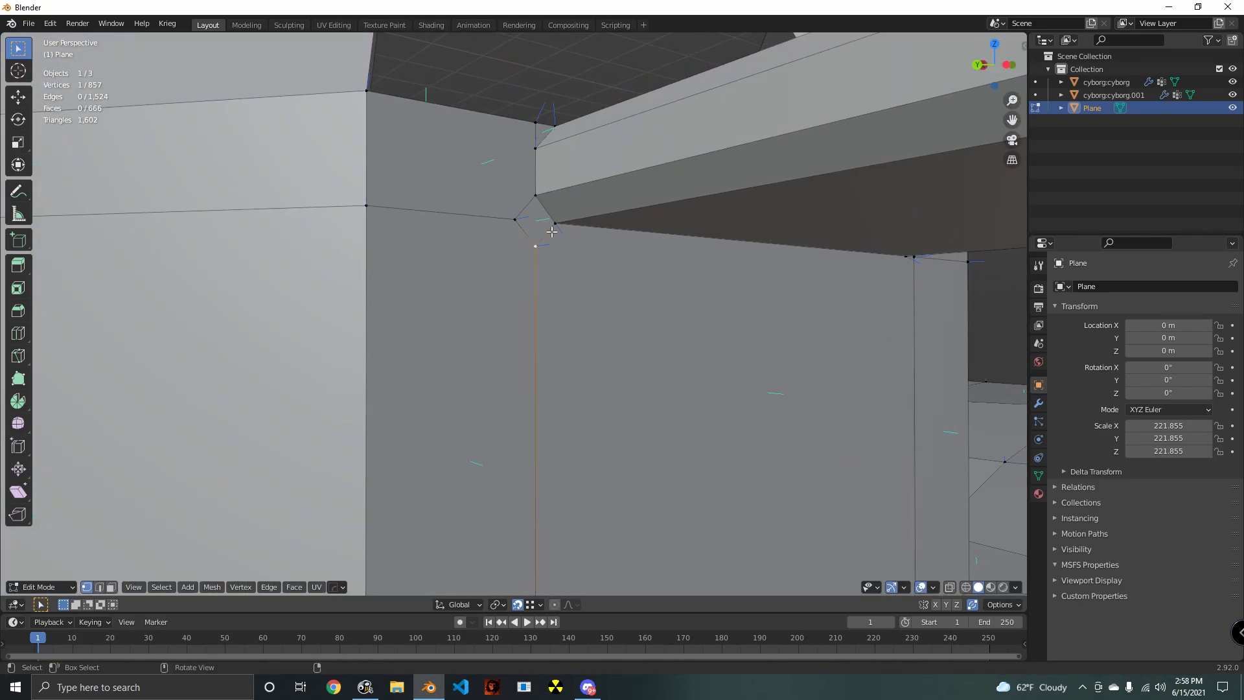
{"action": "left_click", "coordinate": [552, 232]}
{"action": "key", "text": "g"}
{"action": "key", "text": "y"}
{"action": "left_click", "coordinate": [541, 235]}
- On the wall opposite the ramp, merge the left column's top, middle and bottom vertices into the block's nearest corner edge
{"action": "scroll", "coordinate": [575, 368], "scroll_direction": "down", "scroll_amount": 10}
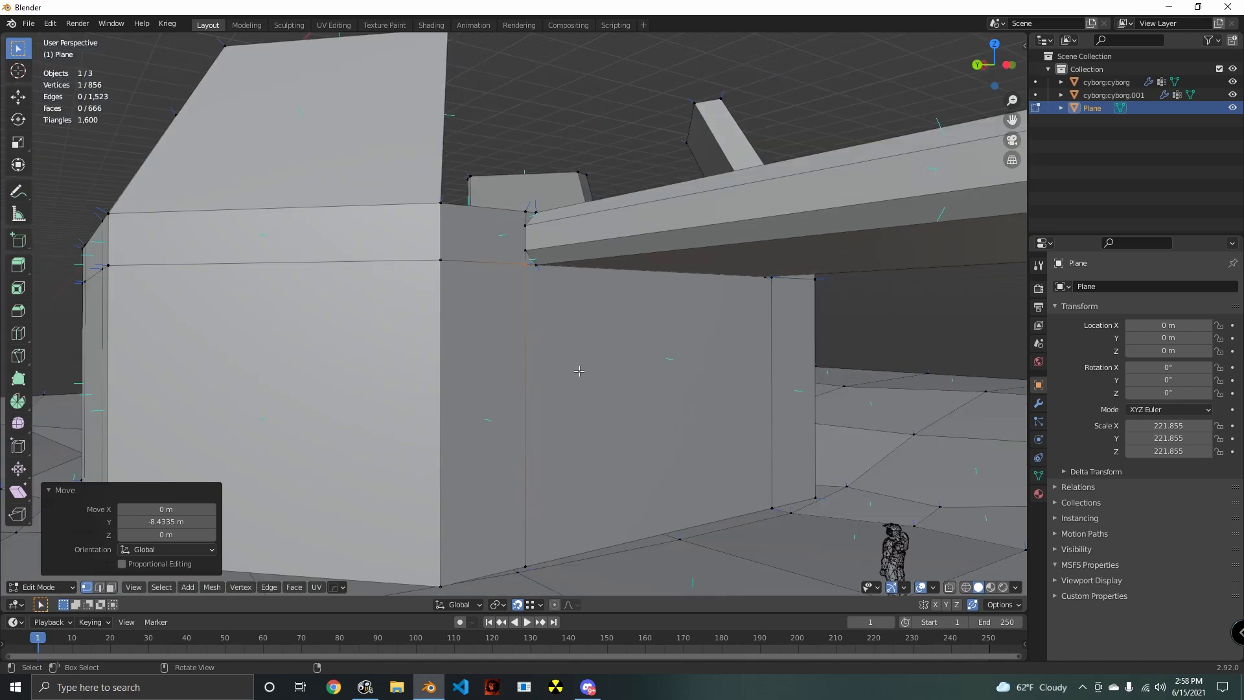
{"action": "left_click", "coordinate": [459, 391]}
{"action": "middle_click_drag", "start_coordinate": [459, 391], "coordinate": [484, 348]}
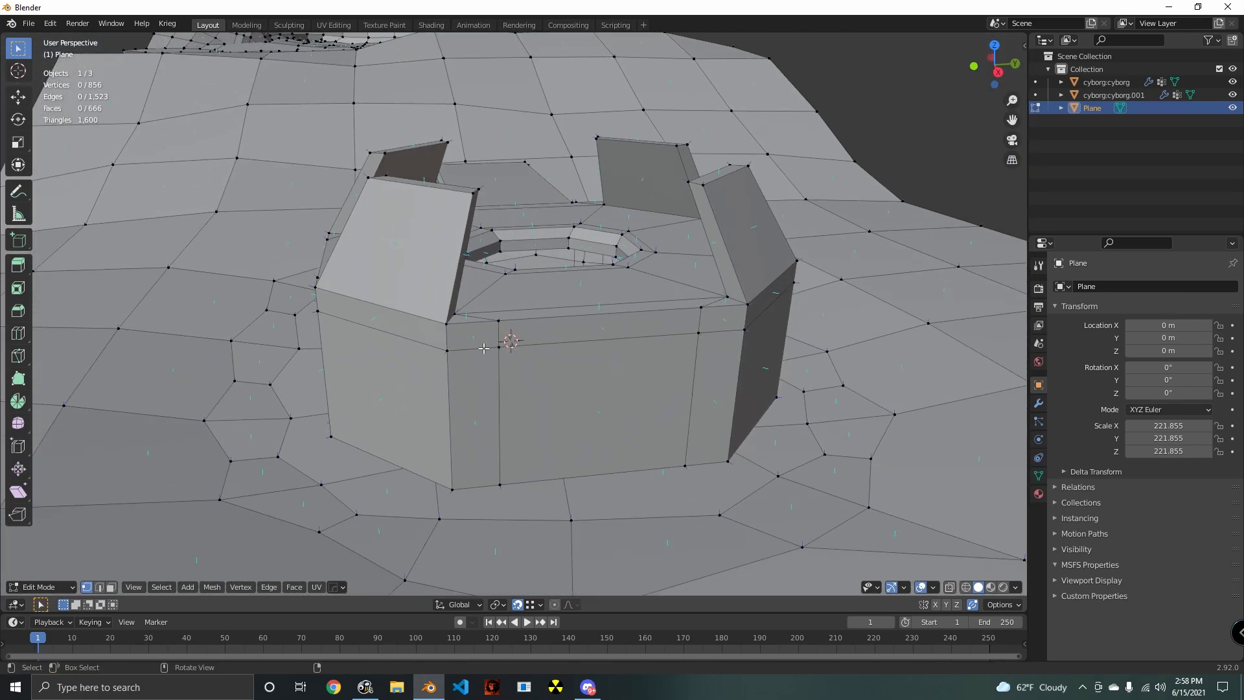
{"action": "key", "text": "g"}
{"action": "left_click", "coordinate": [451, 331]}
{"action": "left_click", "coordinate": [497, 349]}
{"action": "key", "text": "g"}
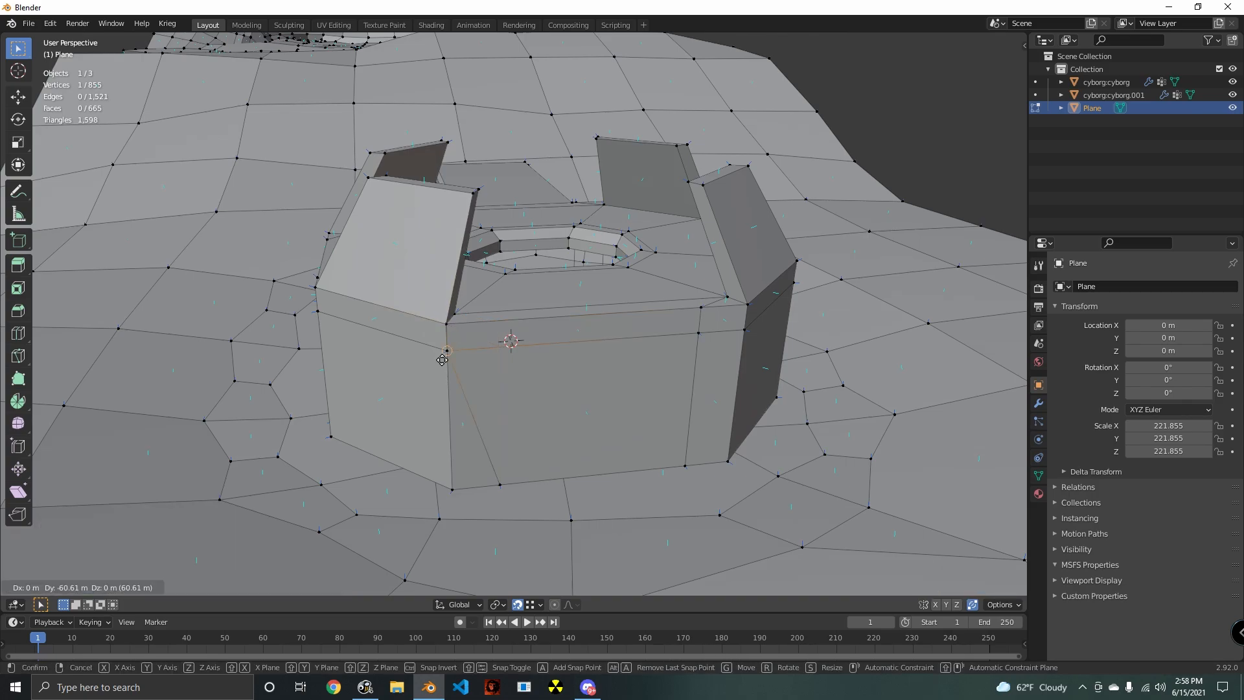
{"action": "left_click", "coordinate": [441, 359]}
{"action": "left_click", "coordinate": [502, 490]}
{"action": "key", "text": "g"}
{"action": "left_click", "coordinate": [456, 495]}
- Merge the right column's bottom, middle and top vertices on the wall opposite the ramp into the adjacent block corner
{"action": "left_click", "coordinate": [680, 471]}
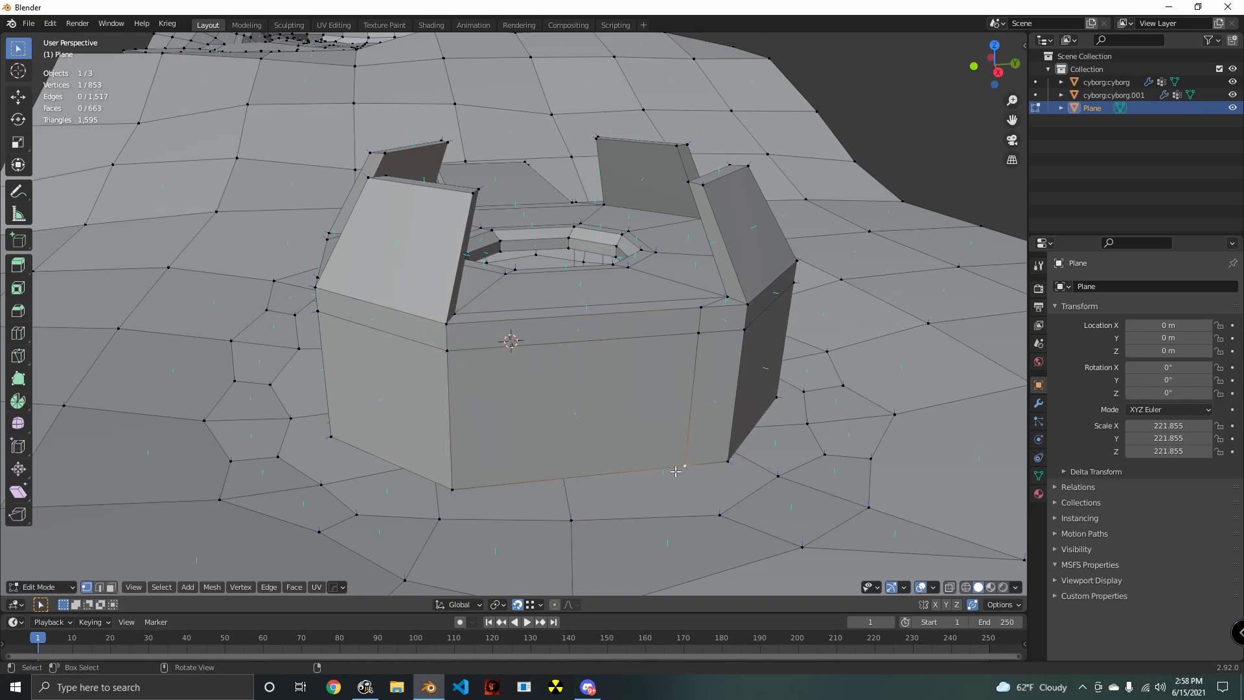
{"action": "key", "text": "g"}
{"action": "left_click", "coordinate": [736, 470]}
{"action": "left_click", "coordinate": [708, 348]}
{"action": "key", "text": "g"}
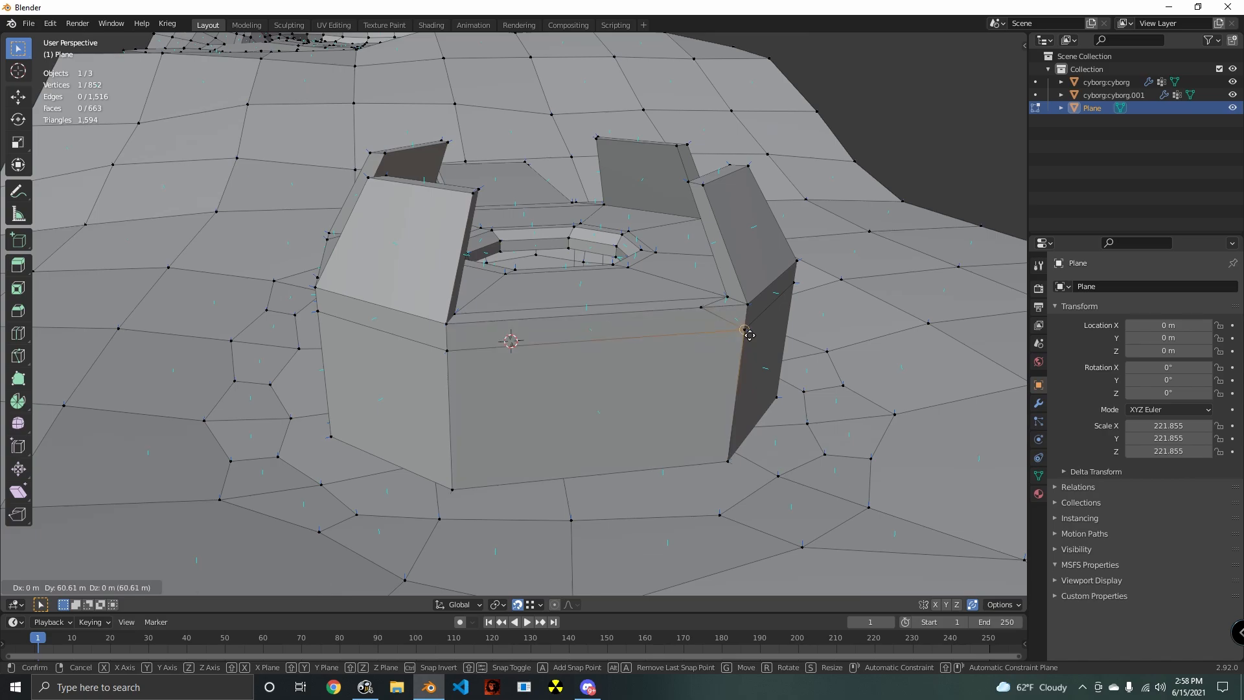
{"action": "left_click", "coordinate": [751, 334]}
{"action": "key", "text": "g"}
{"action": "right_click", "coordinate": [712, 321]}
{"action": "left_click", "coordinate": [705, 309]}
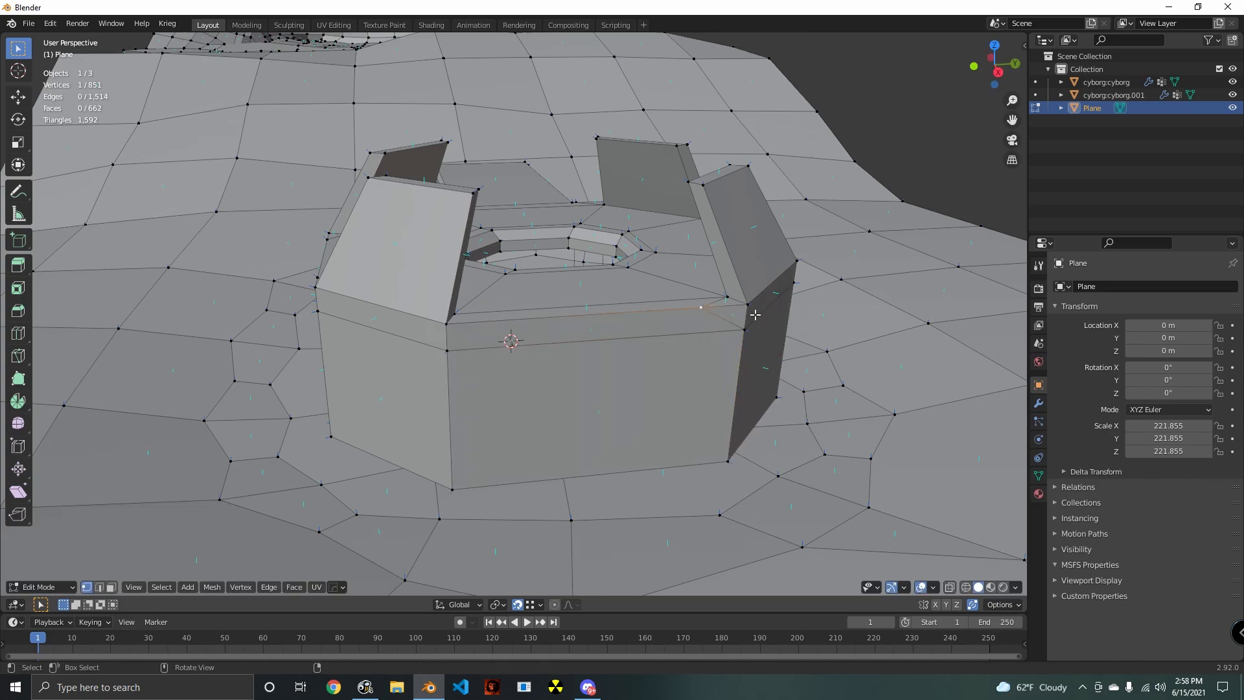
{"action": "key", "text": "g"}
{"action": "left_click", "coordinate": [751, 314]}
- On the straight side wall, merge the three vertices of the column farthest from the ramp into the neighbouring corner edge
{"action": "middle_click_drag", "start_coordinate": [750, 314], "coordinate": [528, 363]}
{"action": "key", "text": "g"}
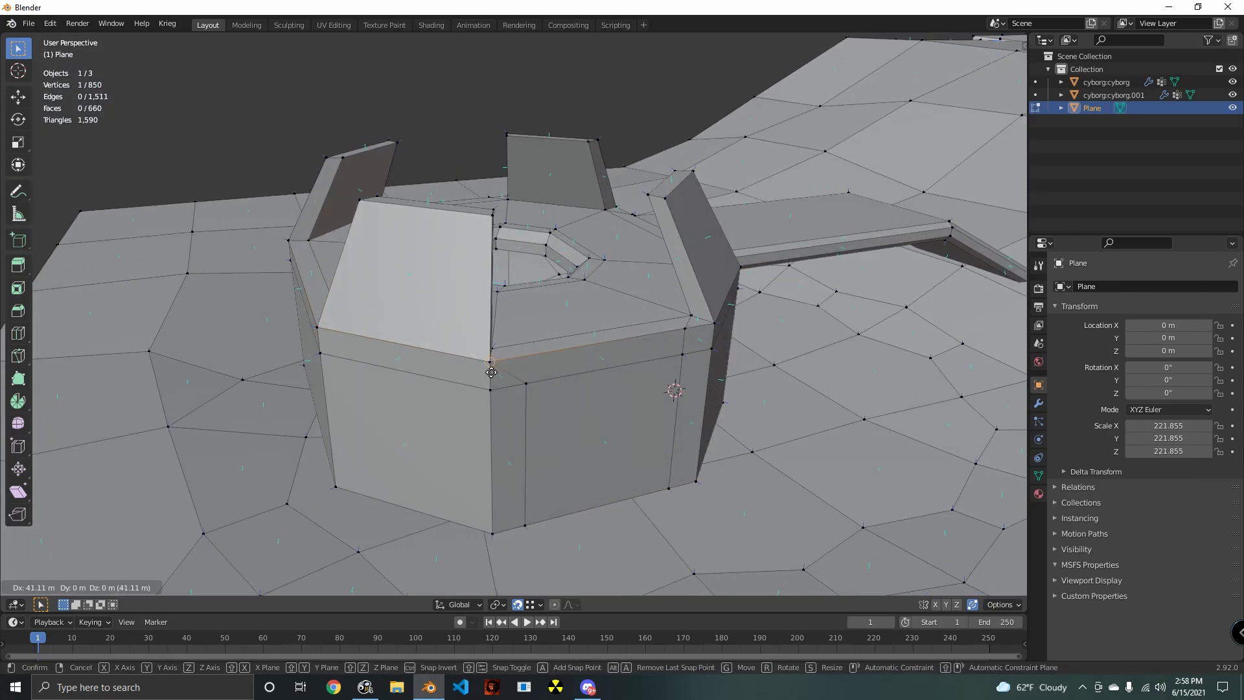
{"action": "left_click", "coordinate": [492, 373]}
{"action": "left_click", "coordinate": [524, 388]}
{"action": "key", "text": "g"}
{"action": "left_click", "coordinate": [491, 393]}
{"action": "left_click", "coordinate": [533, 528]}
{"action": "key", "text": "g"}
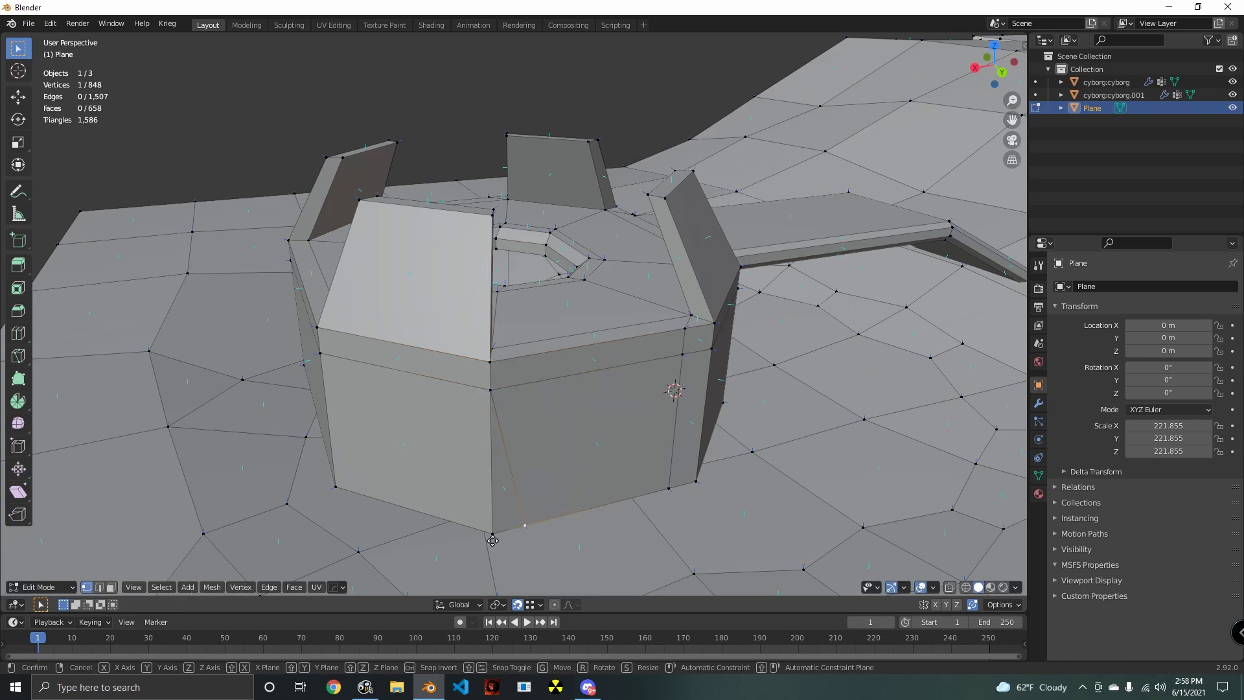
{"action": "left_click", "coordinate": [500, 535]}
- Merge the three vertices of the same side wall's column nearest the ramp into its corner edge, working from bottom to top
{"action": "middle_click_drag", "start_coordinate": [623, 537], "coordinate": [575, 517]}
{"action": "left_click", "coordinate": [526, 494]}
{"action": "key", "text": "g"}
{"action": "left_click", "coordinate": [566, 495]}
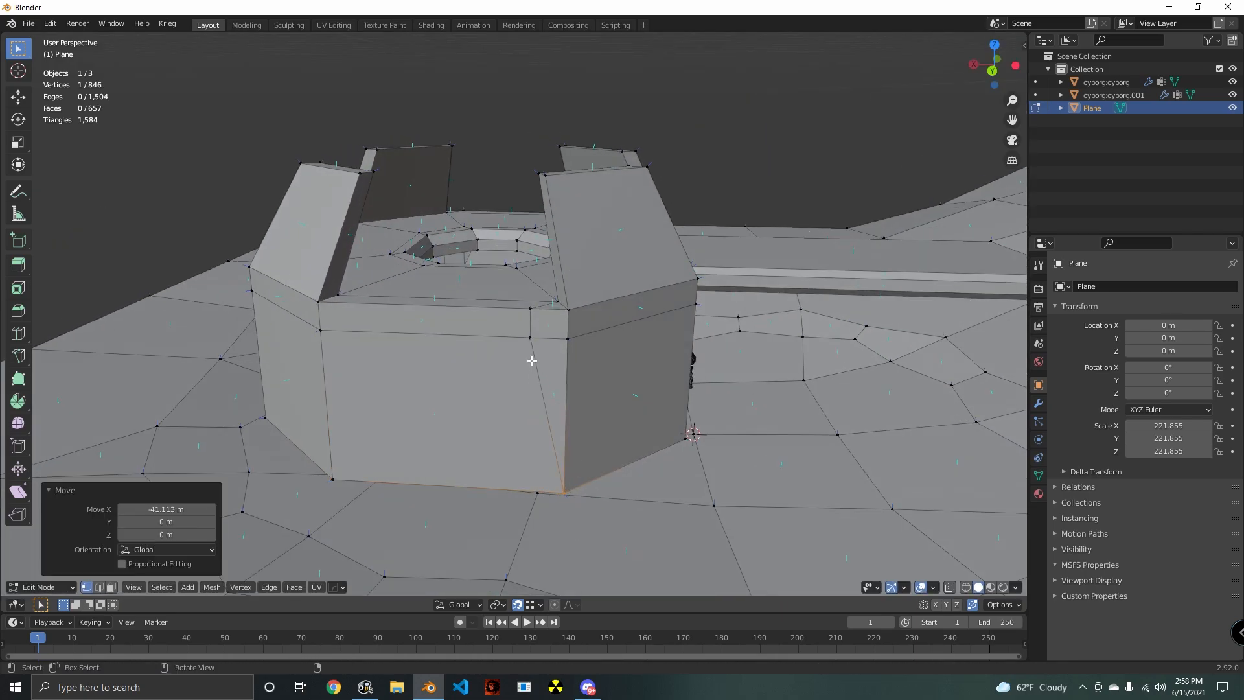
{"action": "left_click", "coordinate": [536, 347]}
{"action": "key", "text": "g"}
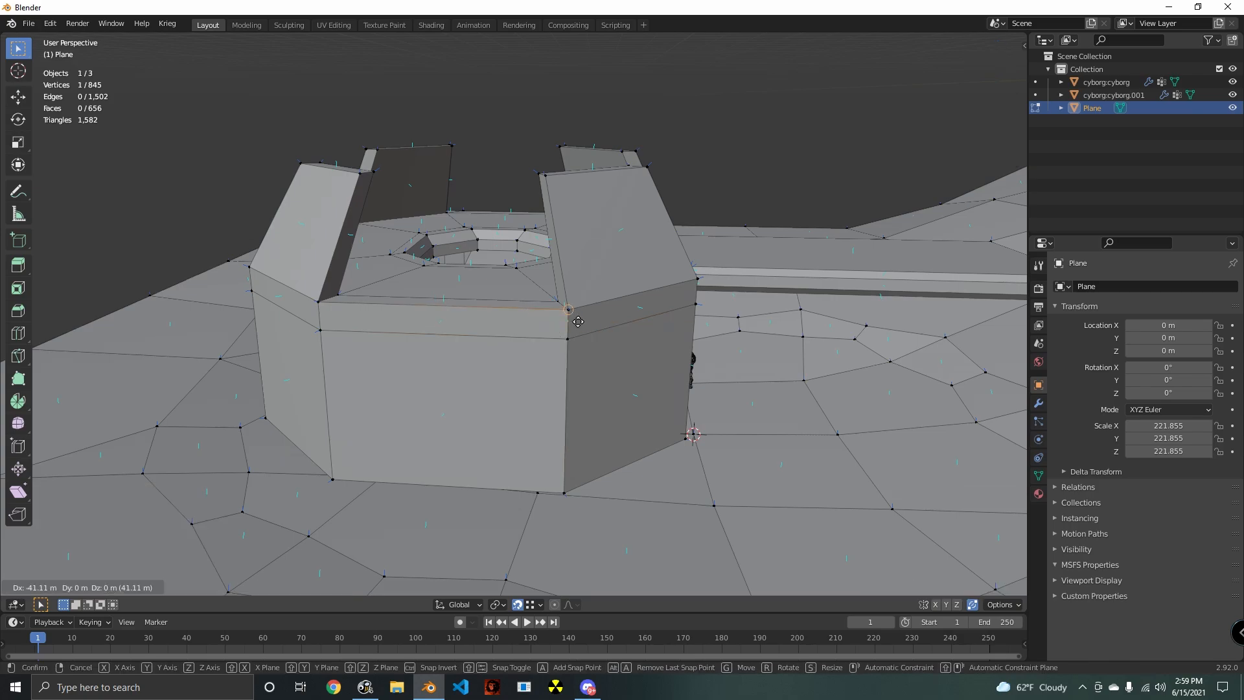
{"action": "middle_click_drag", "start_coordinate": [534, 310], "coordinate": [449, 423]}
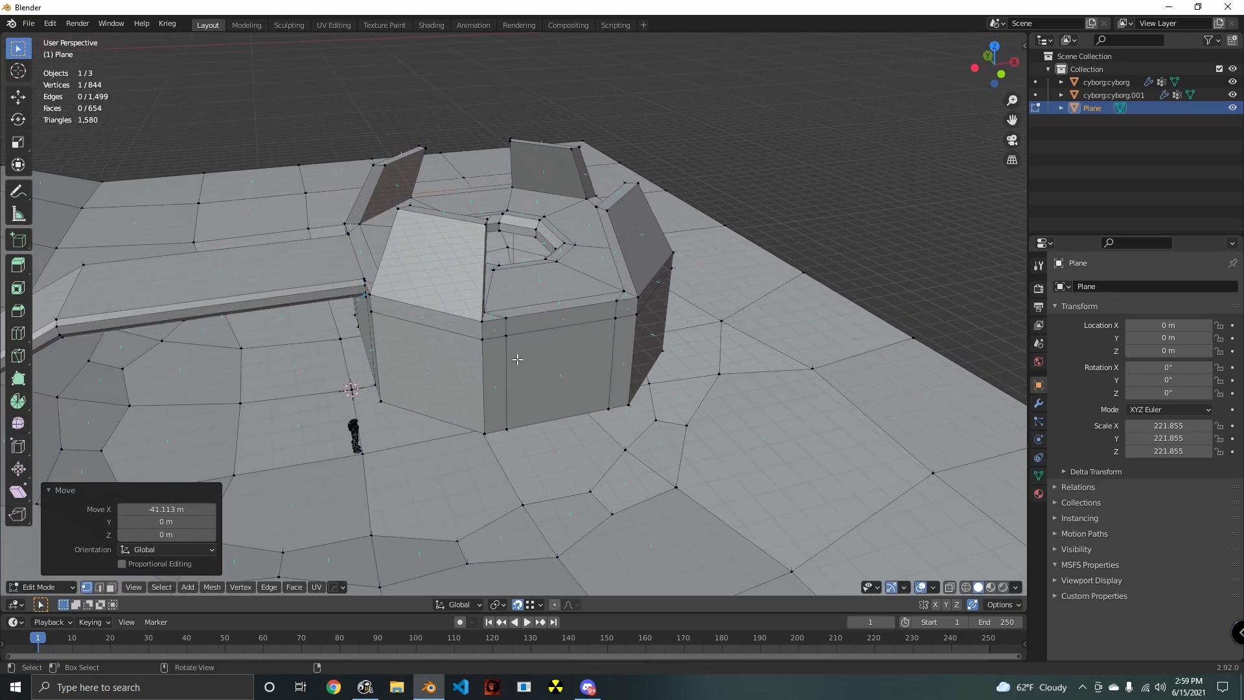
- On the remaining straight side wall, merge the top, middle and bottom vertices of the column nearest the ramp into its corner edge
{"action": "left_click", "coordinate": [506, 318]}
{"action": "key", "text": "g"}
{"action": "left_click", "coordinate": [483, 322]}
{"action": "left_click", "coordinate": [498, 342]}
{"action": "key", "text": "g"}
{"action": "left_click", "coordinate": [491, 344]}
{"action": "left_click", "coordinate": [504, 430]}
{"action": "key", "text": "g"}
{"action": "left_click", "coordinate": [487, 434]}
- Merge the bottom, middle and top vertices of the same wall's column farthest from the ramp into the adjacent corner edge
{"action": "left_click", "coordinate": [610, 408]}
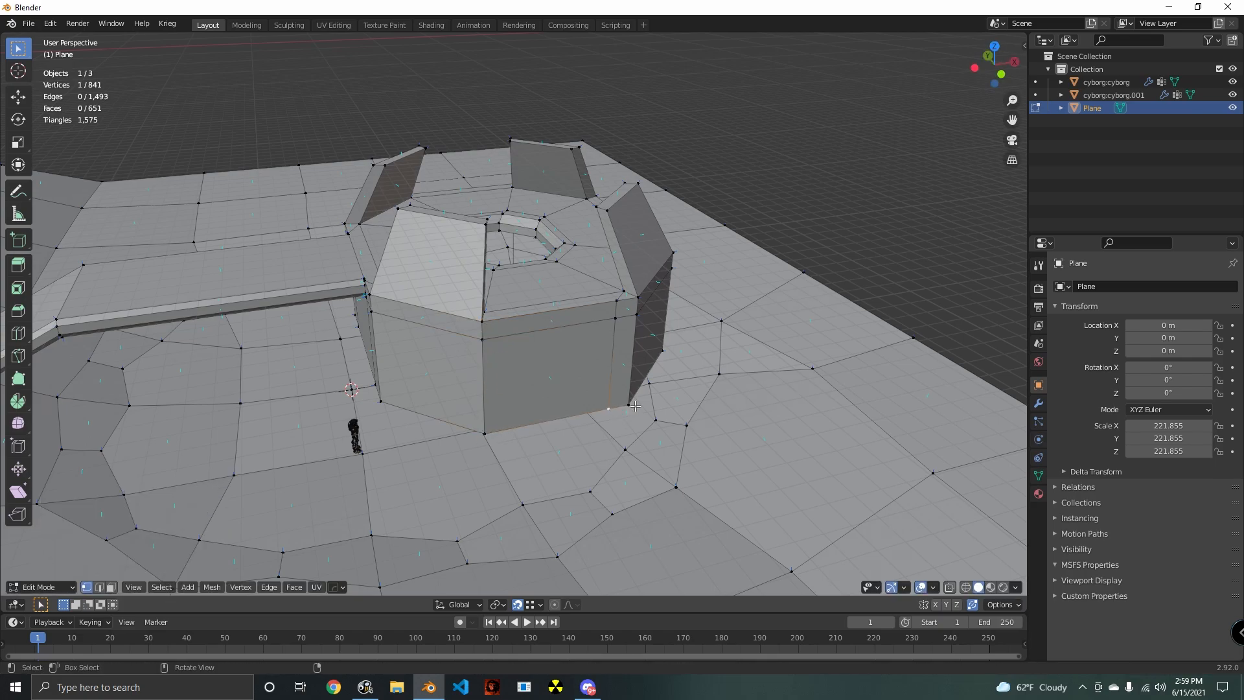
{"action": "key", "text": "g"}
{"action": "left_click", "coordinate": [633, 406]}
{"action": "left_click", "coordinate": [621, 324]}
{"action": "key", "text": "g"}
{"action": "left_click", "coordinate": [638, 320]}
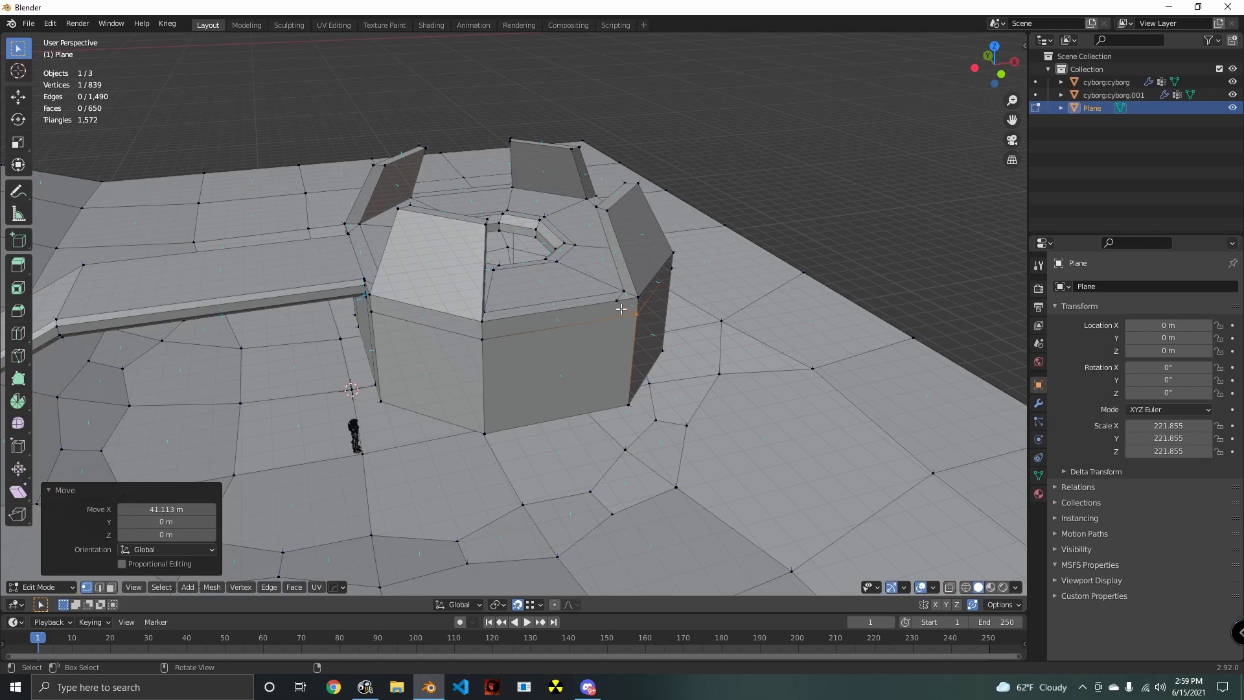
{"action": "left_click", "coordinate": [620, 307]}
{"action": "key", "text": "g"}
{"action": "left_click", "coordinate": [640, 303]}
- Select the edge loop around the octagonal block's base and lower it along Z into the terrain
{"action": "middle_click_drag", "start_coordinate": [640, 305], "coordinate": [650, 395]}
{"action": "scroll", "coordinate": [623, 529], "scroll_direction": "up", "scroll_amount": 3}
{"action": "scroll", "coordinate": [565, 460], "scroll_direction": "up", "scroll_amount": 3}
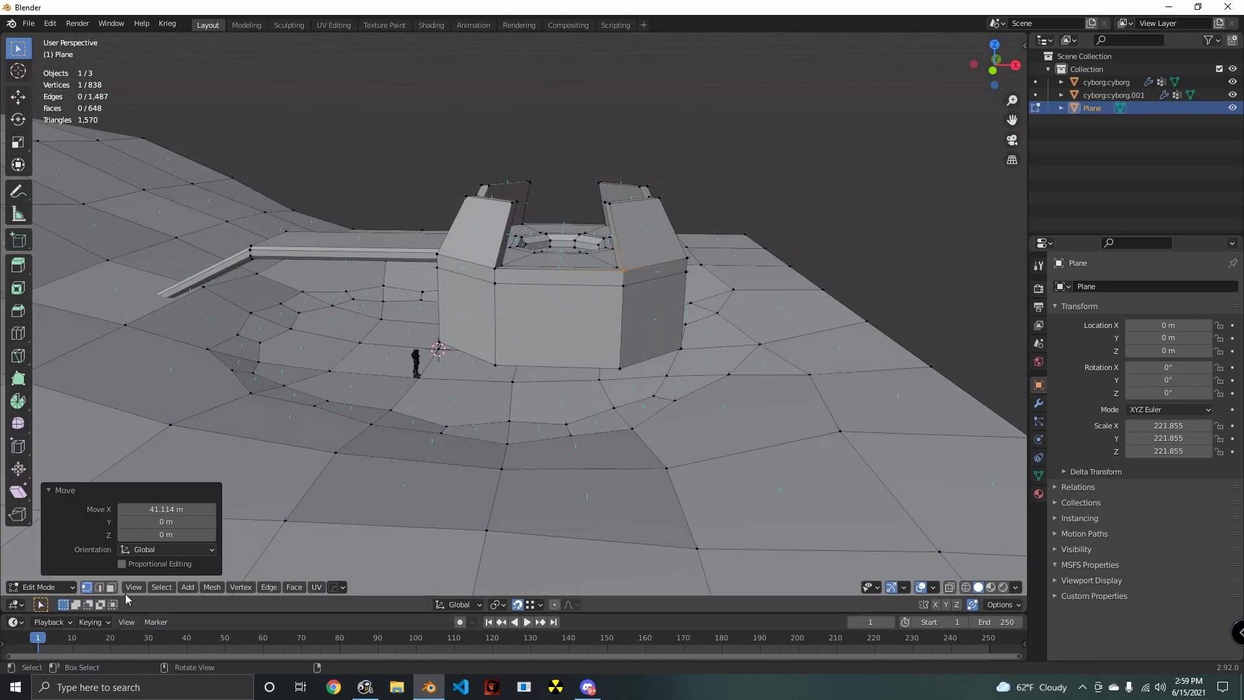
{"action": "middle_click_drag", "start_coordinate": [492, 464], "coordinate": [568, 366]}
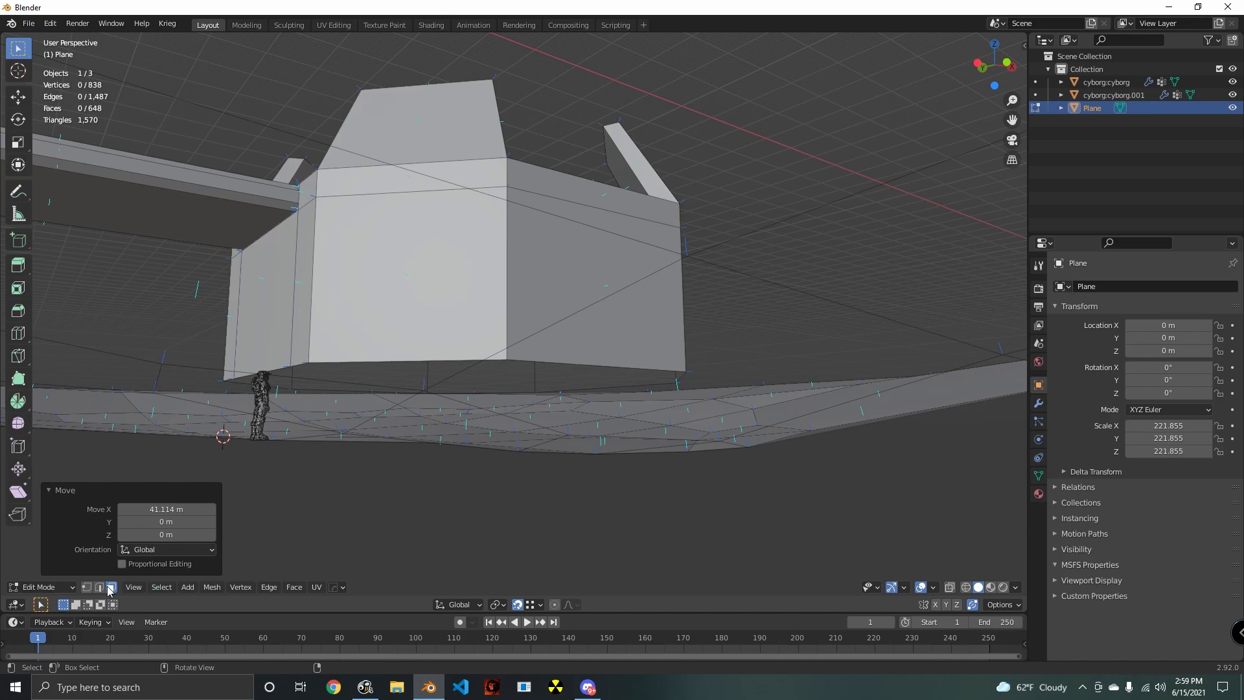
{"action": "left_click", "coordinate": [526, 360], "text": "alt"}
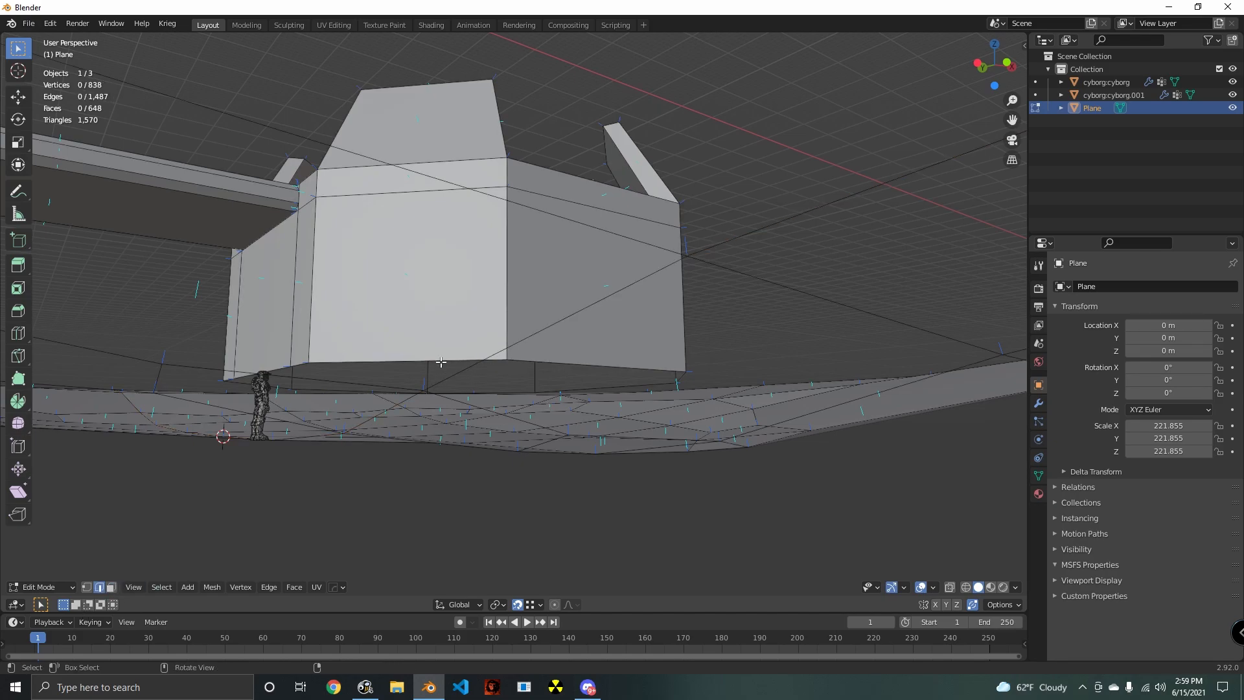
{"action": "middle_click_drag", "start_coordinate": [441, 362], "coordinate": [692, 402]}
{"action": "left_click", "coordinate": [457, 337], "text": "alt"}
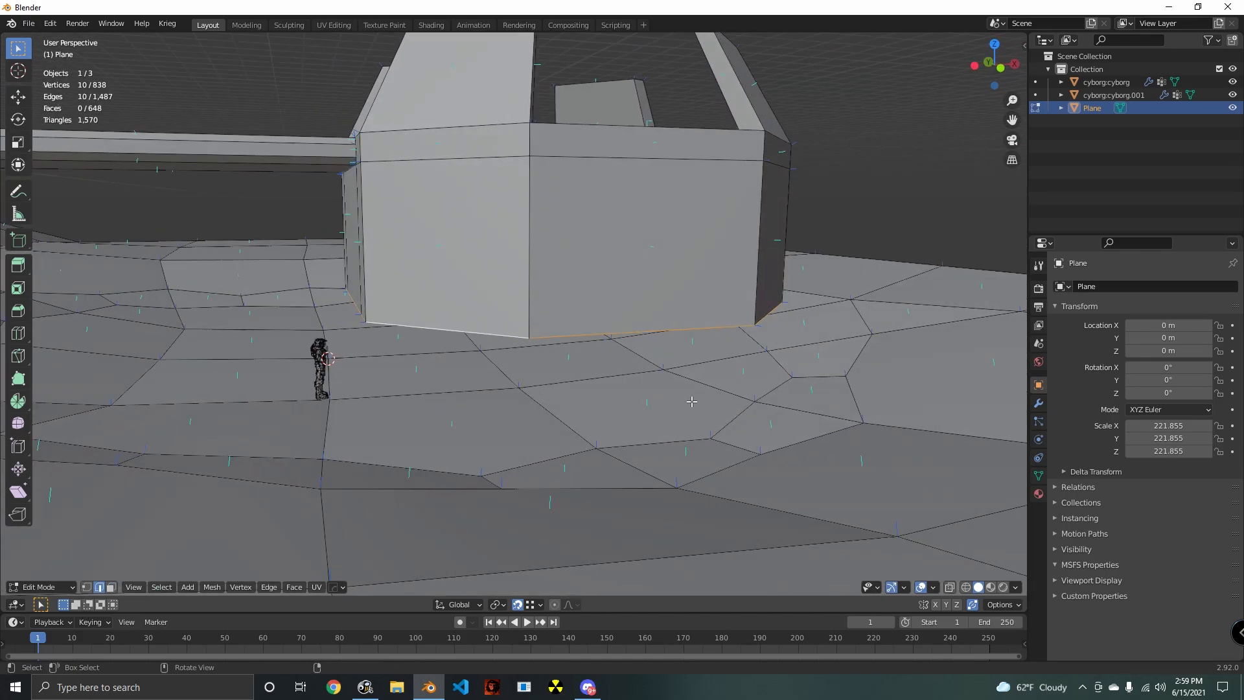
{"action": "key", "text": "g"}
{"action": "key", "text": "z"}
{"action": "left_click", "coordinate": [723, 457]}
- Select all faces of the octagonal block in X-ray view, without the ramp, and move them -194.03 m along global X toward the ramp
{"action": "middle_click_drag", "start_coordinate": [723, 456], "coordinate": [569, 353]}
{"action": "scroll", "coordinate": [614, 453], "scroll_direction": "down", "scroll_amount": 7}
{"action": "scroll", "coordinate": [547, 461], "scroll_direction": "up", "scroll_amount": 4}
{"action": "scroll", "coordinate": [644, 383], "scroll_direction": "up", "scroll_amount": 4}
{"action": "scroll", "coordinate": [668, 352], "scroll_direction": "down", "scroll_amount": 4}
{"action": "left_click", "coordinate": [542, 301], "text": "alt"}
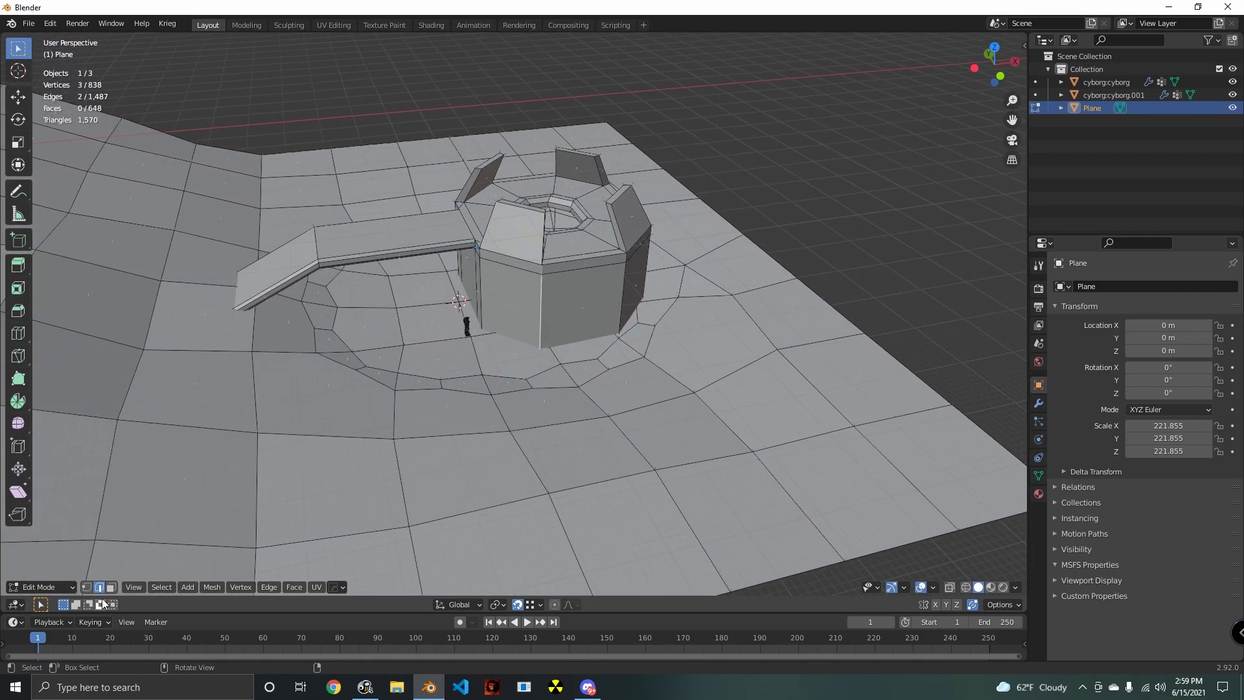
{"action": "key", "text": "3"}
{"action": "middle_click_drag", "start_coordinate": [561, 316], "coordinate": [458, 271]}
{"action": "middle_click_drag", "start_coordinate": [609, 324], "coordinate": [570, 305]}
{"action": "key", "text": "alt+z"}
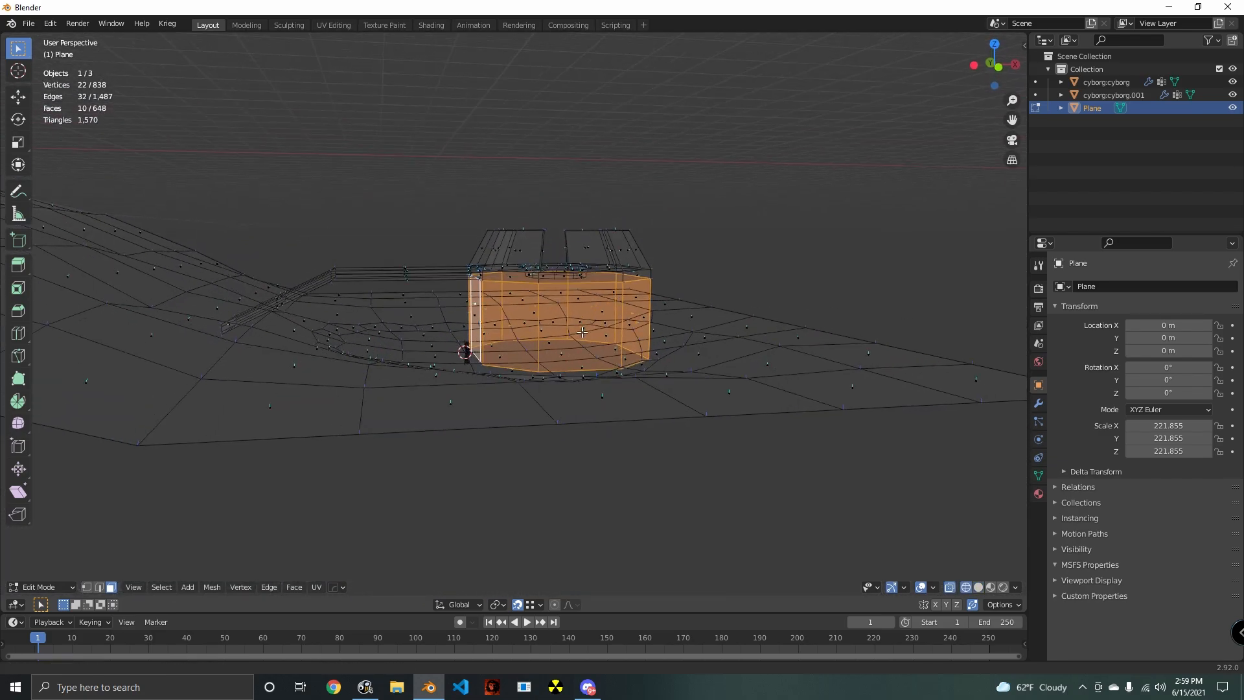
{"action": "key", "text": "c"}
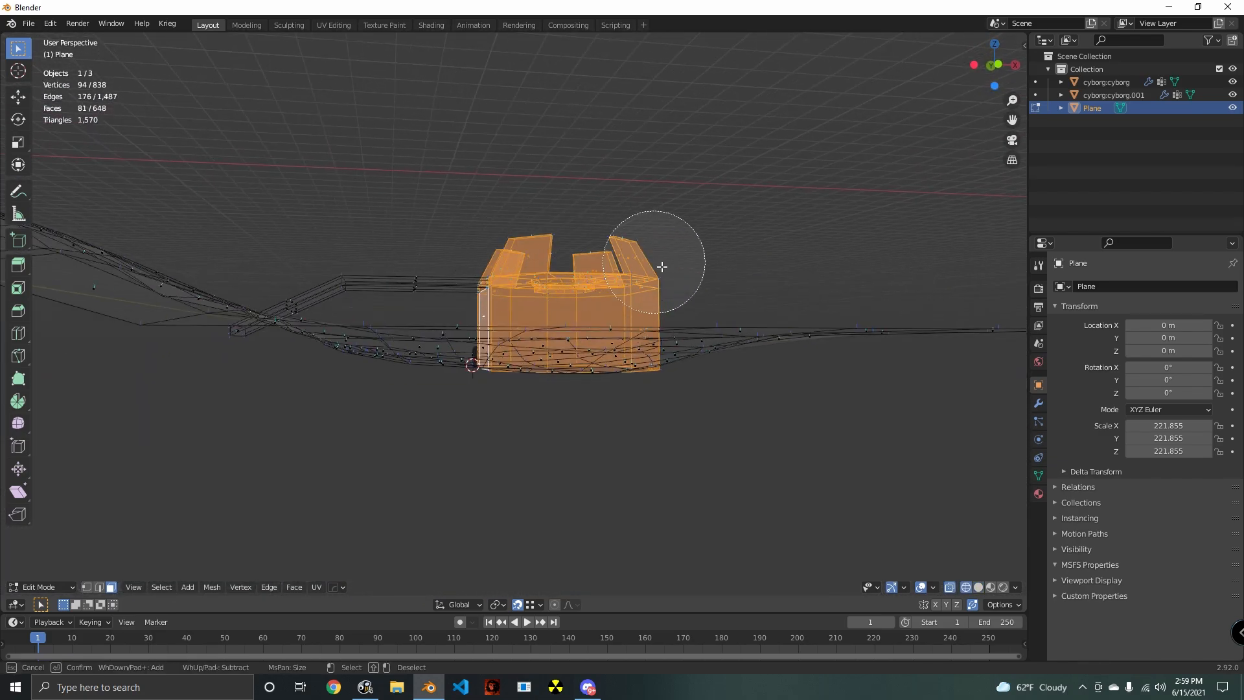
{"action": "middle_click_drag", "start_coordinate": [661, 266], "coordinate": [775, 280]}
{"action": "key", "text": "g"}
{"action": "key", "text": "x"}
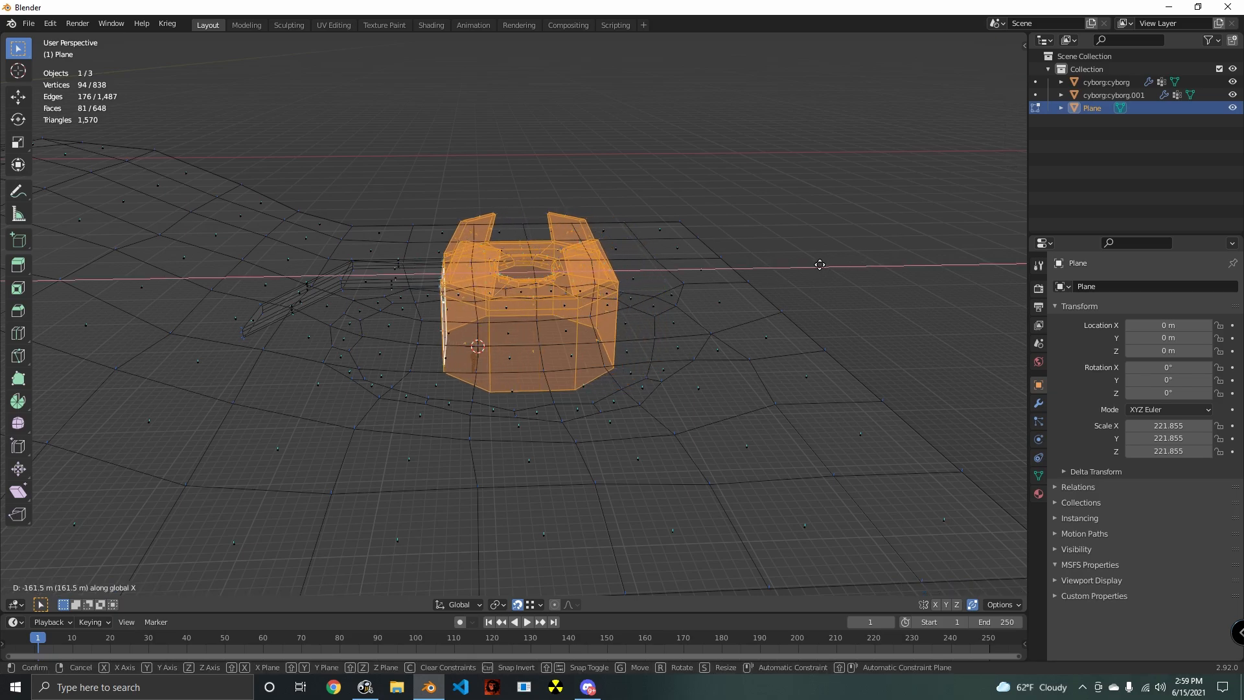
{"action": "left_click", "coordinate": [811, 261]}
{"action": "middle_click_drag", "start_coordinate": [732, 305], "coordinate": [674, 342]}
{"action": "scroll", "coordinate": [518, 425], "scroll_direction": "up", "scroll_amount": 2}
{"action": "key", "text": "alt+z"}
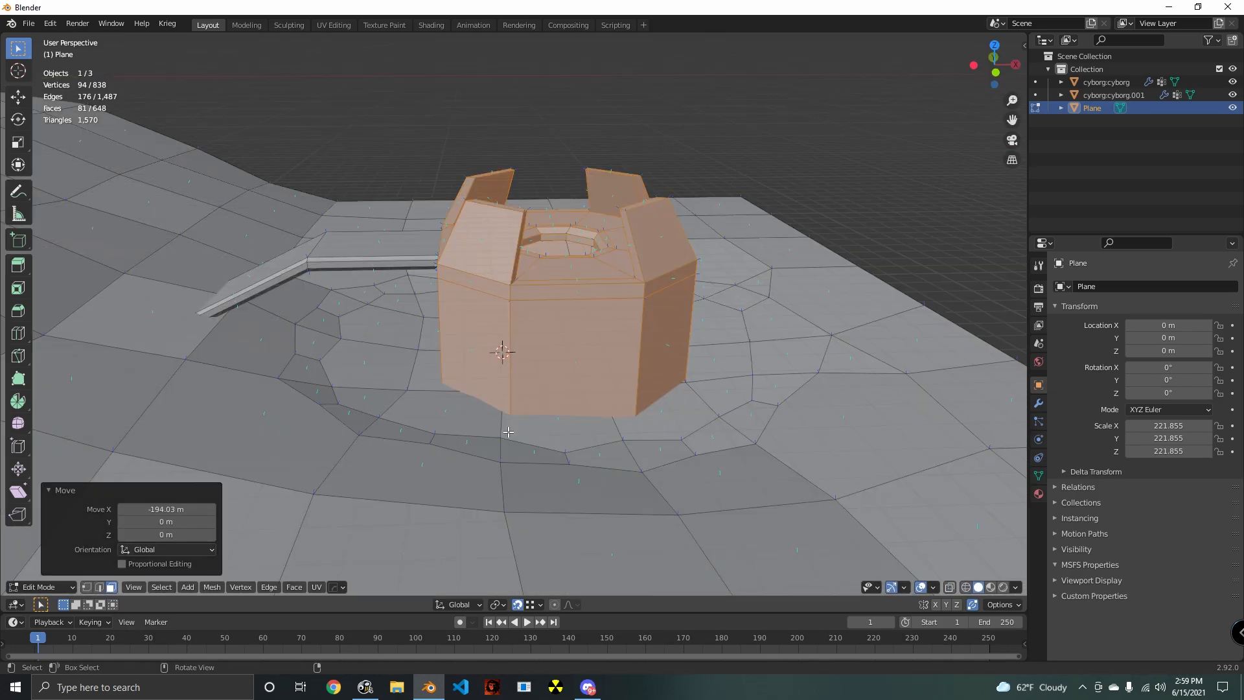
{"action": "middle_click_drag", "start_coordinate": [508, 431], "coordinate": [511, 435]}
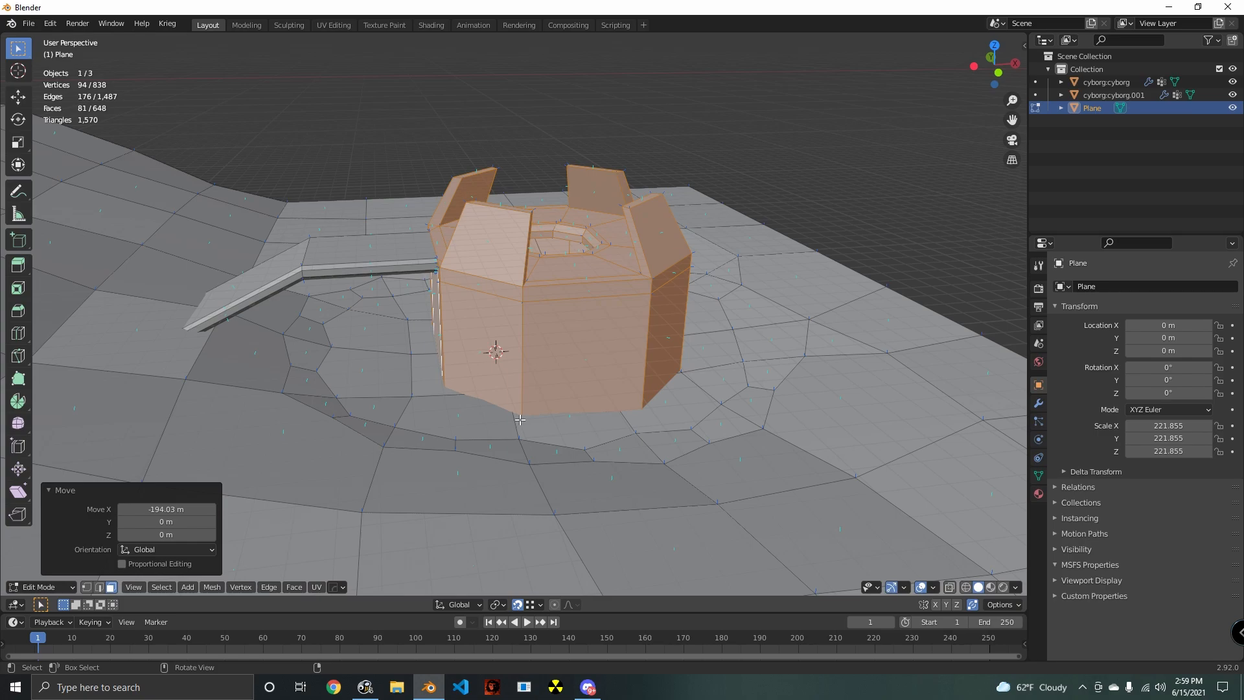
- Clear the current selection and select the ground faces lying beneath the octagonal tower
{"action": "middle_click_drag", "start_coordinate": [523, 421], "coordinate": [745, 428]}
{"action": "scroll", "coordinate": [492, 441], "scroll_direction": "up", "scroll_amount": 3}
{"action": "key", "text": "alt+a"}
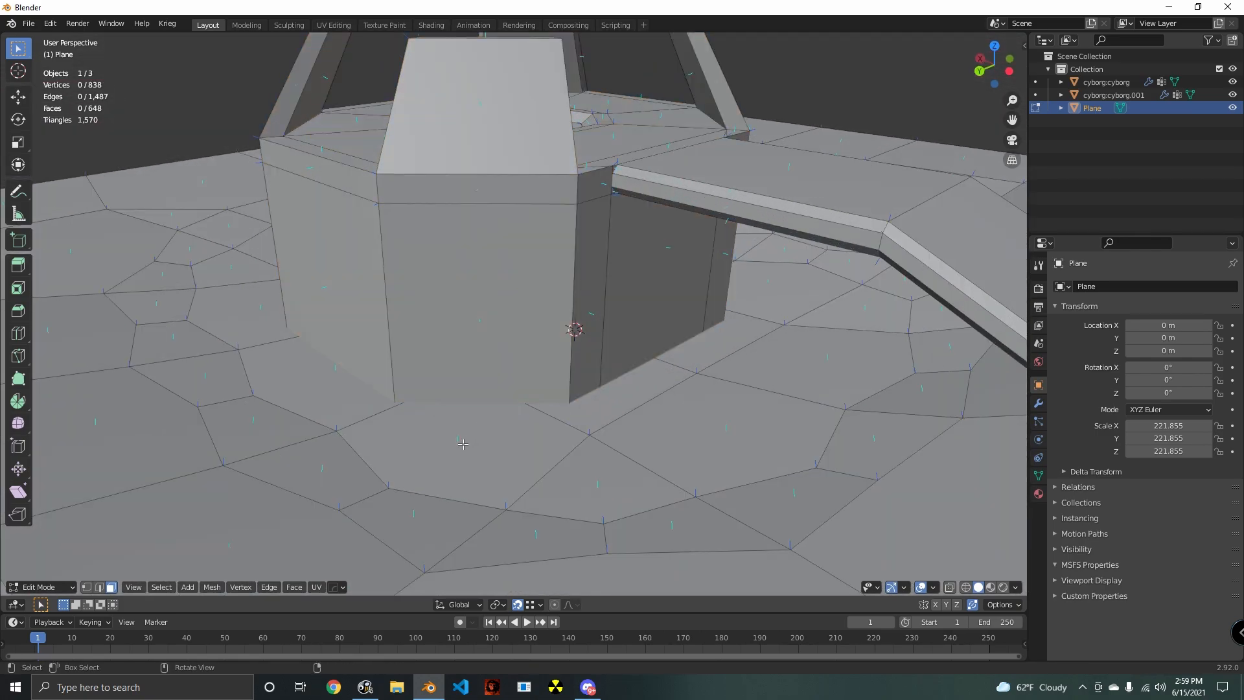
{"action": "middle_click_drag", "start_coordinate": [463, 444], "coordinate": [532, 426]}
{"action": "scroll", "coordinate": [526, 411], "scroll_direction": "down", "scroll_amount": 3}
{"action": "key", "text": "a"}
{"action": "key", "text": "alt+a"}
{"action": "left_click", "coordinate": [410, 377]}
{"action": "middle_click_drag", "start_coordinate": [410, 377], "coordinate": [531, 337]}
{"action": "left_click", "coordinate": [465, 426], "text": "shift"}
{"action": "left_click", "coordinate": [387, 405], "text": "shift"}
{"action": "left_click", "coordinate": [402, 432], "text": "shift"}
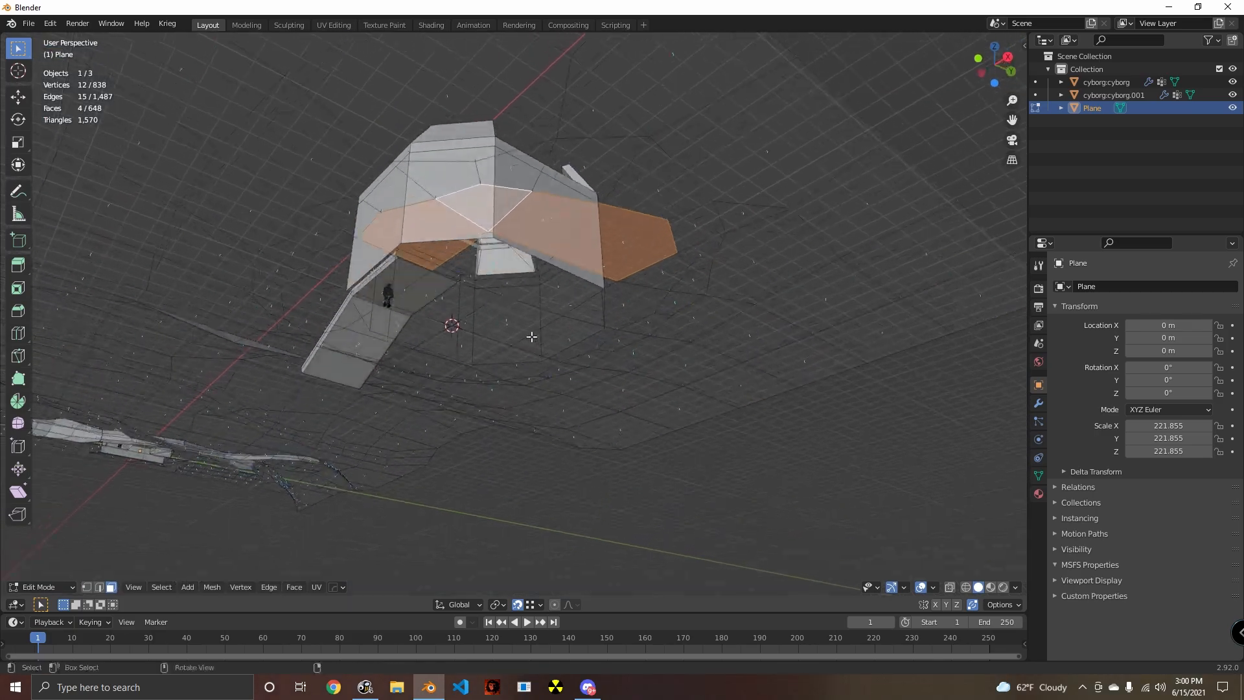
{"action": "left_click", "coordinate": [498, 284], "text": "shift"}
{"action": "left_click", "coordinate": [538, 294], "text": "shift"}
{"action": "left_click", "coordinate": [500, 318], "text": "shift"}
{"action": "left_click", "coordinate": [442, 309], "text": "shift"}
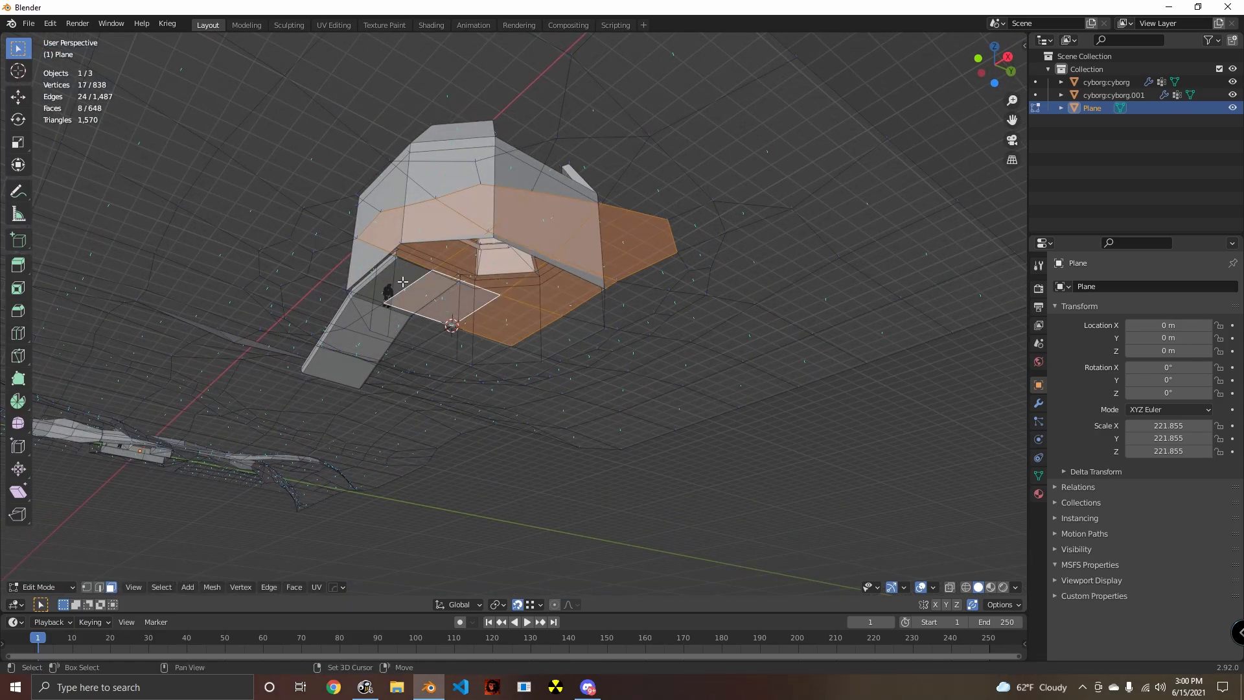
{"action": "left_click", "coordinate": [402, 284], "text": "shift"}
- Add the ground faces bordering the tower's outer walls to the selection and delete them all, leaving an open ring around the base
{"action": "middle_click_drag", "start_coordinate": [414, 328], "coordinate": [504, 453]}
{"action": "left_click", "coordinate": [419, 415], "text": "shift"}
{"action": "left_click", "coordinate": [387, 379], "text": "shift"}
{"action": "middle_click_drag", "start_coordinate": [388, 379], "coordinate": [583, 389]}
{"action": "left_click", "coordinate": [570, 387], "text": "shift"}
{"action": "left_click", "coordinate": [518, 397], "text": "shift"}
{"action": "left_click", "coordinate": [594, 401], "text": "shift"}
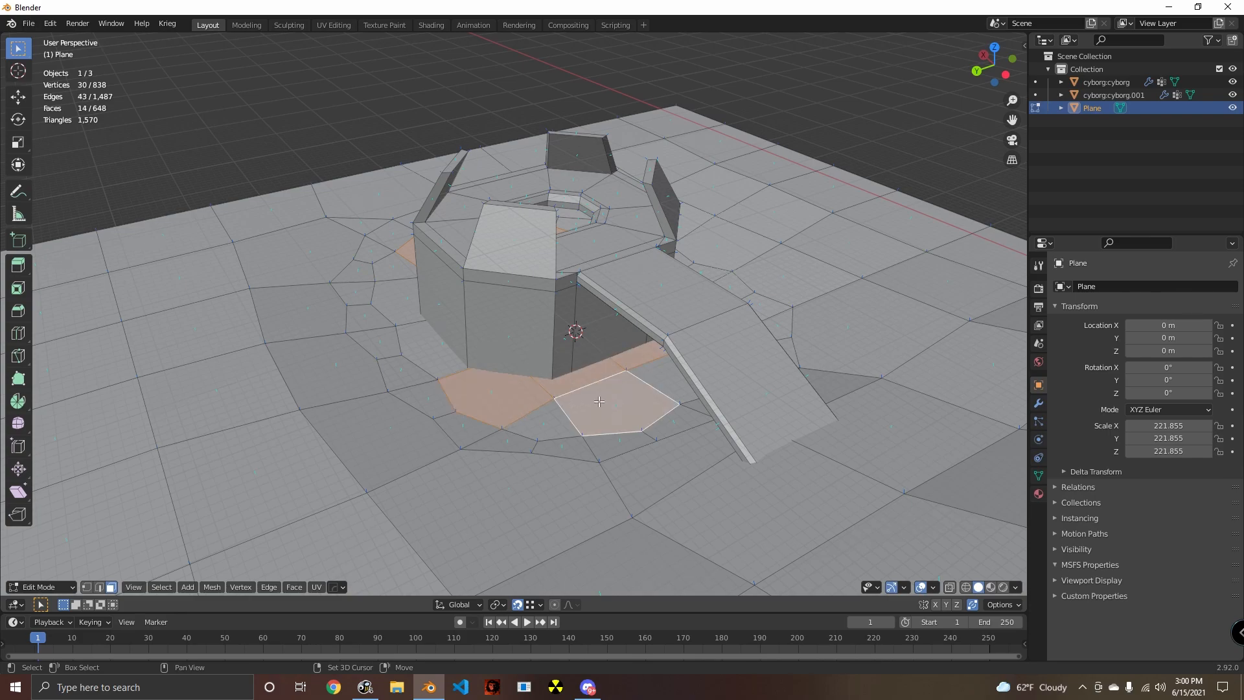
{"action": "left_click", "coordinate": [422, 349], "text": "shift"}
{"action": "middle_click_drag", "start_coordinate": [418, 347], "coordinate": [469, 401]}
{"action": "key", "text": "x"}
{"action": "left_click", "coordinate": [411, 349]}
{"action": "left_click", "coordinate": [402, 395]}
{"action": "key", "text": "x"}
{"action": "left_click", "coordinate": [397, 400]}
- In vertex selection mode, fill the gap with triangular faces from the tower's bottom corners on the side facing away from the ramp
{"action": "left_click", "coordinate": [88, 587]}
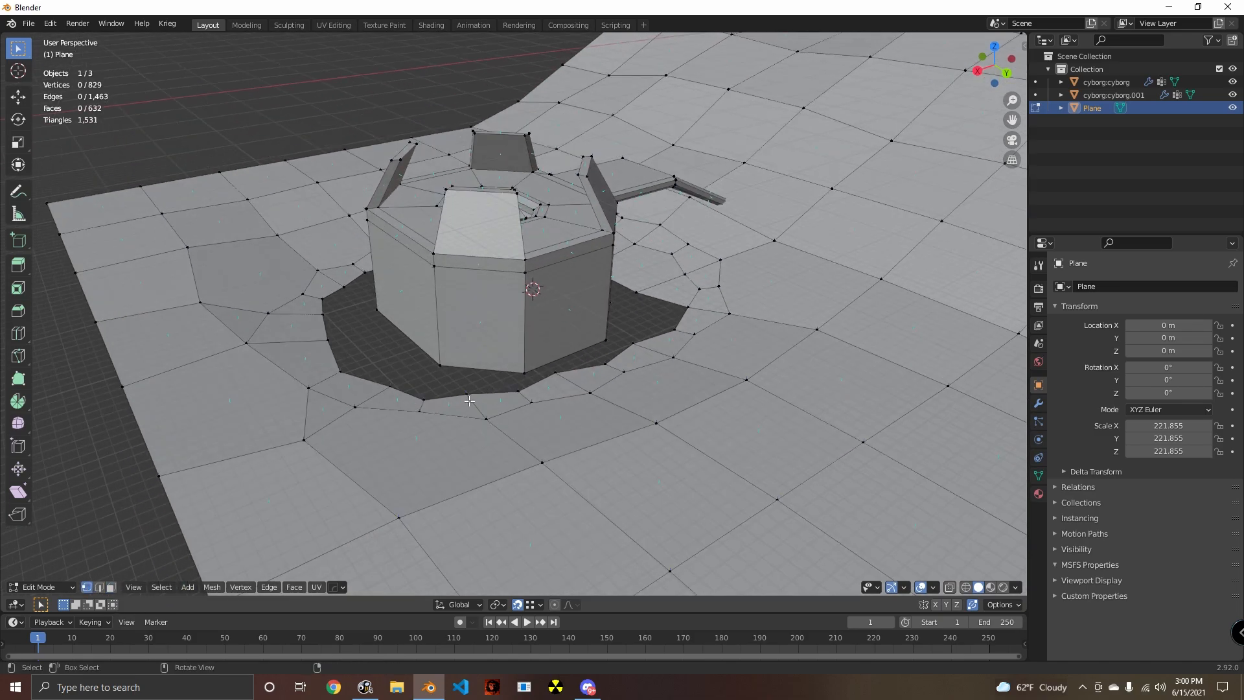
{"action": "key", "text": "f"}
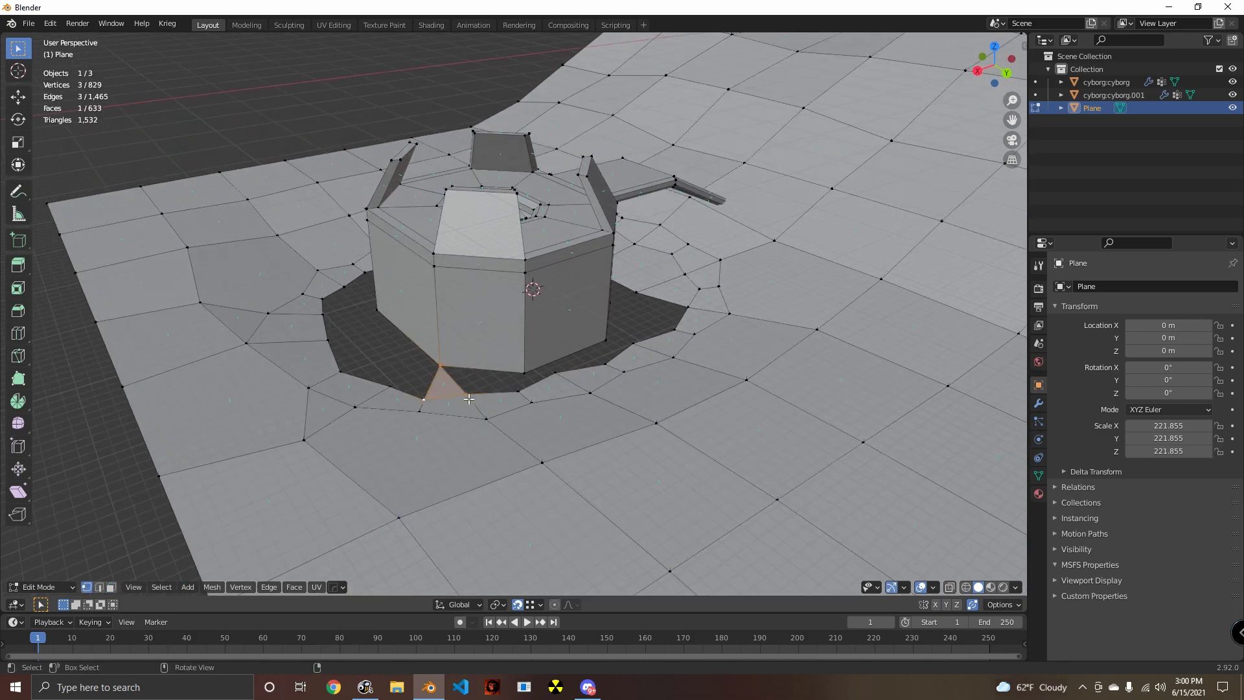
{"action": "key", "text": "f"}
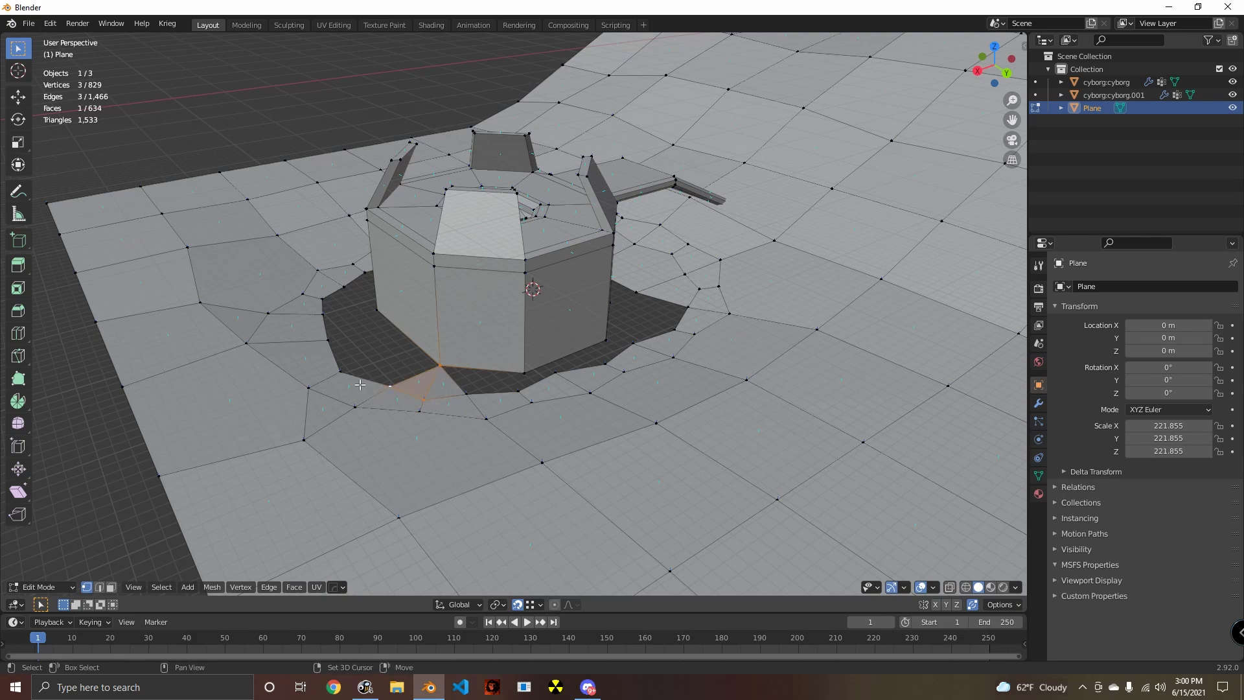
{"action": "key", "text": "f"}
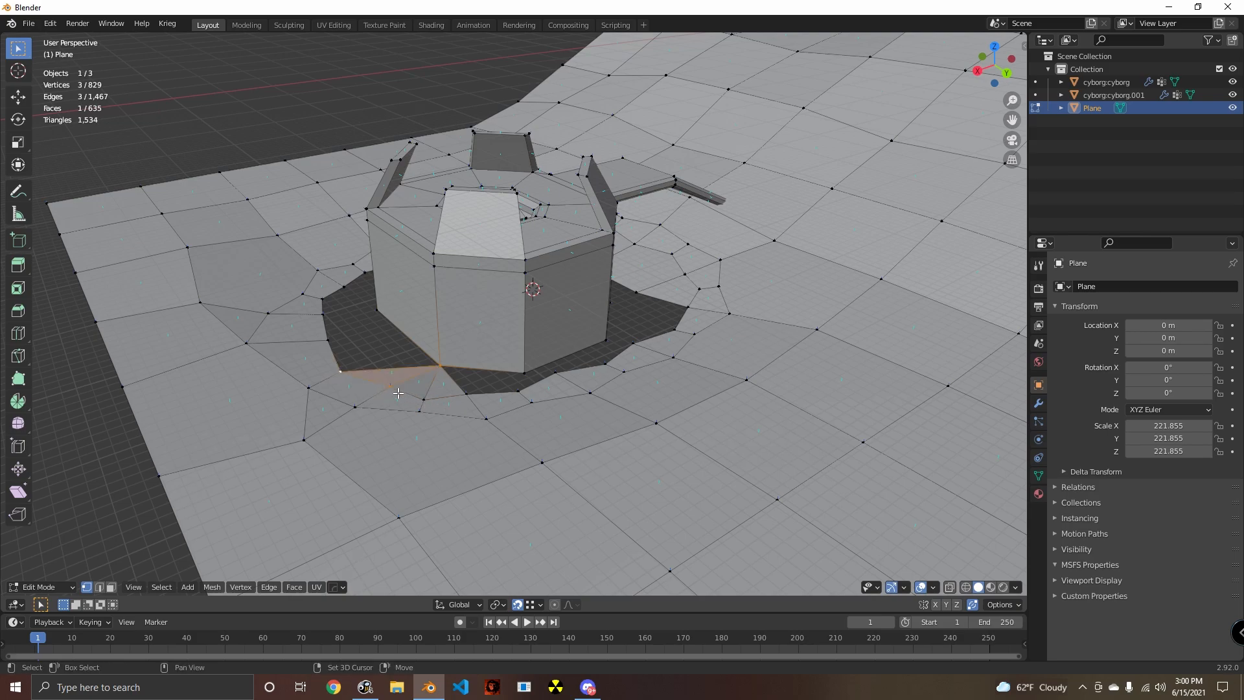
{"action": "left_click", "coordinate": [378, 309], "text": "shift"}
{"action": "key", "text": "f"}
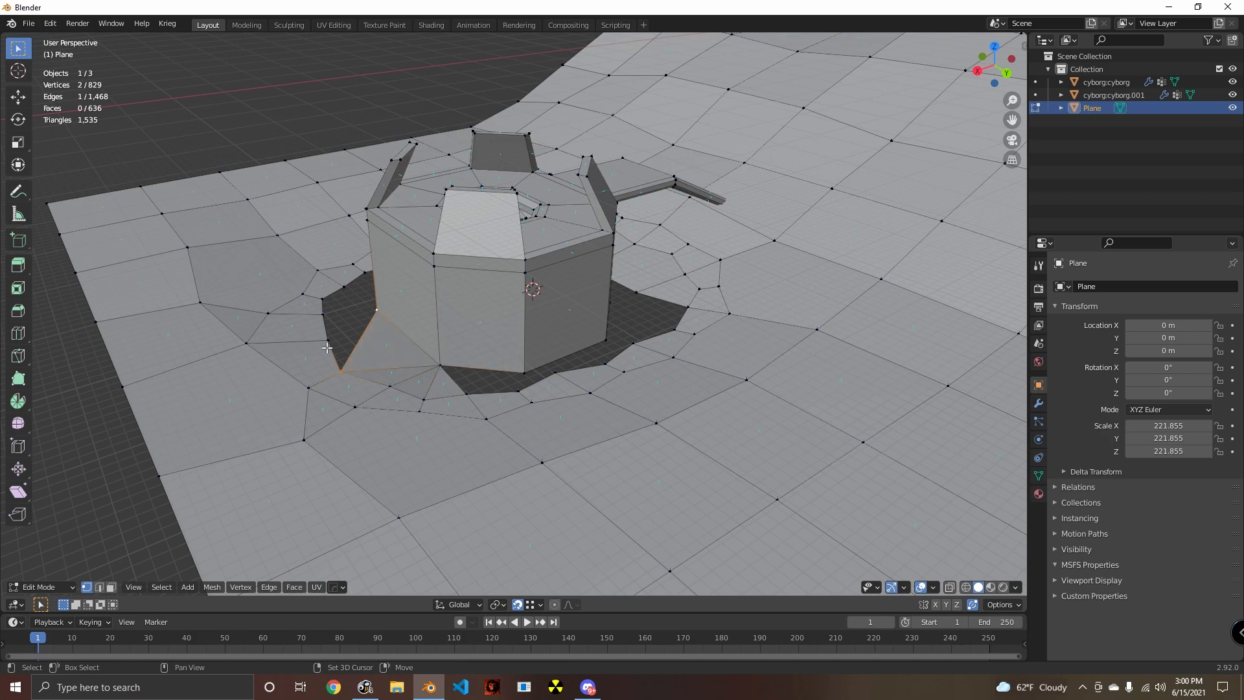
{"action": "left_click", "coordinate": [327, 340], "text": "shift"}
{"action": "key", "text": "f"}
- Continue the fan of triangles from the adjoining bottom corner of the tower to the neighbouring ground vertices
{"action": "middle_click_drag", "start_coordinate": [353, 386], "coordinate": [464, 443]}
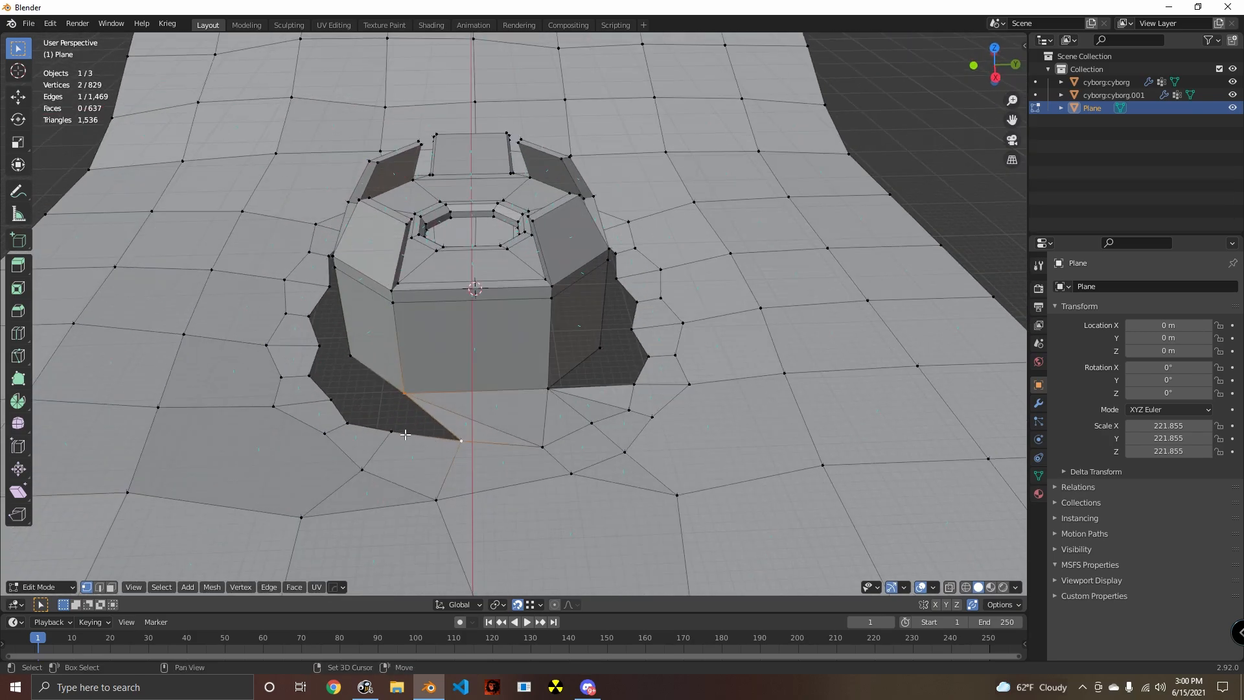
{"action": "key", "text": "f"}
{"action": "key", "text": "ctrl+z"}
{"action": "left_click", "coordinate": [392, 432], "text": "shift"}
{"action": "key", "text": "f"}
{"action": "left_click", "coordinate": [350, 425], "text": "shift"}
{"action": "key", "text": "f"}
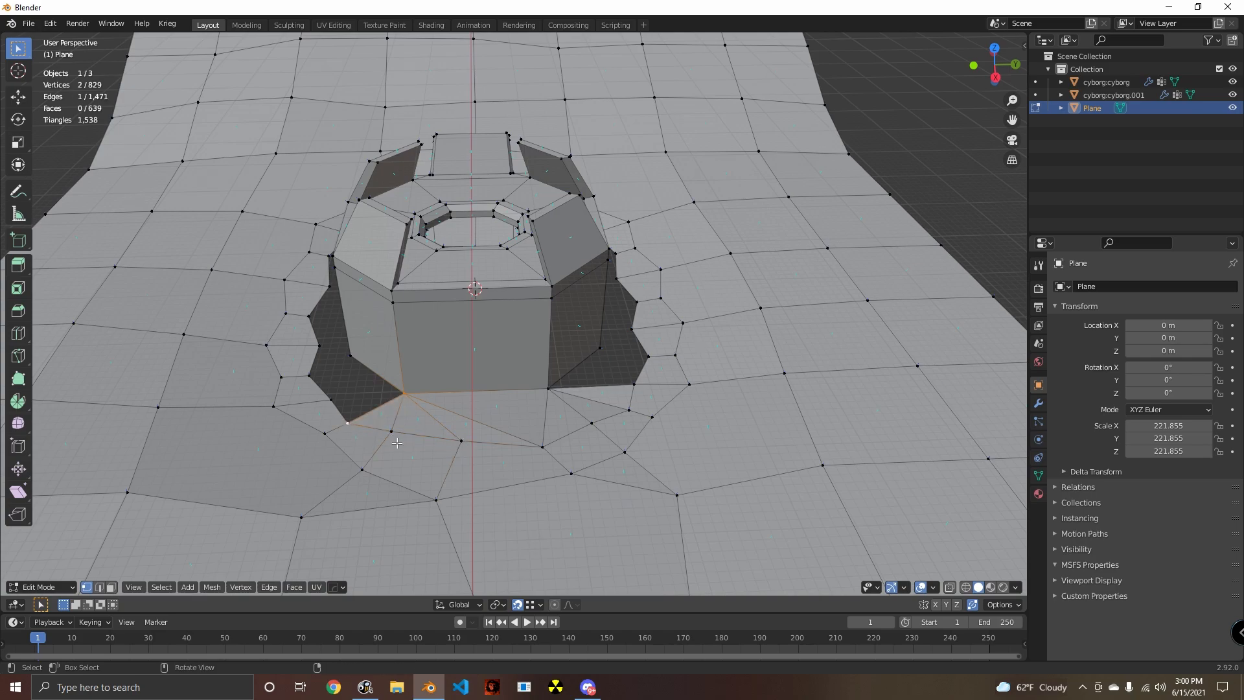
- Fill the gap along the next wall's base with triangles joining both of its bottom corners to the ground edge
{"action": "middle_click_drag", "start_coordinate": [397, 443], "coordinate": [493, 442]}
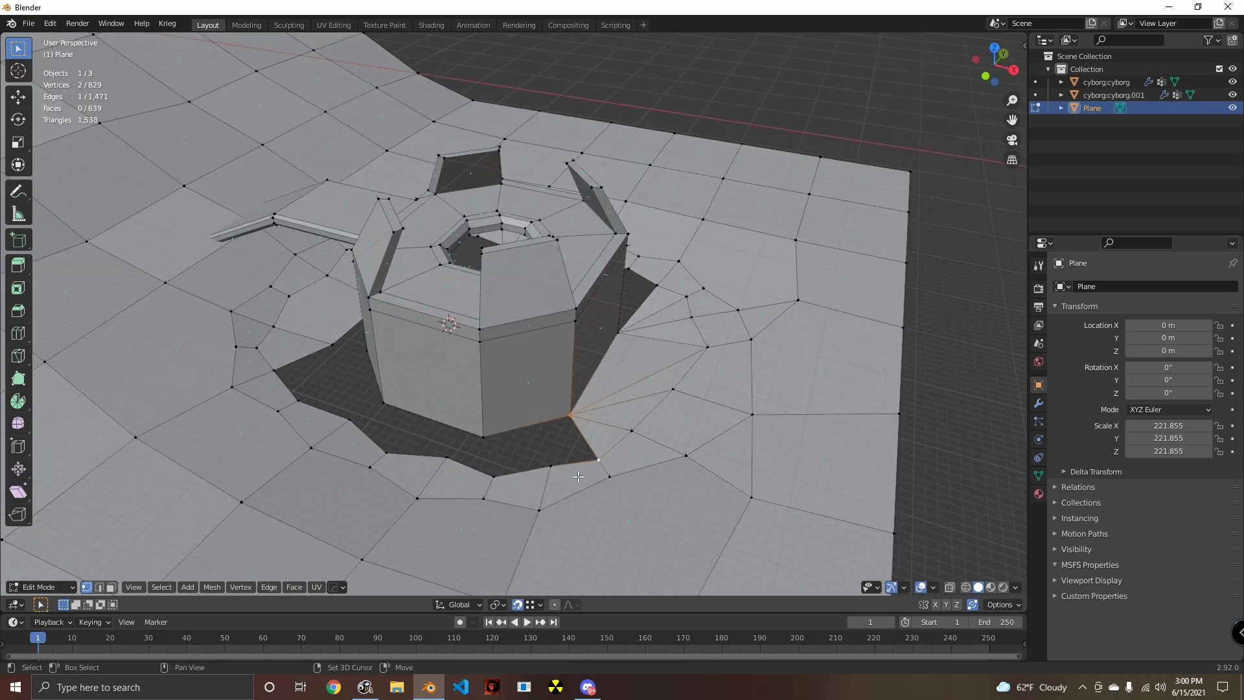
{"action": "key", "text": "f"}
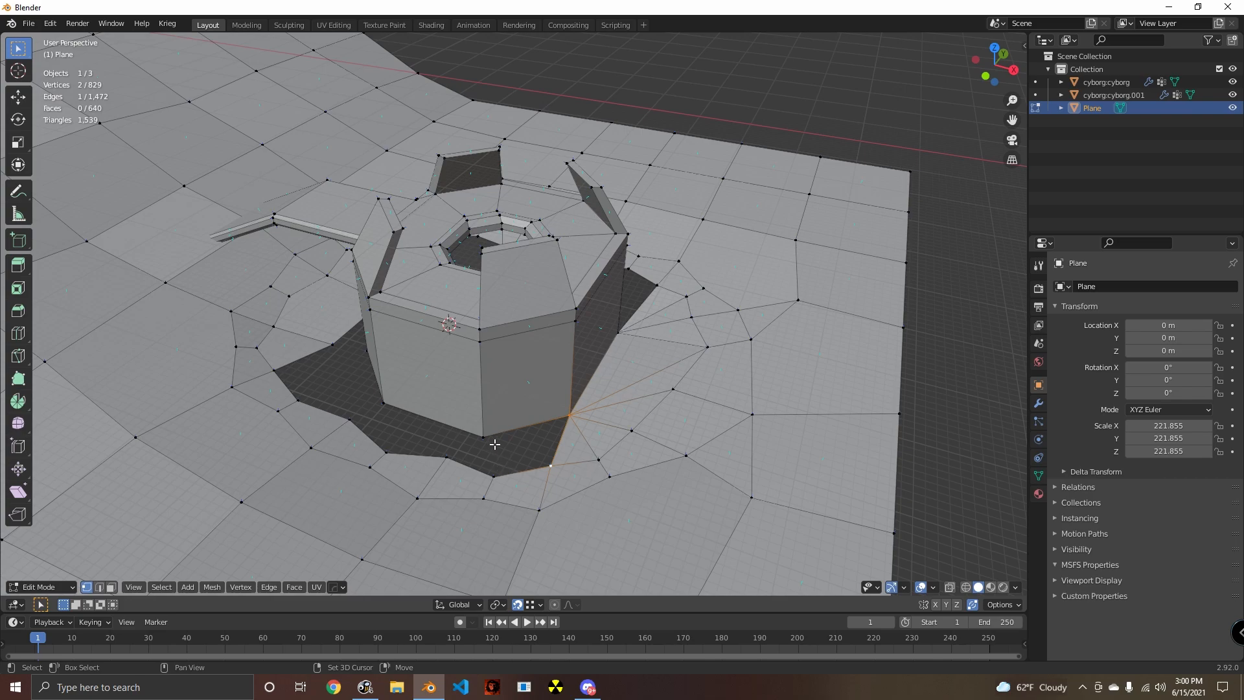
{"action": "left_click", "coordinate": [487, 440], "text": "shift"}
{"action": "key", "text": "f"}
{"action": "left_click", "coordinate": [498, 479], "text": "shift"}
{"action": "key", "text": "f"}
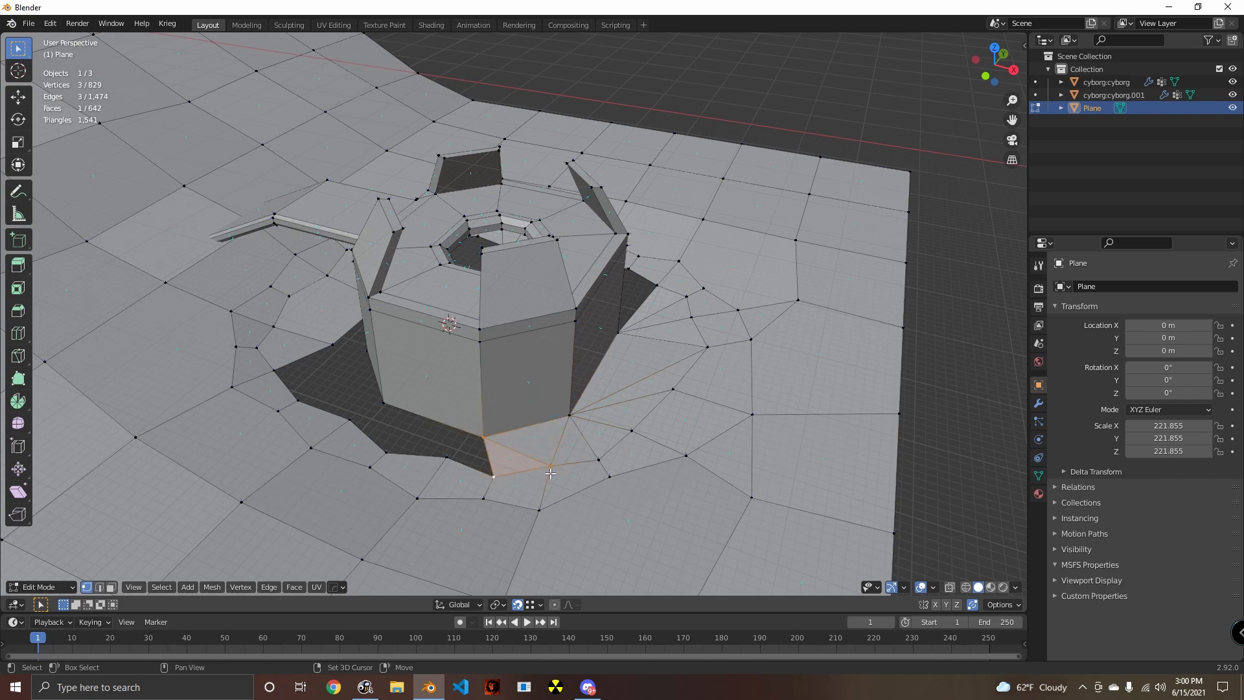
- Fill the ground gap around the following tower corner and wall base, working towards the ramp
{"action": "left_click", "coordinate": [454, 457], "text": "shift"}
{"action": "key", "text": "f"}
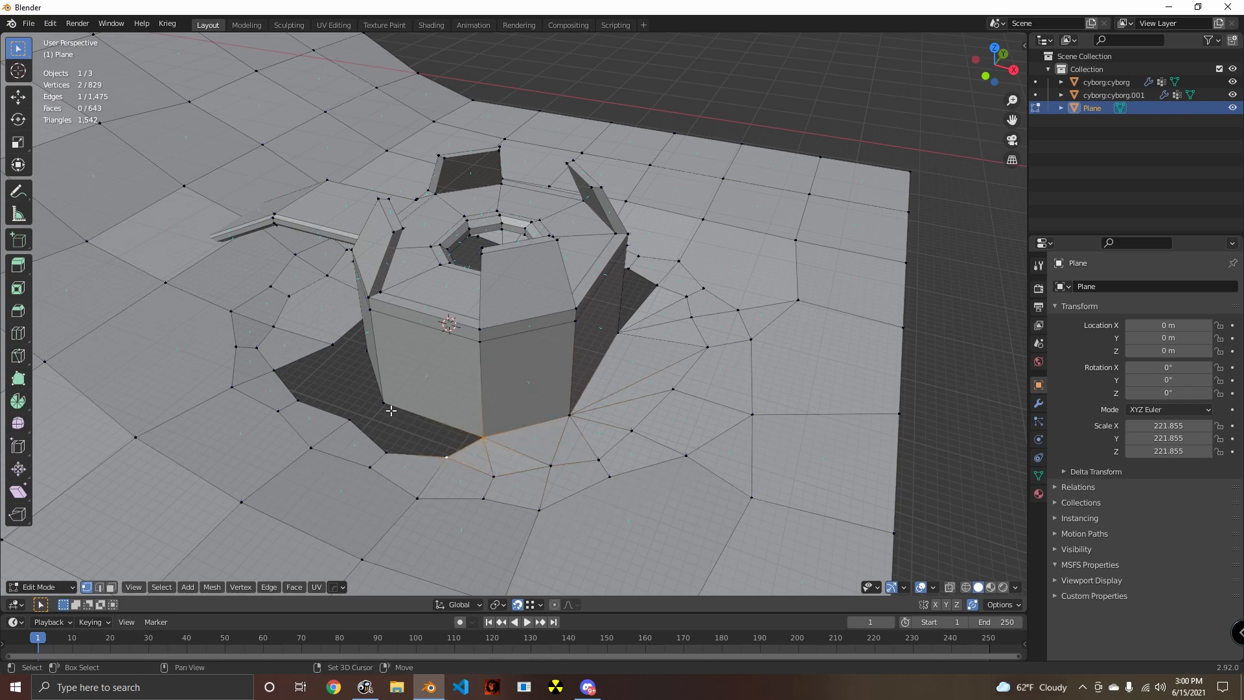
{"action": "key", "text": "f"}
{"action": "left_click", "coordinate": [392, 461], "text": "shift"}
{"action": "key", "text": "f"}
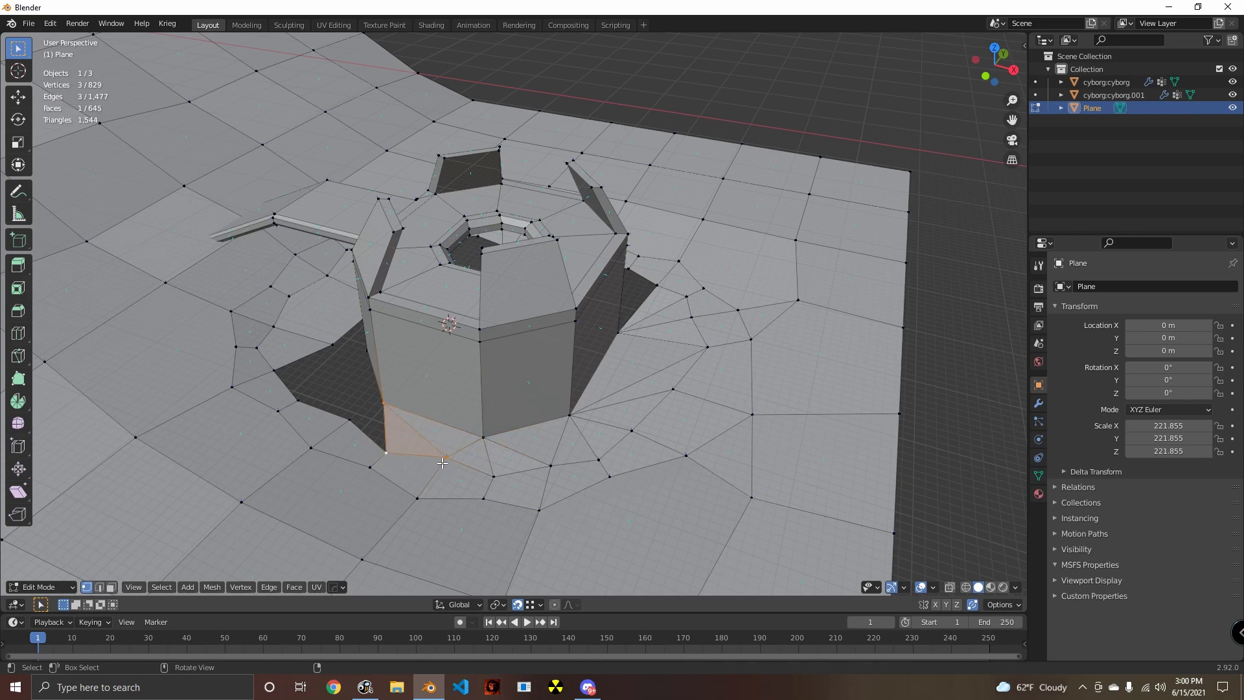
{"action": "key", "text": "f"}
{"action": "left_click", "coordinate": [390, 454], "text": "shift"}
- Close the ground gap along the wall next to the ramp with triangular faces
{"action": "middle_click_drag", "start_coordinate": [391, 455], "coordinate": [515, 434]}
{"action": "key", "text": "f"}
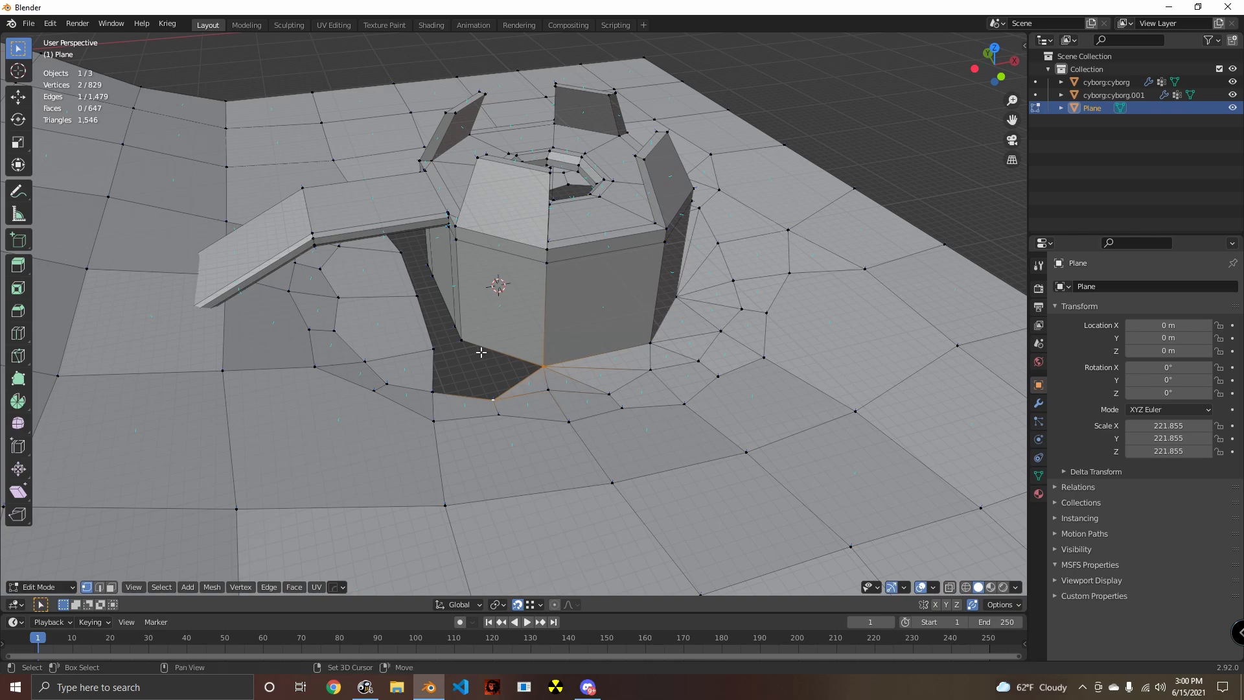
{"action": "key", "text": "f"}
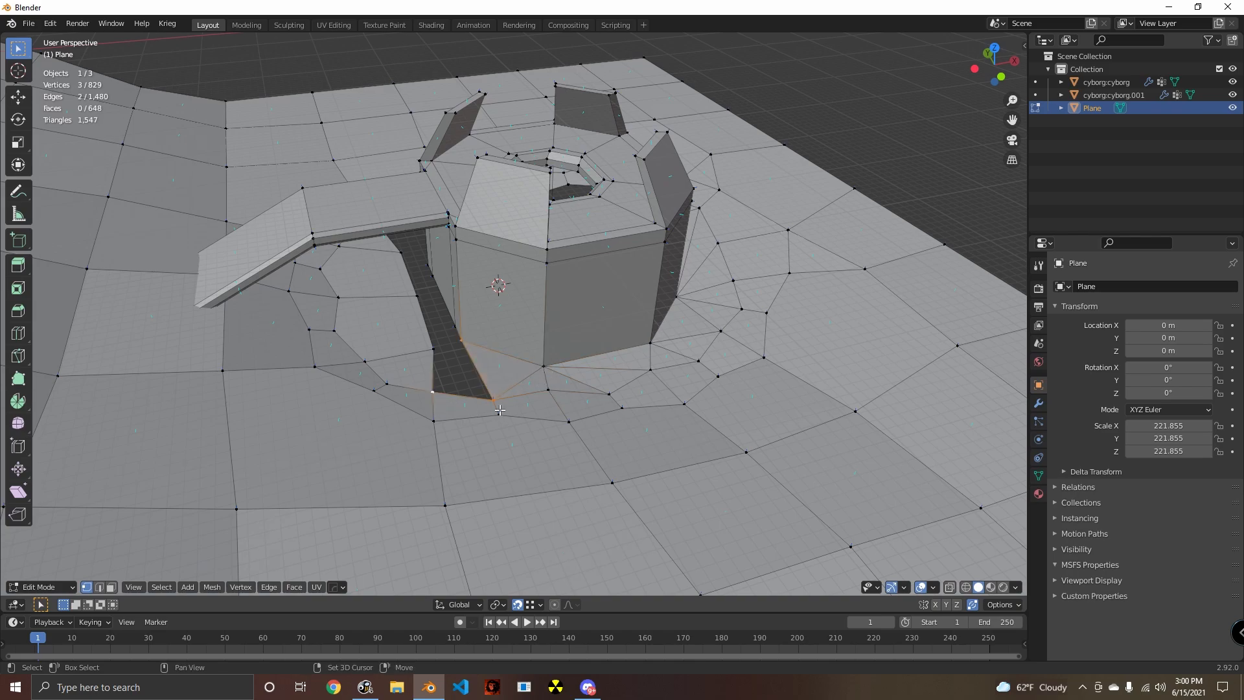
{"action": "key", "text": "f"}
{"action": "key", "text": "f"}
- Fill the ground gap beneath the ramp, connecting the wall's base vertices to the ground edge
{"action": "middle_click_drag", "start_coordinate": [488, 386], "coordinate": [498, 370]}
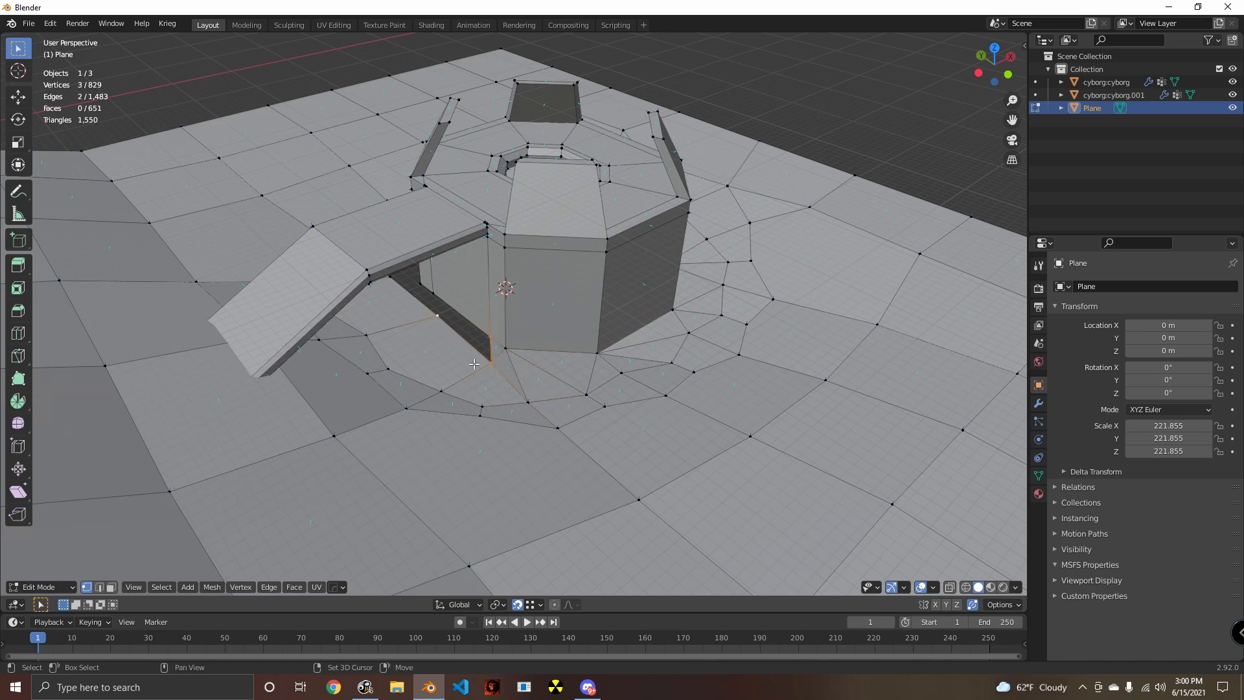
{"action": "key", "text": "f"}
{"action": "key", "text": "f"}
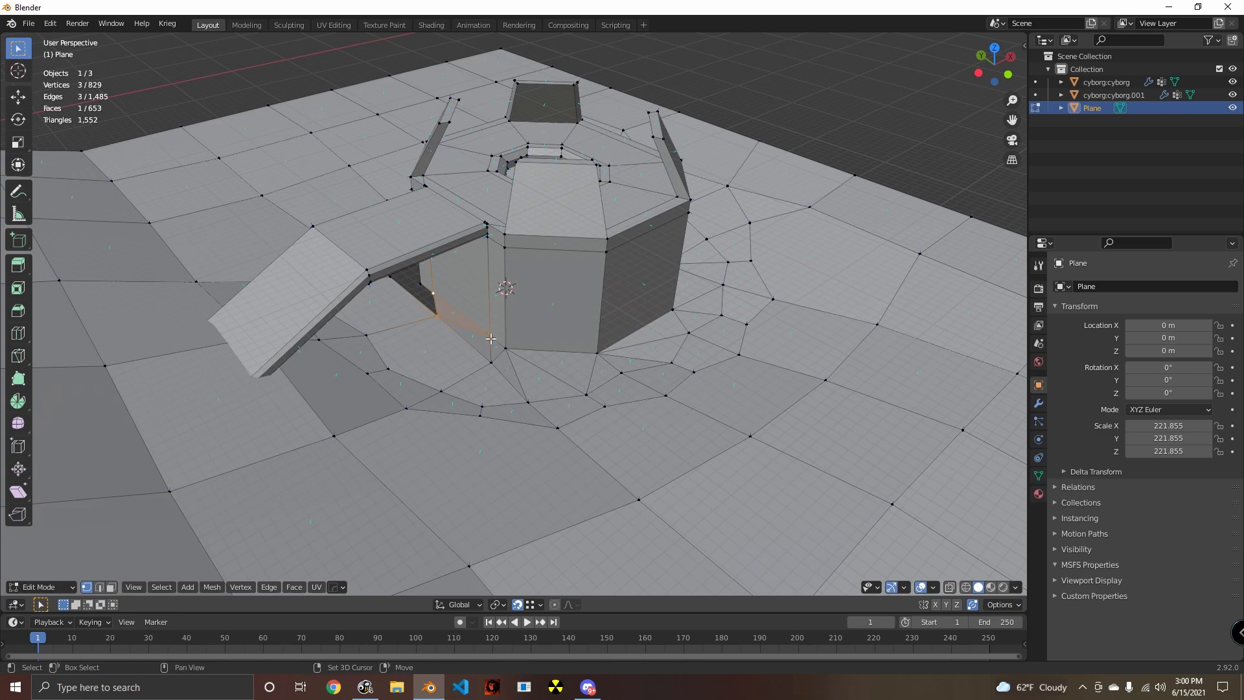
{"action": "key", "text": "f"}
{"action": "left_click", "coordinate": [398, 286], "text": "shift"}
- Fill the ground gap at the base of the first wall on the ramp's other side
{"action": "key", "text": "f"}
{"action": "middle_click_drag", "start_coordinate": [398, 285], "coordinate": [587, 332]}
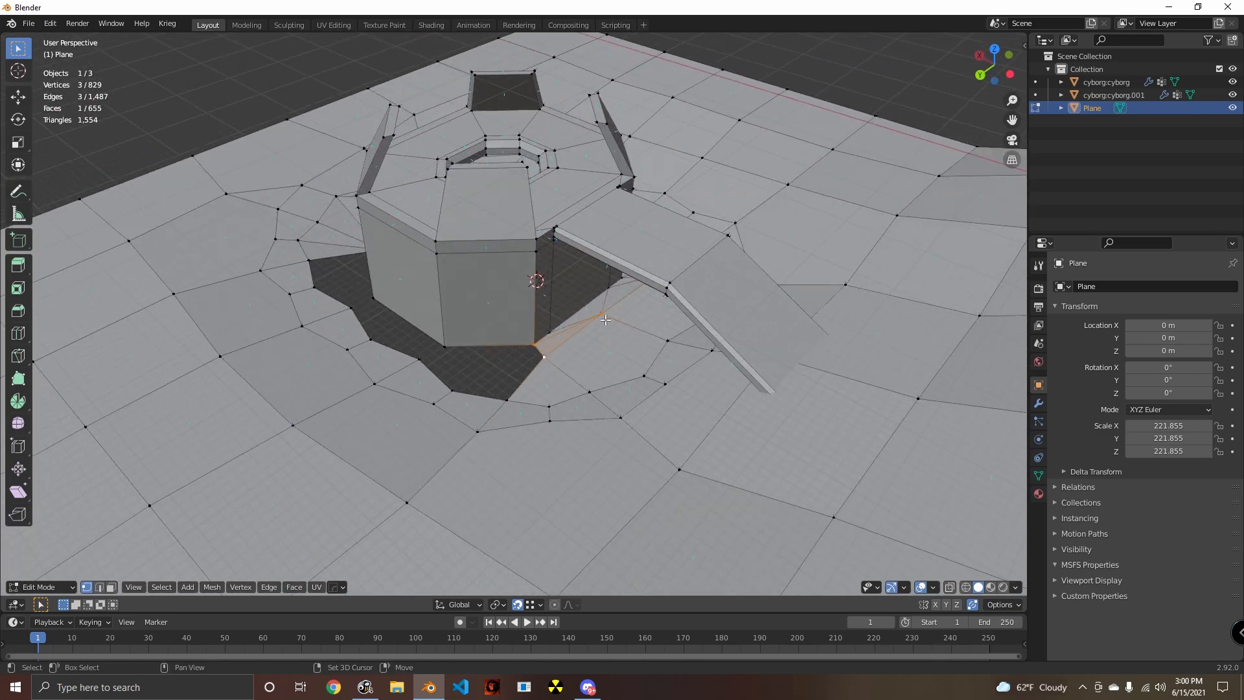
{"action": "left_click", "coordinate": [514, 399], "text": "shift"}
{"action": "key", "text": "f"}
{"action": "key", "text": "f"}
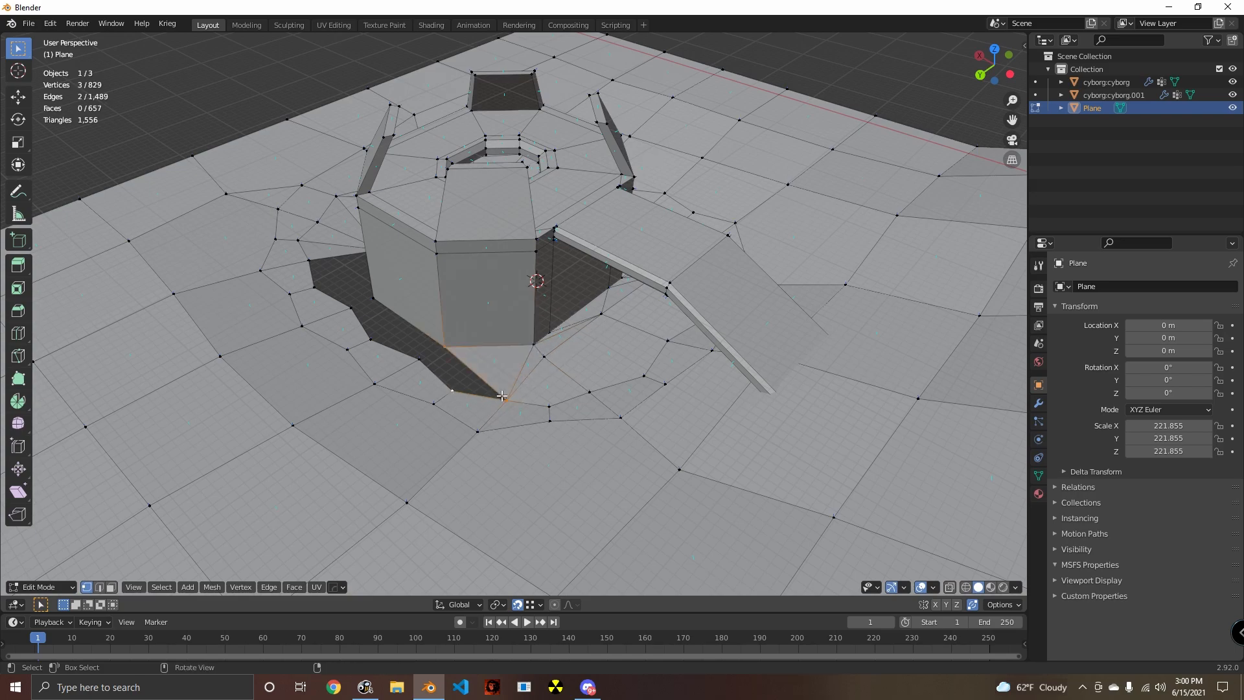
{"action": "key", "text": "f"}
{"action": "left_click", "coordinate": [421, 360], "text": "shift"}
- Fill triangles between the next wall's two bottom corners and the surrounding ground vertices, continuing away from the ramp
{"action": "key", "text": "f"}
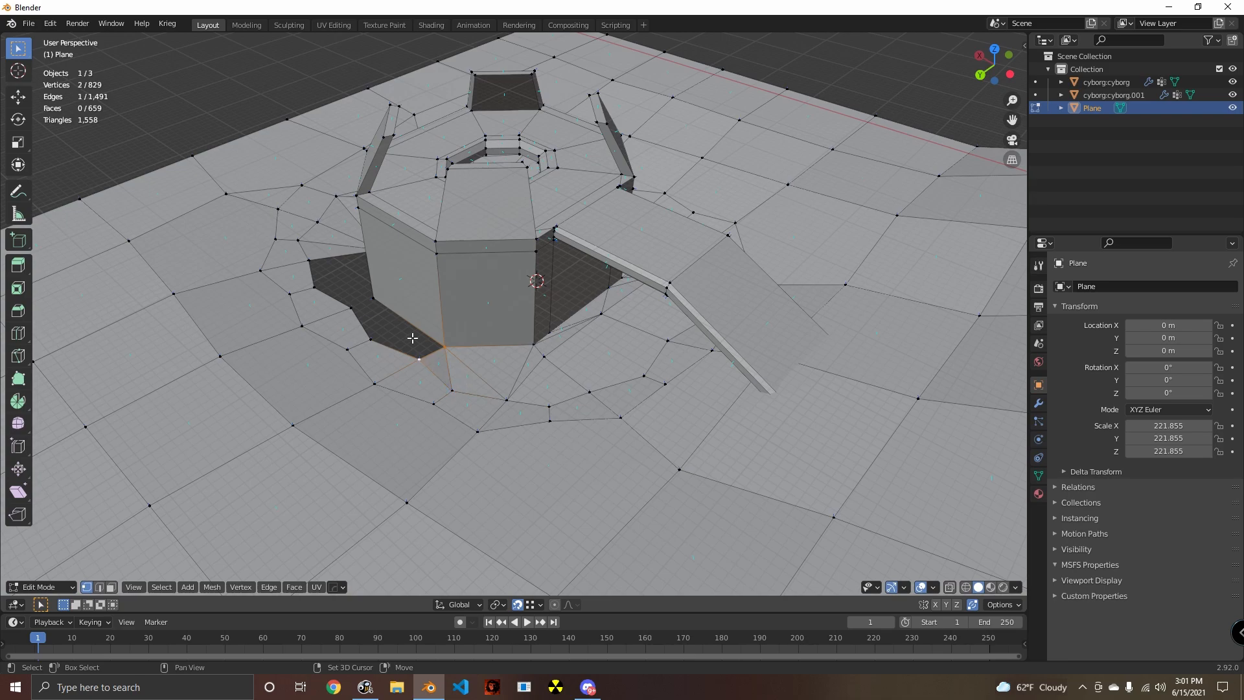
{"action": "left_click", "coordinate": [381, 344], "text": "shift"}
{"action": "key", "text": "f"}
{"action": "left_click", "coordinate": [374, 300], "text": "shift"}
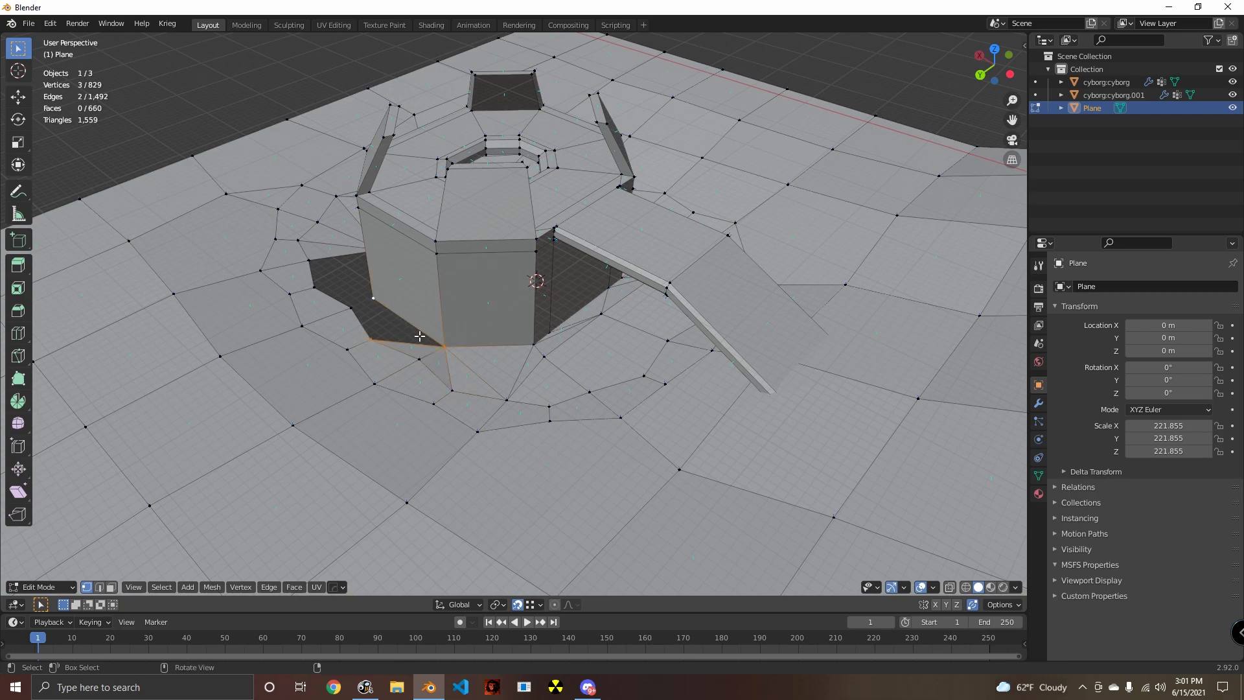
{"action": "key", "text": "f"}
{"action": "left_click", "coordinate": [353, 312], "text": "shift"}
{"action": "key", "text": "f"}
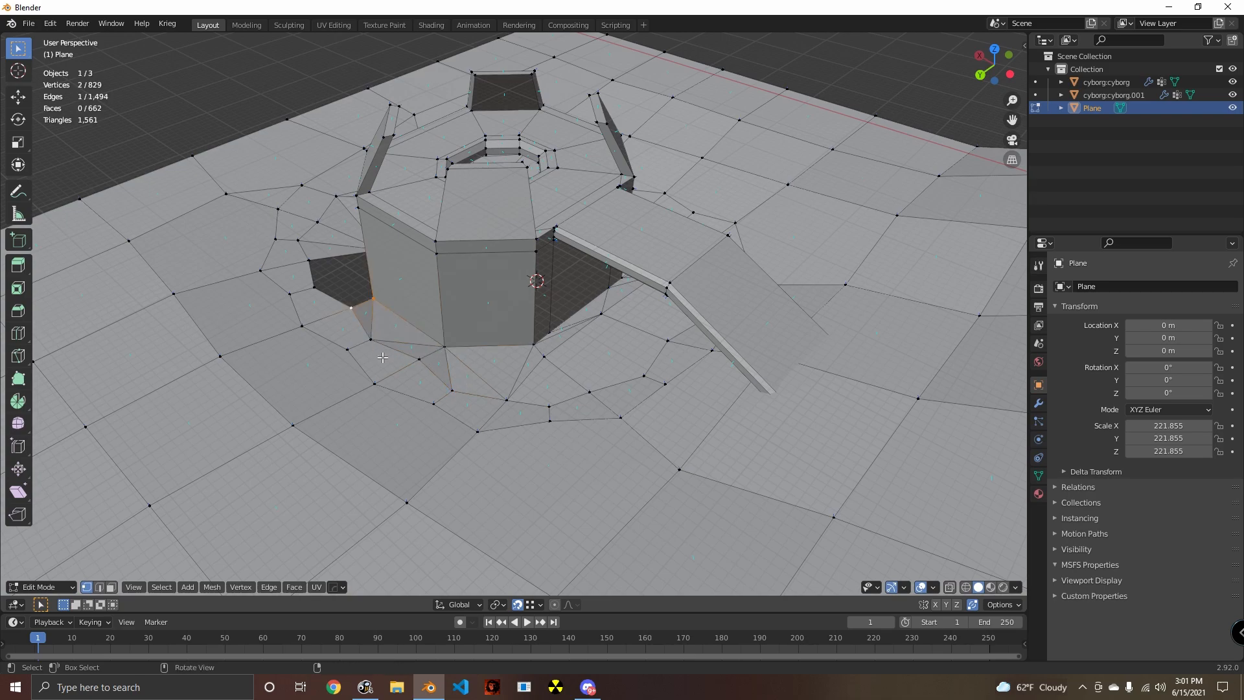
{"action": "middle_click_drag", "start_coordinate": [383, 357], "coordinate": [421, 363]}
{"action": "key", "text": "f"}
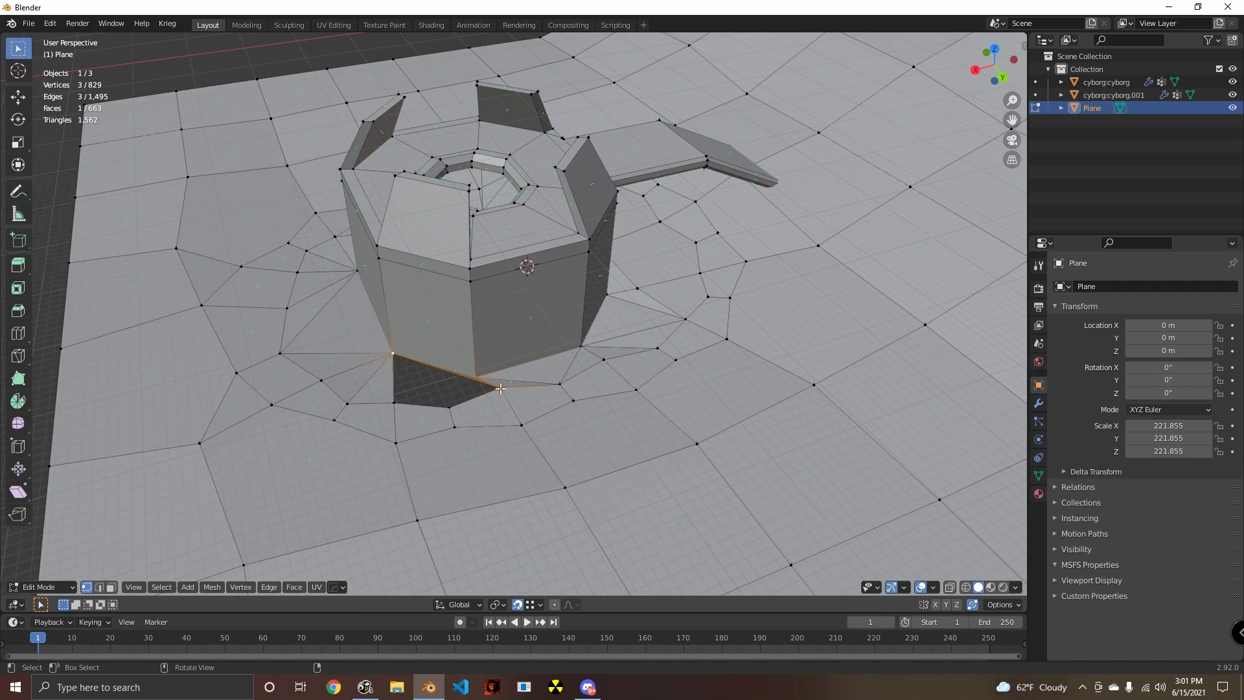
{"action": "key", "text": "ctrl+z"}
{"action": "key", "text": "f"}
{"action": "middle_click_drag", "start_coordinate": [475, 393], "coordinate": [441, 389]}
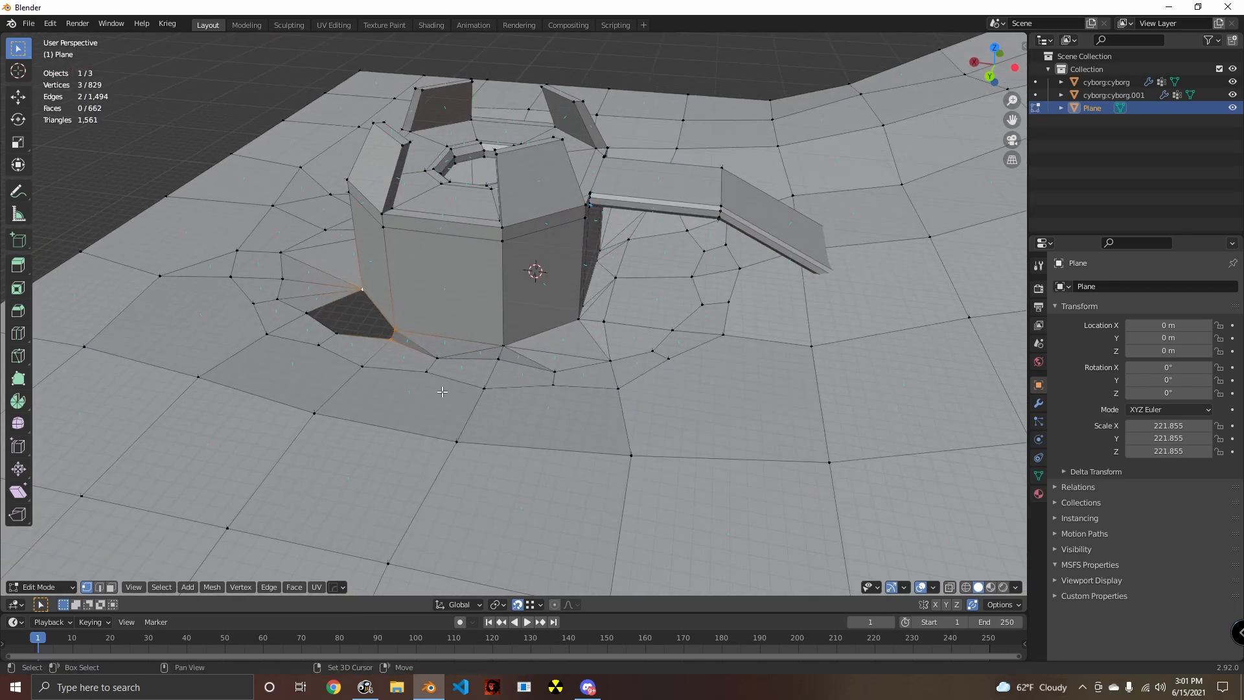
{"action": "scroll", "coordinate": [441, 389], "scroll_direction": "up", "scroll_amount": 4}
{"action": "middle_click_drag", "start_coordinate": [558, 400], "coordinate": [430, 319]}
{"action": "key", "text": "ctrl+z"}
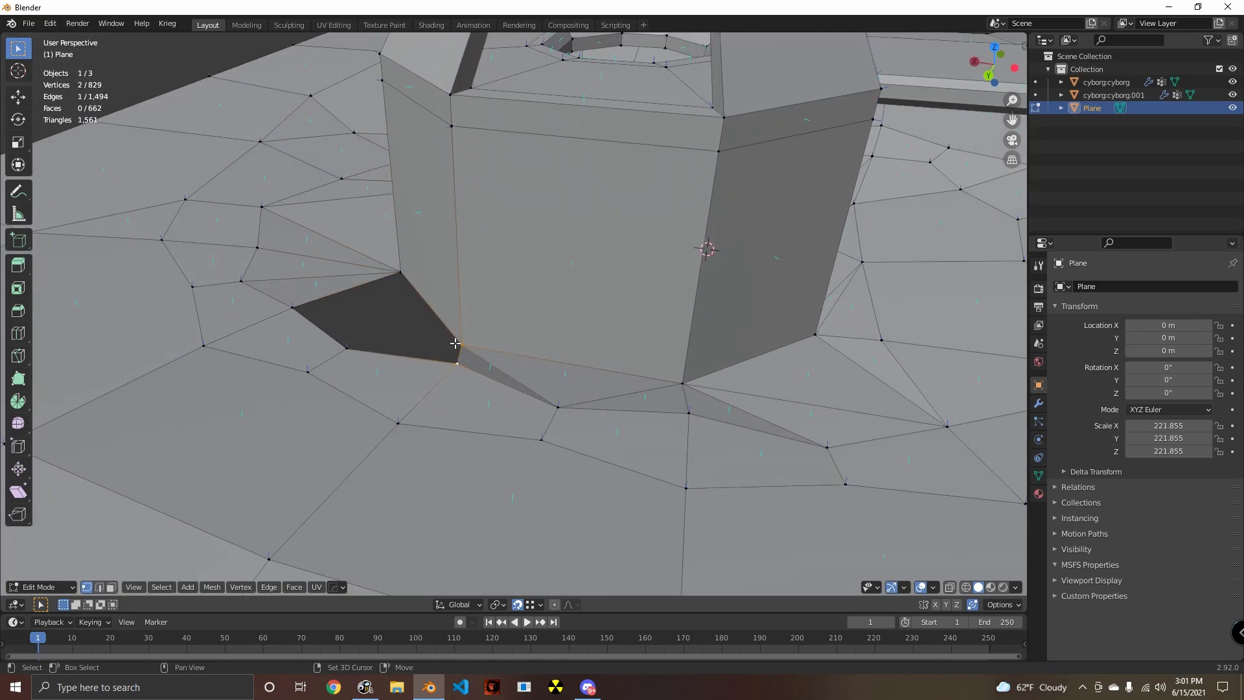
- Fill the last remaining gap between the tower's base and the ground with triangles, and clear the selection
{"action": "left_click", "coordinate": [464, 370], "text": "shift"}
{"action": "middle_click_drag", "start_coordinate": [464, 370], "coordinate": [580, 396]}
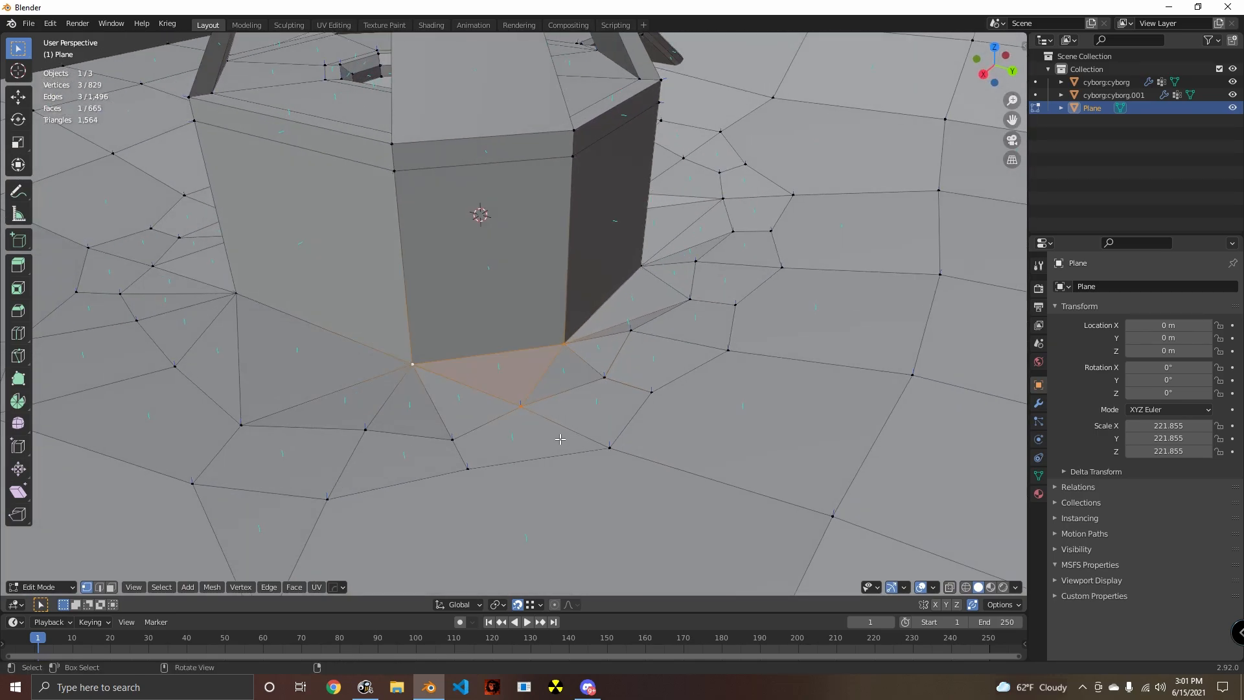
{"action": "middle_click_drag", "start_coordinate": [561, 439], "coordinate": [601, 403]}
{"action": "left_click", "coordinate": [663, 331]}
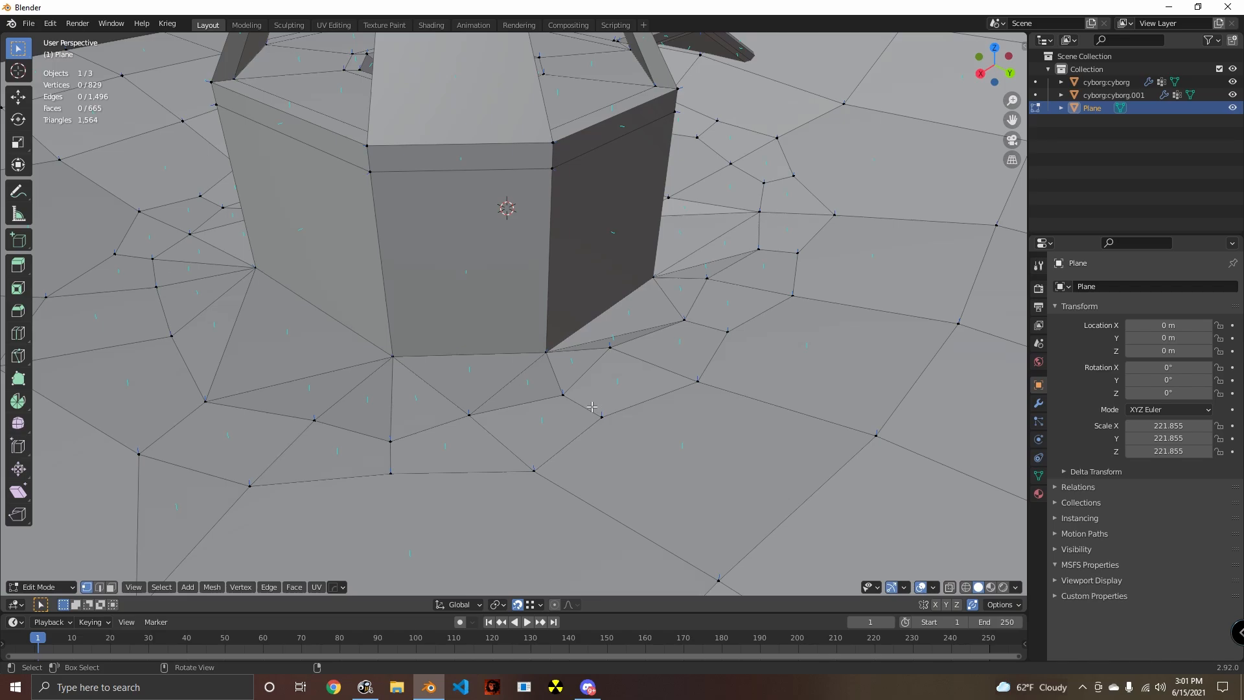
- Examine the filled ground around the tower and the hilly terrain beside the ramp from several angles
{"action": "middle_click_drag", "start_coordinate": [499, 320], "coordinate": [648, 308]}
{"action": "scroll", "coordinate": [518, 314], "scroll_direction": "down", "scroll_amount": 3}
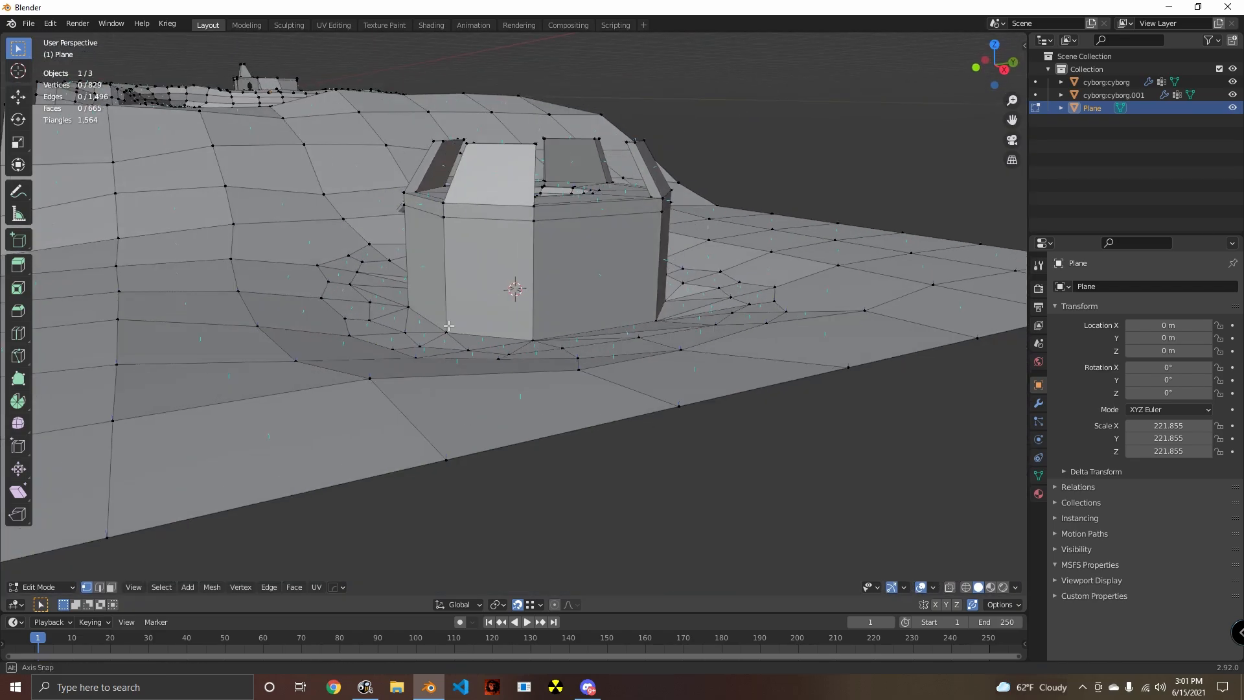
{"action": "middle_click_drag", "start_coordinate": [389, 328], "coordinate": [647, 349], "text": "shift"}
{"action": "scroll", "coordinate": [648, 349], "scroll_direction": "down", "scroll_amount": 5}
{"action": "middle_click_drag", "start_coordinate": [550, 366], "coordinate": [632, 403]}
{"action": "scroll", "coordinate": [468, 356], "scroll_direction": "up", "scroll_amount": 4}
{"action": "scroll", "coordinate": [516, 393], "scroll_direction": "down", "scroll_amount": 5}
{"action": "middle_click_drag", "start_coordinate": [843, 421], "coordinate": [574, 364], "text": "shift"}
{"action": "scroll", "coordinate": [575, 364], "scroll_direction": "up", "scroll_amount": 4}
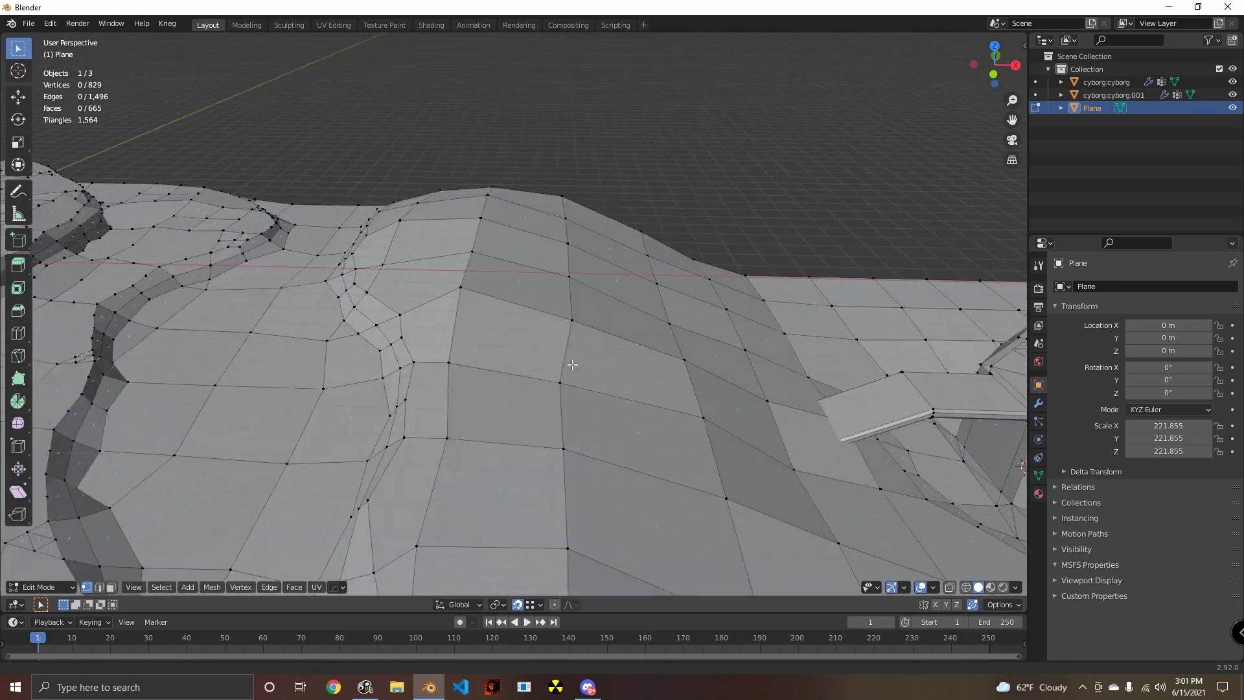
- Set the snapping target to Edge for editing around the ramp's lower end
{"action": "middle_click_drag", "start_coordinate": [797, 382], "coordinate": [426, 335], "text": "shift"}
{"action": "middle_click_drag", "start_coordinate": [841, 397], "coordinate": [481, 469]}
{"action": "scroll", "coordinate": [513, 413], "scroll_direction": "up", "scroll_amount": 2}
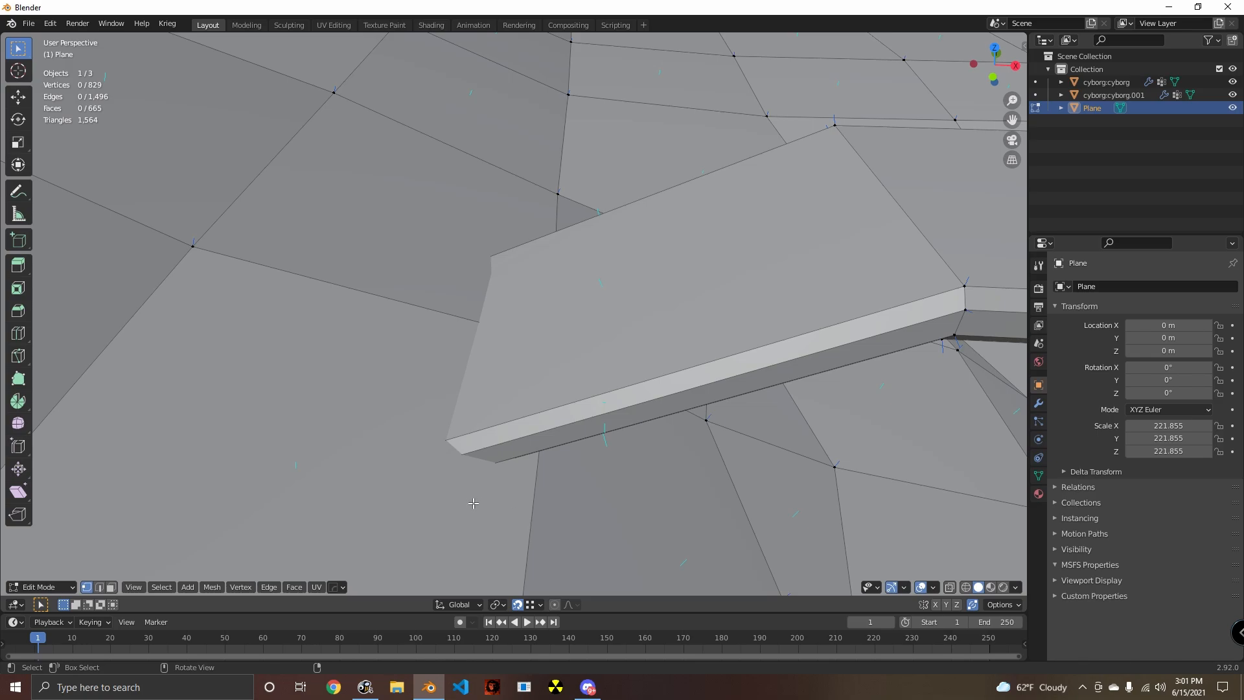
{"action": "middle_click_drag", "start_coordinate": [473, 503], "coordinate": [515, 451]}
{"action": "left_click", "coordinate": [530, 607]}
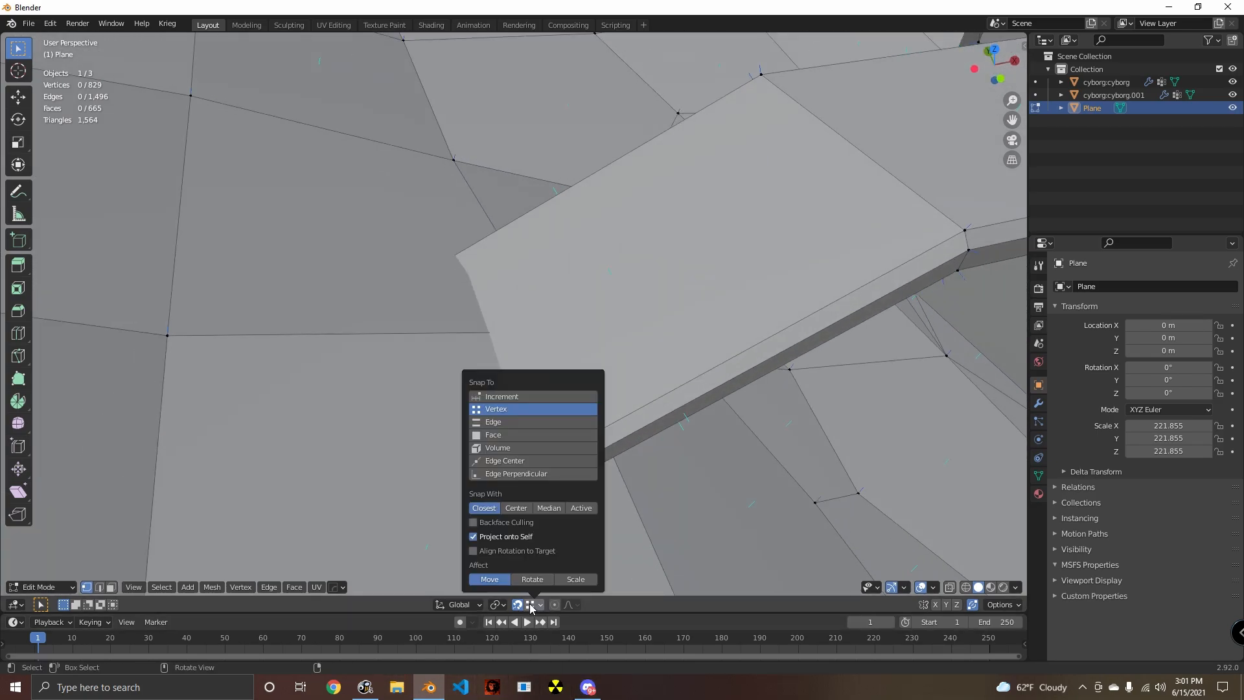
{"action": "left_click", "coordinate": [508, 423]}
{"action": "middle_click_drag", "start_coordinate": [575, 506], "coordinate": [494, 501]}
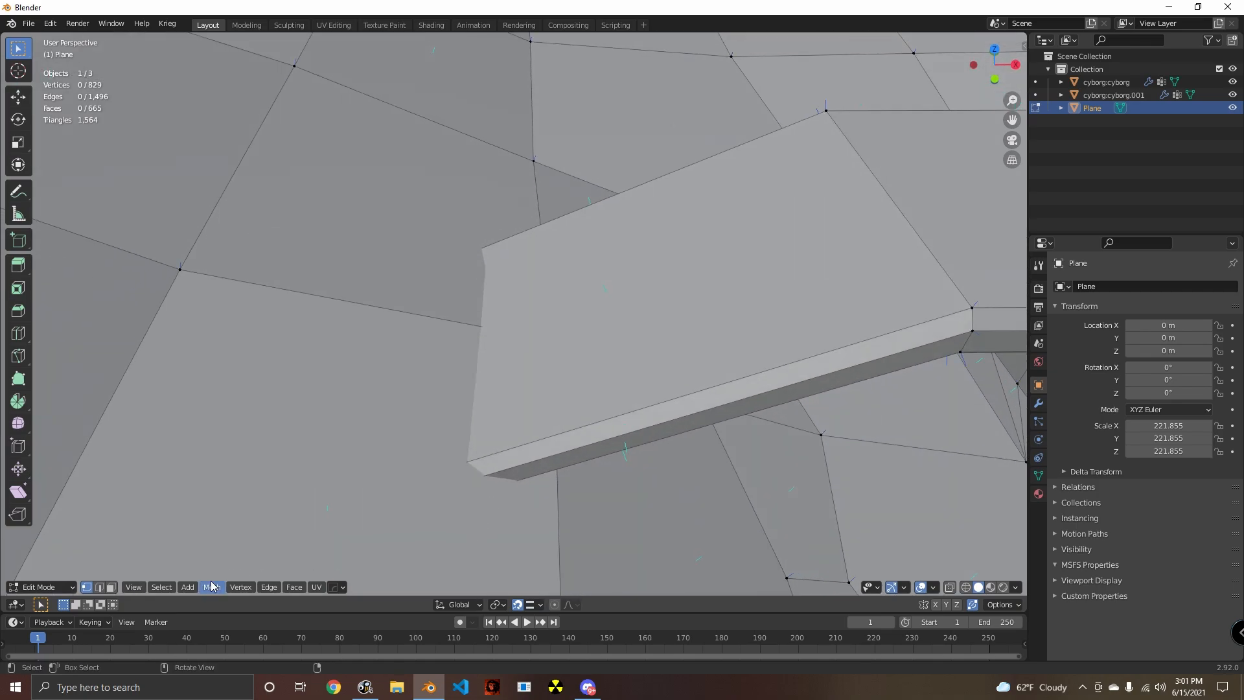
- Try a knife cut from the ground edge at the ramp's lower end, and set the snapping target to Face
{"action": "key", "text": "k"}
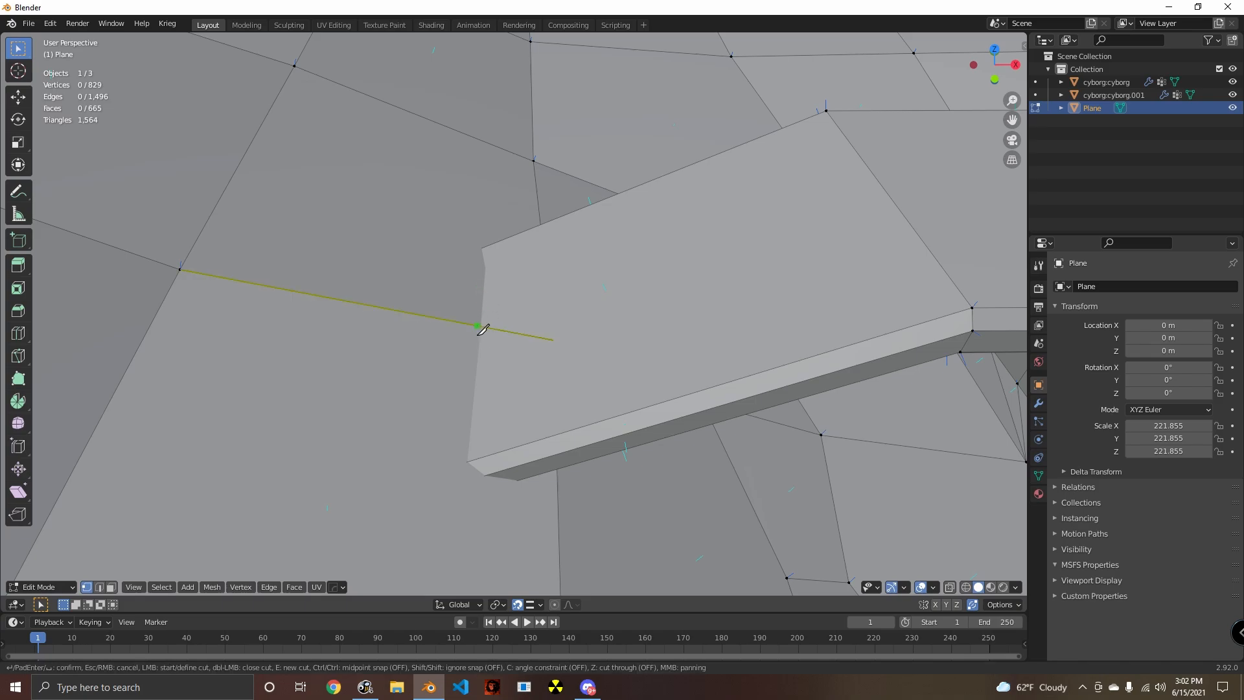
{"action": "middle_click_drag", "start_coordinate": [492, 335], "coordinate": [609, 447]}
{"action": "left_click", "coordinate": [539, 605]}
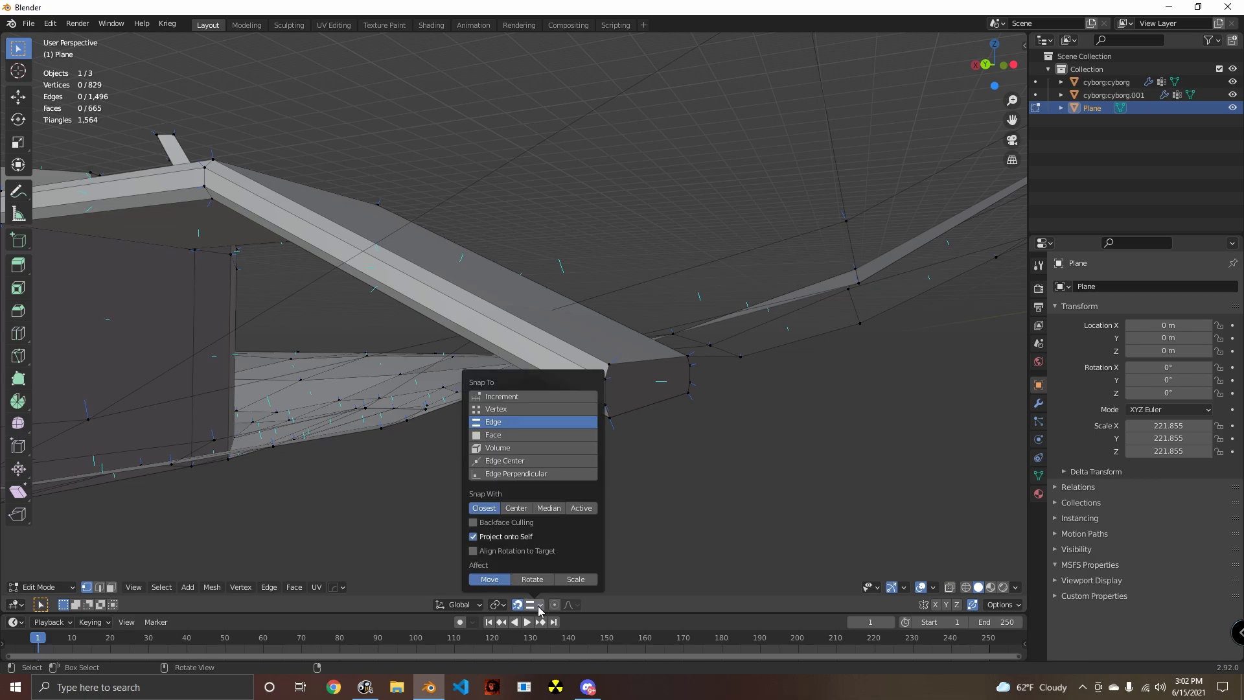
{"action": "left_click", "coordinate": [498, 435]}
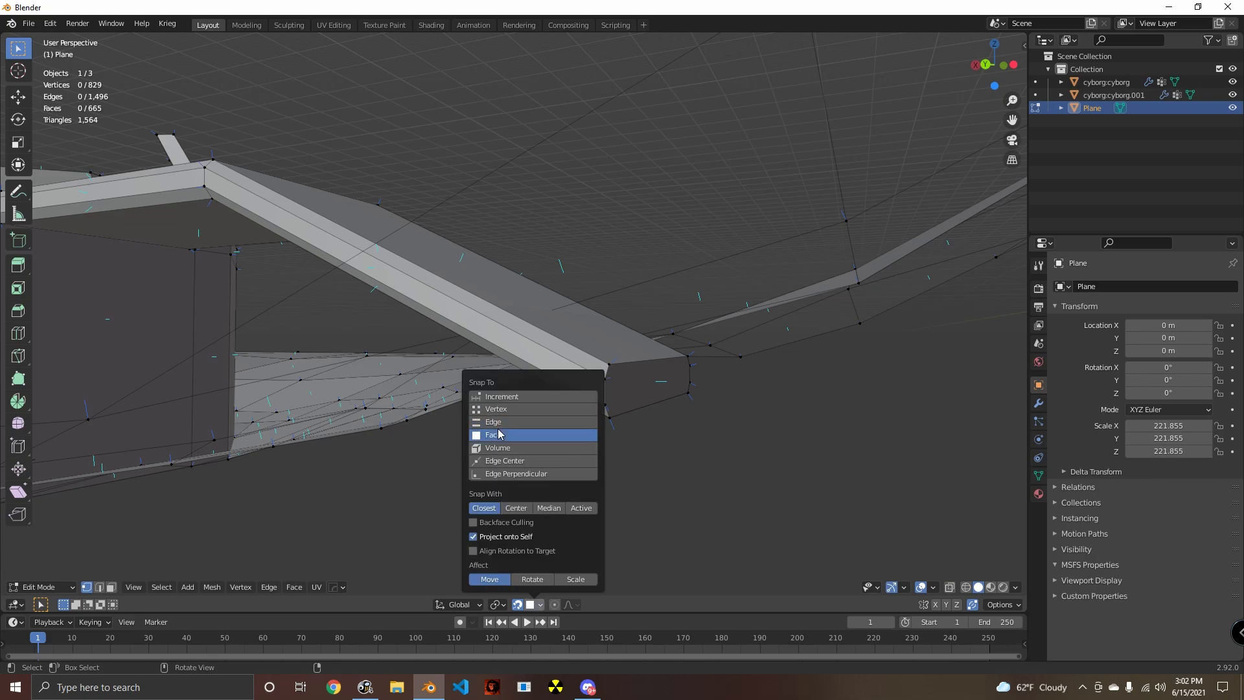
- Try a lengthwise loop cut down the ramp's top surface, and undo it
{"action": "middle_click_drag", "start_coordinate": [760, 437], "coordinate": [605, 409]}
{"action": "scroll", "coordinate": [605, 409], "scroll_direction": "down", "scroll_amount": 3}
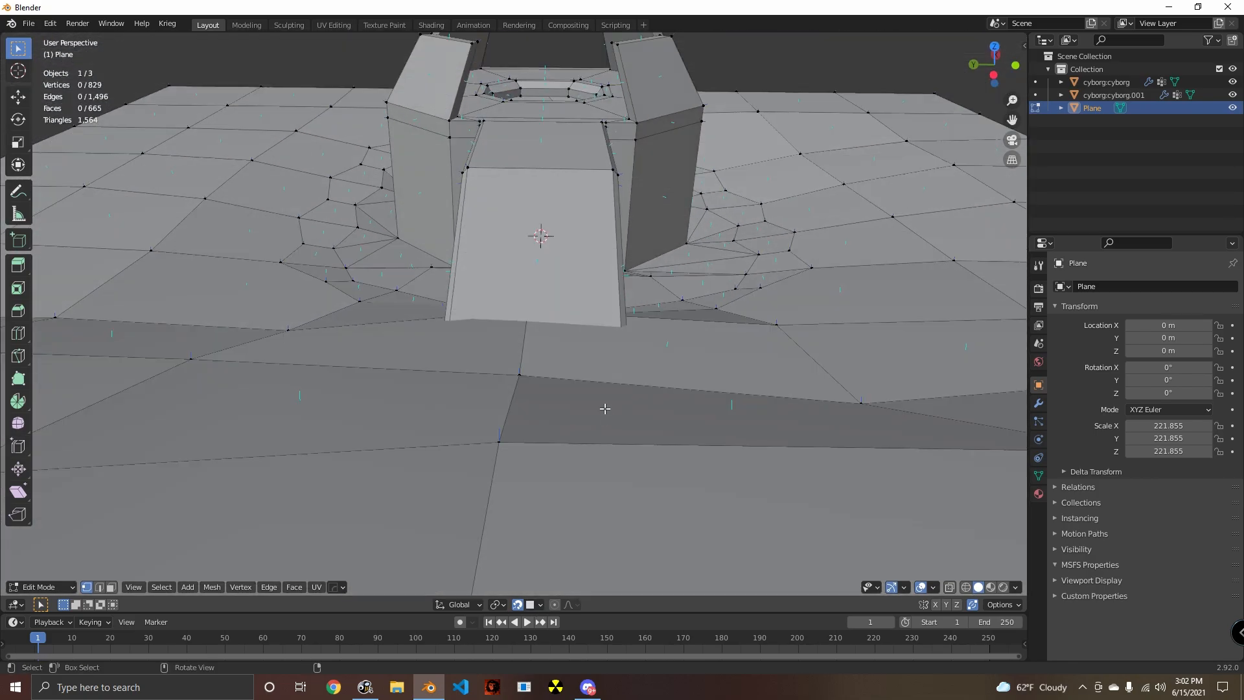
{"action": "key", "text": "ctrl+r"}
{"action": "left_click", "coordinate": [544, 273]}
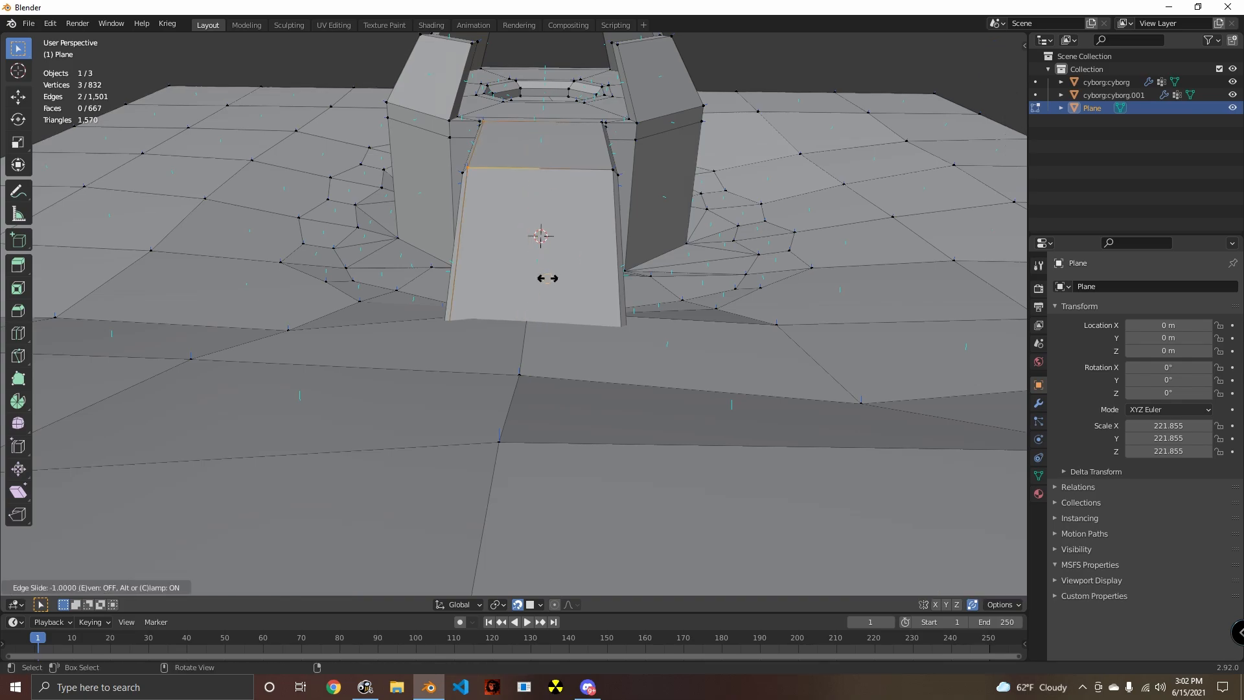
{"action": "left_click", "coordinate": [522, 337]}
{"action": "key", "text": "ctrl+z"}
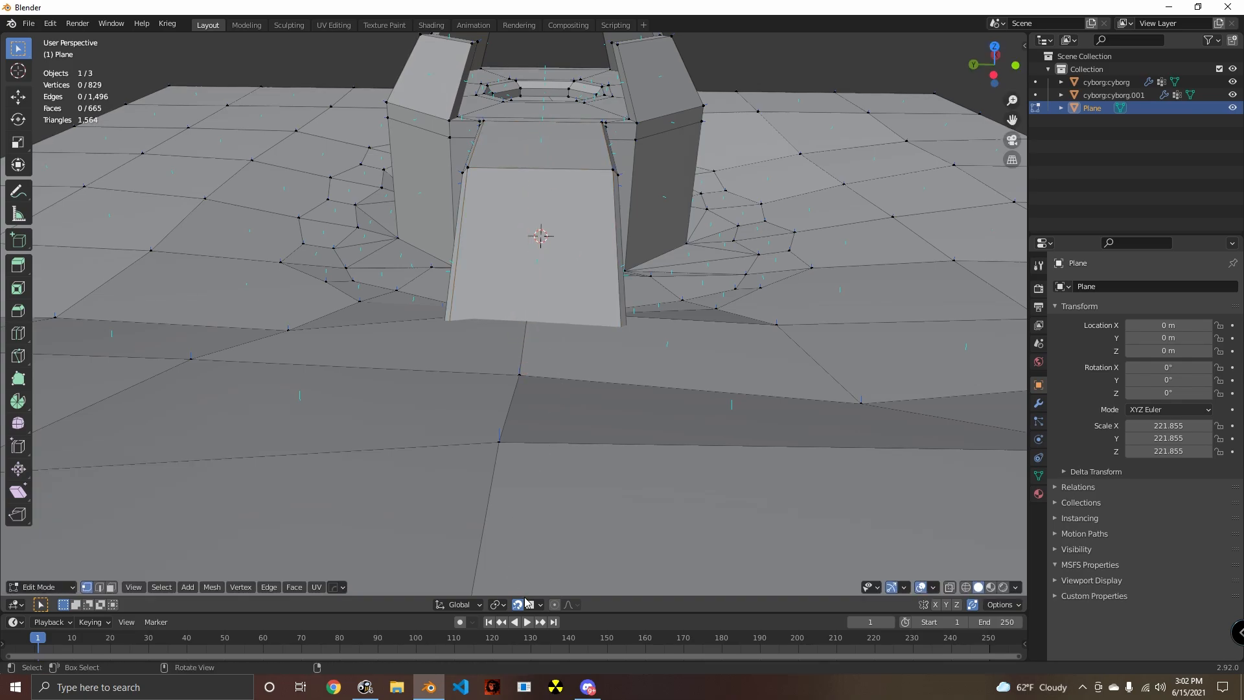
- Set the snapping target to Vertex, and try the ramp's lengthwise loop cut again before undoing it
{"action": "left_click", "coordinate": [540, 605]}
{"action": "scroll", "coordinate": [546, 263], "scroll_direction": "up", "scroll_amount": 3}
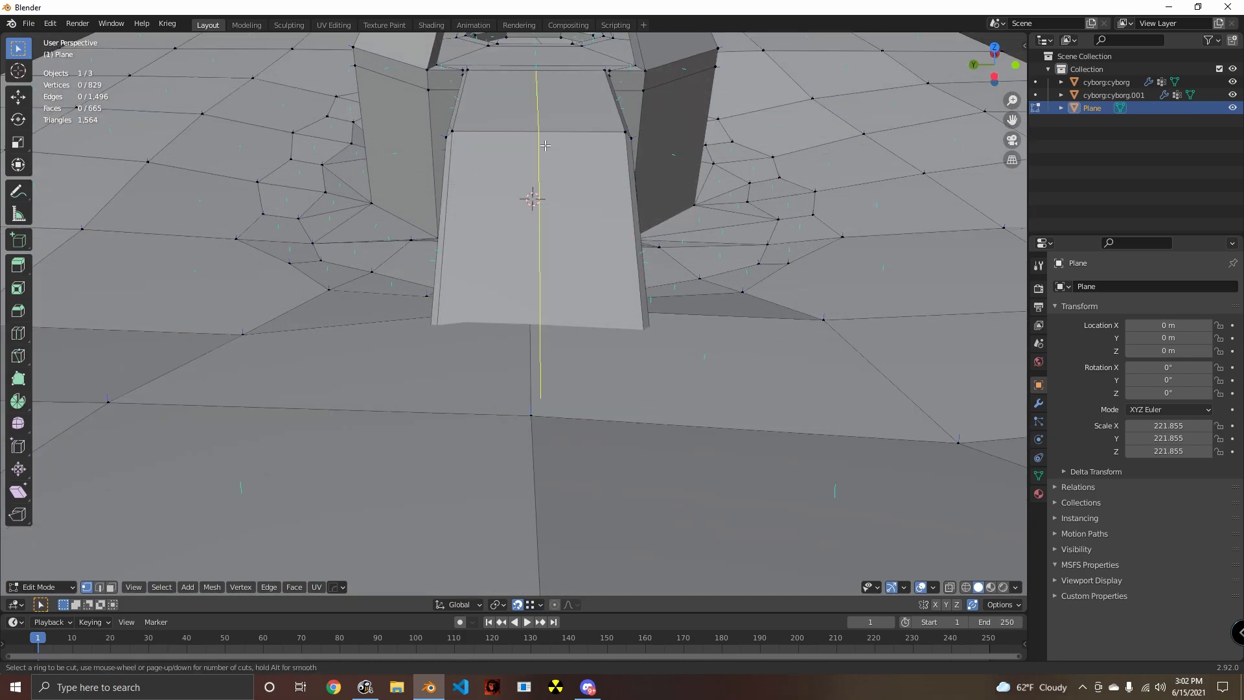
{"action": "left_click", "coordinate": [545, 145]}
{"action": "left_click", "coordinate": [532, 336]}
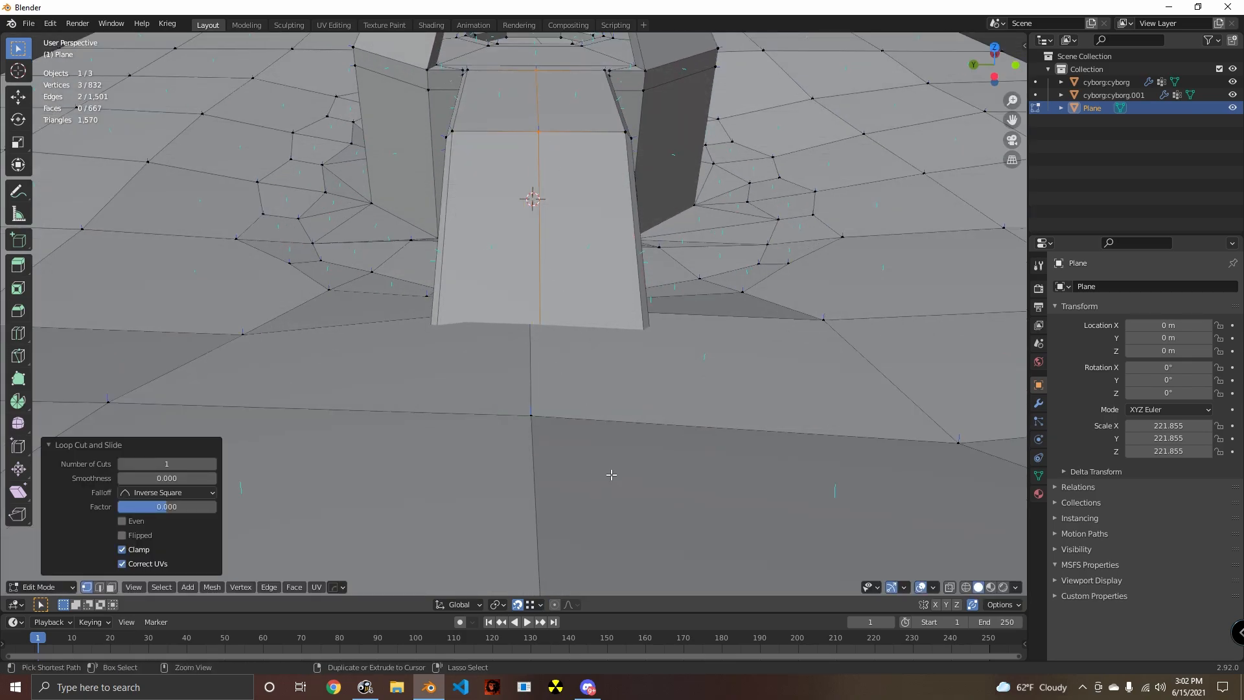
{"action": "key", "text": "ctrl+z"}
- Set the snapping target to Edge, and loop cut the ramp's top lengthwise in line with the ground edge at its foot
{"action": "left_click", "coordinate": [532, 604]}
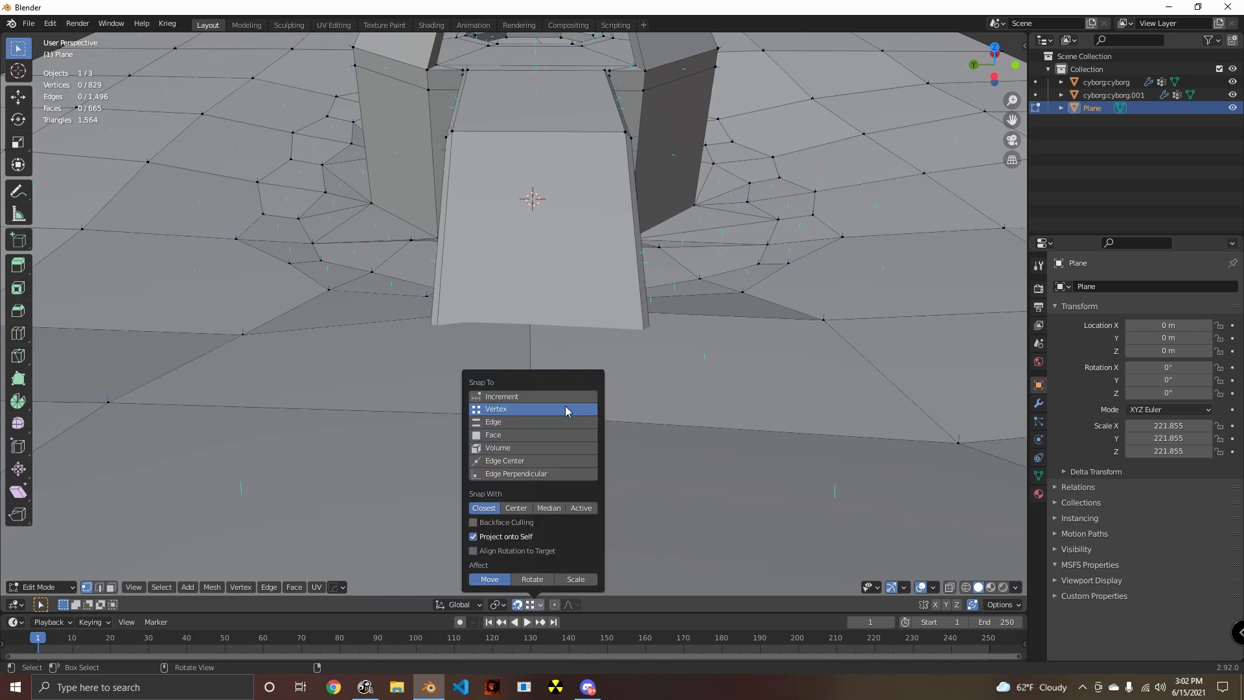
{"action": "left_click", "coordinate": [494, 422]}
{"action": "middle_click_drag", "start_coordinate": [512, 428], "coordinate": [499, 281]}
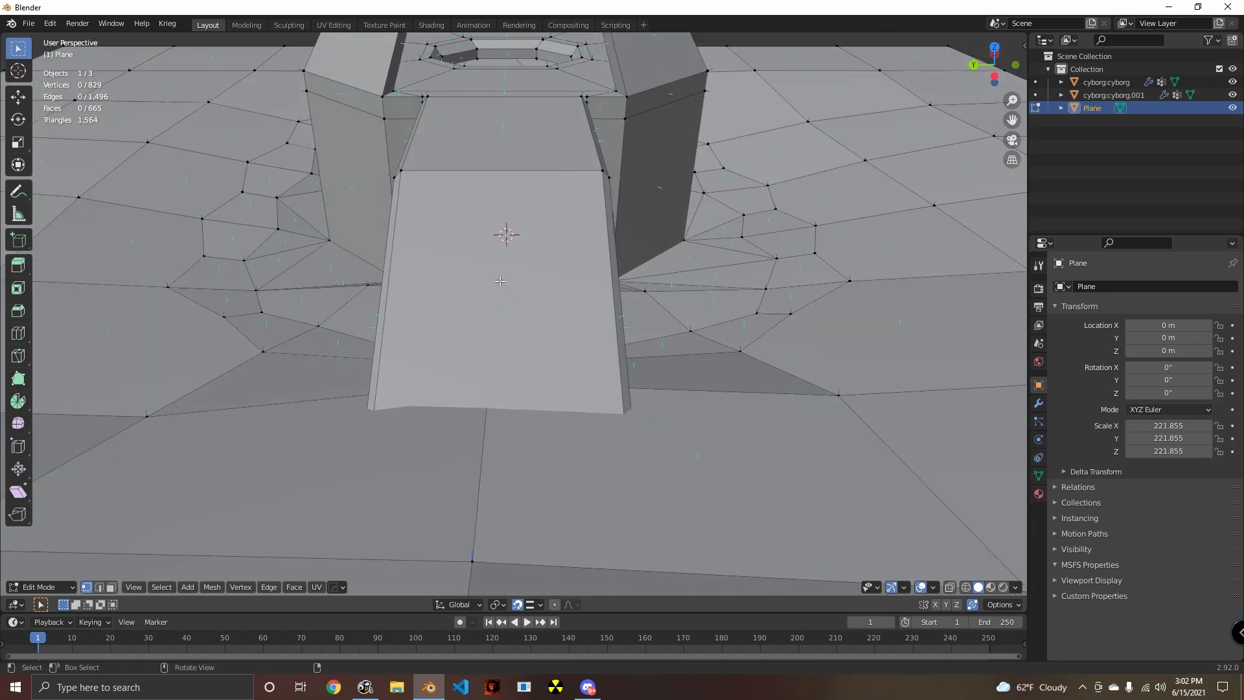
{"action": "key", "text": "ctrl+r"}
{"action": "left_click", "coordinate": [509, 153]}
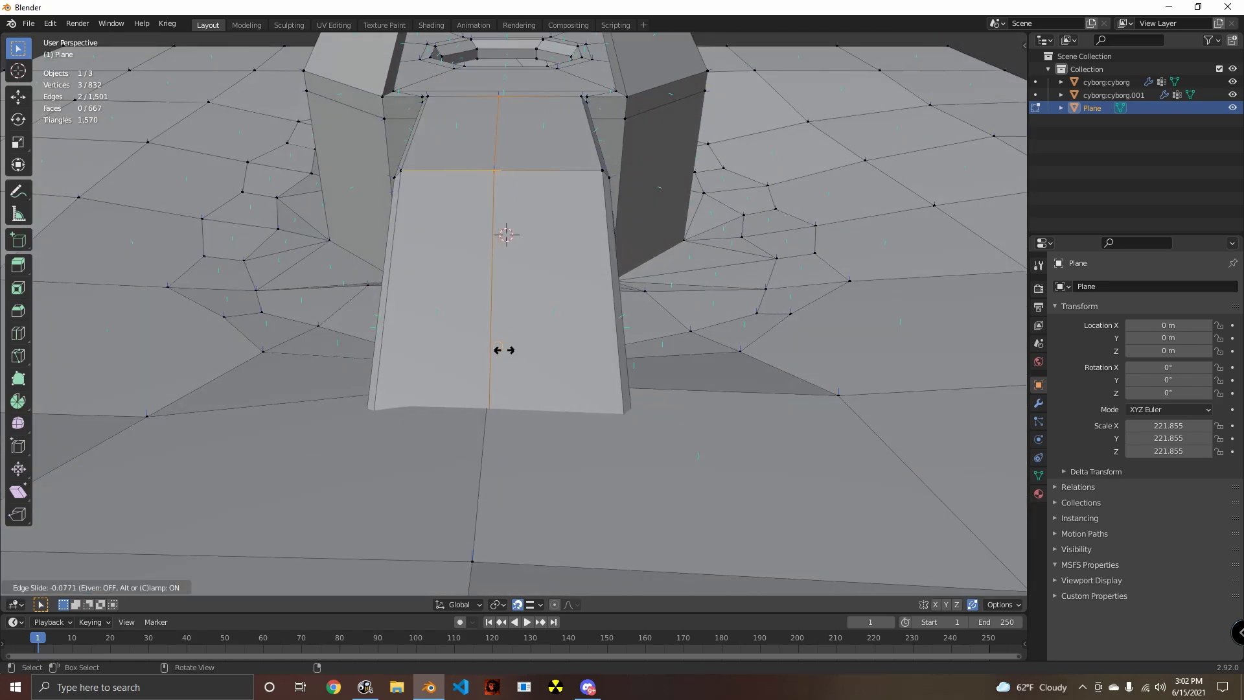
{"action": "left_click", "coordinate": [493, 412]}
- Add a matching lengthwise loop cut on the ramp's underside with a slide factor of about 0.101, and clear the selection
{"action": "middle_click_drag", "start_coordinate": [502, 450], "coordinate": [538, 306]}
{"action": "key", "text": "alt+a"}
{"action": "left_click", "coordinate": [538, 305]}
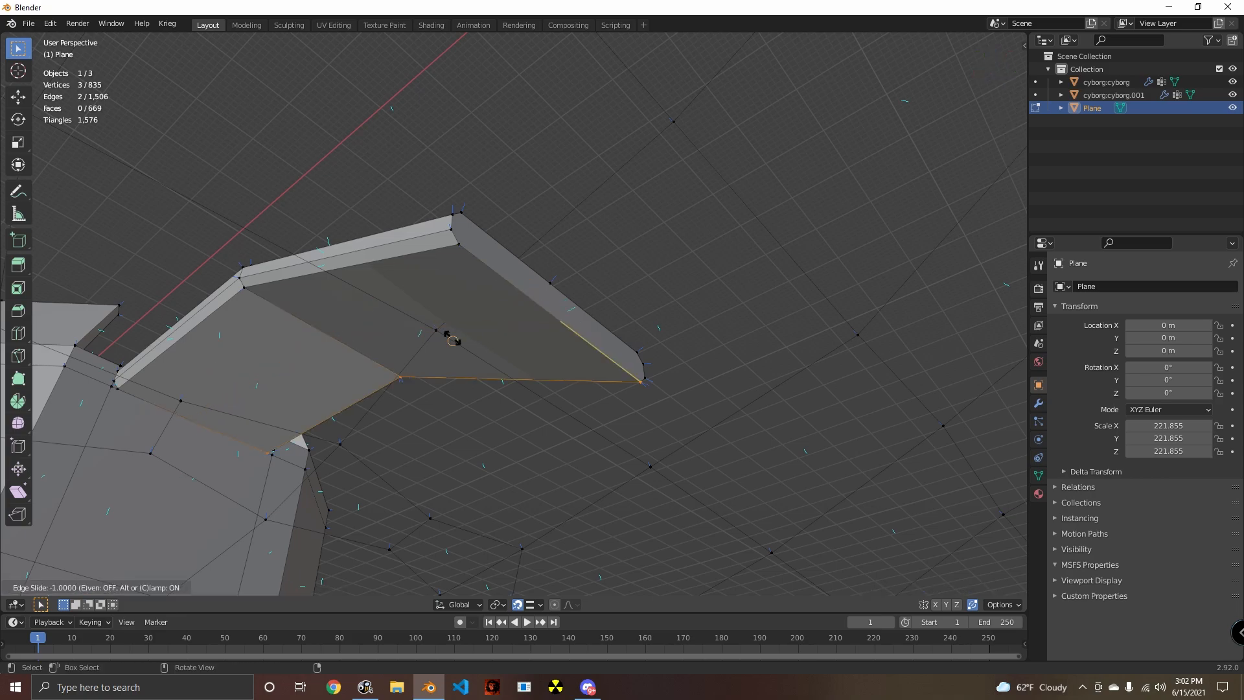
{"action": "left_click", "coordinate": [441, 324]}
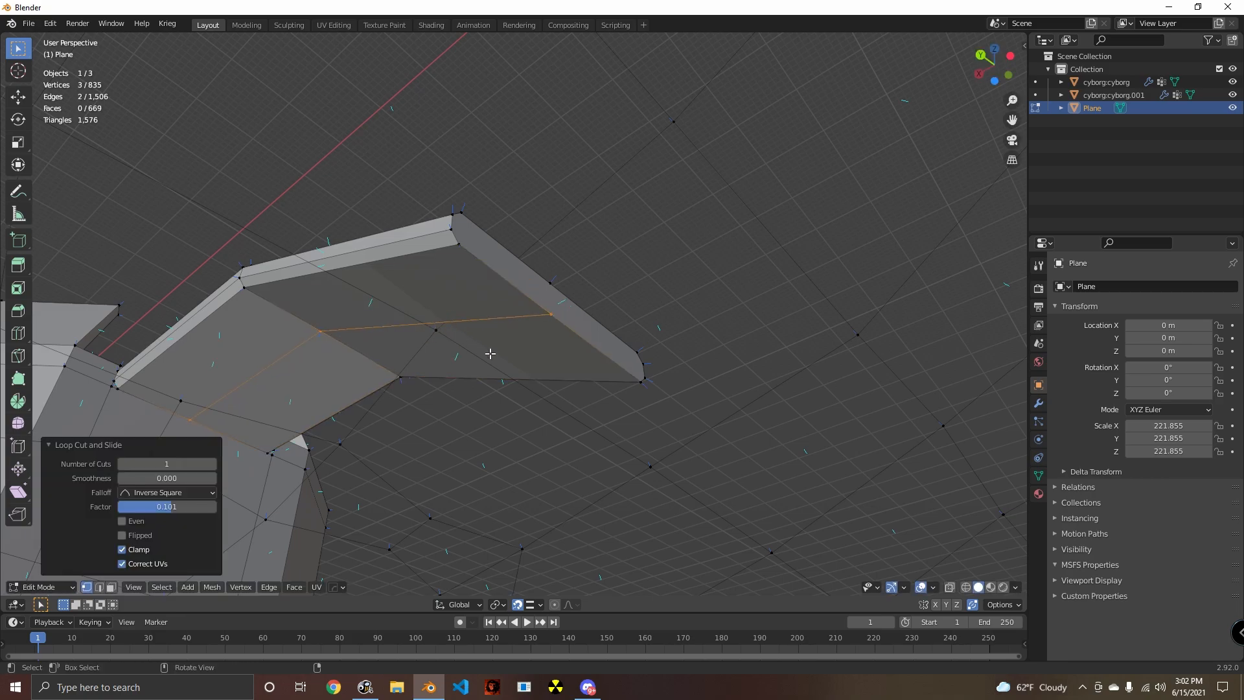
{"action": "middle_click_drag", "start_coordinate": [488, 353], "coordinate": [530, 504]}
{"action": "key", "text": "alt+a"}
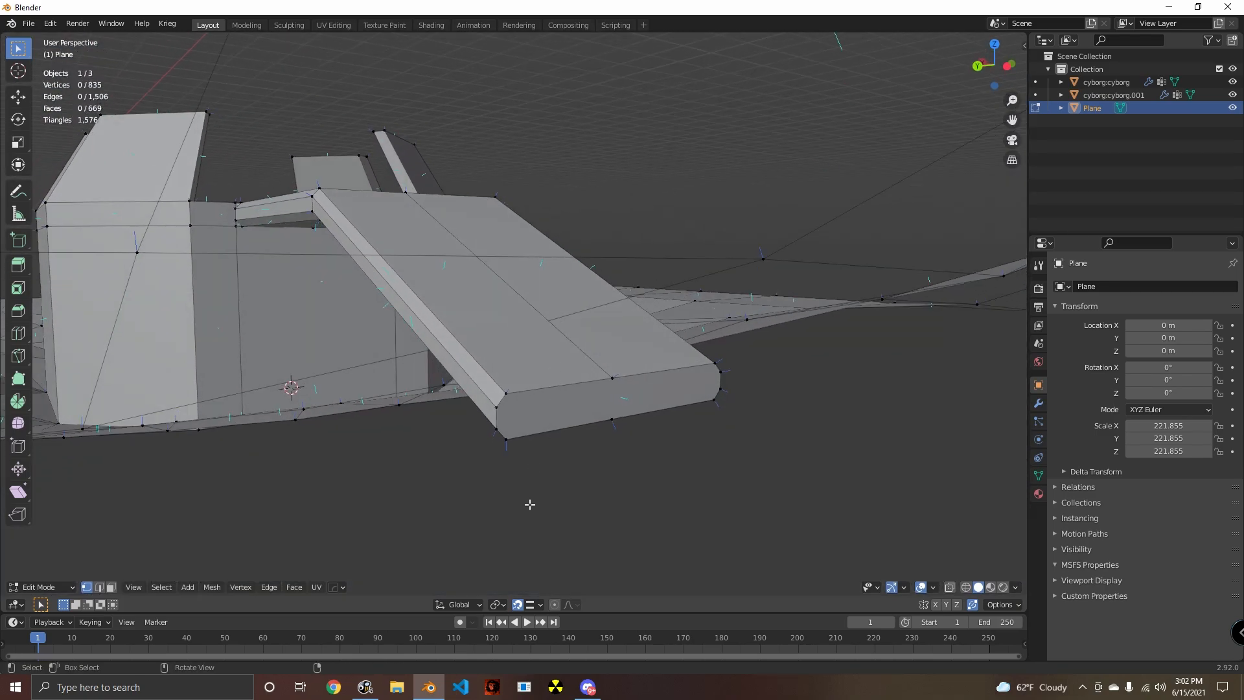
- Set the snapping target to Face, and slide the ramp's lower top corner vertex by about 0.228 up its edge to the ground surface
{"action": "left_click", "coordinate": [540, 605]}
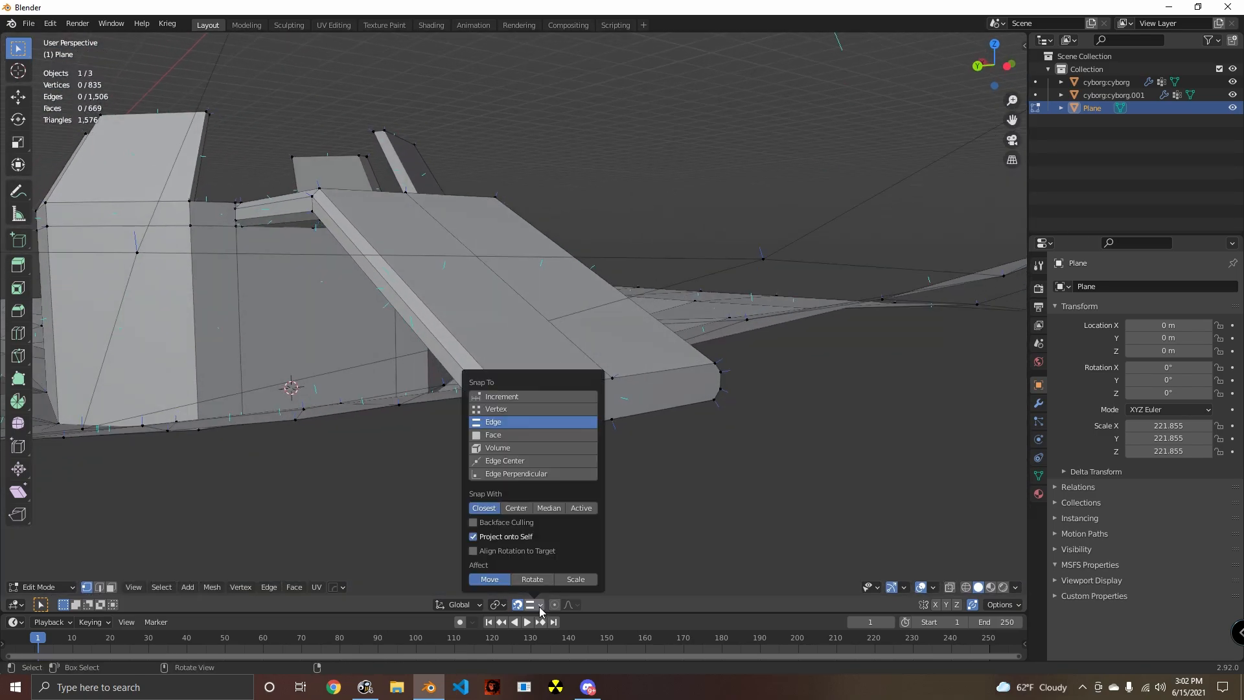
{"action": "left_click", "coordinate": [502, 433]}
{"action": "middle_click_drag", "start_coordinate": [661, 447], "coordinate": [633, 429]}
{"action": "left_click", "coordinate": [552, 386]}
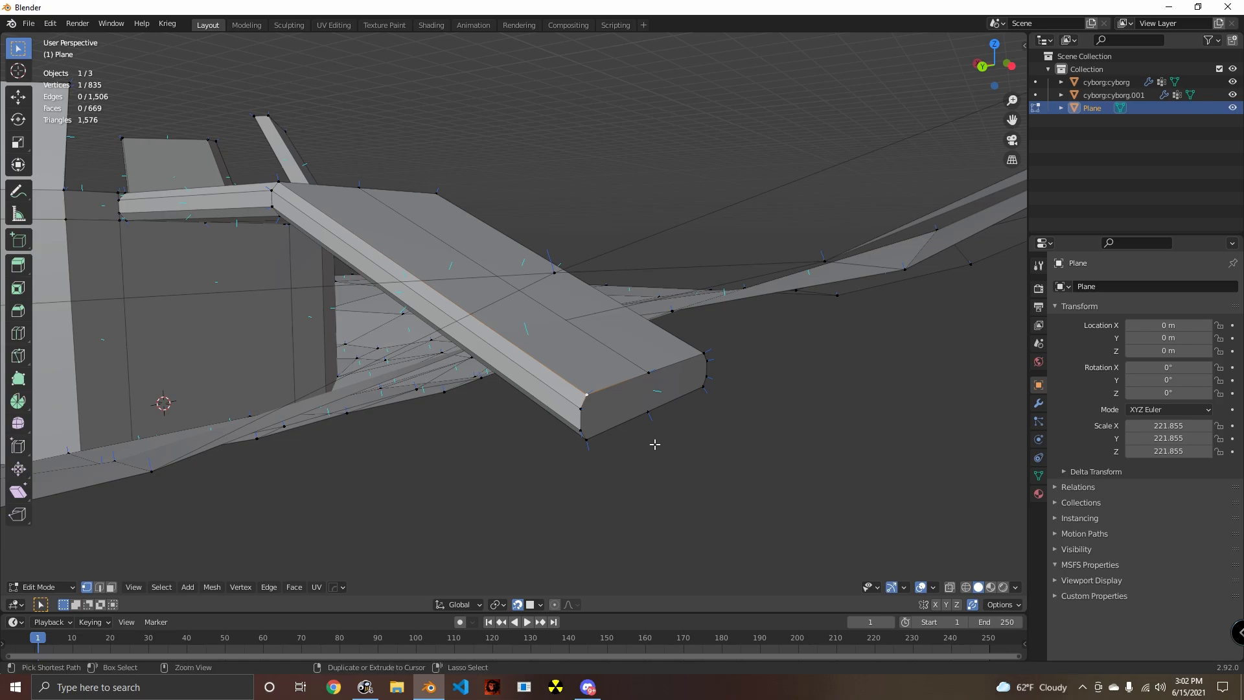
{"action": "key", "text": "ctrl+v"}
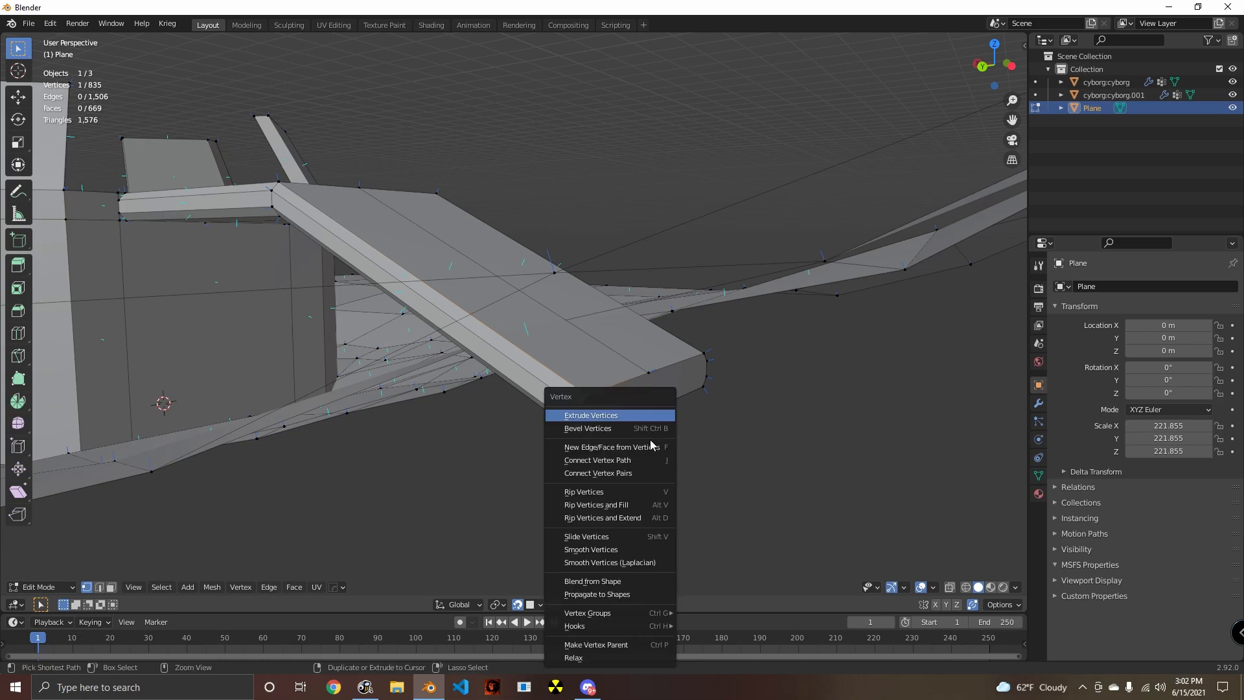
{"action": "left_click", "coordinate": [609, 537]}
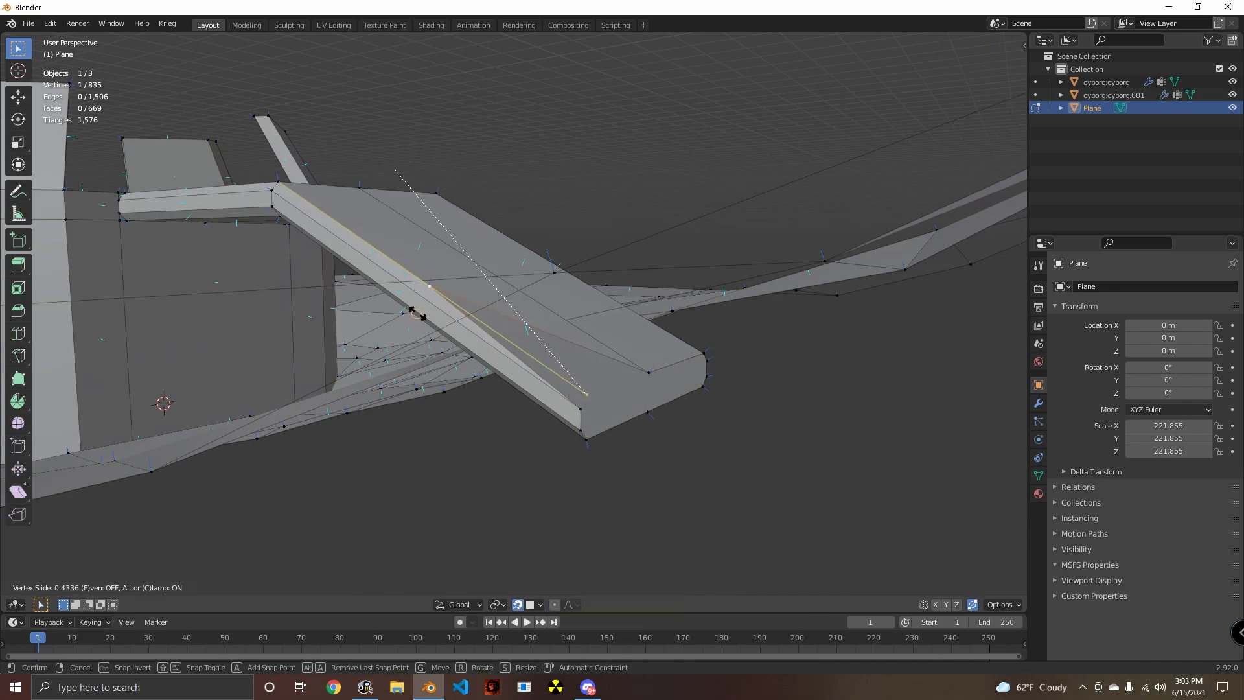
{"action": "right_click", "coordinate": [491, 314]}
{"action": "middle_click_drag", "start_coordinate": [491, 313], "coordinate": [743, 431]}
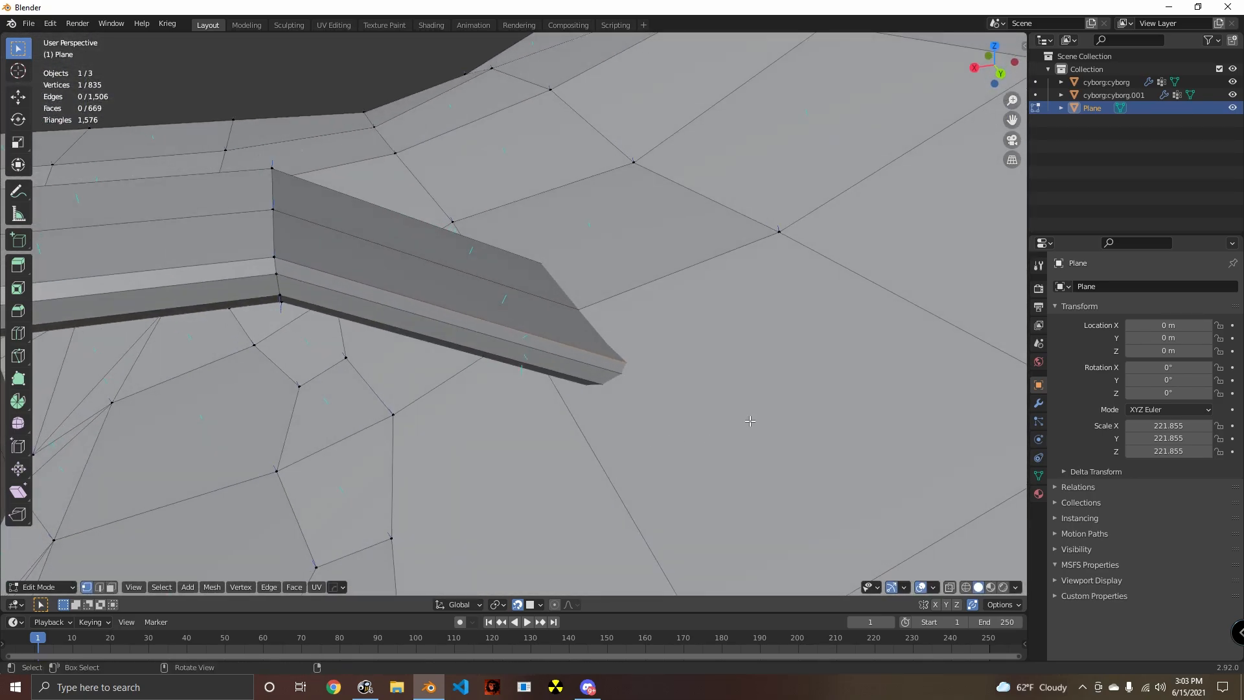
{"action": "key", "text": "g"}
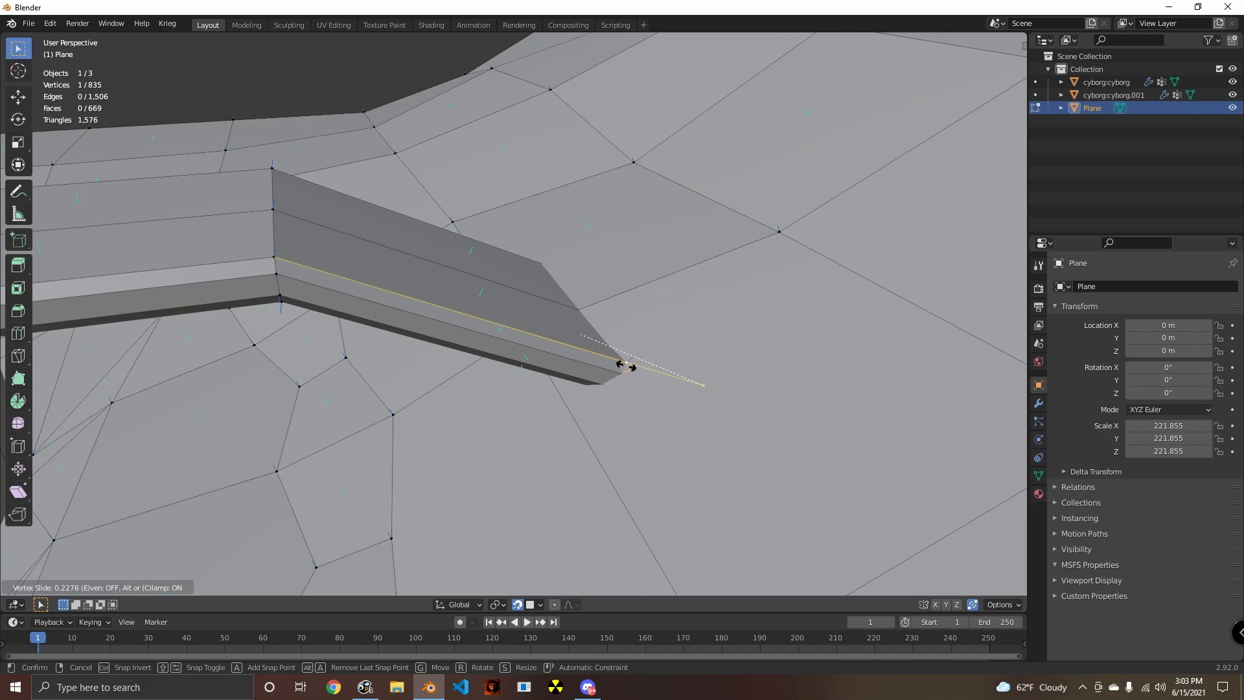
{"action": "left_click", "coordinate": [626, 366]}
- Slide the middle vertex of the ramp's lower top edge up its center edge to the ground by about 0.23, and clear the selection
{"action": "middle_click_drag", "start_coordinate": [626, 366], "coordinate": [502, 447]}
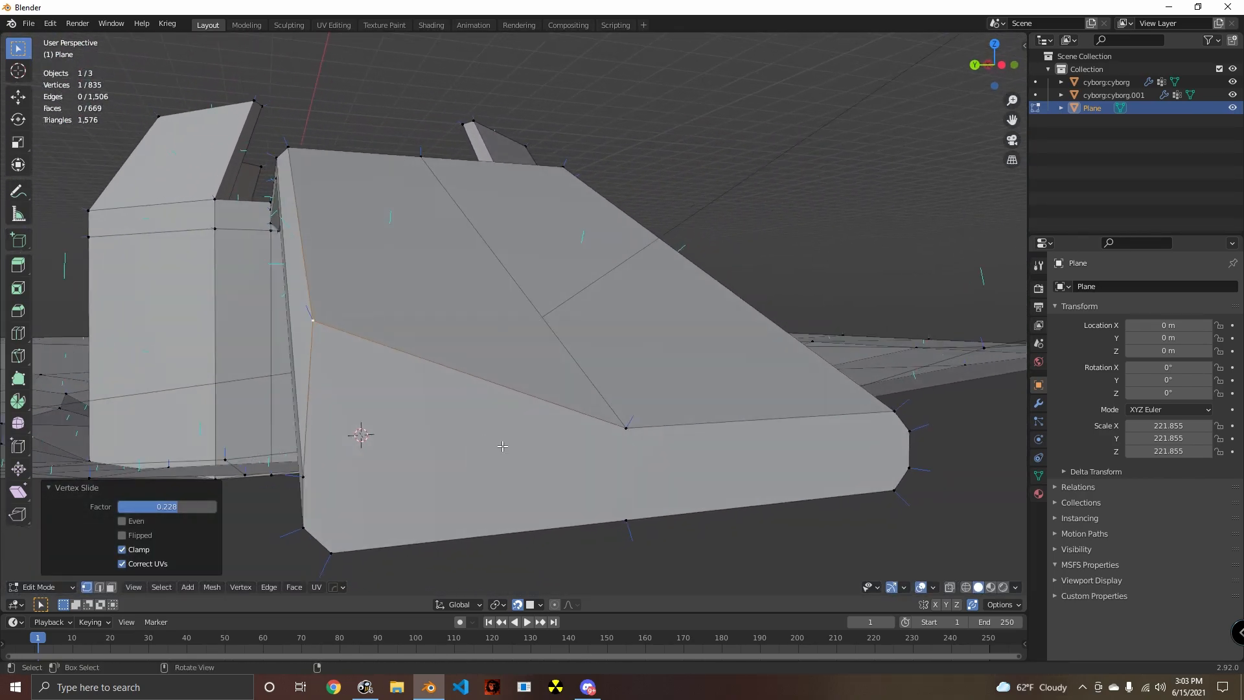
{"action": "mouse_move", "coordinate": [634, 431]}
{"action": "middle_mouse_down"}
{"action": "mouse_move", "coordinate": [658, 472]}
{"action": "mouse_move", "coordinate": [708, 447]}
{"action": "mouse_move", "coordinate": [625, 452]}
{"action": "middle_mouse_up"}
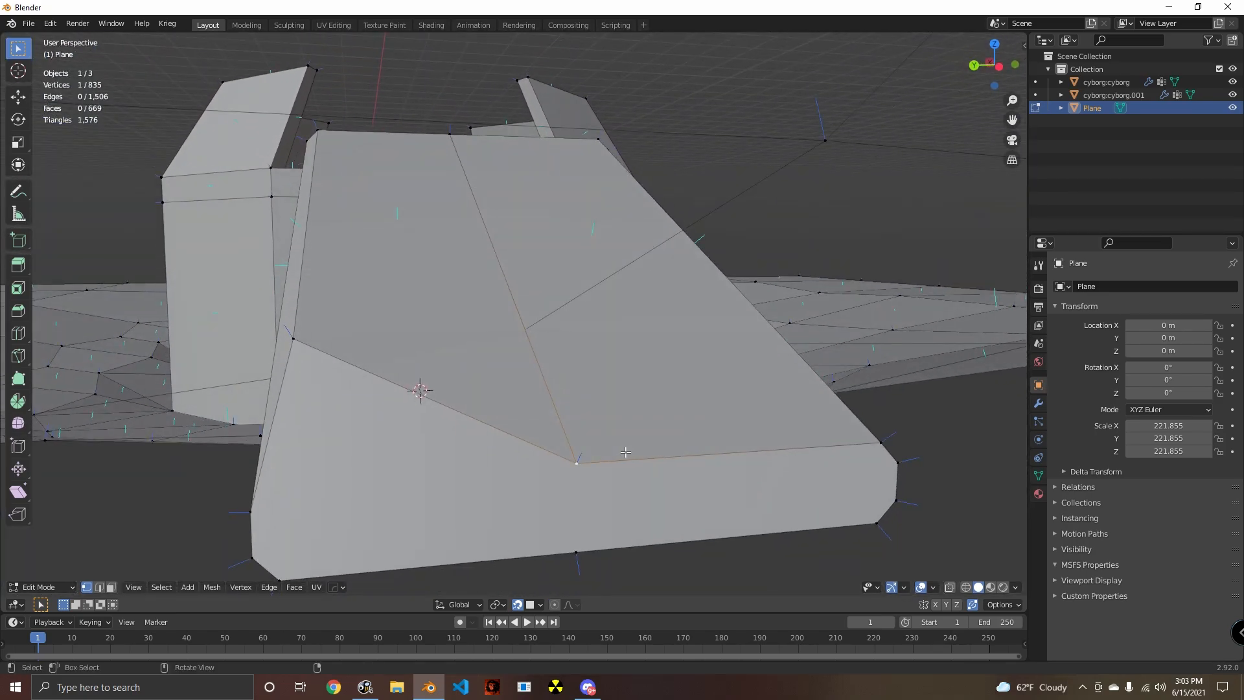
{"action": "middle_click_drag", "start_coordinate": [541, 339], "coordinate": [638, 402]}
{"action": "key", "text": "shift+v"}
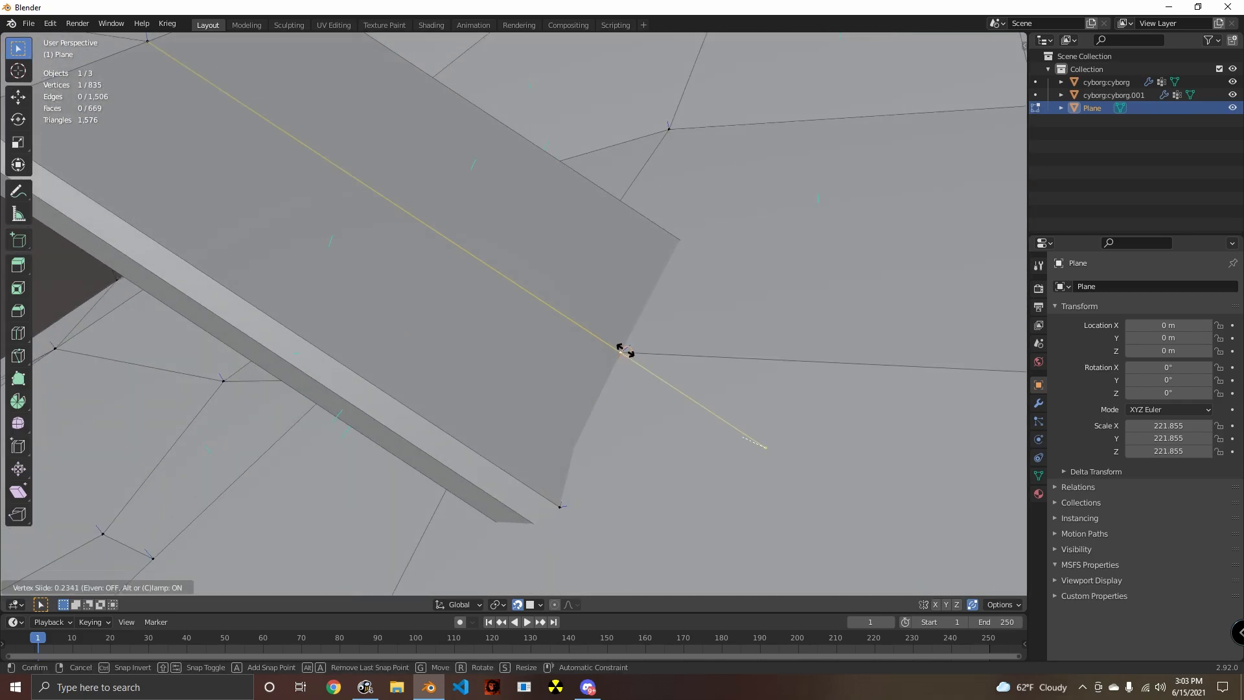
{"action": "left_click", "coordinate": [625, 351]}
{"action": "middle_click_drag", "start_coordinate": [625, 351], "coordinate": [541, 472]}
{"action": "left_click", "coordinate": [511, 452]}
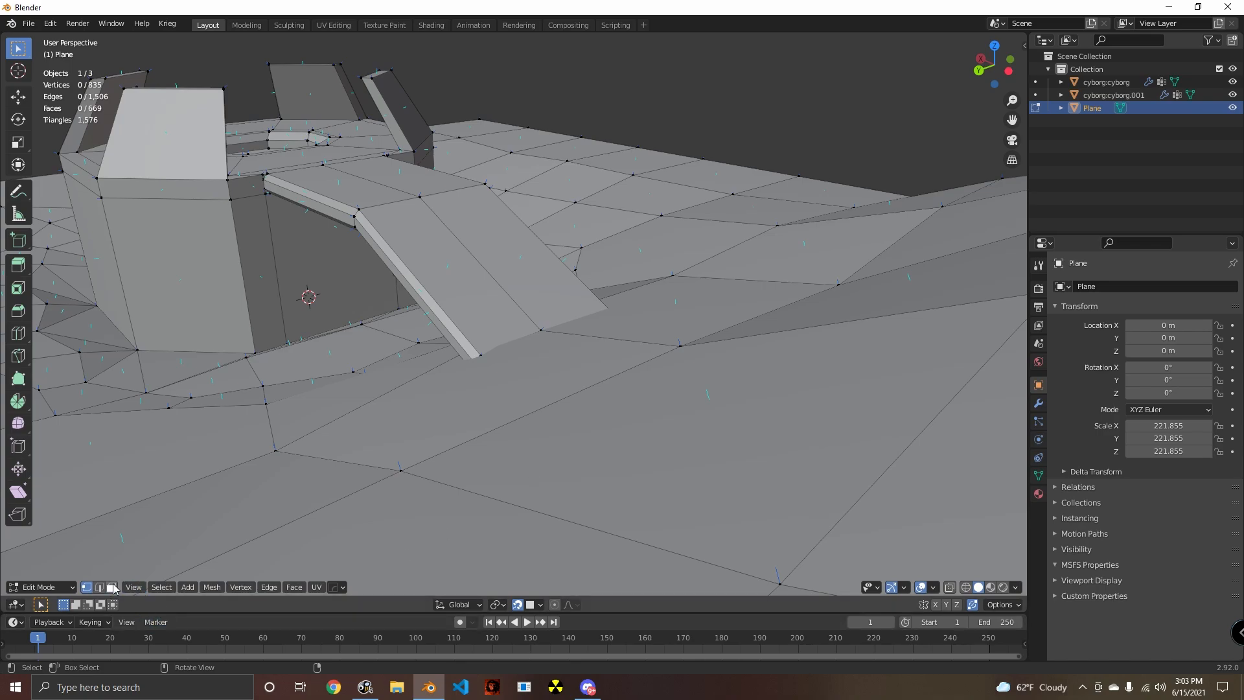
- Triangulate the two ground faces in front of the ramp's lower end, and clear the selection
{"action": "left_click", "coordinate": [454, 439]}
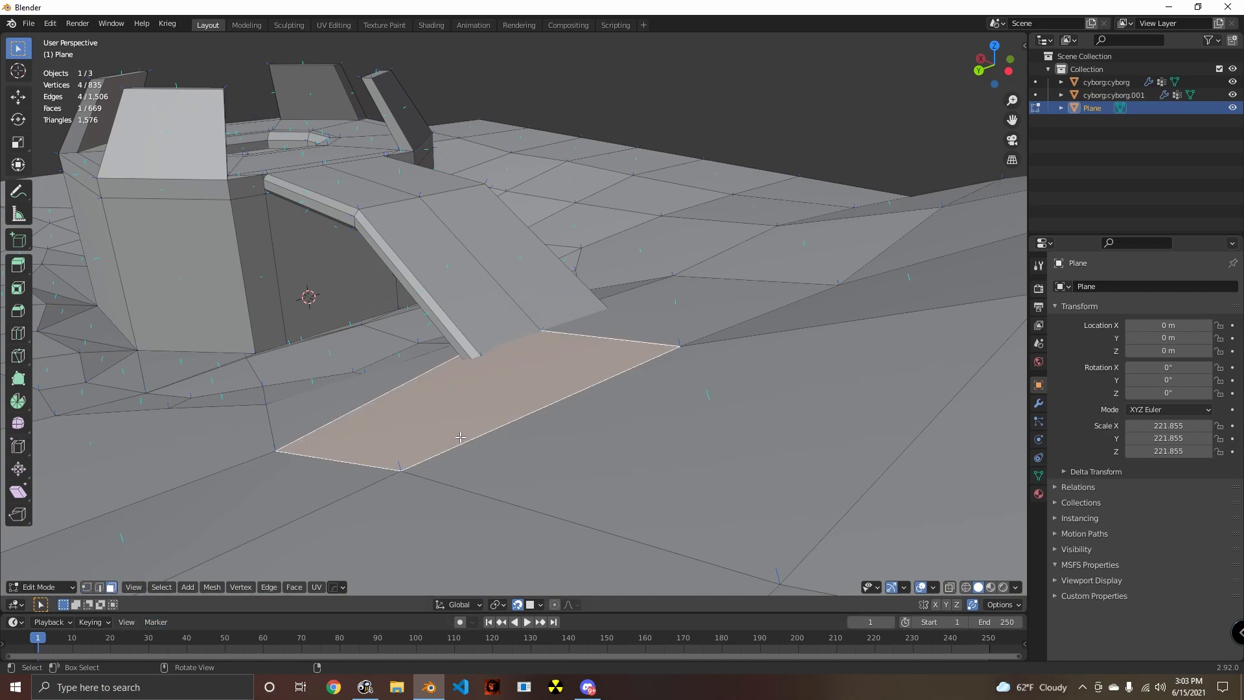
{"action": "middle_click_drag", "start_coordinate": [460, 438], "coordinate": [403, 478]}
{"action": "left_click", "coordinate": [579, 392], "text": "shift"}
{"action": "middle_click_drag", "start_coordinate": [528, 447], "coordinate": [547, 410]}
{"action": "key", "text": "ctrl+t"}
{"action": "key", "text": "alt+a"}
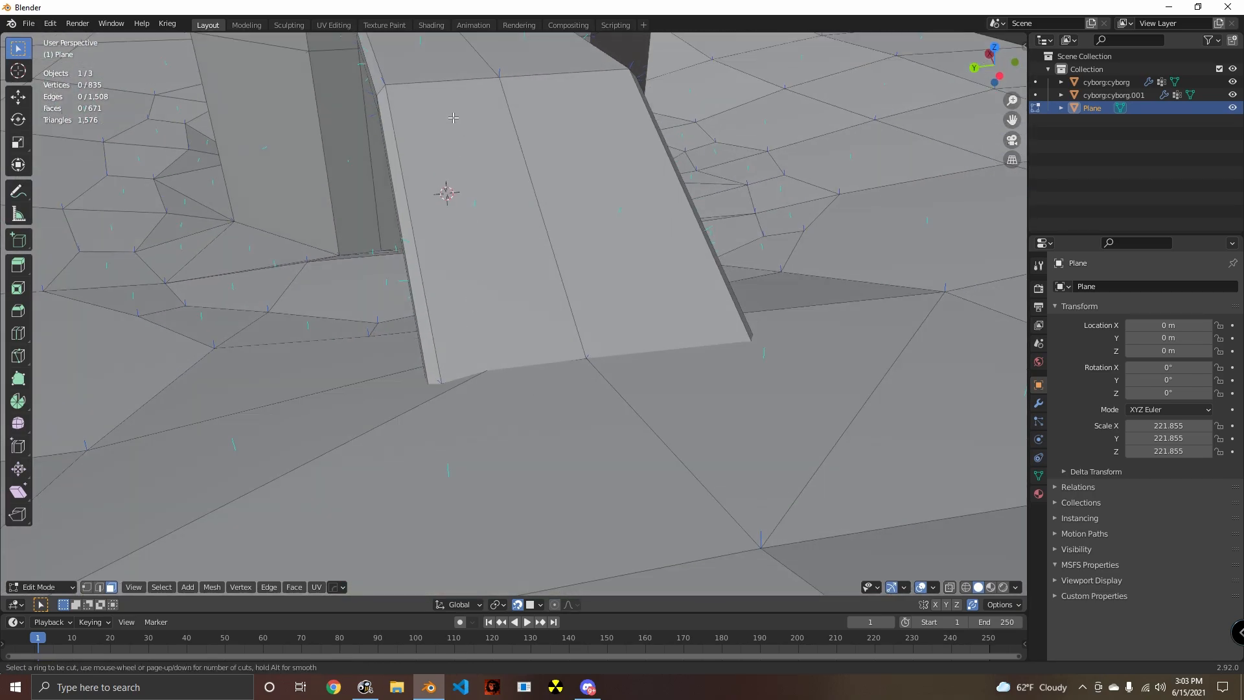
- Set the snapping target back to Edge for further cuts on the ramp
{"action": "left_click", "coordinate": [540, 605]}
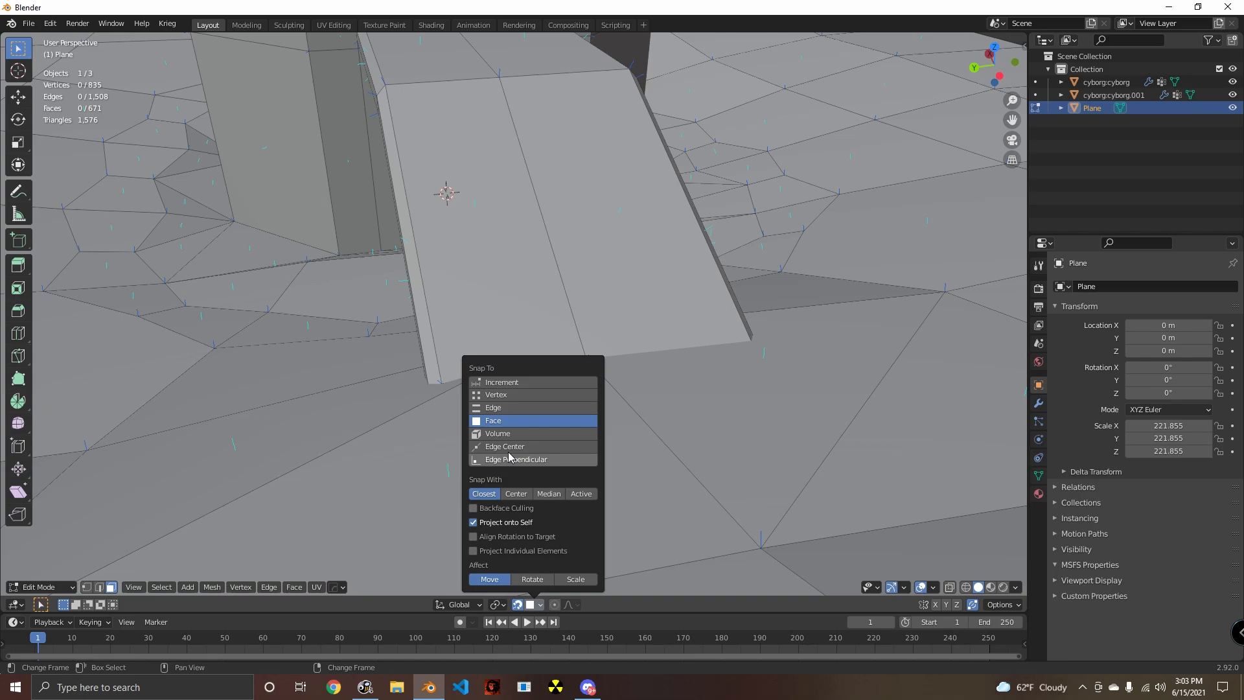
{"action": "left_click", "coordinate": [497, 412]}
{"action": "middle_click_drag", "start_coordinate": [686, 375], "coordinate": [607, 392]}
- Try a loop cut between the ramp's side and center edges, check its lower end up close, and undo it
{"action": "left_click", "coordinate": [491, 149]}
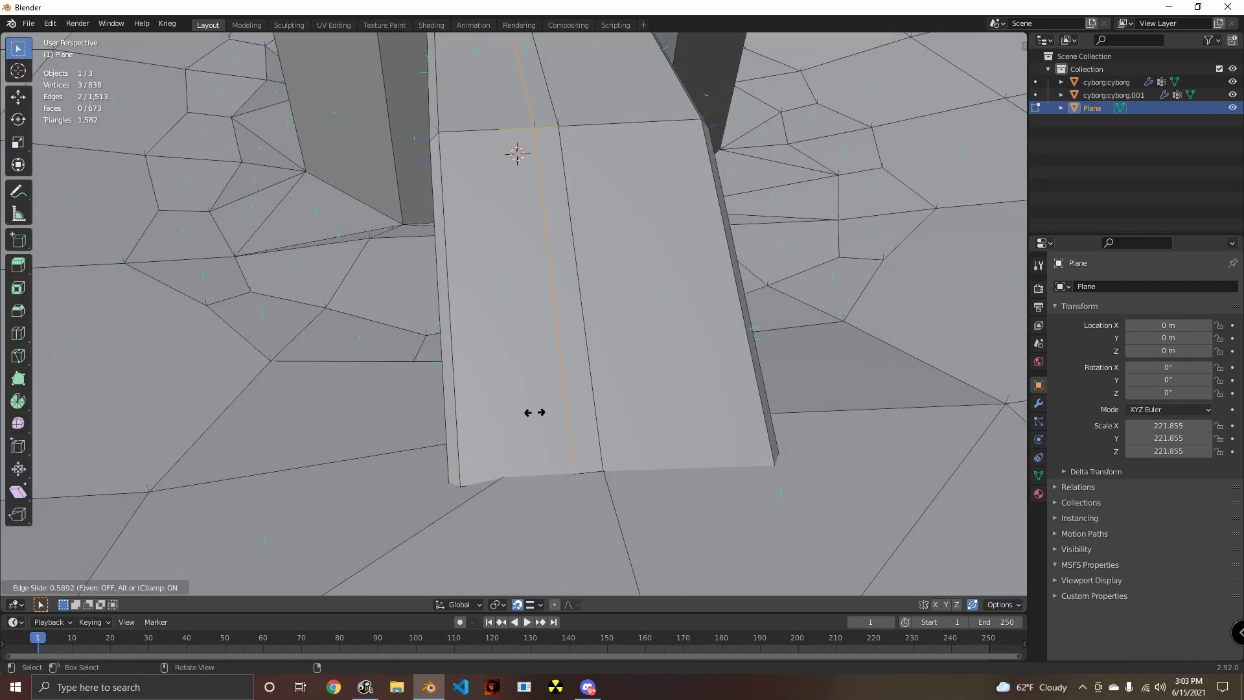
{"action": "left_click", "coordinate": [513, 487]}
{"action": "middle_click_drag", "start_coordinate": [514, 487], "coordinate": [520, 370]}
{"action": "scroll", "coordinate": [573, 431], "scroll_direction": "up", "scroll_amount": 6}
{"action": "middle_click_drag", "start_coordinate": [573, 431], "coordinate": [509, 370]}
{"action": "middle_click_drag", "start_coordinate": [393, 313], "coordinate": [473, 324], "text": "shift"}
{"action": "middle_click_drag", "start_coordinate": [473, 324], "coordinate": [483, 397]}
{"action": "middle_click_drag", "start_coordinate": [211, 145], "coordinate": [223, 170]}
{"action": "key", "text": "ctrl+z"}
- Try the loop cut again on the same ramp half, aligned with the ground edge meeting its foot, and undo it
{"action": "middle_click_drag", "start_coordinate": [430, 433], "coordinate": [523, 421], "text": "shift"}
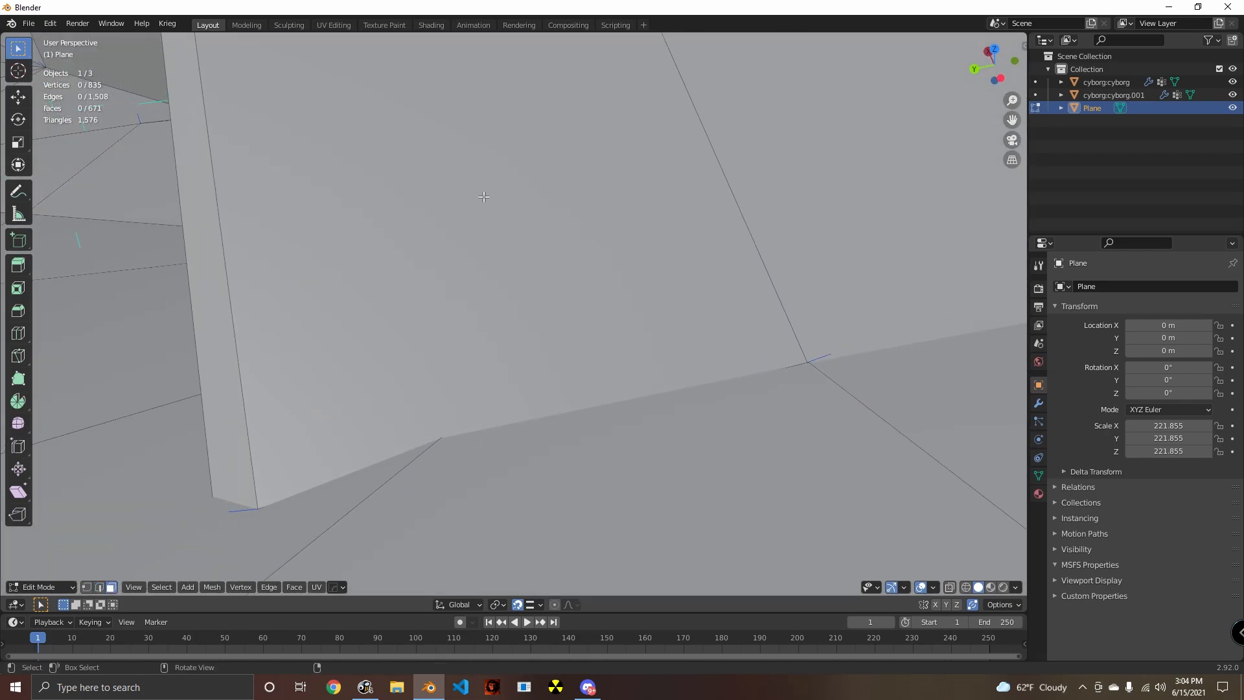
{"action": "scroll", "coordinate": [441, 437], "scroll_direction": "down", "scroll_amount": 10}
{"action": "key", "text": "ctrl+r"}
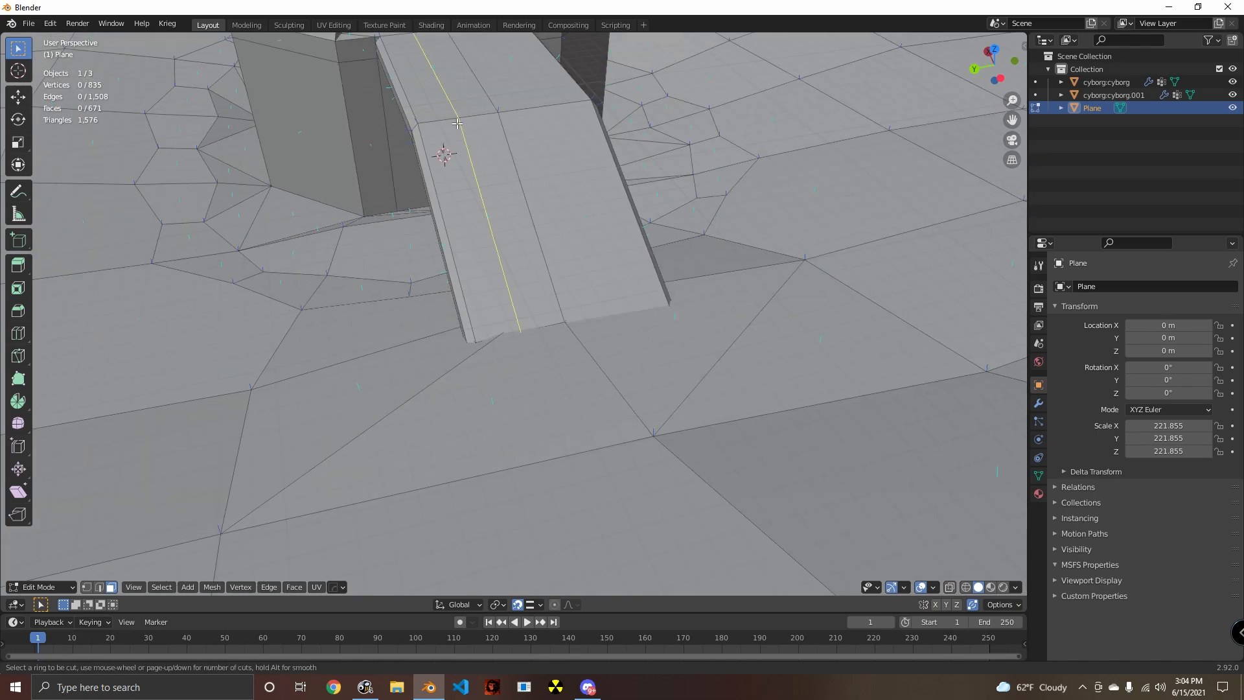
{"action": "left_click", "coordinate": [483, 205]}
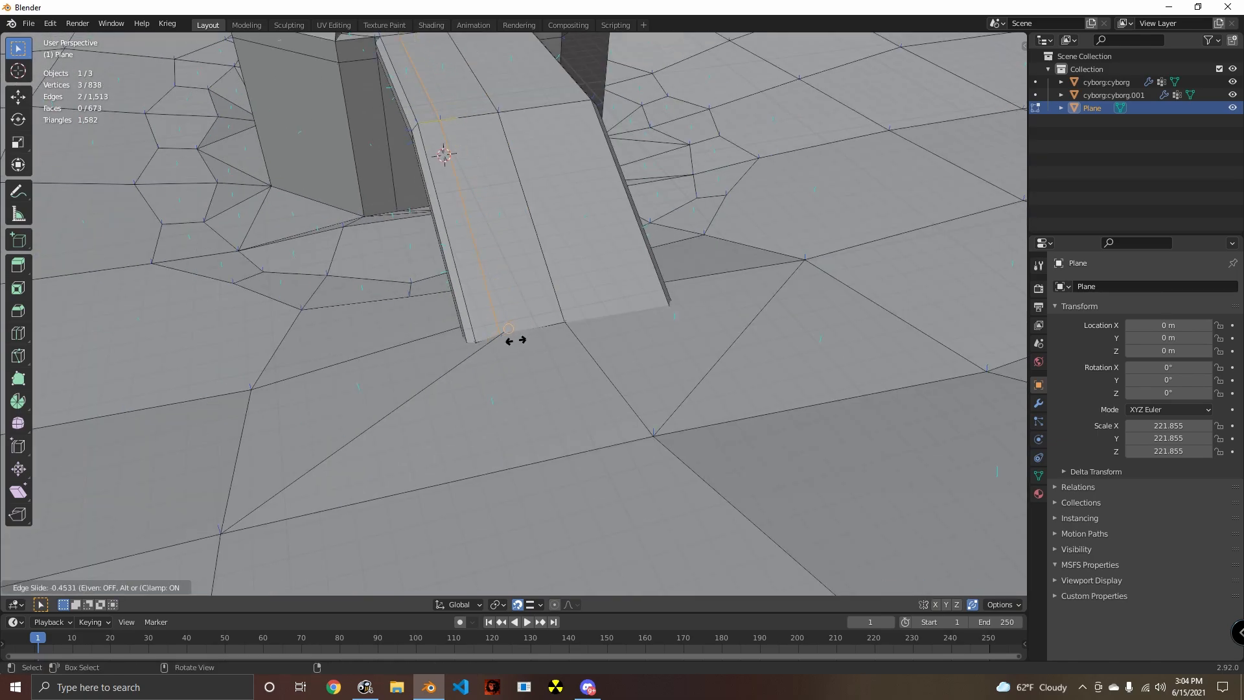
{"action": "left_click", "coordinate": [501, 352]}
{"action": "middle_click_drag", "start_coordinate": [501, 353], "coordinate": [597, 403]}
{"action": "key", "text": "ctrl+z"}
- Loop cut the ramp lengthwise between its side and center edges where the diagonal ground edge meets its foot, and clear the selection
{"action": "scroll", "coordinate": [630, 461], "scroll_direction": "down", "scroll_amount": 8}
{"action": "scroll", "coordinate": [583, 407], "scroll_direction": "up", "scroll_amount": 3}
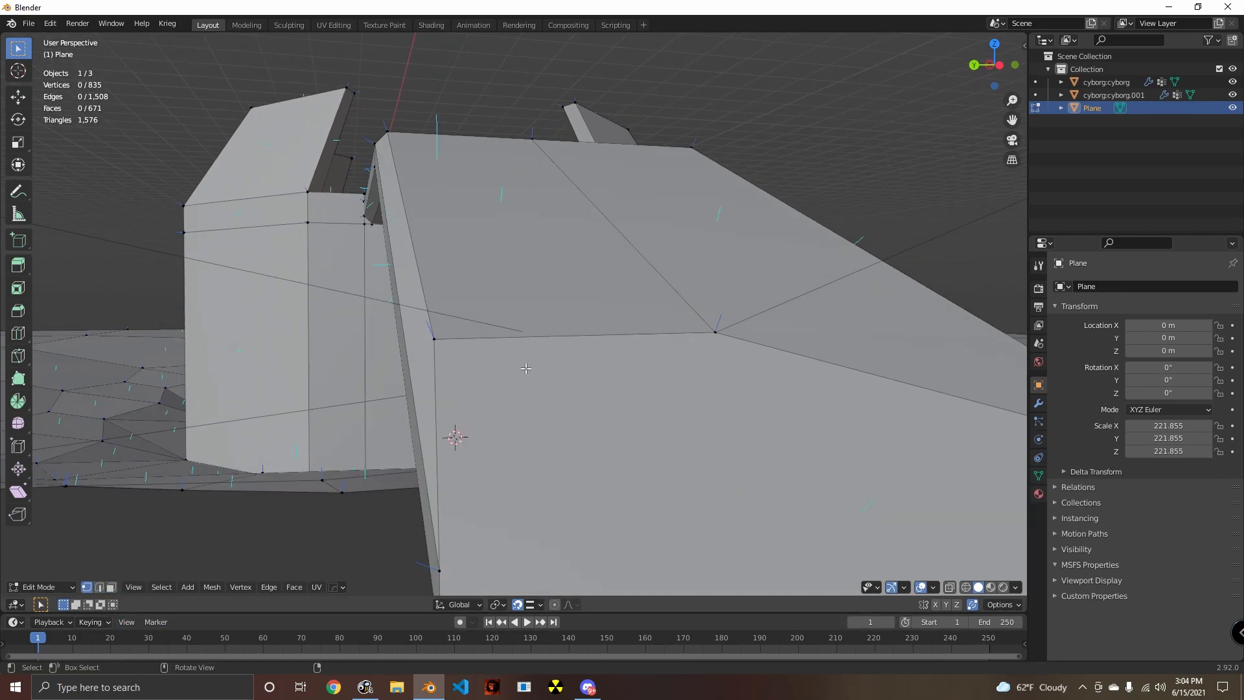
{"action": "middle_click_drag", "start_coordinate": [525, 368], "coordinate": [574, 200]}
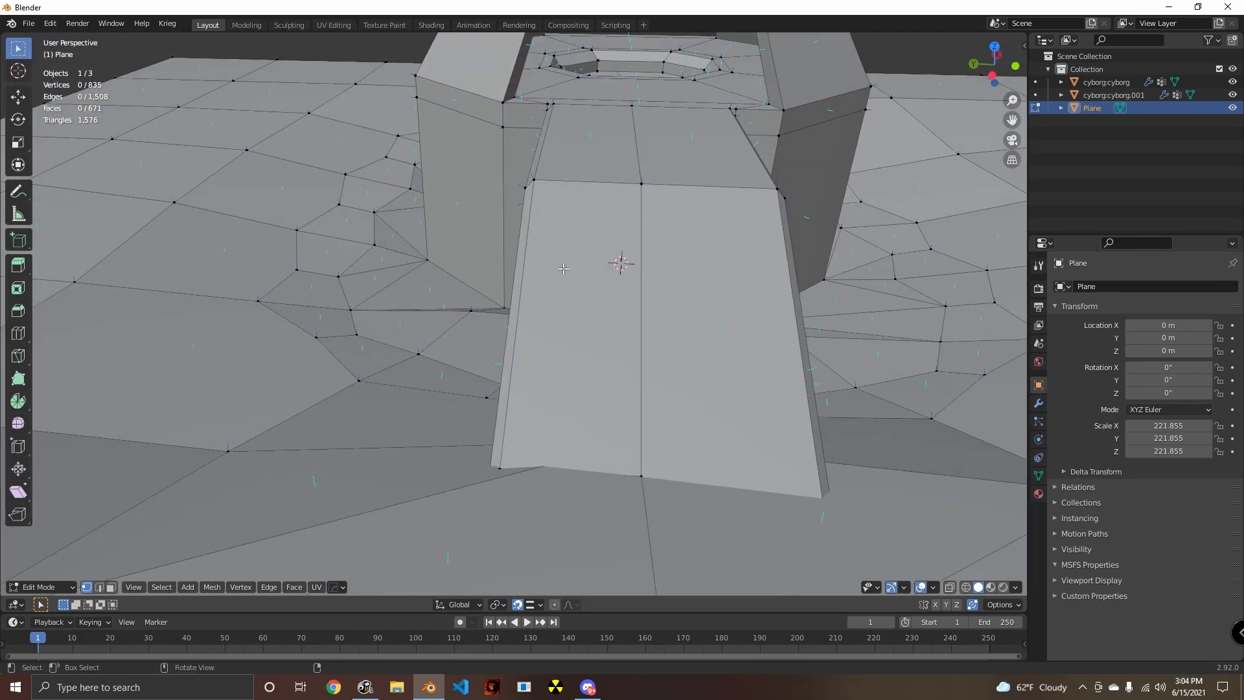
{"action": "left_click", "coordinate": [587, 189]}
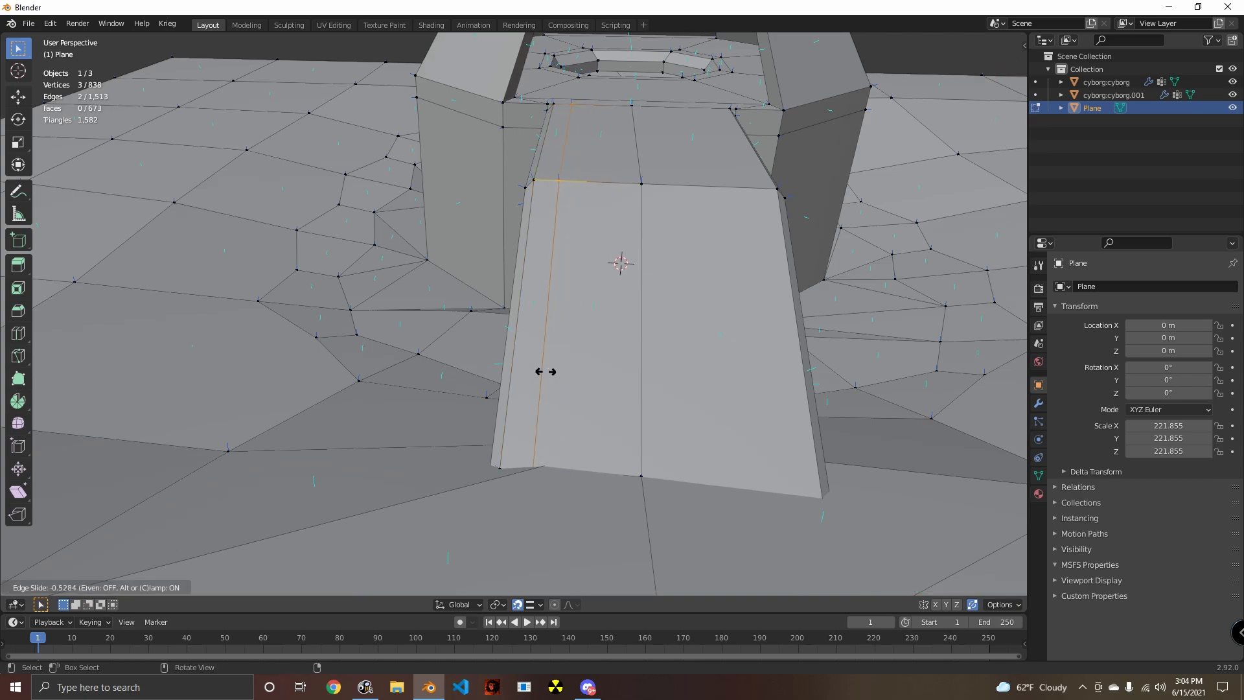
{"action": "left_click", "coordinate": [542, 477]}
{"action": "middle_click_drag", "start_coordinate": [595, 461], "coordinate": [584, 295]}
{"action": "left_click", "coordinate": [628, 422]}
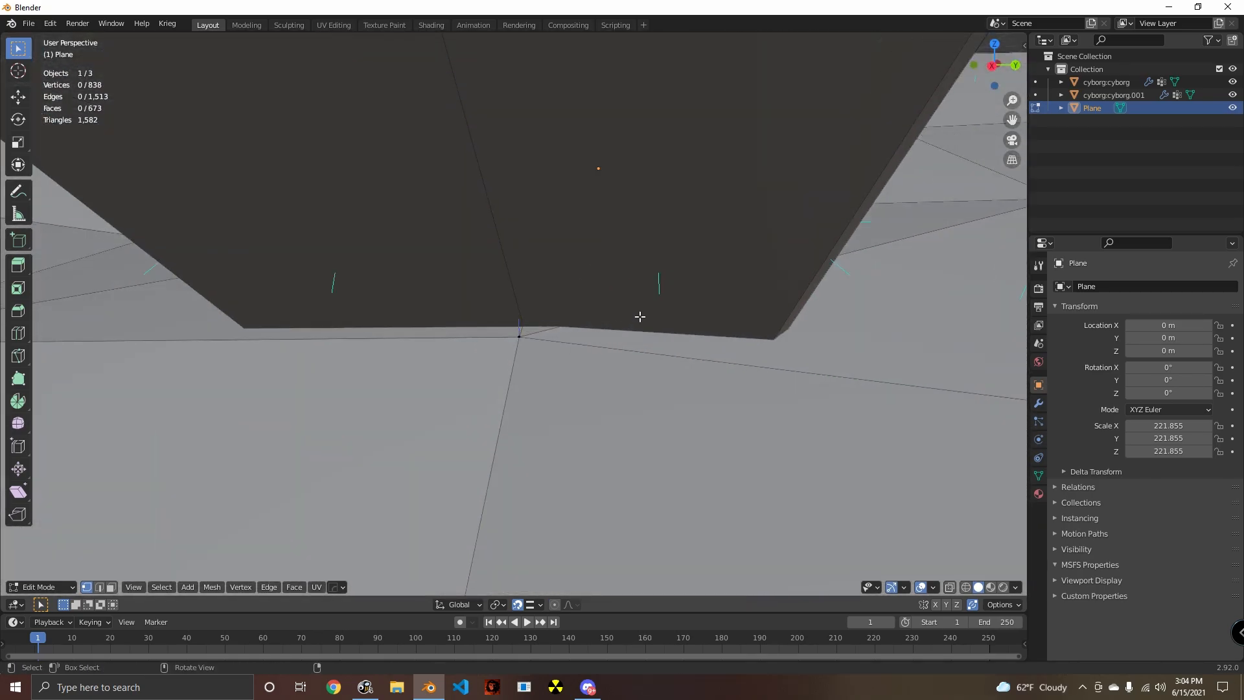
- Try another lengthwise loop cut on the ramp's other half, sliding it to the side edge, and undo it
{"action": "middle_click_drag", "start_coordinate": [640, 316], "coordinate": [595, 239]}
{"action": "left_click", "coordinate": [480, 135]}
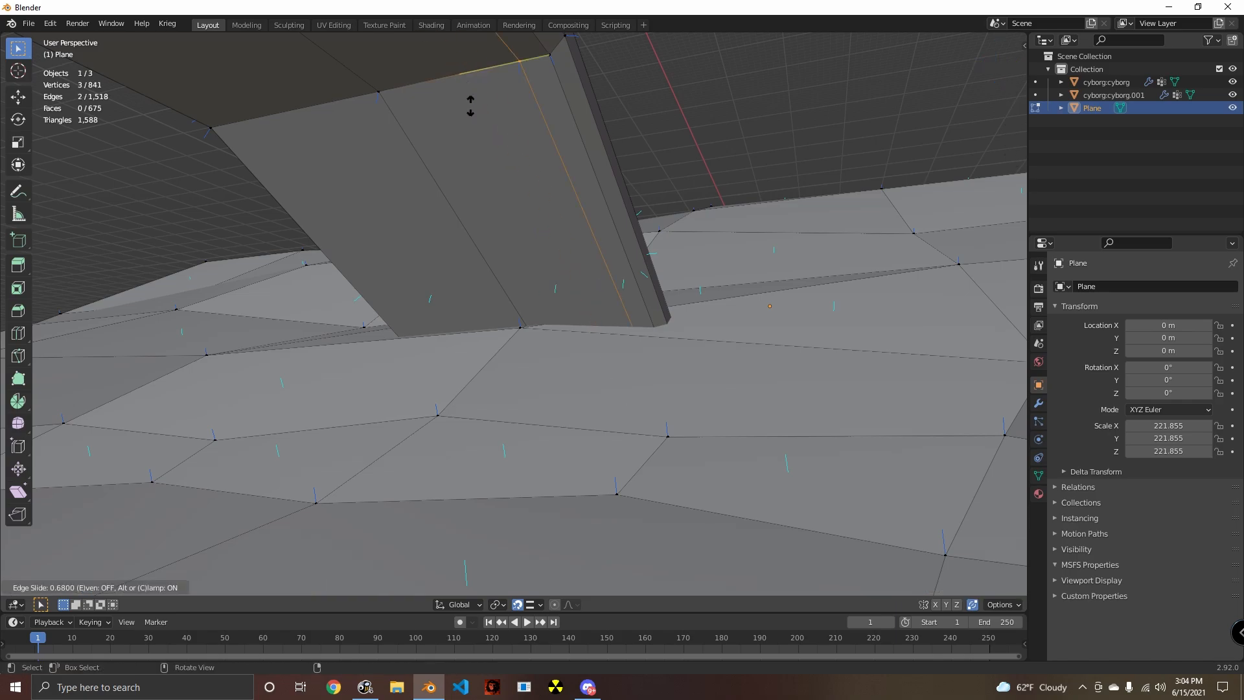
{"action": "left_click", "coordinate": [544, 326]}
{"action": "middle_click_drag", "start_coordinate": [544, 326], "coordinate": [627, 386]}
{"action": "key", "text": "ctrl+z"}
{"action": "key", "text": "ctrl+r"}
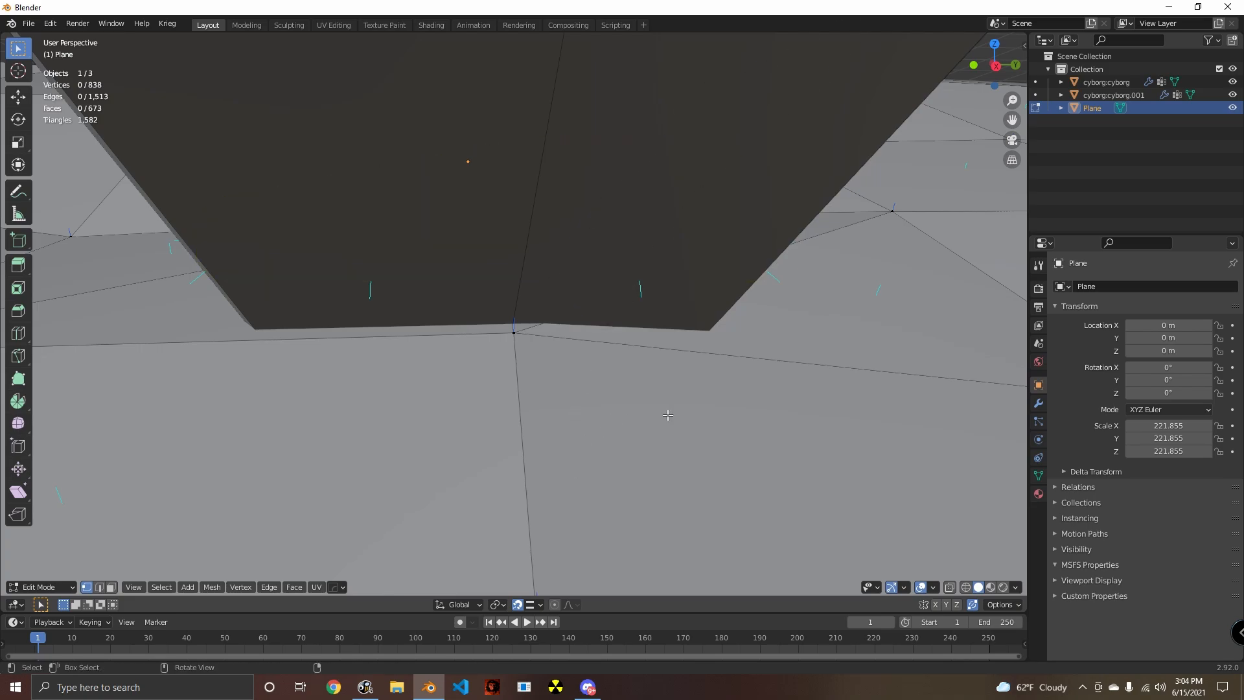
- Undo the ramp's remaining lengthwise loop cut and set the snapping target to Face
{"action": "middle_click_drag", "start_coordinate": [668, 415], "coordinate": [602, 415]}
{"action": "scroll", "coordinate": [483, 462], "scroll_direction": "down", "scroll_amount": 2}
{"action": "left_click", "coordinate": [528, 365]}
{"action": "left_click", "coordinate": [540, 607]}
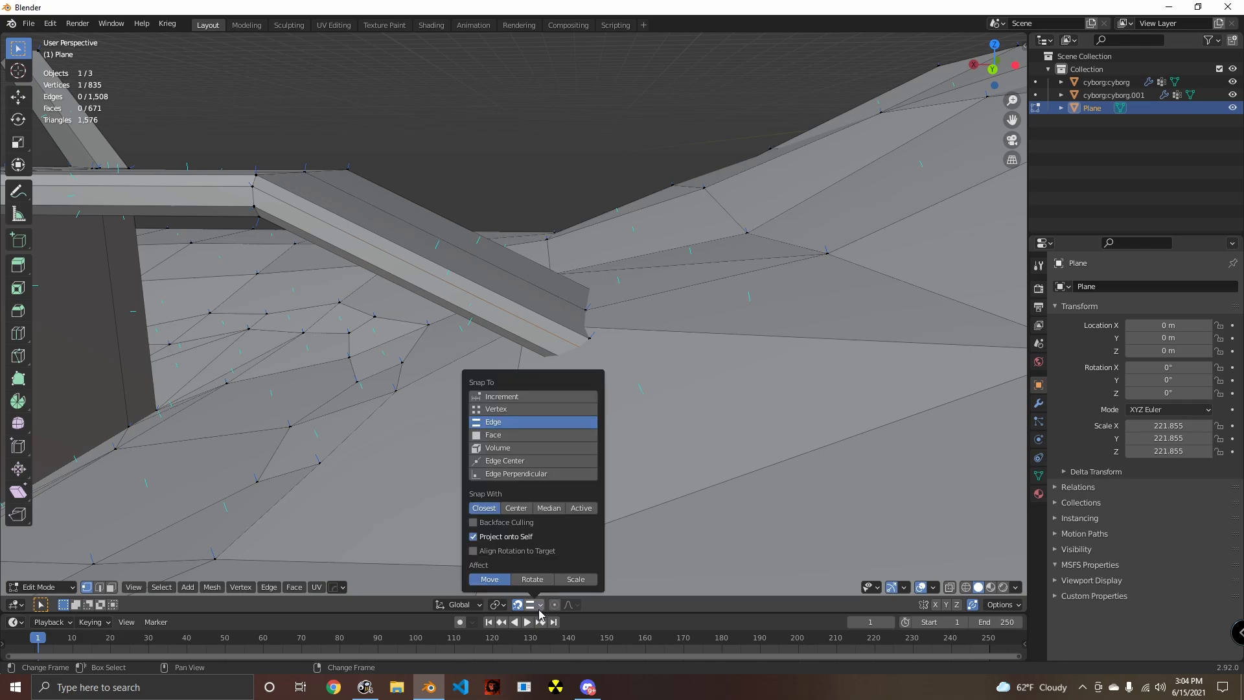
{"action": "left_click", "coordinate": [517, 435]}
- Move the side vertex just below the ramp's lower top corner along the X axis toward the ground surface
{"action": "middle_click_drag", "start_coordinate": [518, 440], "coordinate": [668, 512]}
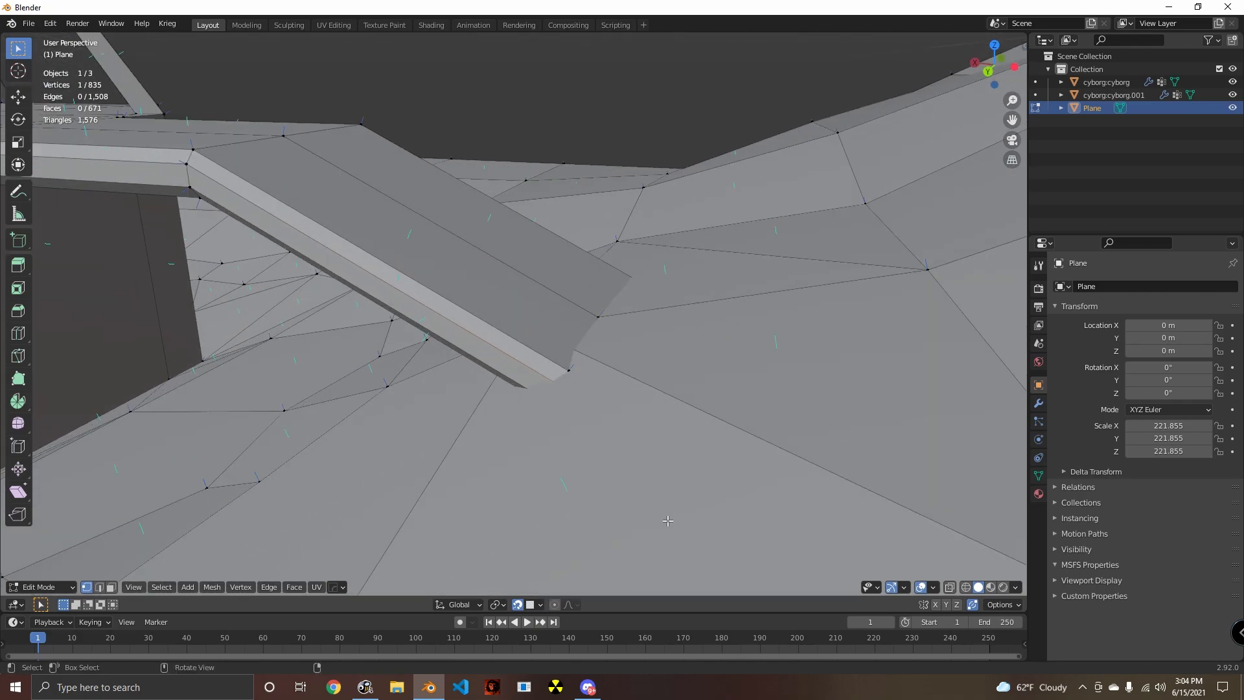
{"action": "key", "text": "g"}
{"action": "key", "text": "y"}
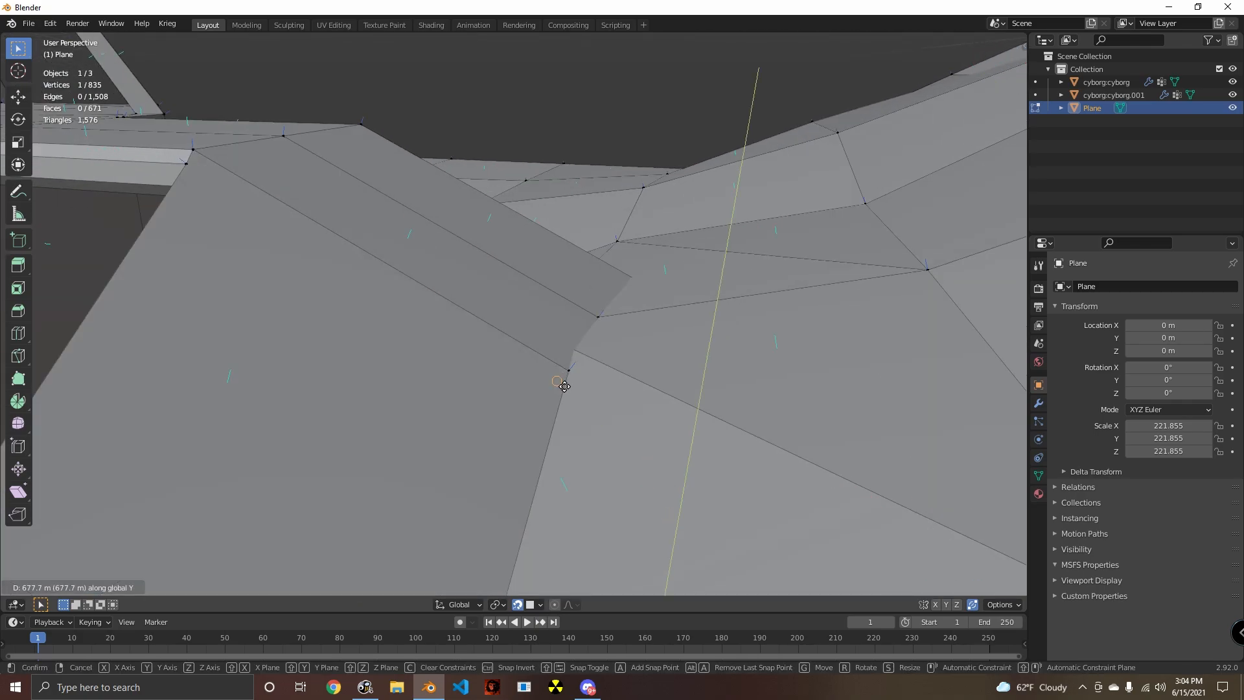
{"action": "key", "text": "x"}
{"action": "left_click", "coordinate": [543, 384]}
{"action": "middle_click_drag", "start_coordinate": [658, 458], "coordinate": [641, 400]}
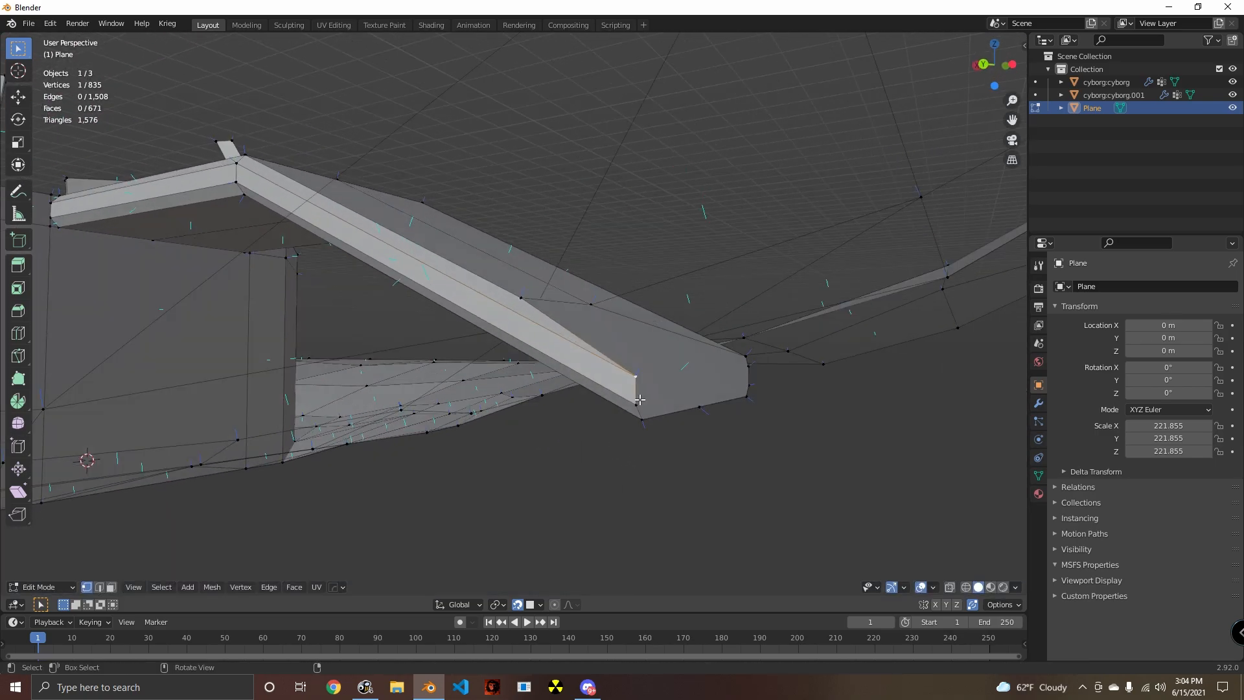
- Slide the side vertex below the ramp's lower top corner along its edge onto the ground face
{"action": "key", "text": "shift+v"}
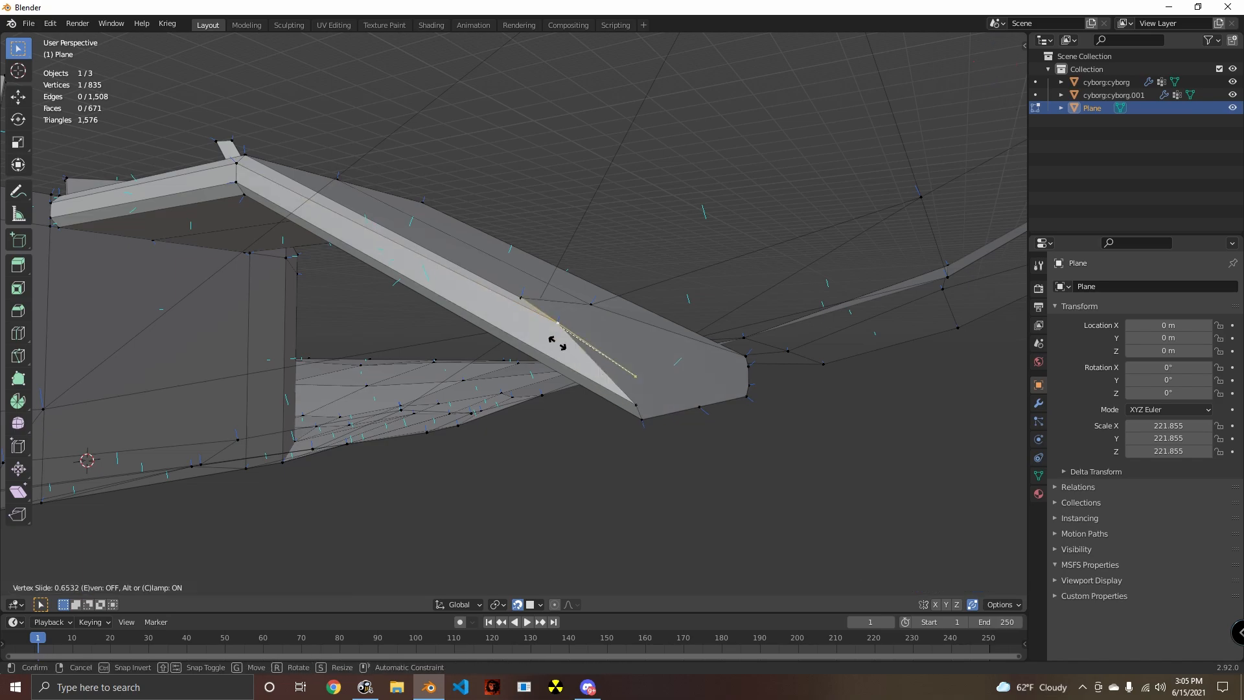
{"action": "right_click", "coordinate": [533, 308]}
{"action": "middle_click_drag", "start_coordinate": [543, 318], "coordinate": [682, 420]}
{"action": "key", "text": "shift+v"}
{"action": "left_click", "coordinate": [563, 369]}
- Slide the next two vertices down the same side of the ramp's lower end along their edges onto the ground
{"action": "left_click", "coordinate": [652, 387]}
{"action": "key", "text": "shift+v"}
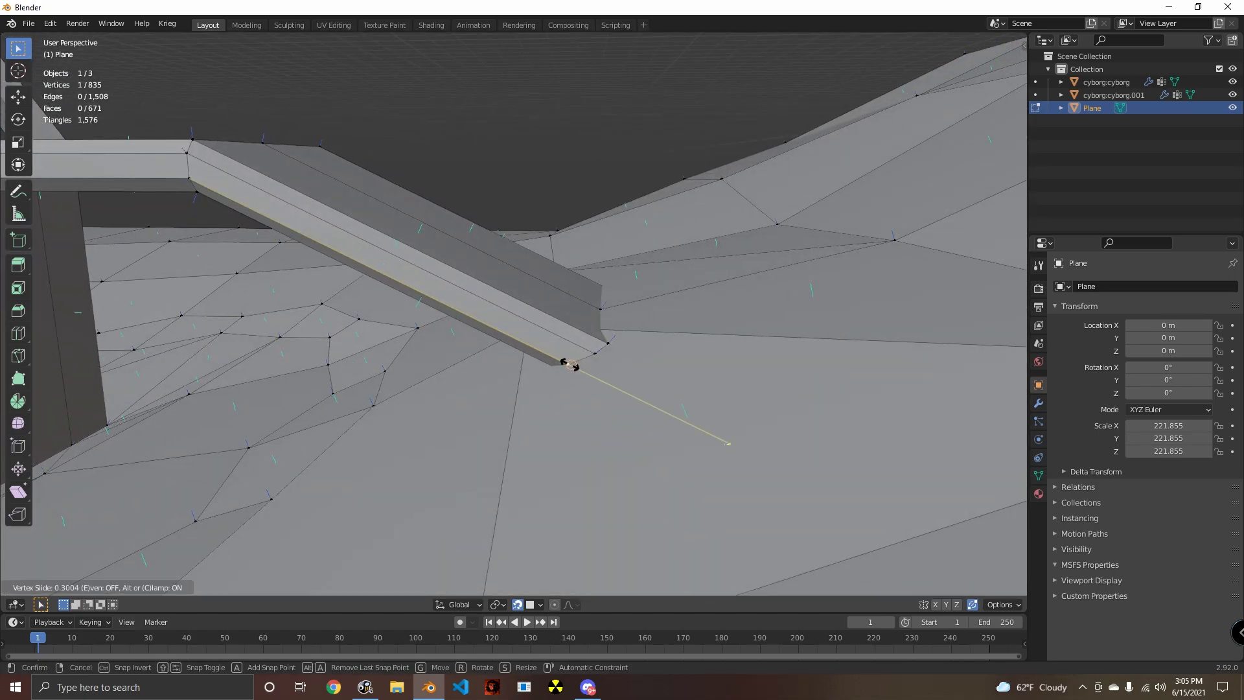
{"action": "left_click", "coordinate": [571, 368]}
{"action": "middle_click_drag", "start_coordinate": [571, 367], "coordinate": [591, 325]}
{"action": "left_click", "coordinate": [698, 392]}
{"action": "middle_click_drag", "start_coordinate": [698, 392], "coordinate": [664, 441]}
{"action": "key", "text": "shift+v"}
{"action": "left_click", "coordinate": [606, 377]}
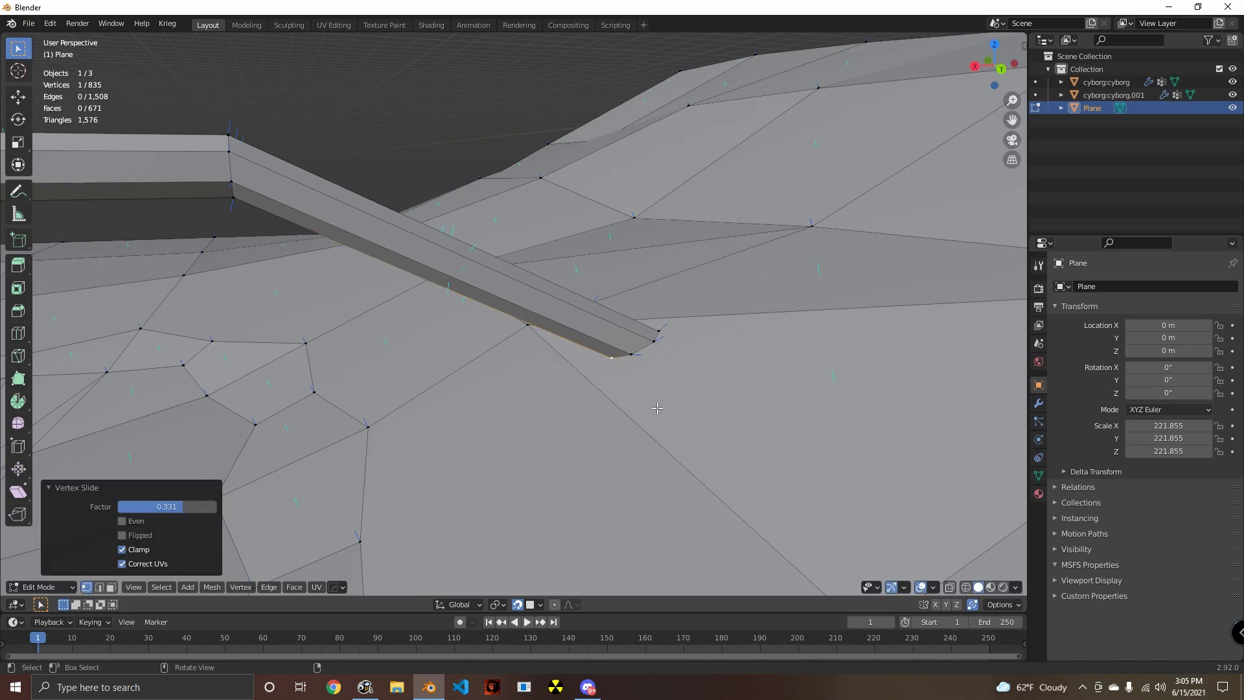
- Slide the center vertex of the ramp's underside along its edge up to the ground surface
{"action": "mouse_move", "coordinate": [607, 377]}
{"action": "middle_mouse_down"}
{"action": "mouse_move", "coordinate": [714, 397]}
{"action": "mouse_move", "coordinate": [605, 379]}
{"action": "middle_mouse_up"}
{"action": "left_click", "coordinate": [712, 397]}
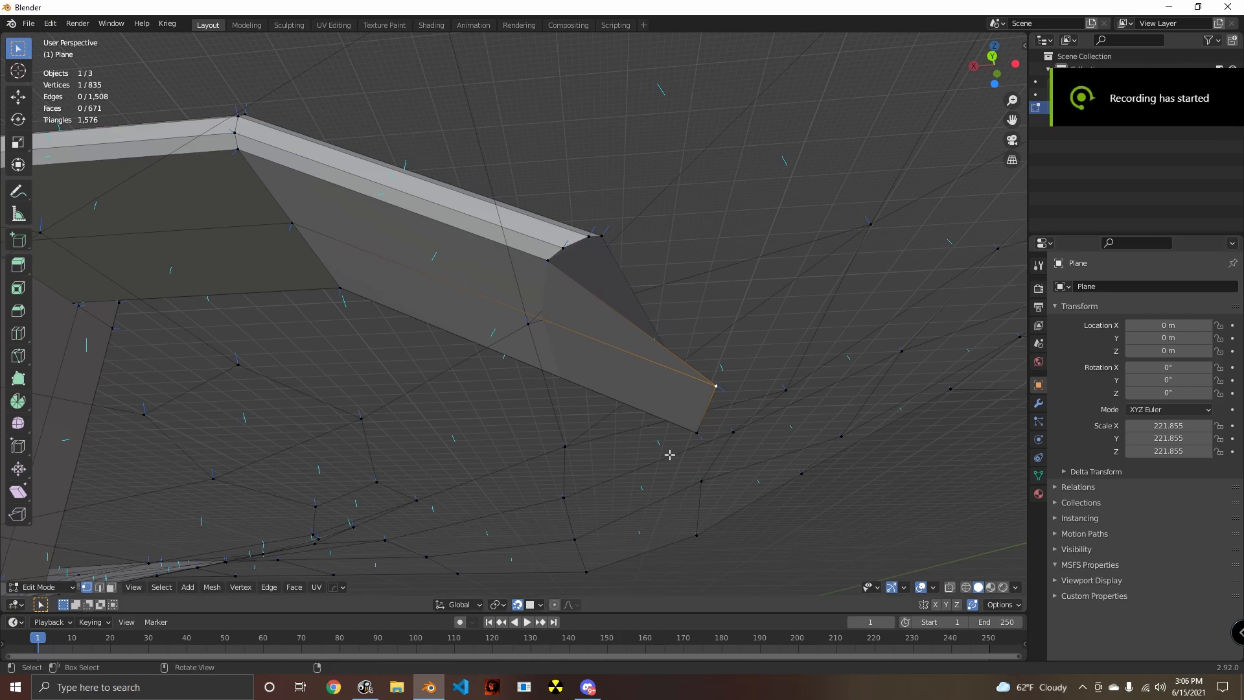
{"action": "middle_click_drag", "start_coordinate": [624, 459], "coordinate": [639, 488]}
{"action": "scroll", "coordinate": [661, 475], "scroll_direction": "up", "scroll_amount": 3}
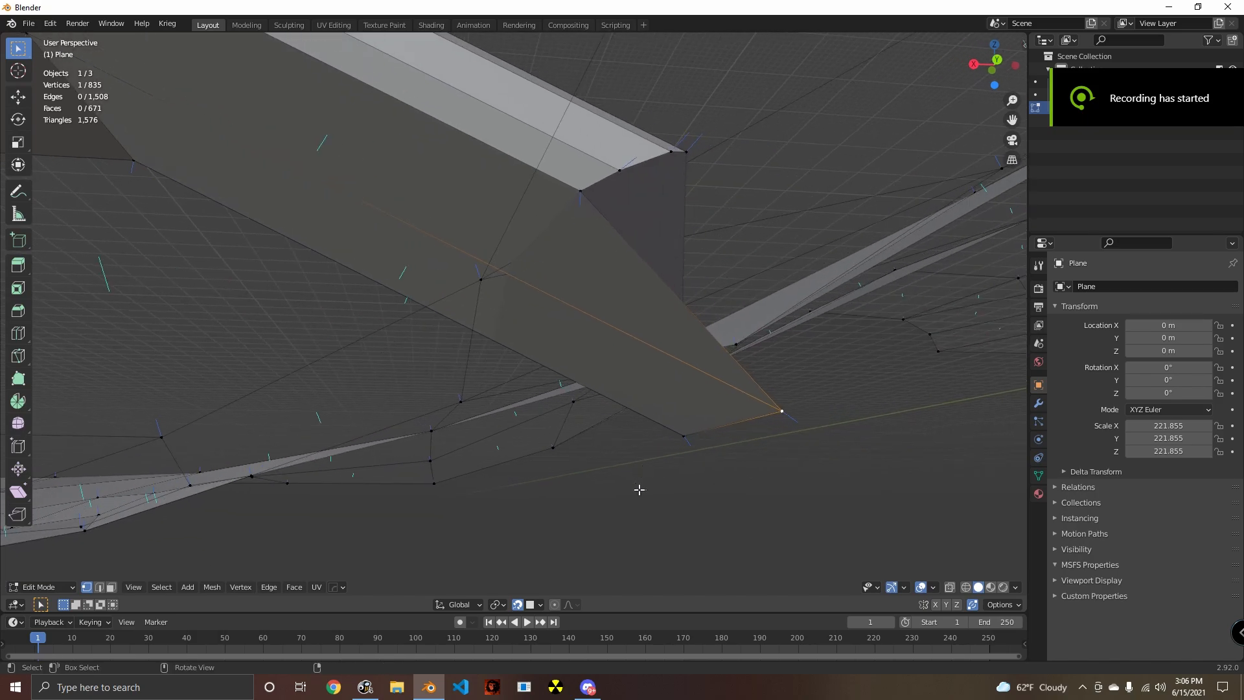
{"action": "middle_click_drag", "start_coordinate": [576, 457], "coordinate": [667, 478]}
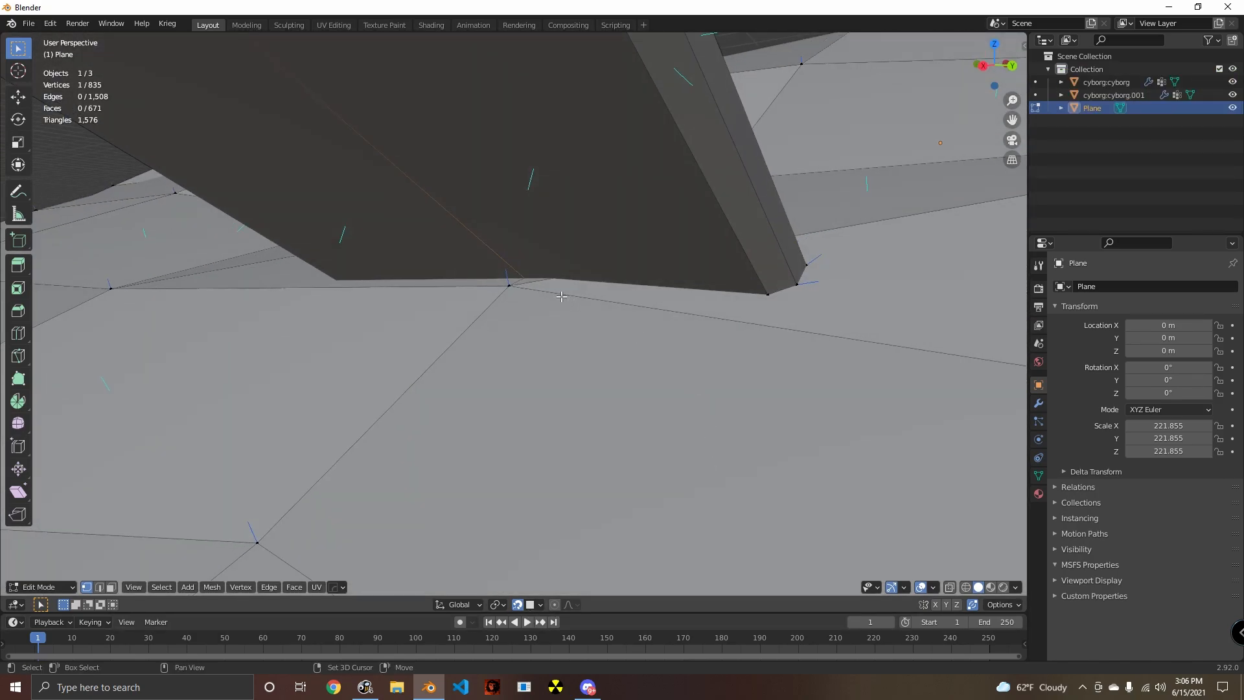
{"action": "key", "text": "shift+v"}
{"action": "left_click", "coordinate": [519, 274]}
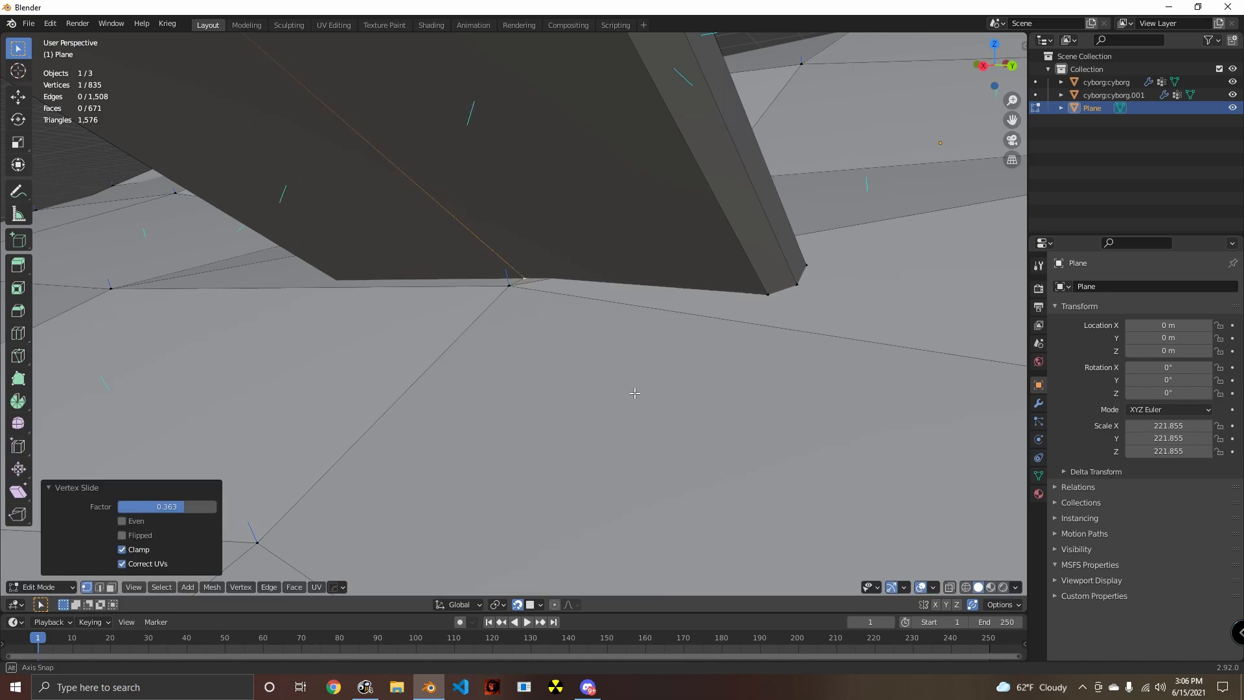
{"action": "middle_click_drag", "start_coordinate": [519, 275], "coordinate": [573, 372]}
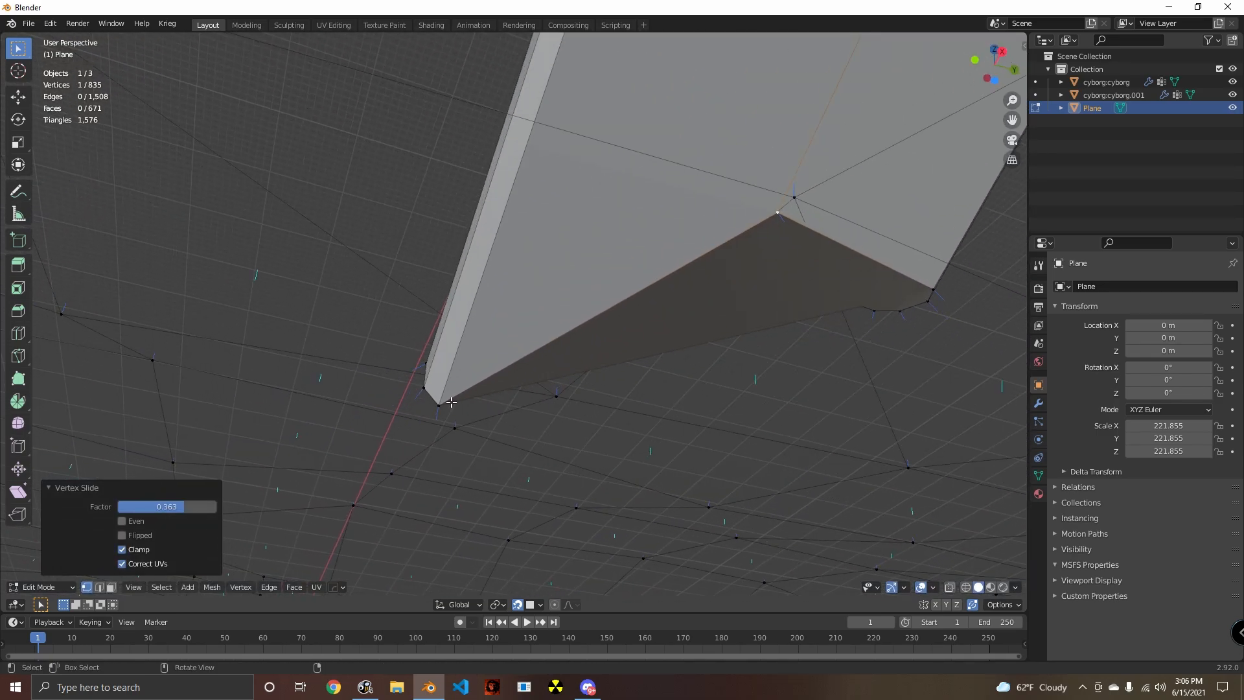
- Try to slide the underside corner vertex on the ramp's opposite side to the ground, and undo it
{"action": "left_click", "coordinate": [450, 403]}
{"action": "middle_click_drag", "start_coordinate": [489, 380], "coordinate": [633, 287]}
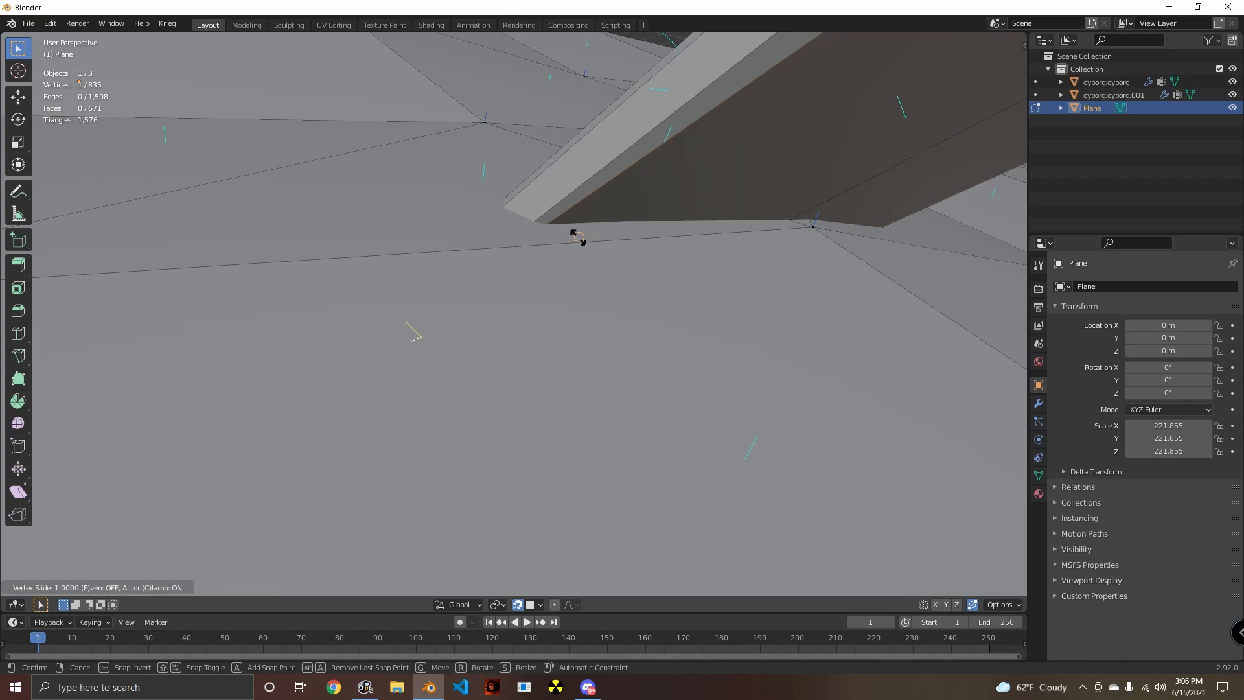
{"action": "key", "text": "g"}
{"action": "left_click", "coordinate": [504, 240]}
{"action": "middle_click_drag", "start_coordinate": [504, 240], "coordinate": [637, 271]}
{"action": "key", "text": "shift+v"}
{"action": "left_click", "coordinate": [598, 290]}
{"action": "middle_click_drag", "start_coordinate": [637, 271], "coordinate": [583, 292], "text": "shift"}
{"action": "key", "text": "ctrl+z"}
- Slide the opposite underside corner vertex along the ramp's long edge onto the ground face
{"action": "key", "text": "g"}
{"action": "key", "text": "g"}
{"action": "left_click", "coordinate": [582, 264]}
- Slide the remaining side vertices on the ramp's opposite side along their edges onto the ground
{"action": "middle_click_drag", "start_coordinate": [448, 292], "coordinate": [489, 396]}
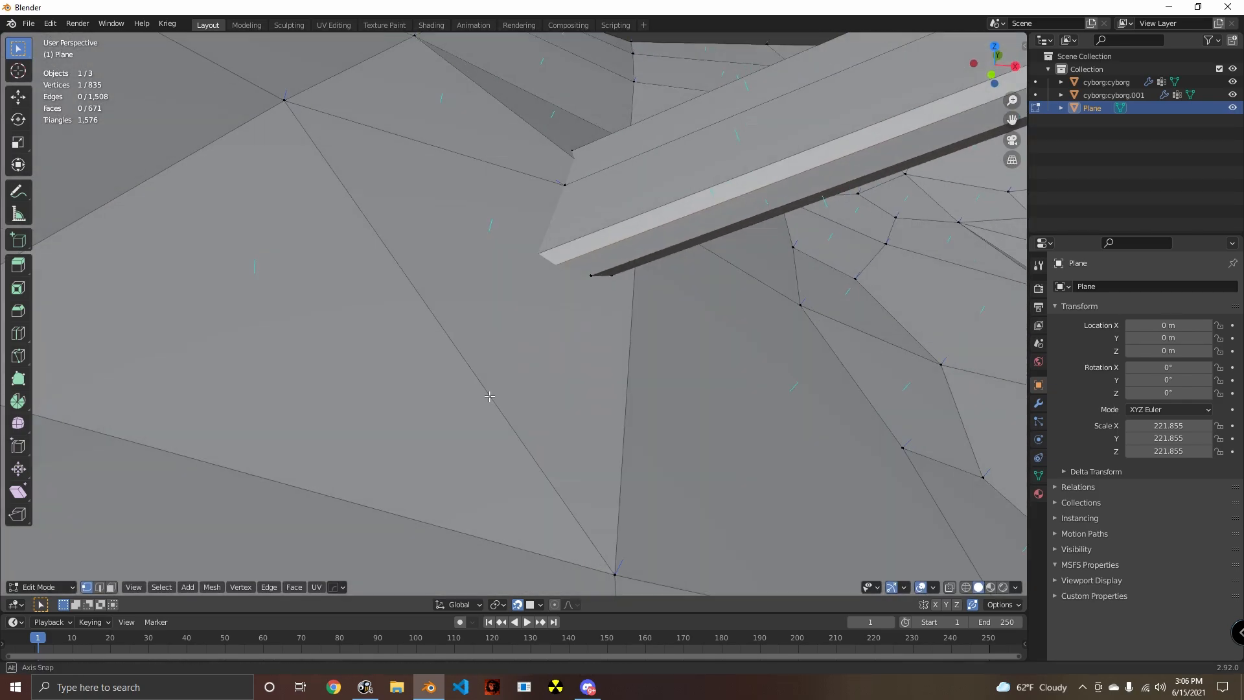
{"action": "key", "text": "g"}
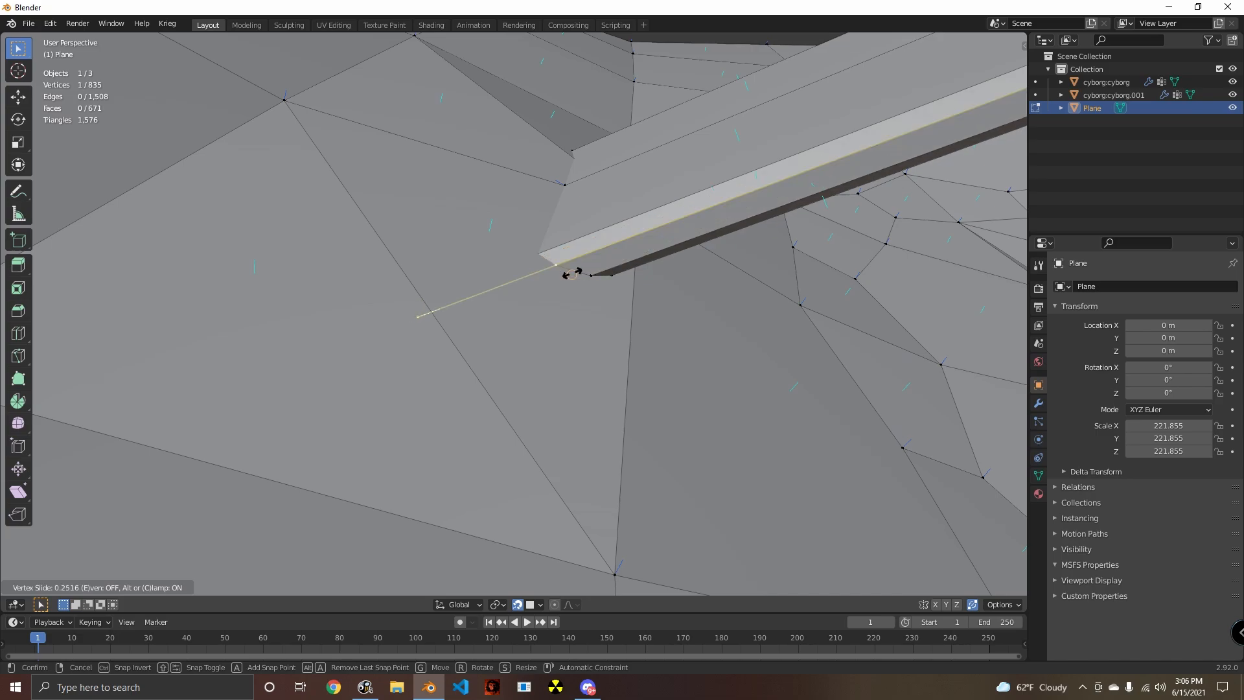
{"action": "left_click", "coordinate": [575, 263]}
{"action": "scroll", "coordinate": [583, 265], "scroll_direction": "down", "scroll_amount": 8}
{"action": "scroll", "coordinate": [557, 265], "scroll_direction": "up", "scroll_amount": 6}
{"action": "left_click", "coordinate": [567, 258]}
{"action": "middle_click_drag", "start_coordinate": [490, 288], "coordinate": [666, 405]}
{"action": "key", "text": "shift+v"}
{"action": "left_click", "coordinate": [533, 324]}
- Delete the end face at the ramp's lower end
{"action": "scroll", "coordinate": [528, 341], "scroll_direction": "down", "scroll_amount": 6}
{"action": "scroll", "coordinate": [628, 331], "scroll_direction": "down", "scroll_amount": 6}
{"action": "left_click", "coordinate": [539, 281]}
{"action": "key", "text": "x"}
{"action": "left_click", "coordinate": [525, 275]}
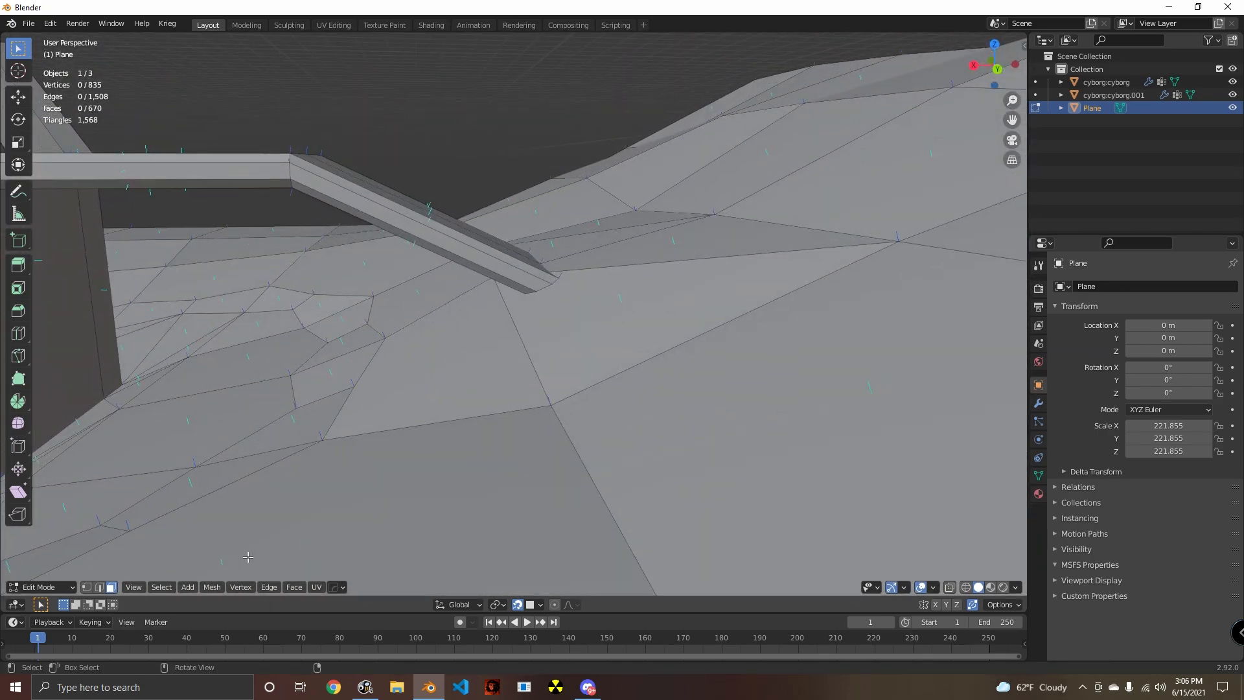
- Delete the three ground faces around the ramp's foot to open a hole for the join
{"action": "left_click", "coordinate": [633, 363]}
{"action": "left_click", "coordinate": [593, 265], "text": "shift"}
{"action": "left_click", "coordinate": [562, 258], "text": "shift"}
{"action": "middle_click_drag", "start_coordinate": [562, 258], "coordinate": [163, 548]}
{"action": "key", "text": "x"}
{"action": "left_click", "coordinate": [436, 335]}
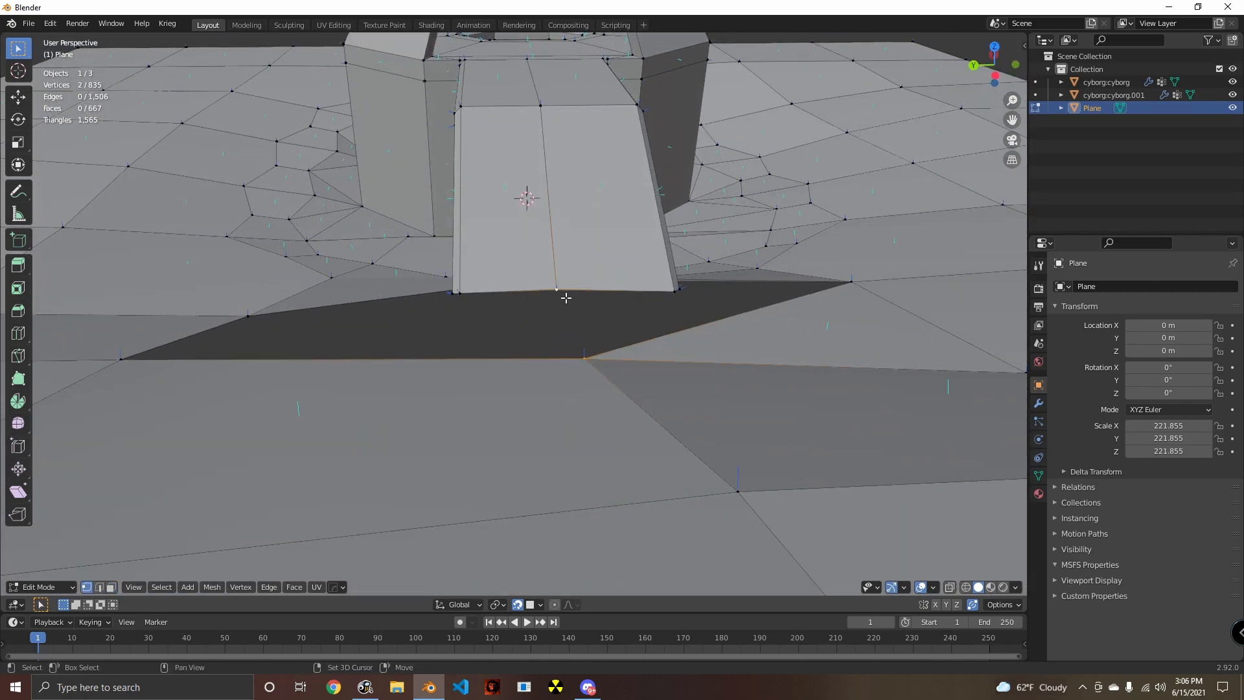
- Fill two triangles joining the ramp's foot from its top center to the side corner with the surrounding ground vertices
{"action": "left_click", "coordinate": [676, 293], "text": "shift"}
{"action": "key", "text": "f"}
{"action": "middle_click_drag", "start_coordinate": [676, 293], "coordinate": [484, 327]}
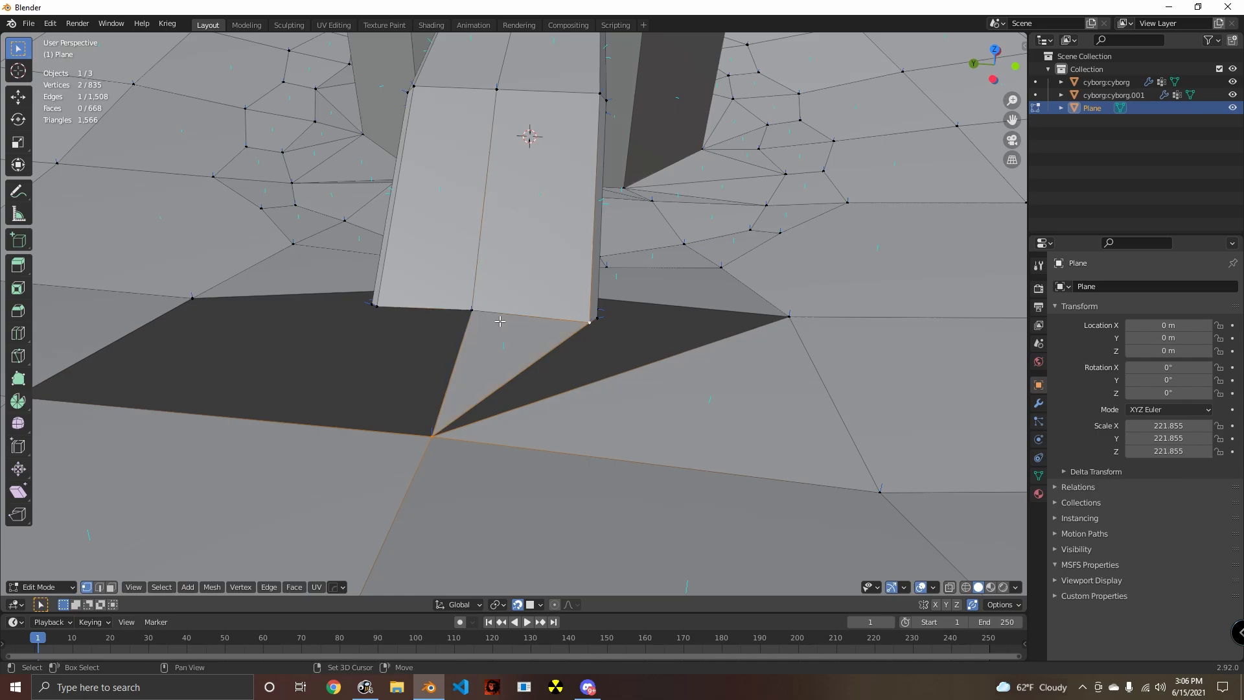
{"action": "left_click", "coordinate": [794, 322], "text": "shift"}
{"action": "key", "text": "f"}
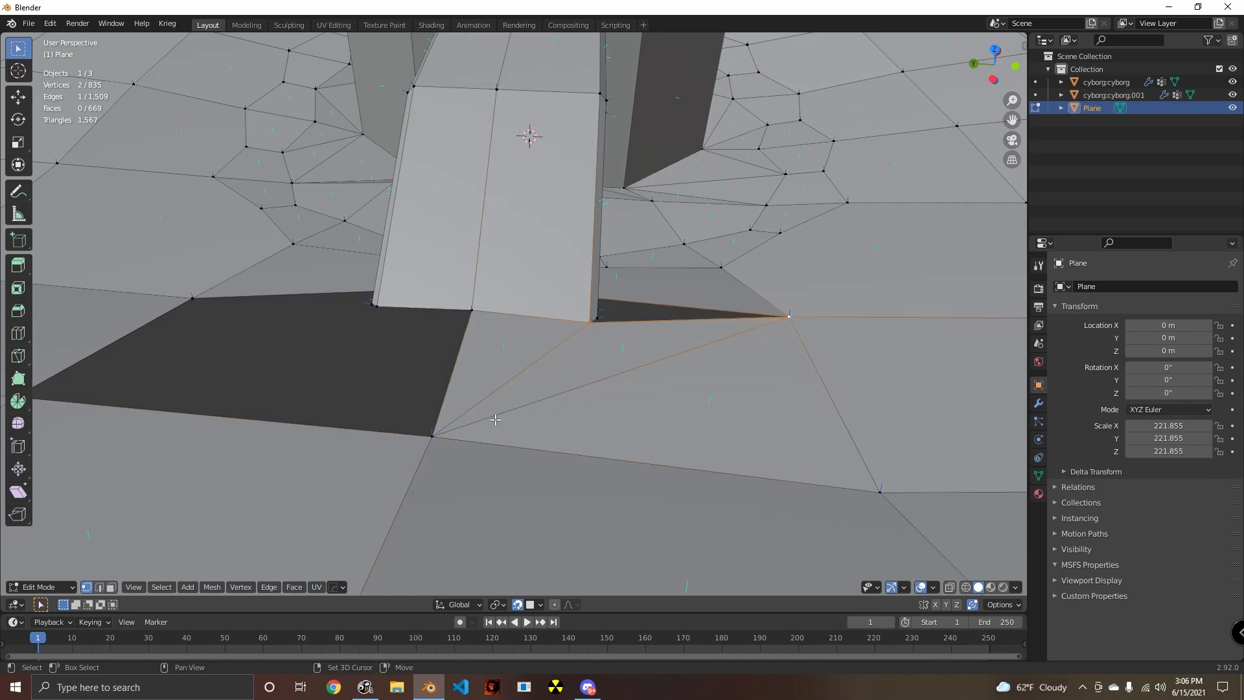
- Fill the narrow gaps between the ramp's side and underside vertices and the ground with faces, undoing one misplaced triangle
{"action": "middle_click_drag", "start_coordinate": [670, 357], "coordinate": [501, 330]}
{"action": "middle_click_drag", "start_coordinate": [542, 372], "coordinate": [478, 330]}
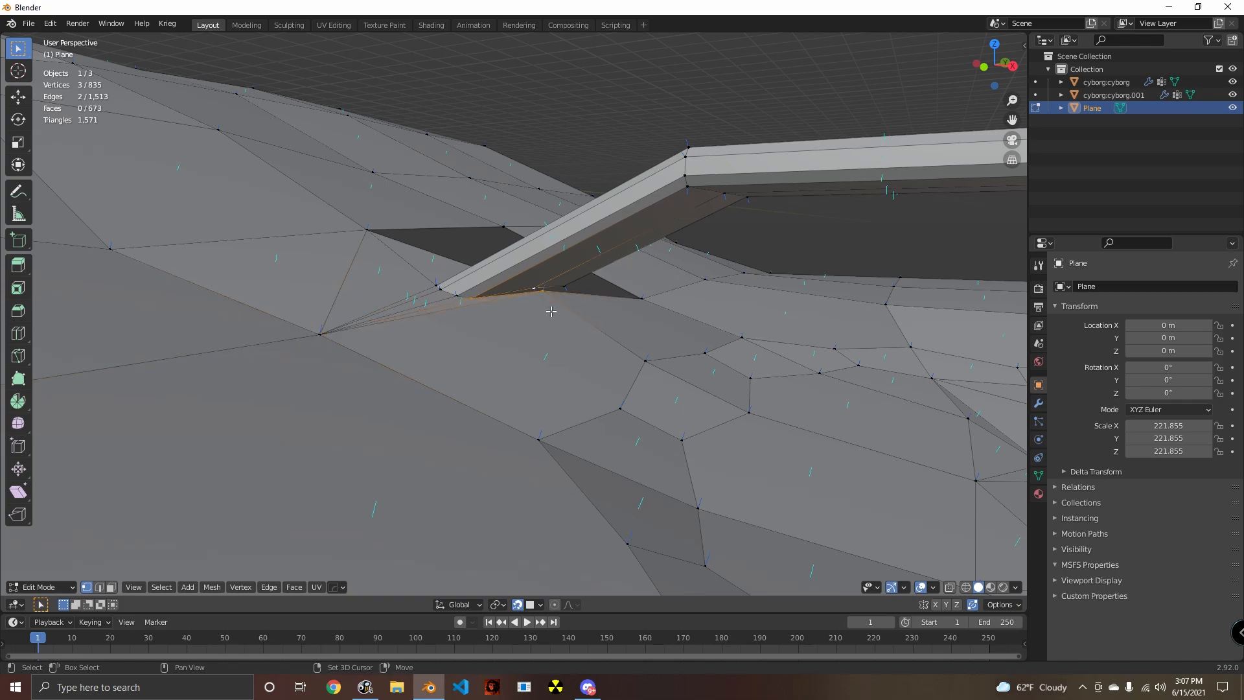
{"action": "middle_click_drag", "start_coordinate": [568, 350], "coordinate": [633, 408]}
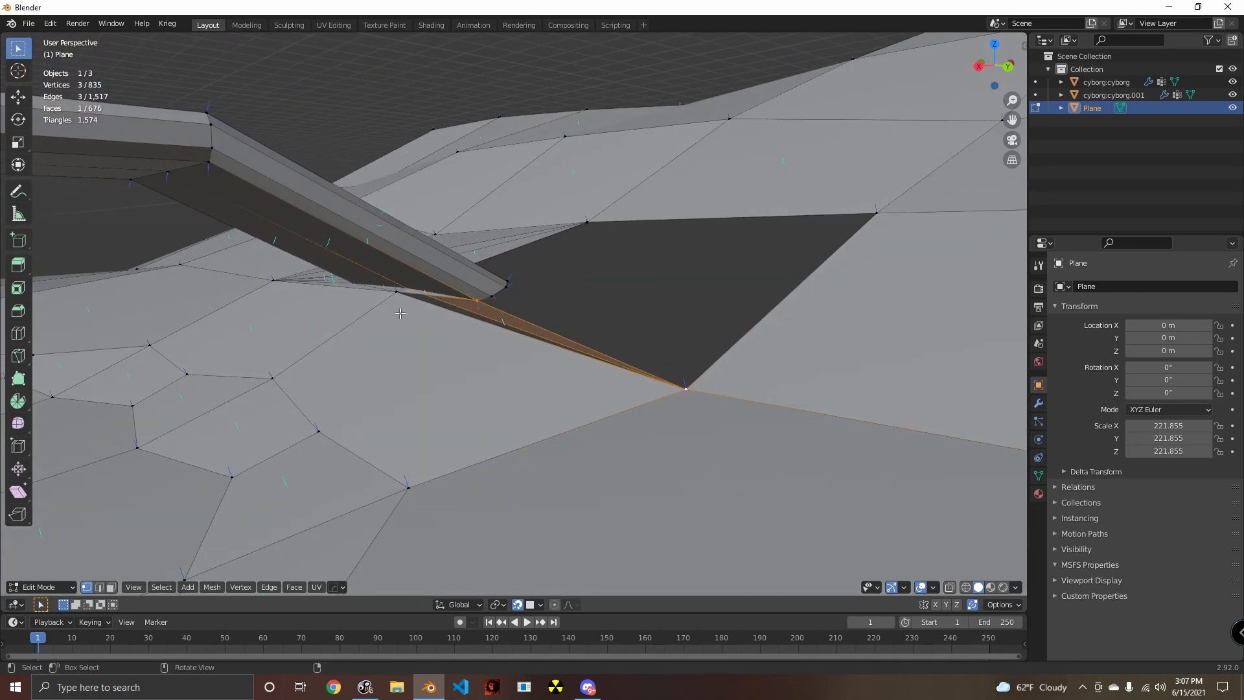
{"action": "middle_click_drag", "start_coordinate": [438, 316], "coordinate": [456, 307]}
{"action": "key", "text": "ctrl+z"}
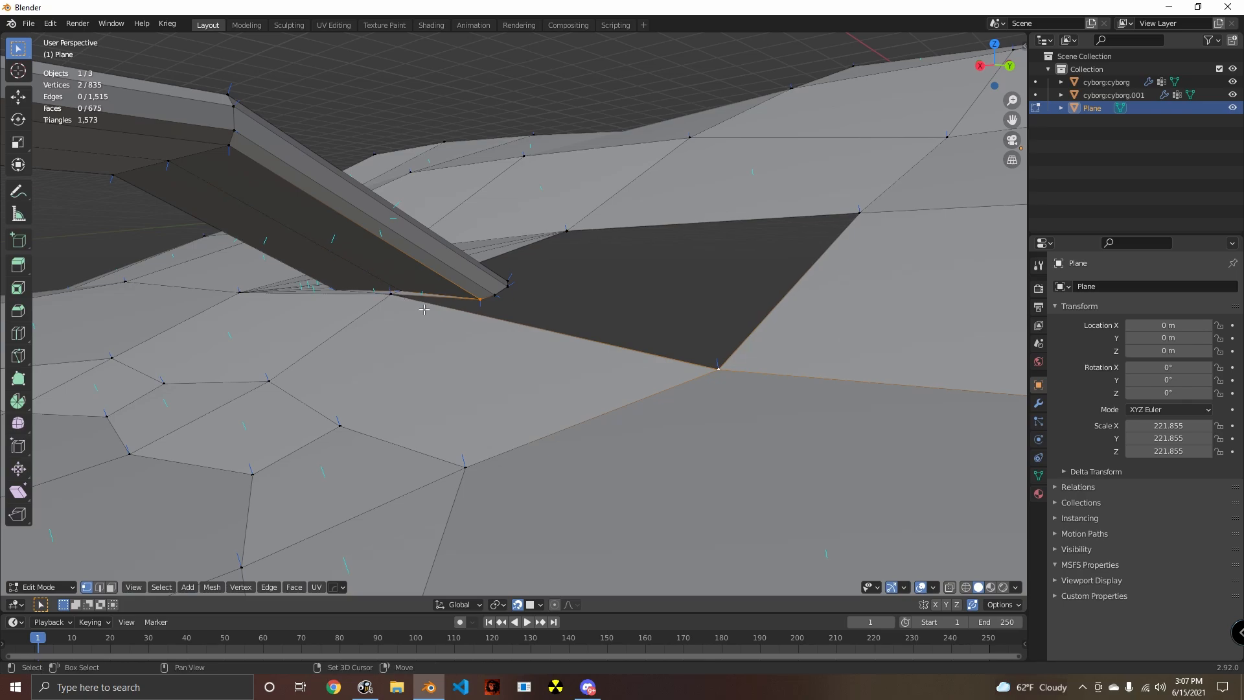
{"action": "left_click", "coordinate": [393, 298], "text": "shift"}
{"action": "middle_click_drag", "start_coordinate": [575, 360], "coordinate": [552, 369]}
- Fill the remaining hole between the ramp's opposite corner and the outer ground vertices with faces
{"action": "scroll", "coordinate": [480, 306], "scroll_direction": "up", "scroll_amount": 3}
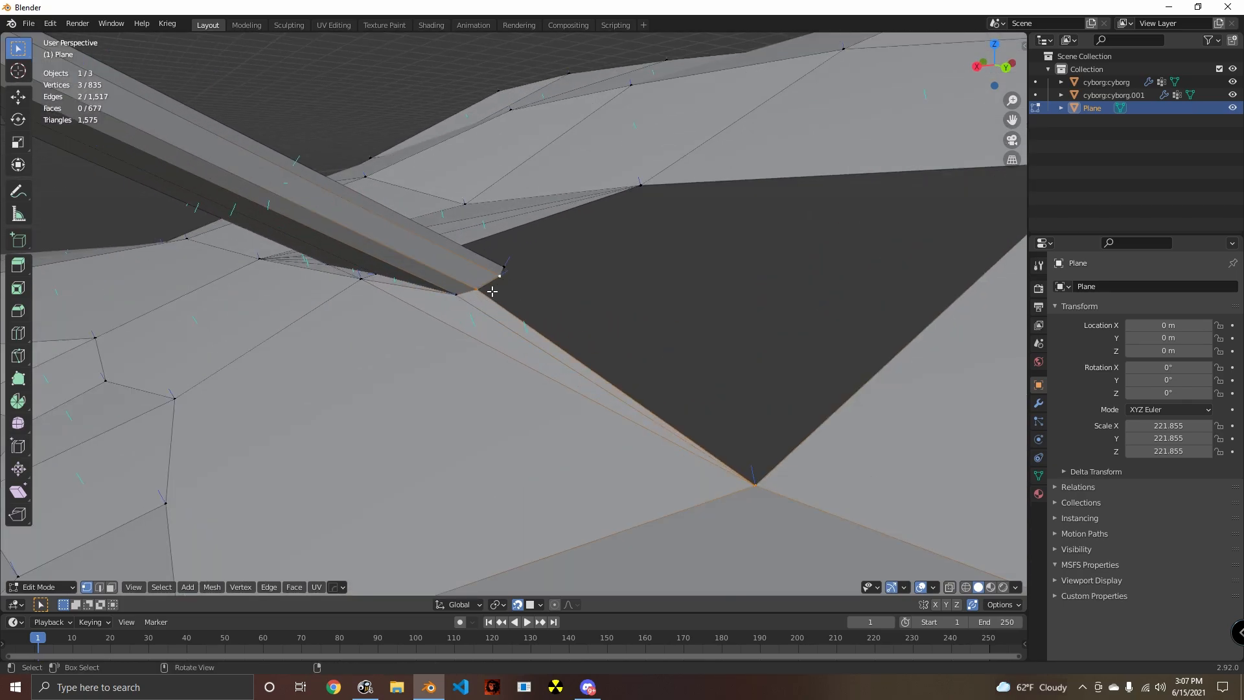
{"action": "middle_click_drag", "start_coordinate": [538, 305], "coordinate": [517, 302]}
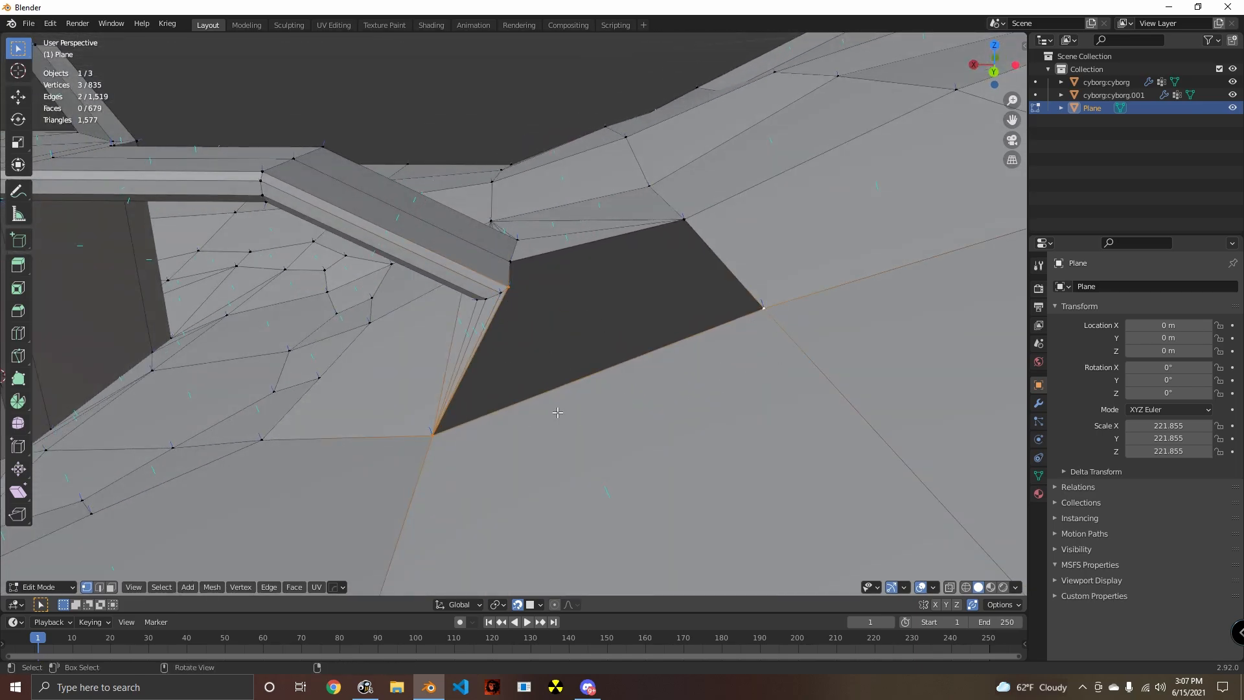
{"action": "key", "text": "f"}
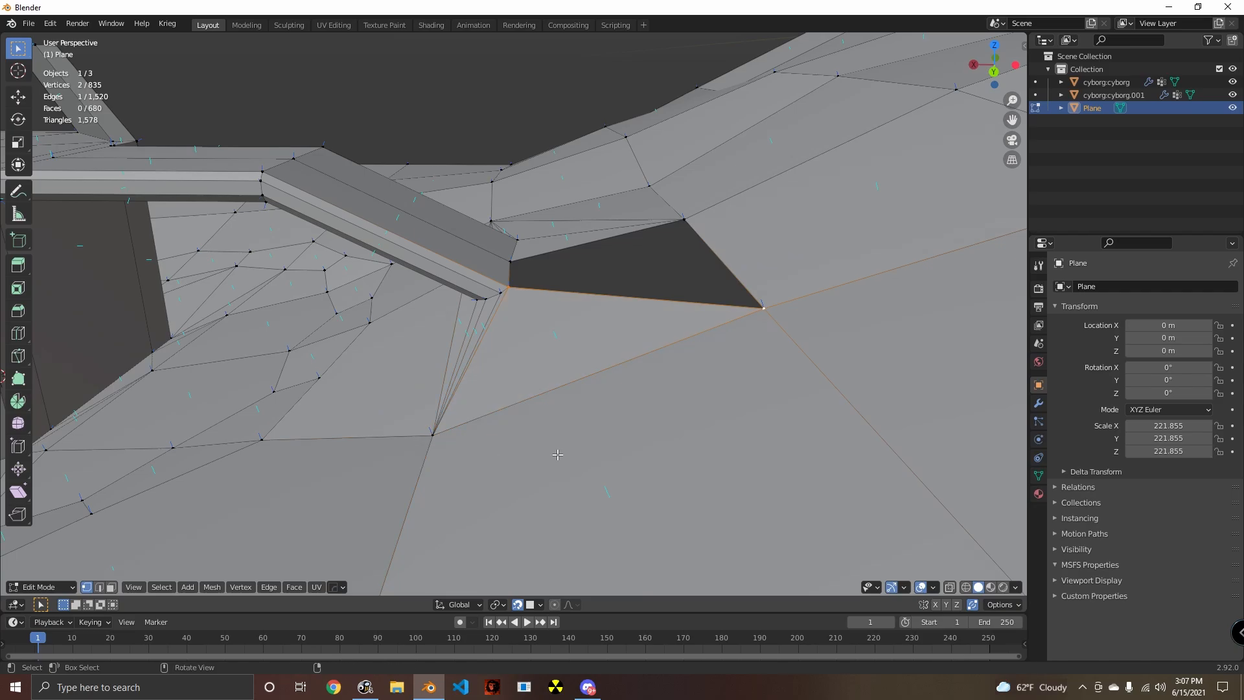
{"action": "scroll", "coordinate": [557, 455], "scroll_direction": "down", "scroll_amount": 5}
{"action": "middle_click_drag", "start_coordinate": [631, 436], "coordinate": [561, 460]}
{"action": "middle_click_drag", "start_coordinate": [575, 390], "coordinate": [622, 383]}
- Leave mesh editing to check the joined ramp from outside, clear the selection, and resume editing the mesh
{"action": "key", "text": "Tab"}
{"action": "middle_click_drag", "start_coordinate": [437, 399], "coordinate": [634, 374]}
{"action": "key", "text": "alt+a"}
{"action": "key", "text": "Tab"}
{"action": "scroll", "coordinate": [562, 396], "scroll_direction": "up", "scroll_amount": 4}
- Select the lower edge loop of the wall inside the tower's octagonal opening
{"action": "left_click", "coordinate": [622, 402]}
{"action": "scroll", "coordinate": [622, 402], "scroll_direction": "down", "scroll_amount": 6}
{"action": "scroll", "coordinate": [657, 398], "scroll_direction": "up", "scroll_amount": 4}
{"action": "scroll", "coordinate": [566, 397], "scroll_direction": "up", "scroll_amount": 2}
{"action": "scroll", "coordinate": [609, 454], "scroll_direction": "up", "scroll_amount": 8}
{"action": "scroll", "coordinate": [609, 454], "scroll_direction": "up", "scroll_amount": 2}
{"action": "middle_click_drag", "start_coordinate": [533, 185], "coordinate": [538, 219]}
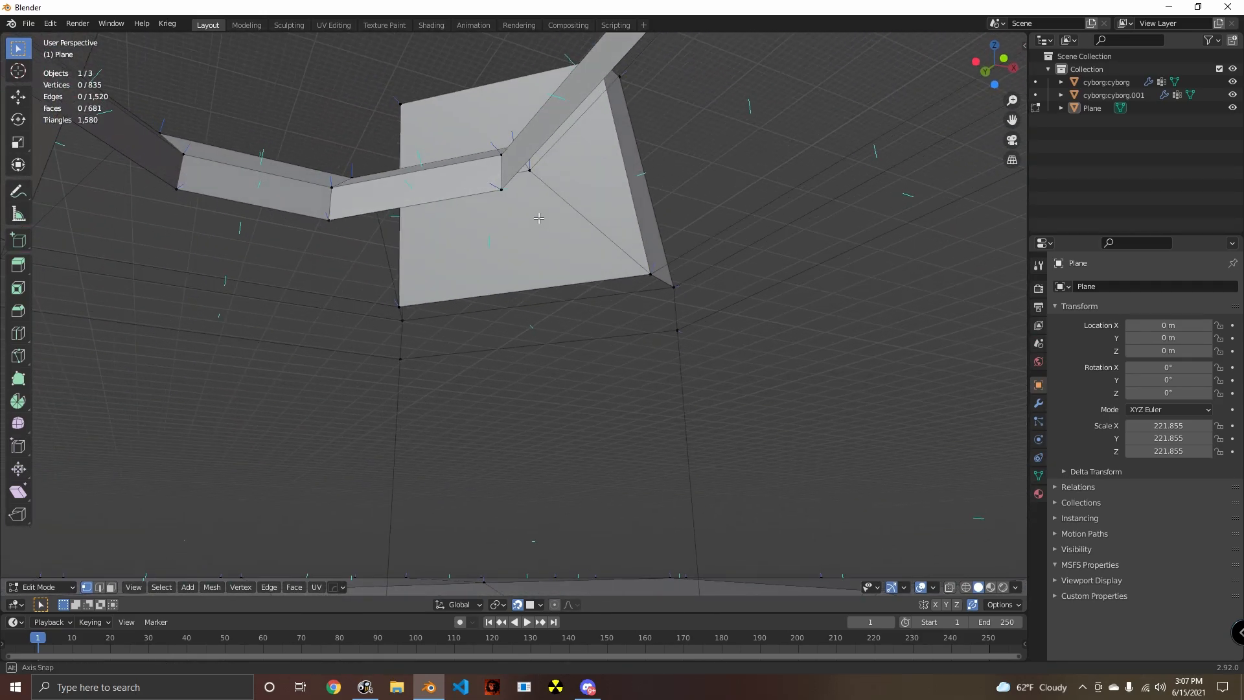
{"action": "left_click", "coordinate": [517, 181], "text": "alt"}
- Select the ring of eight sloped rim faces around the octagonal opening and duplicate it by -56.669 m along Z
{"action": "scroll", "coordinate": [547, 322], "scroll_direction": "down", "scroll_amount": 2}
{"action": "middle_click_drag", "start_coordinate": [548, 322], "coordinate": [515, 402]}
{"action": "scroll", "coordinate": [567, 389], "scroll_direction": "down", "scroll_amount": 3}
{"action": "scroll", "coordinate": [515, 401], "scroll_direction": "up", "scroll_amount": 2}
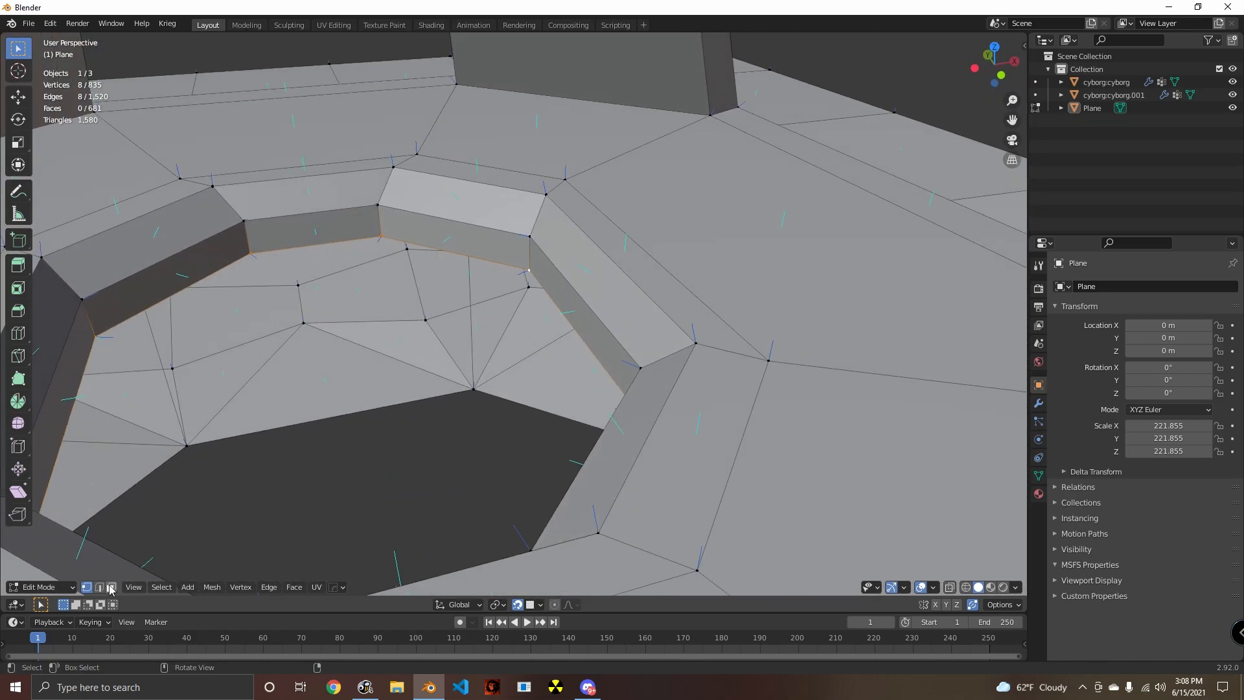
{"action": "left_click", "coordinate": [542, 222], "text": "alt"}
{"action": "middle_click_drag", "start_coordinate": [542, 222], "coordinate": [498, 353]}
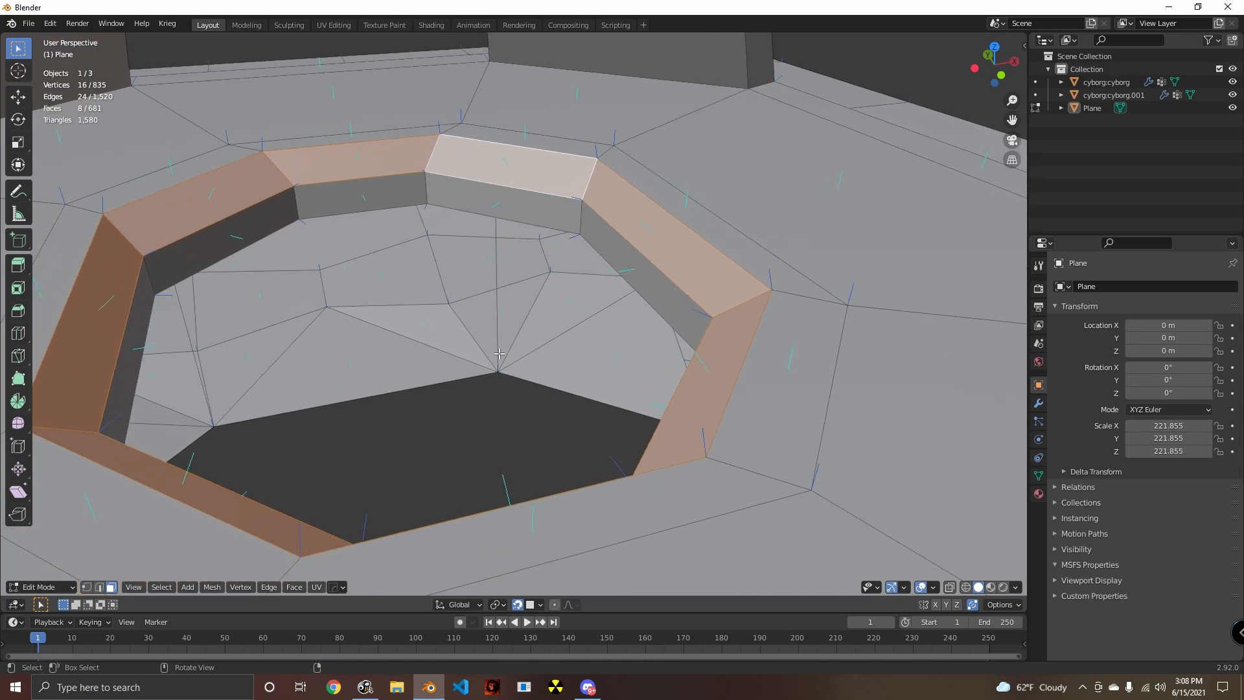
{"action": "key", "text": "e"}
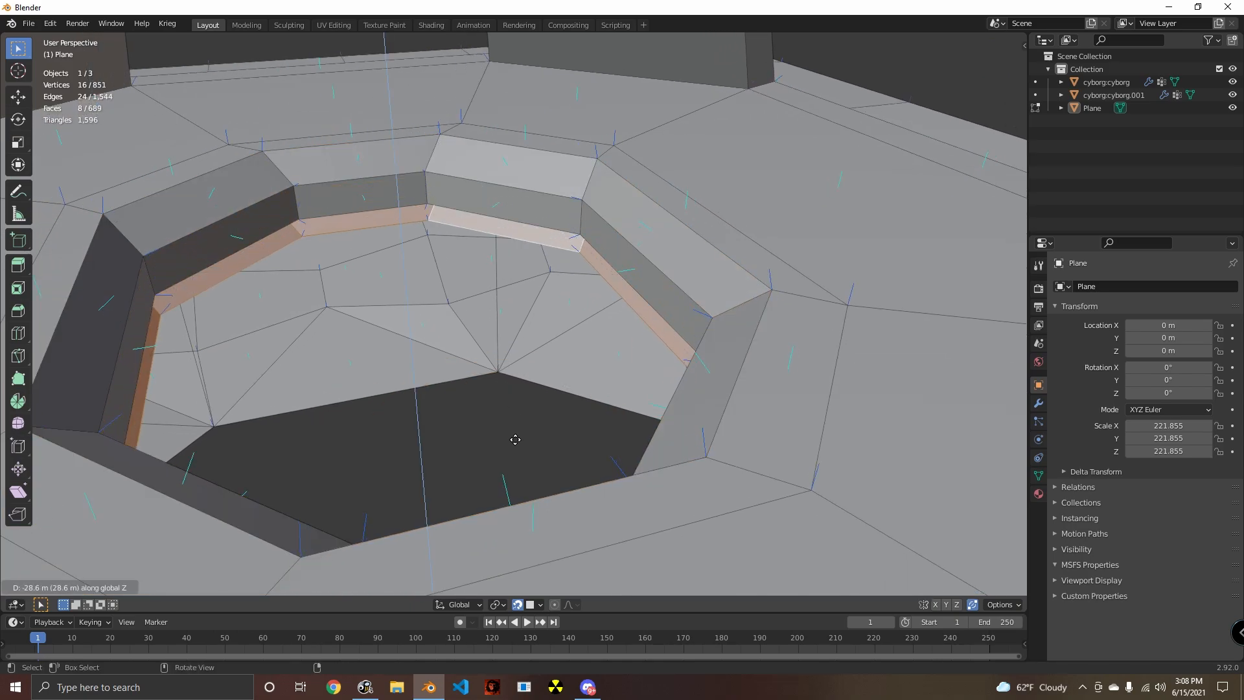
{"action": "left_click", "coordinate": [505, 495]}
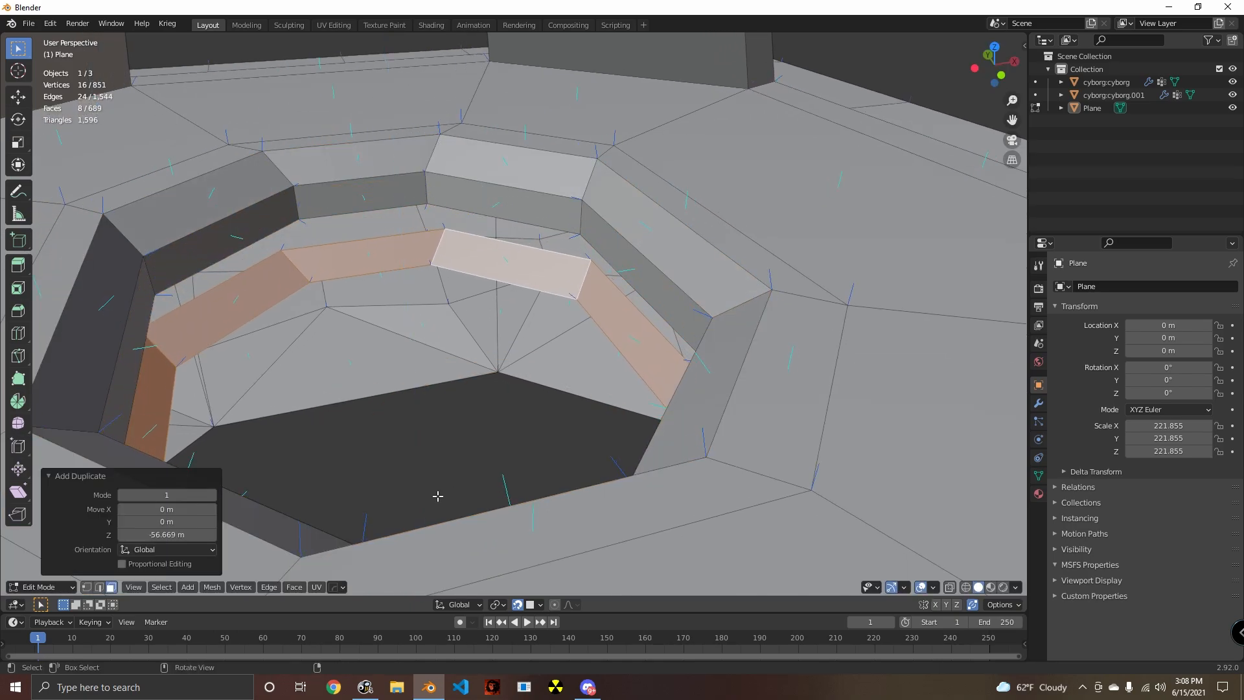
- Mirror the duplicated face ring along the global Z axis
{"action": "left_click", "coordinate": [212, 587]}
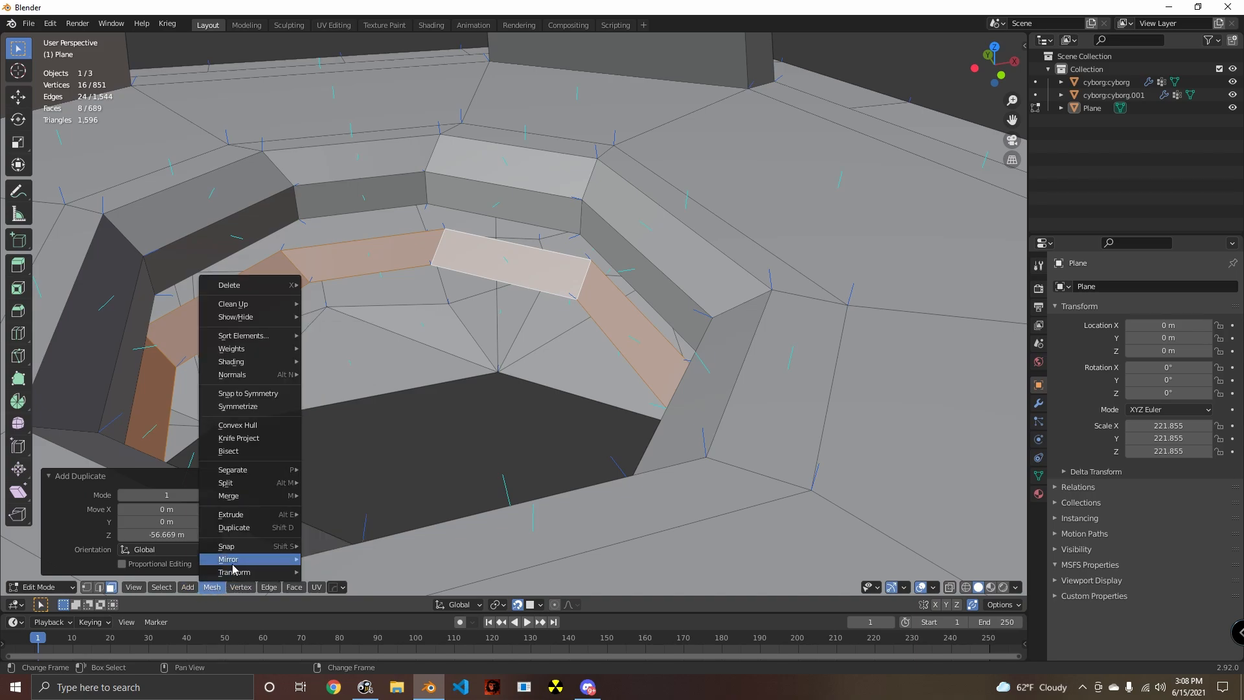
{"action": "mouse_move", "coordinate": [233, 560]}
{"action": "left_click", "coordinate": [343, 515]}
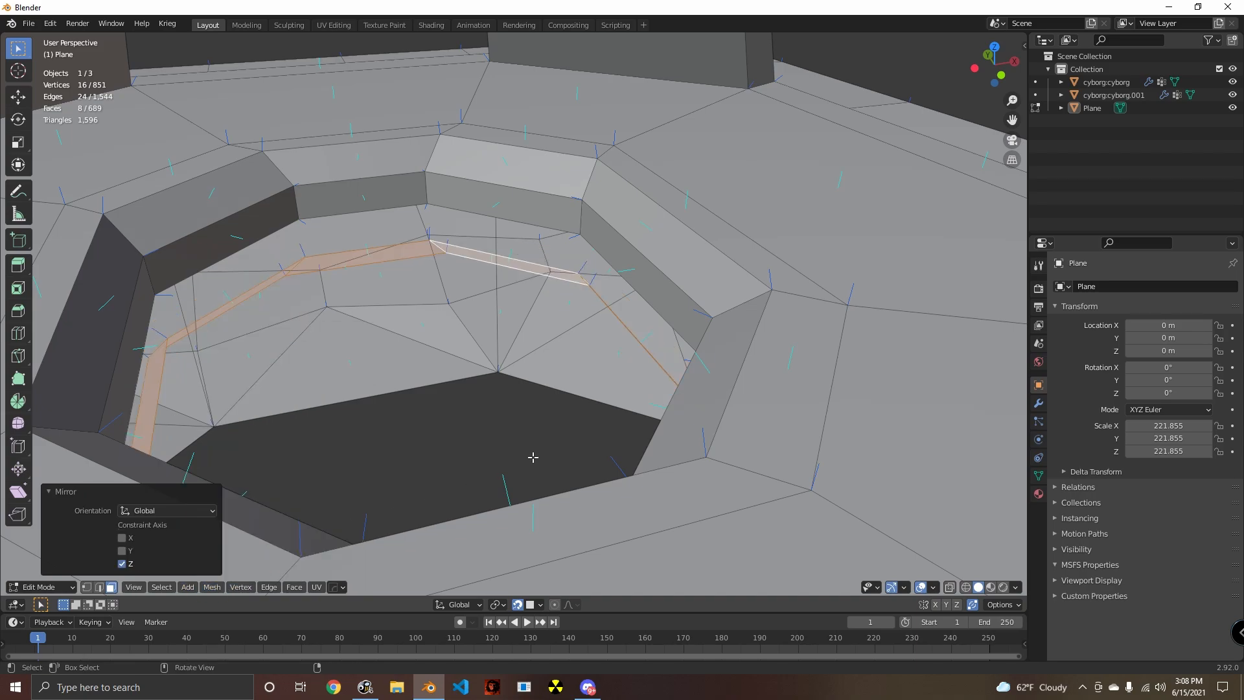
{"action": "middle_click_drag", "start_coordinate": [499, 458], "coordinate": [503, 354]}
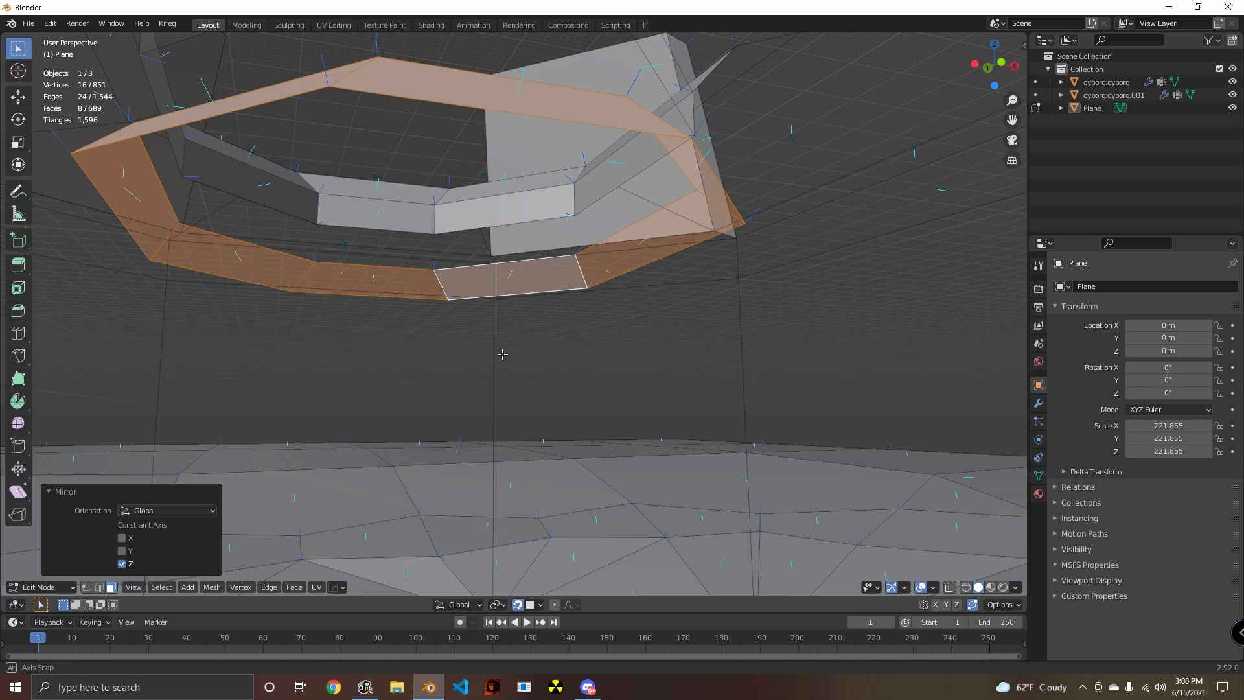
- Flip the normals of the mirrored face ring
{"action": "key", "text": "alt+n"}
{"action": "left_click", "coordinate": [503, 429]}
{"action": "middle_click_drag", "start_coordinate": [504, 428], "coordinate": [273, 521]}
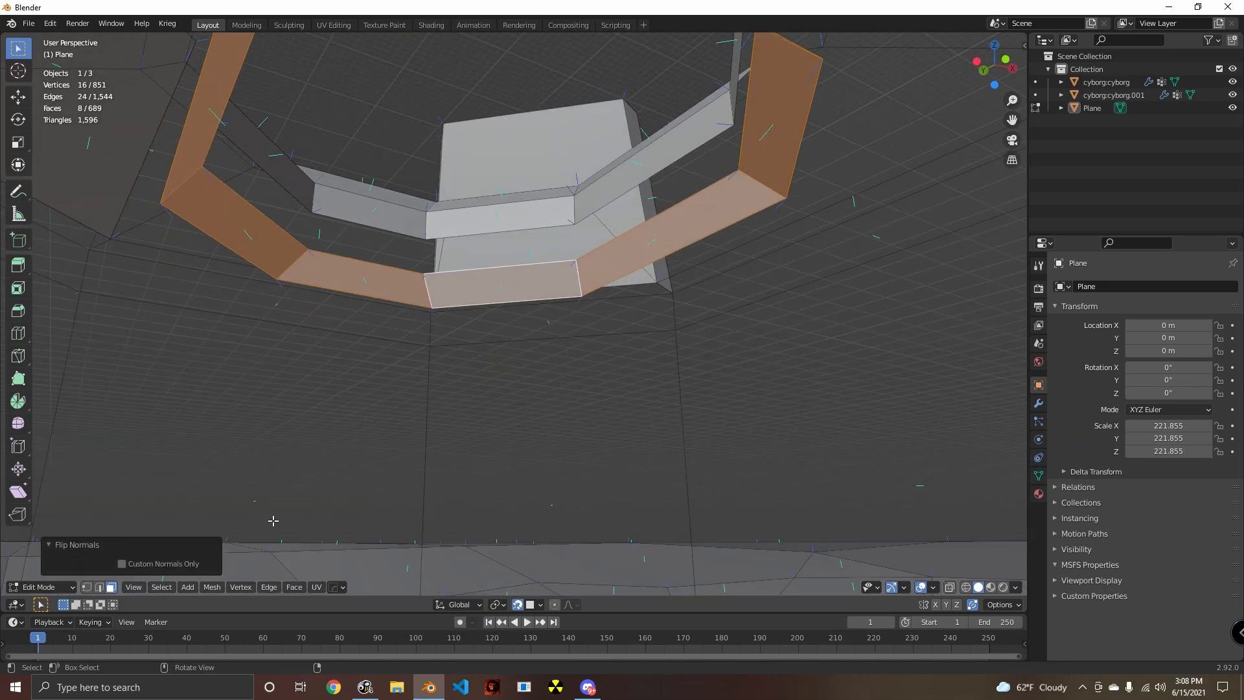
- Set snapping to vertices and move the mirrored ring 22.286 m up along Z onto the lower edge of the opening's wall
{"action": "left_click", "coordinate": [87, 588]}
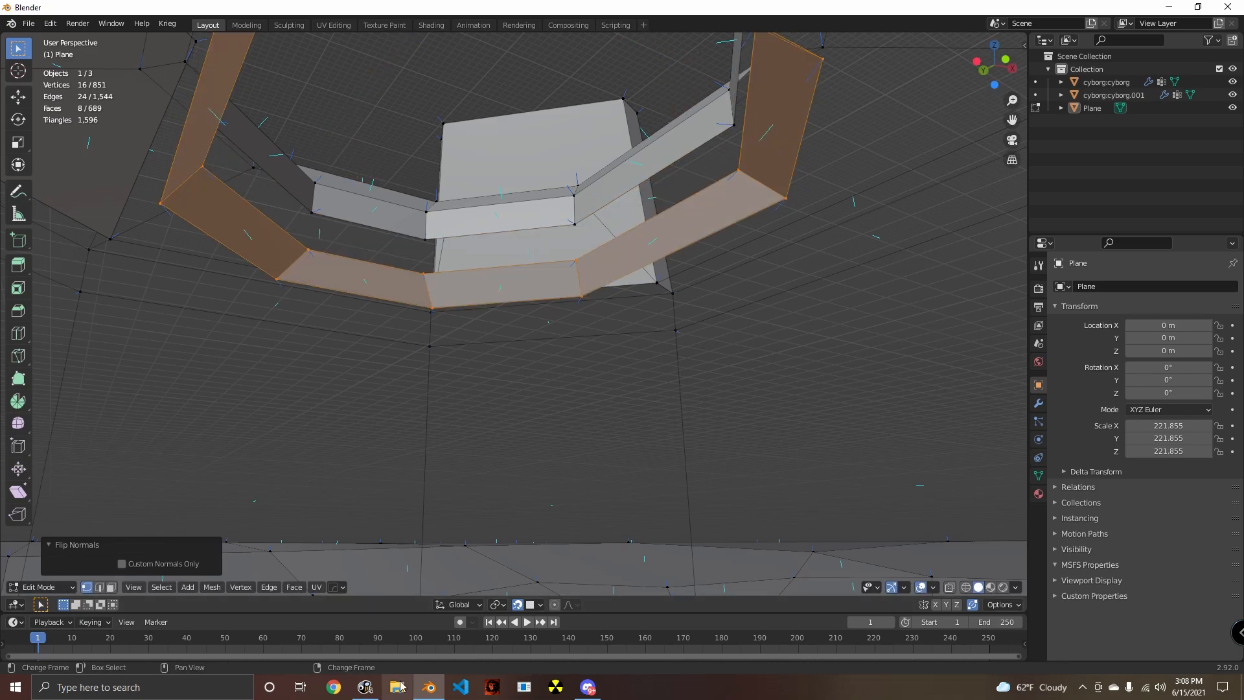
{"action": "left_click", "coordinate": [540, 604]}
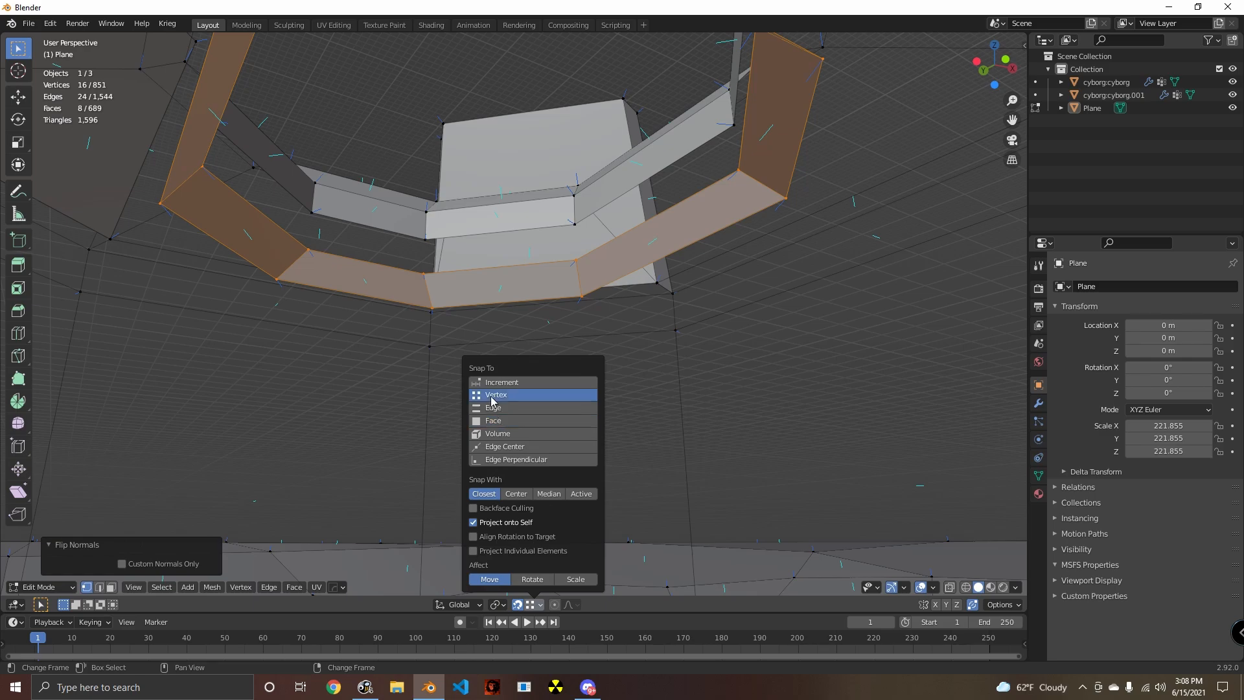
{"action": "key", "text": "g"}
{"action": "left_click", "coordinate": [578, 230]}
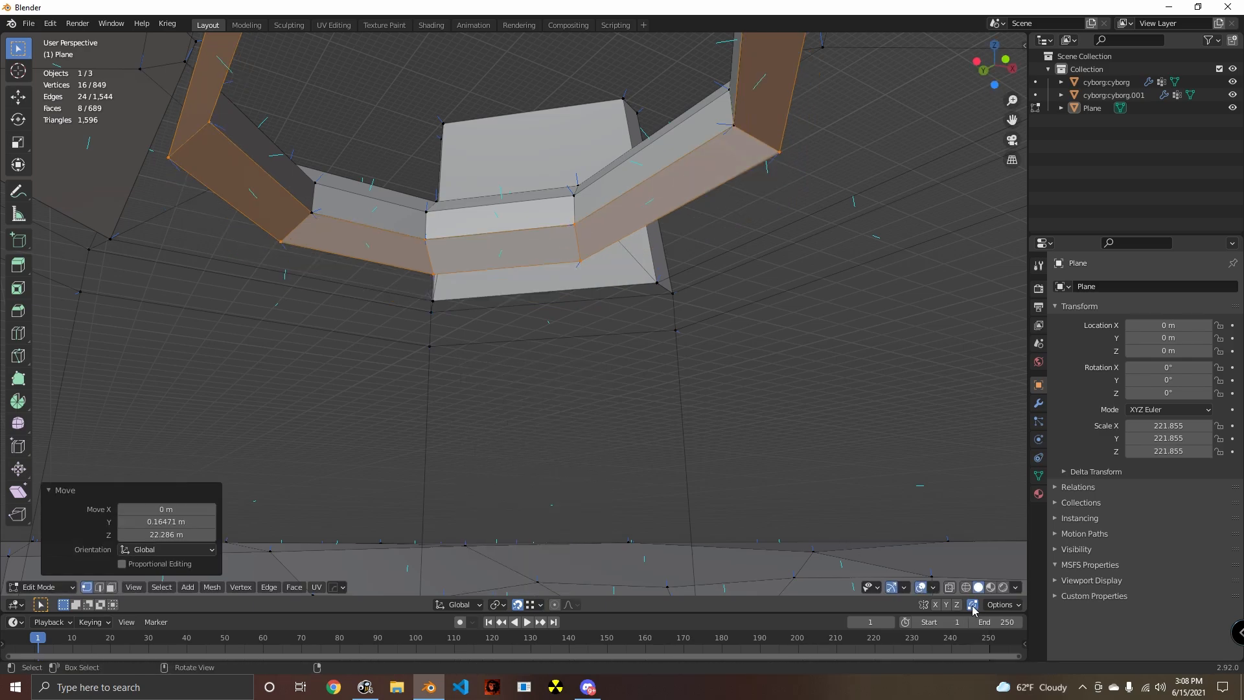
- Try to move a wall corner vertex along X and inspect how the ring meets the wall there
{"action": "left_click", "coordinate": [442, 184]}
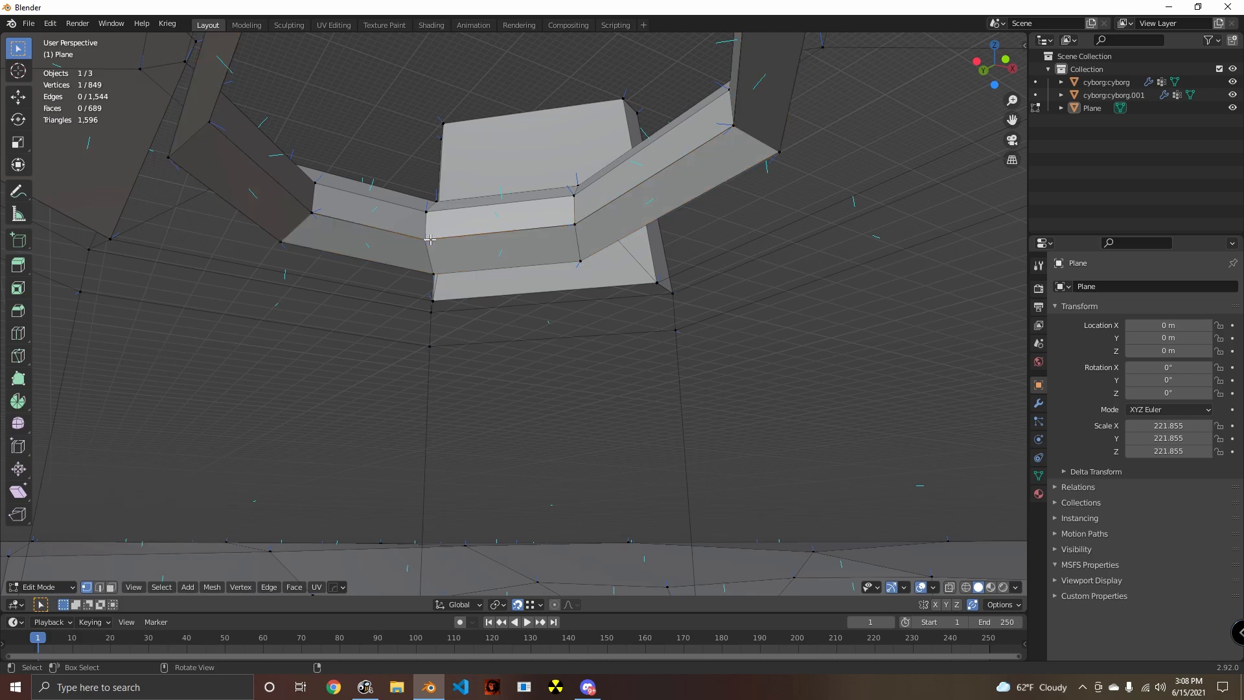
{"action": "scroll", "coordinate": [547, 414], "scroll_direction": "up", "scroll_amount": 5}
{"action": "middle_click_drag", "start_coordinate": [481, 373], "coordinate": [573, 208]}
{"action": "left_click", "coordinate": [626, 332], "text": "ctrl+alt"}
{"action": "left_click", "coordinate": [571, 258]}
{"action": "key", "text": "g"}
{"action": "key", "text": "x"}
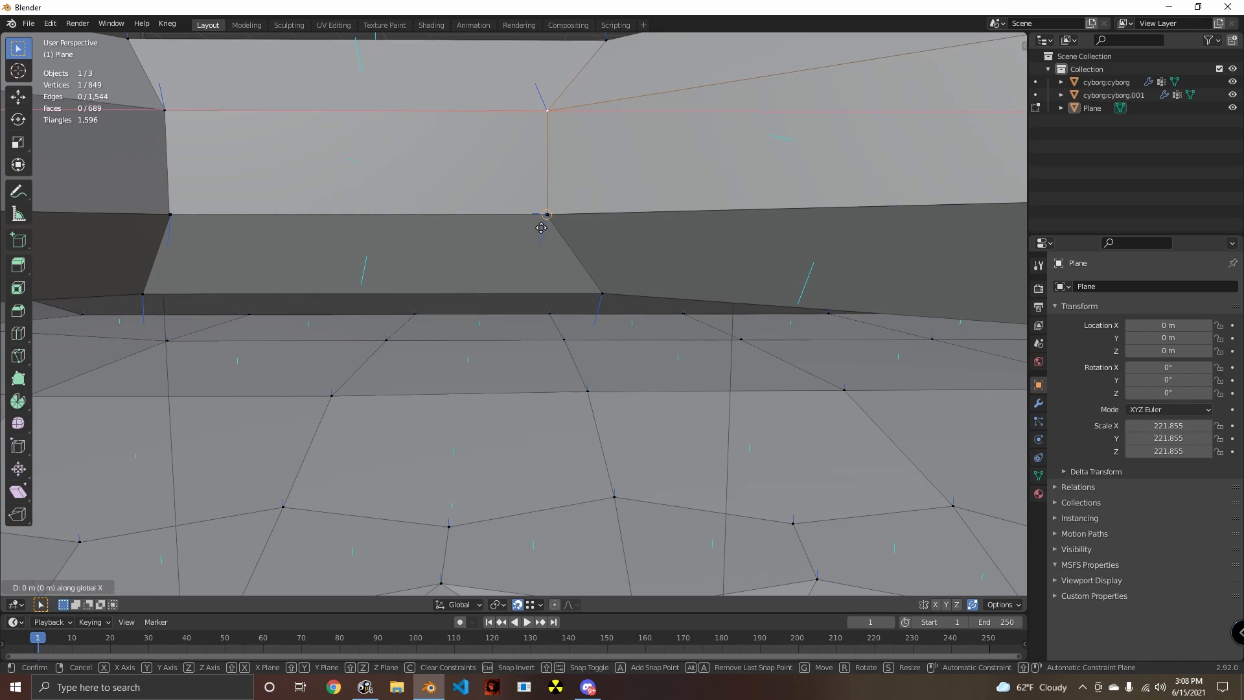
{"action": "left_click", "coordinate": [571, 228]}
{"action": "left_click", "coordinate": [542, 216]}
{"action": "middle_click_drag", "start_coordinate": [542, 216], "coordinate": [560, 282]}
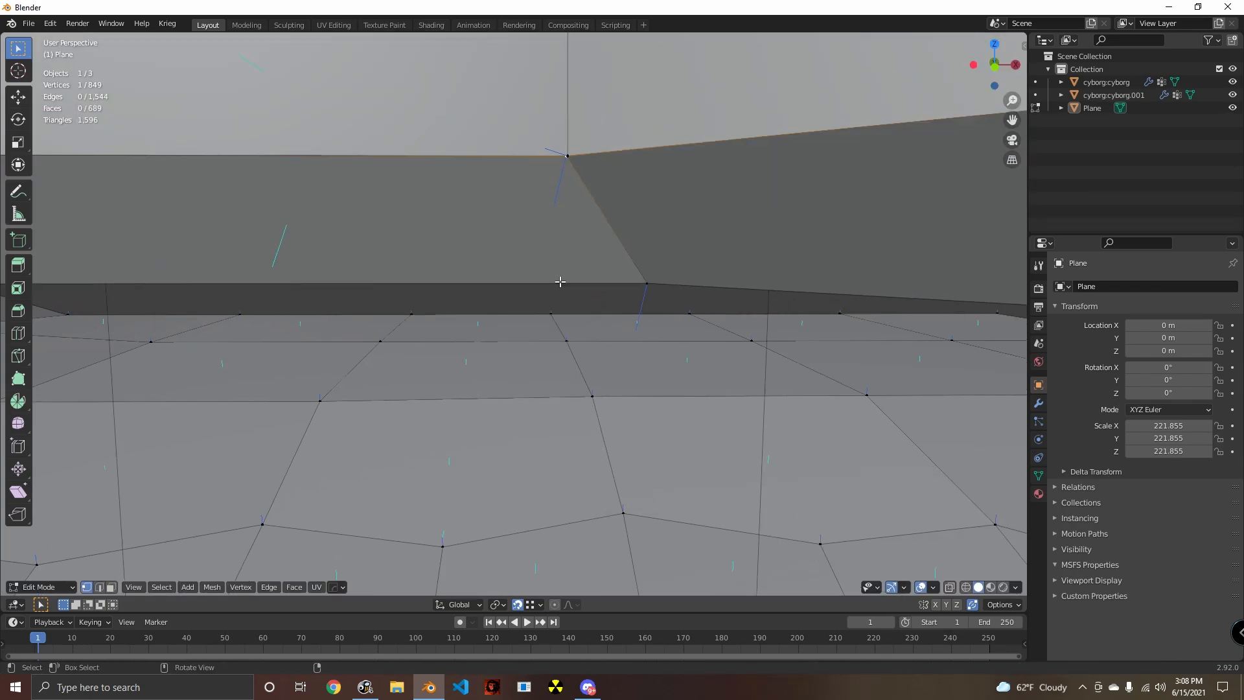
{"action": "left_click_drag", "start_coordinate": [580, 162], "coordinate": [576, 159]}
{"action": "middle_click_drag", "start_coordinate": [576, 160], "coordinate": [637, 326]}
- Snap the wall's next three lower corner vertices onto the matching corners of the mirrored ring so they merge
{"action": "left_click", "coordinate": [283, 259]}
{"action": "key", "text": "g"}
{"action": "left_click", "coordinate": [283, 258]}
{"action": "scroll", "coordinate": [421, 330], "scroll_direction": "down", "scroll_amount": 3}
{"action": "left_click", "coordinate": [835, 274]}
{"action": "middle_click_drag", "start_coordinate": [844, 259], "coordinate": [896, 259], "text": "shift"}
{"action": "scroll", "coordinate": [800, 241], "scroll_direction": "up", "scroll_amount": 2}
{"action": "key", "text": "g"}
{"action": "left_click", "coordinate": [761, 231]}
{"action": "scroll", "coordinate": [771, 247], "scroll_direction": "down", "scroll_amount": 3}
{"action": "scroll", "coordinate": [896, 260], "scroll_direction": "up", "scroll_amount": 3}
{"action": "middle_click_drag", "start_coordinate": [896, 259], "coordinate": [546, 232], "text": "shift"}
{"action": "left_click", "coordinate": [692, 215]}
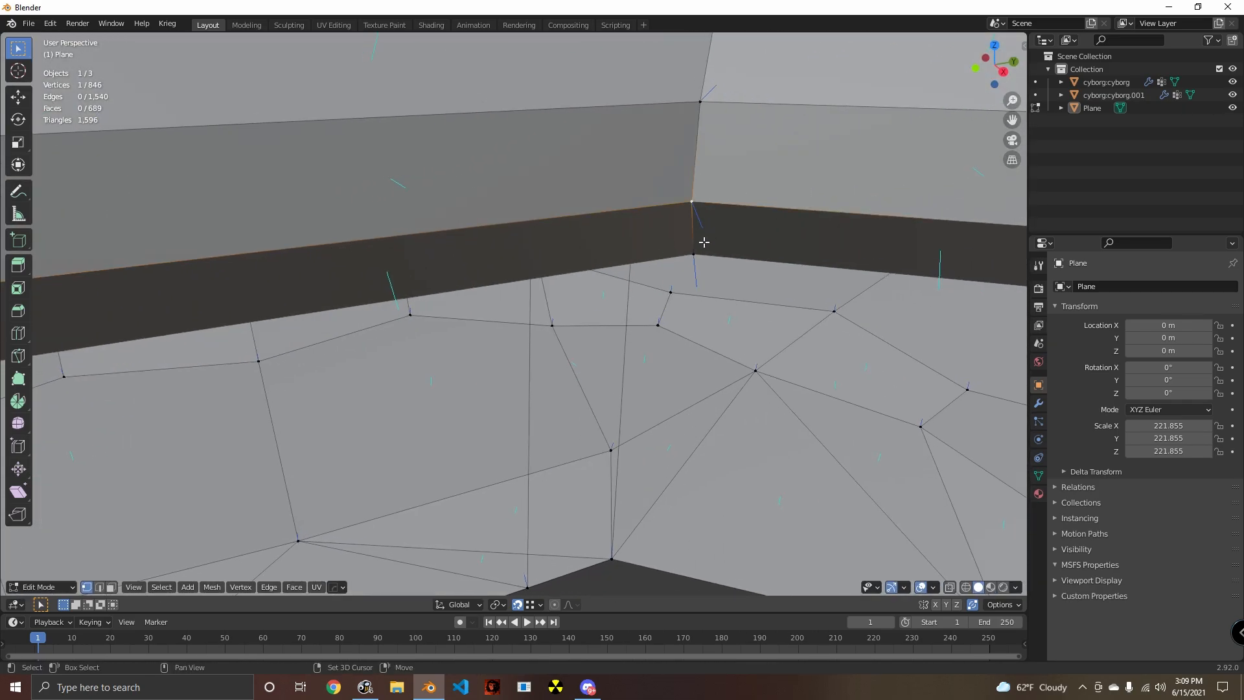
- Continue around the opening and snap the remaining unmerged wall corners to the mirrored ring's corner vertices
{"action": "scroll", "coordinate": [682, 259], "scroll_direction": "up", "scroll_amount": 3}
{"action": "middle_click_drag", "start_coordinate": [702, 242], "coordinate": [582, 422], "text": "shift"}
{"action": "left_click", "coordinate": [825, 240]}
{"action": "middle_click_drag", "start_coordinate": [454, 318], "coordinate": [797, 349], "text": "shift"}
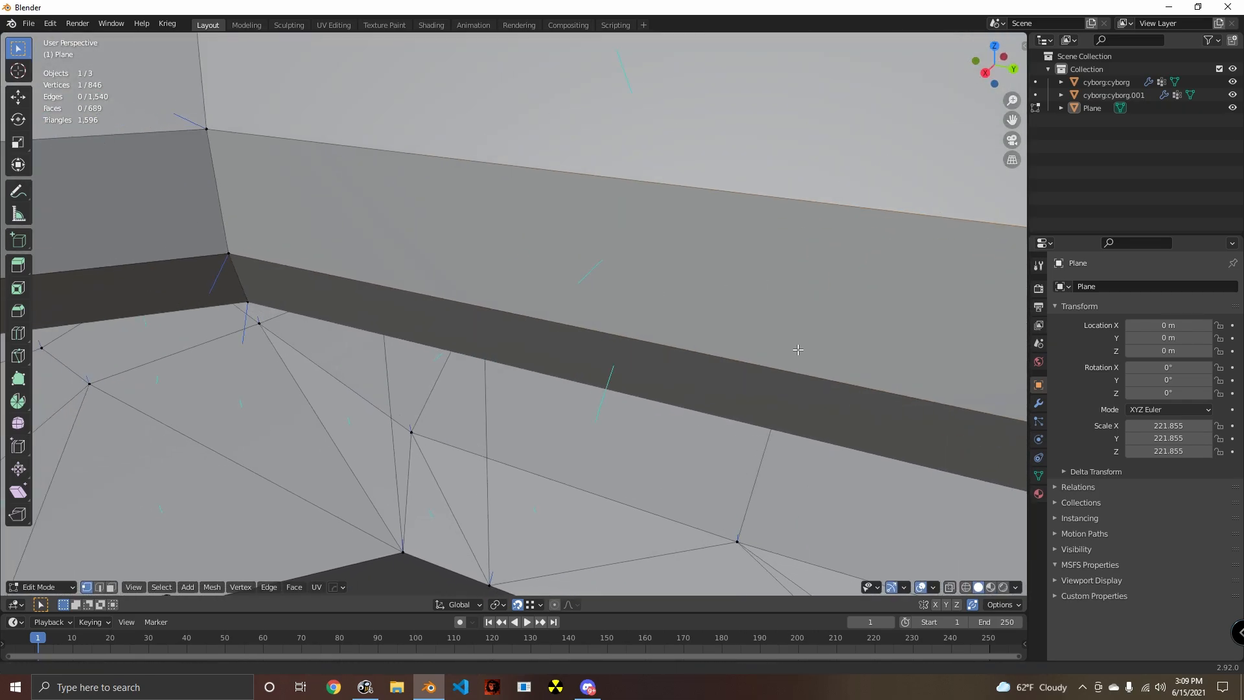
{"action": "middle_click_drag", "start_coordinate": [246, 210], "coordinate": [551, 241], "text": "shift"}
{"action": "middle_click_drag", "start_coordinate": [463, 248], "coordinate": [494, 295]}
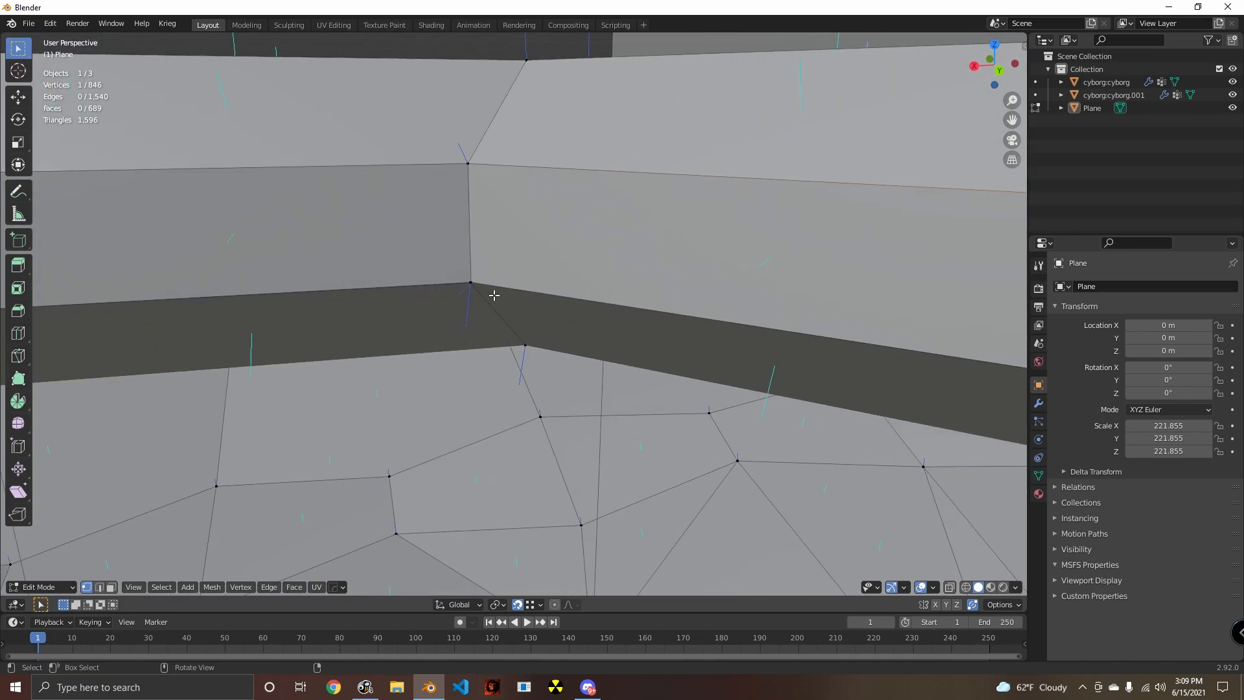
{"action": "key", "text": "g"}
{"action": "left_click", "coordinate": [480, 289]}
{"action": "middle_click_drag", "start_coordinate": [97, 336], "coordinate": [478, 284], "text": "shift"}
{"action": "left_click", "coordinate": [428, 258]}
{"action": "key", "text": "g"}
{"action": "left_click", "coordinate": [425, 258]}
{"action": "middle_click_drag", "start_coordinate": [514, 352], "coordinate": [424, 267]}
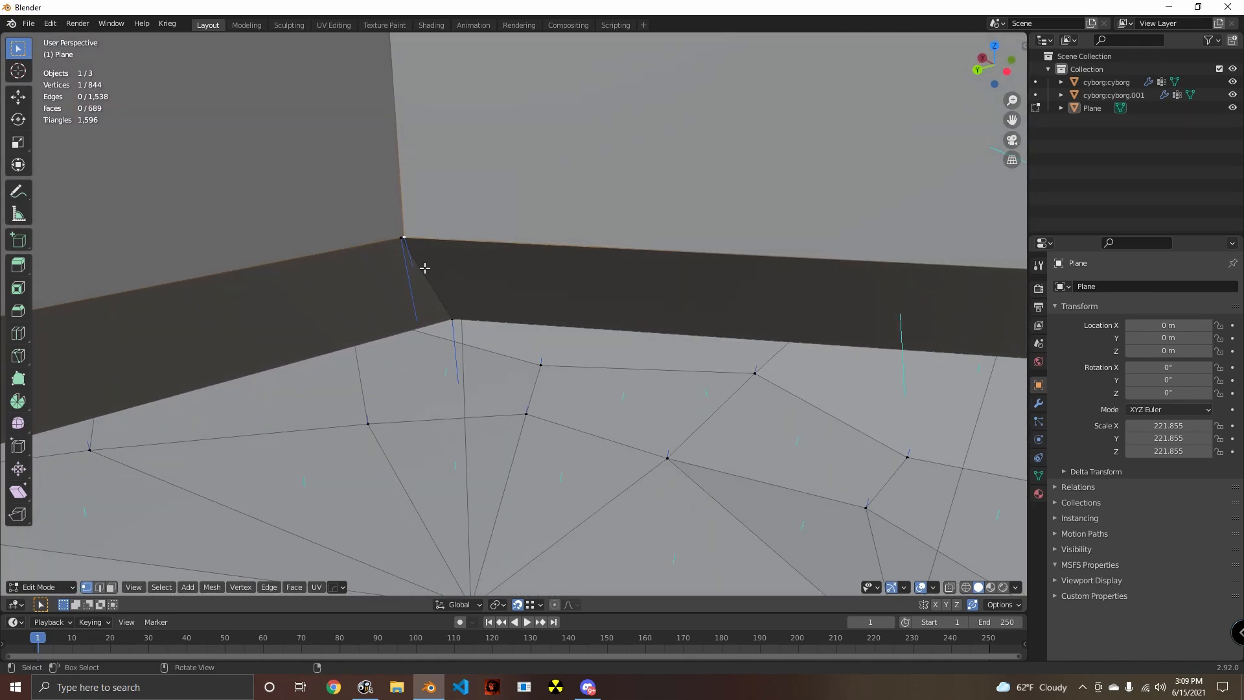
{"action": "key", "text": "g"}
{"action": "left_click", "coordinate": [408, 238]}
- Extrude the lower rim's outer edge loop in place and scale it outward by 1.877 and again by 1.263
{"action": "scroll", "coordinate": [543, 364], "scroll_direction": "down", "scroll_amount": 3}
{"action": "middle_click_drag", "start_coordinate": [543, 365], "coordinate": [633, 372]}
{"action": "scroll", "coordinate": [516, 338], "scroll_direction": "down", "scroll_amount": 3}
{"action": "left_click", "coordinate": [510, 337]}
{"action": "left_click", "coordinate": [536, 345], "text": "alt"}
{"action": "scroll", "coordinate": [615, 366], "scroll_direction": "down", "scroll_amount": 1}
{"action": "key", "text": "e"}
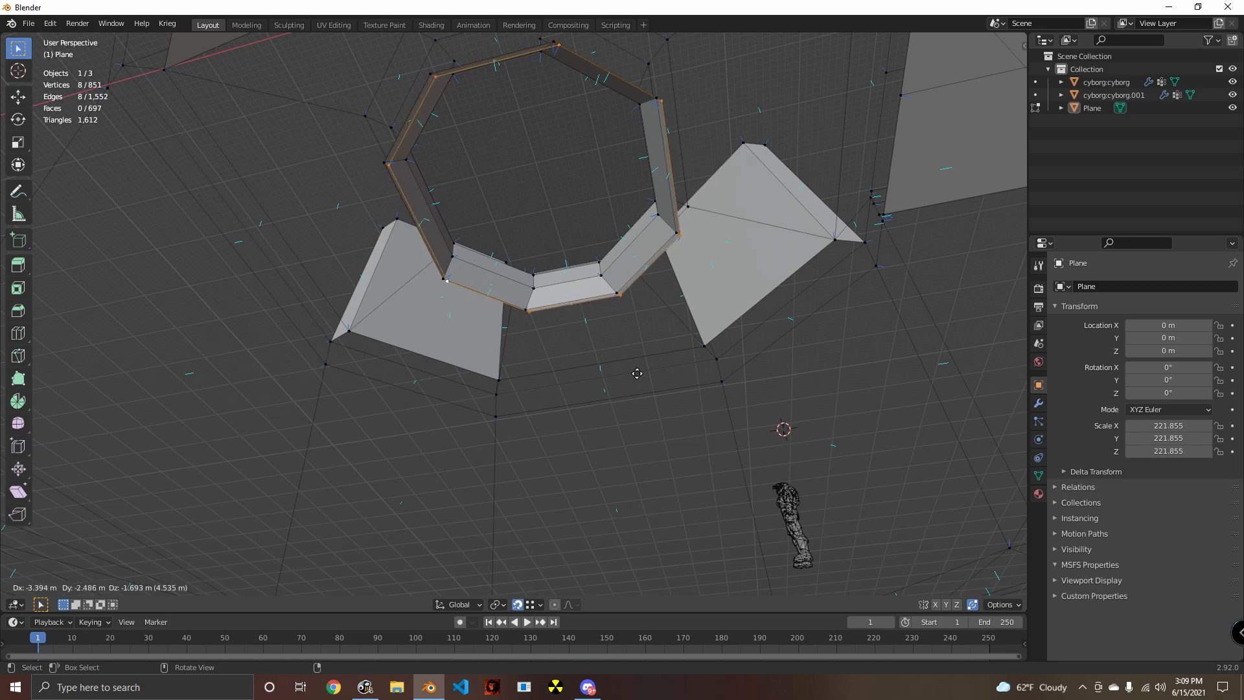
{"action": "right_click", "coordinate": [633, 373]}
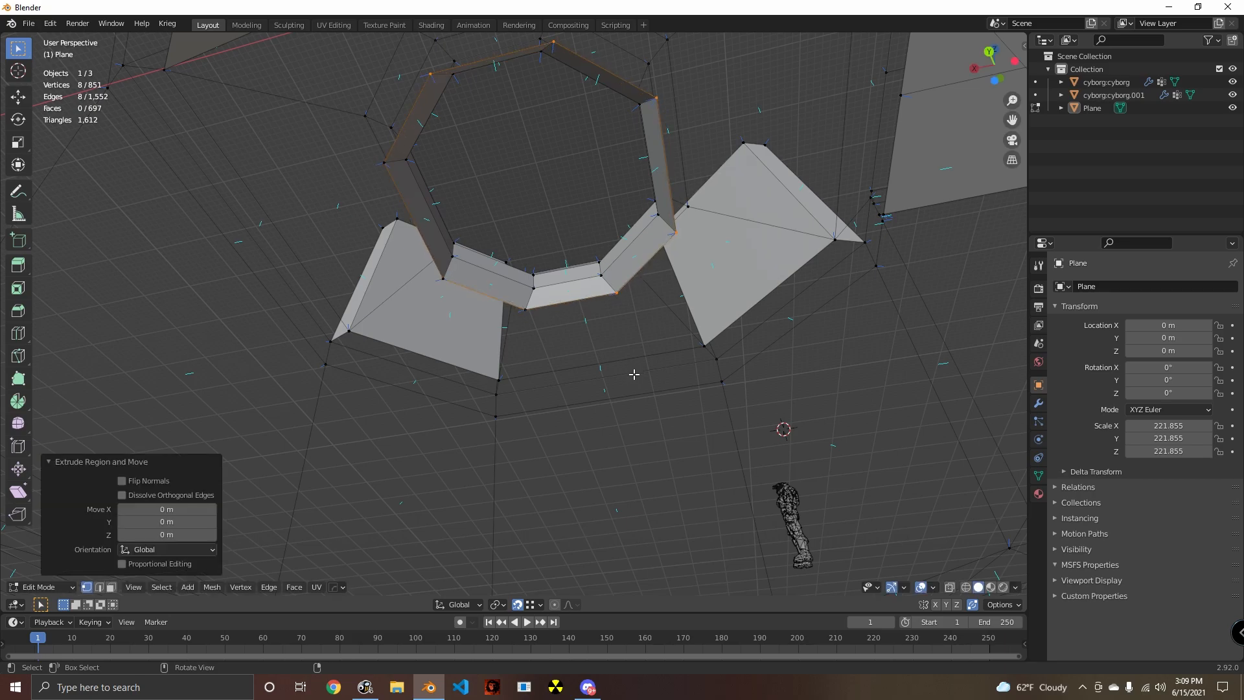
{"action": "key", "text": "s"}
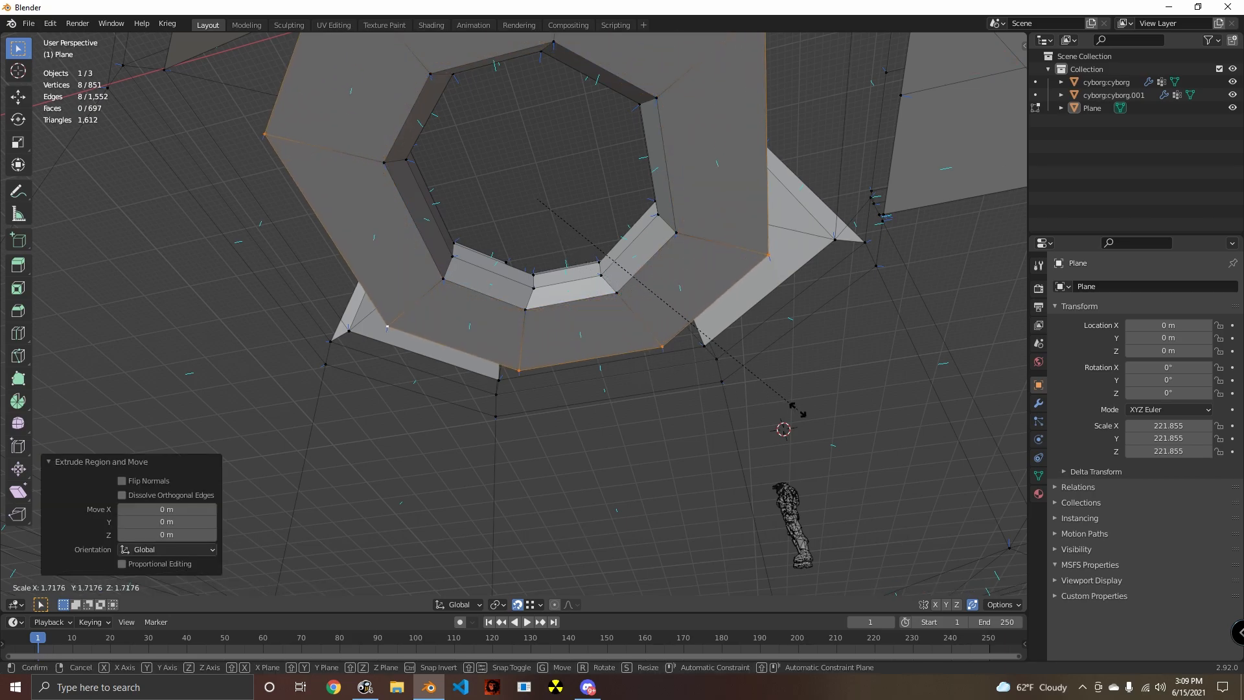
{"action": "left_click", "coordinate": [877, 197]}
{"action": "middle_click_drag", "start_coordinate": [877, 198], "coordinate": [708, 342]}
{"action": "key", "text": "s"}
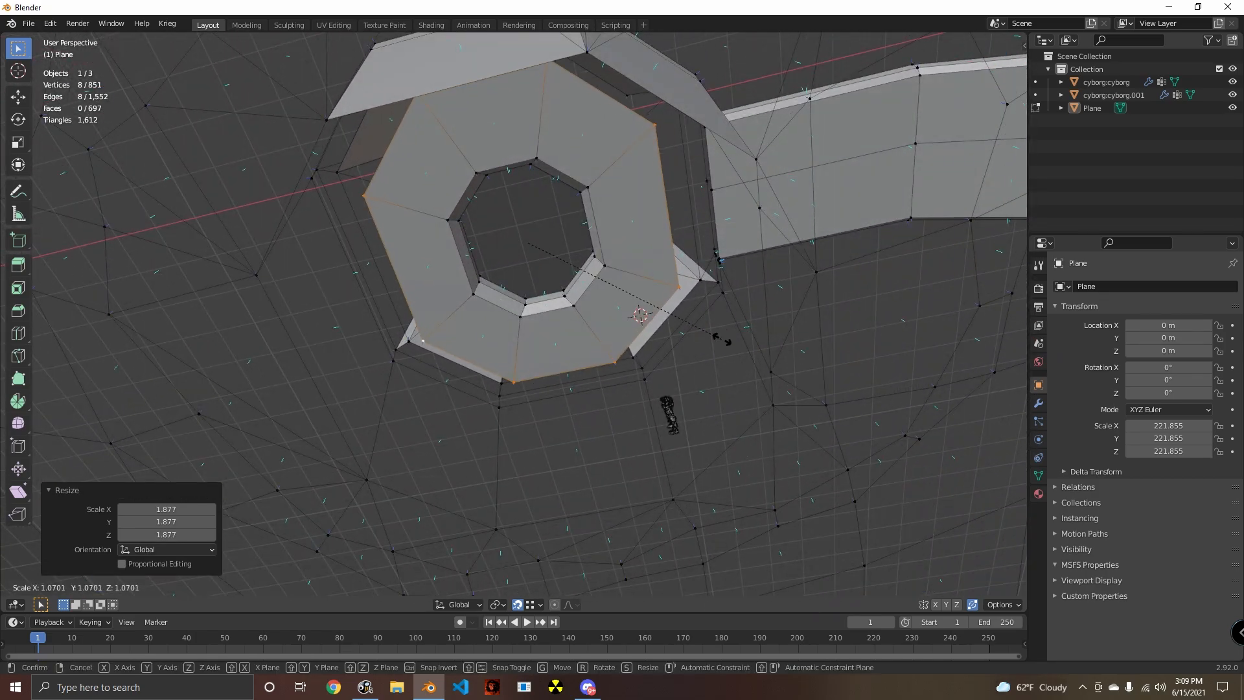
{"action": "left_click", "coordinate": [764, 355]}
- Extrude the widened edge loop by -270.68 m along Z to form the chamber walls
{"action": "middle_click_drag", "start_coordinate": [763, 355], "coordinate": [709, 342]}
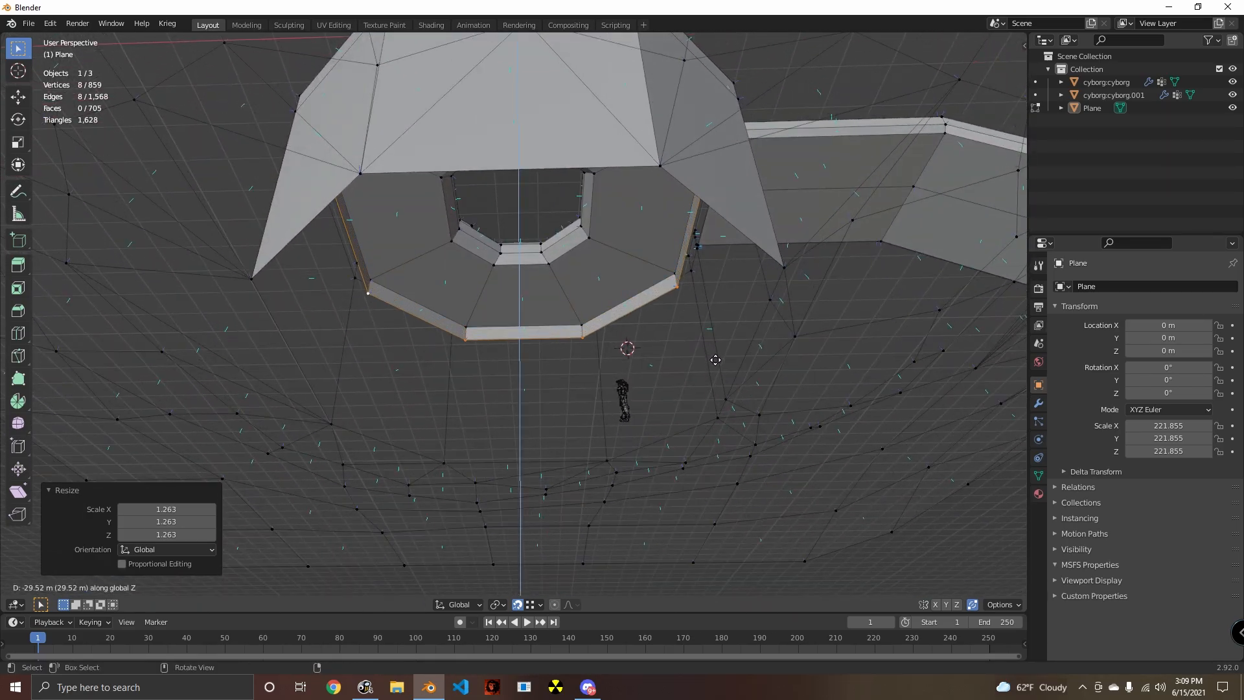
{"action": "left_click", "coordinate": [721, 414]}
{"action": "middle_click_drag", "start_coordinate": [710, 420], "coordinate": [893, 565]}
{"action": "scroll", "coordinate": [632, 360], "scroll_direction": "up", "scroll_amount": 5}
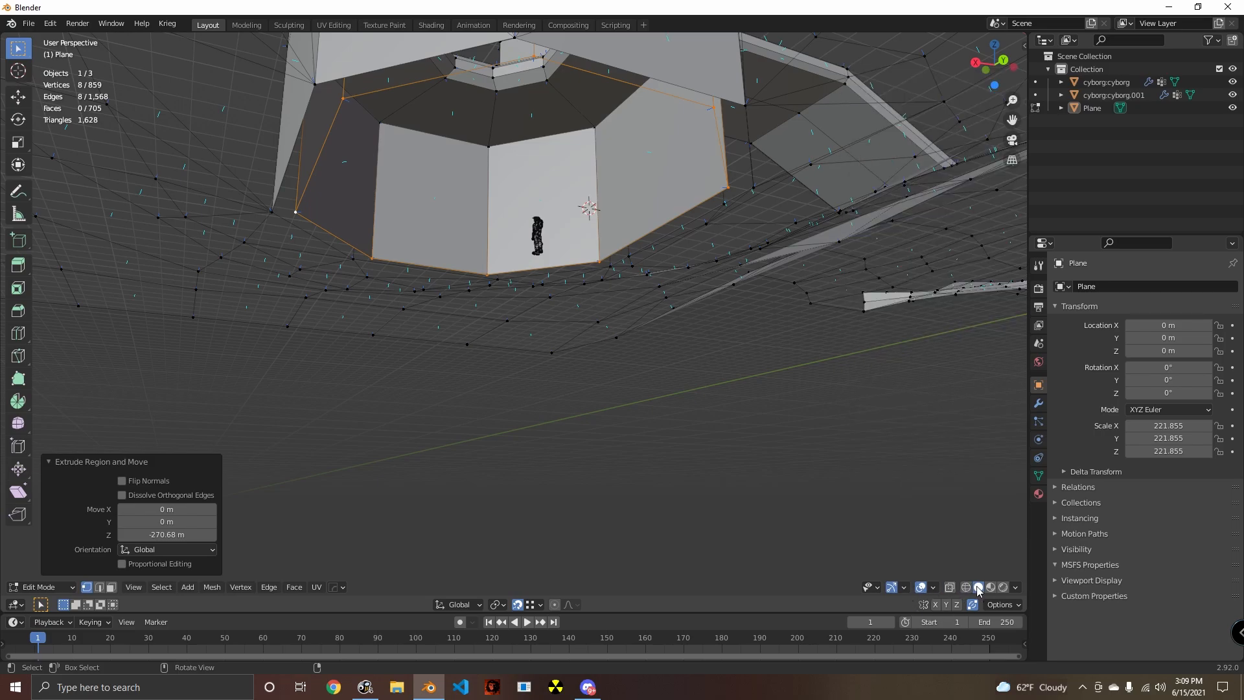
- Turn off backface culling in the viewport shading and inspect the new chamber from below and from inside
{"action": "left_click", "coordinate": [1016, 587]}
{"action": "mouse_move", "coordinate": [842, 453]}
{"action": "middle_mouse_down"}
{"action": "mouse_move", "coordinate": [661, 409]}
{"action": "mouse_move", "coordinate": [578, 305]}
{"action": "middle_mouse_up"}
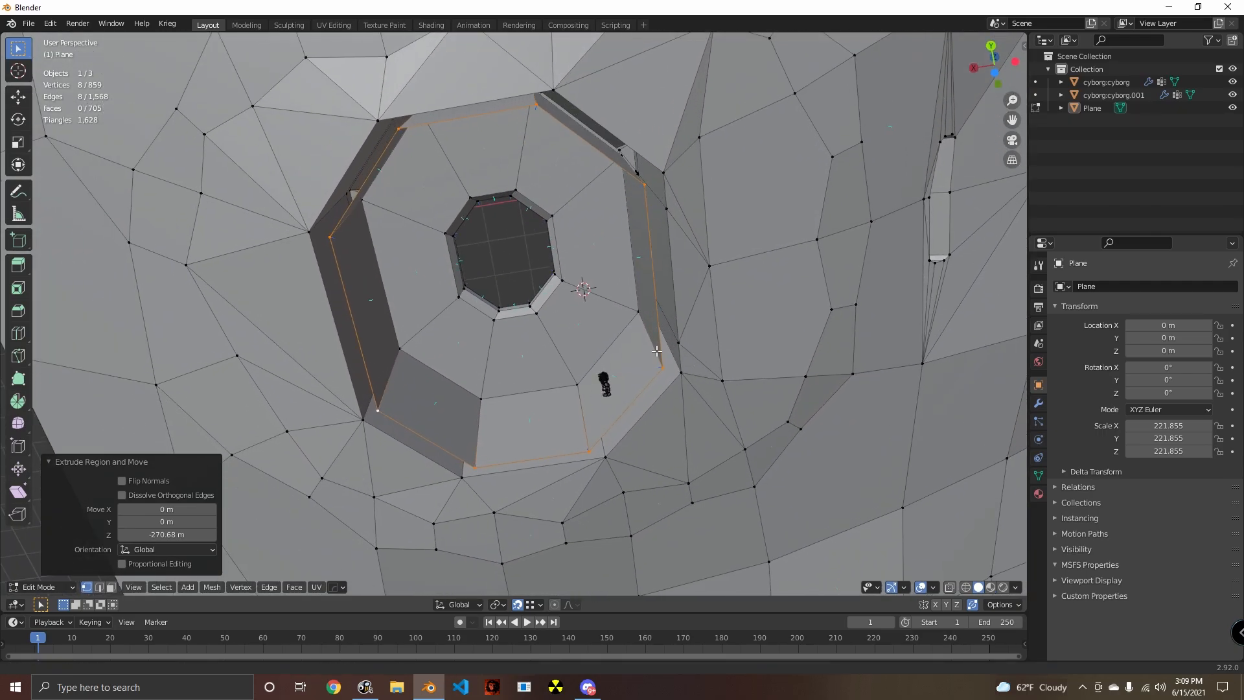
{"action": "middle_click_drag", "start_coordinate": [656, 350], "coordinate": [541, 374]}
{"action": "scroll", "coordinate": [539, 329], "scroll_direction": "up", "scroll_amount": 3}
{"action": "middle_click_drag", "start_coordinate": [539, 329], "coordinate": [542, 363], "text": "shift"}
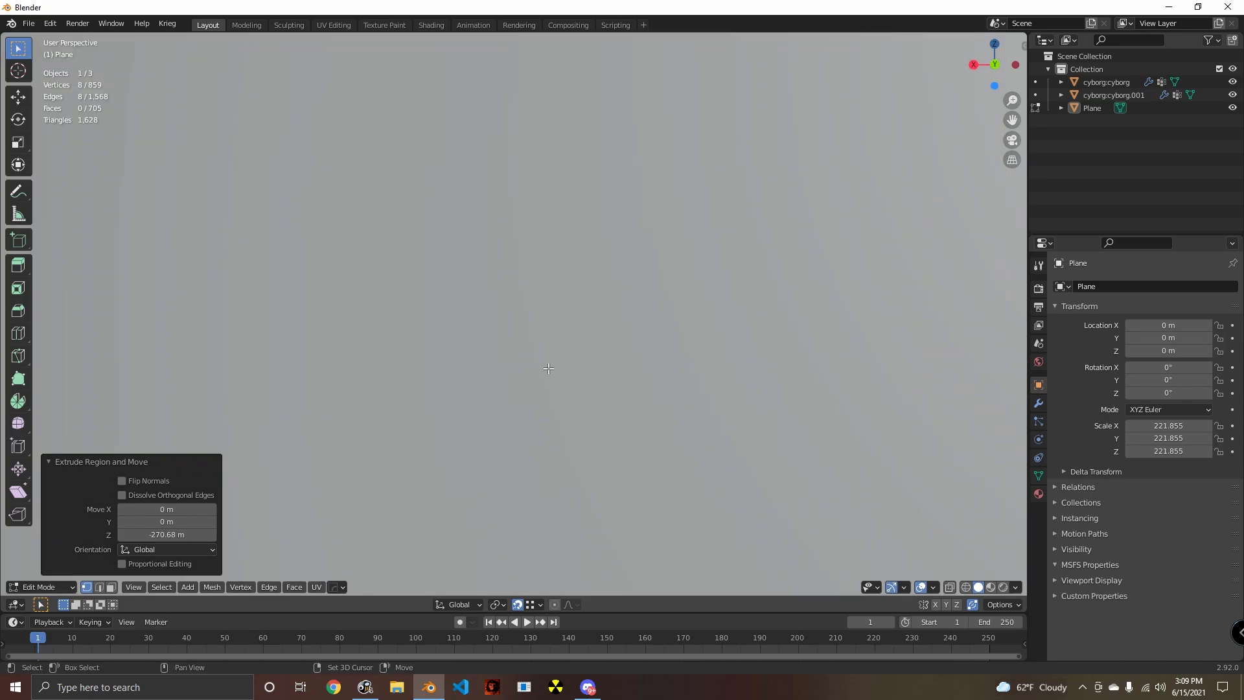
{"action": "scroll", "coordinate": [542, 363], "scroll_direction": "down", "scroll_amount": 3}
{"action": "scroll", "coordinate": [530, 416], "scroll_direction": "up", "scroll_amount": 3}
{"action": "scroll", "coordinate": [553, 411], "scroll_direction": "down", "scroll_amount": 3}
{"action": "middle_click_drag", "start_coordinate": [553, 411], "coordinate": [444, 142], "text": "shift"}
{"action": "scroll", "coordinate": [526, 329], "scroll_direction": "up", "scroll_amount": 2}
{"action": "scroll", "coordinate": [686, 327], "scroll_direction": "down", "scroll_amount": 2}
{"action": "scroll", "coordinate": [444, 143], "scroll_direction": "down", "scroll_amount": 4}
{"action": "middle_click_drag", "start_coordinate": [551, 389], "coordinate": [431, 257]}
{"action": "scroll", "coordinate": [505, 322], "scroll_direction": "down", "scroll_amount": 3}
{"action": "scroll", "coordinate": [505, 322], "scroll_direction": "up", "scroll_amount": 3}
{"action": "middle_click_drag", "start_coordinate": [436, 341], "coordinate": [422, 310]}
- Fill the chamber's open bottom with floor faces starting from one edge of its lower loop, and clear the selection
{"action": "left_click", "coordinate": [374, 300]}
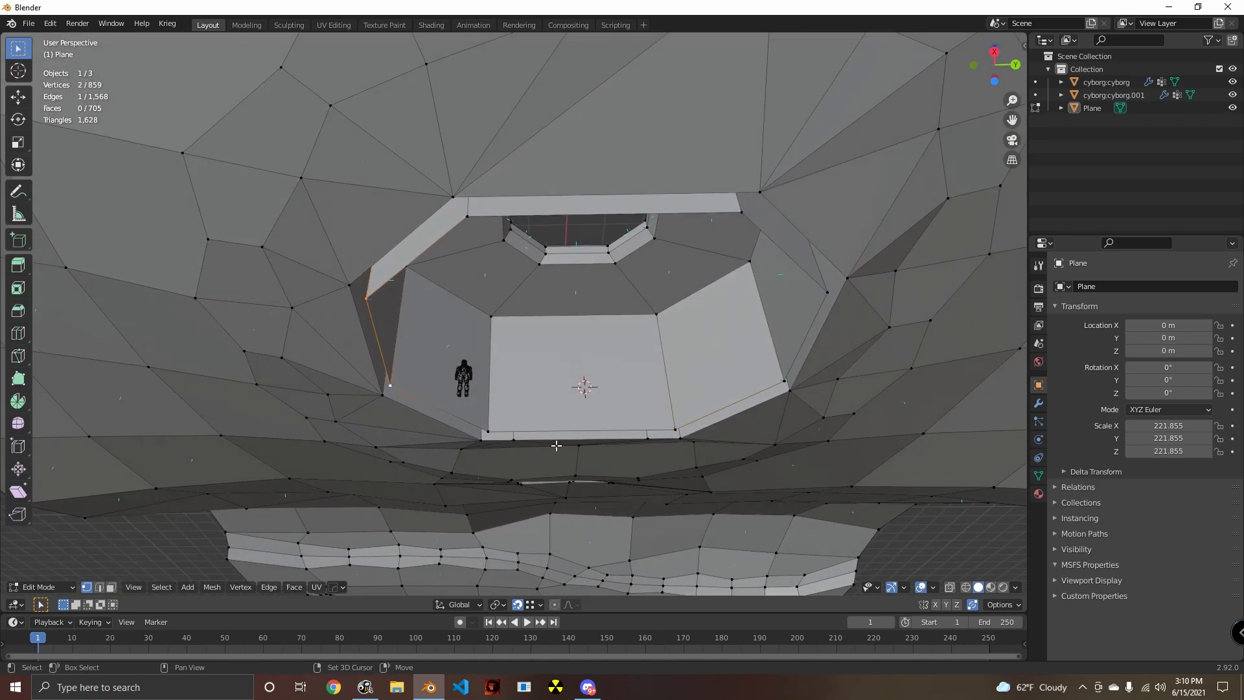
{"action": "key", "text": "f"}
{"action": "key", "text": "f"}
{"action": "middle_click_drag", "start_coordinate": [577, 449], "coordinate": [486, 323]}
{"action": "key", "text": "alt+a"}
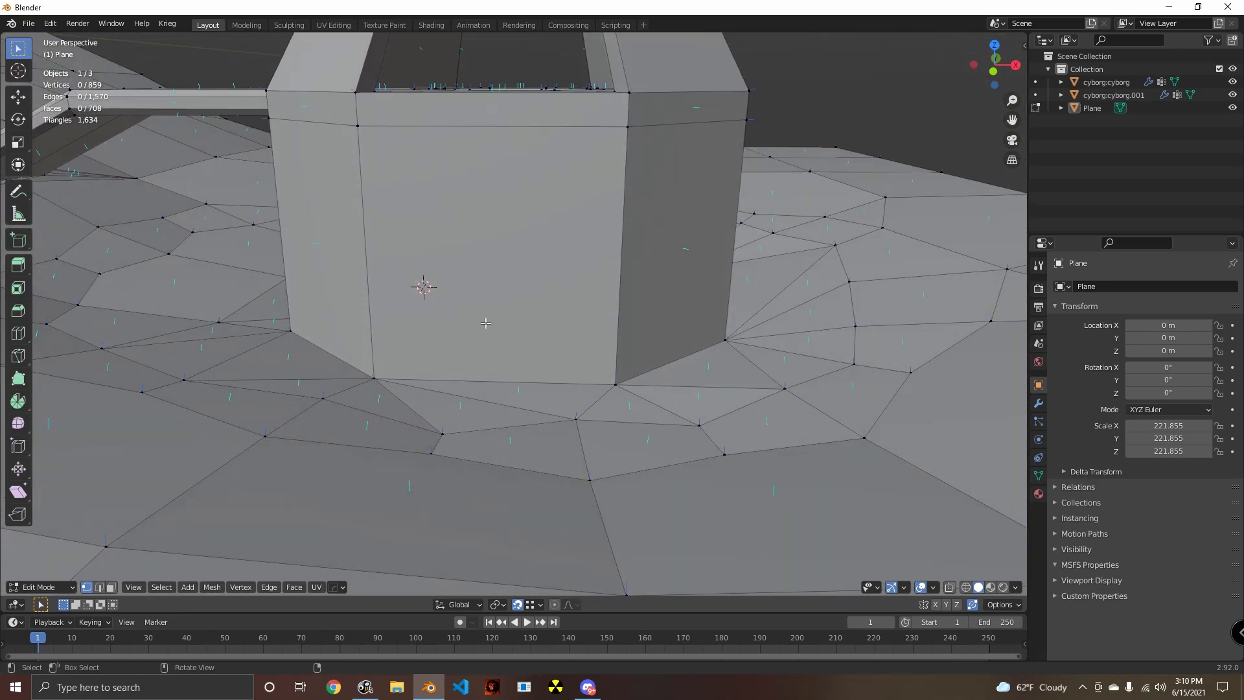
- Switch to face selection and inset one interior wall face of the chamber by 0.1658 m
{"action": "left_click", "coordinate": [113, 588]}
{"action": "middle_click_drag", "start_coordinate": [517, 465], "coordinate": [641, 427]}
{"action": "scroll", "coordinate": [455, 417], "scroll_direction": "up", "scroll_amount": 4}
{"action": "left_click", "coordinate": [647, 303]}
{"action": "middle_click_drag", "start_coordinate": [647, 302], "coordinate": [611, 402]}
{"action": "key", "text": "i"}
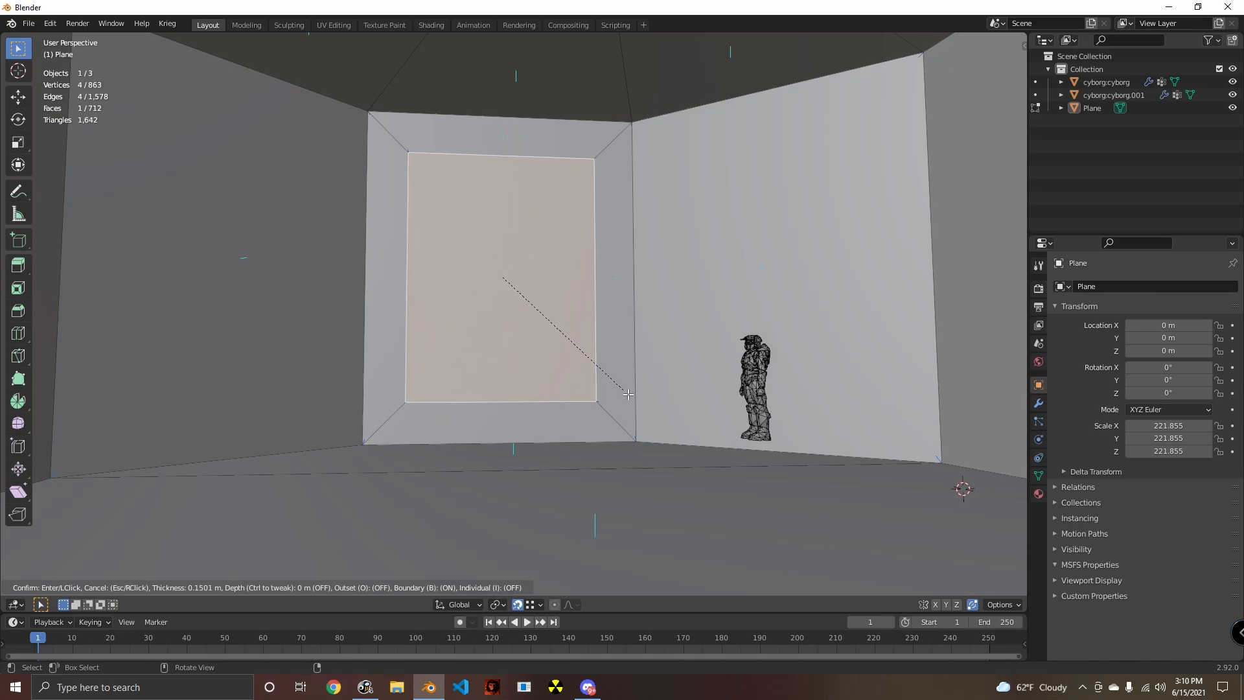
{"action": "left_click", "coordinate": [620, 396]}
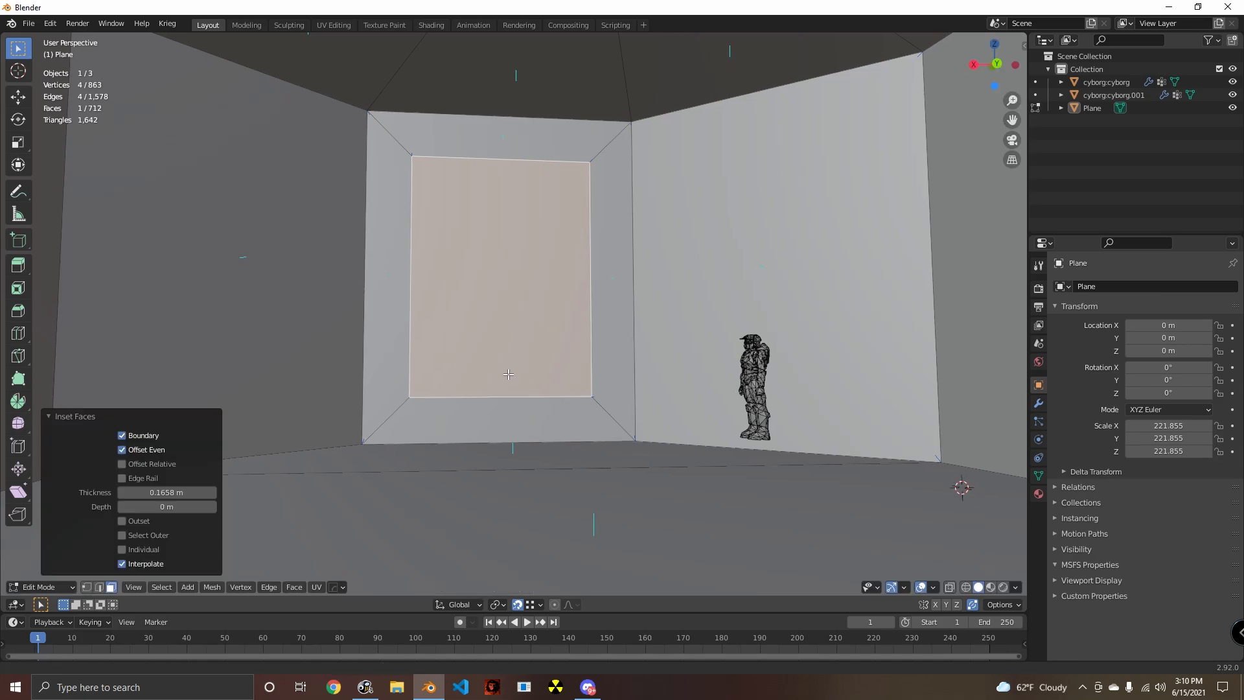
- Try to delete the inset's lower border face and the floor faces in front of it
{"action": "middle_click_drag", "start_coordinate": [499, 375], "coordinate": [511, 394]}
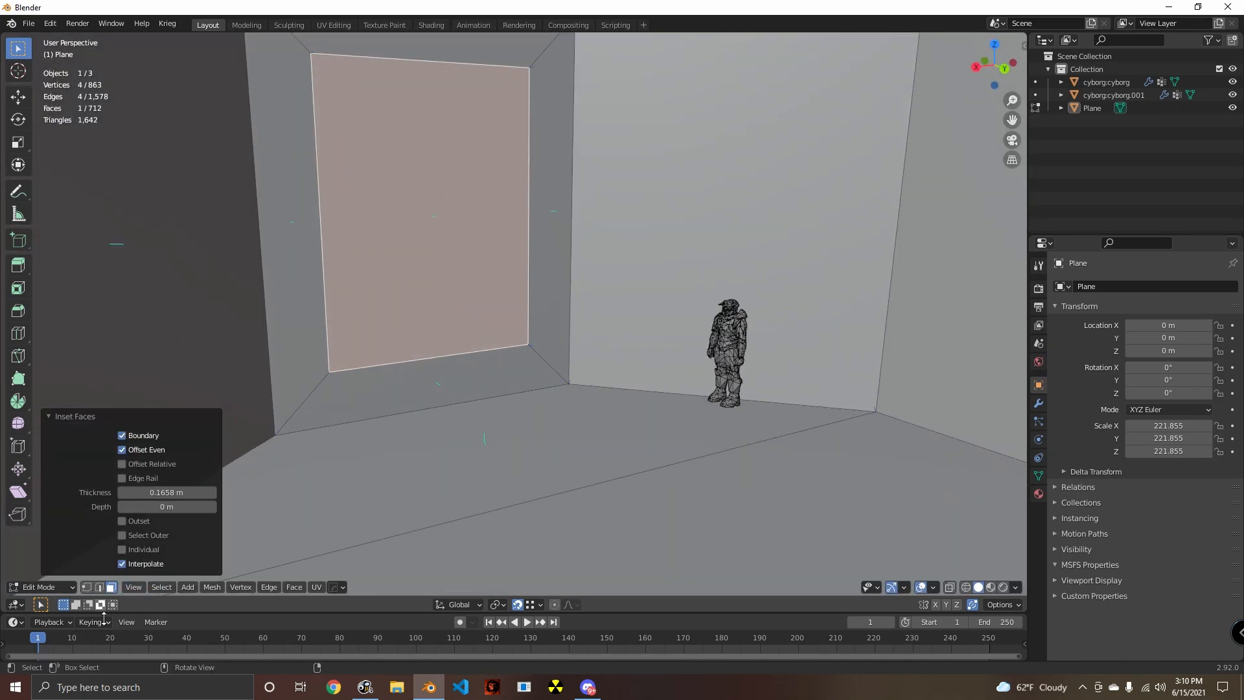
{"action": "left_click", "coordinate": [406, 392]}
{"action": "left_click", "coordinate": [469, 449], "text": "shift"}
{"action": "key", "text": "x"}
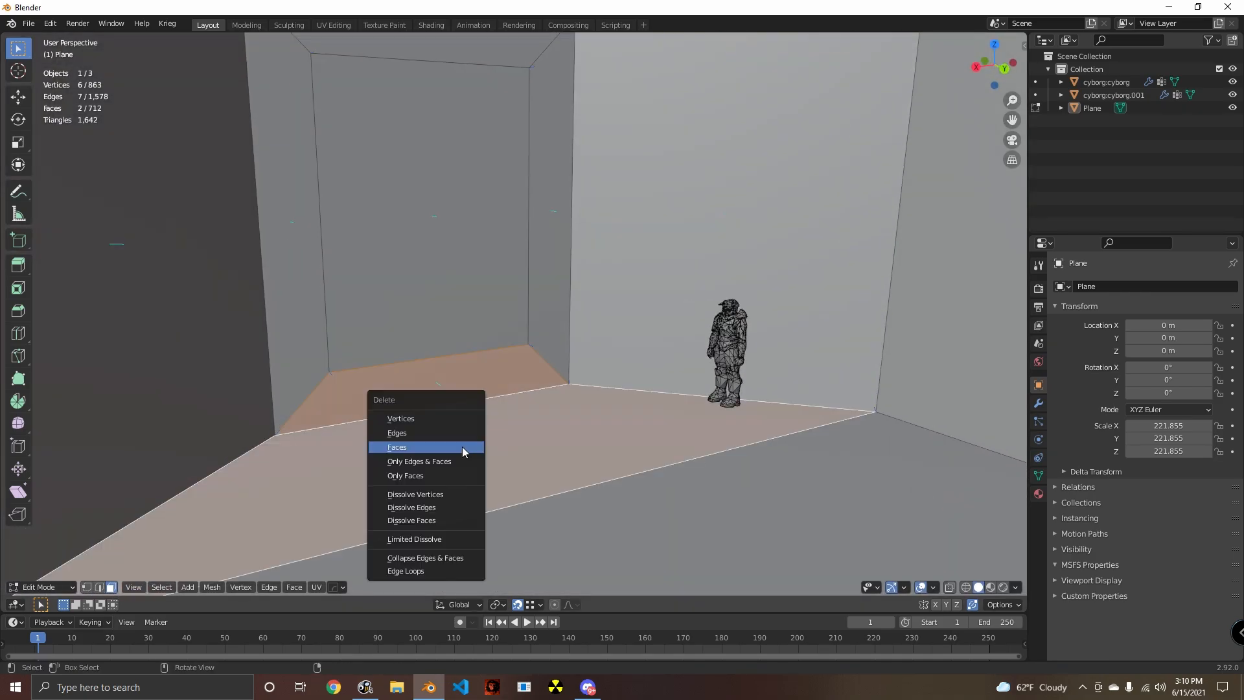
{"action": "left_click", "coordinate": [465, 449]}
{"action": "middle_click_drag", "start_coordinate": [462, 449], "coordinate": [678, 408], "text": "shift"}
{"action": "left_click", "coordinate": [741, 439]}
{"action": "key", "text": "x"}
{"action": "left_click", "coordinate": [678, 405]}
{"action": "left_click", "coordinate": [697, 333]}
{"action": "key", "text": "x"}
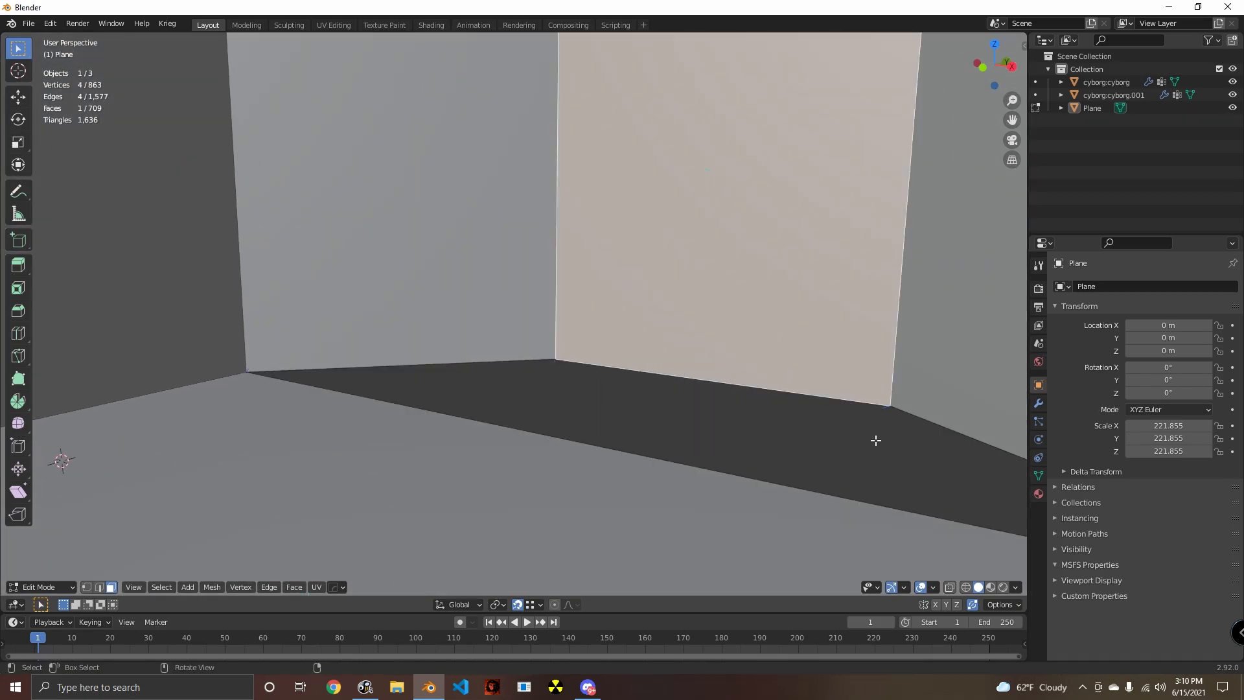
- Undo the face deletions and the wall inset
{"action": "key", "text": "ctrl+z"}
{"action": "key", "text": "ctrl+z"}
{"action": "key", "text": "ctrl+z"}
{"action": "key", "text": "ctrl+z"}
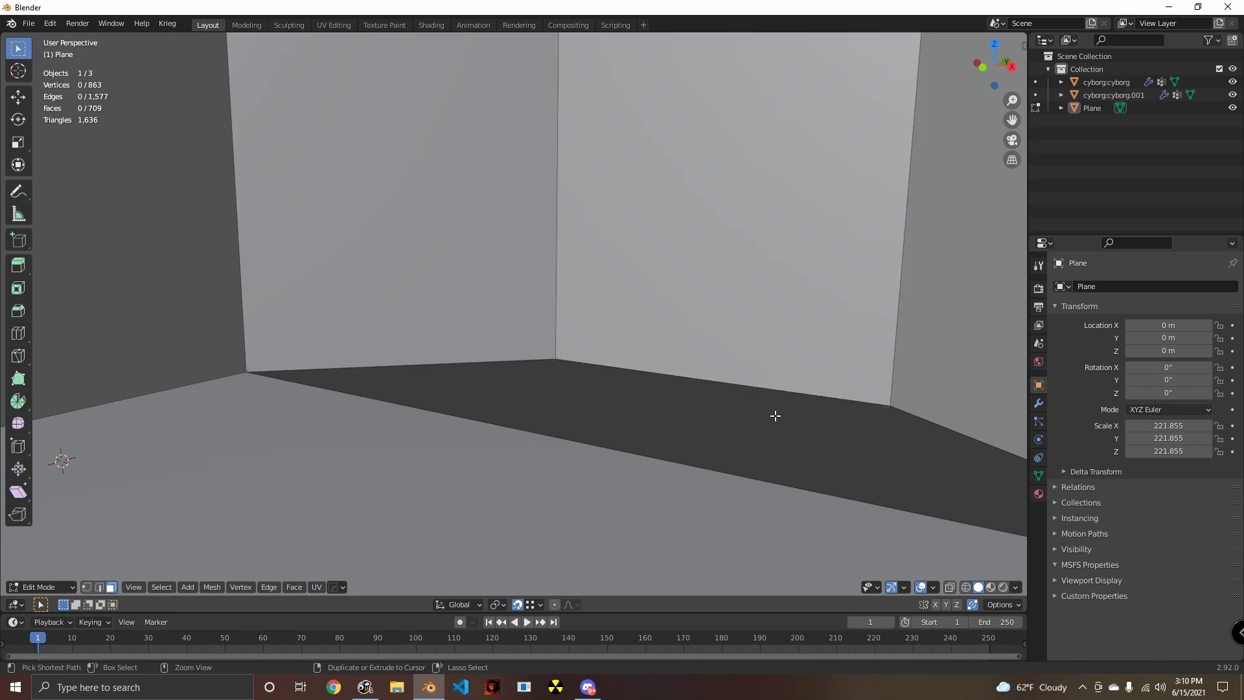
{"action": "middle_click_drag", "start_coordinate": [775, 417], "coordinate": [733, 467]}
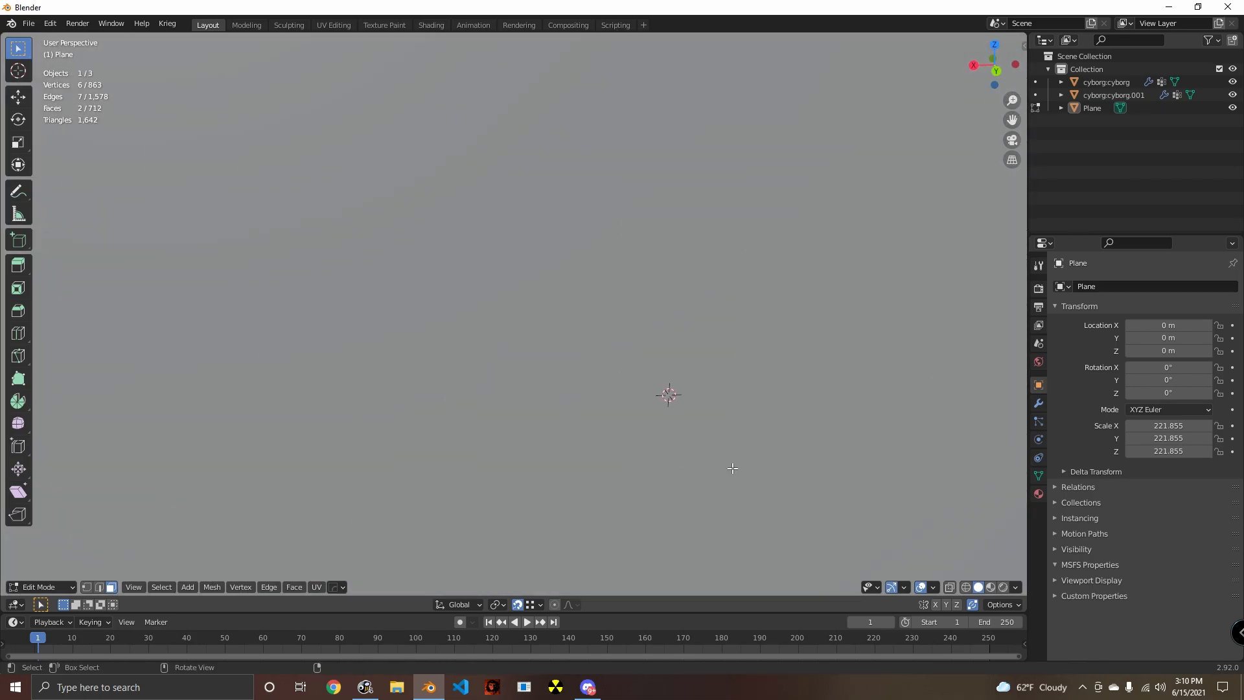
{"action": "scroll", "coordinate": [688, 464], "scroll_direction": "up", "scroll_amount": 1}
{"action": "key", "text": "ctrl+z"}
{"action": "key", "text": "ctrl+z"}
{"action": "key", "text": "ctrl+z"}
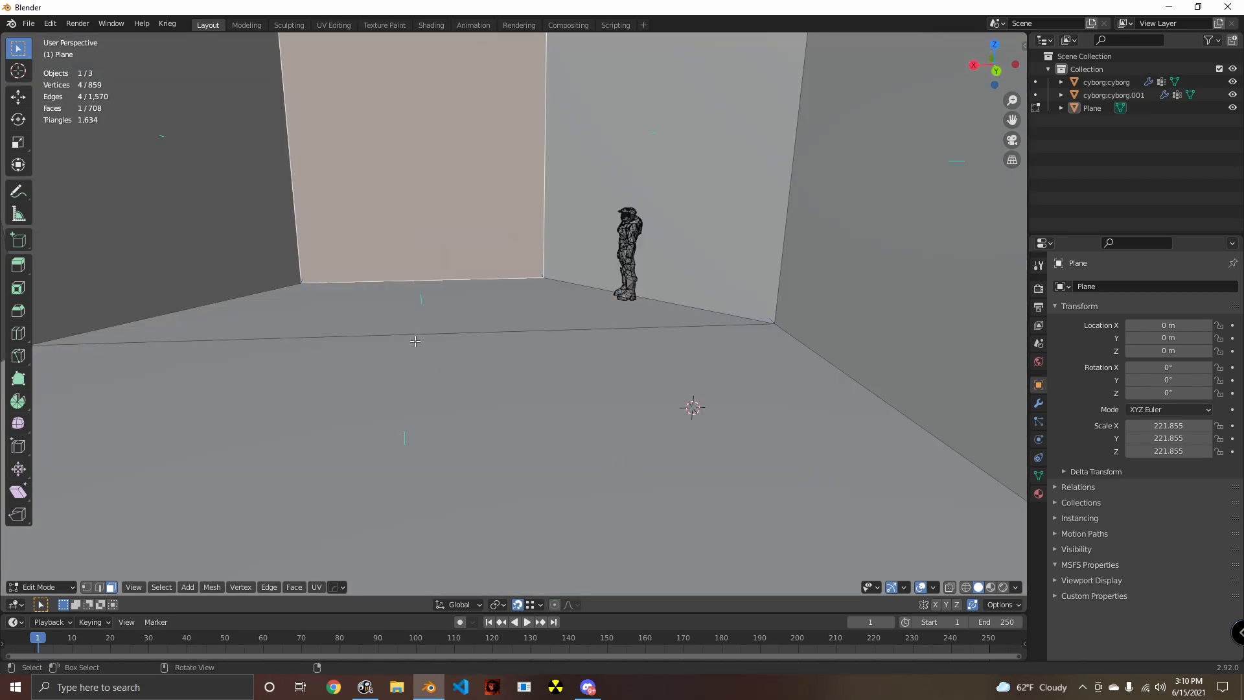
- Select the three floor faces of the chamber and delete them
{"action": "left_click", "coordinate": [415, 341]}
{"action": "left_click", "coordinate": [422, 308]}
{"action": "left_click", "coordinate": [447, 389], "text": "shift"}
{"action": "middle_click_drag", "start_coordinate": [602, 408], "coordinate": [719, 398]}
{"action": "left_click", "coordinate": [648, 386], "text": "shift"}
{"action": "key", "text": "shift+z"}
{"action": "key", "text": "shift+z"}
{"action": "key", "text": "x"}
{"action": "left_click", "coordinate": [715, 398]}
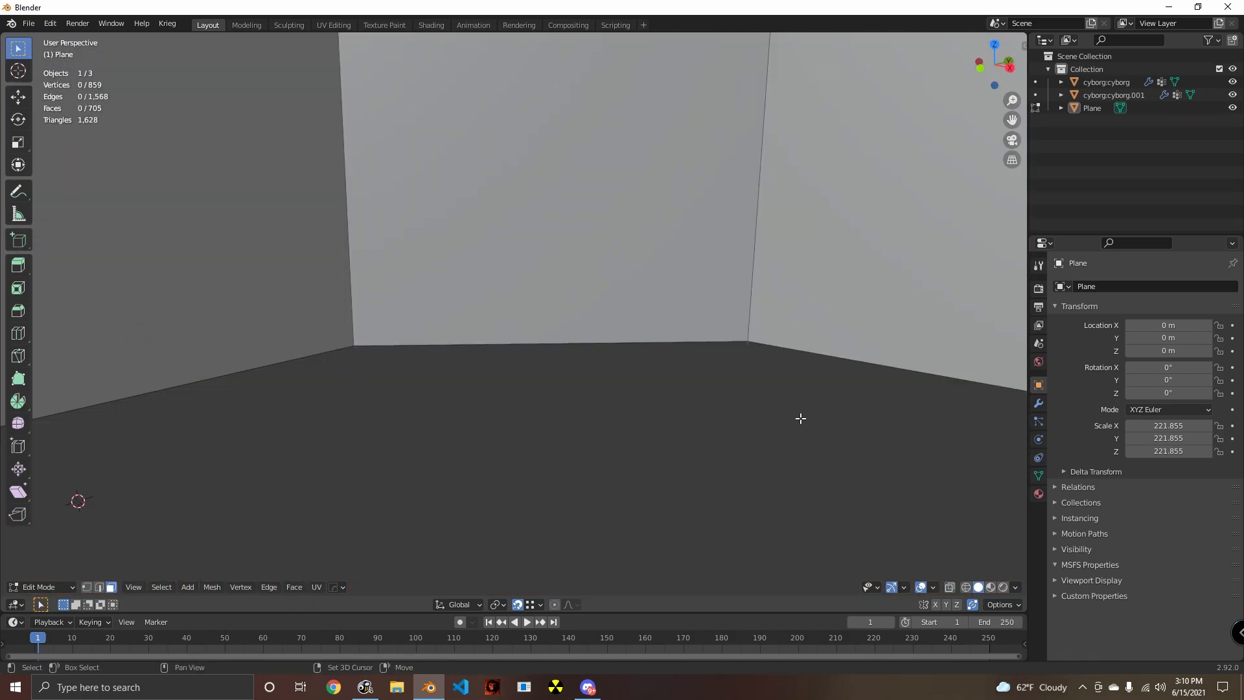
- Select two opposite interior wall faces of the chamber
{"action": "middle_click_drag", "start_coordinate": [801, 419], "coordinate": [611, 404], "text": "shift"}
{"action": "left_click", "coordinate": [721, 308]}
{"action": "middle_click_drag", "start_coordinate": [724, 408], "coordinate": [555, 427]}
{"action": "middle_click_drag", "start_coordinate": [244, 311], "coordinate": [503, 340], "text": "shift"}
{"action": "left_click", "coordinate": [356, 300], "text": "shift"}
{"action": "middle_click_drag", "start_coordinate": [648, 434], "coordinate": [620, 421]}
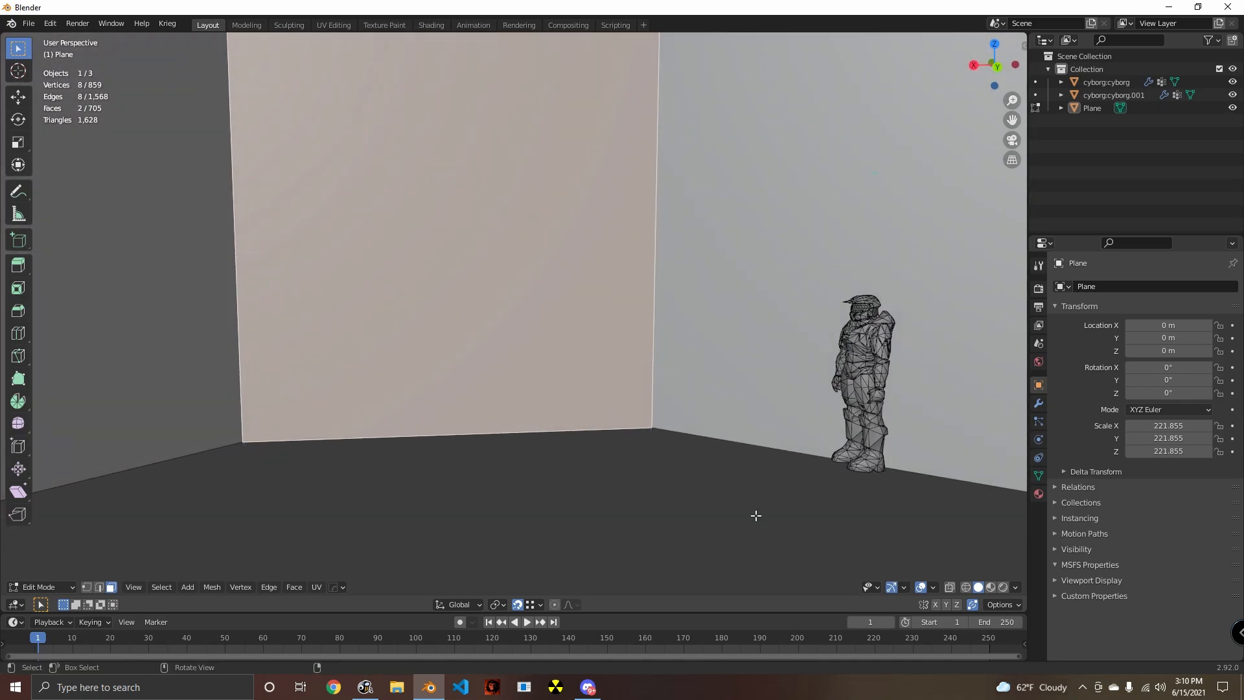
- Try an inset of about 0.13 m on both selected wall faces, inspect it, and undo it
{"action": "key", "text": "i"}
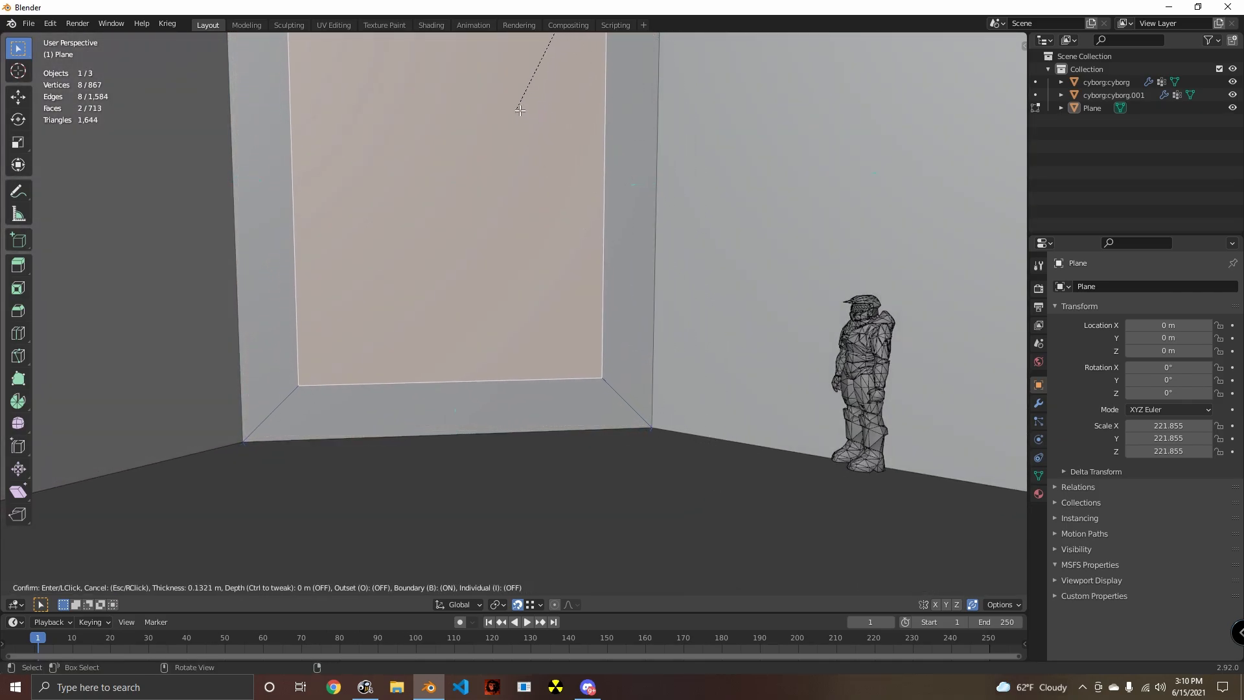
{"action": "left_click", "coordinate": [519, 120]}
{"action": "scroll", "coordinate": [521, 291], "scroll_direction": "down", "scroll_amount": 15}
{"action": "middle_click_drag", "start_coordinate": [511, 349], "coordinate": [616, 370]}
{"action": "scroll", "coordinate": [473, 386], "scroll_direction": "up", "scroll_amount": 12}
{"action": "middle_click_drag", "start_coordinate": [615, 370], "coordinate": [763, 506], "text": "shift"}
{"action": "key", "text": "ctrl+z"}
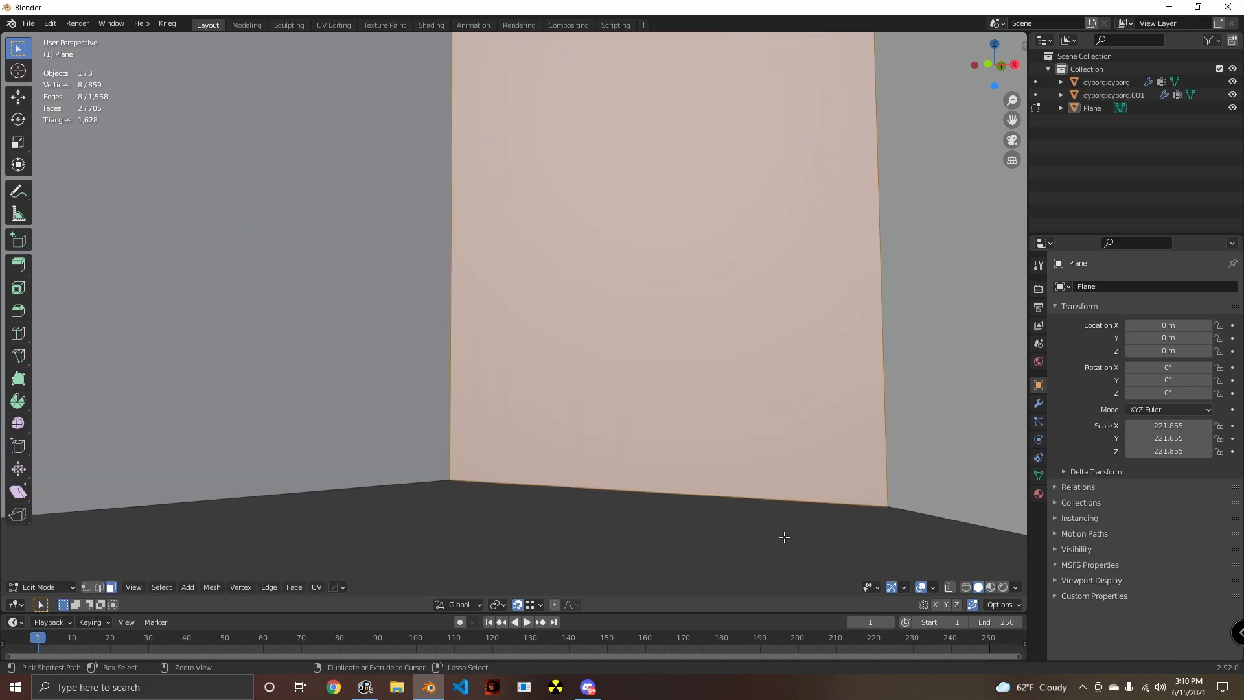
- Inset both selected wall faces by 0.2731 m
{"action": "key", "text": "i"}
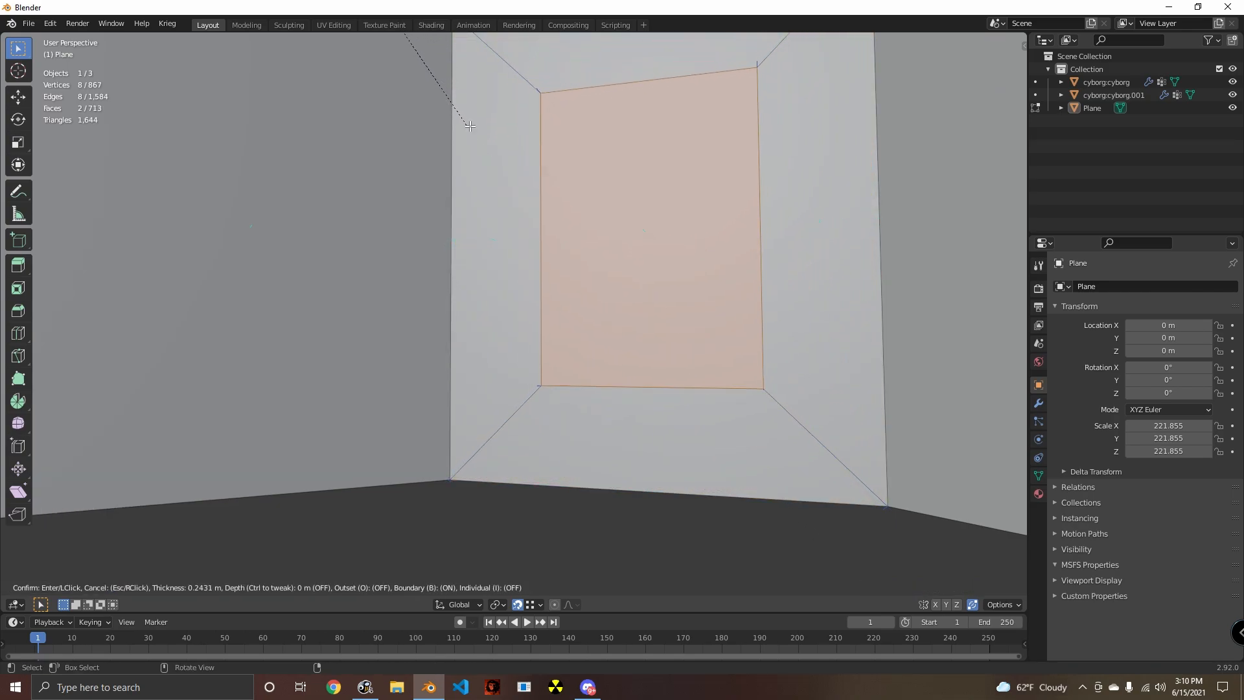
{"action": "left_click", "coordinate": [497, 579]}
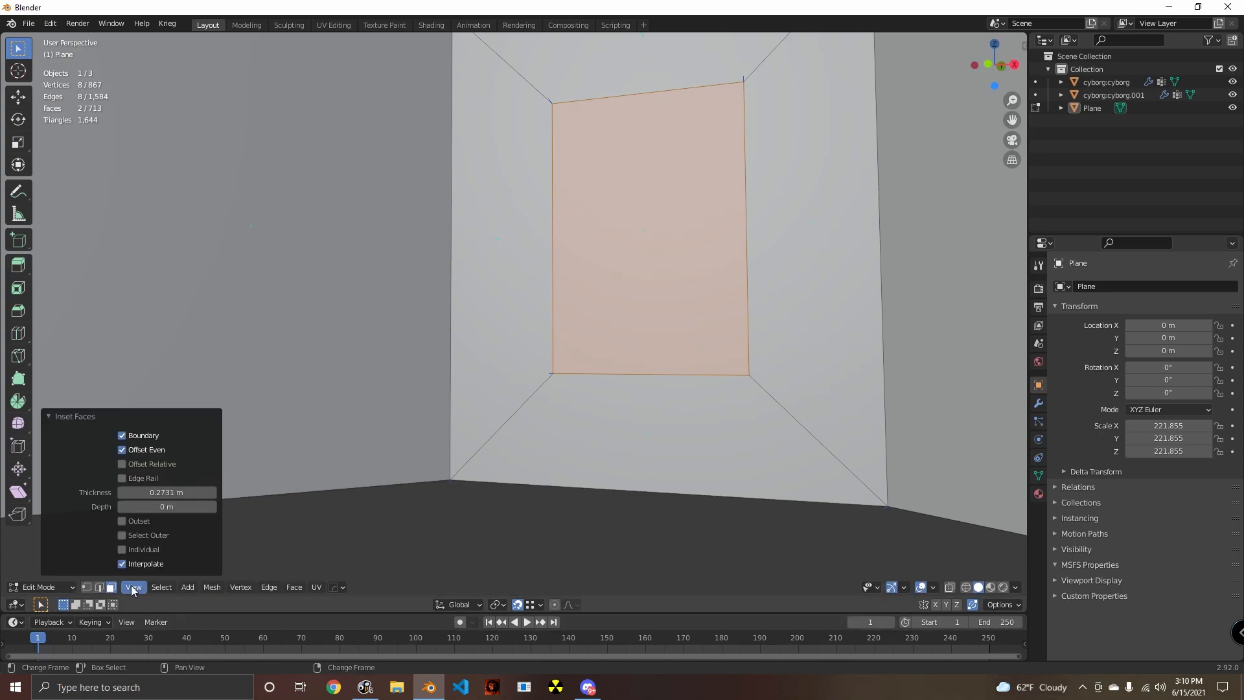
- Delete the lower border faces beneath the inset panels on both chamber walls
{"action": "left_click", "coordinate": [700, 453]}
{"action": "middle_click_drag", "start_coordinate": [700, 453], "coordinate": [505, 463]}
{"action": "middle_click_drag", "start_coordinate": [506, 463], "coordinate": [321, 392], "text": "shift"}
{"action": "key", "text": "x"}
{"action": "left_click", "coordinate": [258, 408]}
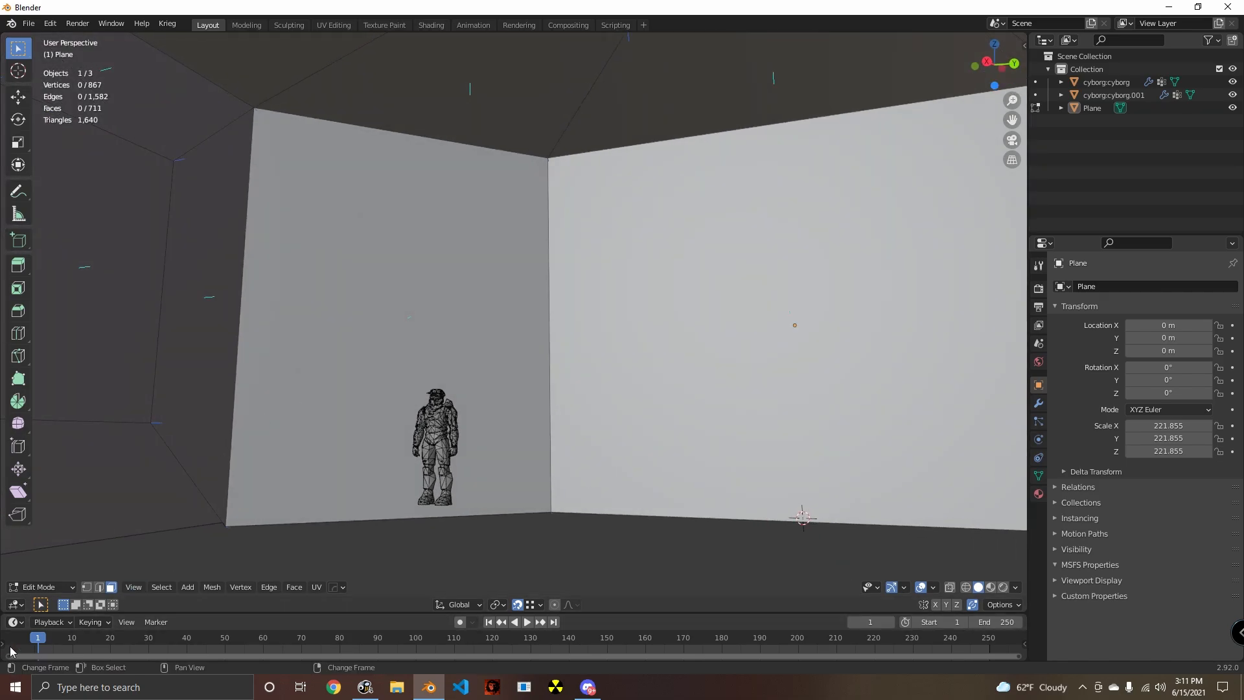
- Select both inset doorway faces and move them down about 60.6 m along Z to the base of the walls
{"action": "left_click", "coordinate": [168, 432]}
{"action": "middle_click_drag", "start_coordinate": [169, 432], "coordinate": [405, 486]}
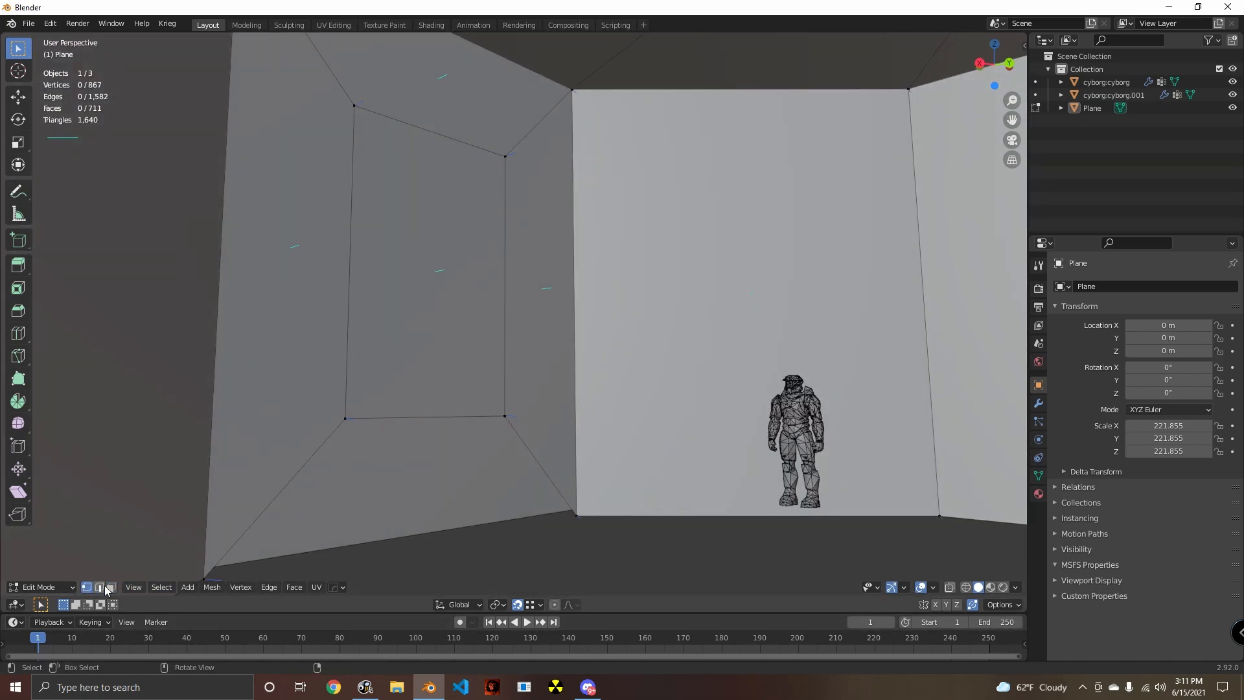
{"action": "left_click", "coordinate": [380, 361]}
{"action": "middle_click_drag", "start_coordinate": [381, 361], "coordinate": [786, 277]}
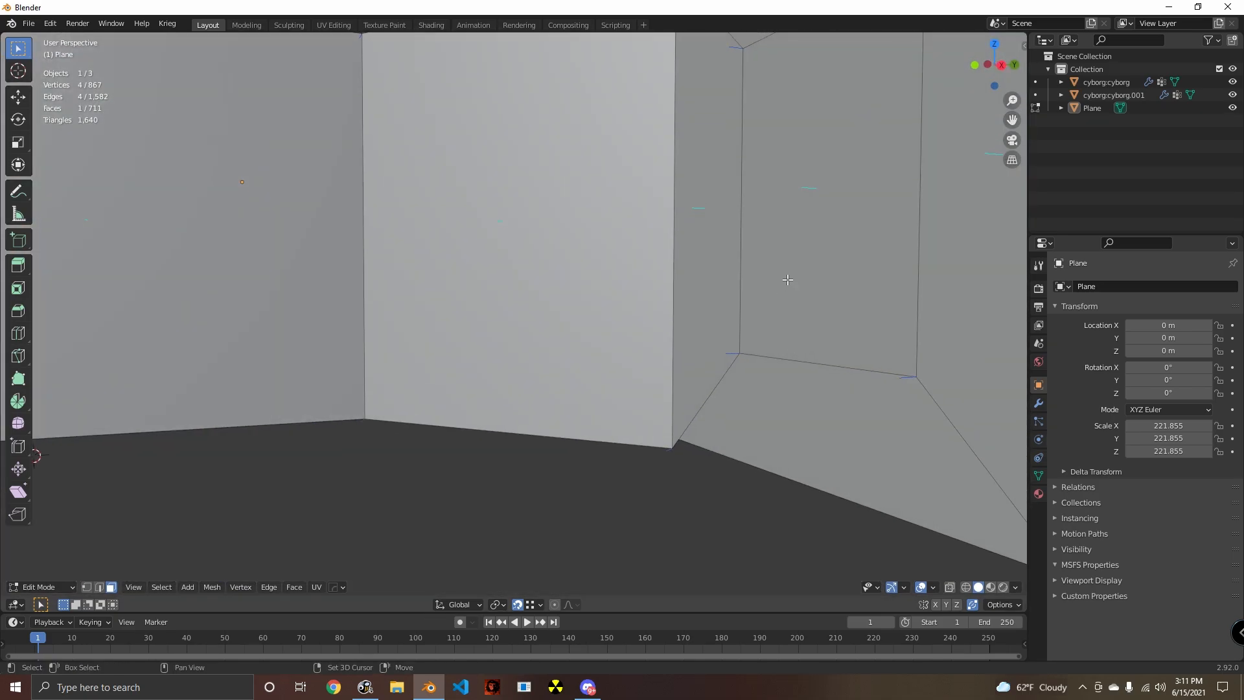
{"action": "left_click", "coordinate": [786, 278], "text": "shift"}
{"action": "key", "text": "g"}
{"action": "key", "text": "z"}
{"action": "left_click", "coordinate": [666, 451]}
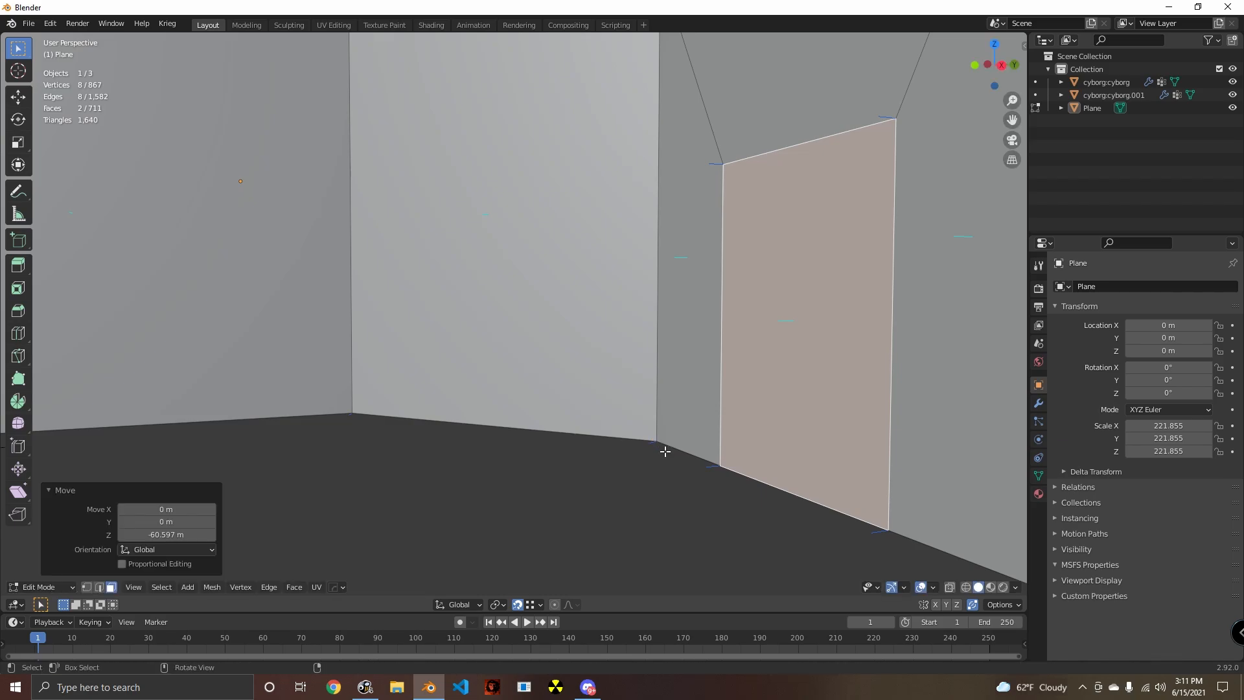
{"action": "middle_click_drag", "start_coordinate": [660, 450], "coordinate": [677, 481]}
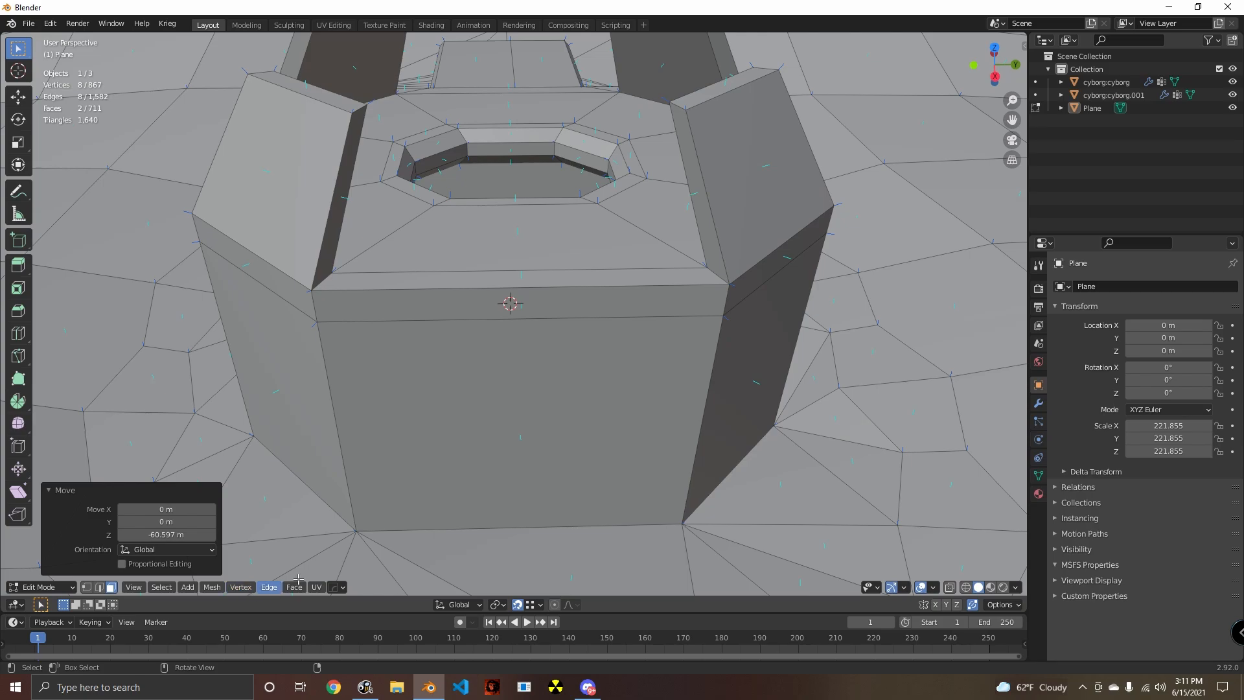
- Extrude one doorway face 17.589 m along Y to the outer wall and delete its end face
{"action": "middle_click_drag", "start_coordinate": [715, 490], "coordinate": [647, 469]}
{"action": "left_click", "coordinate": [722, 419]}
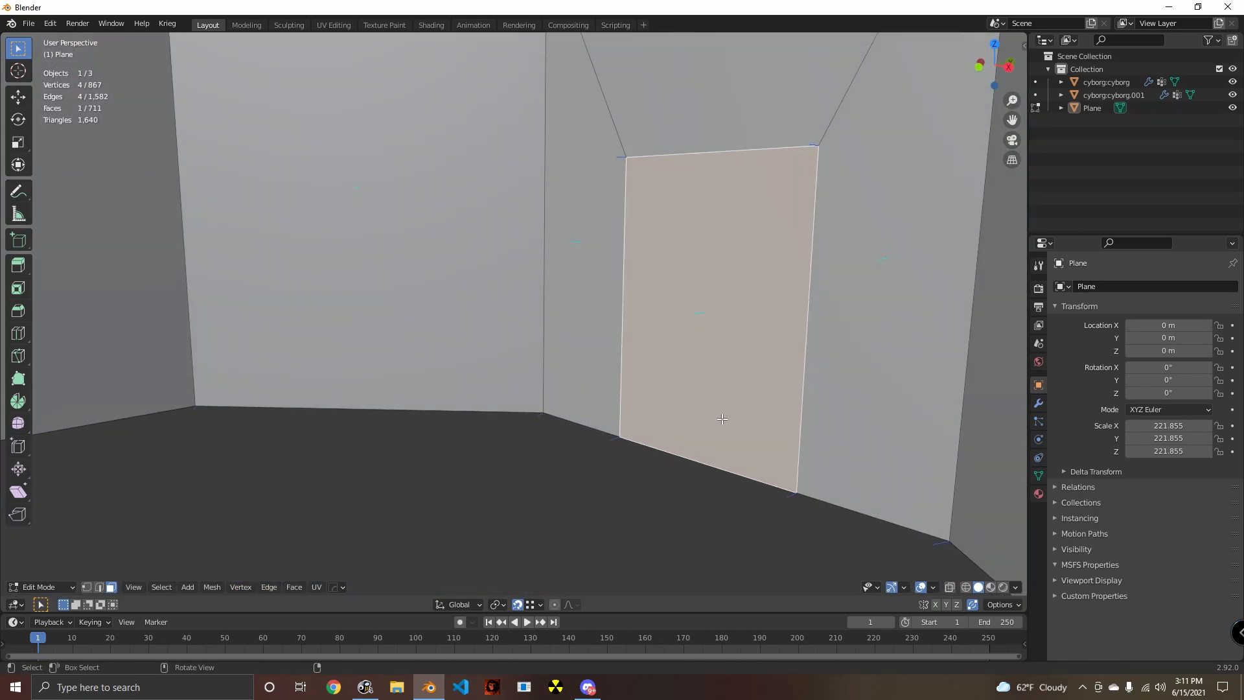
{"action": "middle_click_drag", "start_coordinate": [723, 419], "coordinate": [512, 522]}
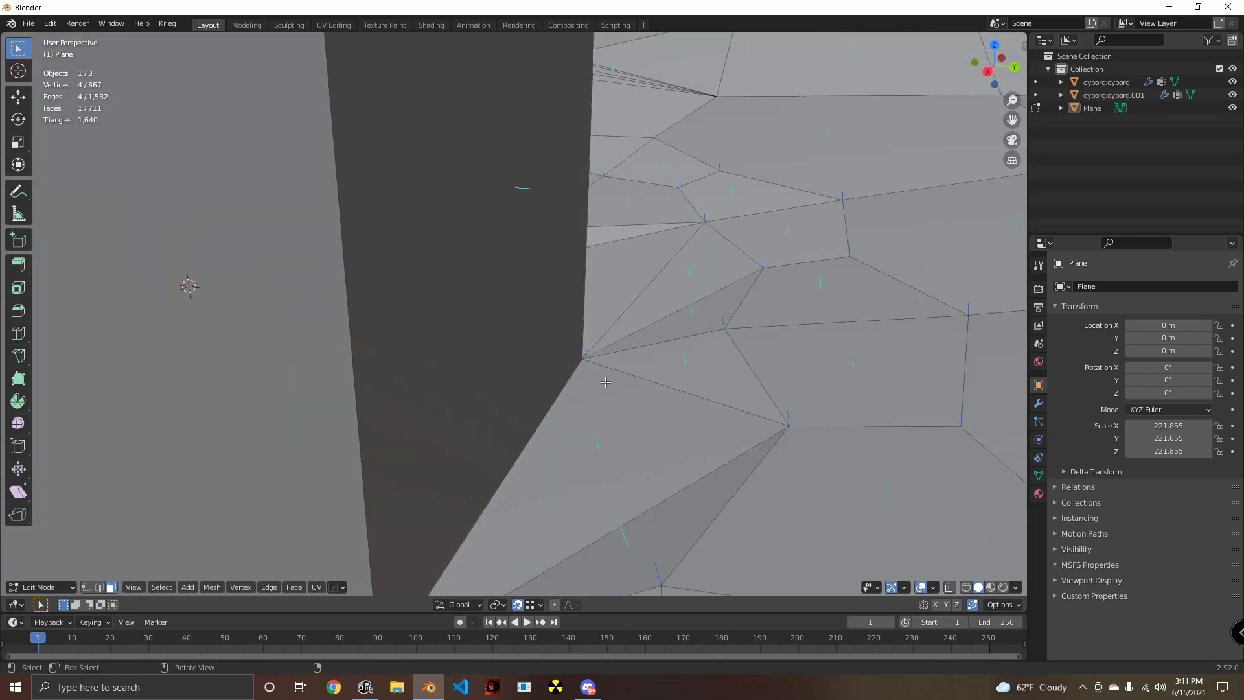
{"action": "key", "text": "e"}
{"action": "key", "text": "x"}
{"action": "key", "text": "y"}
{"action": "left_click", "coordinate": [586, 361]}
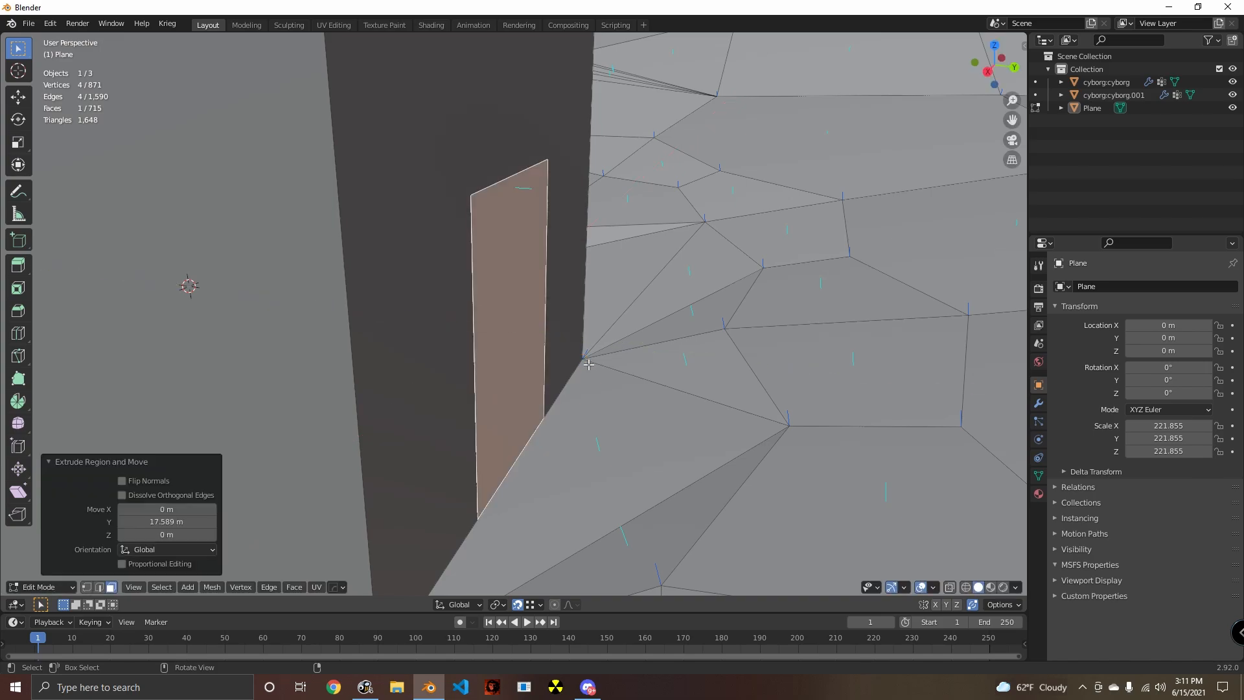
{"action": "middle_click_drag", "start_coordinate": [586, 361], "coordinate": [617, 385]}
{"action": "key", "text": "x"}
{"action": "left_click", "coordinate": [518, 418]}
- Extrude the opposite doorway face outward along Y by about -17.92 m and delete its end face
{"action": "left_click", "coordinate": [595, 379]}
{"action": "key", "text": "g"}
{"action": "key", "text": "y"}
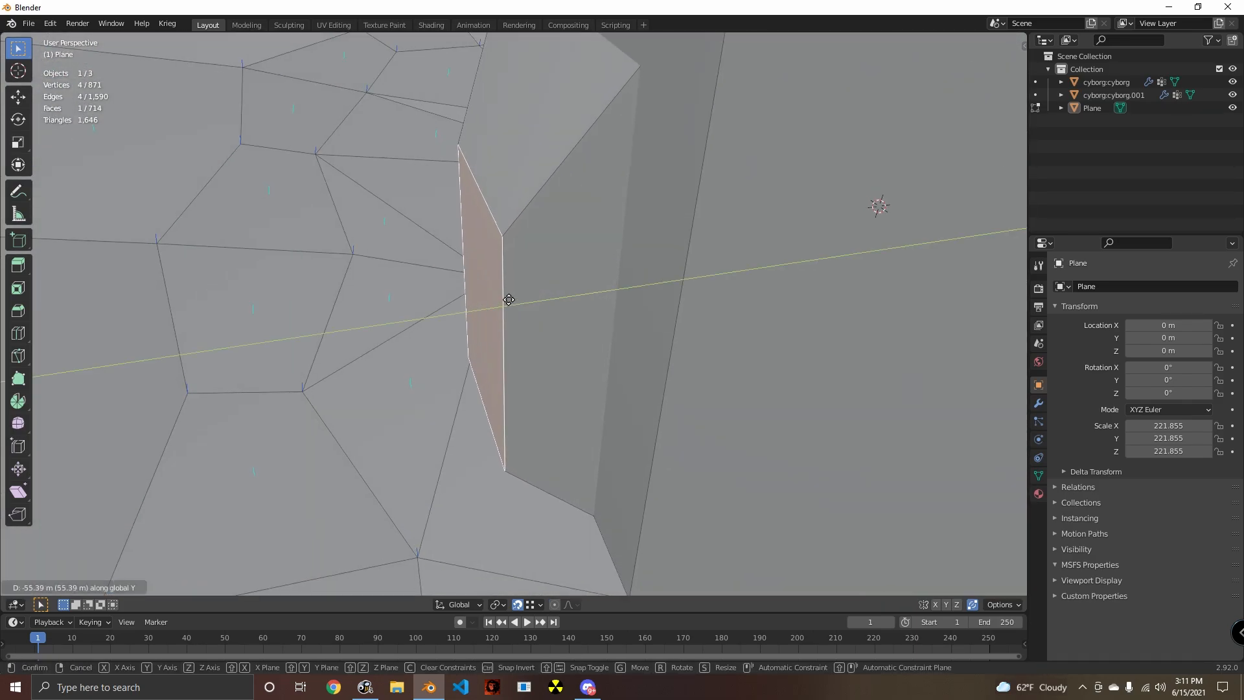
{"action": "right_click", "coordinate": [498, 282]}
{"action": "key", "text": "e"}
{"action": "key", "text": "y"}
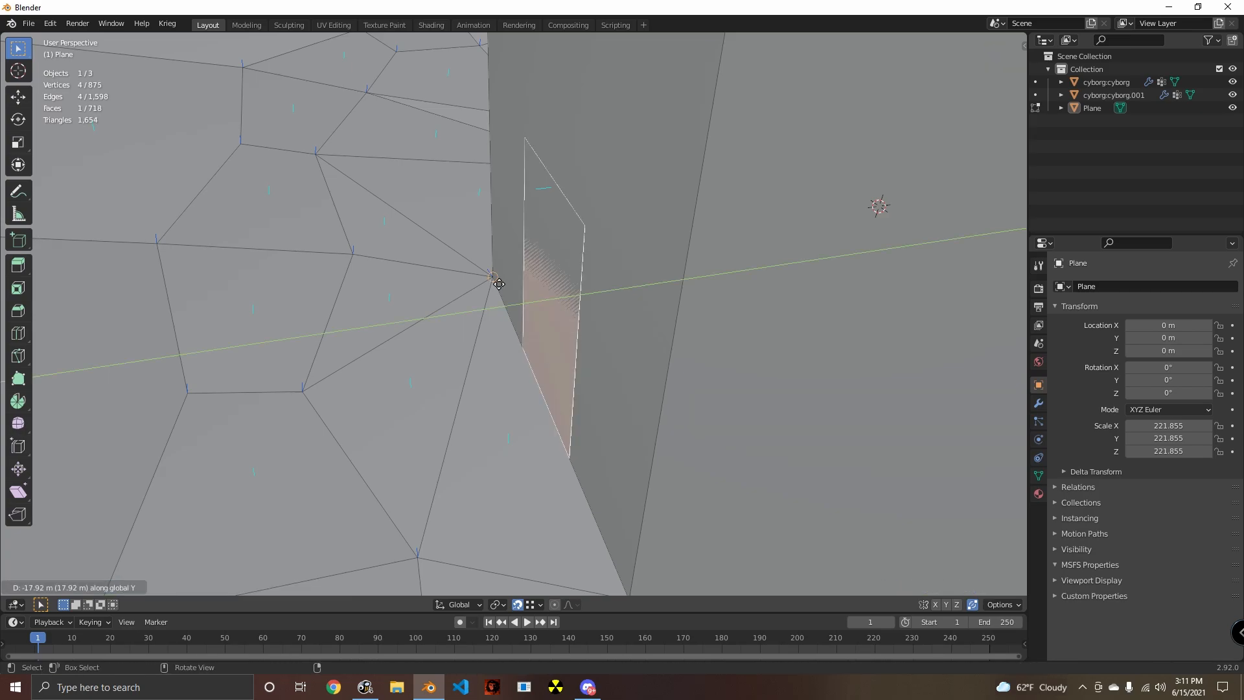
{"action": "left_click", "coordinate": [502, 279]}
{"action": "middle_click_drag", "start_coordinate": [502, 279], "coordinate": [677, 418]}
{"action": "scroll", "coordinate": [481, 383], "scroll_direction": "down", "scroll_amount": 3}
{"action": "key", "text": "x"}
{"action": "left_click", "coordinate": [481, 384]}
- Delete the two exterior tower wall faces that cover the doorway passages
{"action": "left_click", "coordinate": [586, 323]}
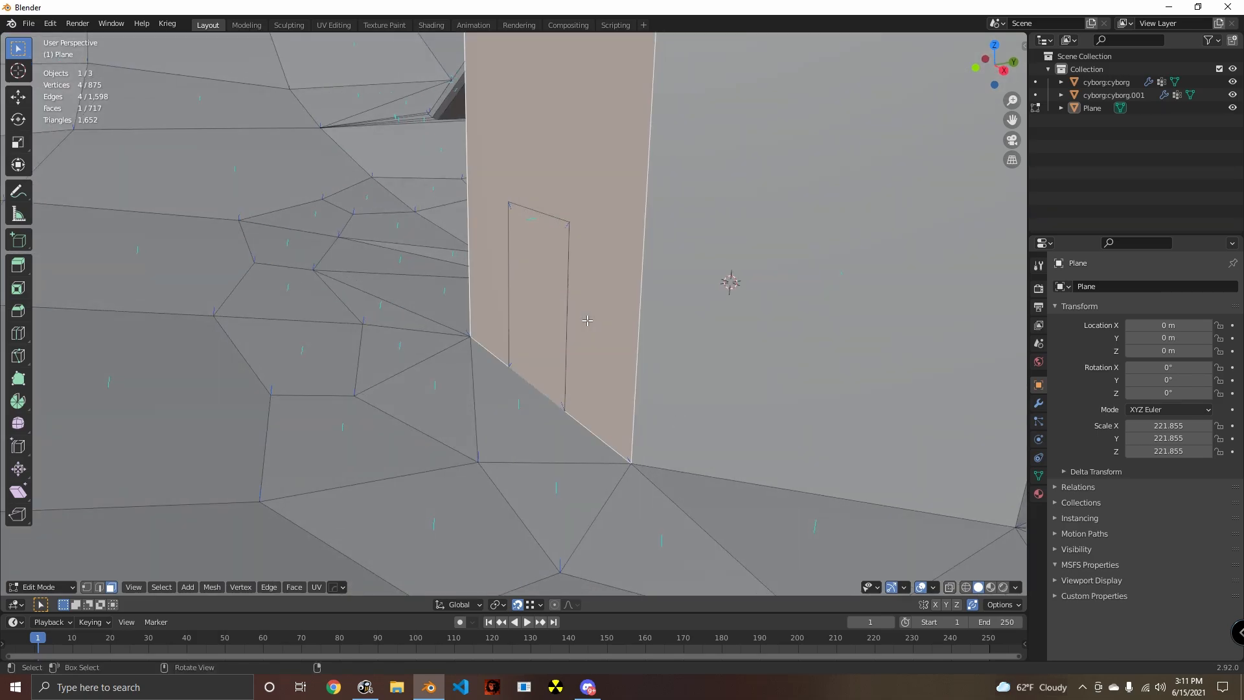
{"action": "key", "text": "x"}
{"action": "left_click", "coordinate": [583, 320]}
{"action": "scroll", "coordinate": [584, 320], "scroll_direction": "down", "scroll_amount": 4}
{"action": "middle_click_drag", "start_coordinate": [584, 319], "coordinate": [450, 333]}
{"action": "left_click", "coordinate": [449, 332]}
{"action": "key", "text": "x"}
{"action": "left_click", "coordinate": [498, 382]}
- Delete the terrain faces directly in front of the doorway openings
{"action": "scroll", "coordinate": [498, 382], "scroll_direction": "up", "scroll_amount": 2}
{"action": "middle_click_drag", "start_coordinate": [498, 381], "coordinate": [595, 426]}
{"action": "left_click", "coordinate": [570, 418]}
{"action": "left_click", "coordinate": [631, 429], "text": "shift"}
{"action": "key", "text": "x"}
{"action": "left_click", "coordinate": [642, 425]}
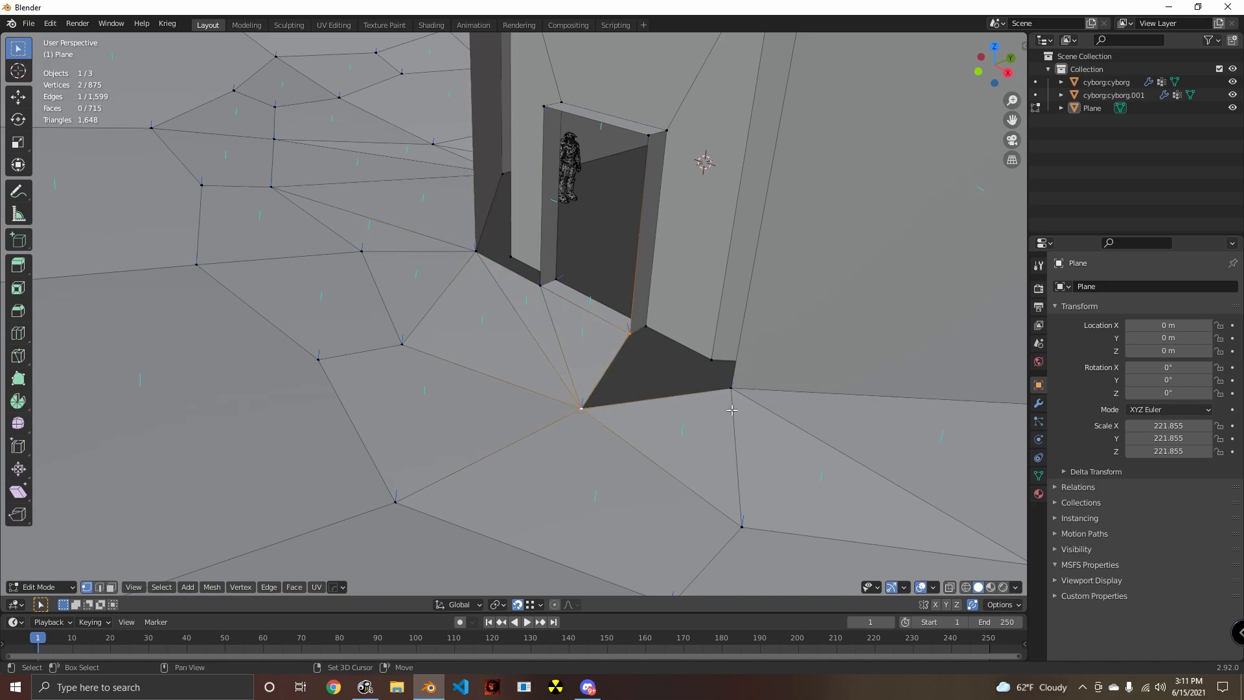
- Fill the ground gaps between the doorway sills and the surrounding terrain with new faces
{"action": "key", "text": "f"}
{"action": "middle_click_drag", "start_coordinate": [720, 405], "coordinate": [635, 413]}
{"action": "key", "text": "alt+a"}
{"action": "left_click", "coordinate": [529, 423]}
{"action": "middle_click_drag", "start_coordinate": [528, 421], "coordinate": [549, 381], "text": "shift"}
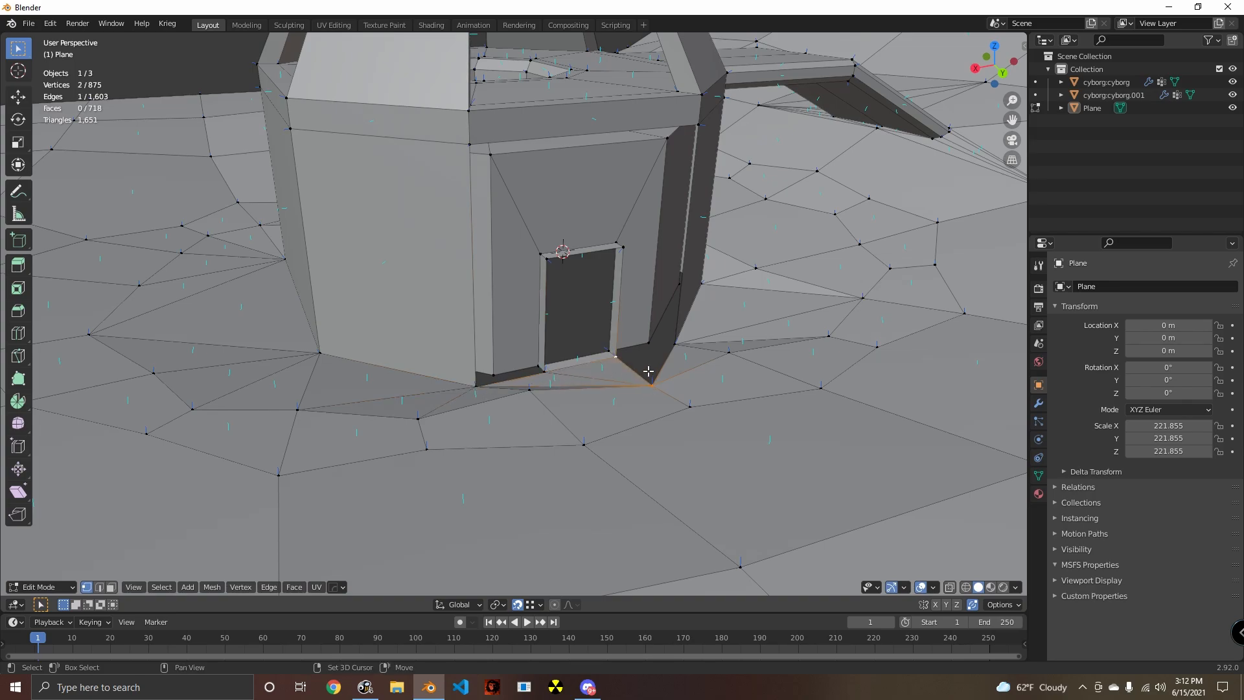
{"action": "key", "text": "f"}
- Rebuild the exterior walls around both doorways by filling faces between the door corners and the wall corners
{"action": "middle_click_drag", "start_coordinate": [696, 401], "coordinate": [478, 396]}
{"action": "key", "text": "alt+a"}
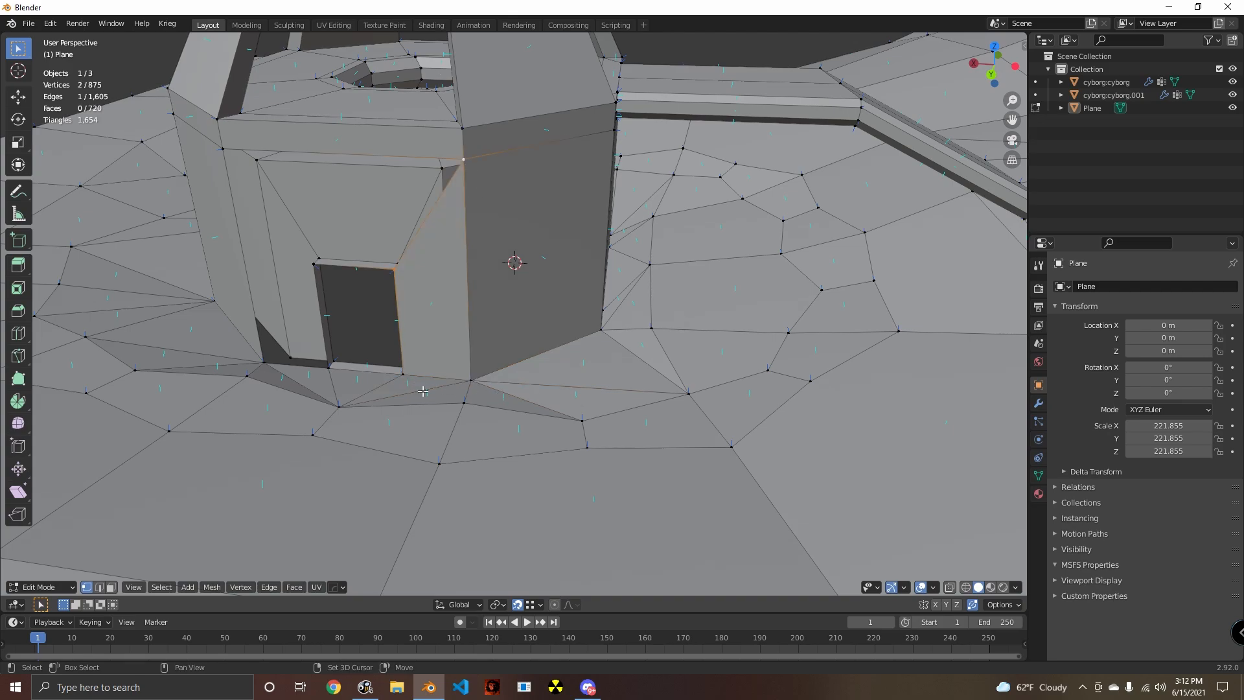
{"action": "key", "text": "alt+a"}
{"action": "middle_click_drag", "start_coordinate": [486, 413], "coordinate": [539, 385]}
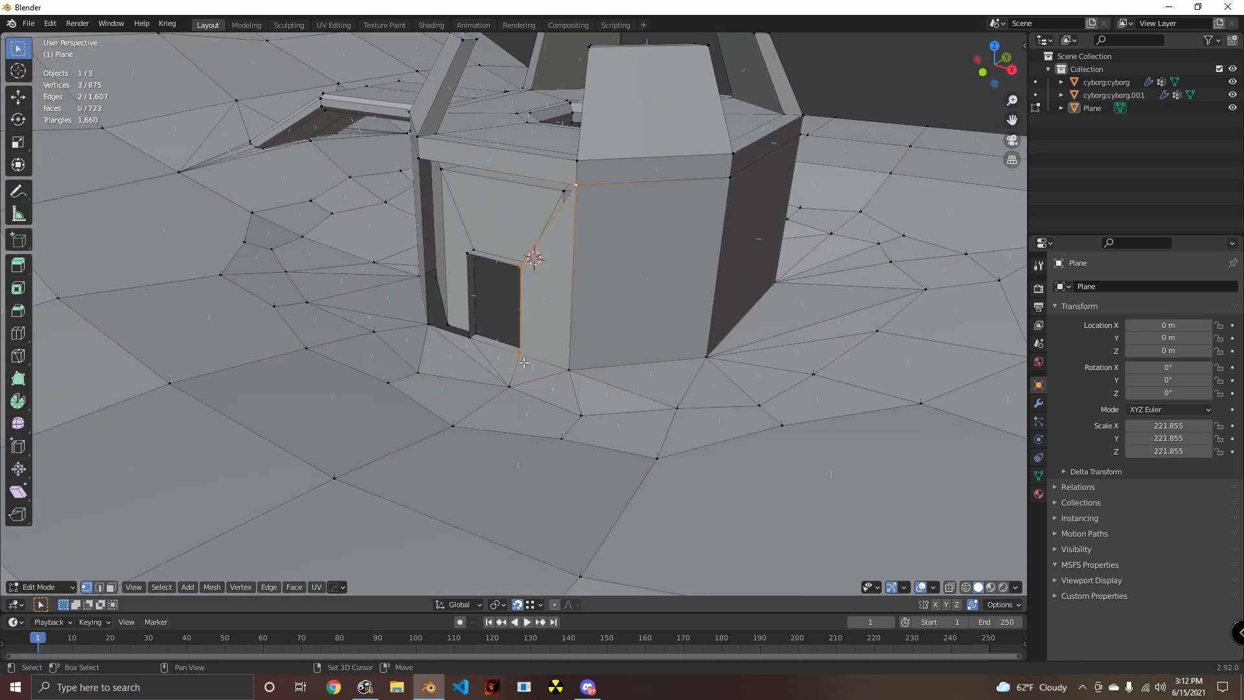
{"action": "key", "text": "f"}
{"action": "middle_click_drag", "start_coordinate": [562, 390], "coordinate": [608, 413]}
{"action": "key", "text": "alt+a"}
{"action": "scroll", "coordinate": [608, 414], "scroll_direction": "up", "scroll_amount": 4}
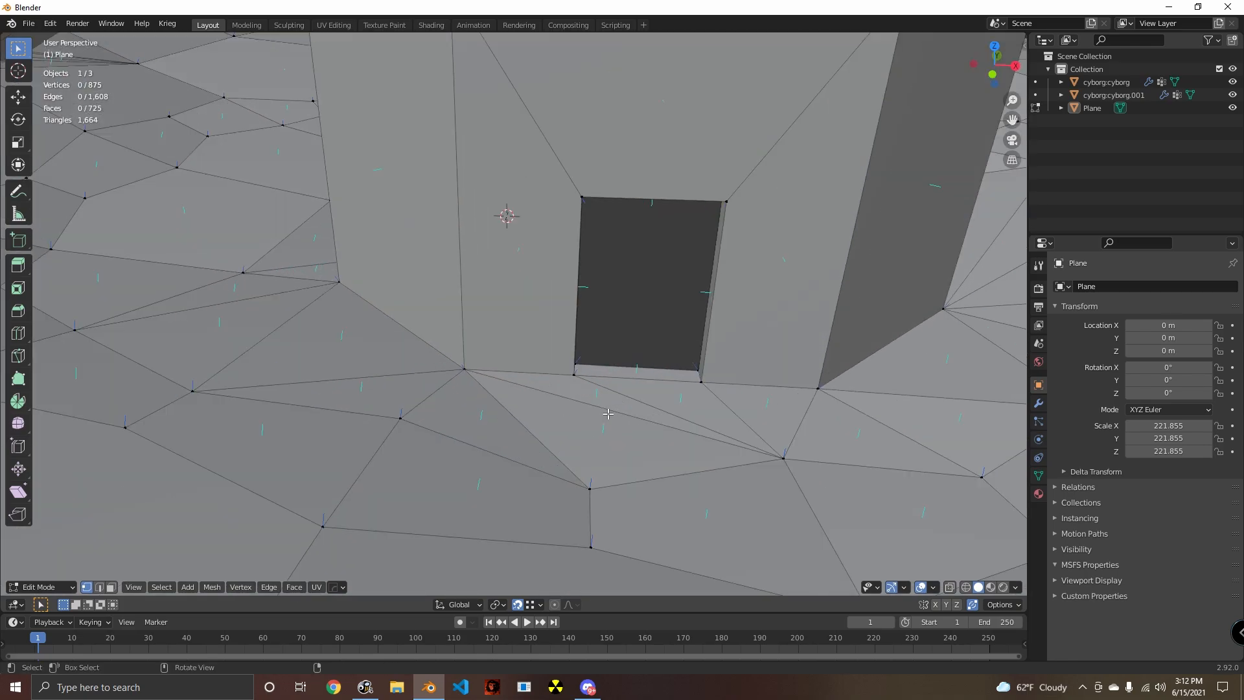
- Try to bevel the two upper corner edges of a doorway by about 0.22 m
{"action": "middle_click_drag", "start_coordinate": [523, 440], "coordinate": [433, 550], "text": "shift"}
{"action": "mouse_move", "coordinate": [433, 550]}
{"action": "middle_mouse_down"}
{"action": "mouse_move", "coordinate": [436, 508]}
{"action": "mouse_move", "coordinate": [438, 567]}
{"action": "middle_mouse_up"}
{"action": "scroll", "coordinate": [438, 519], "scroll_direction": "up", "scroll_amount": 3}
{"action": "middle_click_drag", "start_coordinate": [438, 518], "coordinate": [526, 440], "text": "shift"}
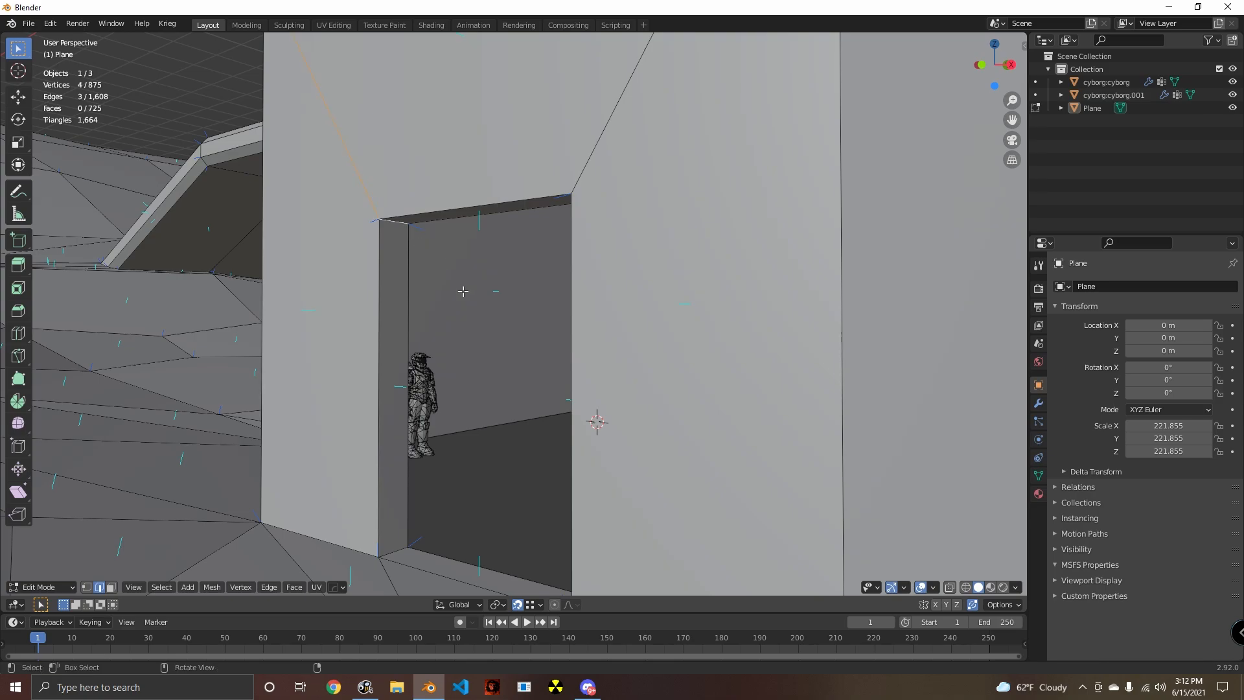
{"action": "middle_click_drag", "start_coordinate": [463, 291], "coordinate": [698, 406]}
{"action": "left_click", "coordinate": [291, 274]}
{"action": "left_click", "coordinate": [707, 292], "text": "shift"}
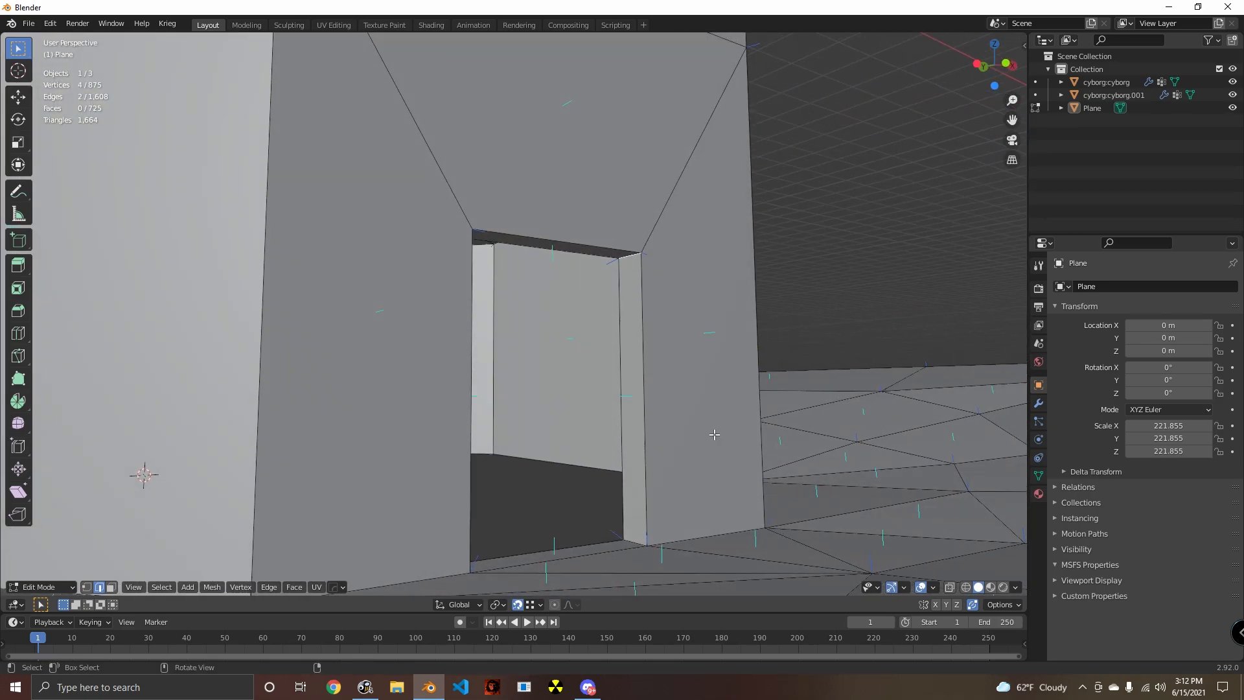
{"action": "key", "text": "ctrl+b"}
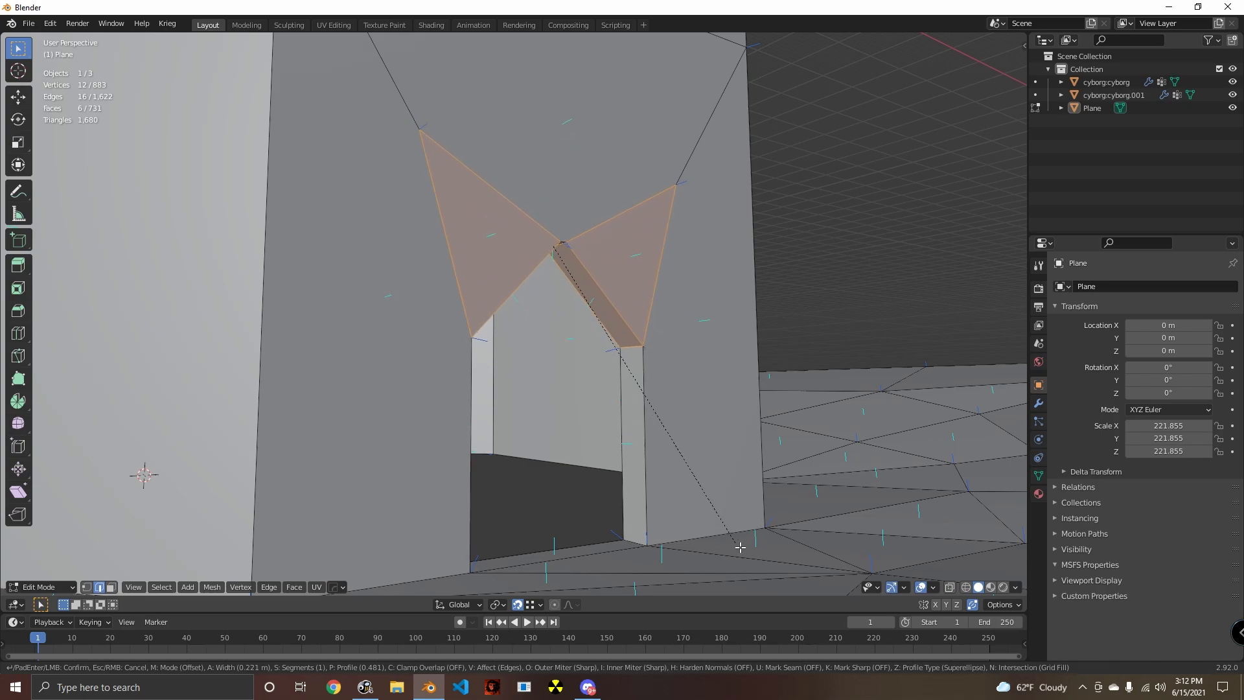
{"action": "right_click", "coordinate": [701, 536]}
{"action": "scroll", "coordinate": [689, 540], "scroll_direction": "down", "scroll_amount": 3}
{"action": "left_click", "coordinate": [686, 542]}
- Fill the open floor of the octagonal chamber with faces joining the inner walls' bottom vertices
{"action": "middle_click_drag", "start_coordinate": [686, 542], "coordinate": [608, 536]}
{"action": "middle_click_drag", "start_coordinate": [648, 496], "coordinate": [595, 484]}
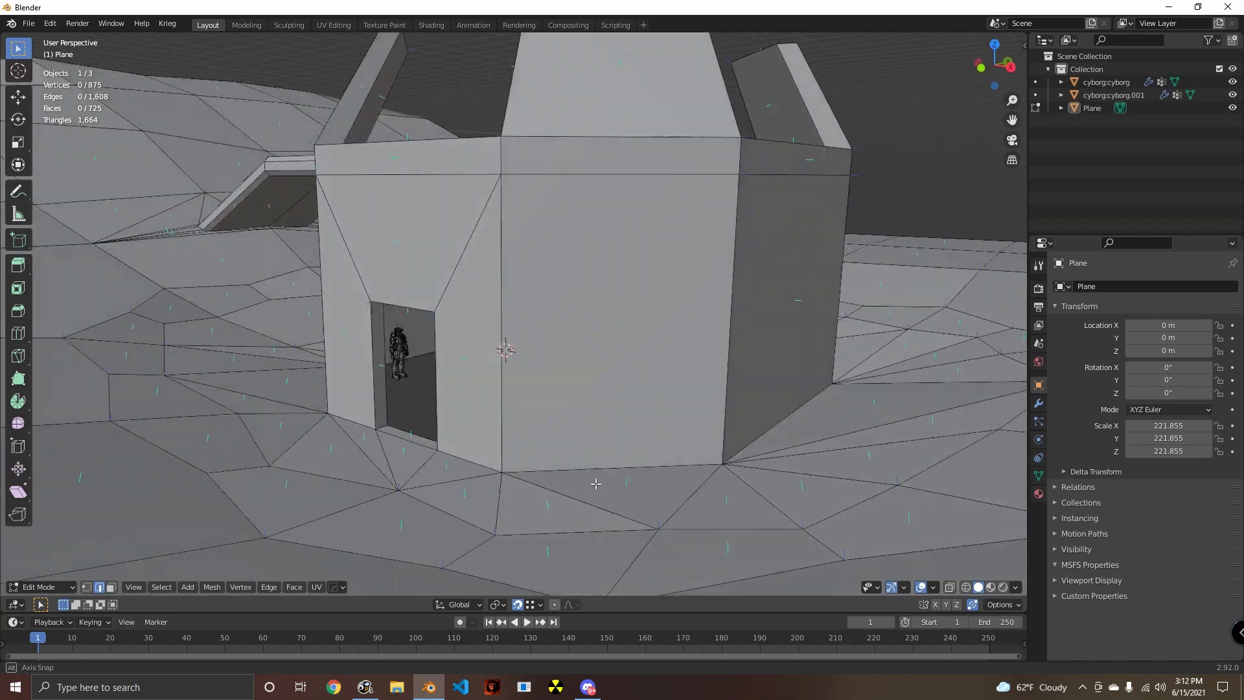
{"action": "scroll", "coordinate": [596, 484], "scroll_direction": "down", "scroll_amount": 5}
{"action": "middle_click_drag", "start_coordinate": [694, 449], "coordinate": [119, 545]}
{"action": "scroll", "coordinate": [616, 423], "scroll_direction": "up", "scroll_amount": 3}
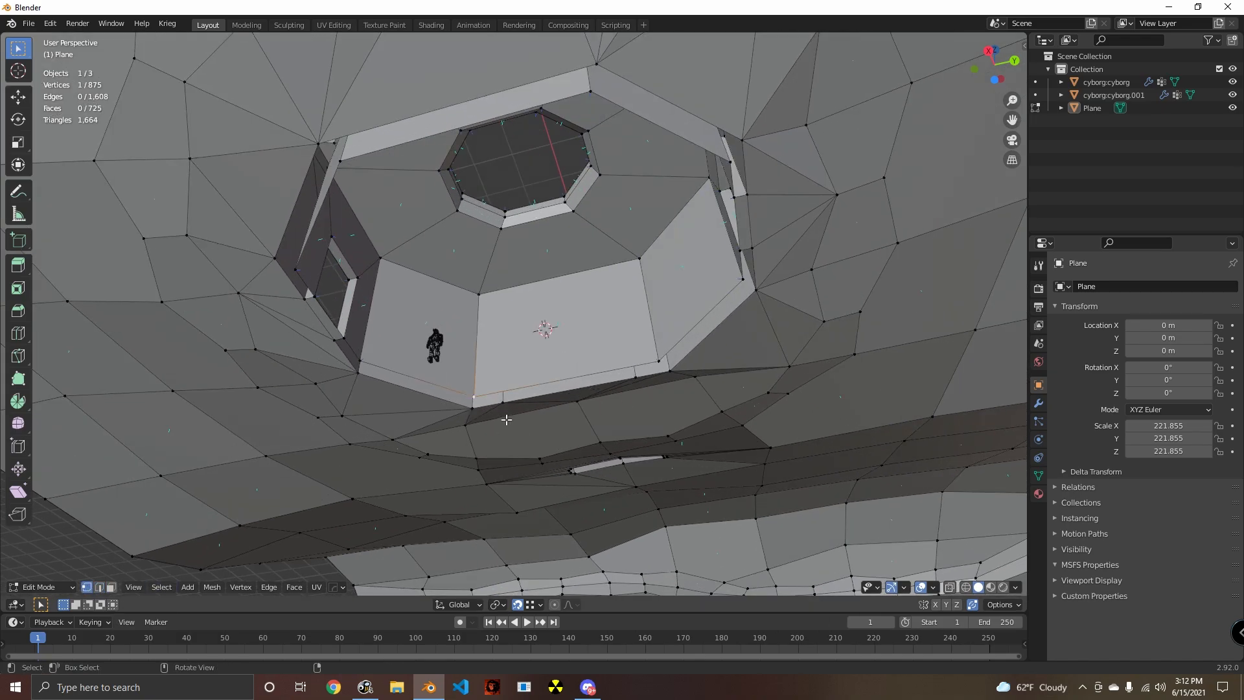
{"action": "middle_click_drag", "start_coordinate": [548, 384], "coordinate": [531, 538]}
{"action": "key", "text": "f"}
- Select the terrain's outer boundary edges along the long side next to the octagonal tower
{"action": "scroll", "coordinate": [509, 433], "scroll_direction": "down", "scroll_amount": 4}
{"action": "scroll", "coordinate": [531, 538], "scroll_direction": "down", "scroll_amount": 5}
{"action": "middle_click_drag", "start_coordinate": [673, 415], "coordinate": [475, 405], "text": "shift"}
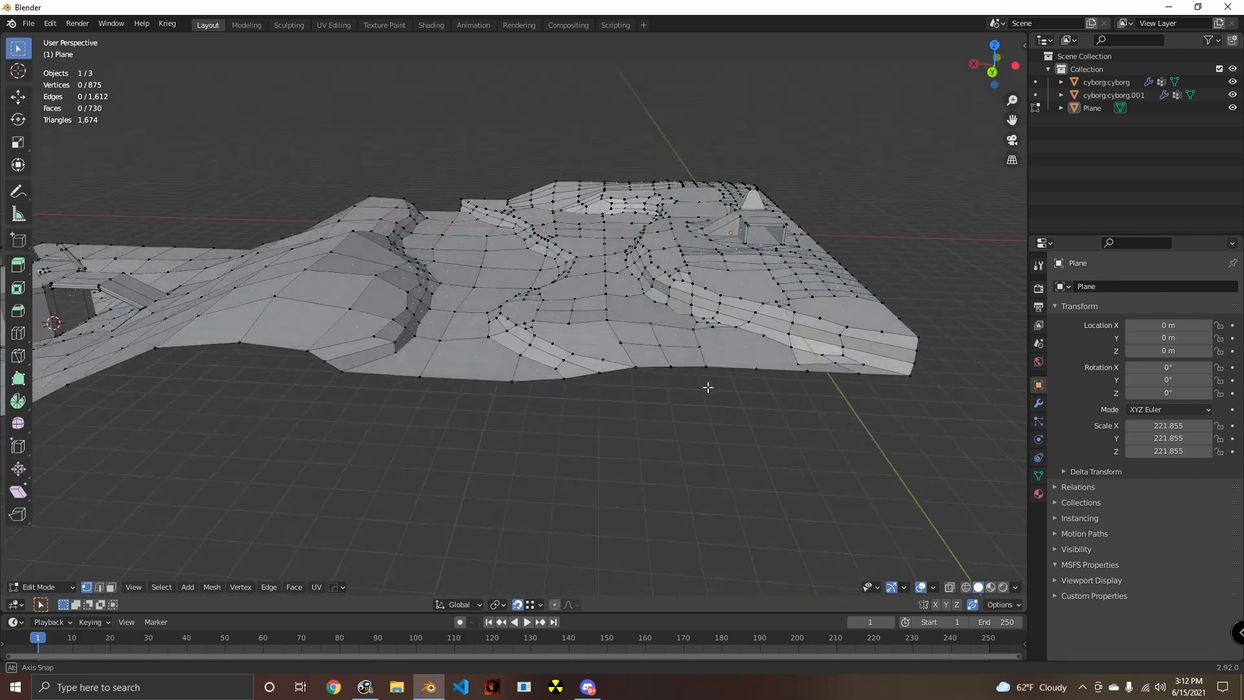
{"action": "middle_click_drag", "start_coordinate": [707, 387], "coordinate": [959, 353]}
{"action": "middle_click_drag", "start_coordinate": [480, 344], "coordinate": [747, 425]}
{"action": "scroll", "coordinate": [747, 425], "scroll_direction": "down", "scroll_amount": 5}
{"action": "scroll", "coordinate": [669, 402], "scroll_direction": "up", "scroll_amount": 5}
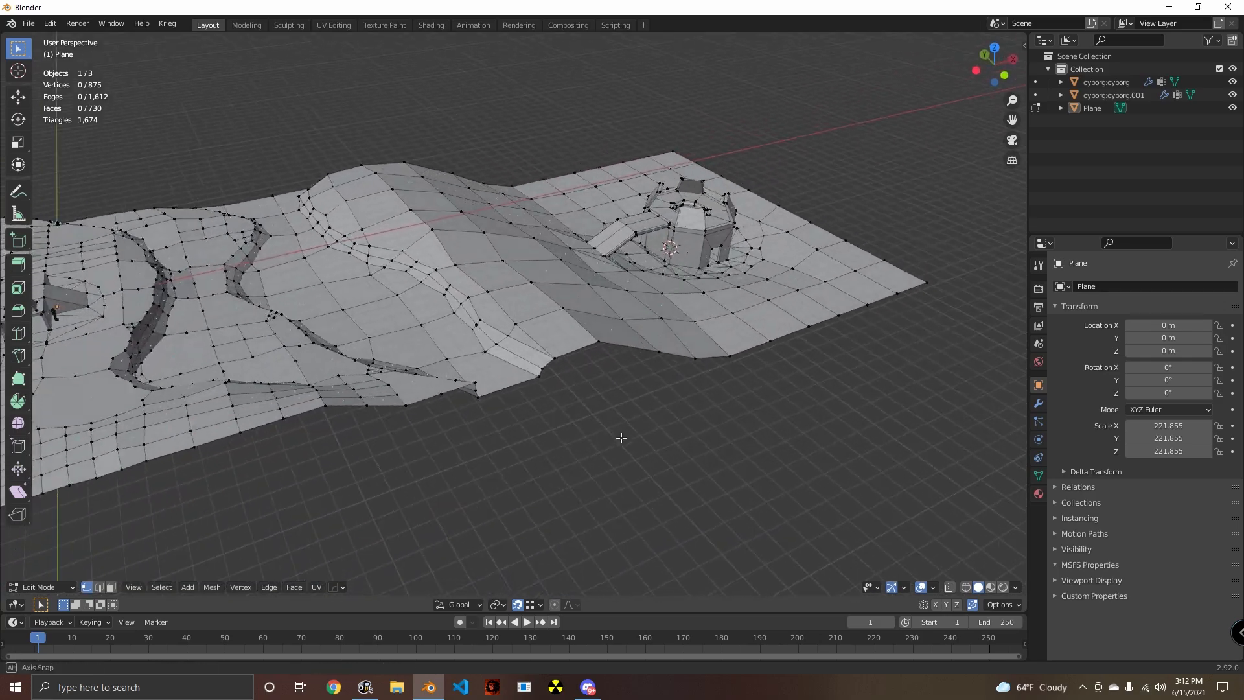
{"action": "middle_click_drag", "start_coordinate": [620, 437], "coordinate": [484, 391]}
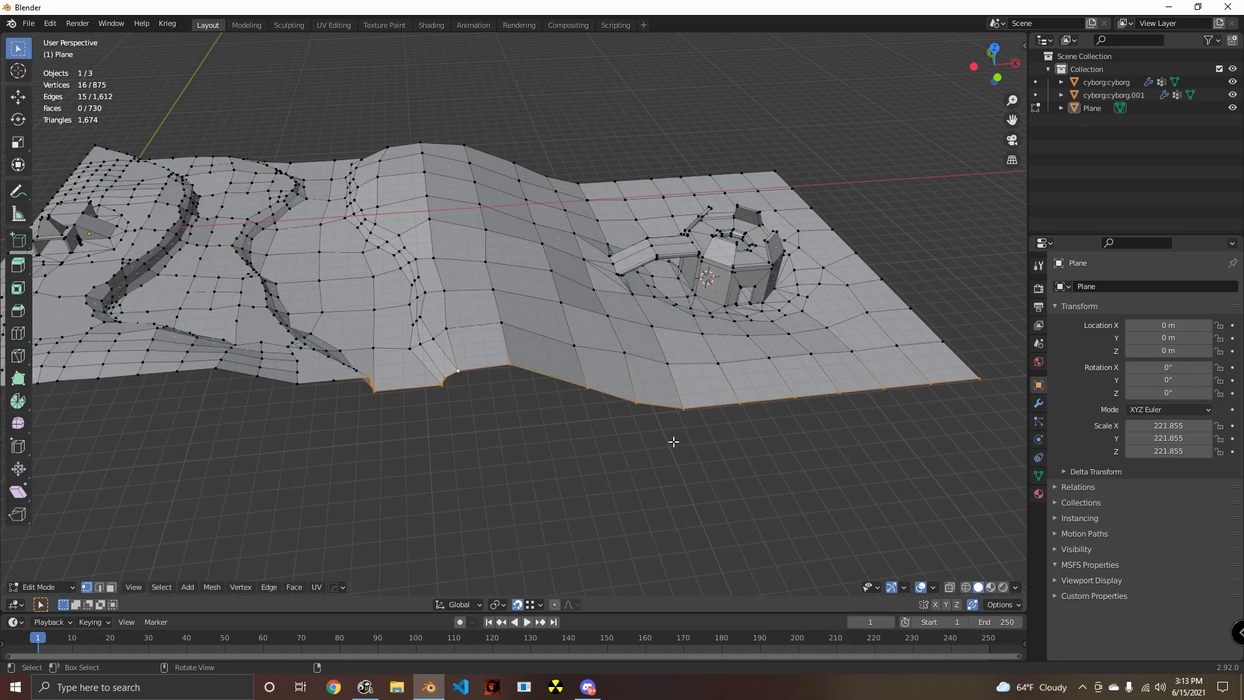
{"action": "middle_click_drag", "start_coordinate": [674, 441], "coordinate": [597, 448]}
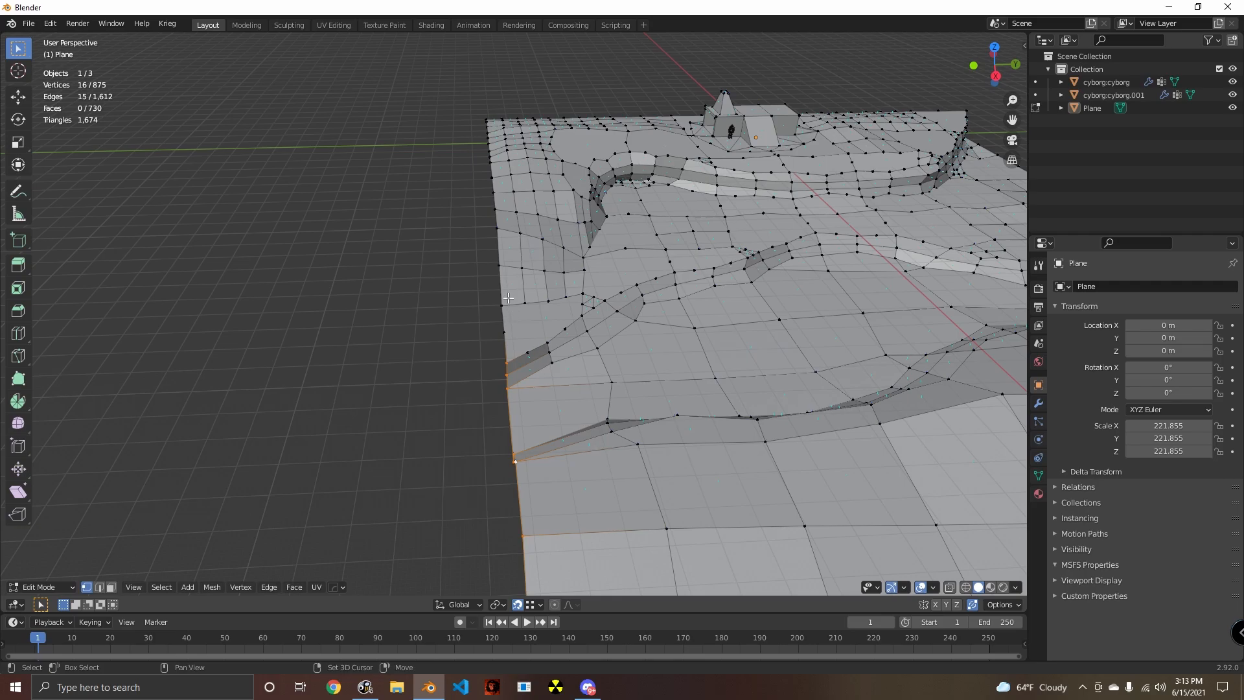
- Extend the selection around the remaining outer boundary edges of the terrain
{"action": "middle_click_drag", "start_coordinate": [509, 300], "coordinate": [592, 368]}
{"action": "left_click", "coordinate": [583, 341], "text": "shift"}
{"action": "middle_click_drag", "start_coordinate": [490, 389], "coordinate": [654, 422]}
{"action": "middle_click_drag", "start_coordinate": [346, 349], "coordinate": [464, 345]}
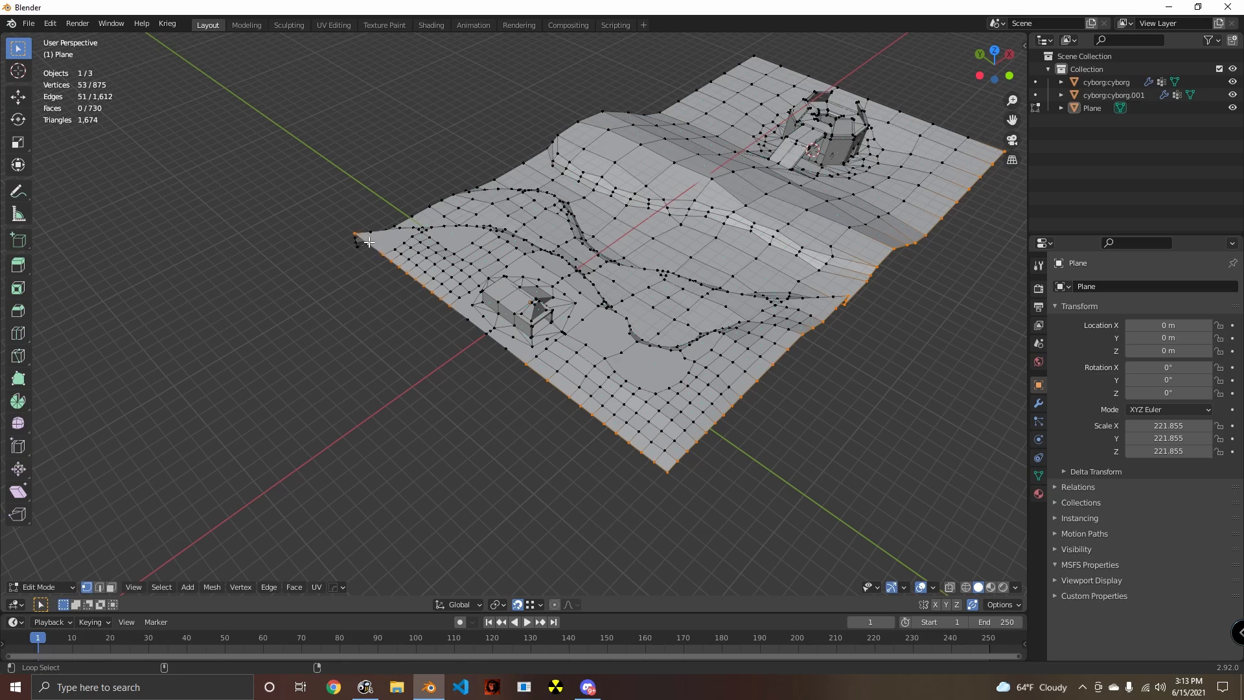
{"action": "middle_click_drag", "start_coordinate": [368, 242], "coordinate": [524, 416]}
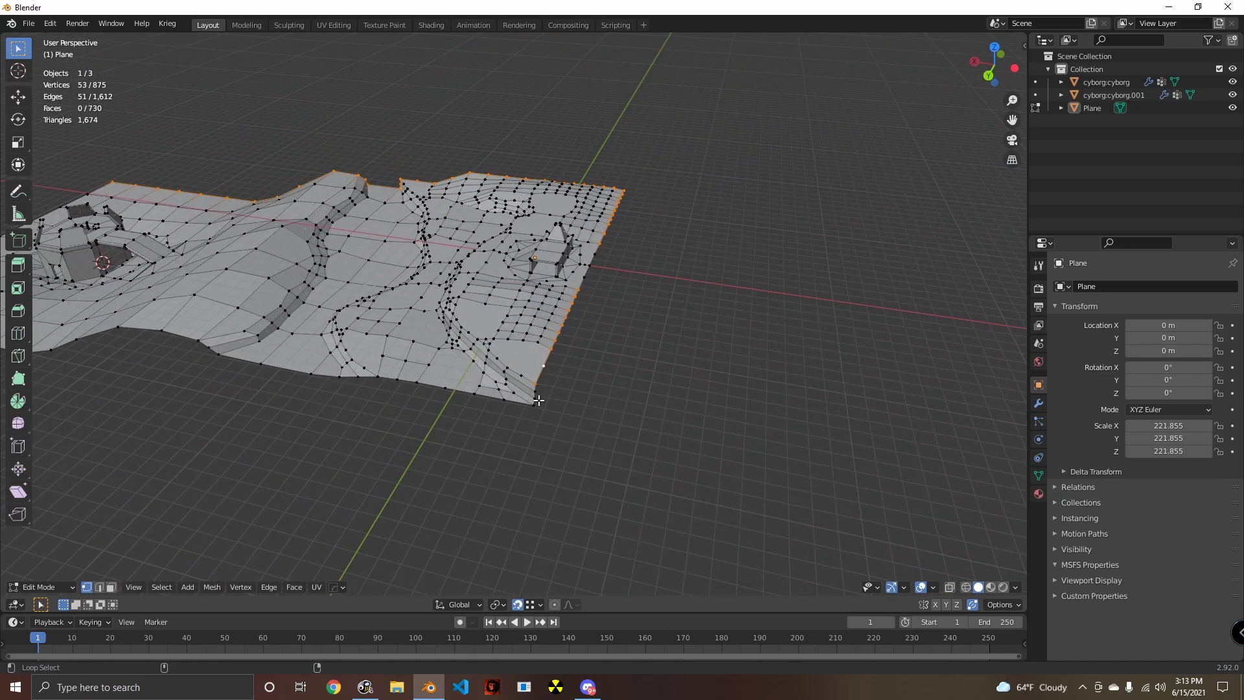
{"action": "middle_click_drag", "start_coordinate": [425, 396], "coordinate": [340, 424], "text": "shift"}
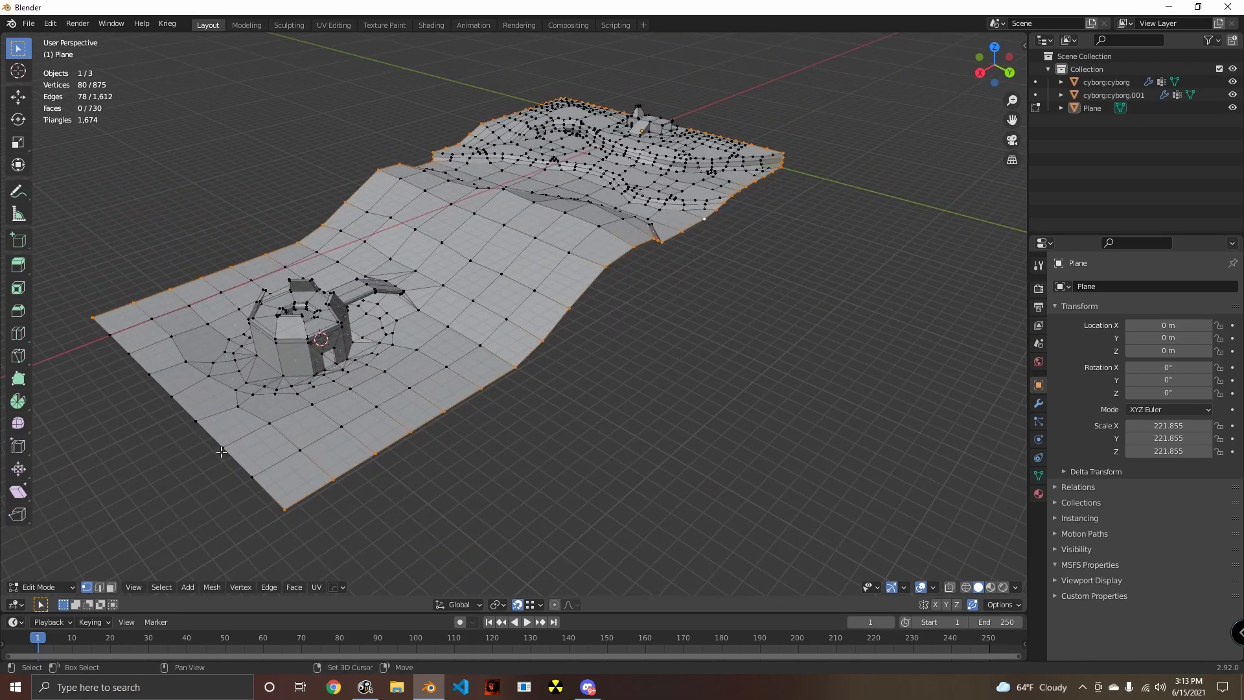
{"action": "middle_click_drag", "start_coordinate": [260, 454], "coordinate": [758, 450]}
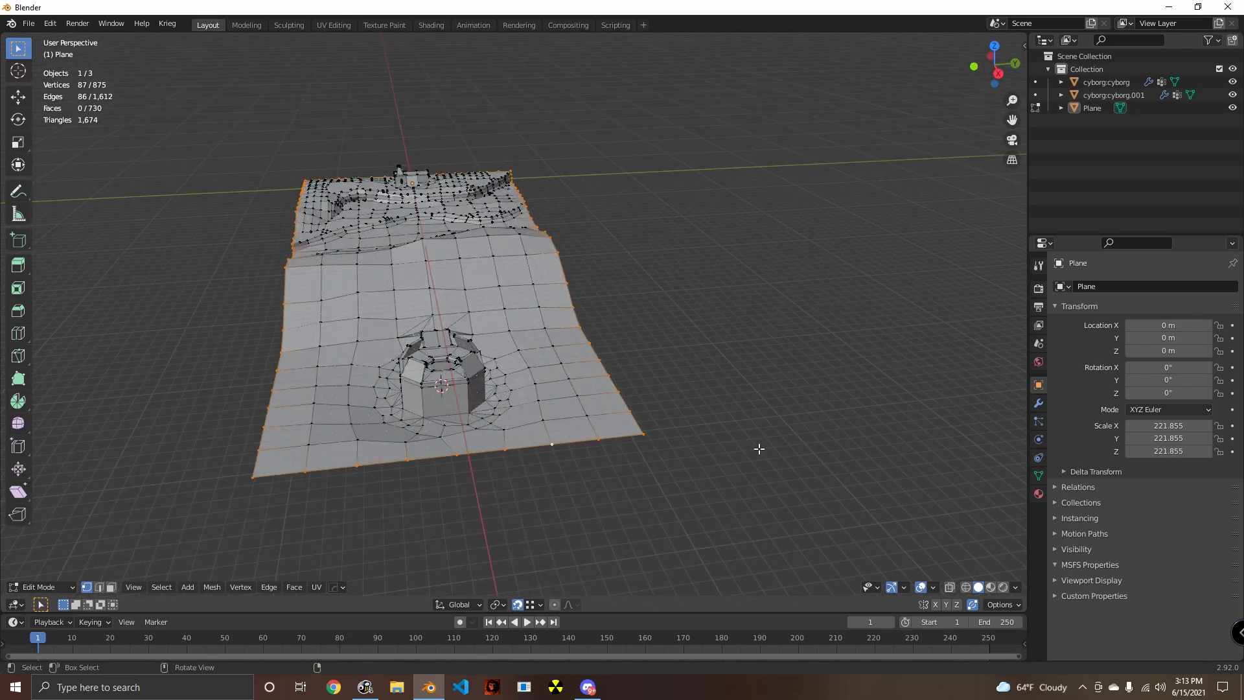
- Try extruding the selected terrain boundary along Z, and undo the extrusion
{"action": "key", "text": "e"}
{"action": "key", "text": "z"}
{"action": "left_click", "coordinate": [737, 286]}
{"action": "middle_click_drag", "start_coordinate": [736, 286], "coordinate": [625, 503]}
{"action": "key", "text": "ctrl+z"}
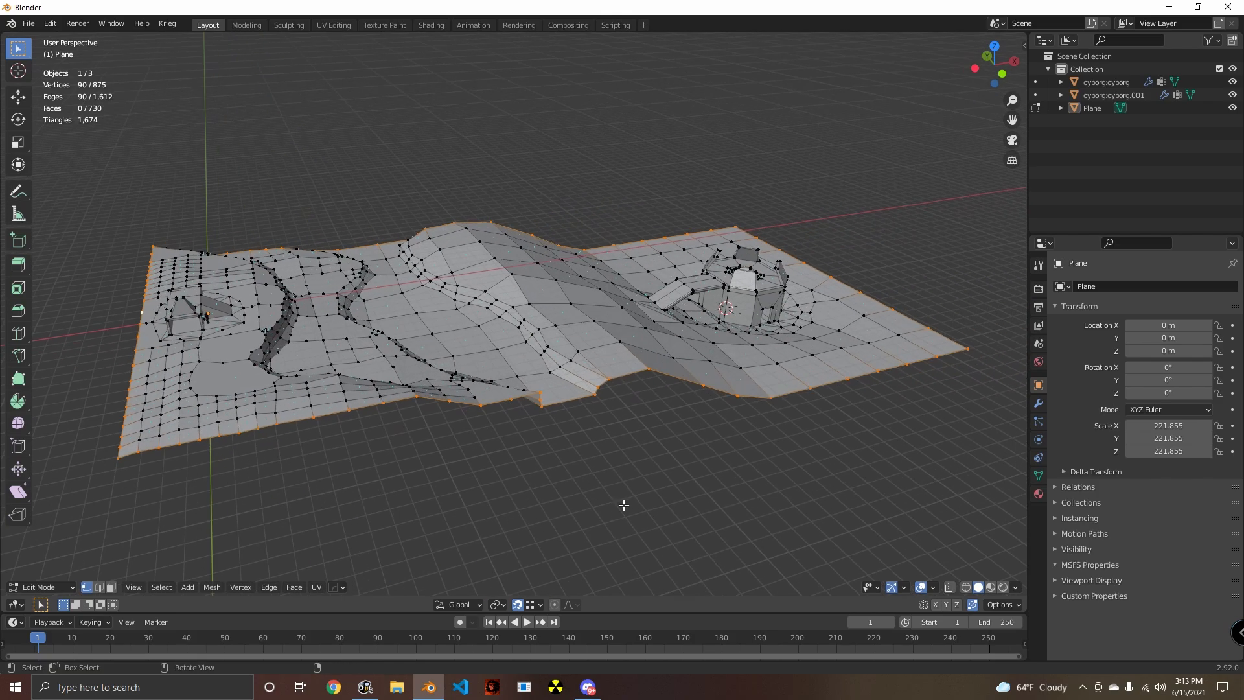
- Extrude the terrain's outer boundary 1704.9 m upward along Z and flatten the new top edge with a Z scale of 0
{"action": "scroll", "coordinate": [624, 502], "scroll_direction": "down", "scroll_amount": 2}
{"action": "key", "text": "e"}
{"action": "key", "text": "z"}
{"action": "left_click", "coordinate": [856, 342]}
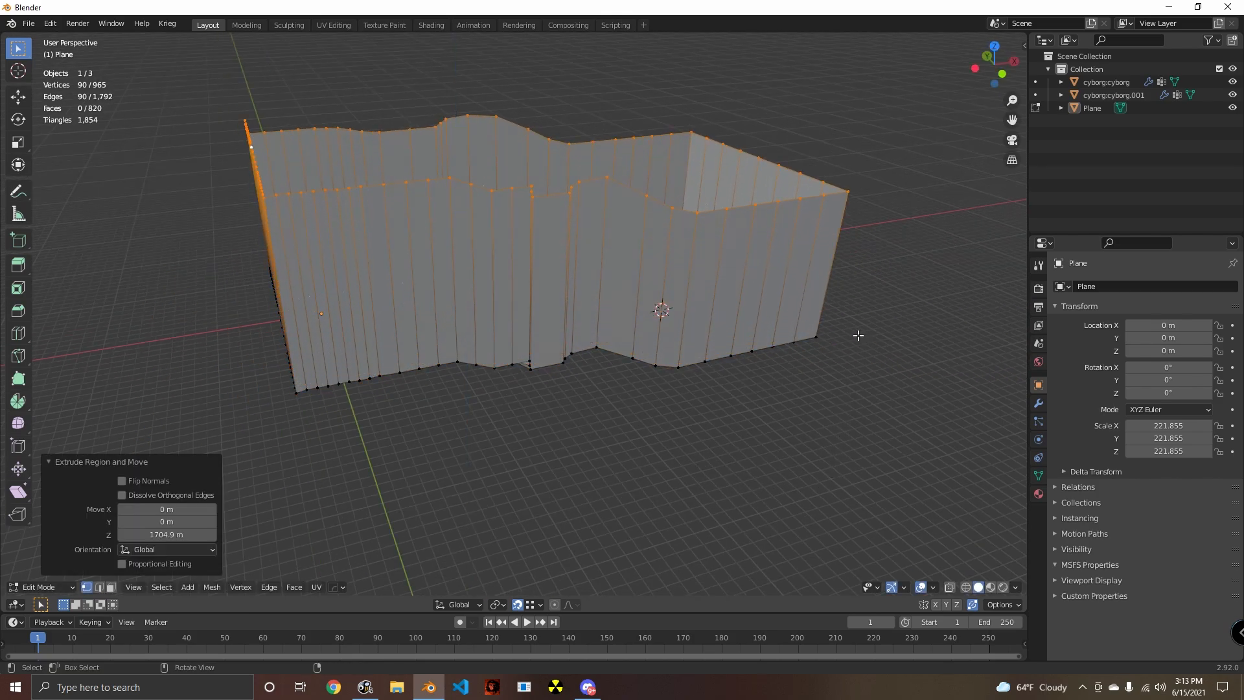
{"action": "type", "text": "sz"}
{"action": "type", "text": "0"}
{"action": "left_click", "coordinate": [855, 336]}
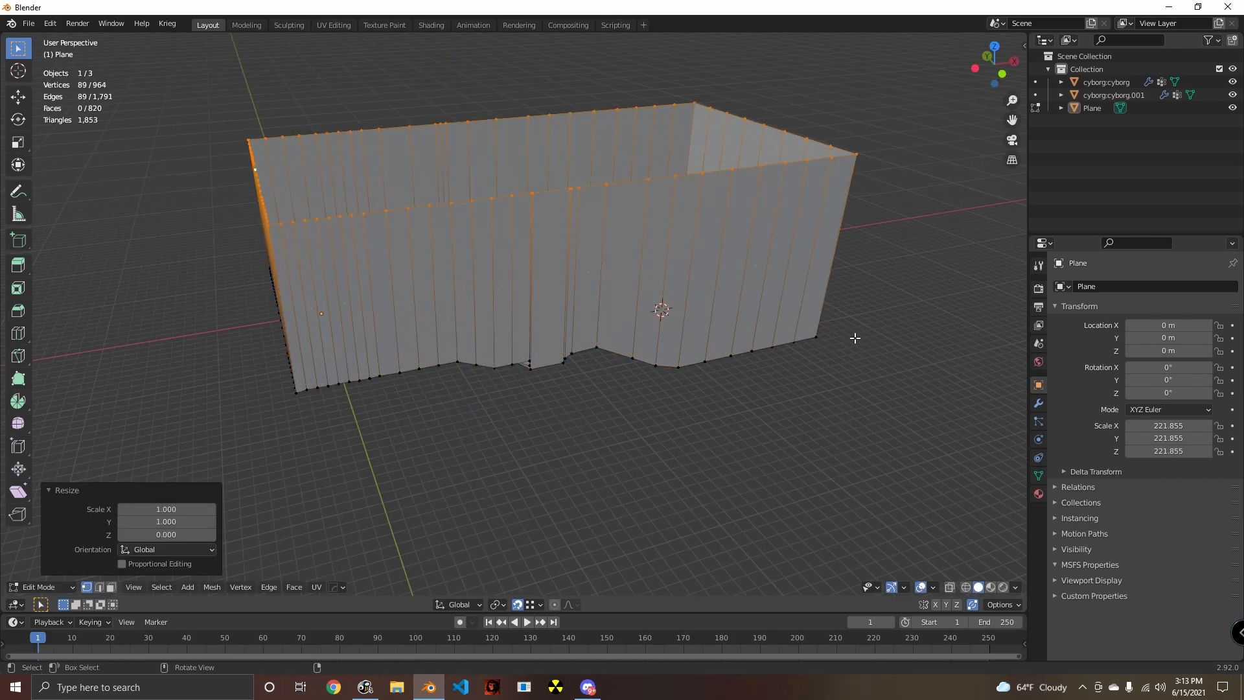
- Fill the opening at the top of the boundary walls with a single ceiling face and inspect the enclosure from inside and outside
{"action": "middle_click_drag", "start_coordinate": [856, 337], "coordinate": [620, 449]}
{"action": "key", "text": "f"}
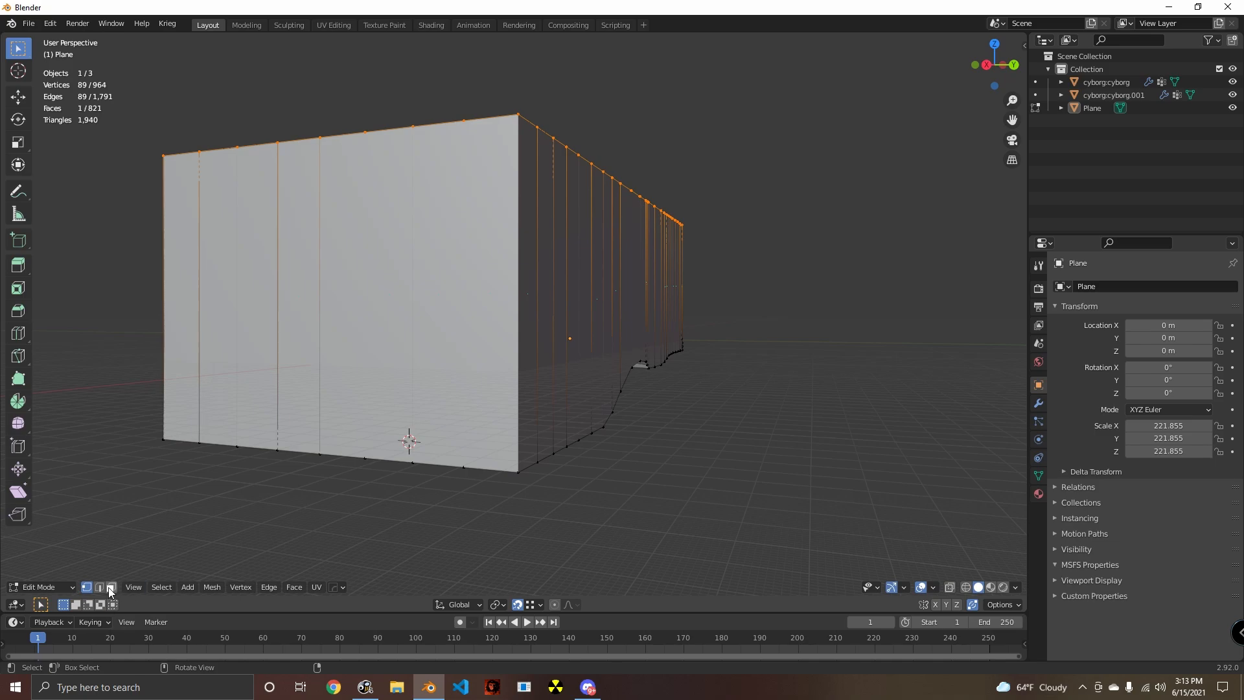
{"action": "middle_click_drag", "start_coordinate": [255, 532], "coordinate": [439, 448]}
{"action": "scroll", "coordinate": [472, 450], "scroll_direction": "up", "scroll_amount": 9}
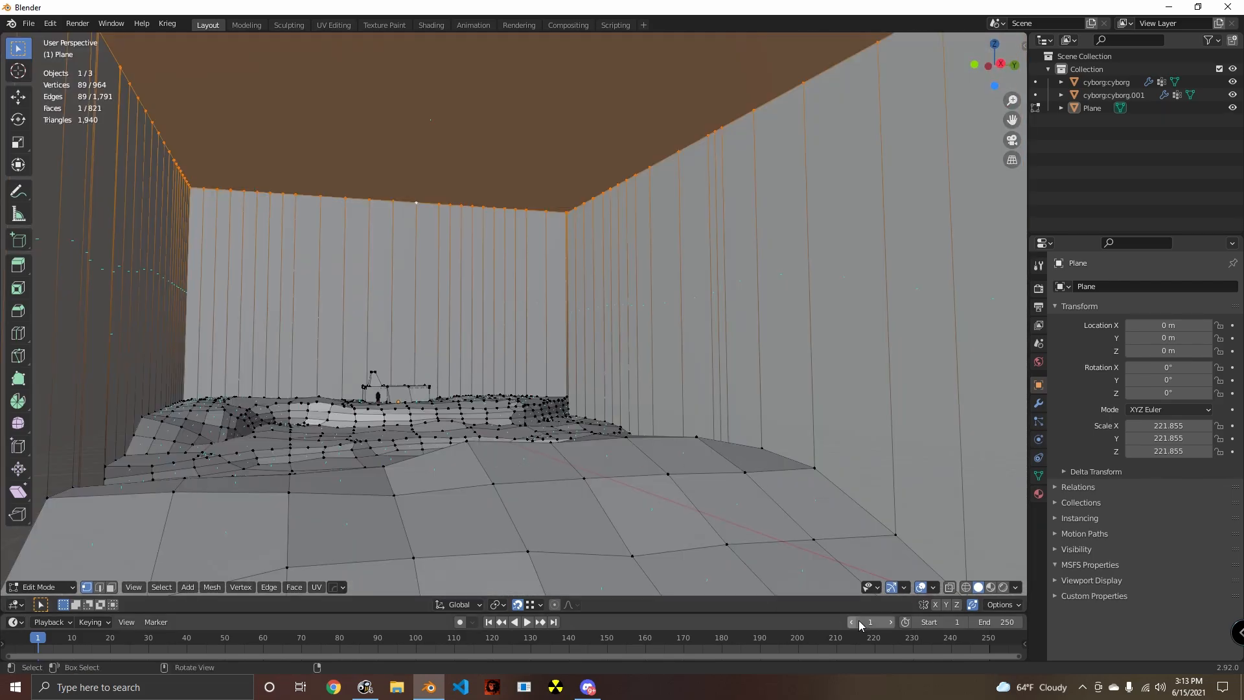
{"action": "scroll", "coordinate": [500, 465], "scroll_direction": "down", "scroll_amount": 10}
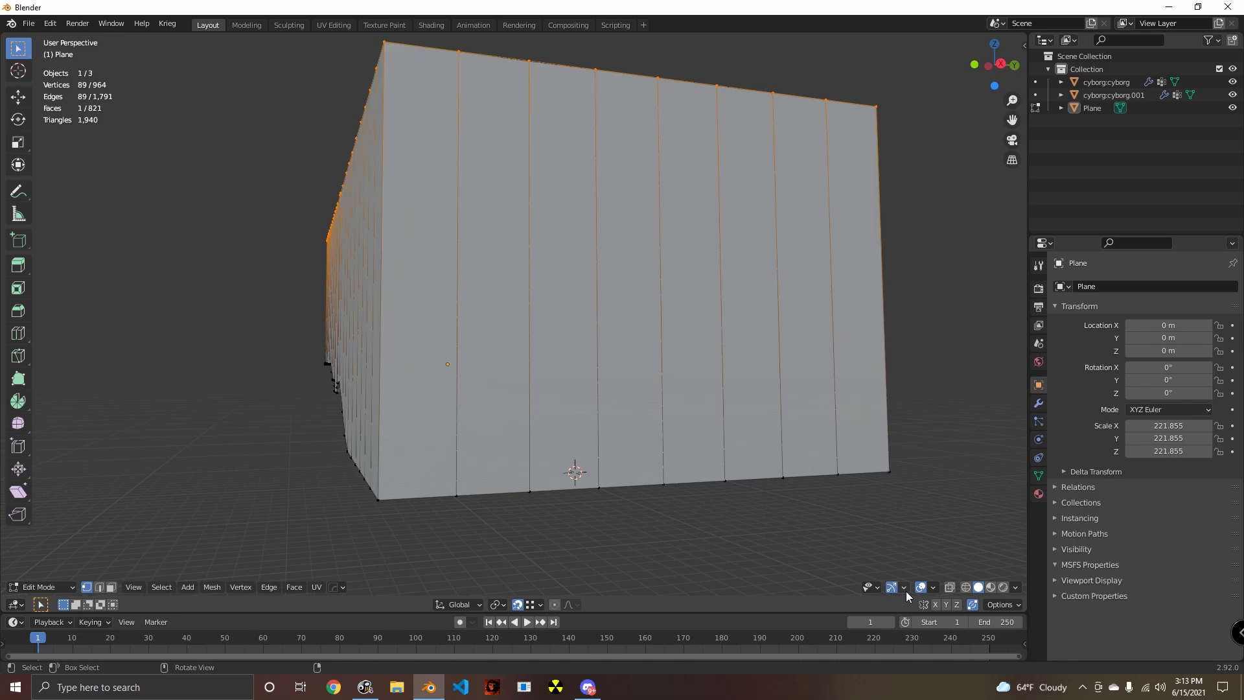
- Enable backface culling in the viewport and select the ring of boundary wall faces in face select mode
{"action": "left_click", "coordinate": [1014, 587]}
{"action": "left_click", "coordinate": [969, 476]}
{"action": "mouse_move", "coordinate": [421, 451]}
{"action": "middle_mouse_down"}
{"action": "mouse_move", "coordinate": [395, 428]}
{"action": "mouse_move", "coordinate": [514, 422]}
{"action": "middle_mouse_up"}
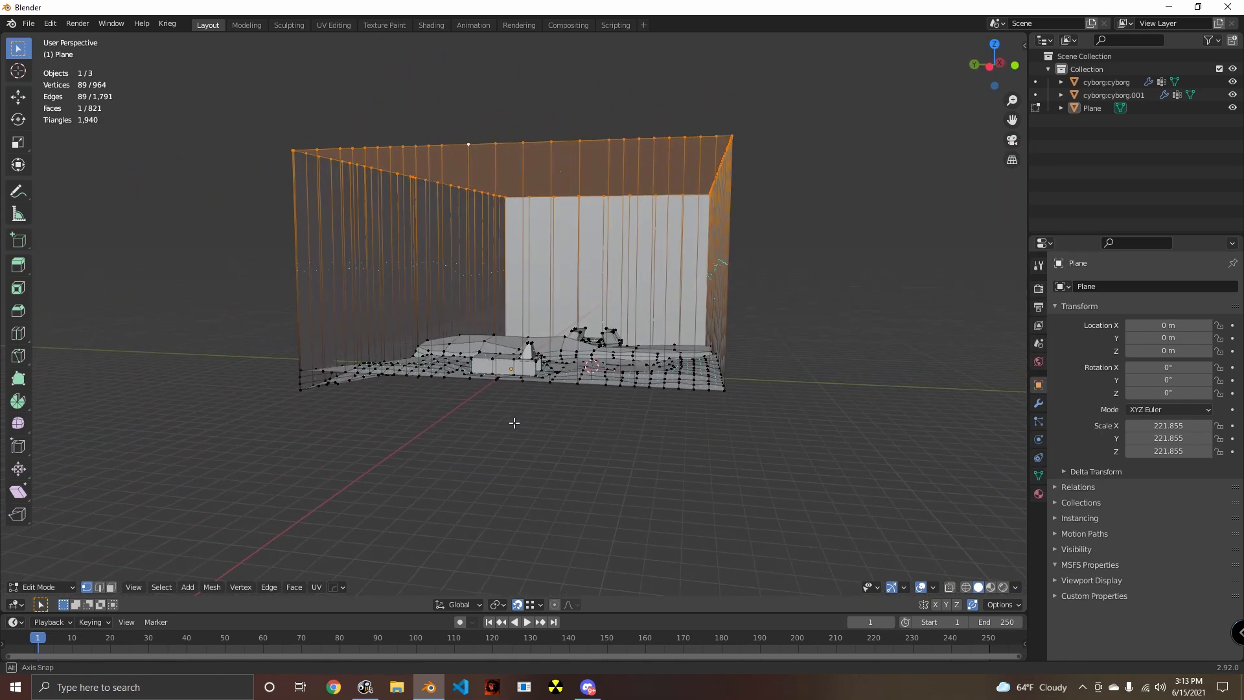
{"action": "middle_click_drag", "start_coordinate": [447, 396], "coordinate": [785, 390]}
{"action": "left_click", "coordinate": [114, 590]}
{"action": "left_click", "coordinate": [333, 372], "text": "alt+shift"}
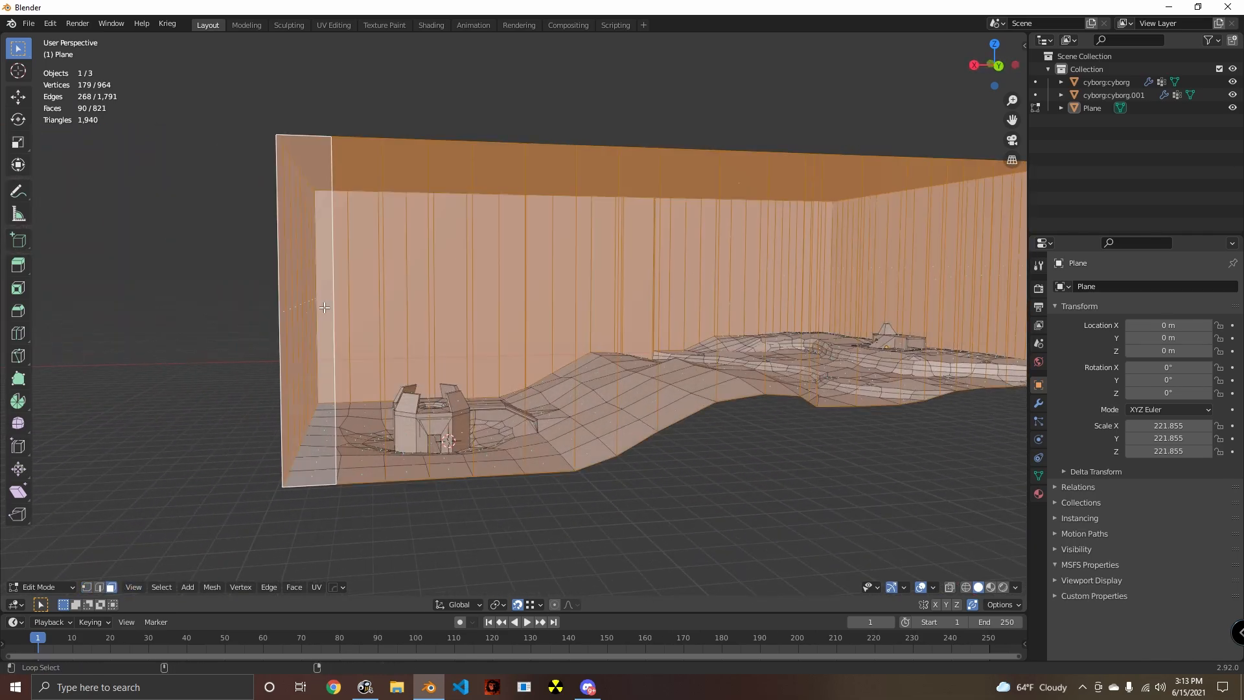
- Inspect where the boundary walls meet the terrain's cliff edges, checking the narrow wall strips at vertex level
{"action": "middle_click_drag", "start_coordinate": [375, 354], "coordinate": [650, 409]}
{"action": "middle_click_drag", "start_coordinate": [386, 411], "coordinate": [637, 381]}
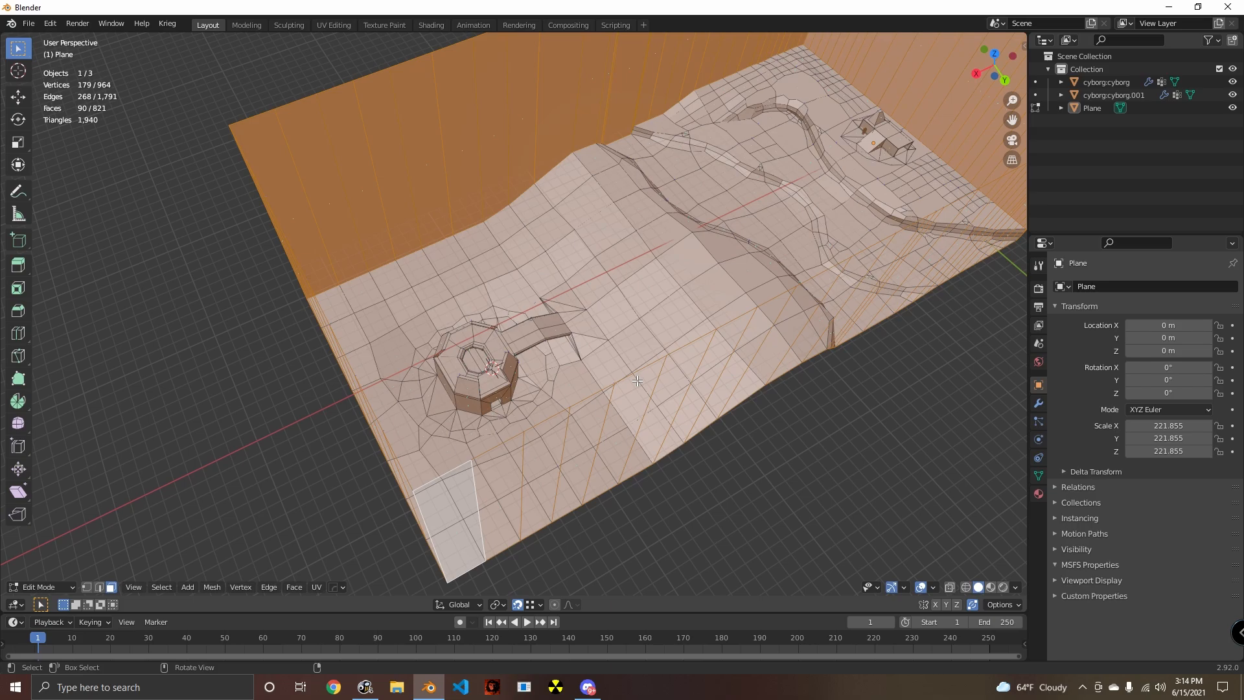
{"action": "middle_click_drag", "start_coordinate": [710, 196], "coordinate": [512, 266]}
{"action": "scroll", "coordinate": [512, 265], "scroll_direction": "up", "scroll_amount": 3}
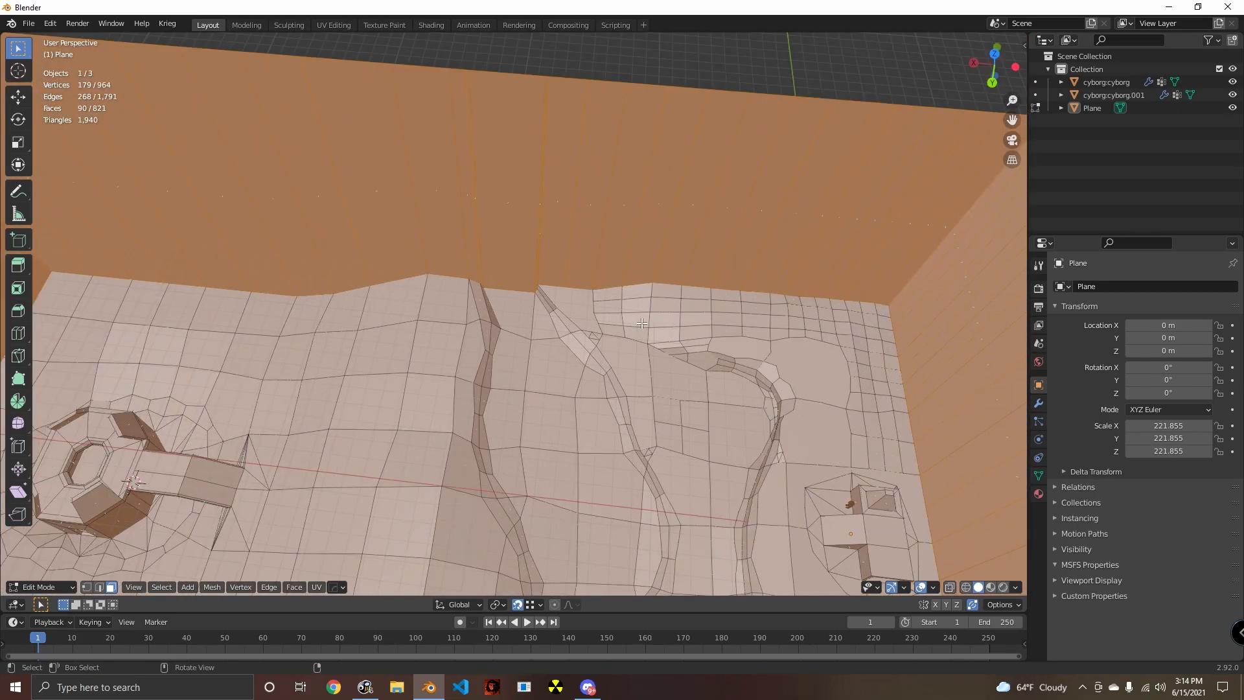
{"action": "middle_click_drag", "start_coordinate": [512, 311], "coordinate": [518, 270]}
{"action": "scroll", "coordinate": [519, 269], "scroll_direction": "up", "scroll_amount": 4}
{"action": "middle_click_drag", "start_coordinate": [447, 285], "coordinate": [538, 272]}
{"action": "scroll", "coordinate": [488, 289], "scroll_direction": "up", "scroll_amount": 1}
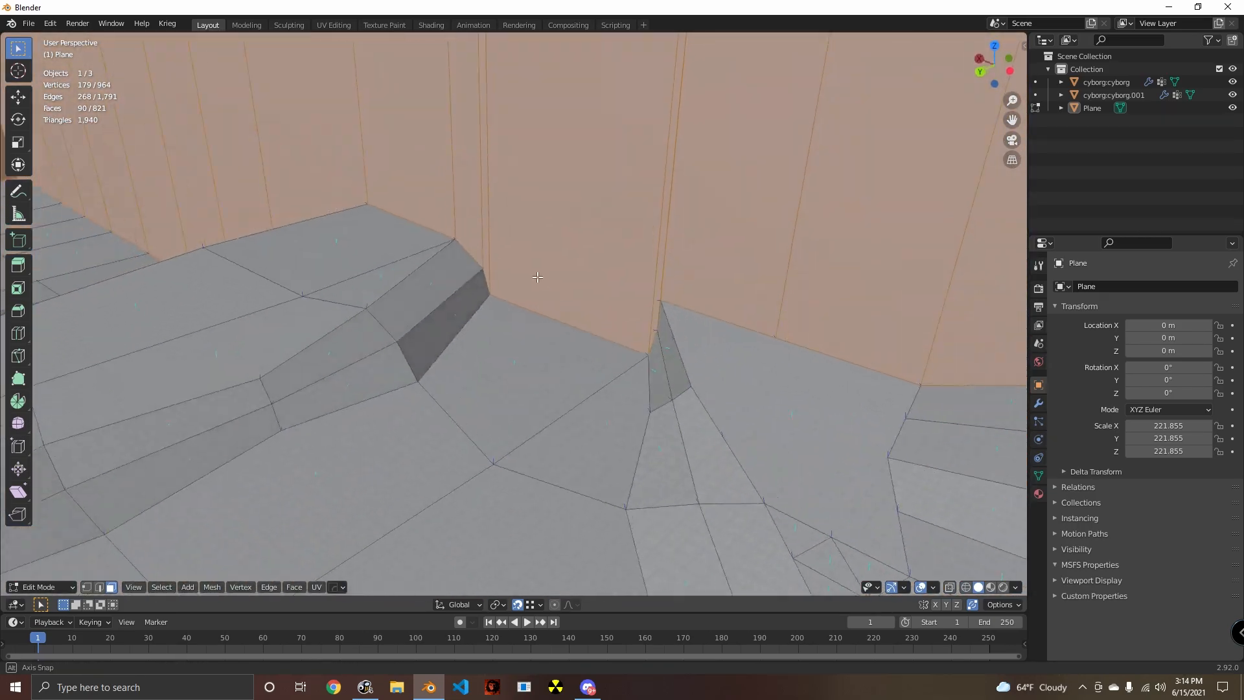
{"action": "scroll", "coordinate": [551, 279], "scroll_direction": "up", "scroll_amount": 2}
{"action": "middle_click_drag", "start_coordinate": [635, 292], "coordinate": [558, 373], "text": "shift"}
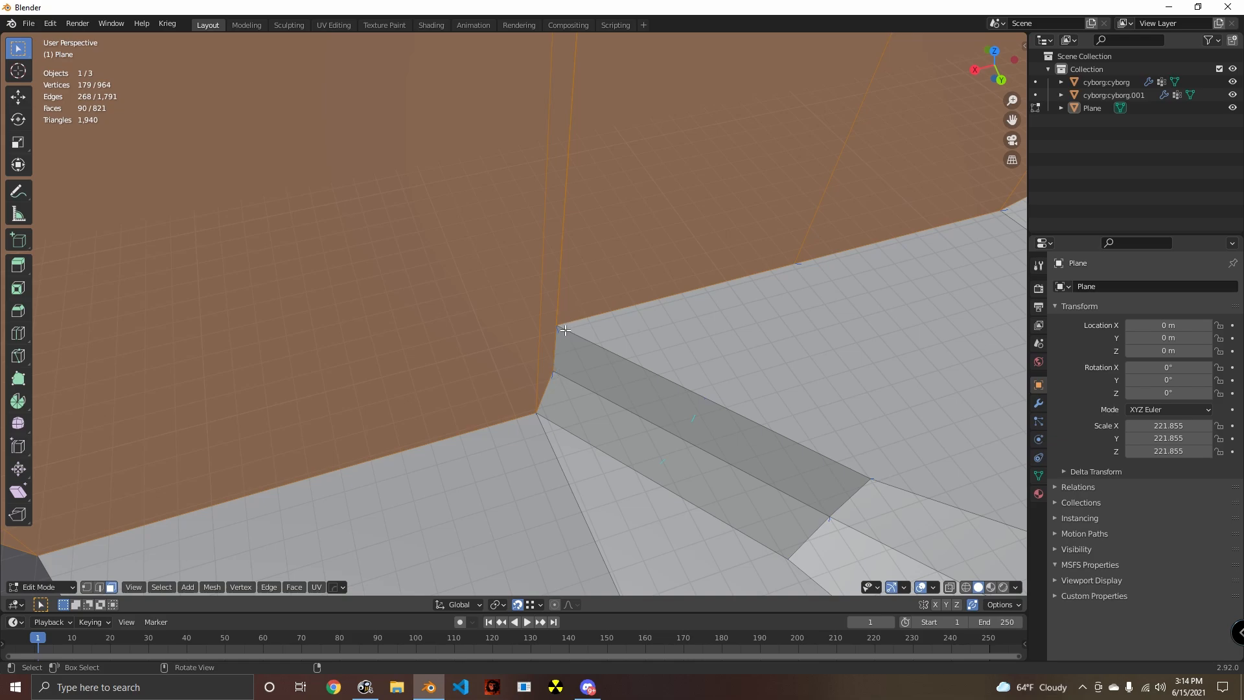
{"action": "middle_click_drag", "start_coordinate": [564, 330], "coordinate": [205, 544]}
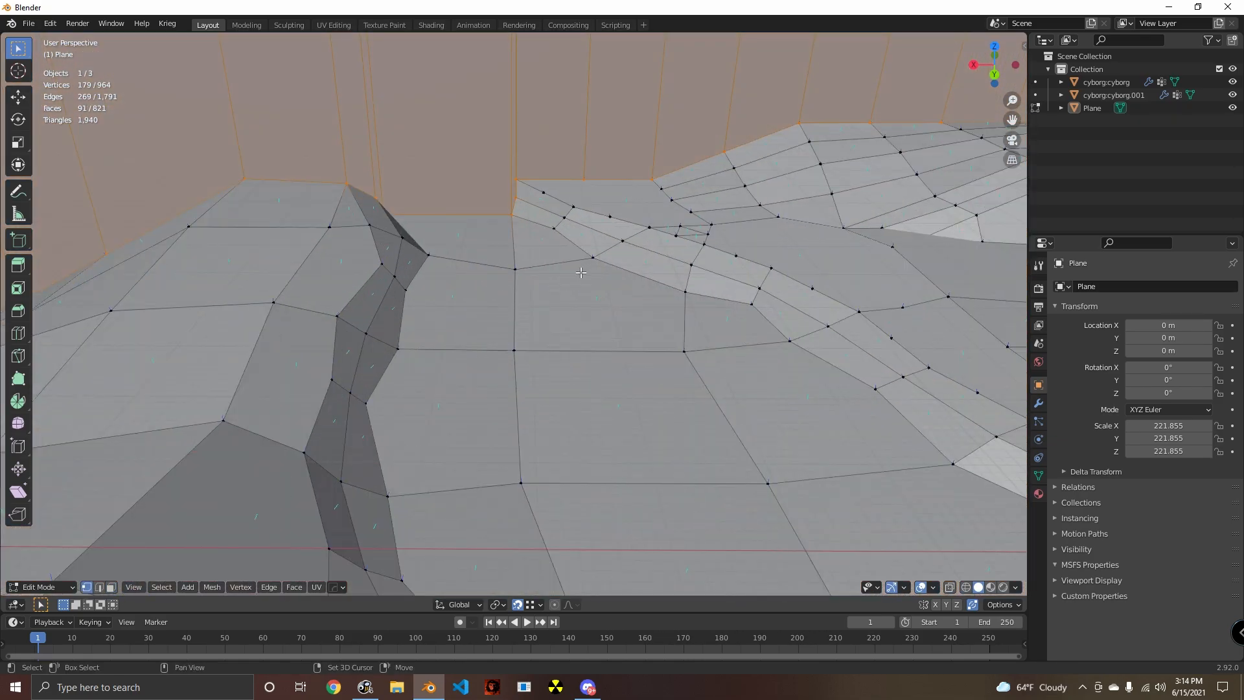
{"action": "middle_click_drag", "start_coordinate": [581, 273], "coordinate": [580, 414], "text": "shift"}
{"action": "scroll", "coordinate": [557, 412], "scroll_direction": "up", "scroll_amount": 7}
{"action": "left_click", "coordinate": [588, 417]}
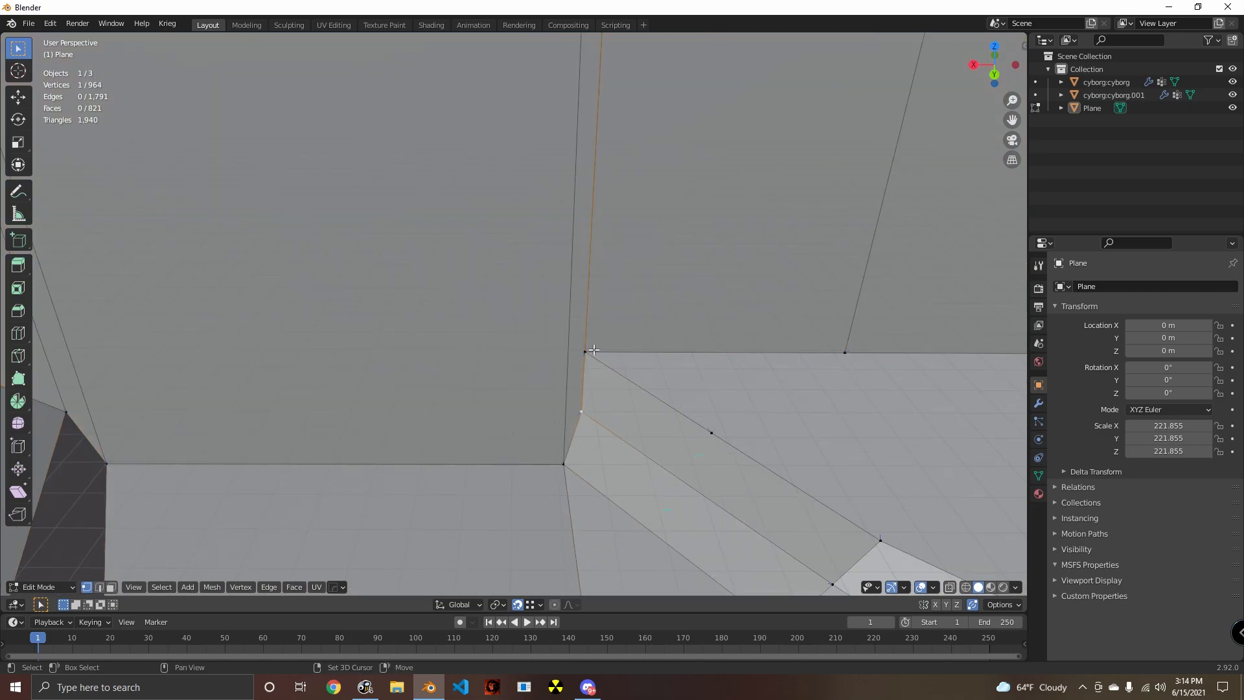
- Select the two top vertices of the narrow wall strips above the cliff edge and move them 198.61 m along X
{"action": "scroll", "coordinate": [601, 376], "scroll_direction": "down", "scroll_amount": 6}
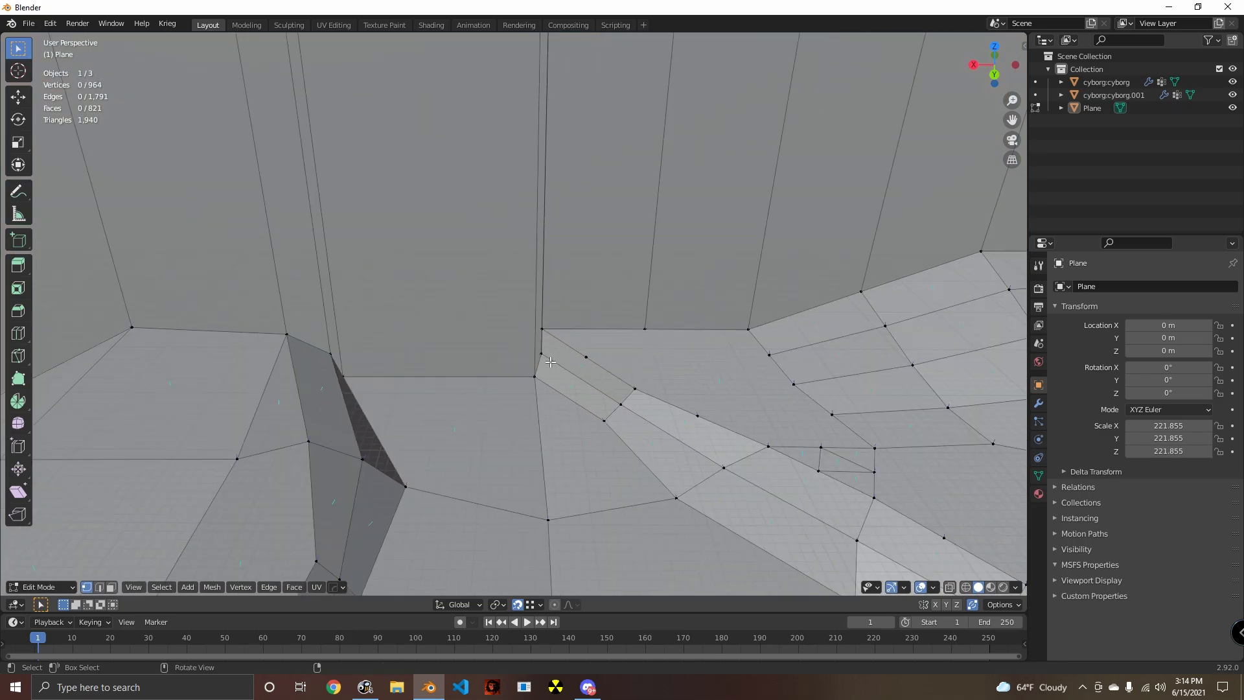
{"action": "left_click", "coordinate": [549, 361]}
{"action": "scroll", "coordinate": [563, 291], "scroll_direction": "down", "scroll_amount": 3}
{"action": "middle_click_drag", "start_coordinate": [572, 266], "coordinate": [550, 330], "text": "shift"}
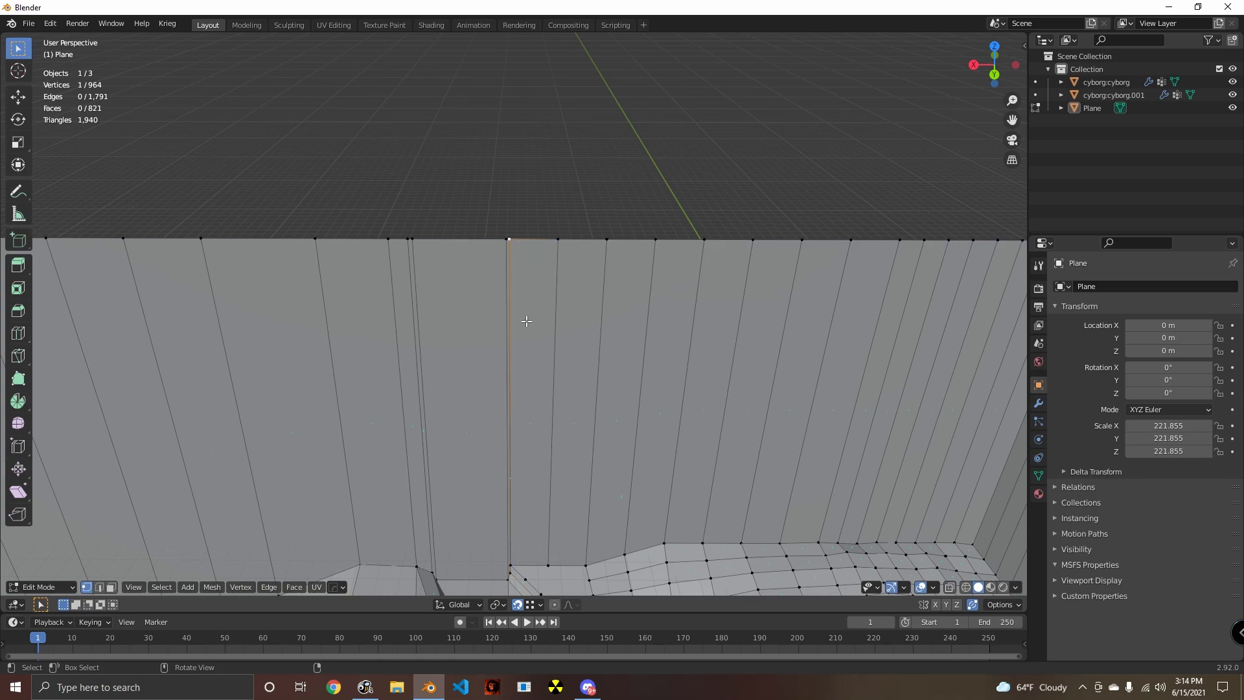
{"action": "scroll", "coordinate": [526, 324], "scroll_direction": "up", "scroll_amount": 3}
{"action": "middle_click_drag", "start_coordinate": [530, 372], "coordinate": [595, 225], "text": "shift"}
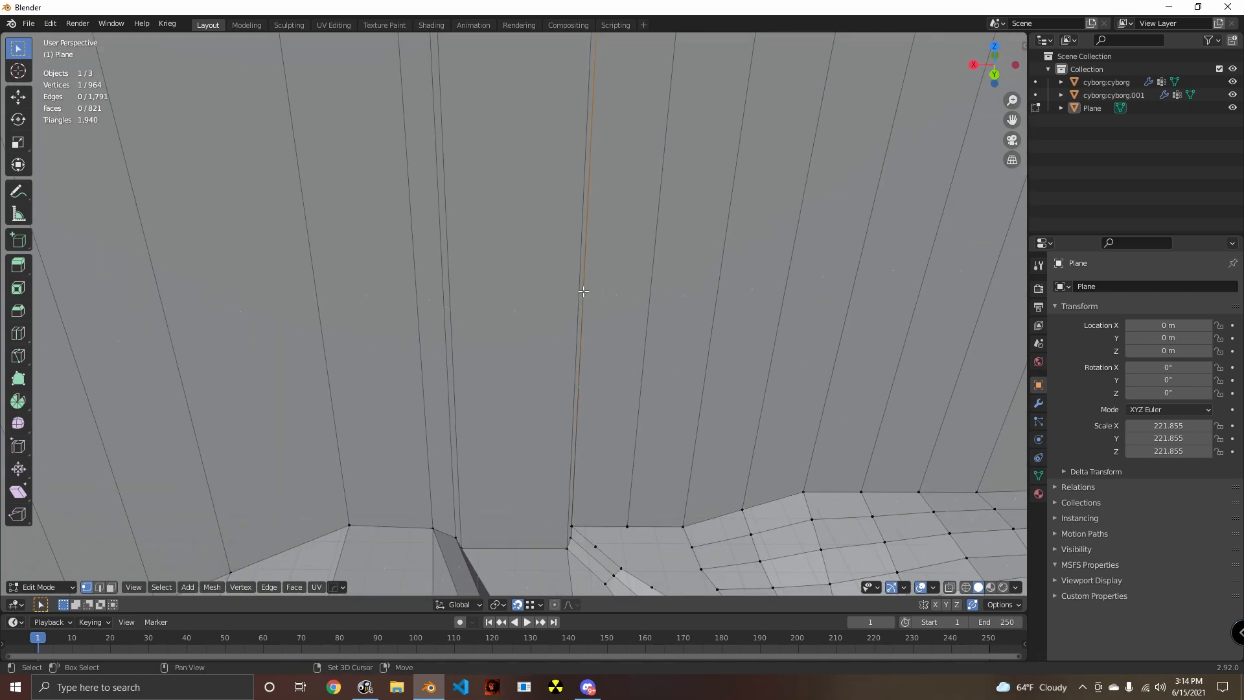
{"action": "middle_click_drag", "start_coordinate": [583, 292], "coordinate": [587, 415], "text": "shift"}
{"action": "key", "text": "g"}
{"action": "key", "text": "x"}
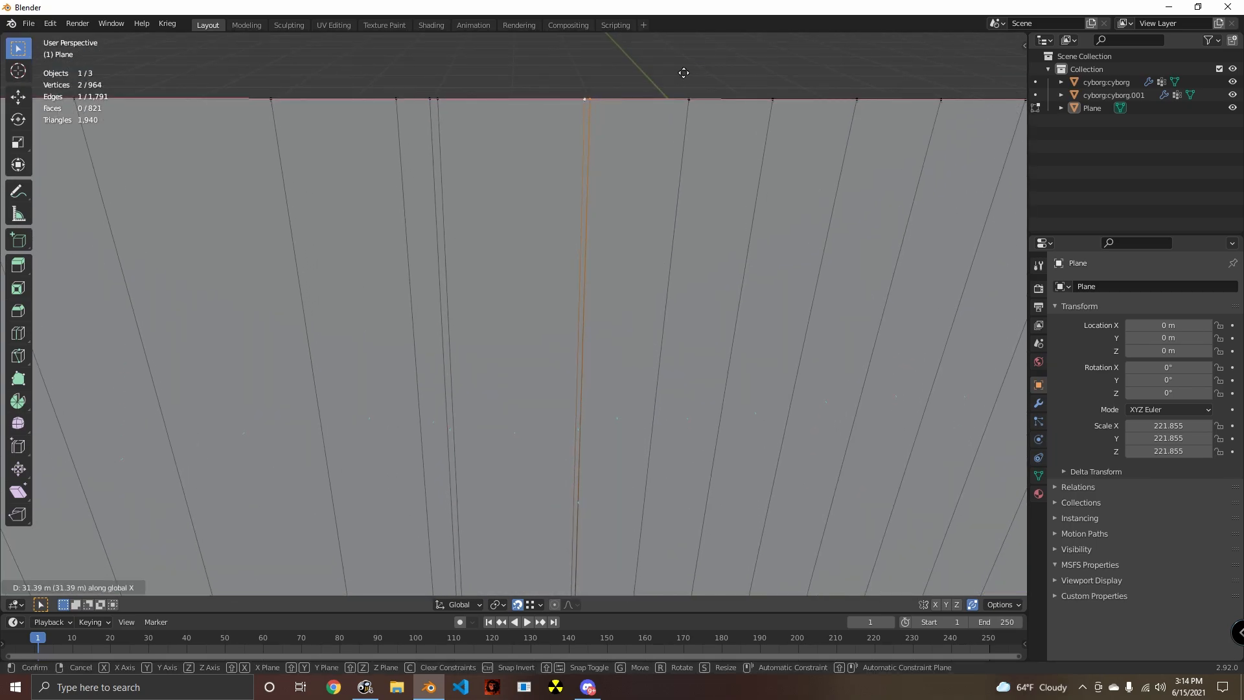
{"action": "left_click", "coordinate": [591, 139]}
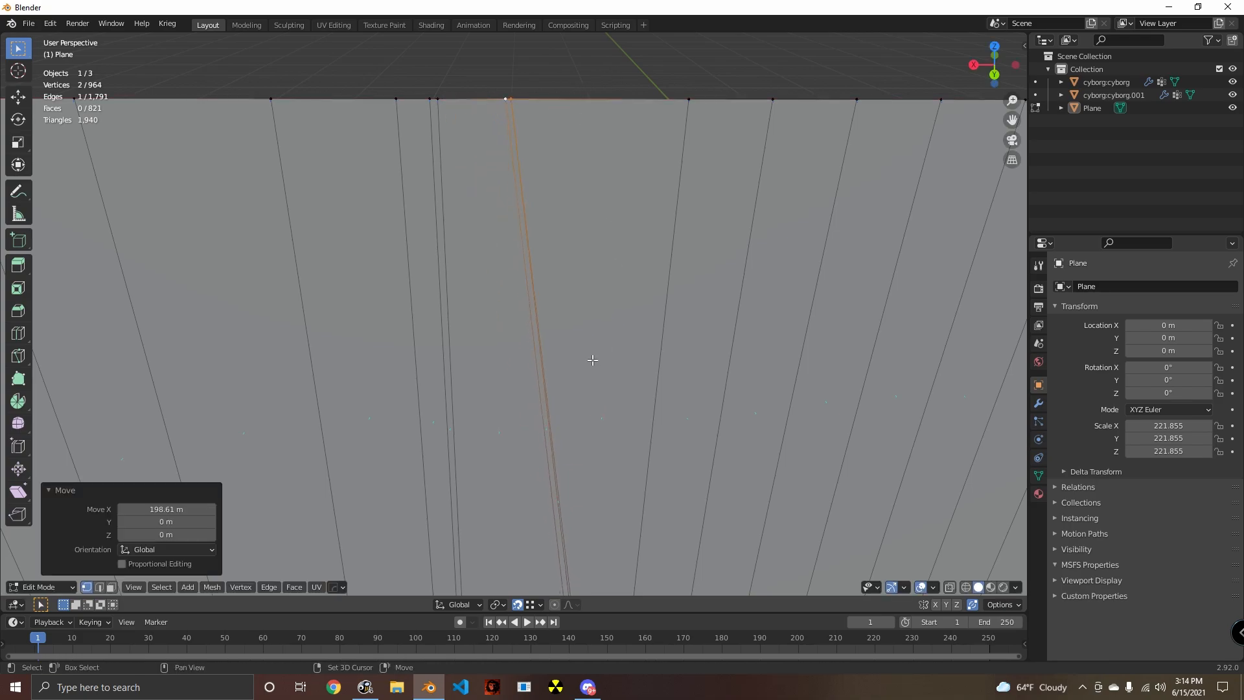
- Snap the two top vertices of the narrow wall strips one by one onto the neighbouring top vertex, merging them with it
{"action": "middle_click_drag", "start_coordinate": [592, 414], "coordinate": [596, 255], "text": "shift"}
{"action": "scroll", "coordinate": [619, 376], "scroll_direction": "up", "scroll_amount": 2}
{"action": "scroll", "coordinate": [624, 399], "scroll_direction": "down", "scroll_amount": 2}
{"action": "middle_click_drag", "start_coordinate": [625, 401], "coordinate": [533, 516], "text": "shift"}
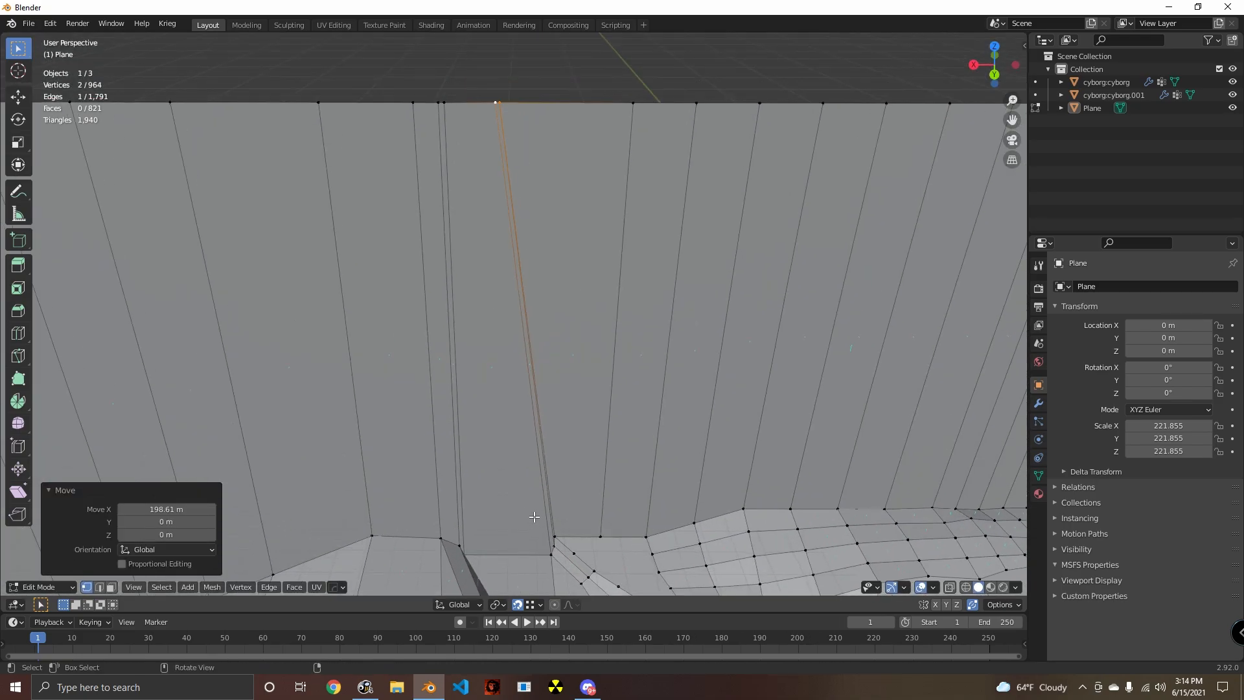
{"action": "left_click", "coordinate": [499, 106]}
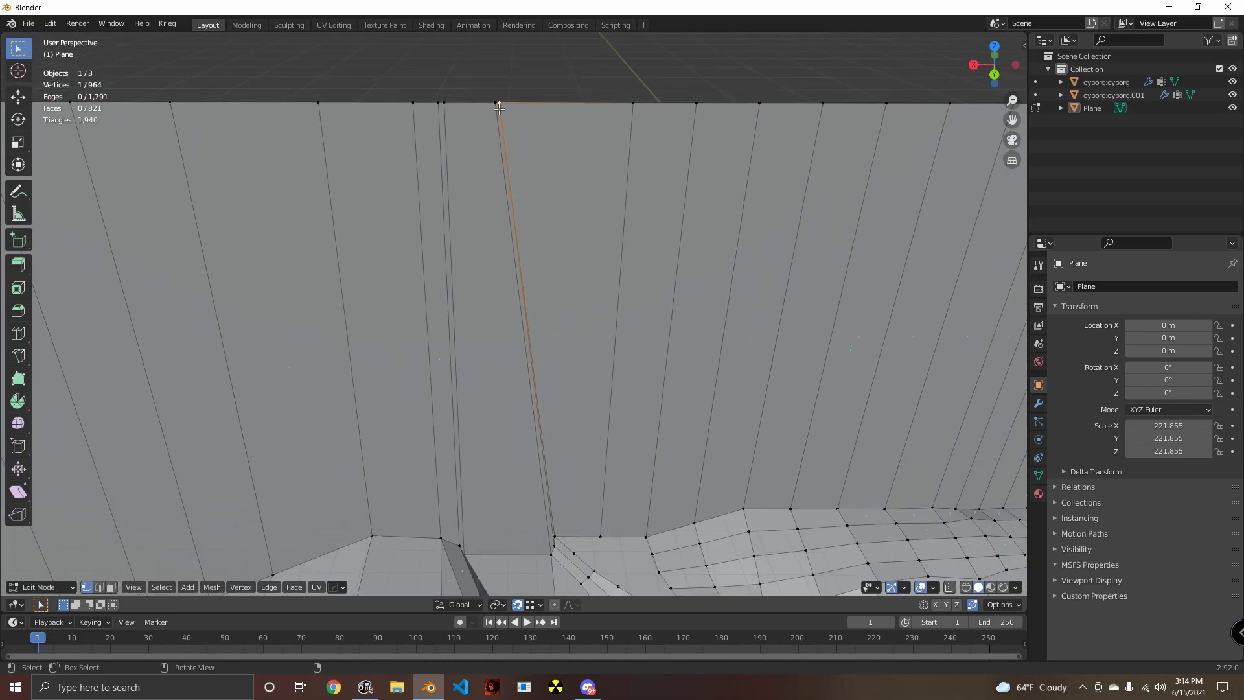
{"action": "key", "text": "g"}
{"action": "left_click", "coordinate": [452, 112]}
{"action": "left_click", "coordinate": [498, 110]}
{"action": "key", "text": "g"}
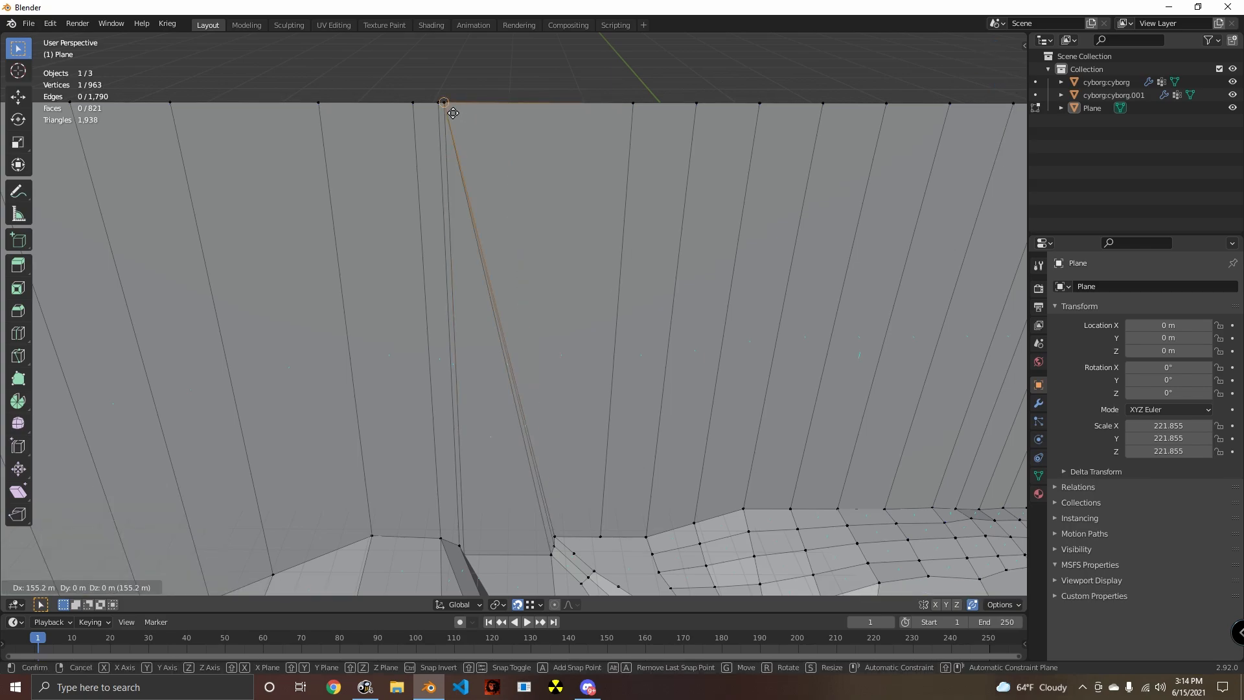
{"action": "left_click", "coordinate": [452, 113]}
- Merge two more closely spaced vertices along the wall's top edge by snapping them onto adjacent vertices
{"action": "middle_click_drag", "start_coordinate": [443, 187], "coordinate": [512, 248], "text": "shift"}
{"action": "left_click", "coordinate": [510, 168]}
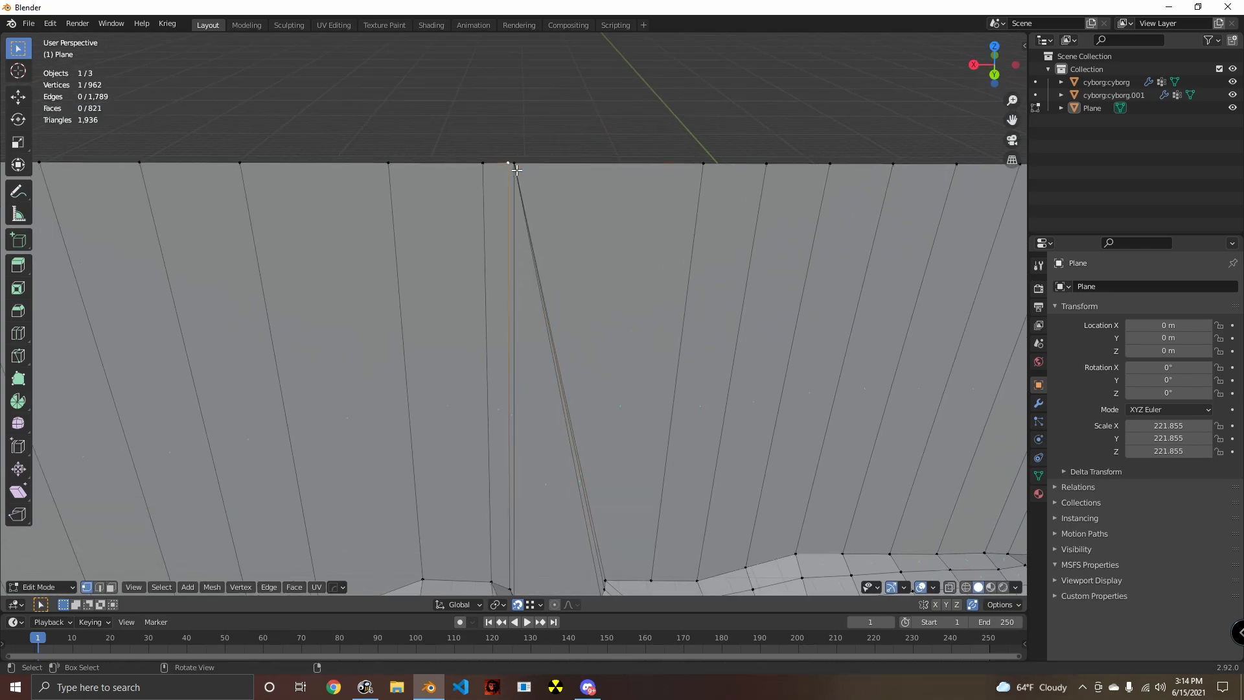
{"action": "key", "text": "g"}
{"action": "left_click", "coordinate": [520, 169]}
{"action": "middle_click_drag", "start_coordinate": [522, 360], "coordinate": [599, 178], "text": "shift"}
{"action": "scroll", "coordinate": [461, 338], "scroll_direction": "down", "scroll_amount": 3}
{"action": "left_click", "coordinate": [549, 364]}
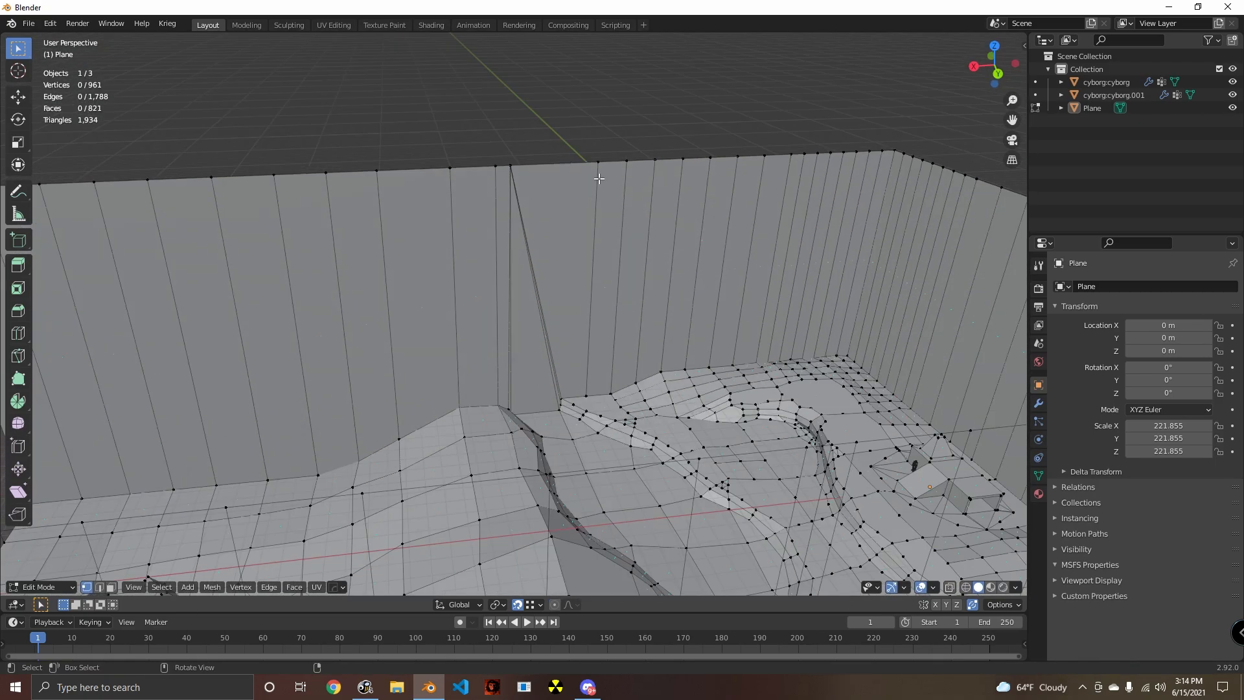
{"action": "middle_click_drag", "start_coordinate": [684, 246], "coordinate": [372, 172]}
{"action": "key", "text": "g"}
{"action": "left_click", "coordinate": [449, 194]}
{"action": "left_click", "coordinate": [538, 308]}
{"action": "scroll", "coordinate": [539, 309], "scroll_direction": "down", "scroll_amount": 5}
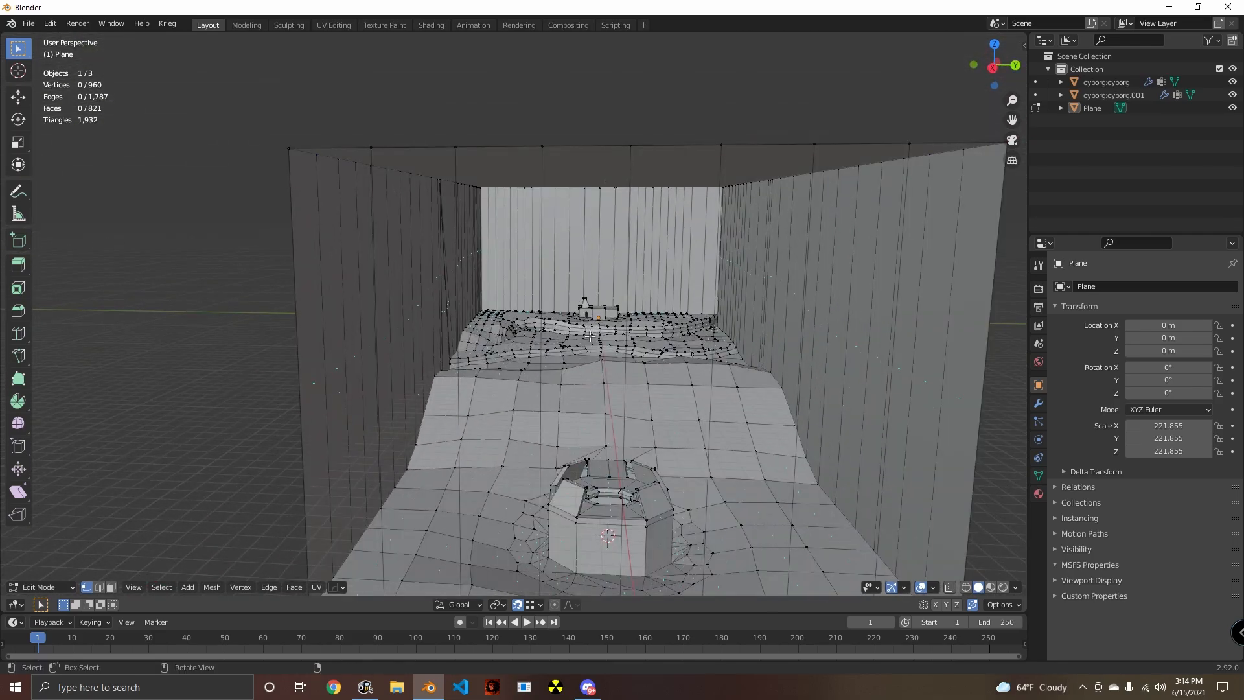
- Examine the enclosure from outside and the corner where the cliff meets the walls, from its base up to its top
{"action": "middle_click_drag", "start_coordinate": [589, 335], "coordinate": [652, 349]}
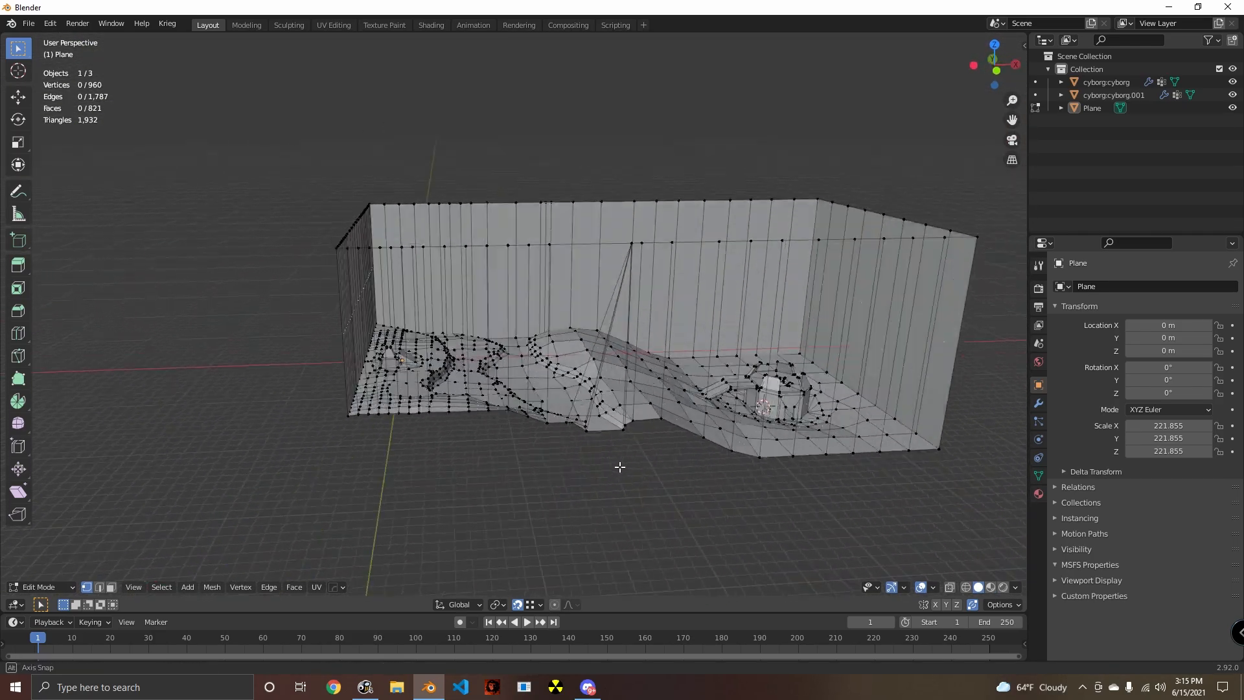
{"action": "middle_click_drag", "start_coordinate": [620, 467], "coordinate": [652, 464]}
{"action": "scroll", "coordinate": [703, 381], "scroll_direction": "up", "scroll_amount": 3}
{"action": "scroll", "coordinate": [745, 427], "scroll_direction": "up", "scroll_amount": 3}
{"action": "middle_click_drag", "start_coordinate": [797, 427], "coordinate": [562, 415]}
{"action": "middle_click_drag", "start_coordinate": [699, 477], "coordinate": [629, 475]}
{"action": "scroll", "coordinate": [610, 401], "scroll_direction": "up", "scroll_amount": 3}
{"action": "scroll", "coordinate": [674, 408], "scroll_direction": "up", "scroll_amount": 2}
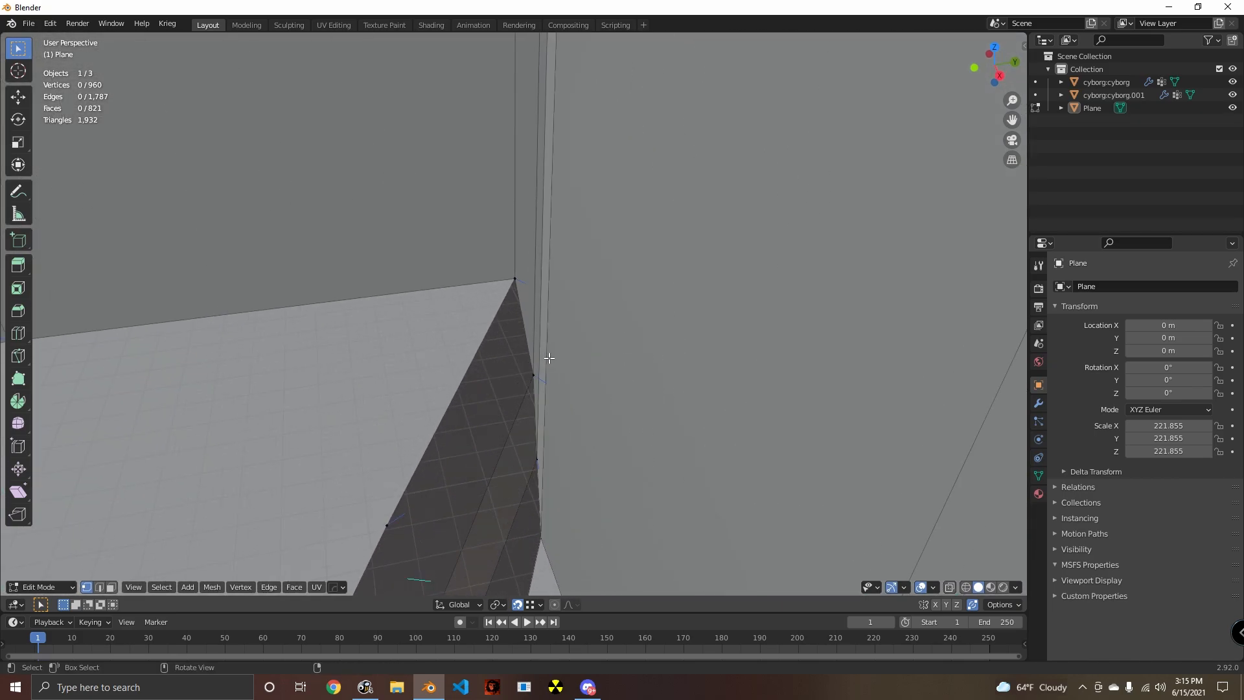
{"action": "middle_click_drag", "start_coordinate": [548, 357], "coordinate": [614, 439]}
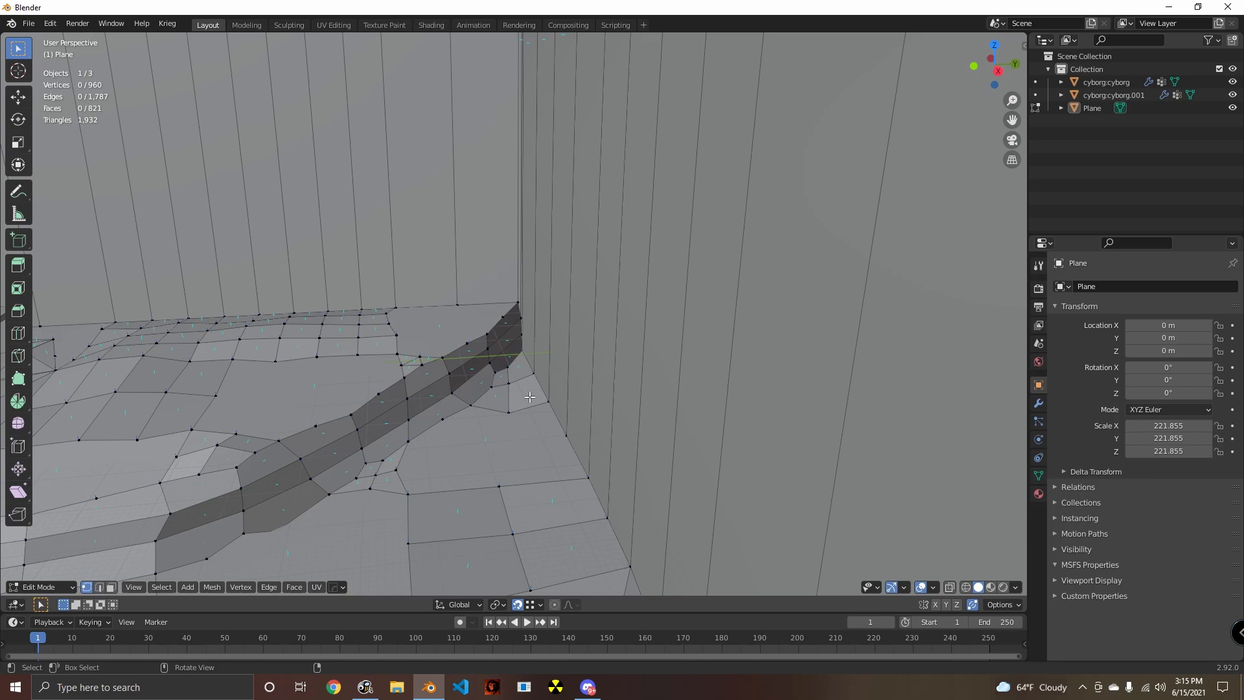
{"action": "middle_click_drag", "start_coordinate": [550, 333], "coordinate": [525, 479]}
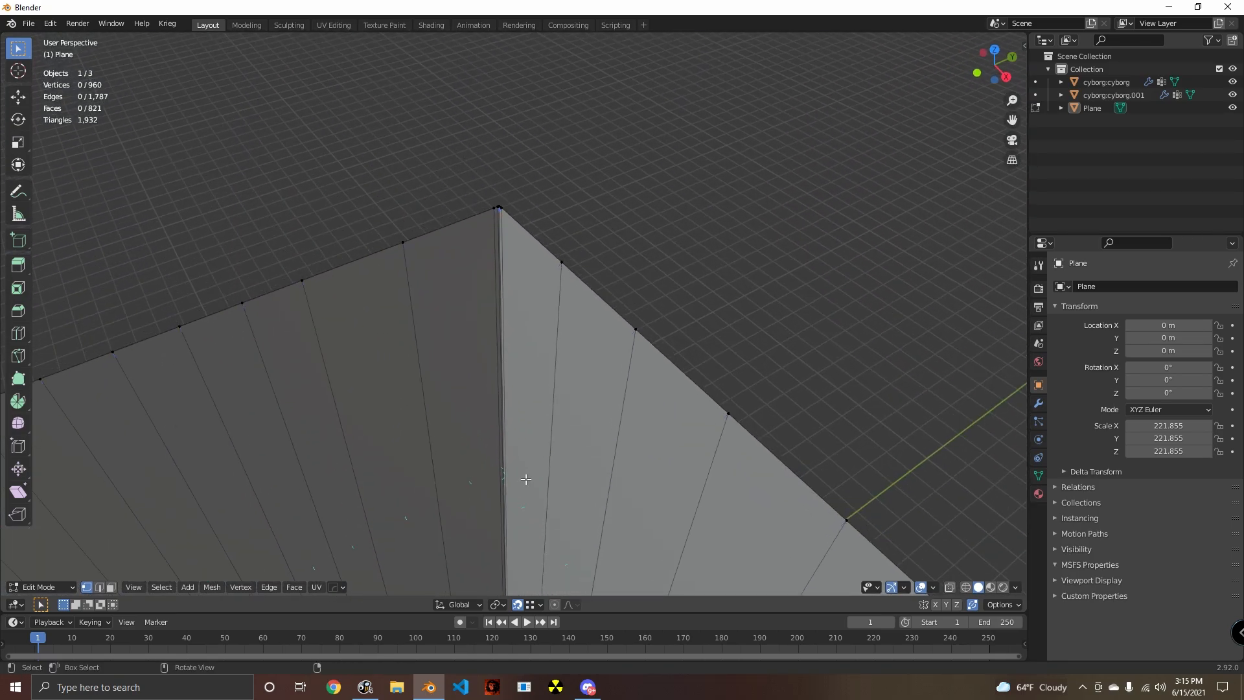
{"action": "middle_click_drag", "start_coordinate": [524, 261], "coordinate": [473, 517], "text": "shift"}
- Select the four clustered vertices at the wall's top corner and move them about 571.2 m outward along Y
{"action": "left_click", "coordinate": [425, 542]}
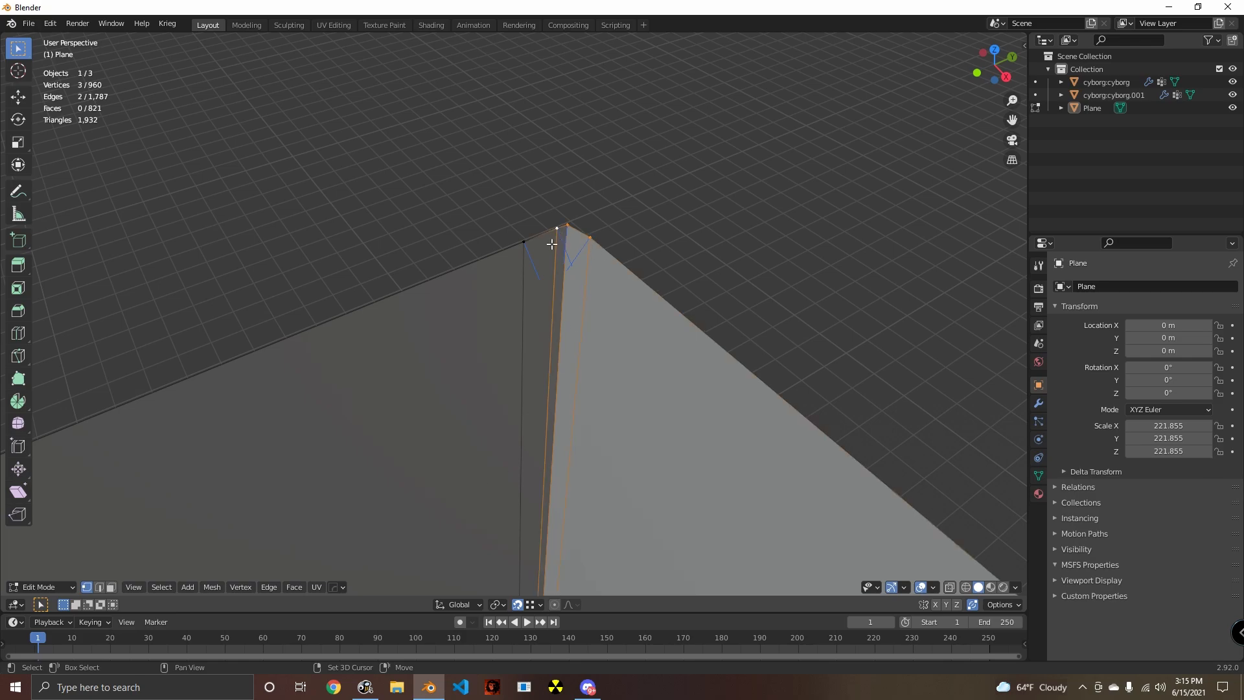
{"action": "scroll", "coordinate": [595, 422], "scroll_direction": "down", "scroll_amount": 5}
{"action": "middle_click_drag", "start_coordinate": [594, 422], "coordinate": [555, 381]}
{"action": "scroll", "coordinate": [523, 430], "scroll_direction": "down", "scroll_amount": 3}
{"action": "key", "text": "g"}
{"action": "key", "text": "x"}
{"action": "key", "text": "y"}
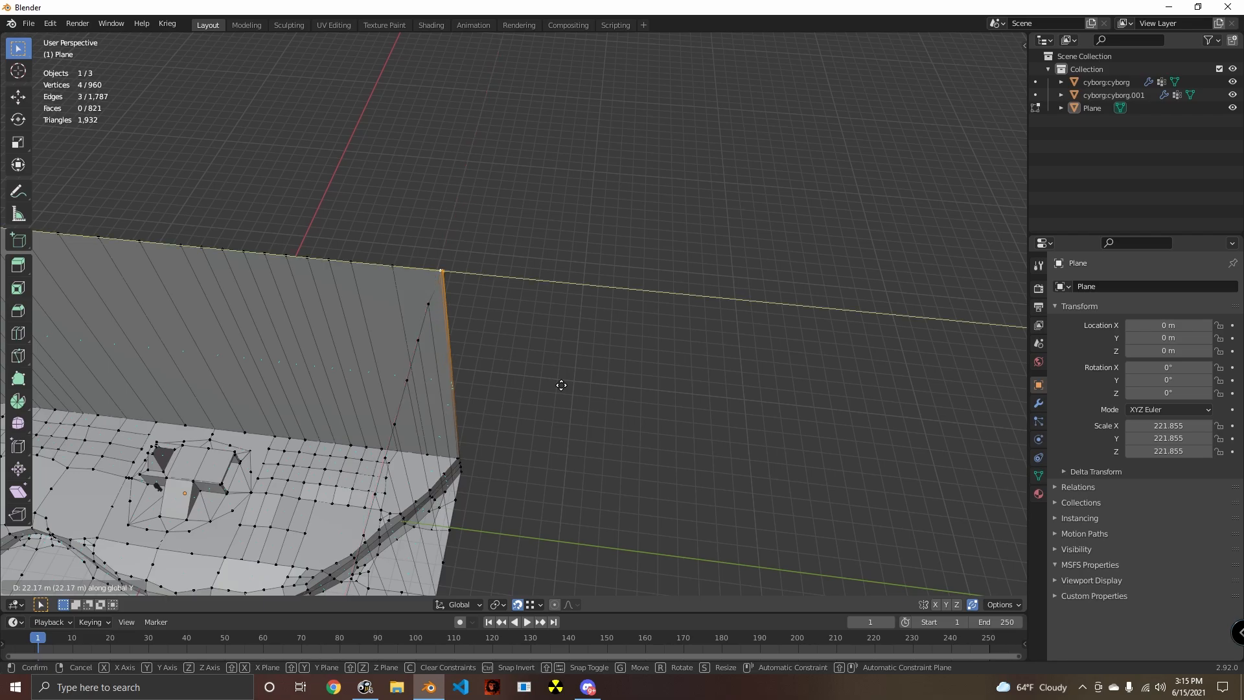
{"action": "left_click", "coordinate": [698, 422]}
- Circle-select the remaining top-edge vertices of the same long wall and move them 571.17 m along Y to slant it outward
{"action": "mouse_move", "coordinate": [698, 421]}
{"action": "middle_mouse_down"}
{"action": "mouse_move", "coordinate": [544, 410]}
{"action": "mouse_move", "coordinate": [570, 339]}
{"action": "middle_mouse_up"}
{"action": "key", "text": "alt+a"}
{"action": "key", "text": "c"}
{"action": "left_click_drag", "start_coordinate": [574, 311], "coordinate": [920, 154]}
{"action": "right_click", "coordinate": [920, 154]}
{"action": "middle_click_drag", "start_coordinate": [862, 262], "coordinate": [733, 314], "text": "shift"}
{"action": "key", "text": "c"}
{"action": "left_click_drag", "start_coordinate": [791, 182], "coordinate": [872, 140]}
{"action": "right_click", "coordinate": [872, 141]}
{"action": "mouse_move", "coordinate": [591, 369]}
{"action": "middle_mouse_down"}
{"action": "mouse_move", "coordinate": [657, 341]}
{"action": "mouse_move", "coordinate": [502, 369]}
{"action": "mouse_move", "coordinate": [493, 345]}
{"action": "mouse_move", "coordinate": [536, 337]}
{"action": "middle_mouse_up"}
{"action": "key", "text": "g"}
{"action": "key", "text": "x"}
{"action": "key", "text": "y"}
{"action": "left_click", "coordinate": [453, 352]}
- Clear the selection and inspect the slanted wall and the whole enclosure from several sides
{"action": "scroll", "coordinate": [535, 337], "scroll_direction": "down", "scroll_amount": 3}
{"action": "middle_click_drag", "start_coordinate": [575, 418], "coordinate": [580, 432]}
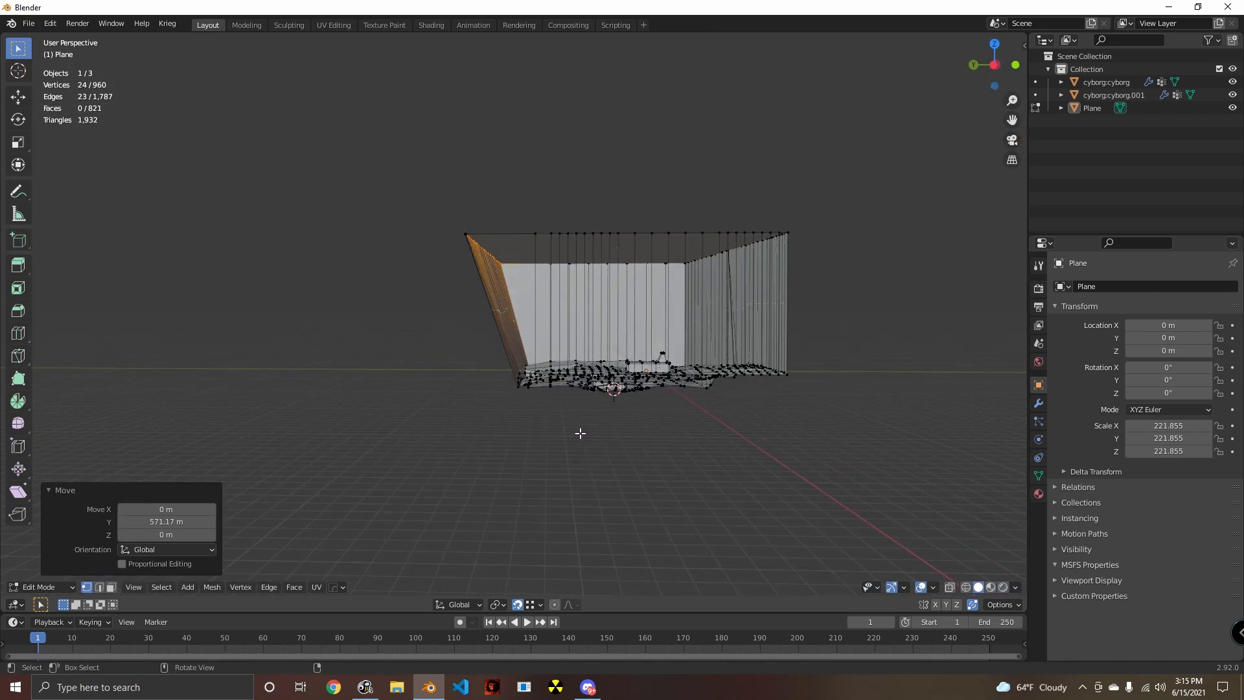
{"action": "middle_click_drag", "start_coordinate": [607, 491], "coordinate": [528, 419]}
{"action": "scroll", "coordinate": [507, 444], "scroll_direction": "up", "scroll_amount": 3}
{"action": "key", "text": "alt+a"}
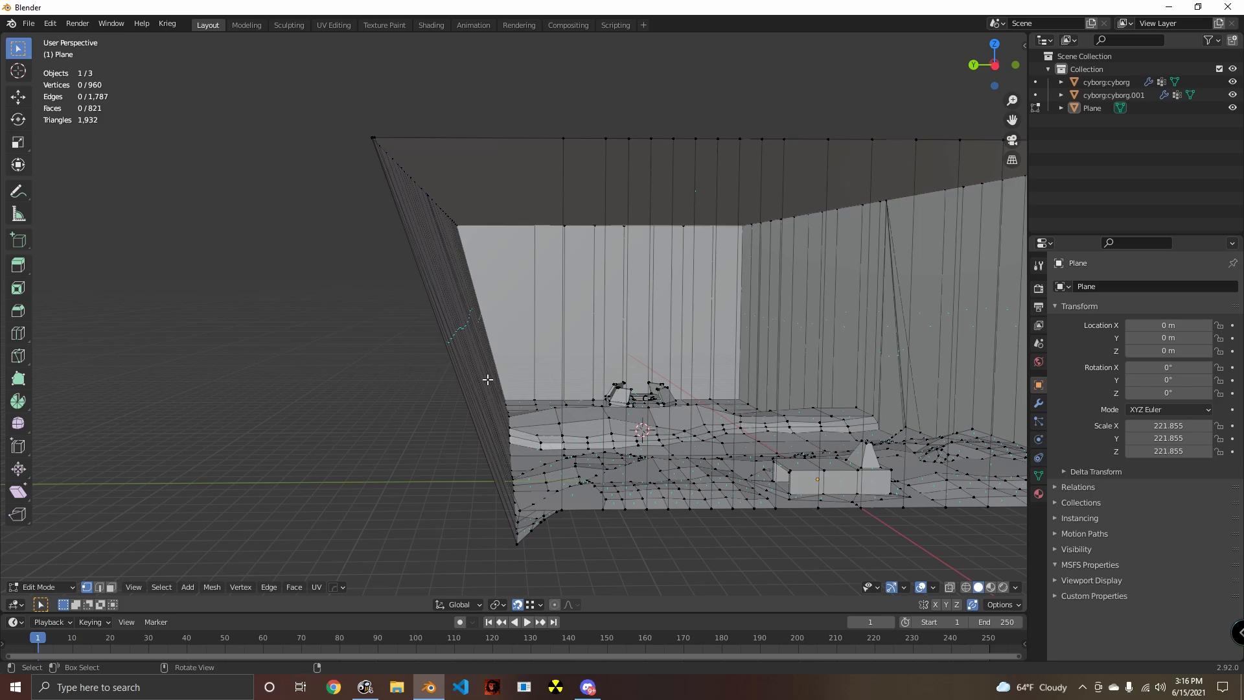
{"action": "middle_click_drag", "start_coordinate": [524, 363], "coordinate": [541, 348]}
{"action": "scroll", "coordinate": [542, 349], "scroll_direction": "down", "scroll_amount": 4}
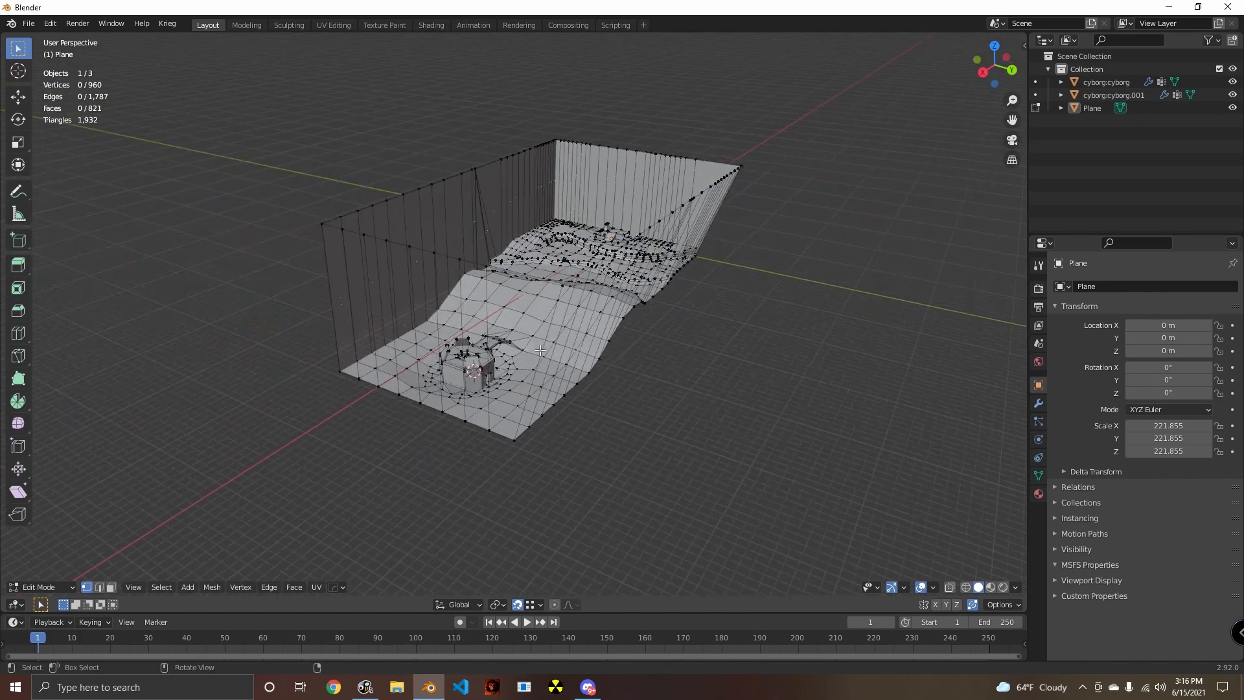
{"action": "middle_click_drag", "start_coordinate": [448, 354], "coordinate": [572, 393]}
{"action": "scroll", "coordinate": [523, 392], "scroll_direction": "up", "scroll_amount": 3}
{"action": "scroll", "coordinate": [515, 461], "scroll_direction": "down", "scroll_amount": 6}
{"action": "scroll", "coordinate": [552, 387], "scroll_direction": "up", "scroll_amount": 3}
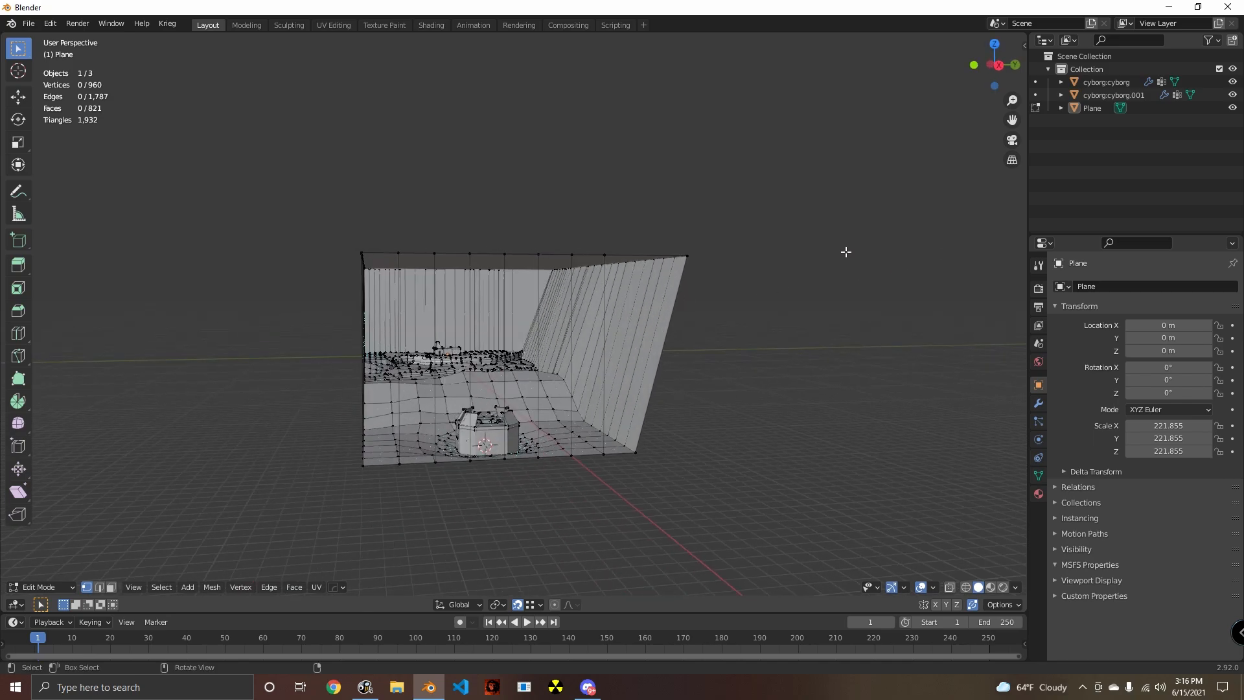
- Save the file in the models folder as "blender mapping tutorial.blend"
{"action": "left_click", "coordinate": [29, 24]}
{"action": "left_click", "coordinate": [32, 107]}
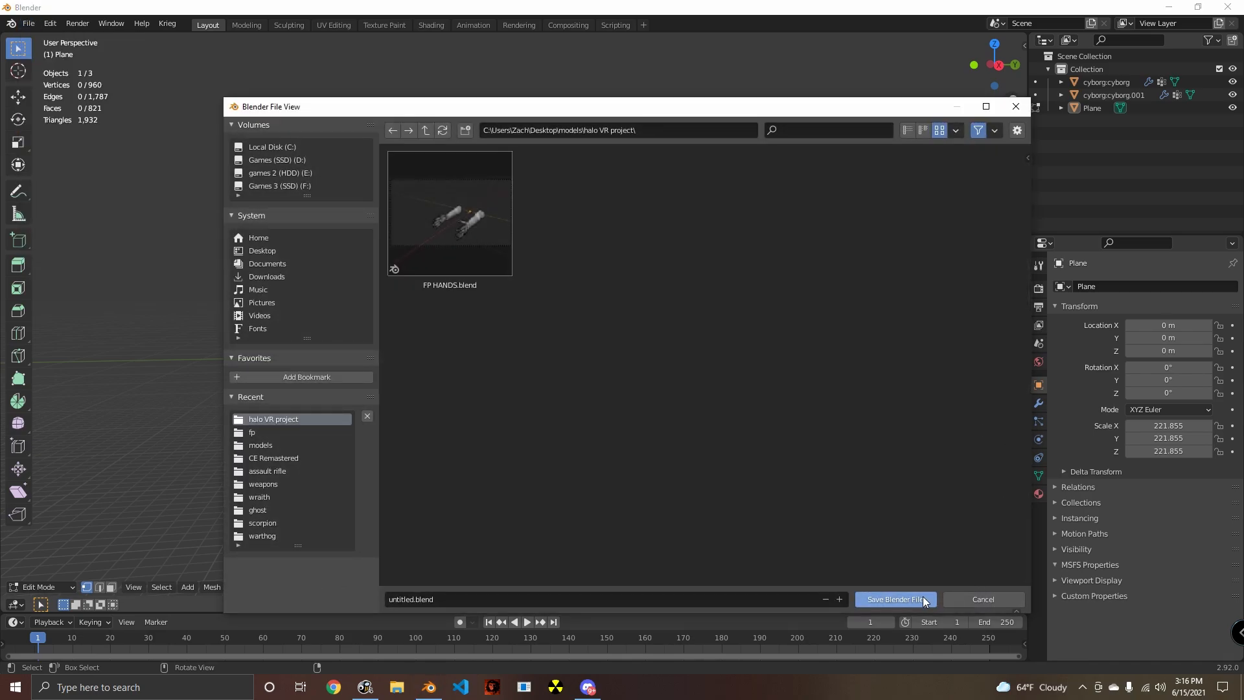
{"action": "left_click", "coordinate": [425, 130]}
{"action": "scroll", "coordinate": [642, 440], "scroll_direction": "down", "scroll_amount": 10}
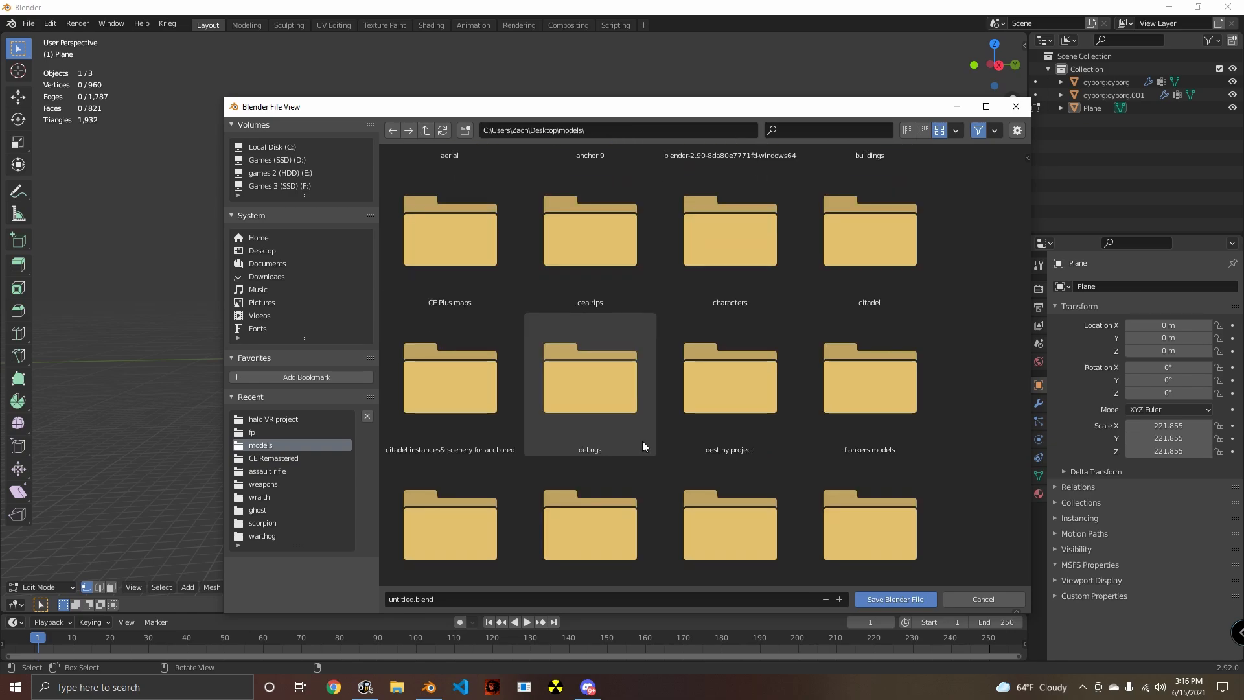
{"action": "left_click", "coordinate": [547, 603]}
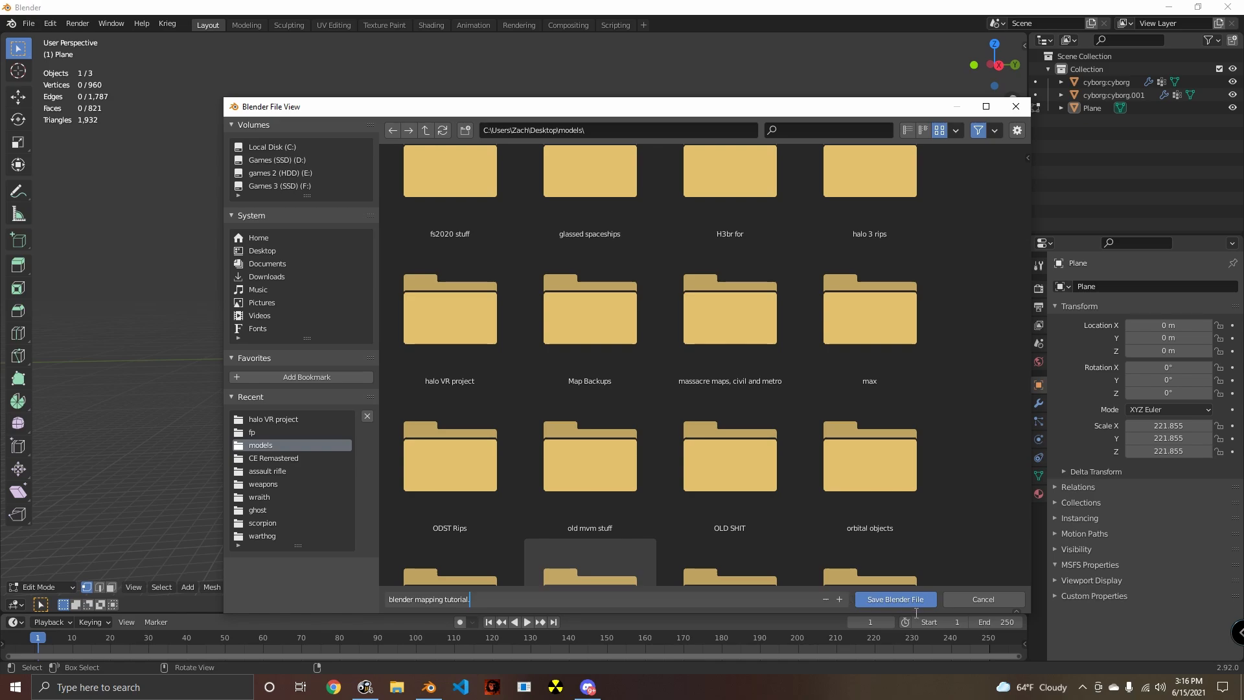
{"action": "key", "text": "BackSpace"}
{"action": "left_click", "coordinate": [888, 599]}
{"action": "left_click", "coordinate": [886, 600]}
{"action": "middle_click_drag", "start_coordinate": [712, 574], "coordinate": [656, 494]}
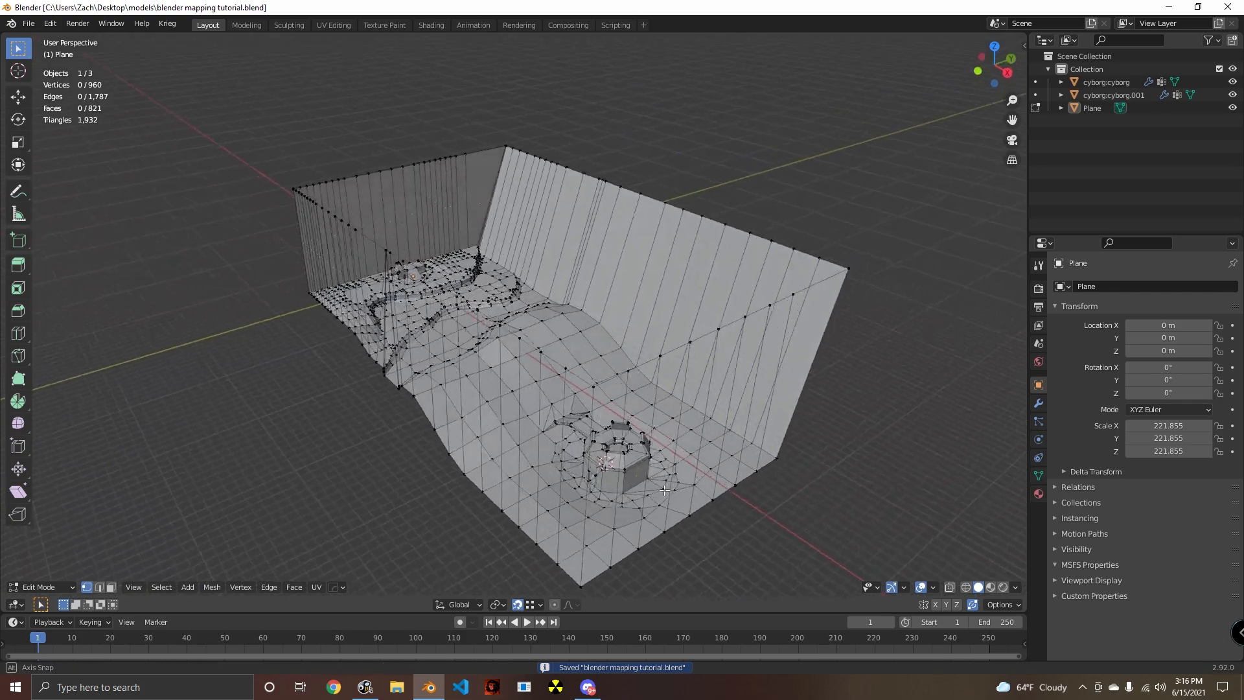